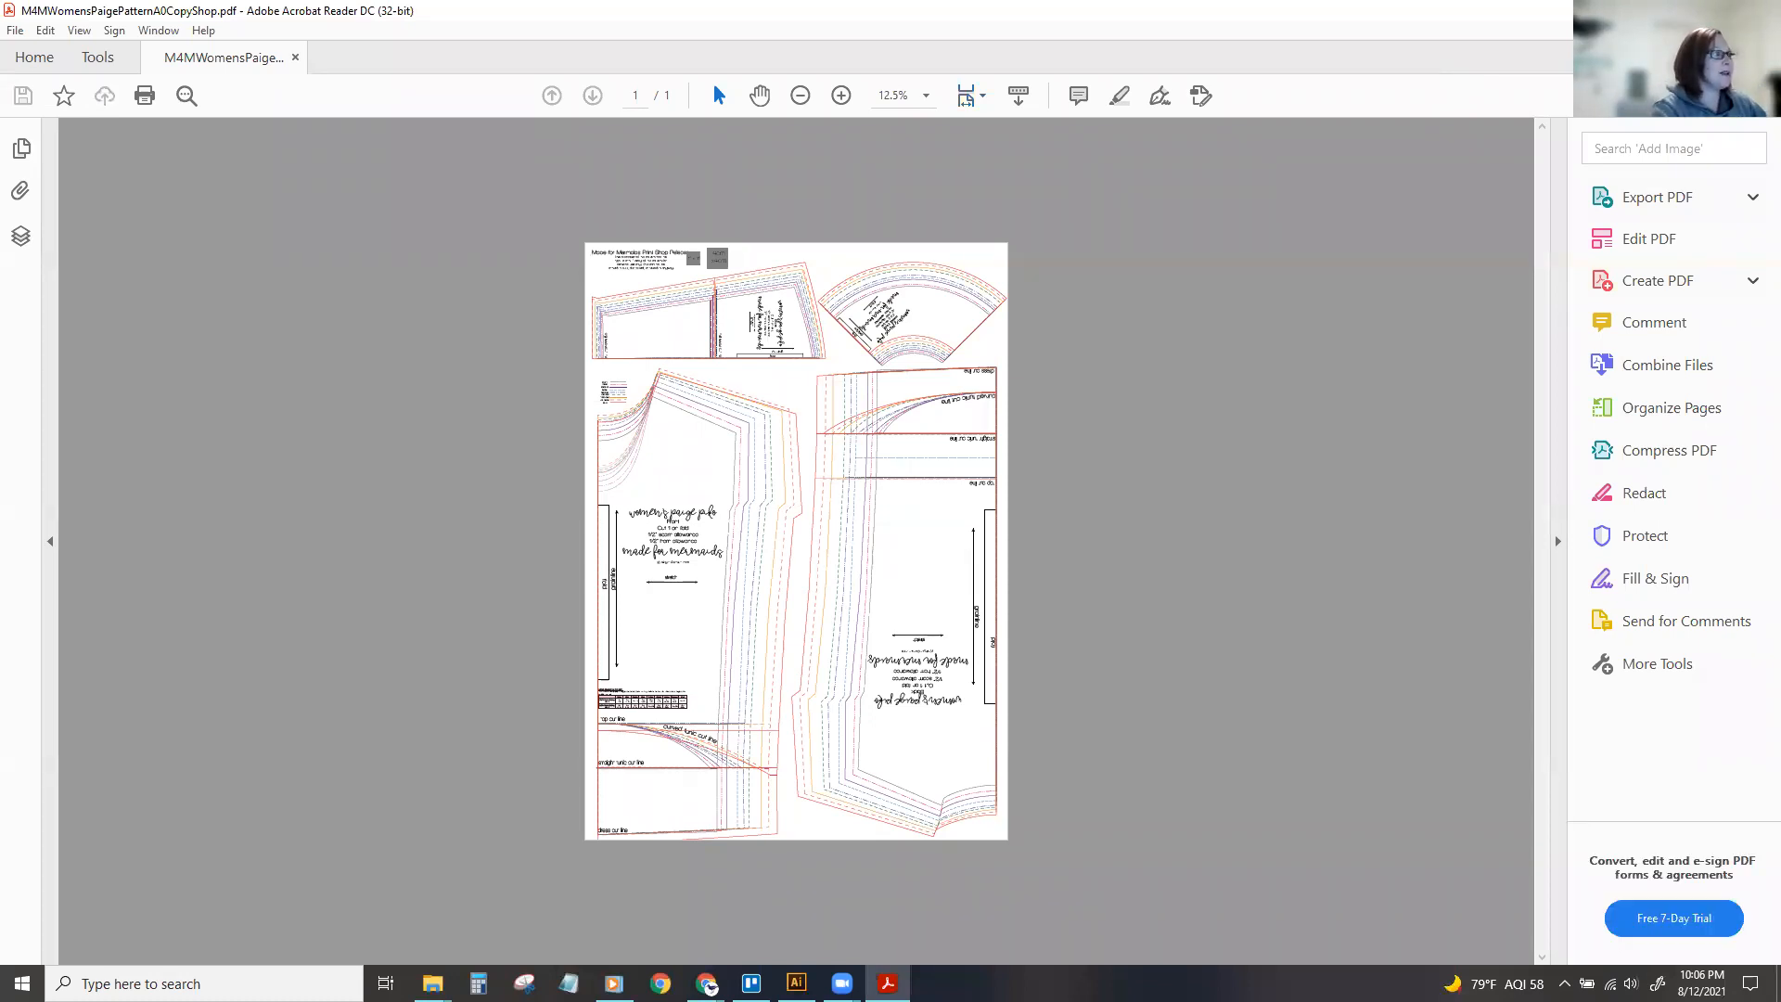
Close the pattern PDF in Acrobat Reader and bring up the Illustrator Class - files folder in File Explorer.
key("alt+F4")
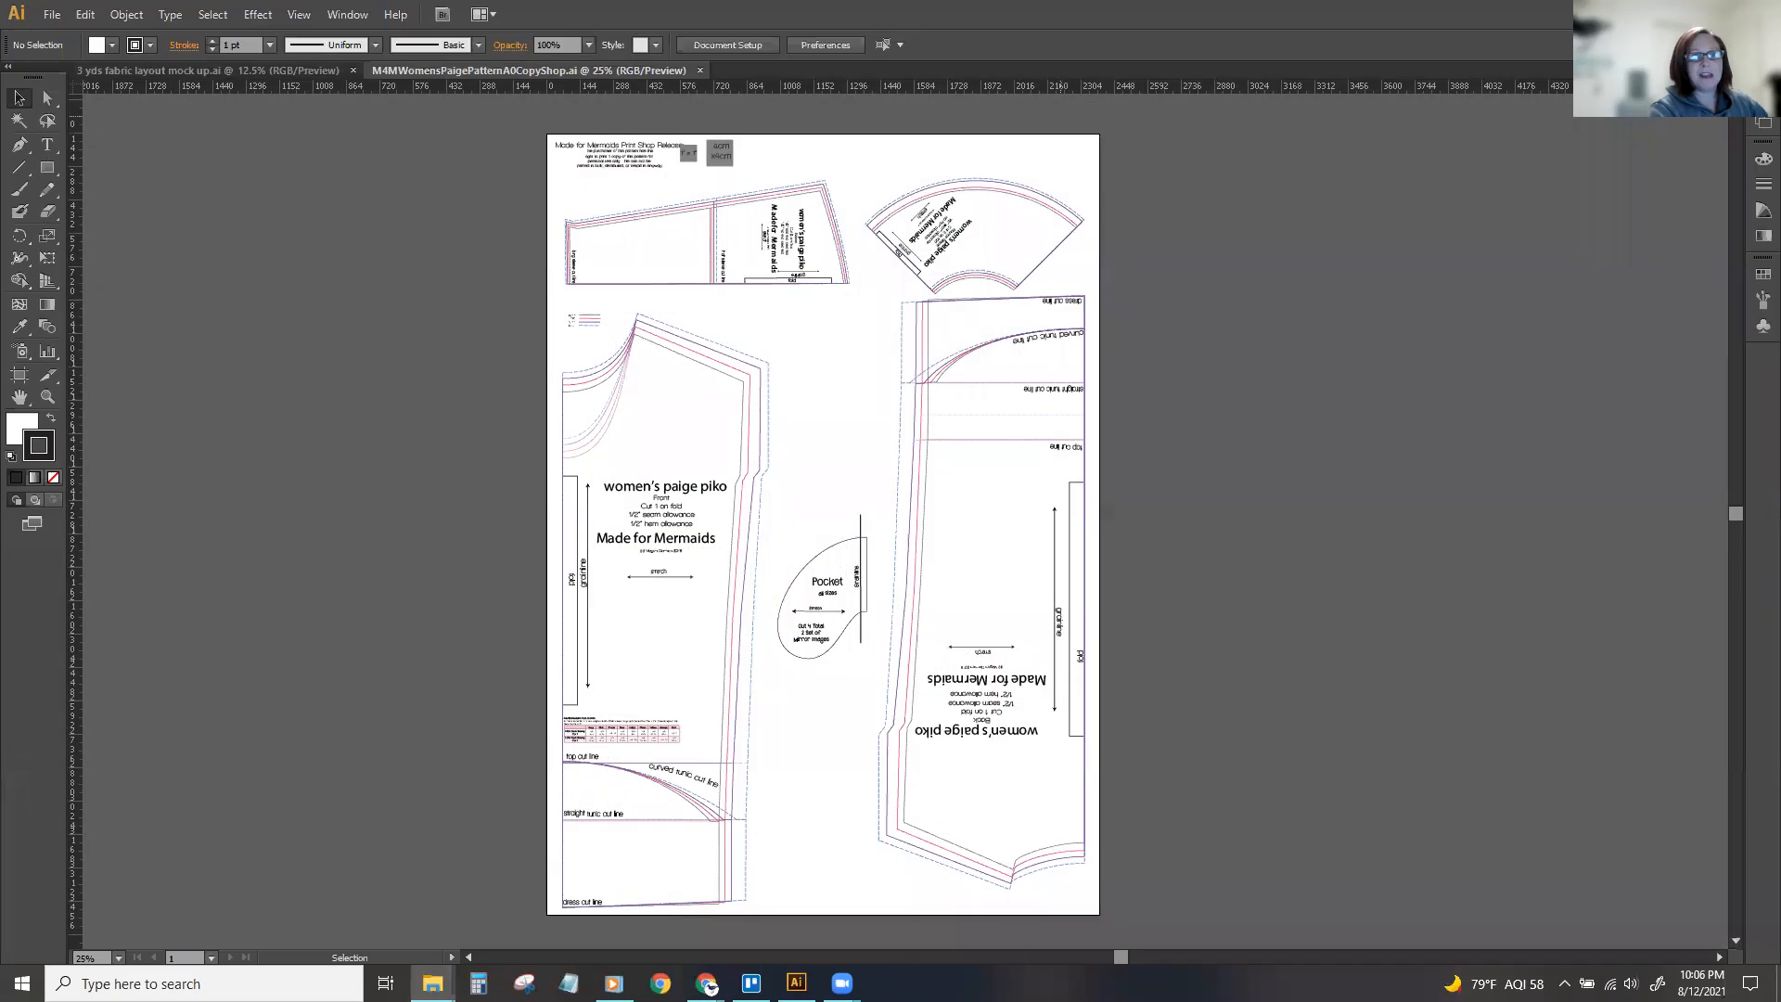
left_click_drag(0, 169, 608, 214)
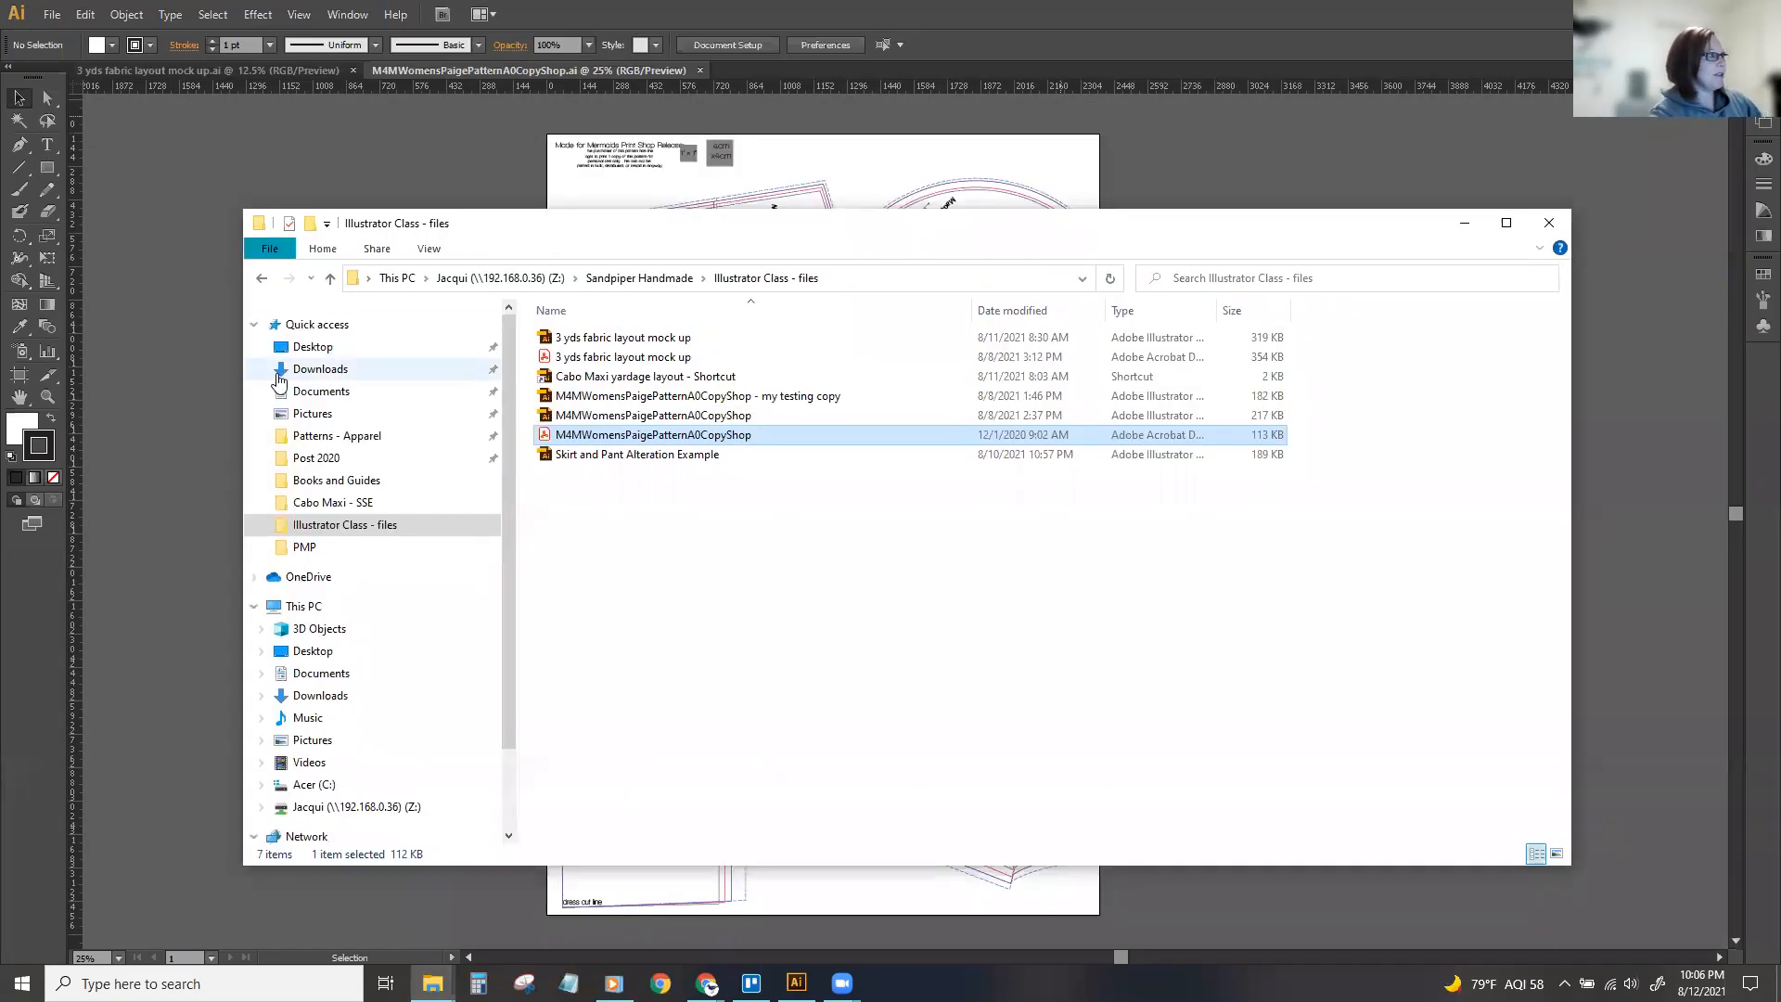
left_click_drag(242, 406, 398, 406)
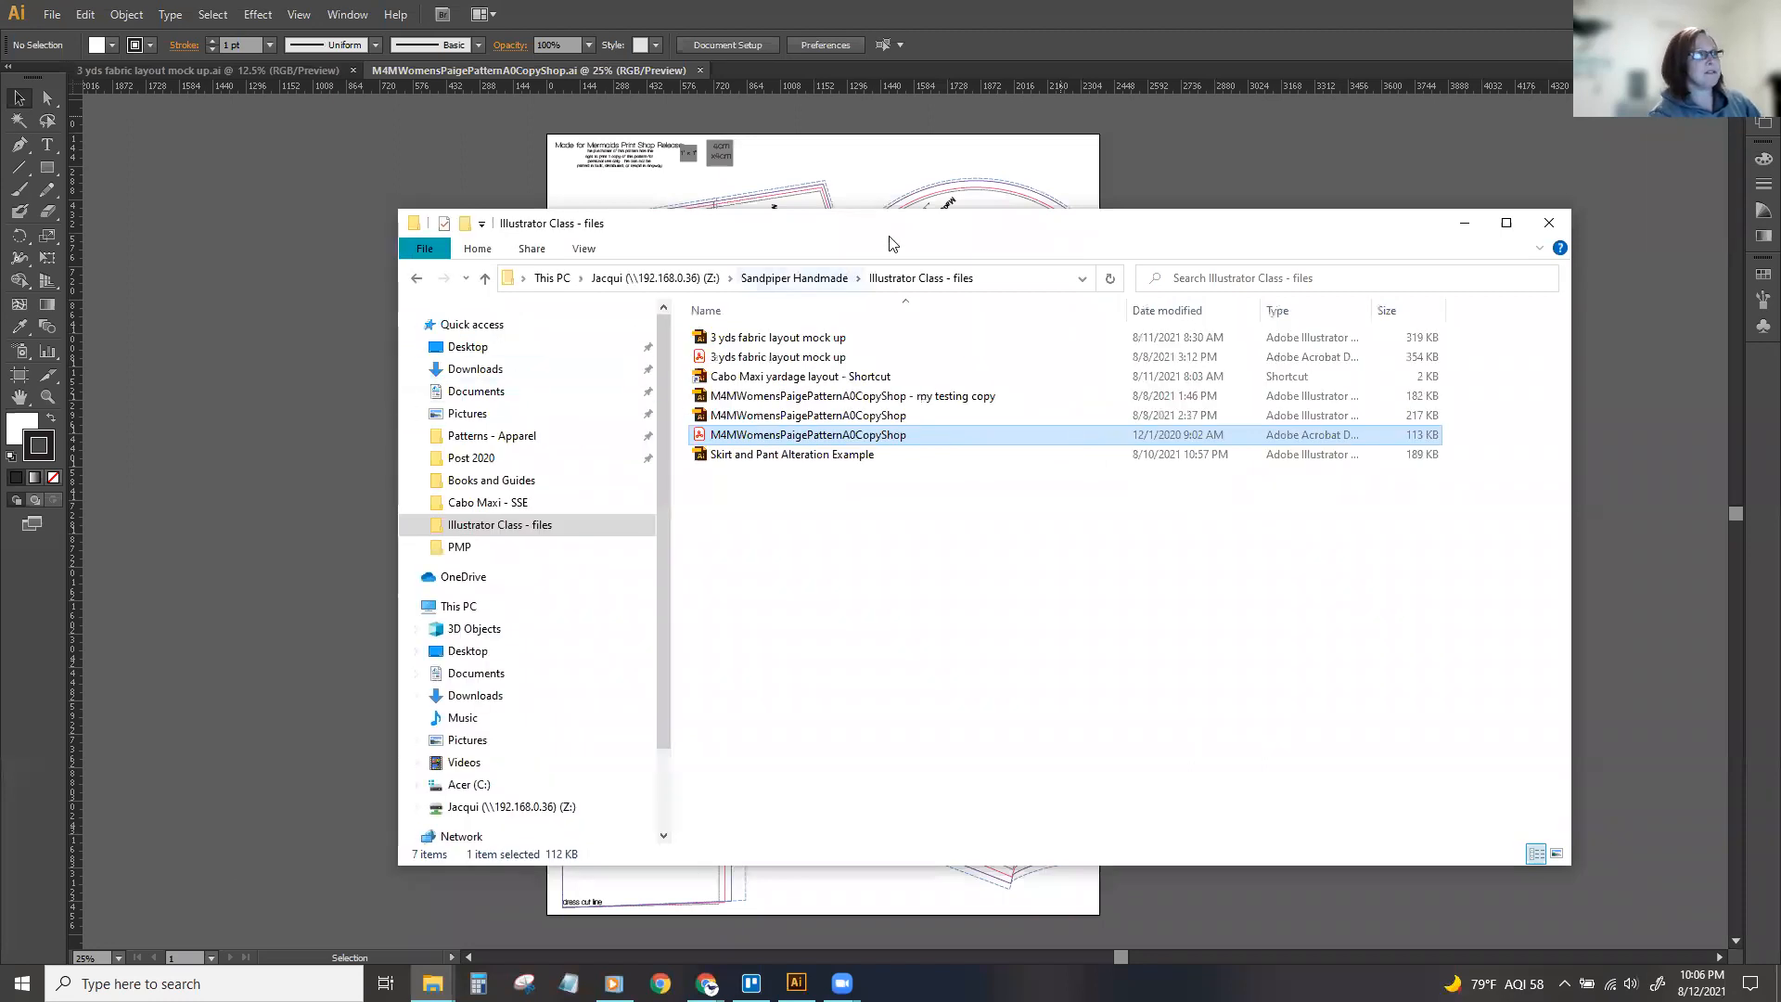
left_click_drag(884, 241, 874, 239)
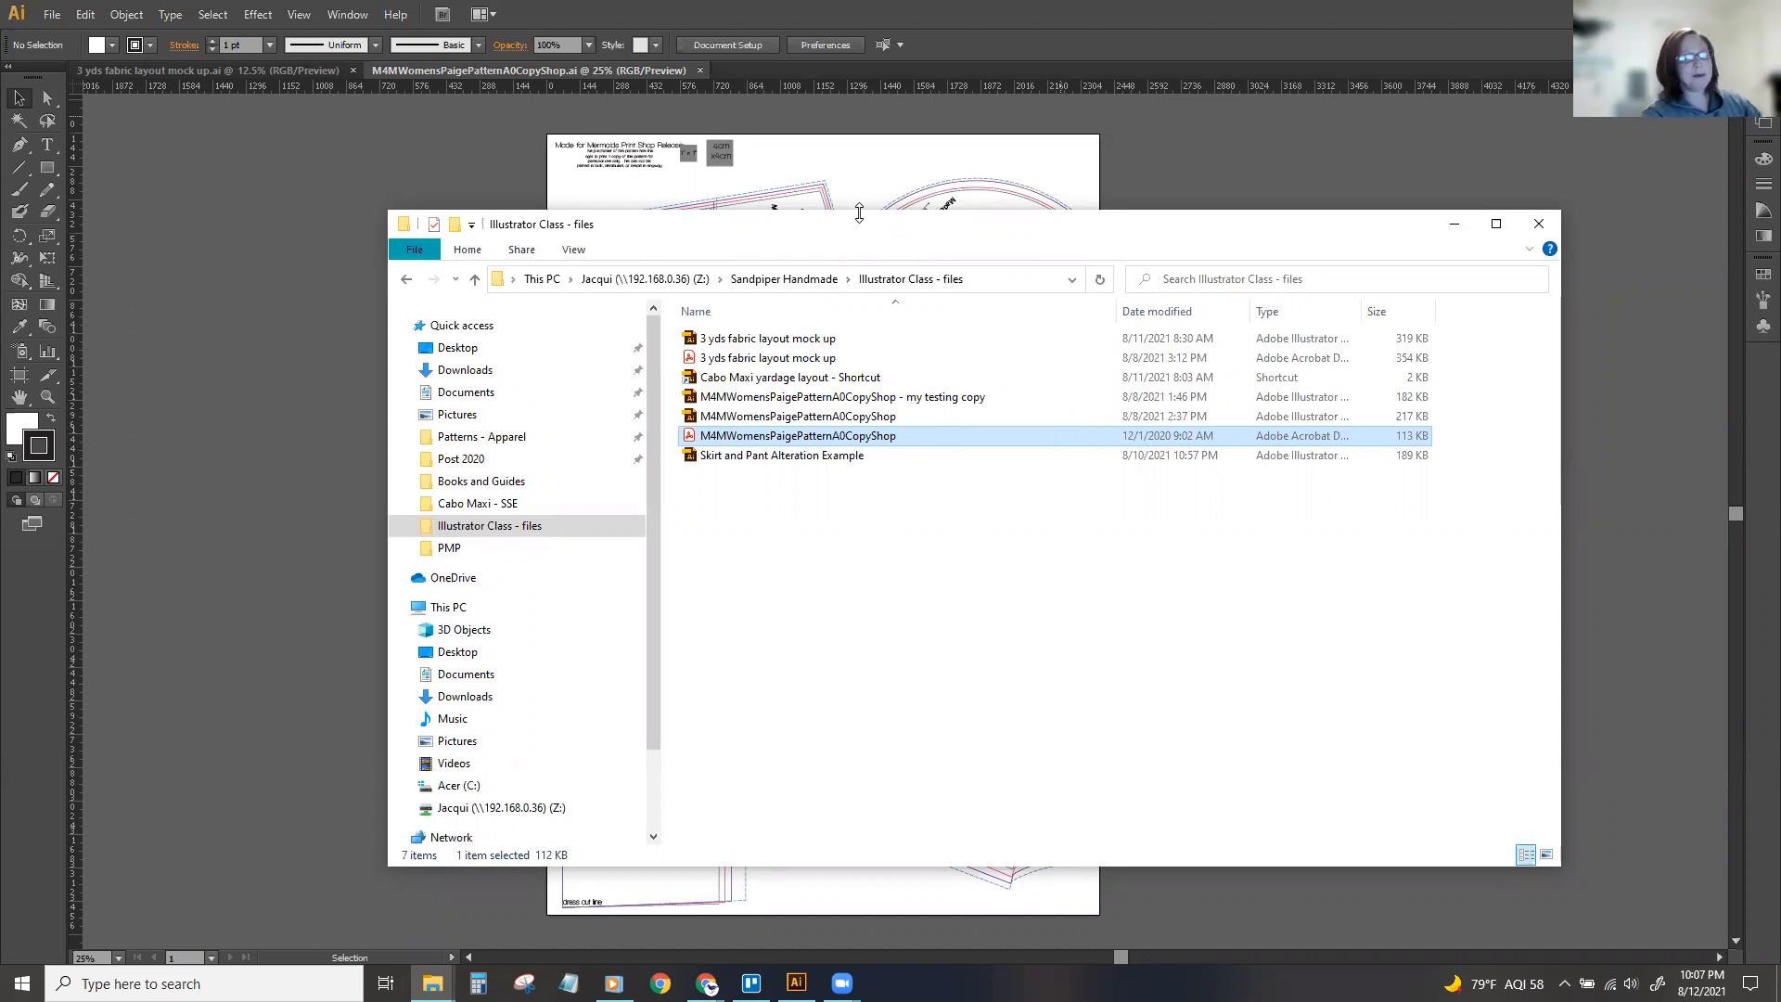
Open M4MWomensPaigePatternA0CopyShop.pdf with Adobe Illustrator CS6 in a maximized window so the whole pattern sheet shows.
left_click(786, 502)
left_click(821, 443)
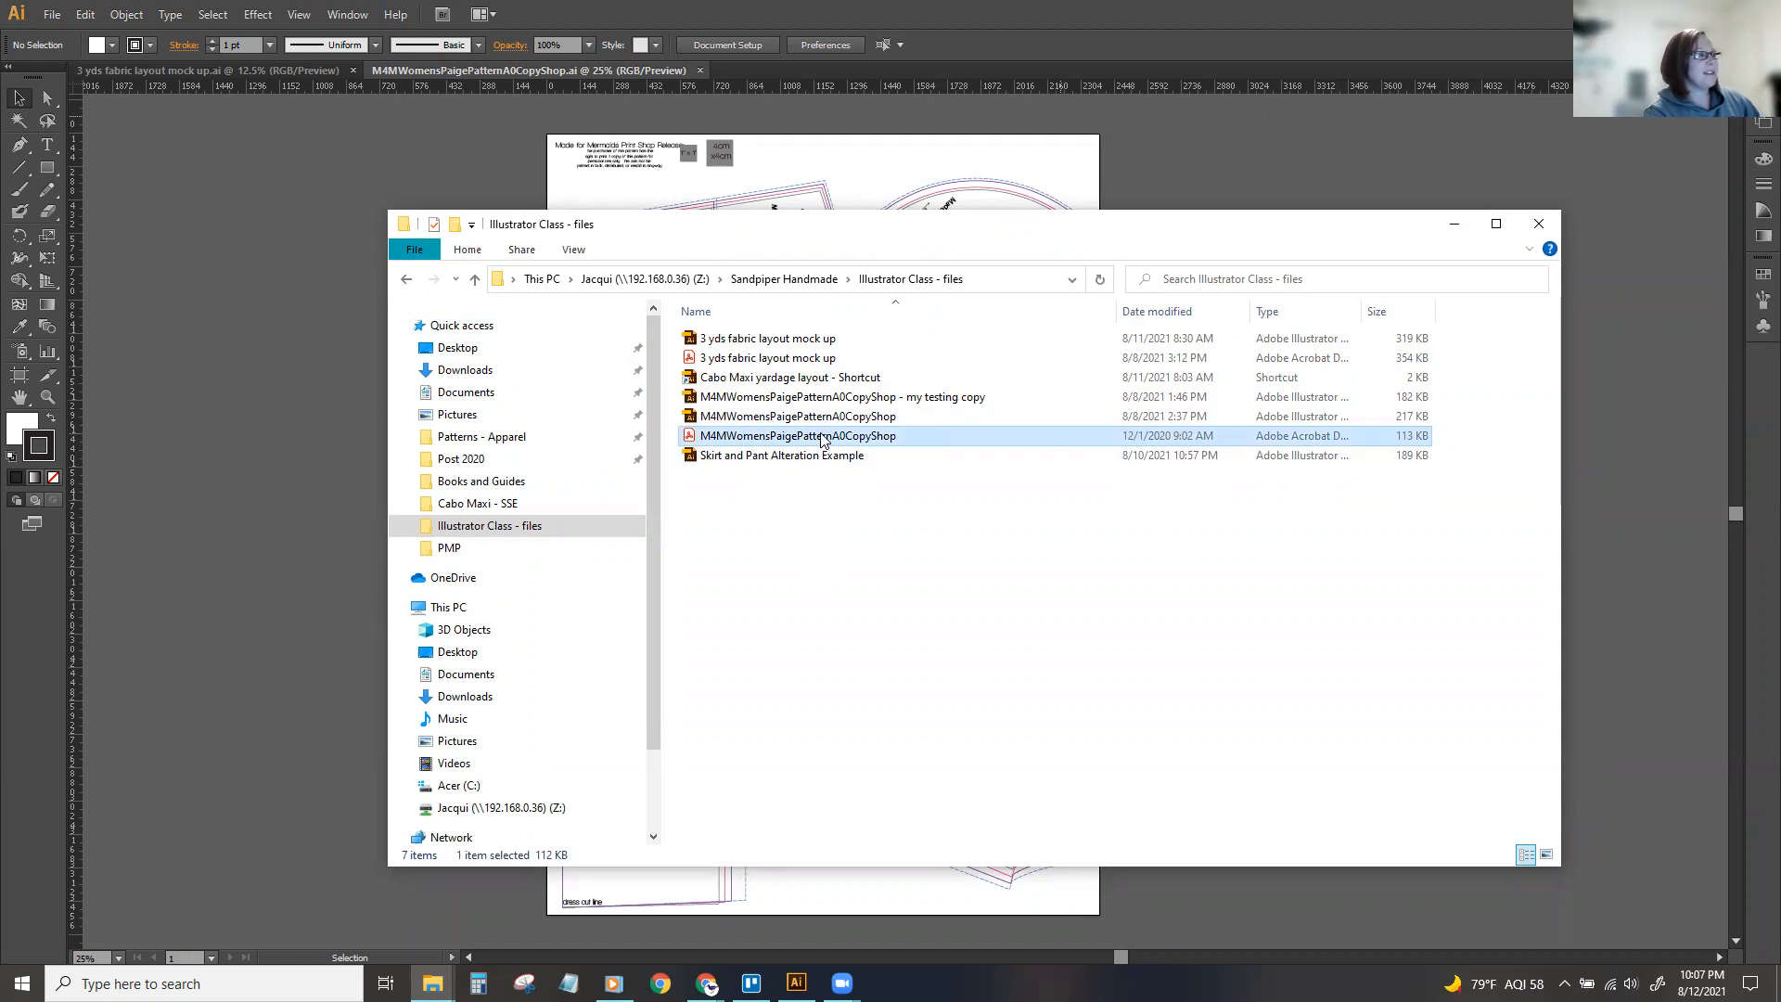
right_click(821, 440)
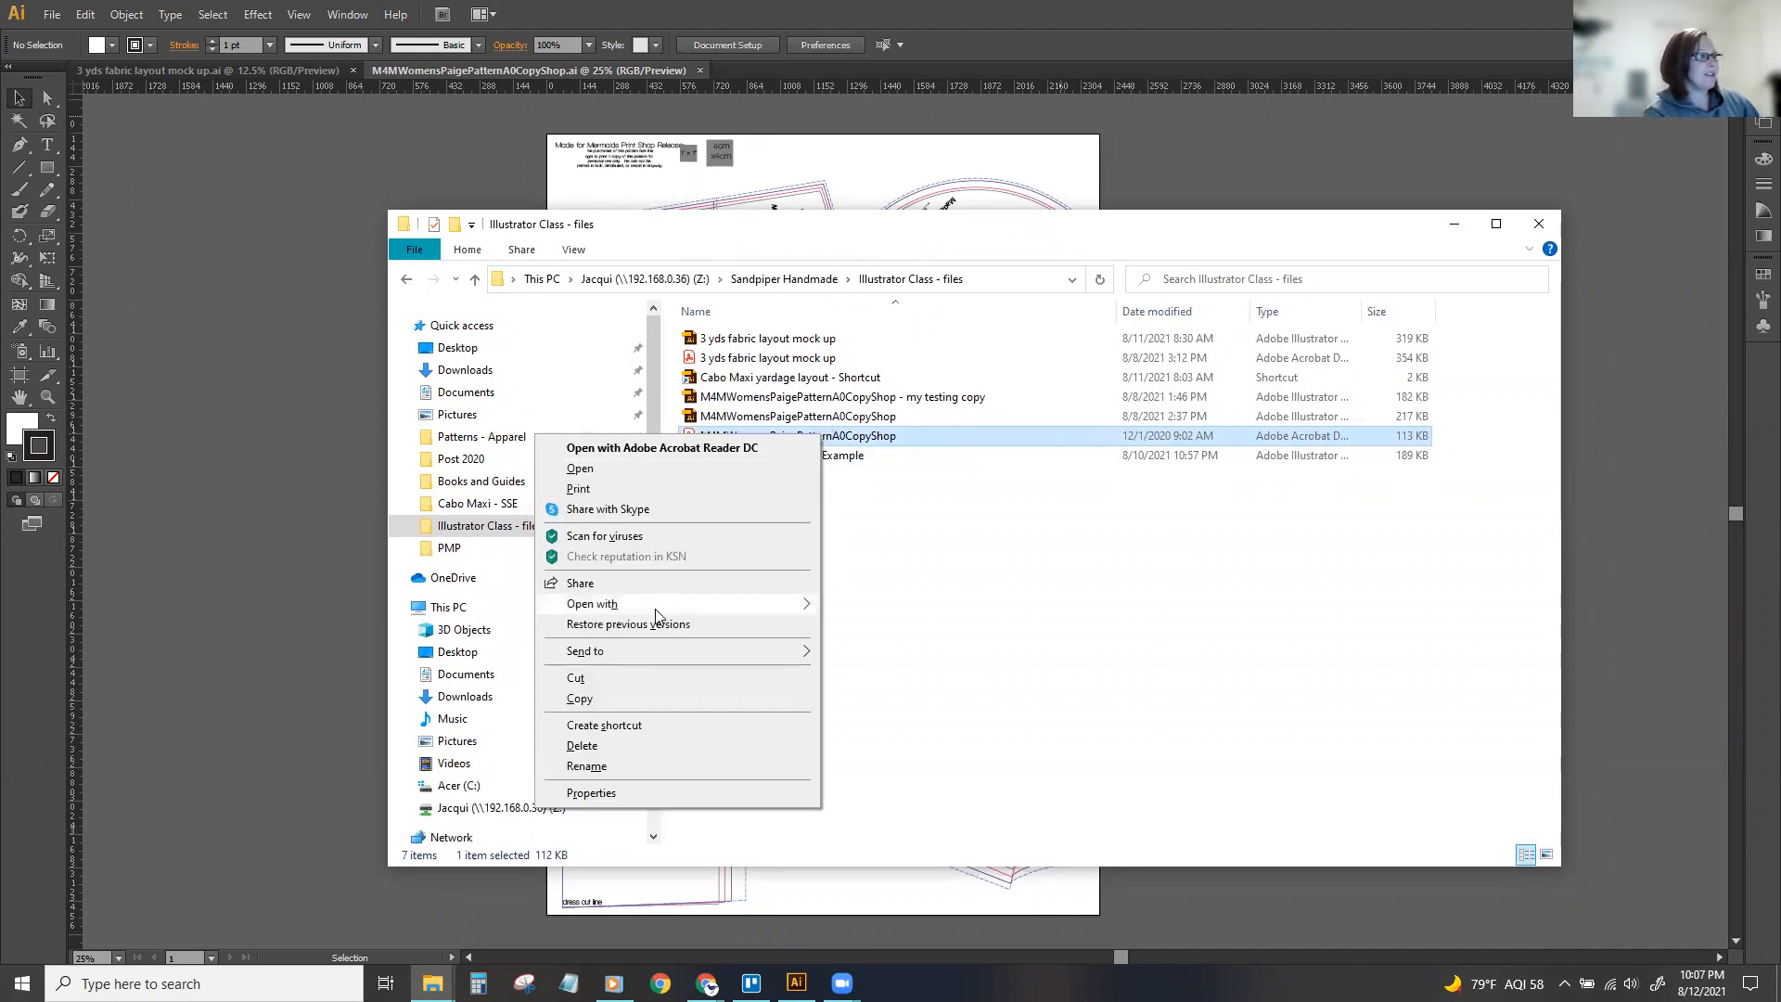
mouse_move(661, 611)
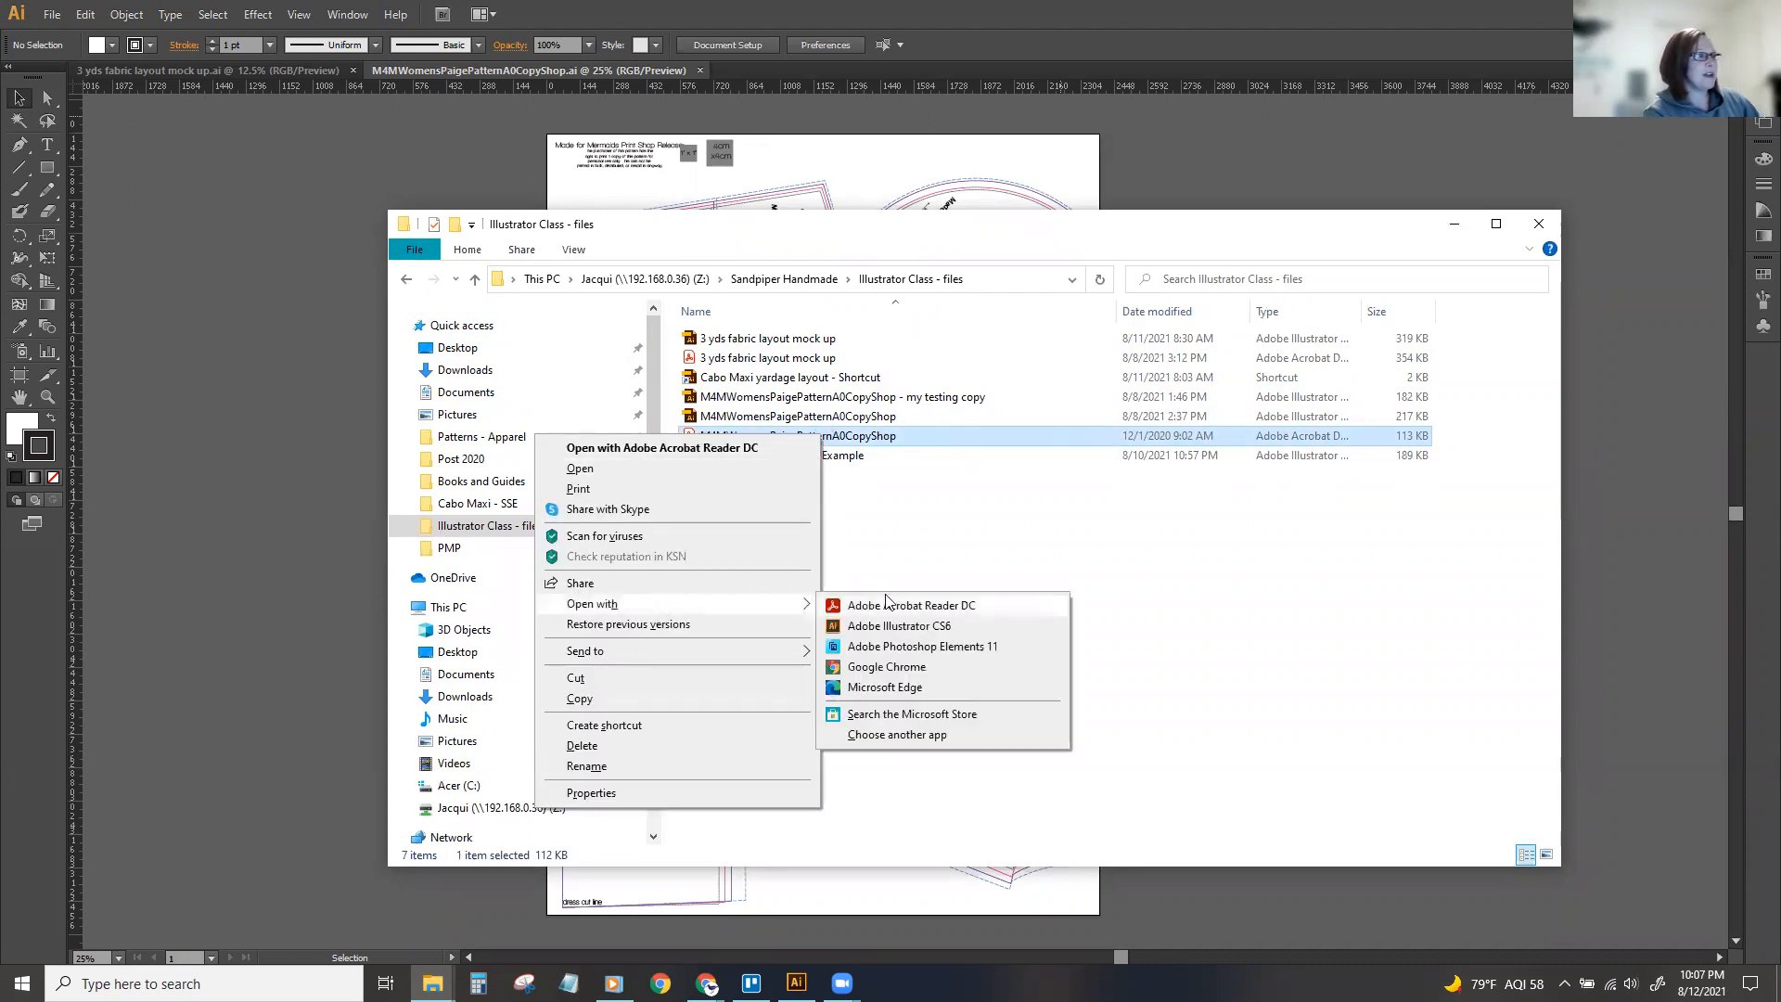
left_click(965, 624)
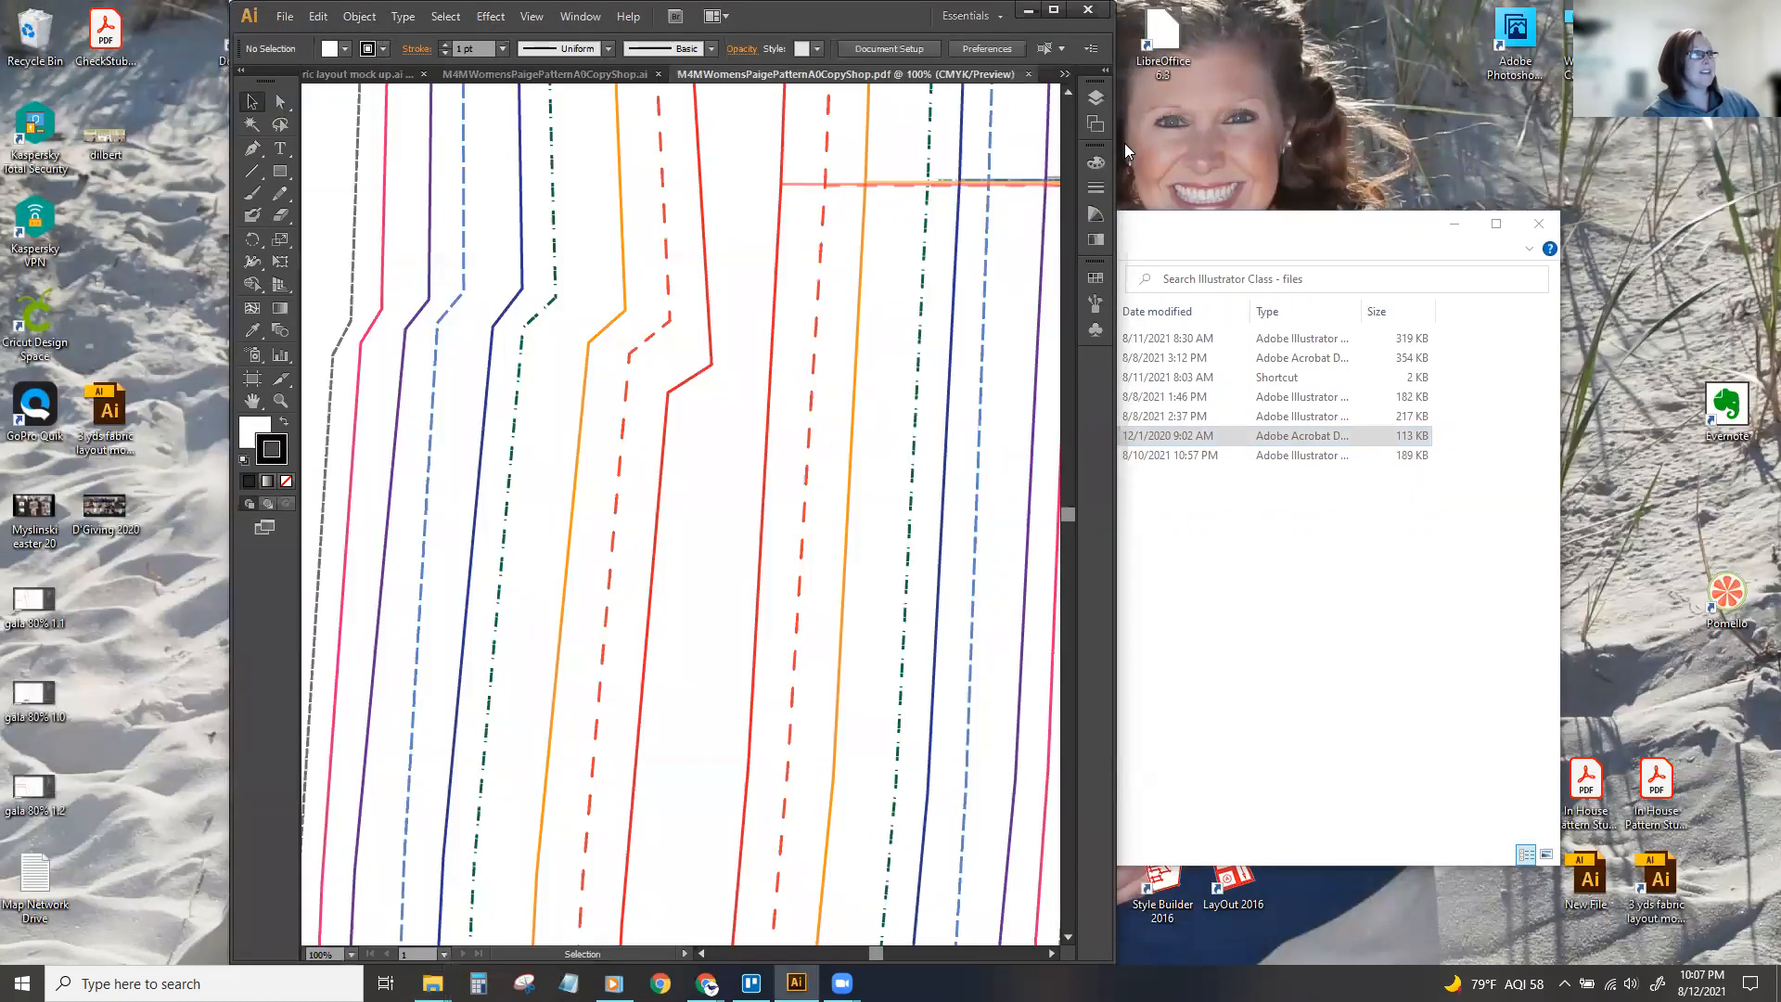
left_click(1193, 32)
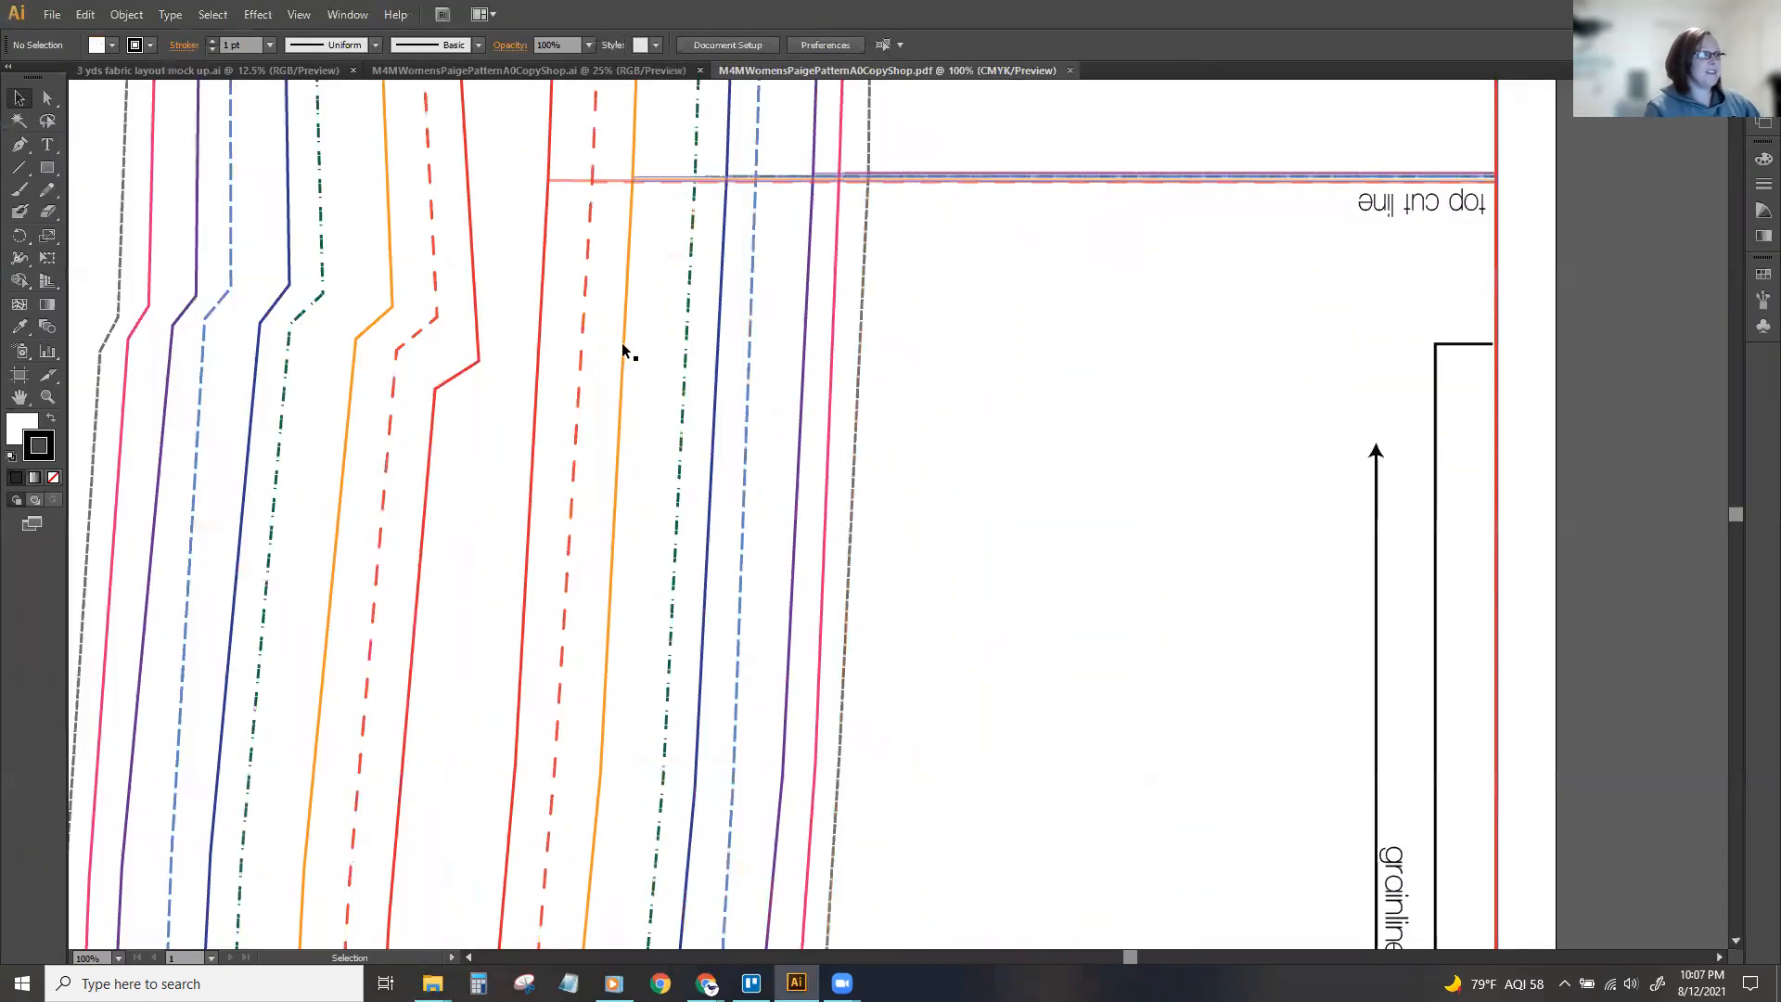
key("ctrl+minus")
key("ctrl+minus")
key("ctrl+minus")
key("ctrl+minus")
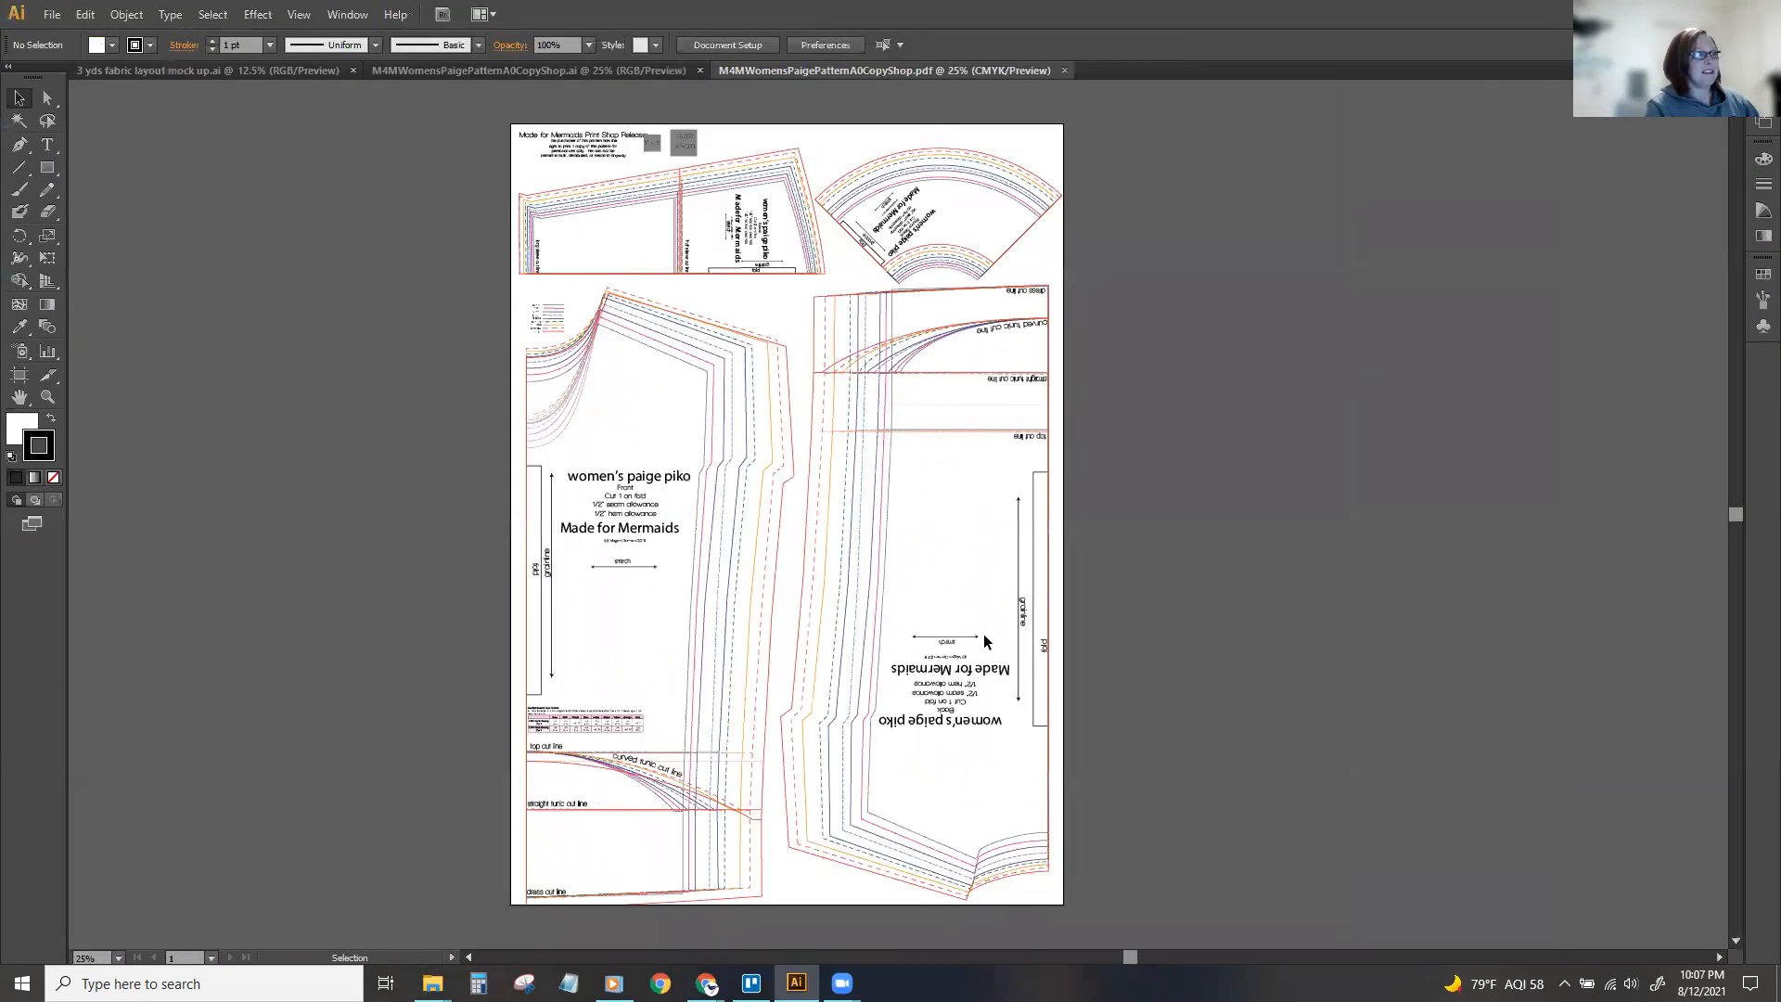
left_click_drag(1130, 955, 1107, 958)
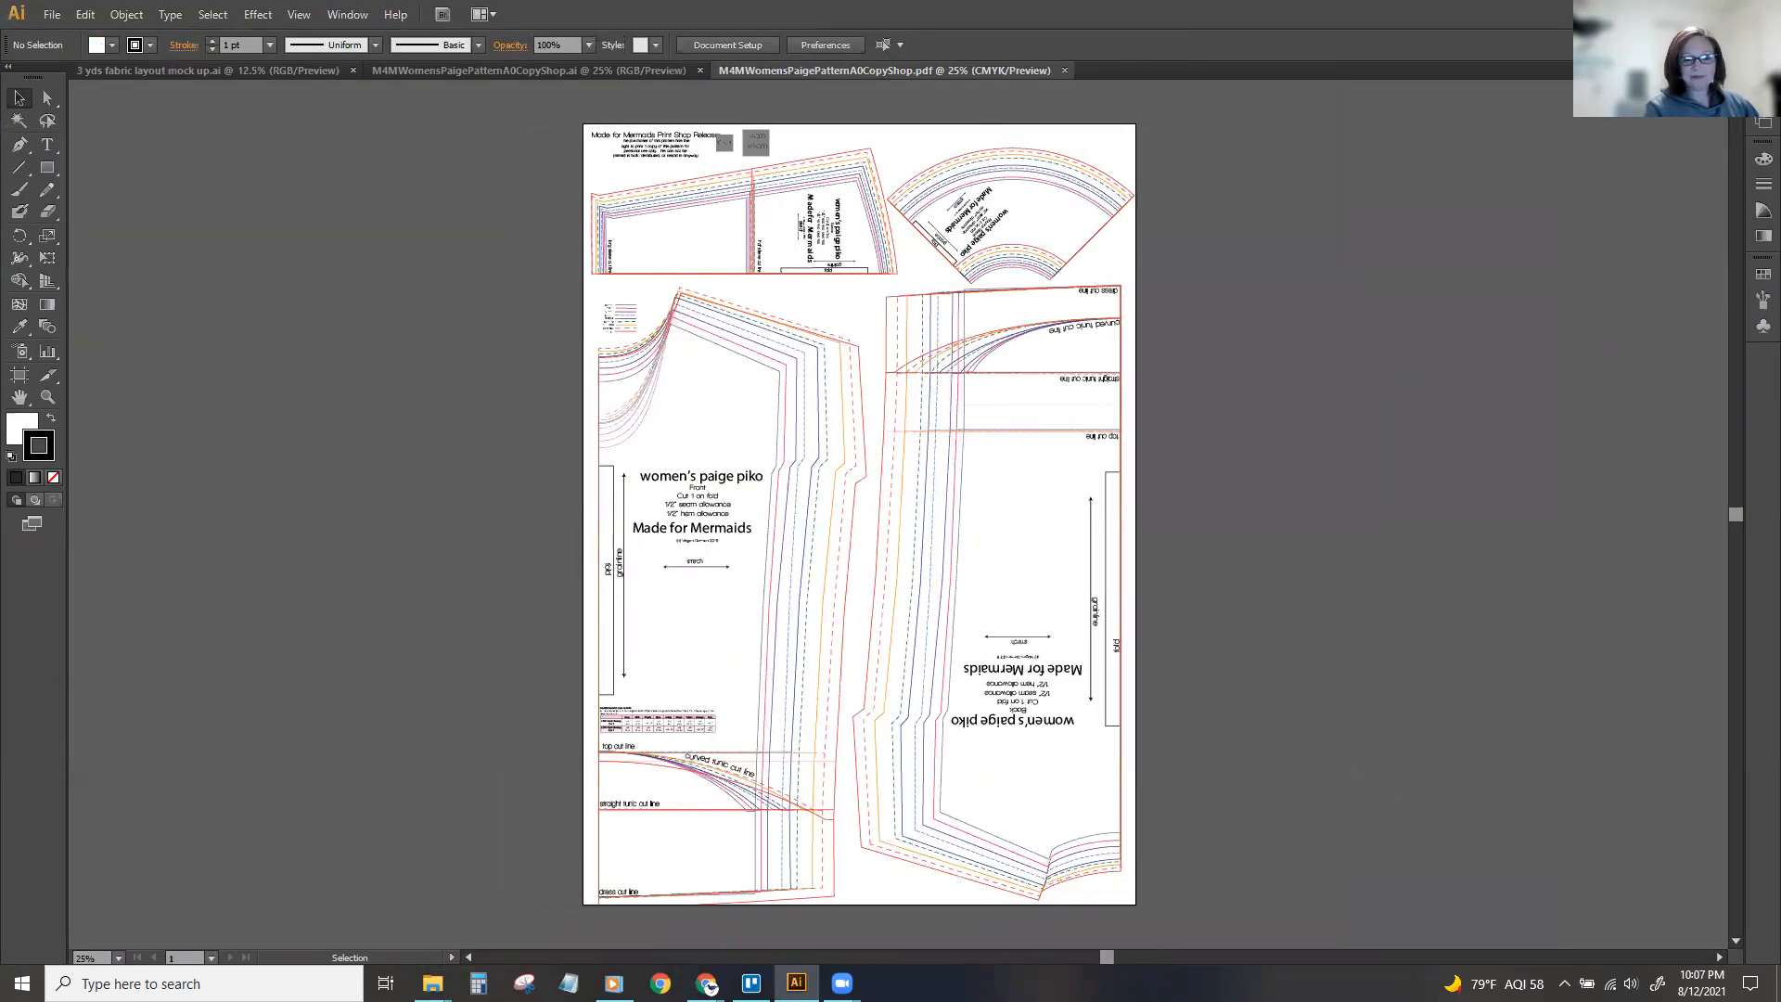
Save the PDF as an Adobe Illustrator (.AI) file named M4MWomensPaigePatternA0CopyShop in the Sandpiper Handmade folder.
left_click(52, 13)
left_click(111, 185)
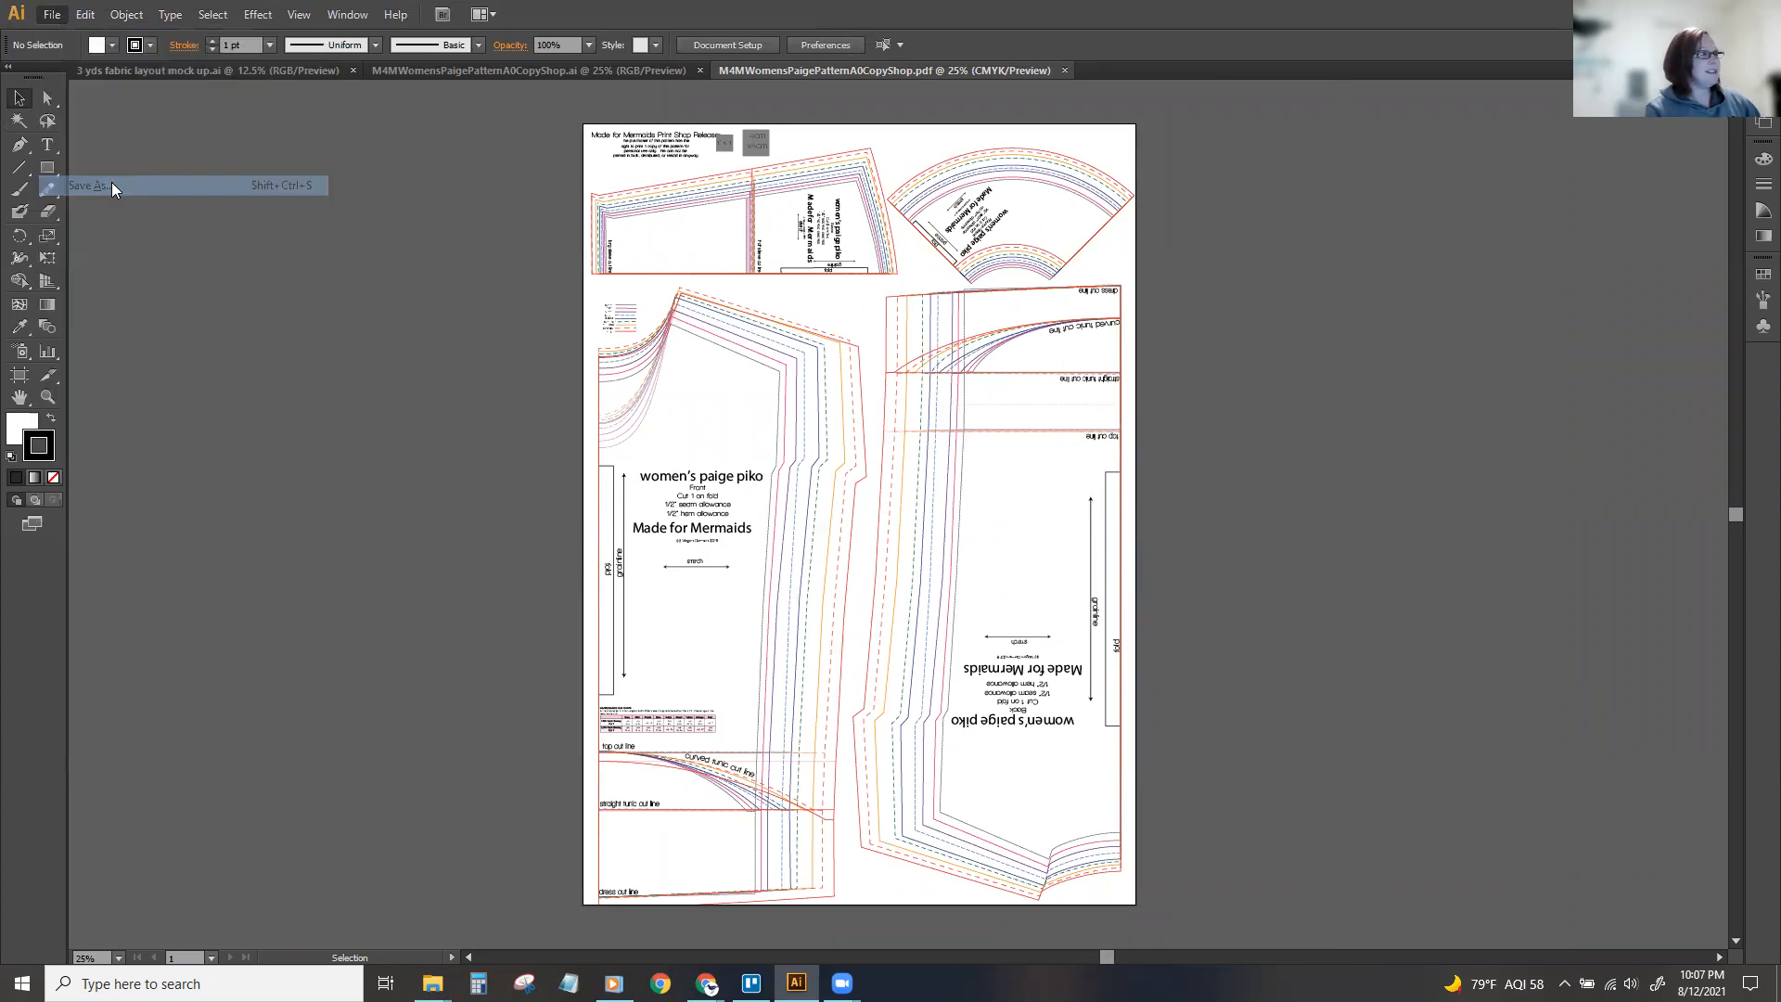
left_click_drag(297, 23, 834, 125)
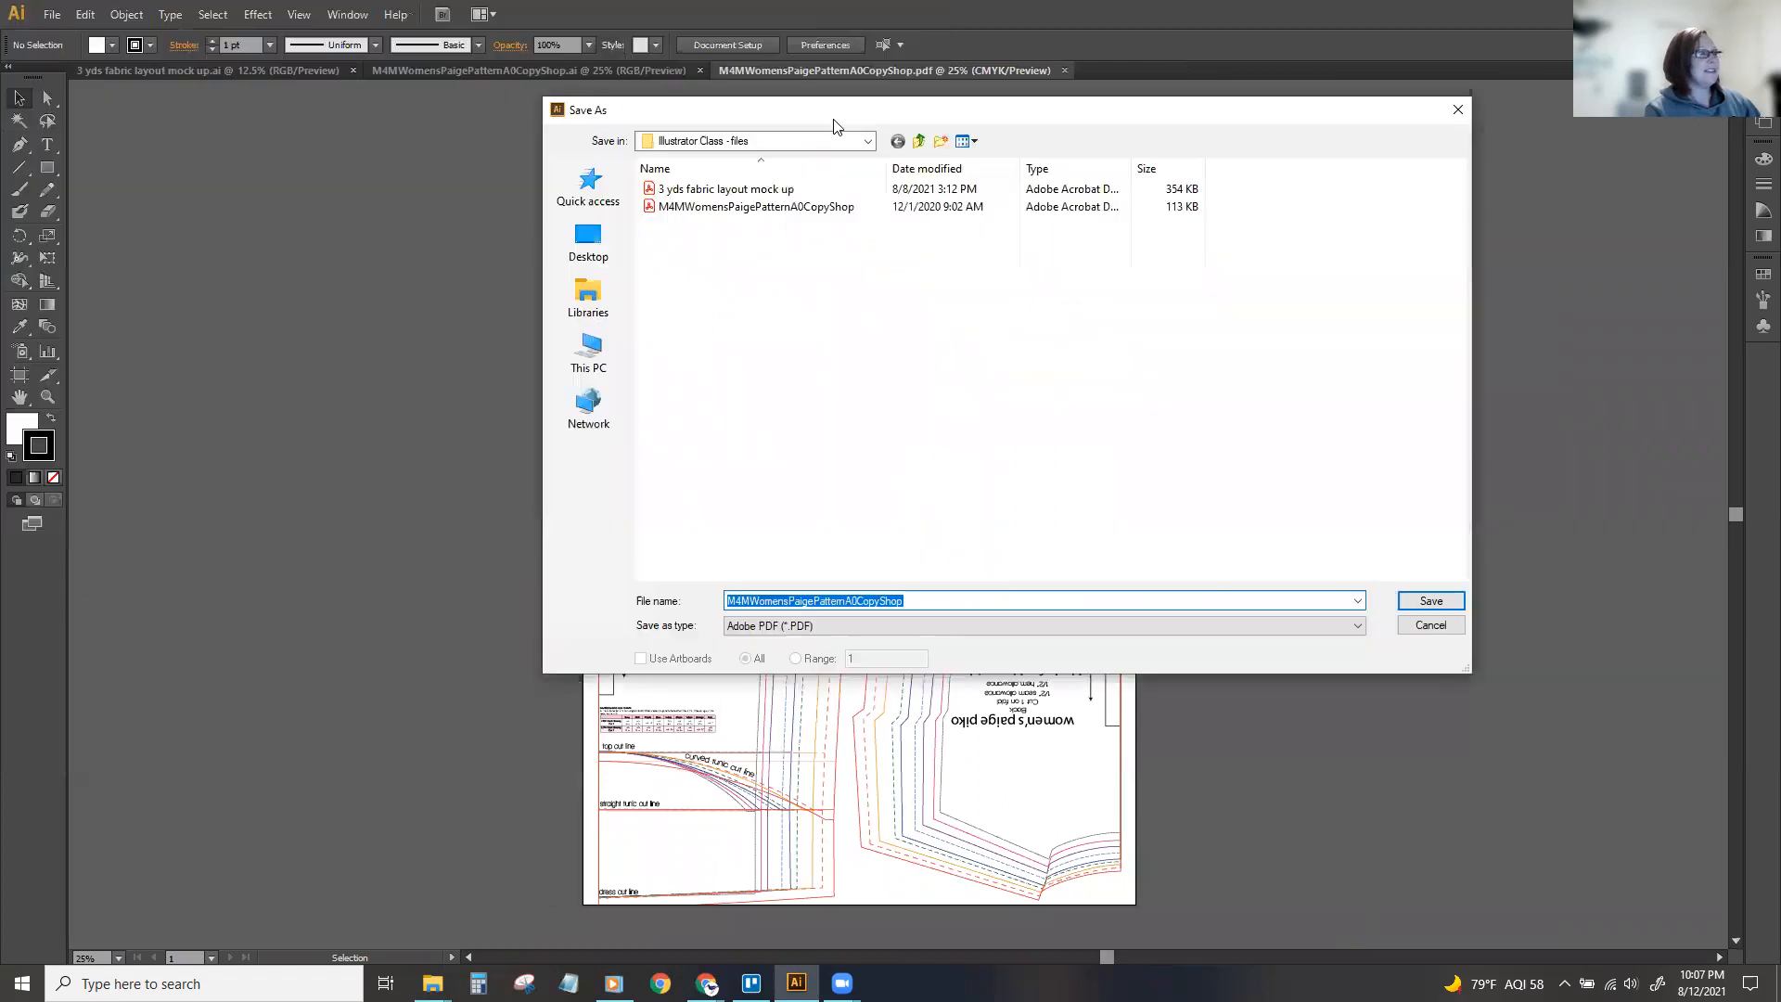
left_click(919, 141)
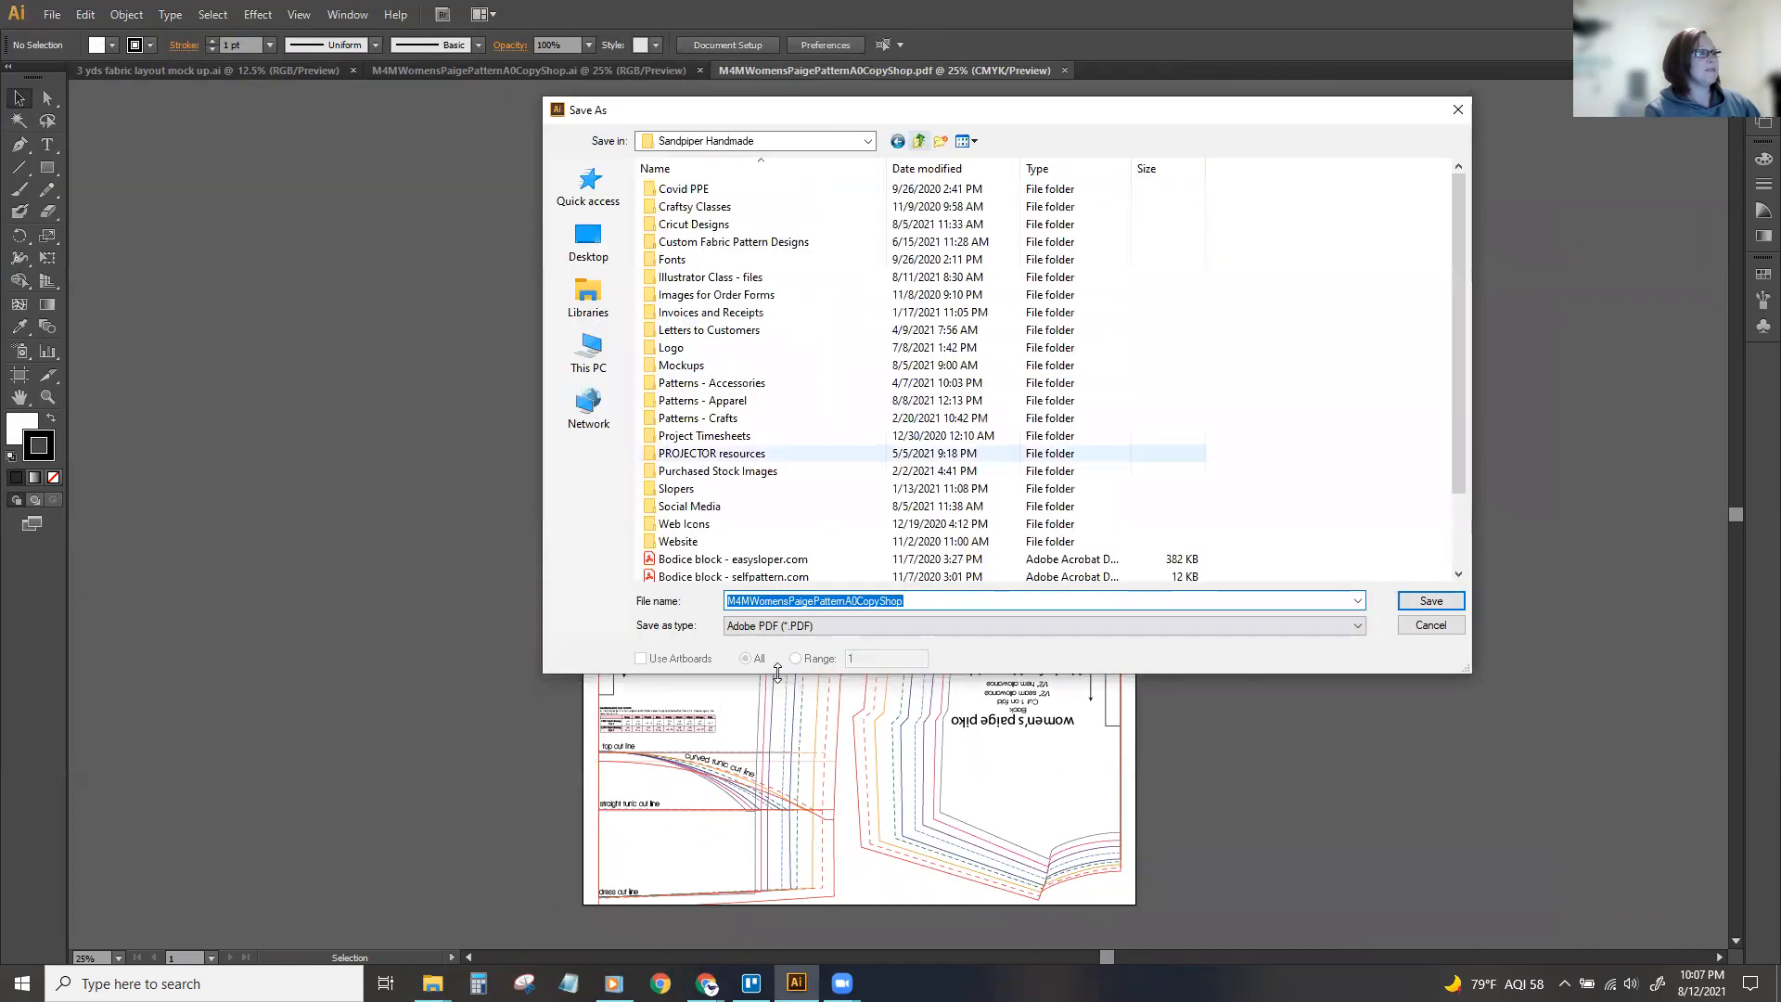
left_click(996, 625)
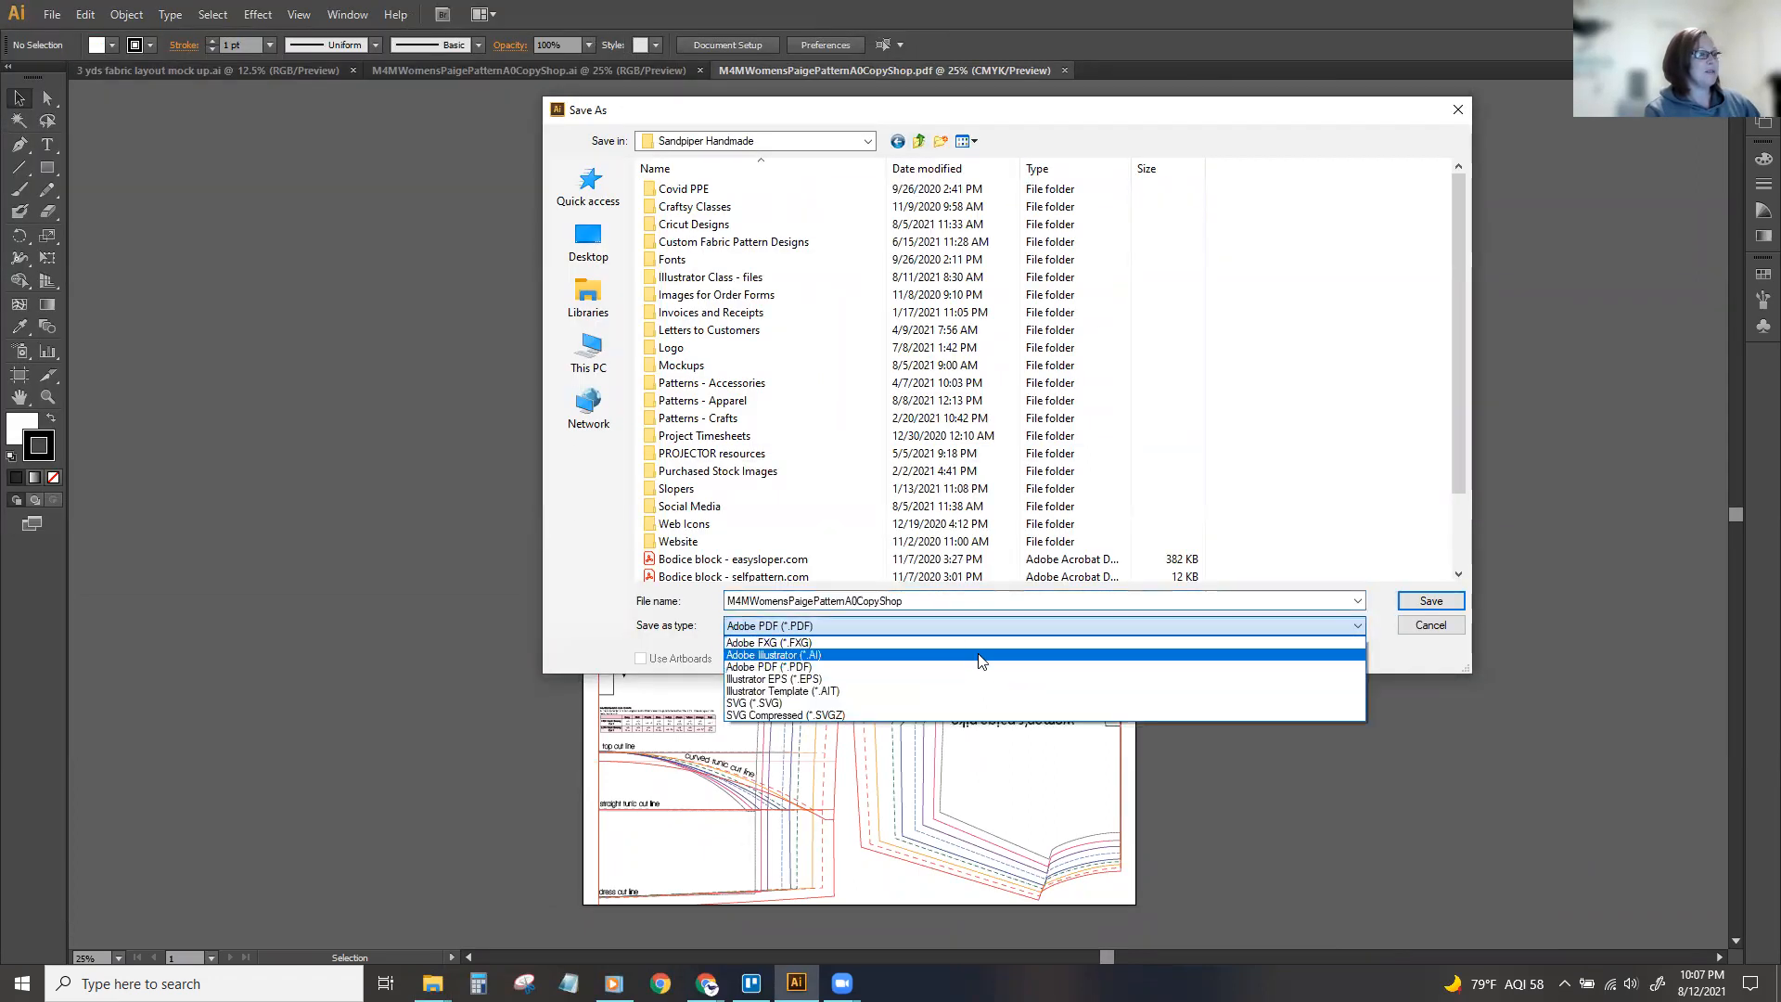
left_click(988, 642)
left_click(1452, 602)
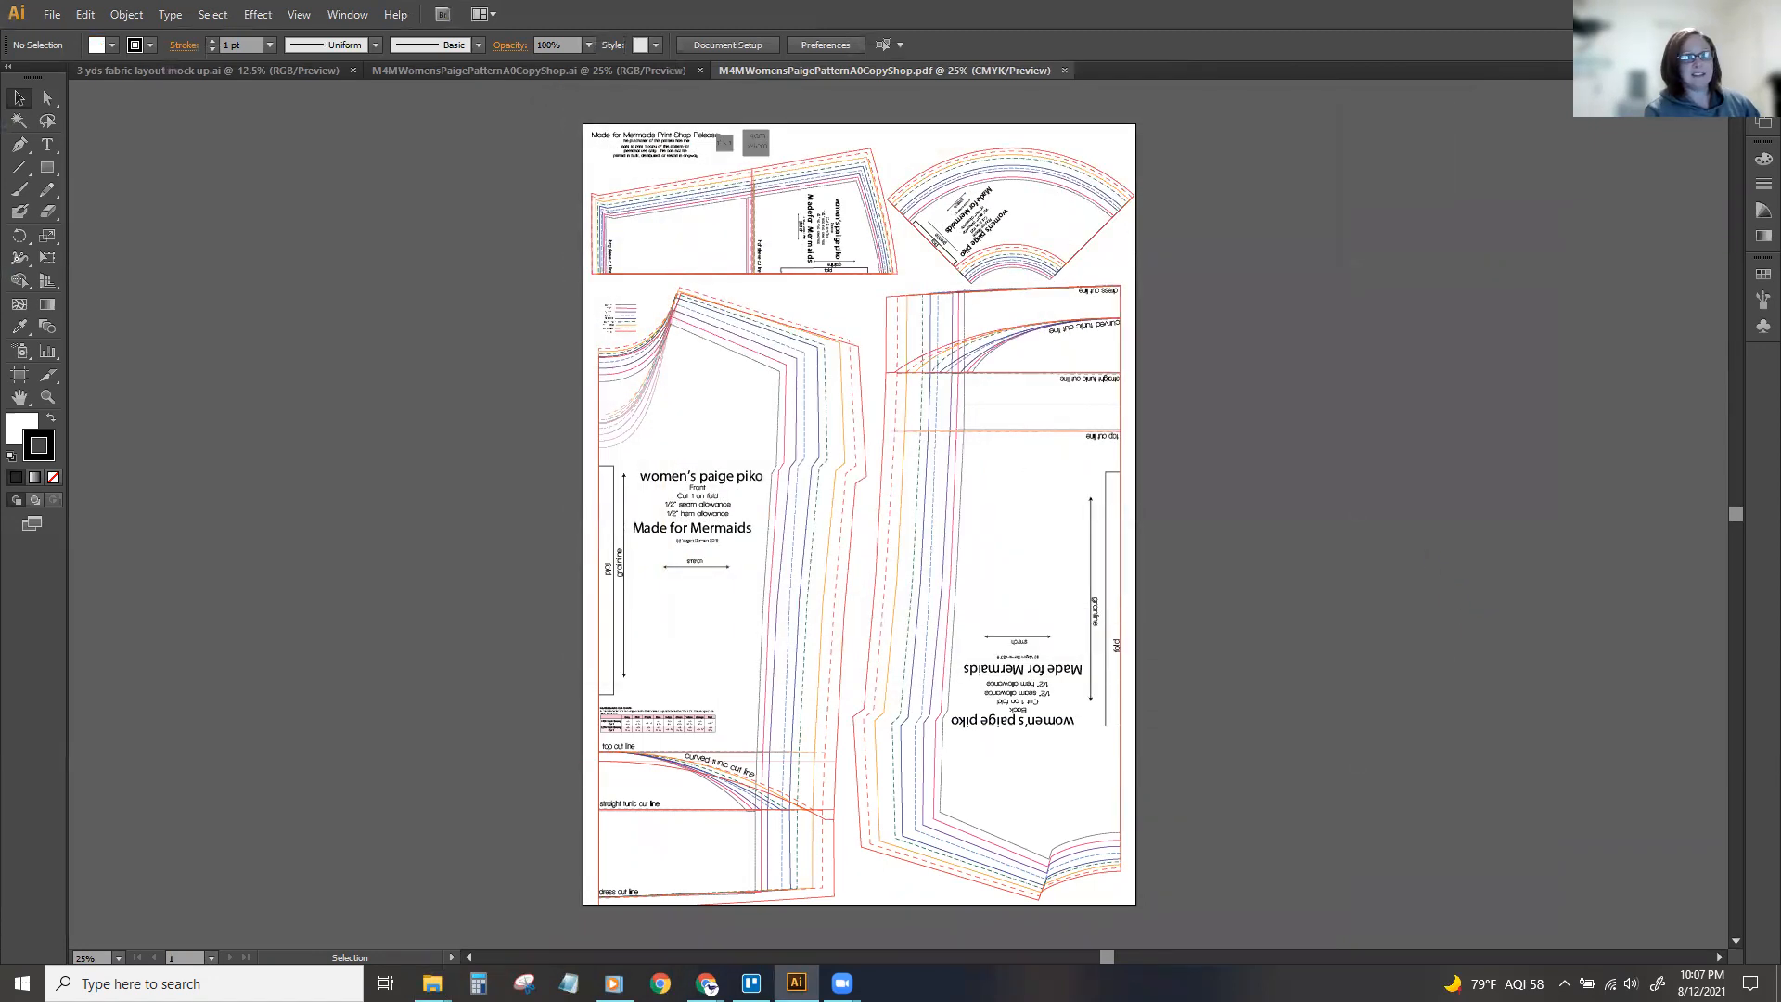
left_click(1039, 698)
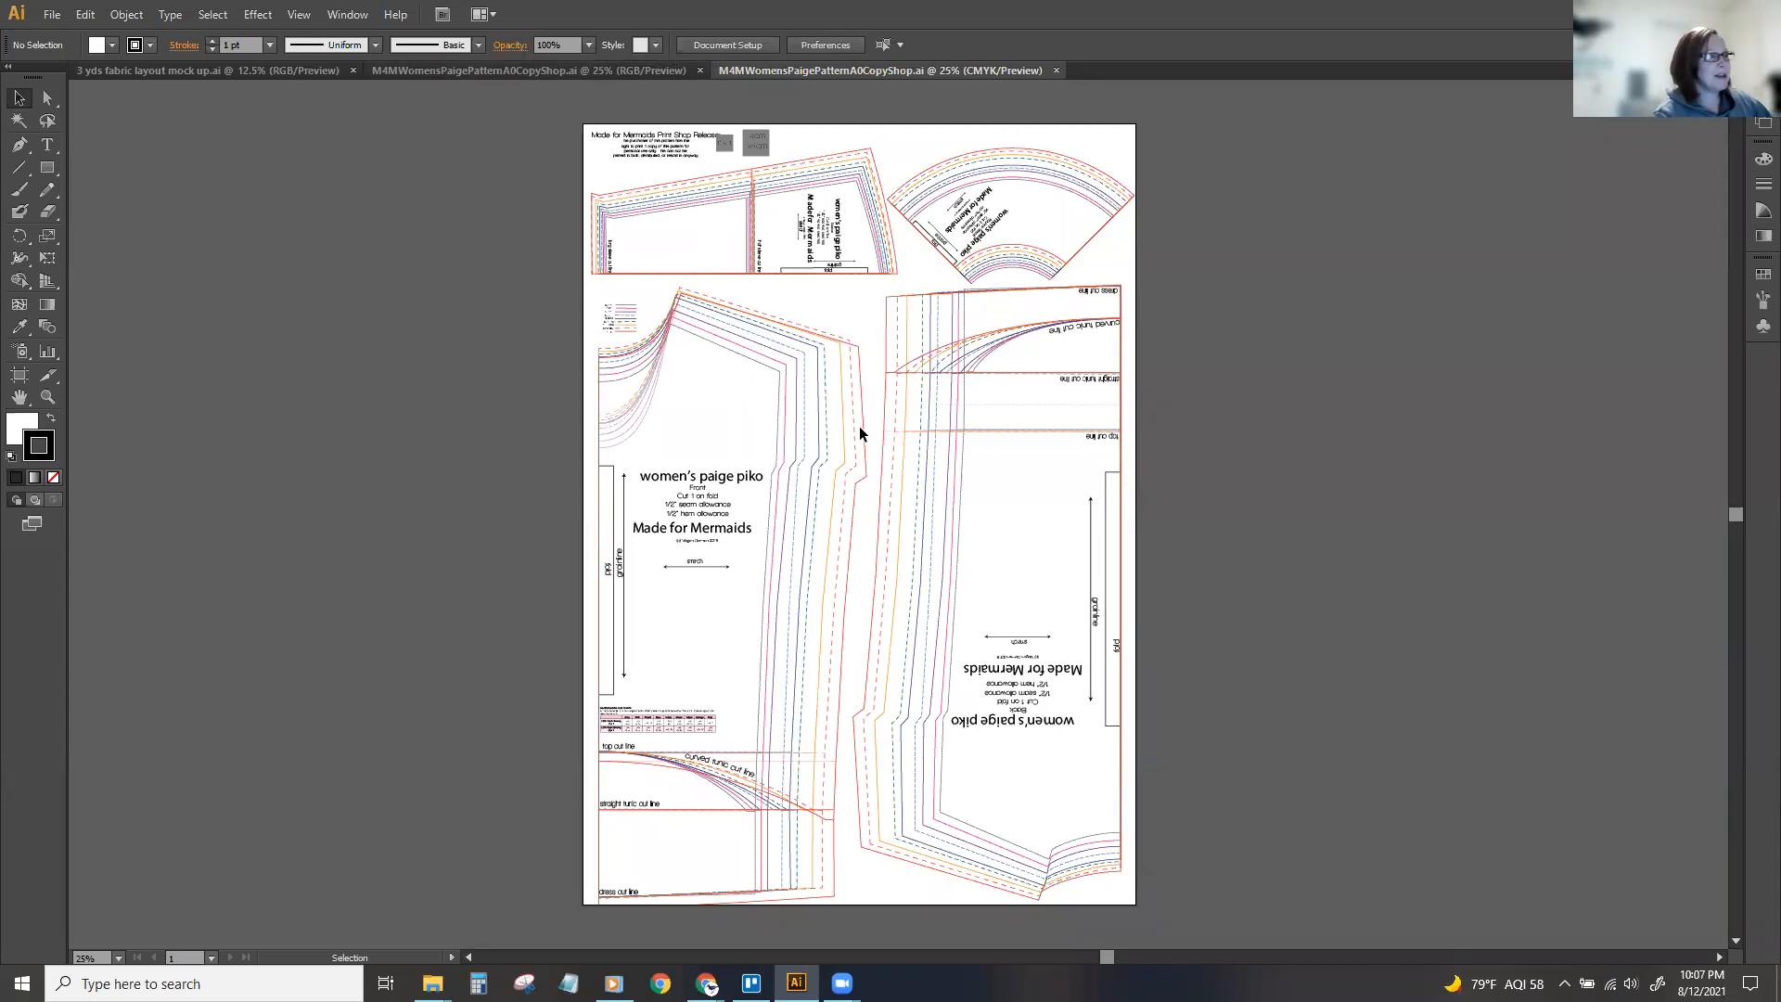
Compare the RGB version of the women's paige piko pattern with the CMYK file just saved.
left_click(609, 70)
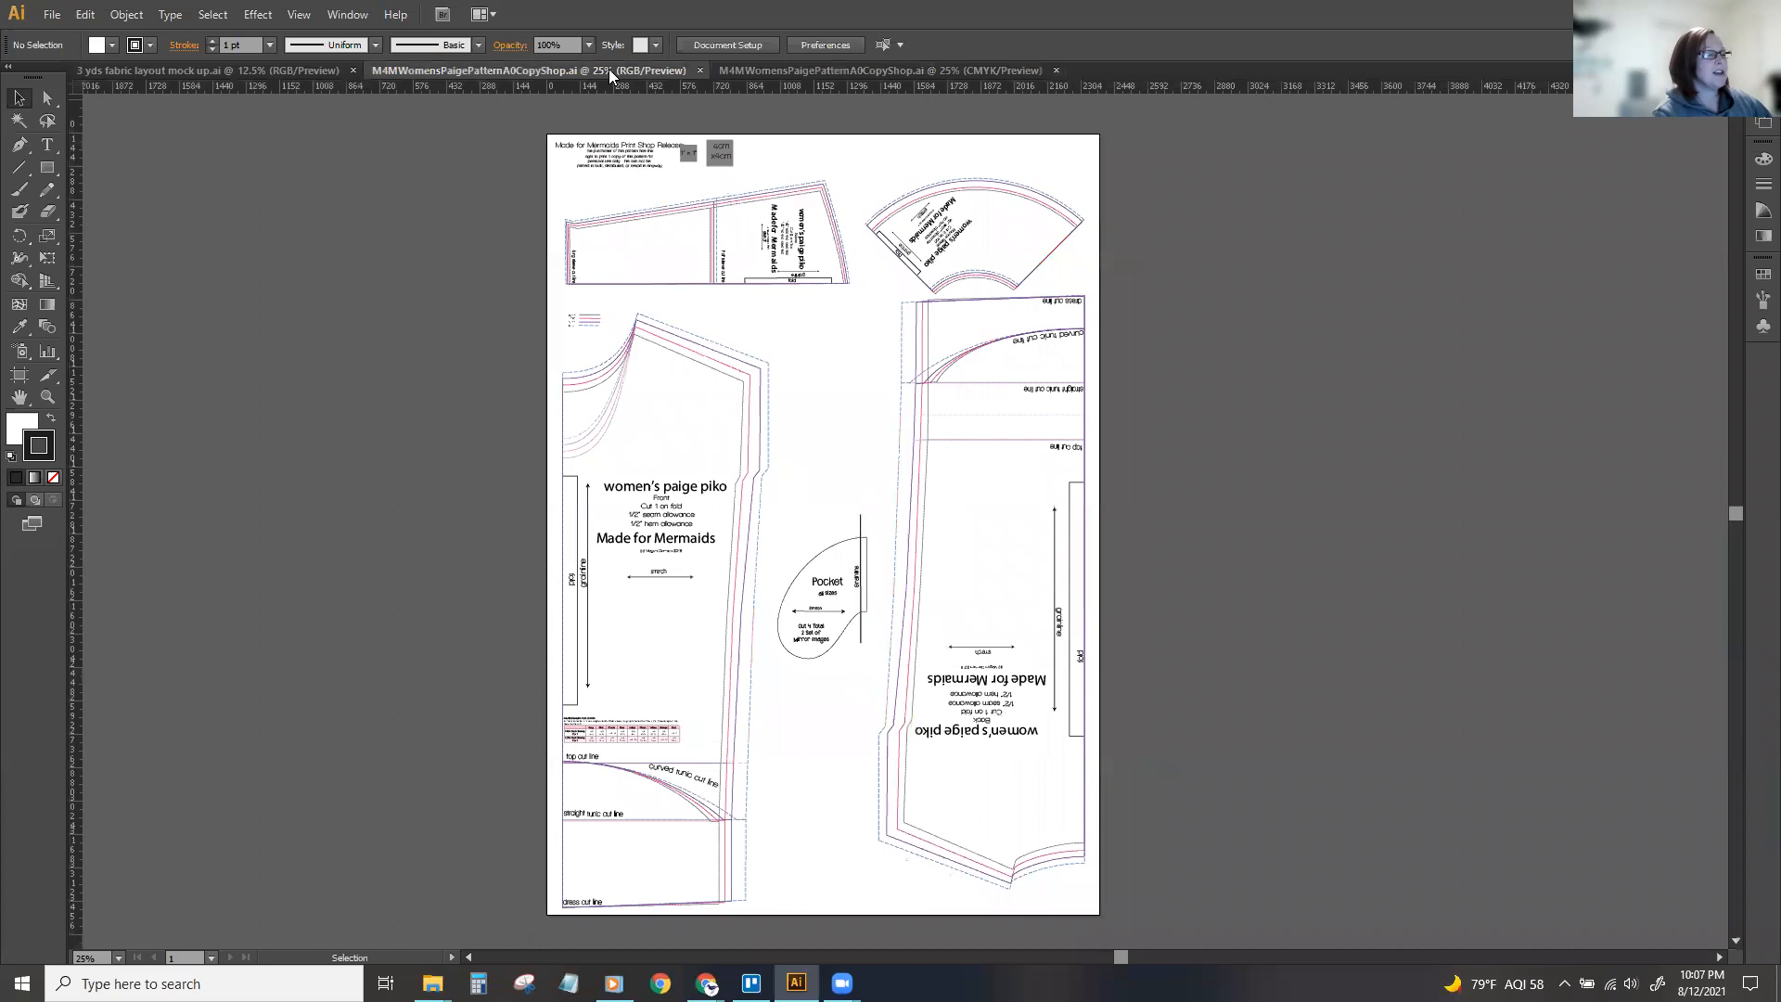
left_click_drag(1121, 956, 1098, 957)
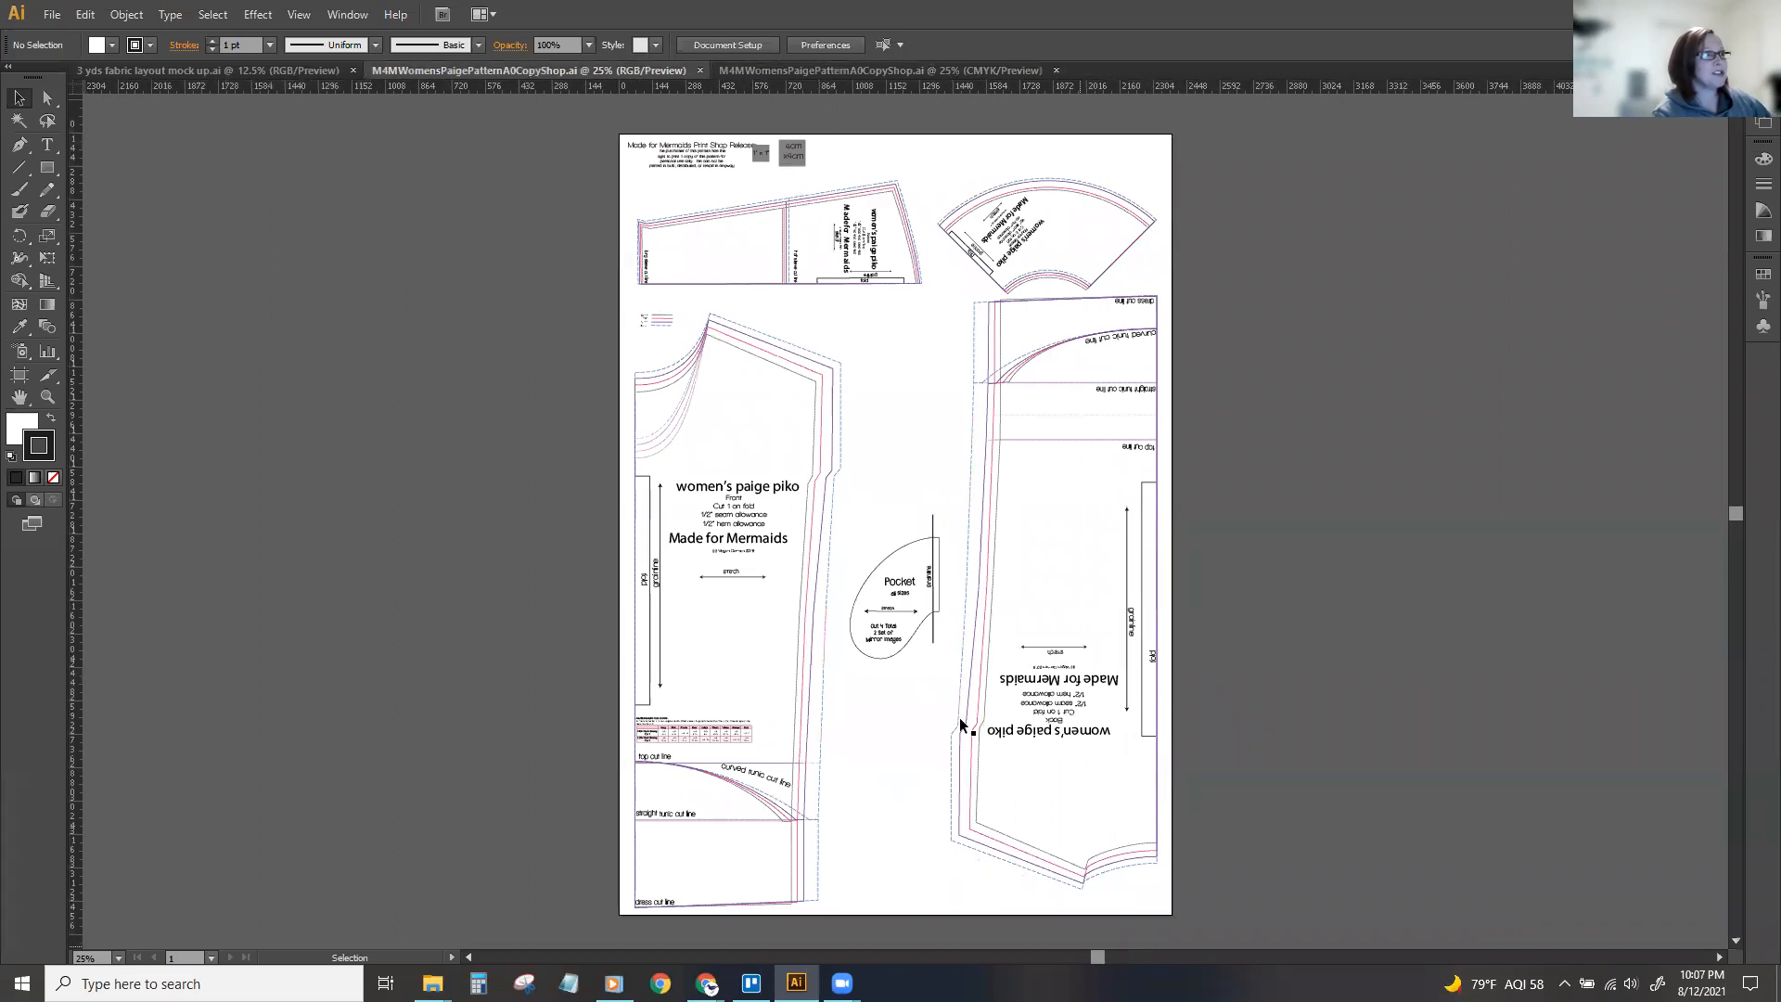
left_click(852, 71)
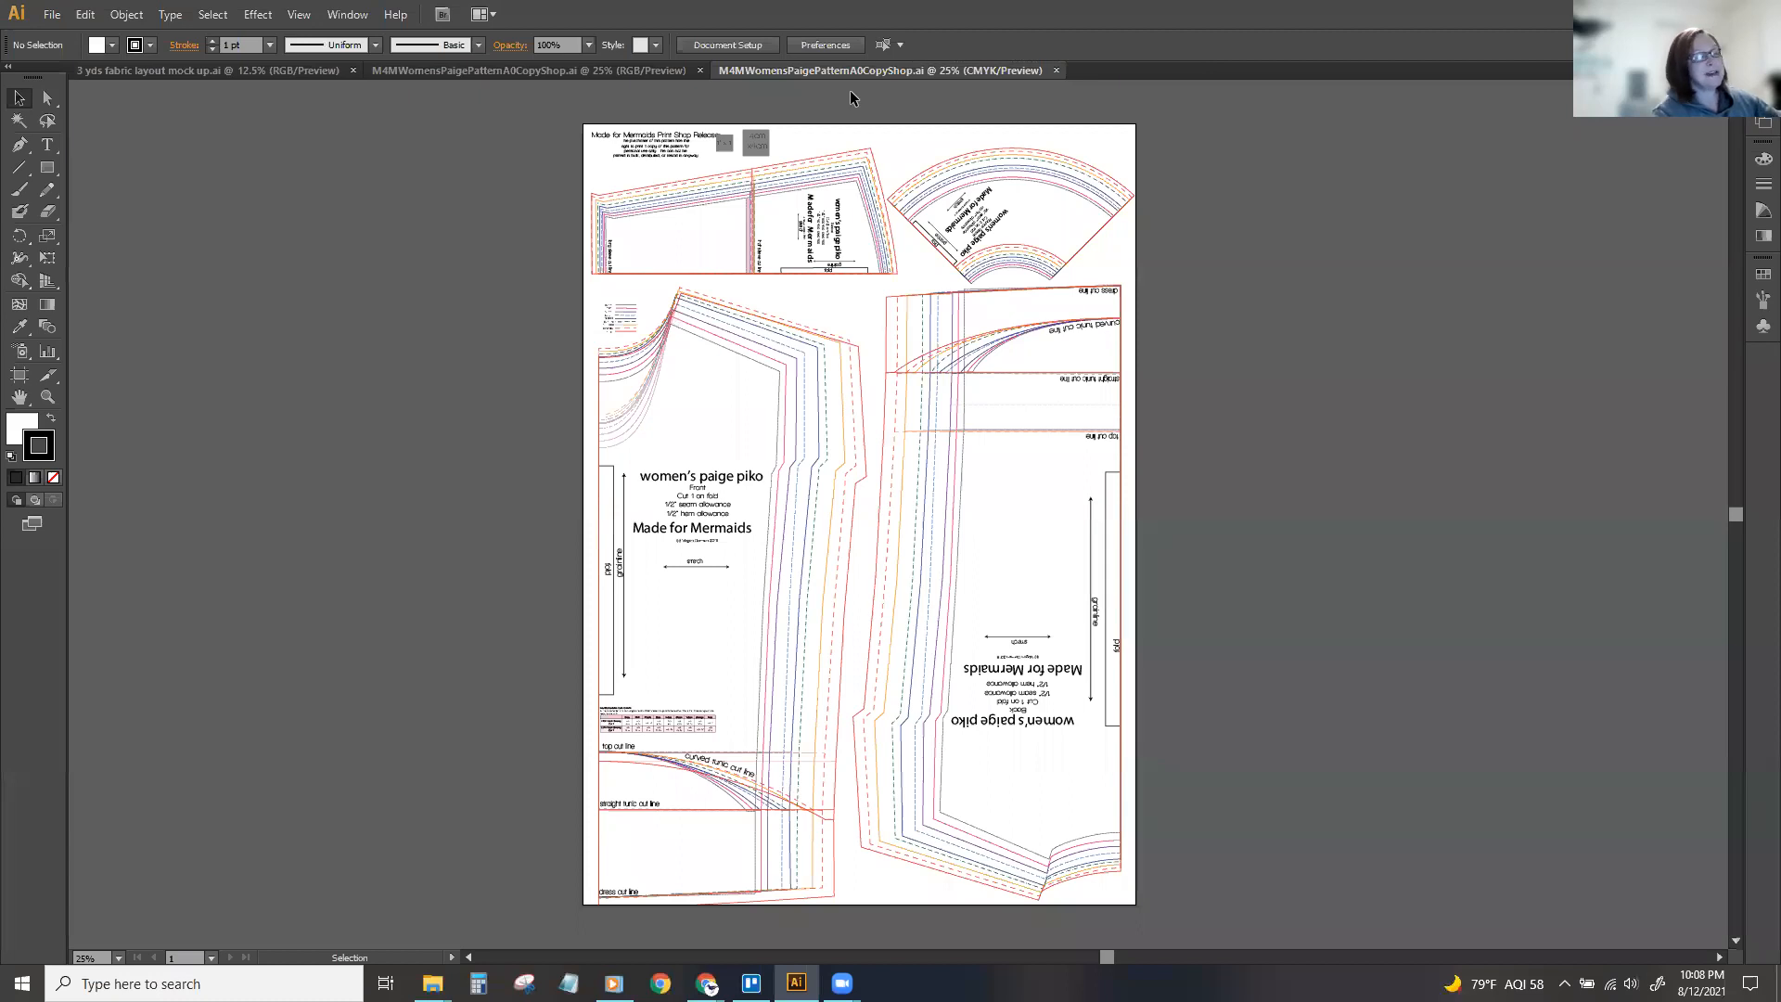
Show the layers of the CMYK pattern and expand Layer 1 and its main clip group.
key("F7")
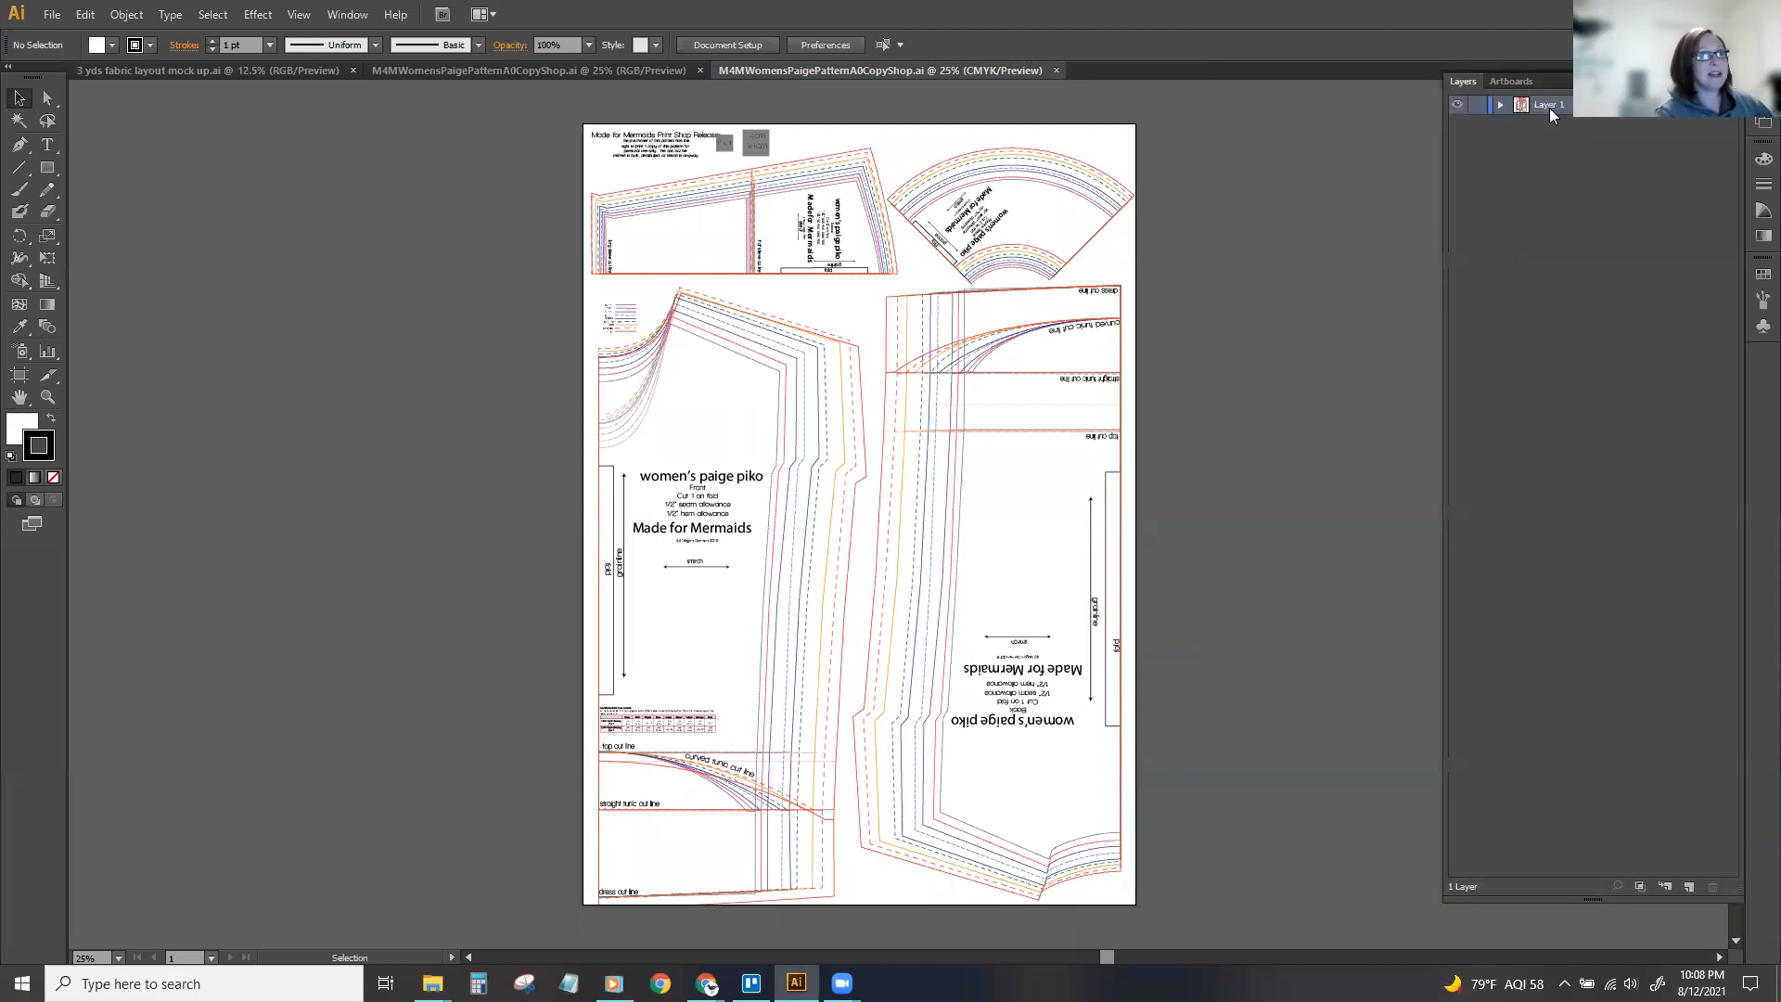
left_click(1500, 104)
left_click(1520, 124)
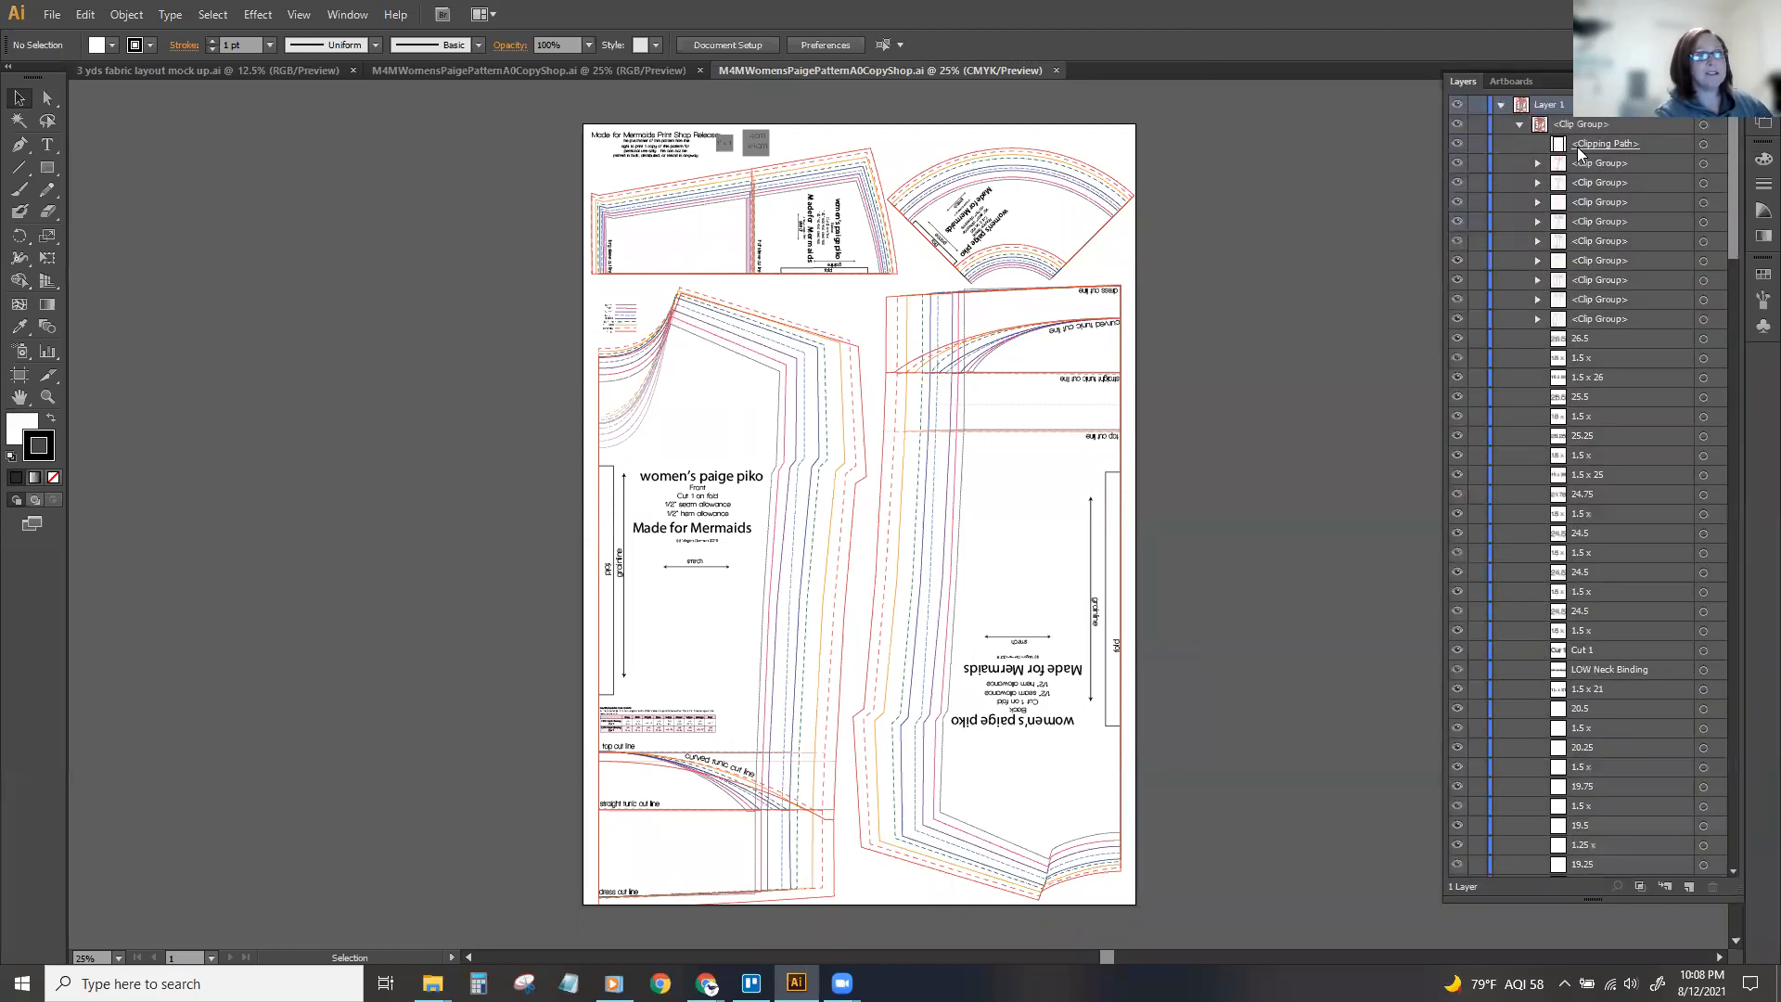
left_click_drag(1728, 193, 1714, 121)
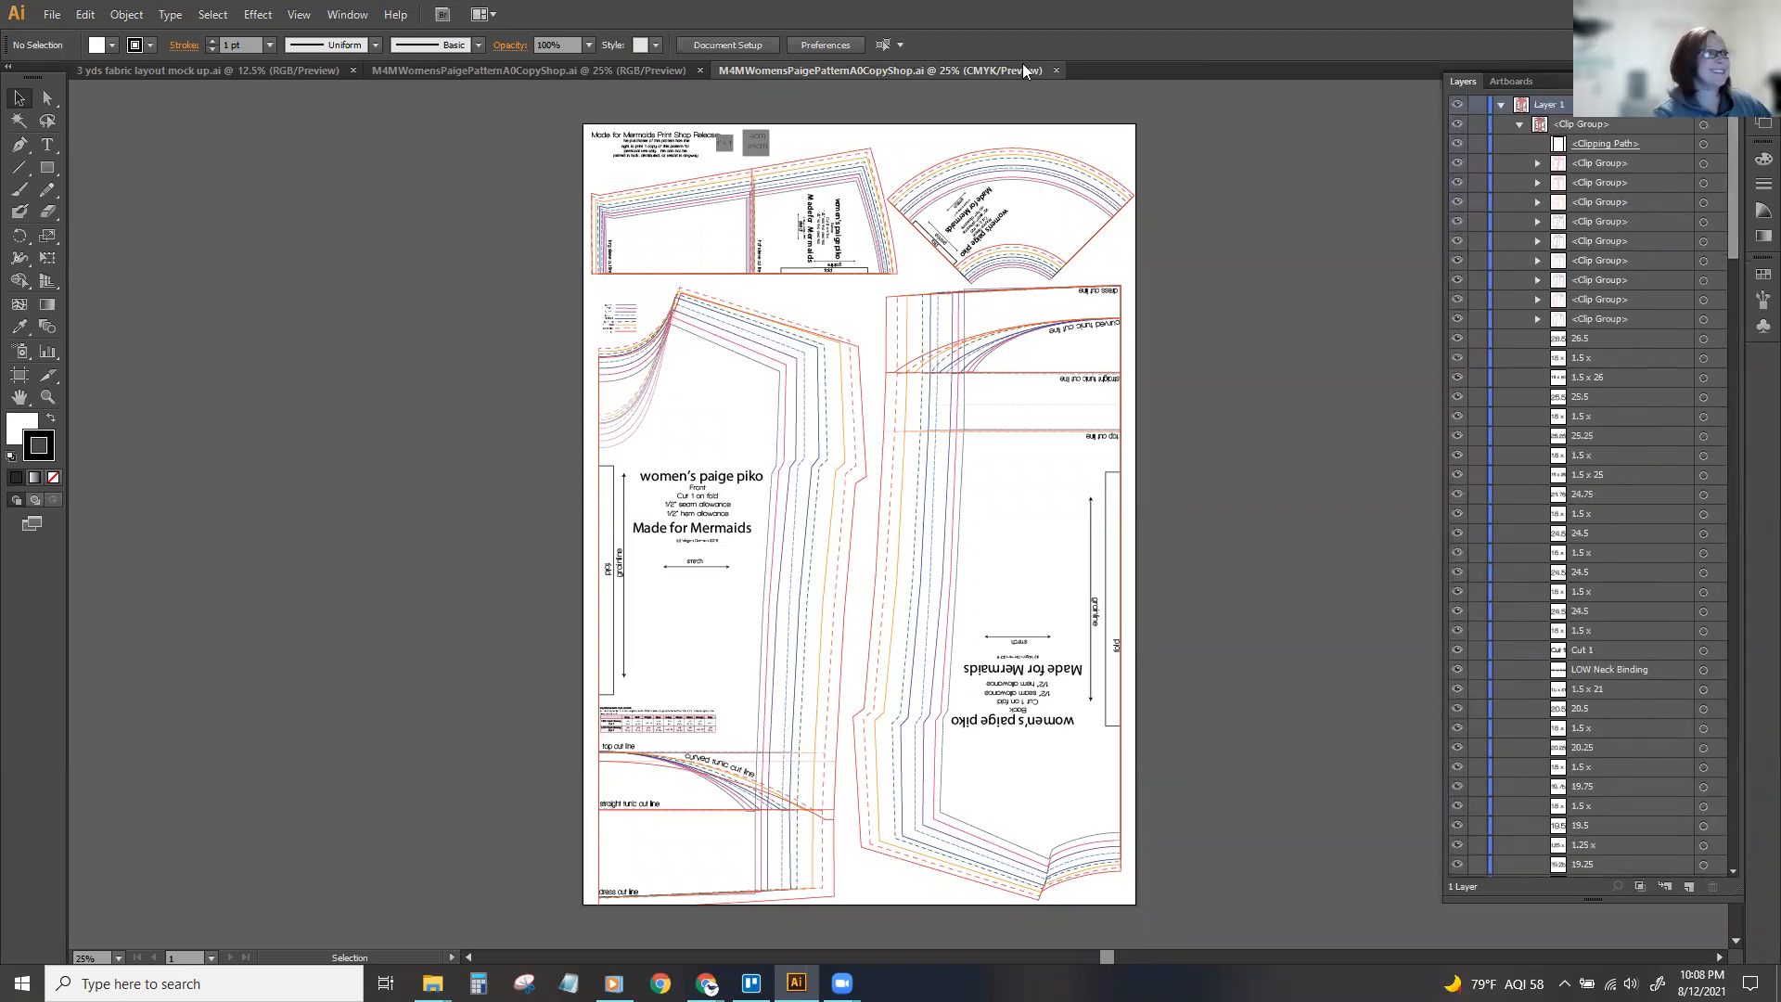
Close the CMYK pattern and release the clipping mask around the whole artwork in the RGB pattern.
left_click(1057, 71)
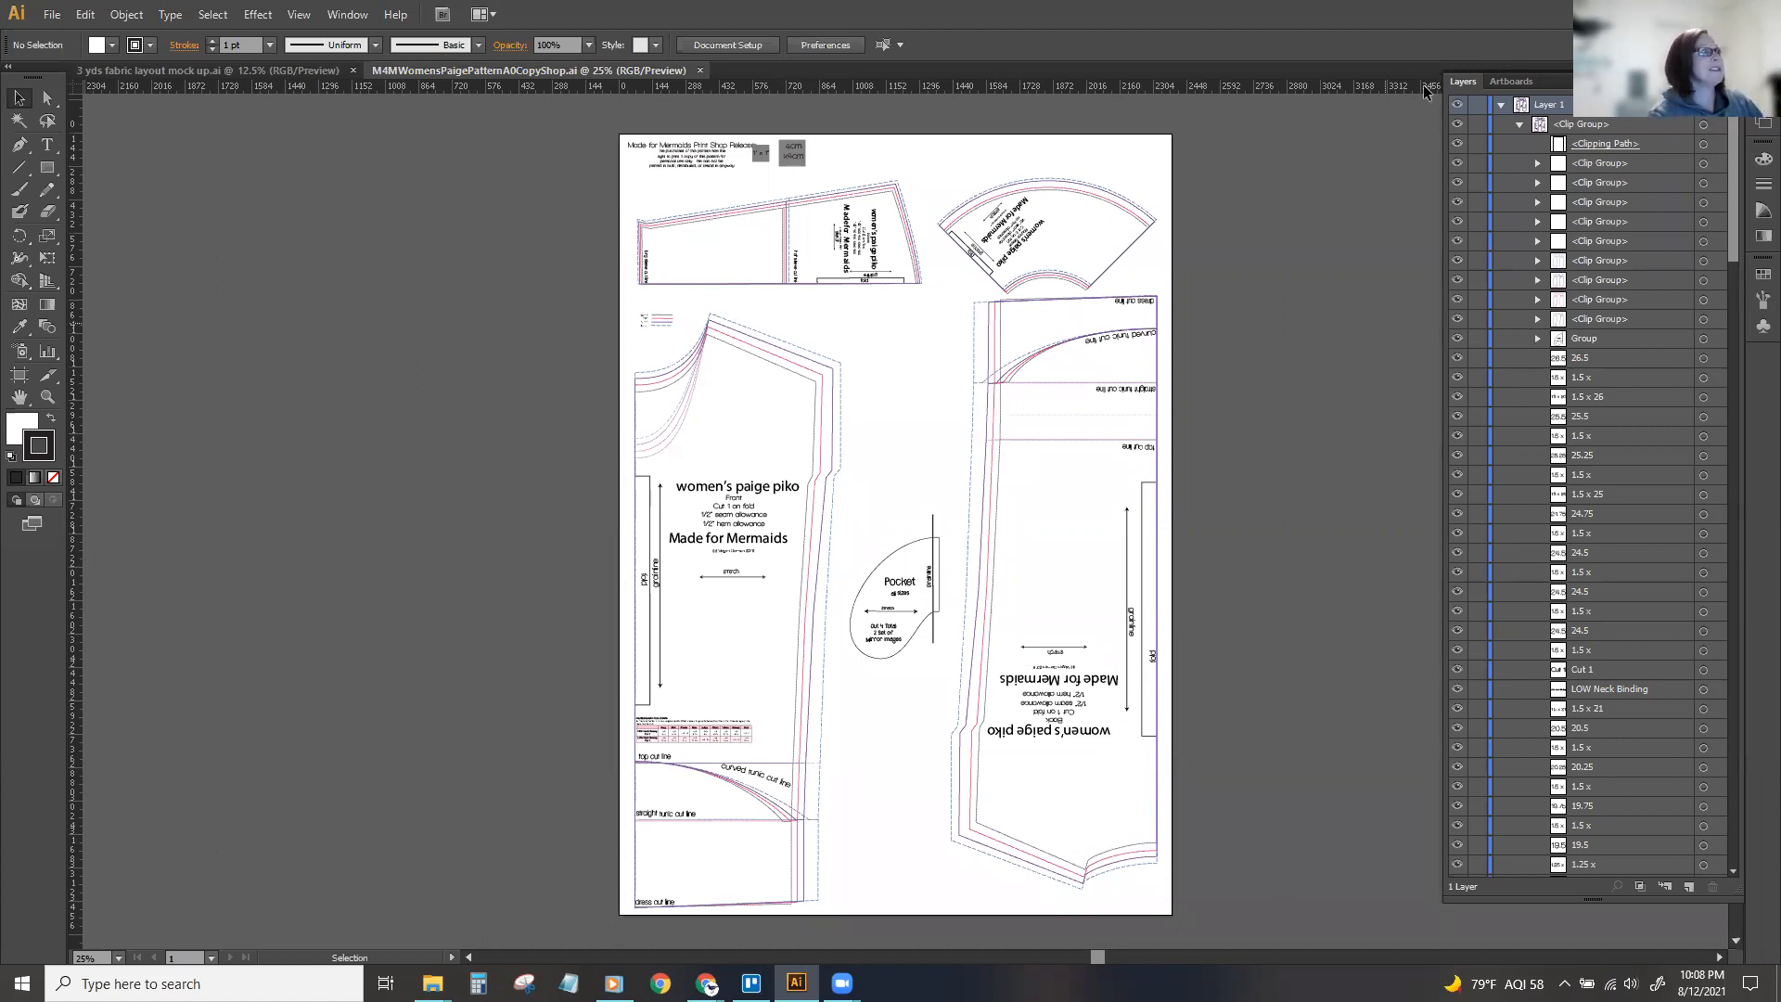
left_click(1067, 436)
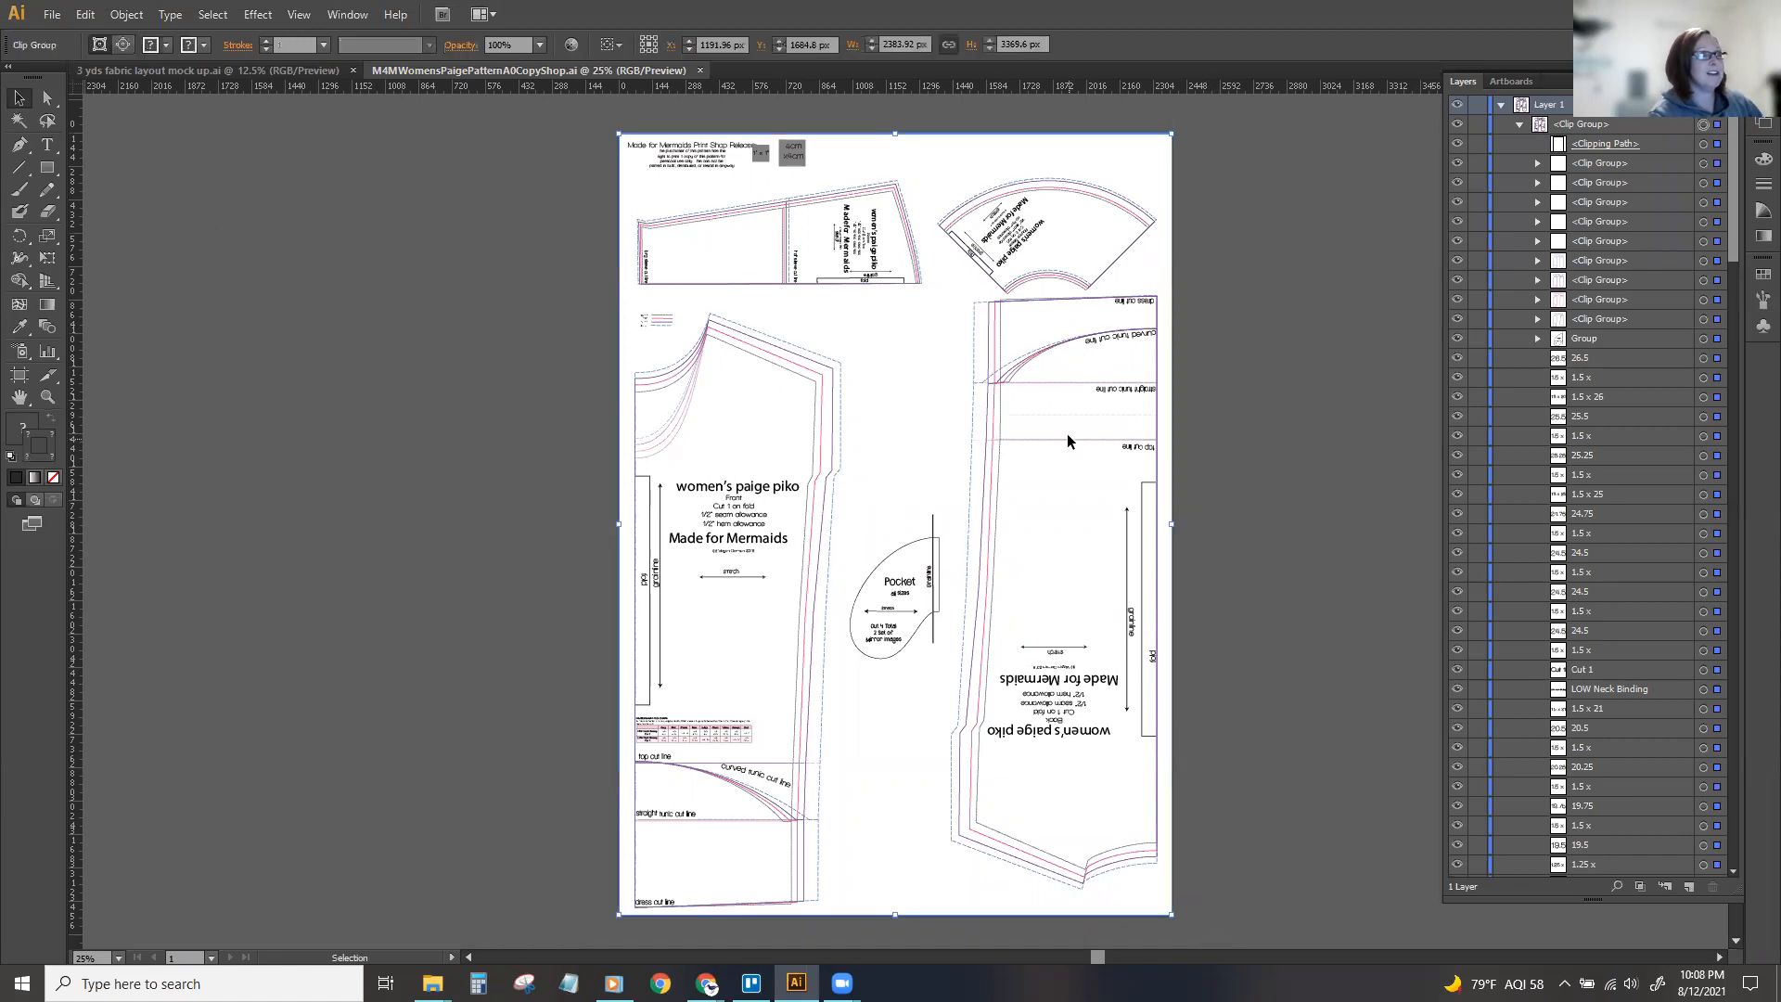
right_click(1067, 434)
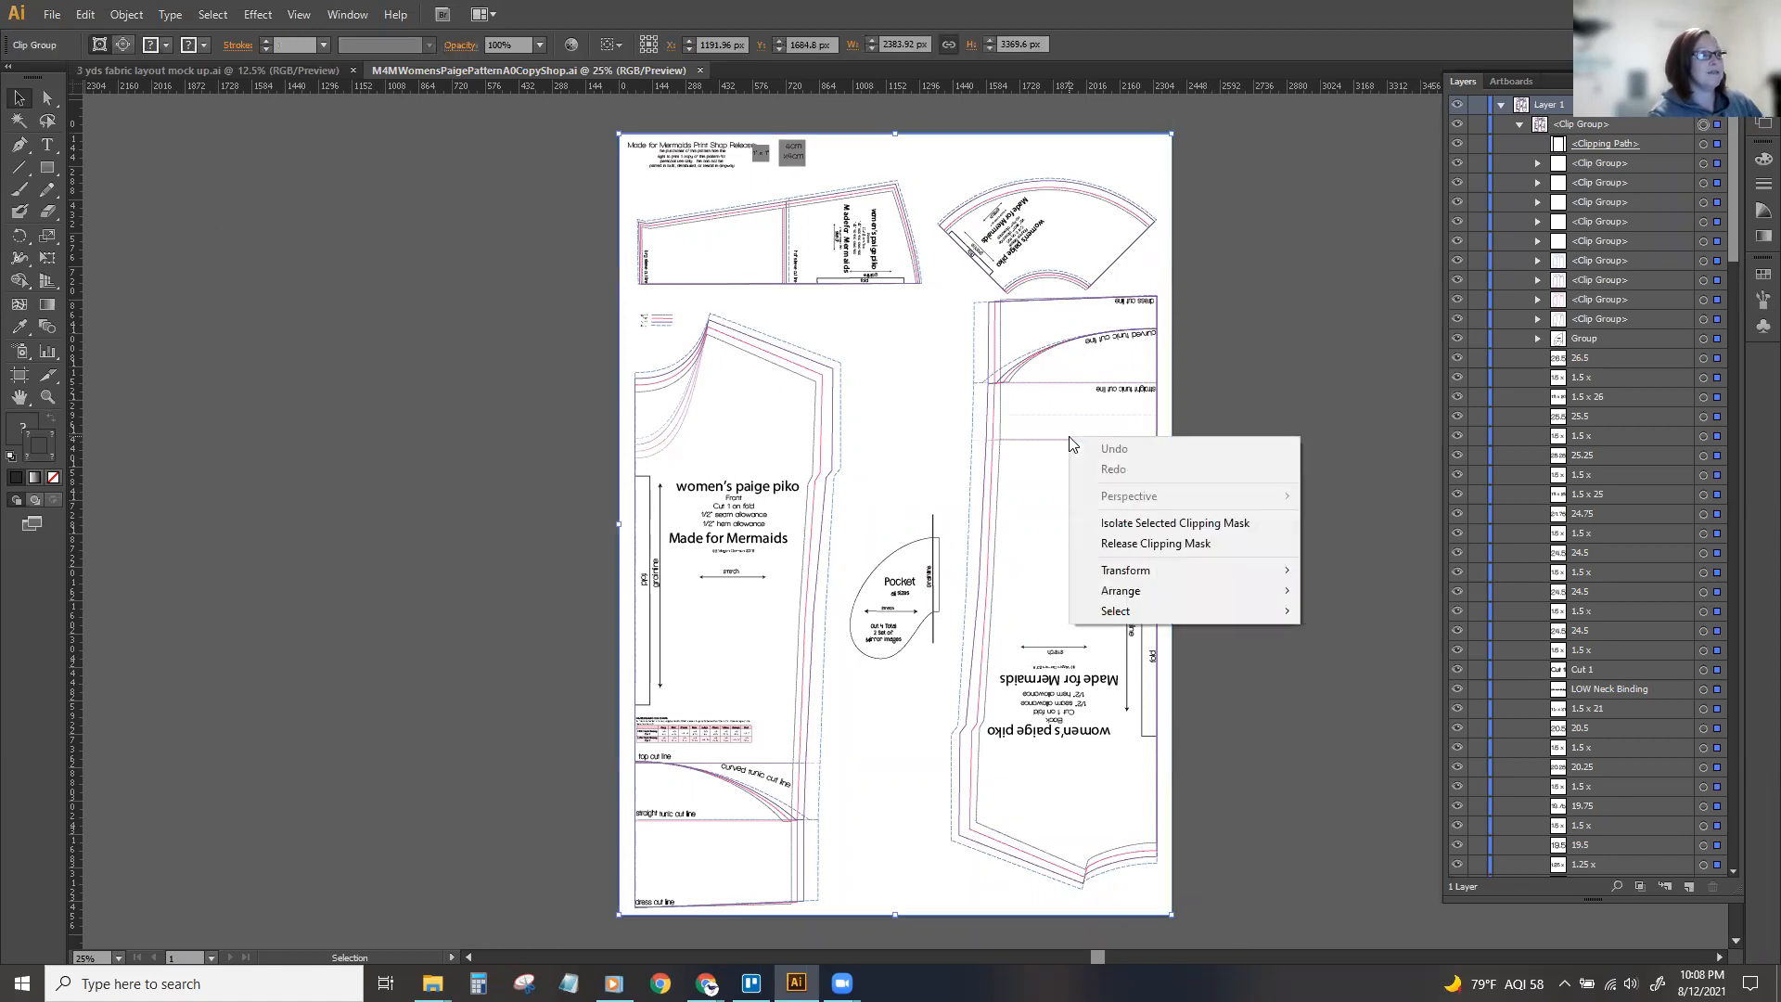
left_click(1149, 544)
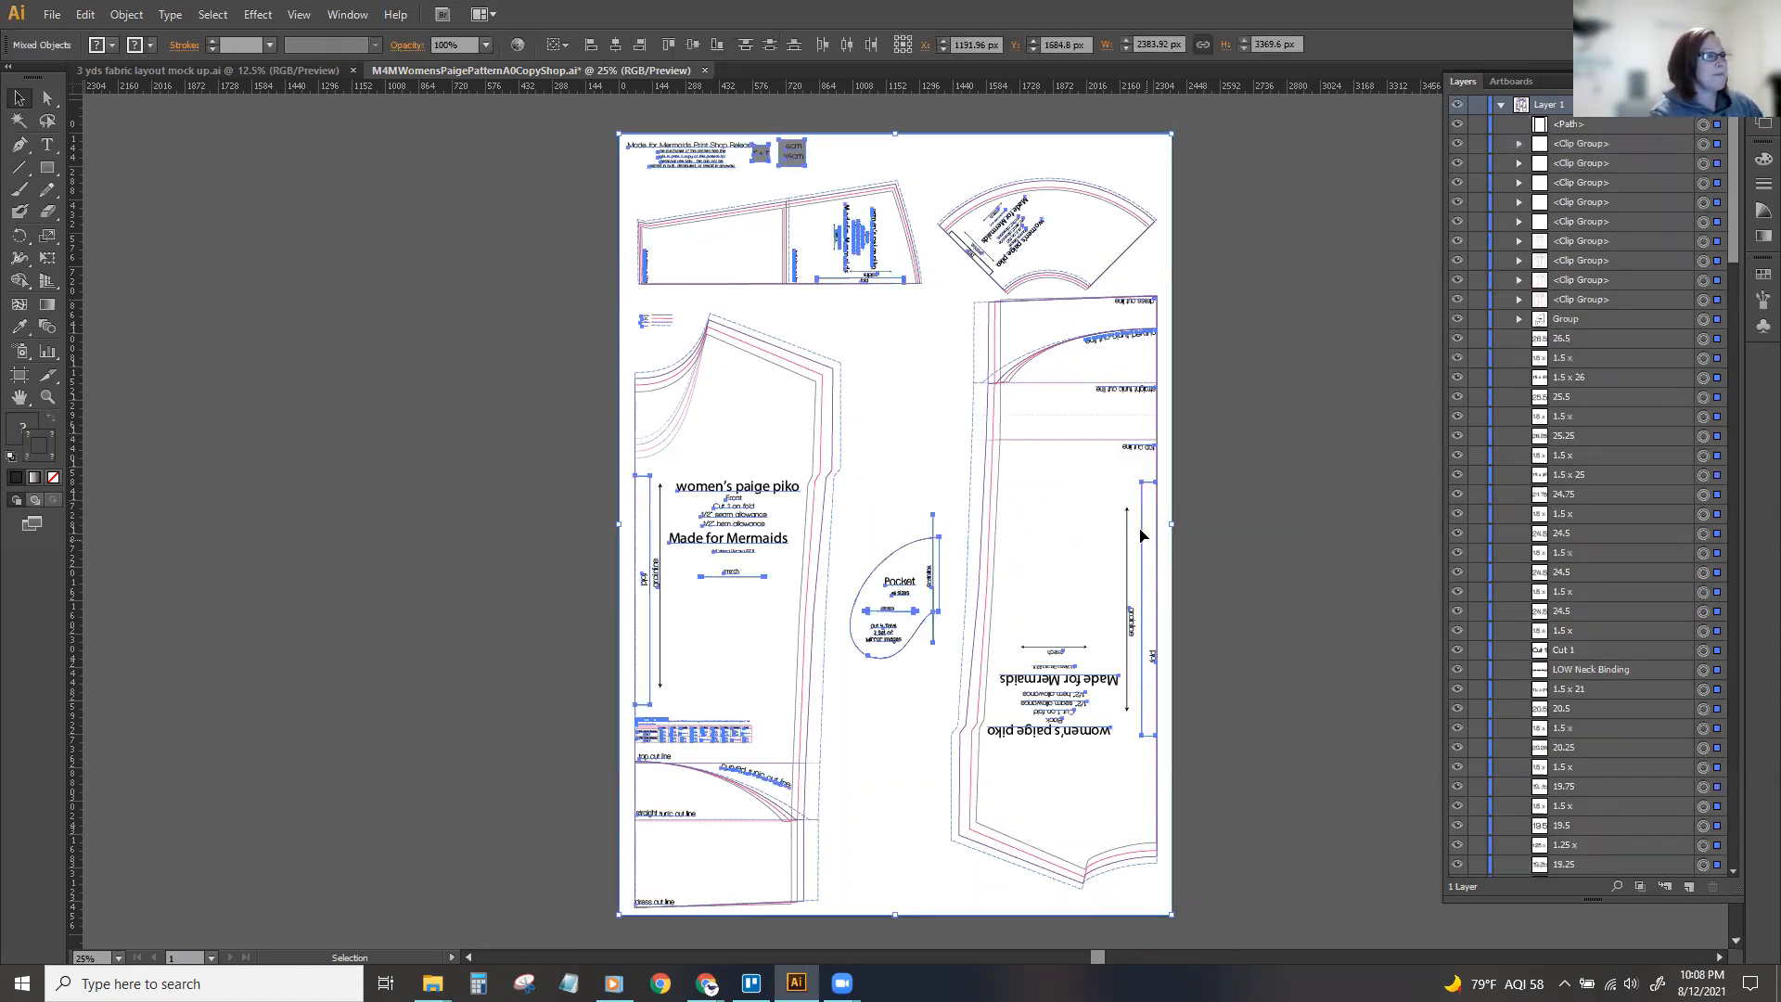
left_click(1243, 315)
Select the unfilled, unstroked path at the start of Layer 1 along with every object sharing its fill and stroke.
left_click(1703, 143)
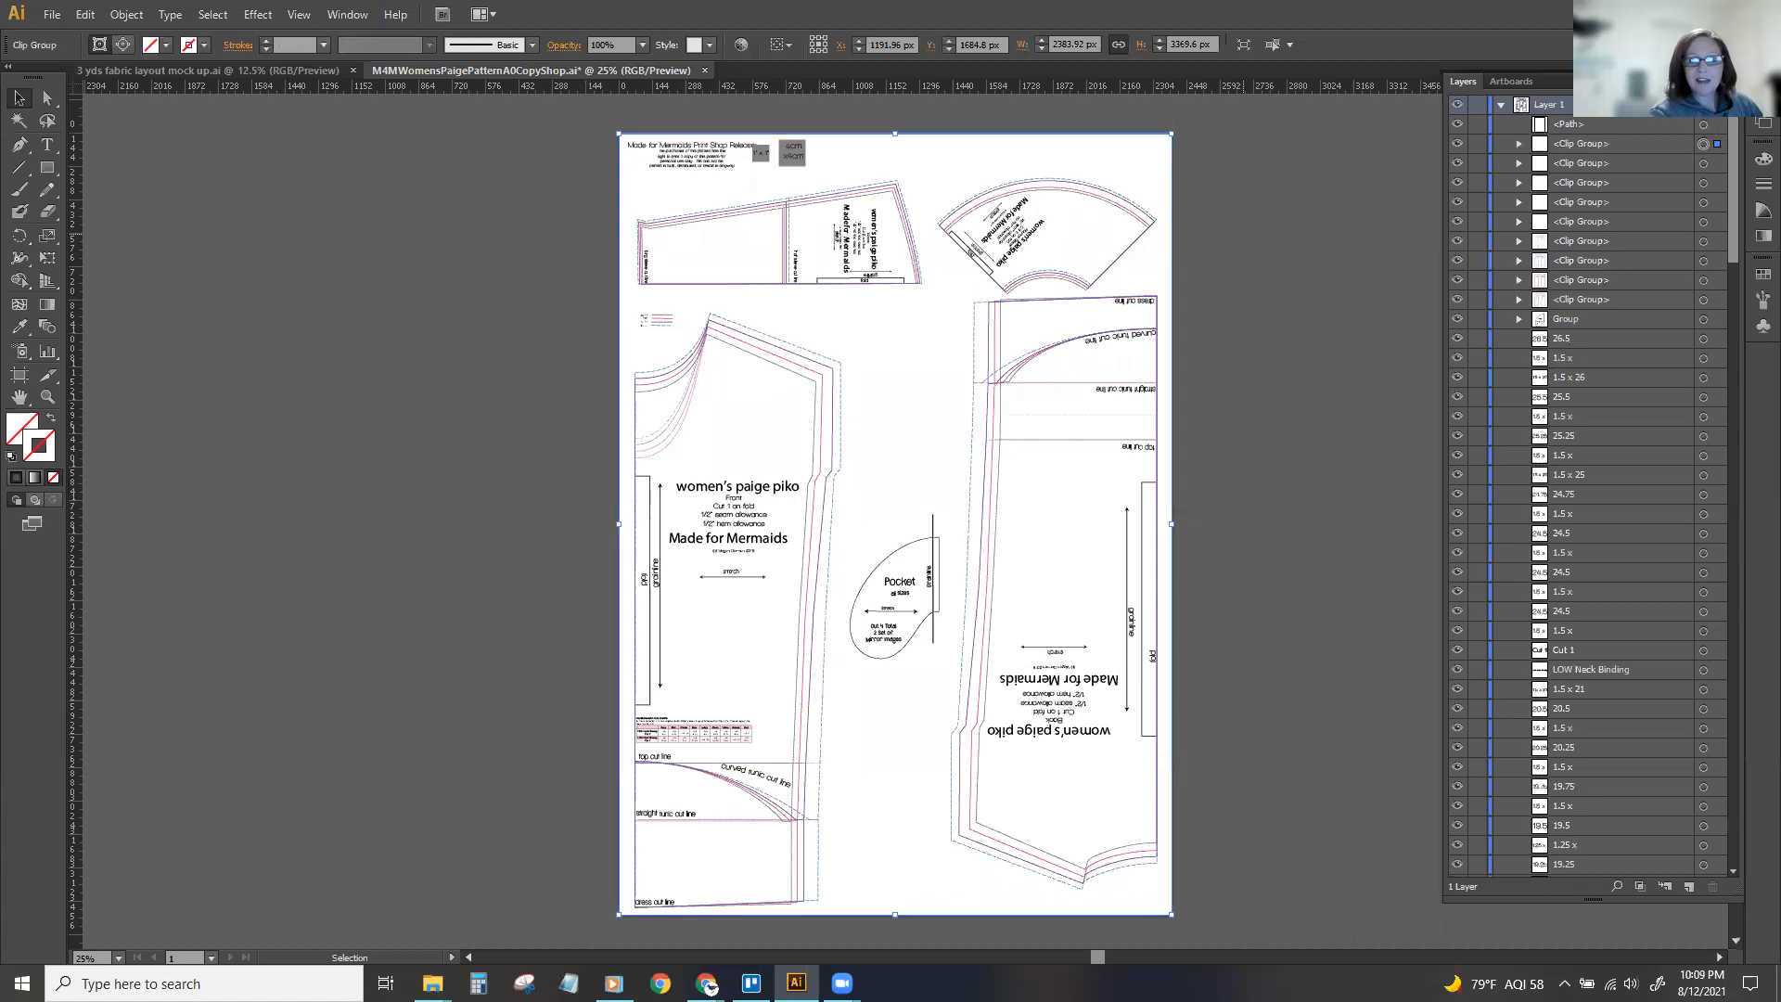
left_click(1308, 326)
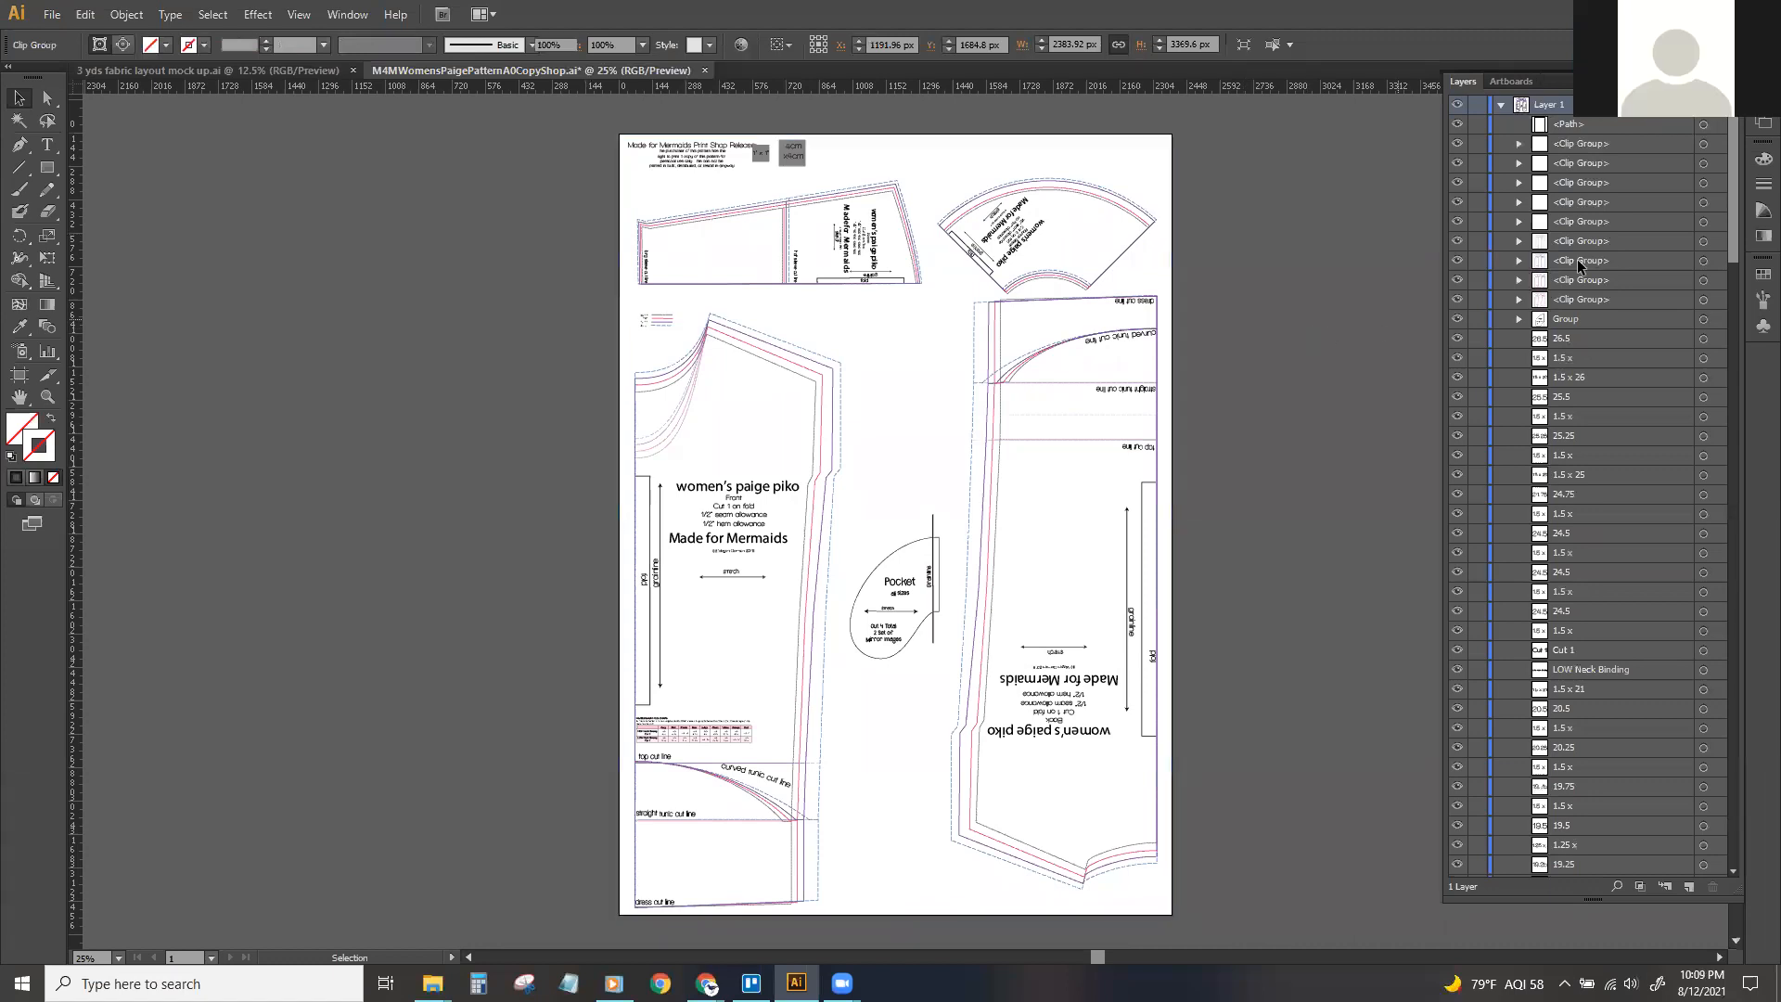
left_click(1703, 125)
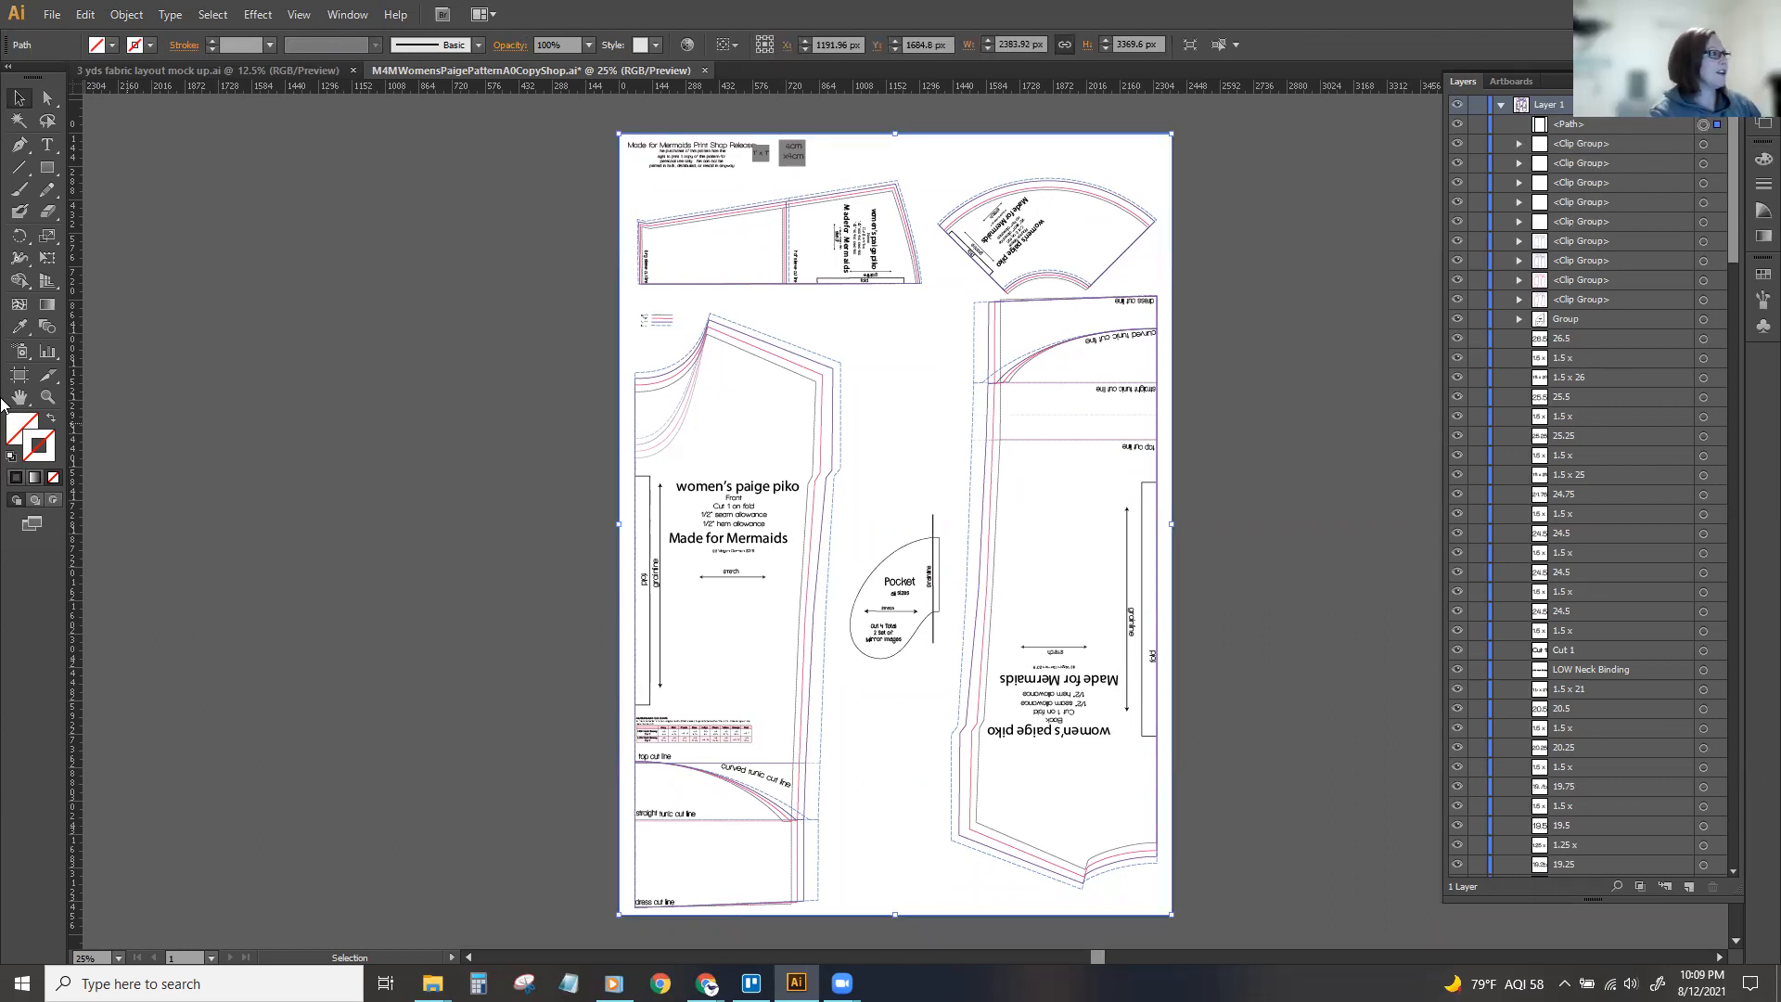
left_click(11, 428)
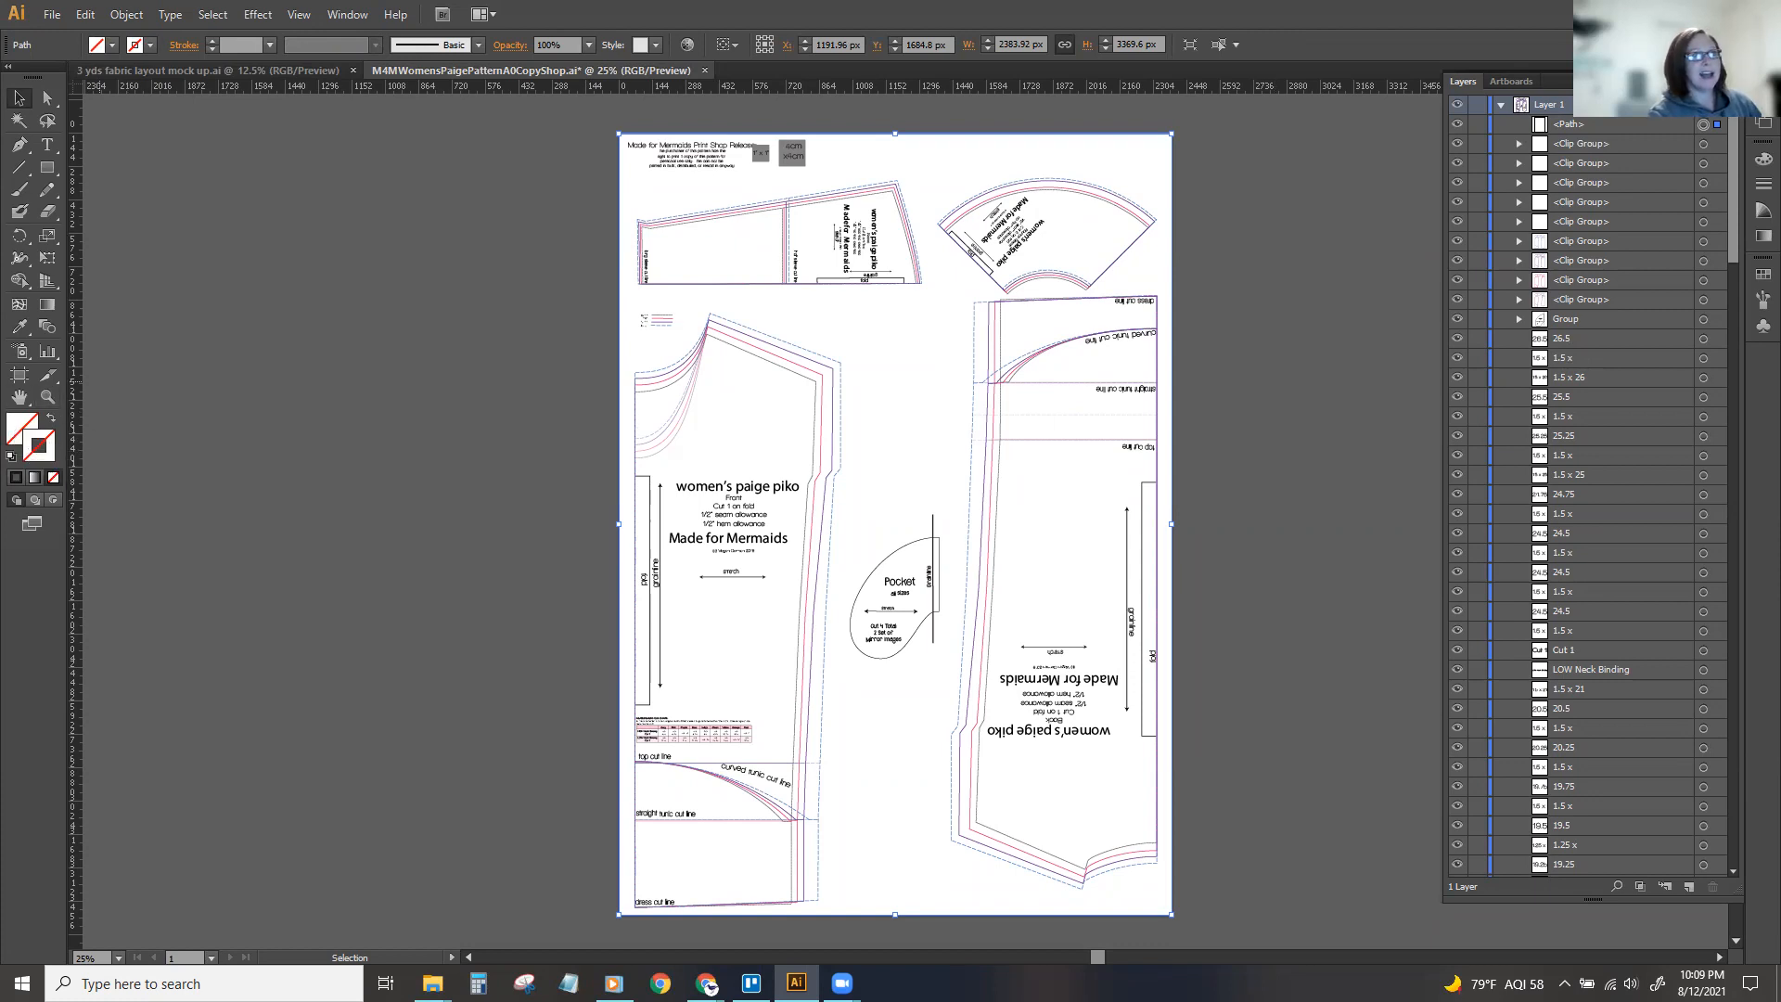
scroll(1716, 684, "down", 10)
scroll(1716, 684, "up", 15)
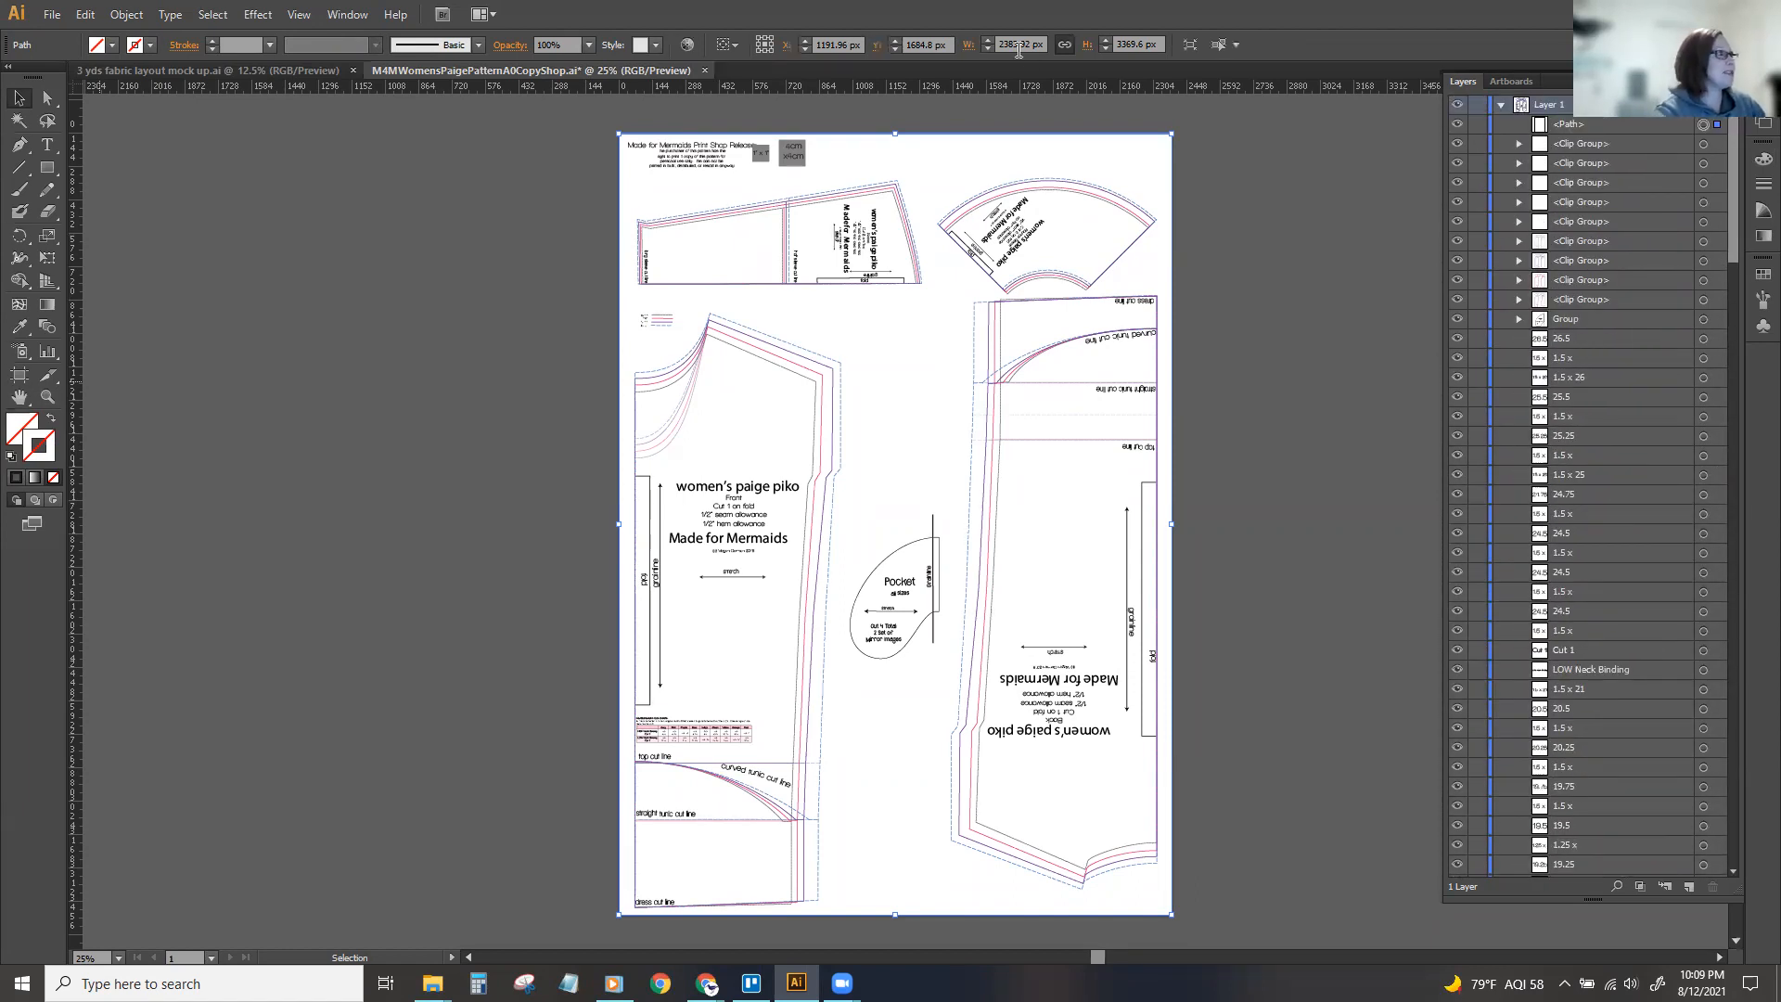
left_click(210, 17)
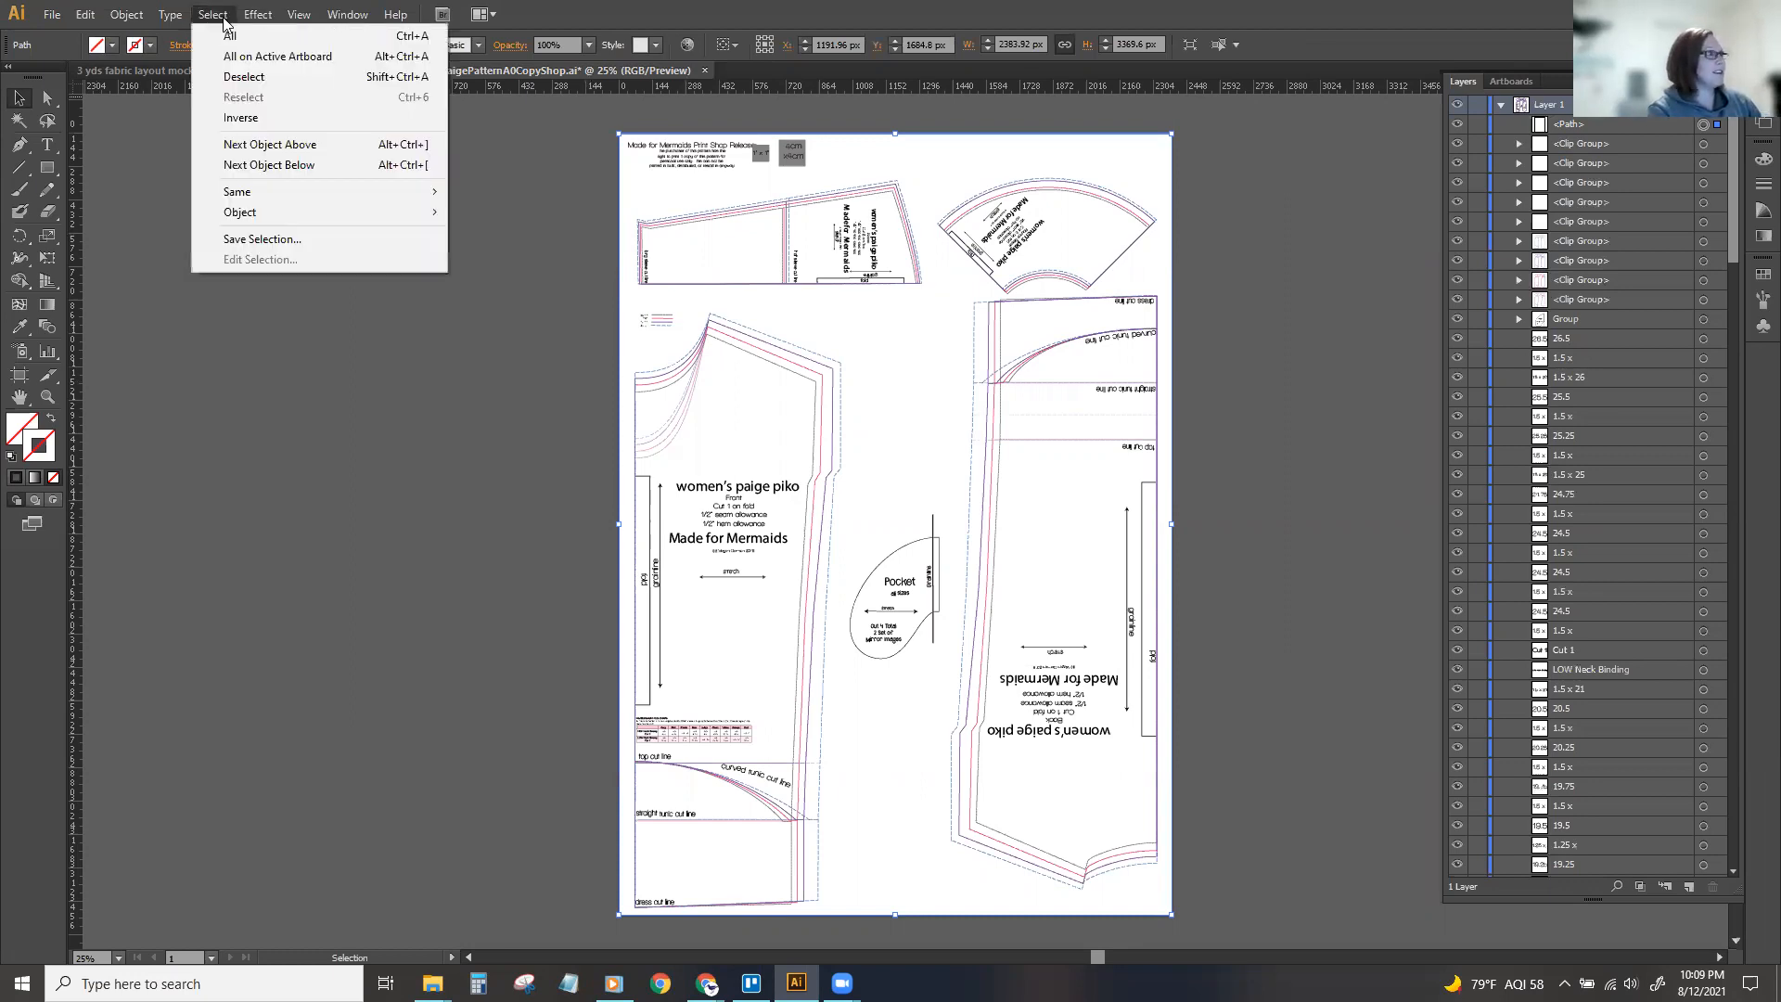
mouse_move(306, 192)
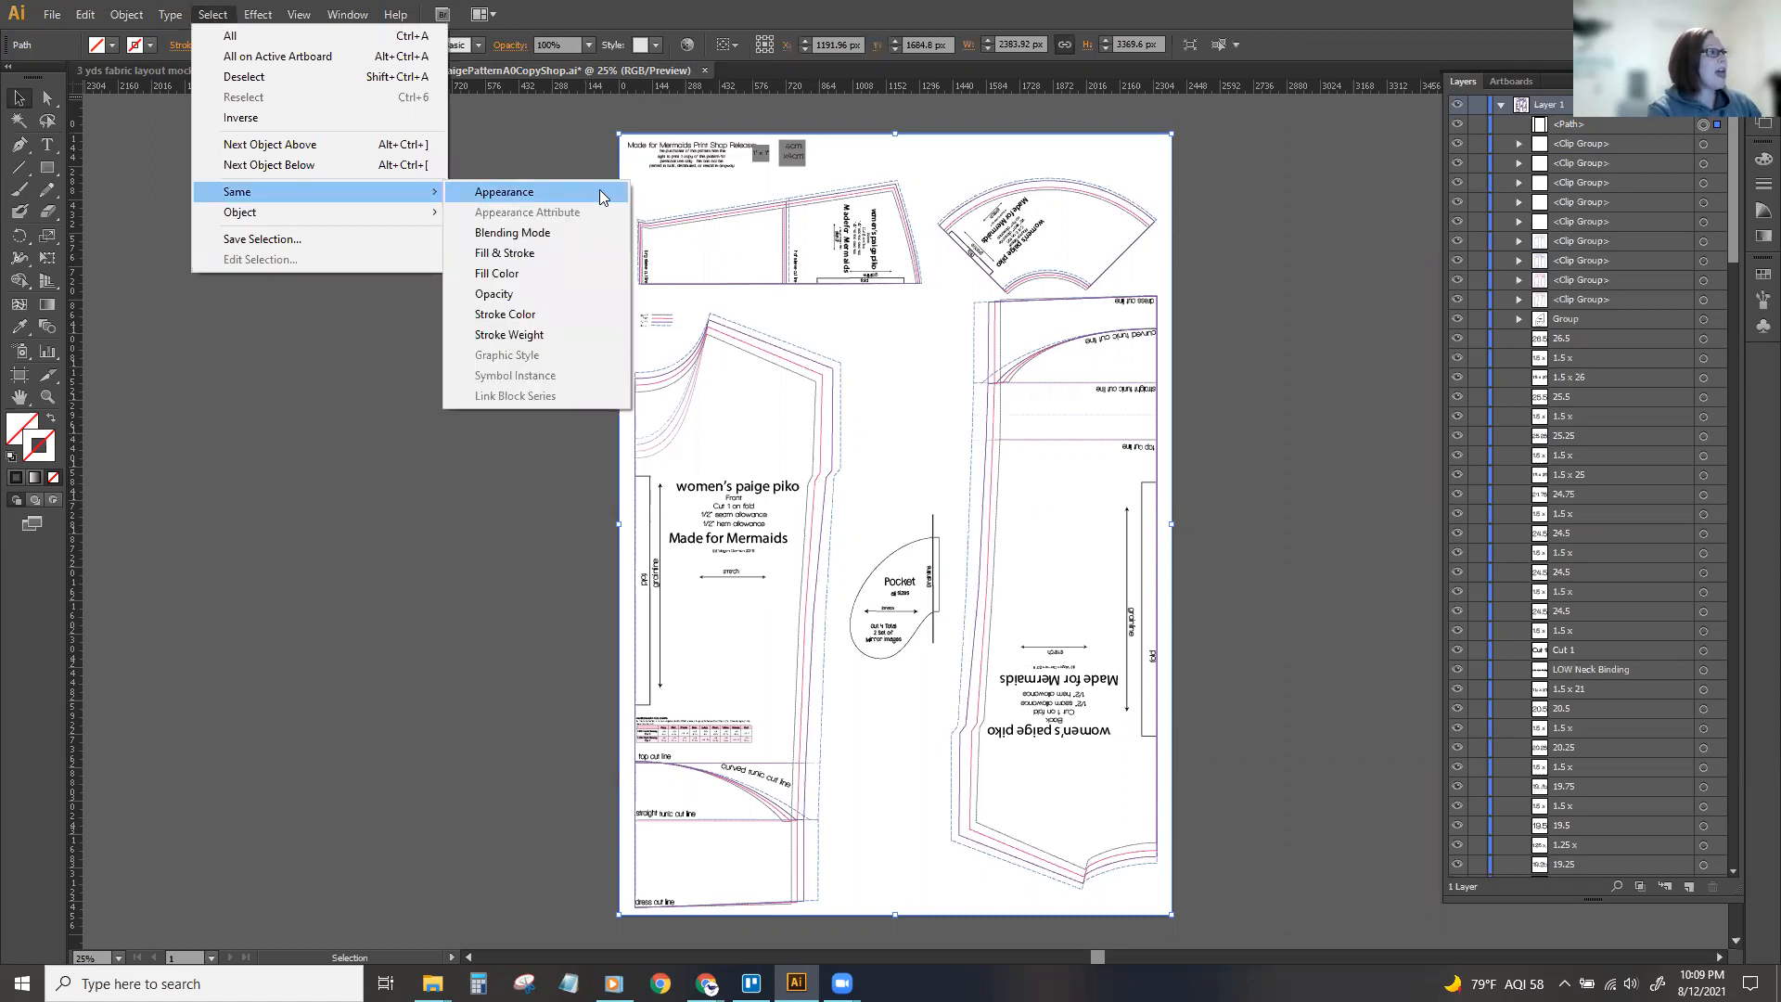
left_click(554, 265)
left_click_drag(1734, 215, 1733, 555)
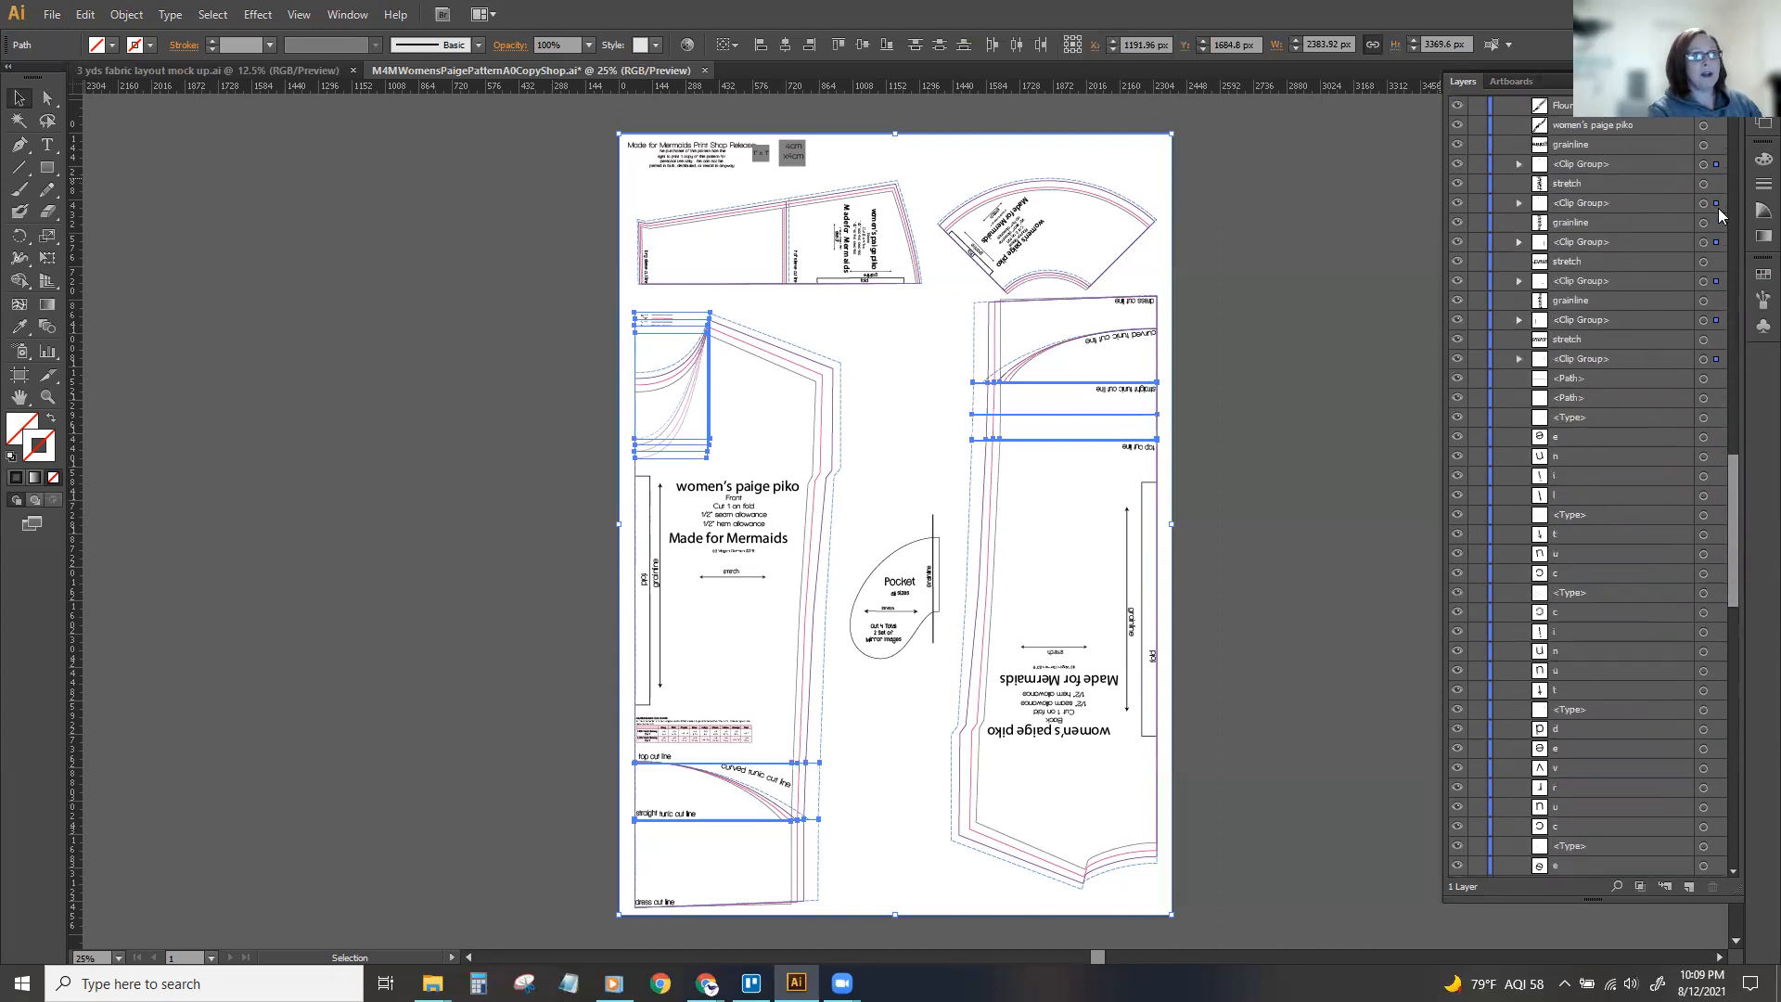
Delete the selected unfilled, unstroked paths from Layer 1.
left_click_drag(1733, 468, 1727, 98)
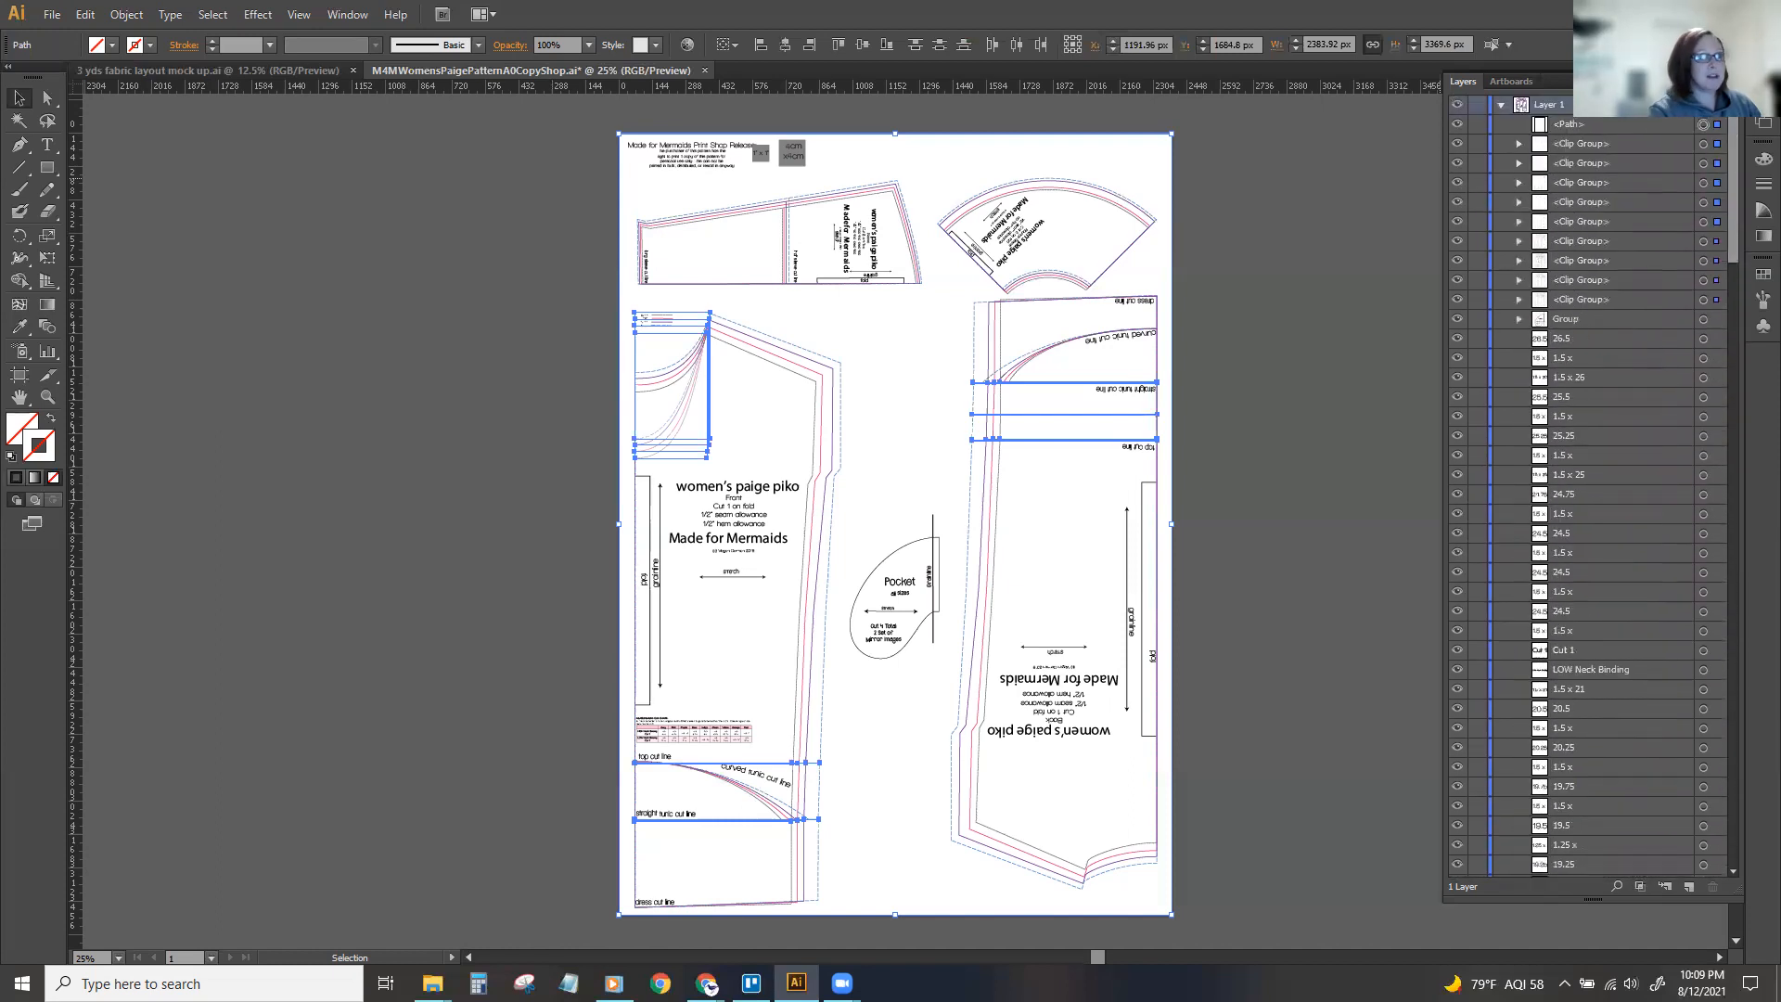
key("Delete")
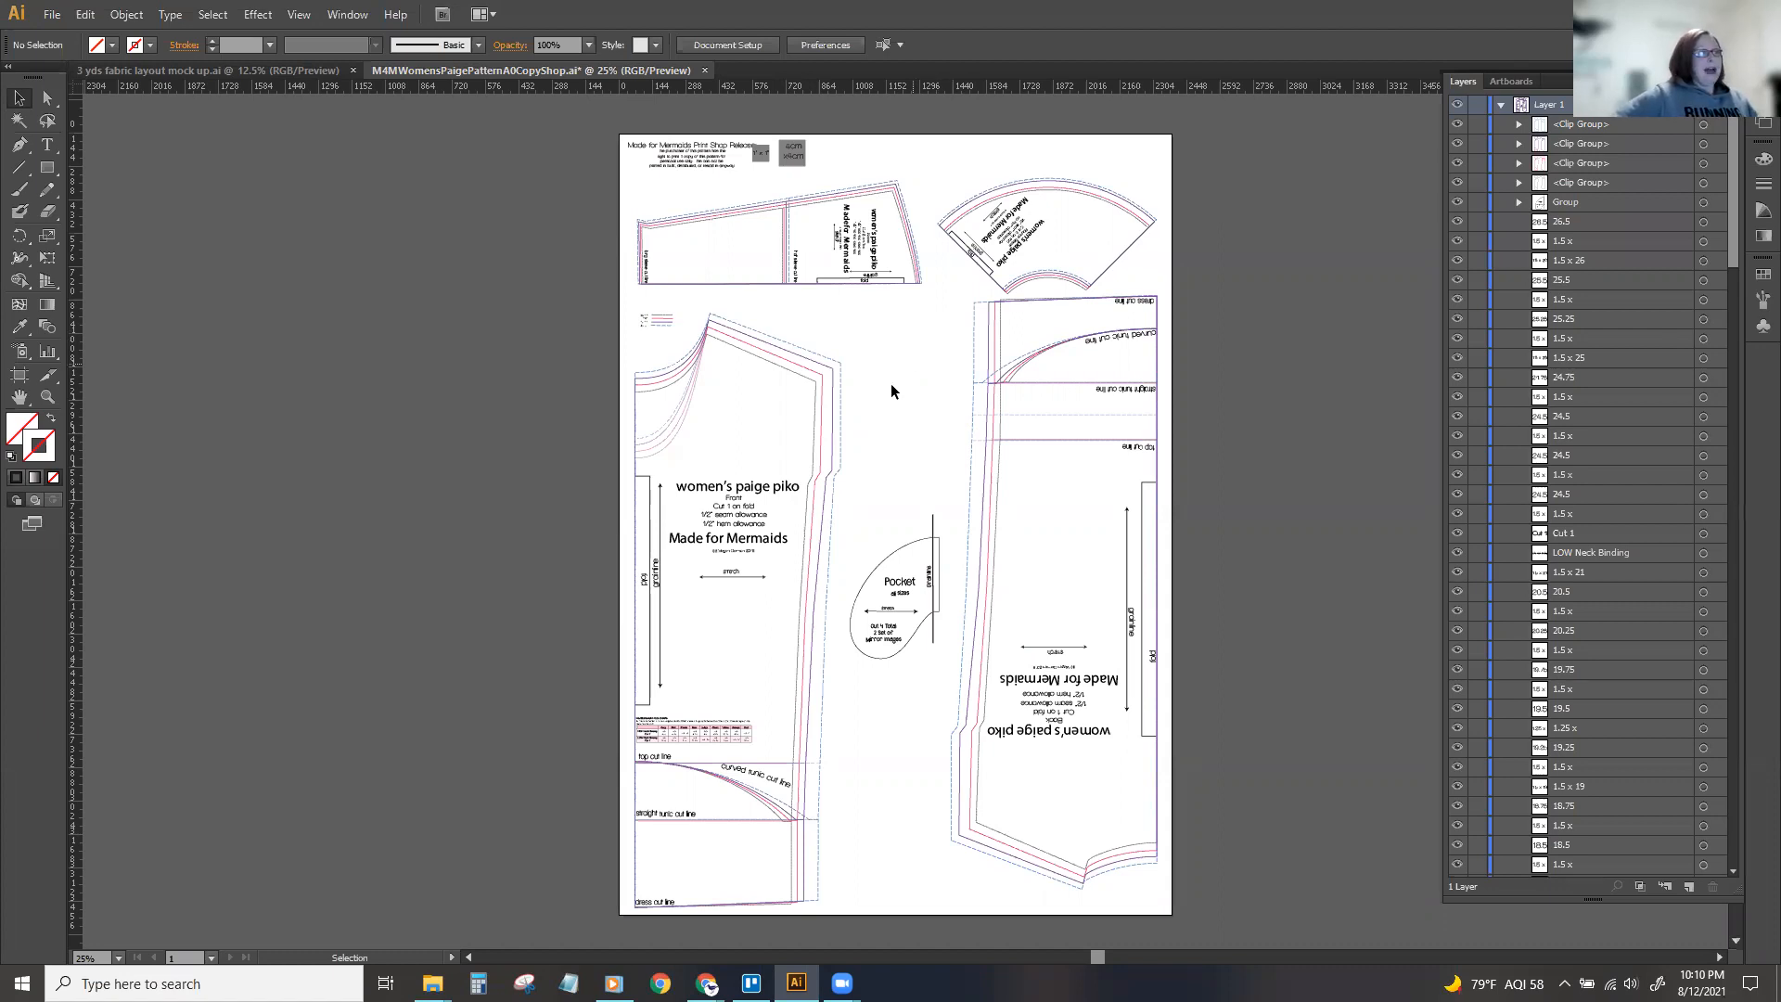
Select the first four groups in Layer 1 together to check which pattern lines they contain, then clear the selection.
left_click(1704, 125)
left_click(1703, 145, "shift")
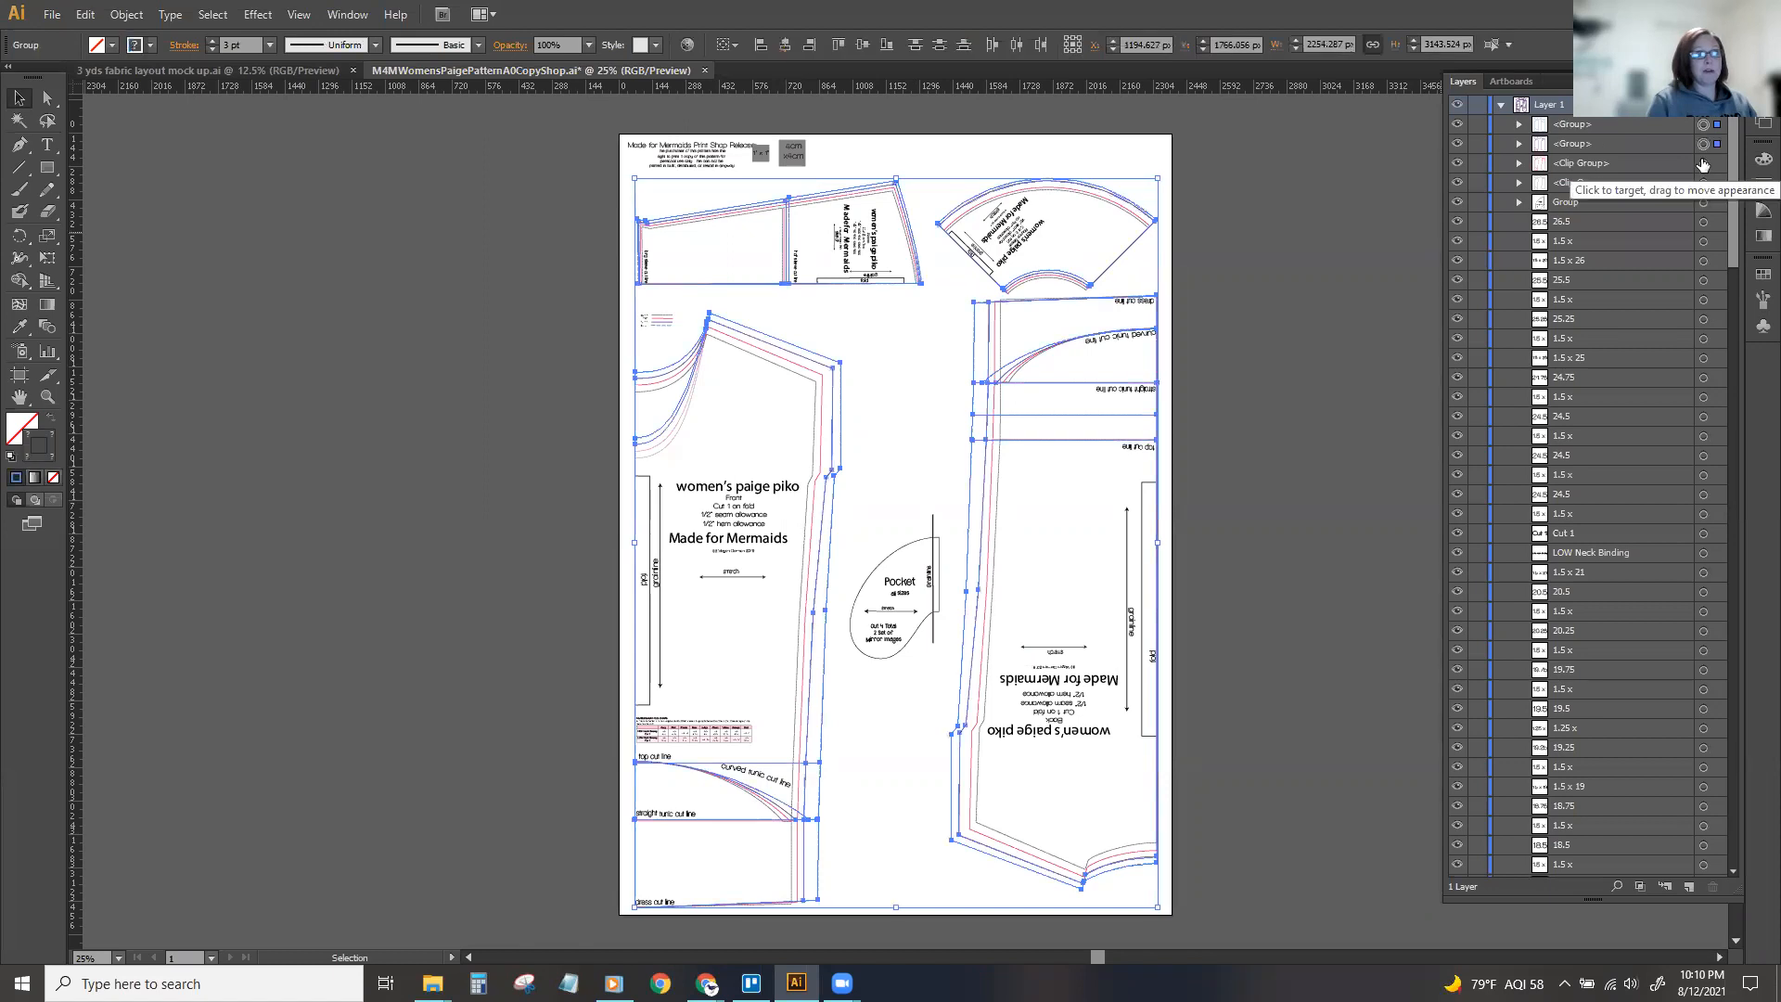
left_click(1704, 164, "shift")
left_click(1703, 183, "shift")
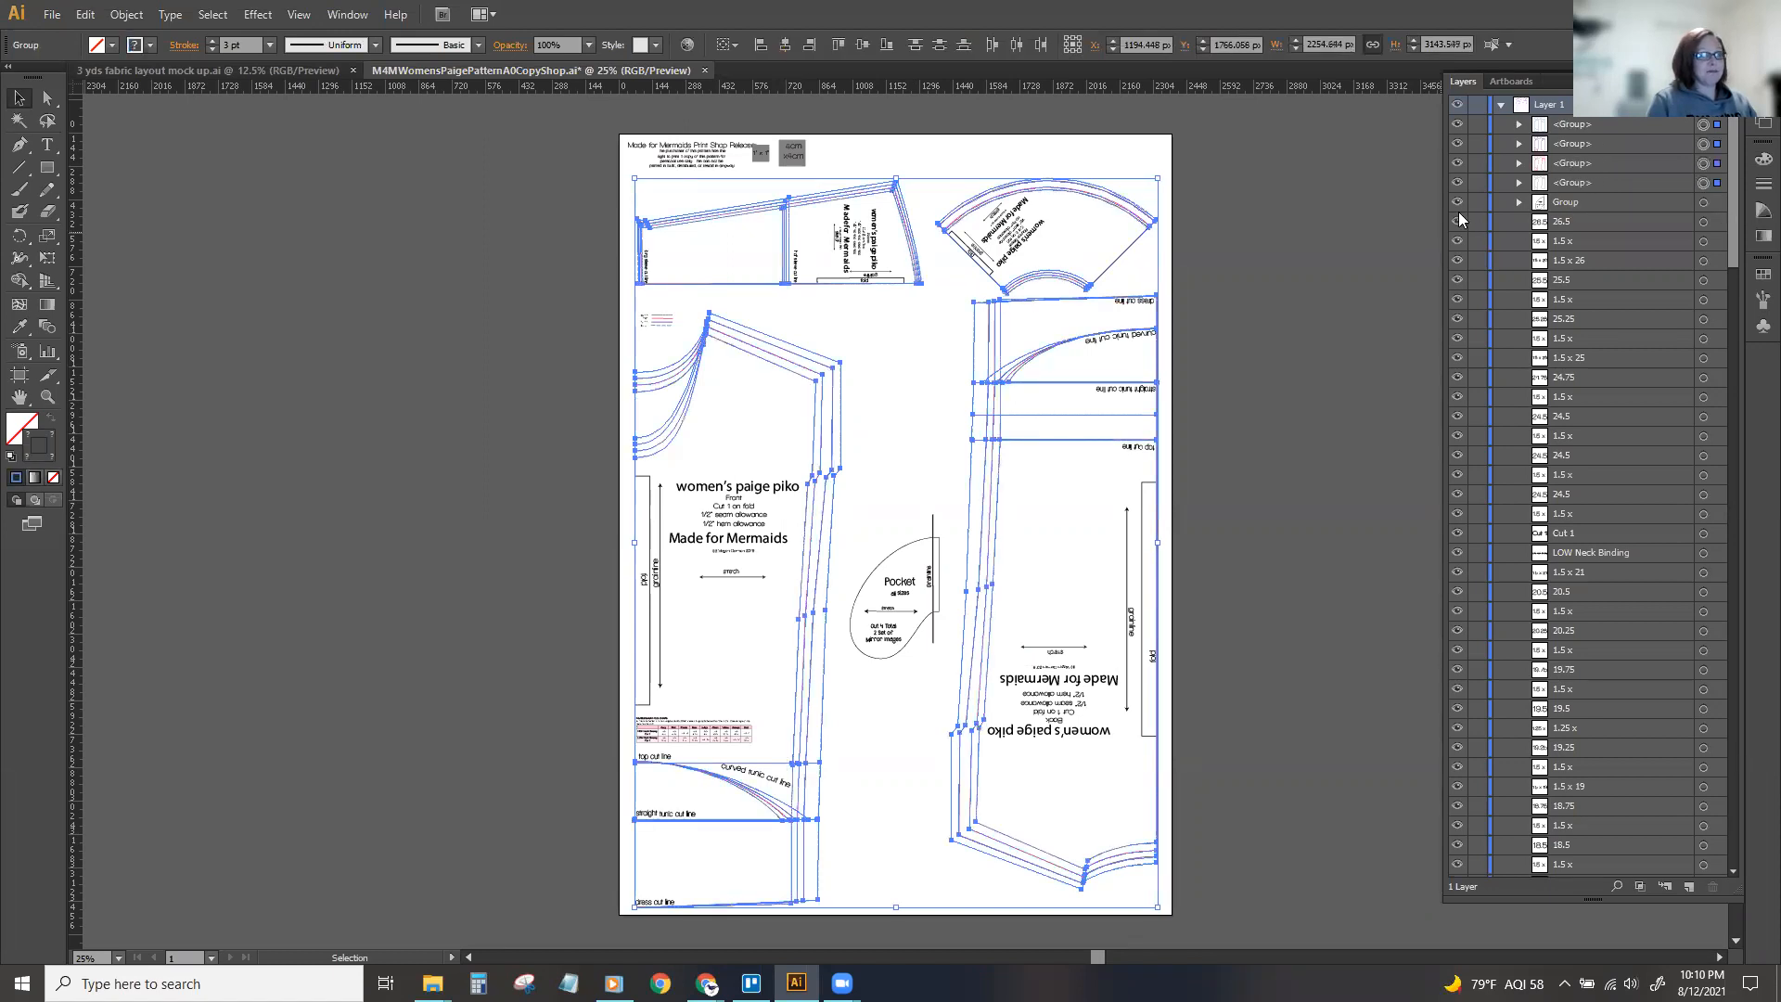
left_click(1218, 267)
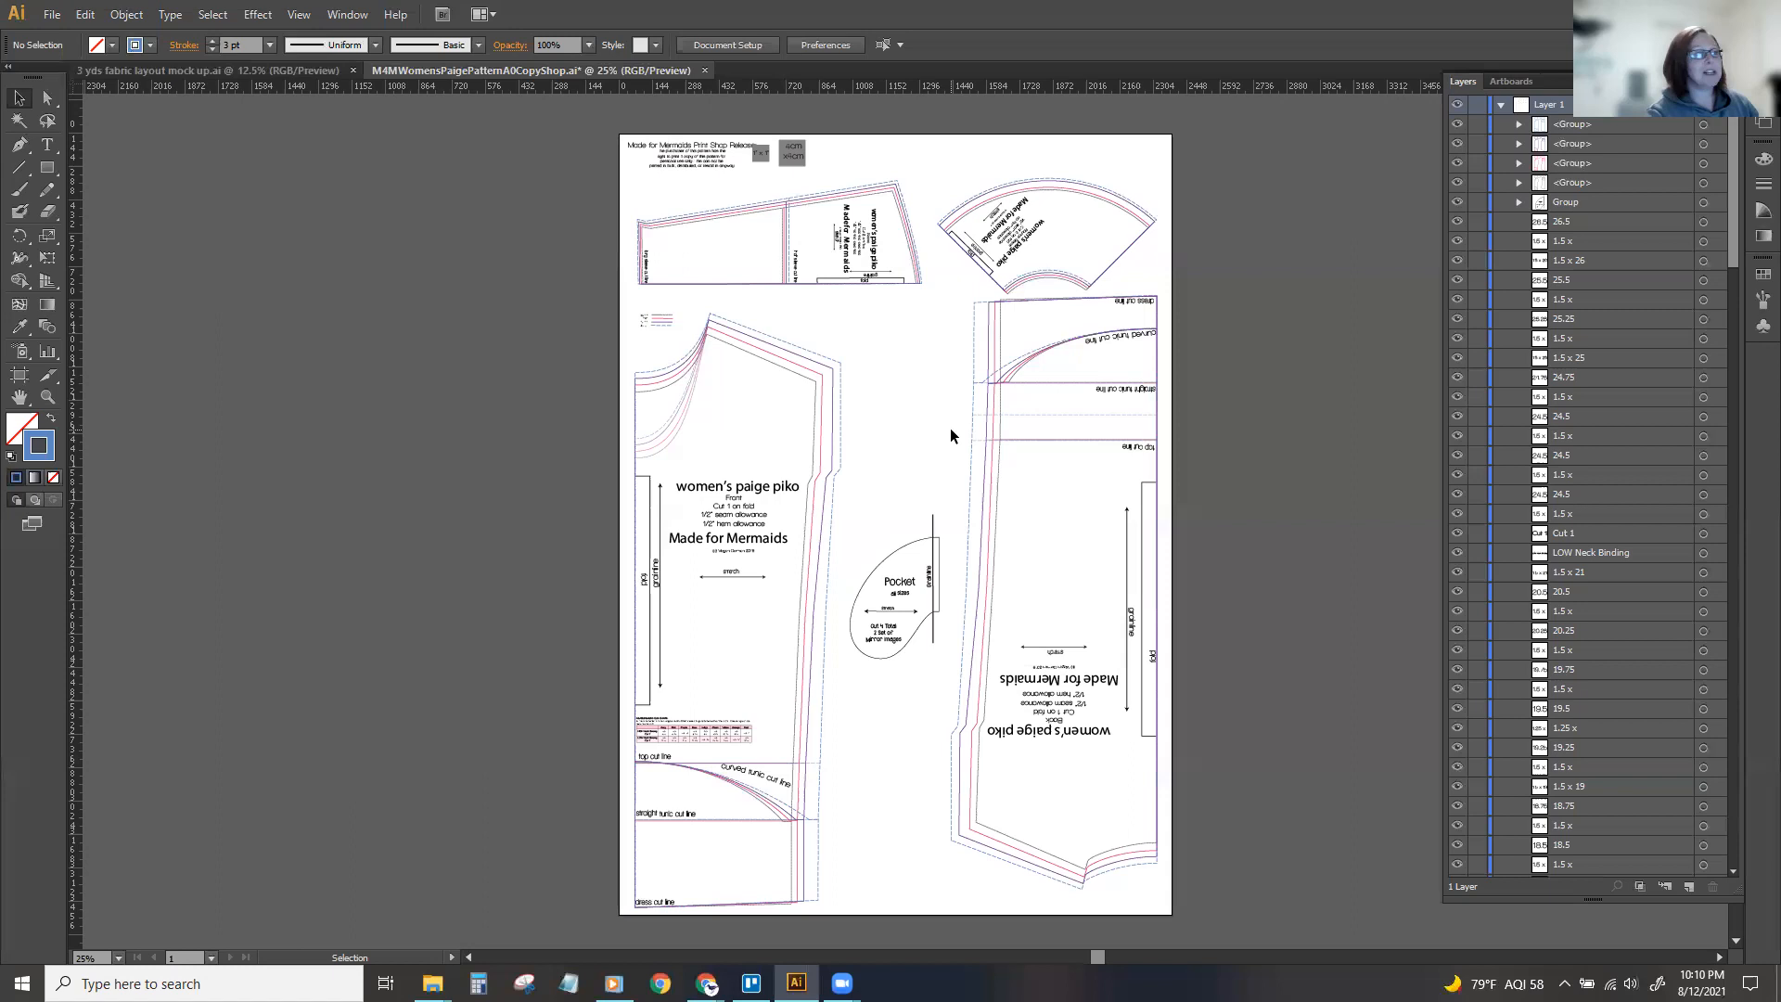
Select the pink size-line group to examine which lines it covers across the sleeve, front and back pieces.
left_click(968, 213)
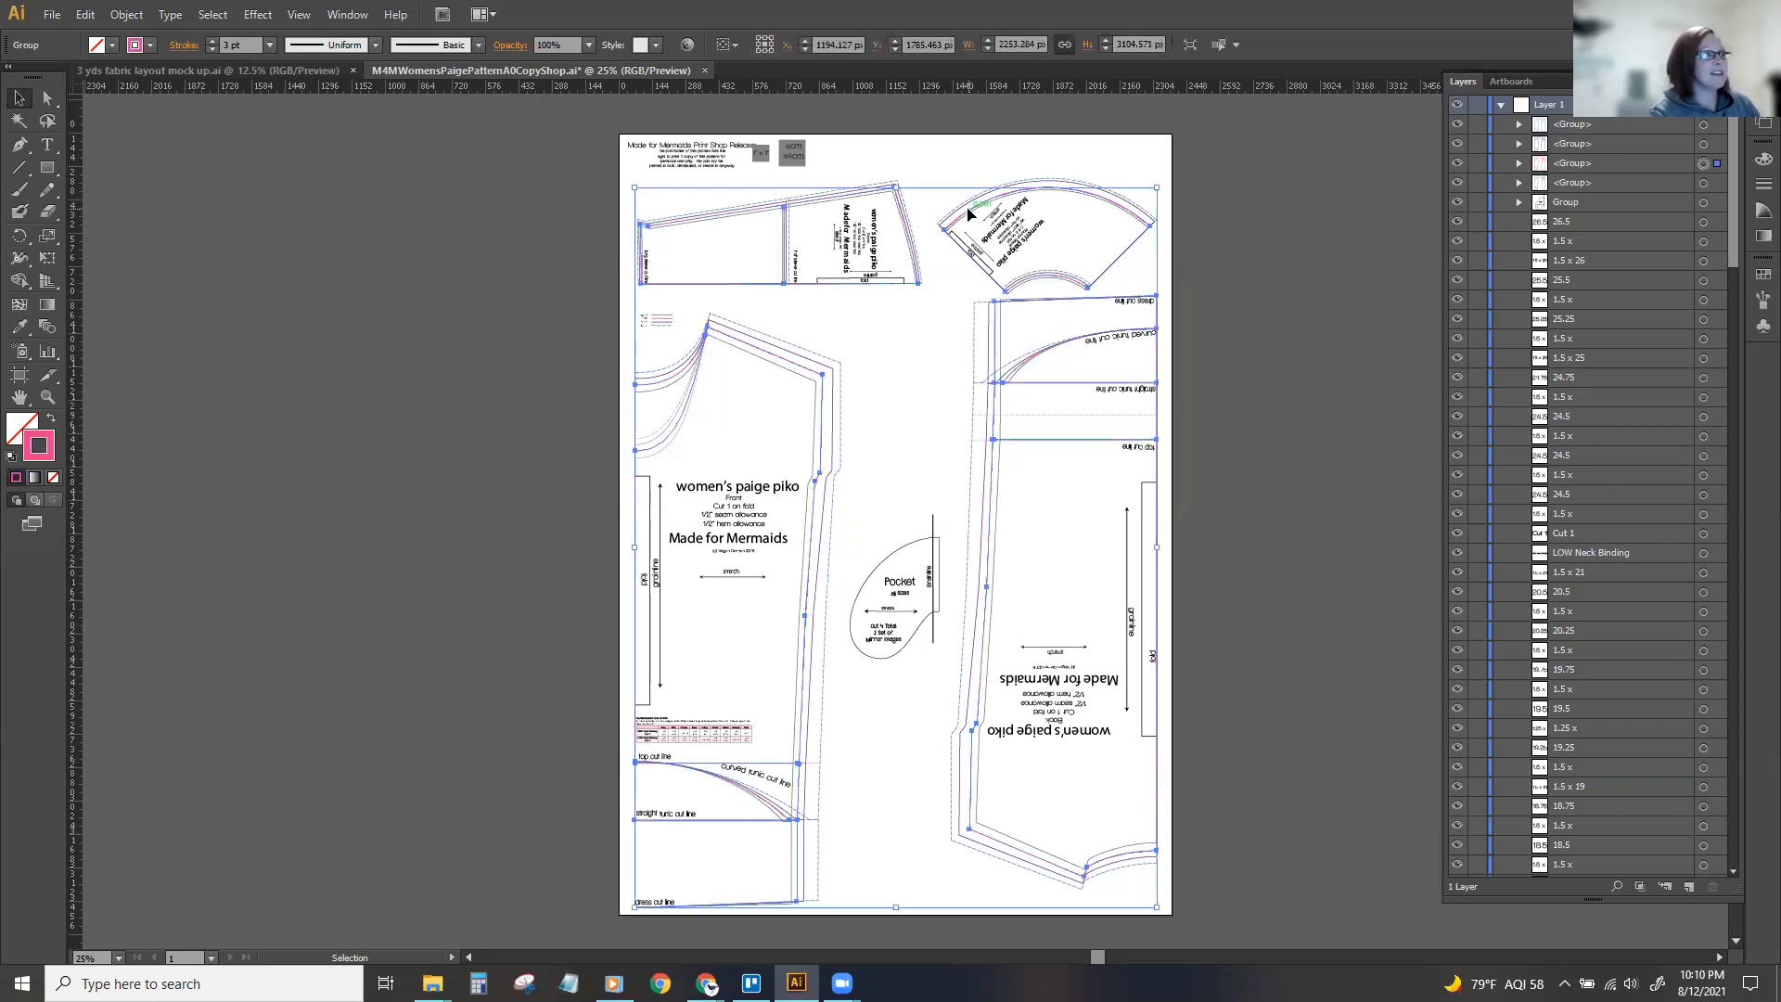
key("ctrl+c")
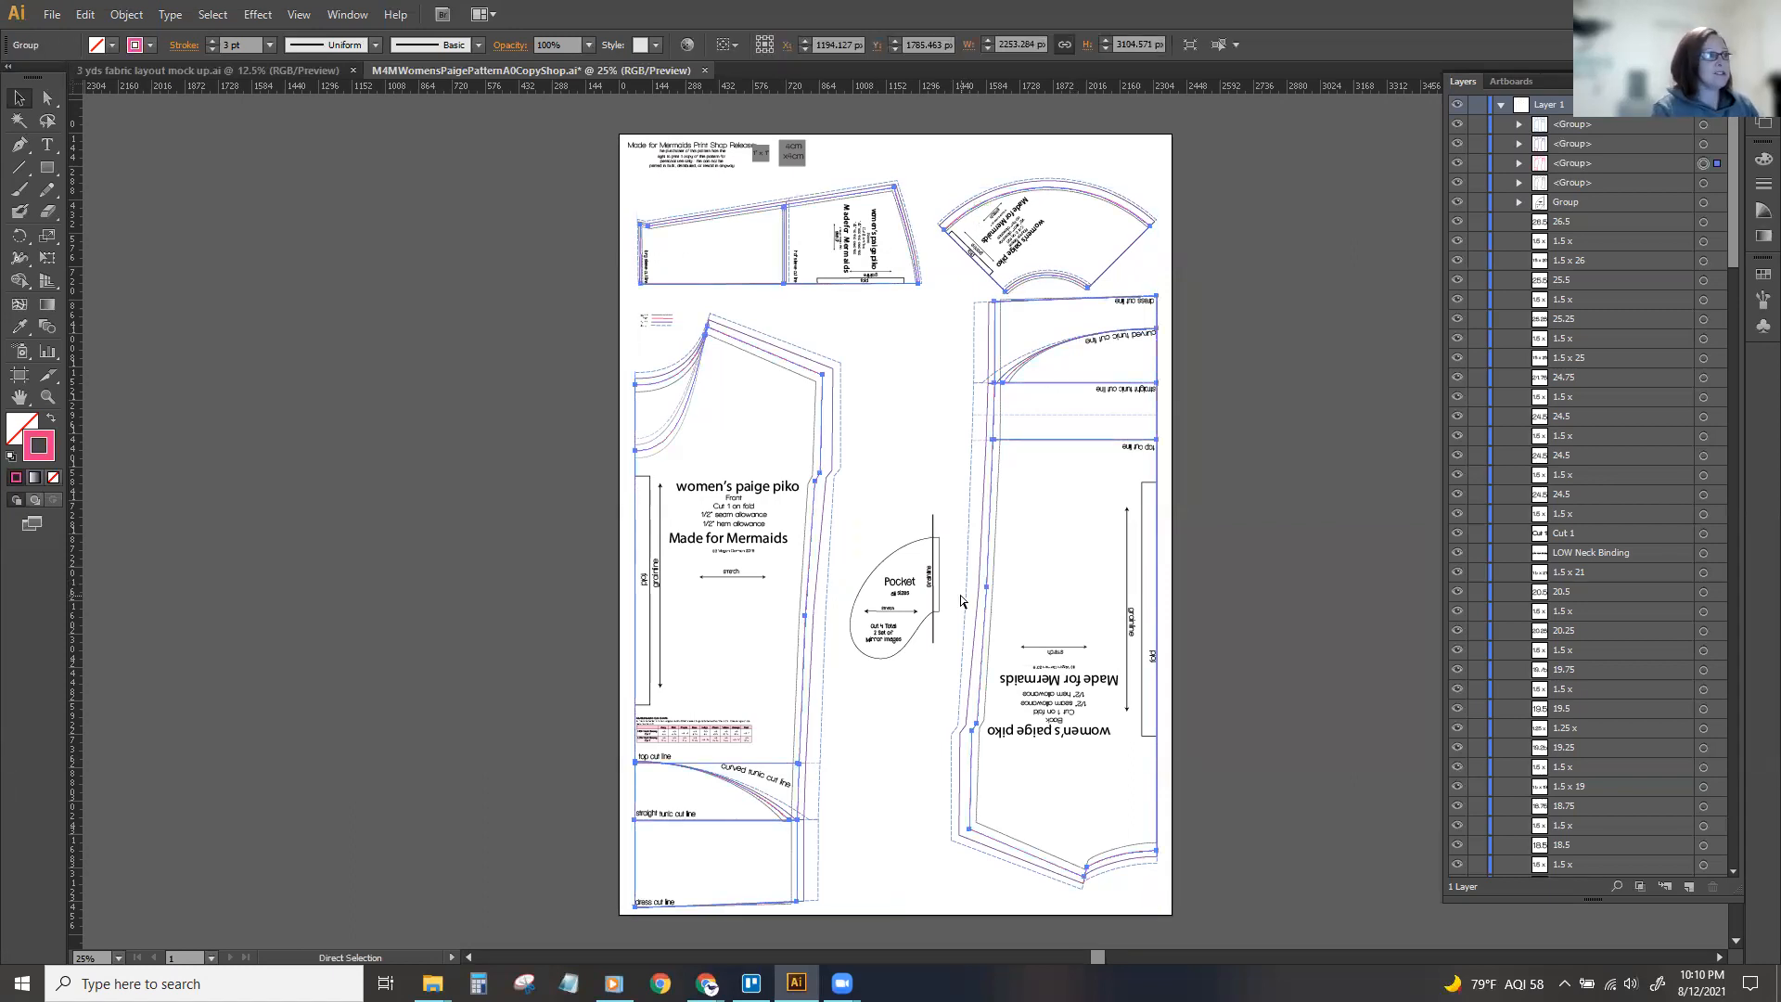
key("ctrl+equal")
key("ctrl+equal")
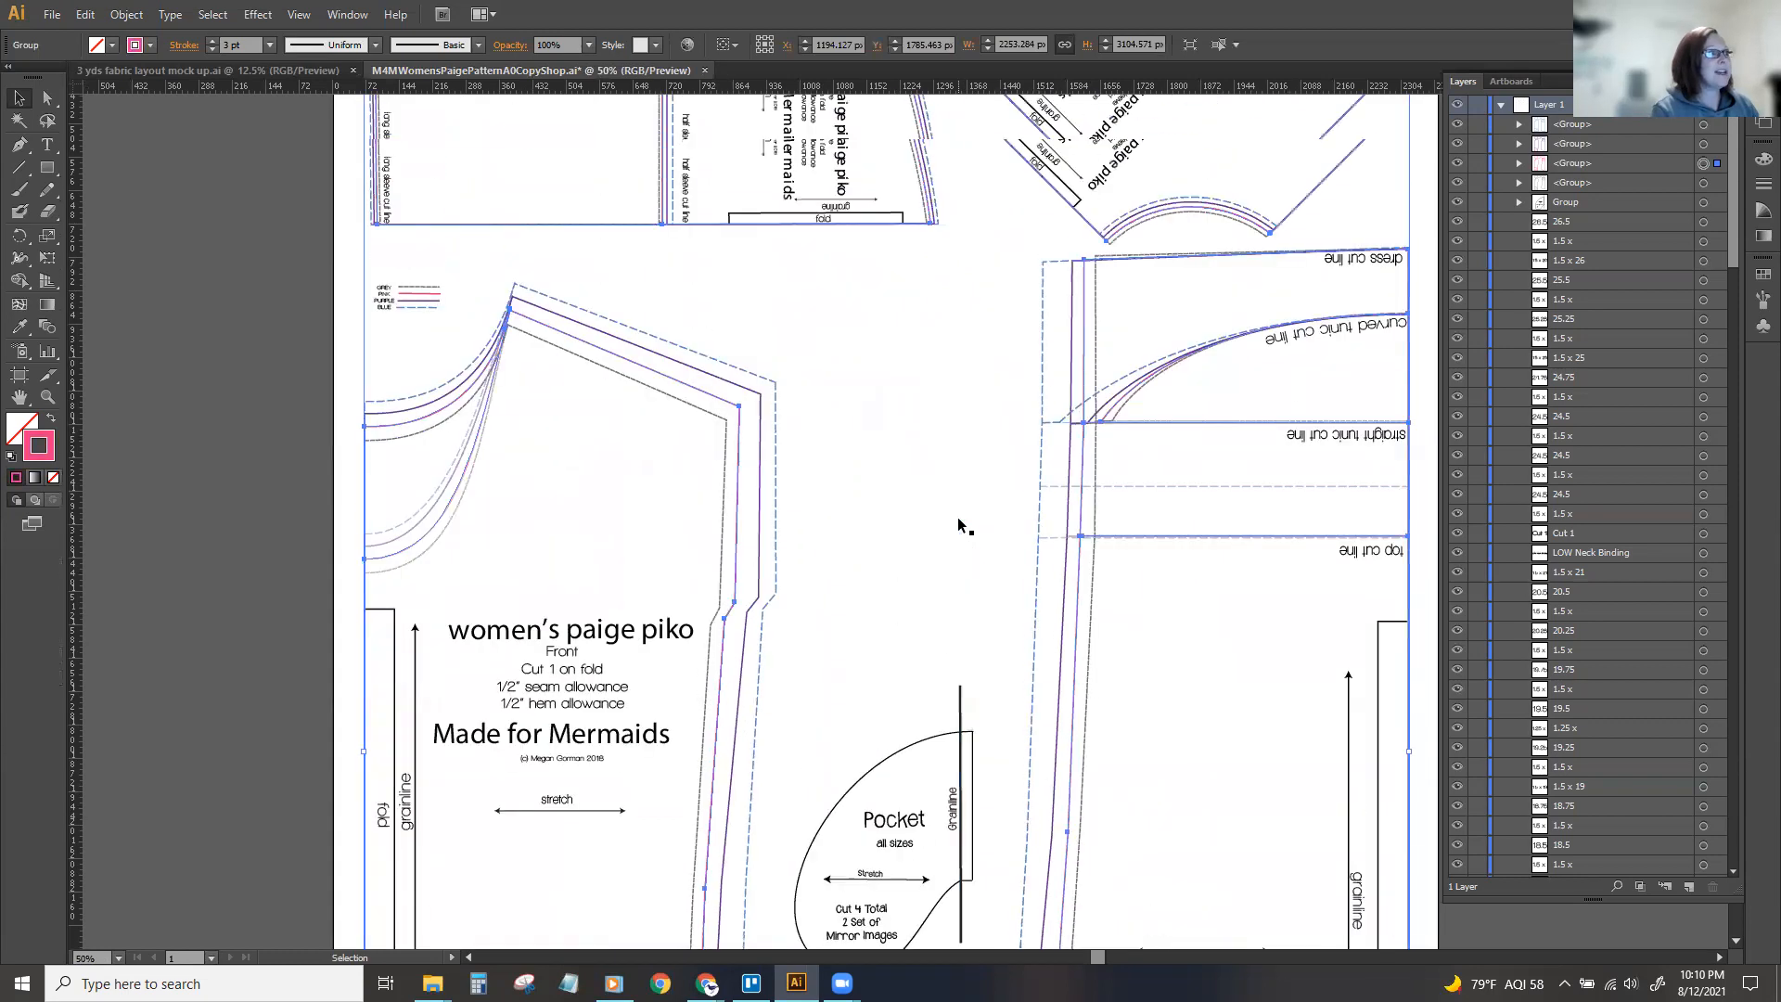
left_click(951, 484)
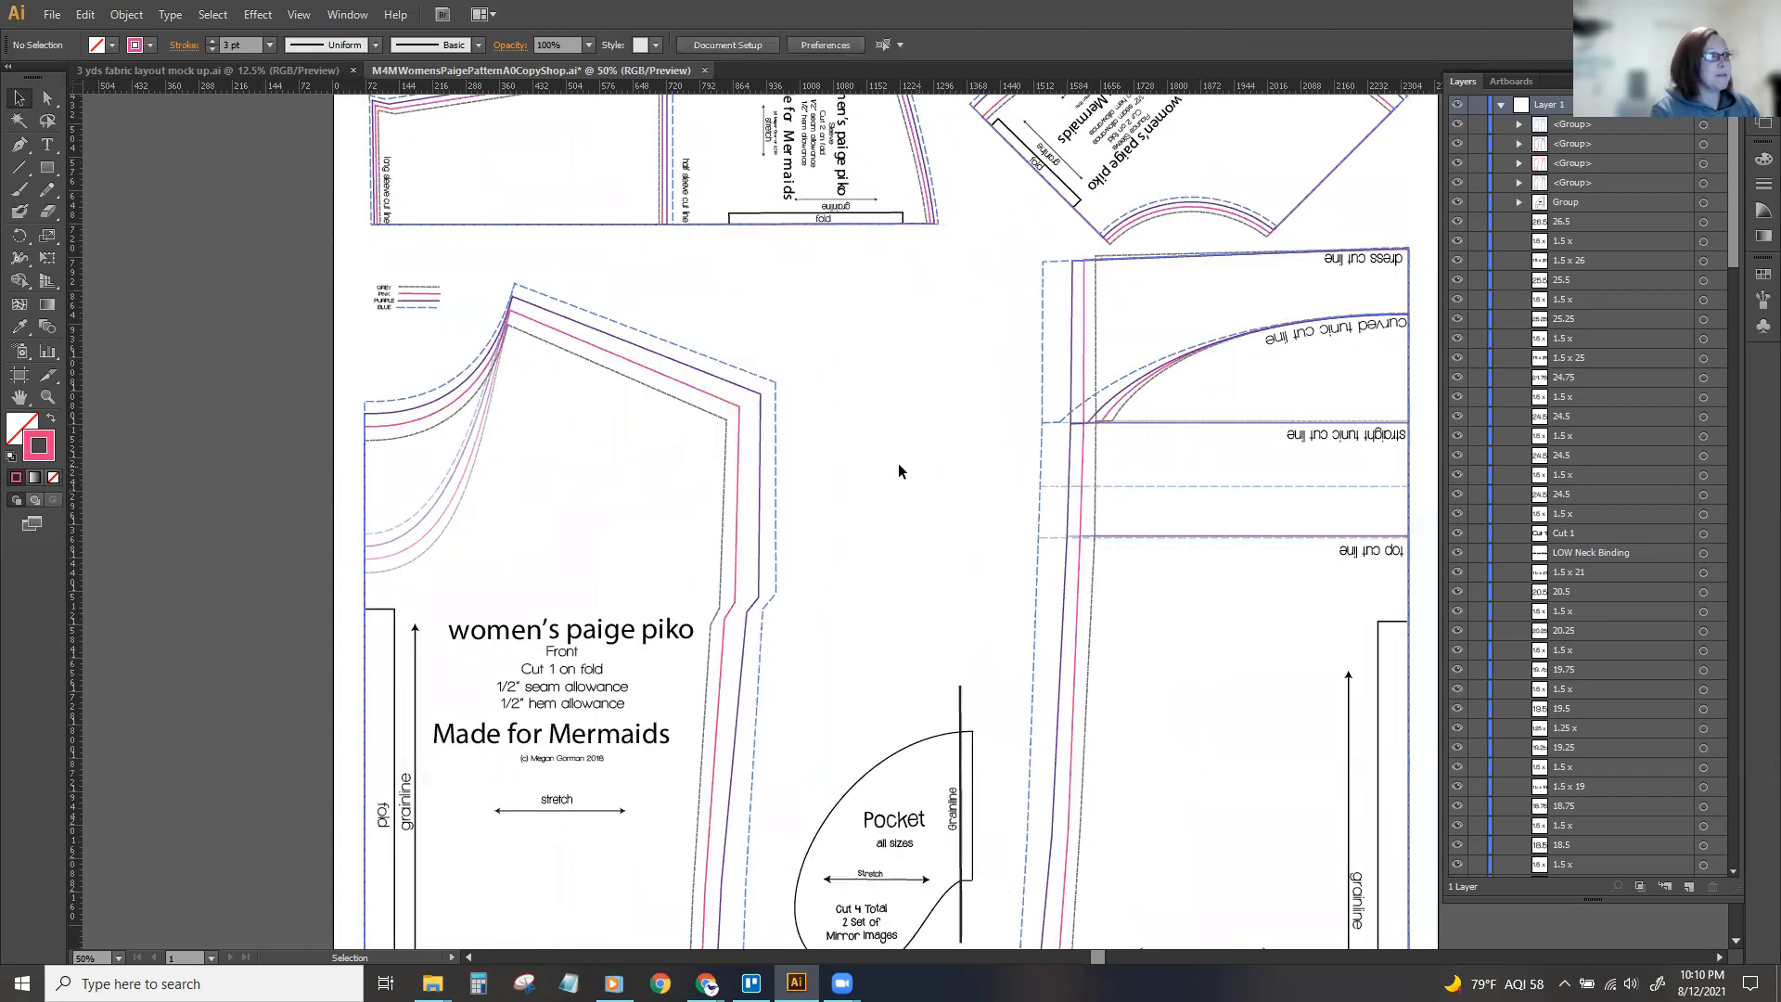
left_click(737, 481)
scroll(738, 489, "up", 3)
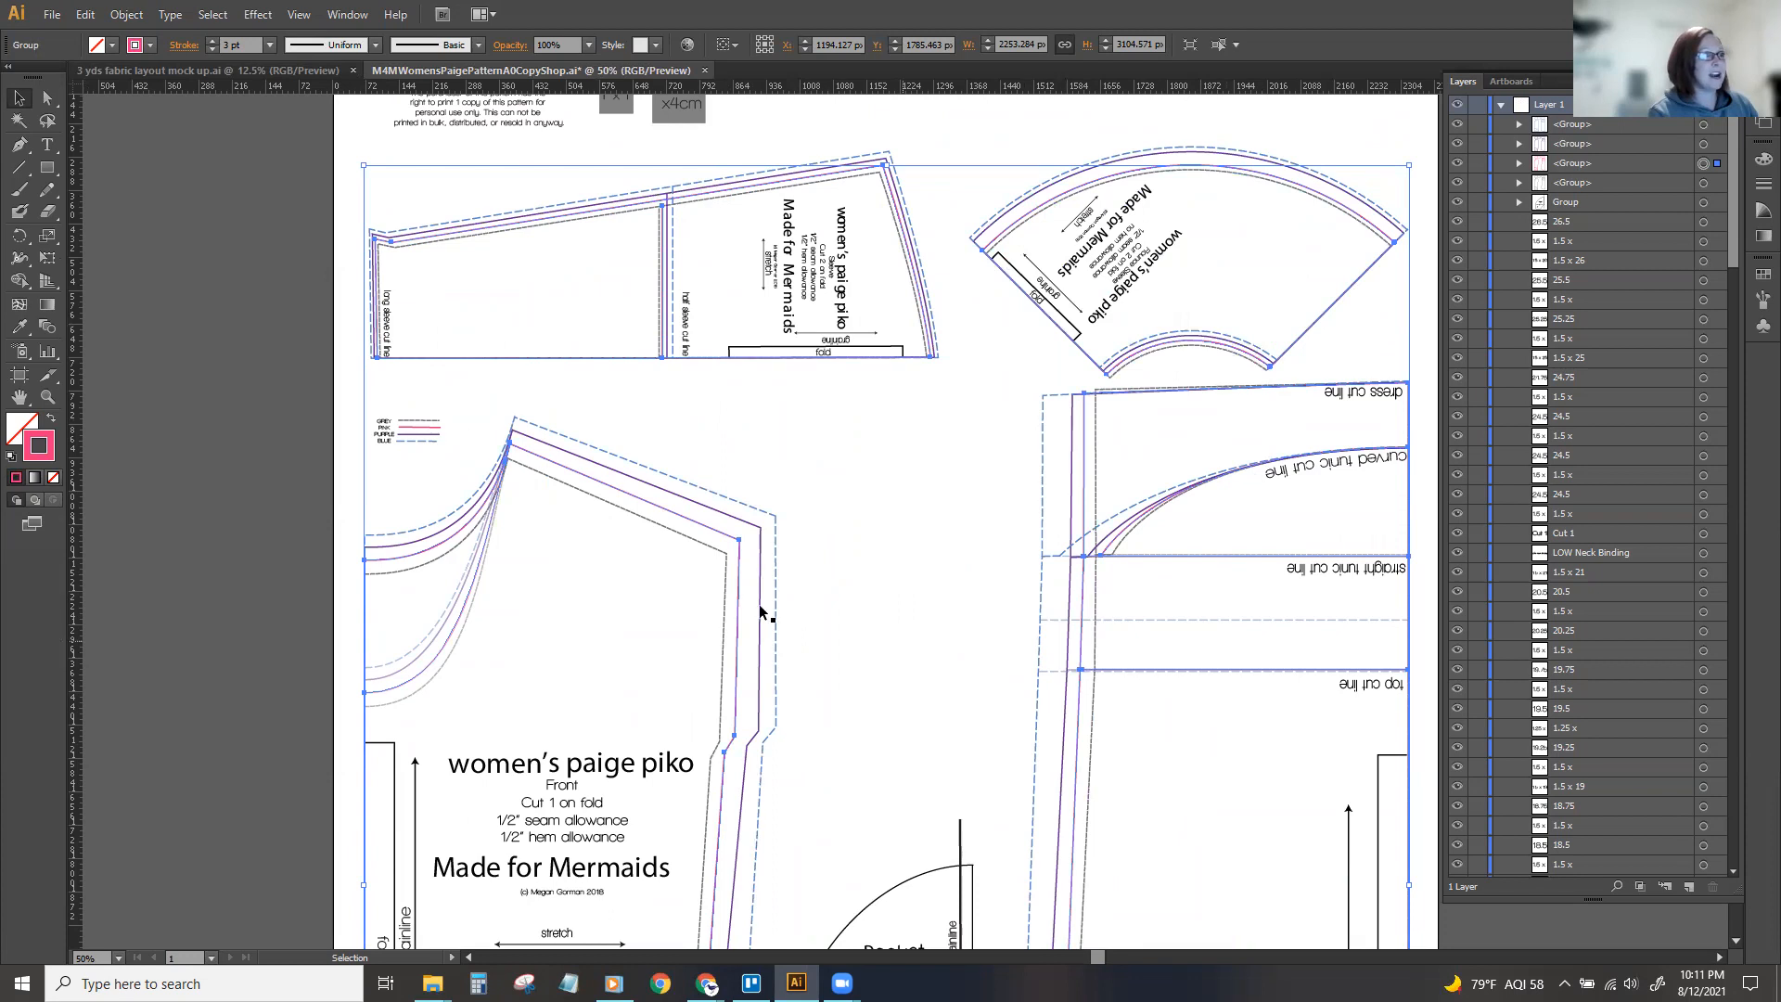
left_click(844, 586)
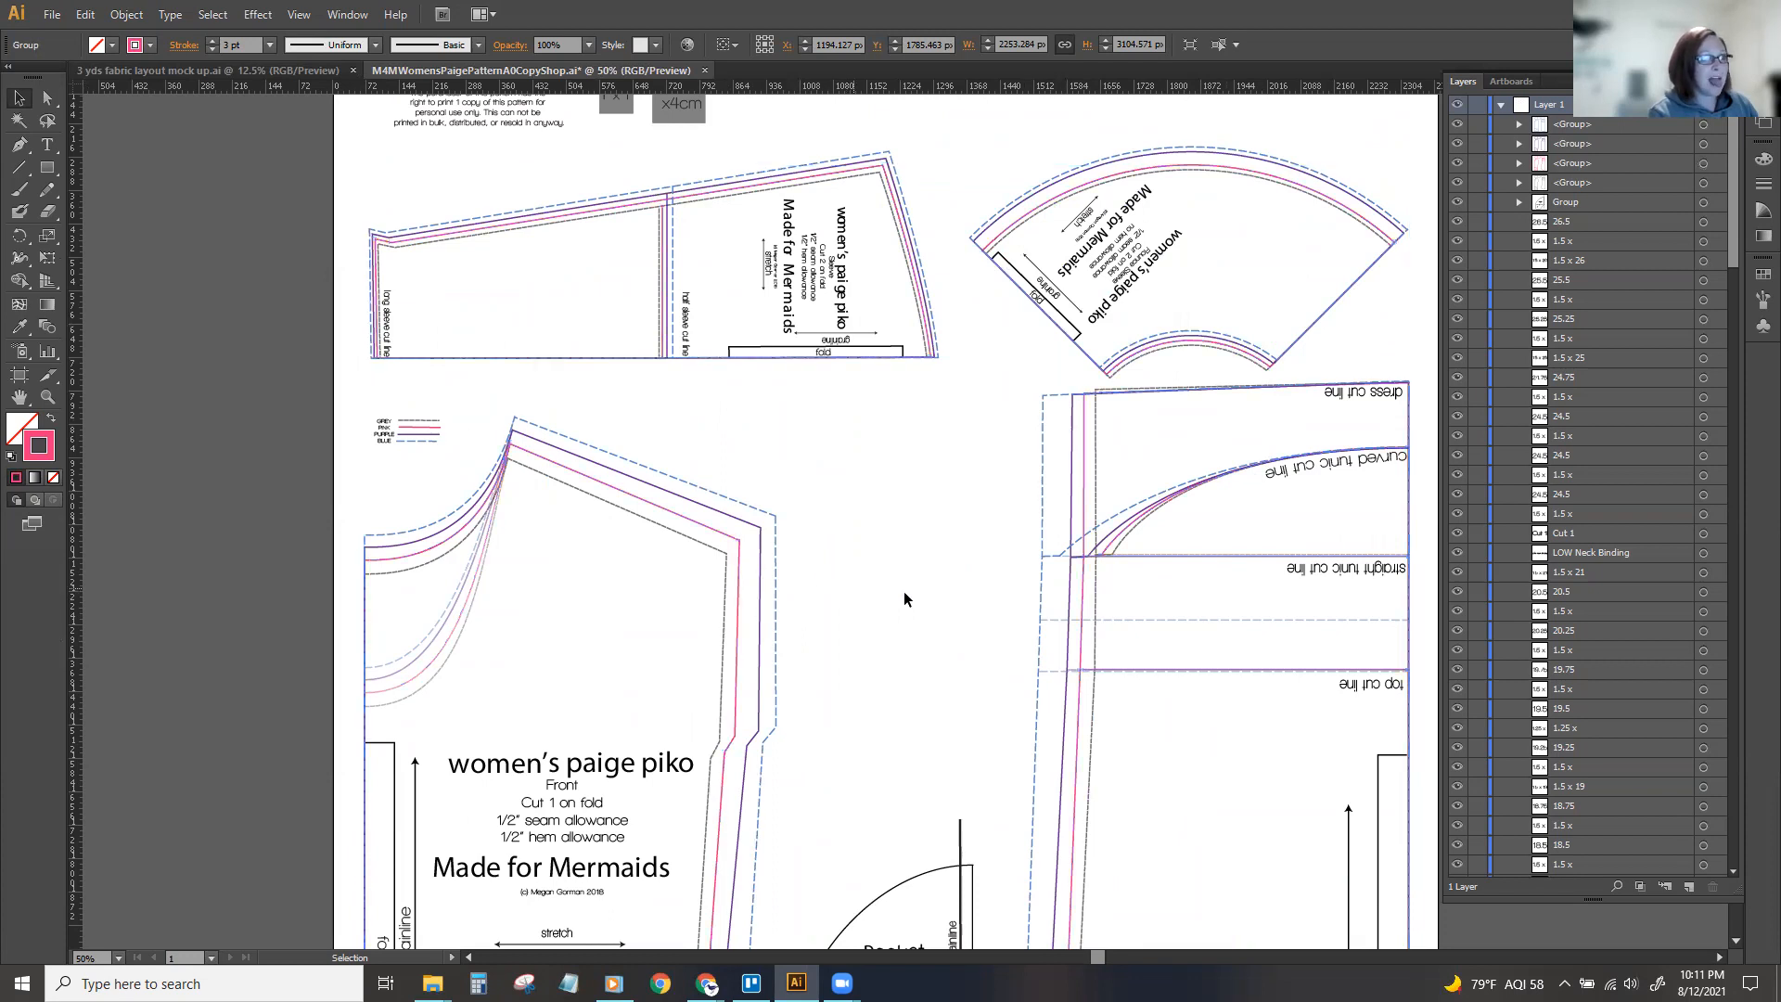
Try moving the pink size lines away from the other sizes and undo the move.
left_click(1088, 483)
left_click_drag(1087, 477, 577, 475)
left_click(923, 479)
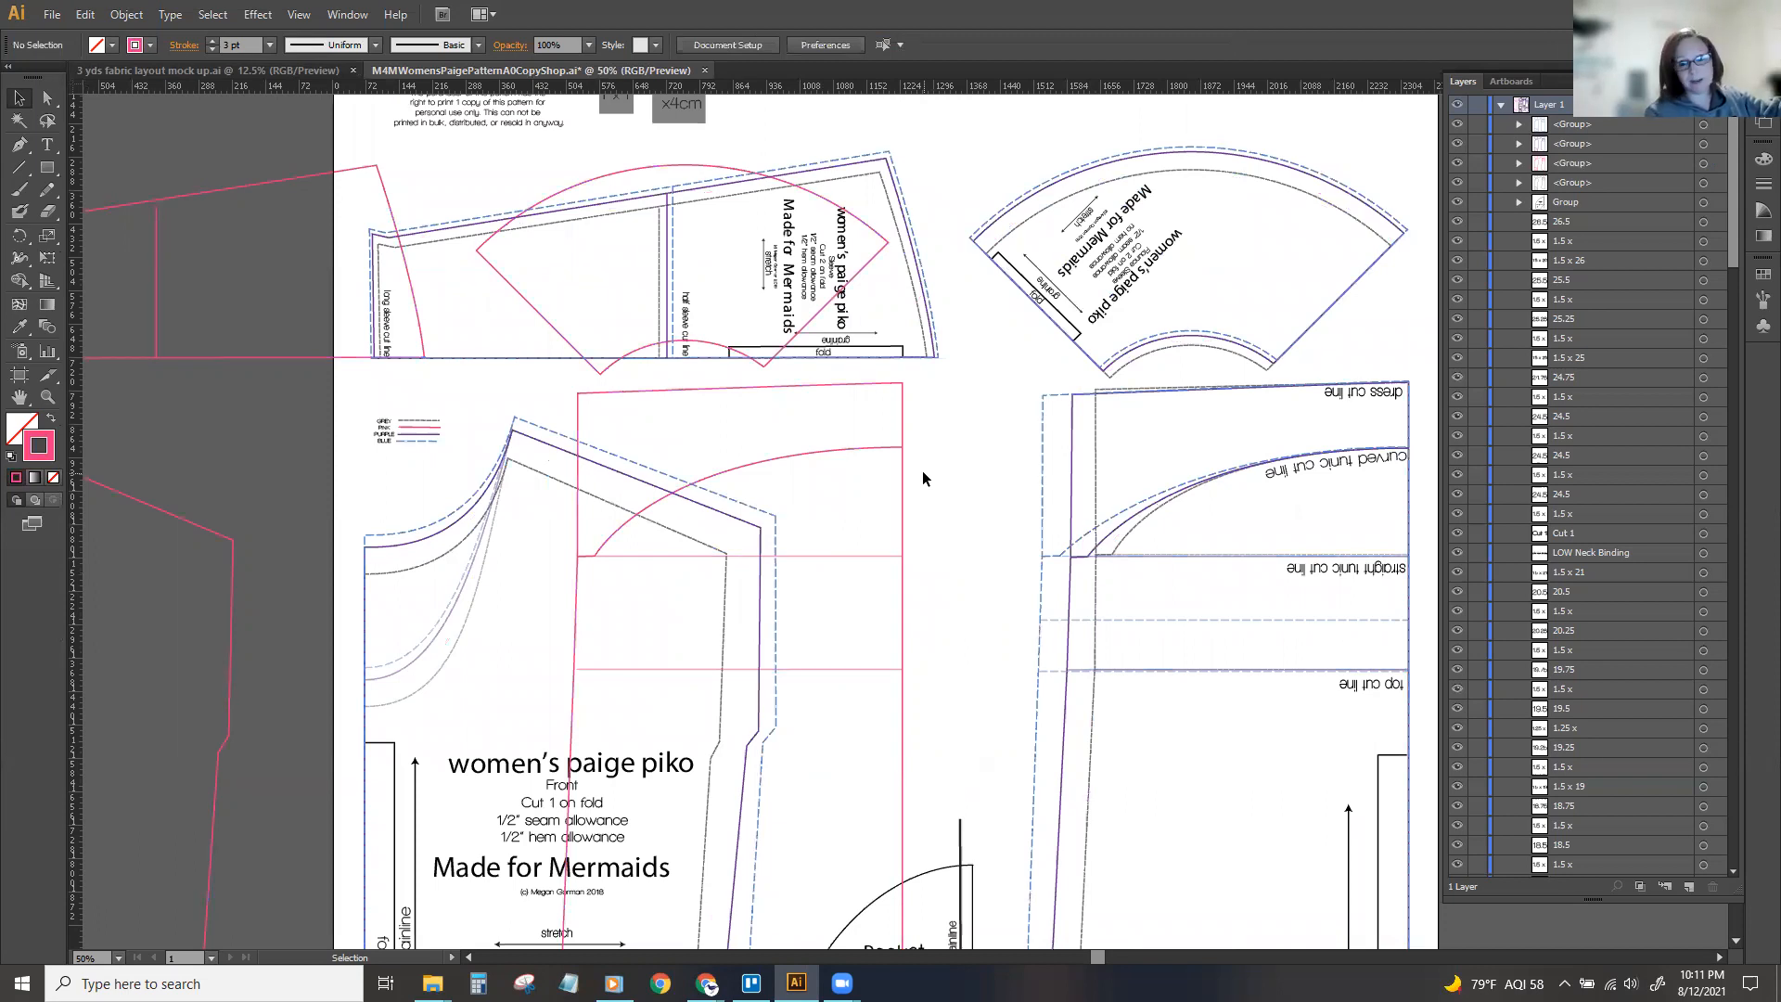
key("ctrl+z")
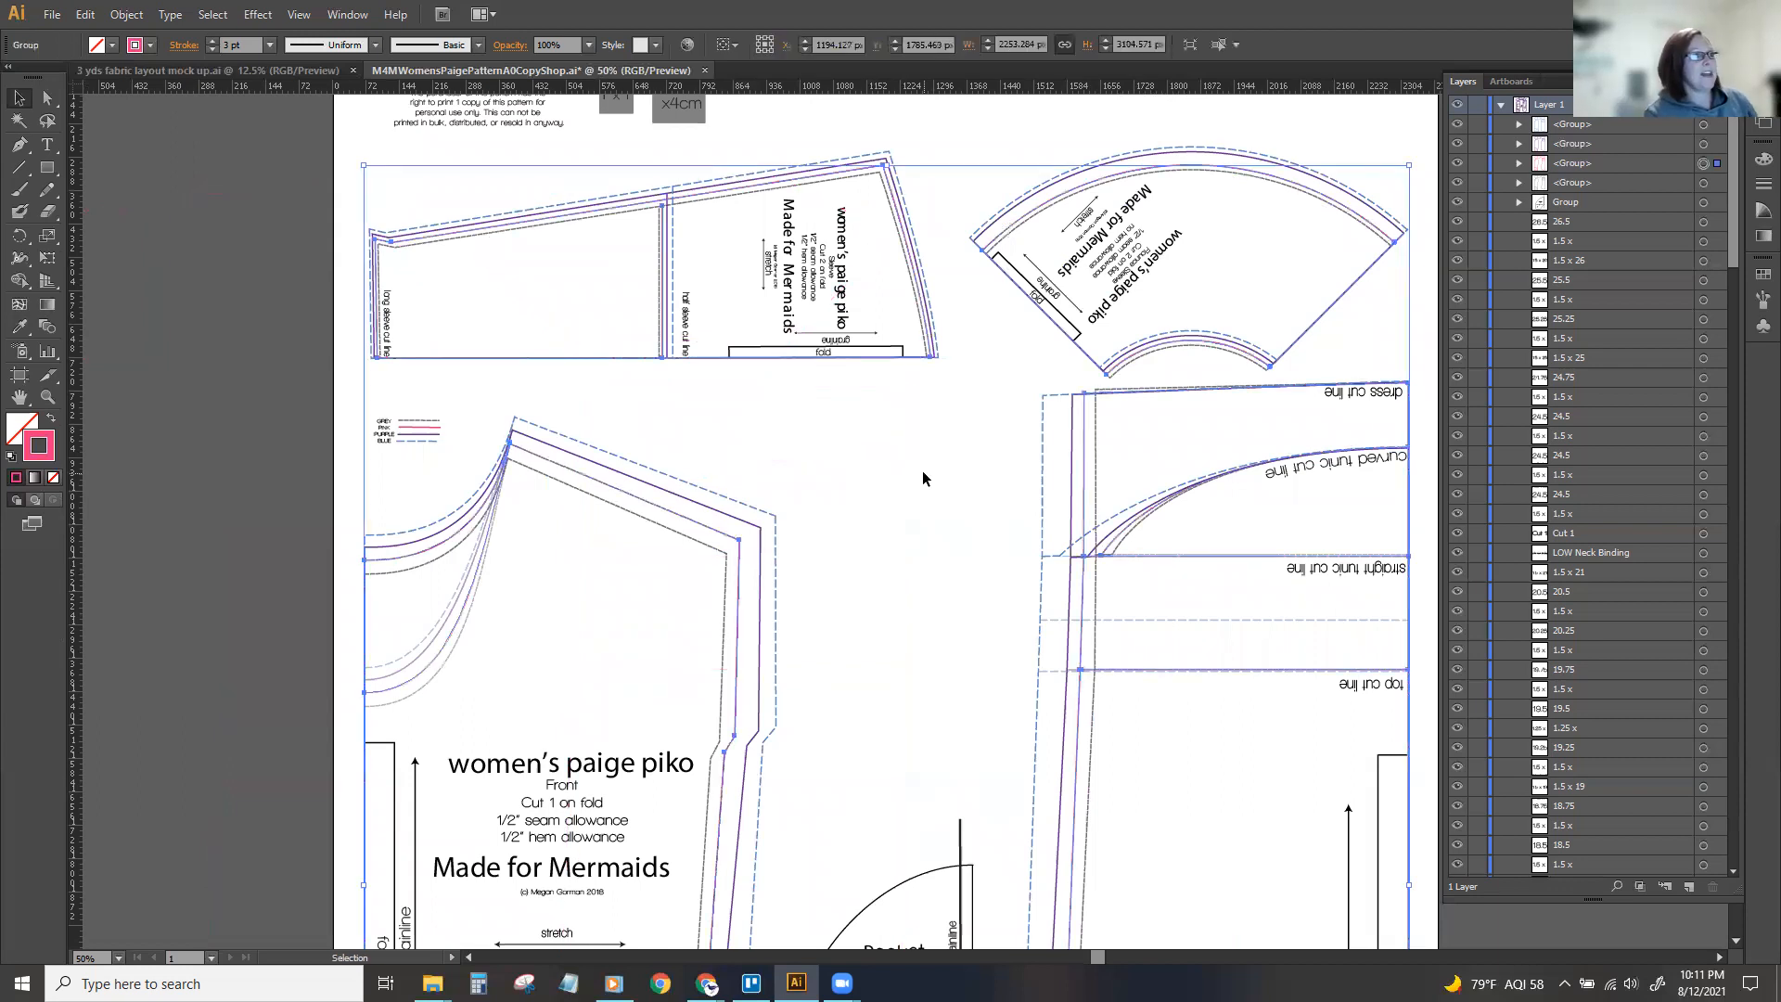
Try moving the blue dashed size lines off the pattern pieces, undo the move, and deselect the group.
left_click(812, 538)
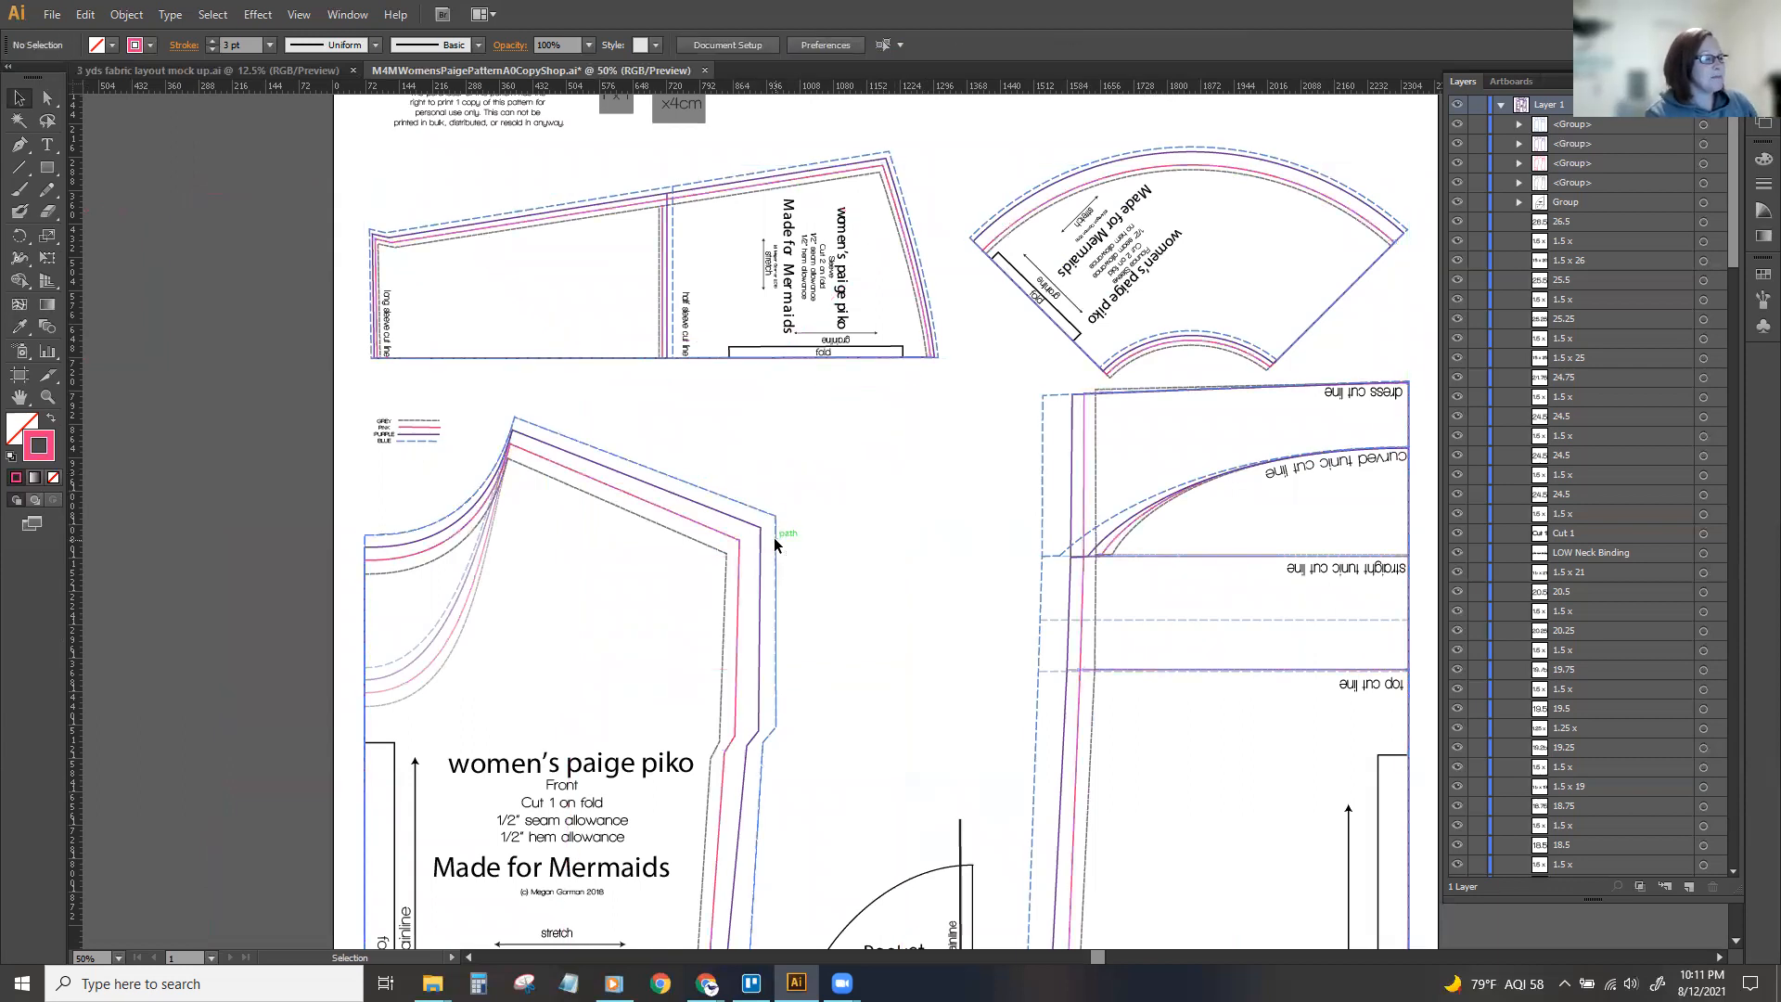
left_click(773, 537)
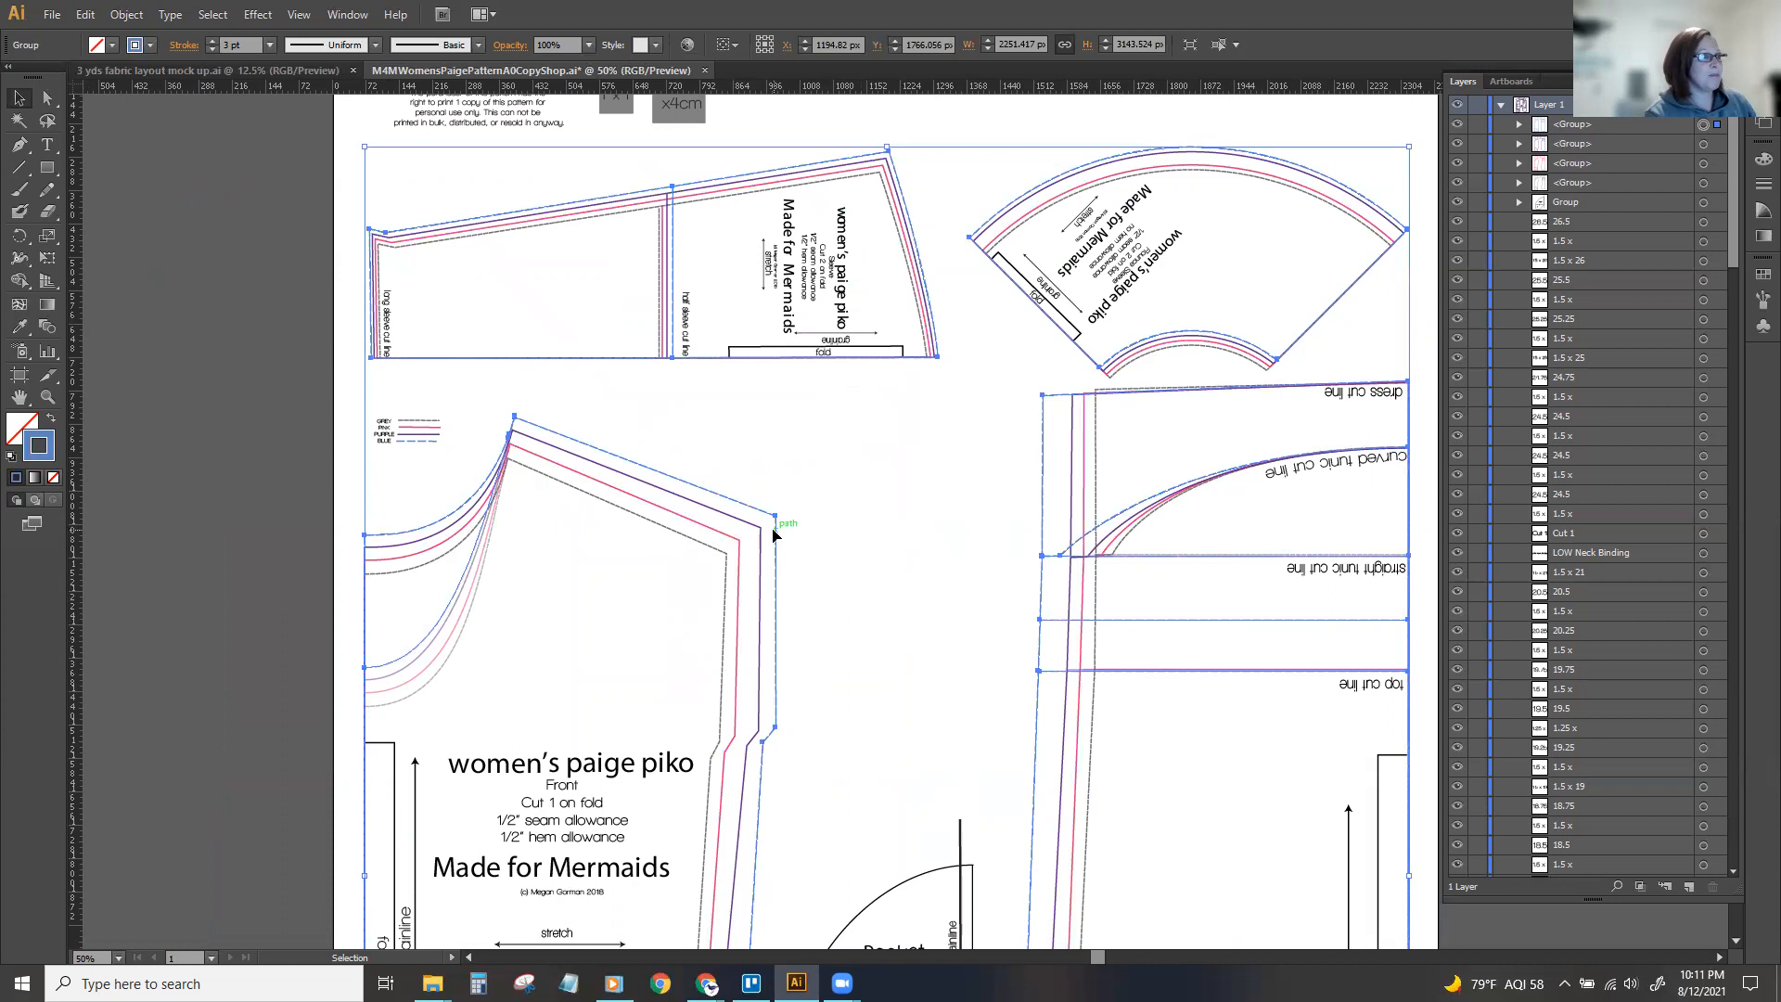
left_click_drag(776, 539, 281, 493)
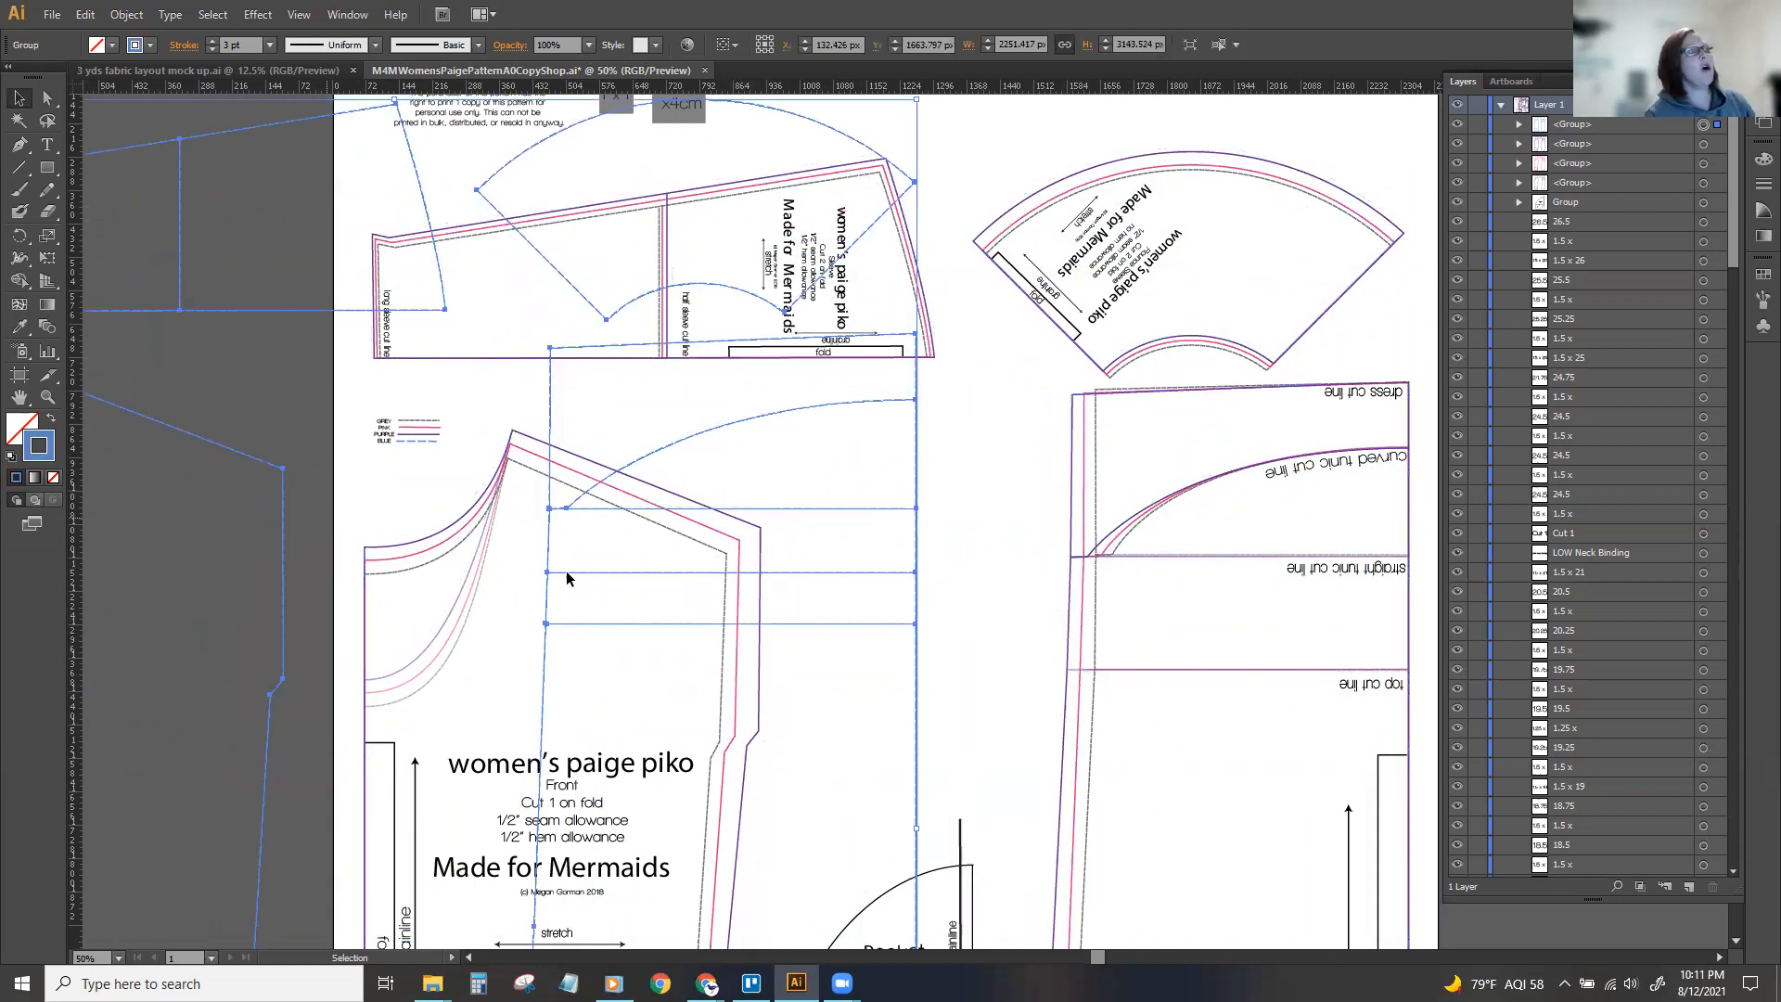
left_click(982, 526)
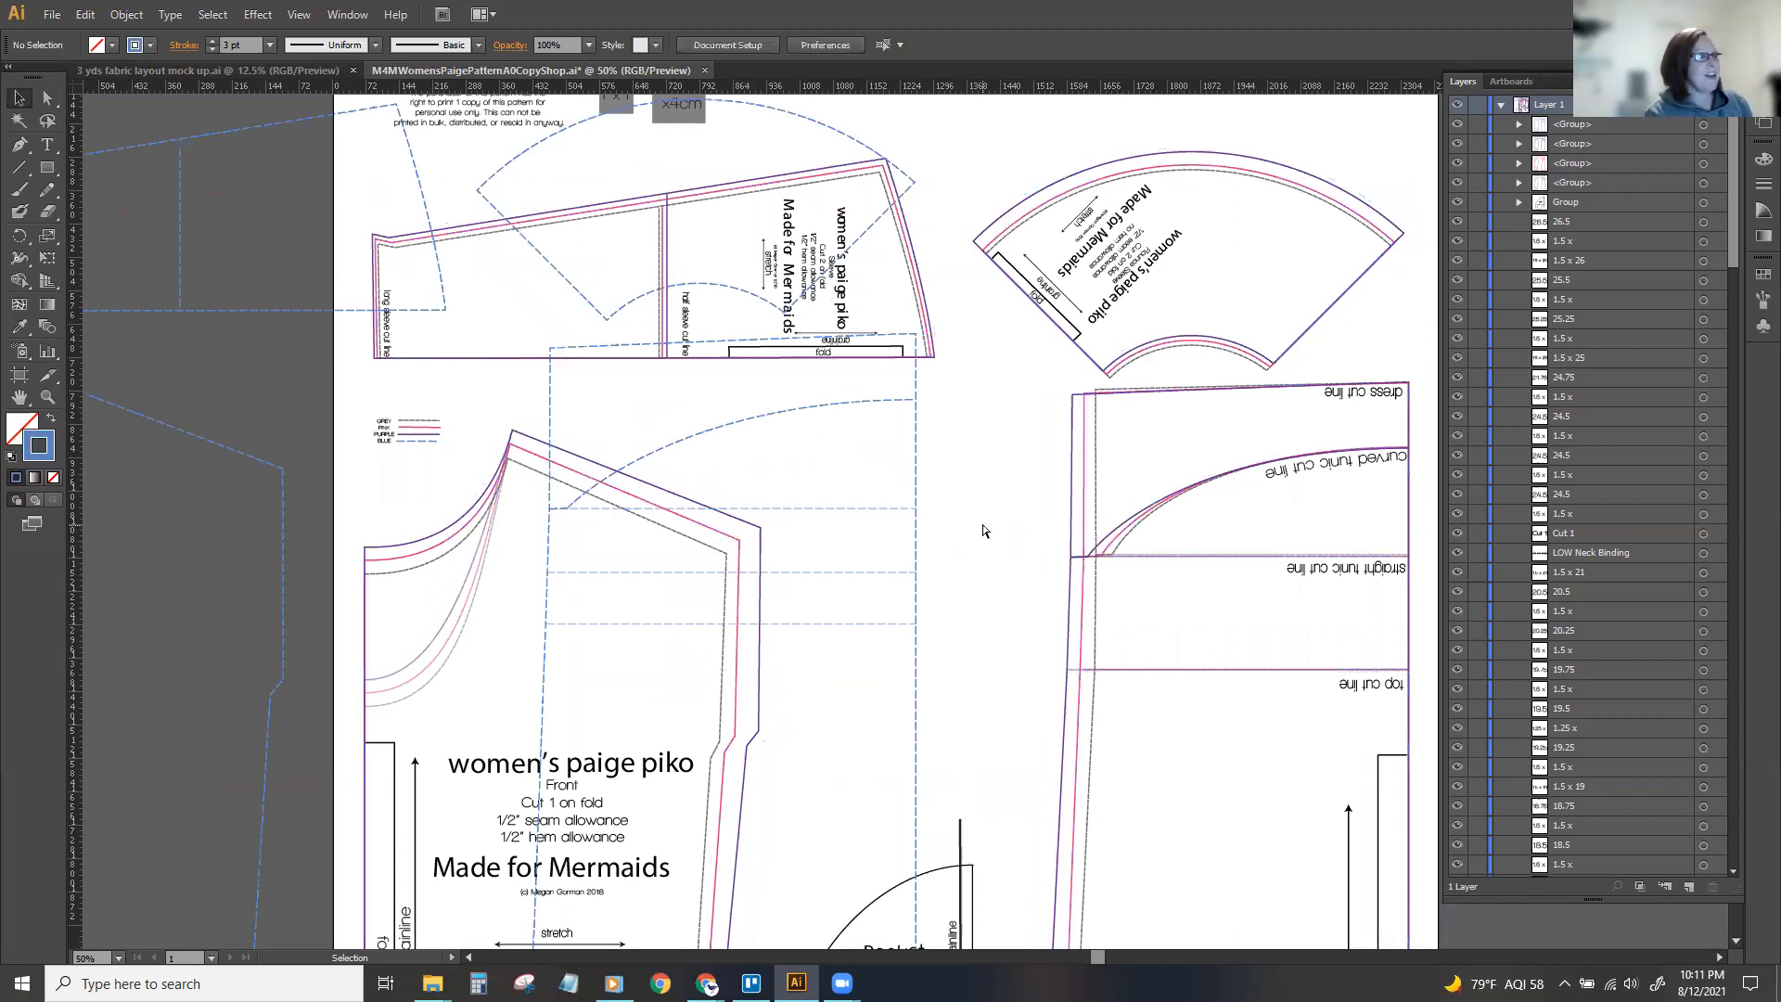
left_click(982, 526)
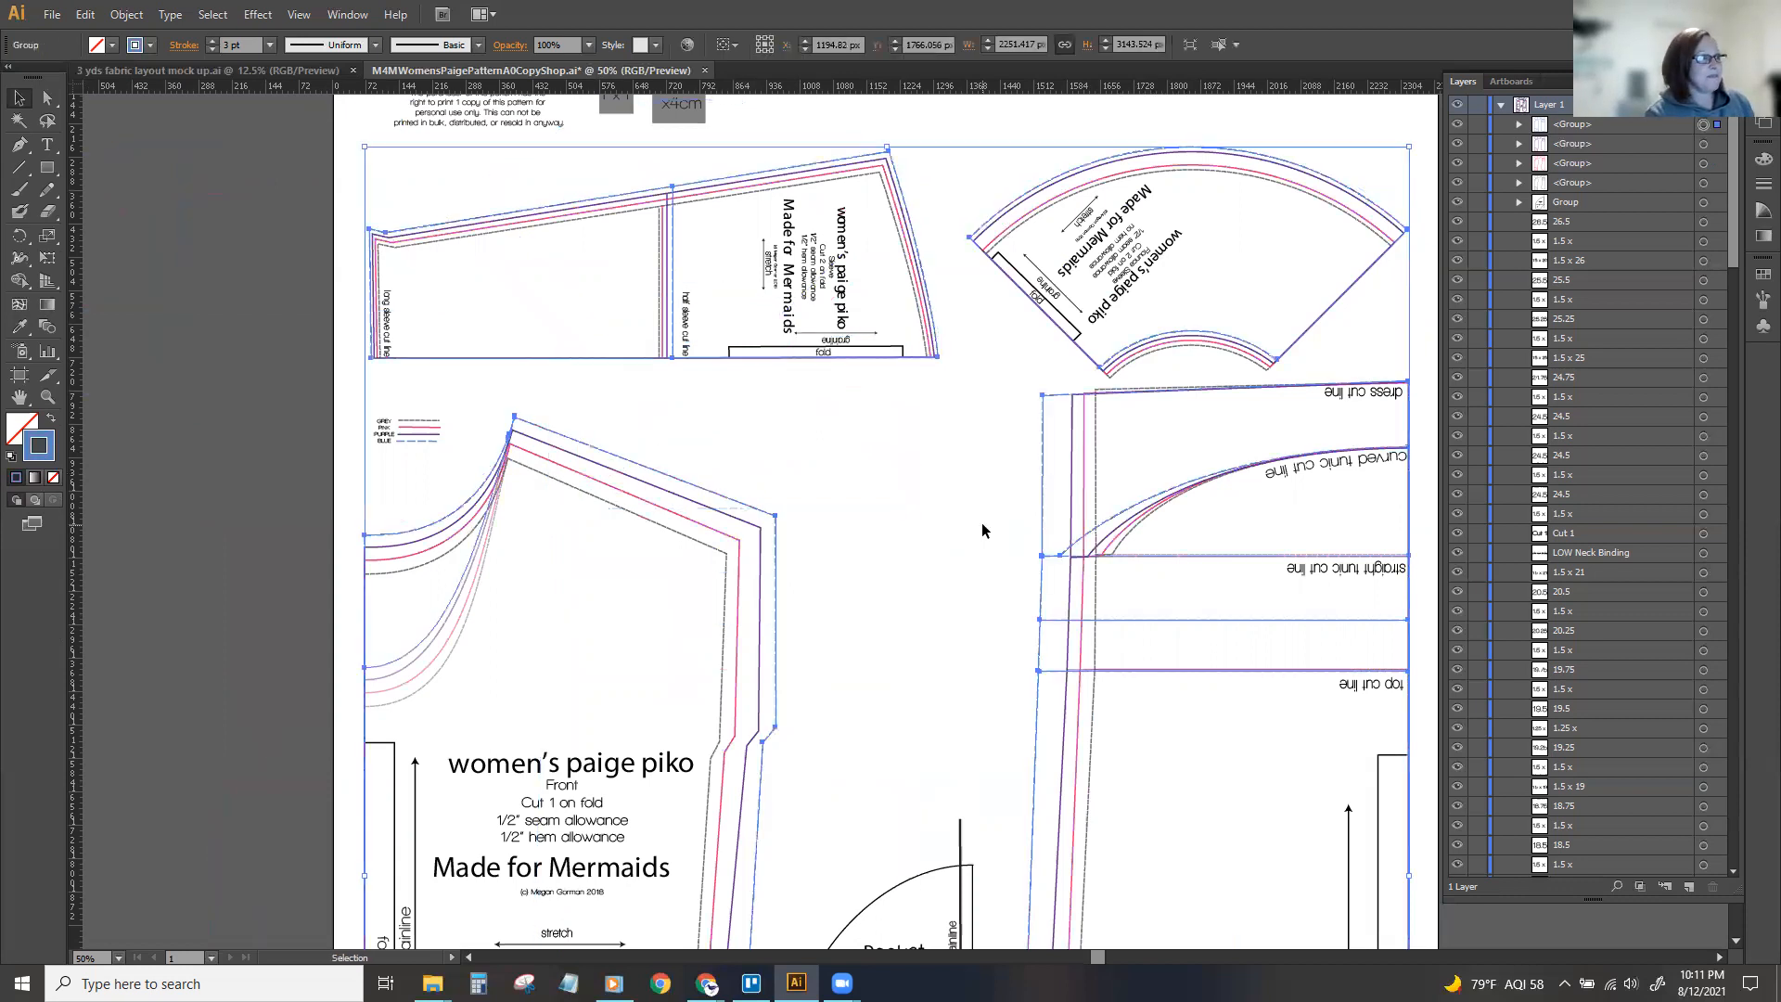
left_click(1046, 140)
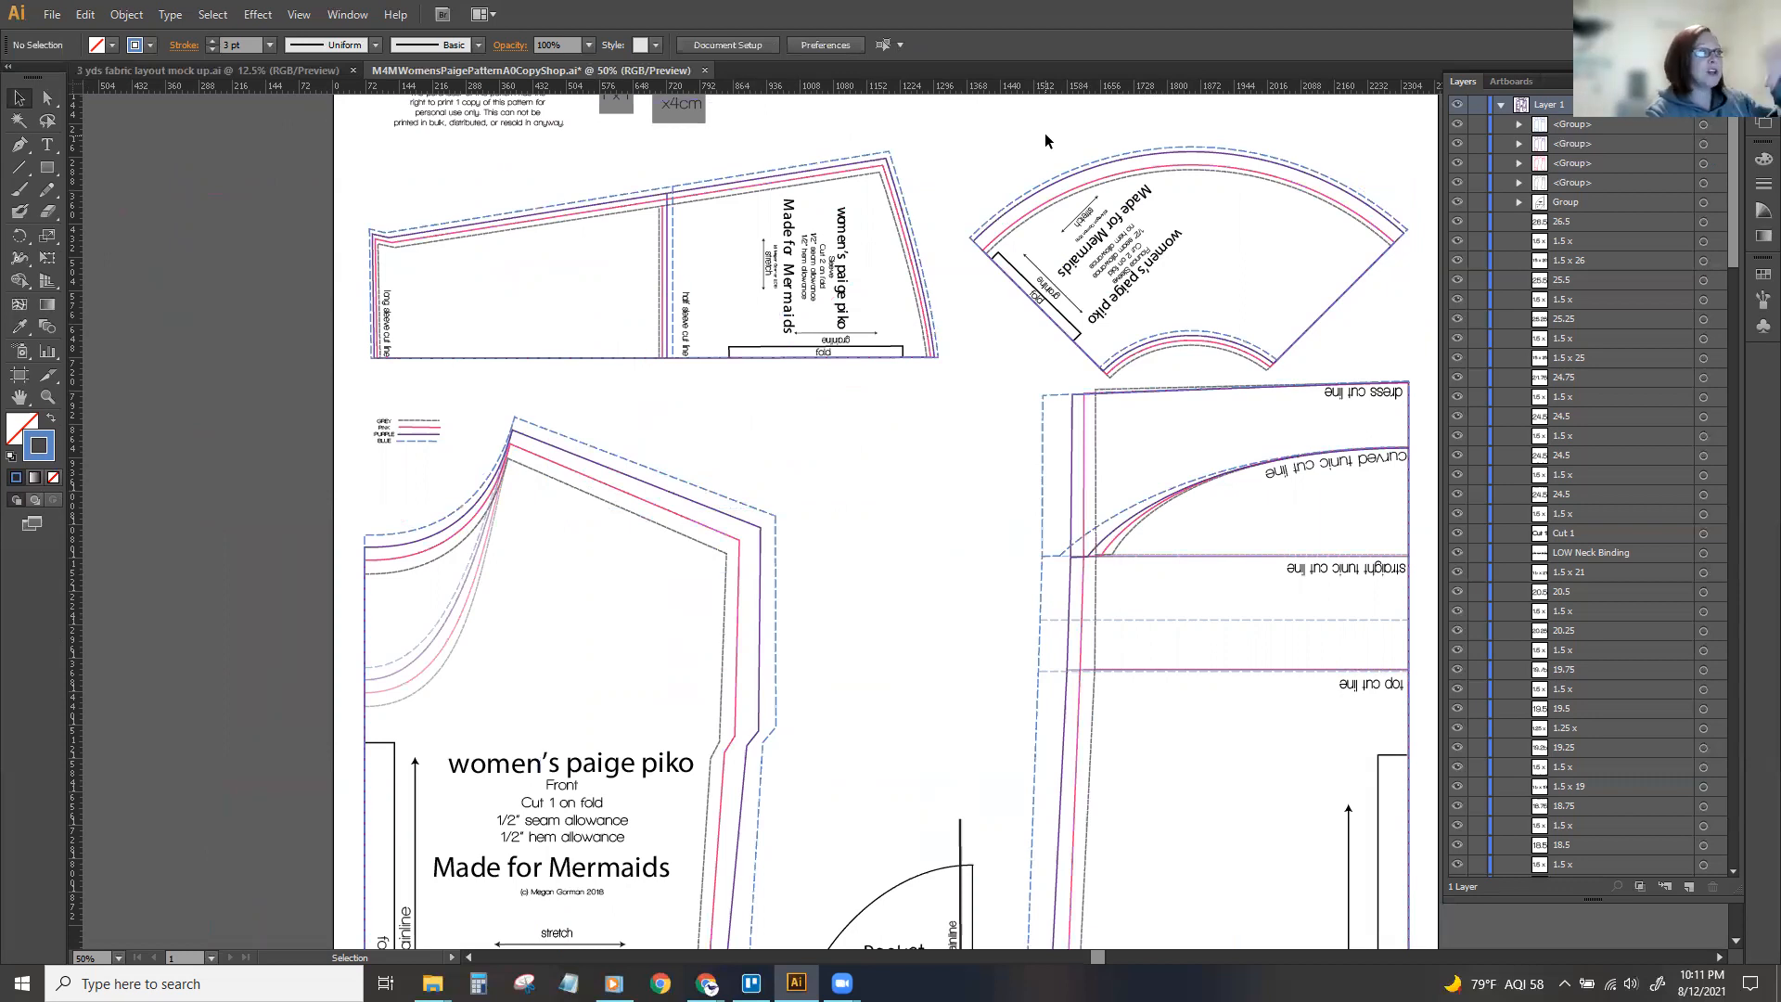
left_click(775, 548)
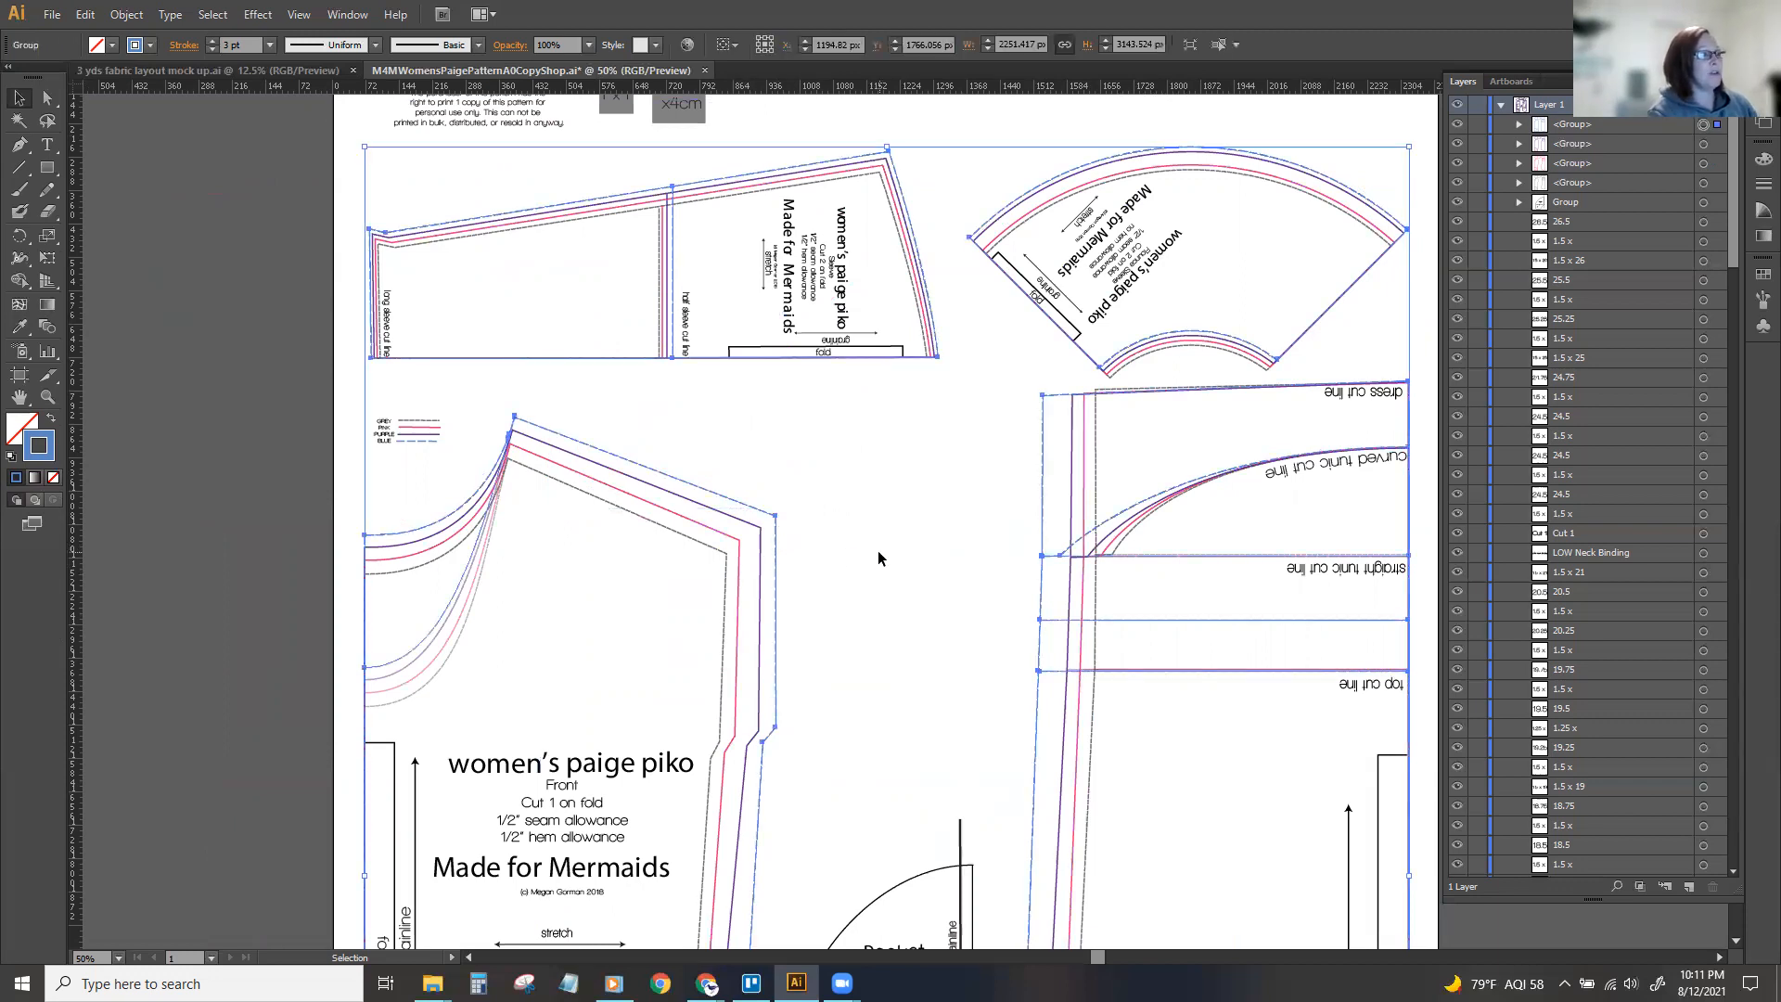
left_click(829, 545)
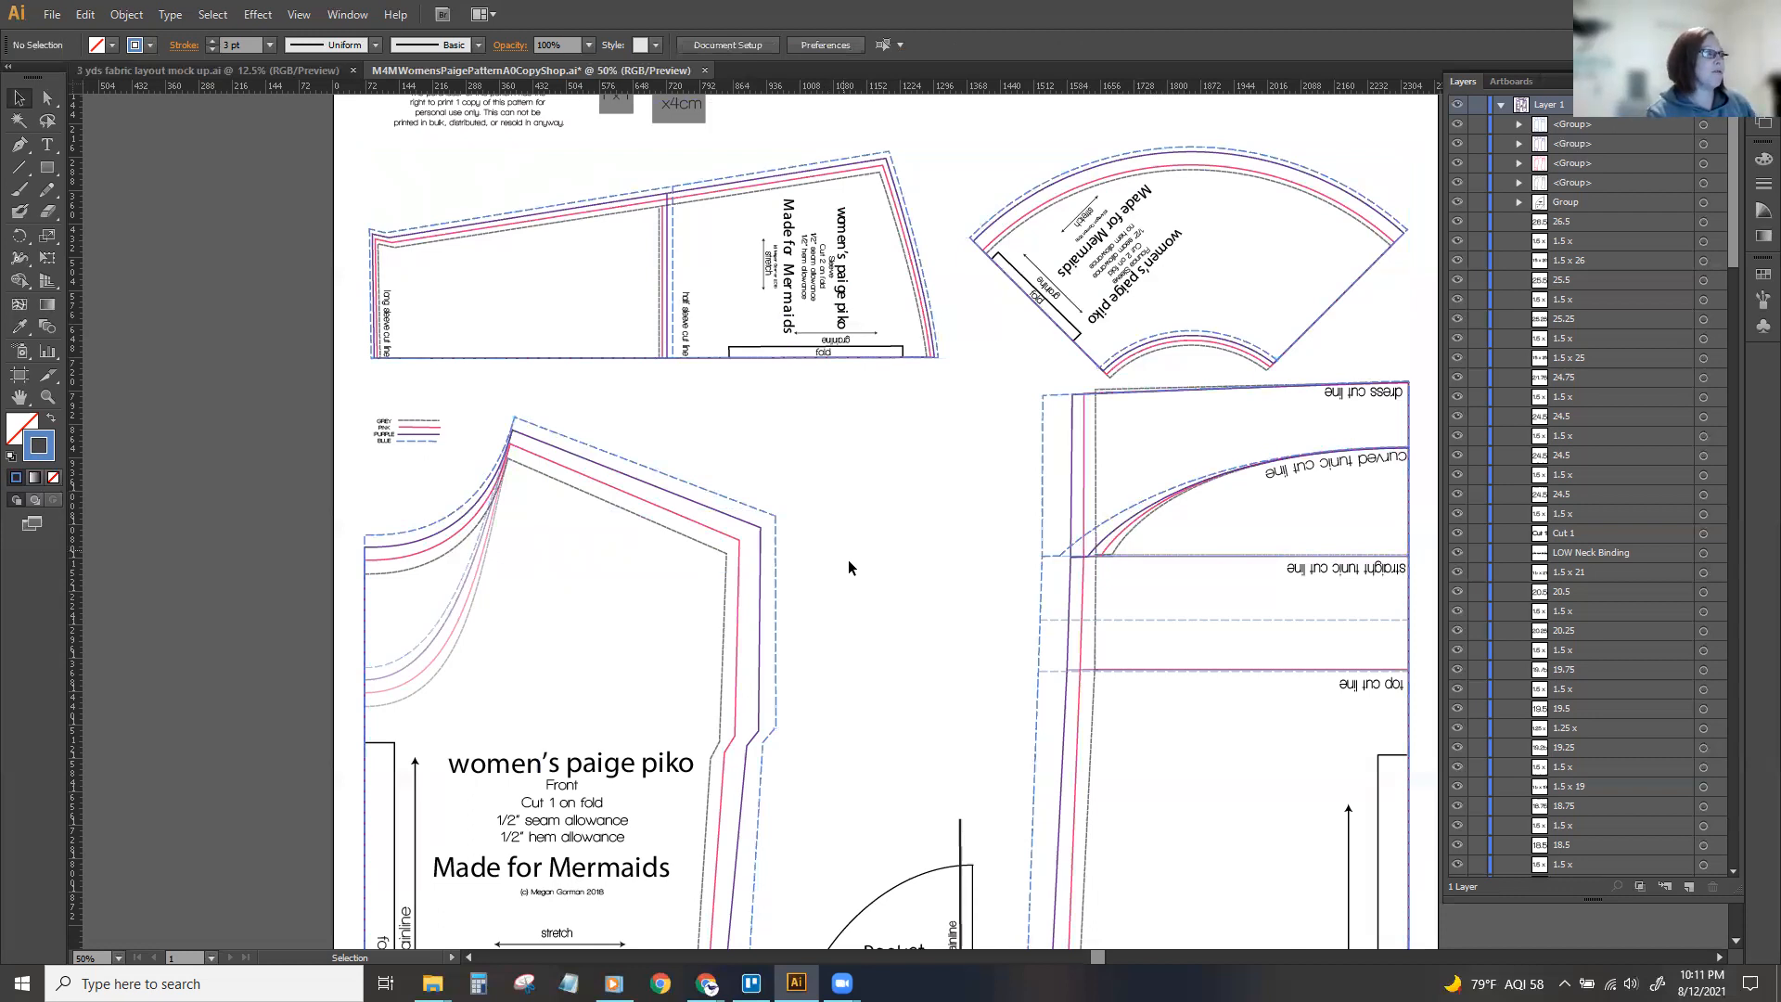
Ungroup the first five groups in Layer 1, covering the four sizes' lines and the pocket.
scroll(849, 559, "down", 5)
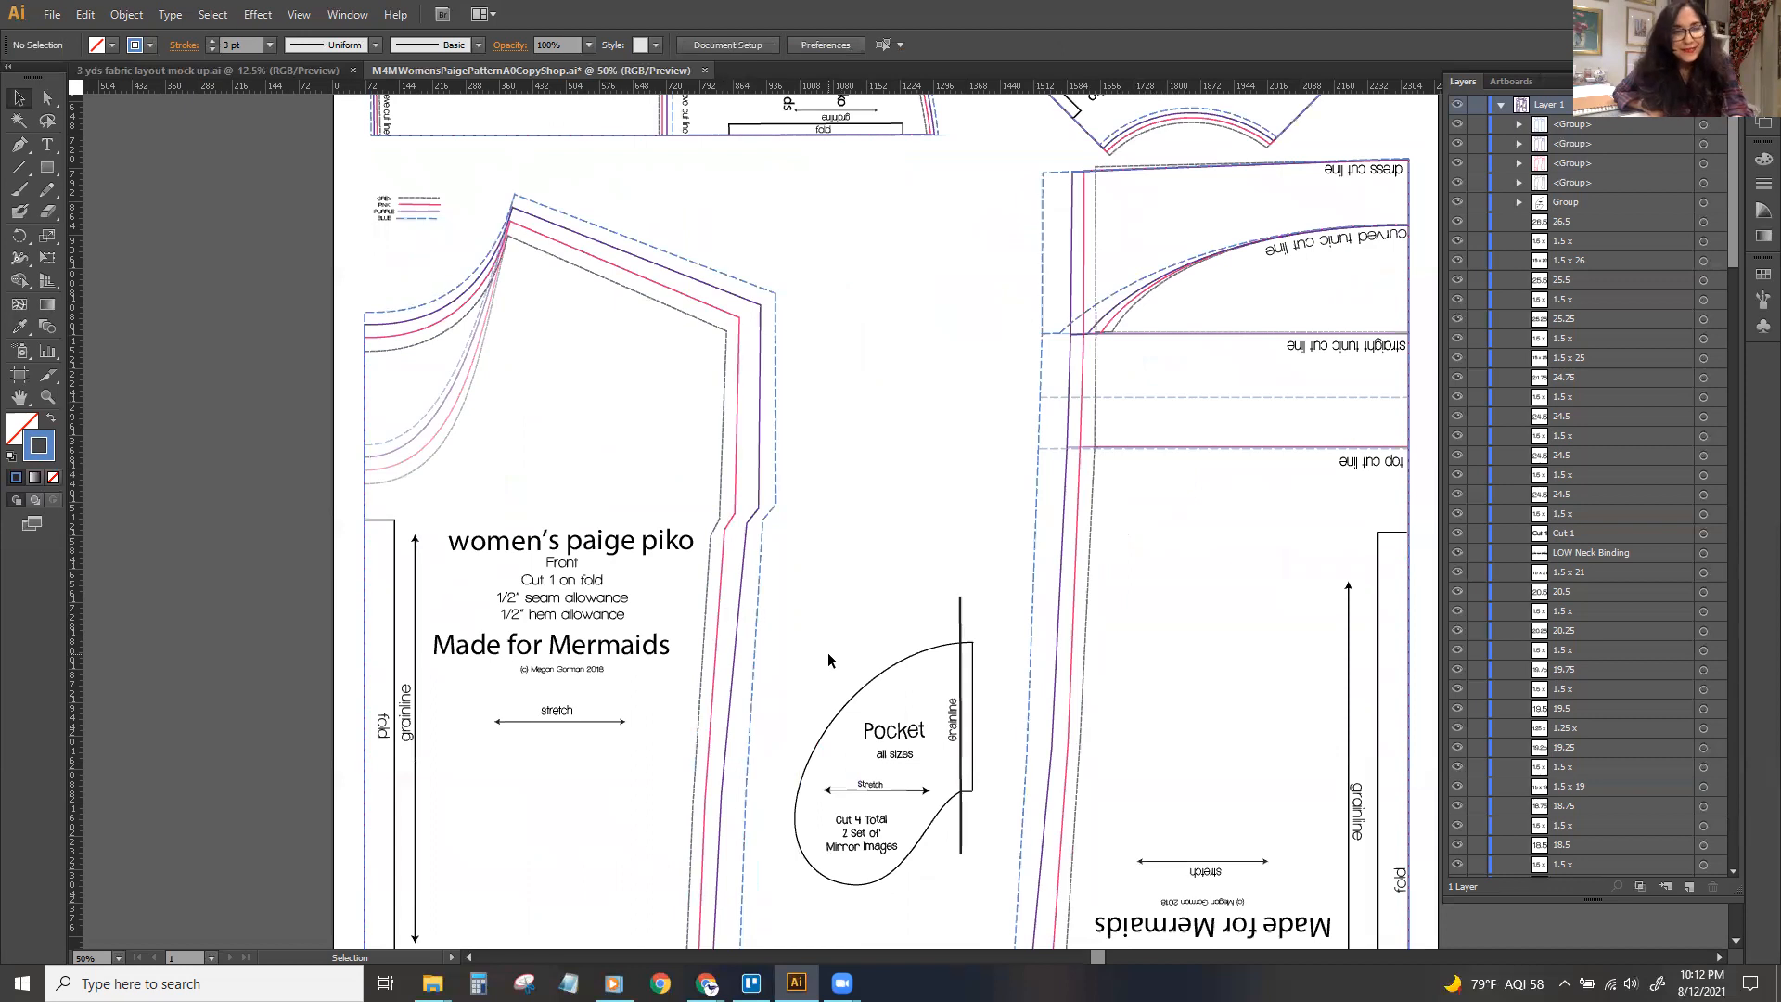
key("ctrl+minus")
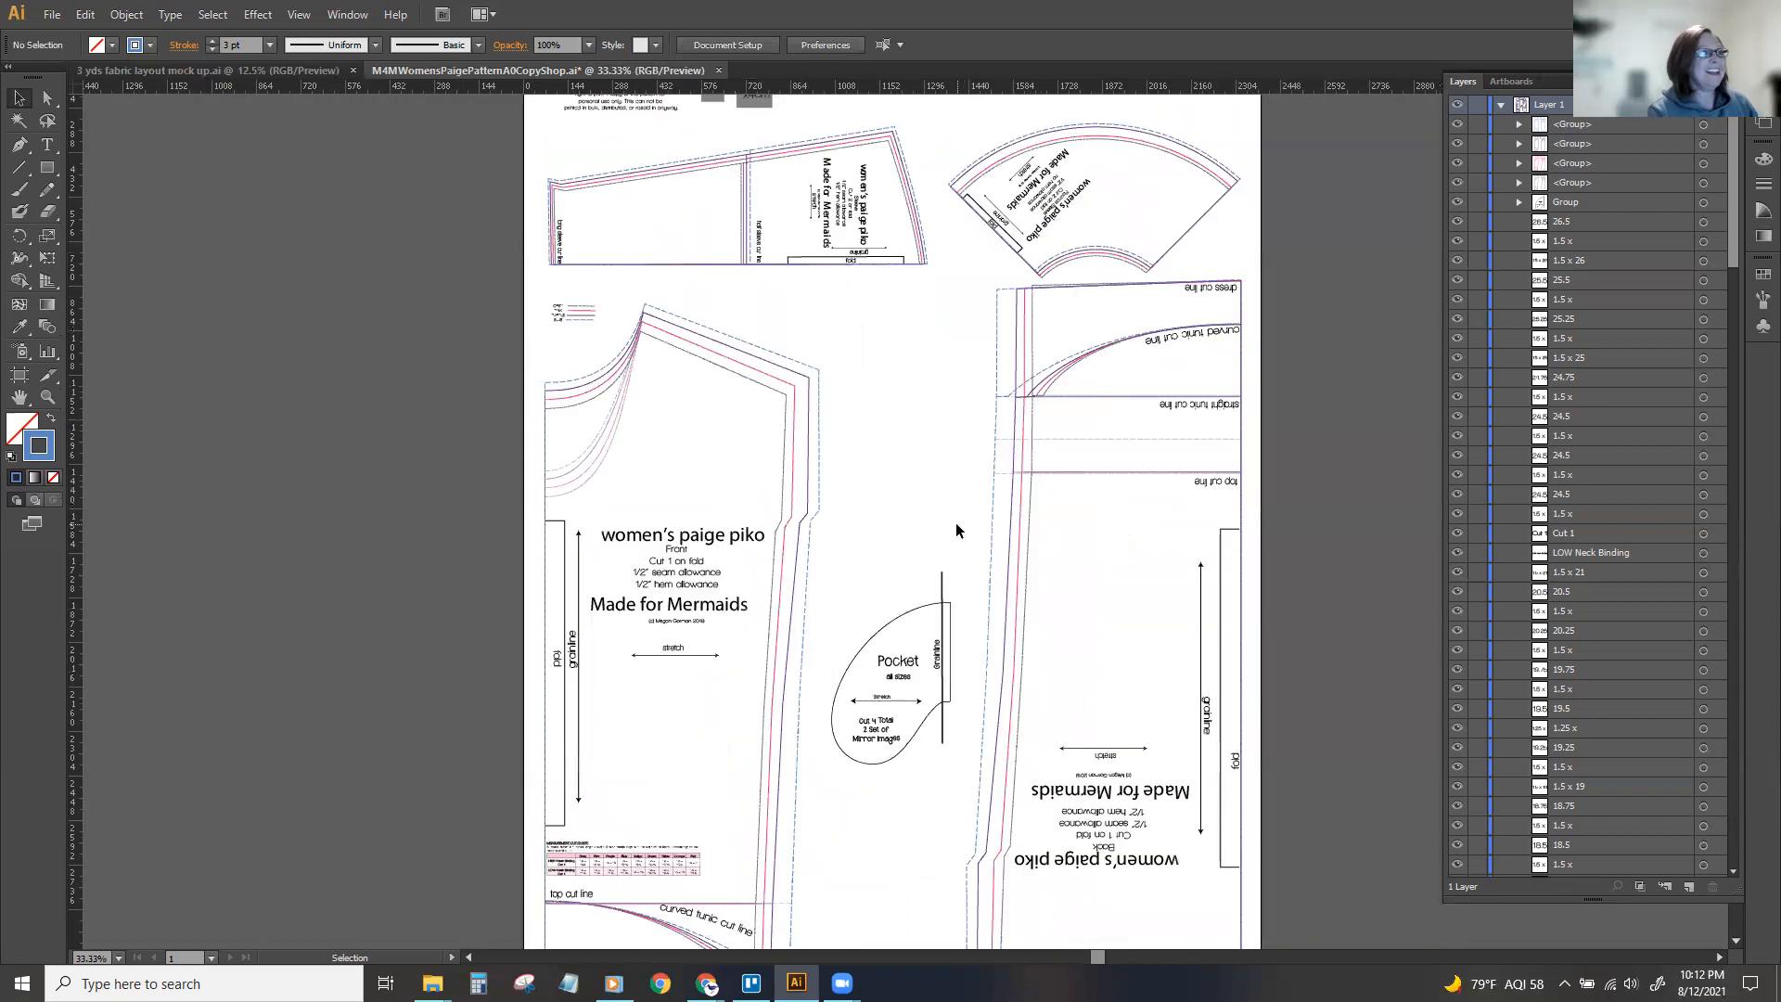
key("ctrl+minus")
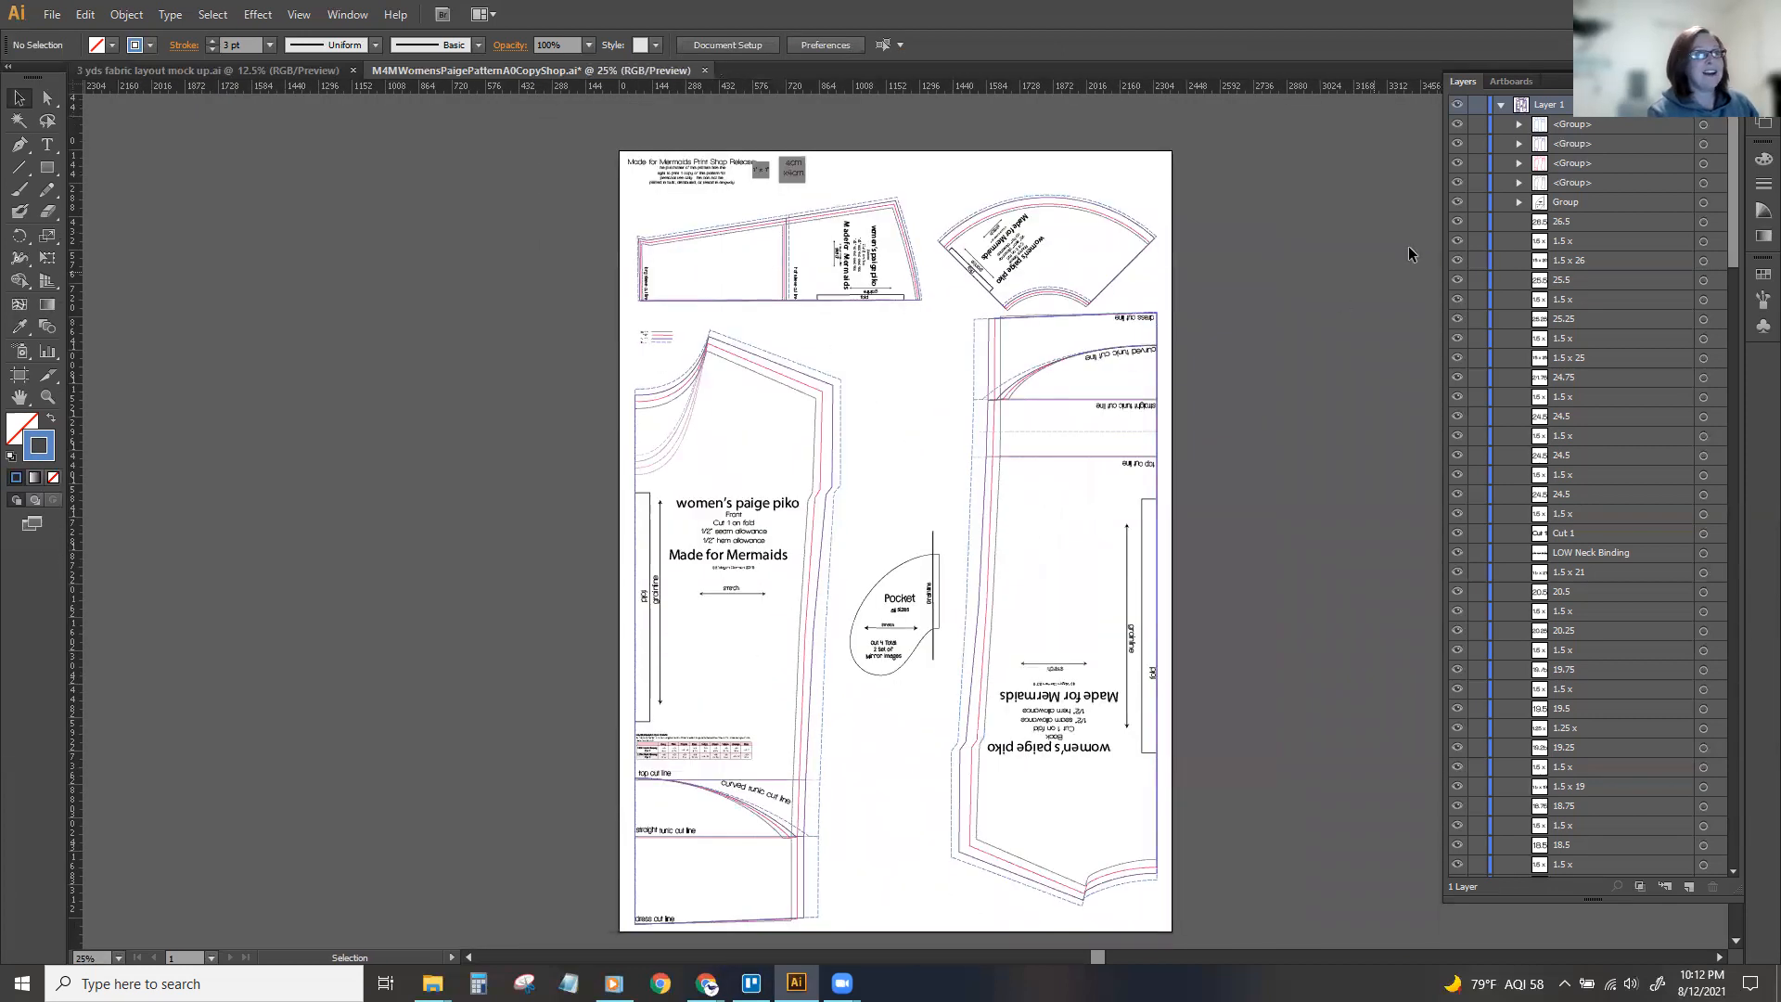
left_click(1703, 124)
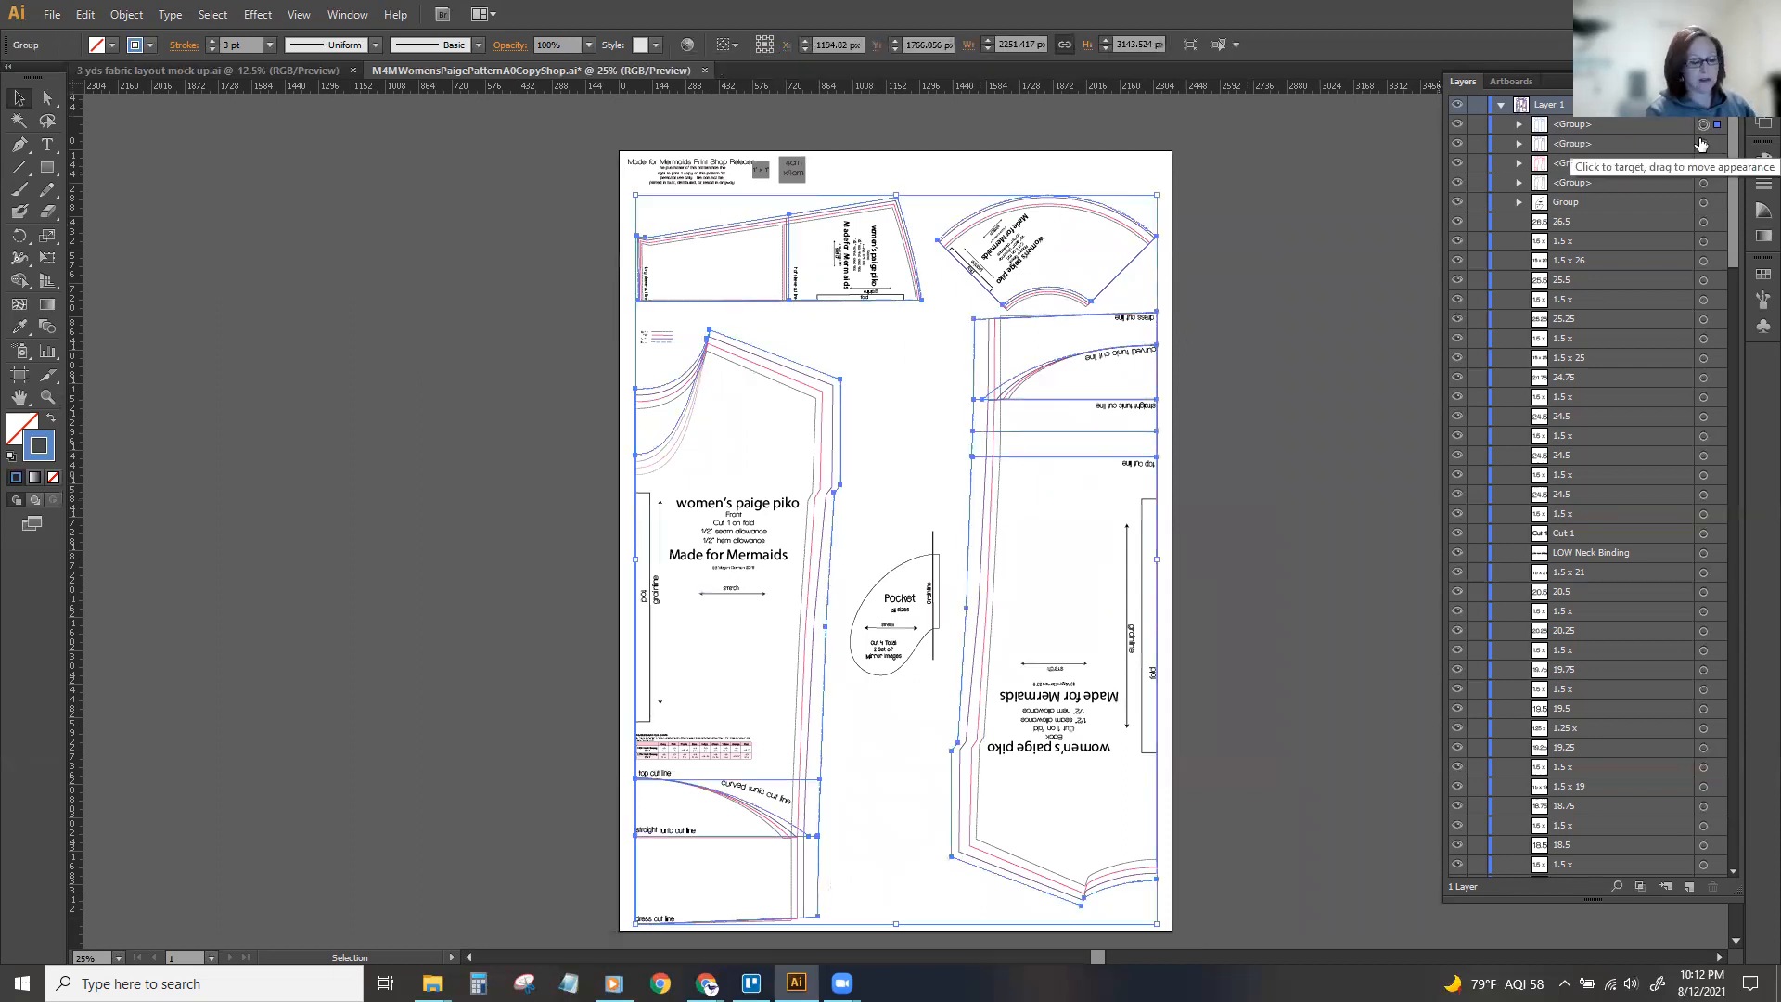
left_click(1703, 143, "shift")
left_click(1704, 163, "shift")
left_click(1703, 183, "shift")
left_click(1703, 202, "shift")
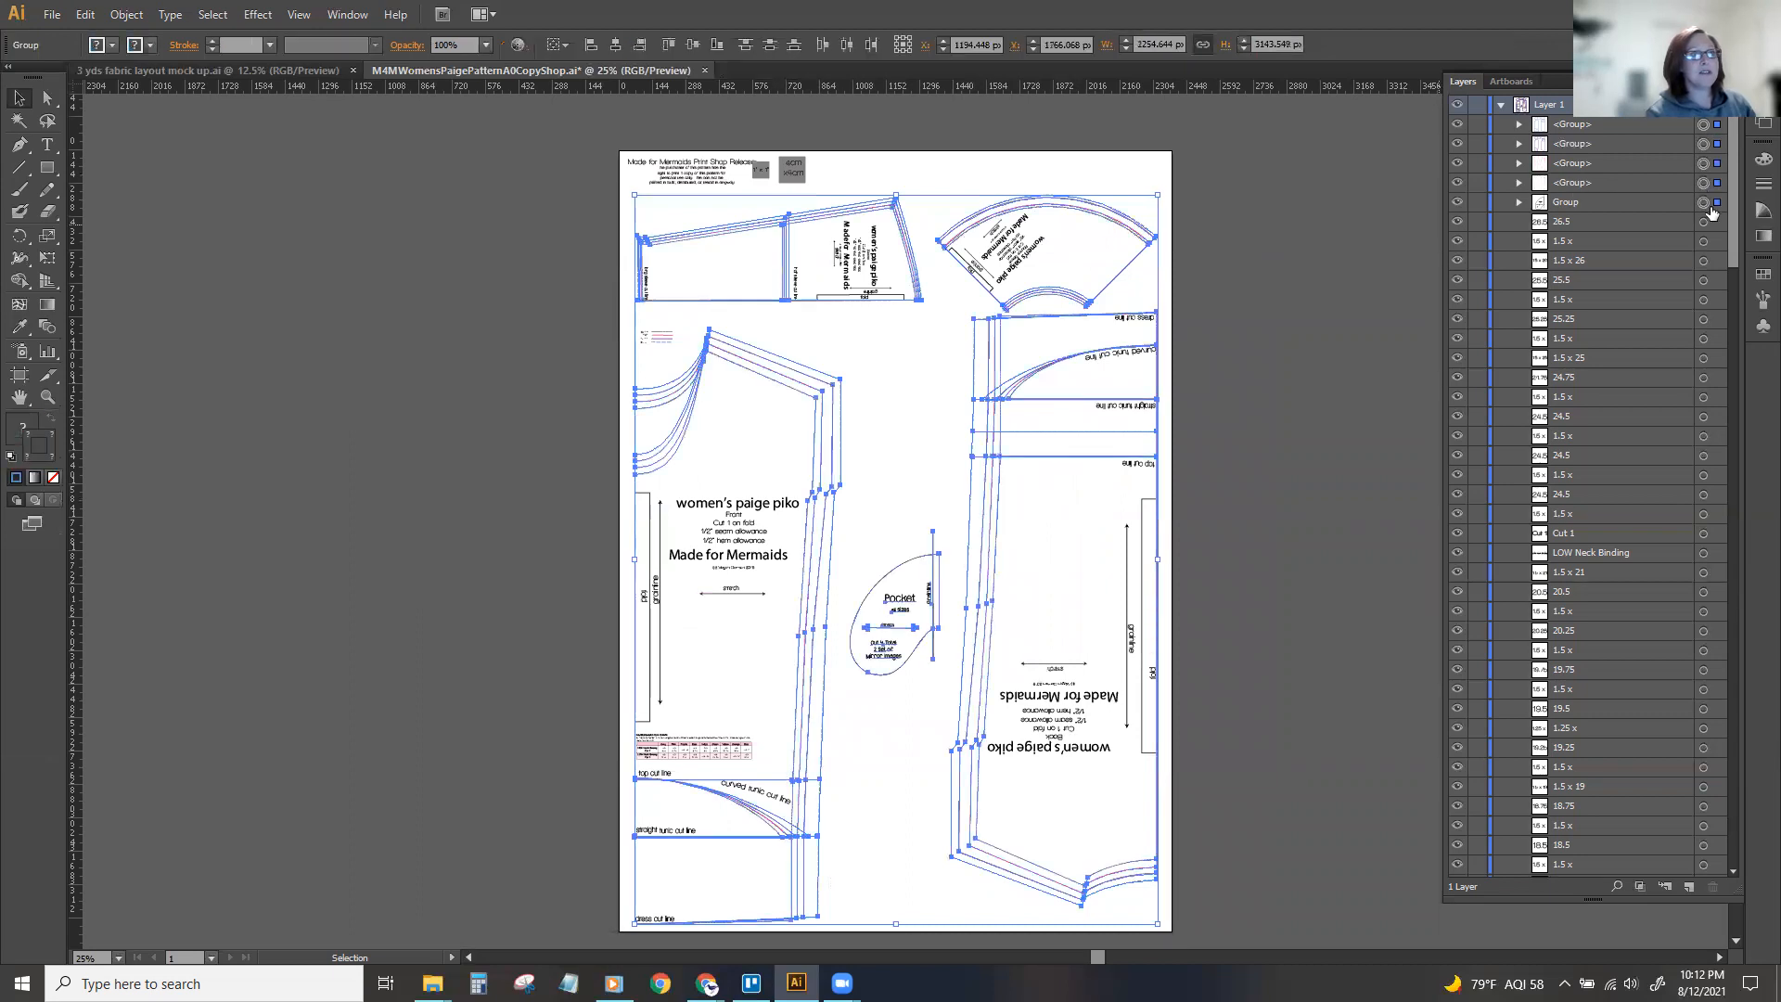
right_click(910, 394)
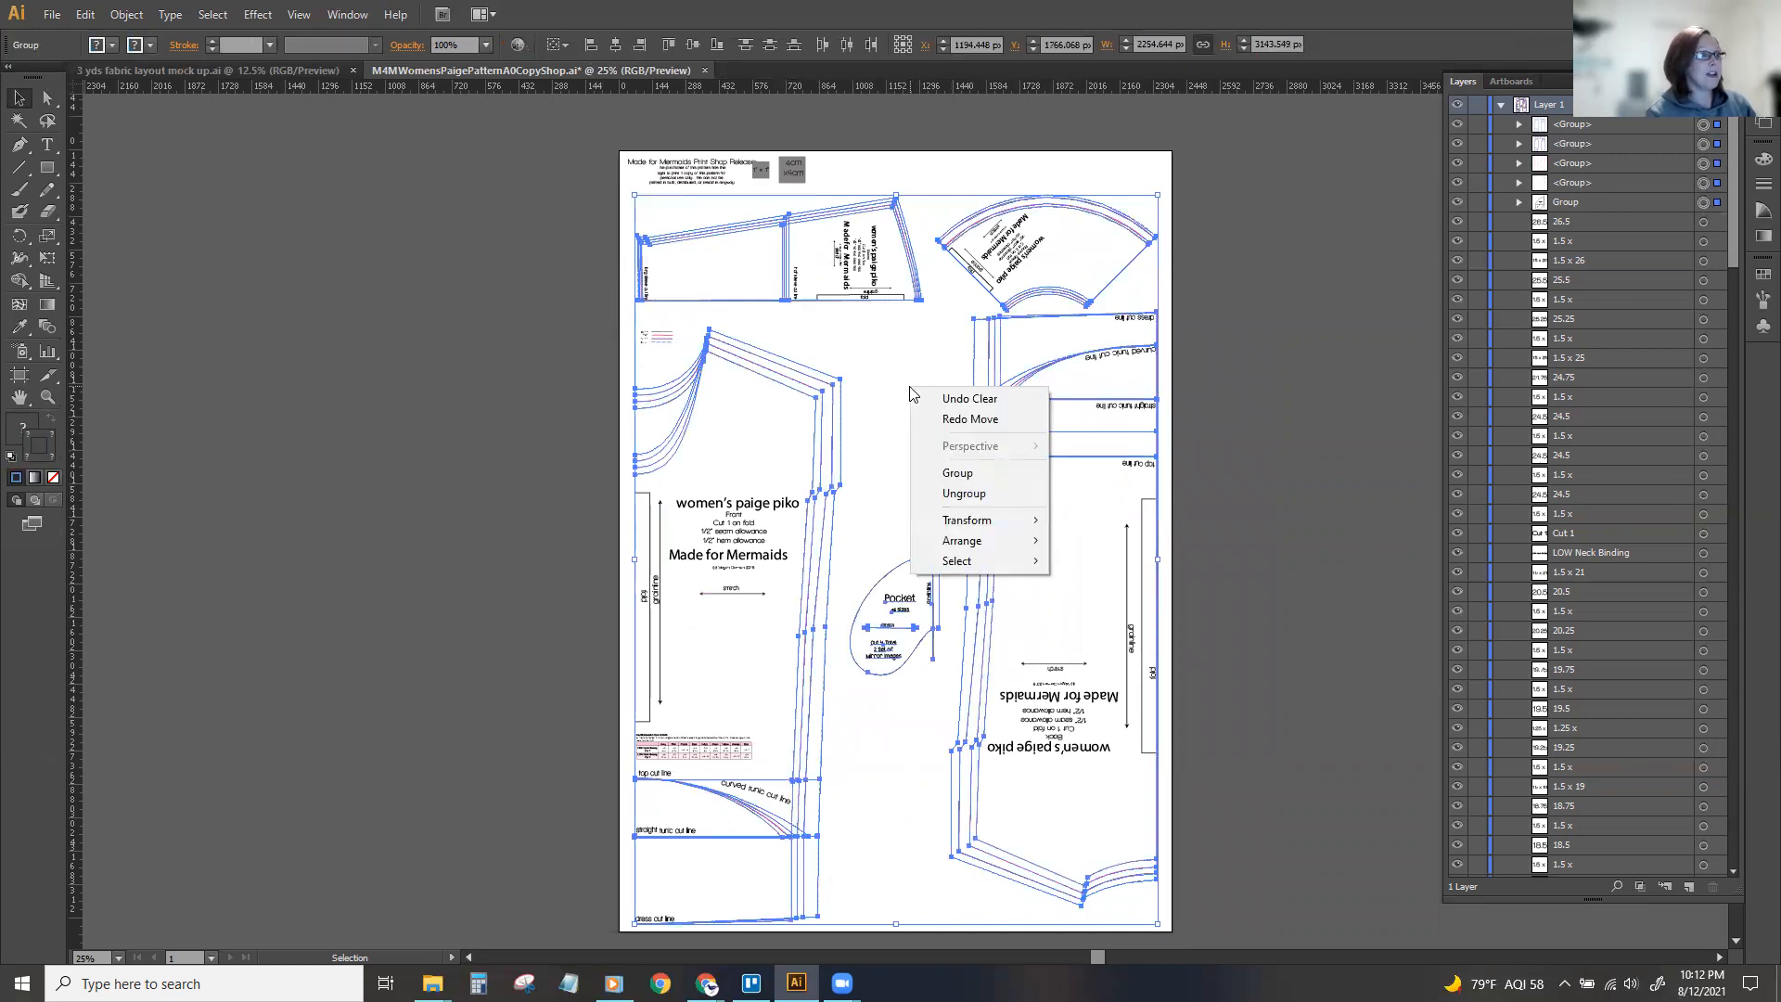
left_click(944, 492)
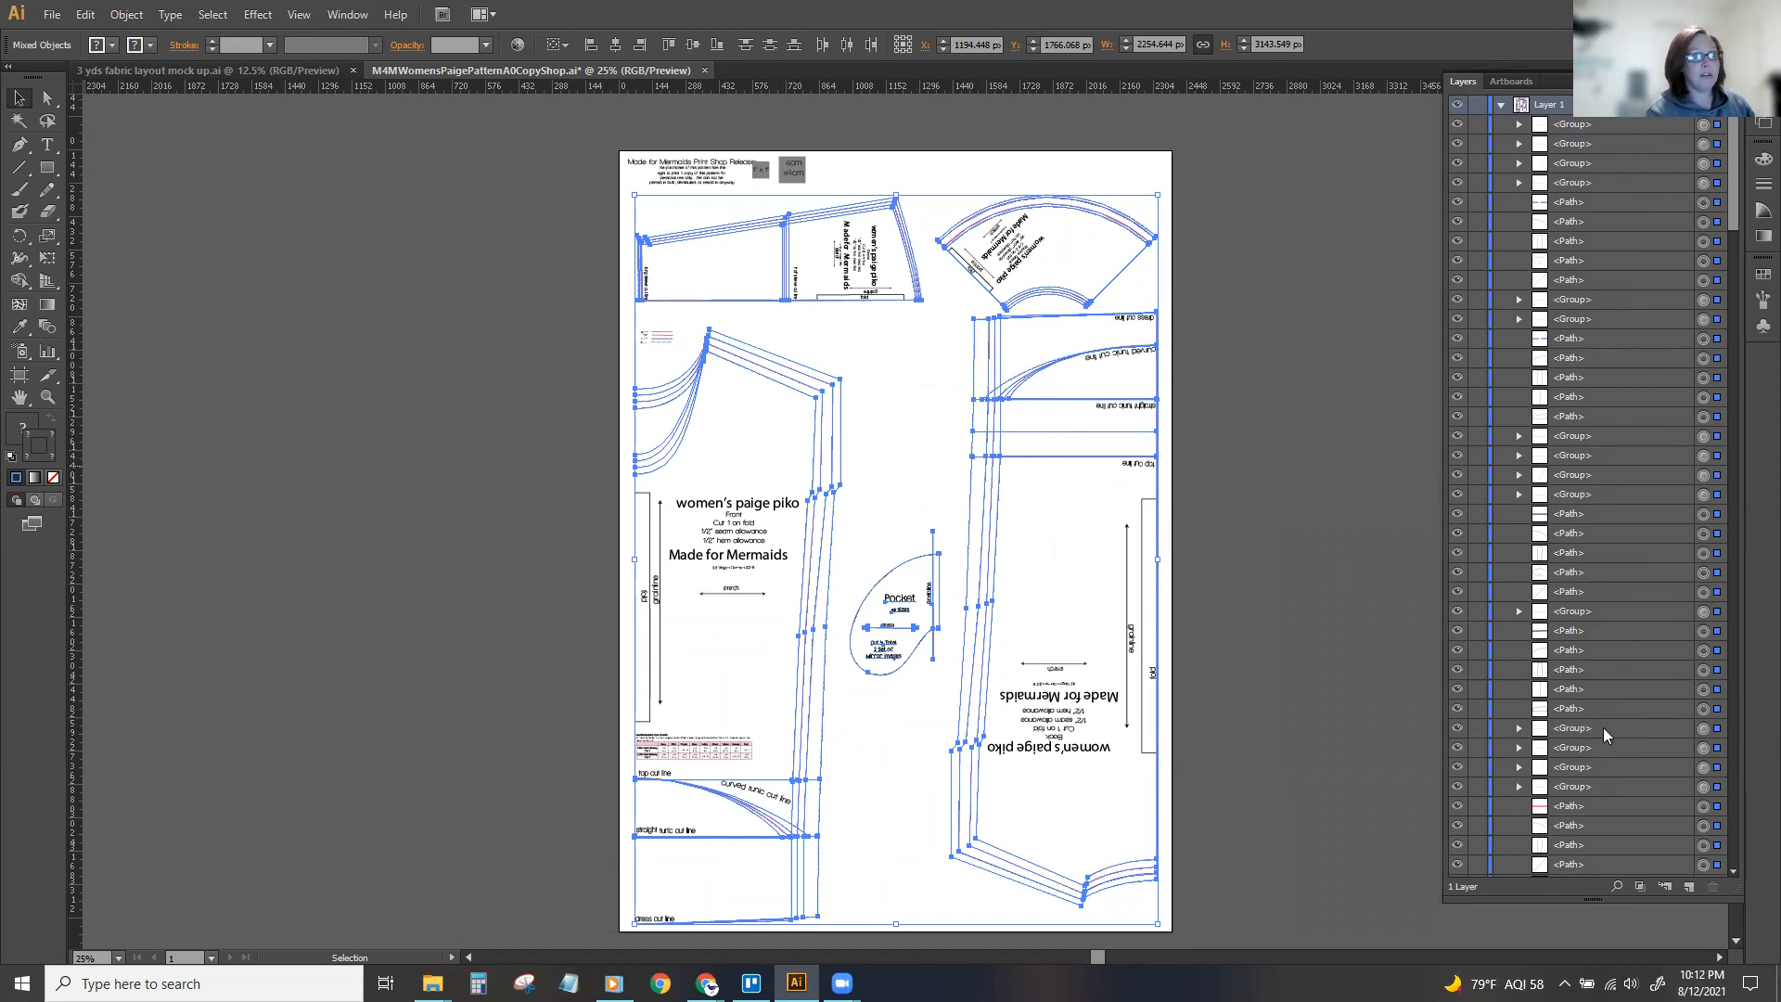
left_click(1286, 560)
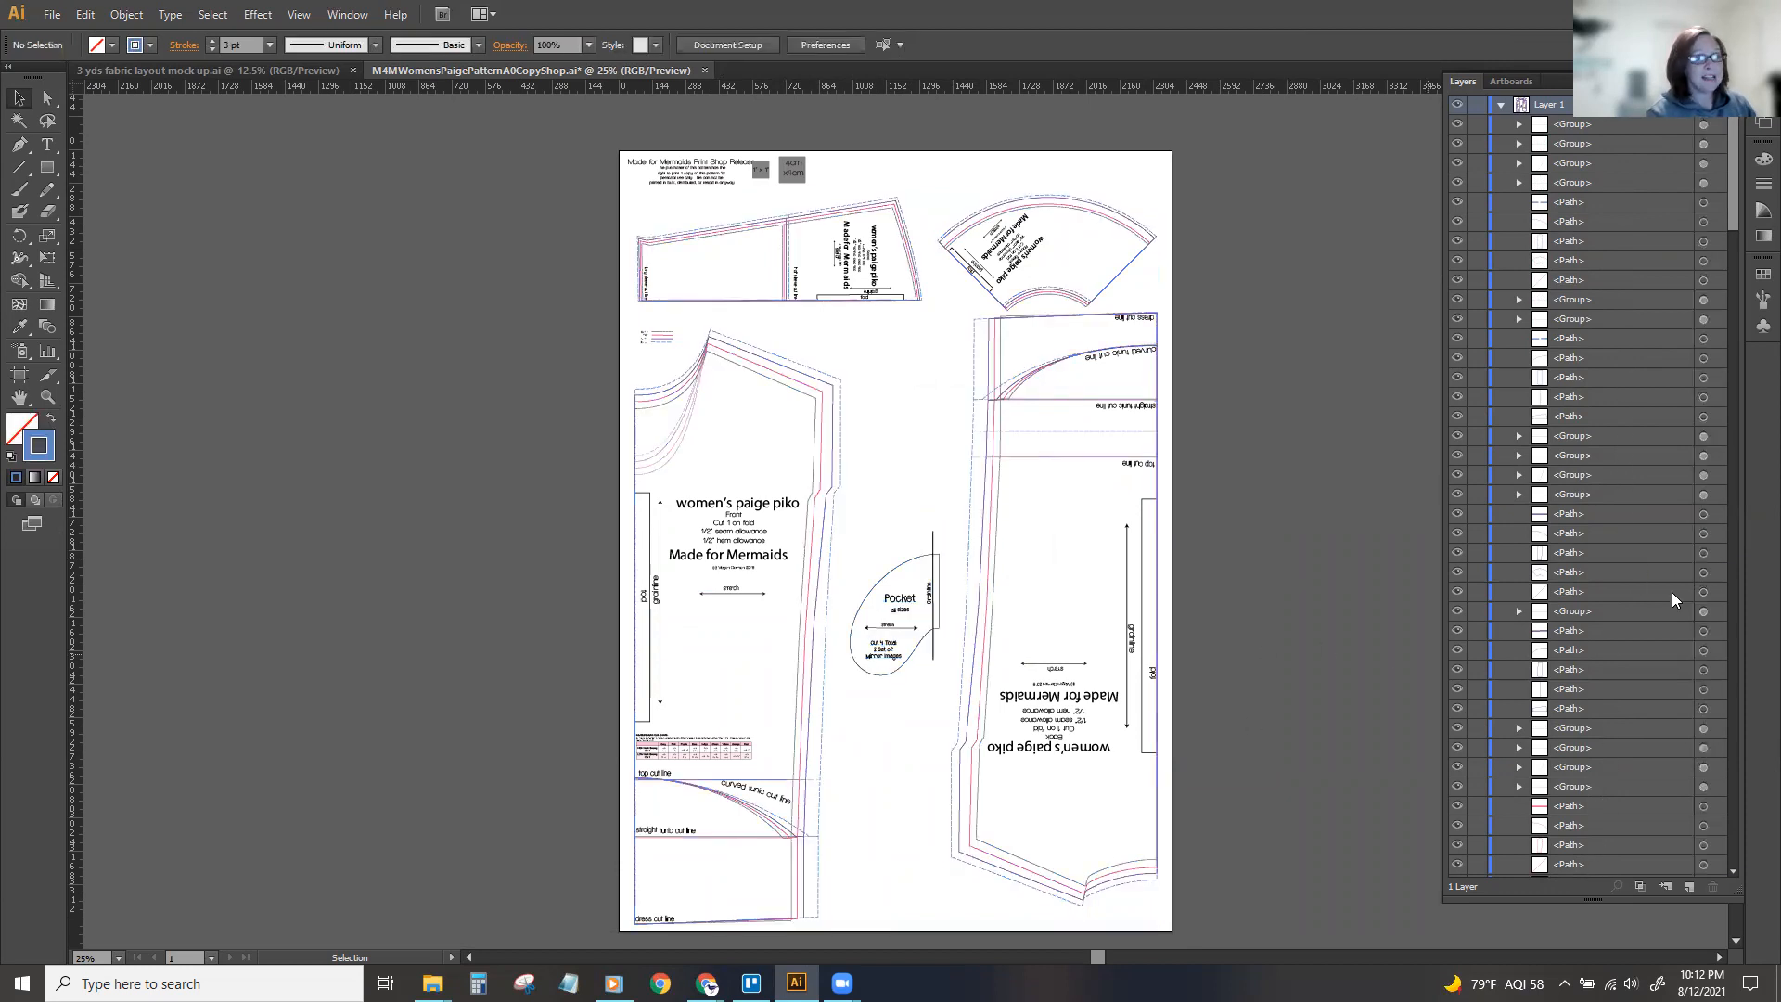
Check which cut lines and neckline curves the remaining nested groups in Layer 1 contain.
left_click(1704, 615)
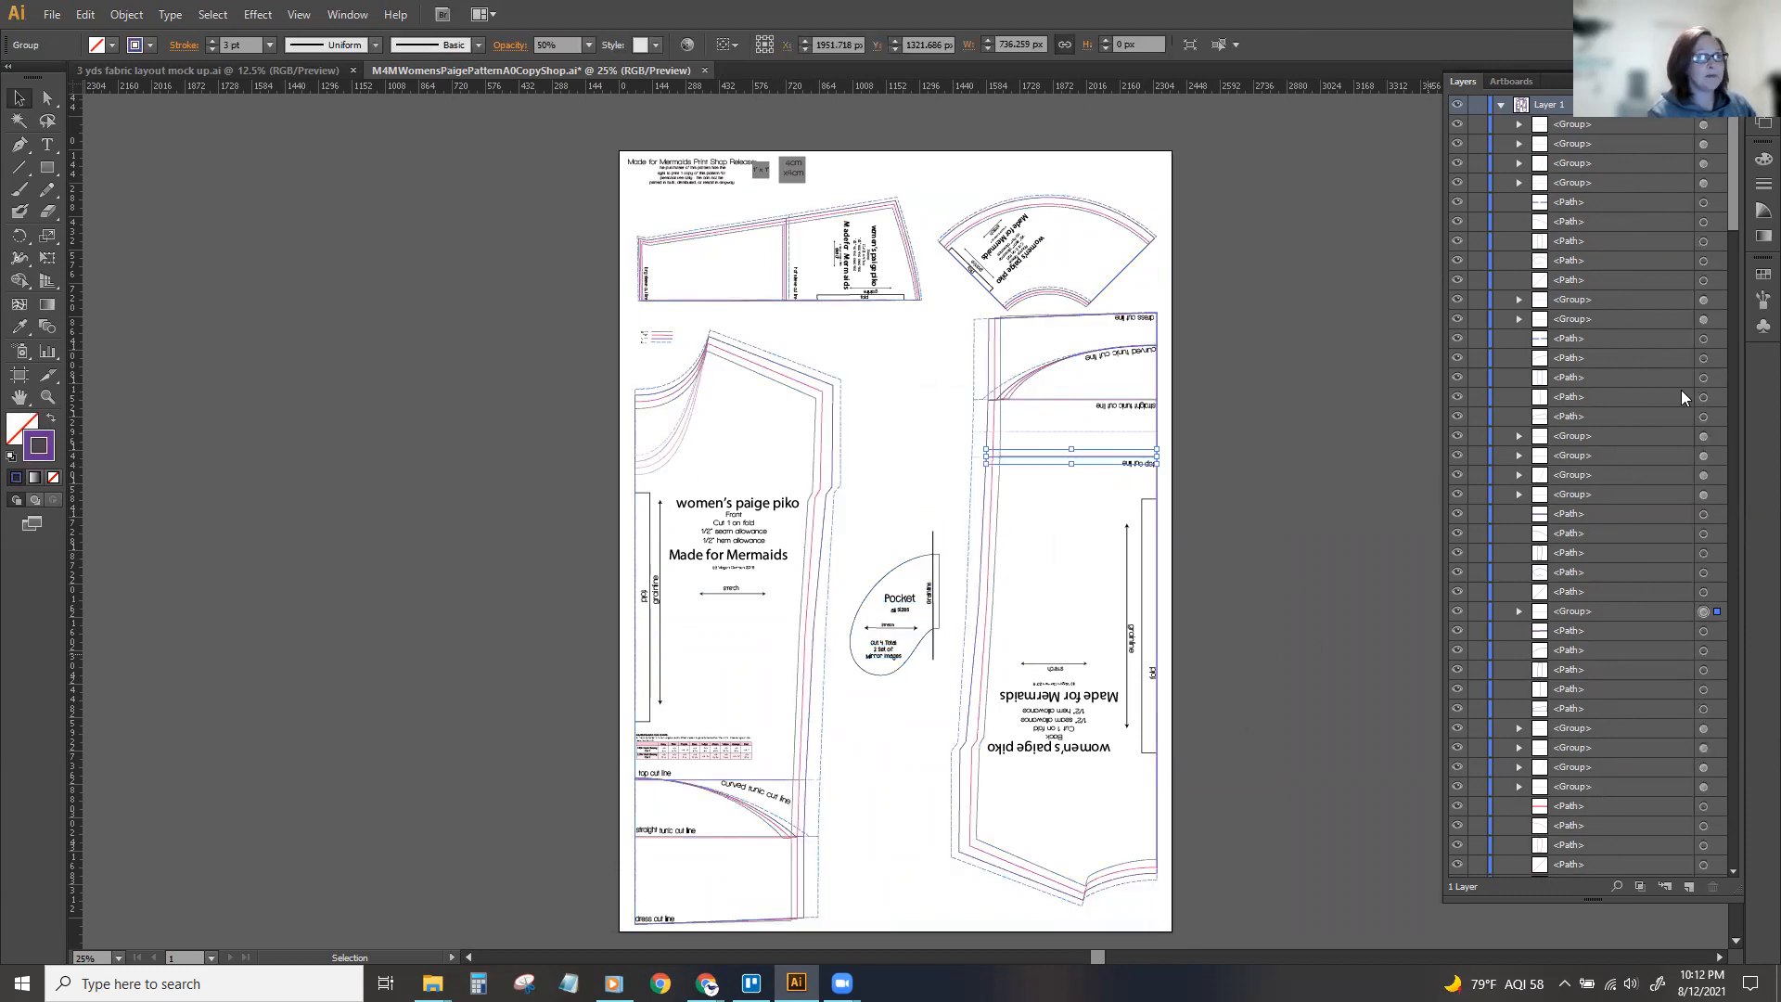
left_click(1705, 183)
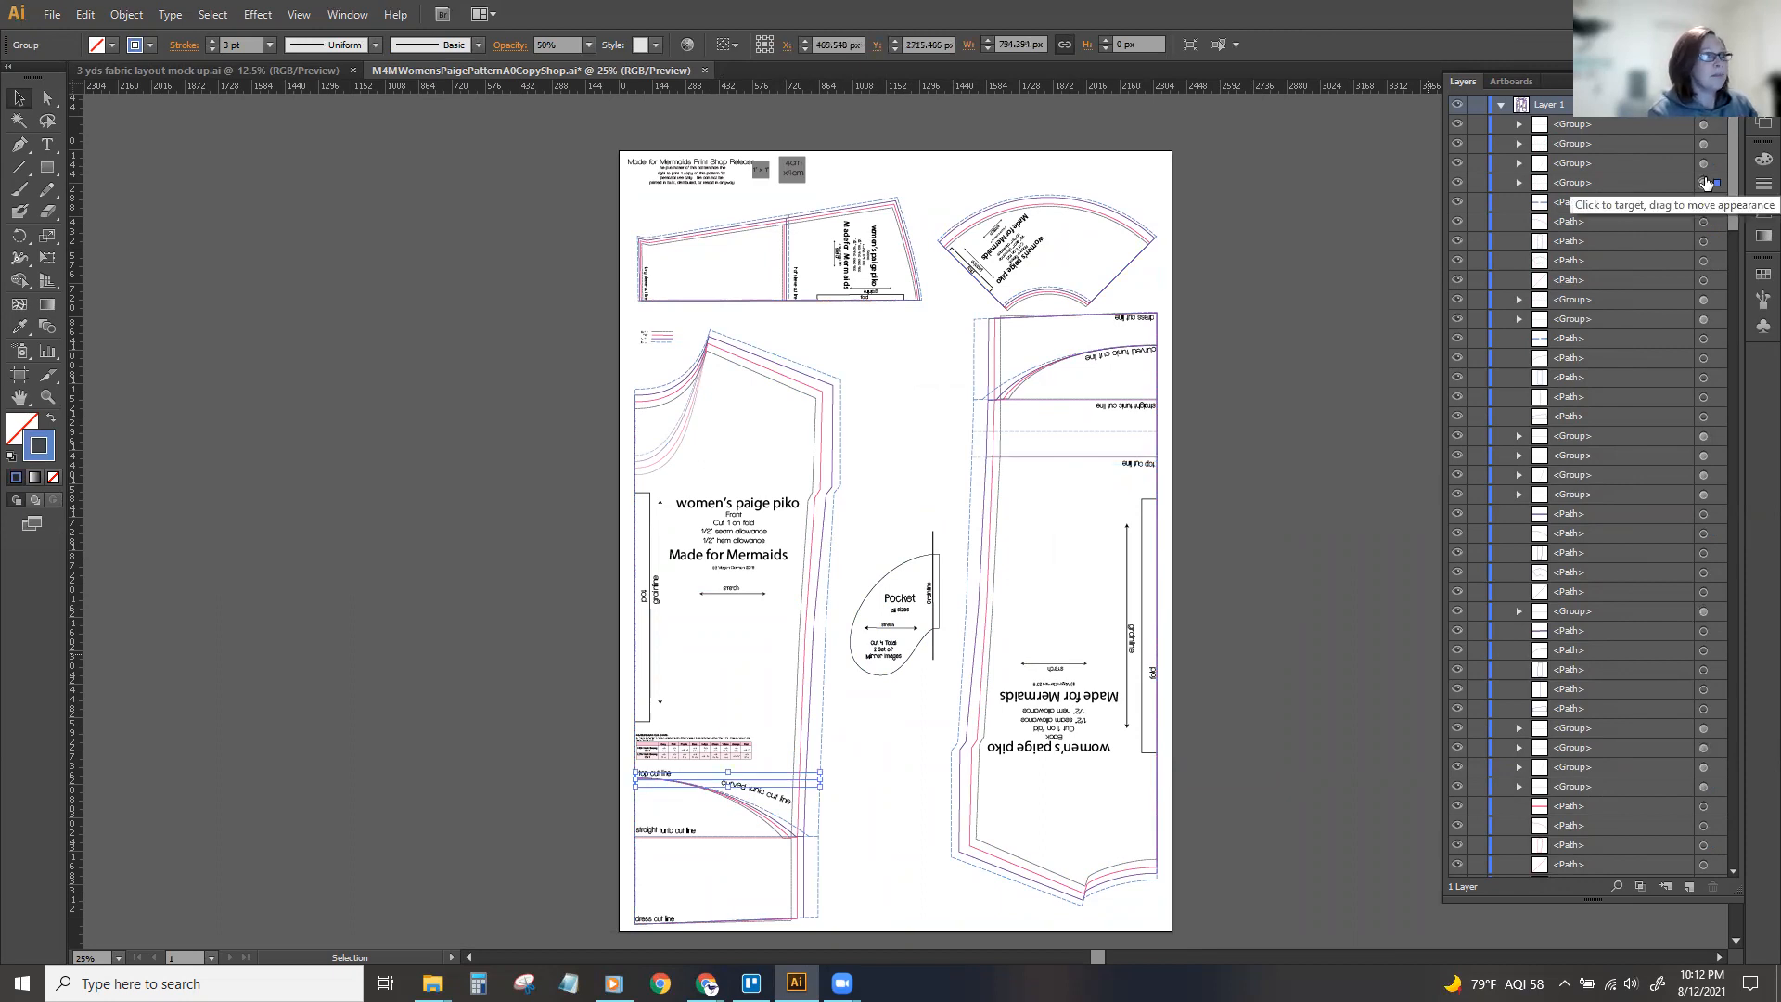
left_click(1703, 163)
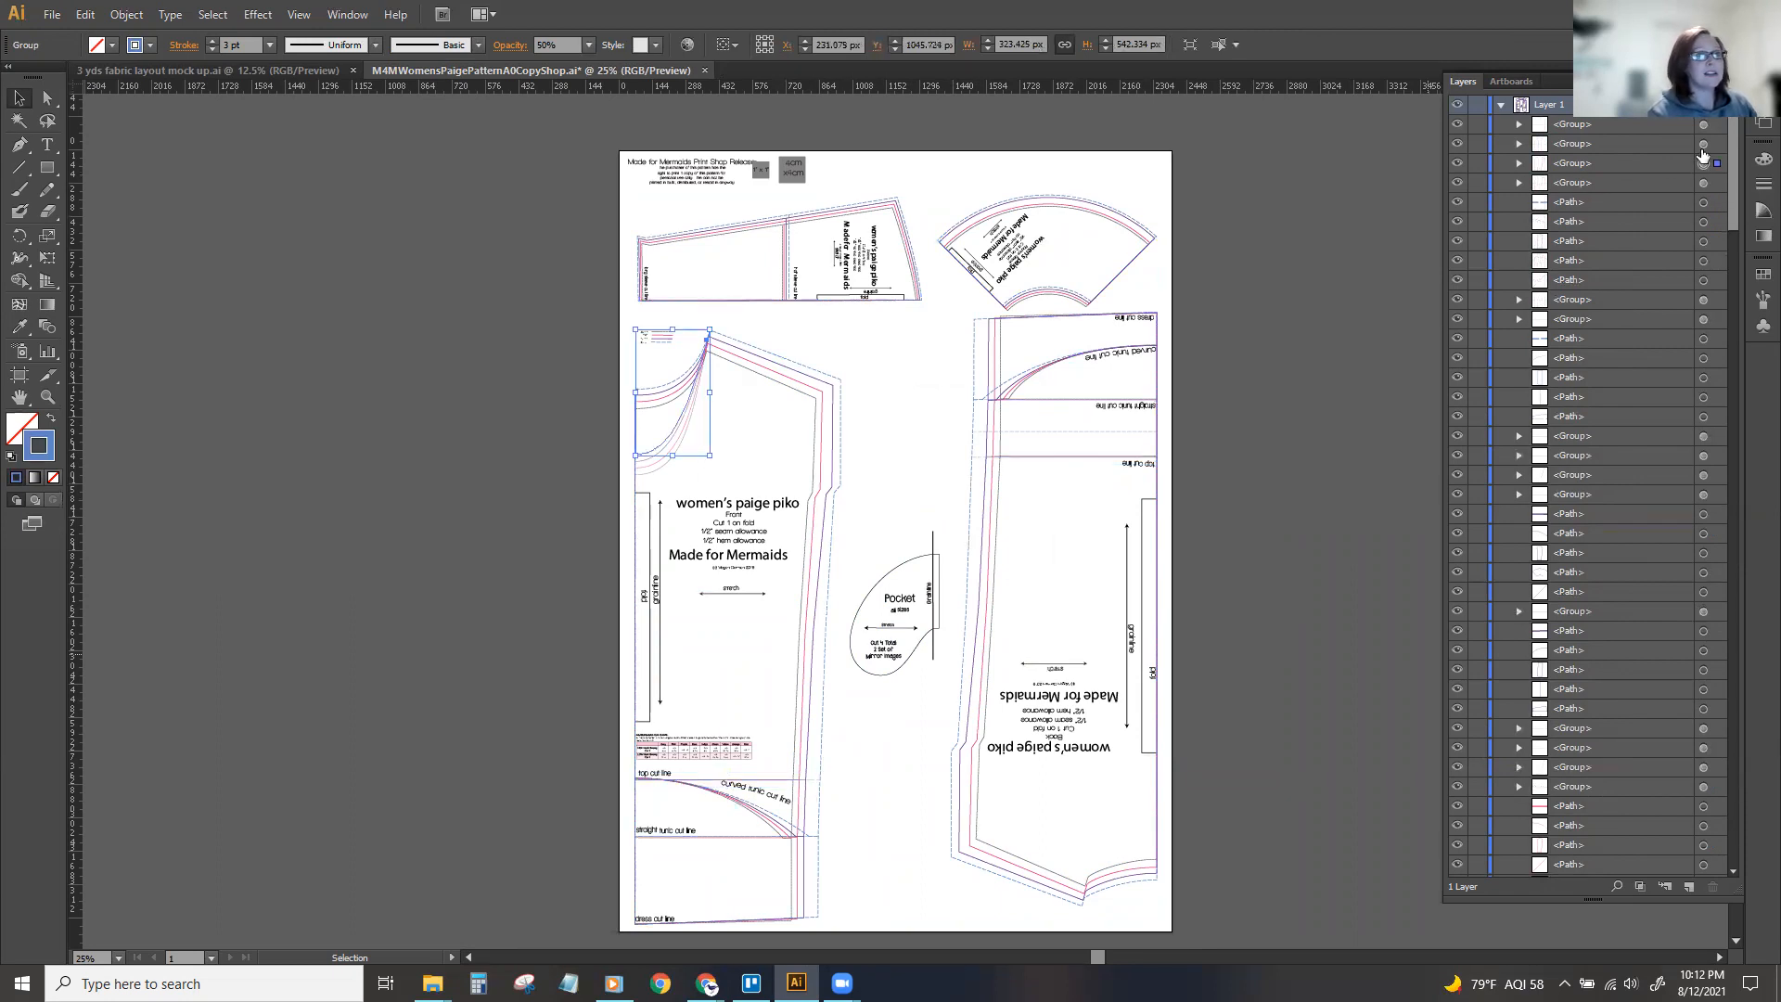
left_click(1704, 125)
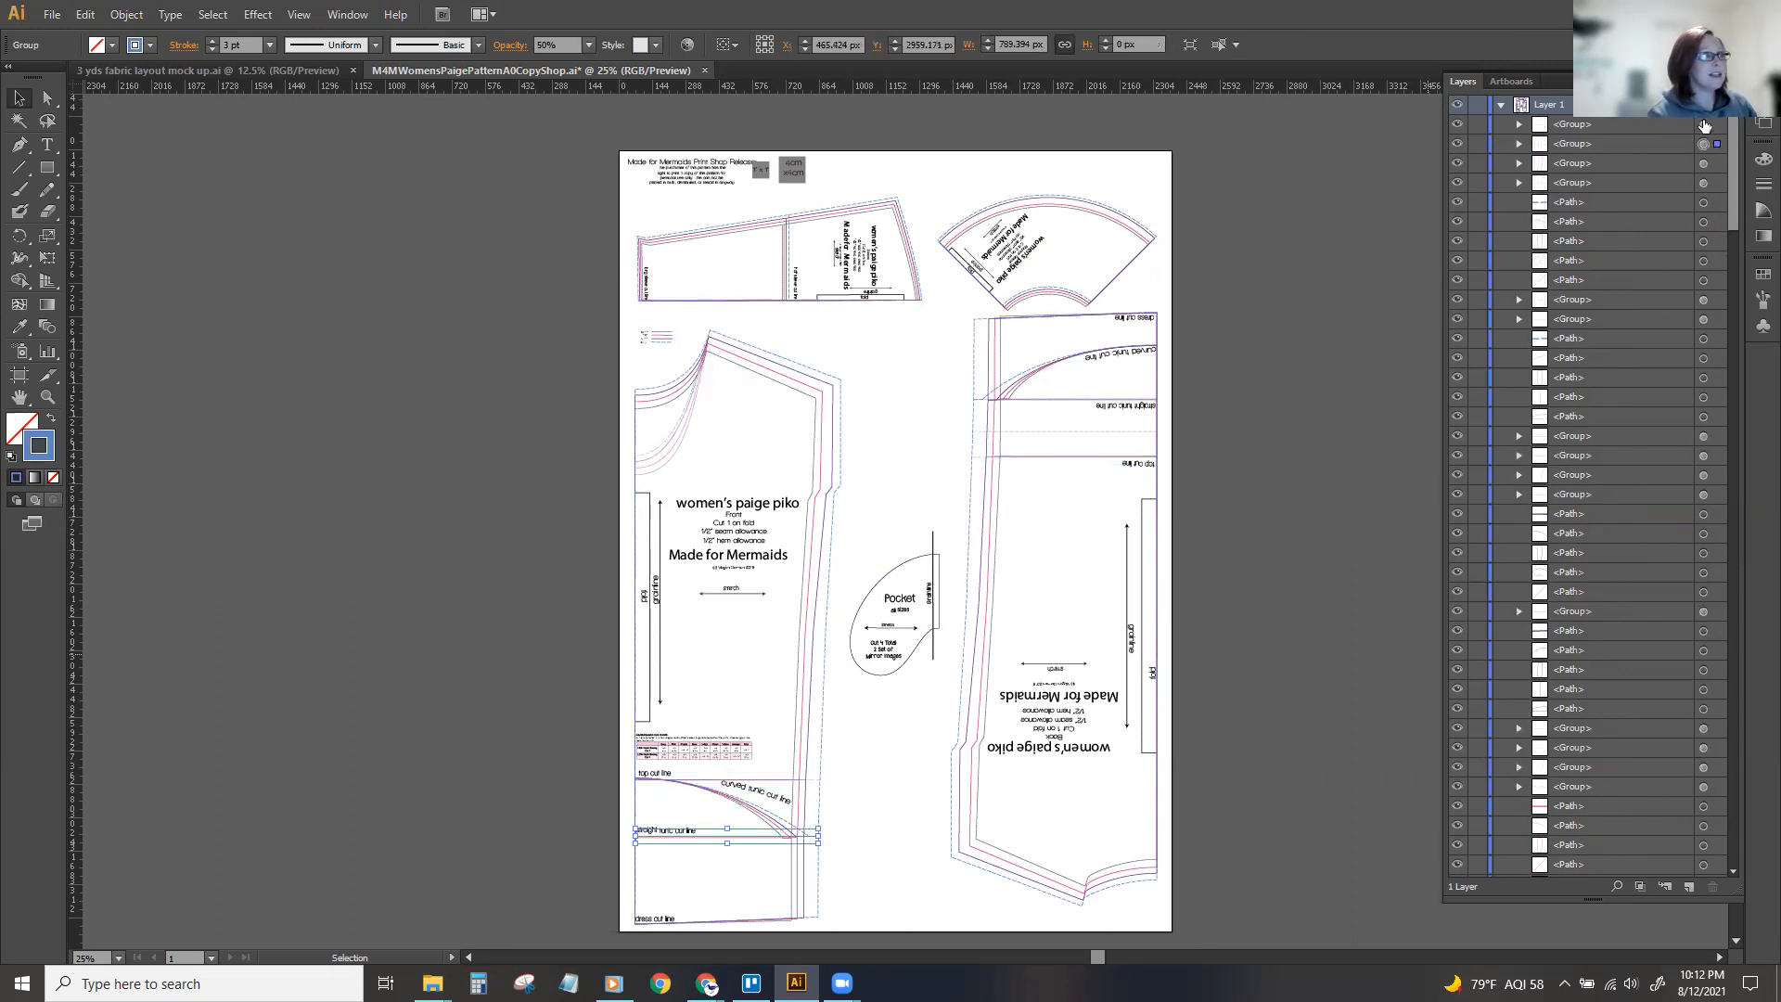
left_click(900, 332)
Try moving the front piece's blue dashed outline on its own and undo the changes.
left_click(841, 404)
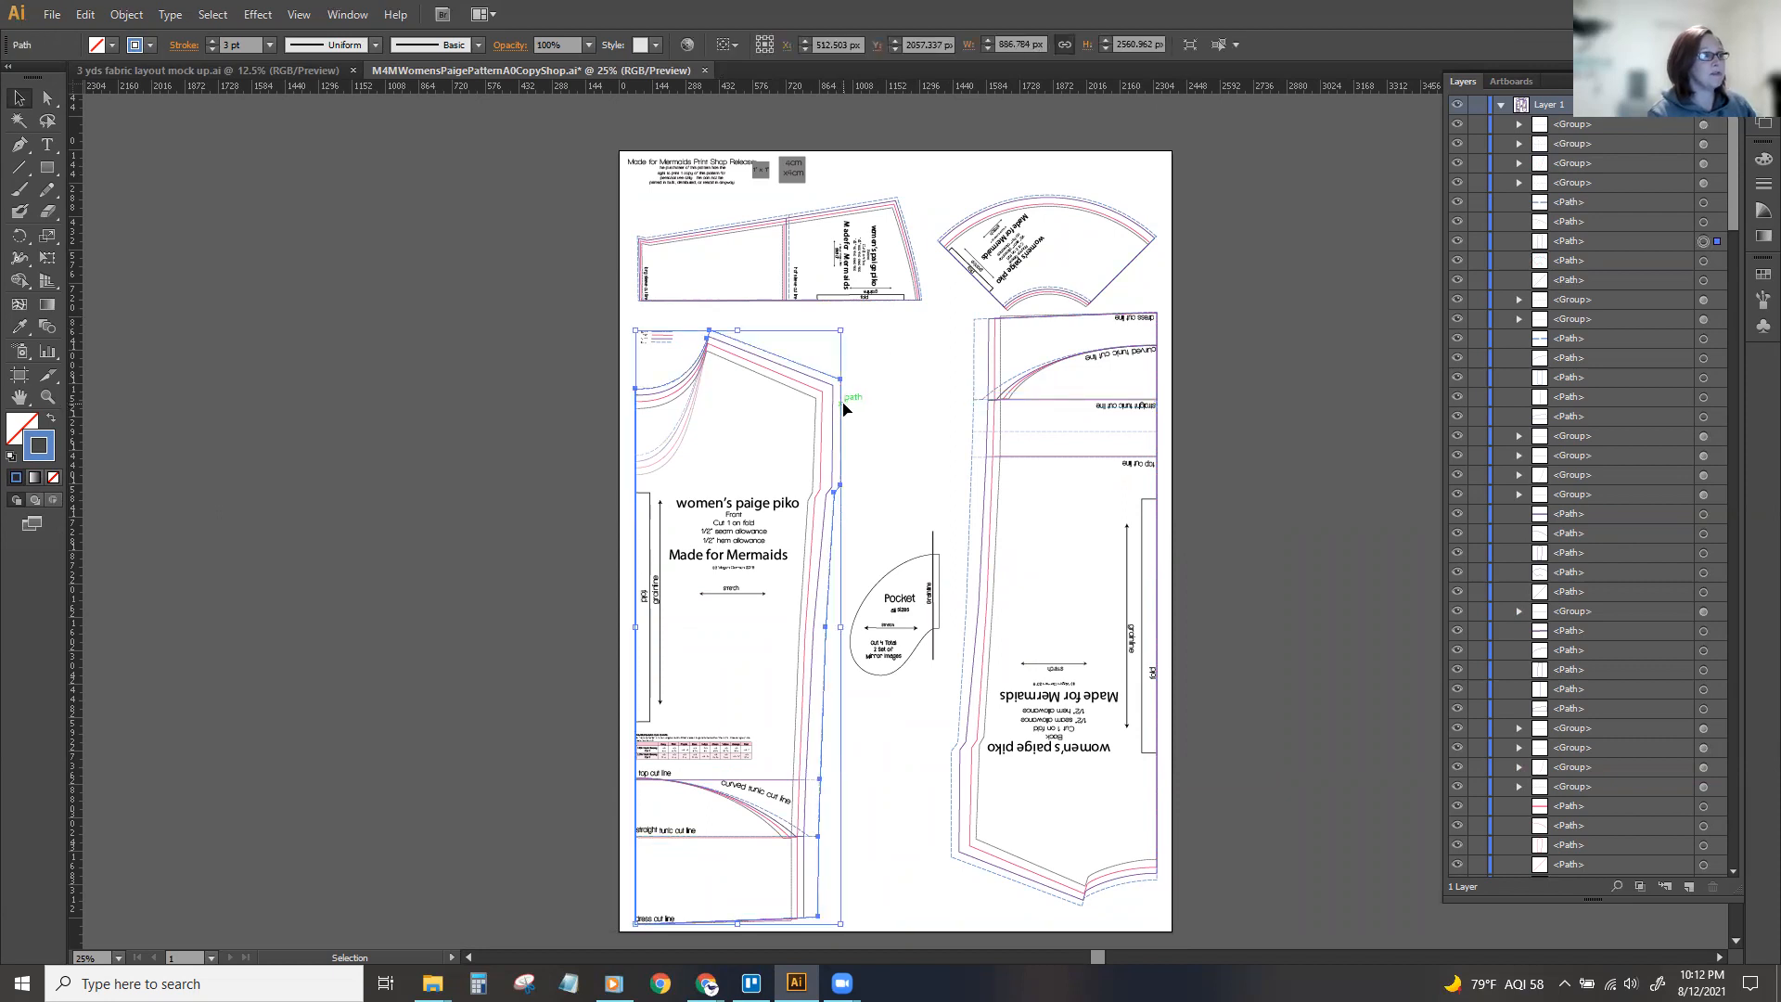
left_click_drag(844, 408, 625, 400)
left_click_drag(589, 345, 882, 345)
key("ctrl+z")
key("ctrl+z")
left_click(1249, 463)
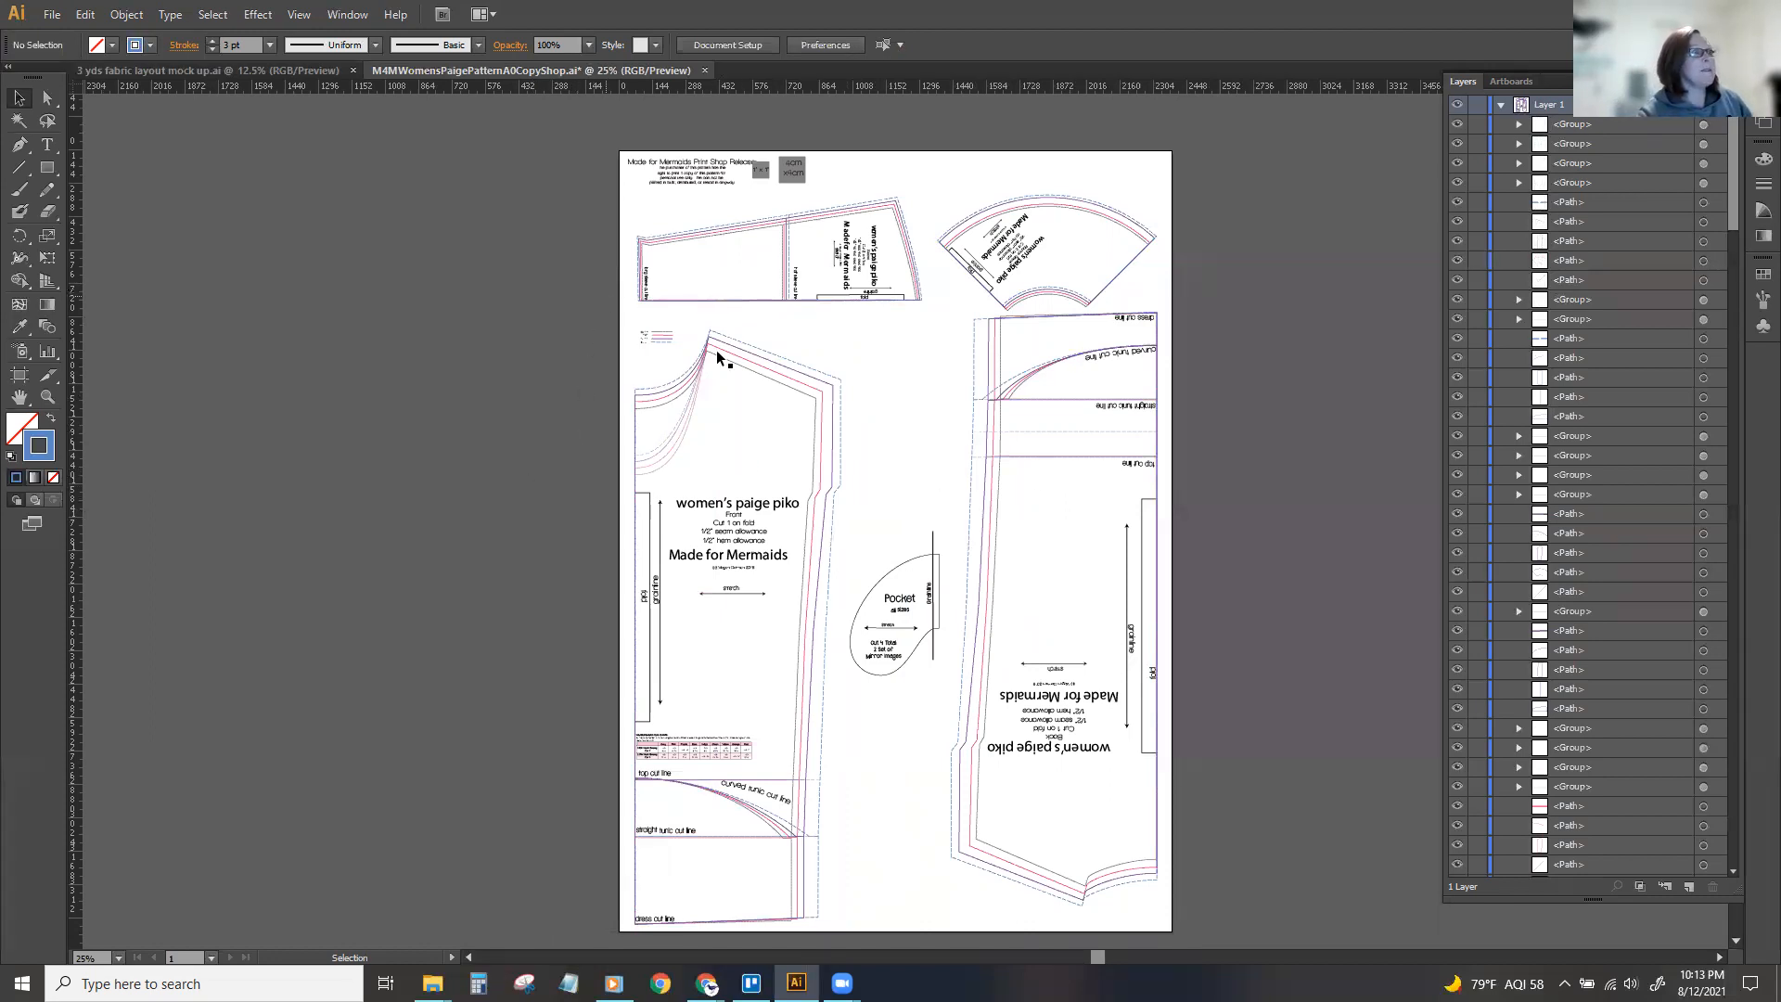
Look through the list of groups, paths and text objects in Layer 1.
key("ctrl+equal")
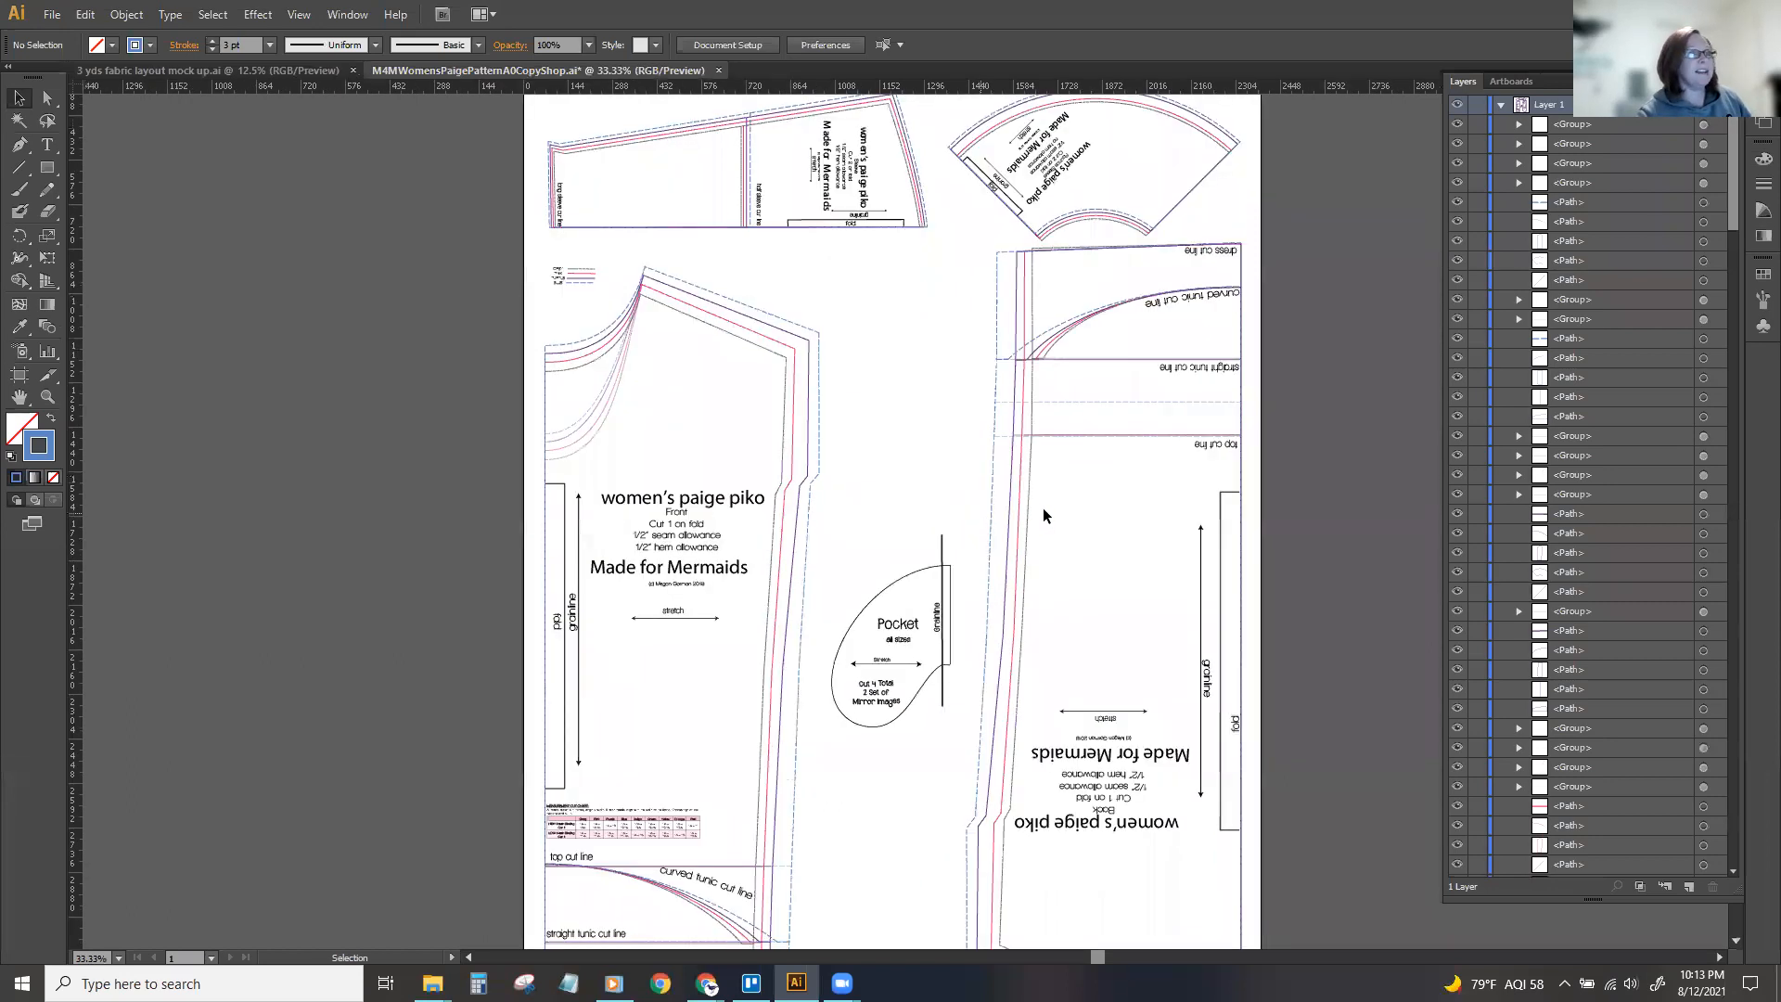
left_click_drag(1730, 128, 1674, 528)
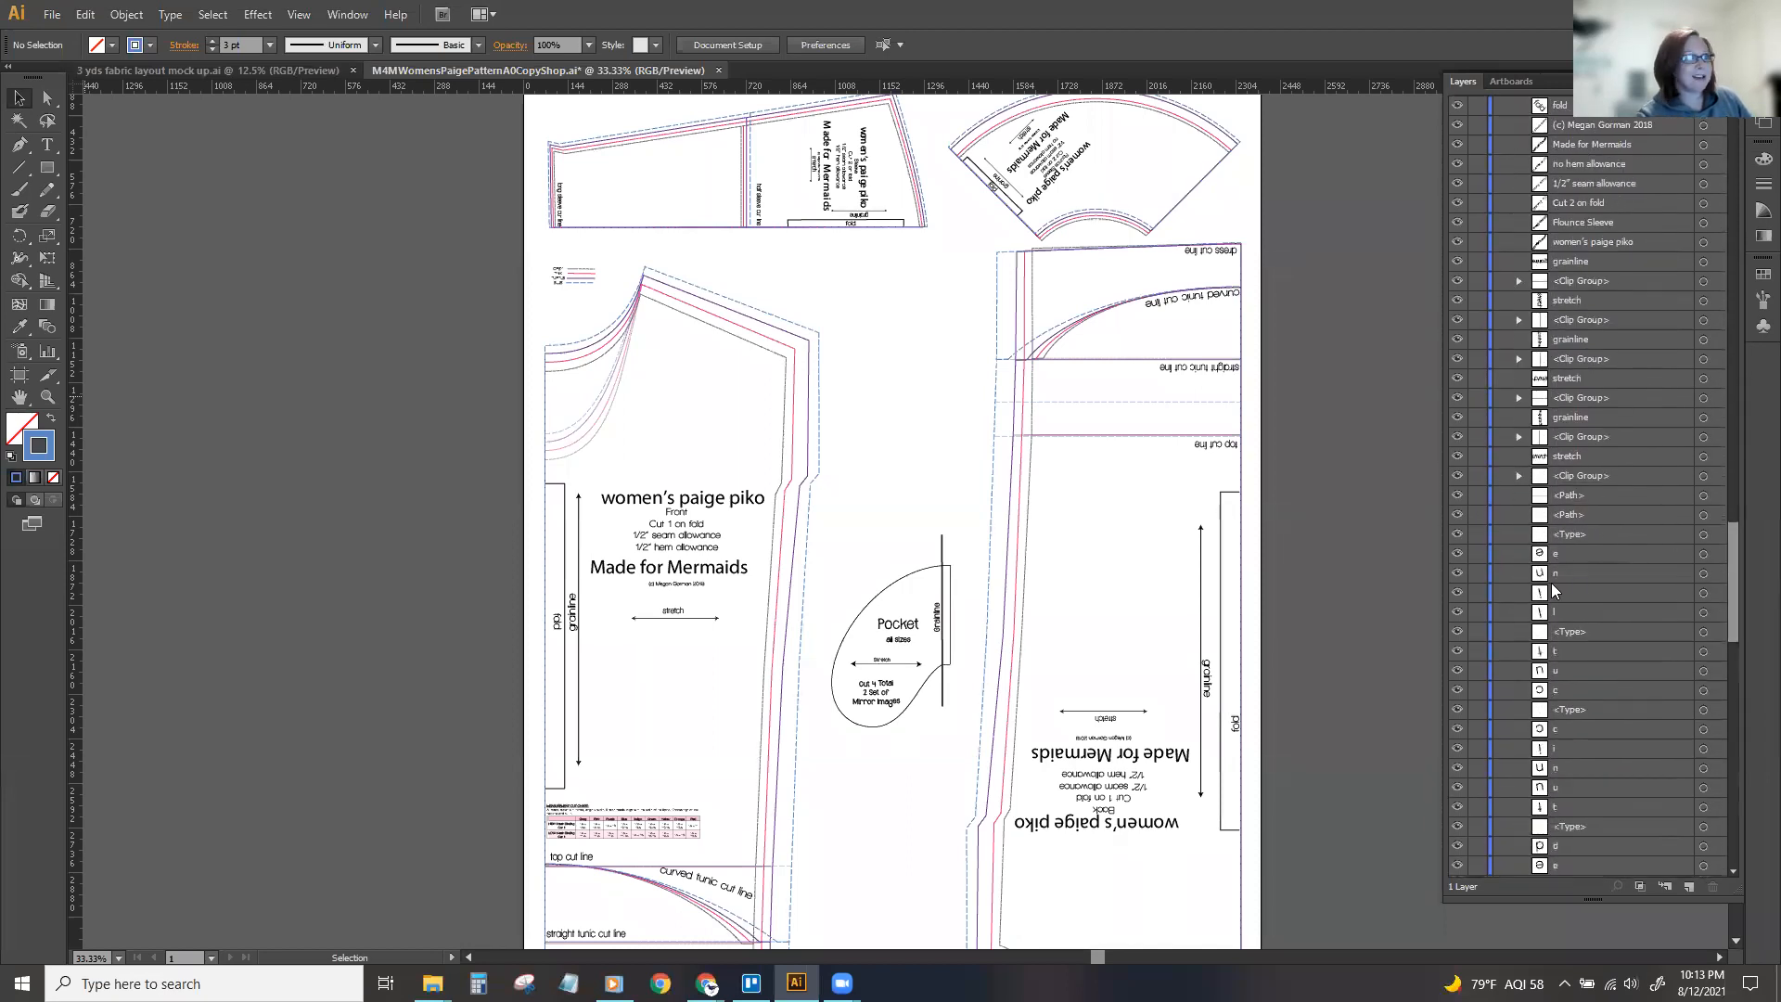
scroll(1567, 551, "down", 8)
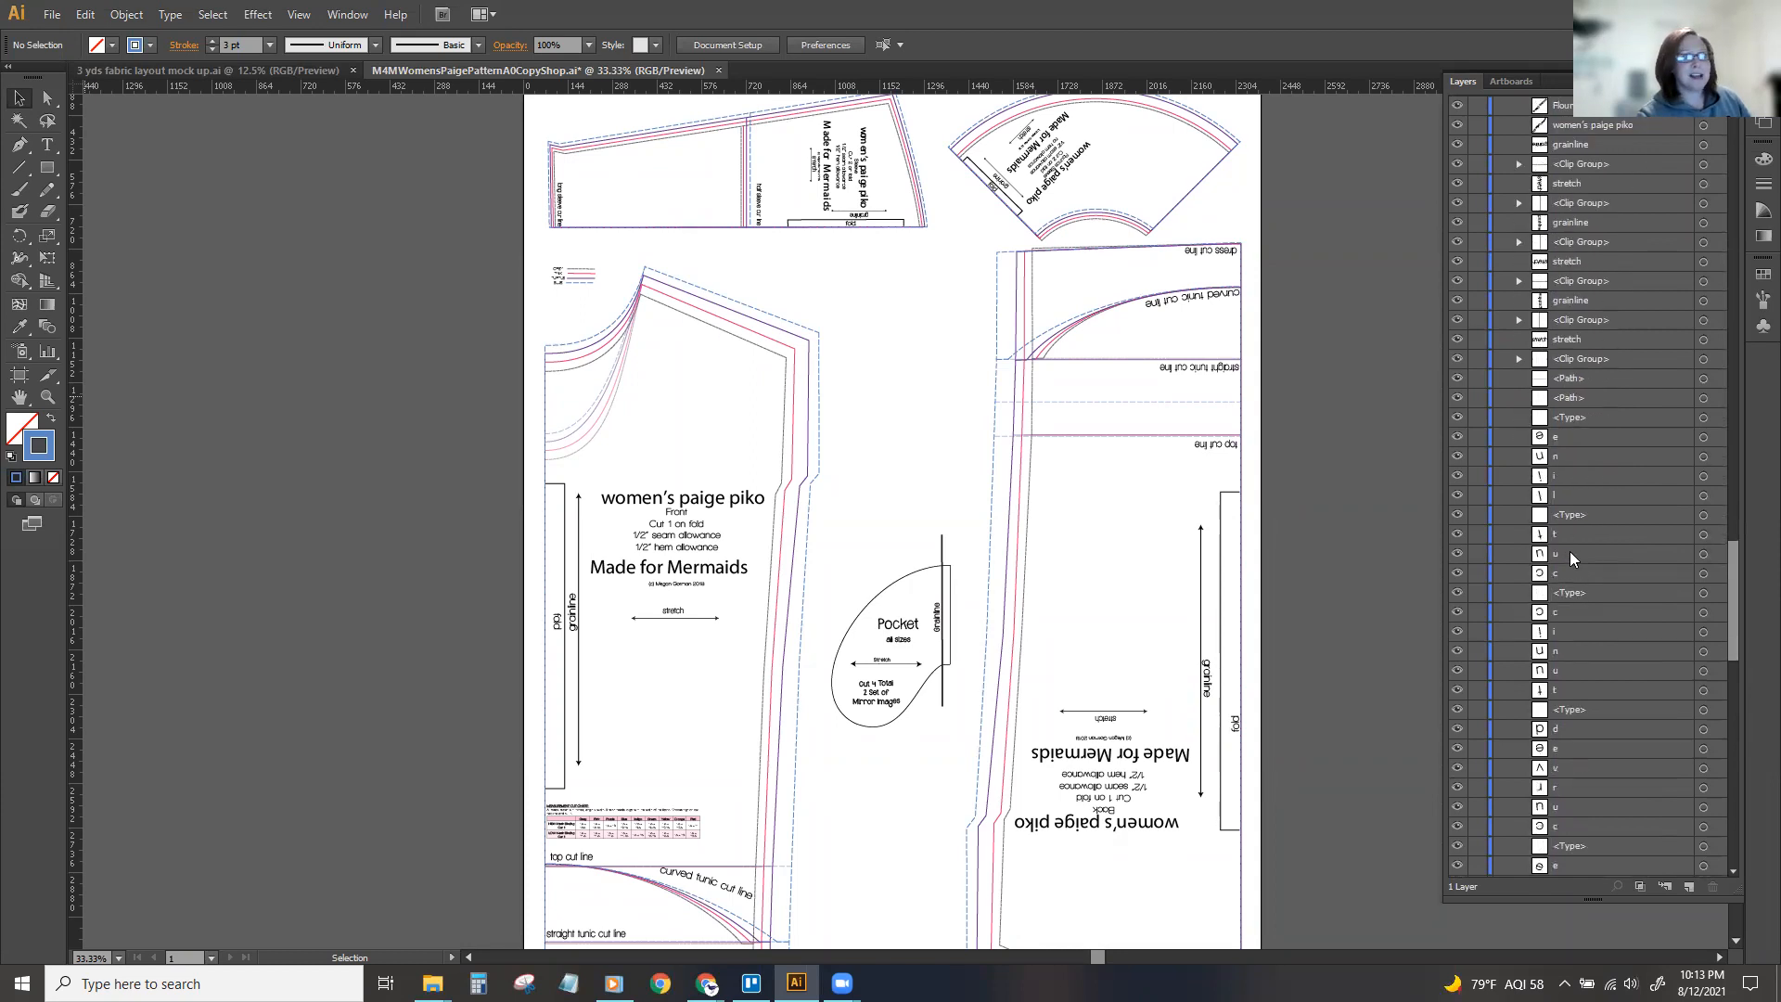
left_click_drag(1735, 629, 1734, 121)
scroll(1287, 281, "up", 8)
scroll(1280, 323, "down", 4)
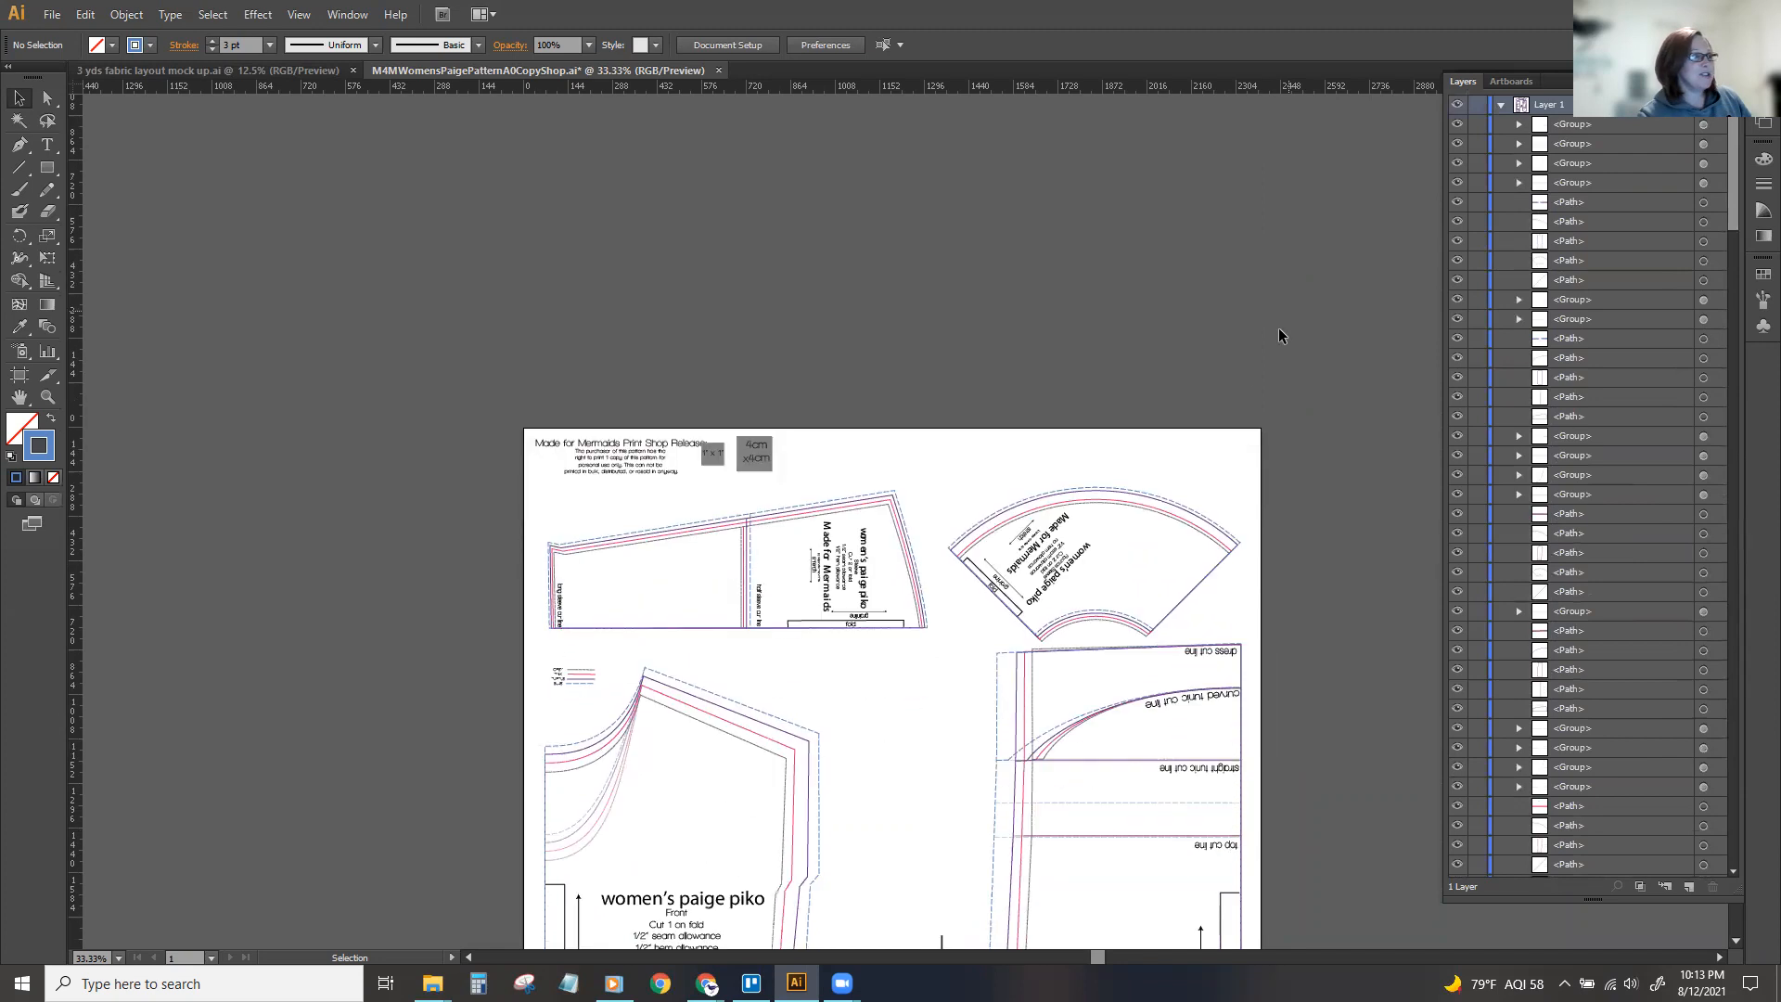
Try selecting all lines and labels of the long sleeve piece.
left_click_drag(808, 397, 939, 505)
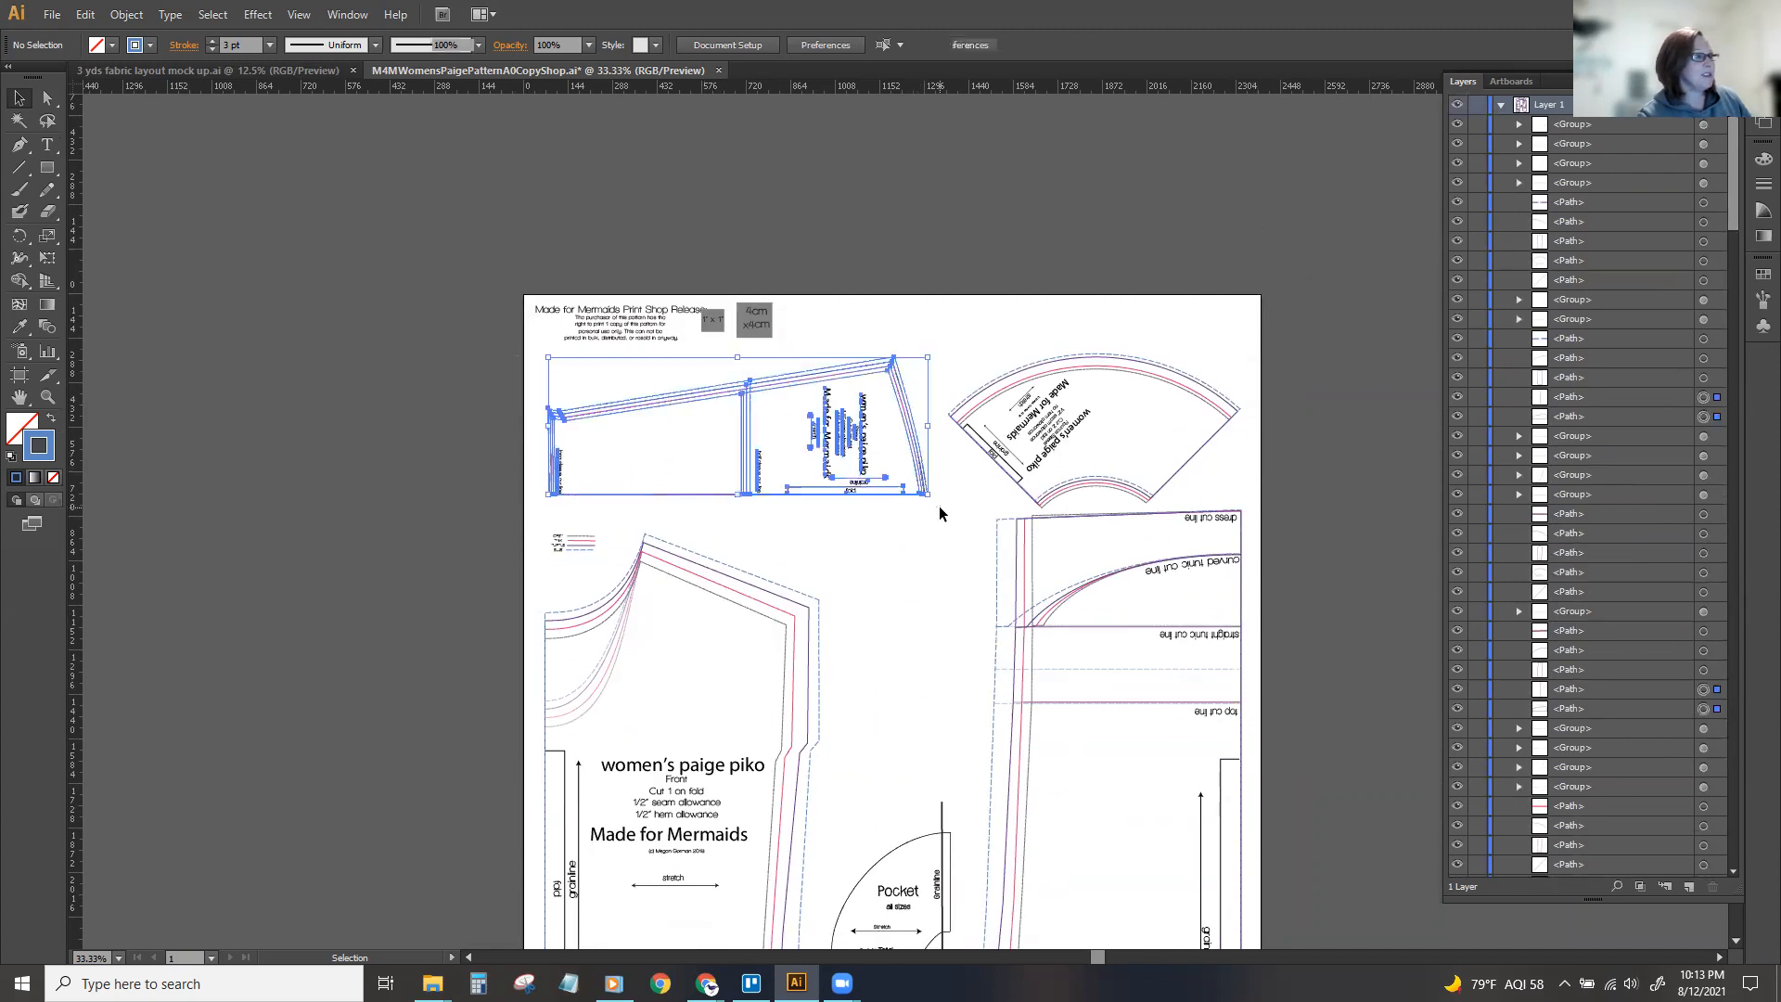
left_click(986, 338)
key("ctrl+equal")
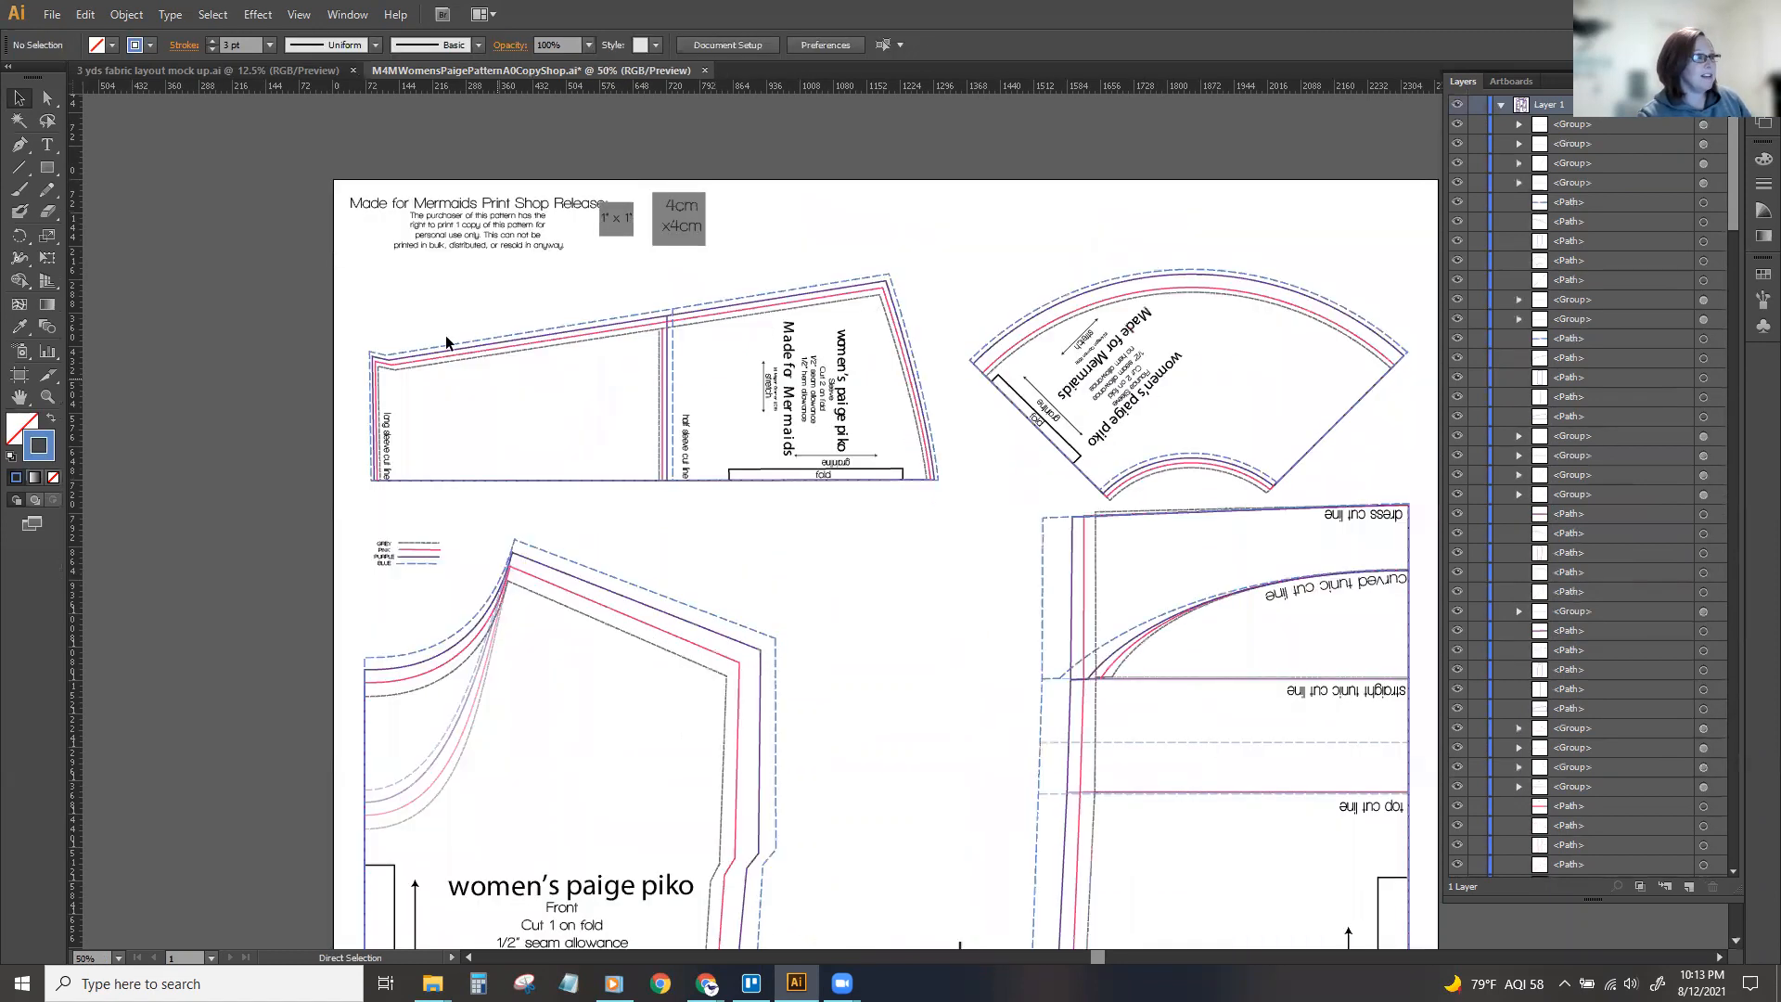
left_click_drag(342, 268, 956, 509)
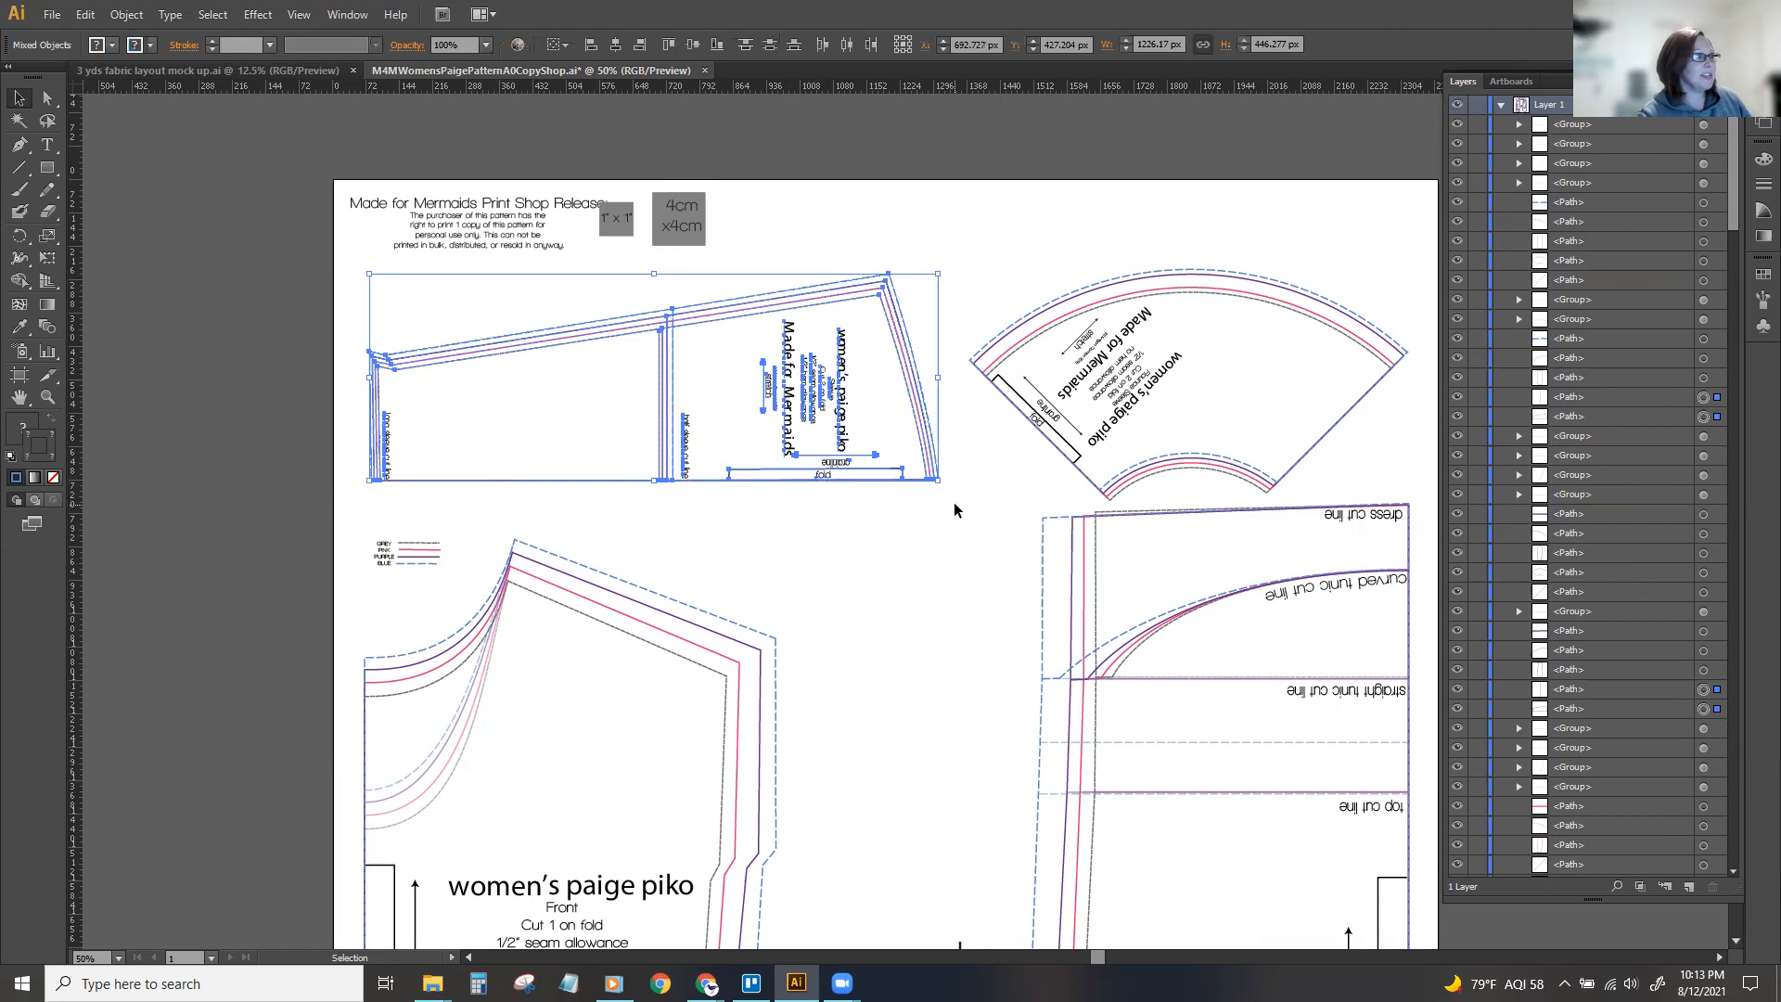
key("a")
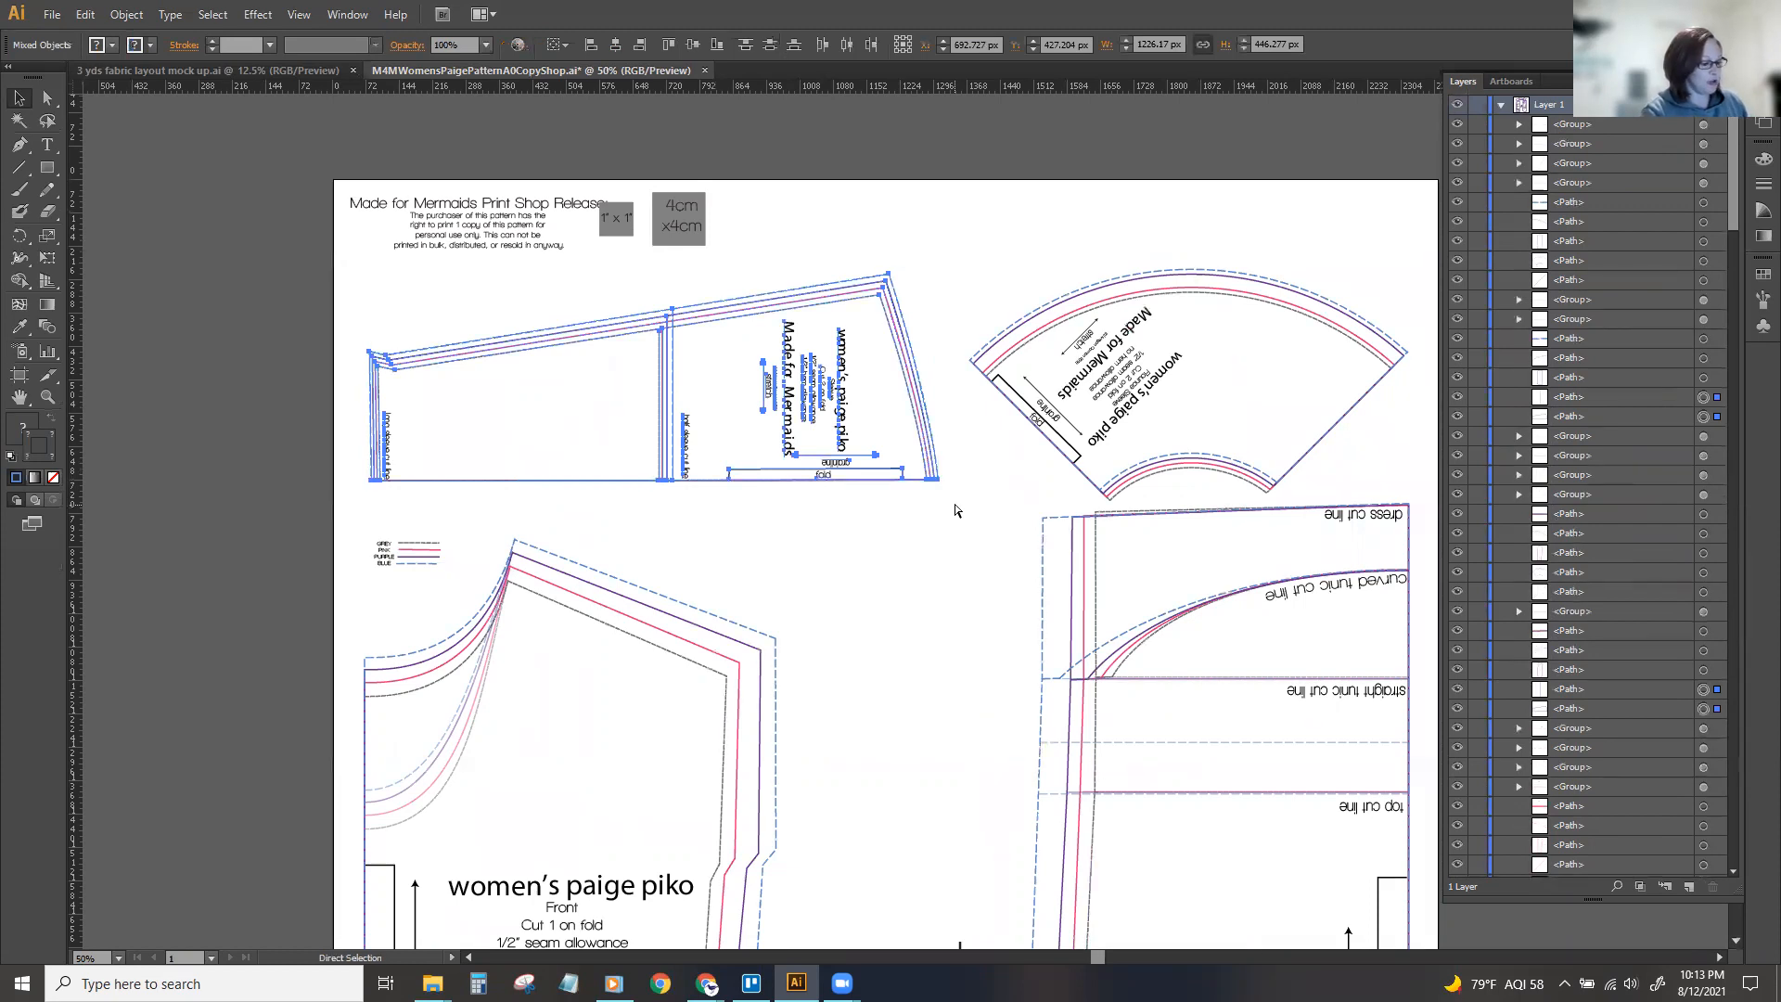
key("v")
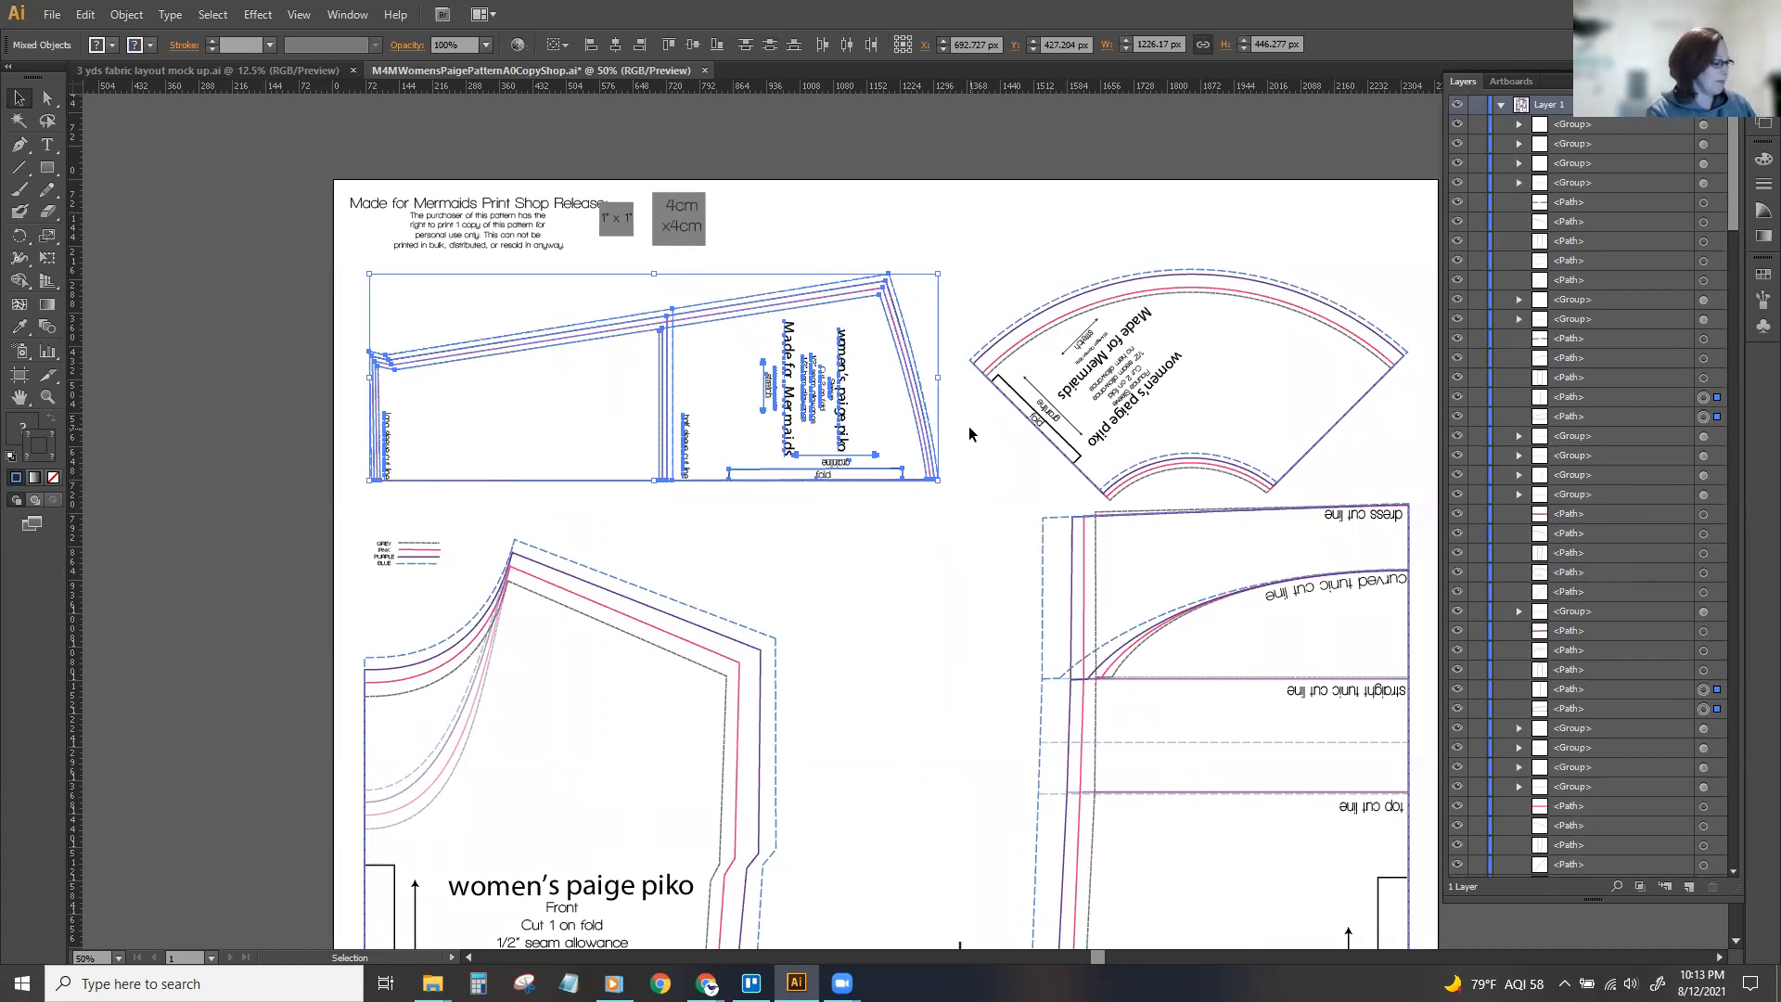
Undo the last ungrouping and try selecting the long sleeve piece with its labels.
key("ctrl+z")
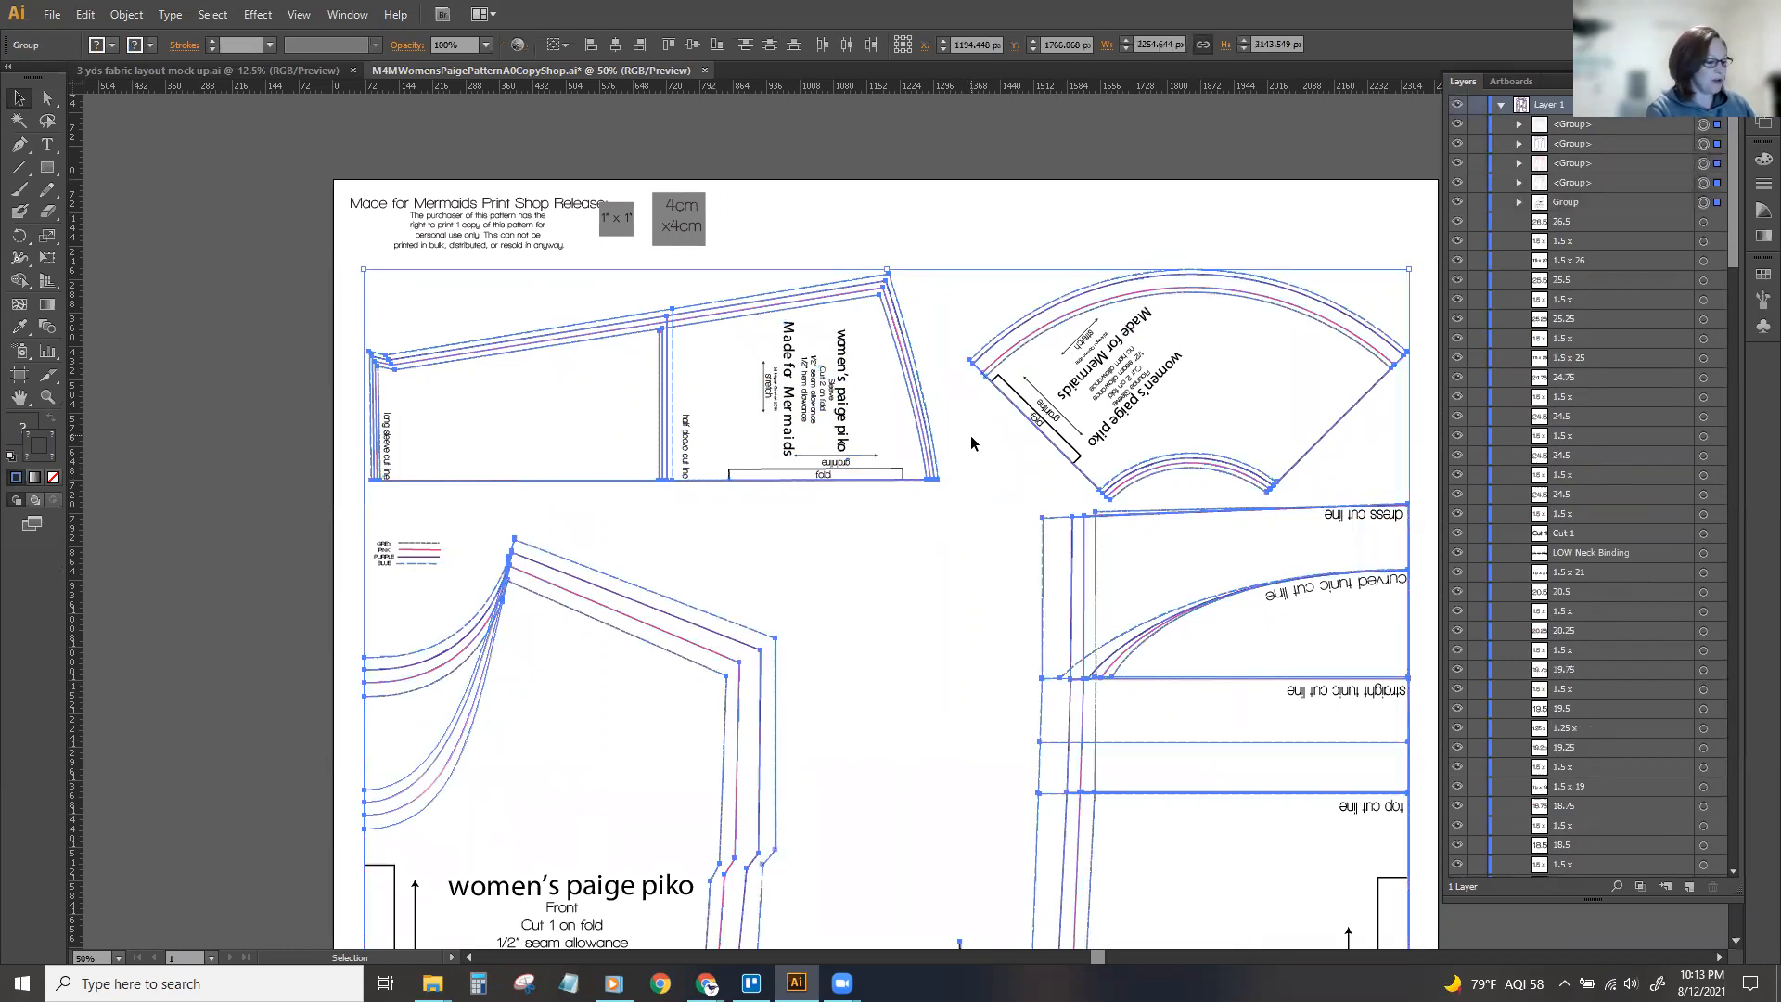
left_click(886, 638)
left_click_drag(434, 298, 950, 509)
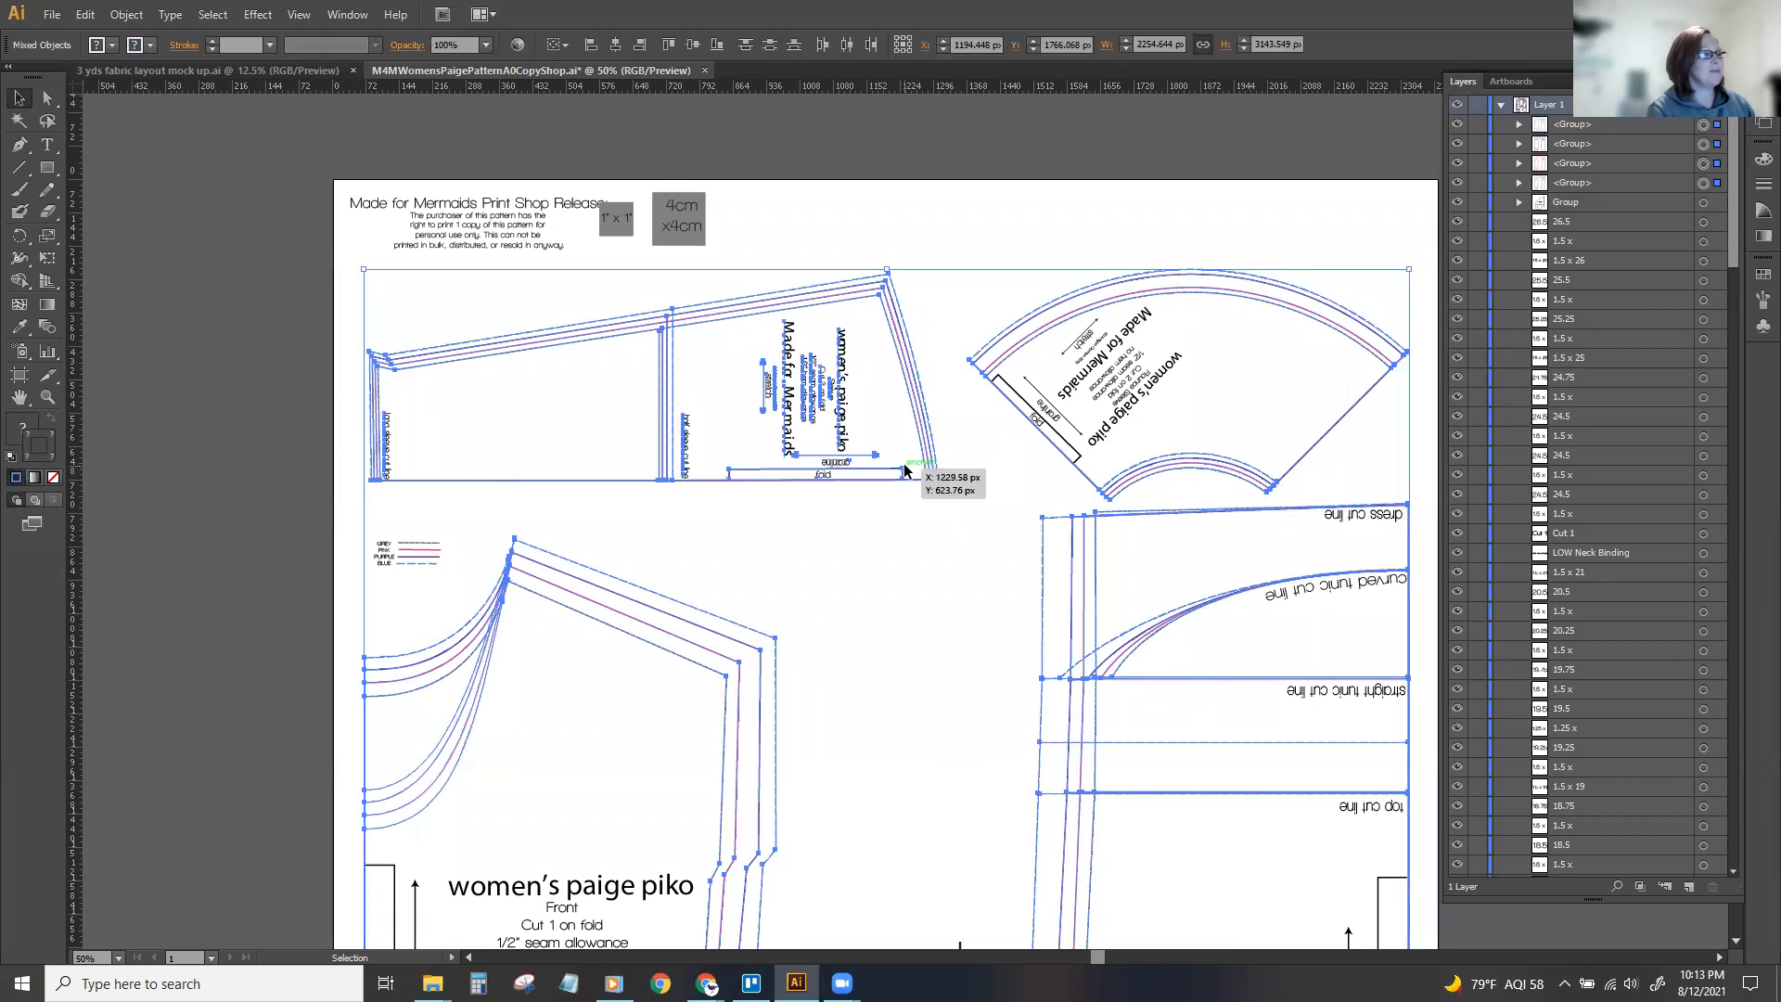
left_click(896, 350)
left_click_drag(351, 271, 963, 509)
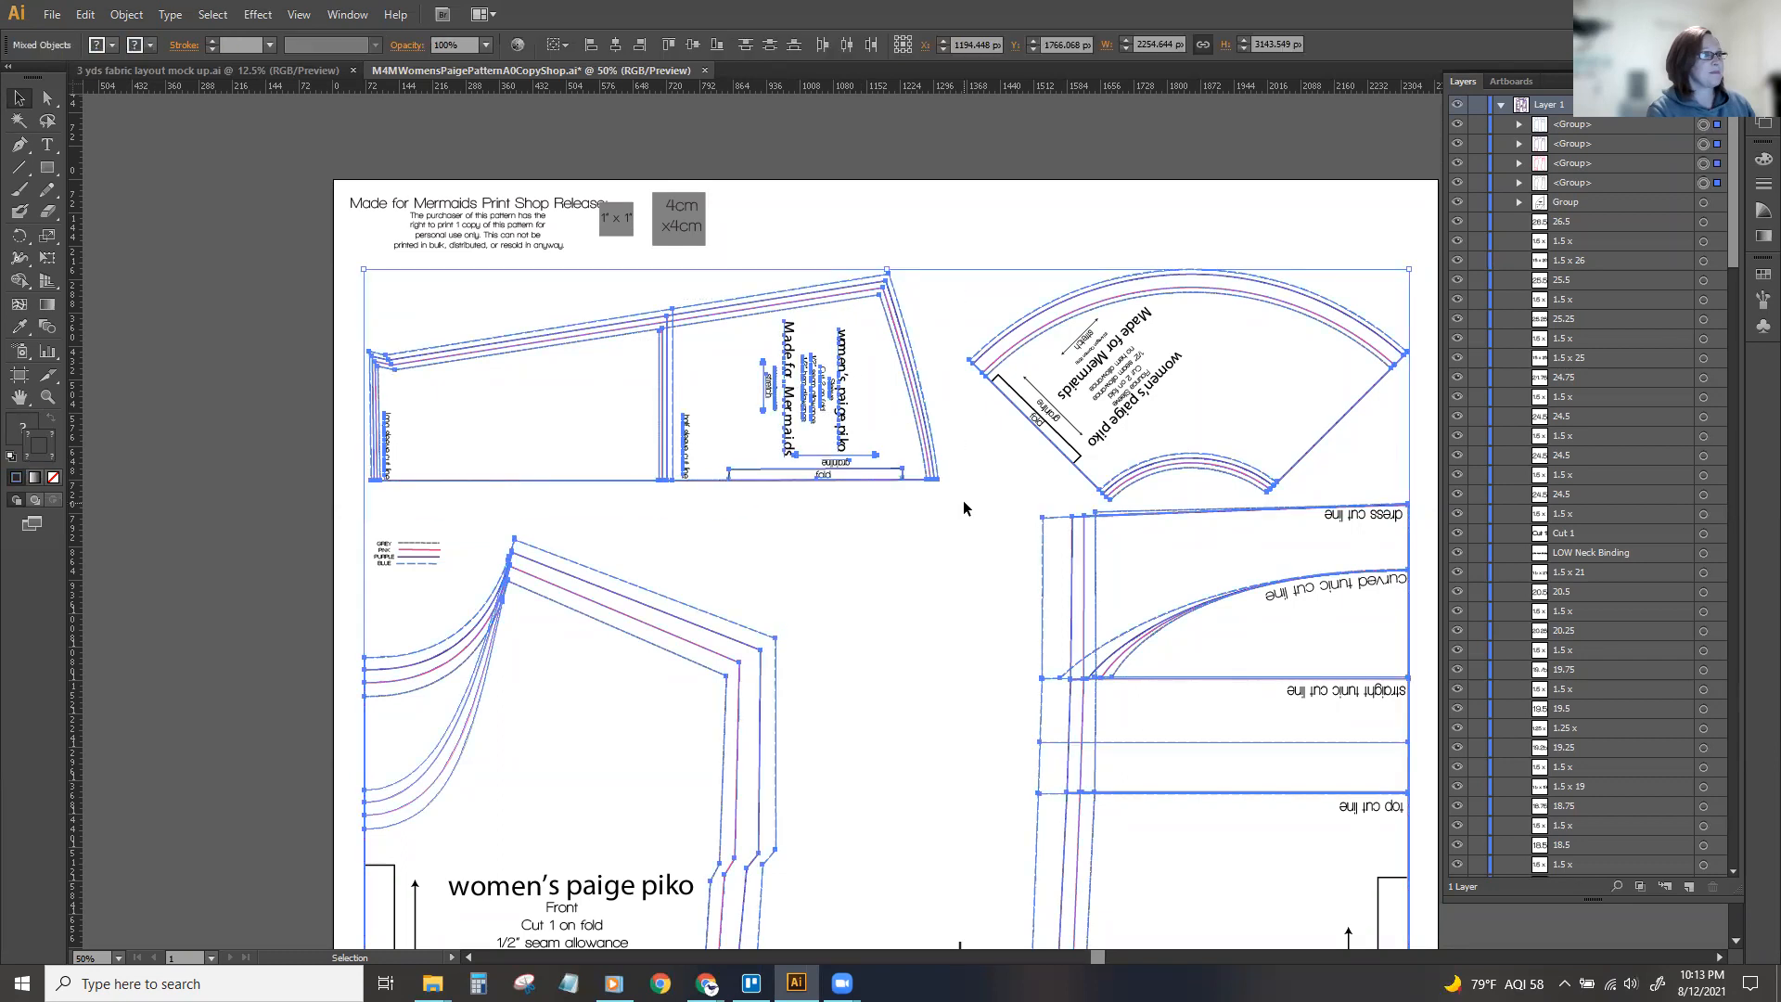
right_click(926, 430)
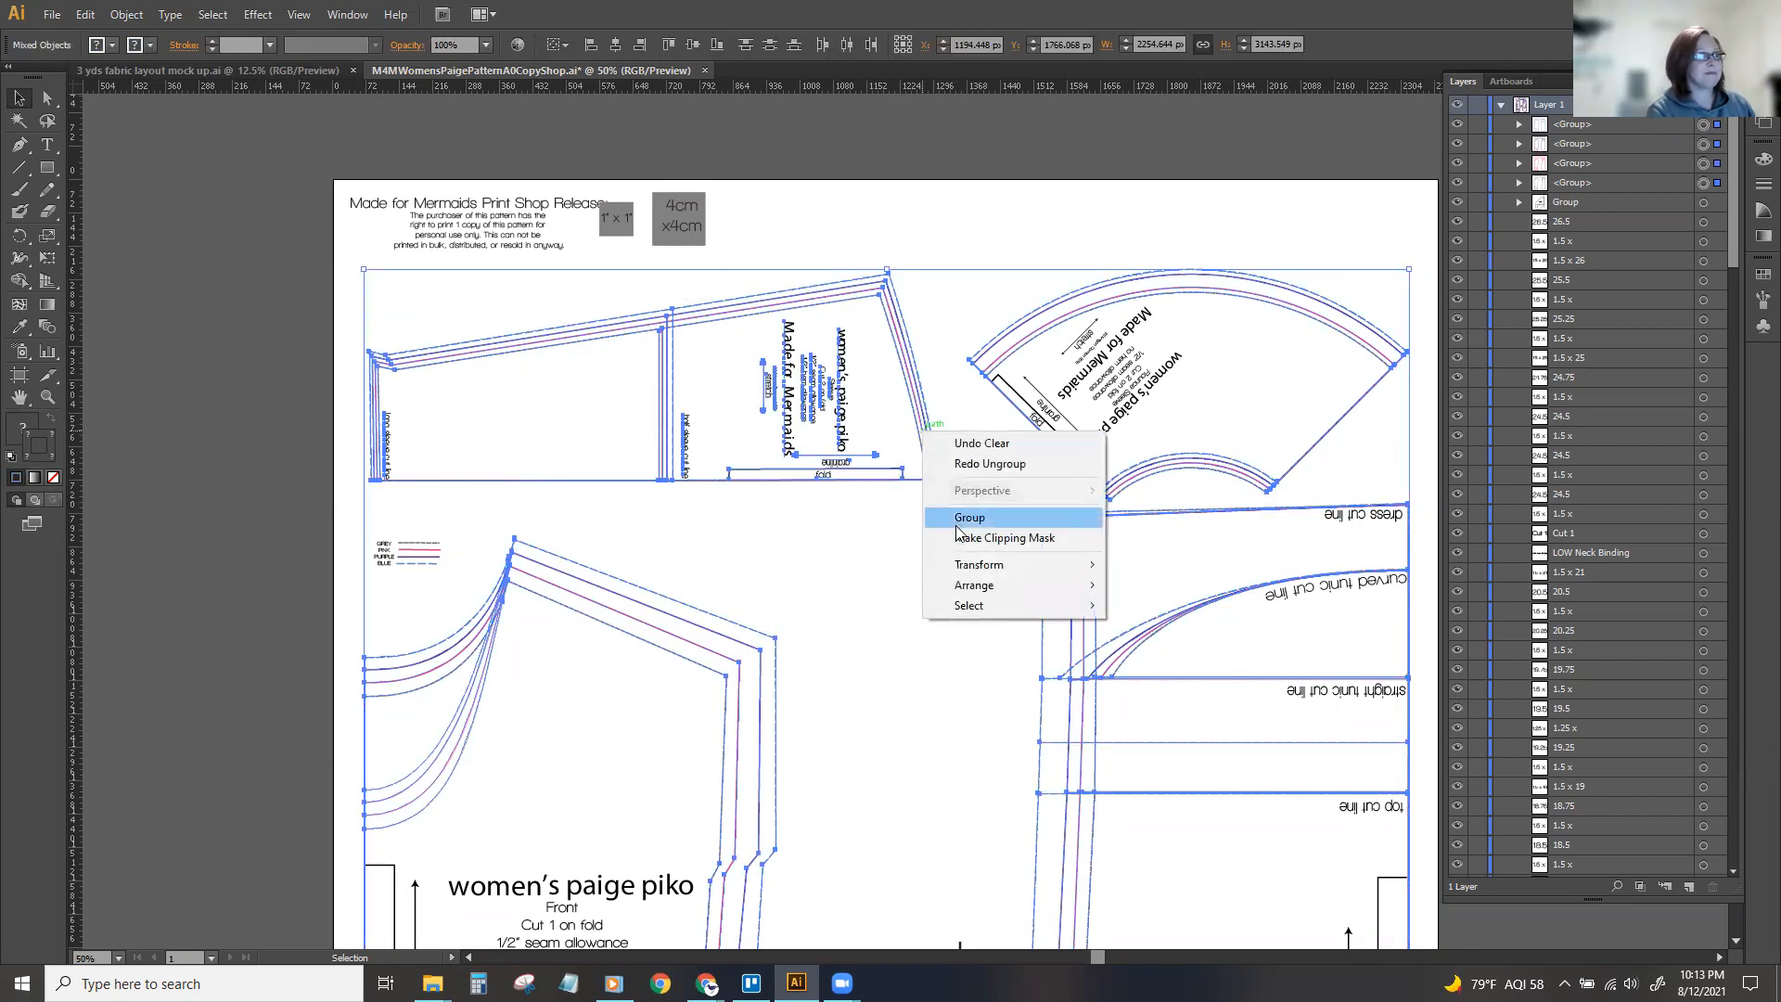
left_click(630, 285)
Ungroup the first four groups in Layer 1, which hold the four sizes' lines.
left_click(1703, 124)
left_click(1703, 144, "shift")
left_click(1704, 163, "shift")
left_click(1704, 183, "shift")
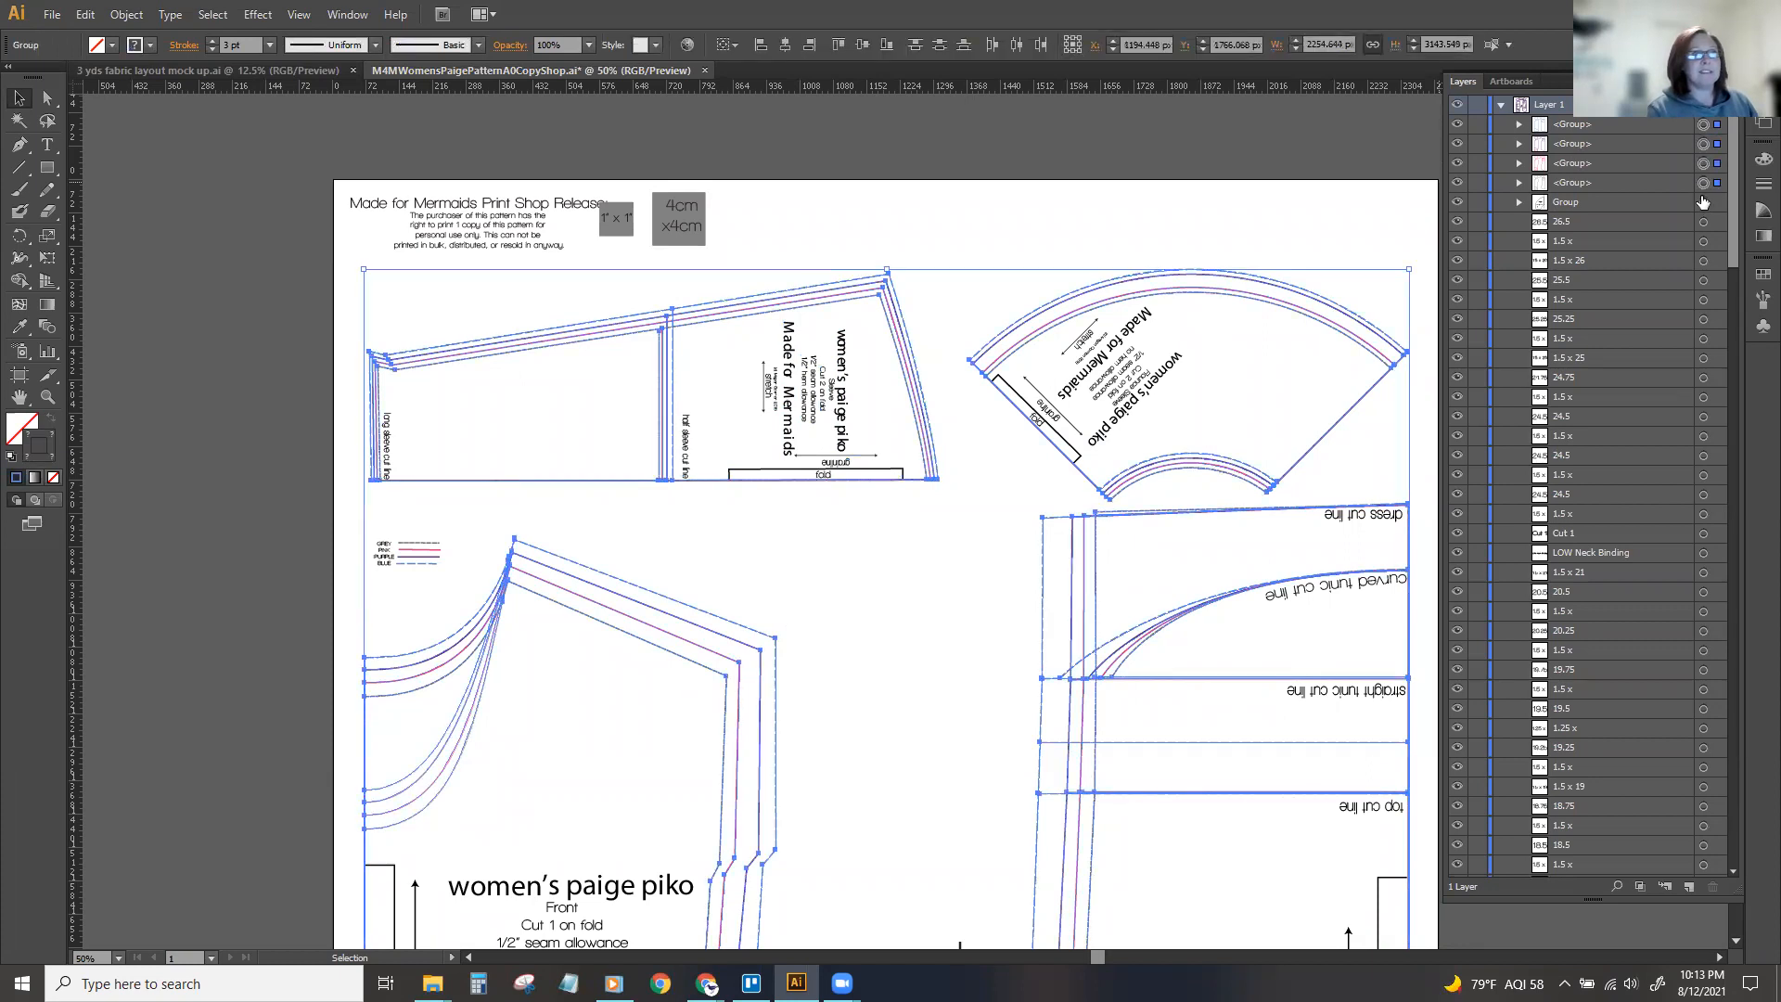
right_click(1041, 424)
left_click(1081, 532)
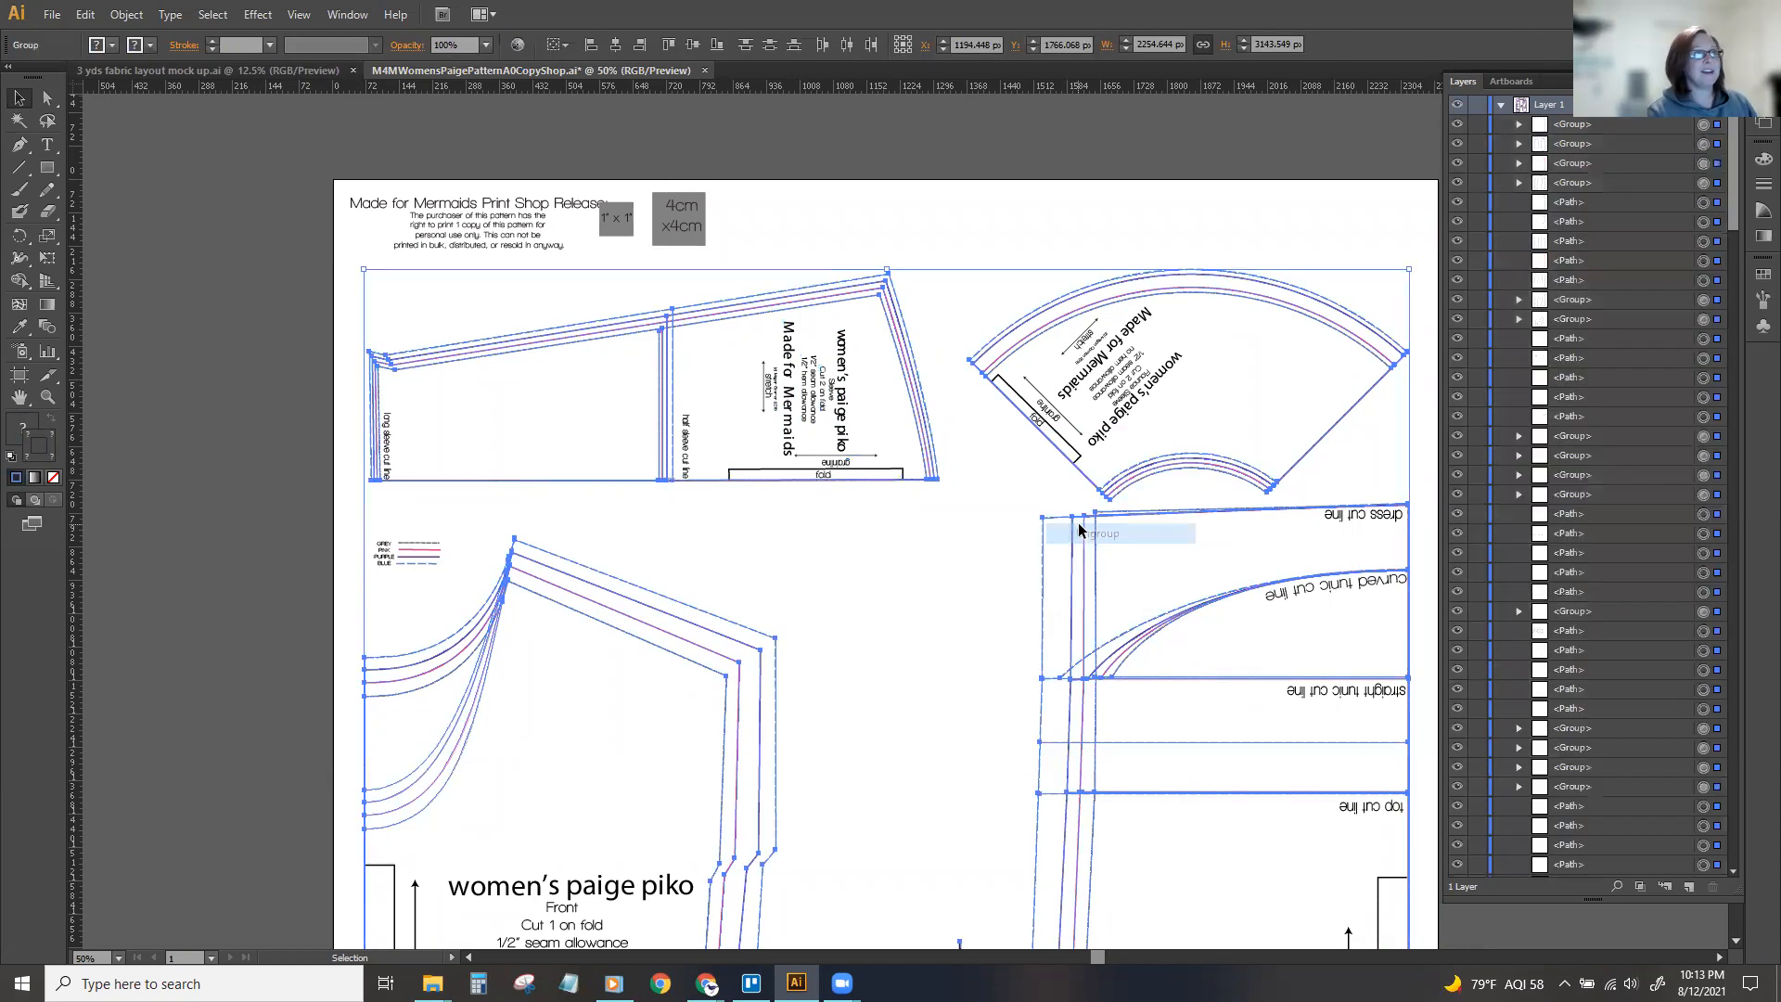
Group all lines and text of the long sleeve piece and hide the group.
left_click(1015, 209)
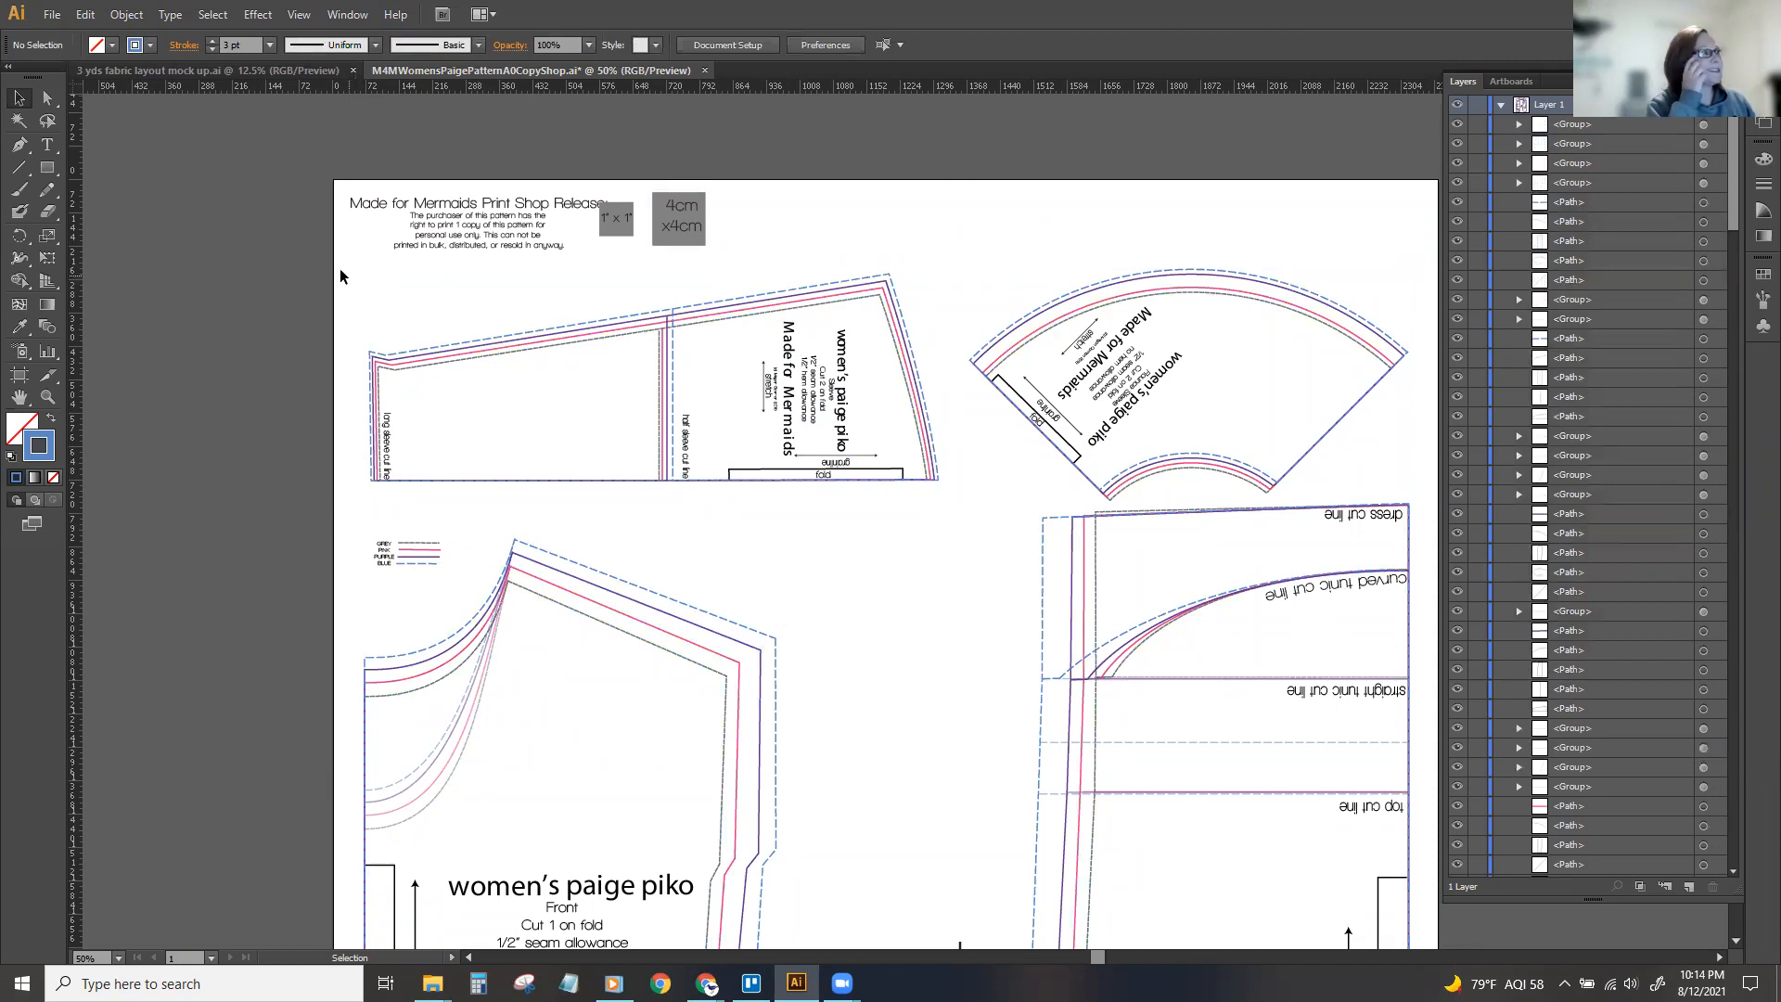
left_click_drag(346, 254, 949, 499)
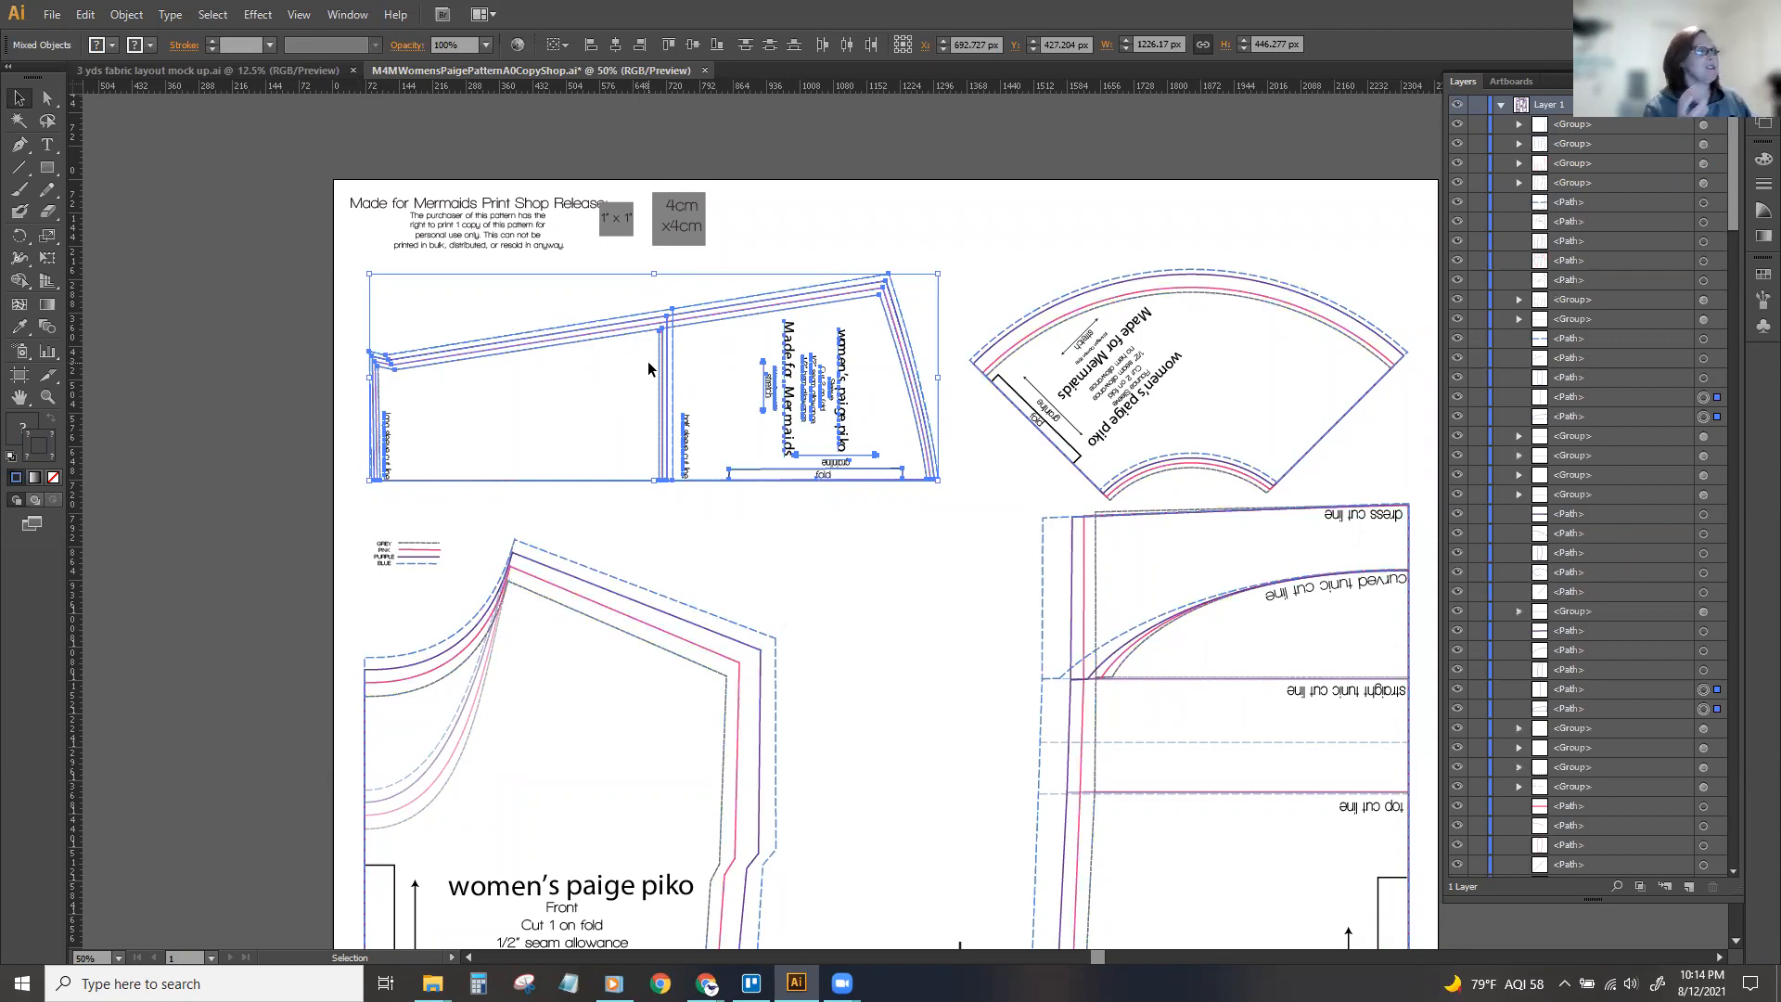
right_click(721, 317)
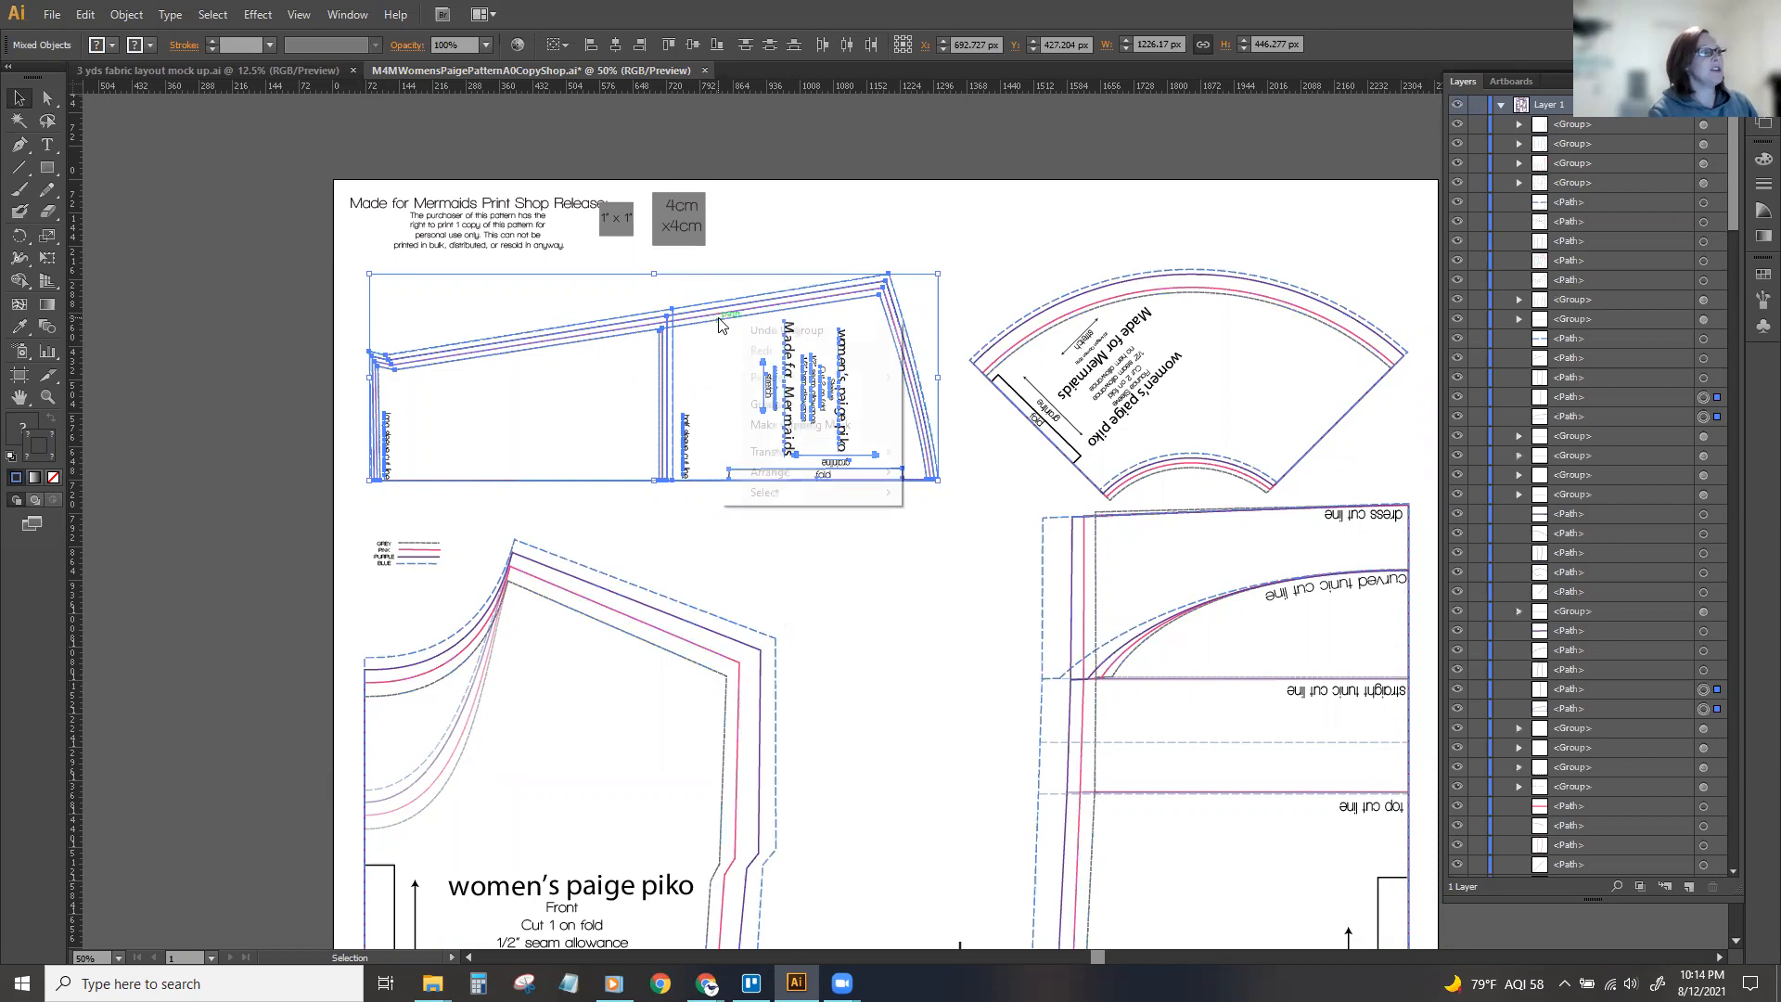
left_click(764, 403)
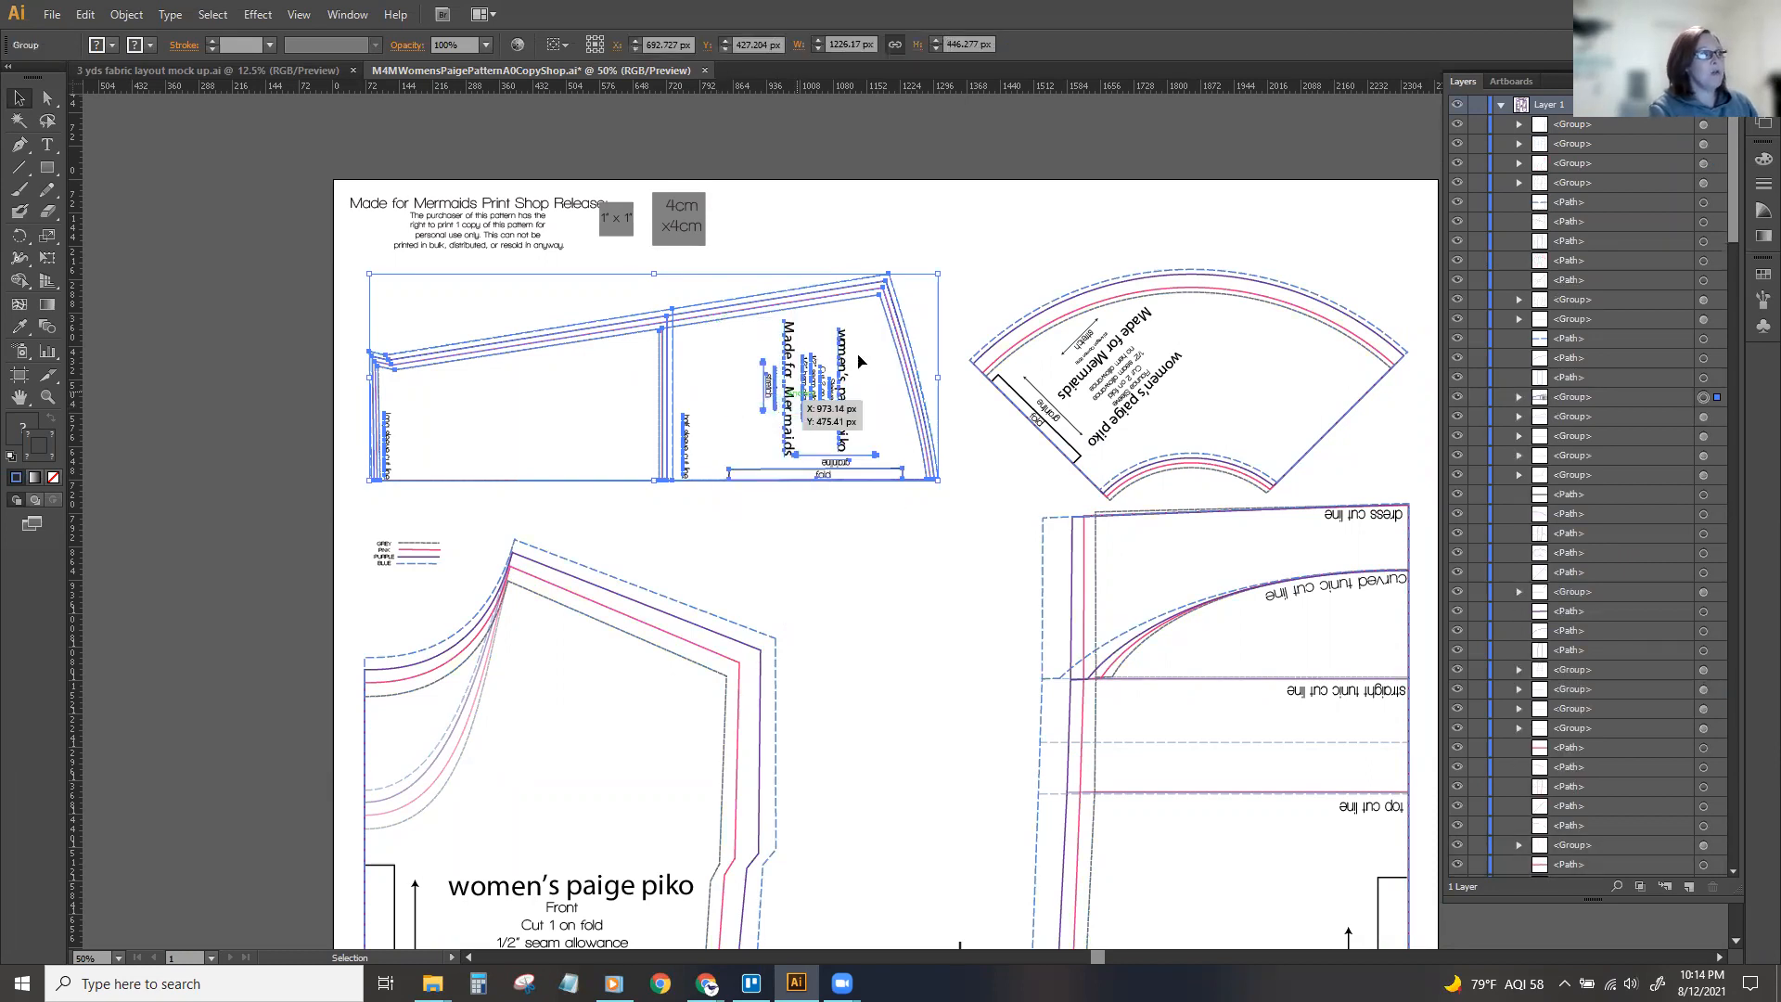
left_click(972, 231)
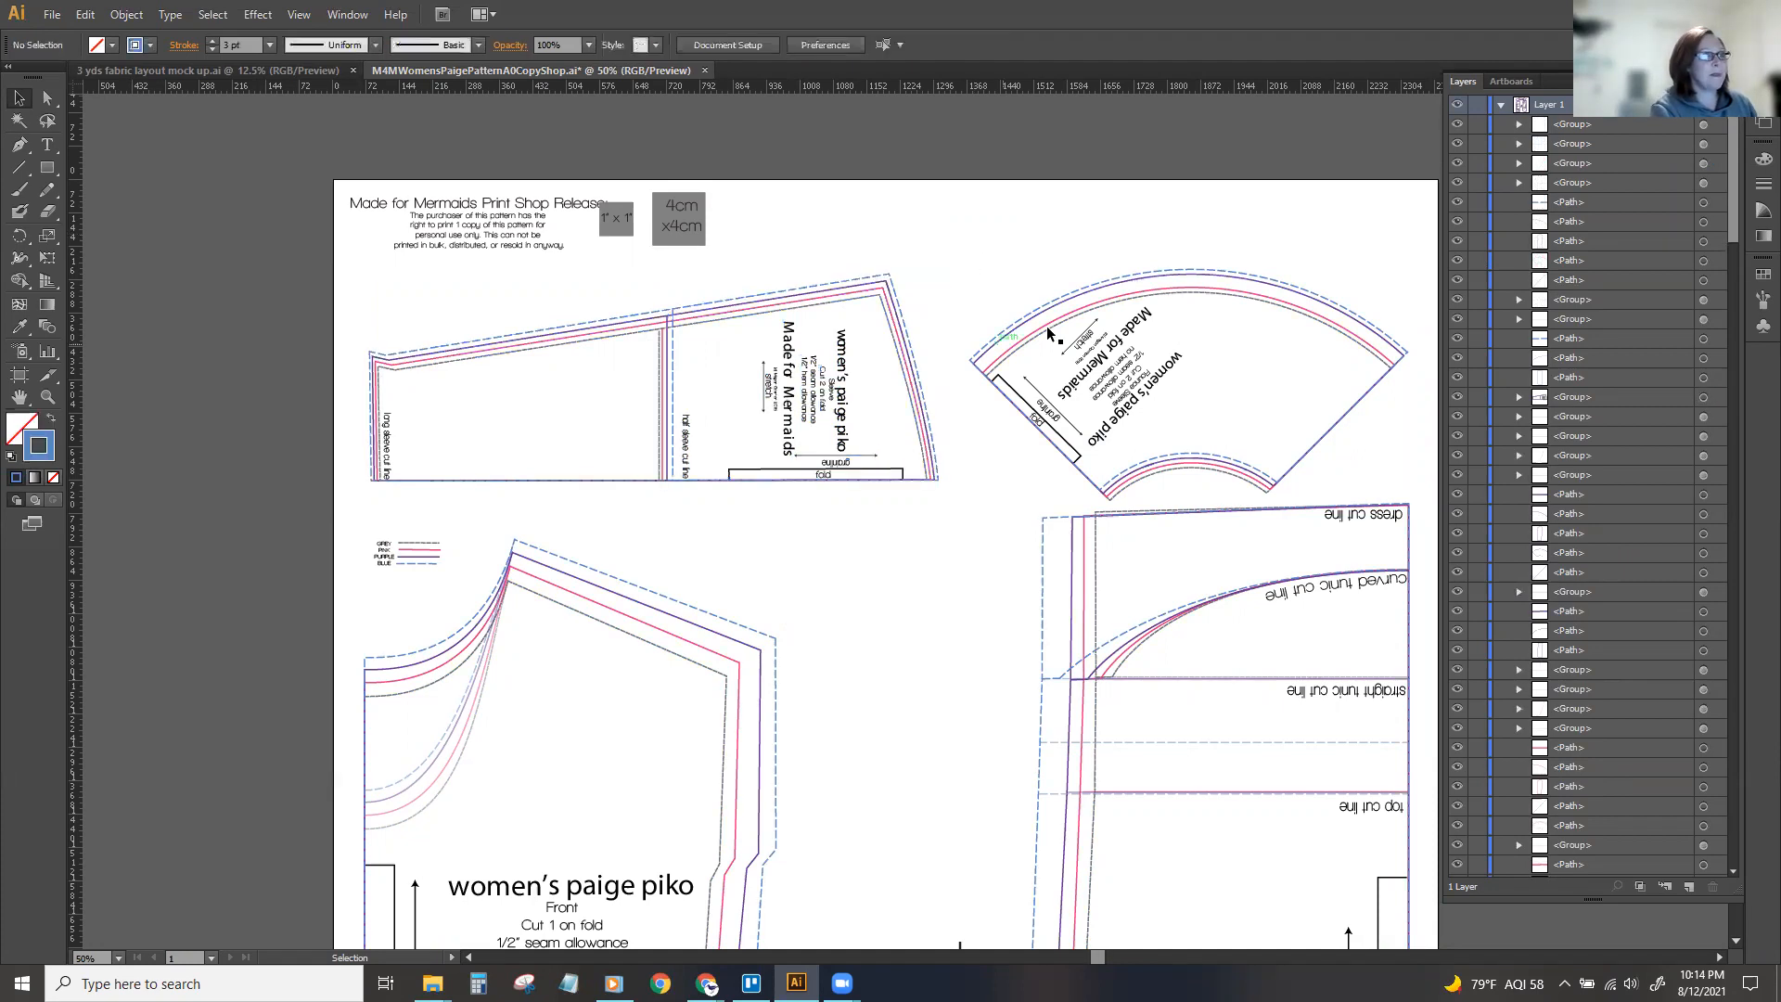
left_click(749, 293)
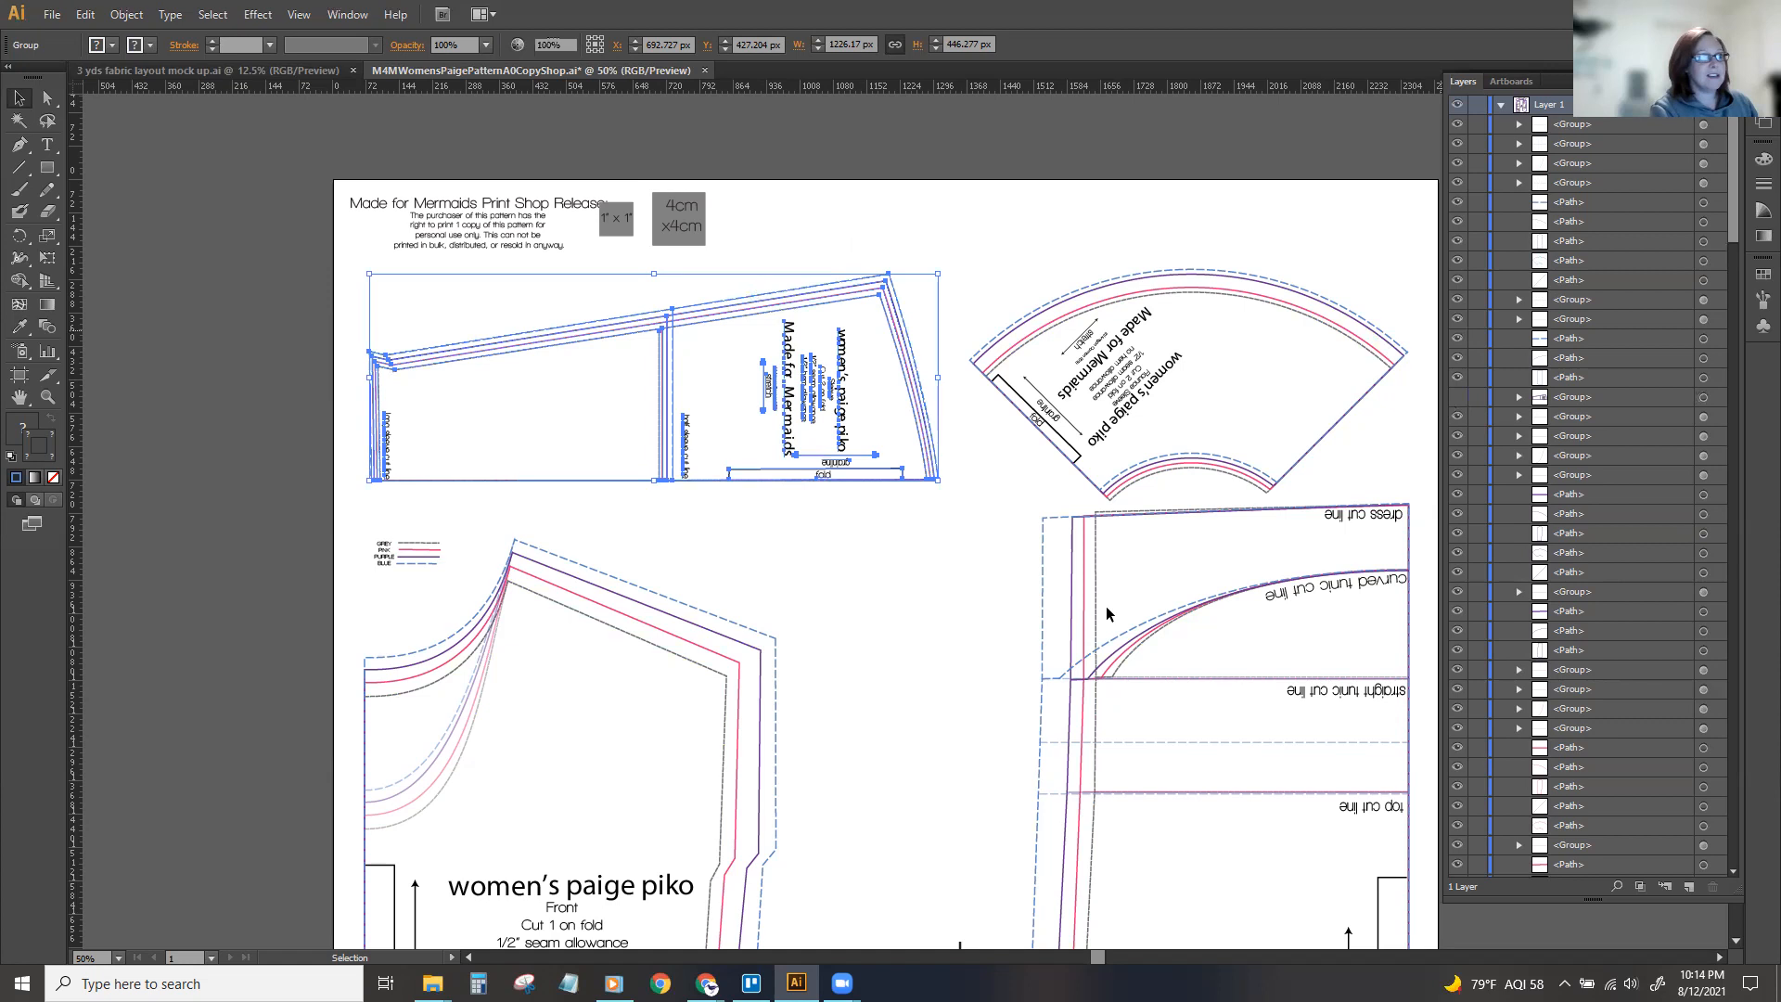
key("Delete")
Try selecting the flounce sleeve piece with all its size lines.
left_click_drag(1095, 959, 1124, 959)
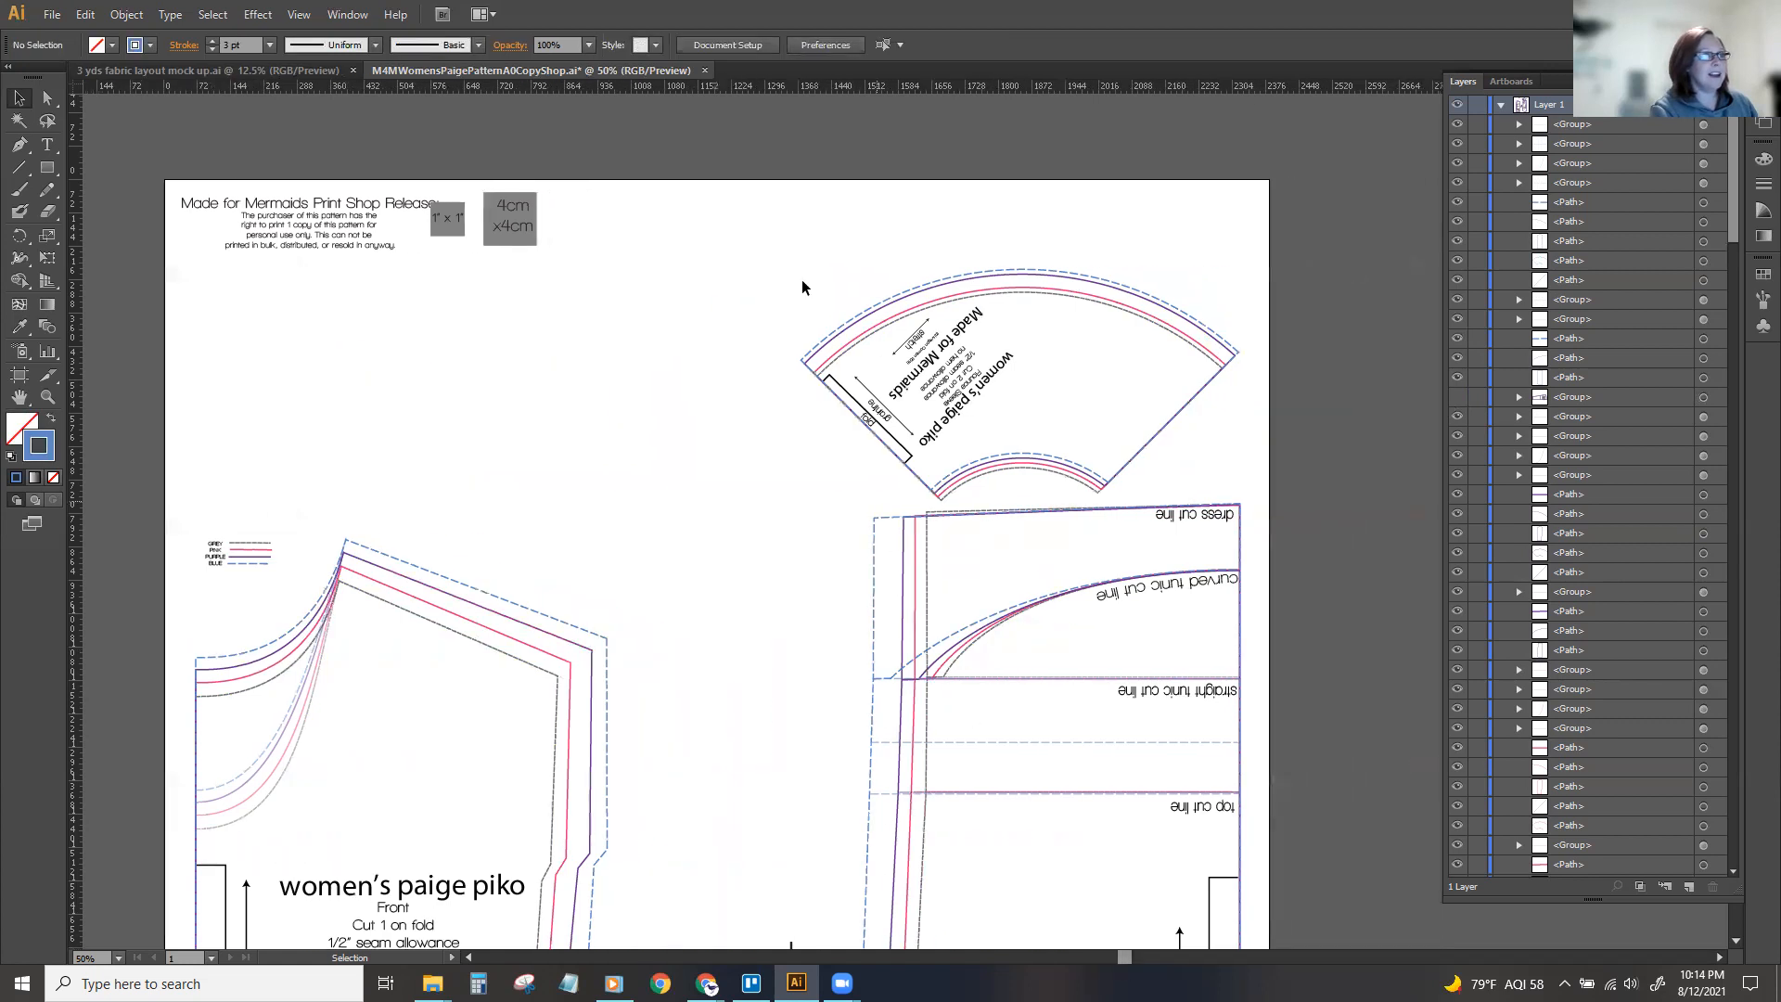
left_click_drag(764, 237, 1247, 503)
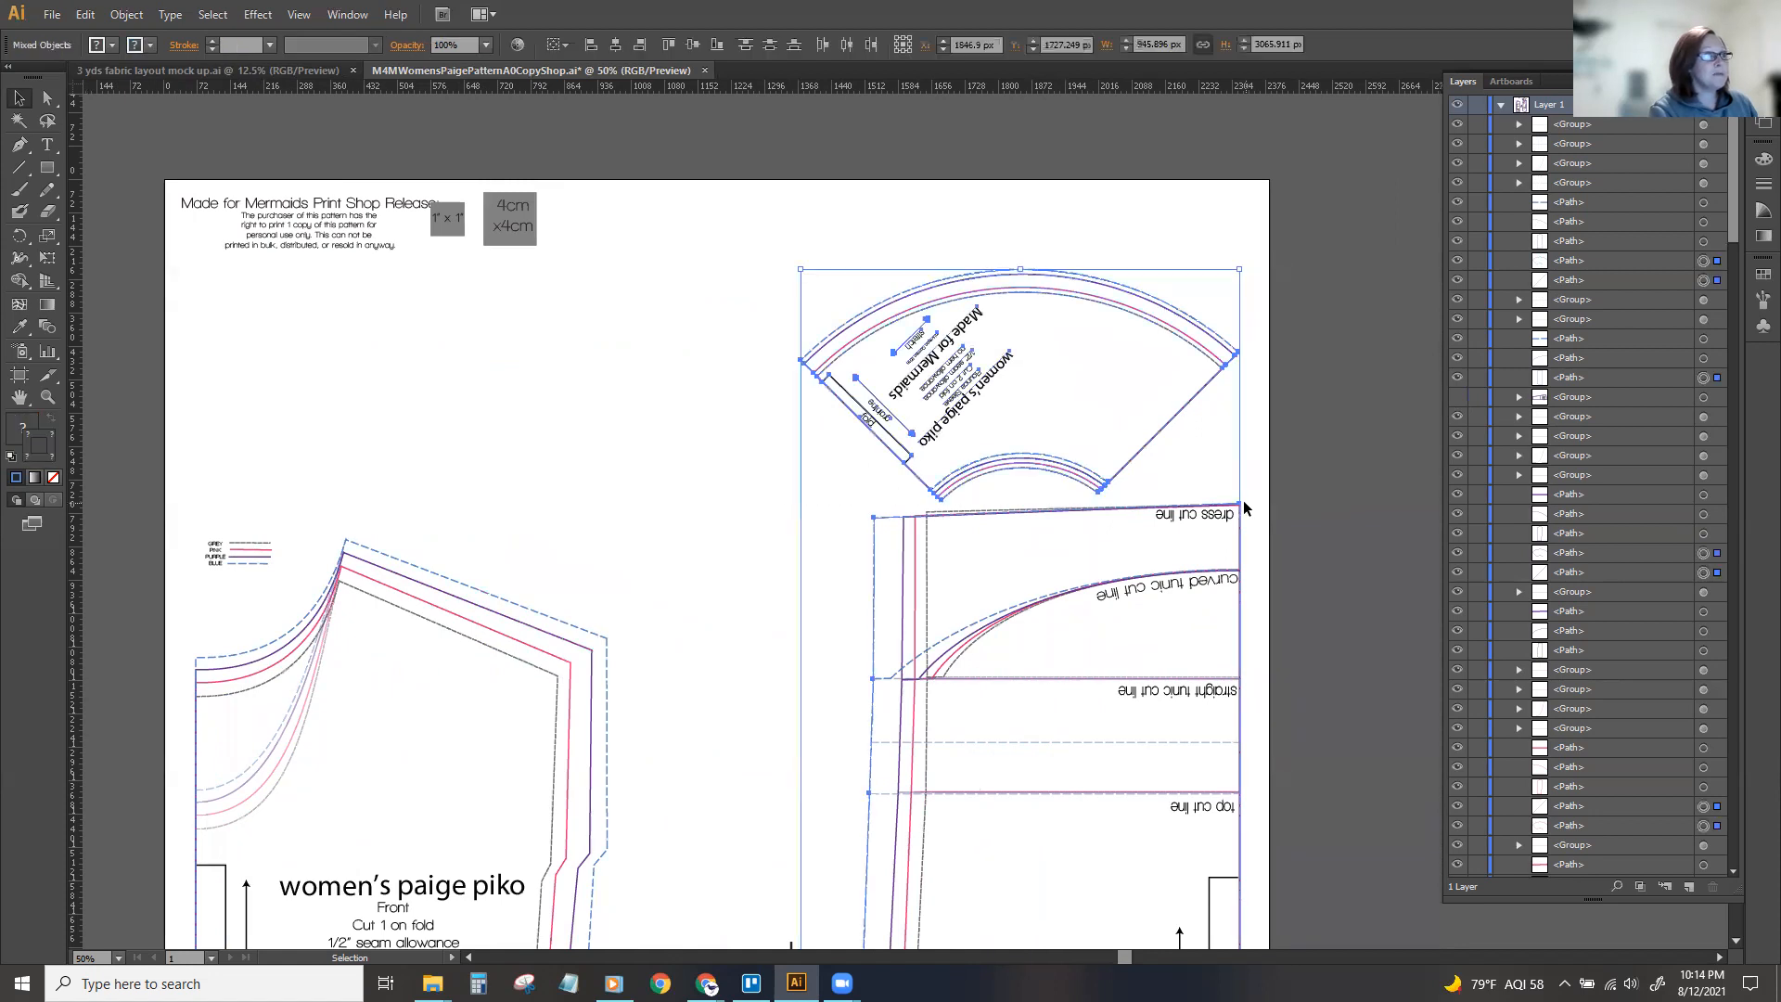
left_click(1137, 281)
left_click(978, 475)
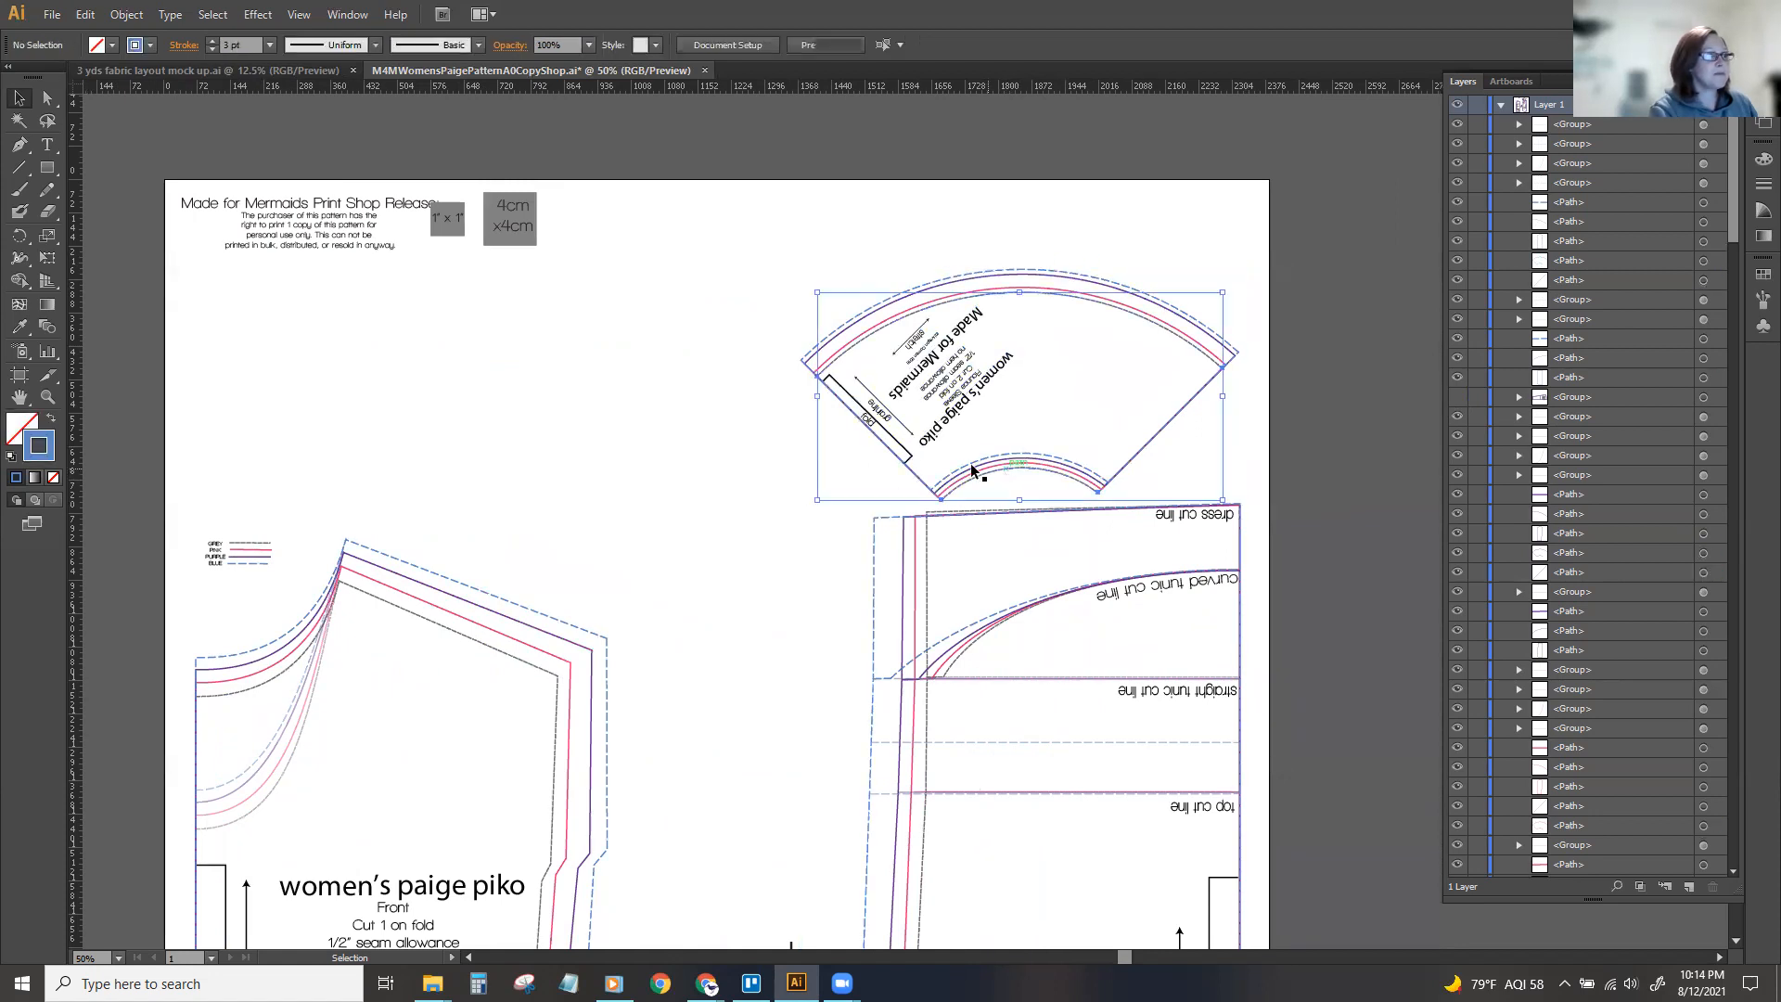
left_click(745, 502)
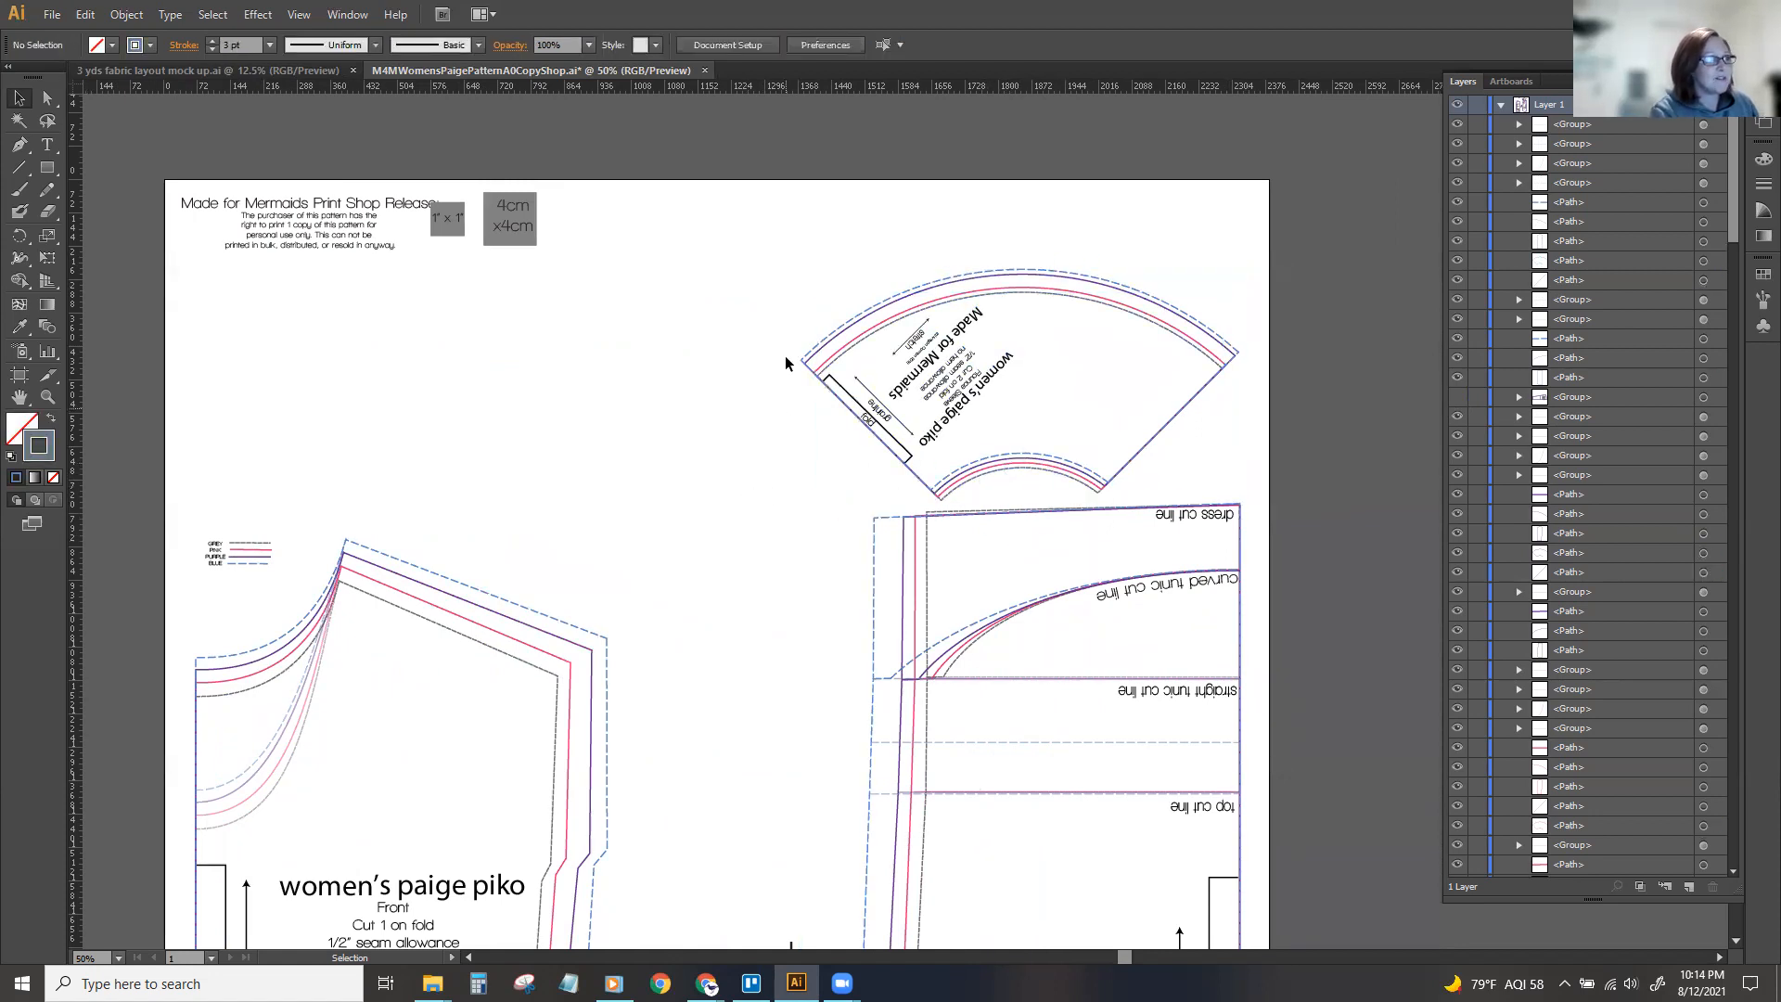
Group the flounce sleeve's lines and text, moved about 500 px left and 133 px up, and hide the group.
left_click_drag(1056, 317, 1248, 501)
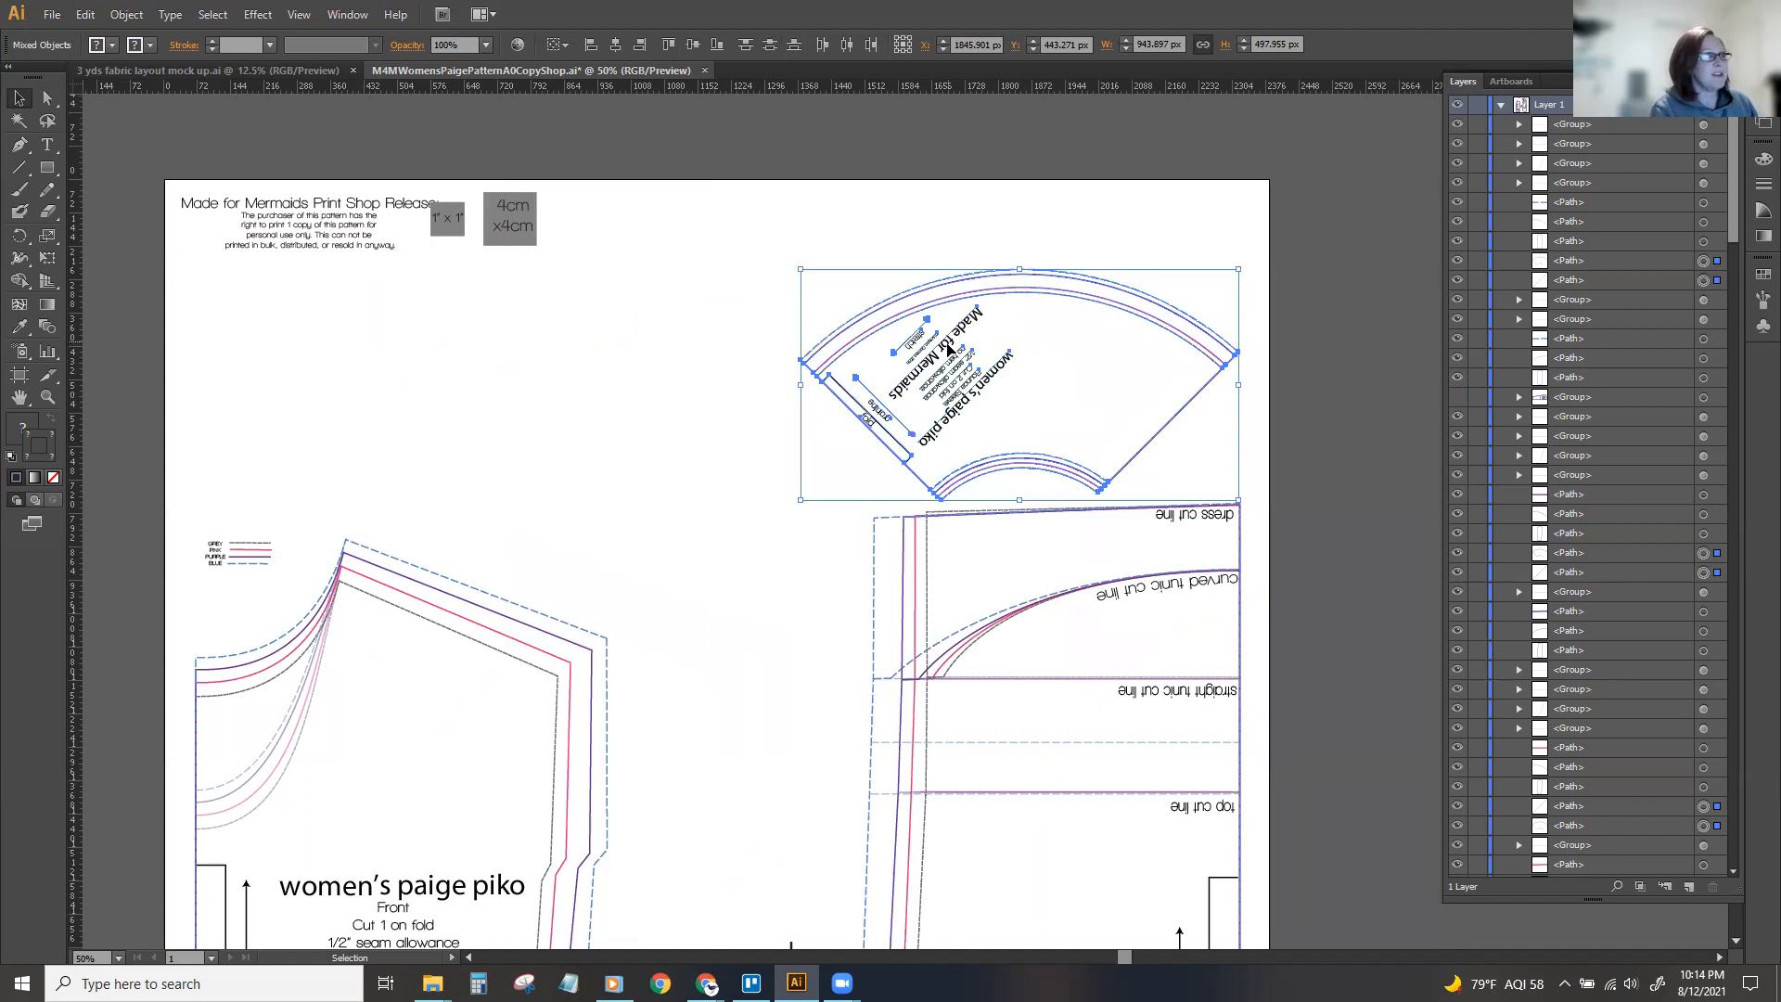
left_click_drag(951, 347, 720, 286)
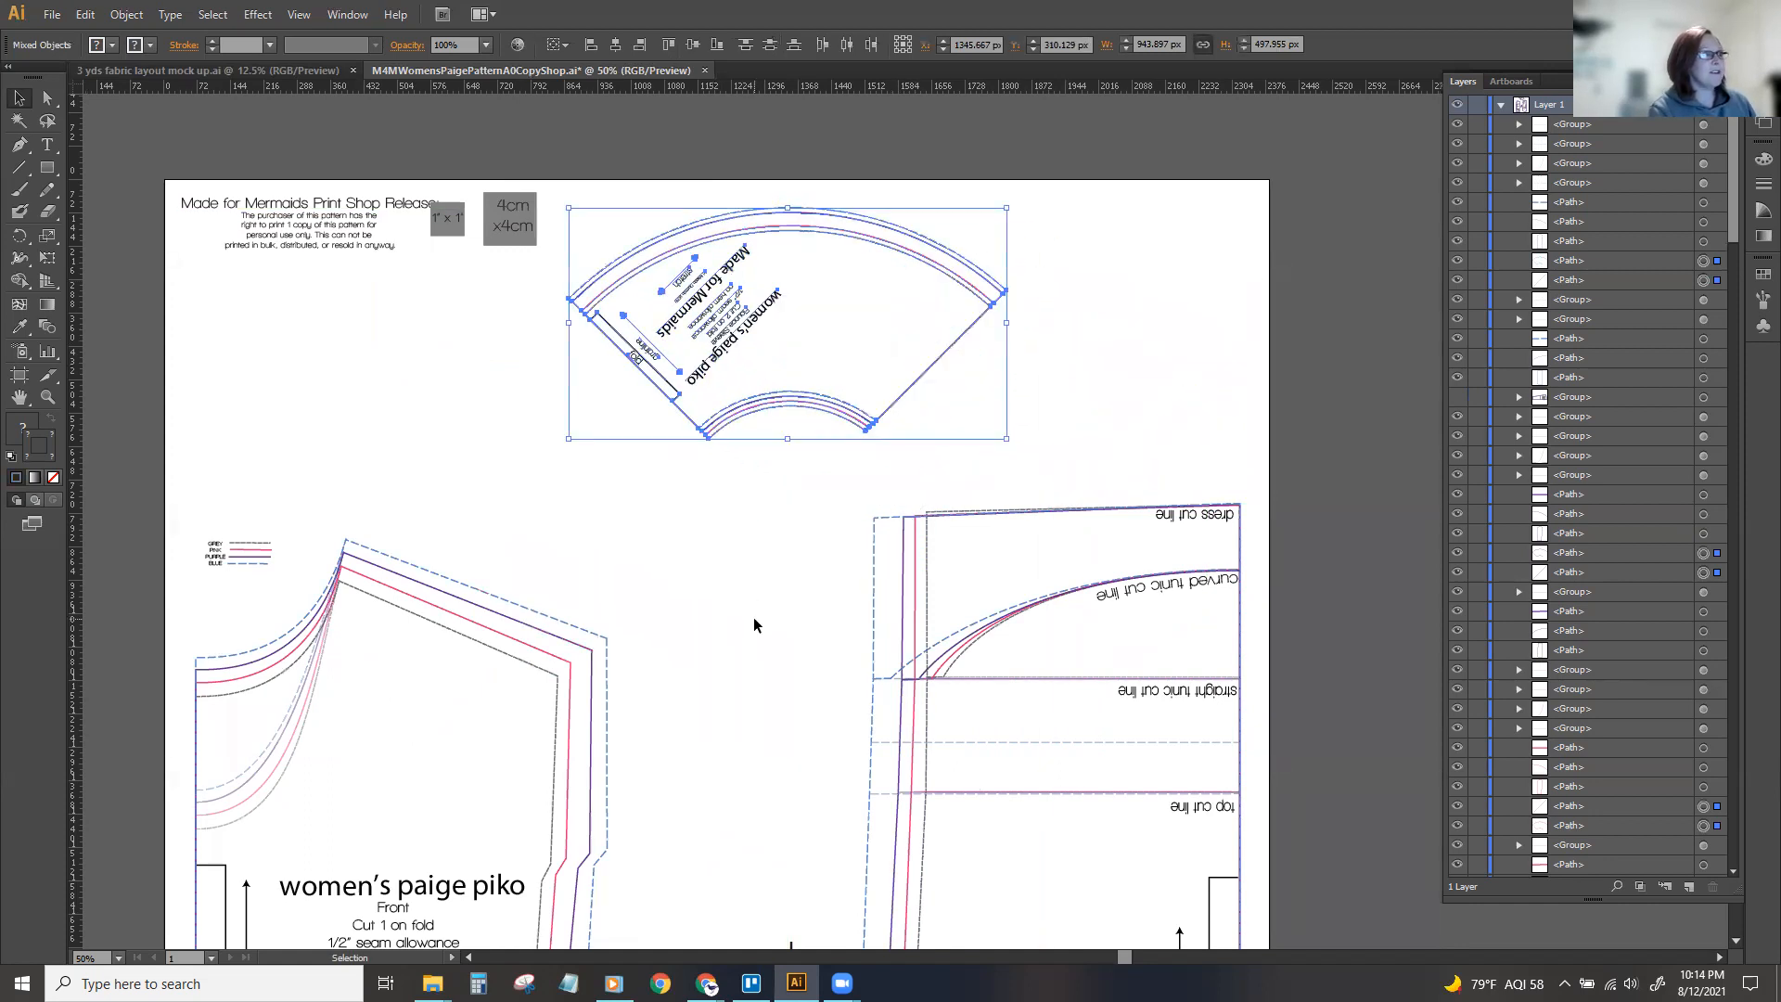
key("ctrl+g")
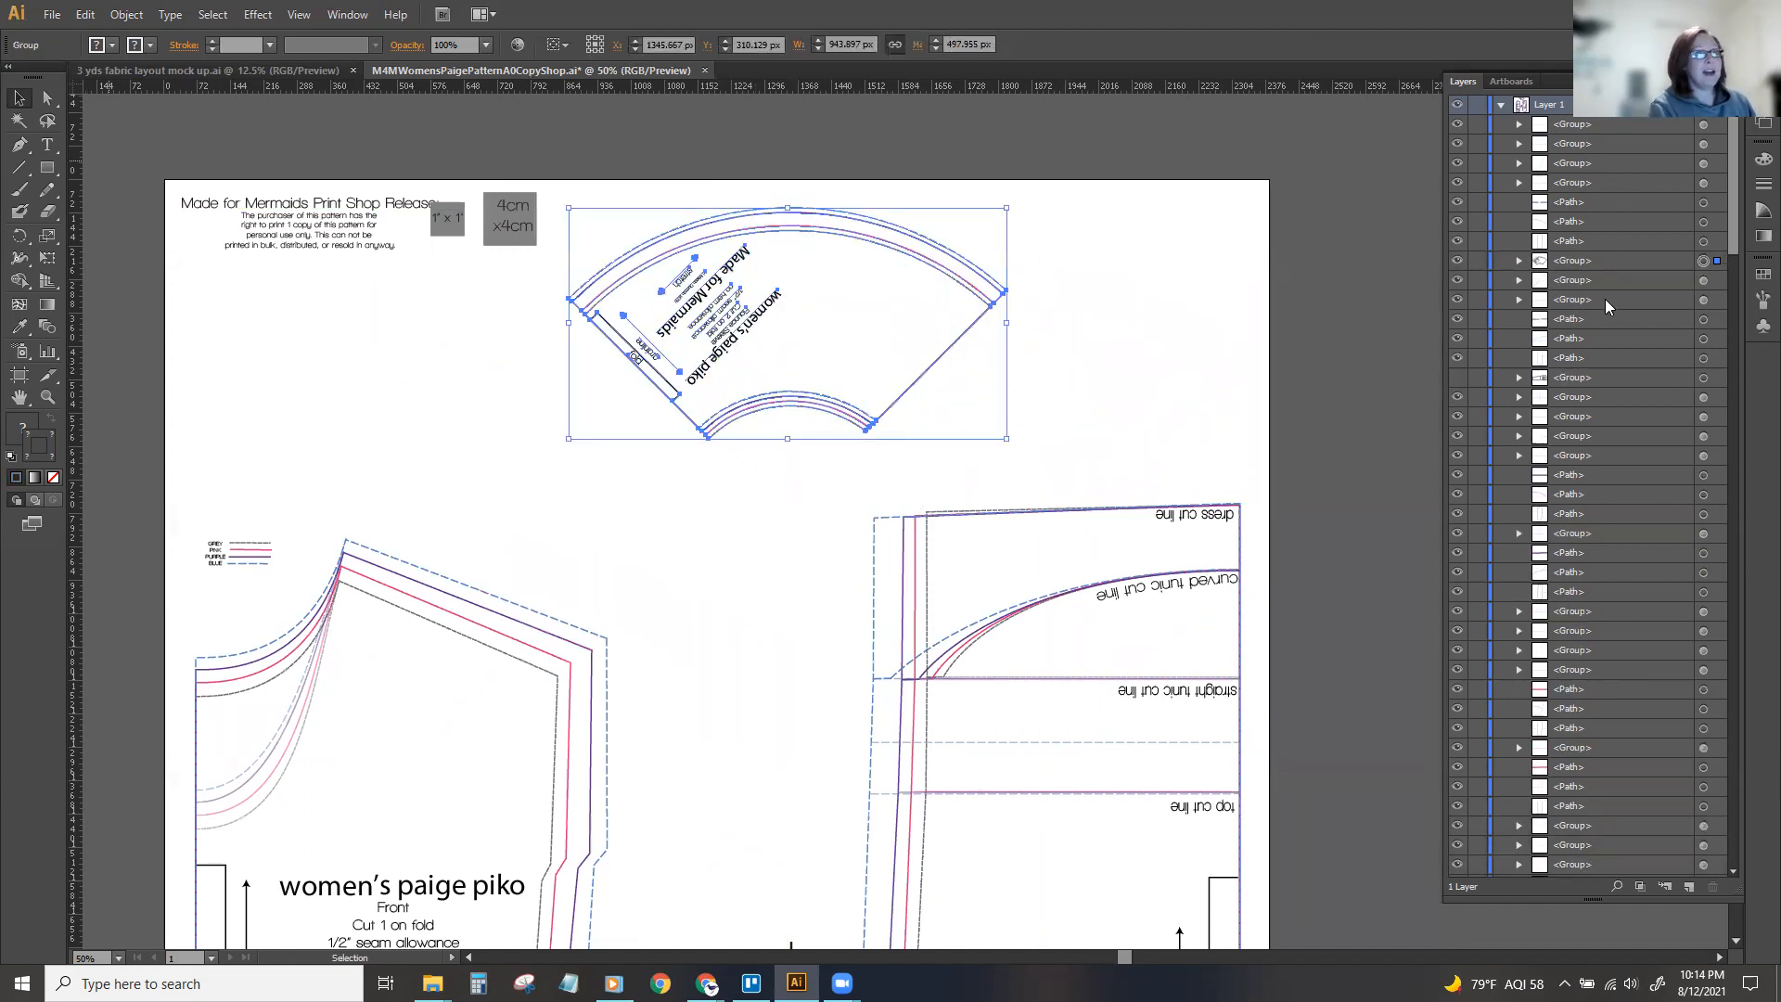
key("ctrl+3")
Select the pocket group between the front and back pieces and hide it.
key("ctrl+minus")
key("ctrl+minus")
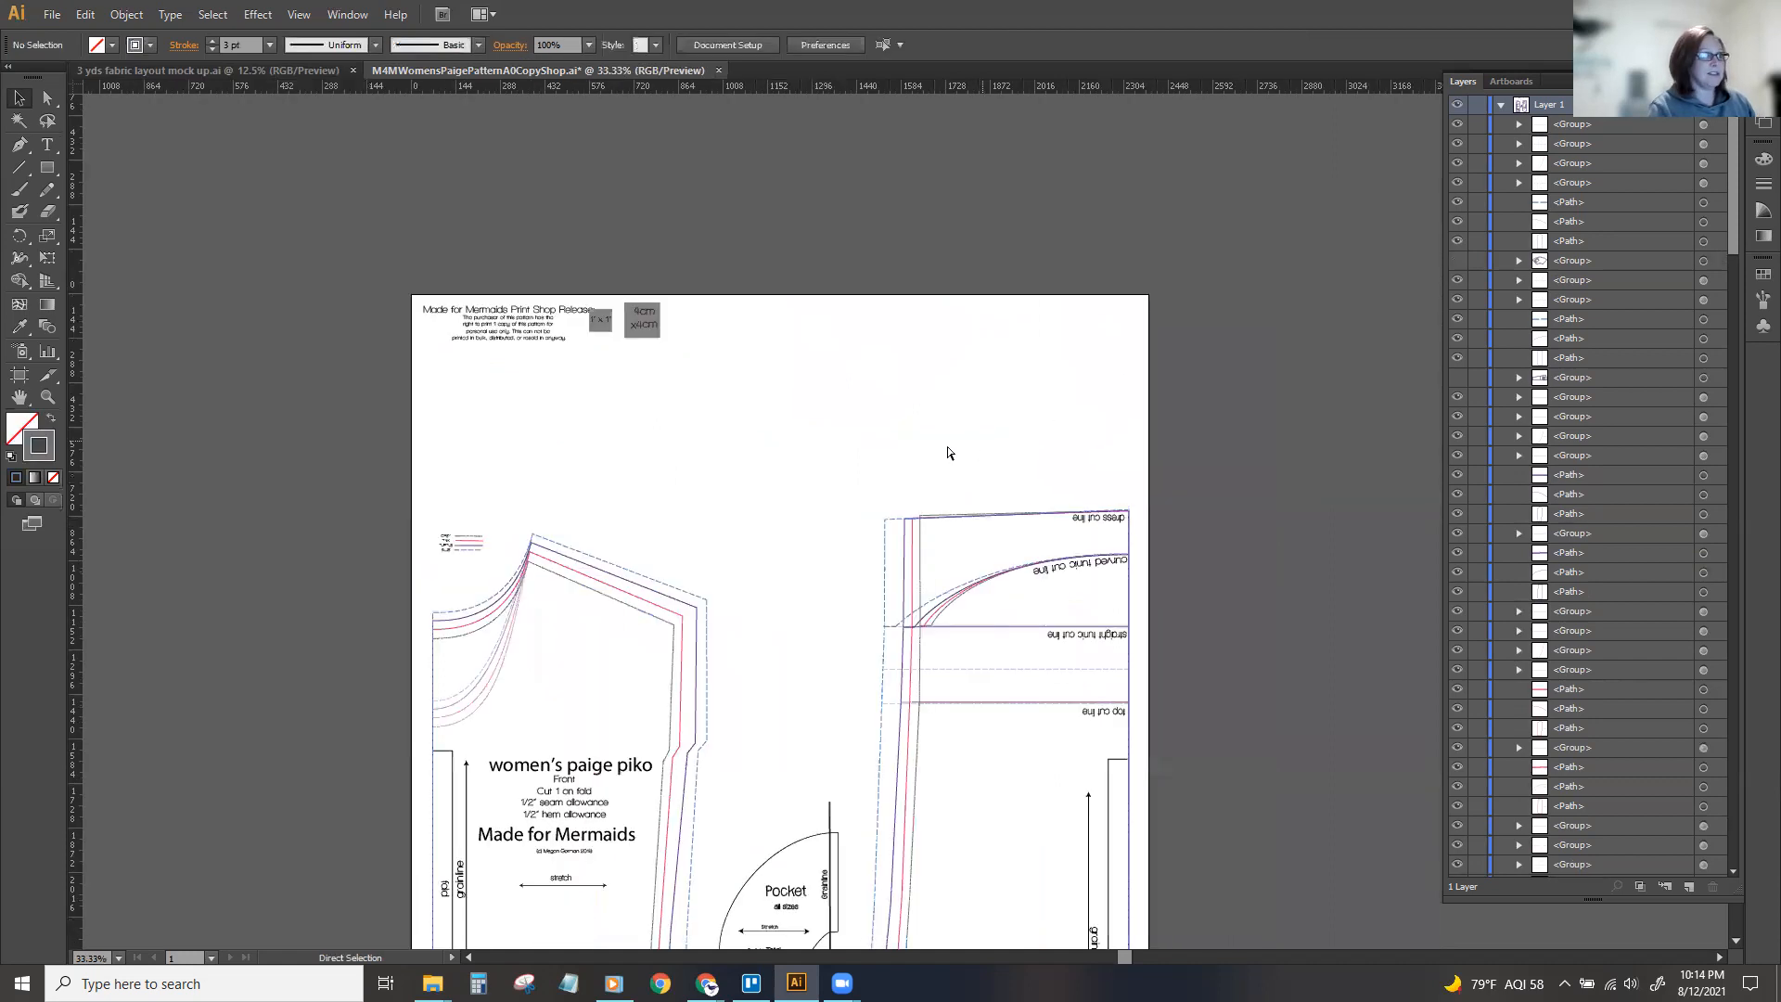
scroll(926, 438, "down", 2)
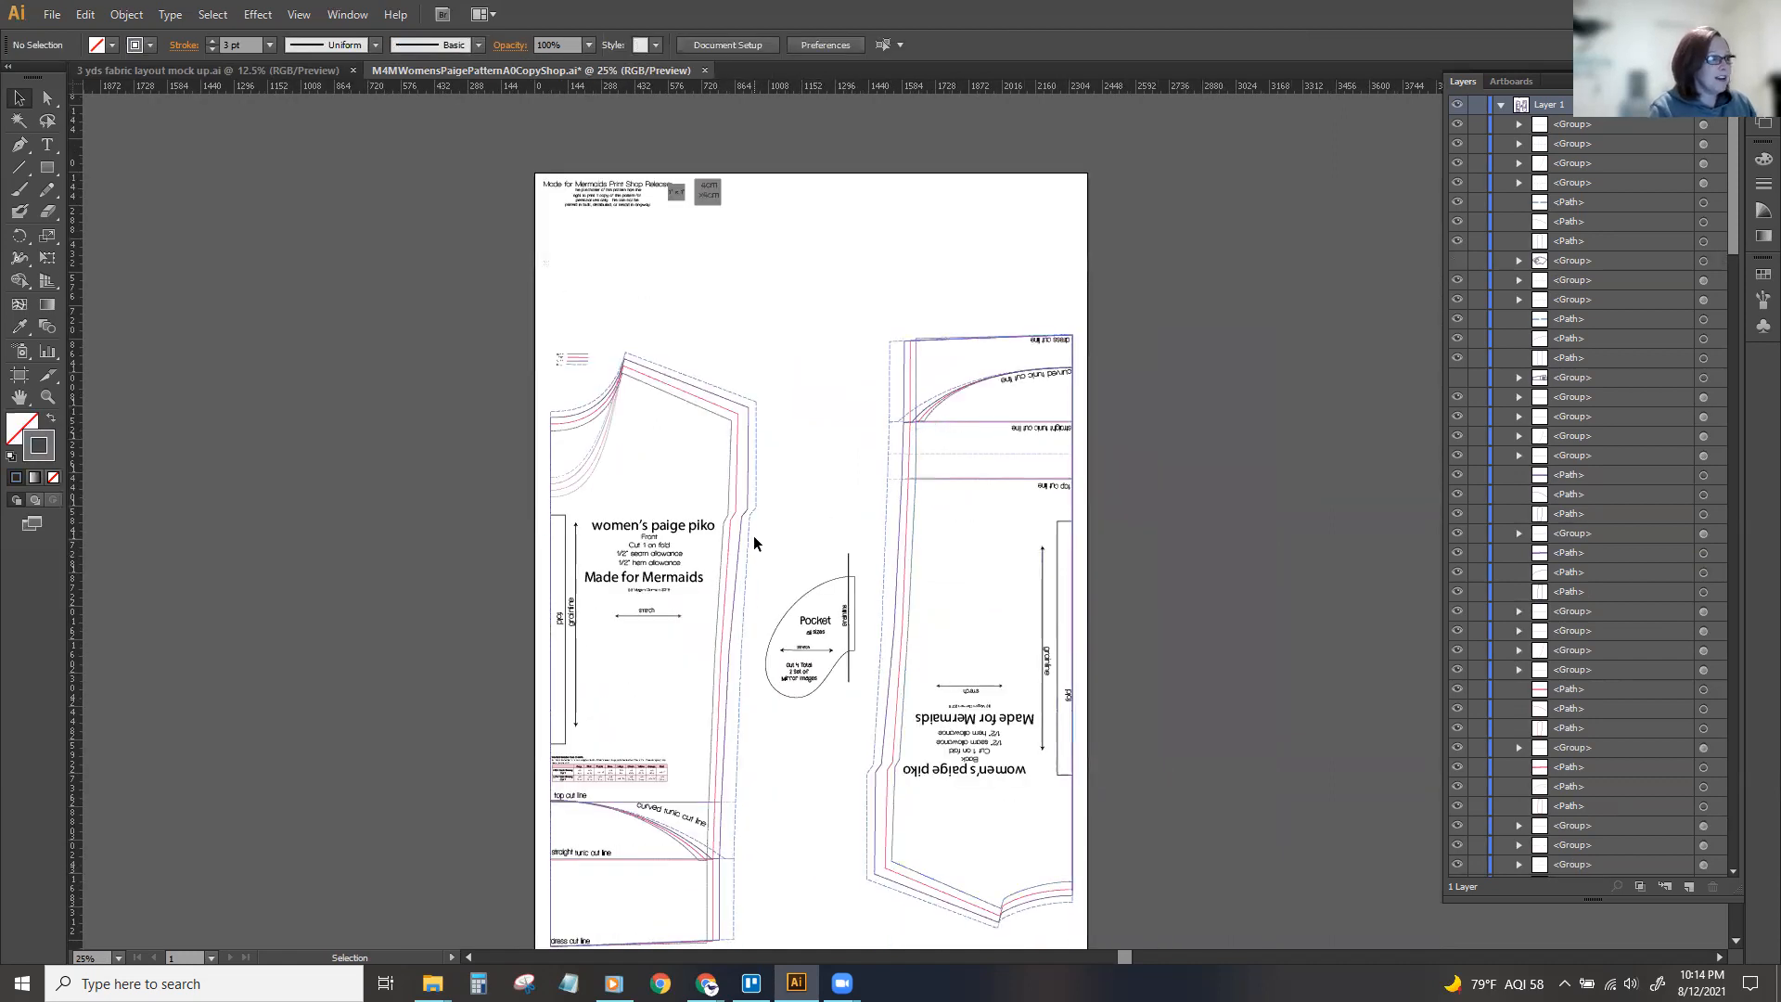
left_click_drag(863, 723, 868, 701)
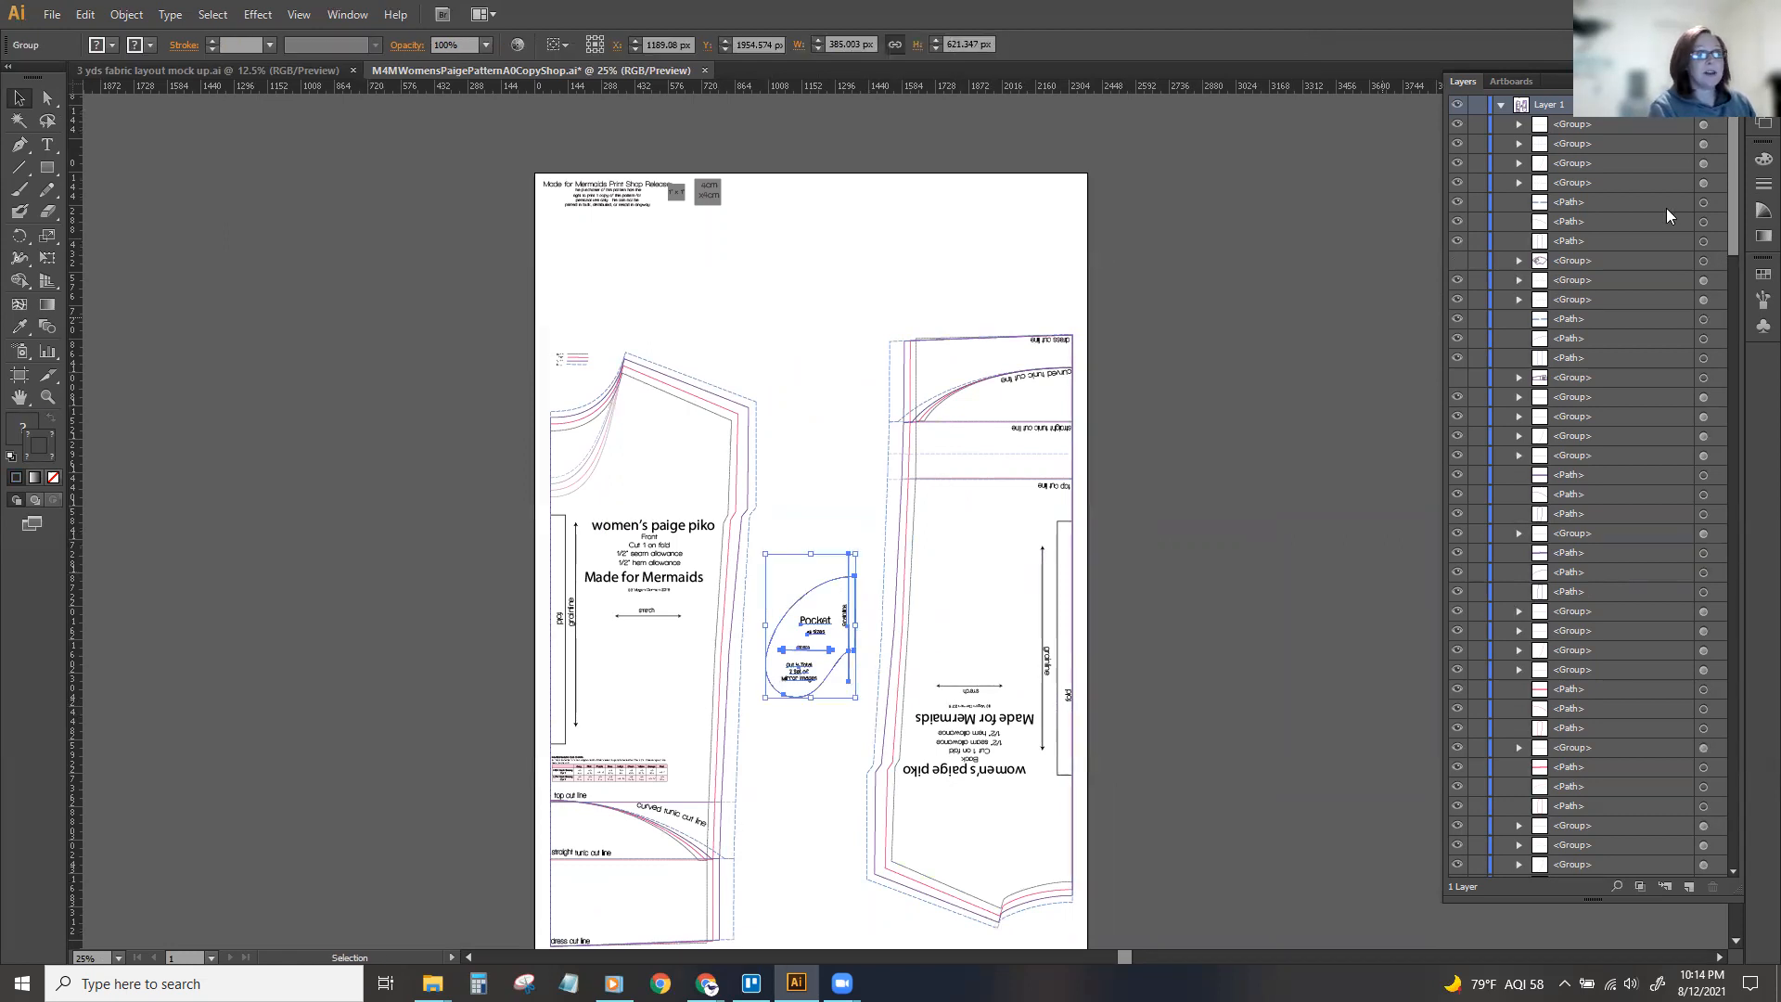
left_click_drag(1730, 230, 1729, 299)
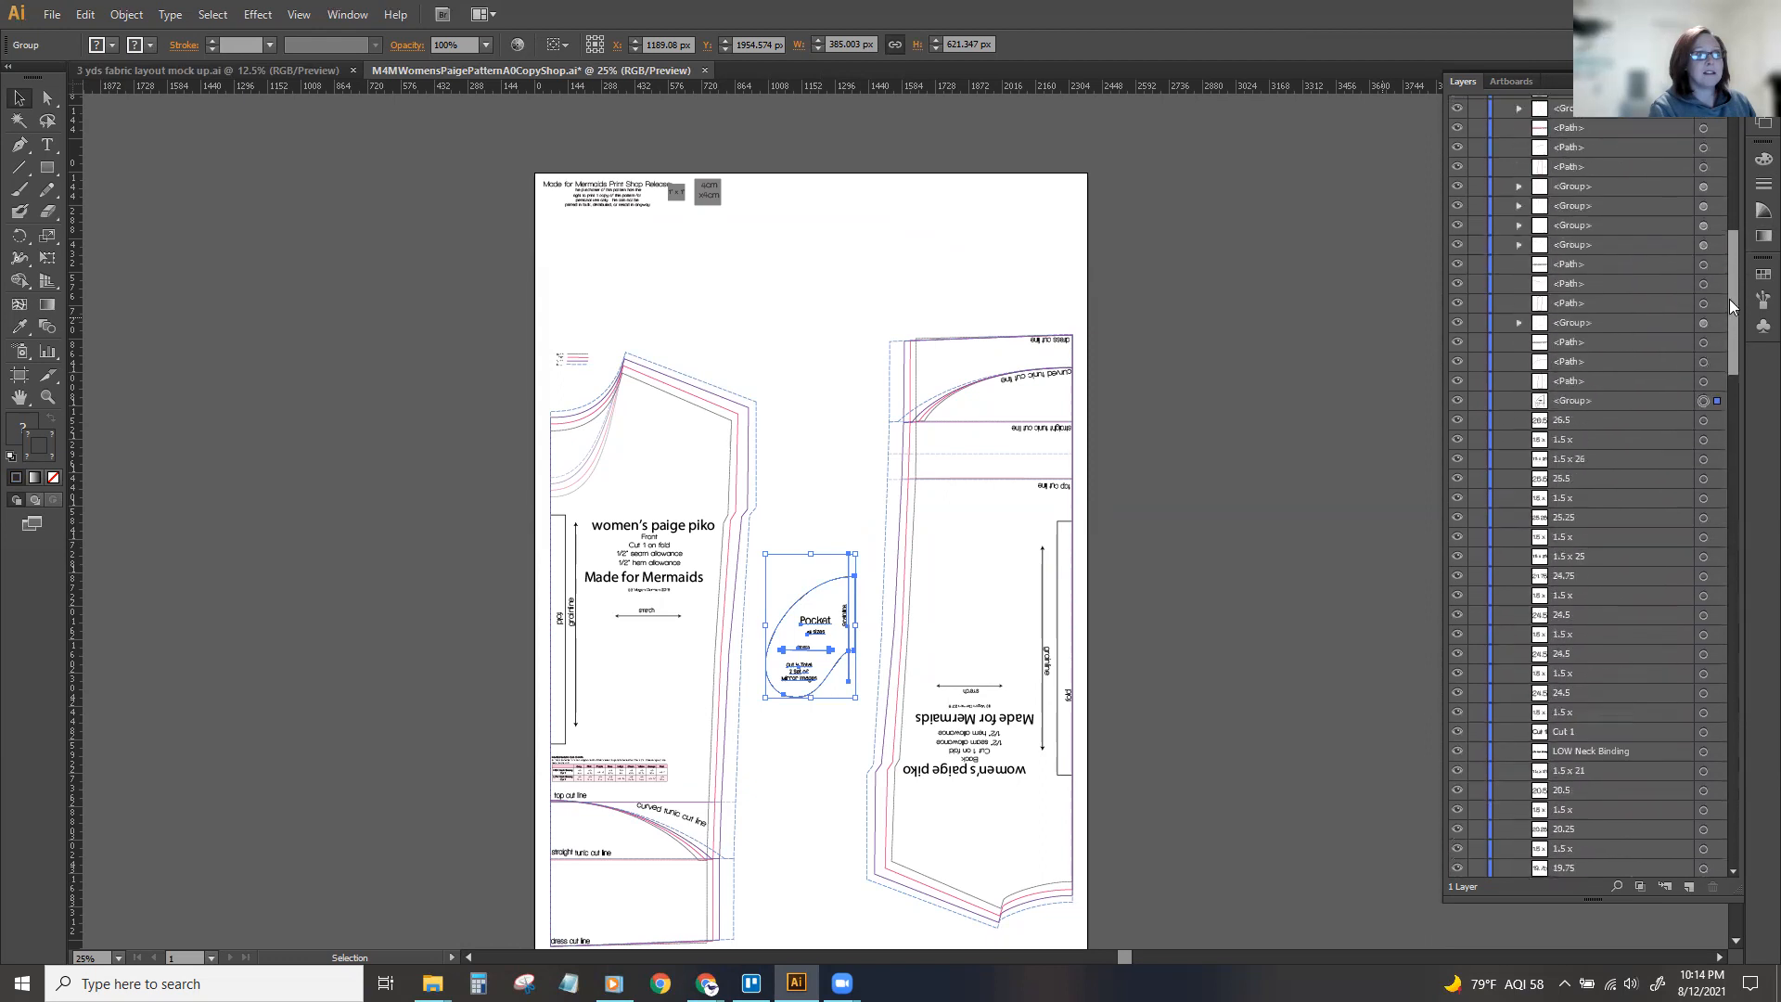
key("Delete")
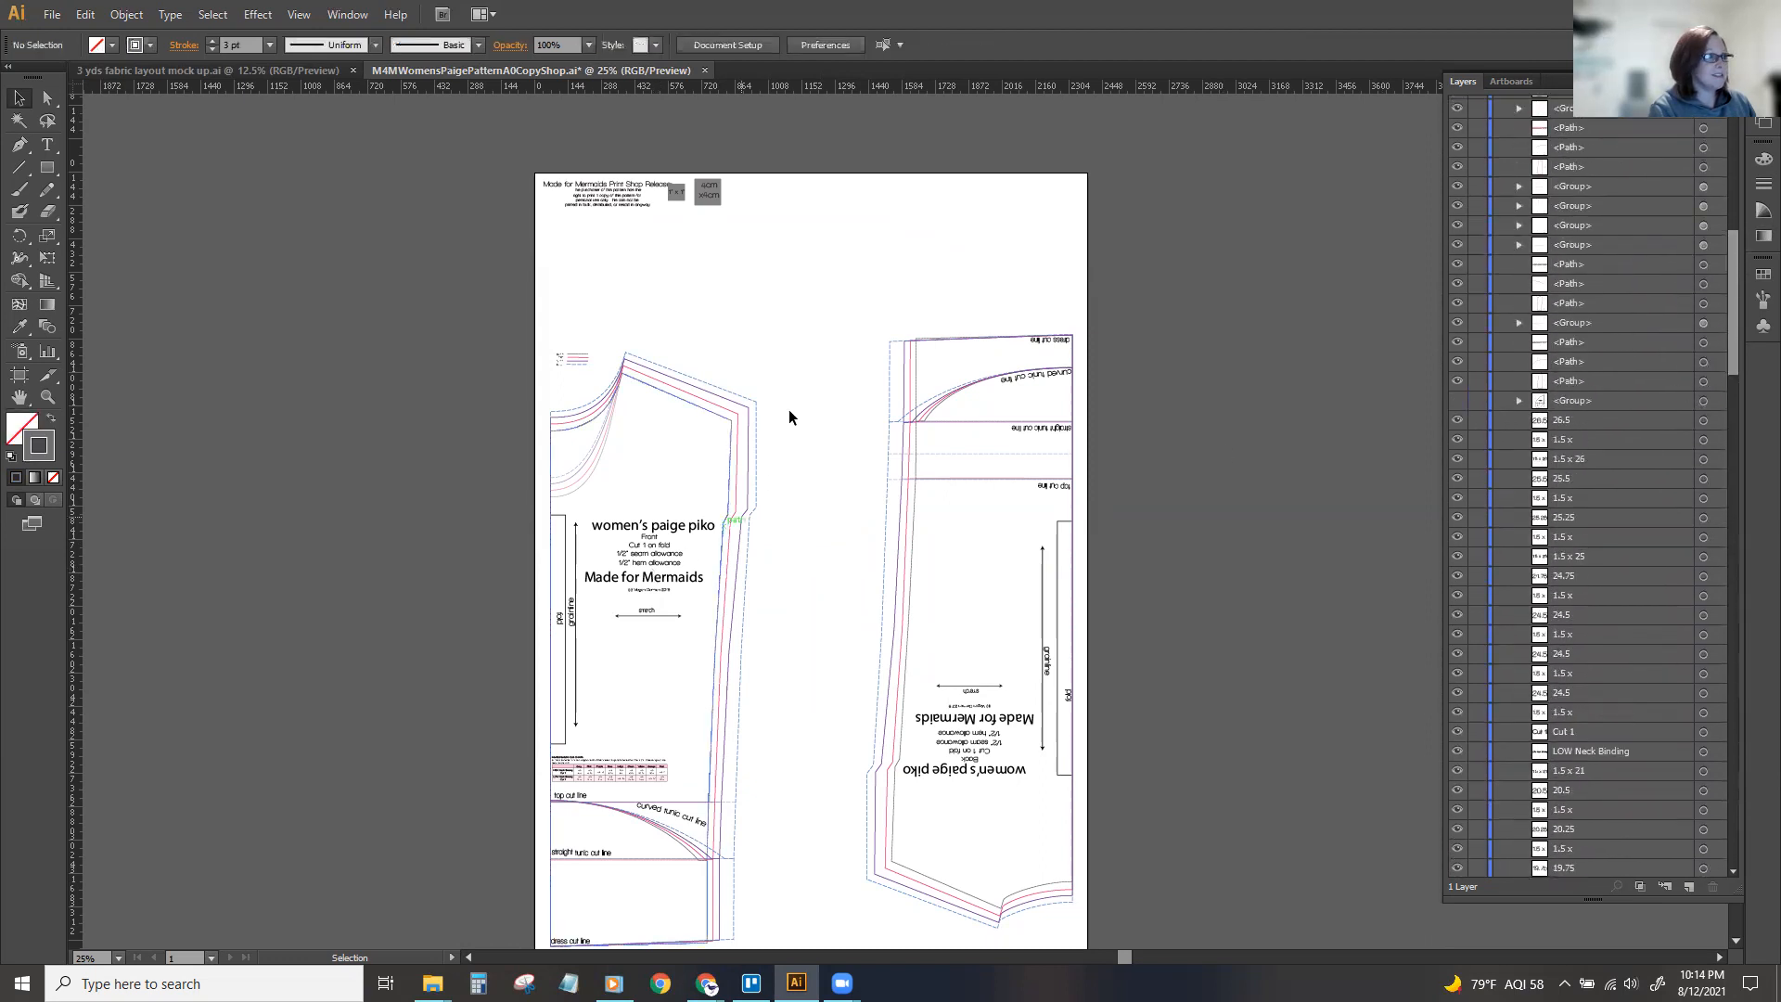
Group all lines and text of the back piece.
left_click_drag(846, 300, 1083, 947)
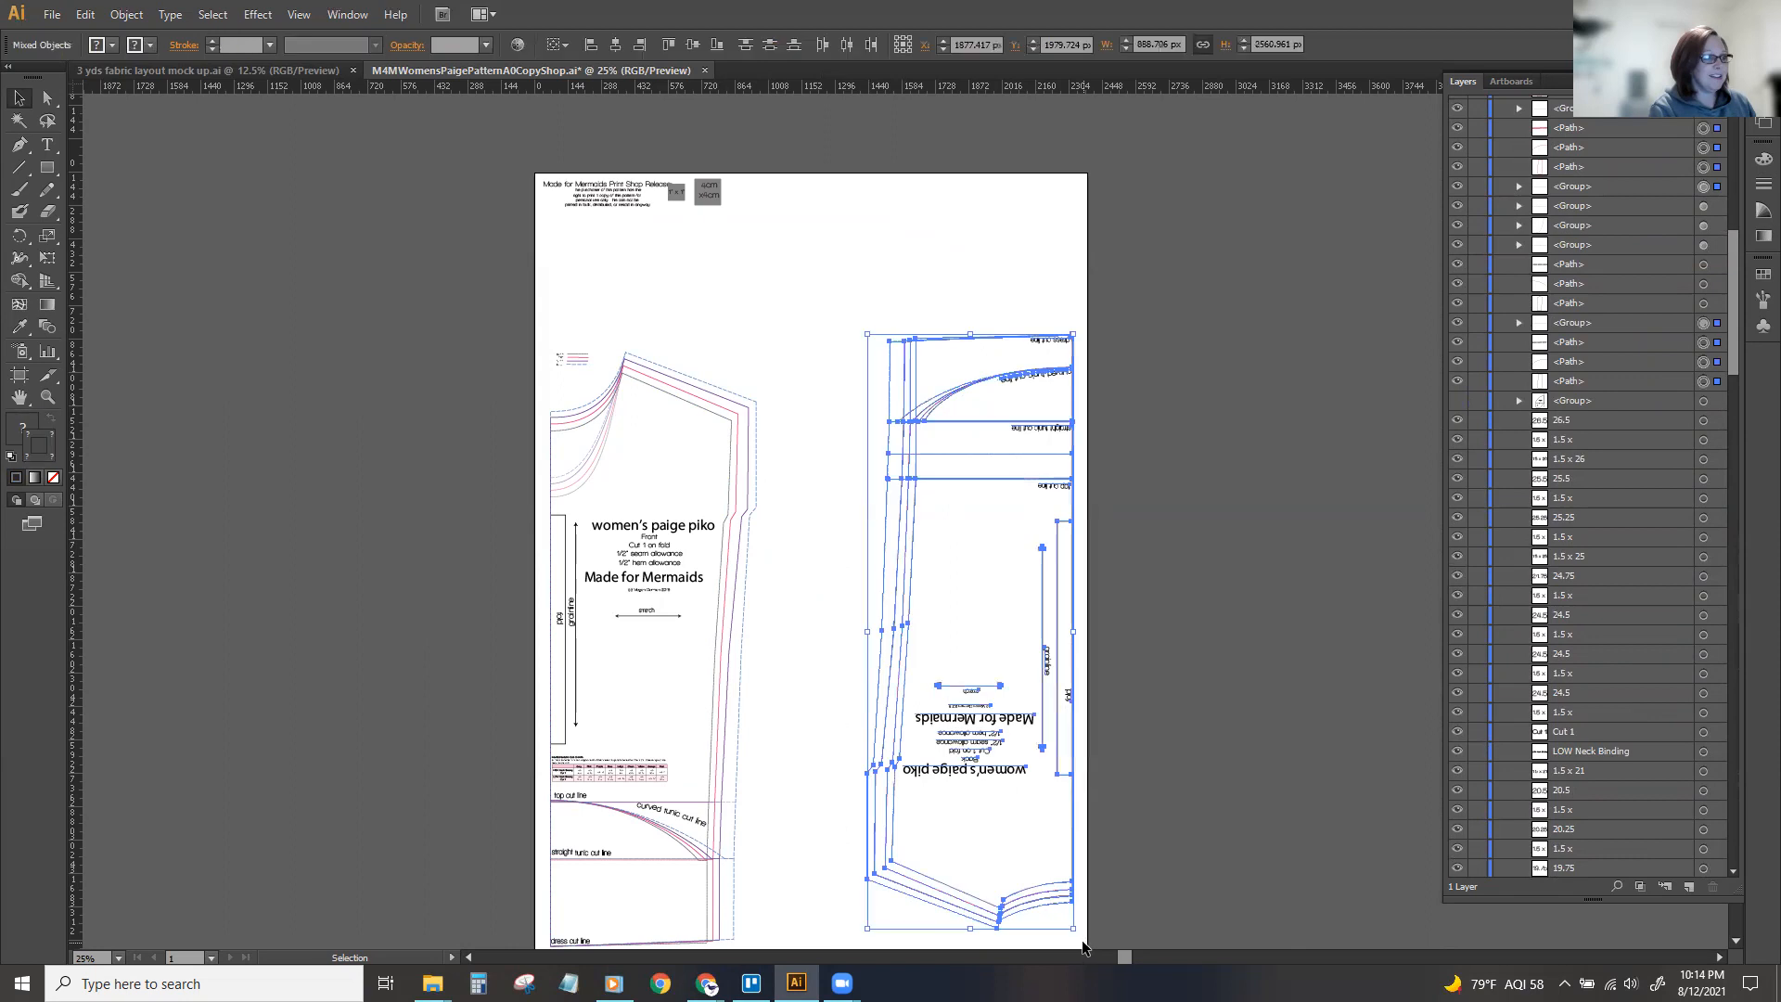
key("ctrl+g")
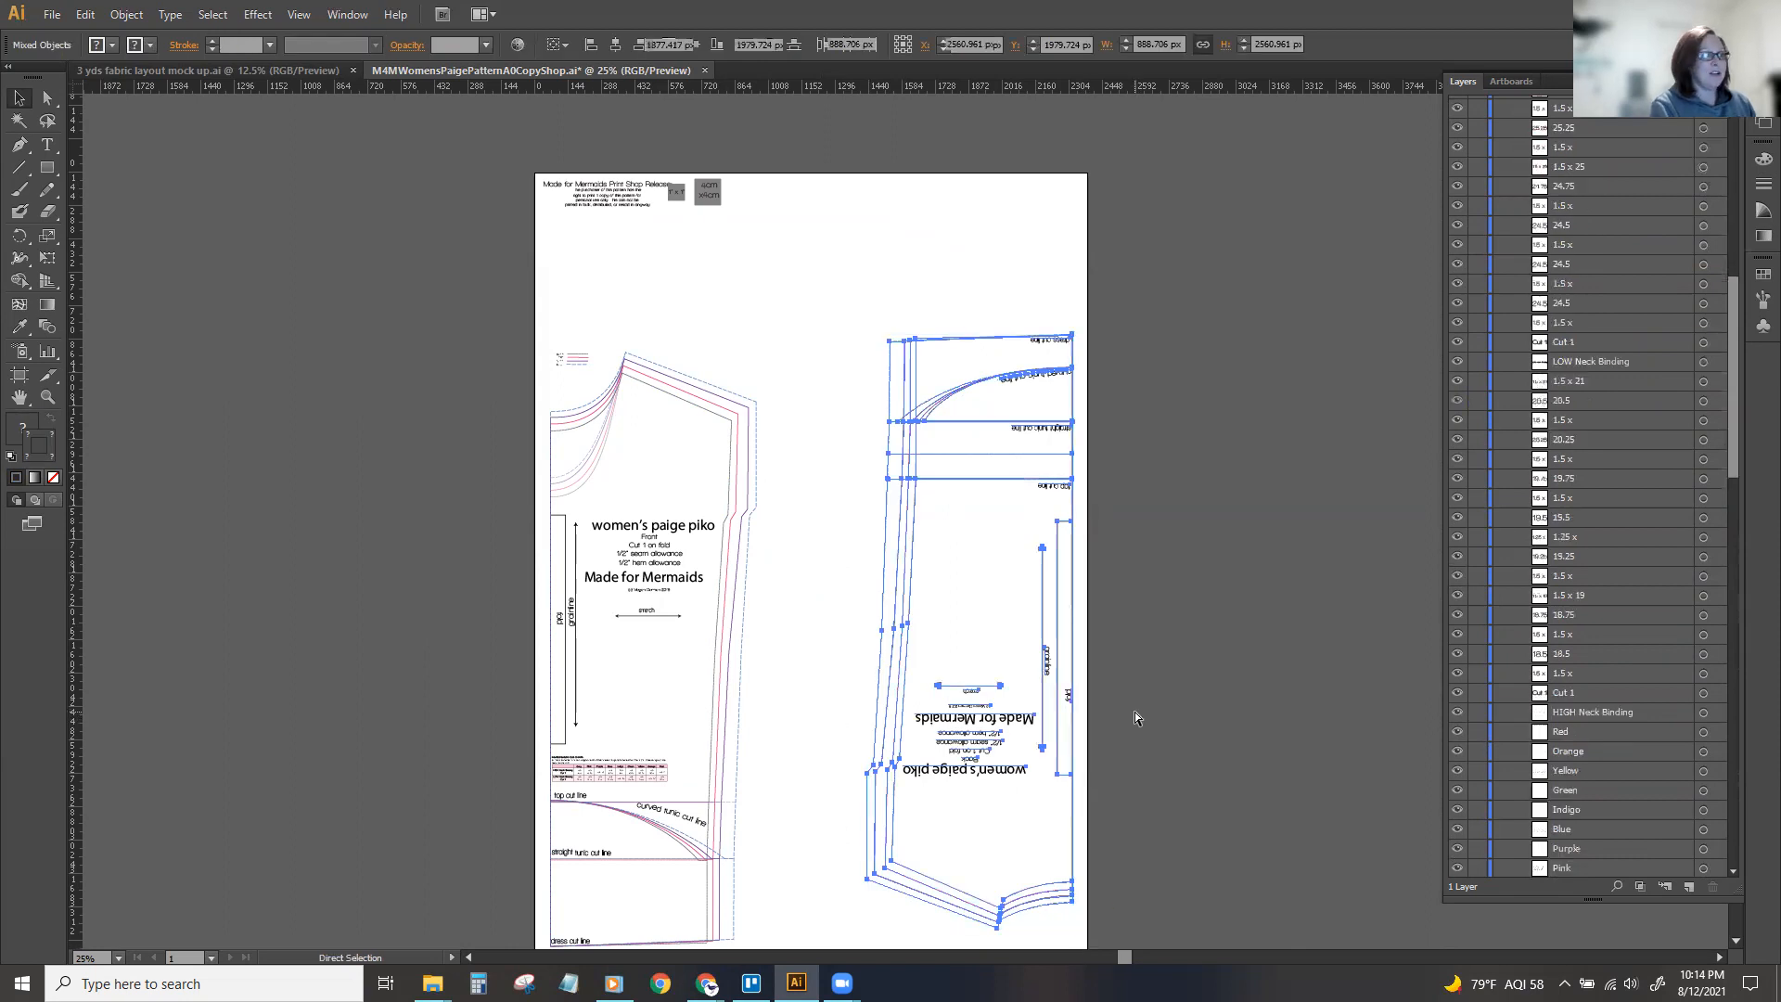
Hide the back piece's group.
left_click_drag(1739, 397, 1715, 145)
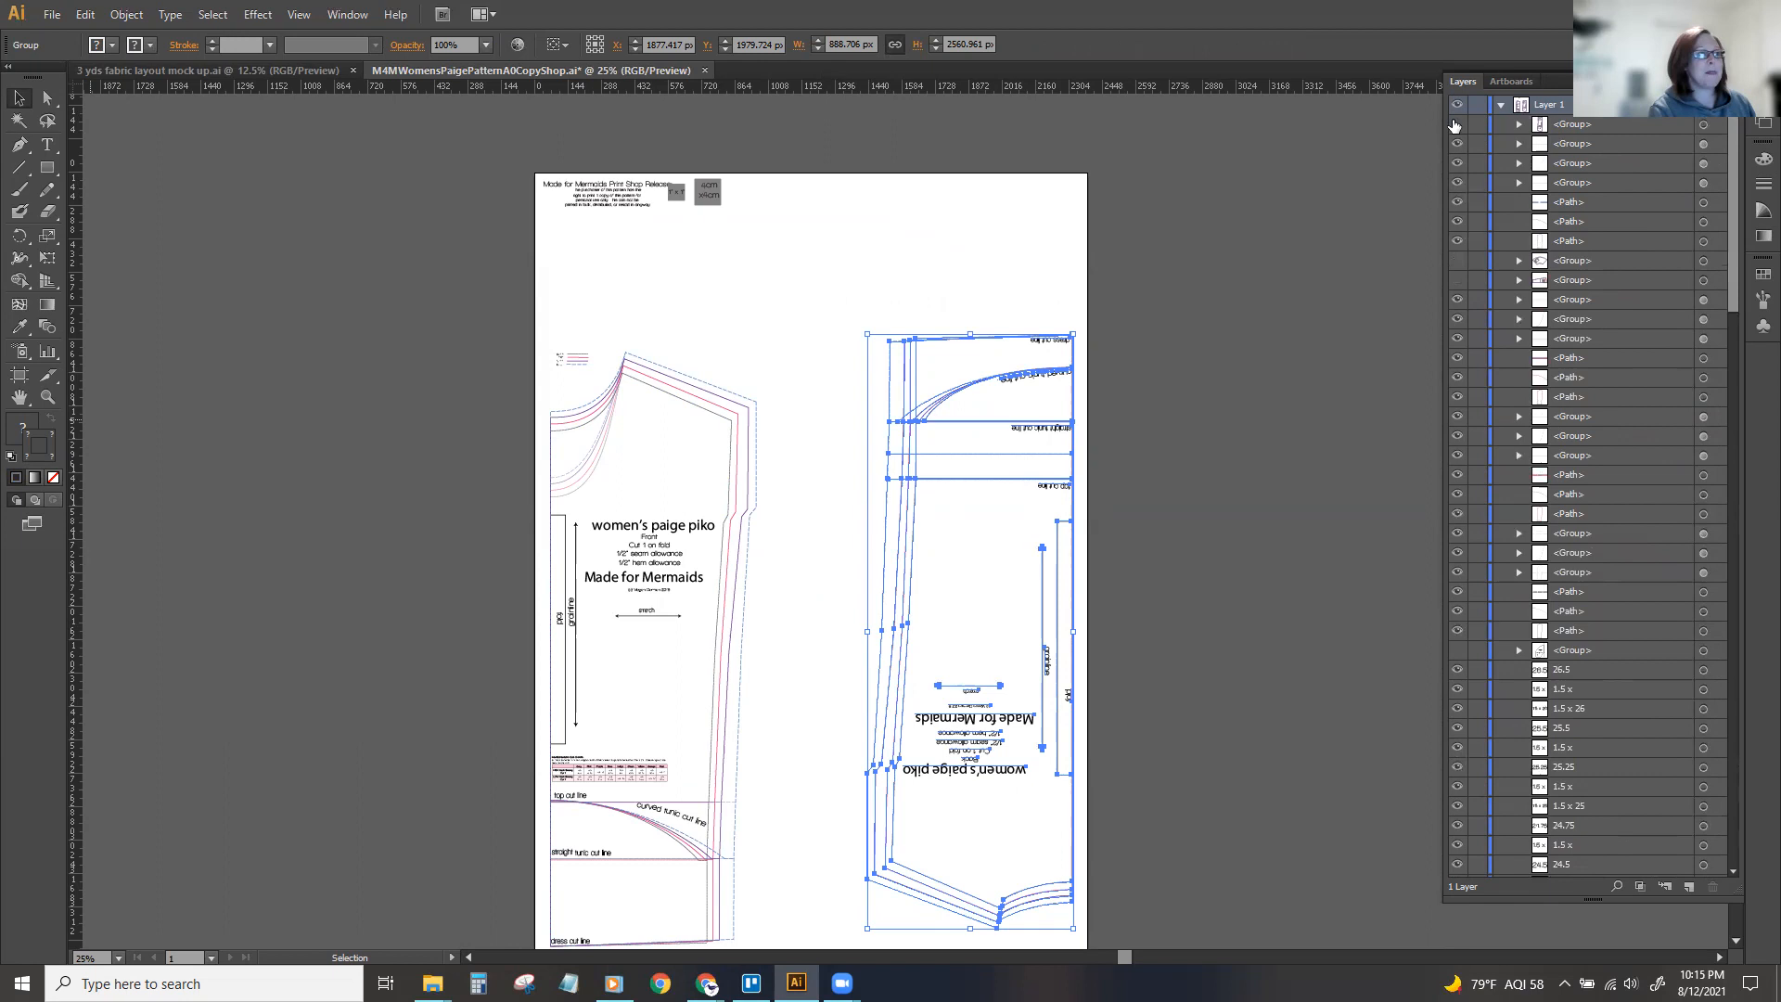
left_click(1456, 125)
Group the colour-line size legend beside the front piece's neckline and move it about 50 px left and 193 px up.
scroll(986, 310, "down", 2)
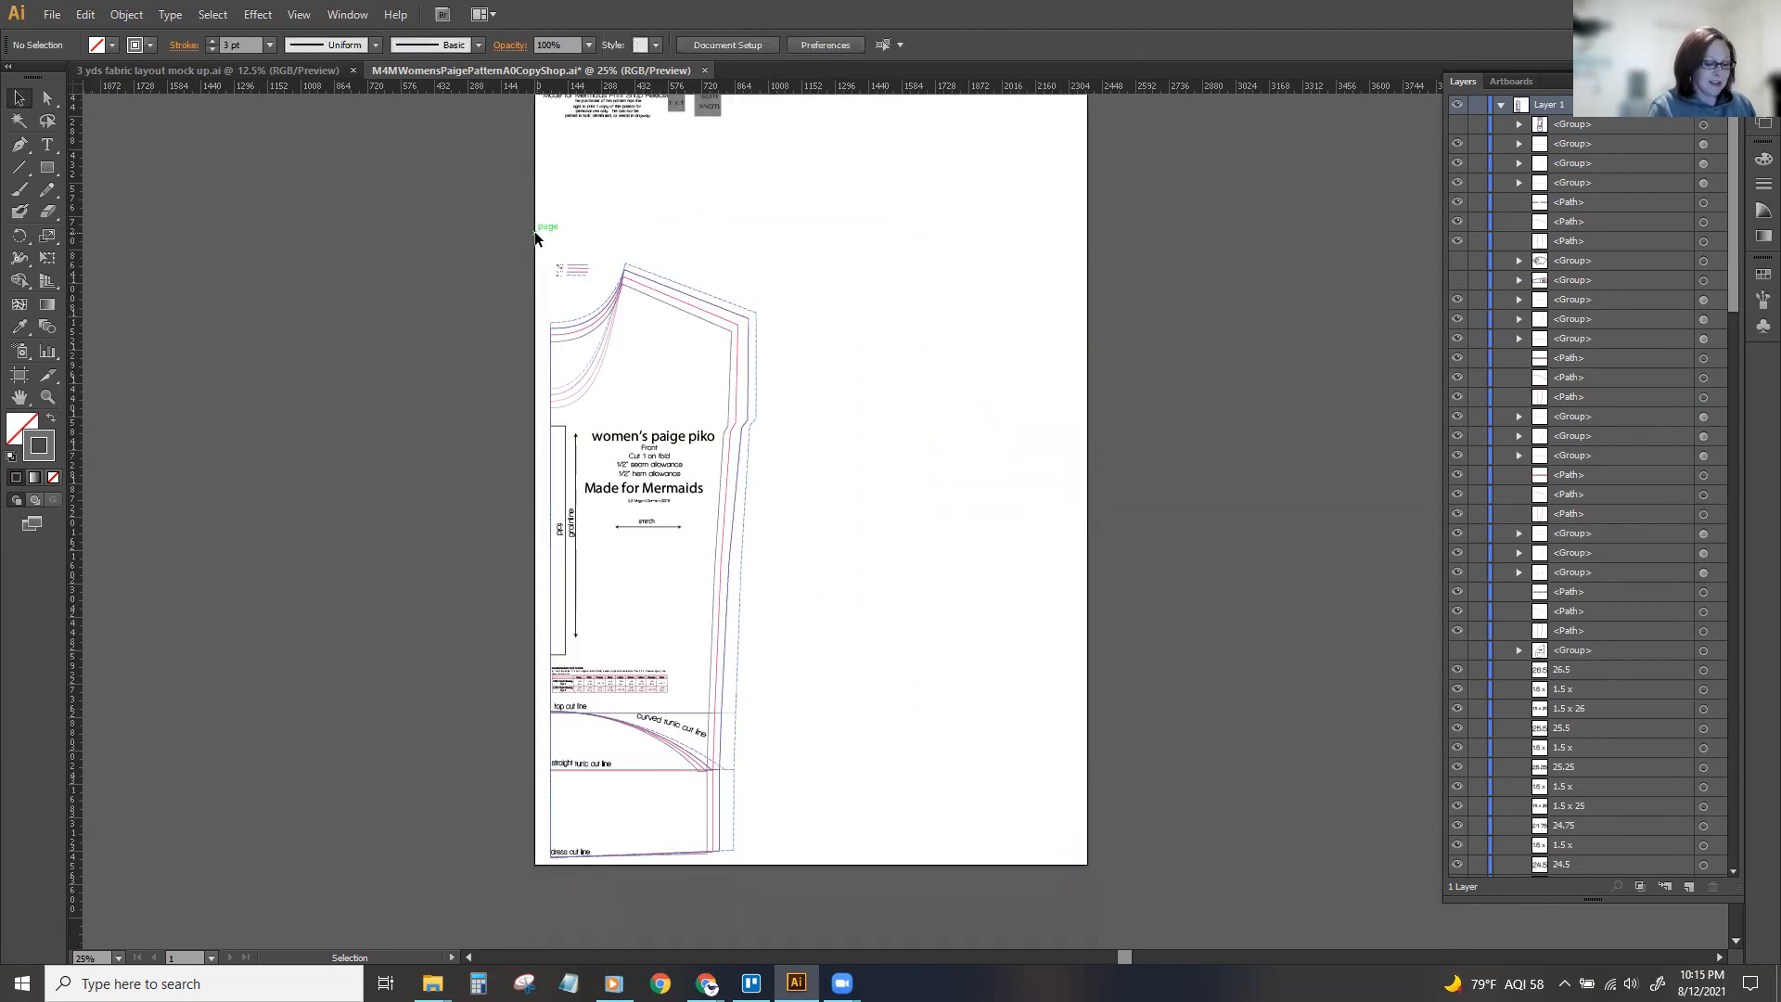
key("ctrl+equal")
key("ctrl+equal")
key("ctrl+equal")
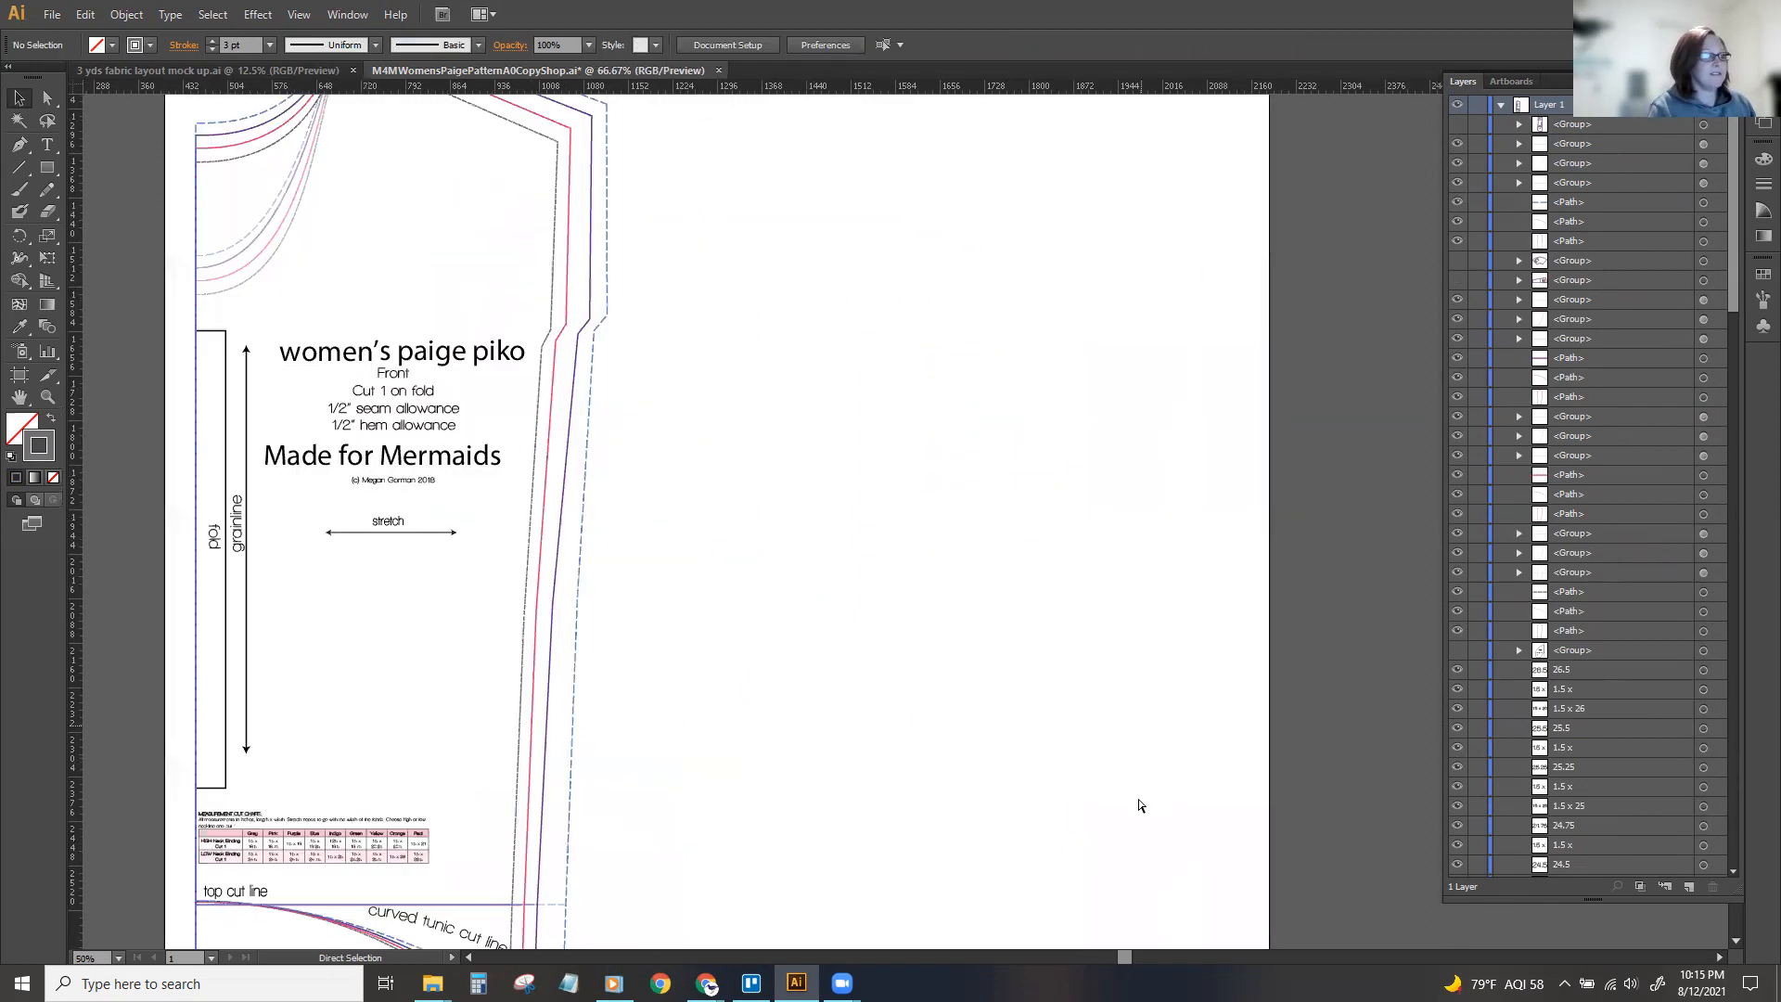
left_click_drag(1106, 954, 1028, 947)
scroll(963, 543, "up", 10)
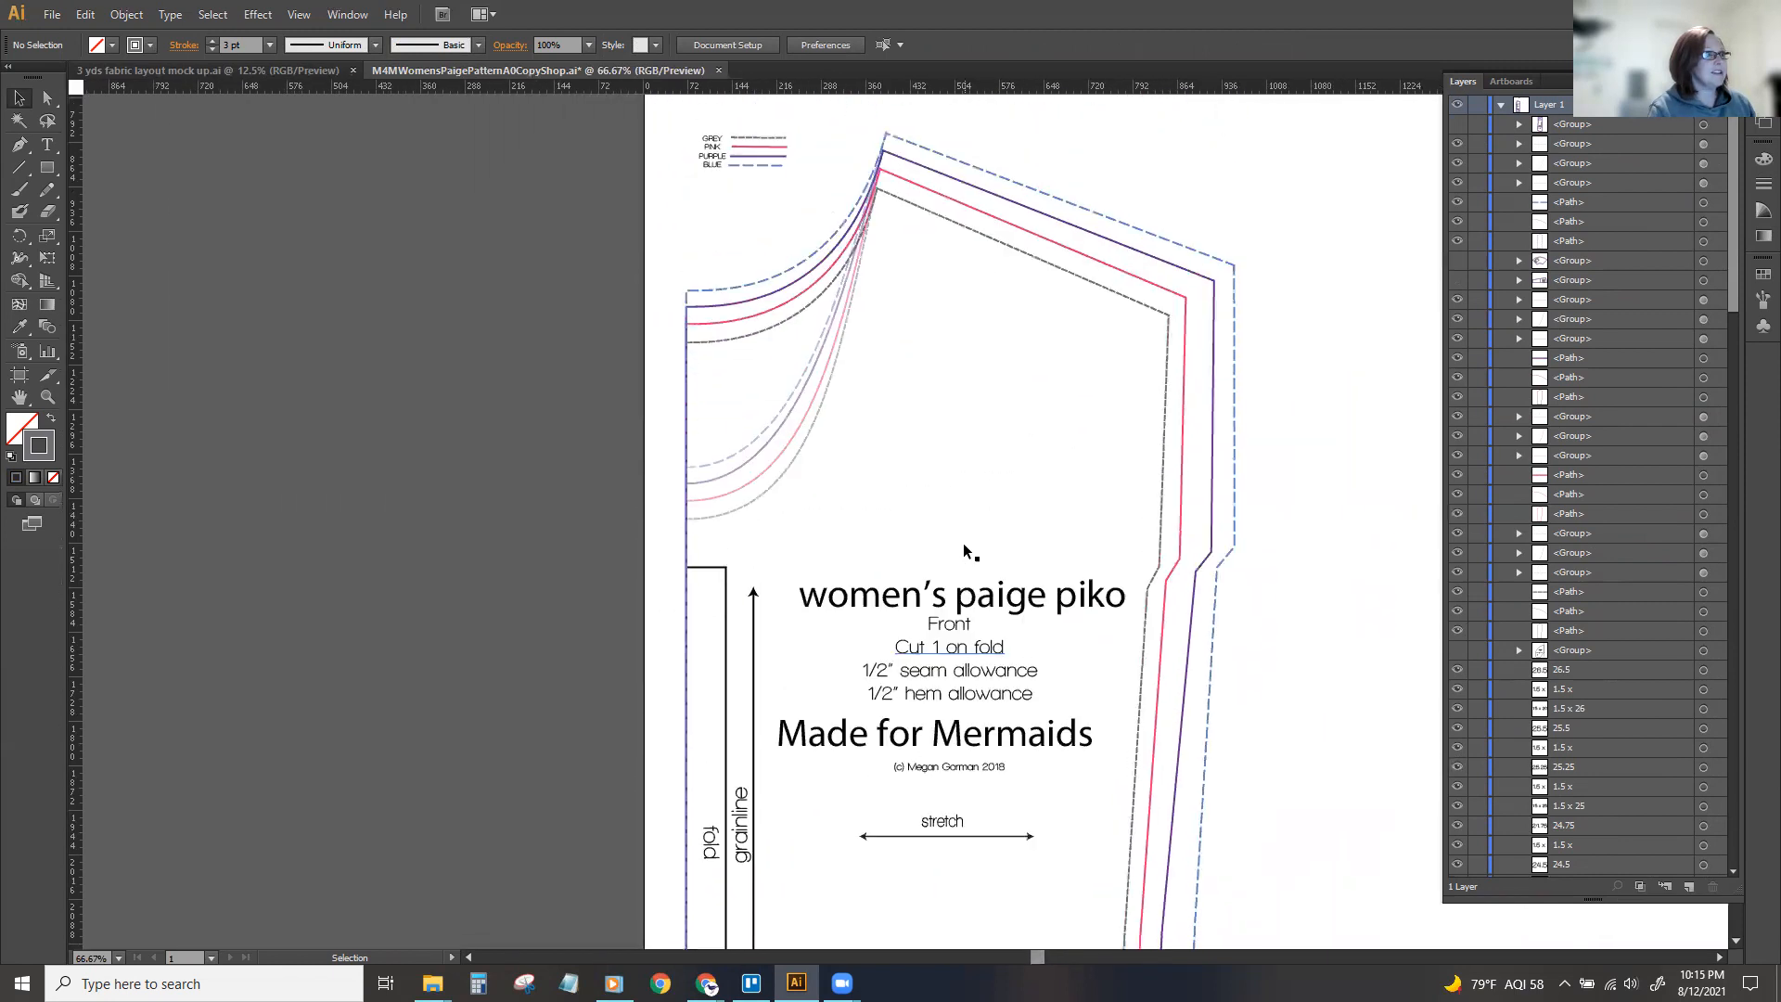
key("ctrl+equal")
key("ctrl+equal")
scroll(597, 223, "up", 3)
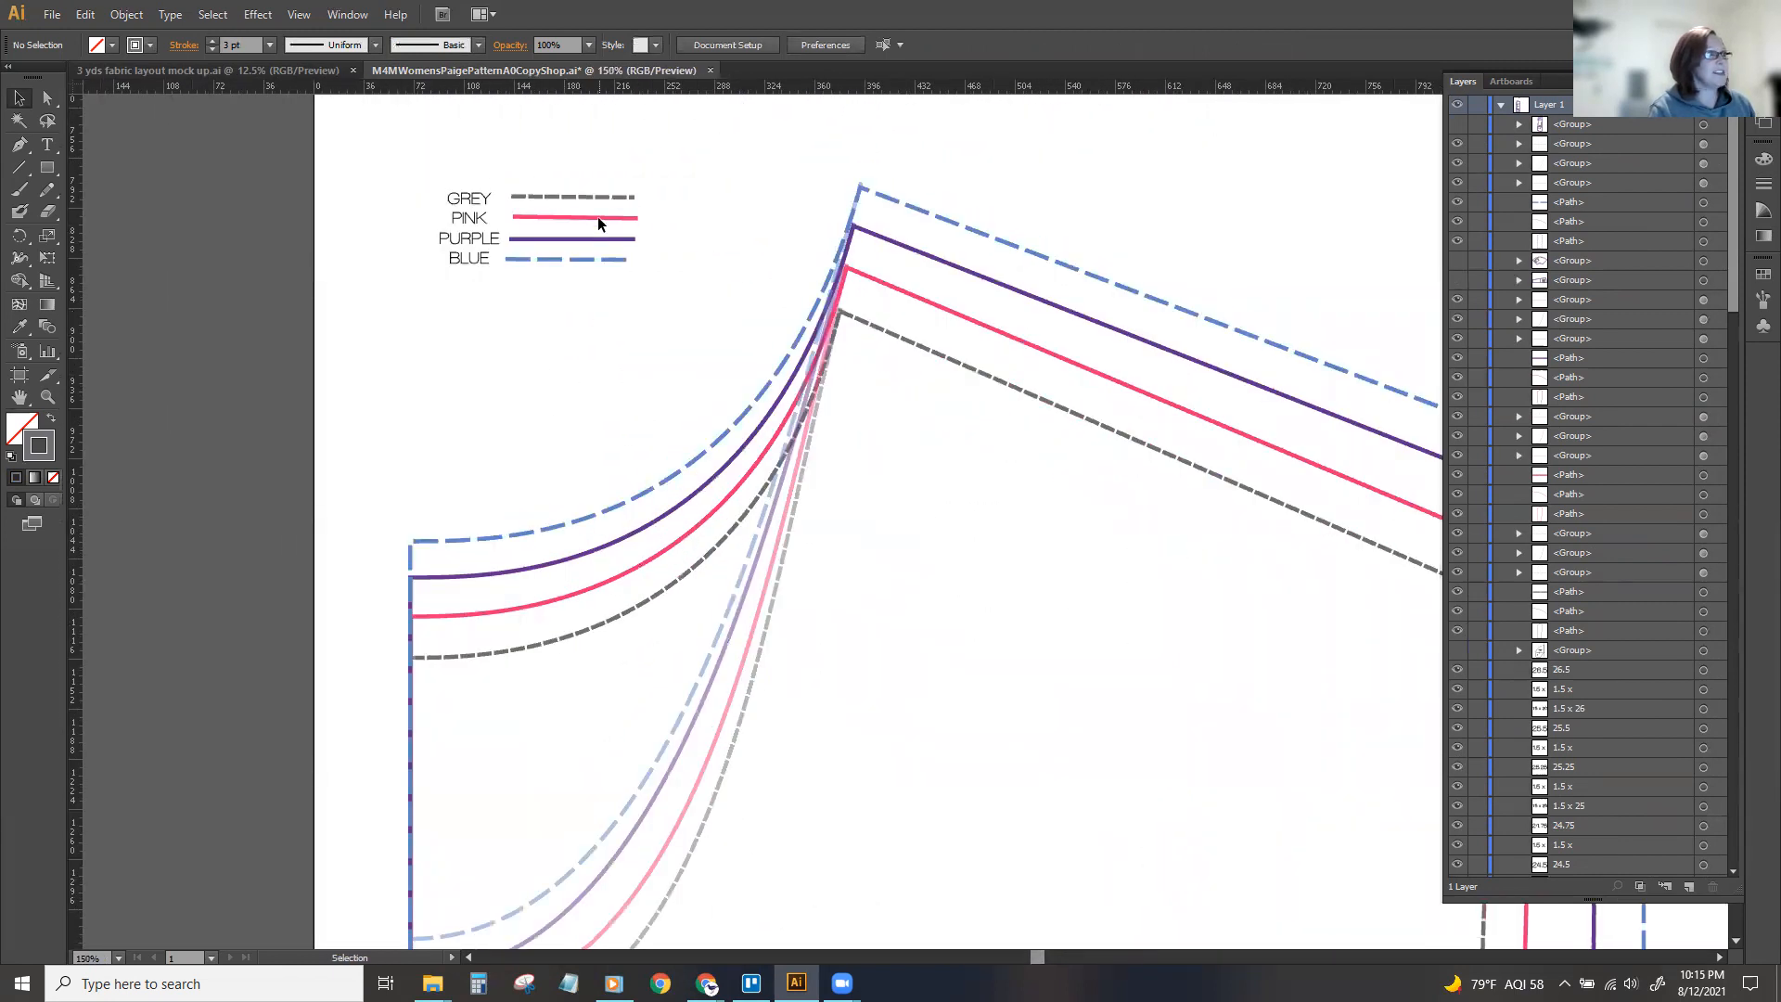
left_click_drag(657, 381, 667, 421)
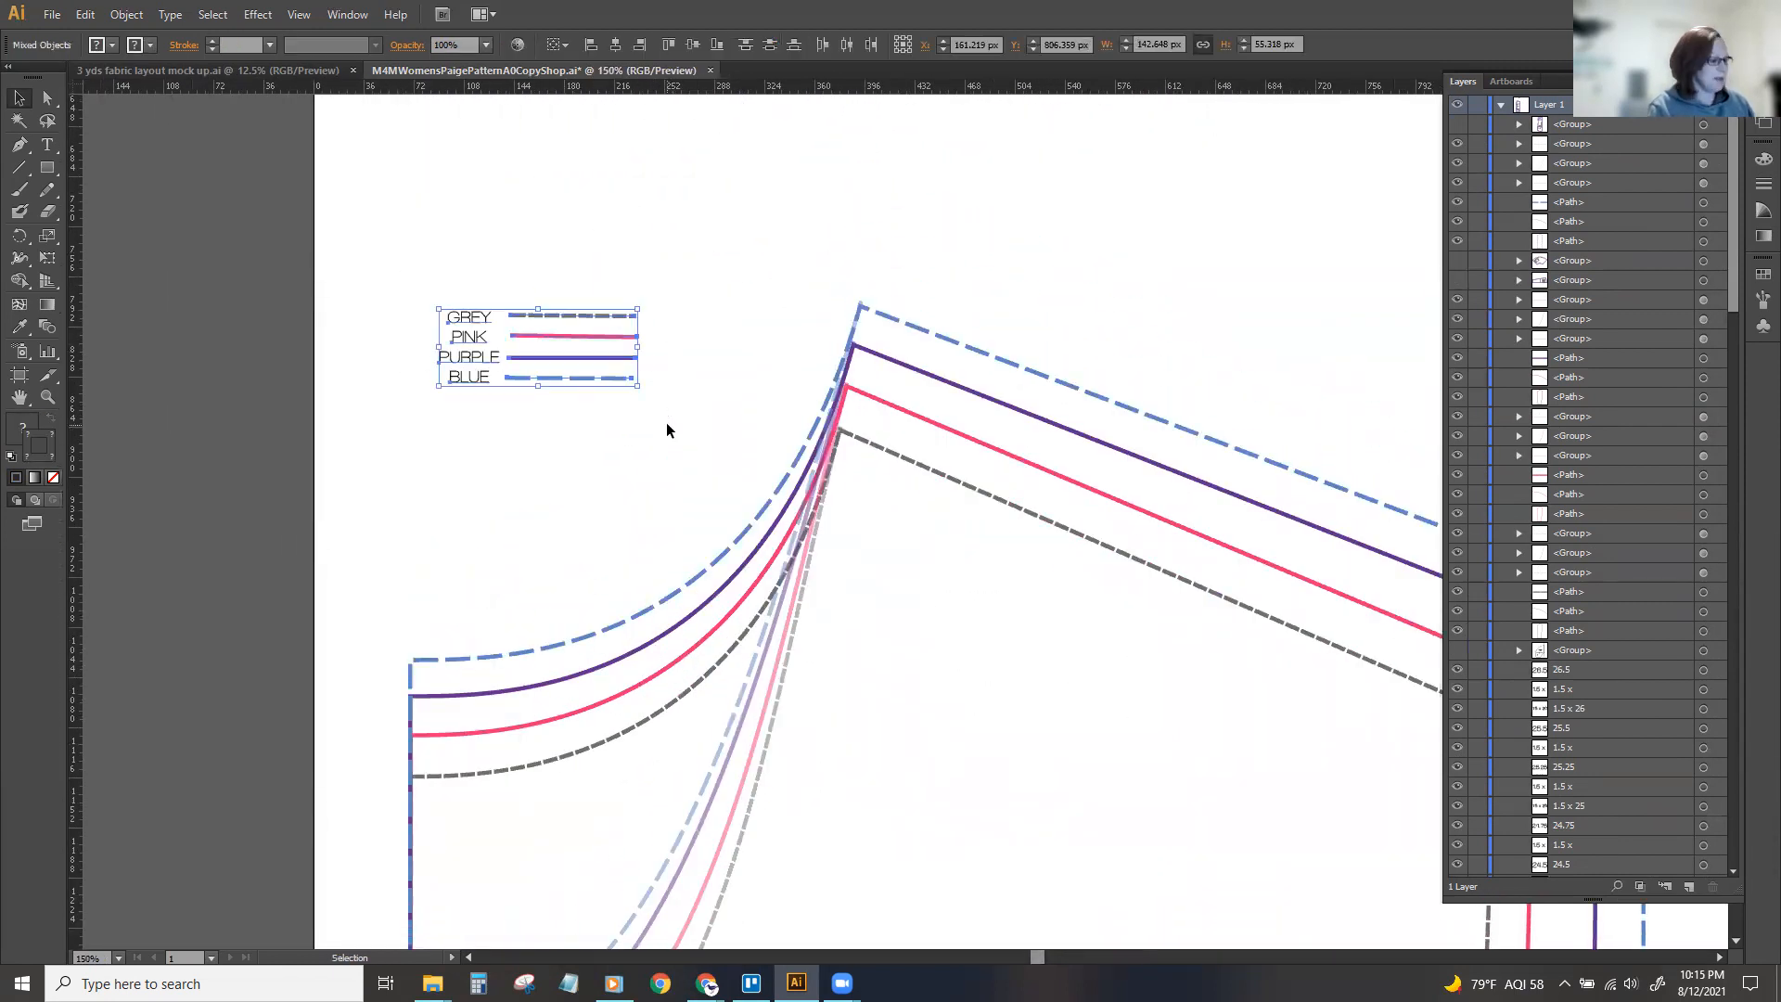
key("v")
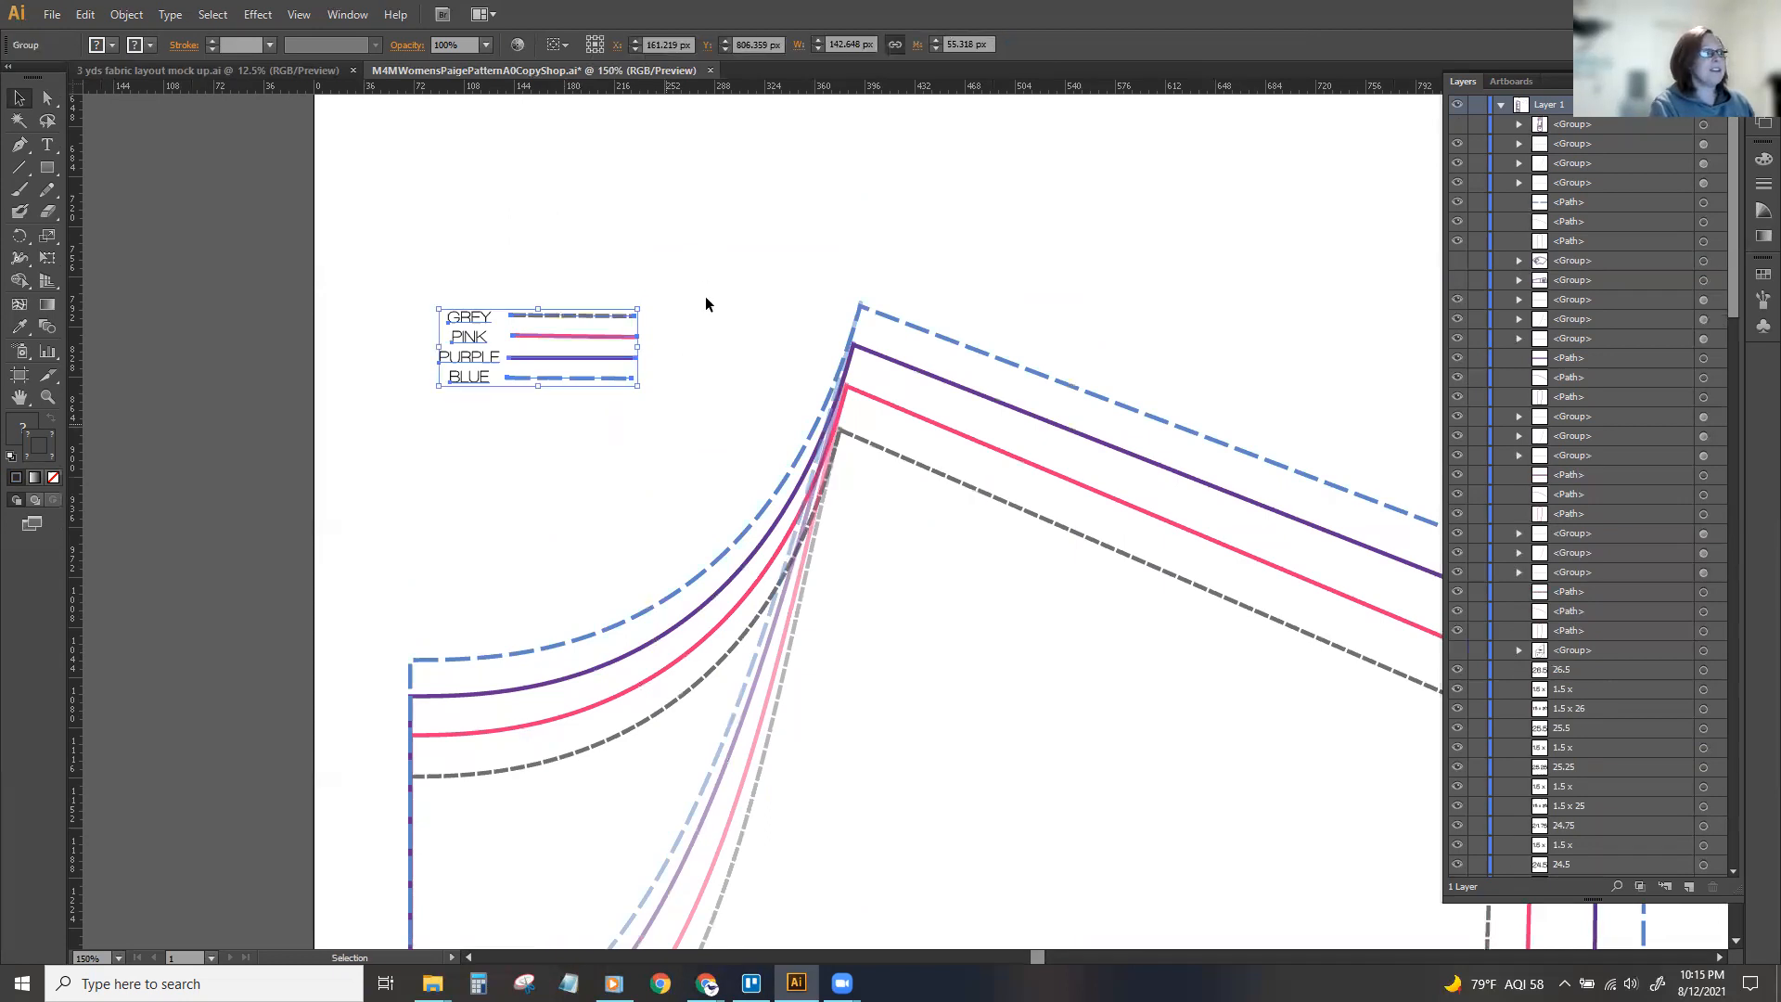
scroll(689, 287, "up", 3)
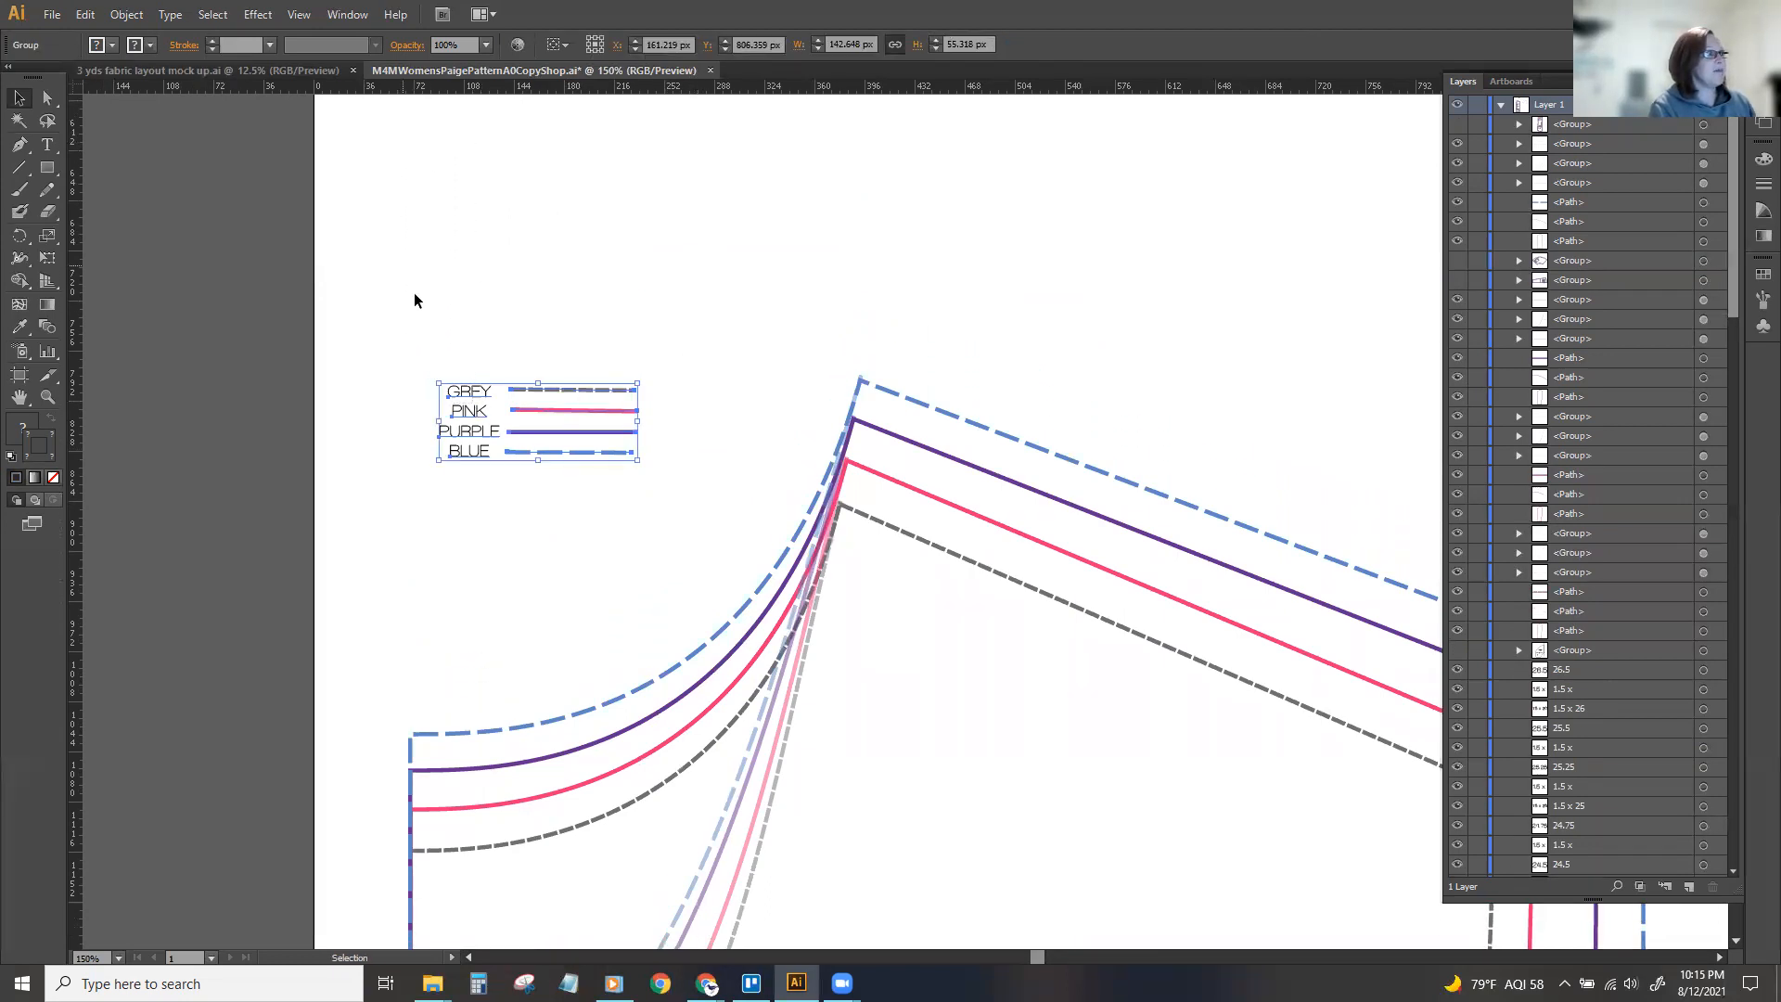
left_click_drag(469, 386, 407, 168)
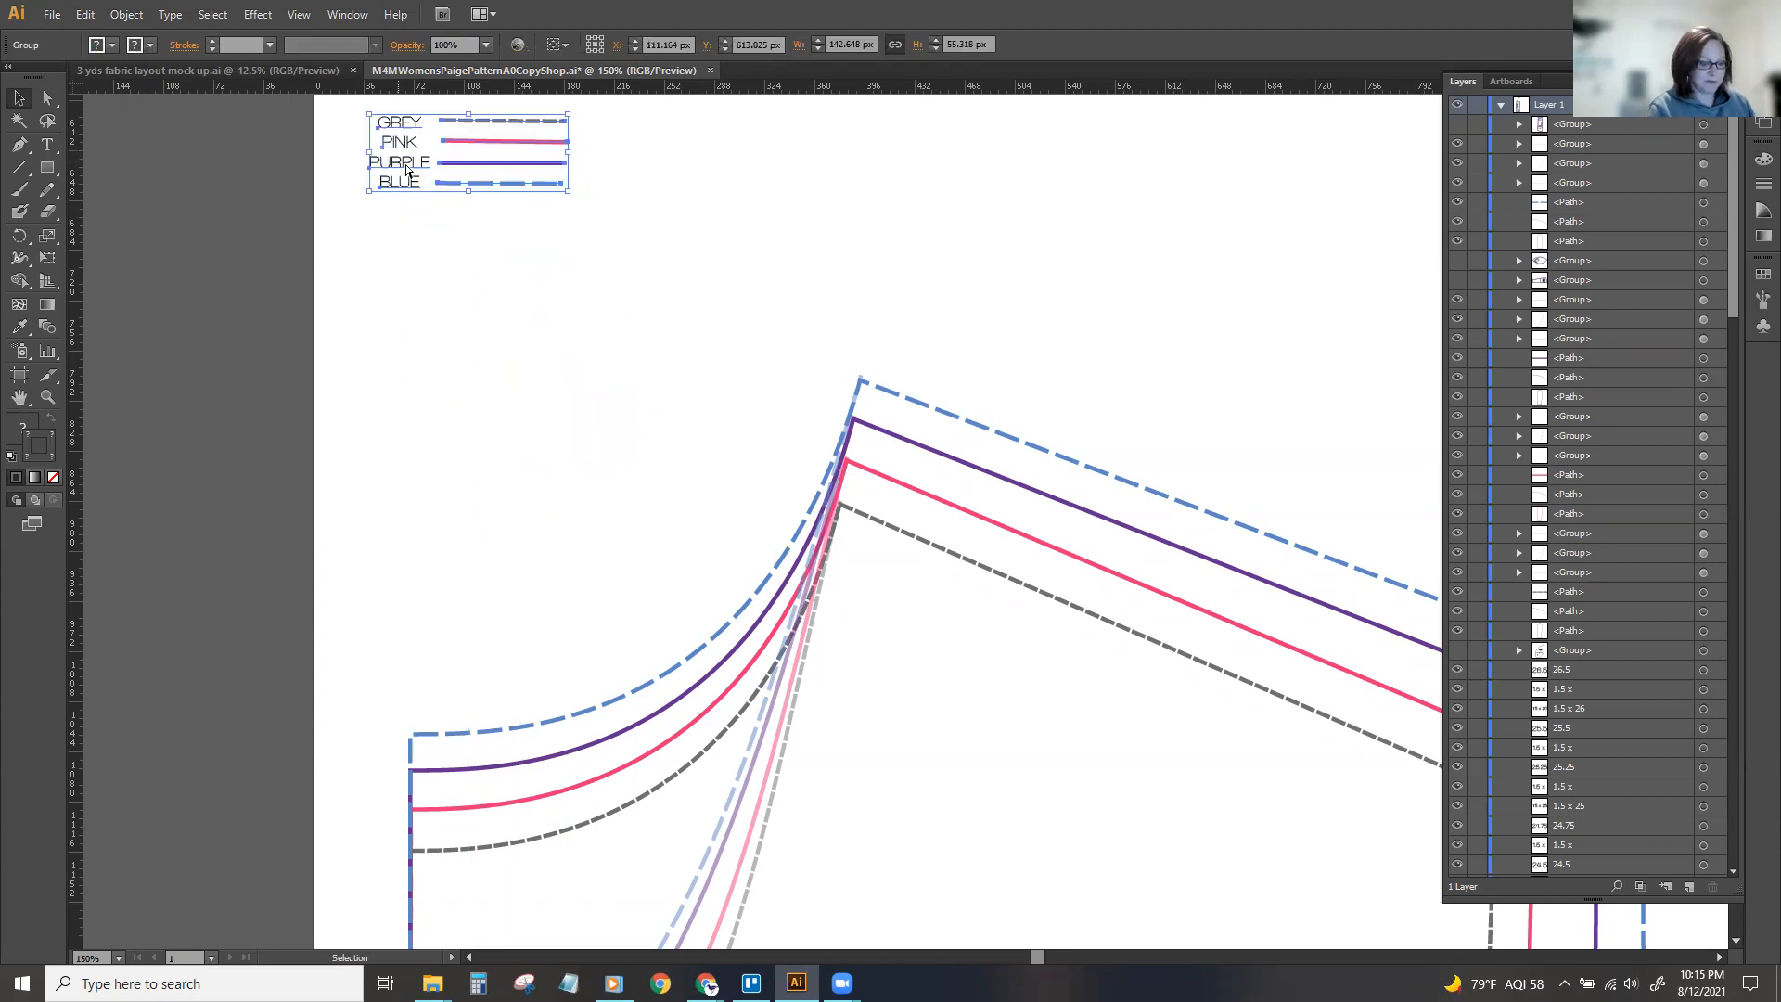
Group all lines and text of the front piece, including its measurement chart, and hide the group.
key("ctrl+minus")
key("ctrl+minus")
key("ctrl+minus")
key("ctrl+minus")
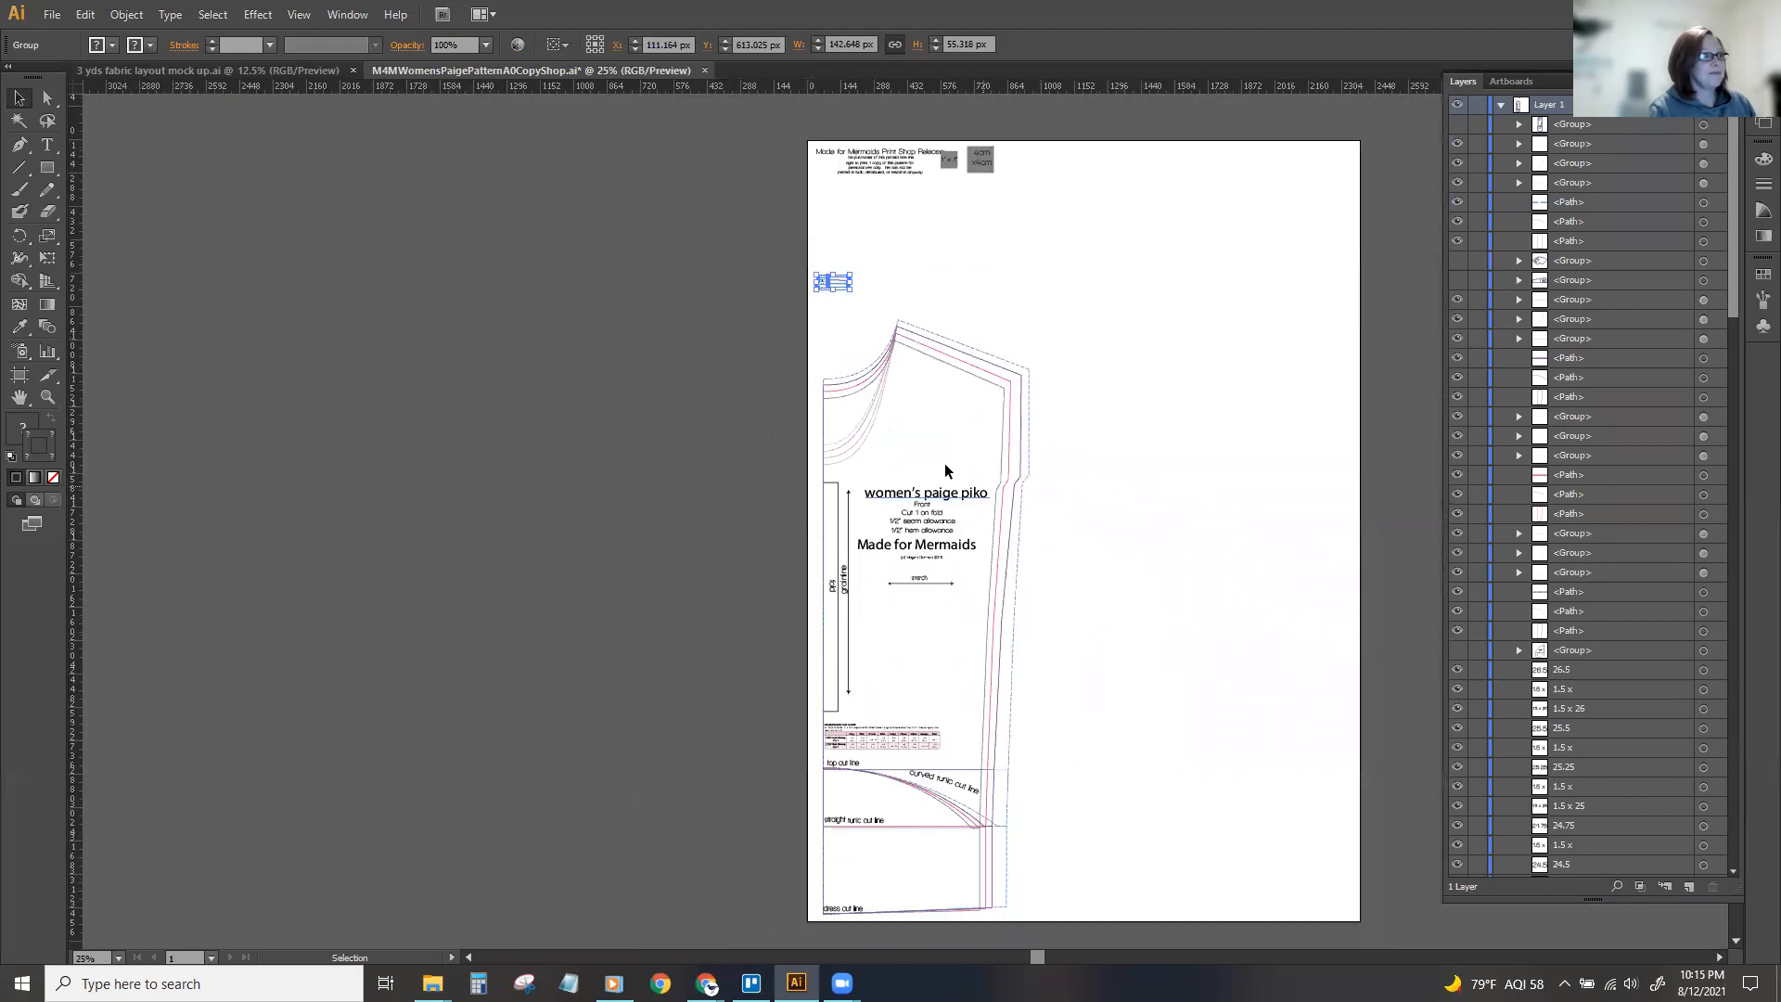
left_click_drag(980, 429, 1039, 927)
key("ctrl+g")
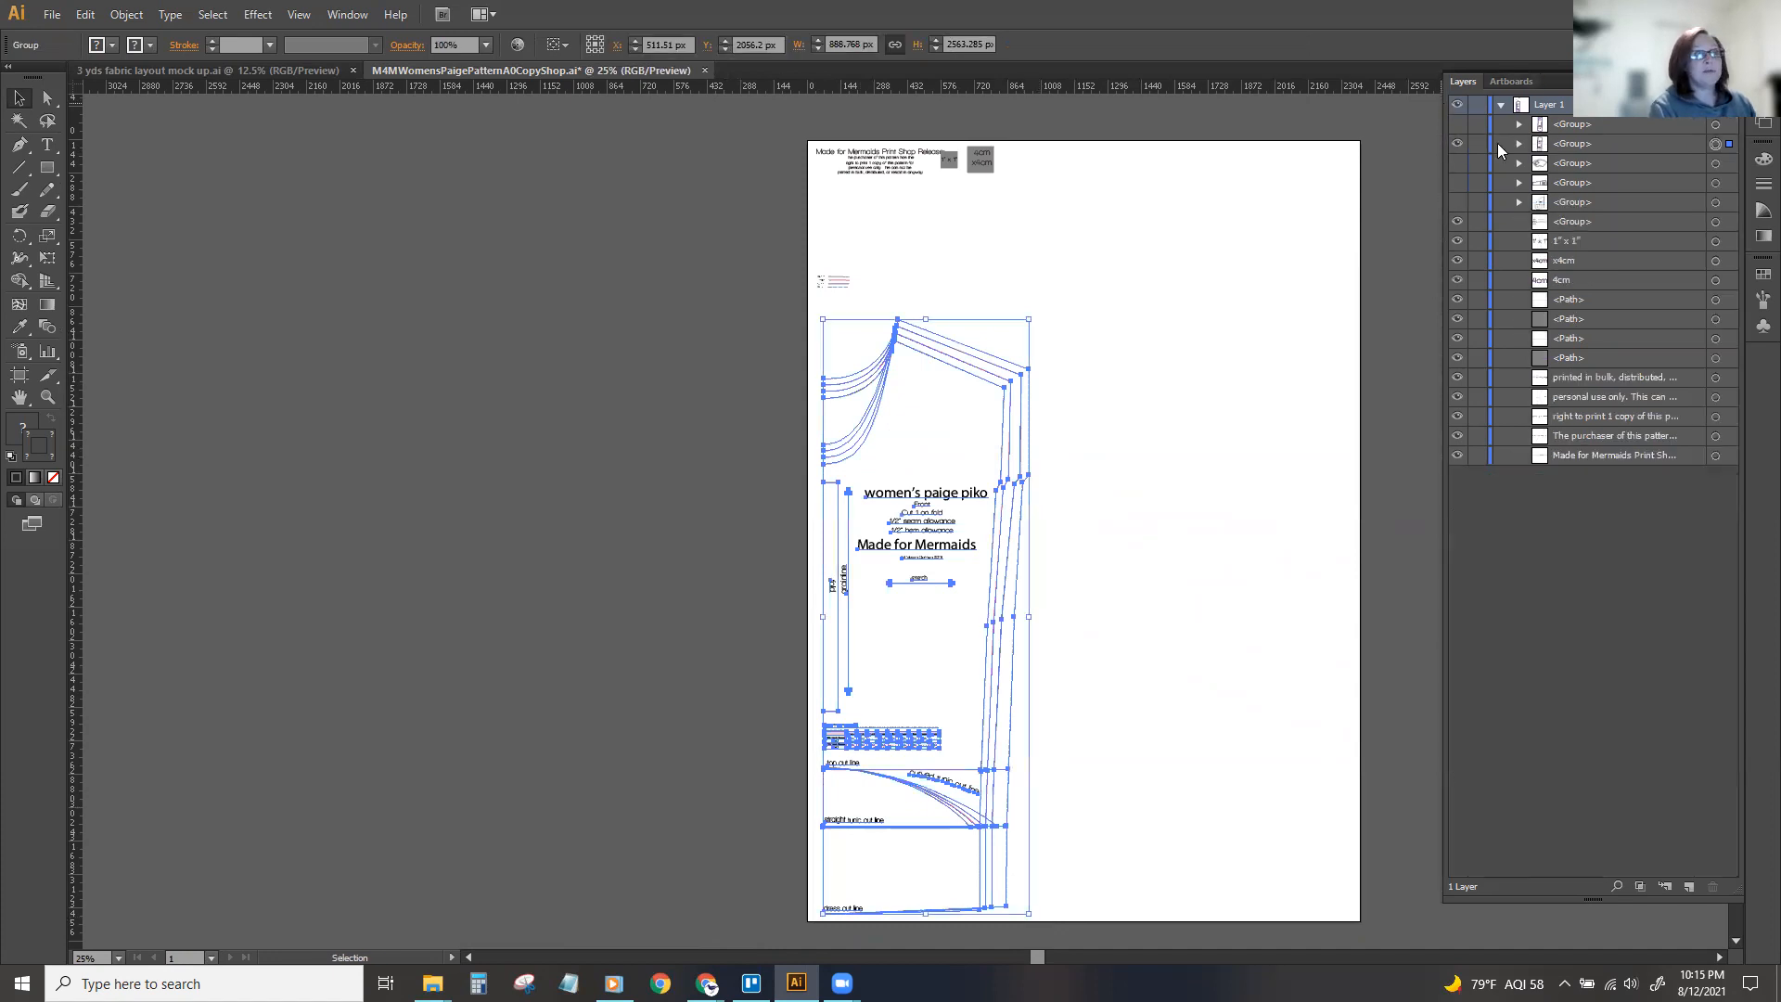
left_click(1457, 144)
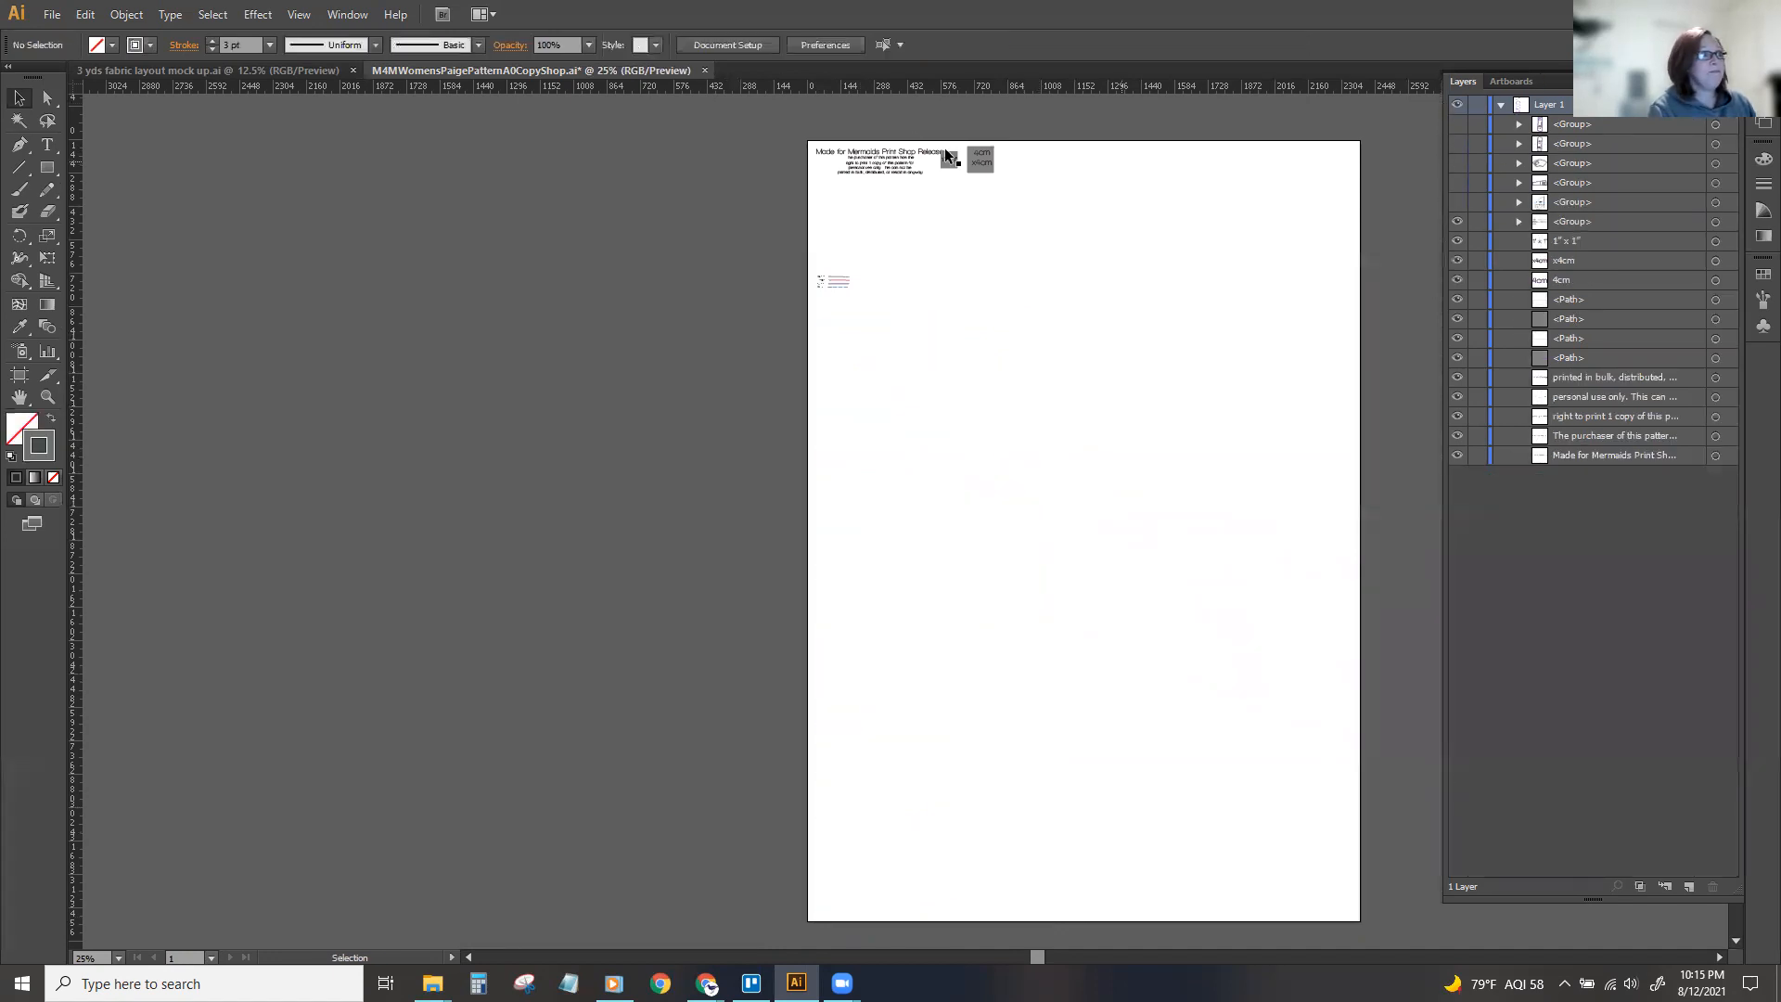
Group the print shop release text with the 1" x 1" and 4cm x 4cm test squares.
key("ctrl+=")
key("ctrl+=")
key("ctrl+=")
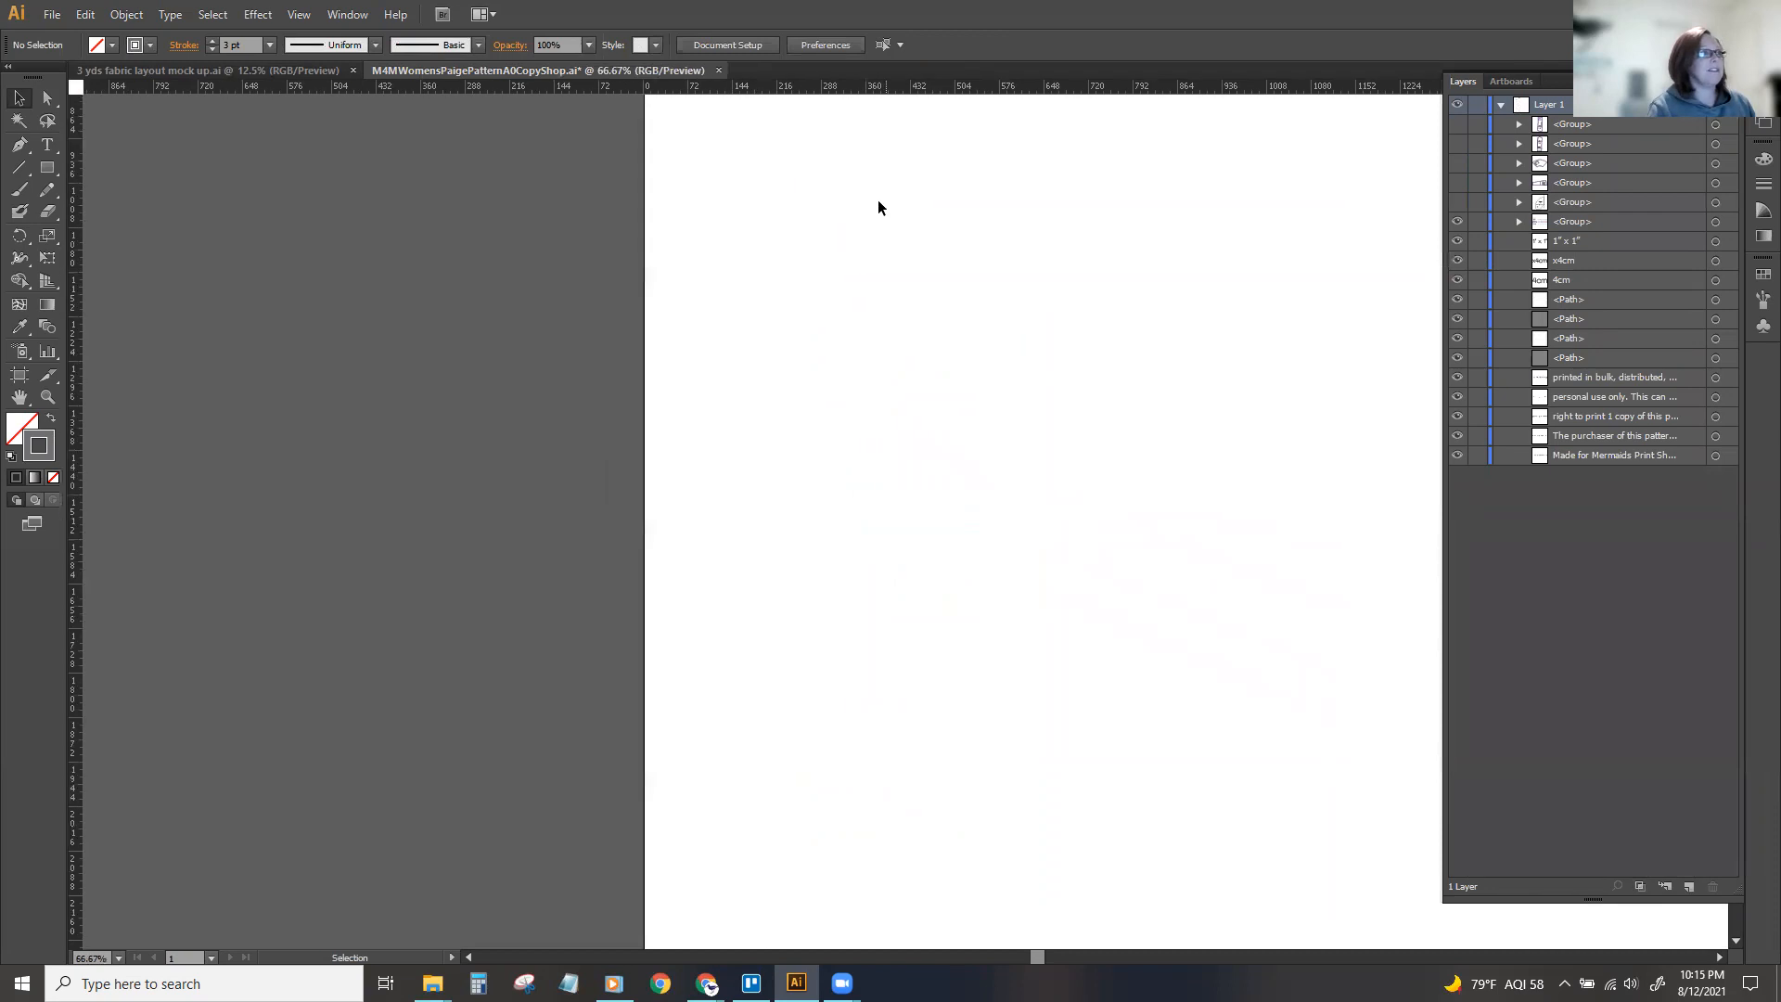
scroll(877, 214, "up", 5)
key("ctrl+=")
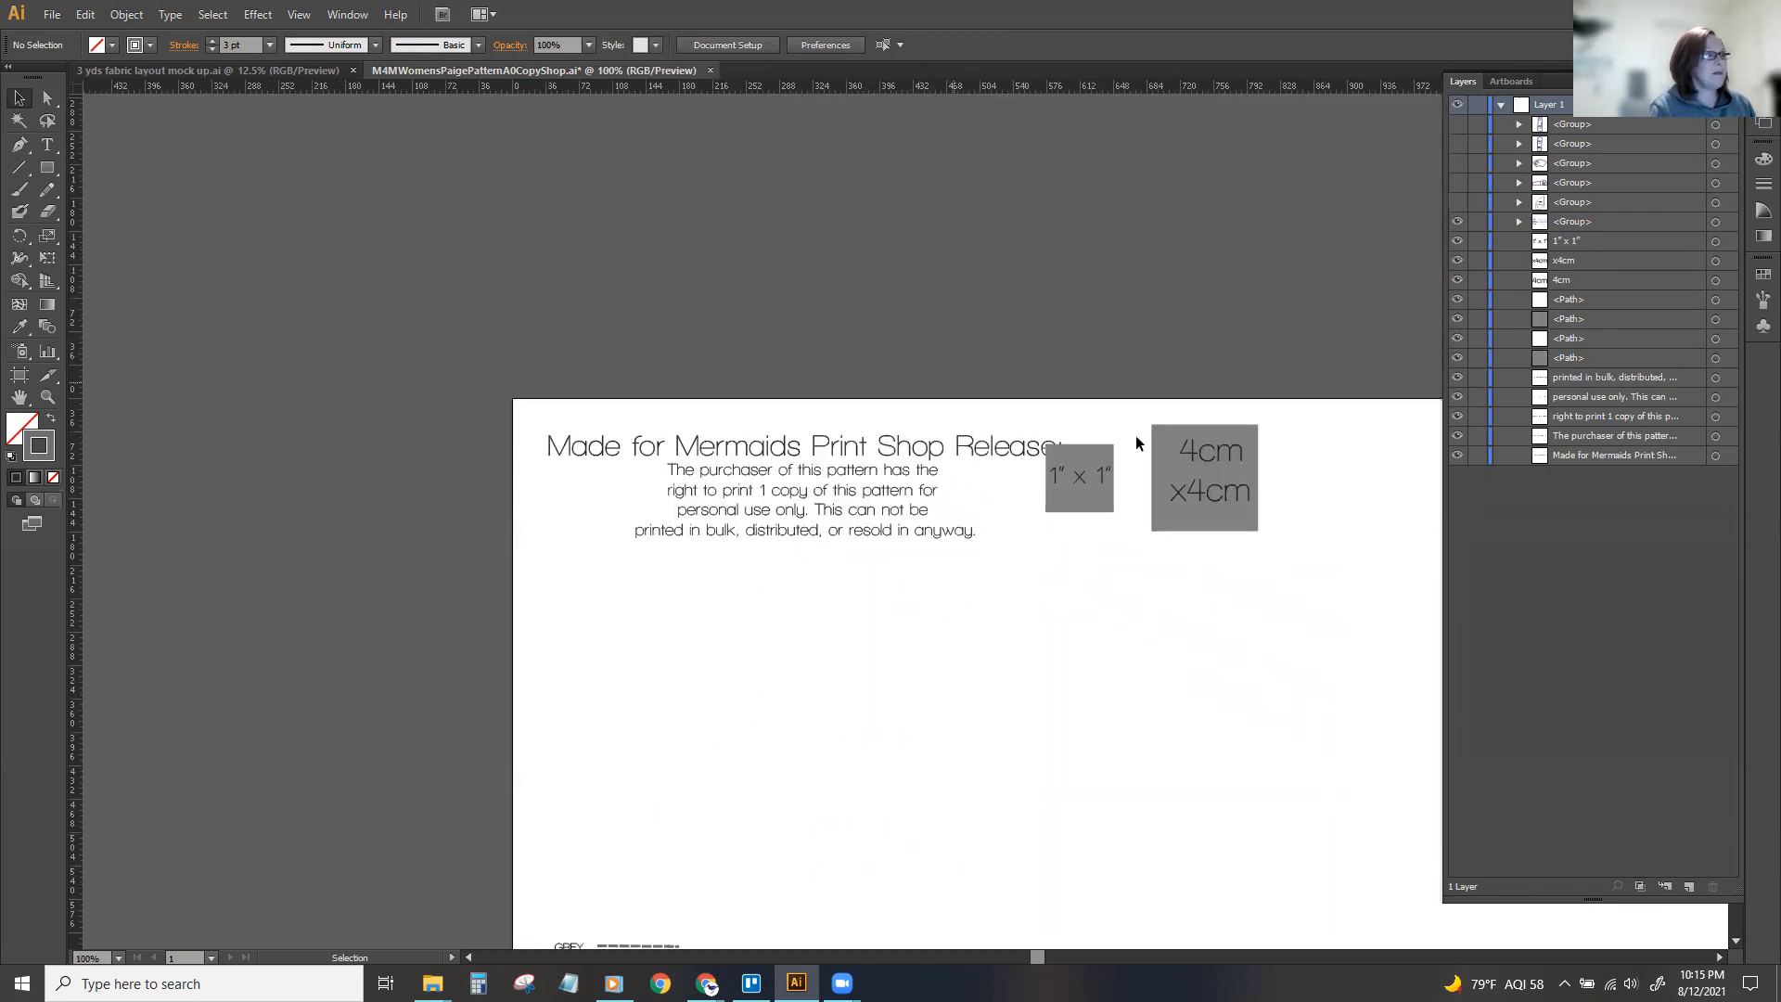
left_click_drag(482, 329, 1330, 738)
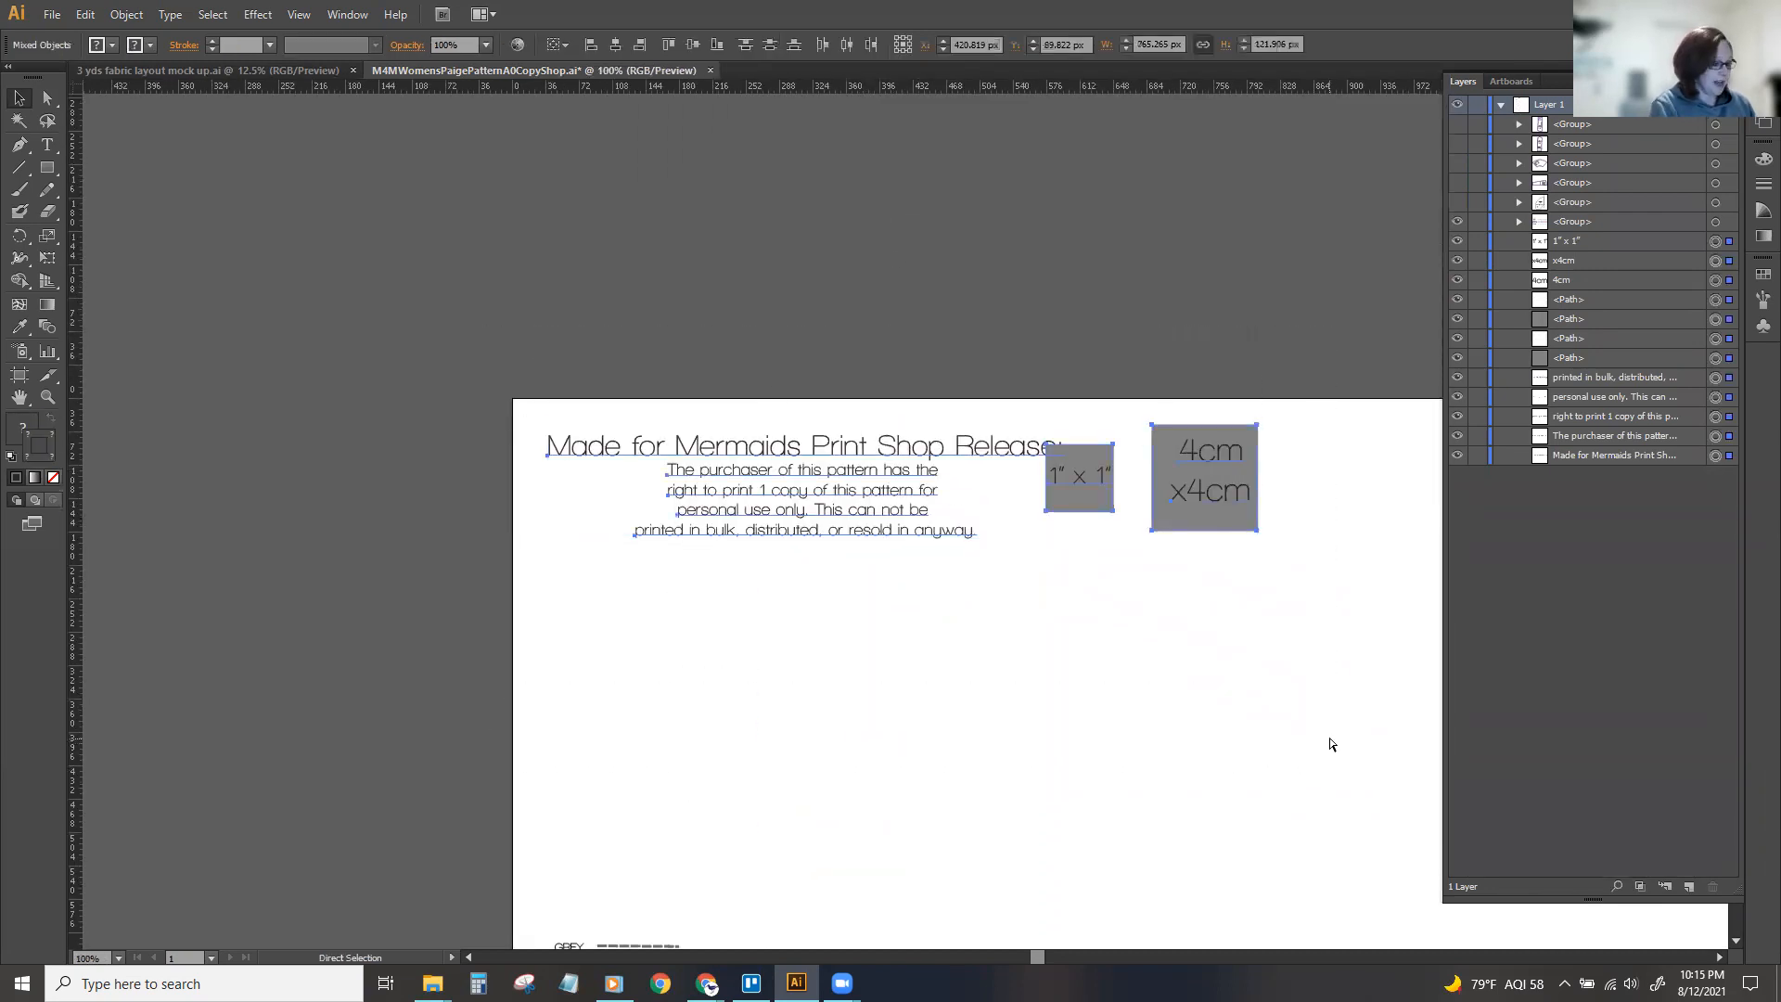
key("ctrl+g")
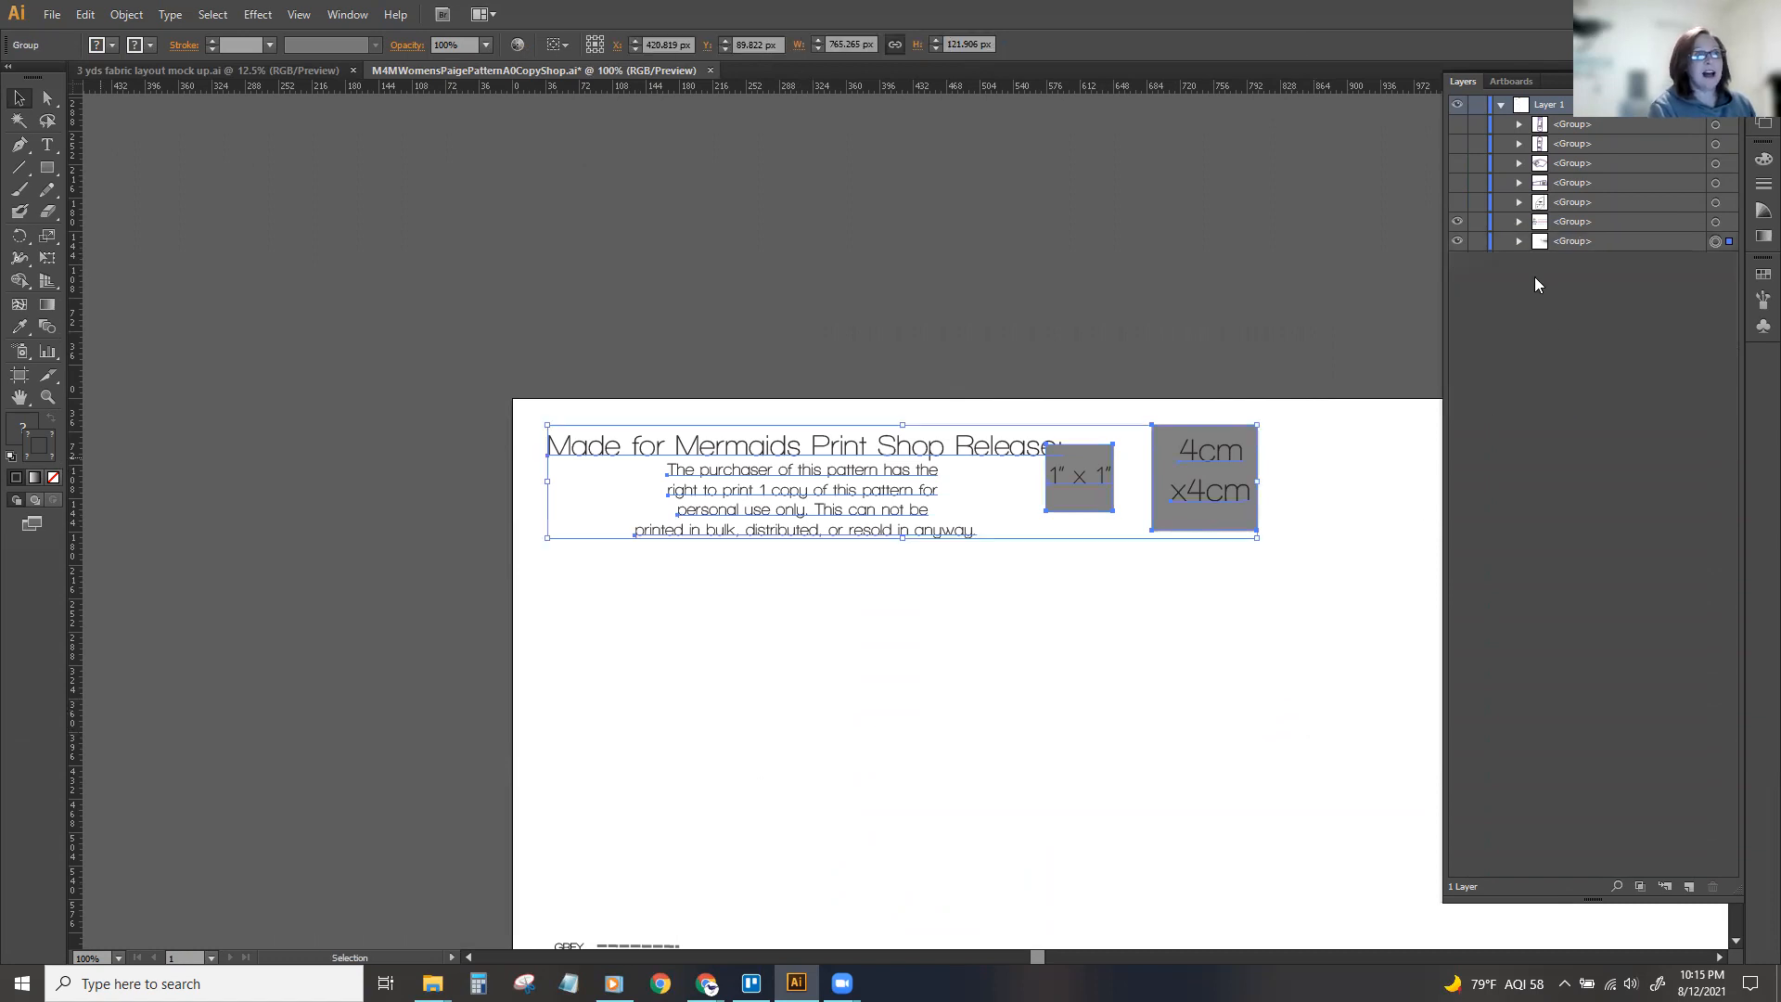
Rename the group of release text and test squares as "pattern info".
double_click(1568, 241)
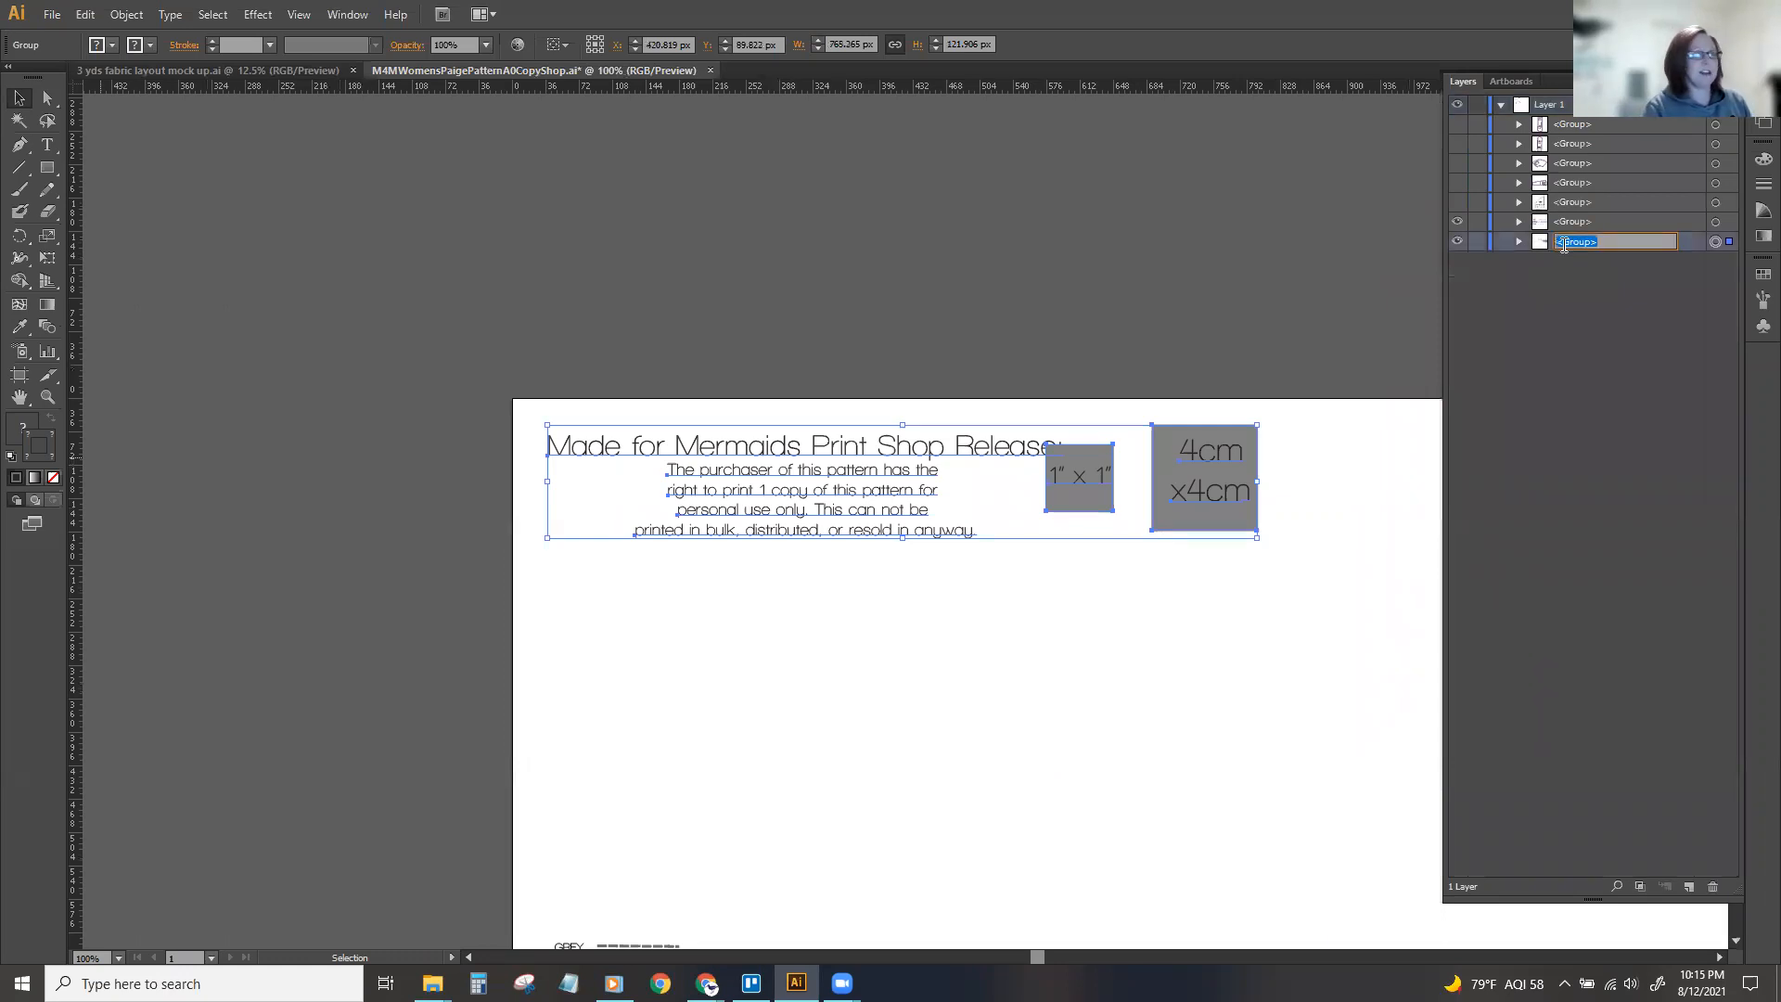
key("Return")
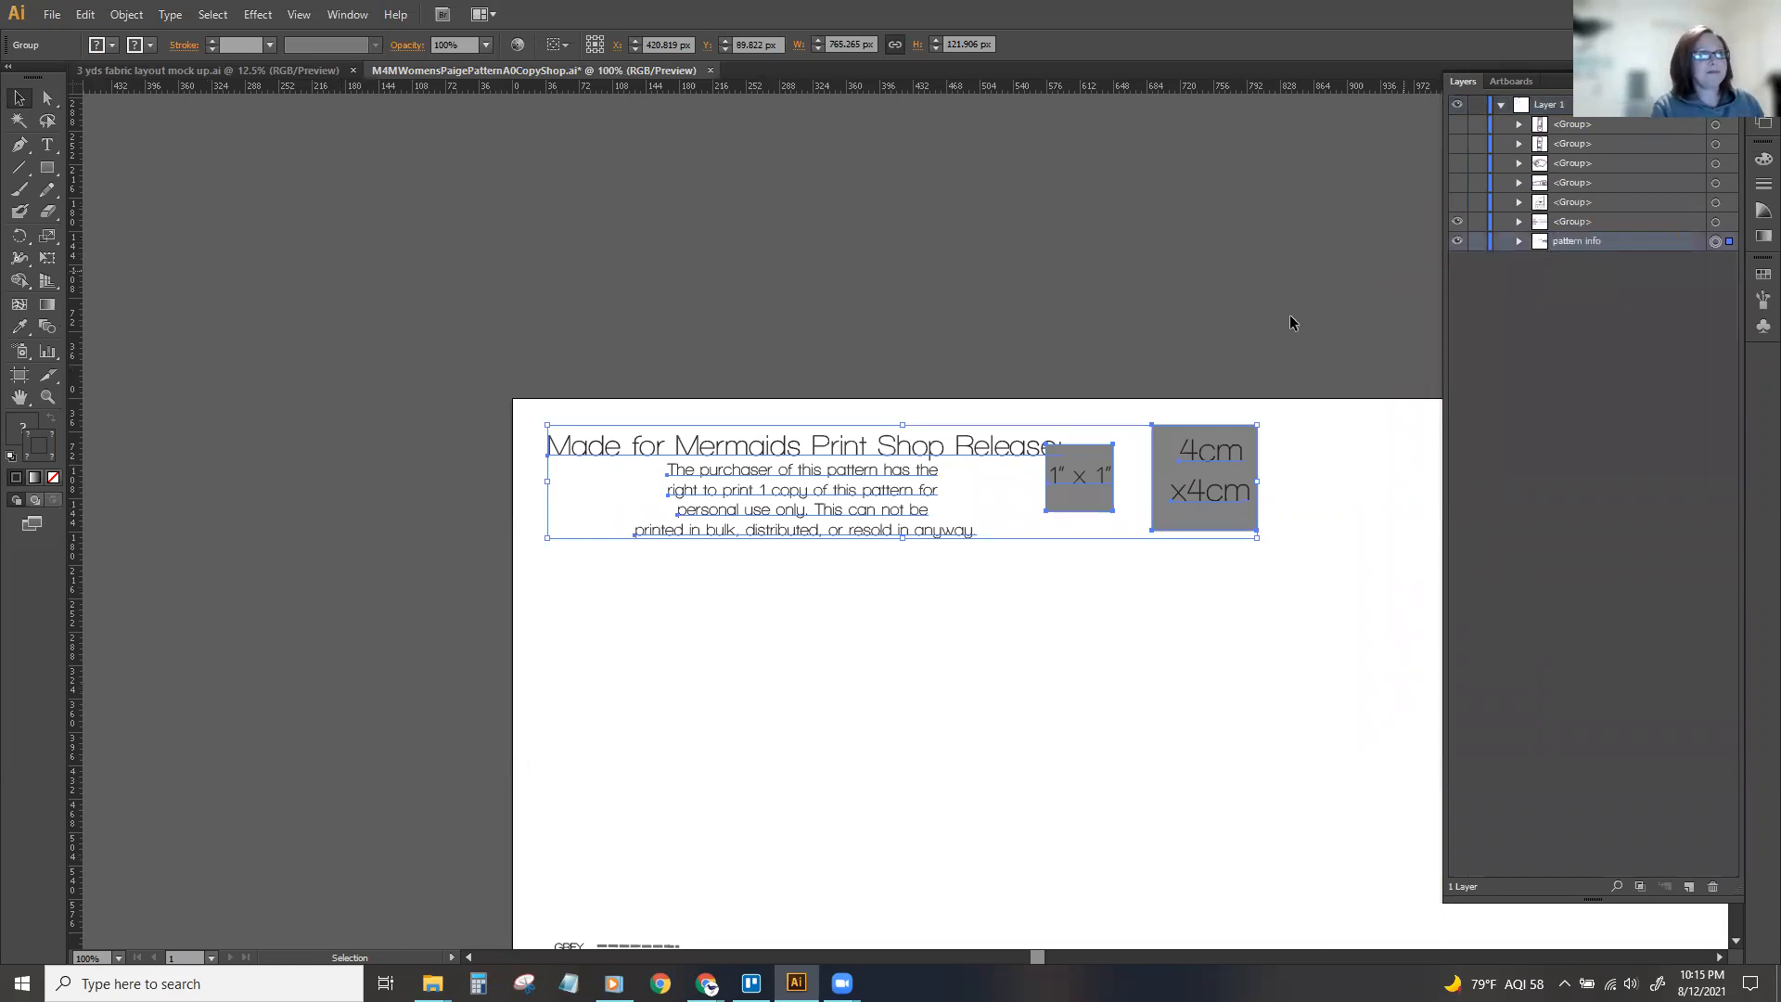
left_click(1267, 248)
Make all the hidden pattern piece groups visible again.
key("ctrl+minus")
left_click_drag(1041, 956, 1094, 957)
scroll(1078, 913, "down", 5)
key("ctrl+minus")
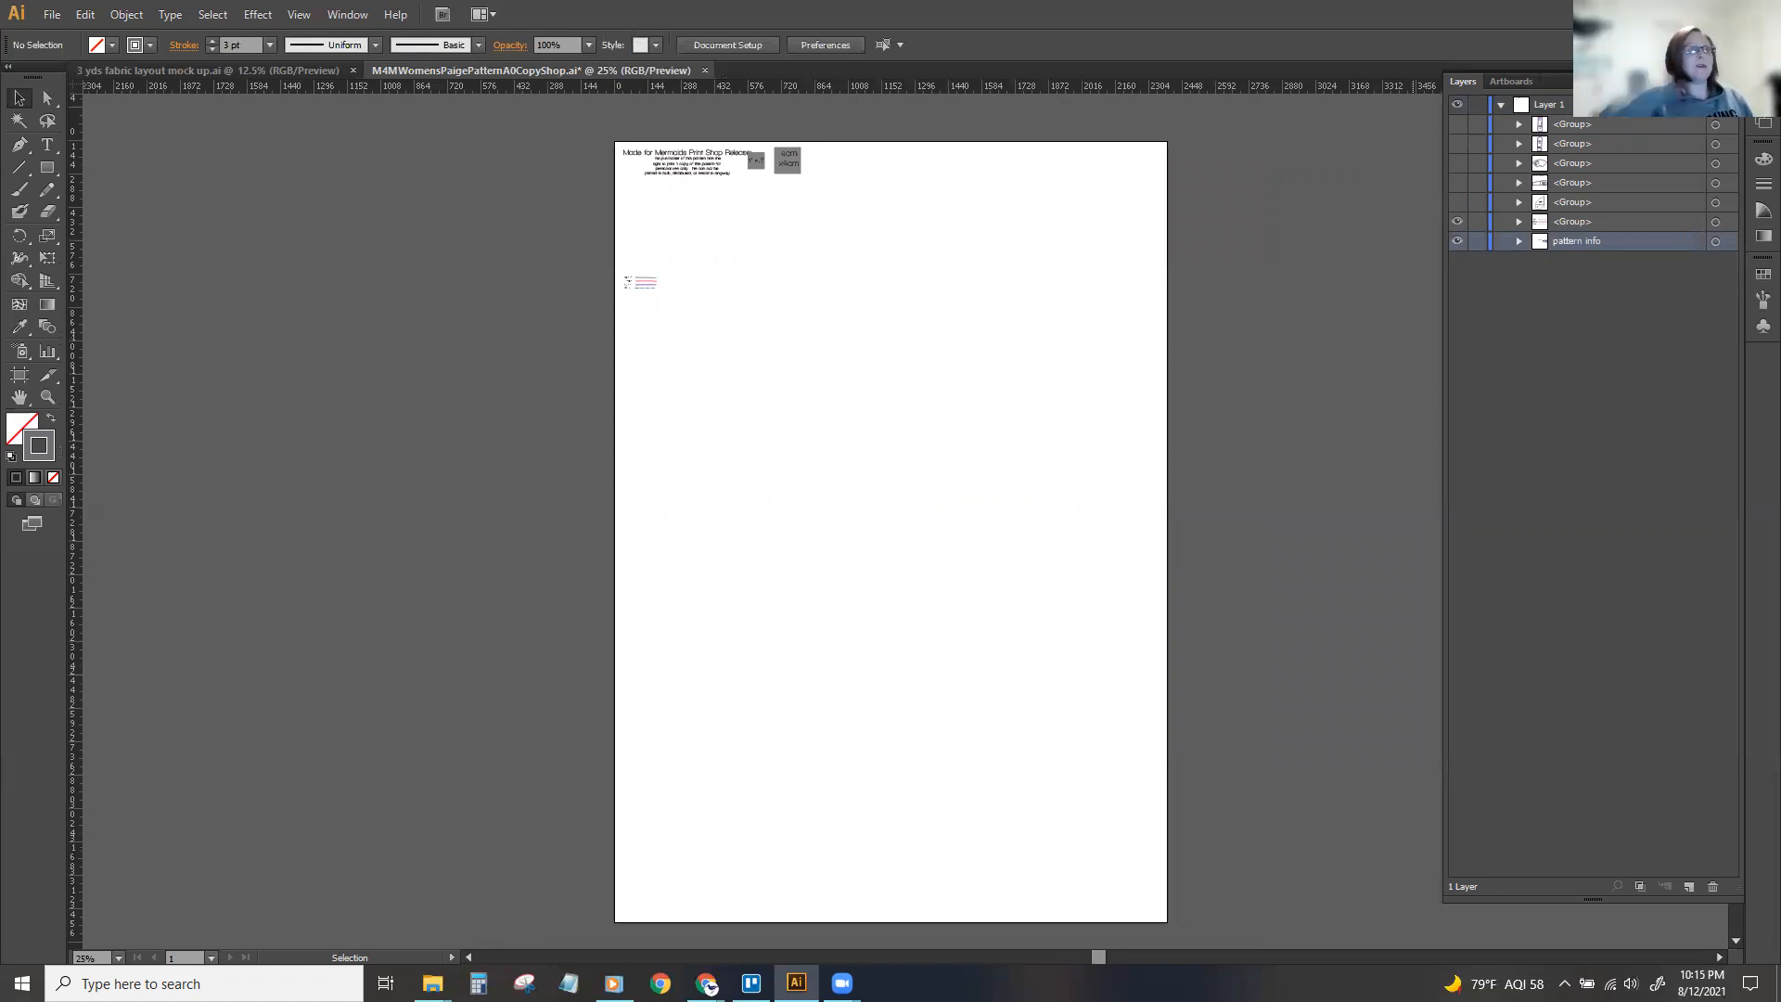
left_click_drag(1459, 204, 1459, 120)
Move the flounce sleeve group about 472 px right and 43 px down, clear of the neighbouring sleeve piece.
left_click_drag(907, 173, 1002, 173)
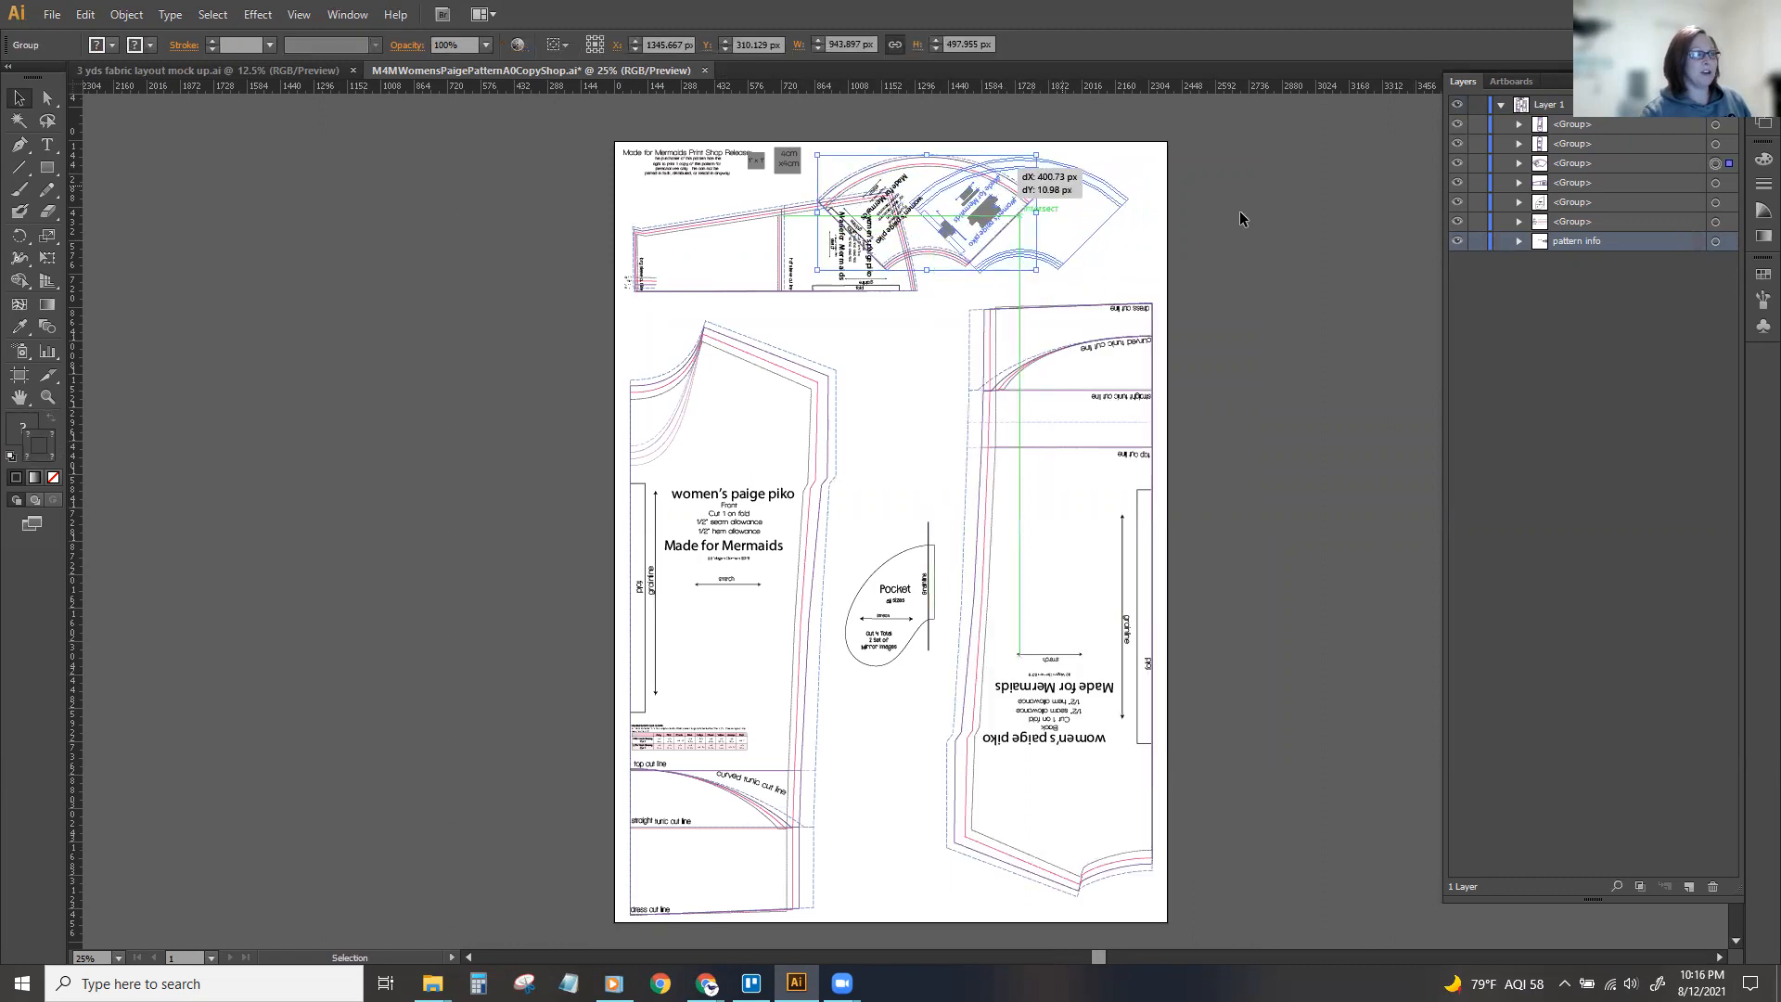
left_click(1267, 225)
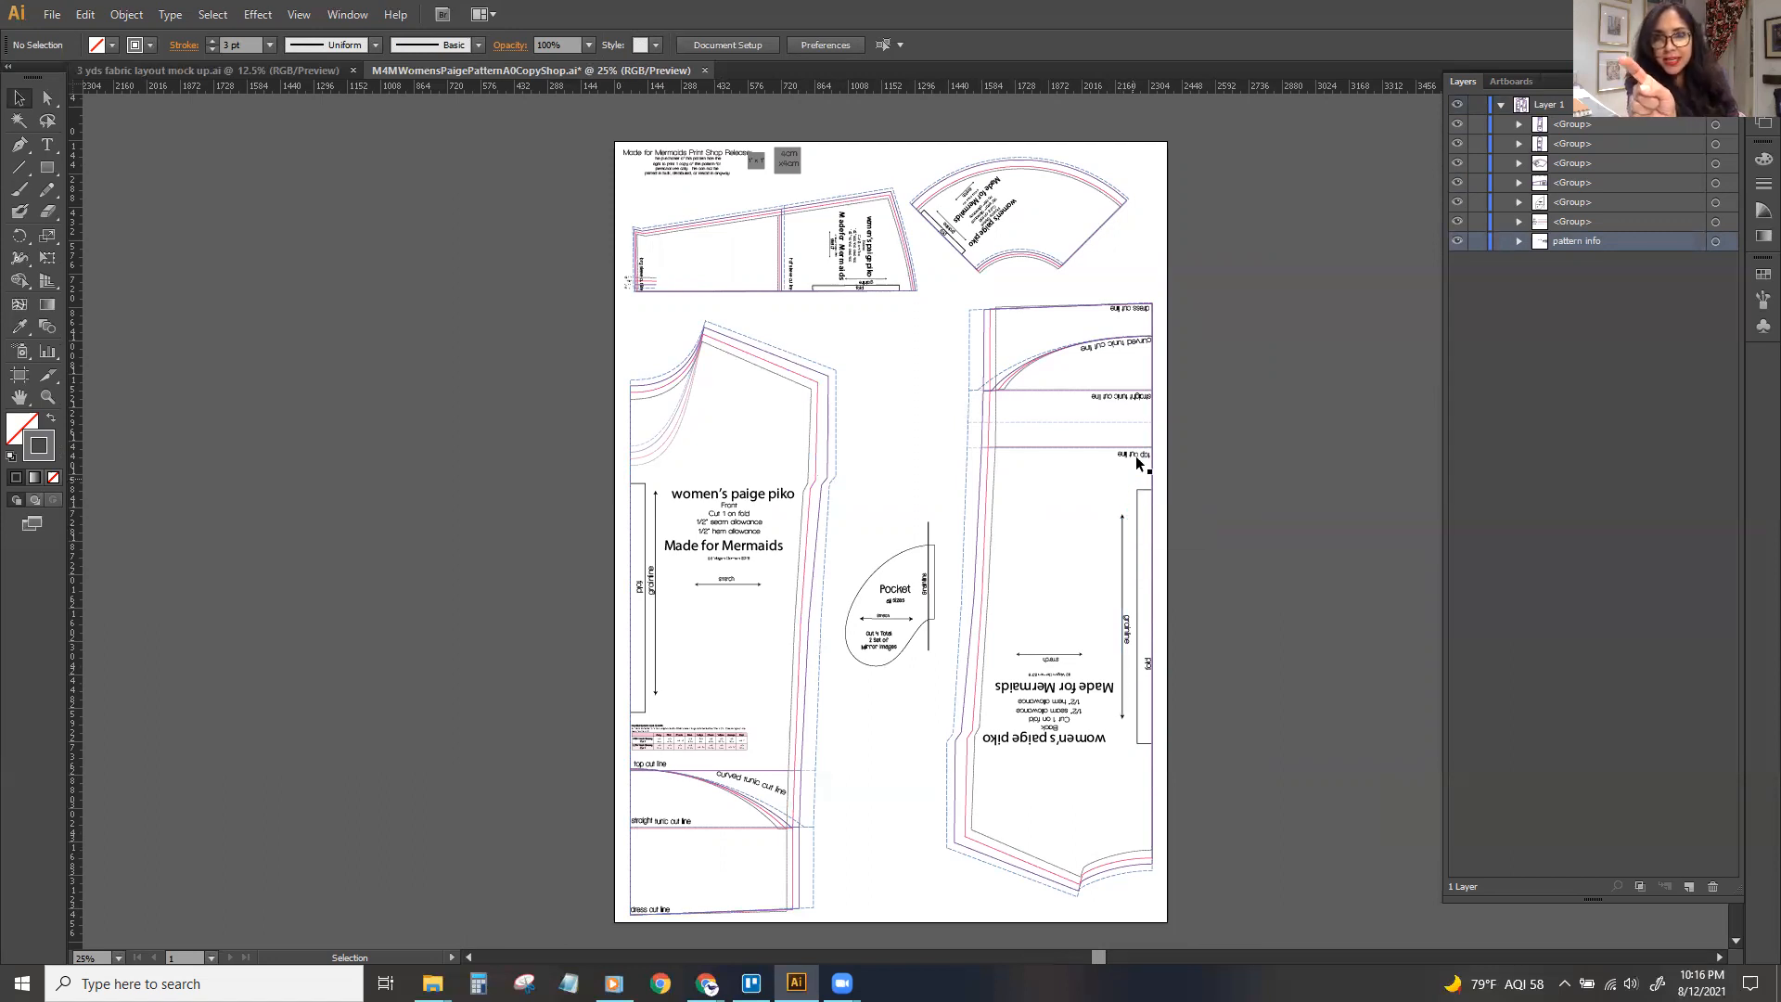
left_click(986, 250)
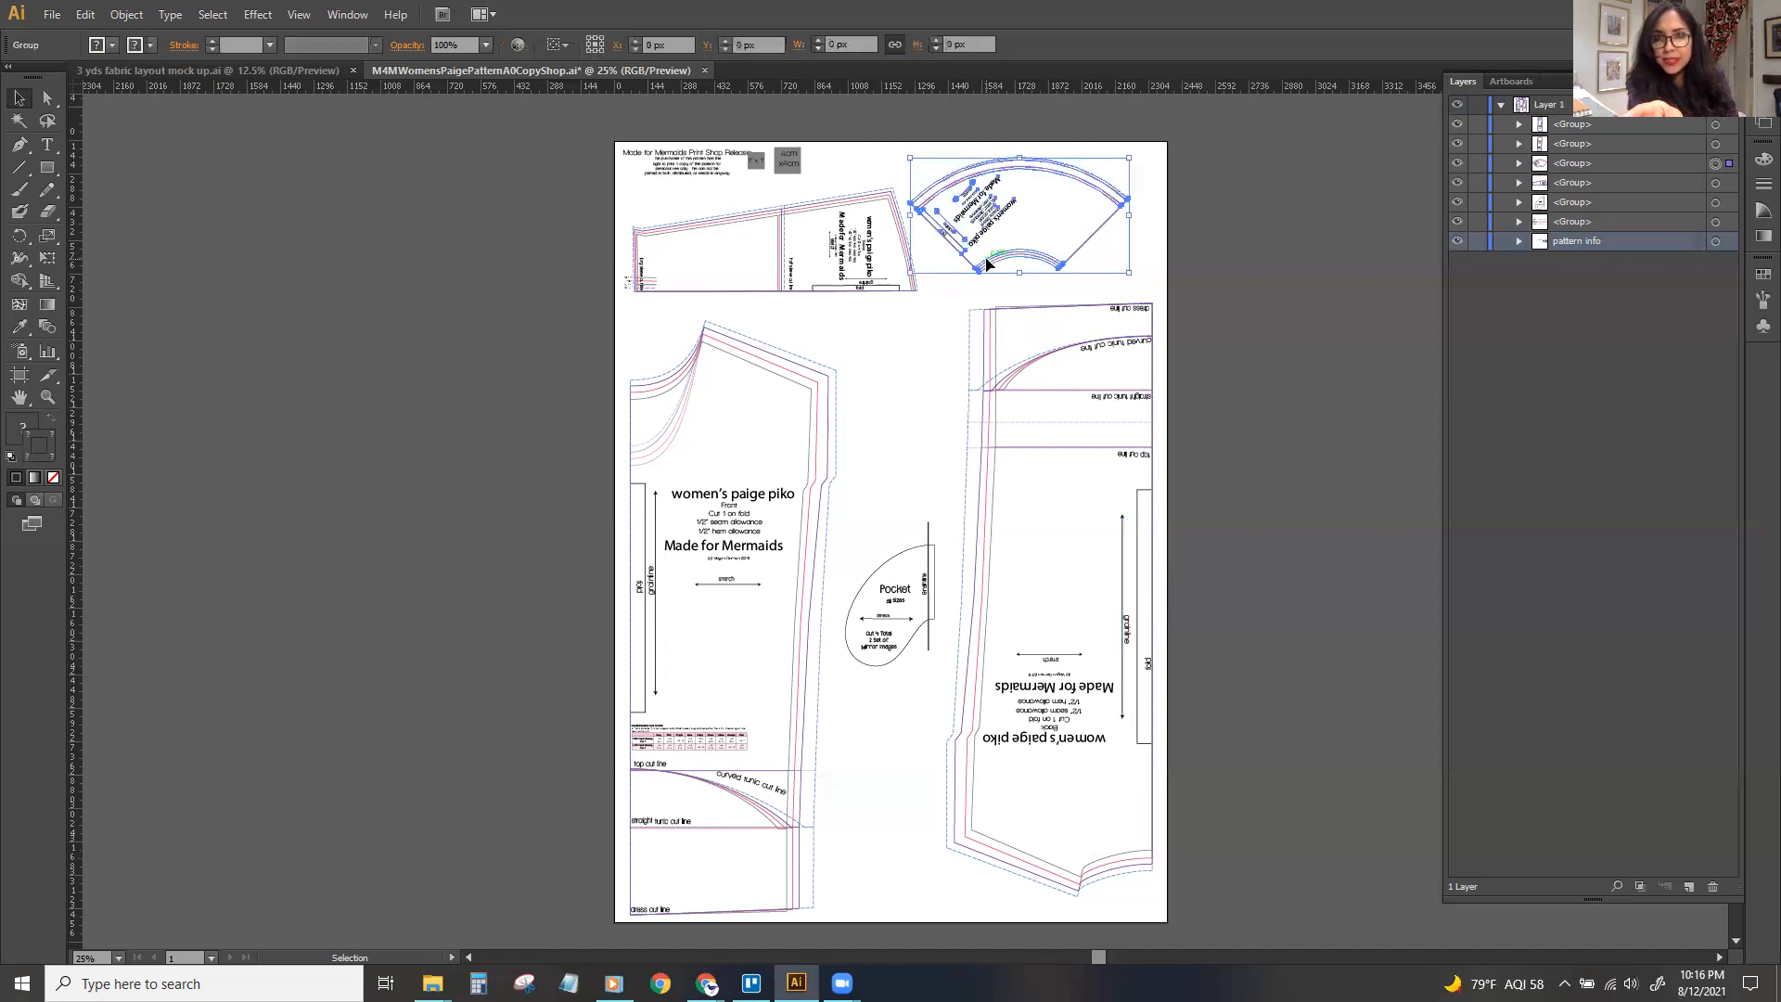
left_click(1220, 242)
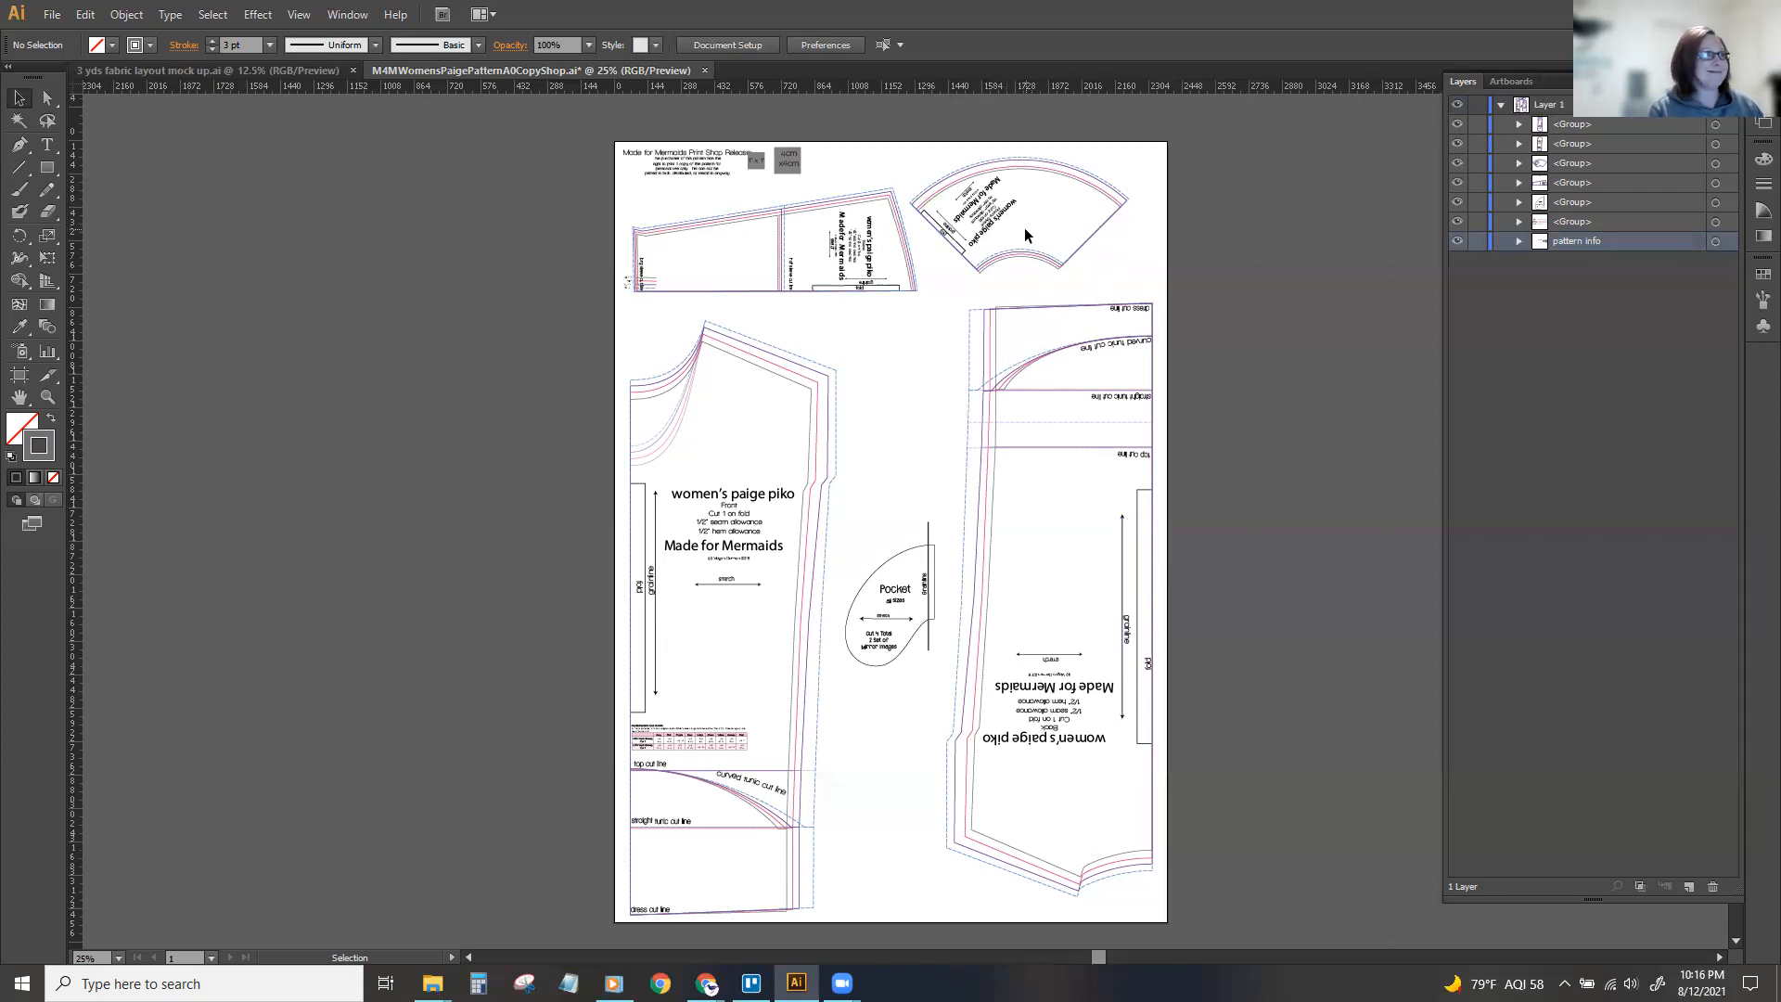
left_click_drag(989, 169, 1008, 177)
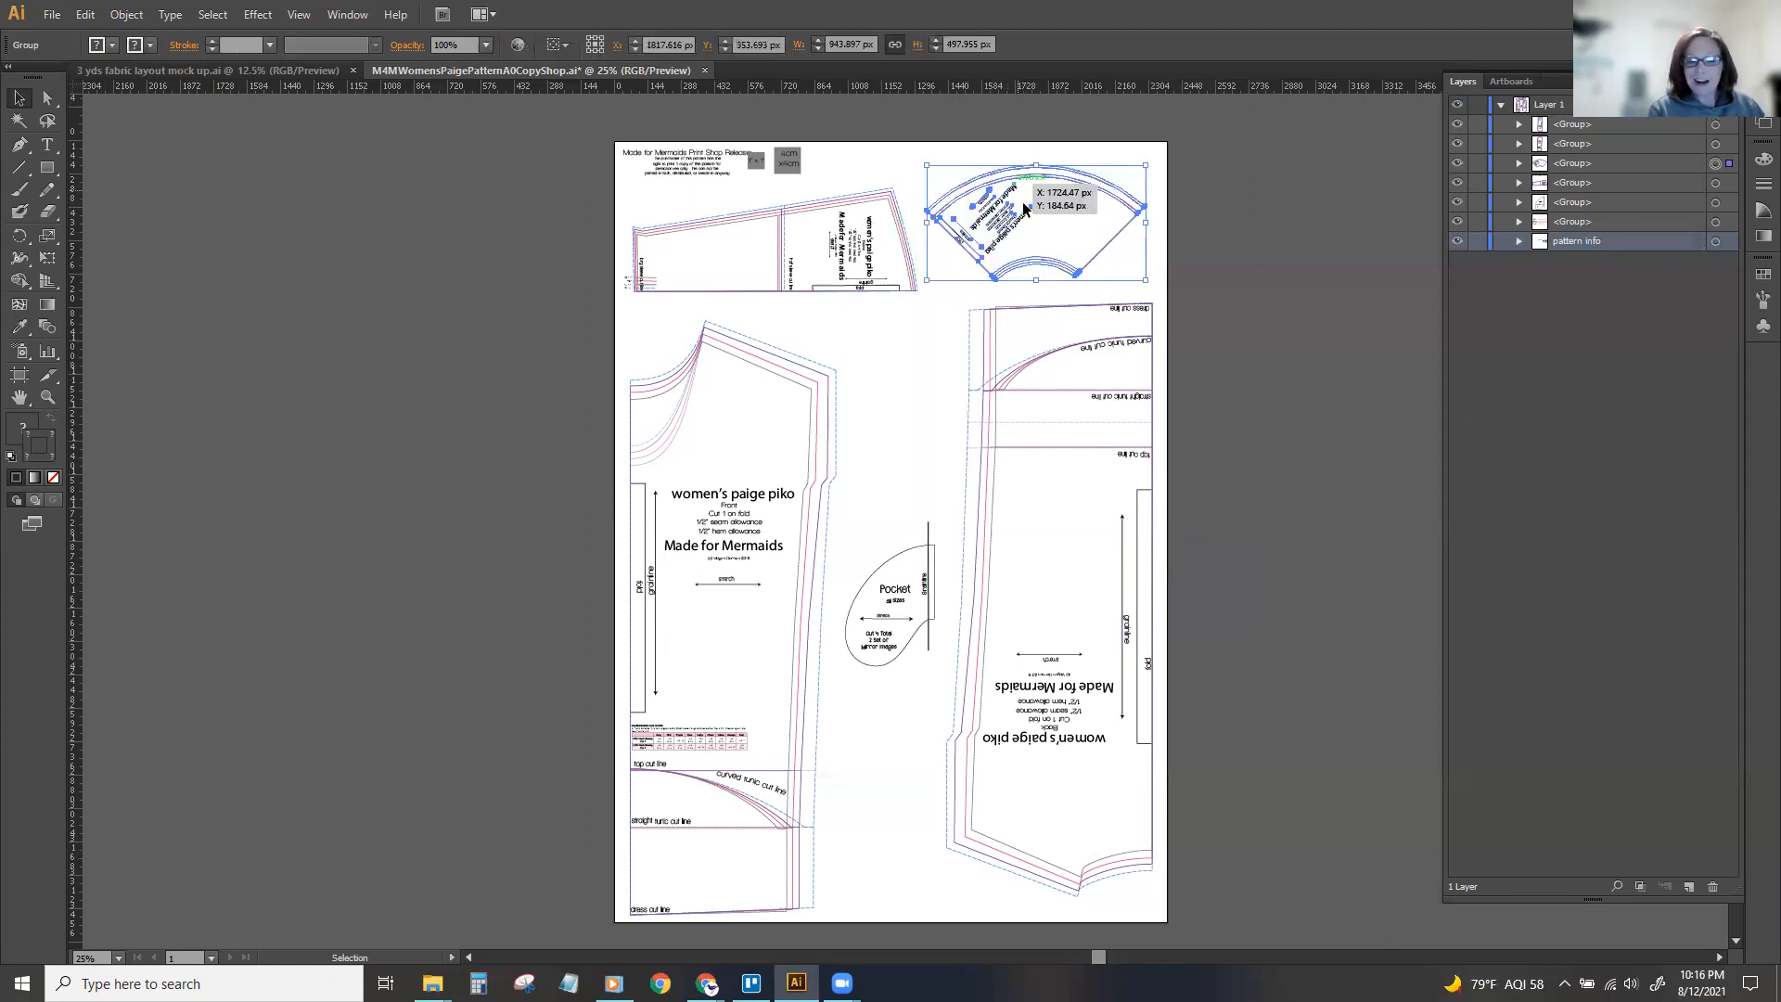
left_click(1167, 253)
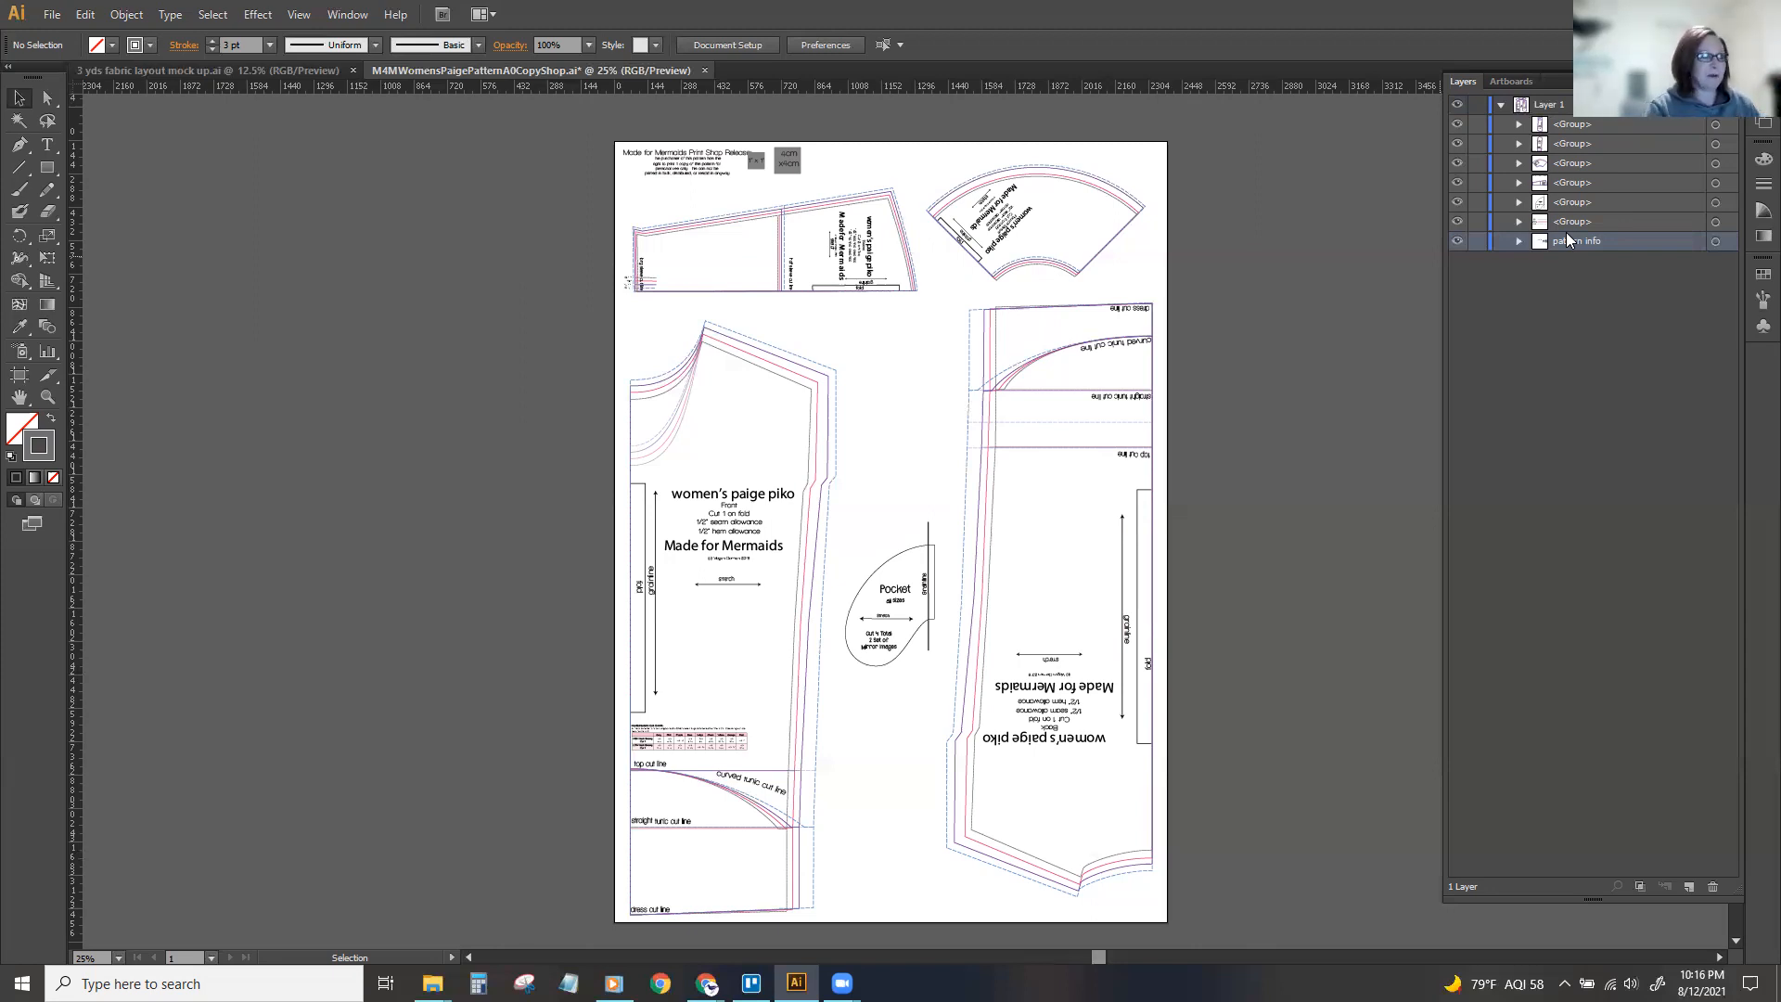
left_click(889, 594)
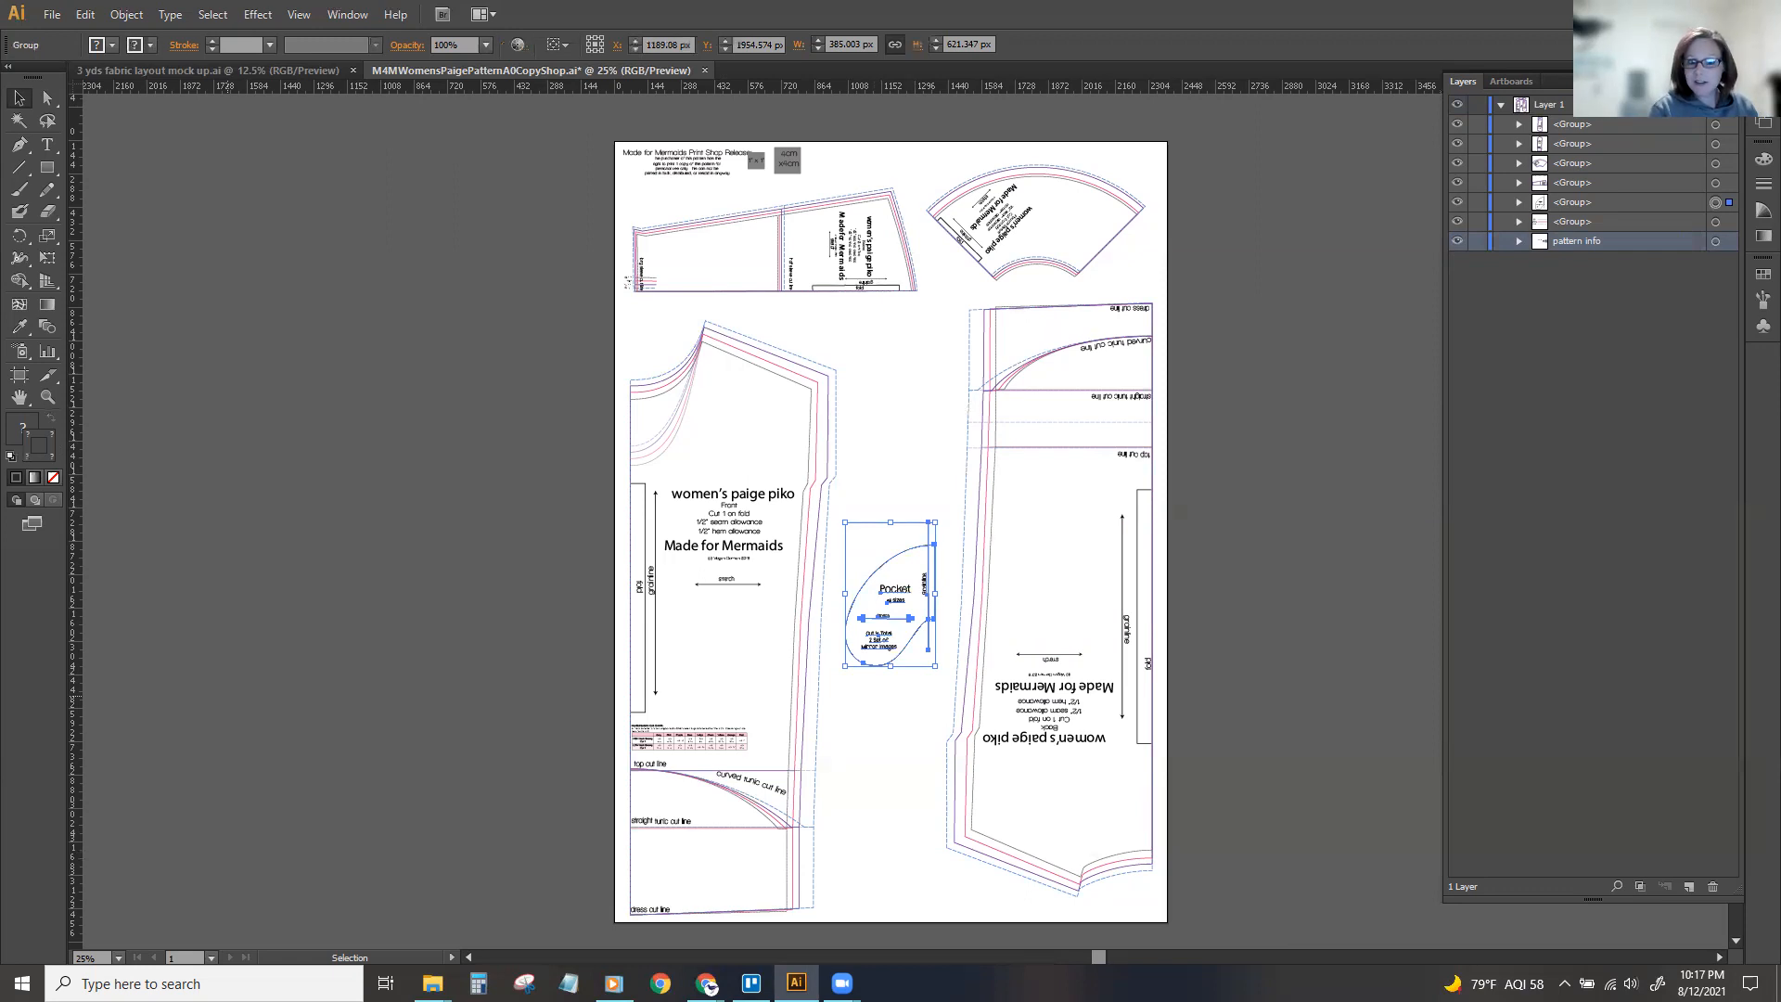
left_click(707, 985)
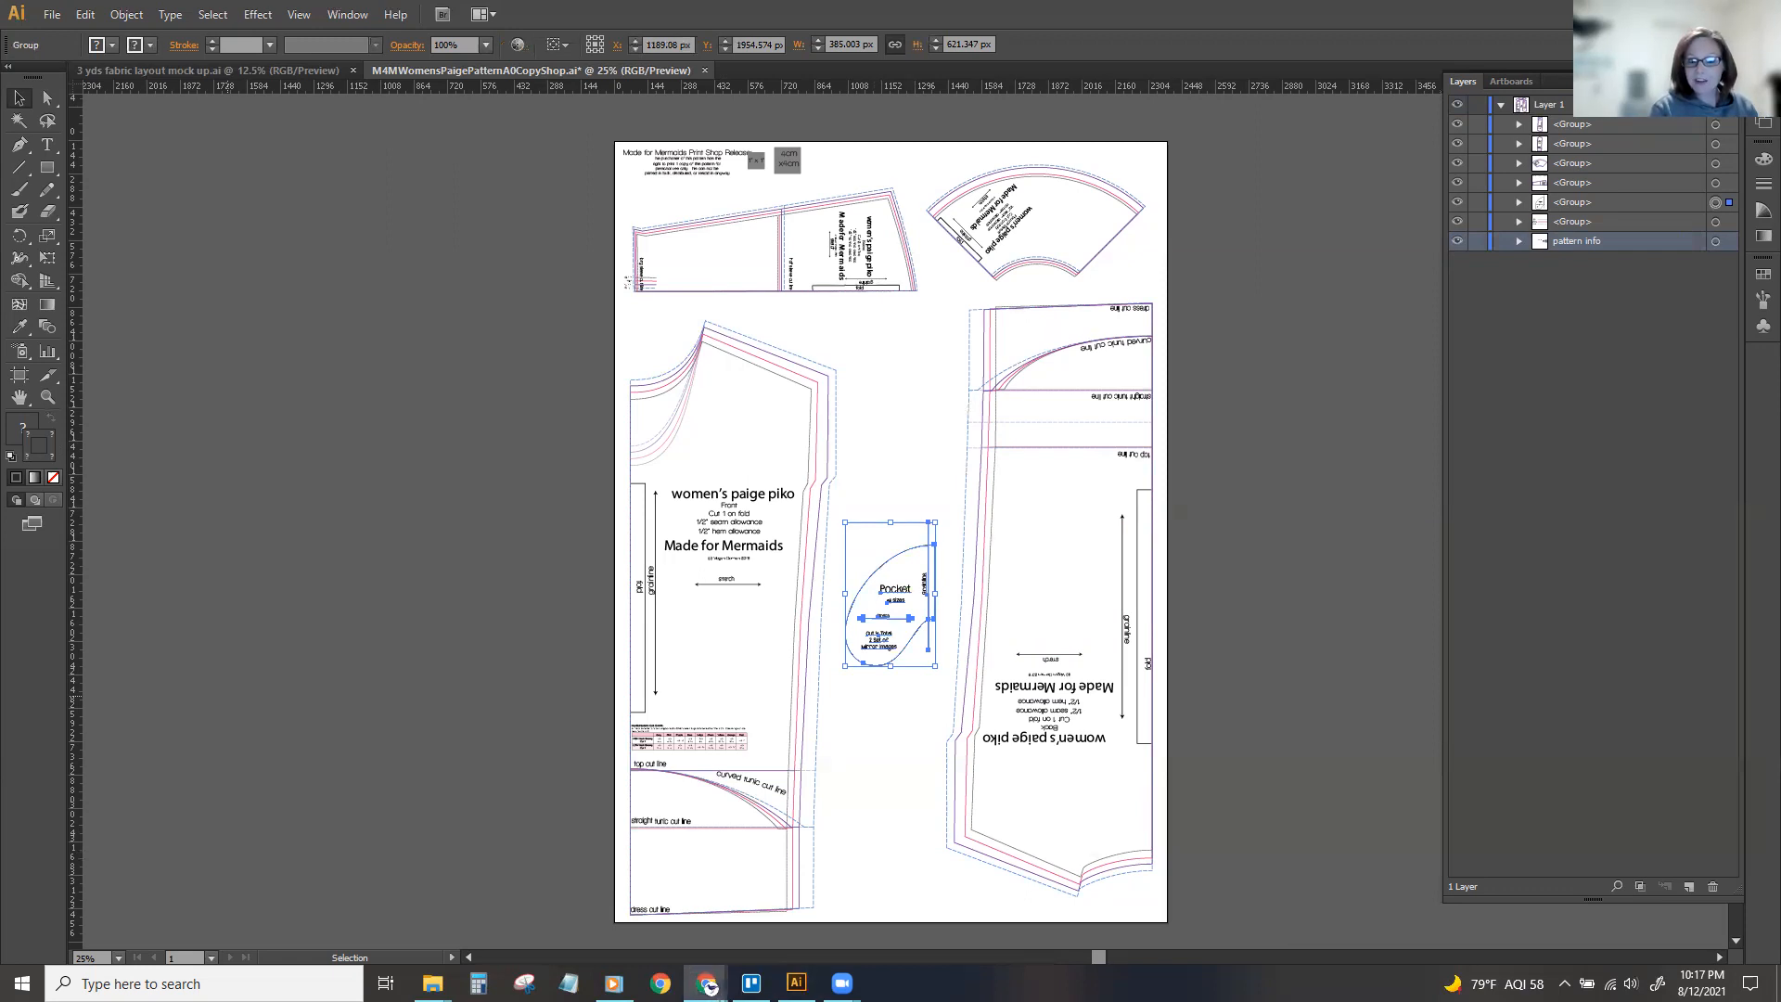
key("a")
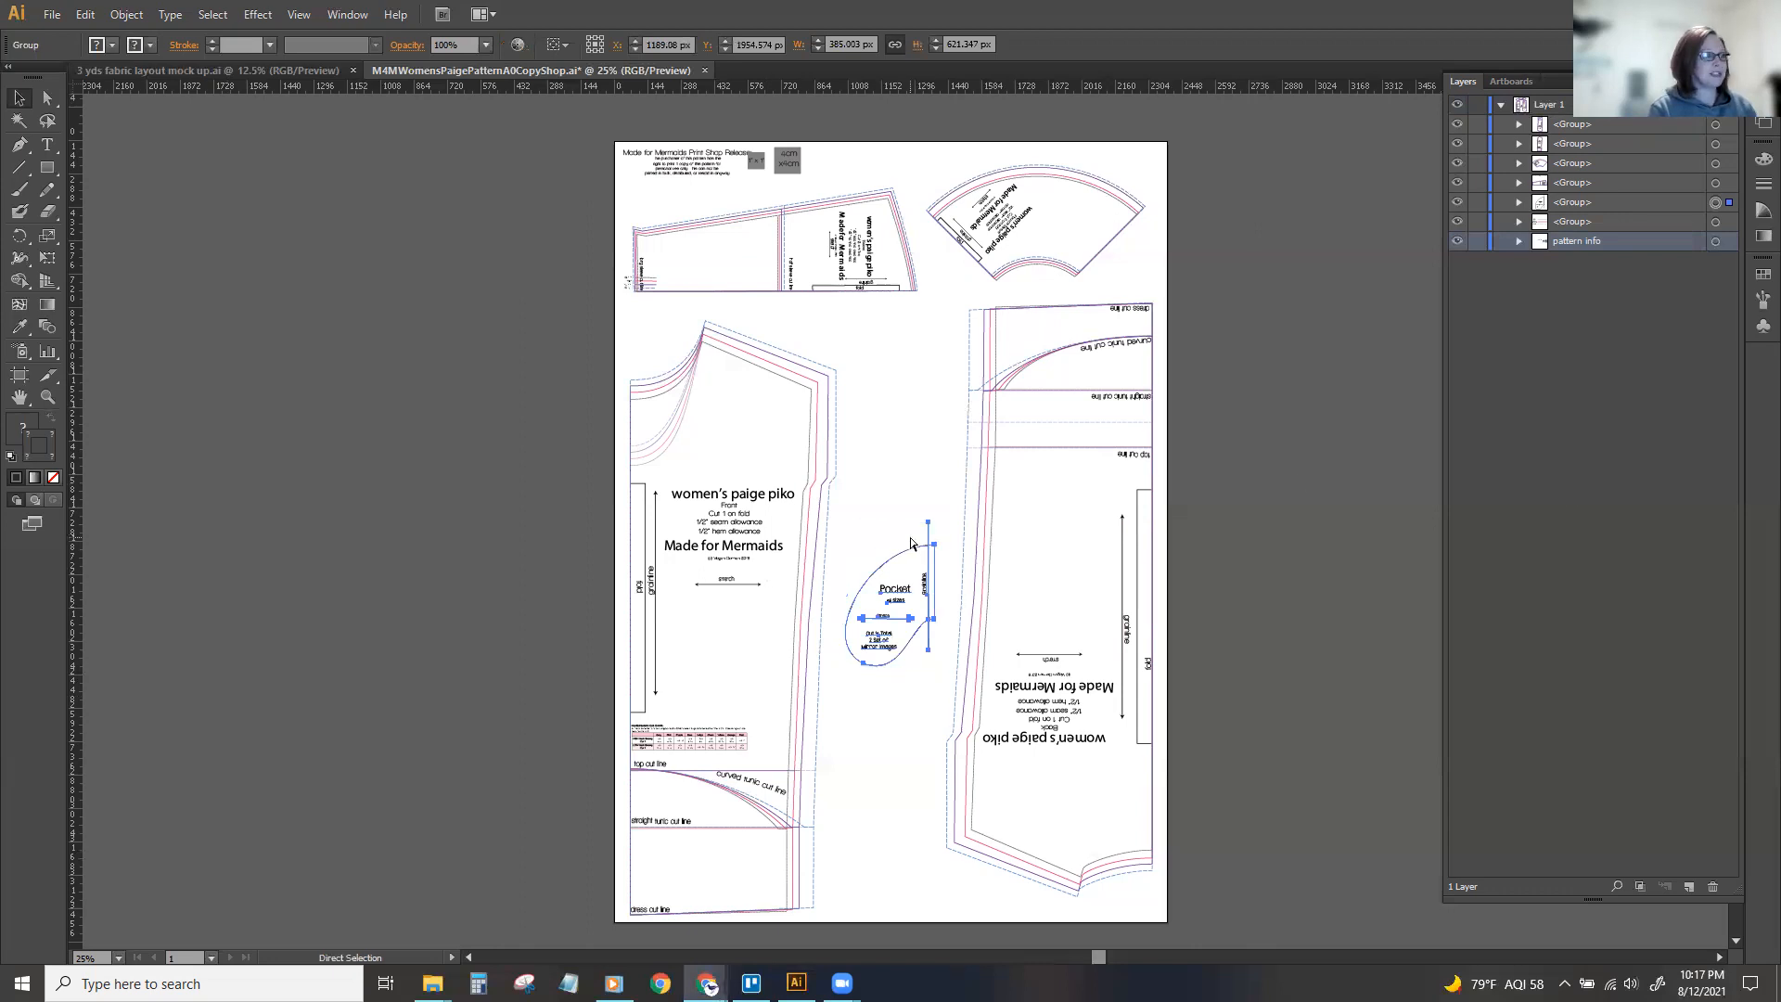
key("v")
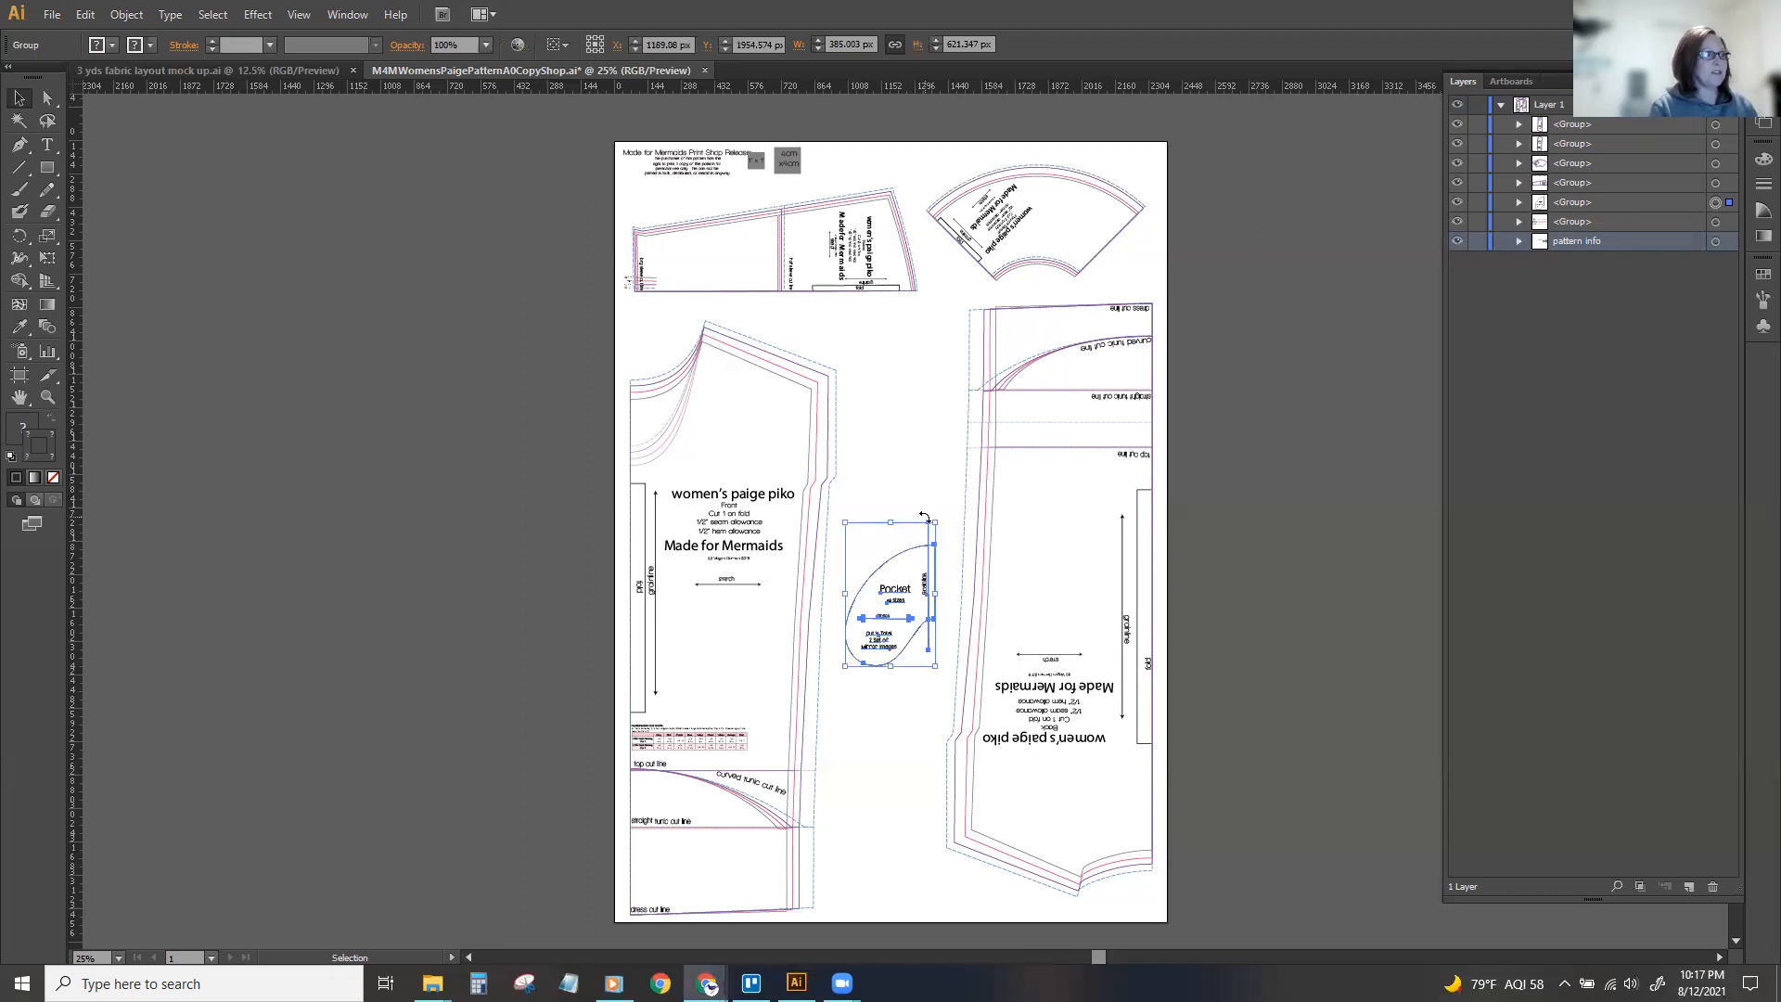
key("a")
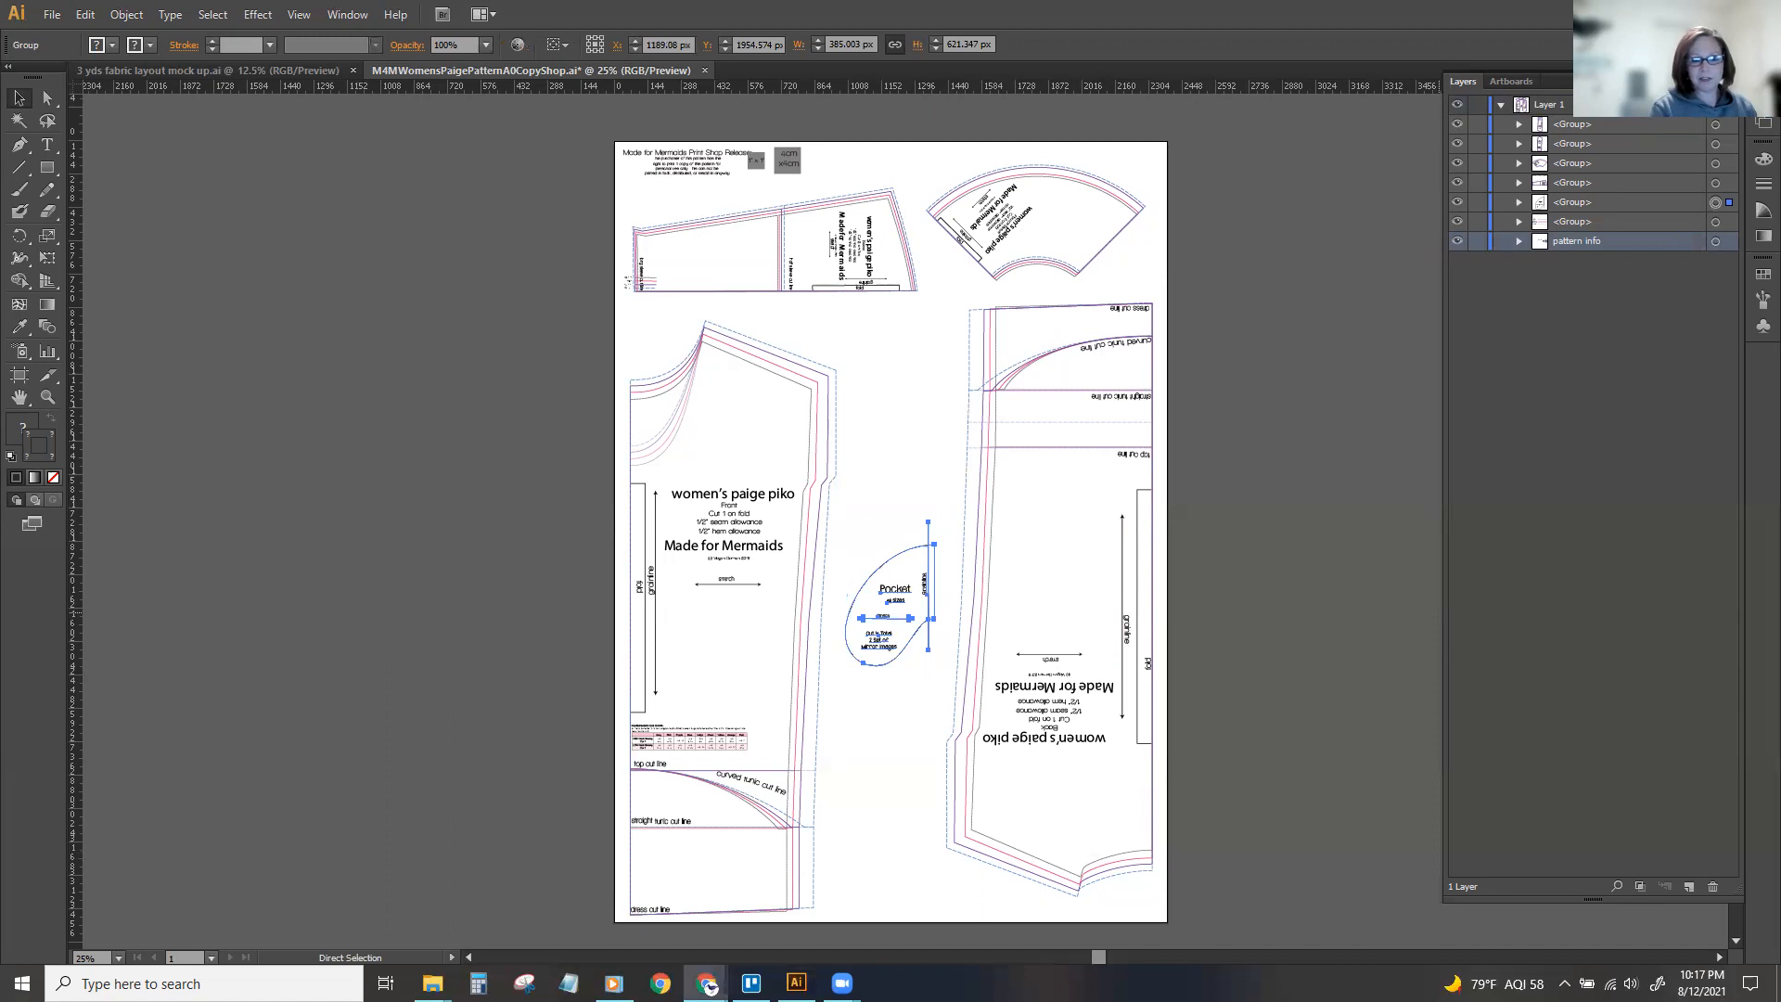
left_click(893, 394)
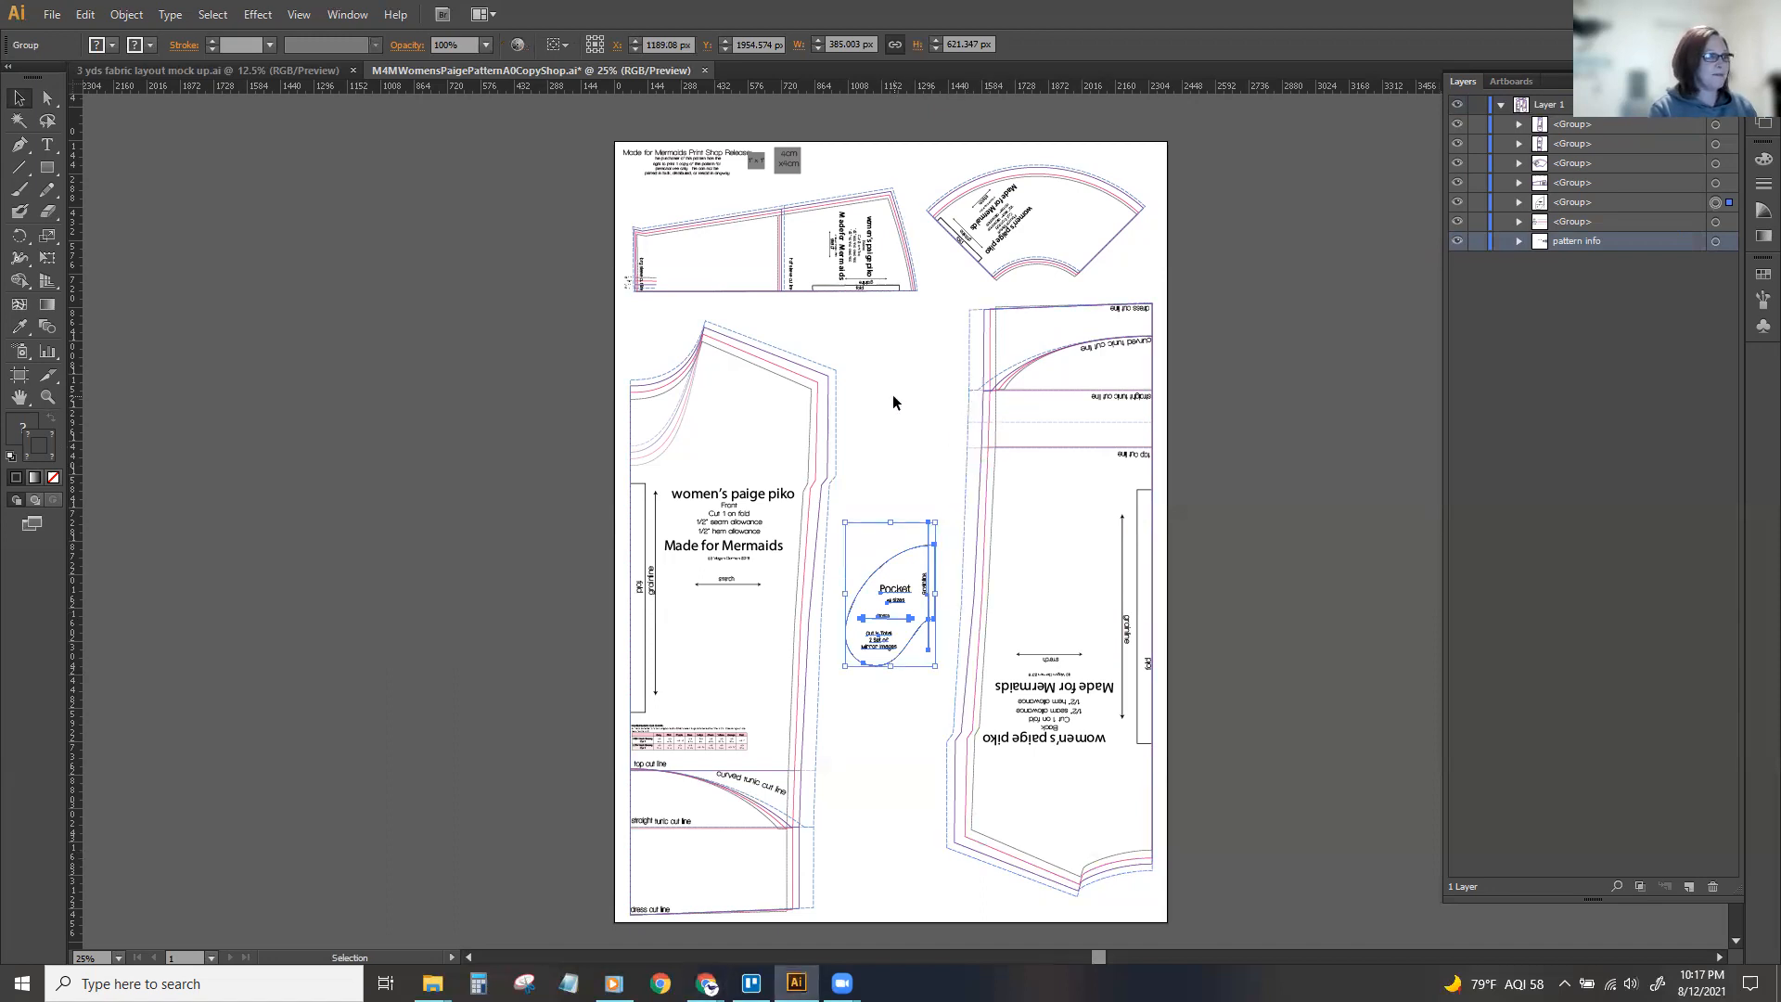
key("ctrl+plus")
key("v")
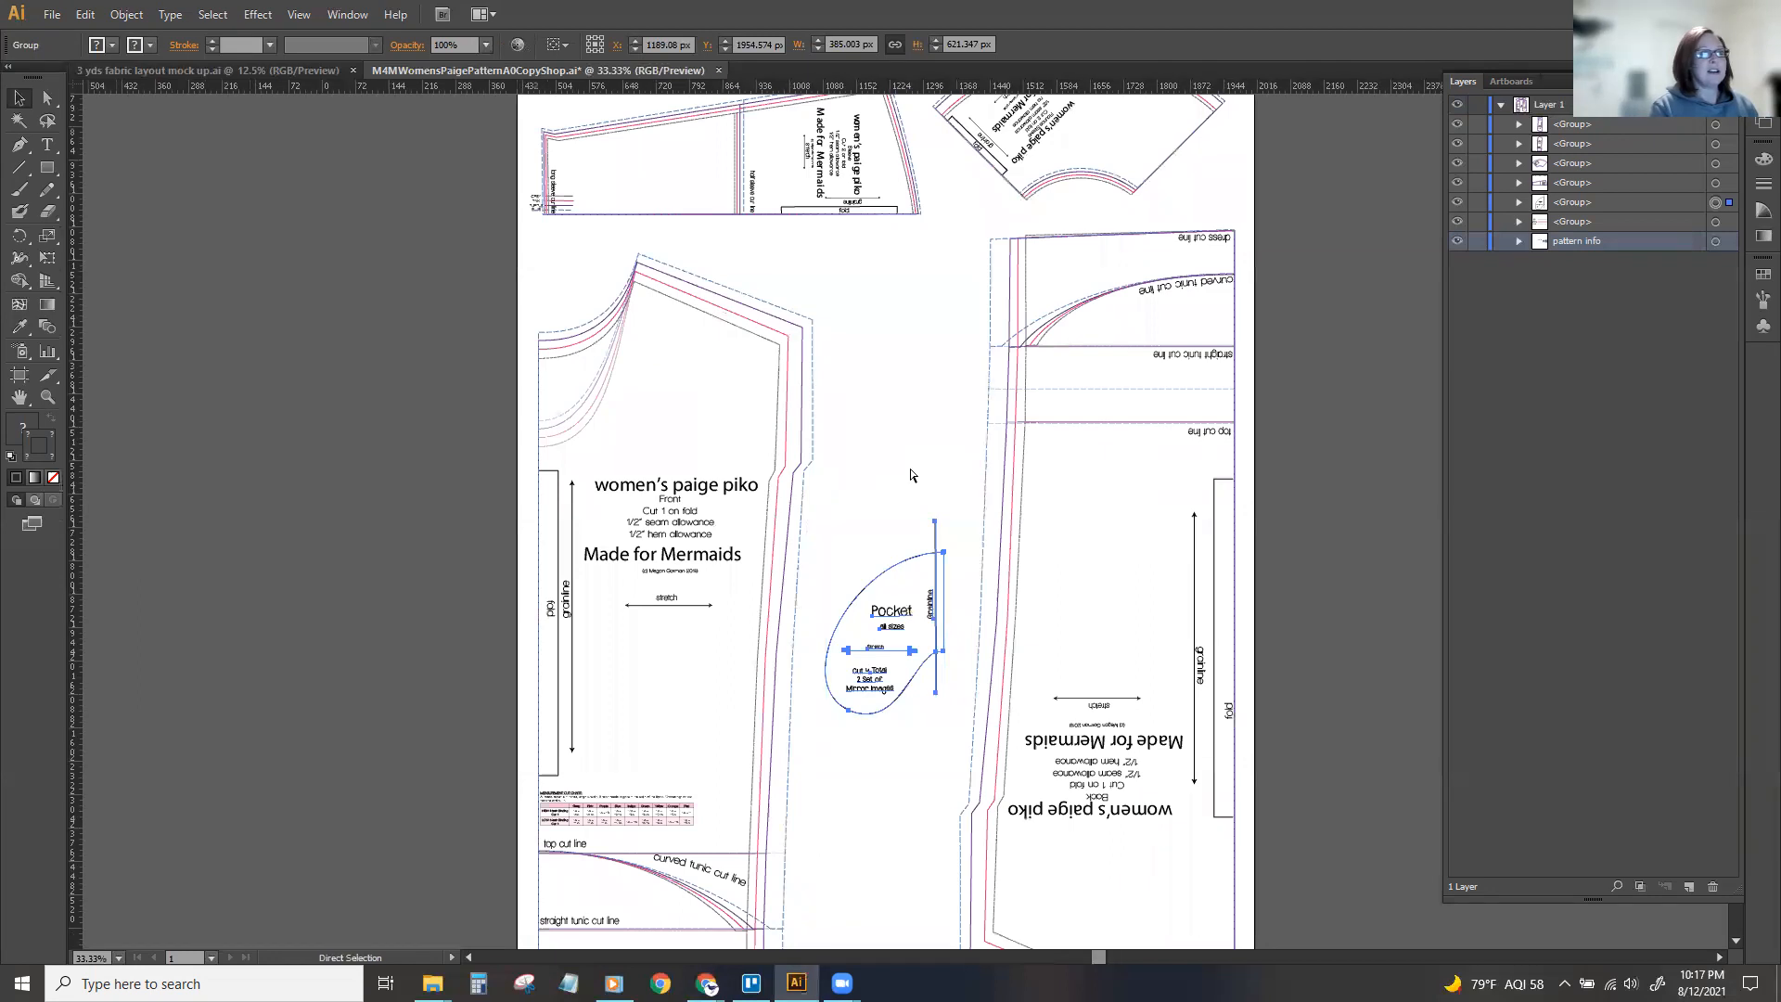
key("ctrl+plus")
scroll(909, 475, "down", 1)
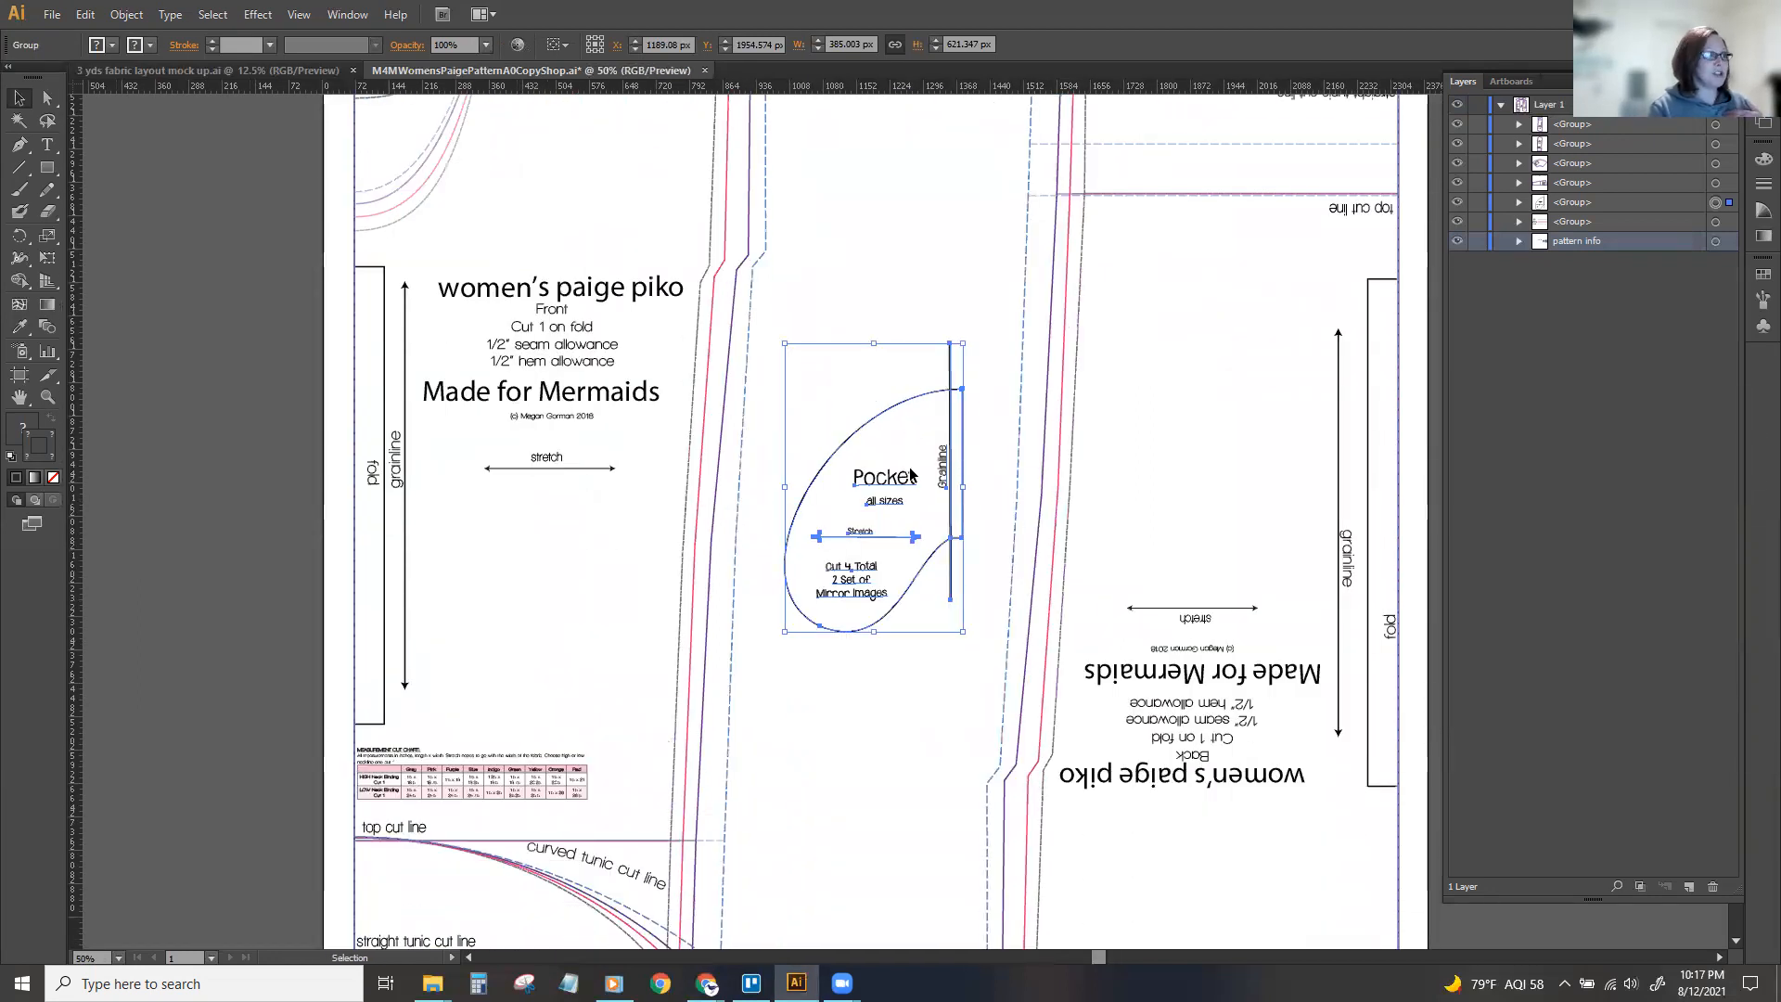
Select the front piece group and hide it.
key("ctrl+minus")
left_click(695, 379)
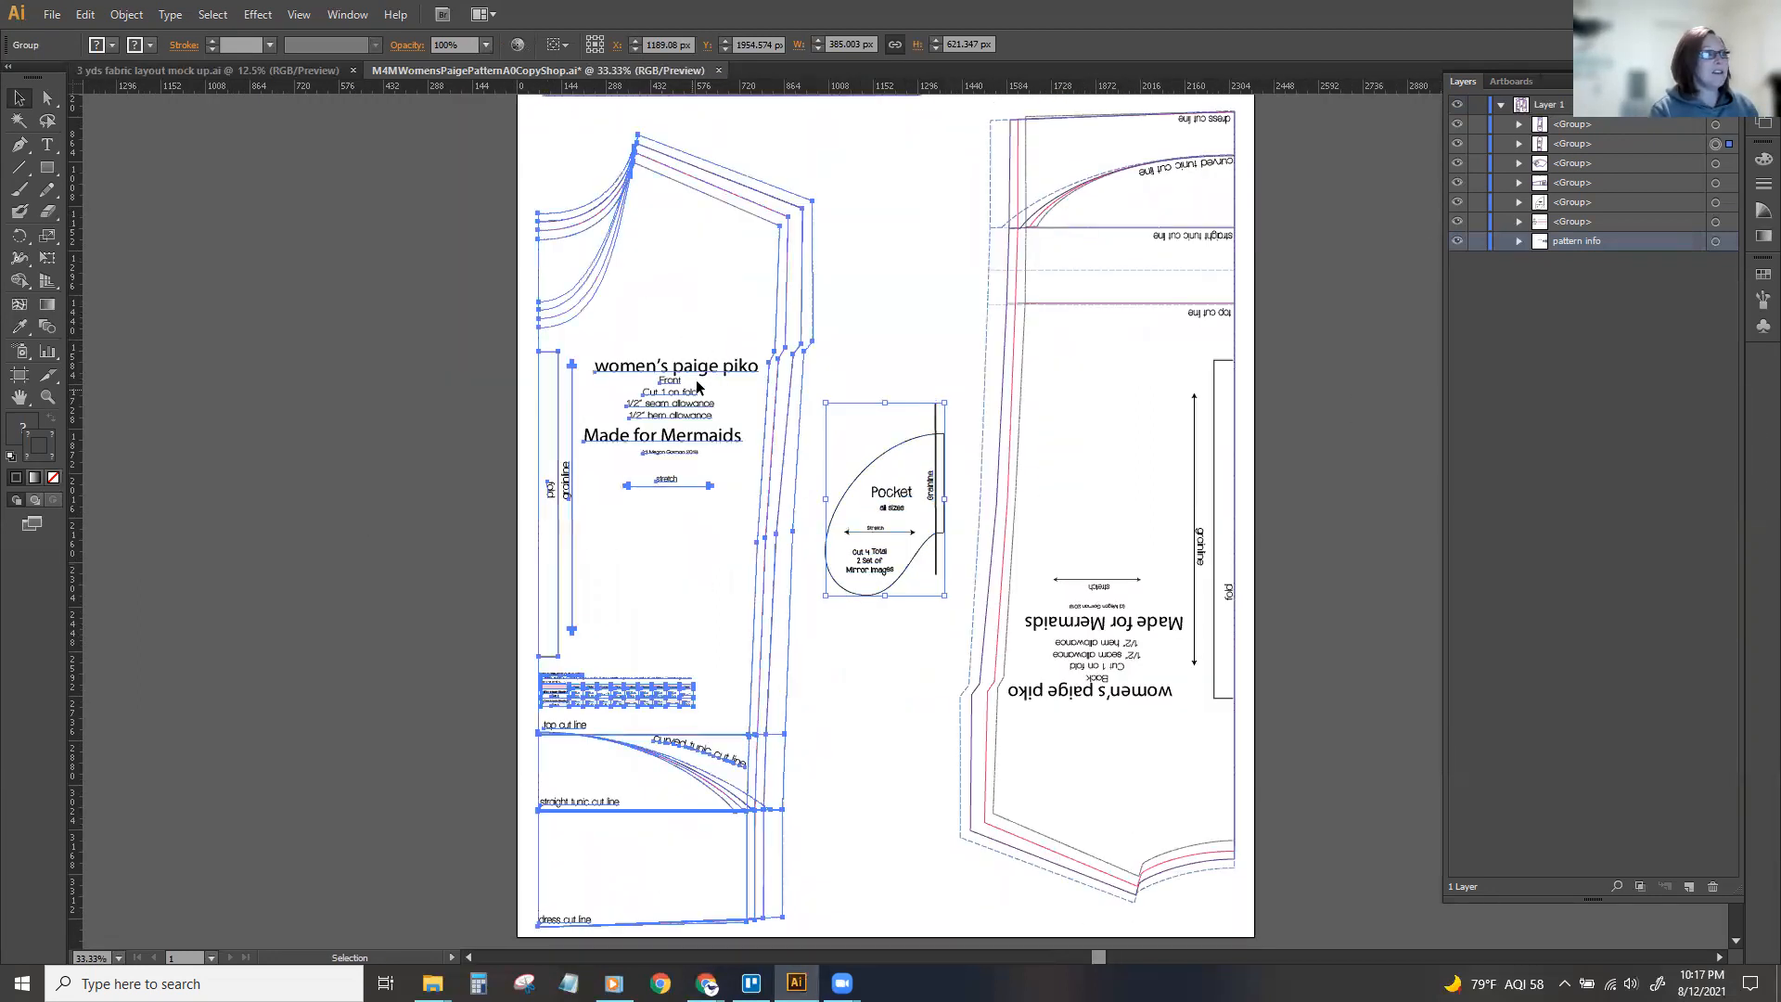
left_click(1458, 144)
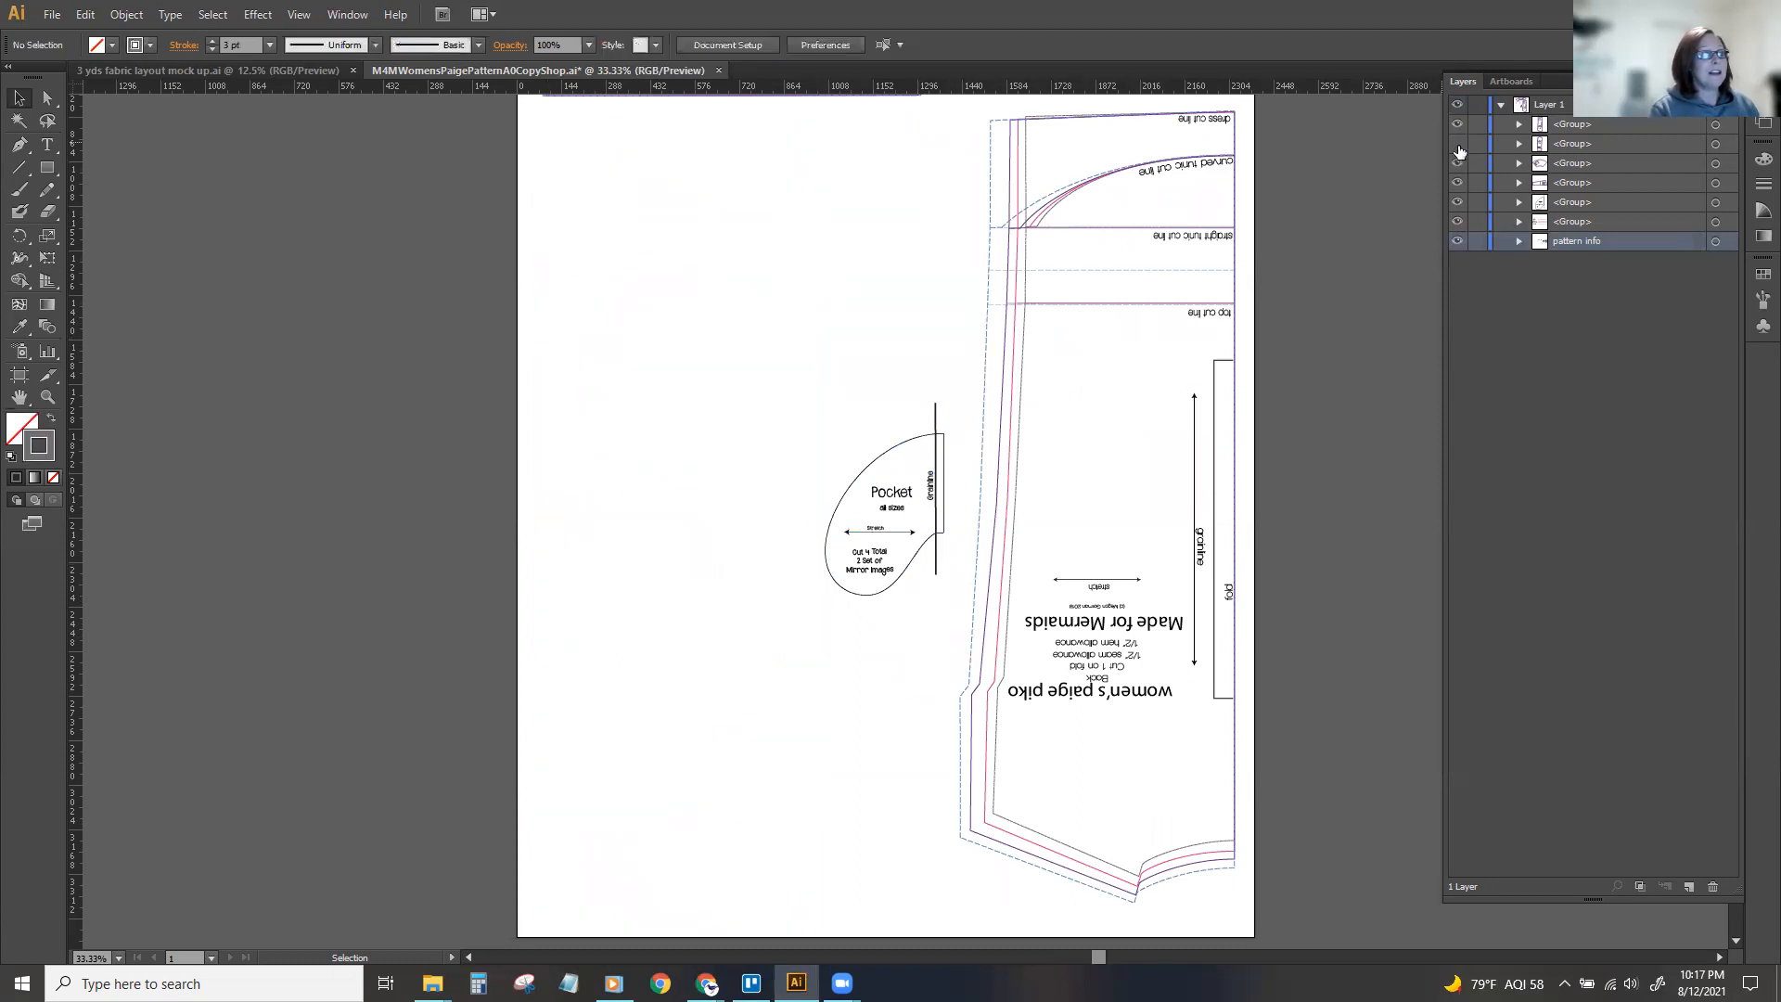
Hide the back piece group and move the pocket group to about X 863 px, Y 1710 px in the empty space.
left_click(1458, 124)
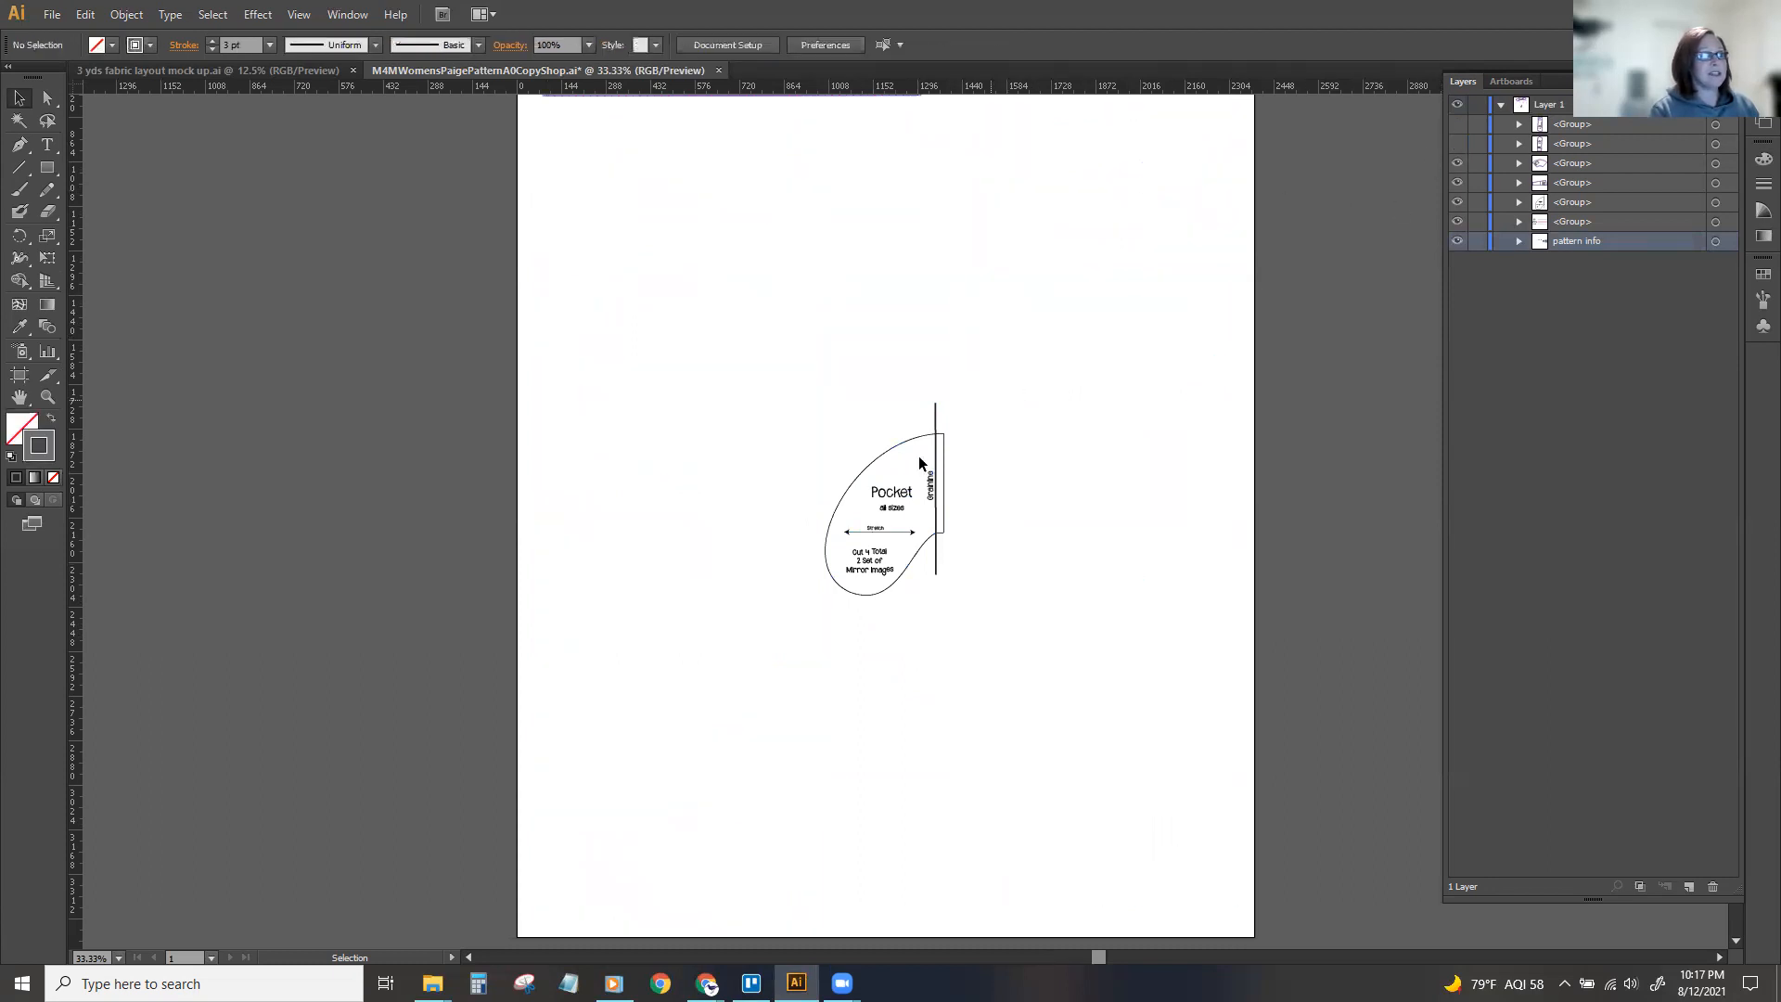
left_click_drag(896, 495, 749, 429)
key("ctrl+=")
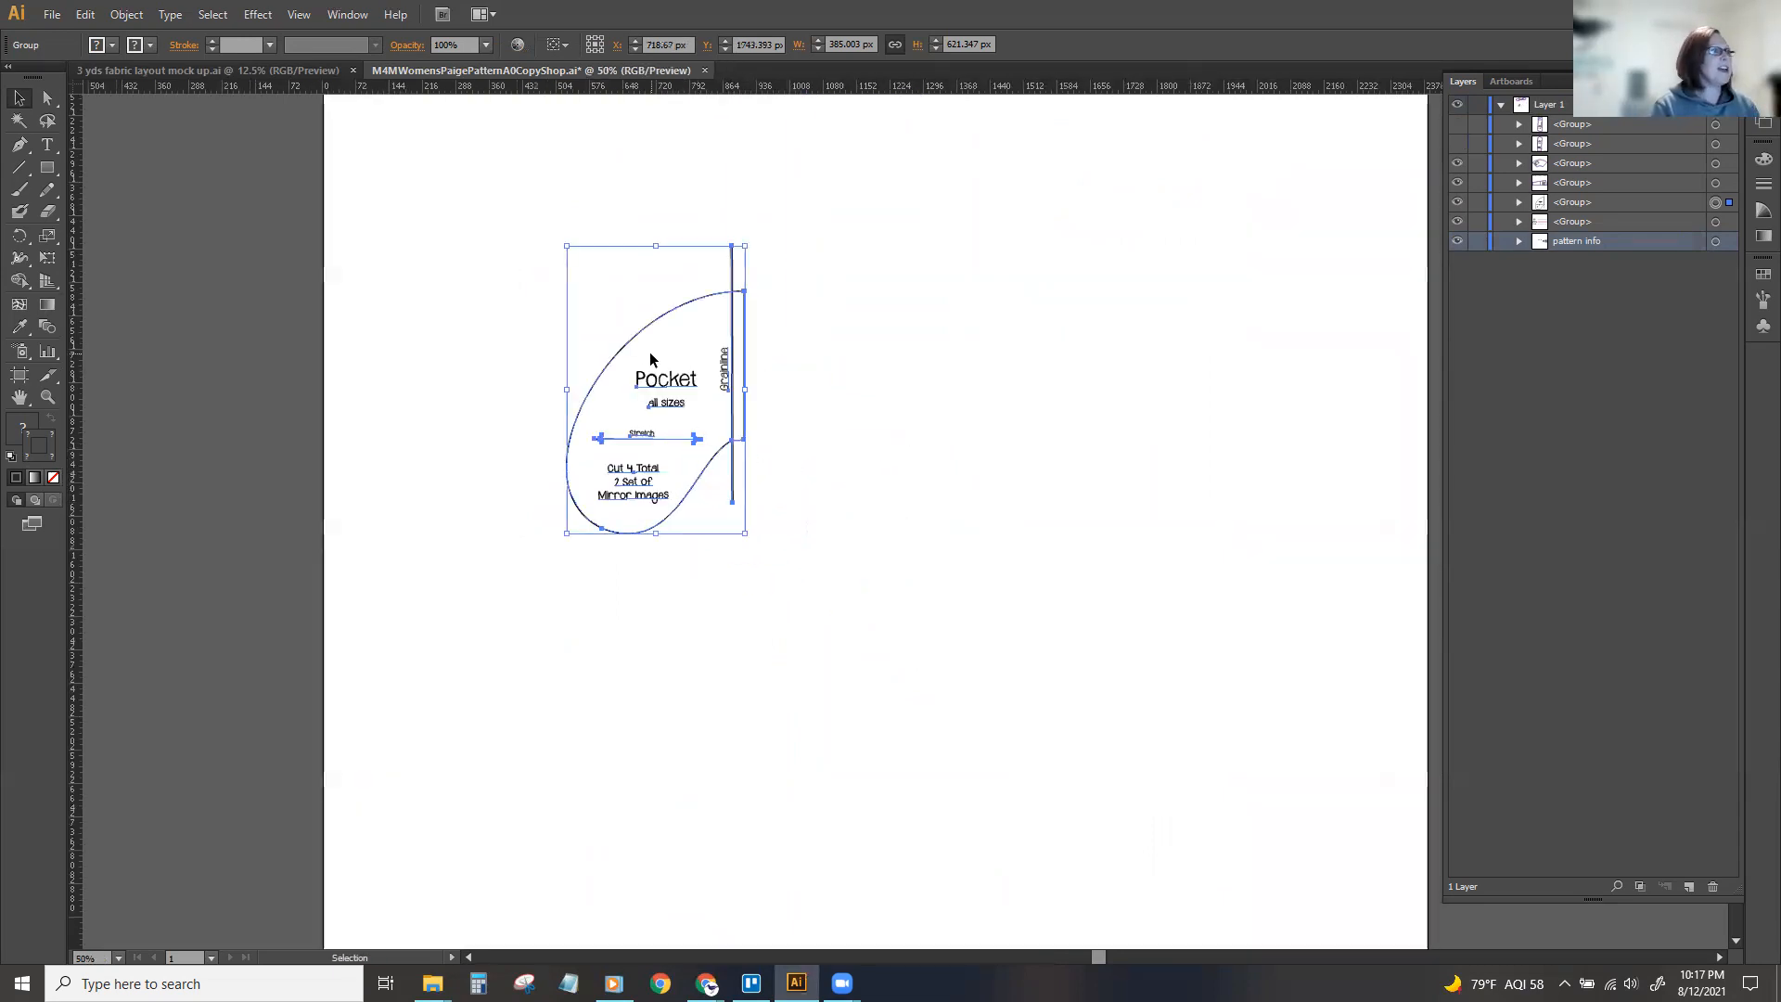
left_click_drag(664, 388, 736, 375)
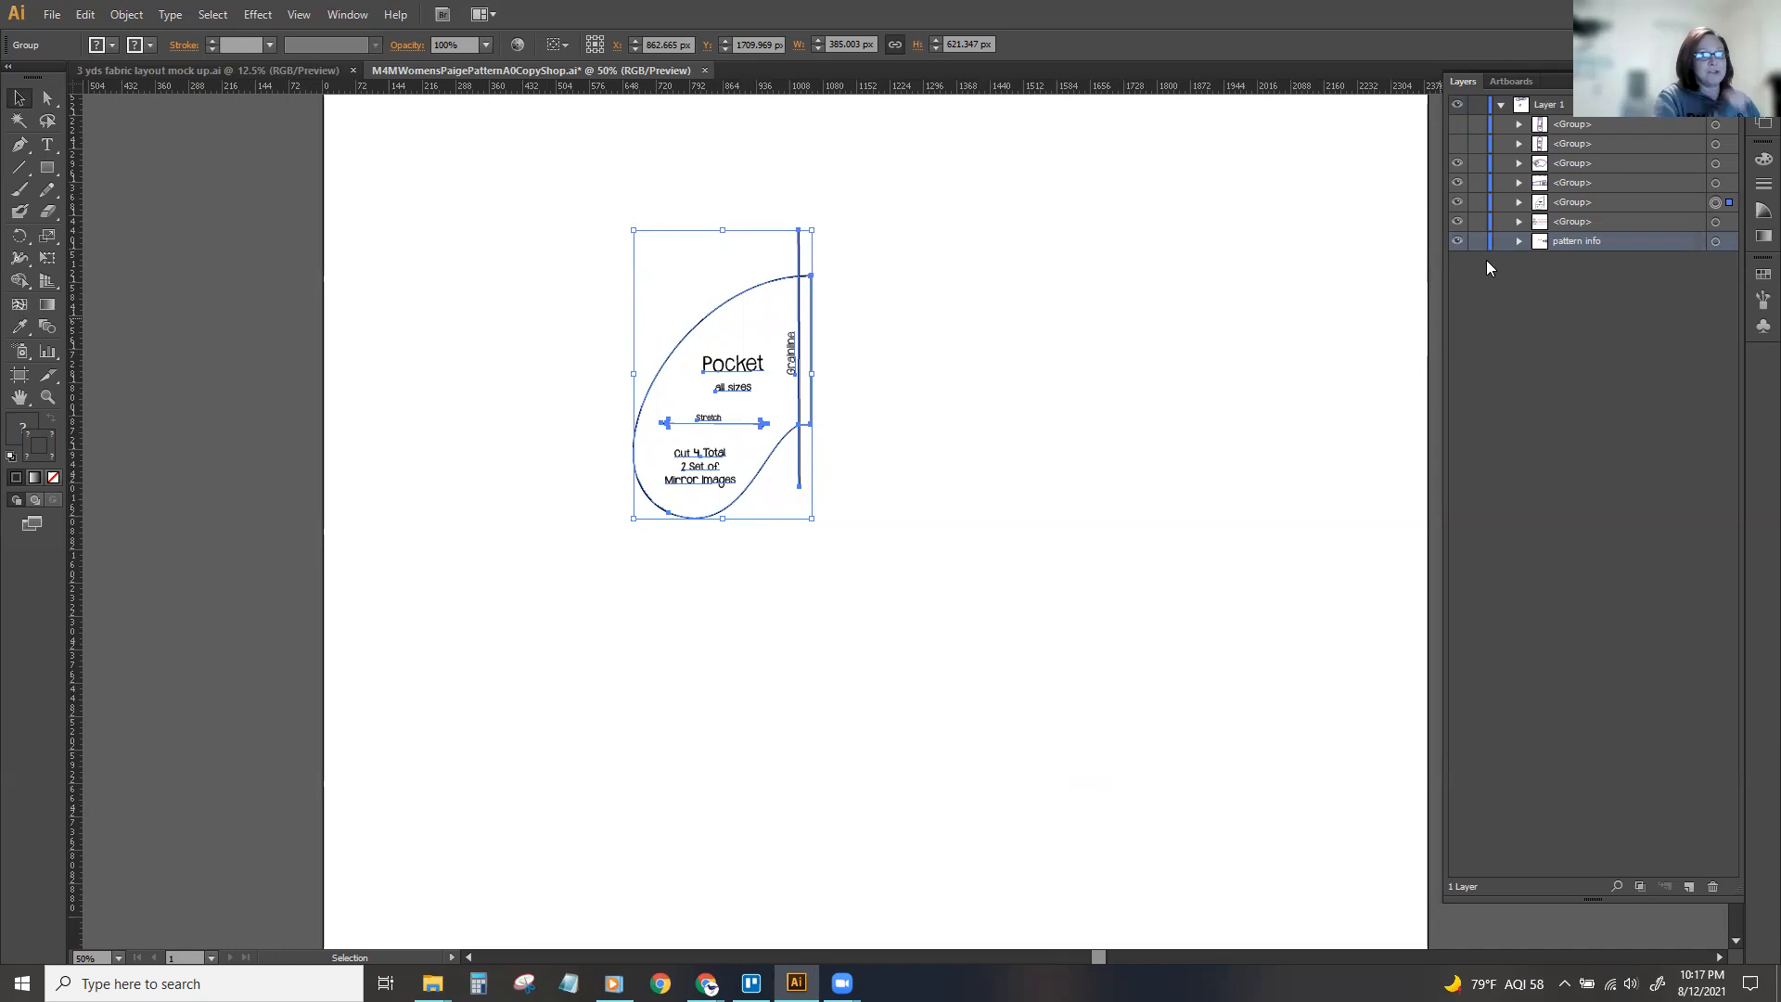
Rename the pocket piece's group as "Pocket".
left_click(1573, 202)
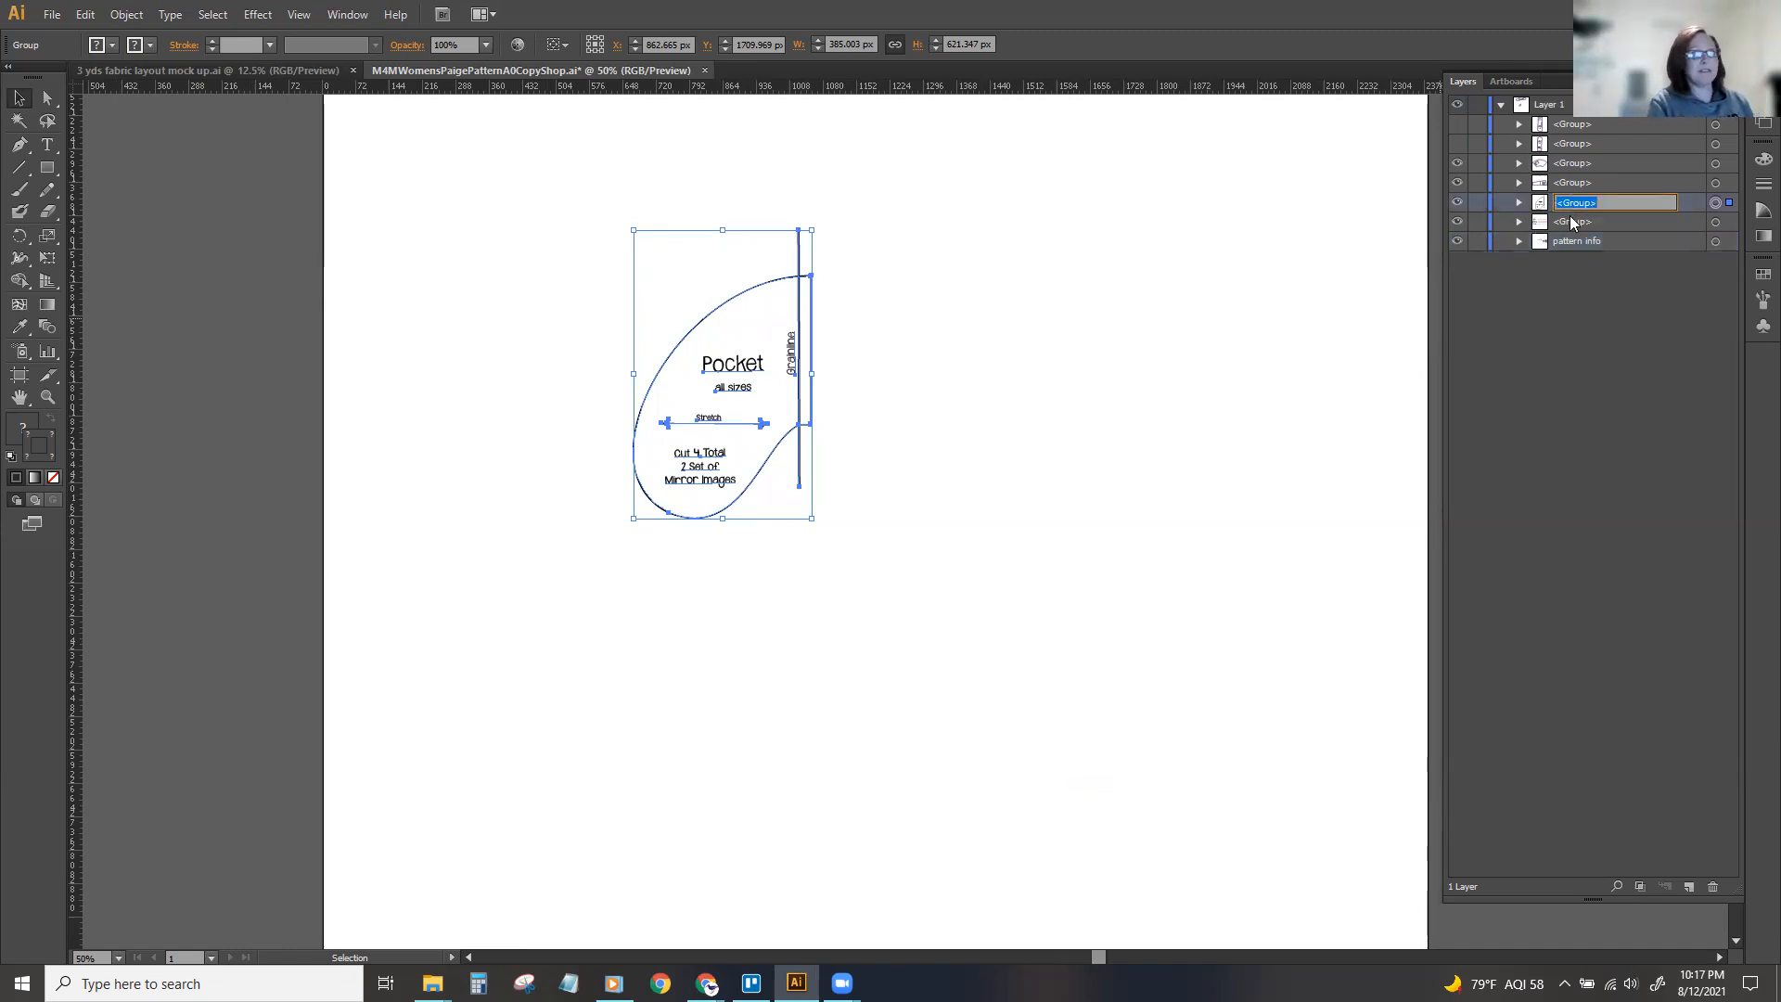
left_click(1559, 241)
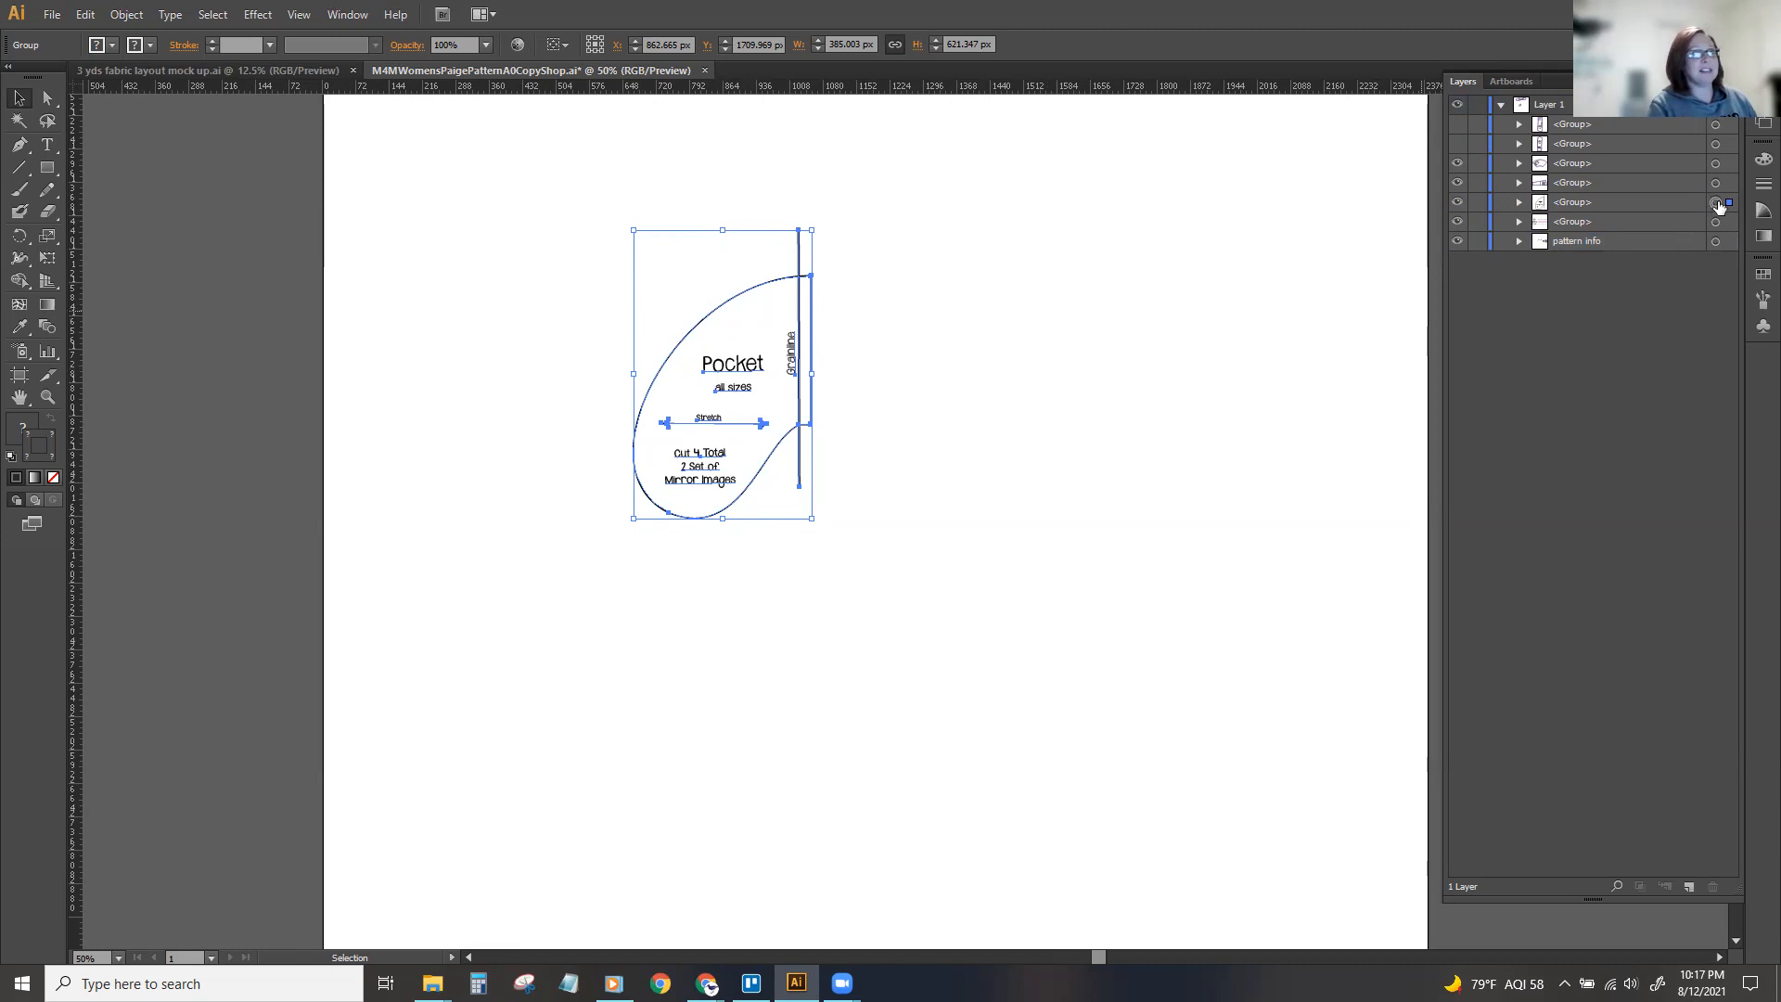
double_click(1565, 201)
type("Pocket")
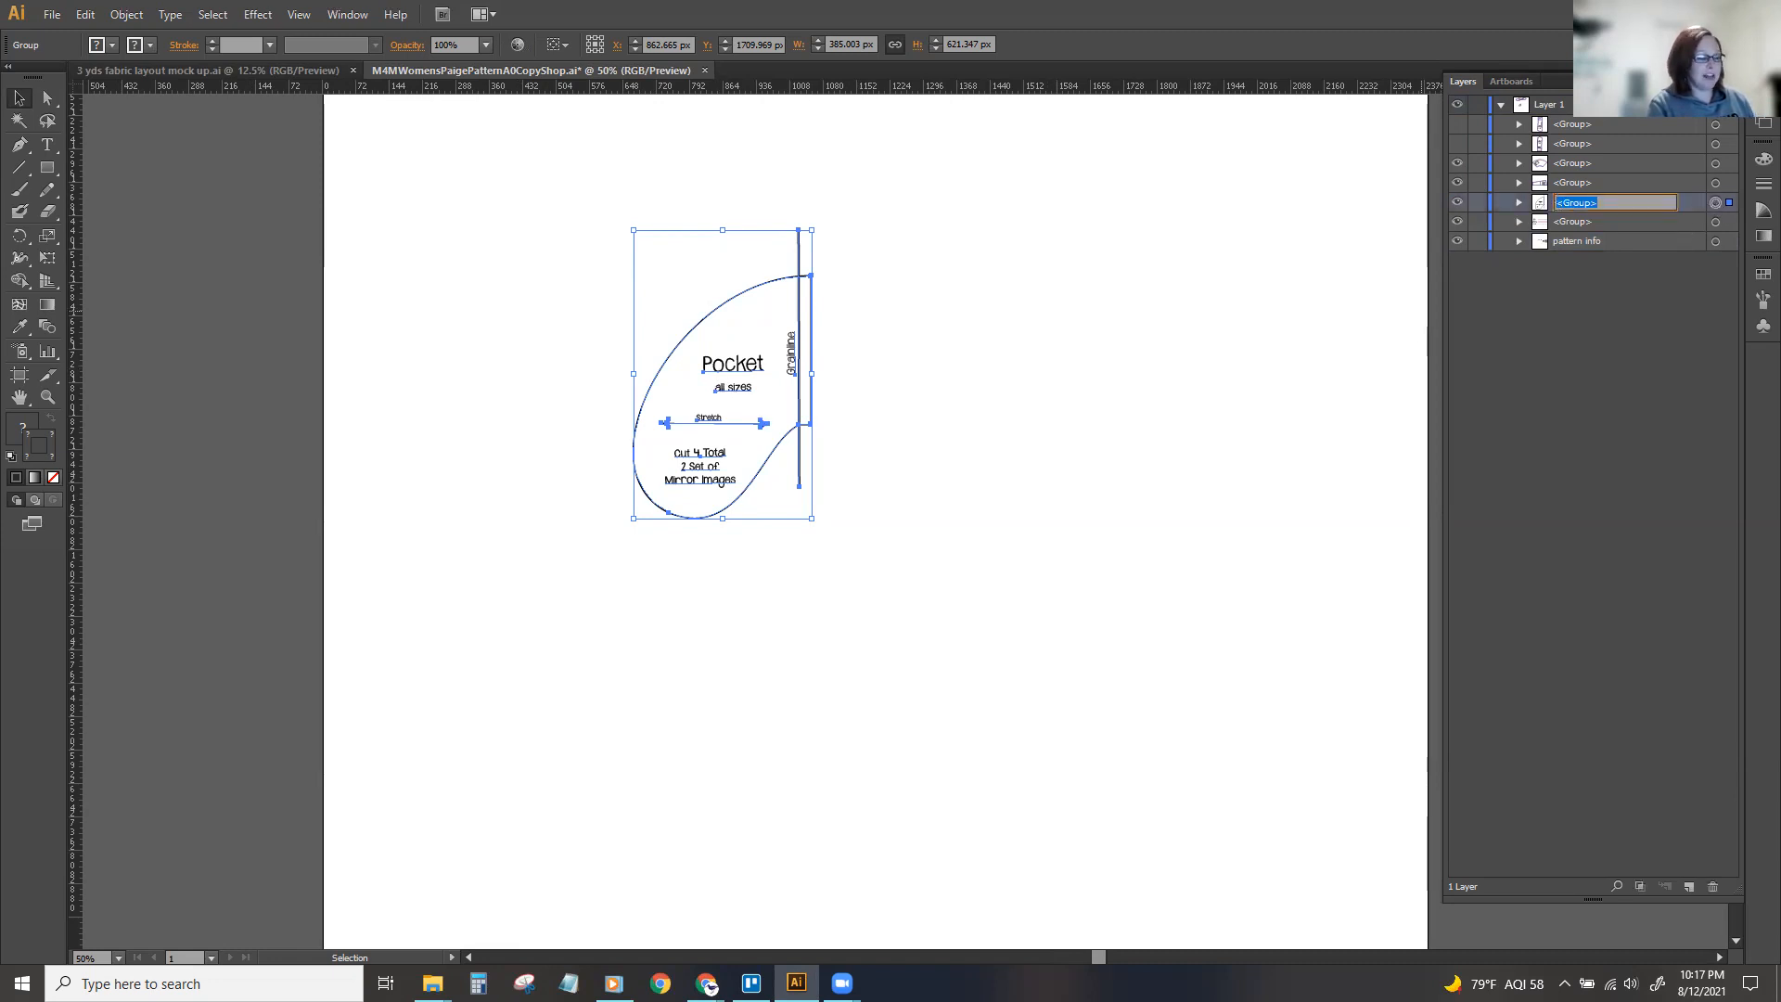
key("Return")
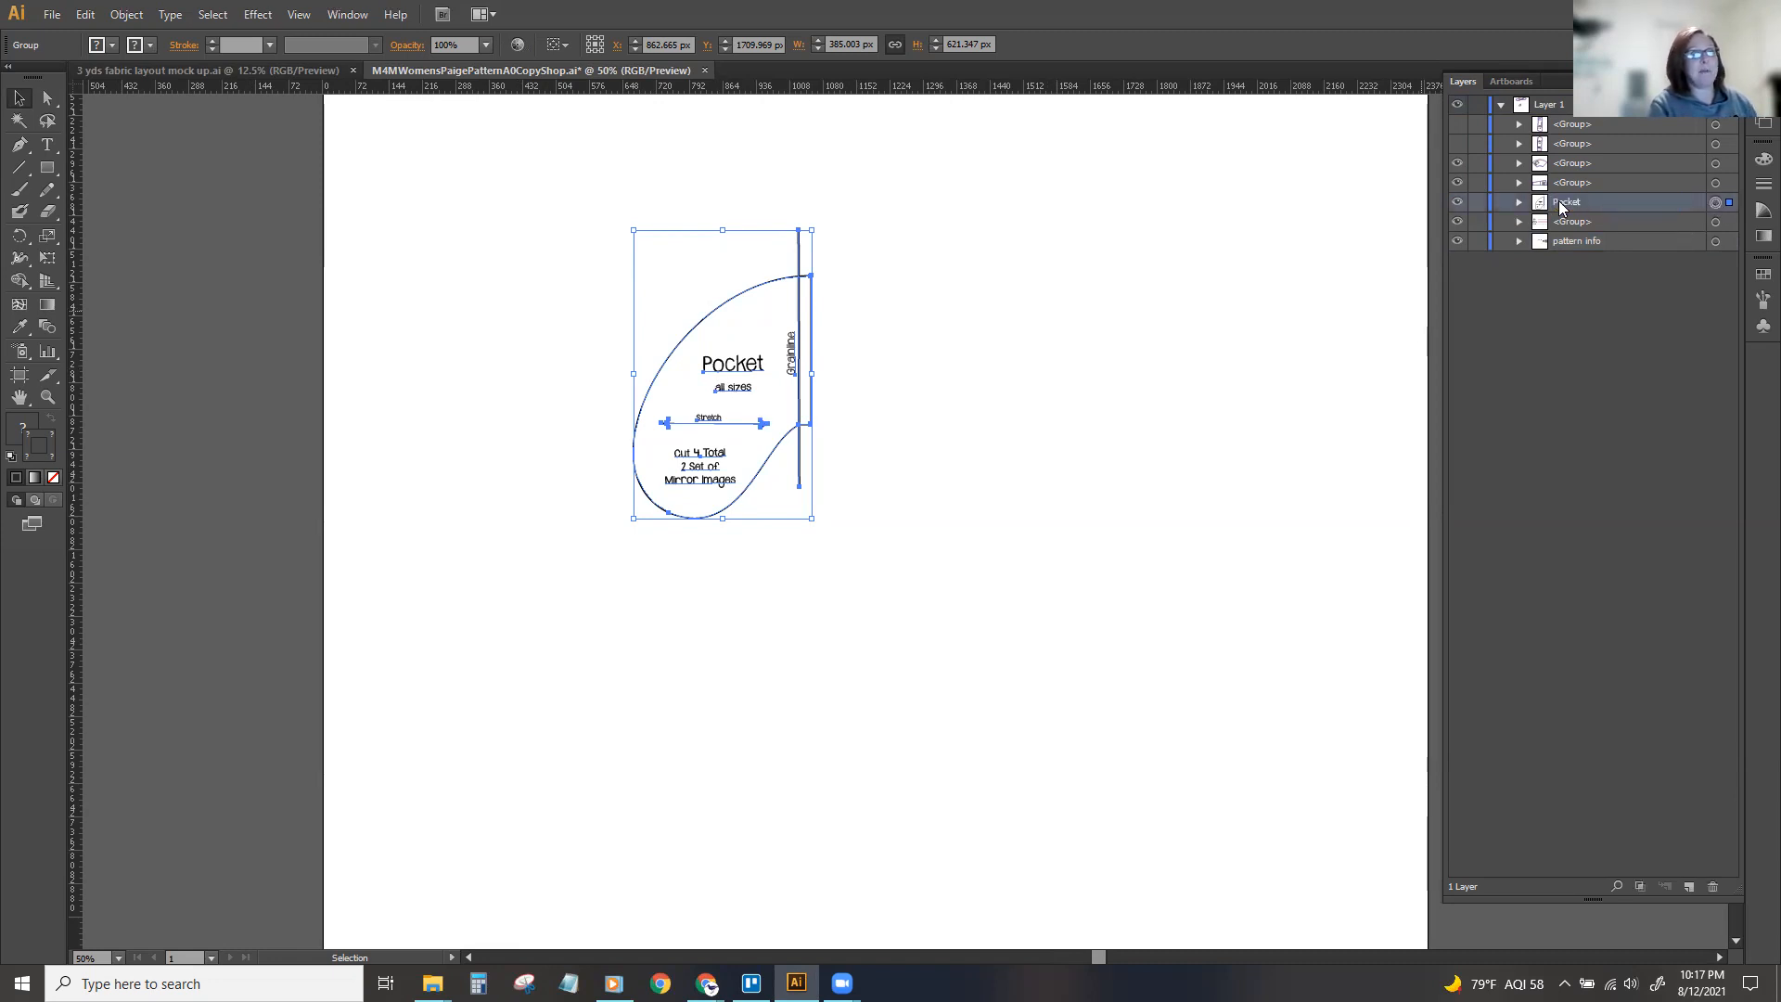
Copy the Pocket group, paste a duplicate and place it beside the original at about X 1320 px, Y 1677 px.
right_click(736, 368)
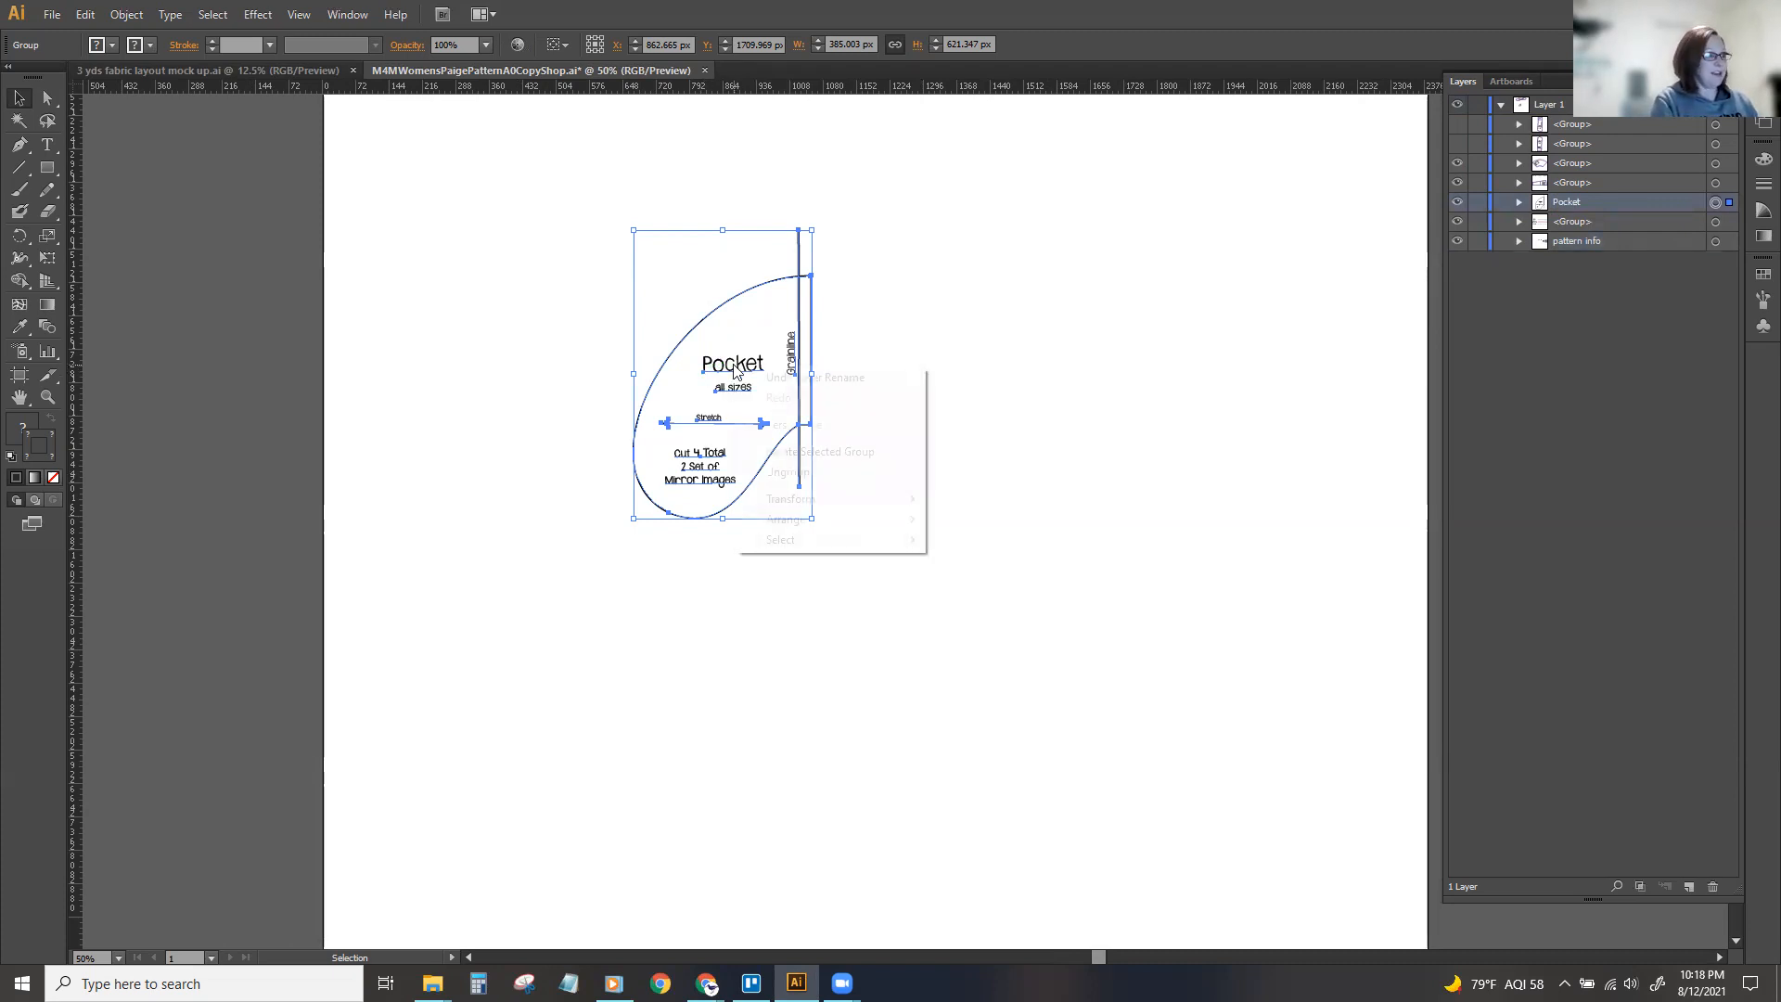
left_click(519, 364)
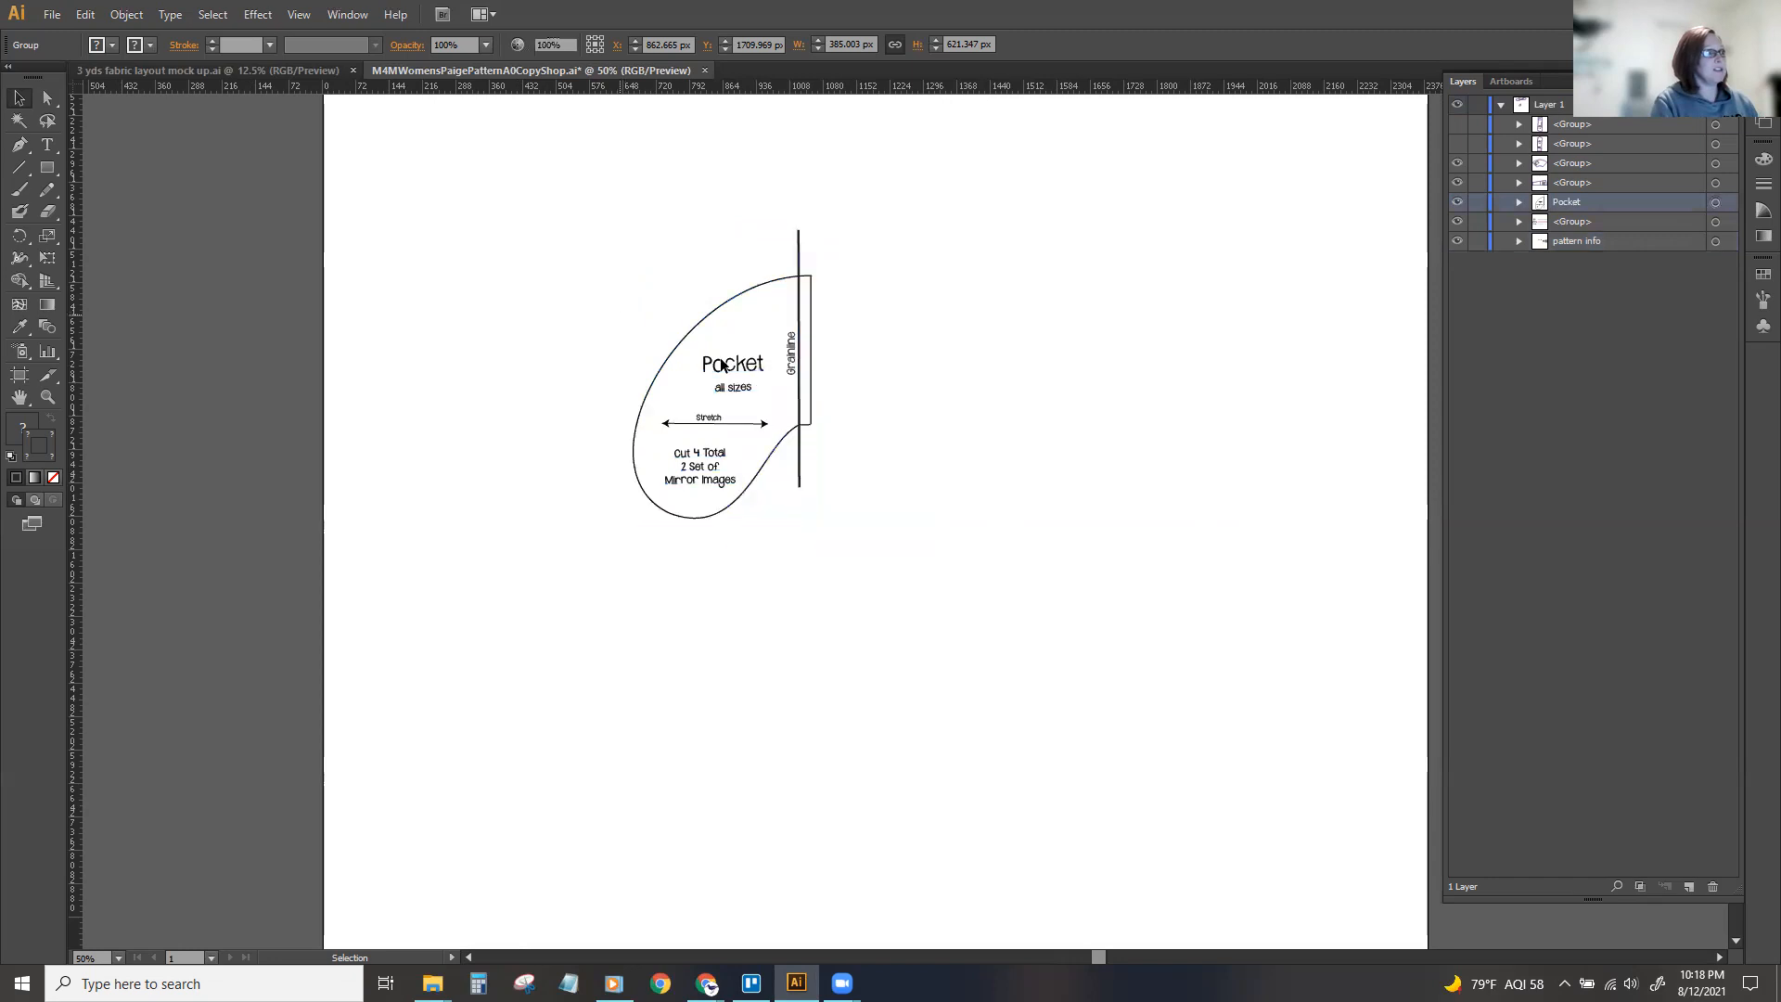
left_click(85, 13)
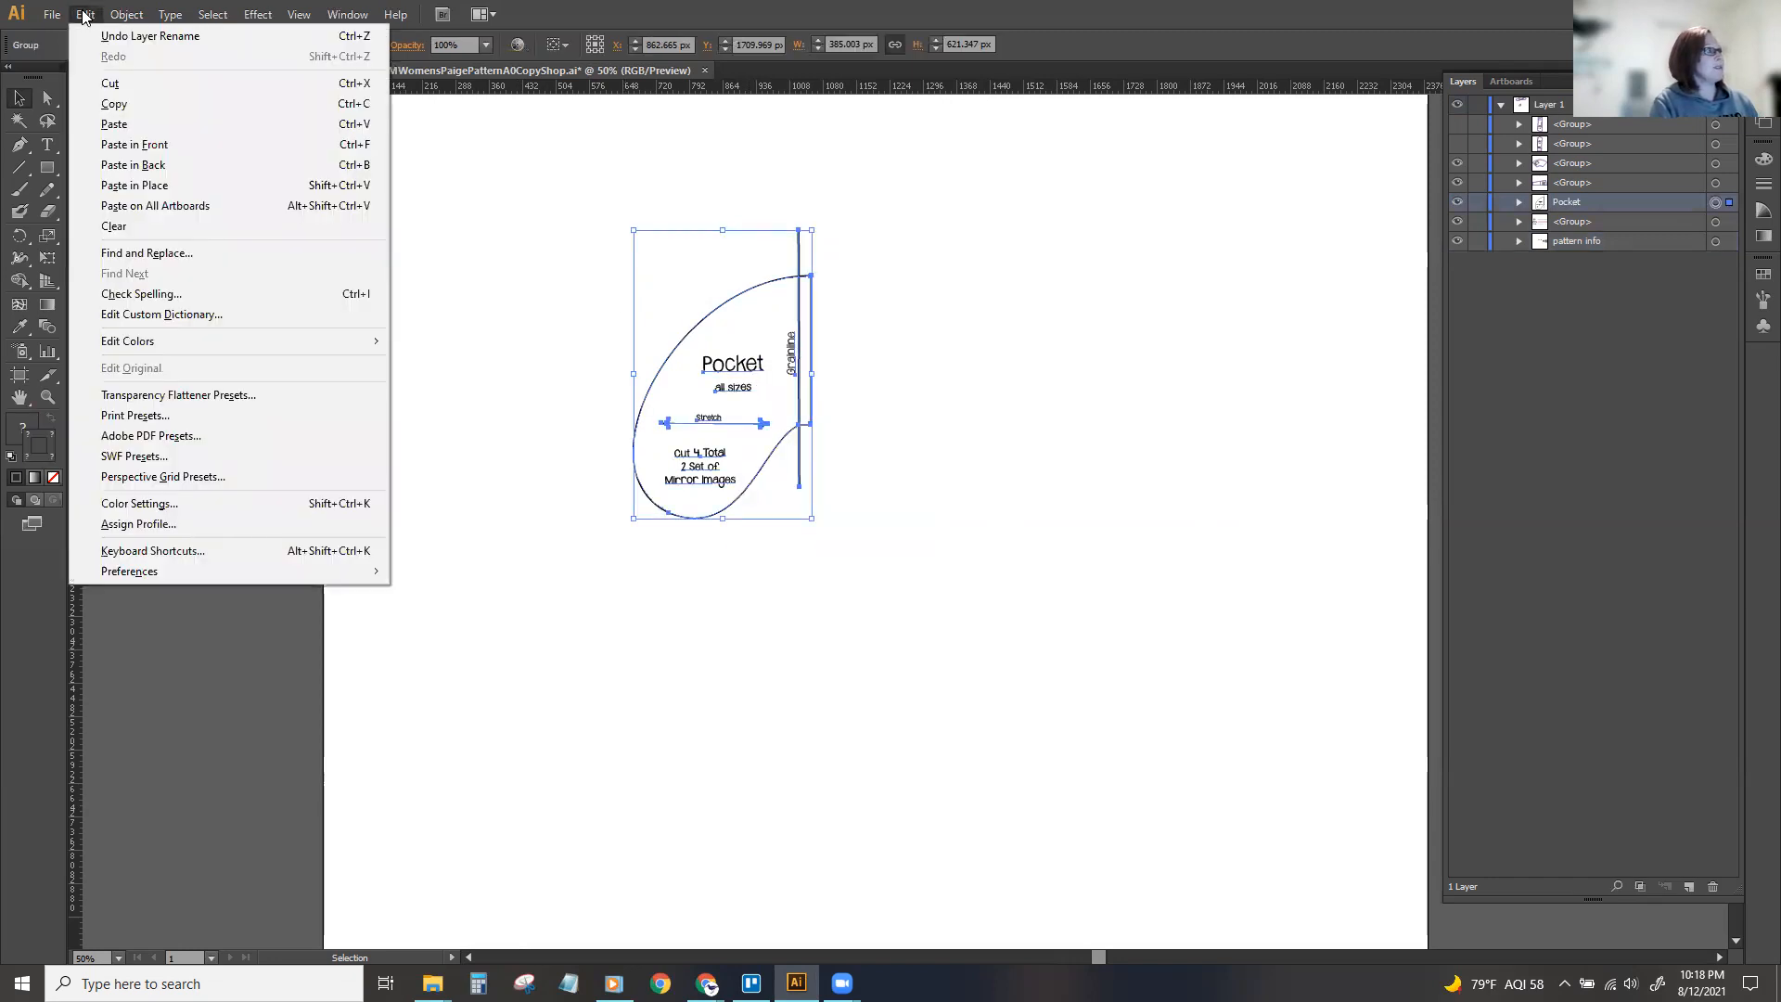
left_click(115, 106)
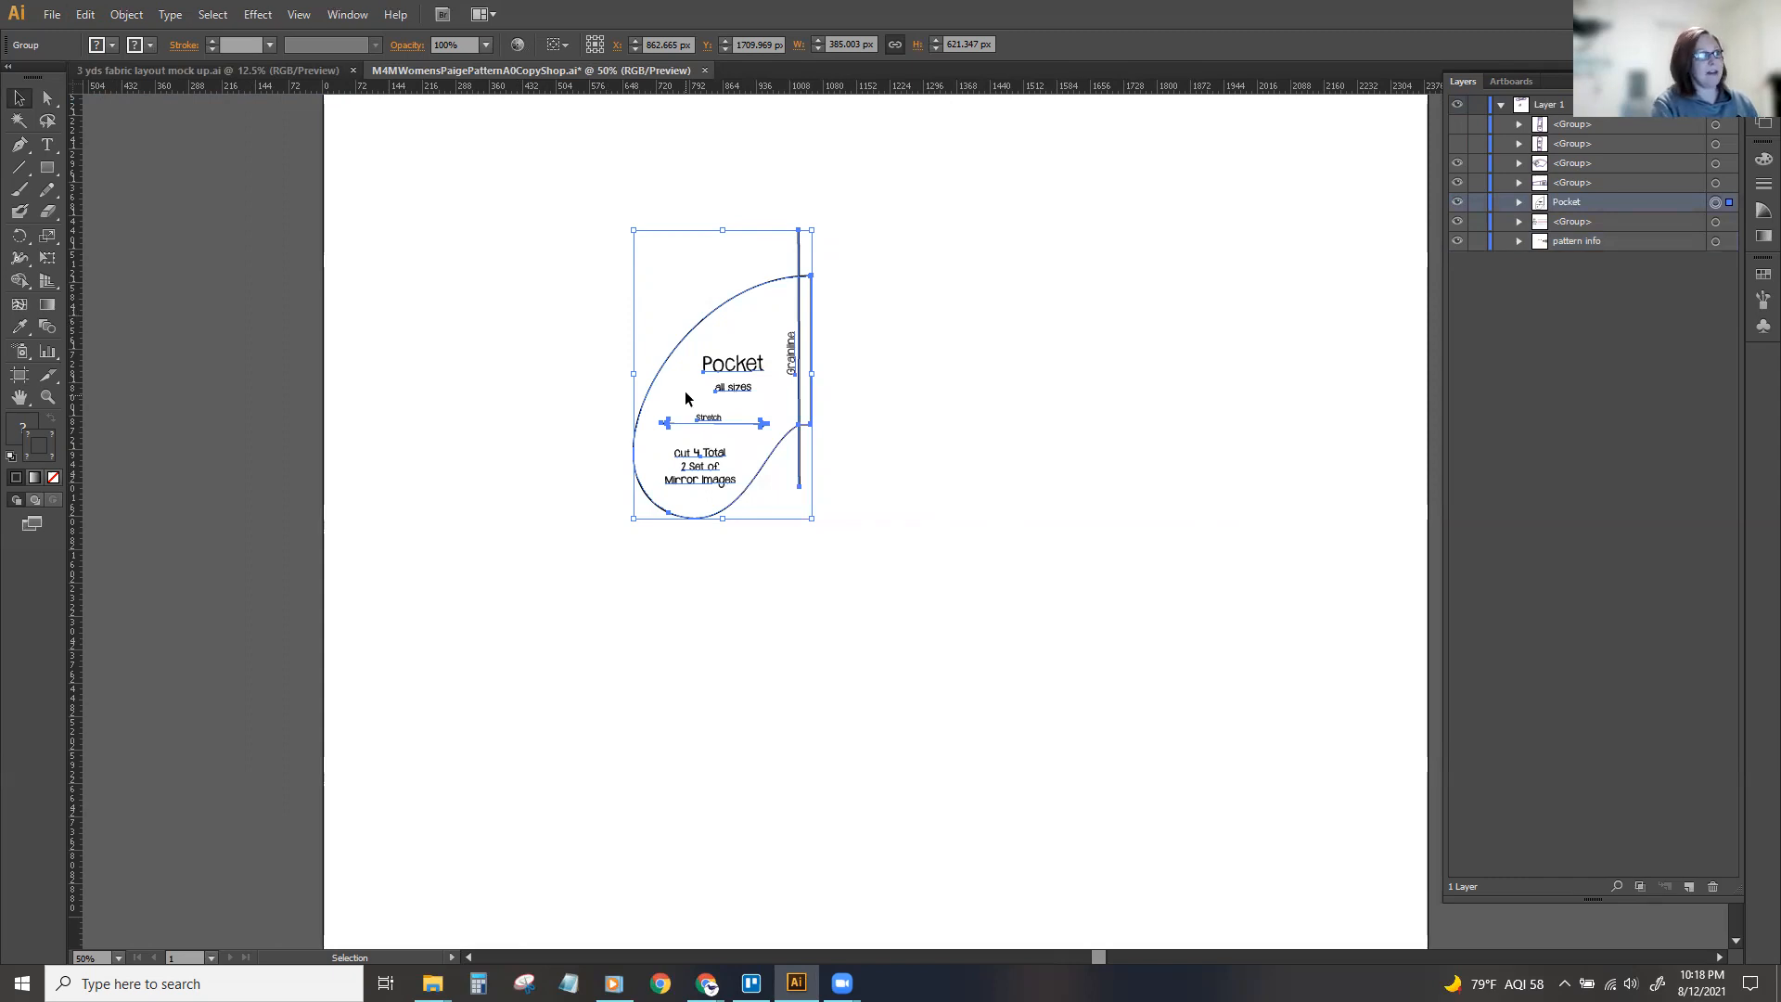
left_click(561, 312)
key("ctrl+v")
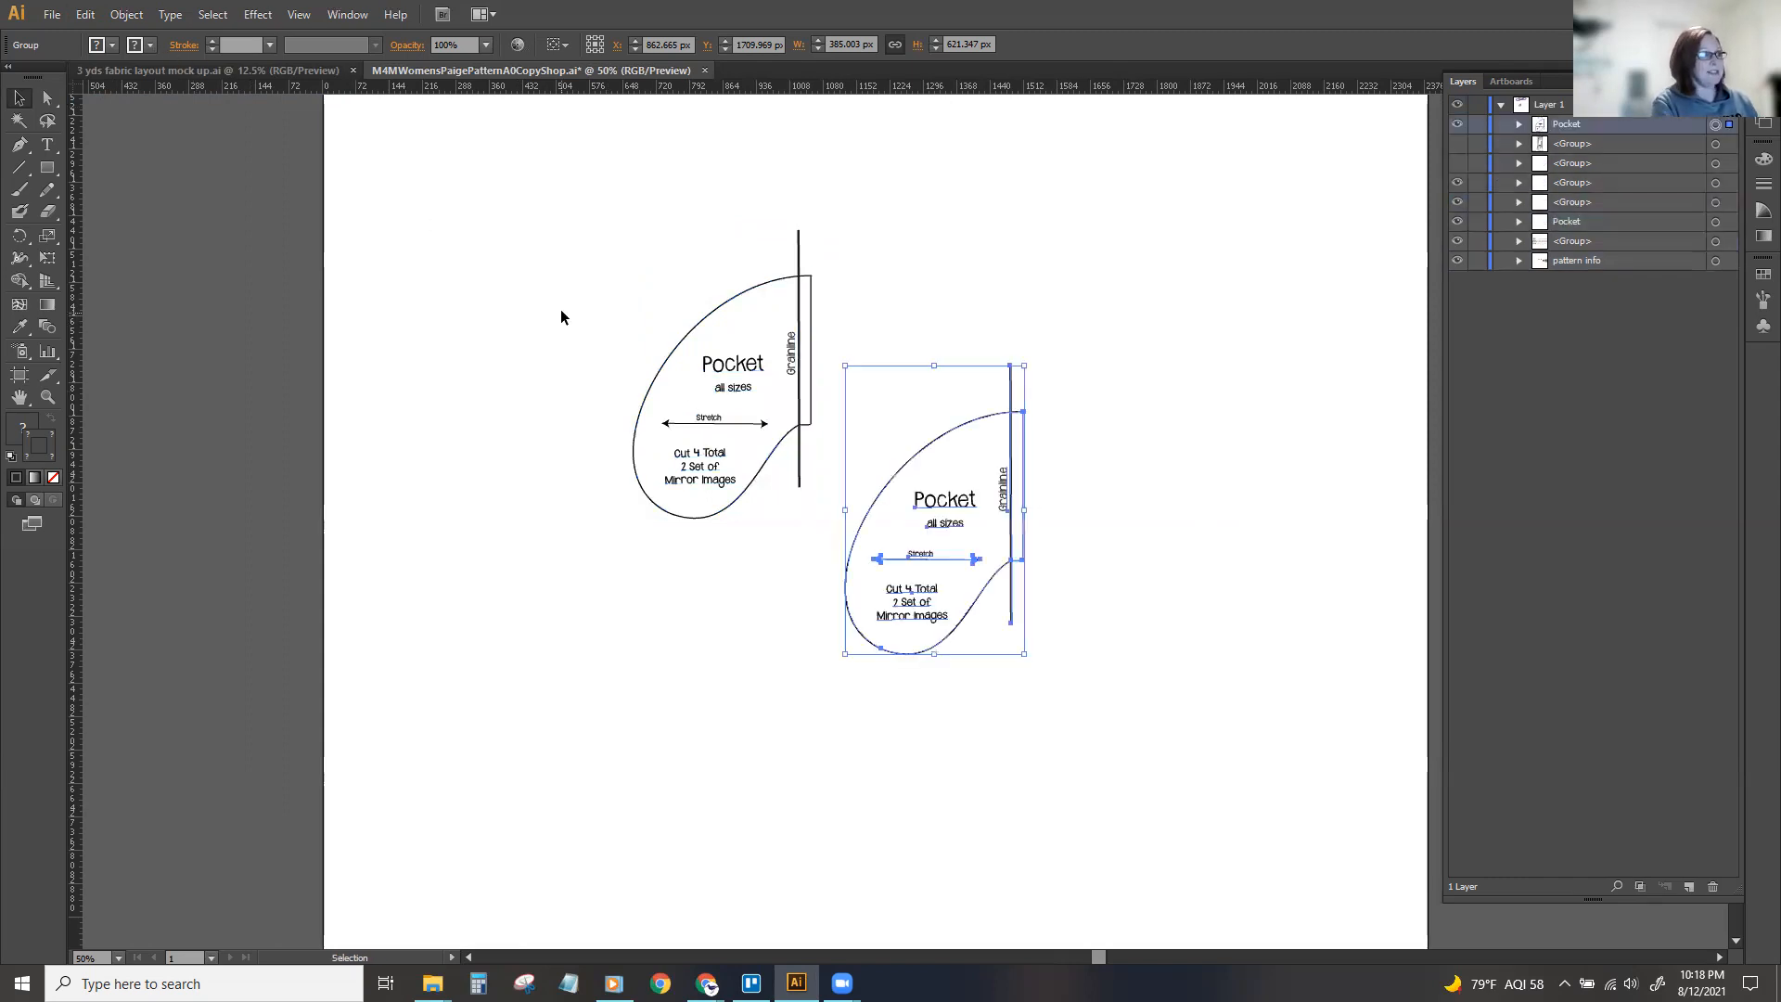
left_click_drag(933, 472, 938, 354)
Reflect the pocket copy across the vertical axis.
left_click(85, 15)
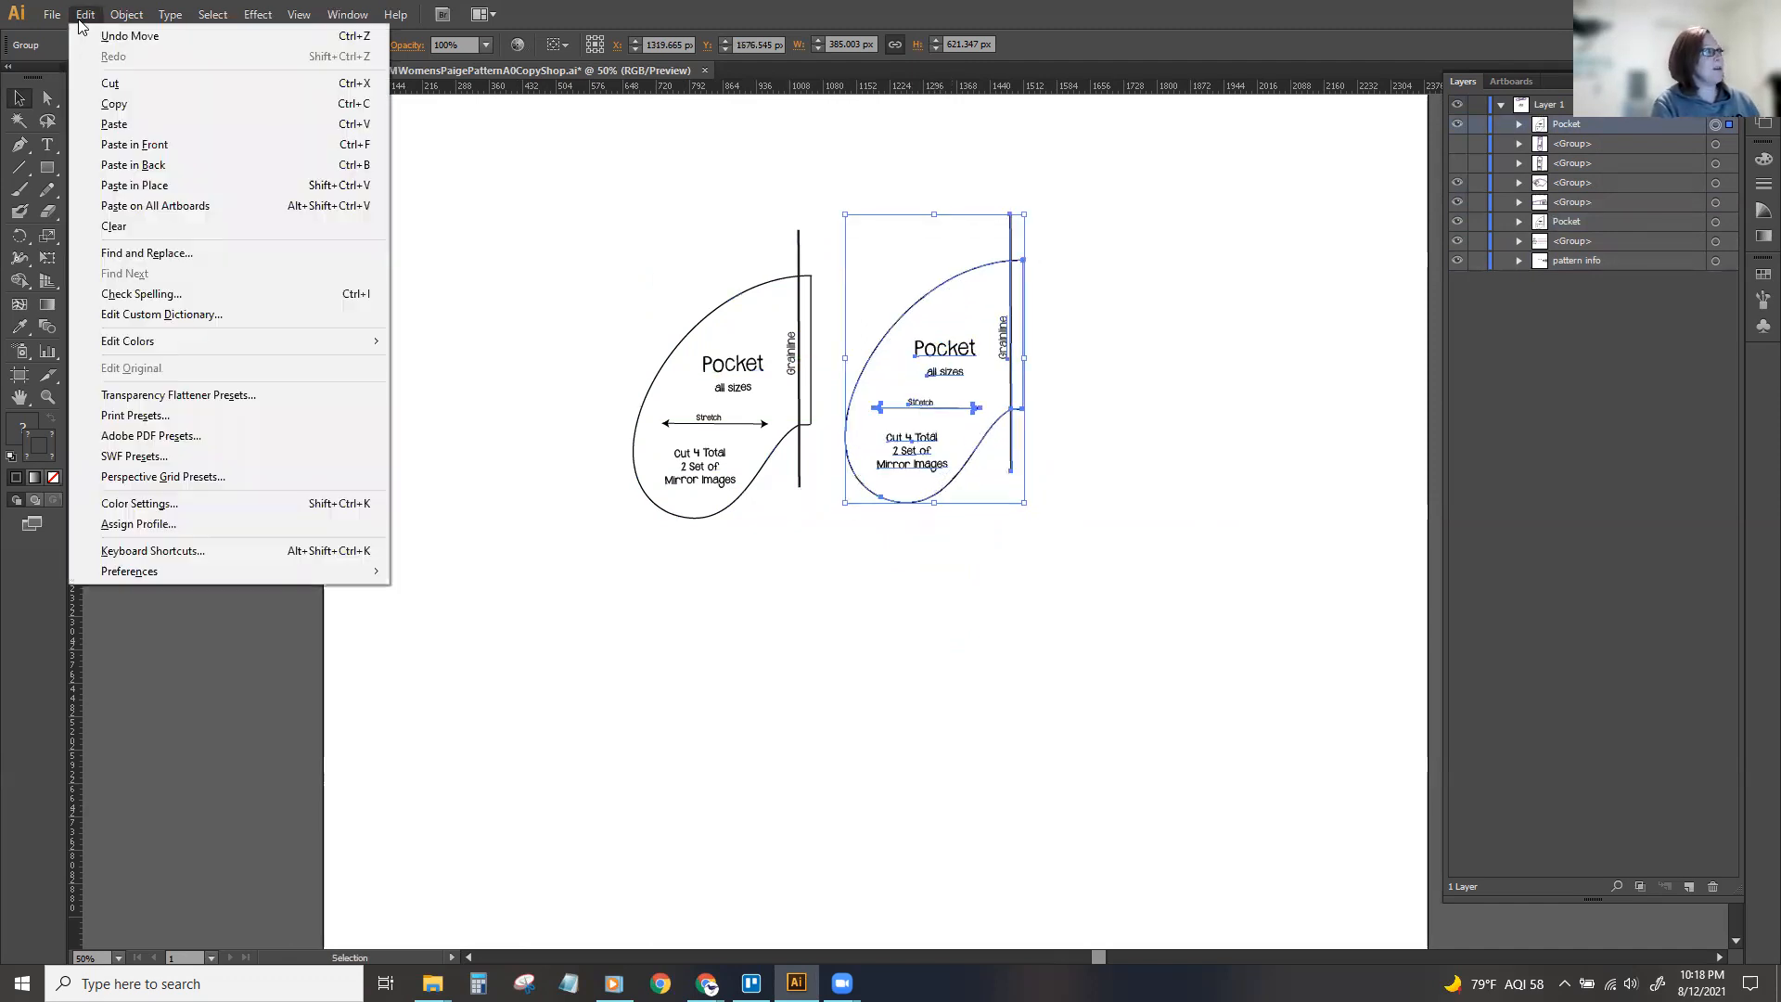
left_click(517, 246)
left_click(843, 356)
left_click(942, 358)
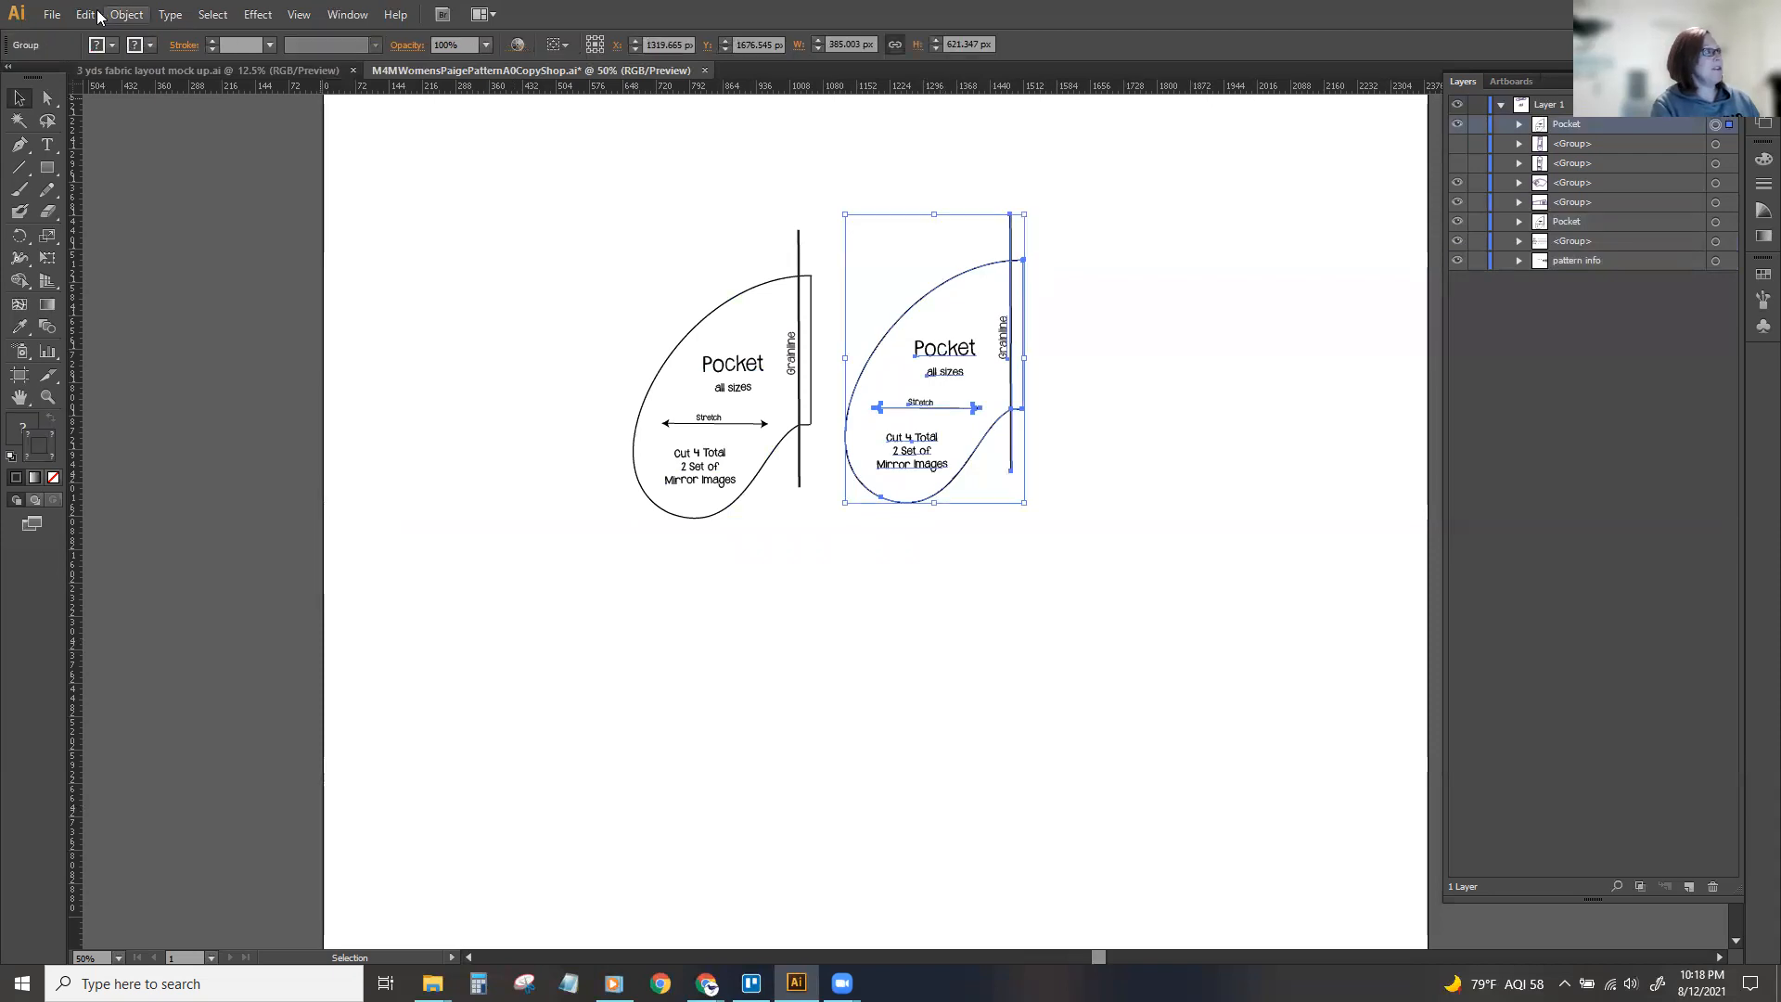
left_click(127, 17)
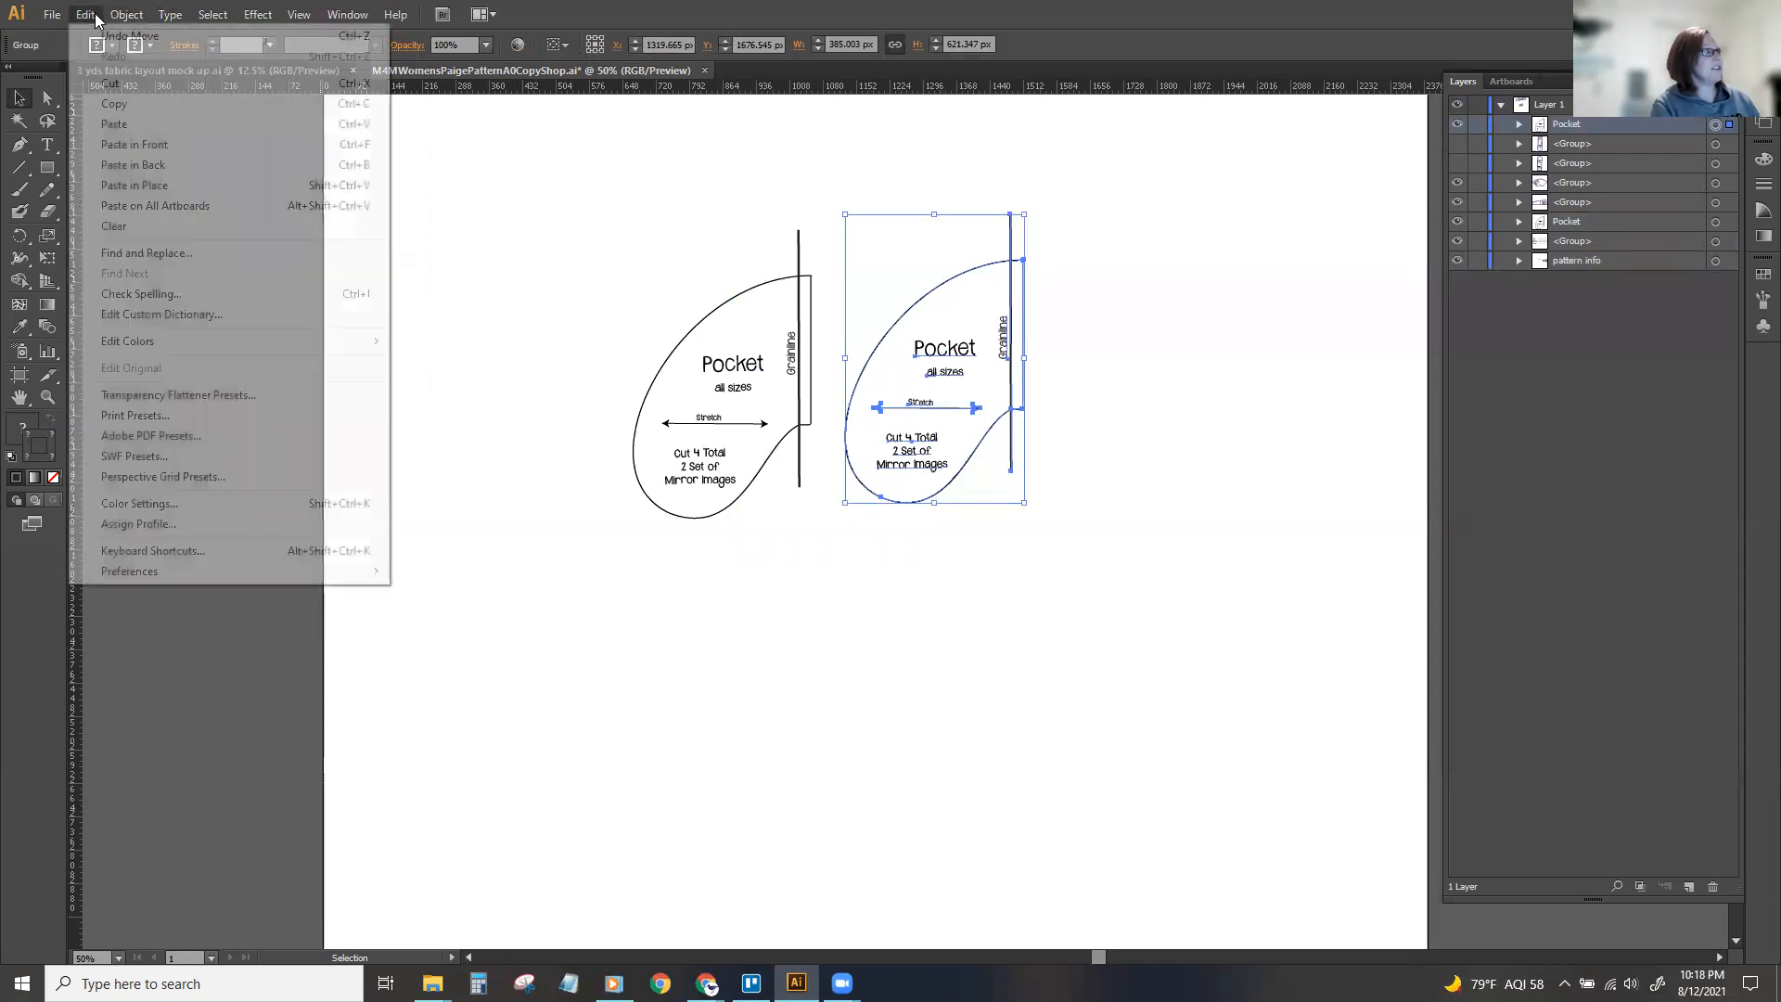
mouse_move(186, 35)
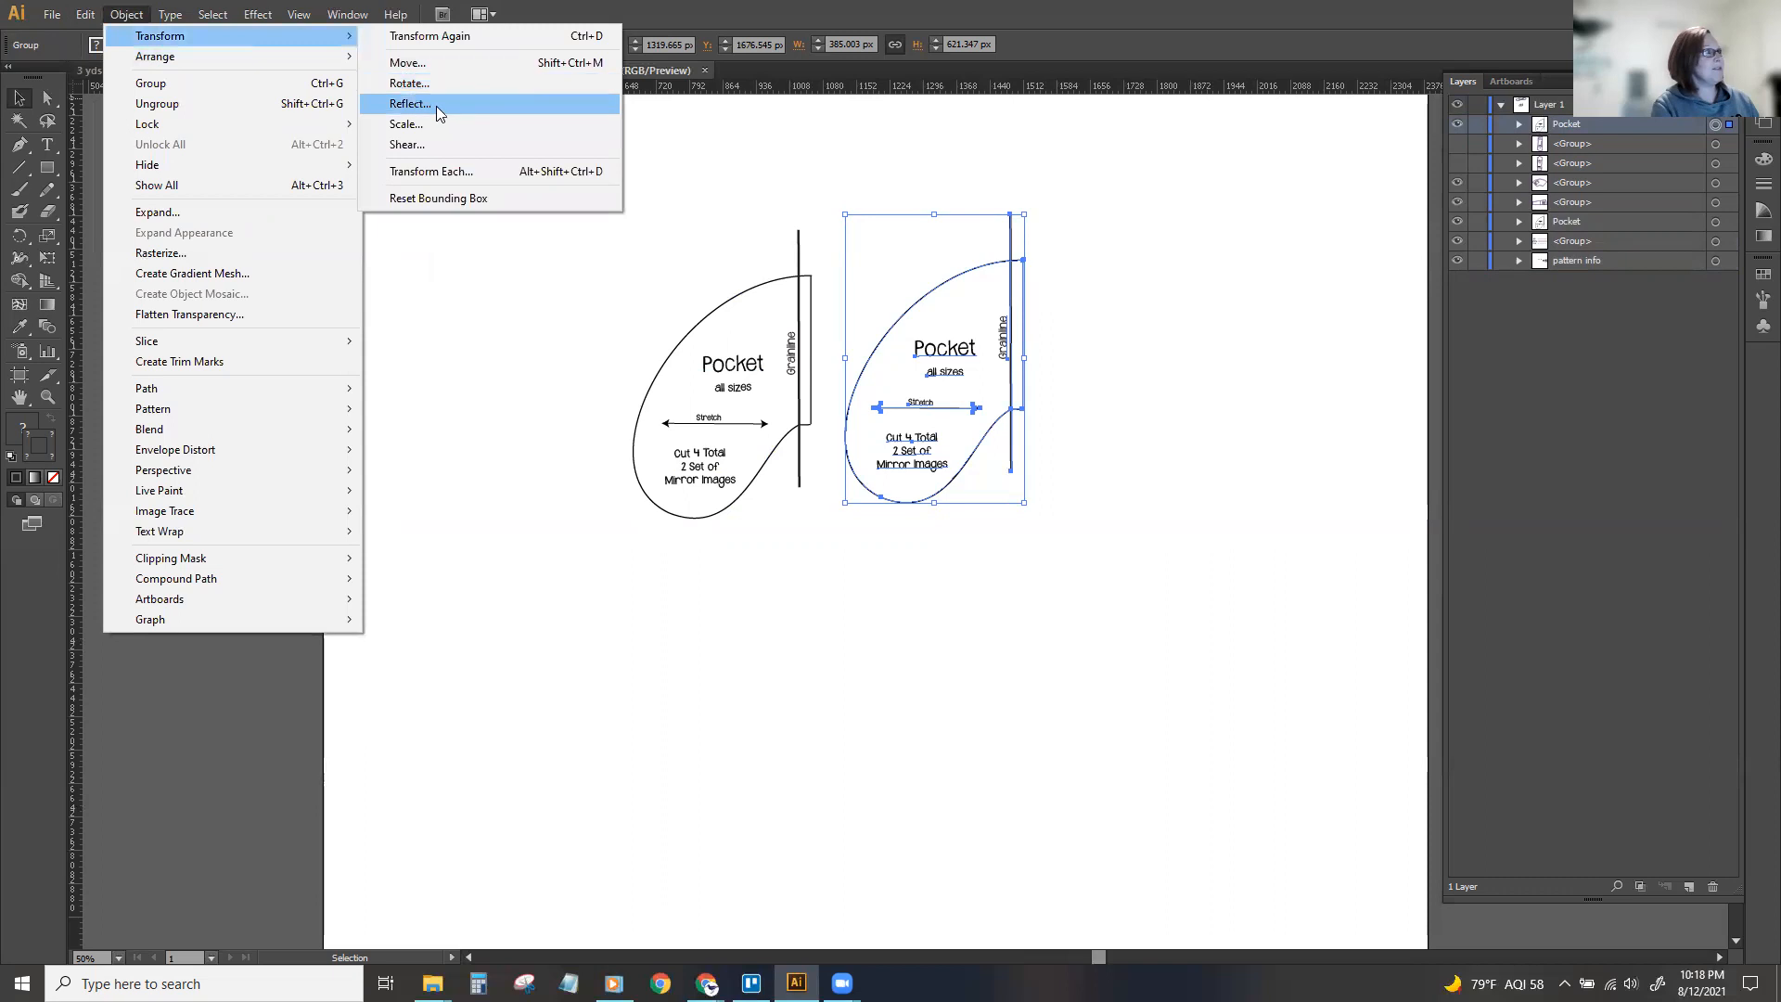
left_click(410, 104)
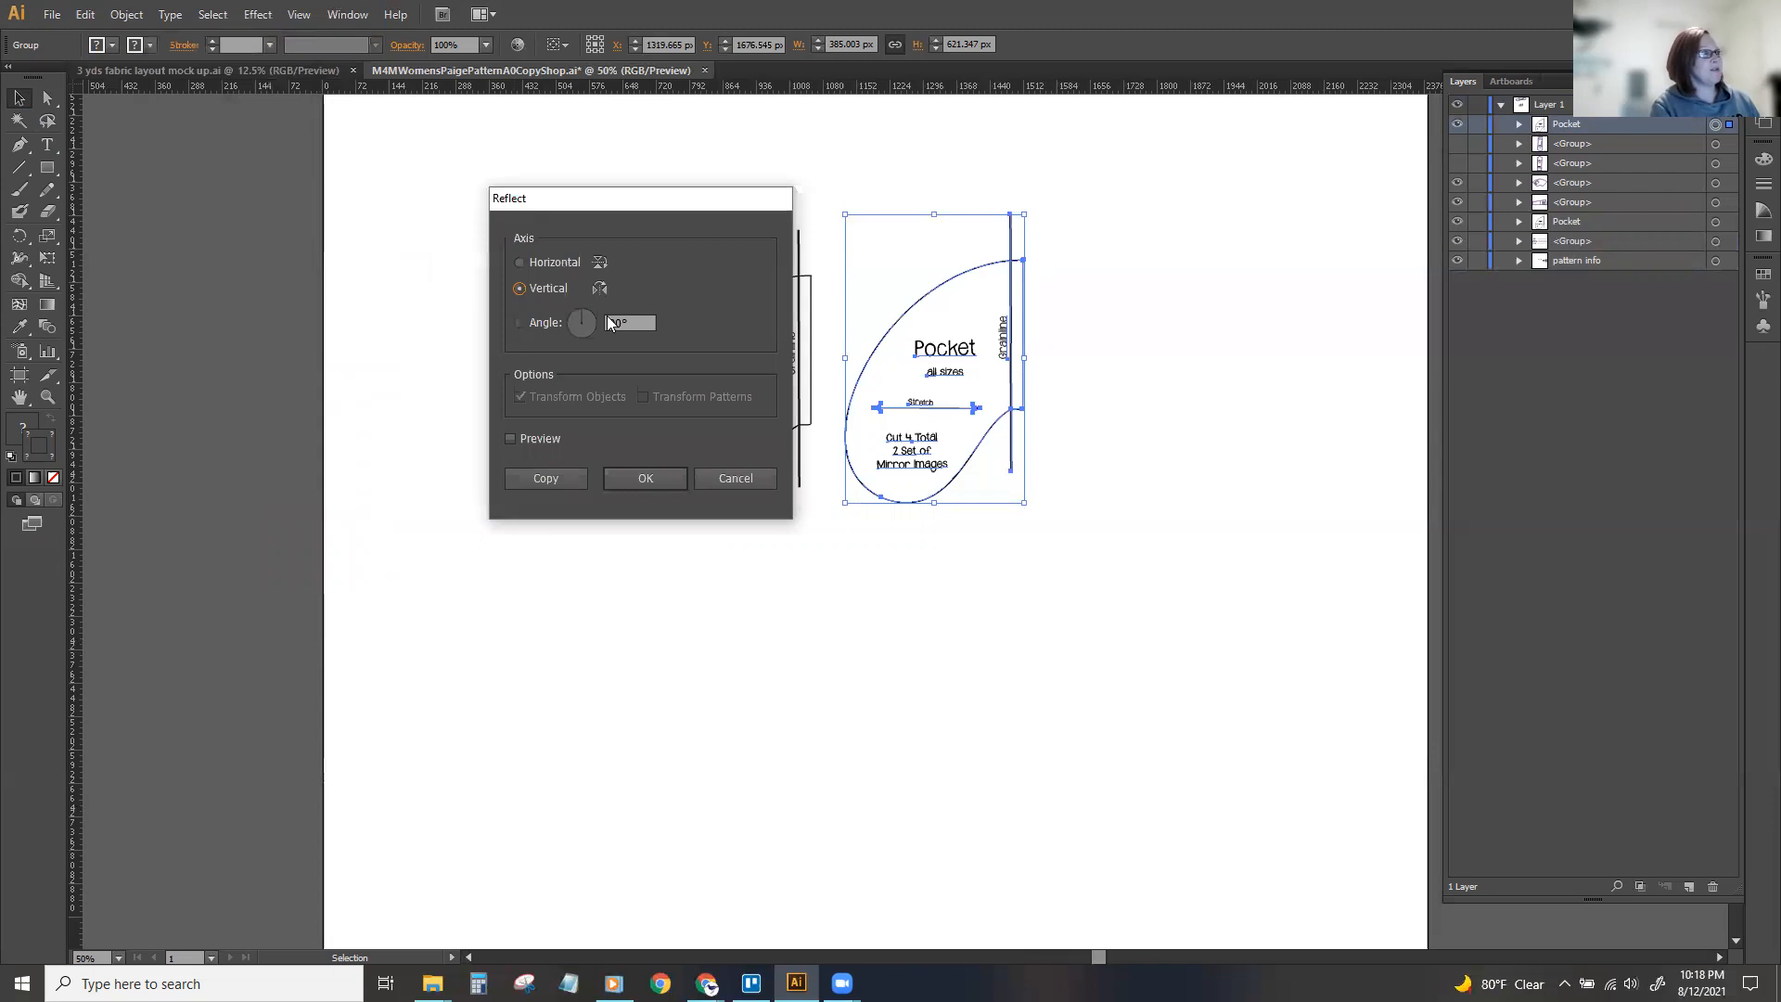
left_click(629, 479)
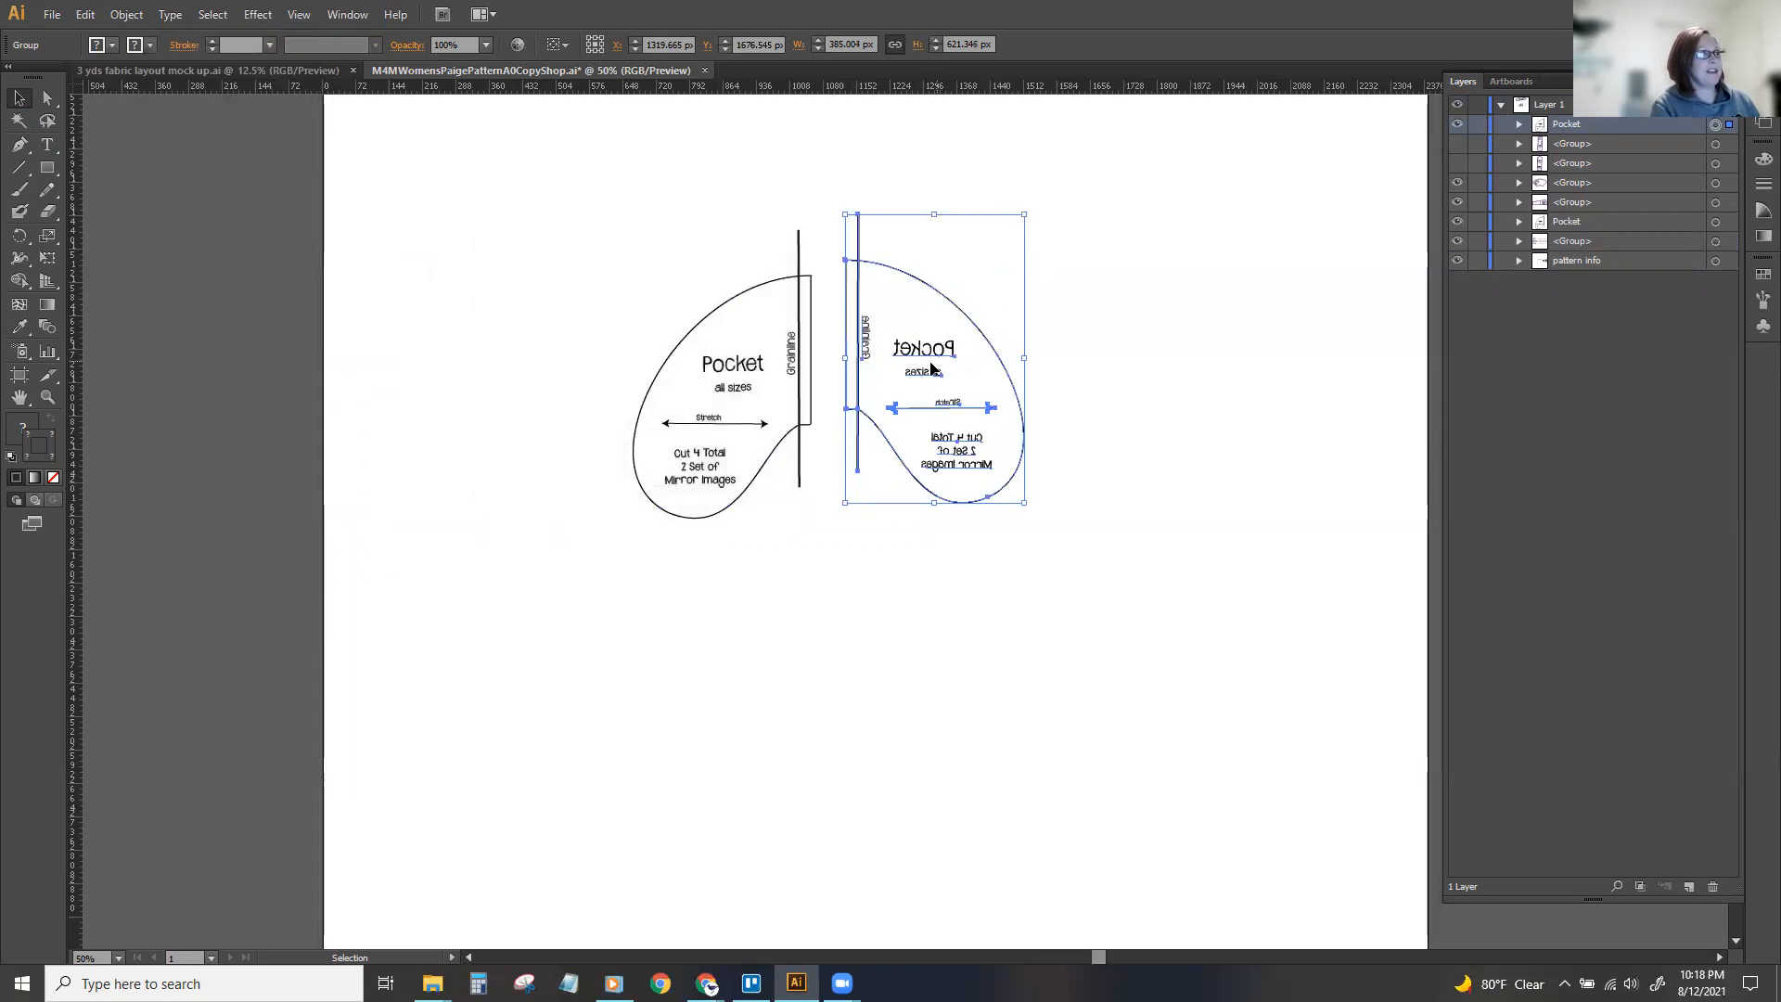
Move the mirrored pocket close to the original, straight edges facing, at about X 1255 px, Y 1707 px.
left_click_drag(920, 360, 886, 367)
left_click(501, 370)
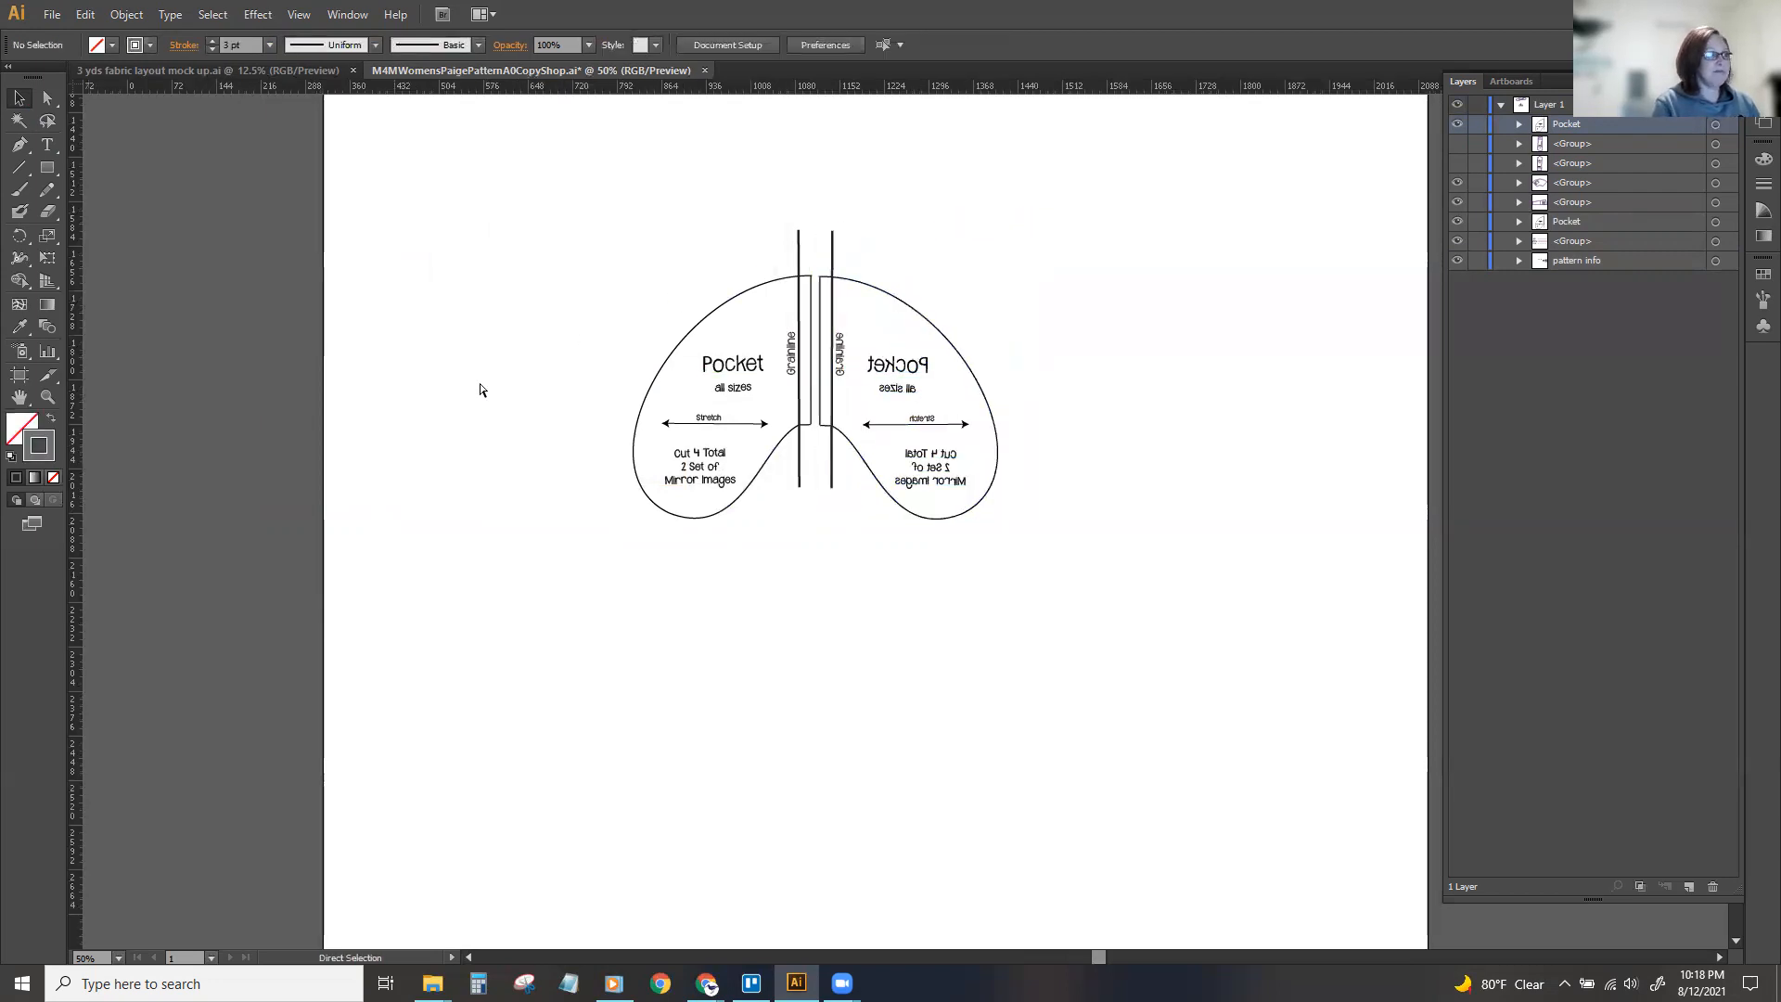
key("ctrl+1")
scroll(480, 381, "up", 1)
left_click_drag(785, 265, 780, 262)
left_click(1156, 348)
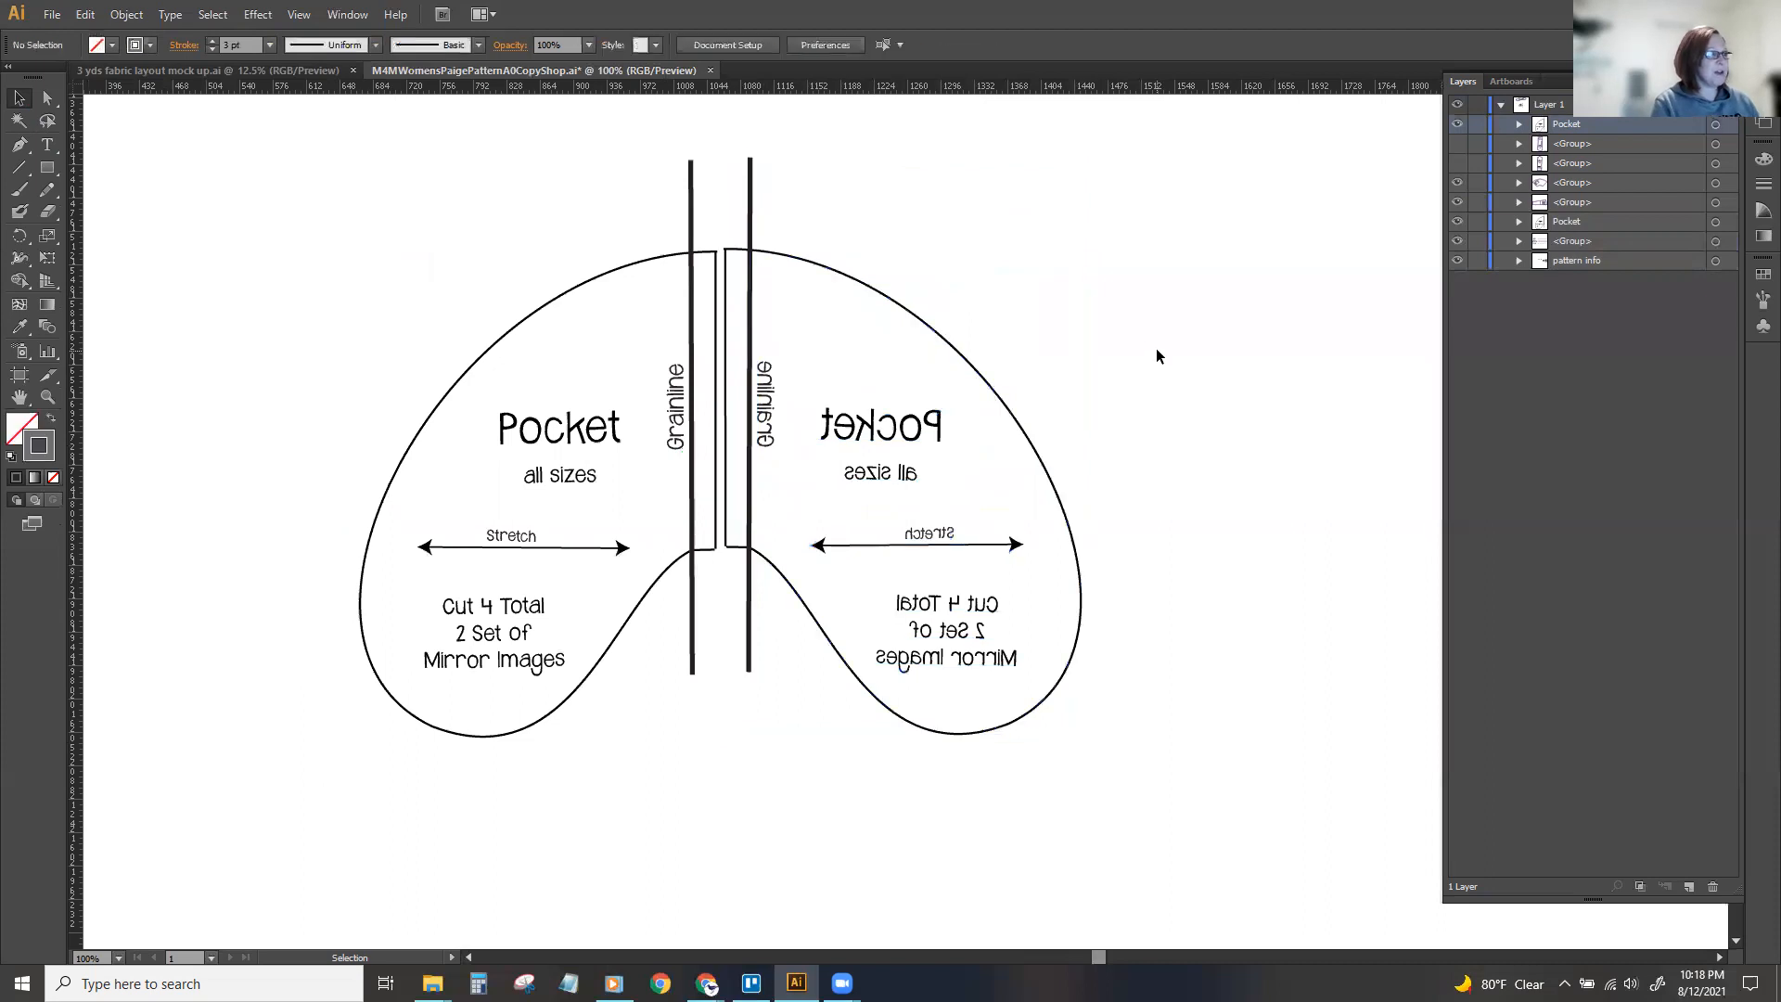
Isolate the mirrored pocket group and try reflecting its labels and grainline across the vertical axis to make the text readable.
left_click(905, 438)
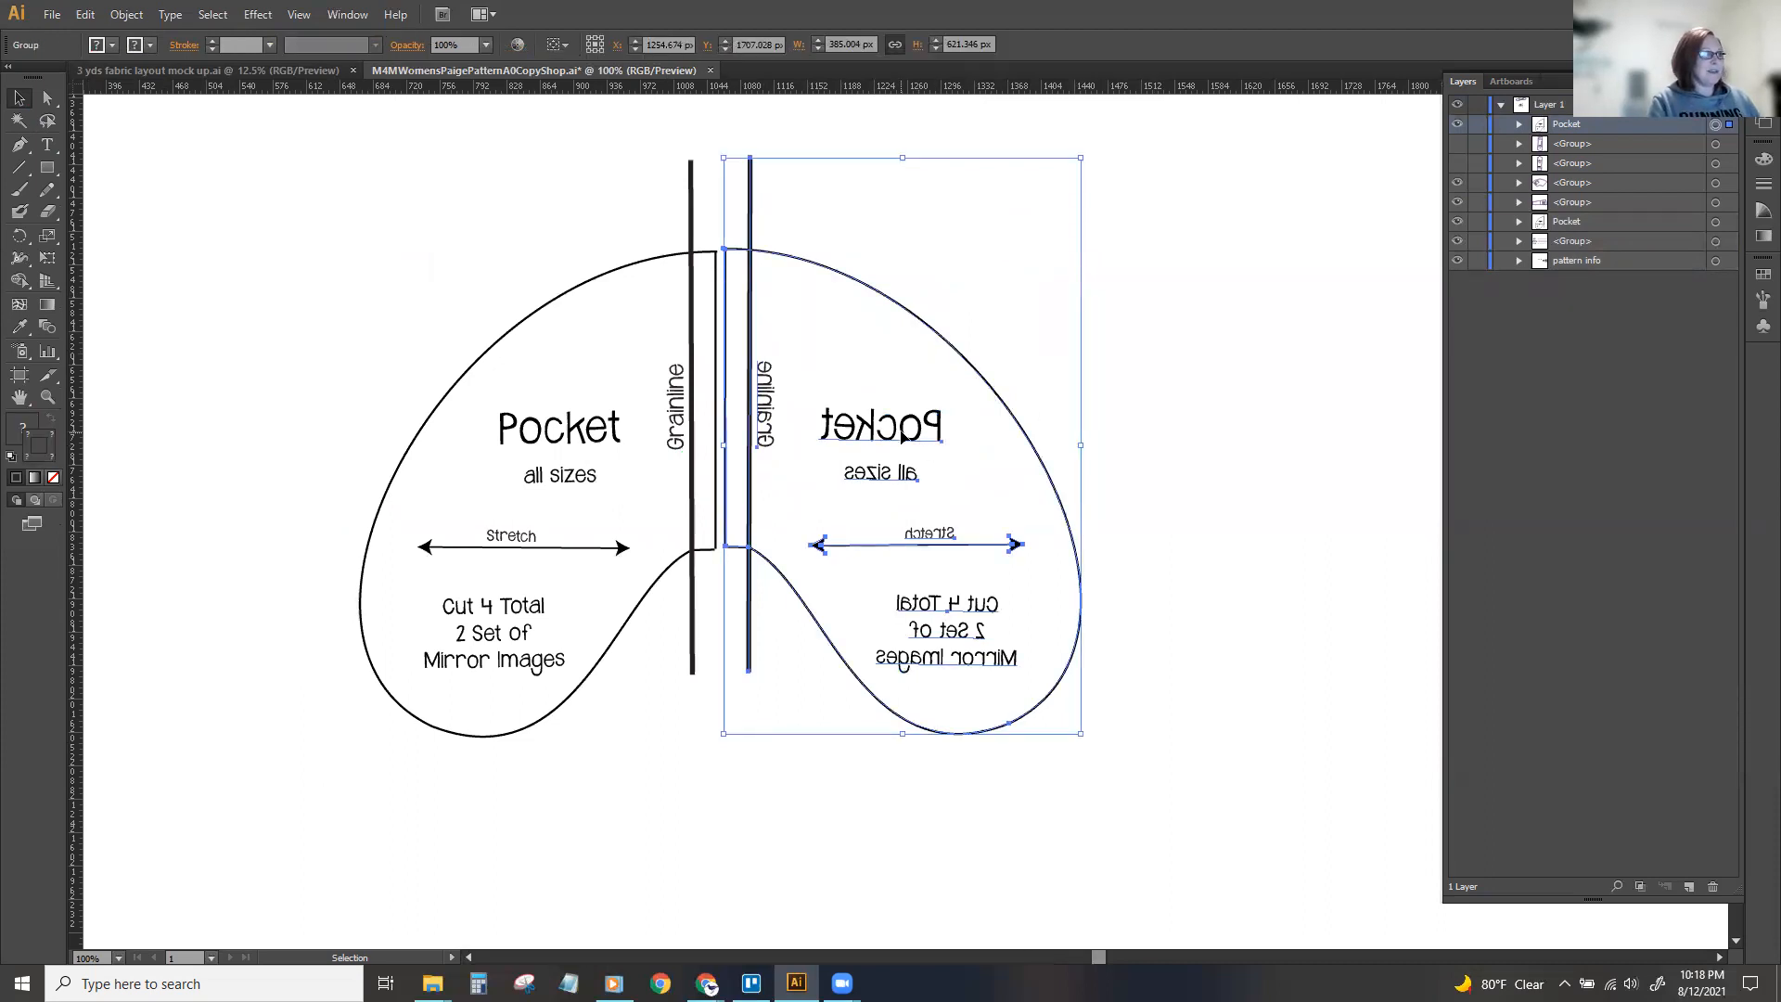
double_click(902, 436)
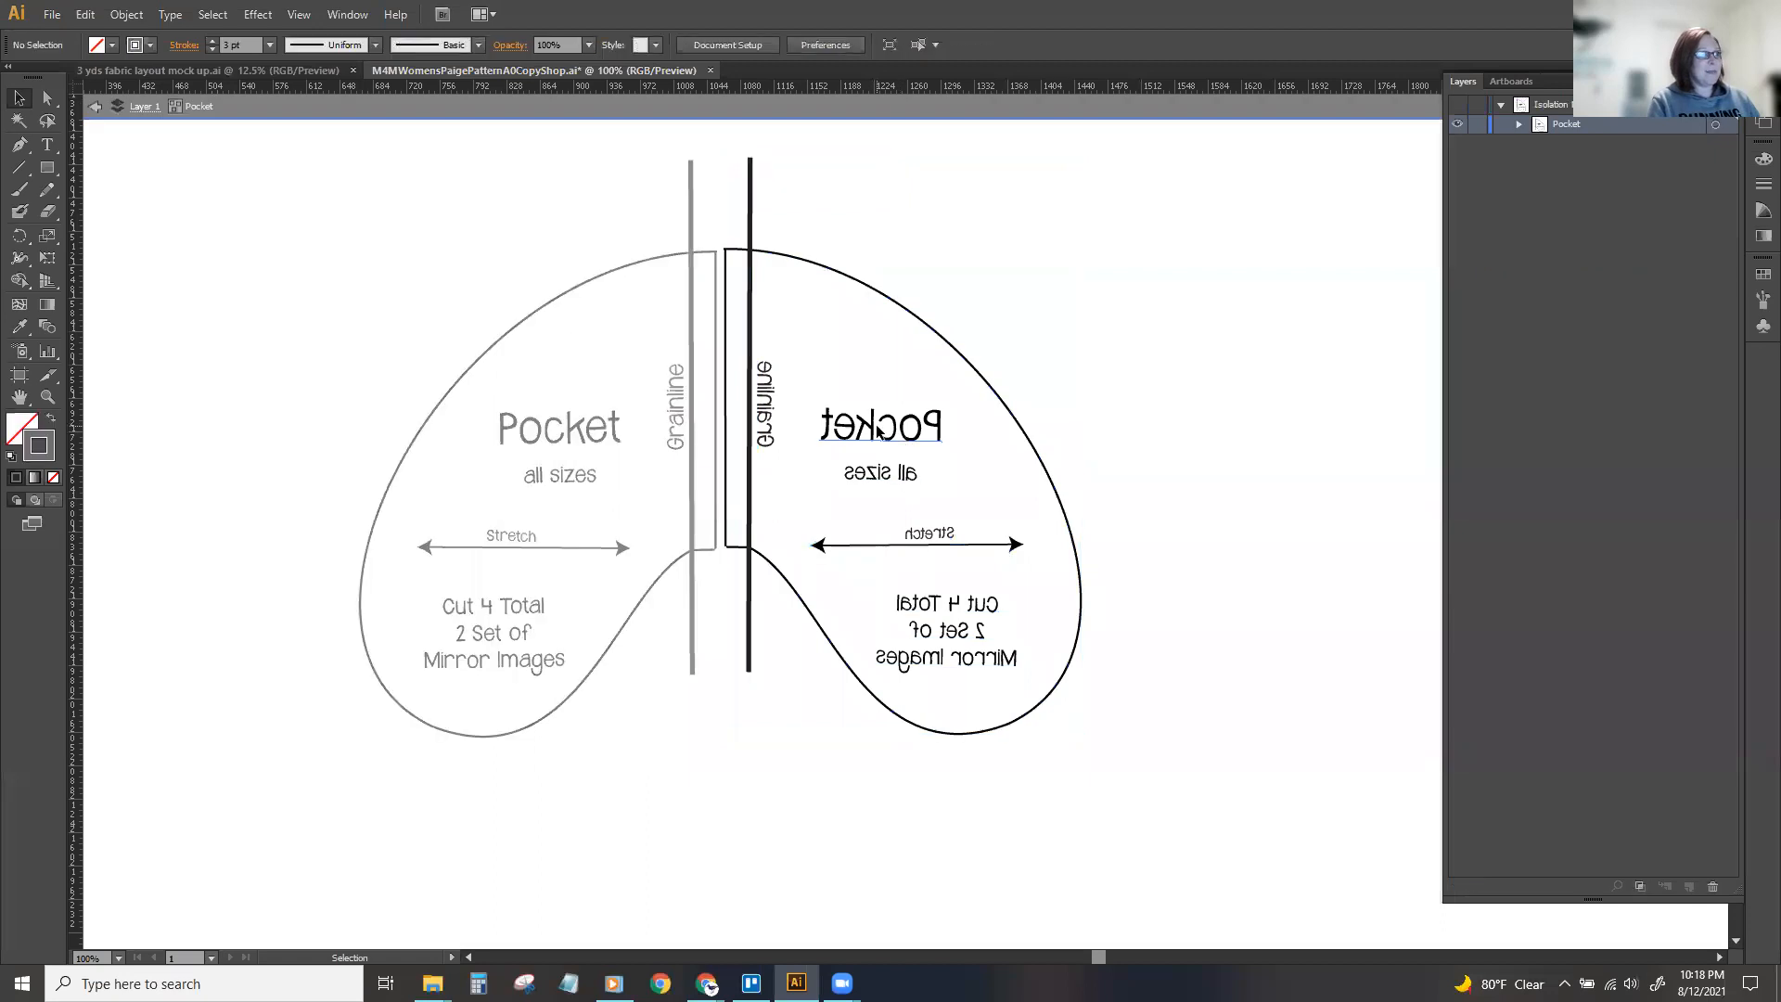
left_click(851, 436)
left_click_drag(886, 431, 945, 456)
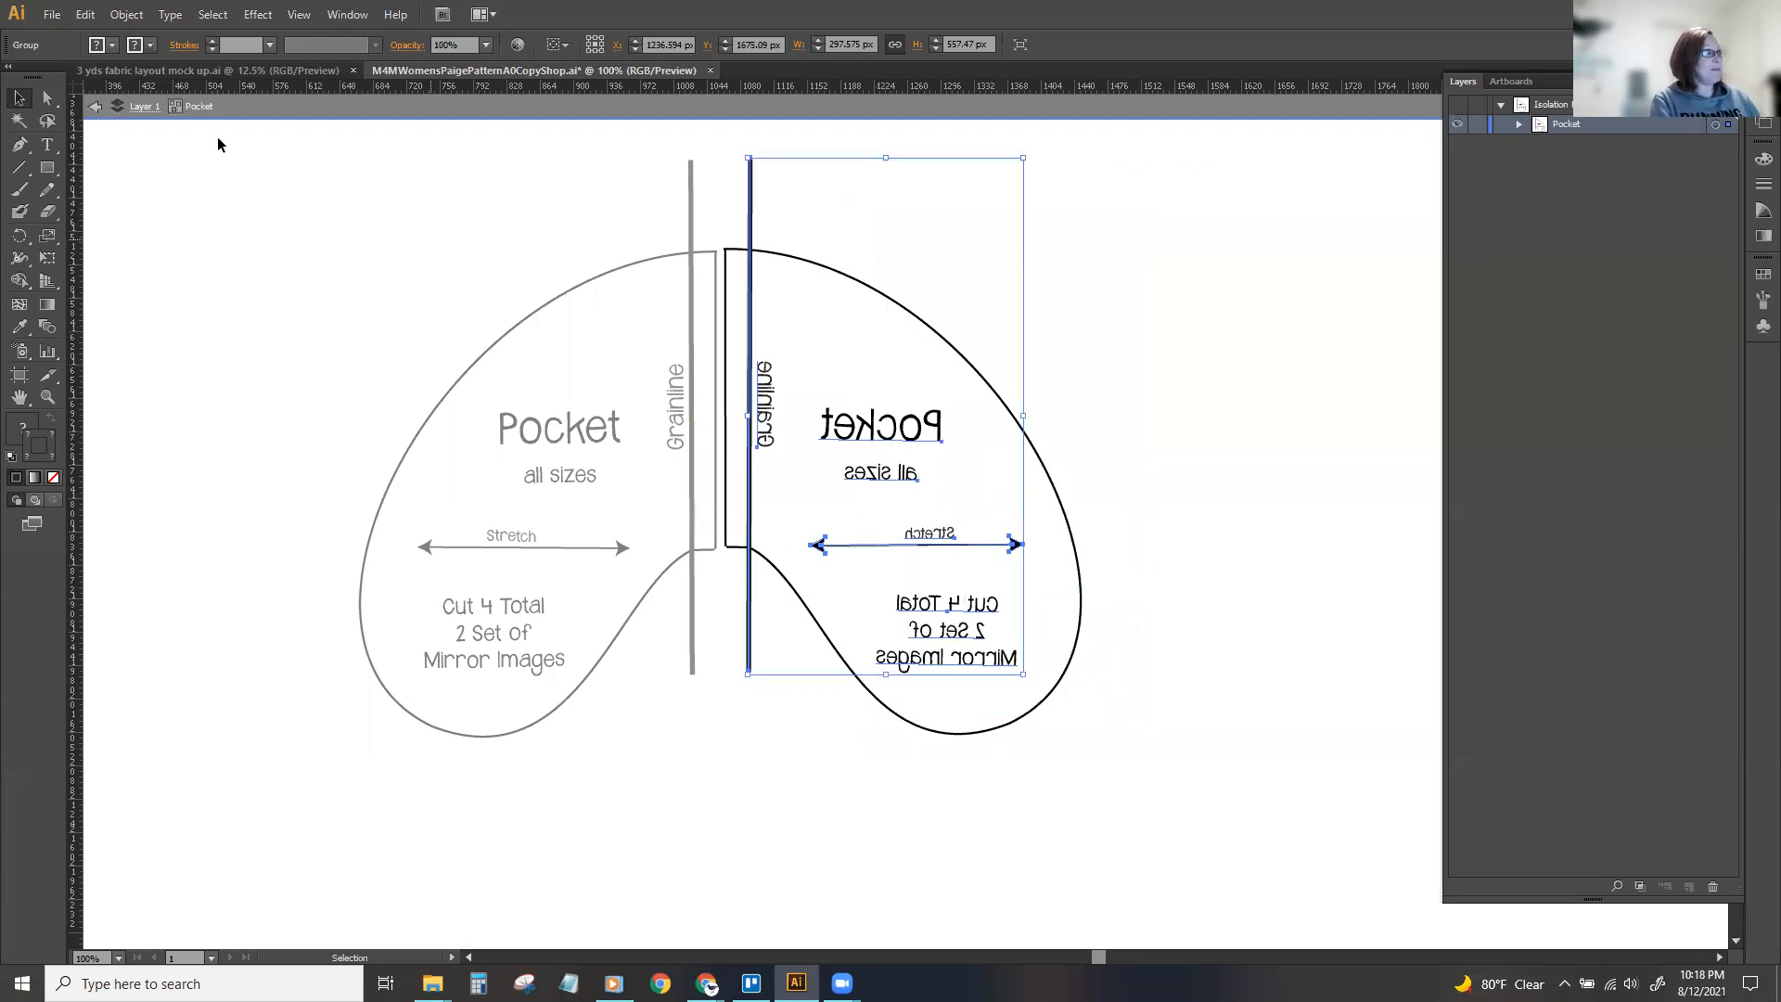
left_click(129, 16)
mouse_move(139, 37)
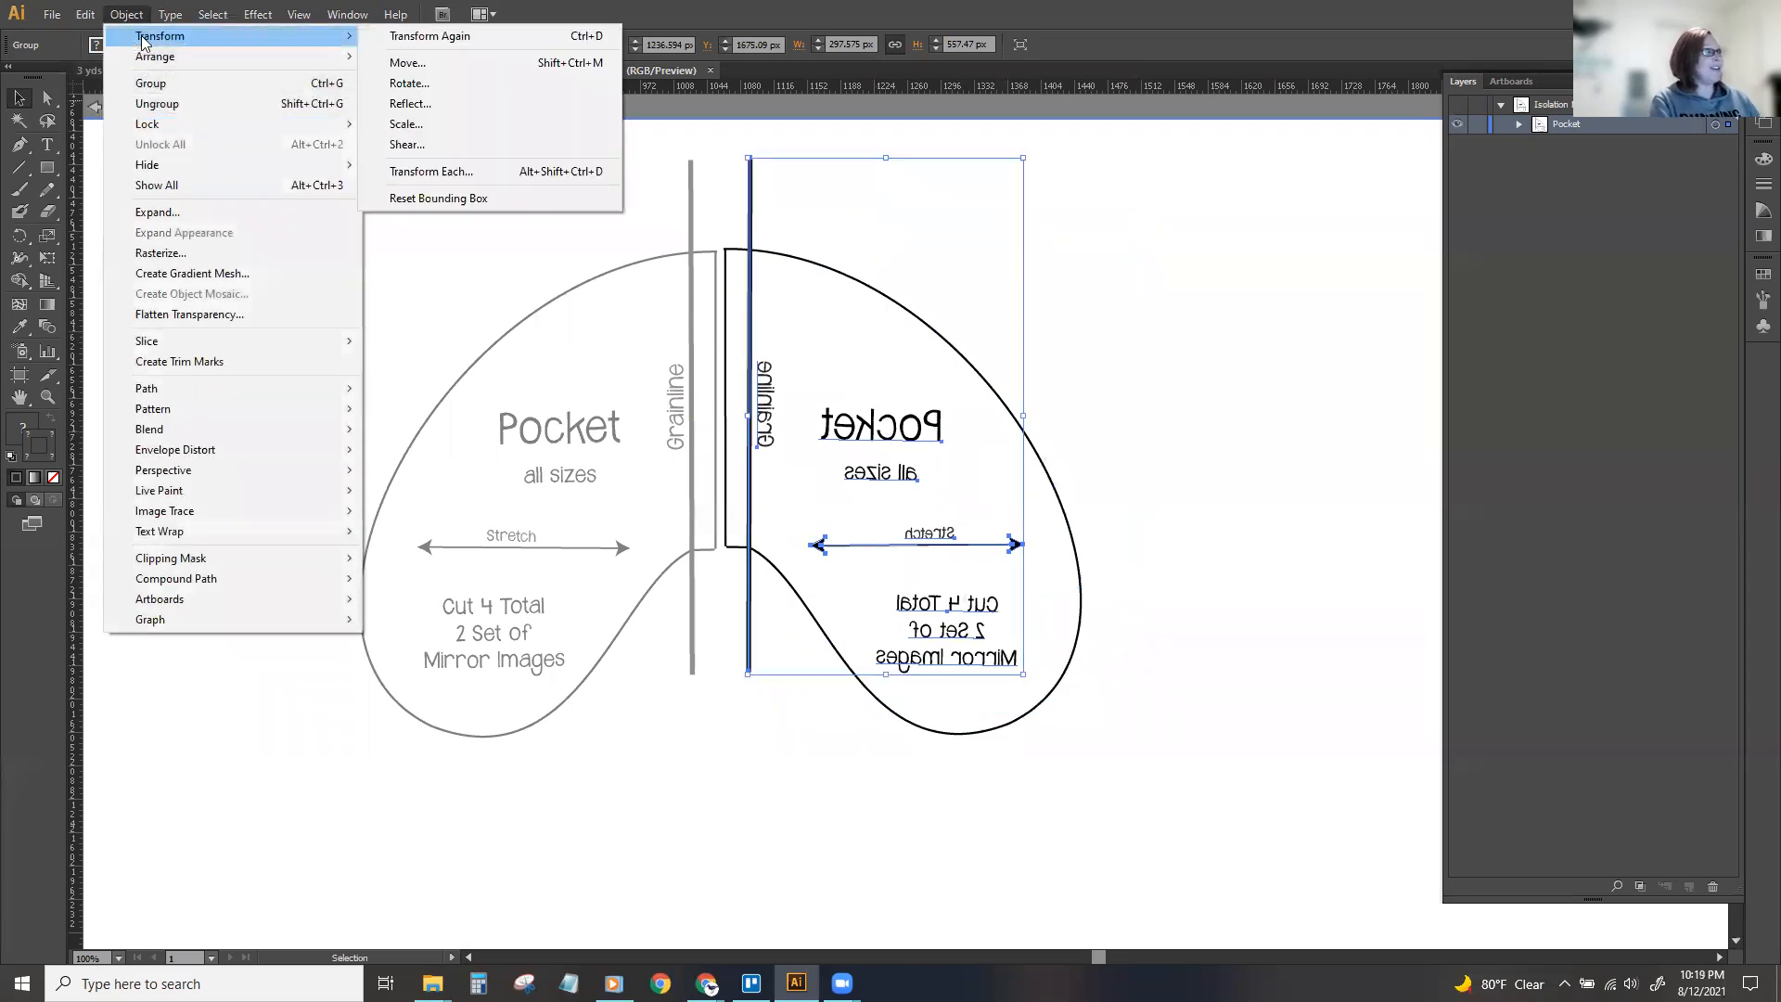
left_click(385, 100)
left_click(639, 476)
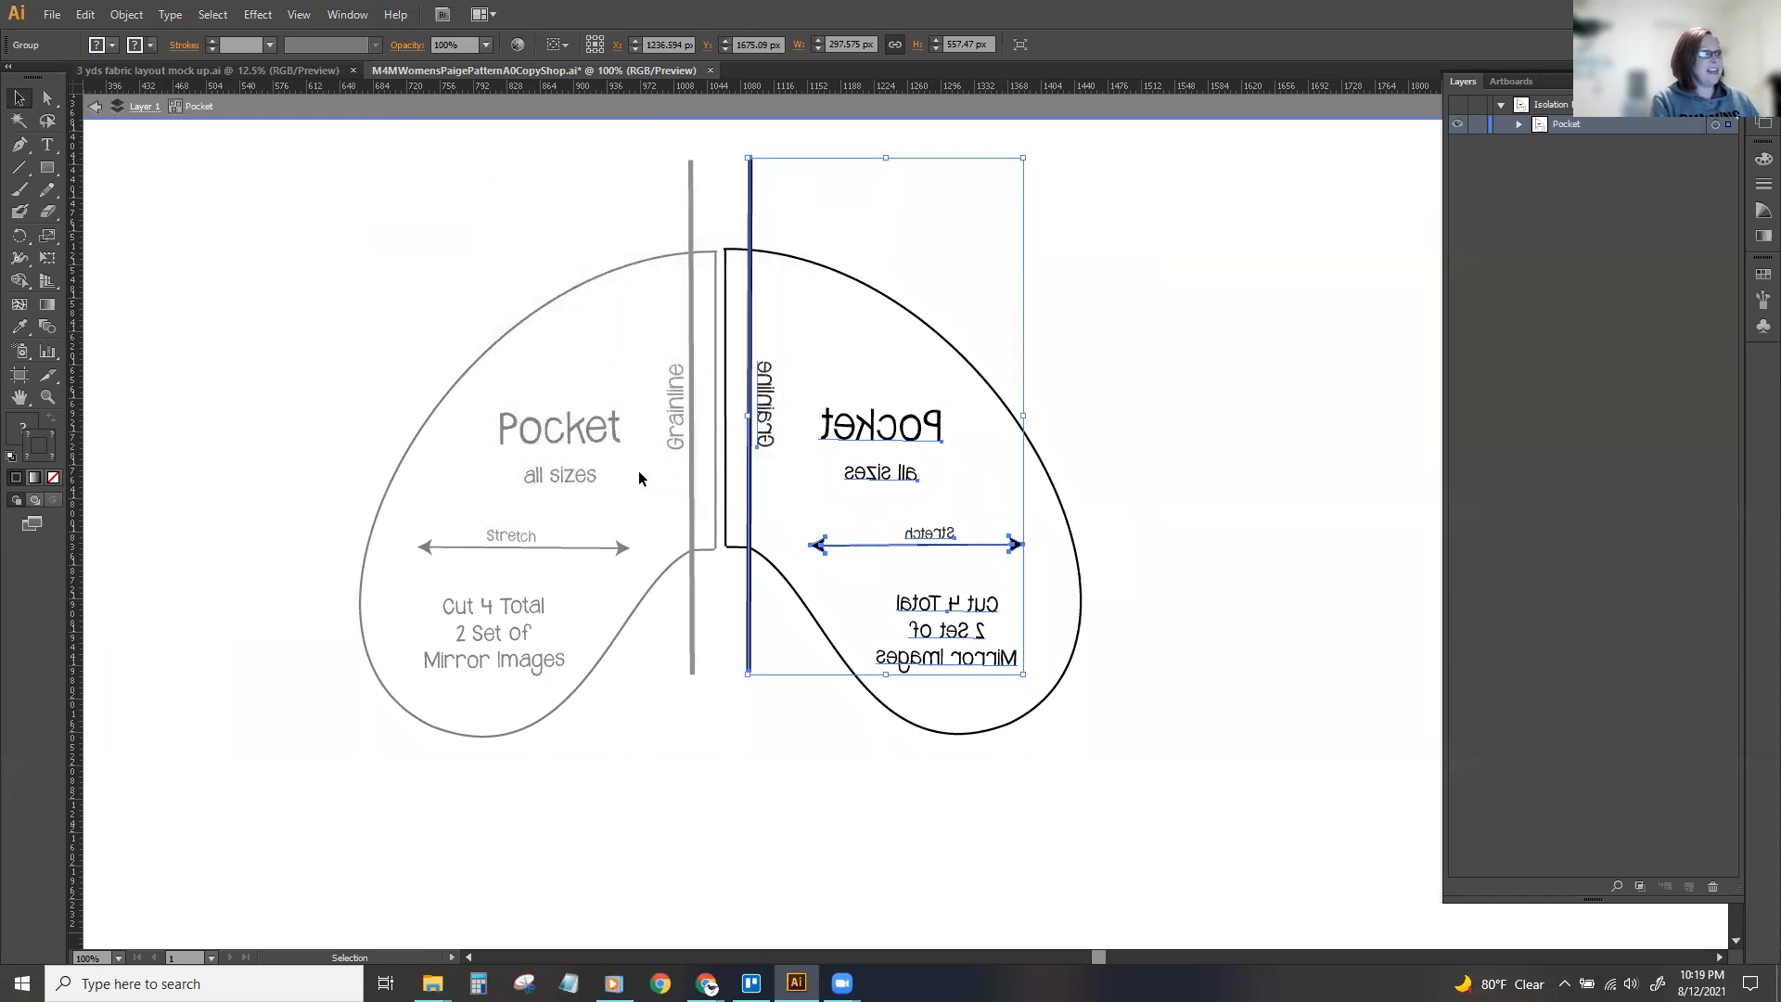
left_click(1158, 387)
left_click(872, 445)
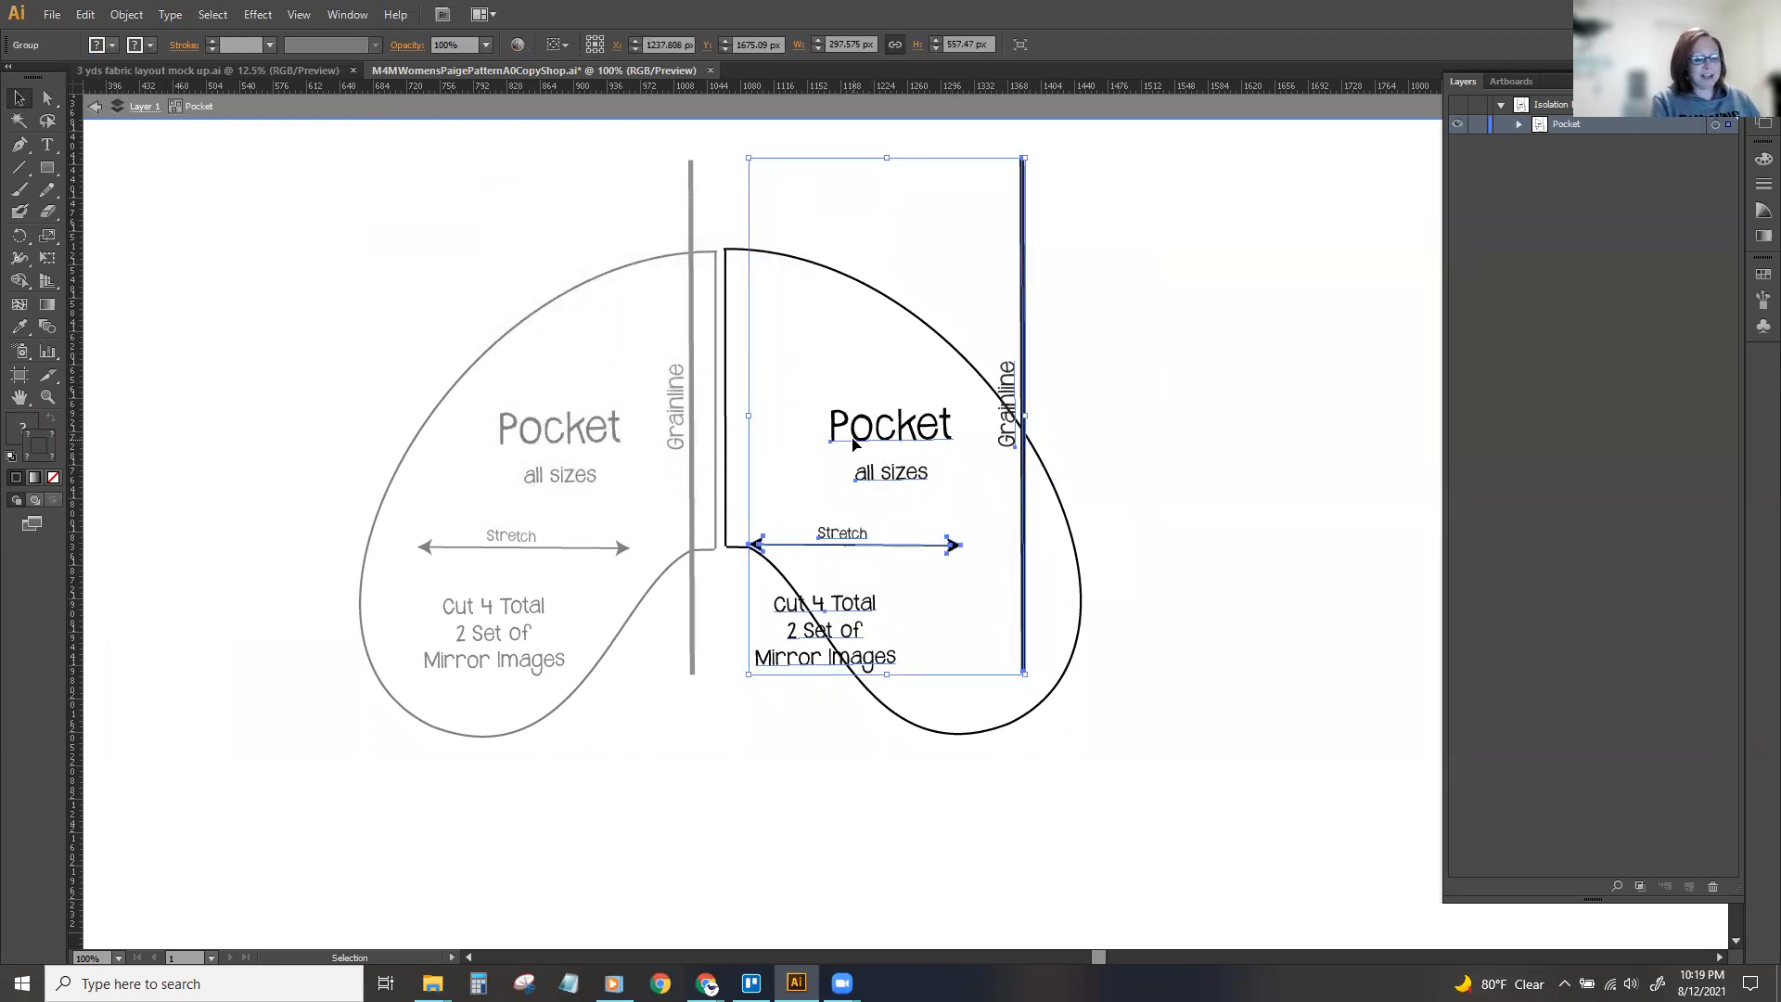
Undo the reflection of the mirrored pocket's labels and leave the isolated group.
key("Delete")
key("ctrl+z")
key("ctrl+z")
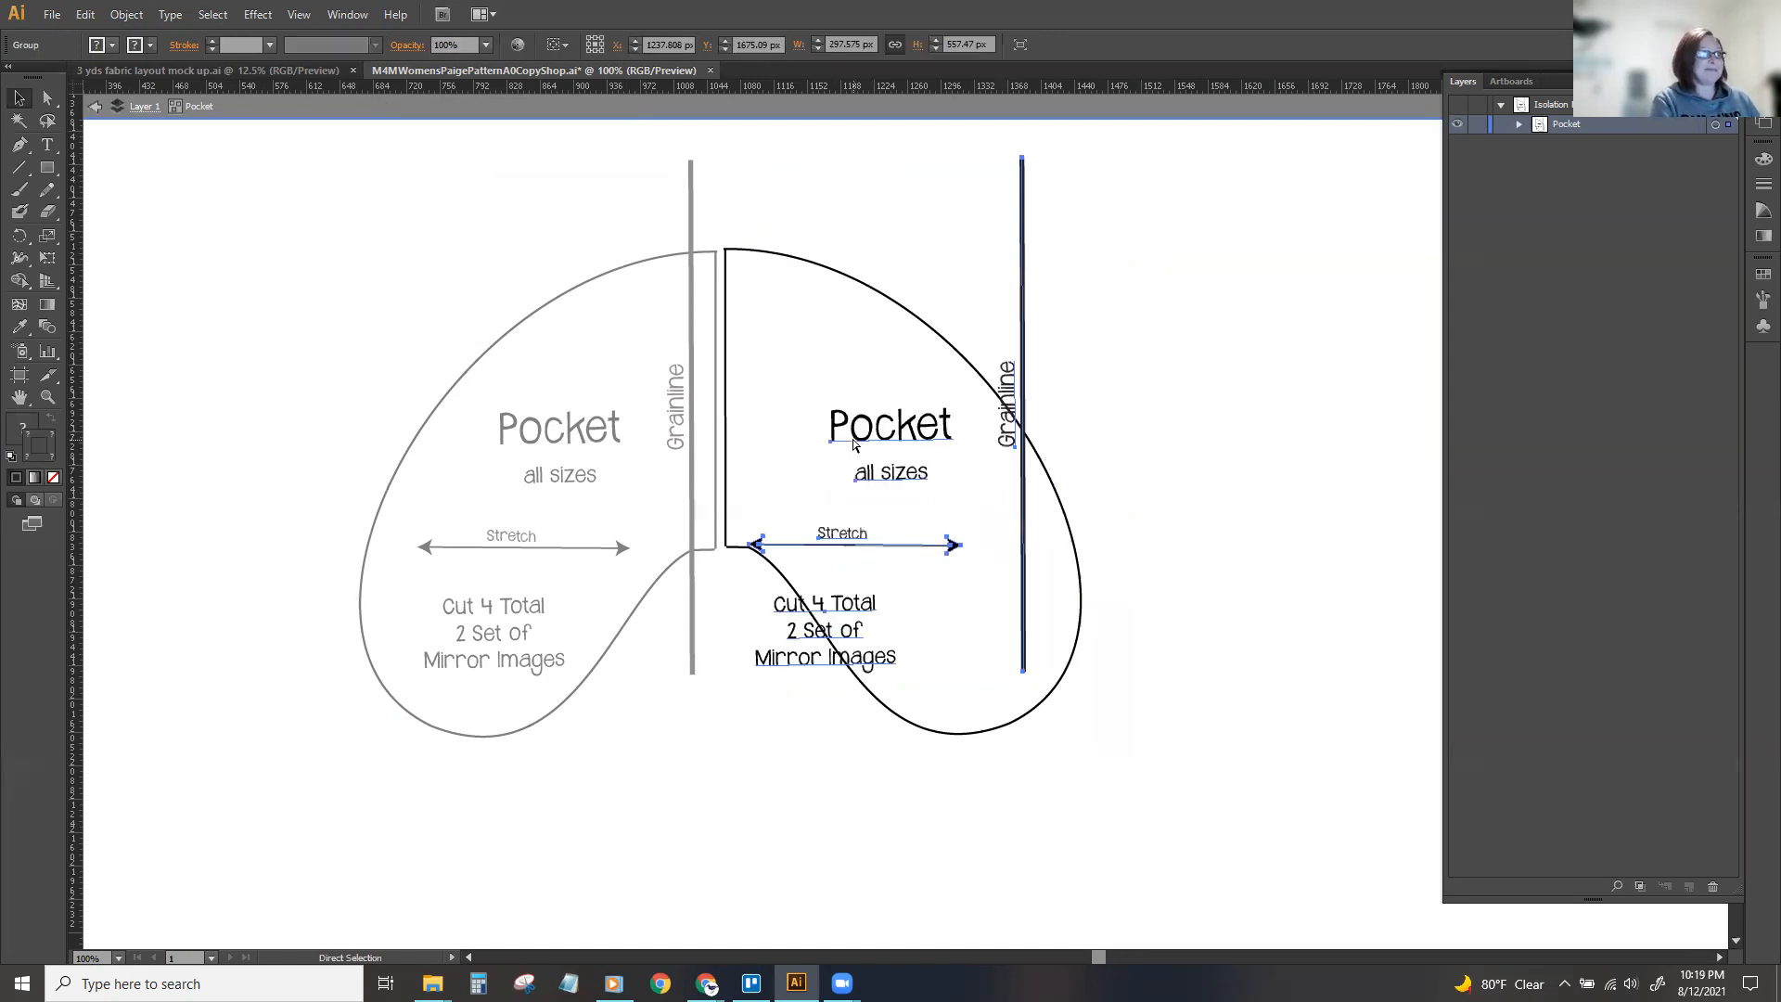
double_click(1257, 344)
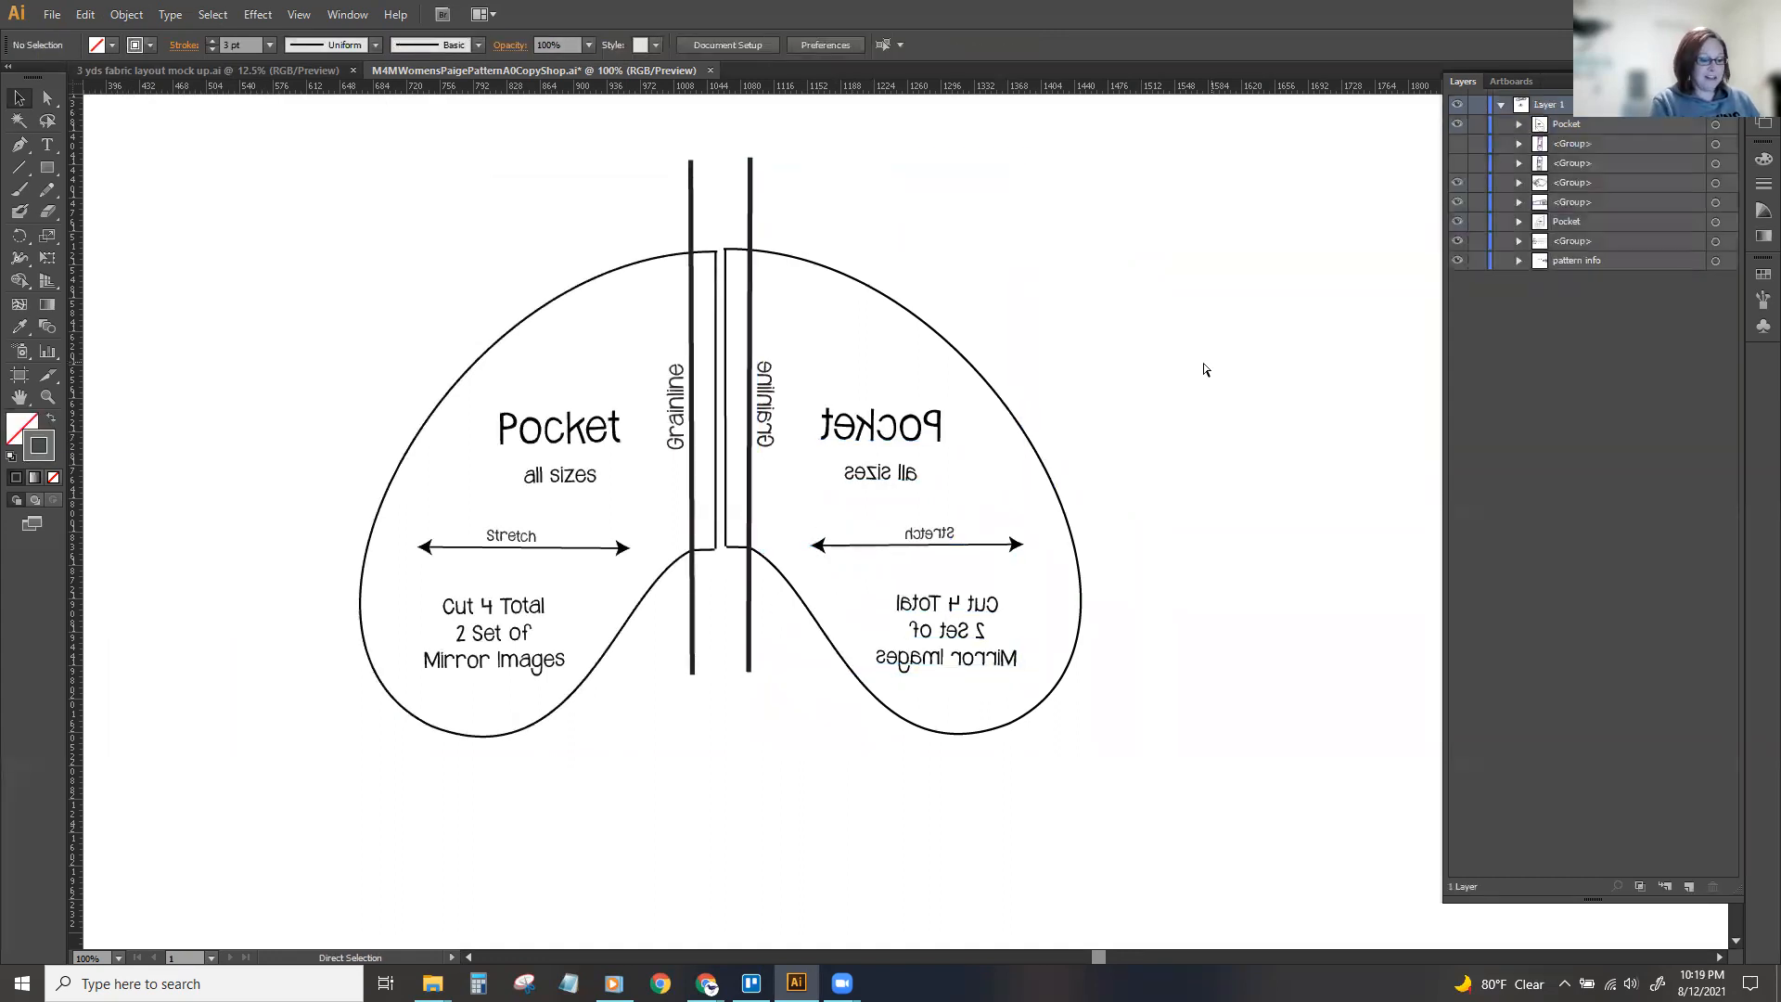
Duplicate the pair of mirrored pockets and place the copies directly below the first pair.
key("ctrl+minus")
key("ctrl+minus")
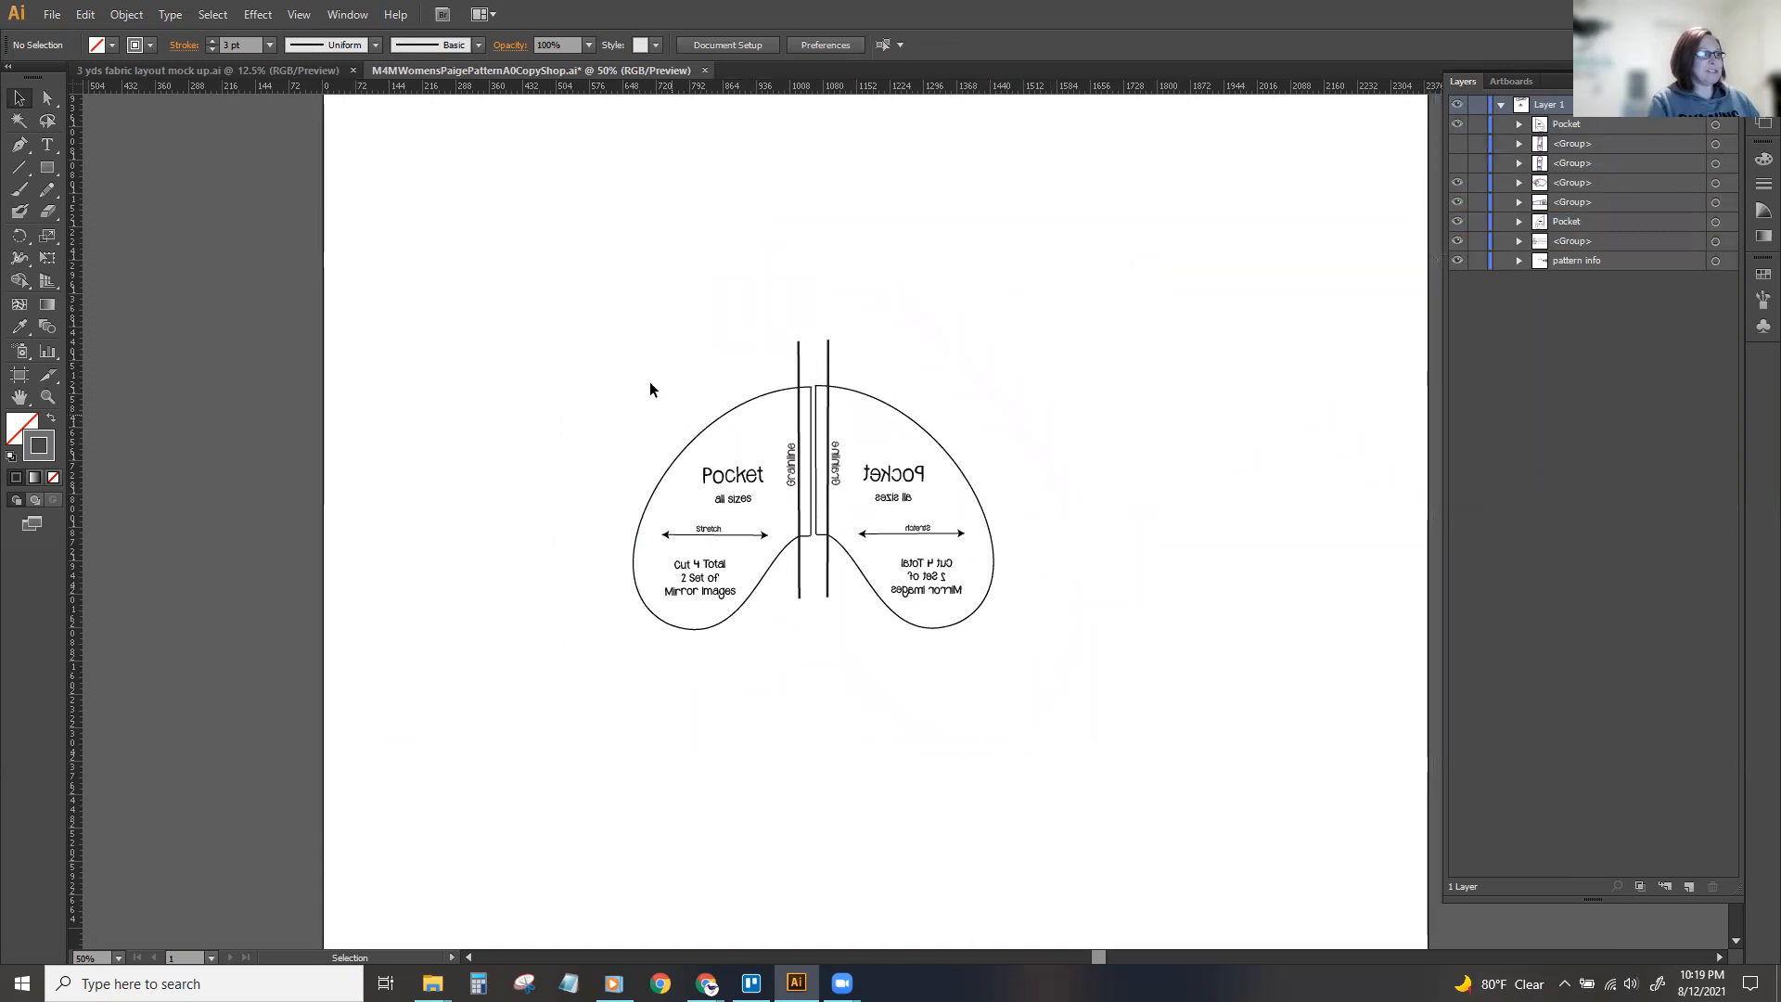
left_click_drag(602, 320, 1036, 705)
key("ctrl+c")
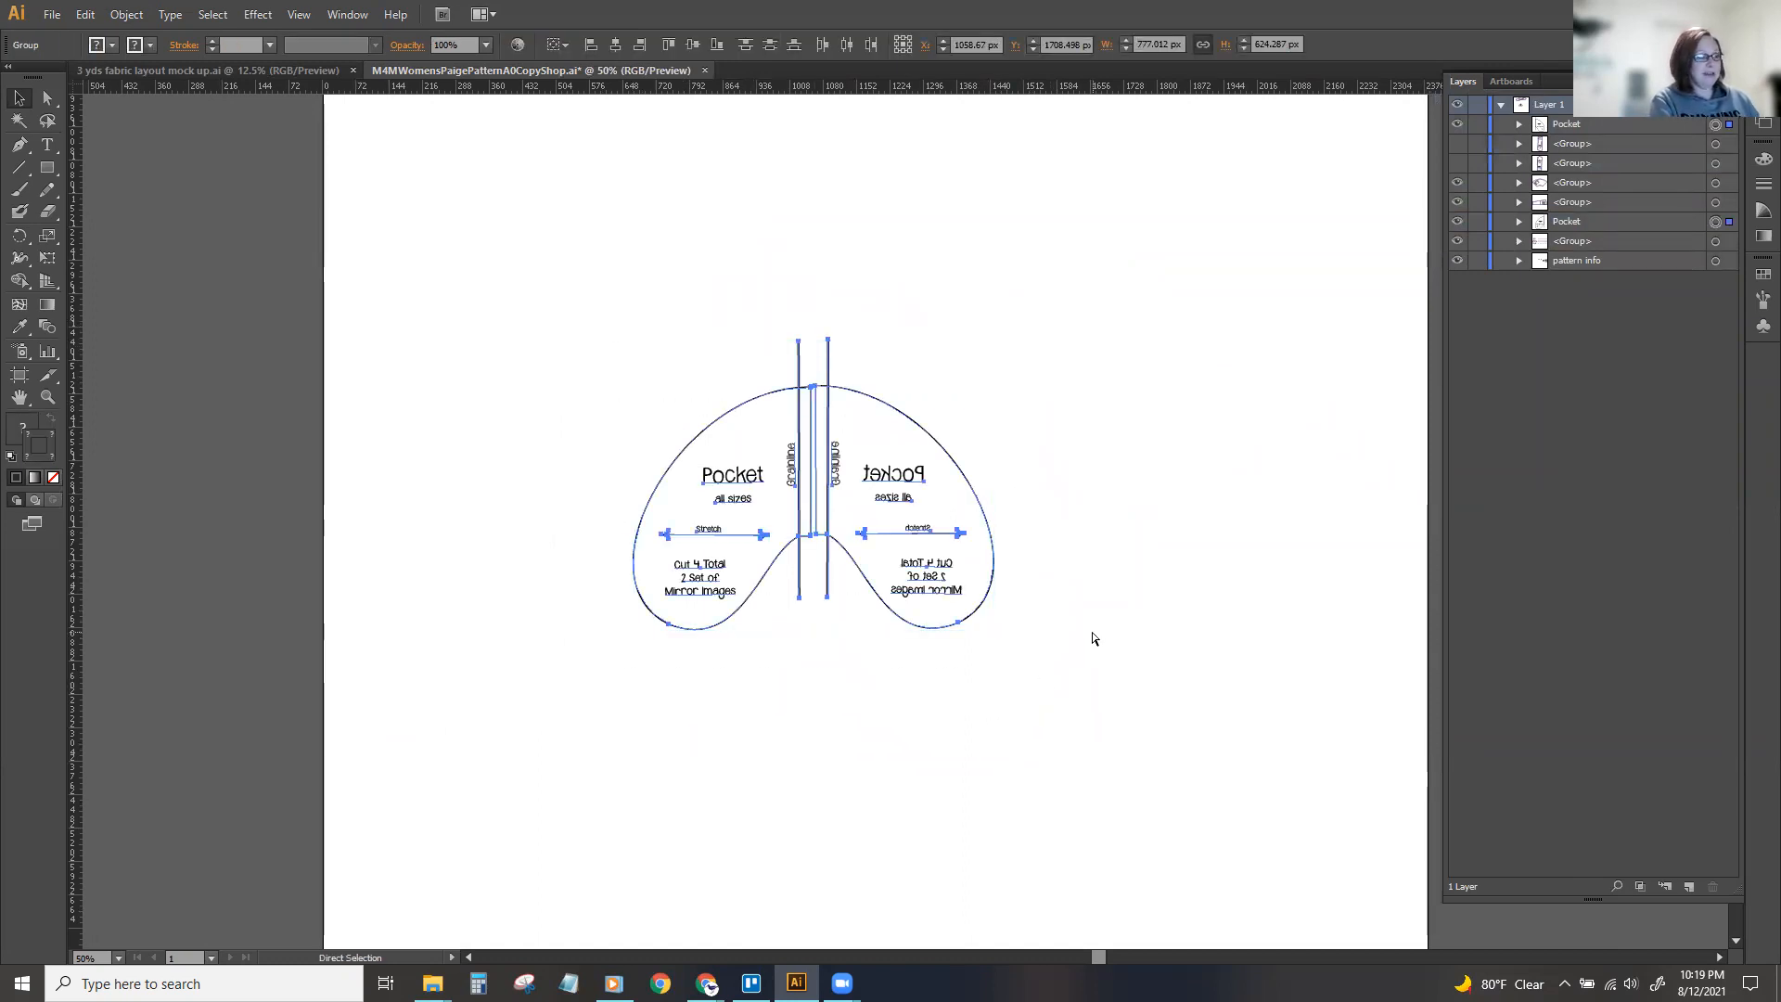
key("ctrl+v")
left_click_drag(1028, 522, 911, 687)
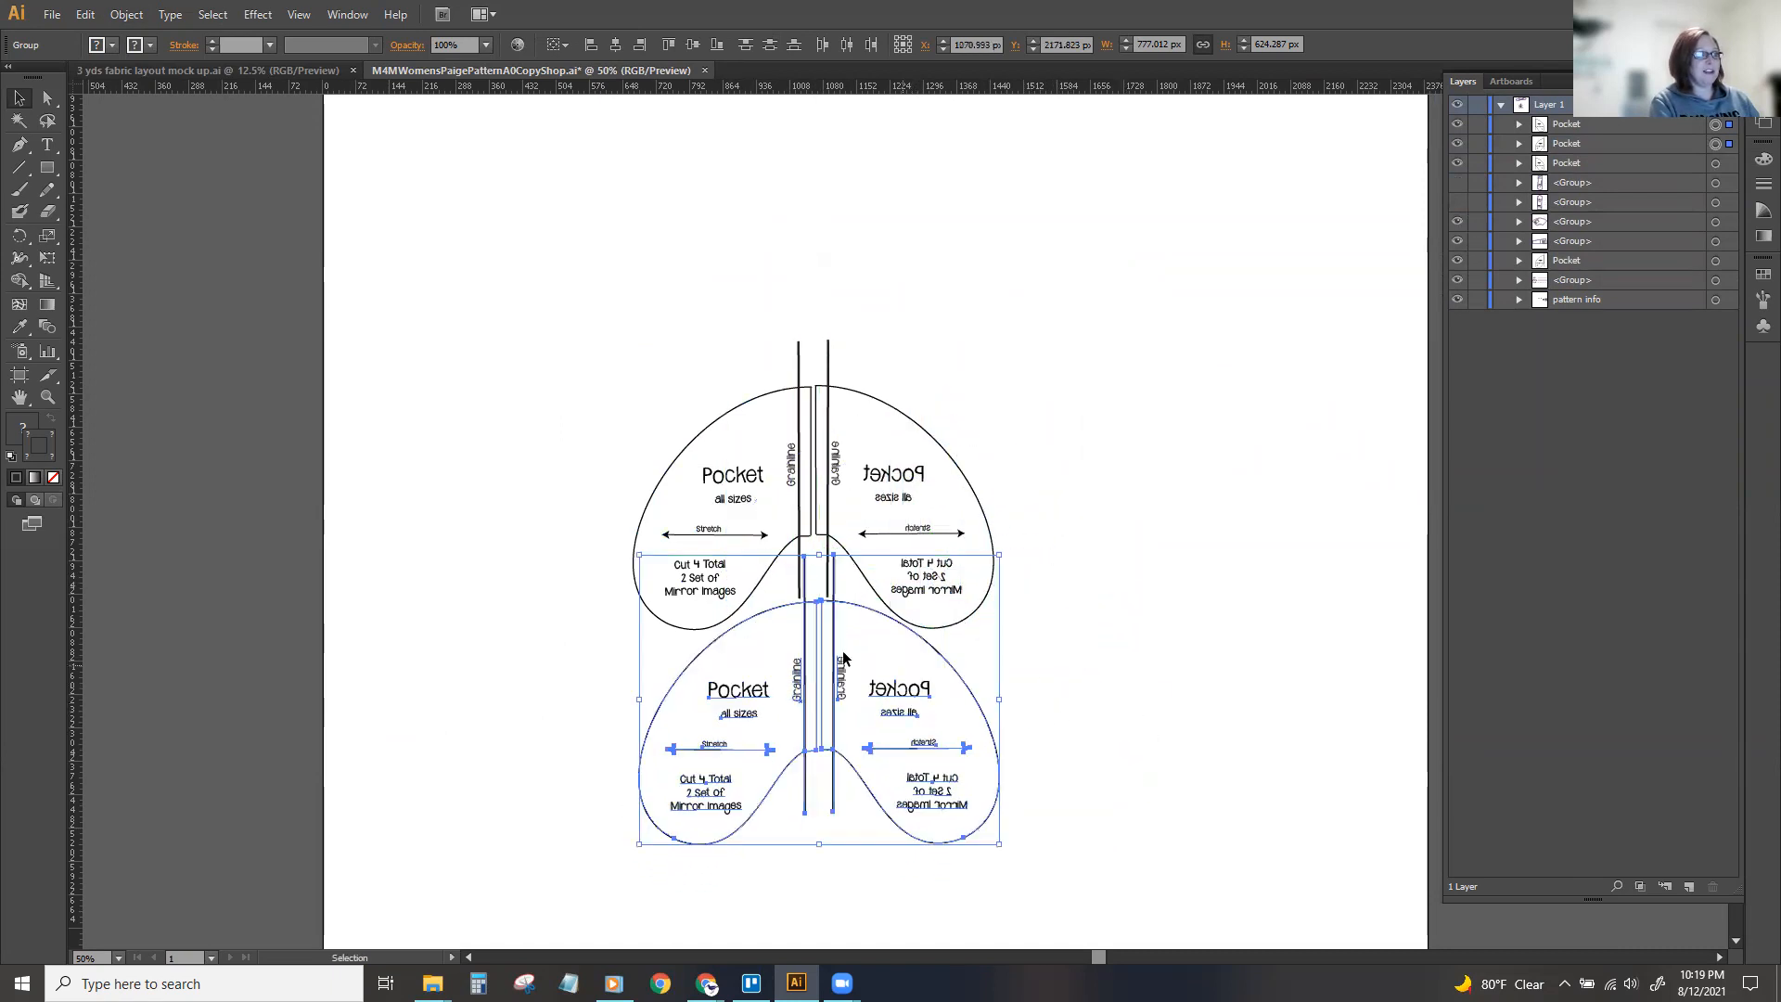
left_click(1195, 577)
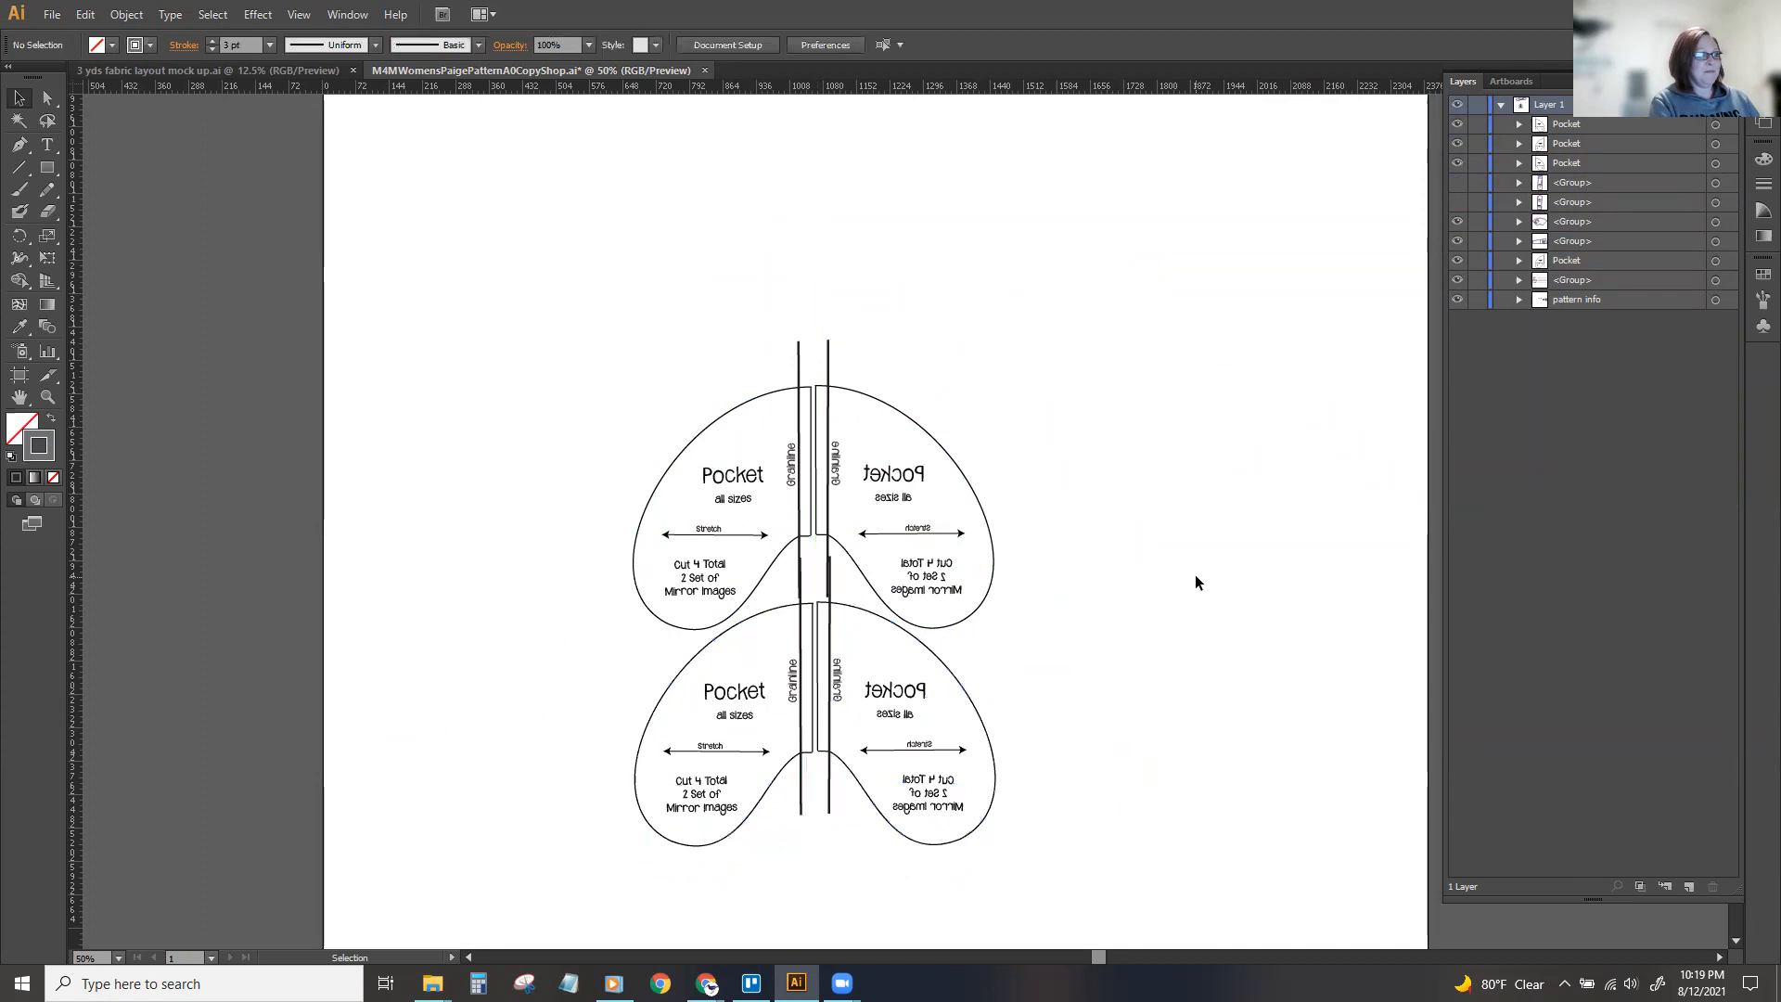
Move the original Pocket group up in the stacking order, directly beneath the three pocket copies.
key("ctrl+minus")
key("ctrl+minus")
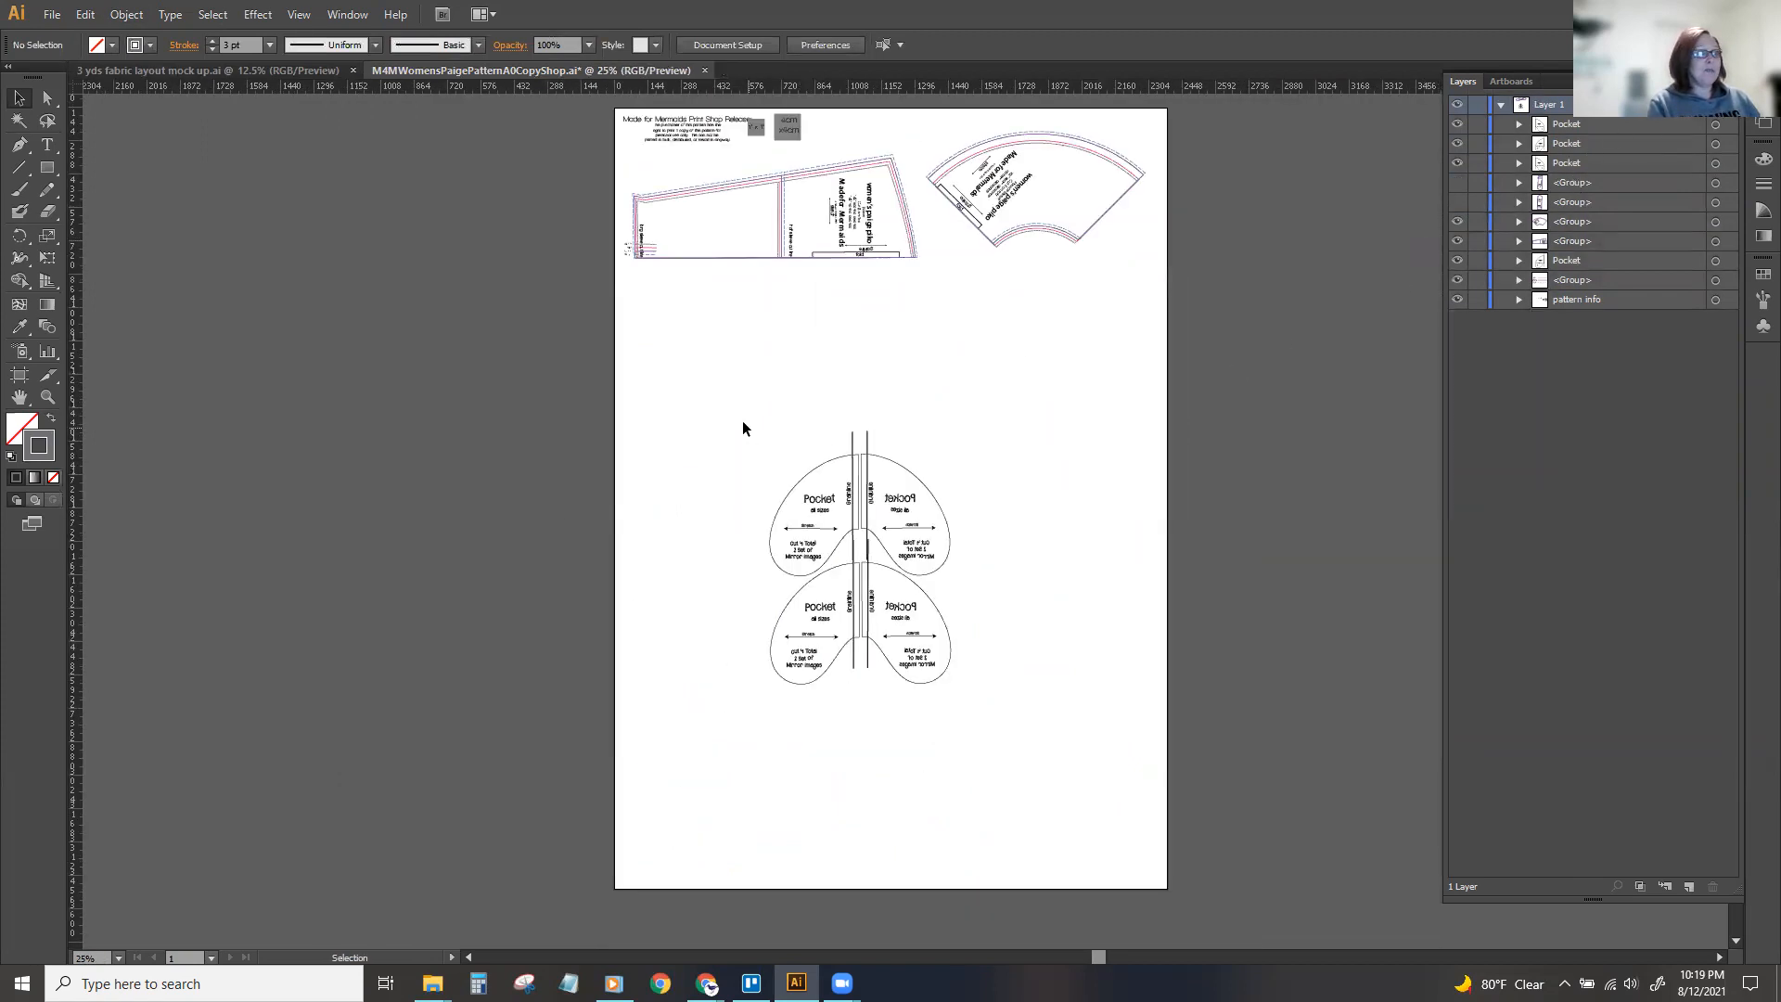
left_click(1717, 126)
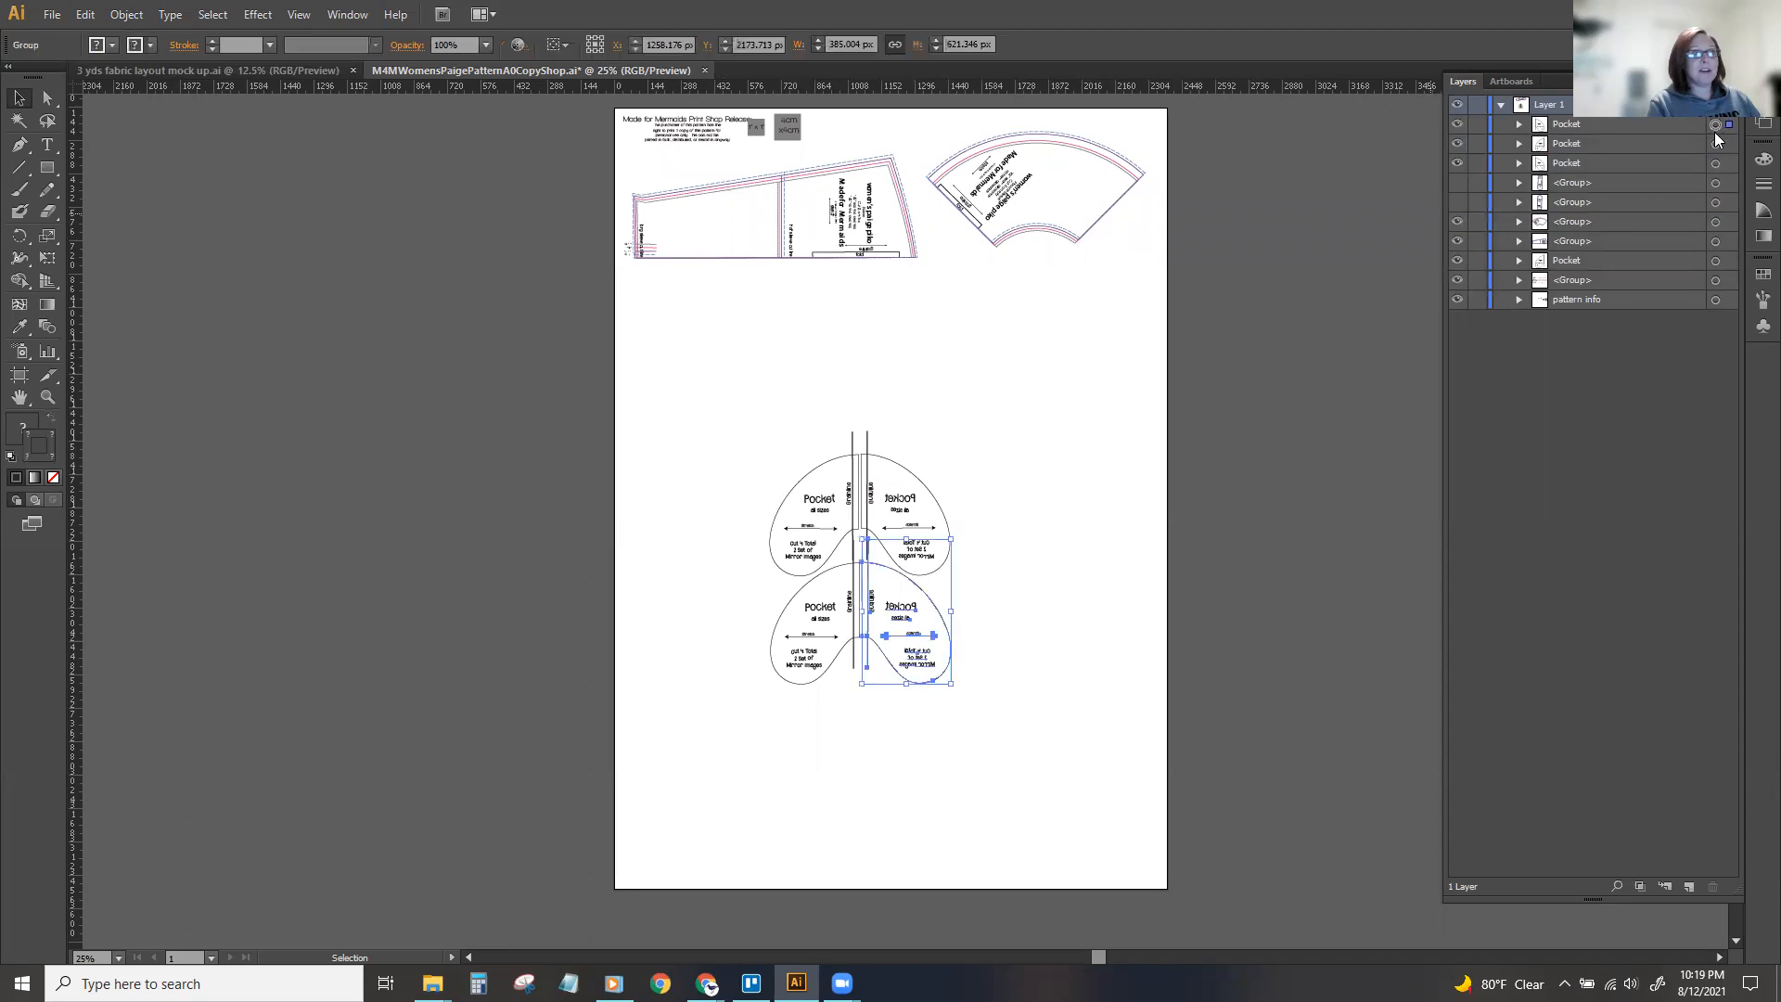
left_click(725, 404)
left_click_drag(726, 403, 1004, 733)
left_click_drag(1570, 265, 1575, 180)
left_click(1049, 405)
left_click(900, 470)
left_click(819, 606)
left_click(804, 528)
left_click(895, 516)
left_click(904, 528)
left_click(900, 605)
left_click(807, 613)
left_click(669, 607)
Group the four pocket pieces together and move the group about 220 px left and 520 px up.
left_click_drag(710, 418, 1017, 776)
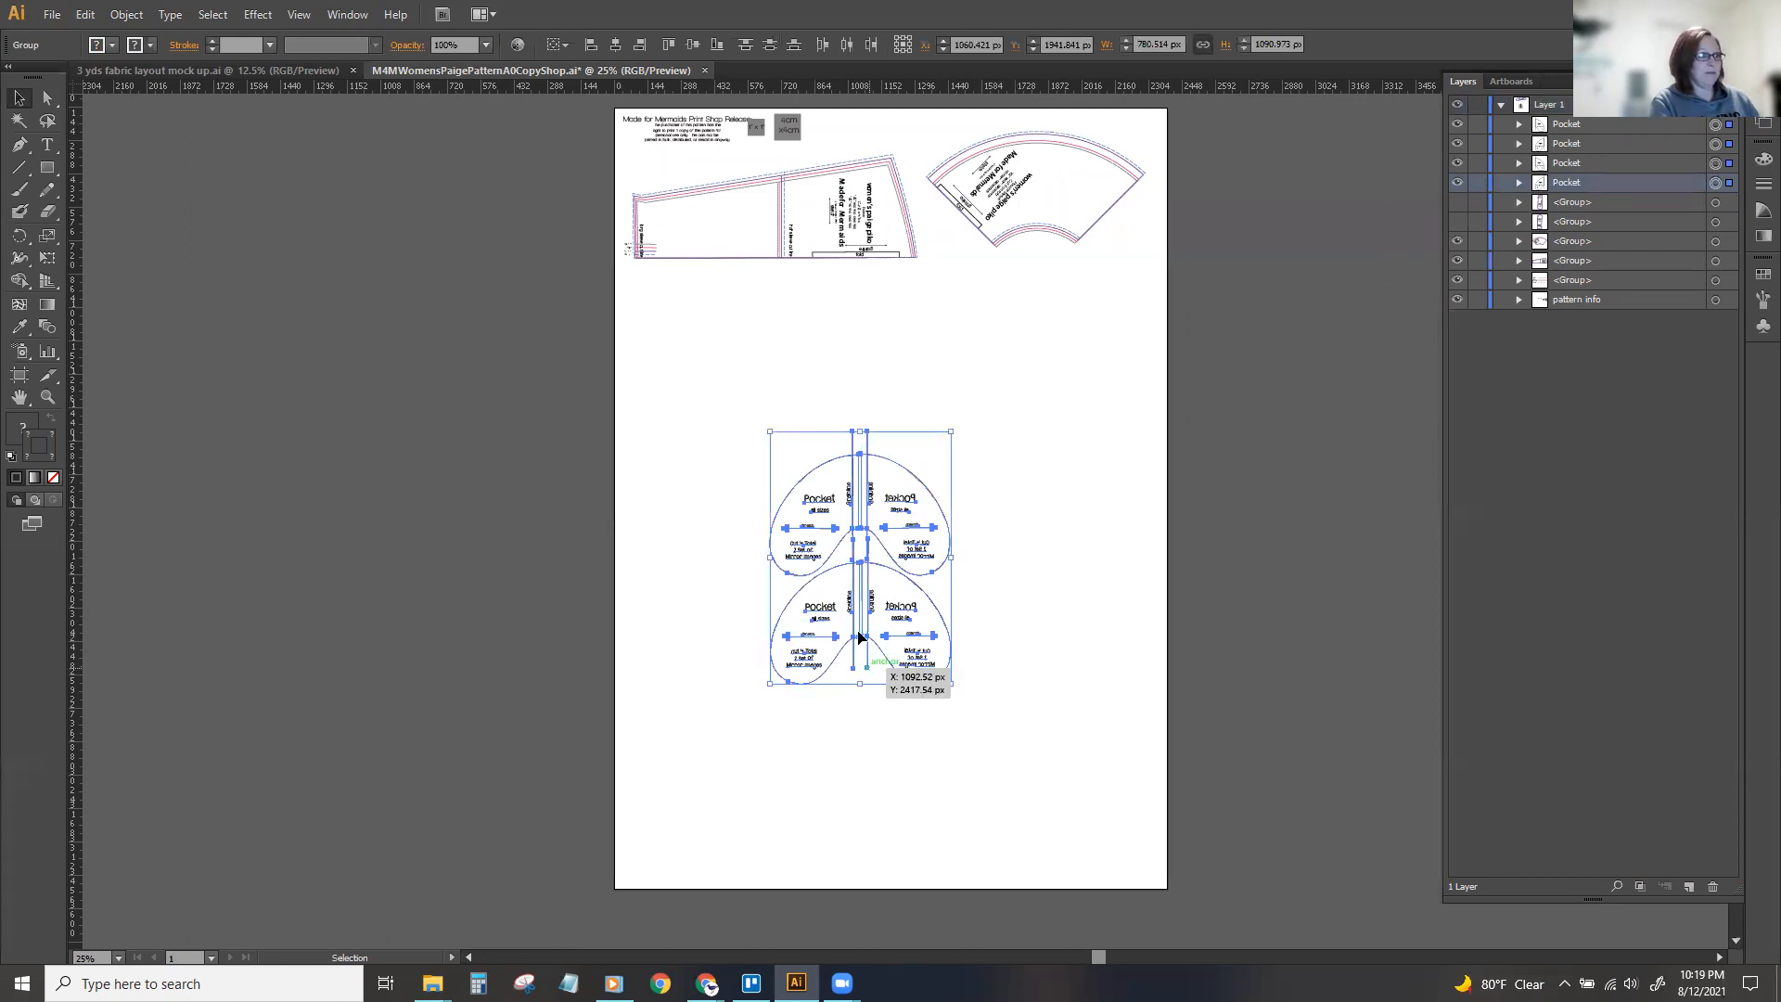
right_click(865, 584)
left_click(882, 671)
left_click(649, 456)
left_click_drag(821, 498, 769, 378)
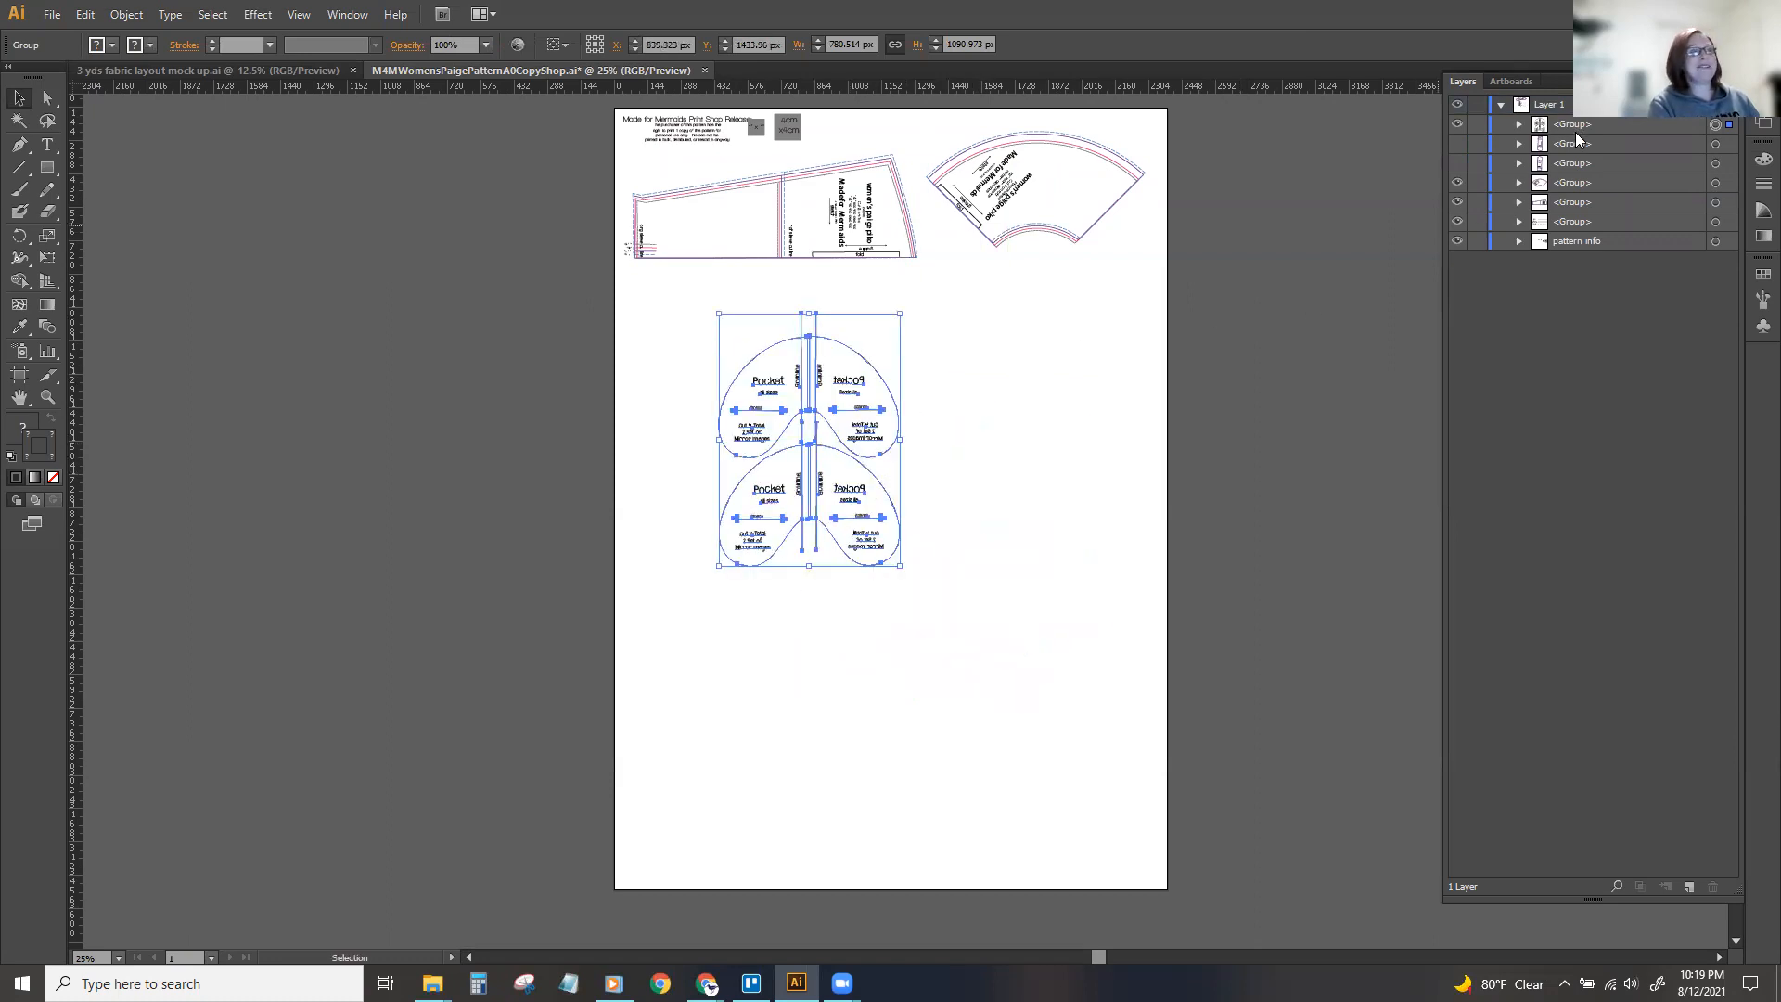
Name the group of four pockets Pocket and move it about 890 px to the right.
left_click(1519, 125)
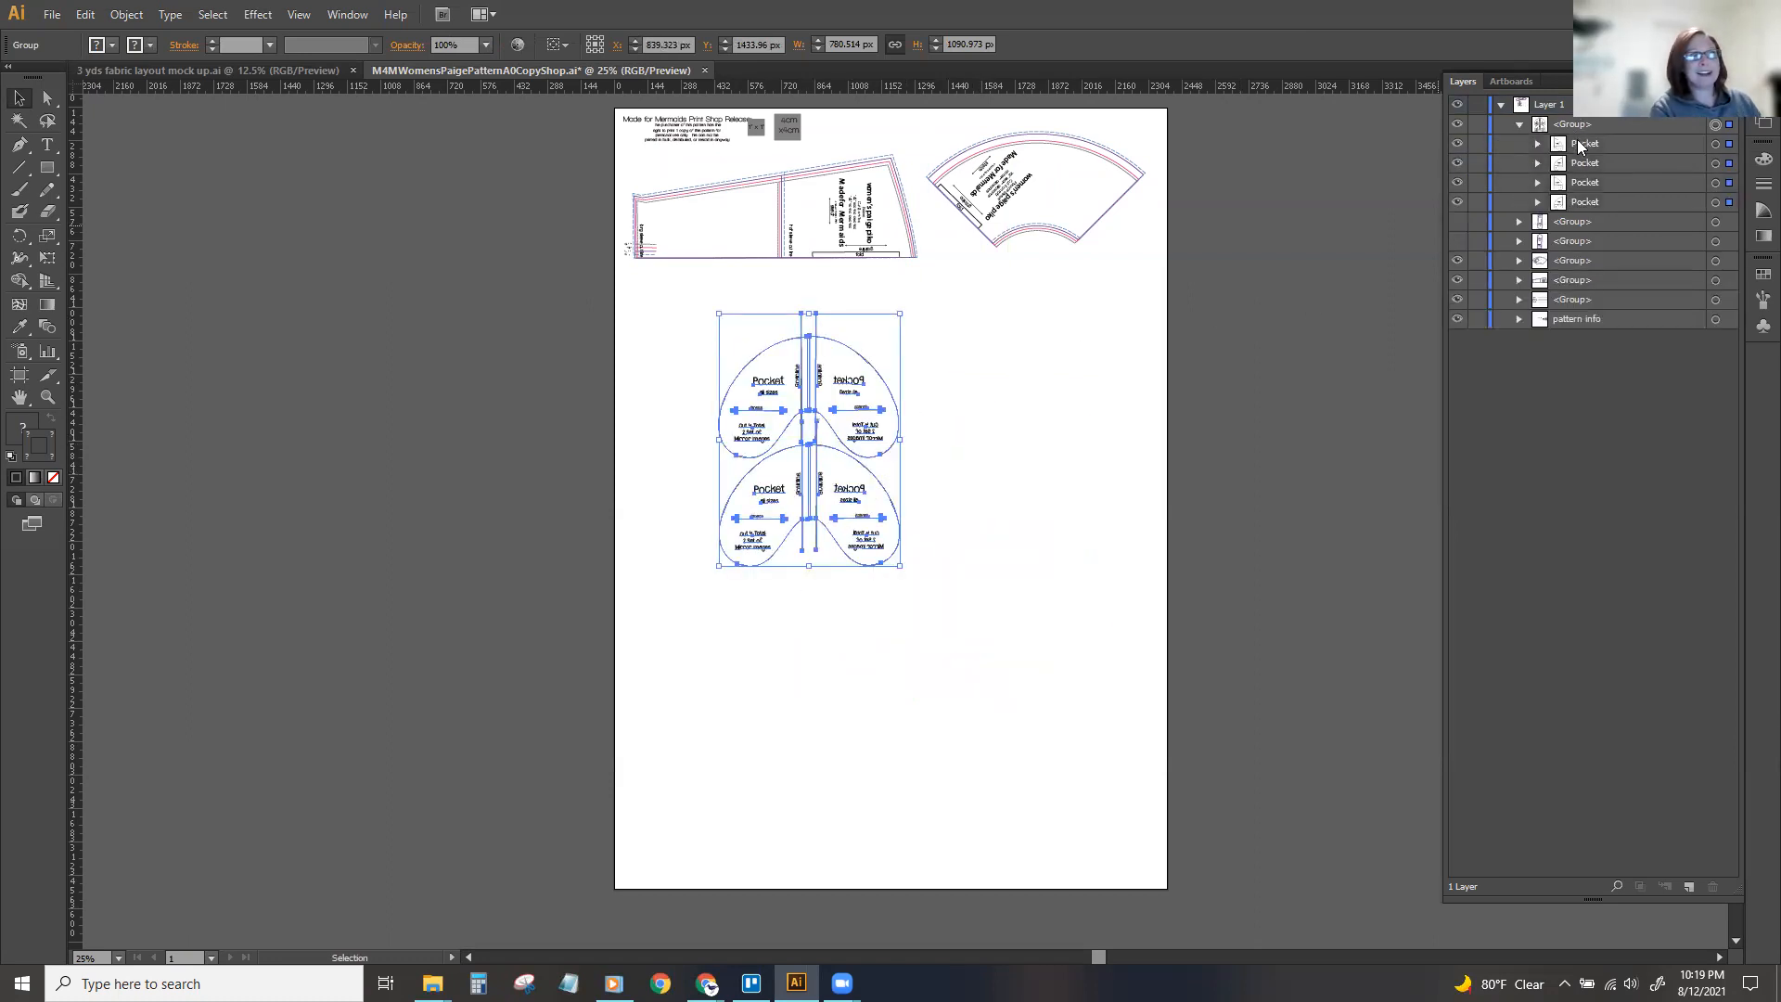
left_click(1519, 124)
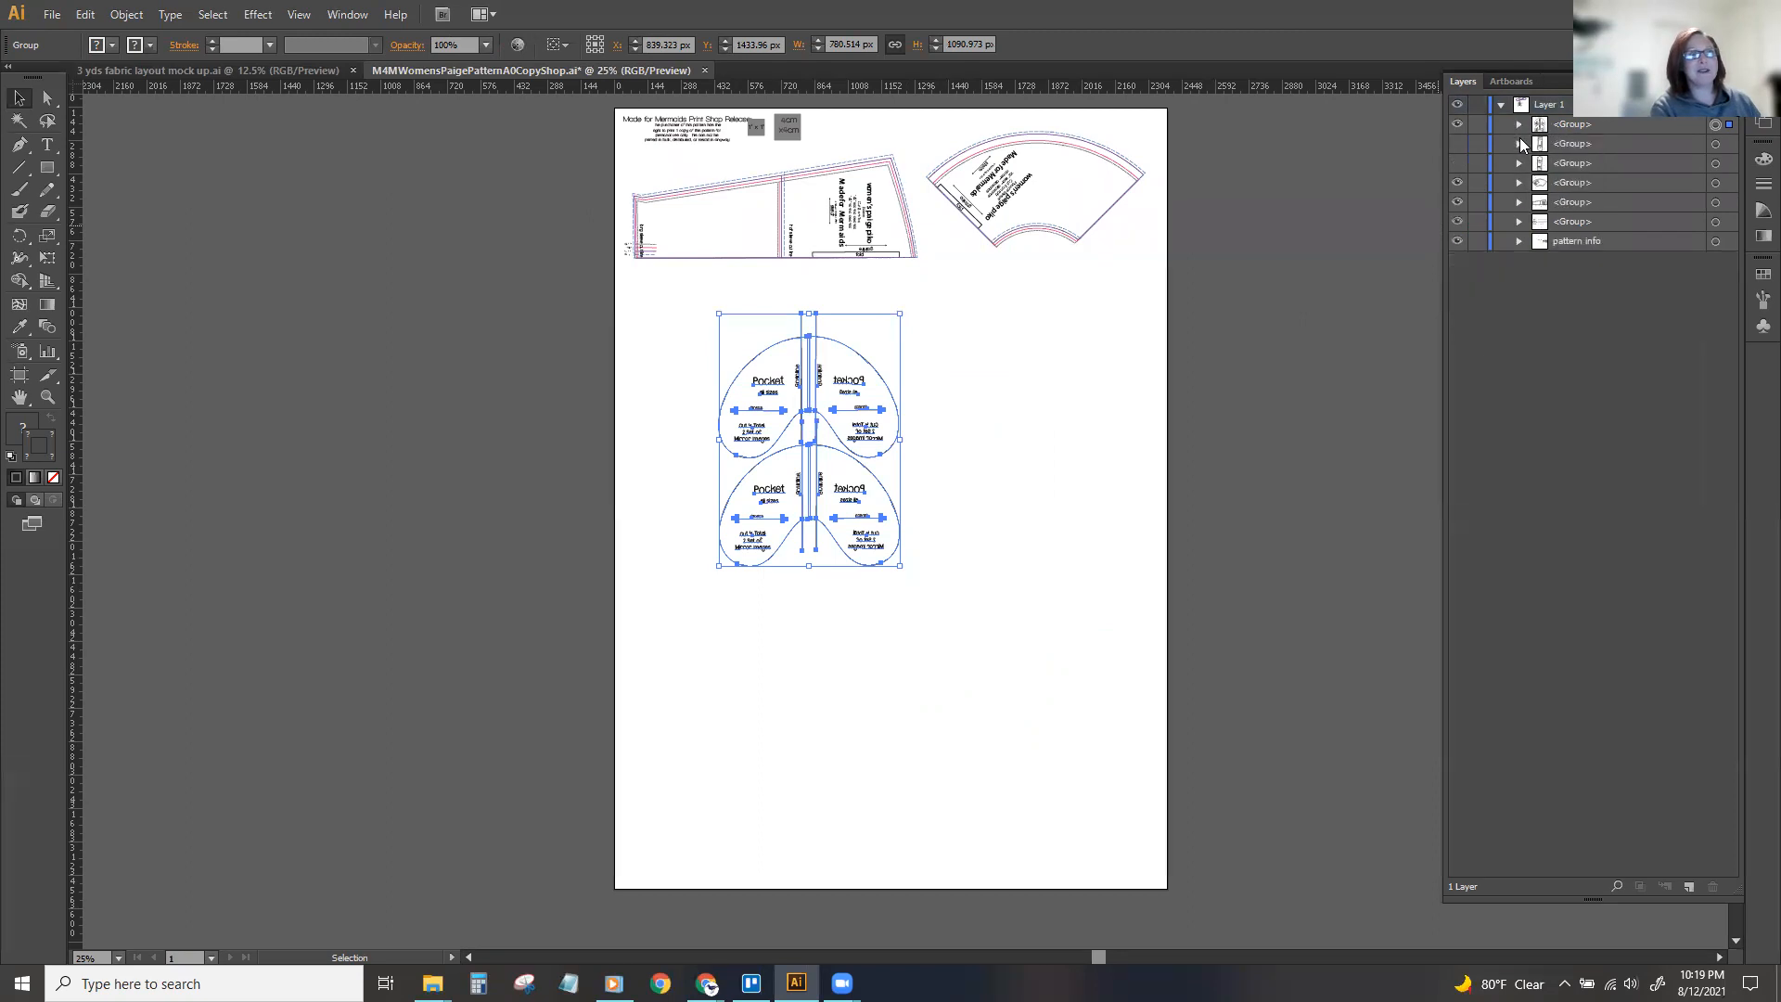
double_click(1570, 126)
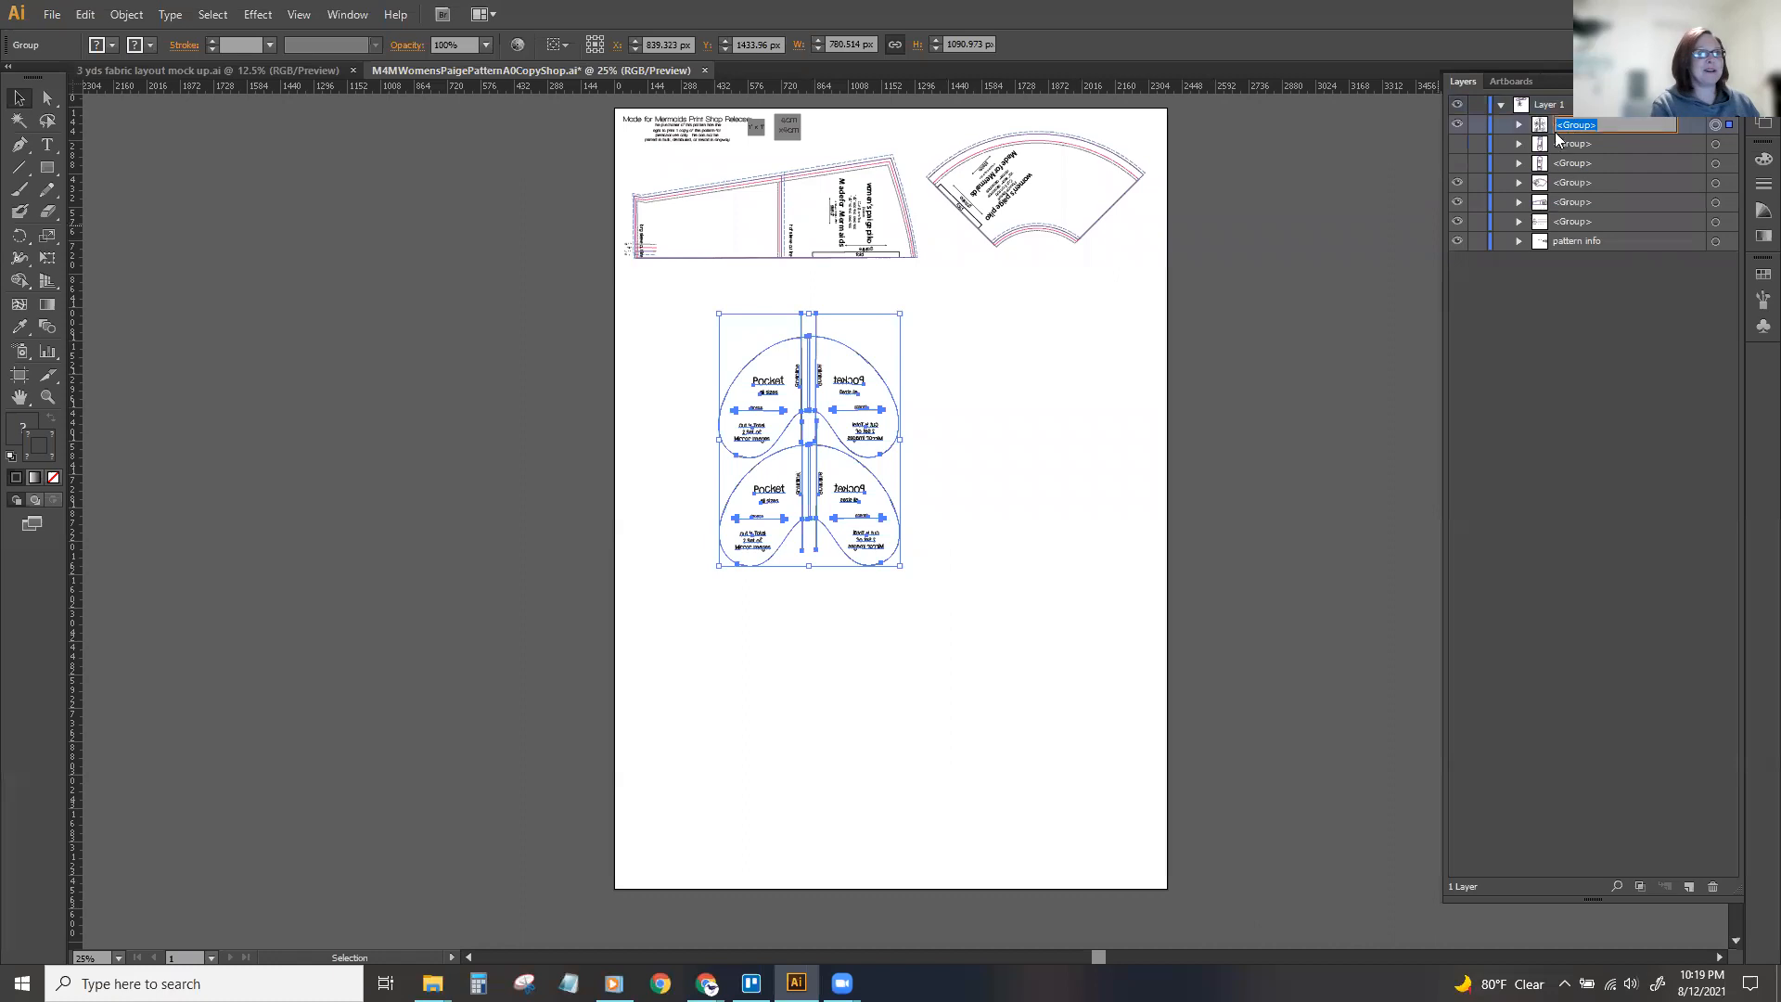
type("Po")
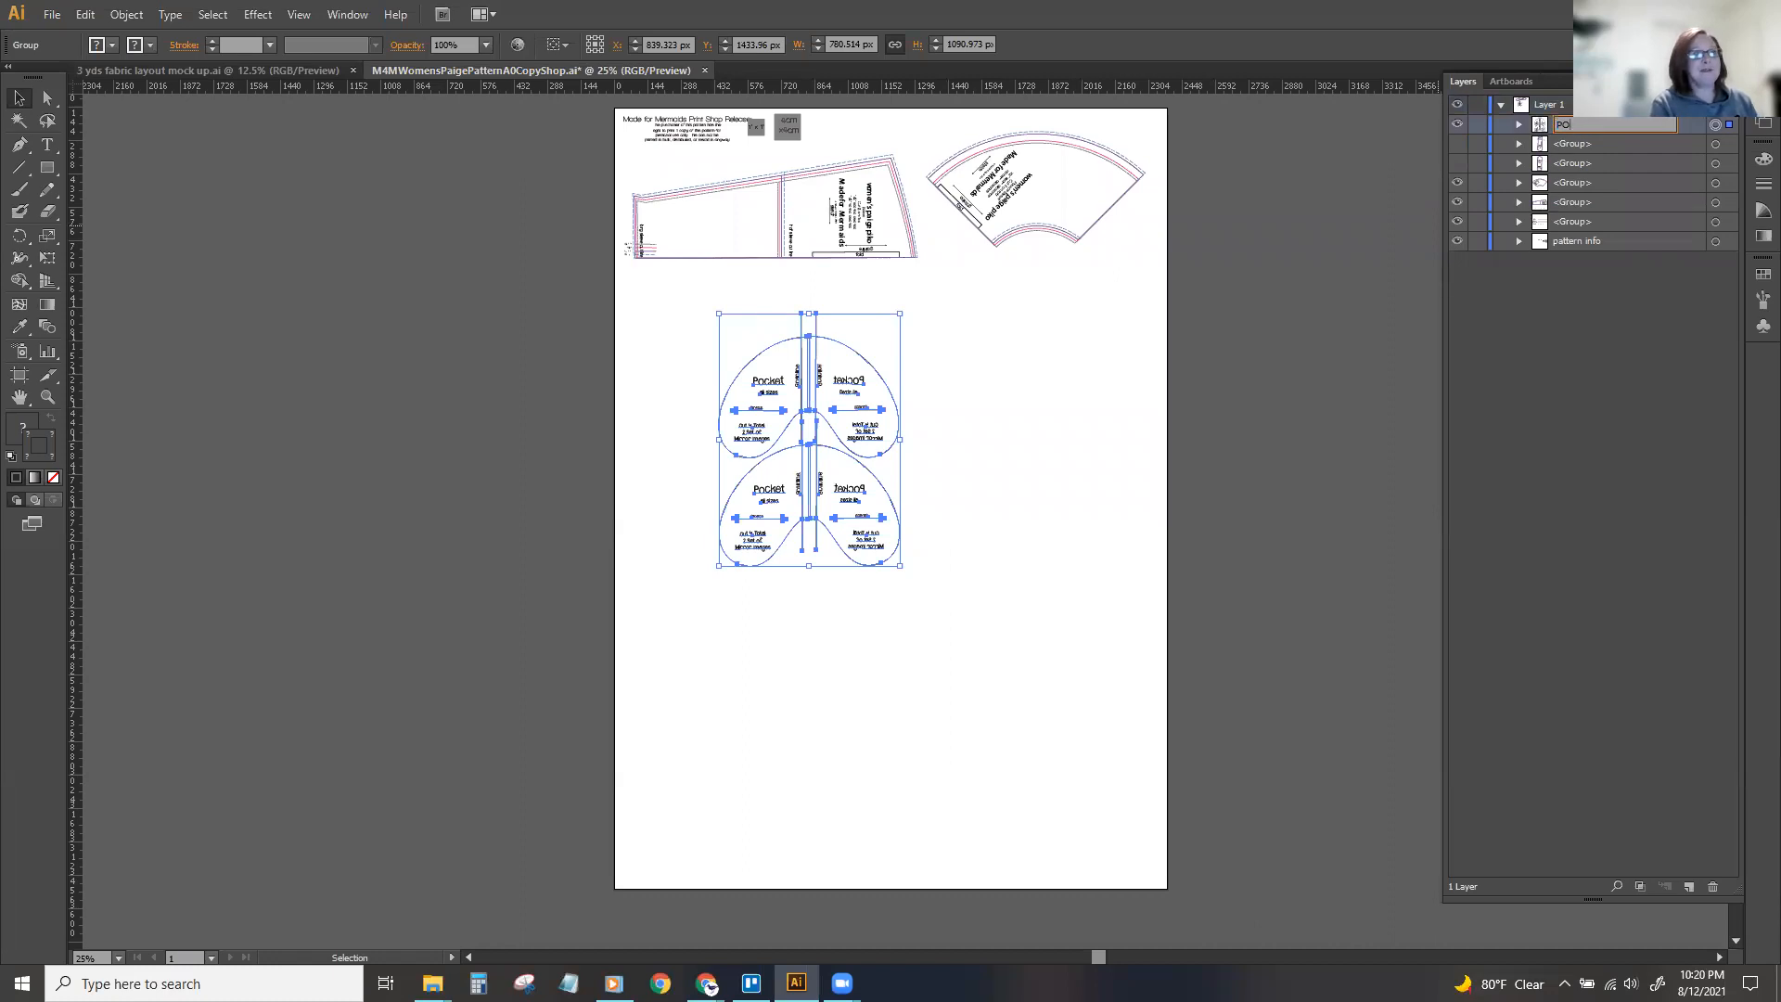
type("cket")
key("Return")
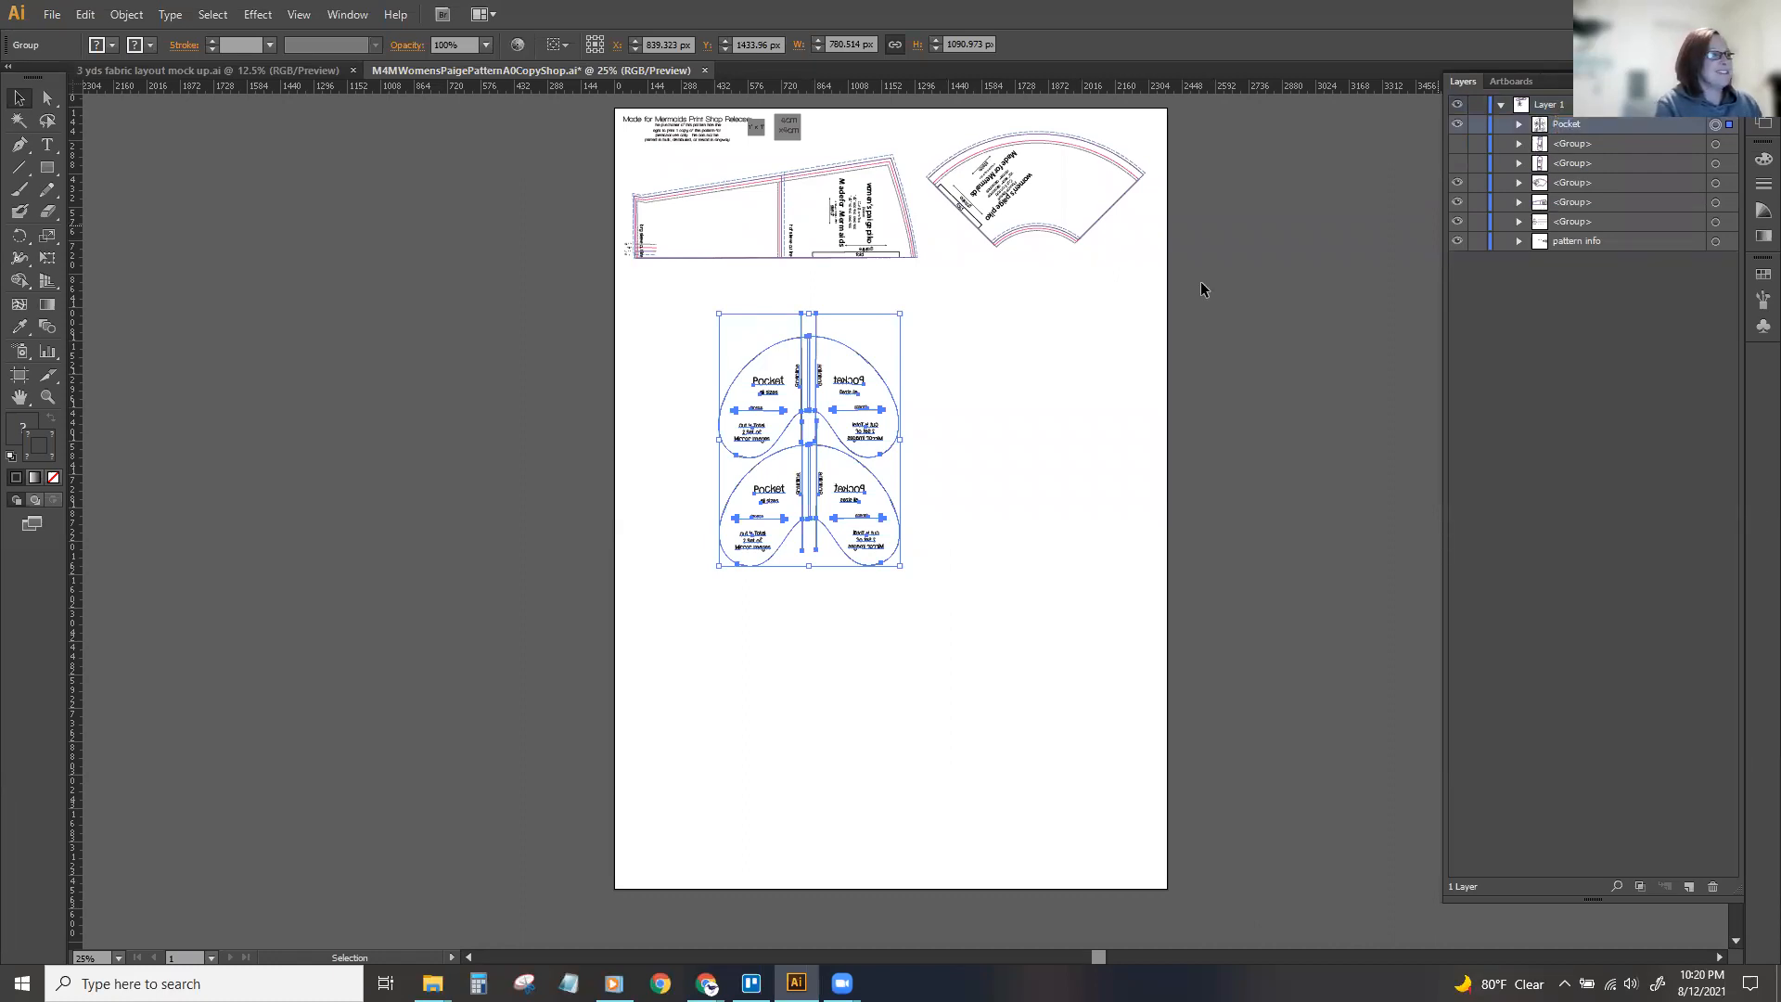
left_click_drag(844, 383, 1051, 378)
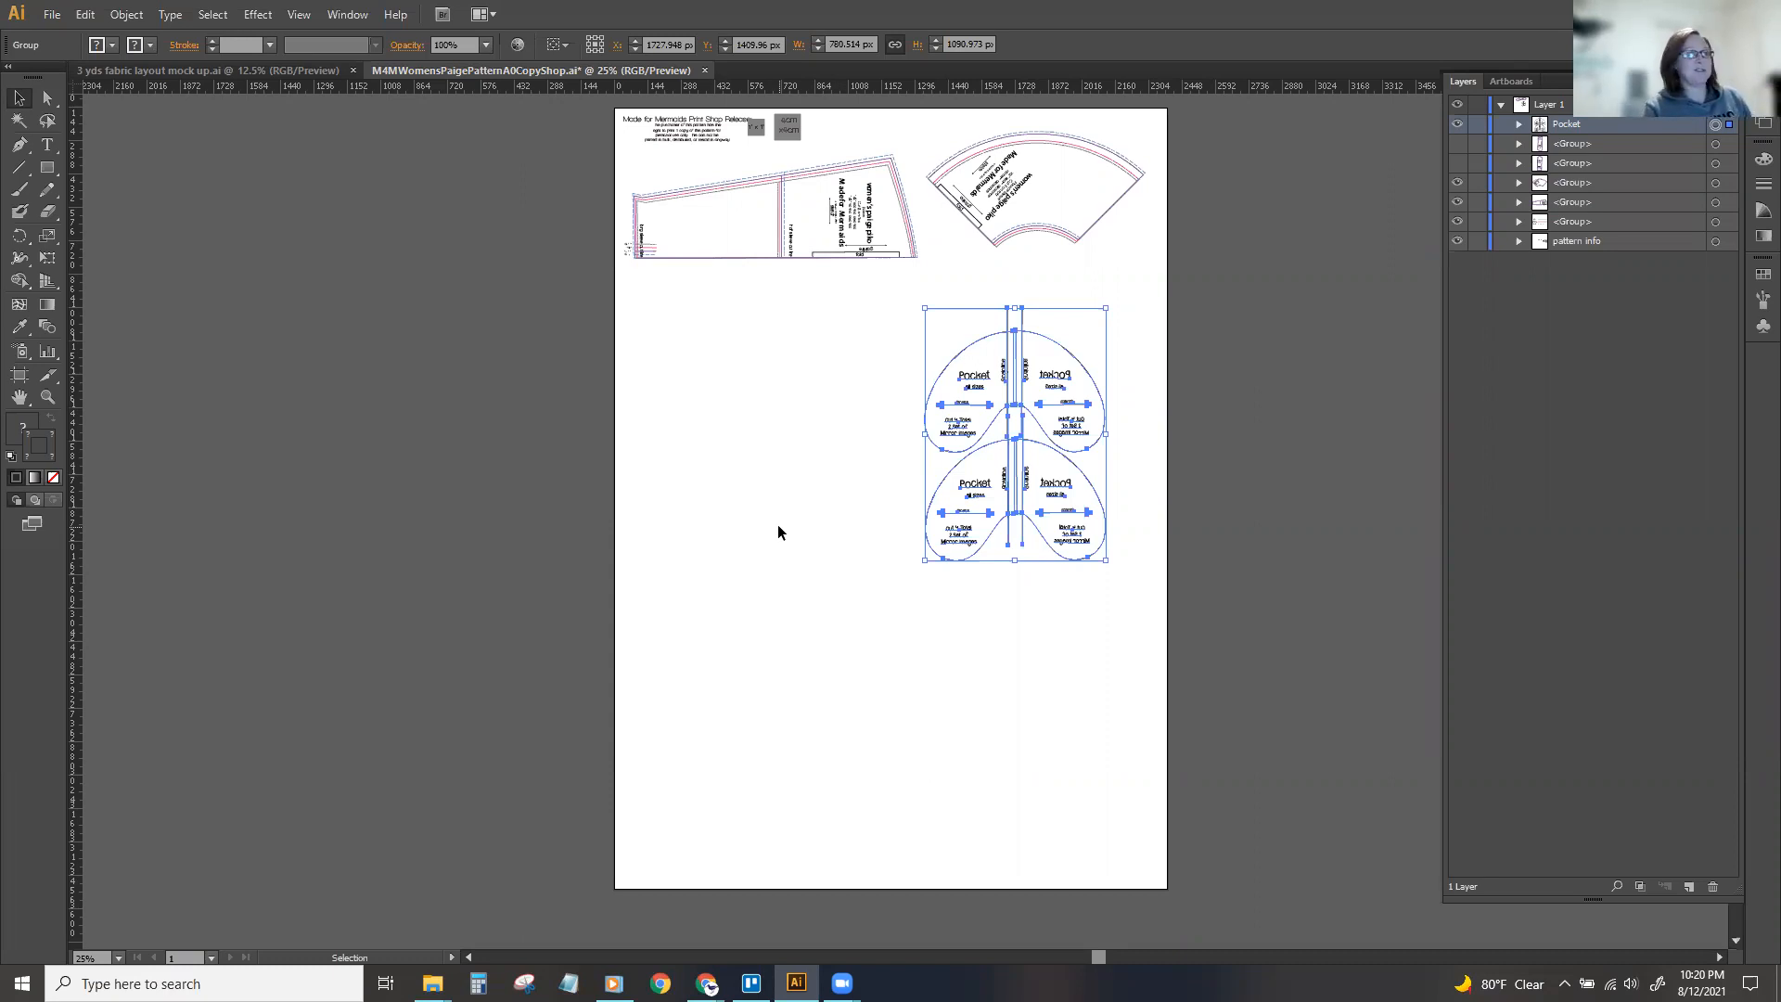
Hide the Pocket group and show the group containing the front piece.
left_click(1457, 128)
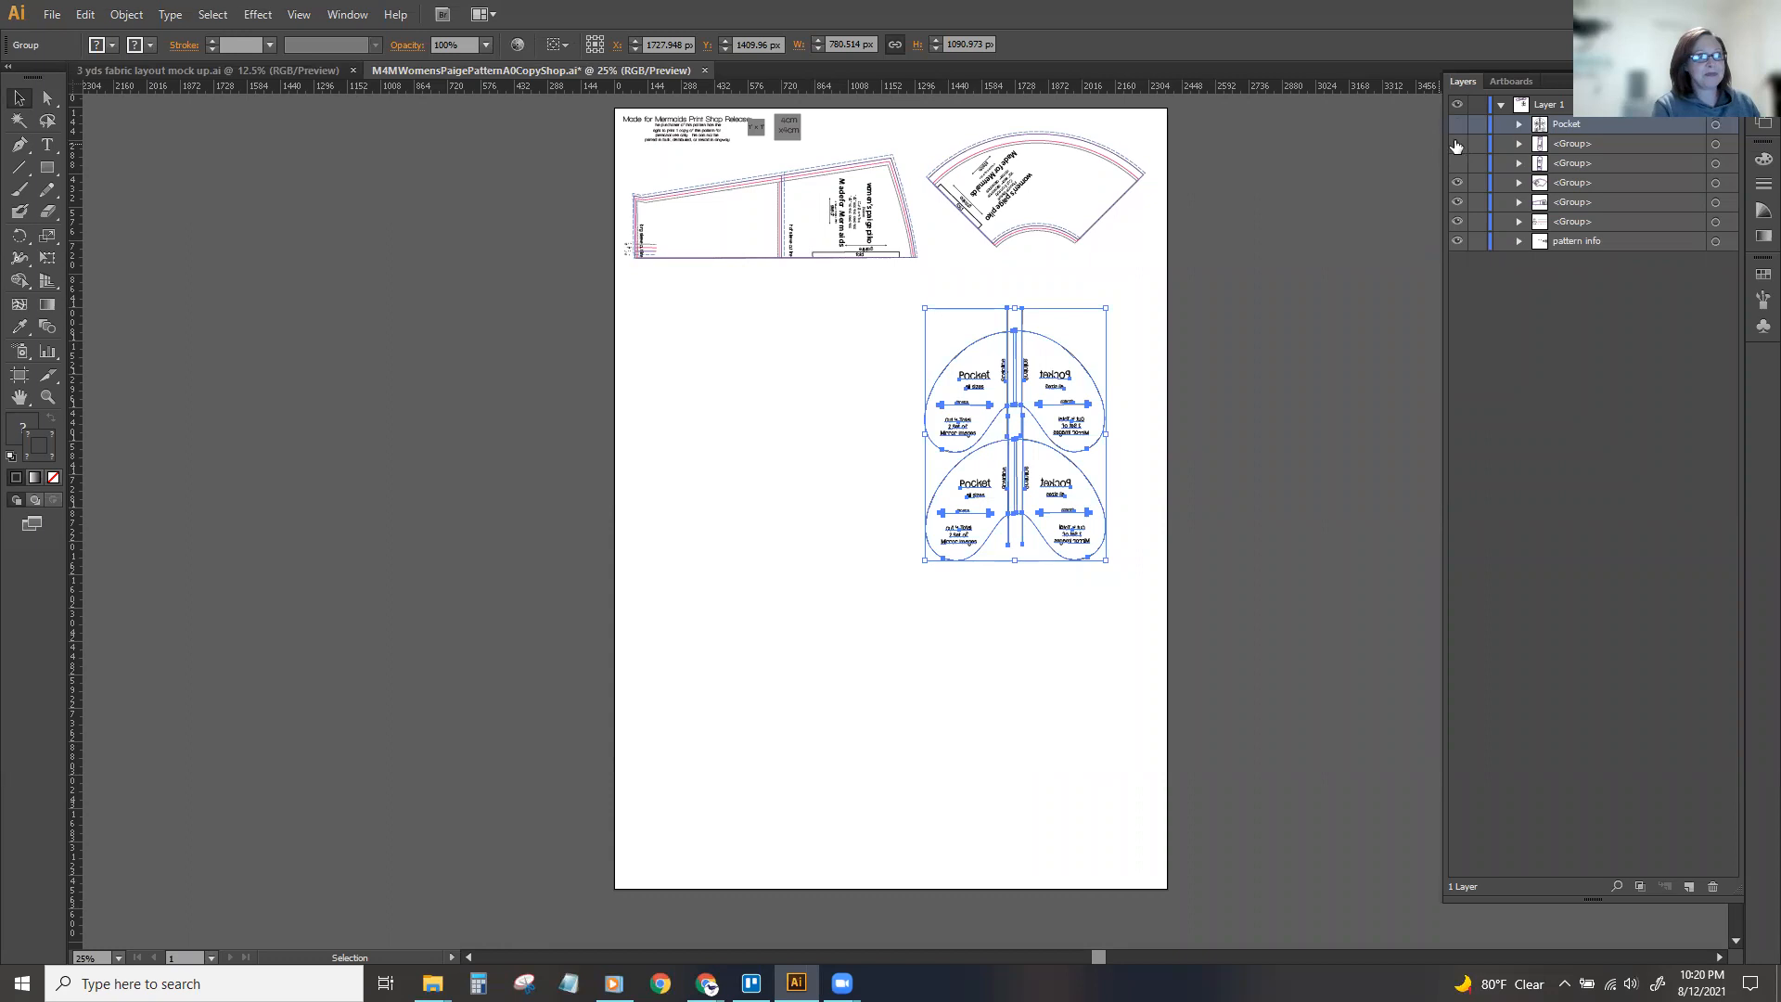
left_click(1456, 145)
left_click(1457, 144)
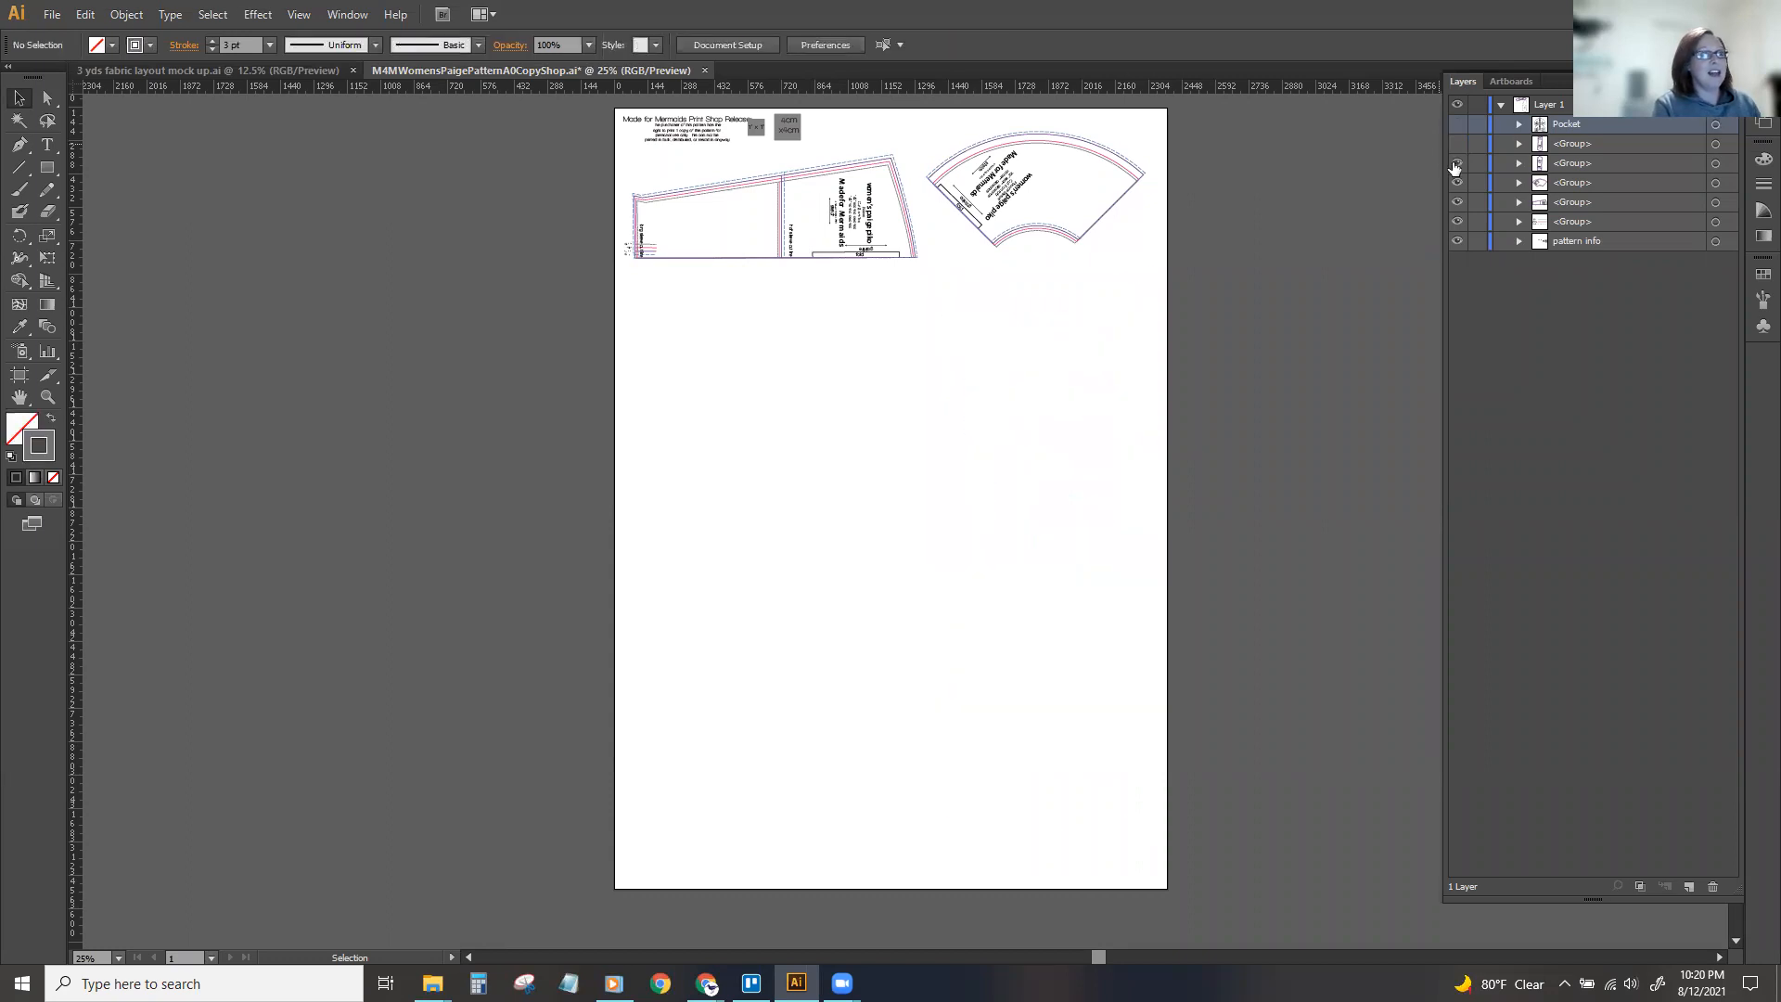
left_click(1457, 164)
left_click_drag(711, 473, 1018, 448)
left_click_drag(1184, 433, 1184, 433)
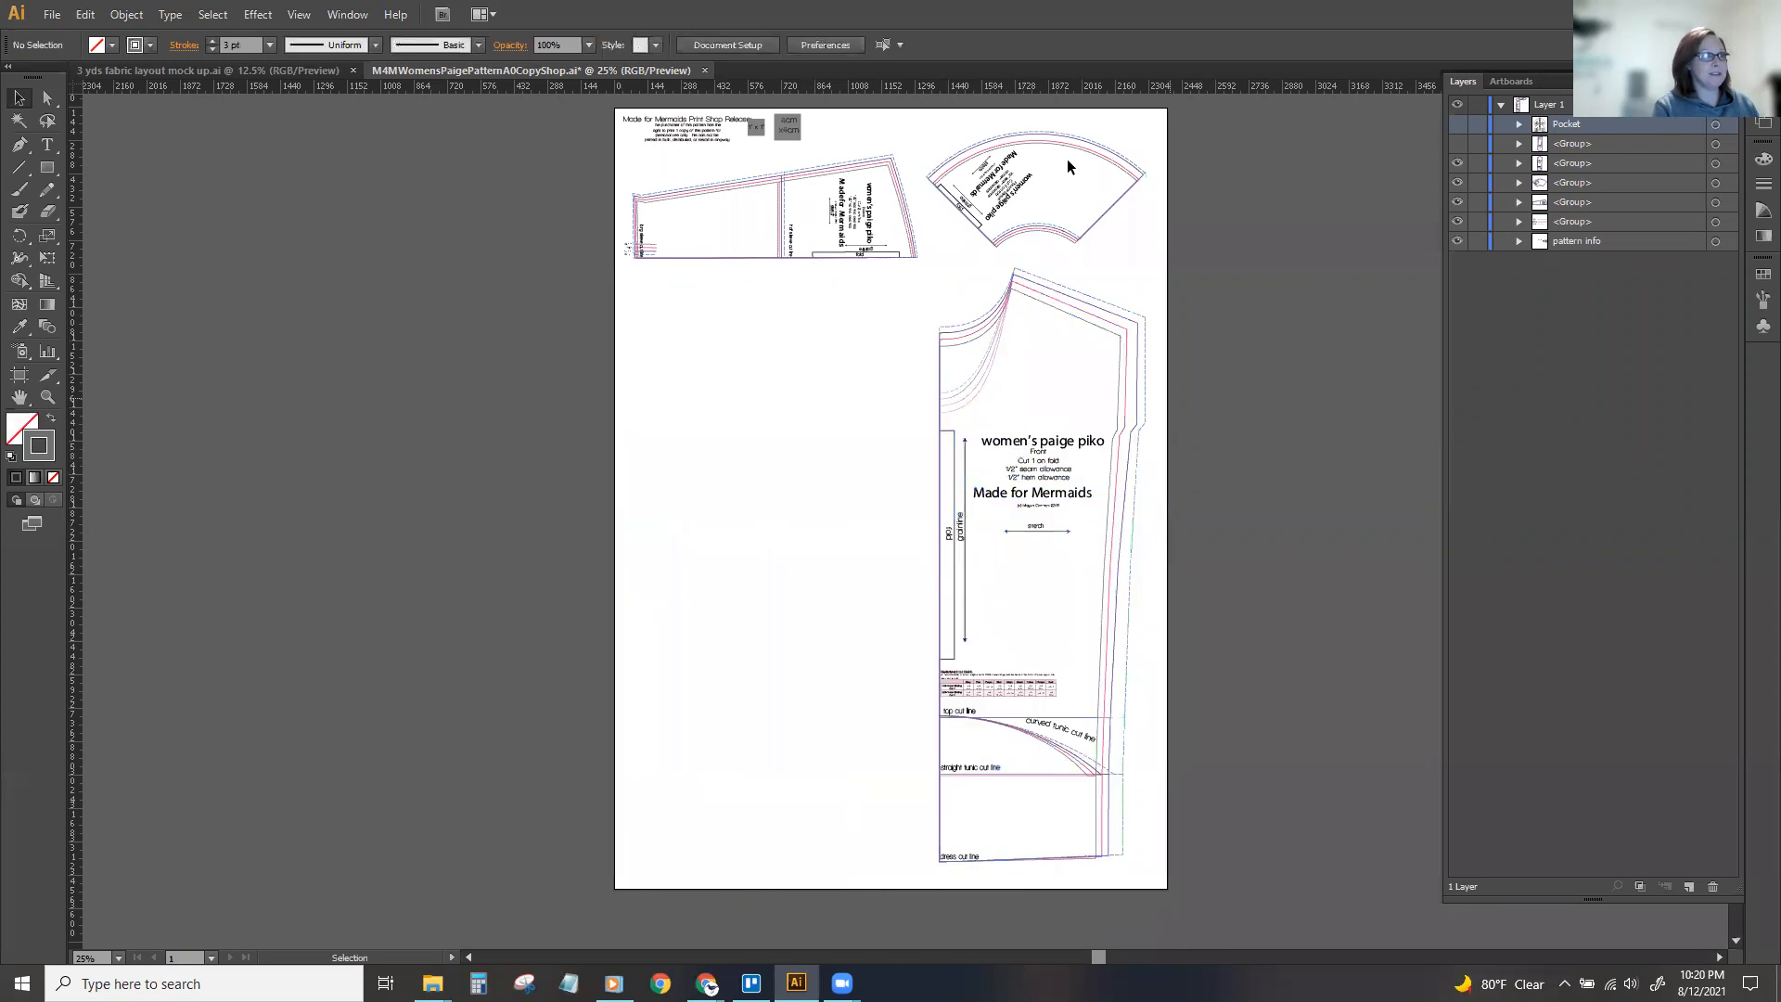
Move the curved fan-shaped piece about 43 px left and 63 px up, away from the front piece.
left_click(1016, 181)
scroll(926, 250, "up", 3)
scroll(913, 271, "down", 3)
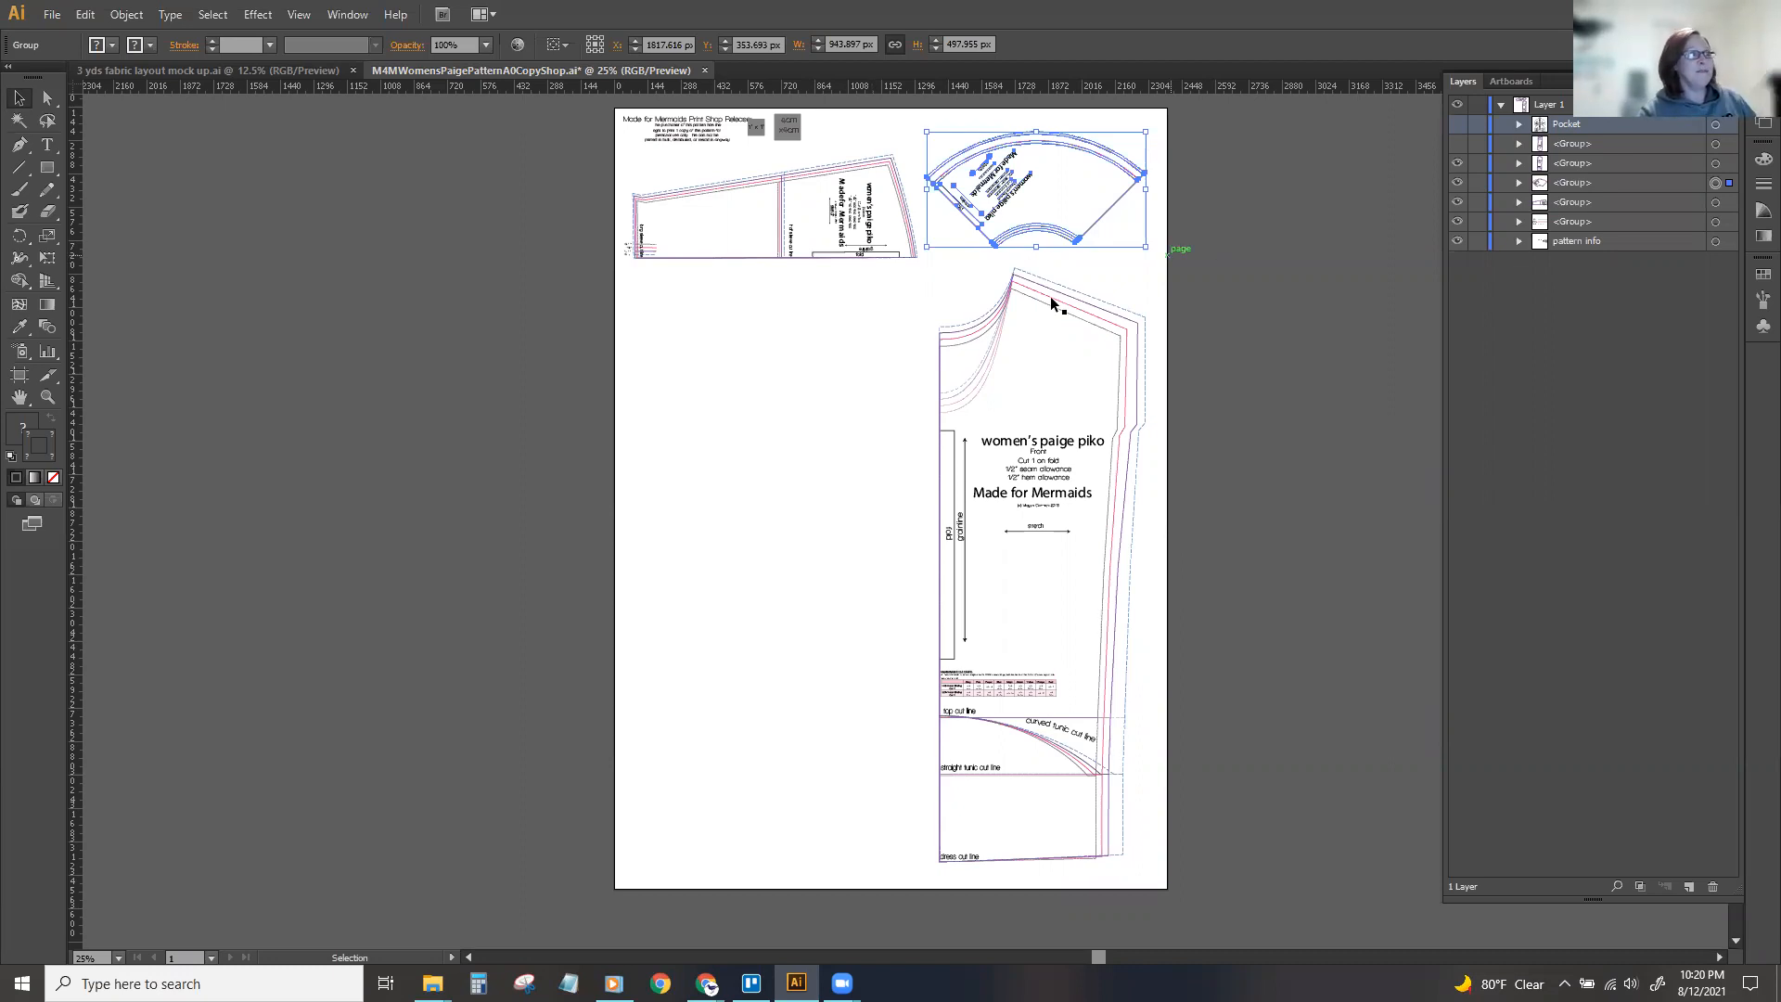
left_click(1013, 280)
left_click(1011, 240)
scroll(1012, 243, "up", 4)
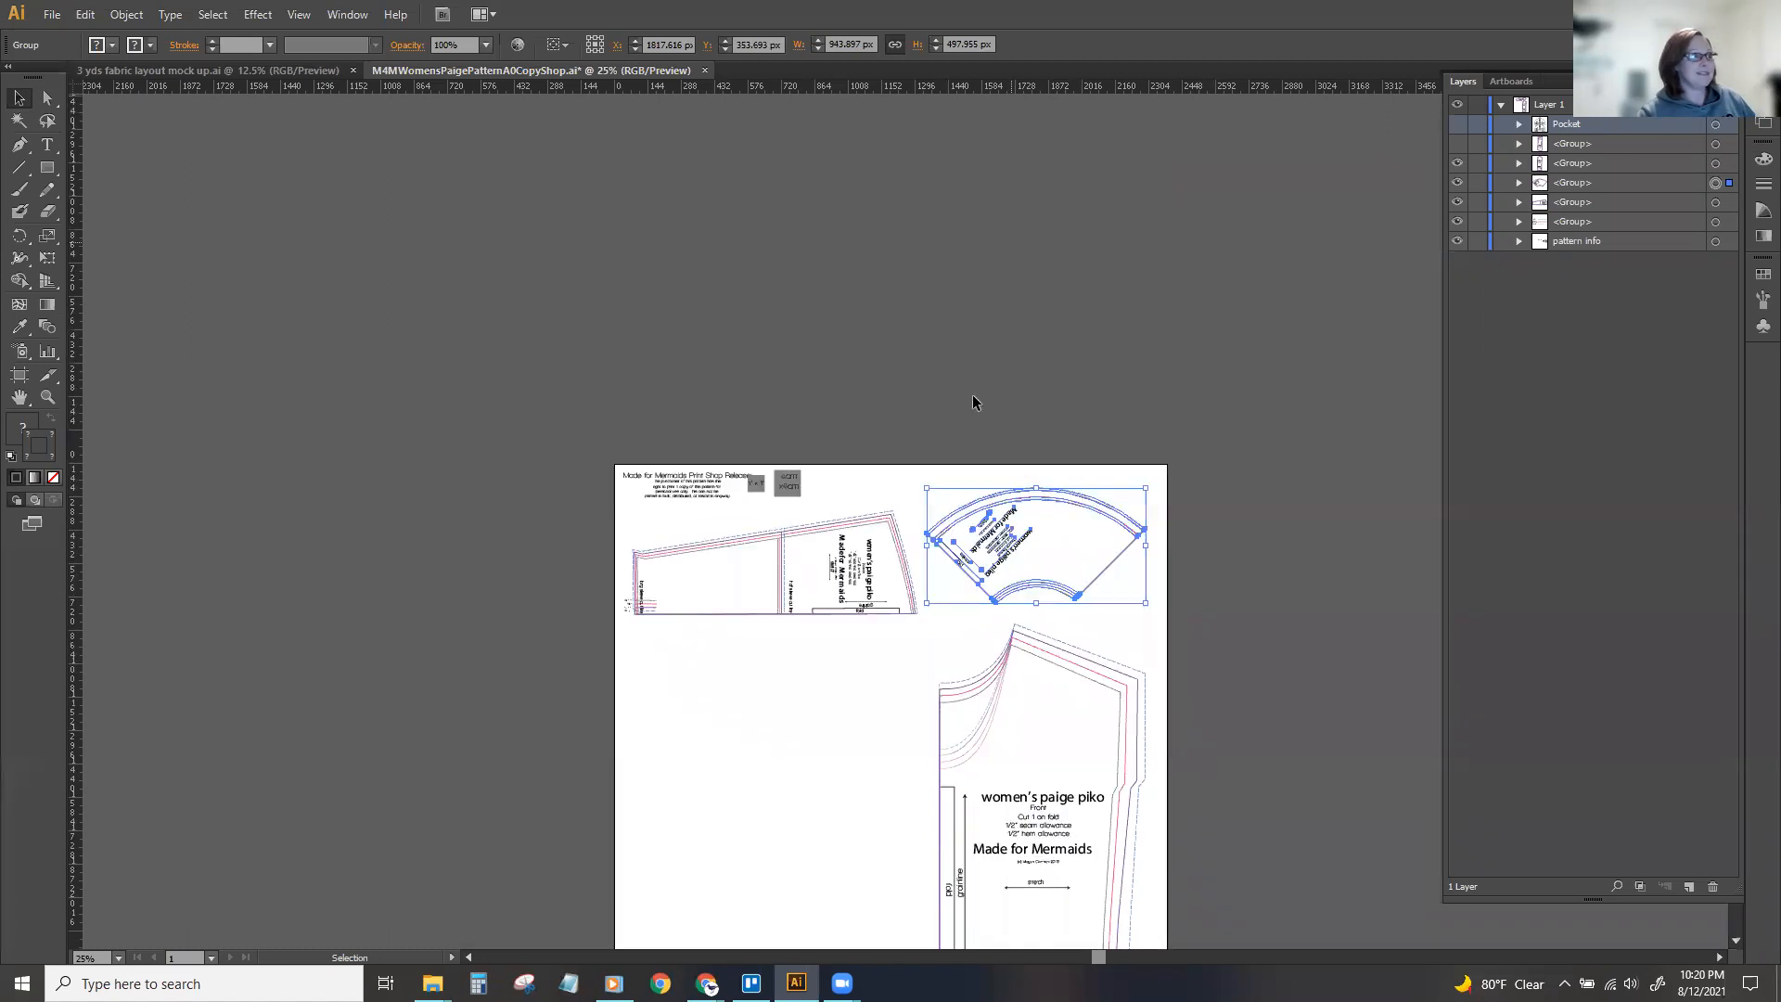
left_click_drag(1000, 515, 991, 499)
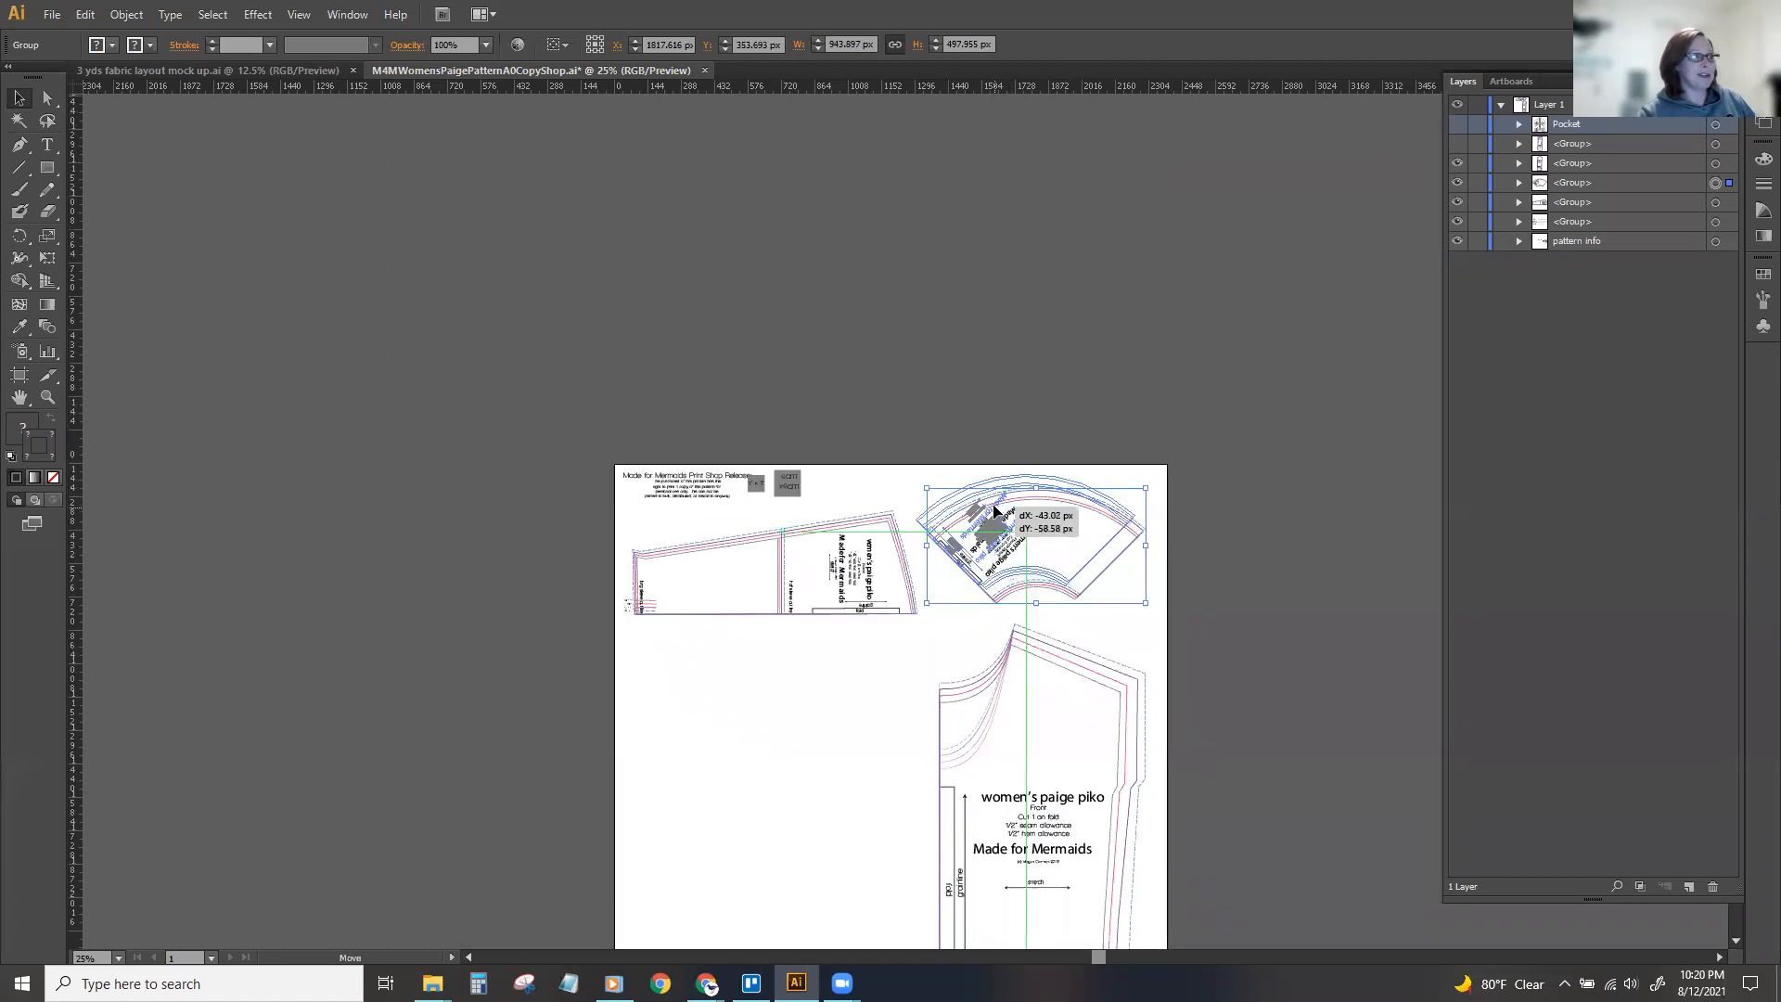
left_click(1254, 419)
Move the front piece about 110 px left, keeping it at nearly the same height.
scroll(1255, 418, "down", 3)
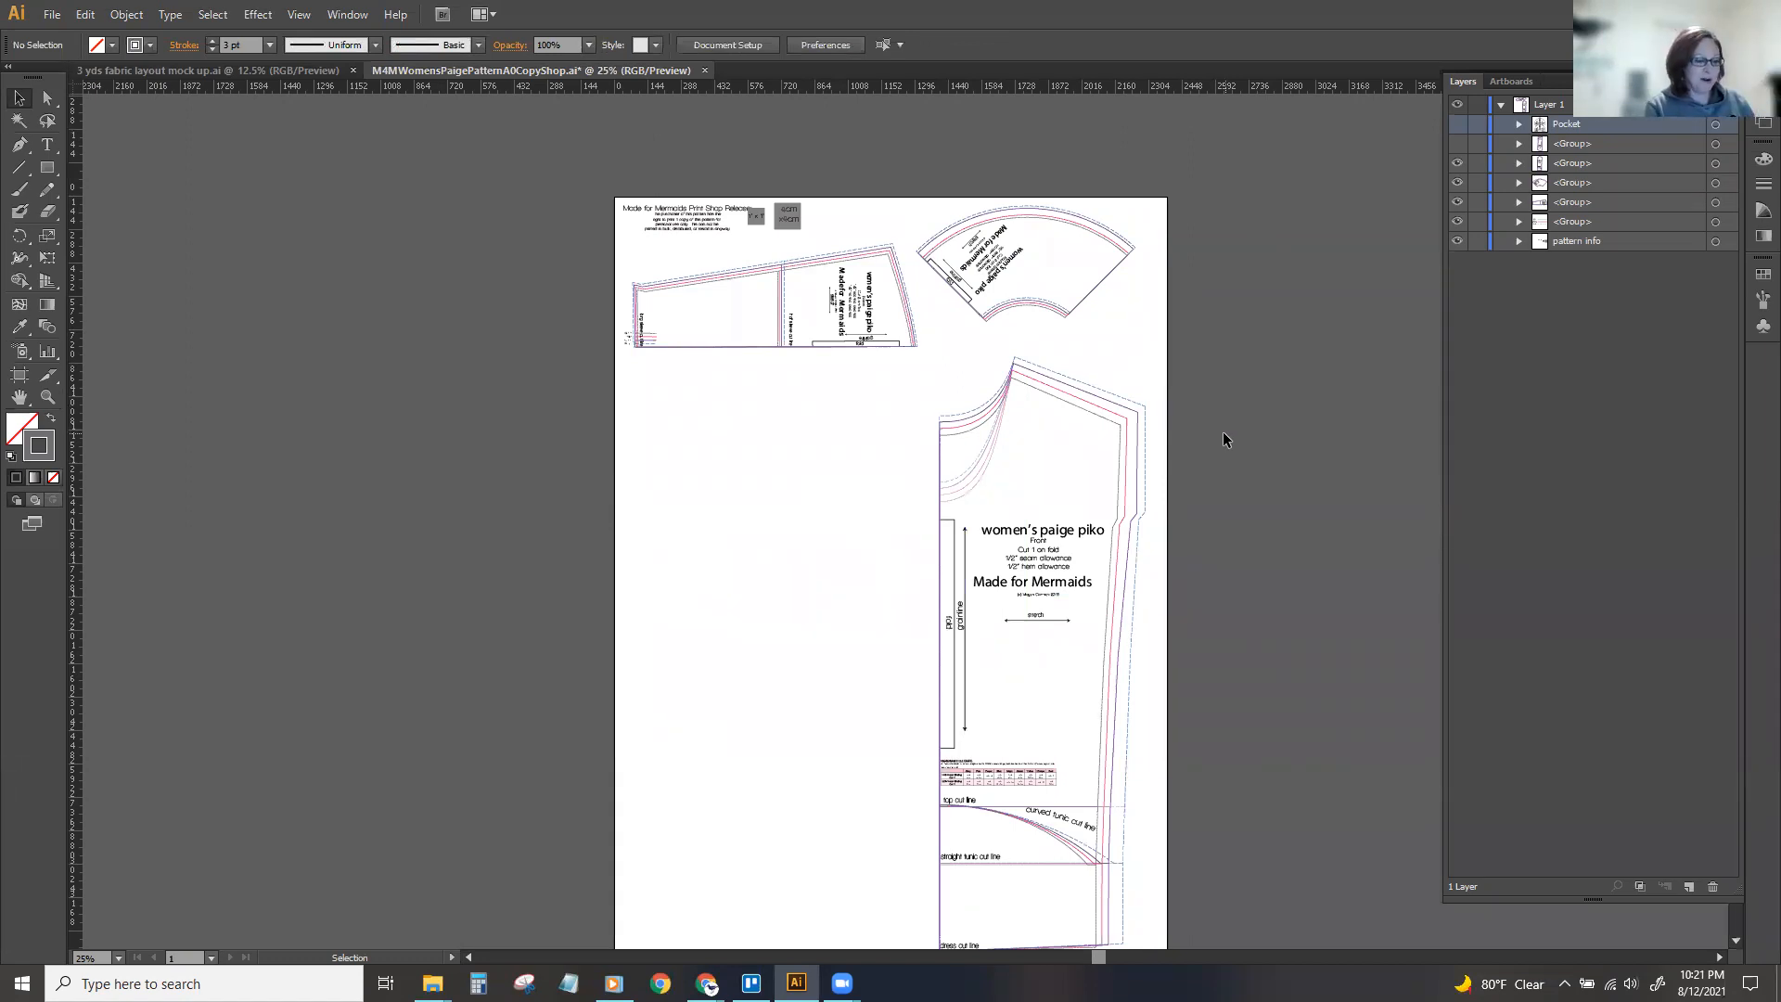
scroll(1224, 440, "down", 2)
left_click(1014, 261)
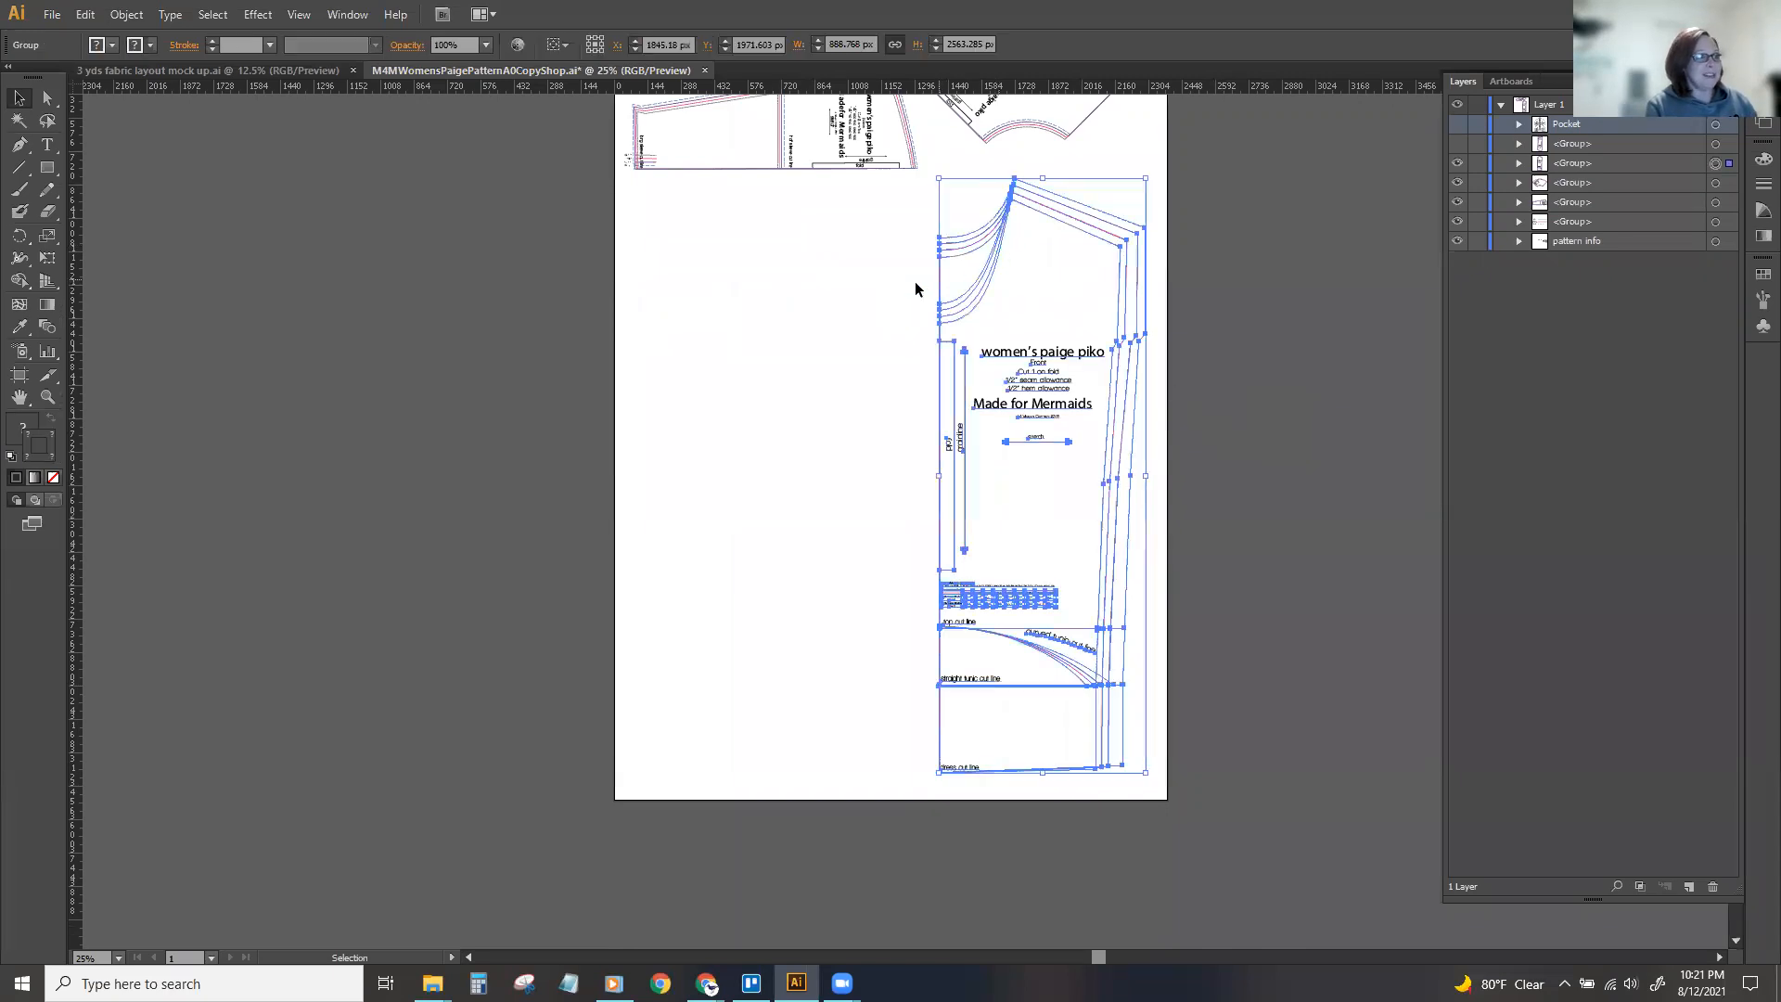
mouse_move(988, 243)
left_mouse_down()
mouse_move(956, 250)
mouse_move(968, 264)
left_mouse_up()
scroll(995, 308, "up", 1)
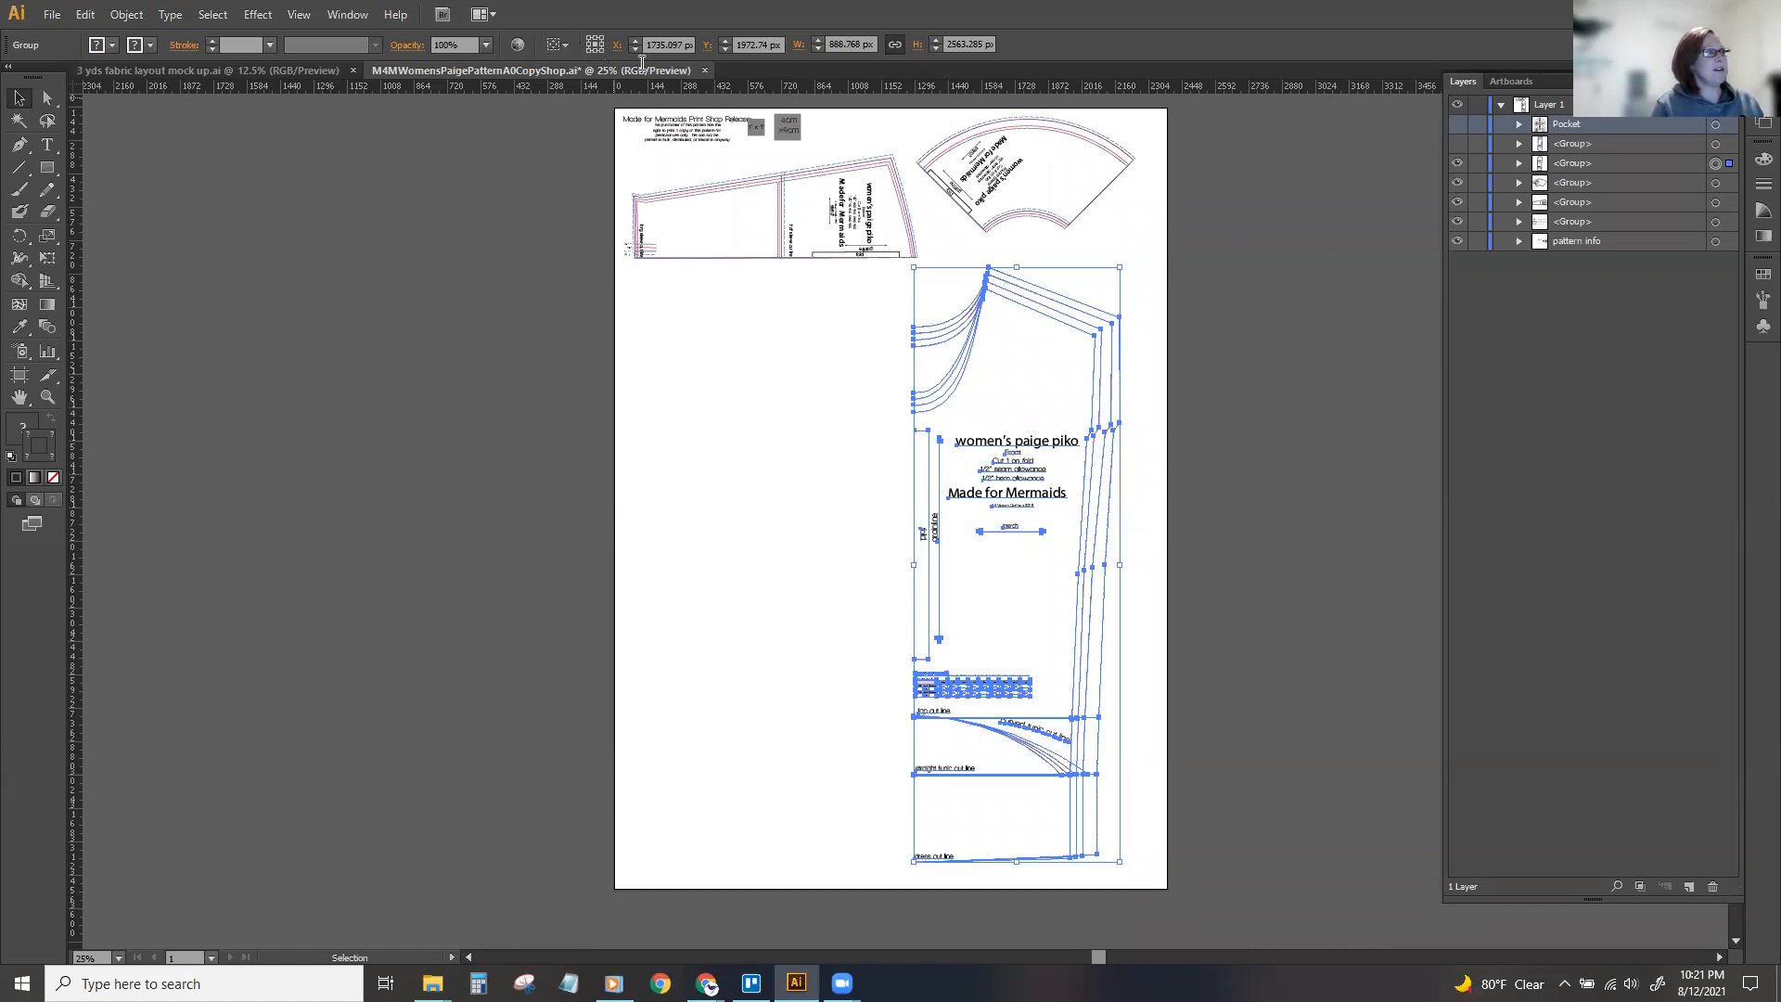
Set the front piece's reference point to its left edge midpoint and its X position to 1290 px.
left_click(590, 46)
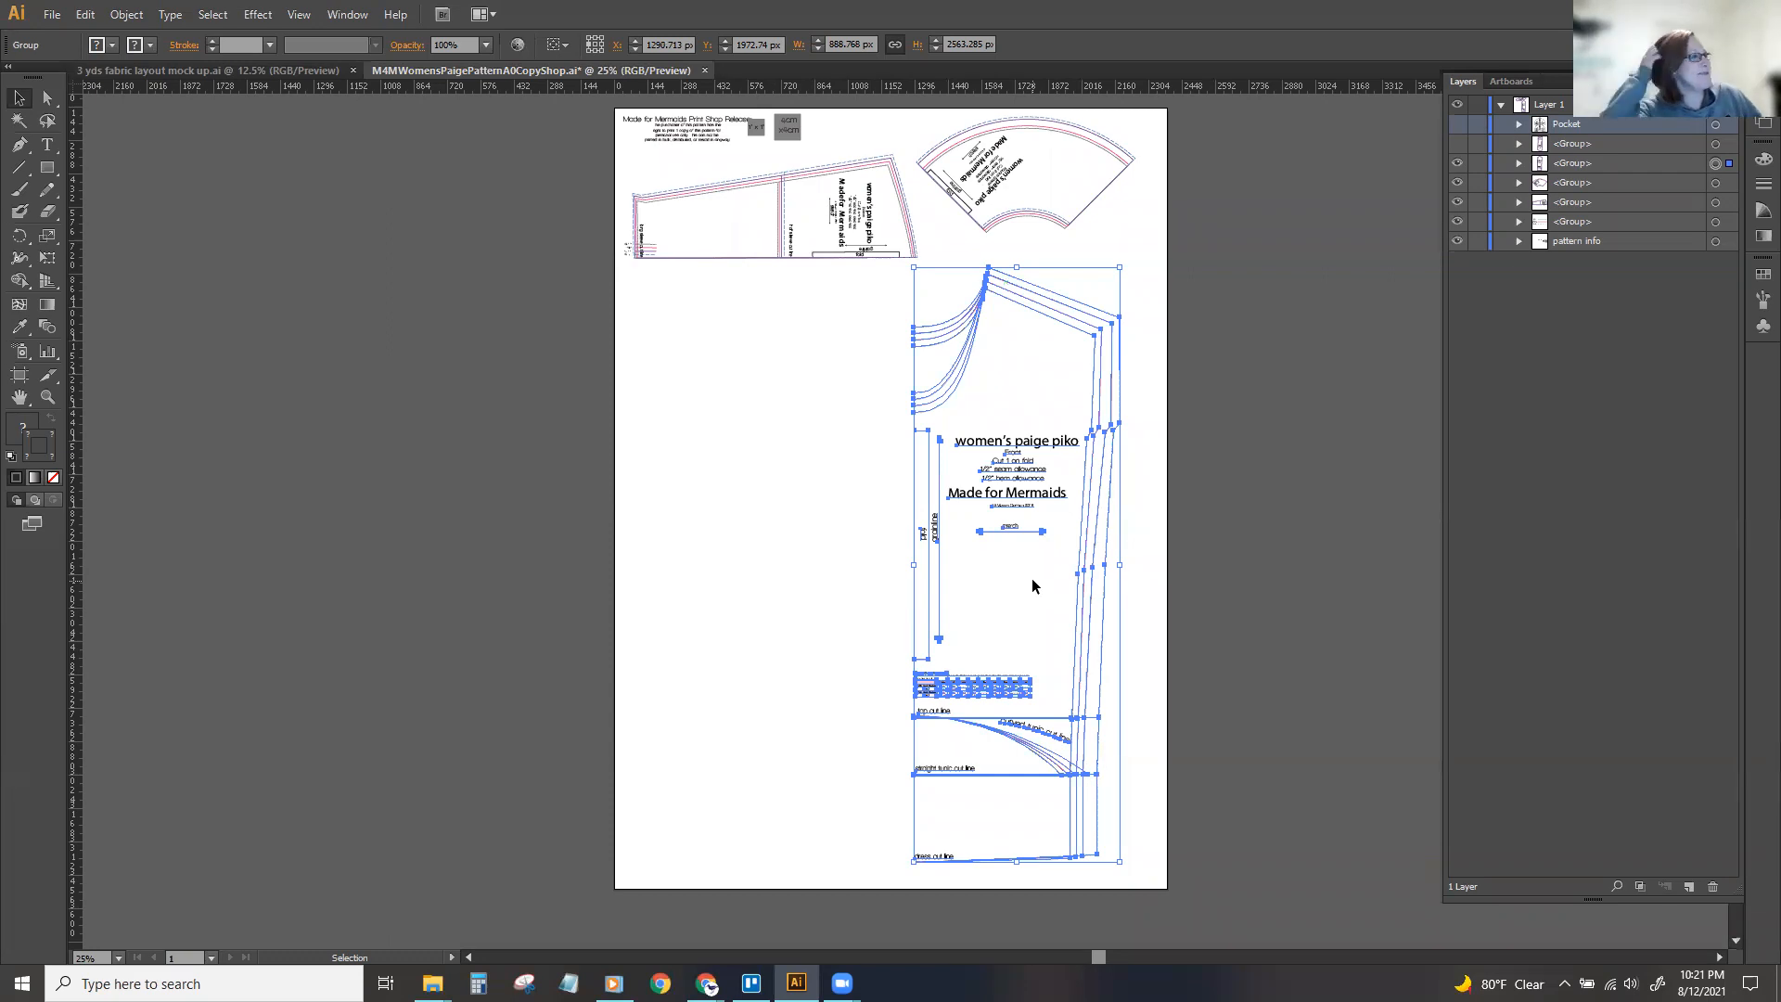
left_click(650, 46)
type("12px")
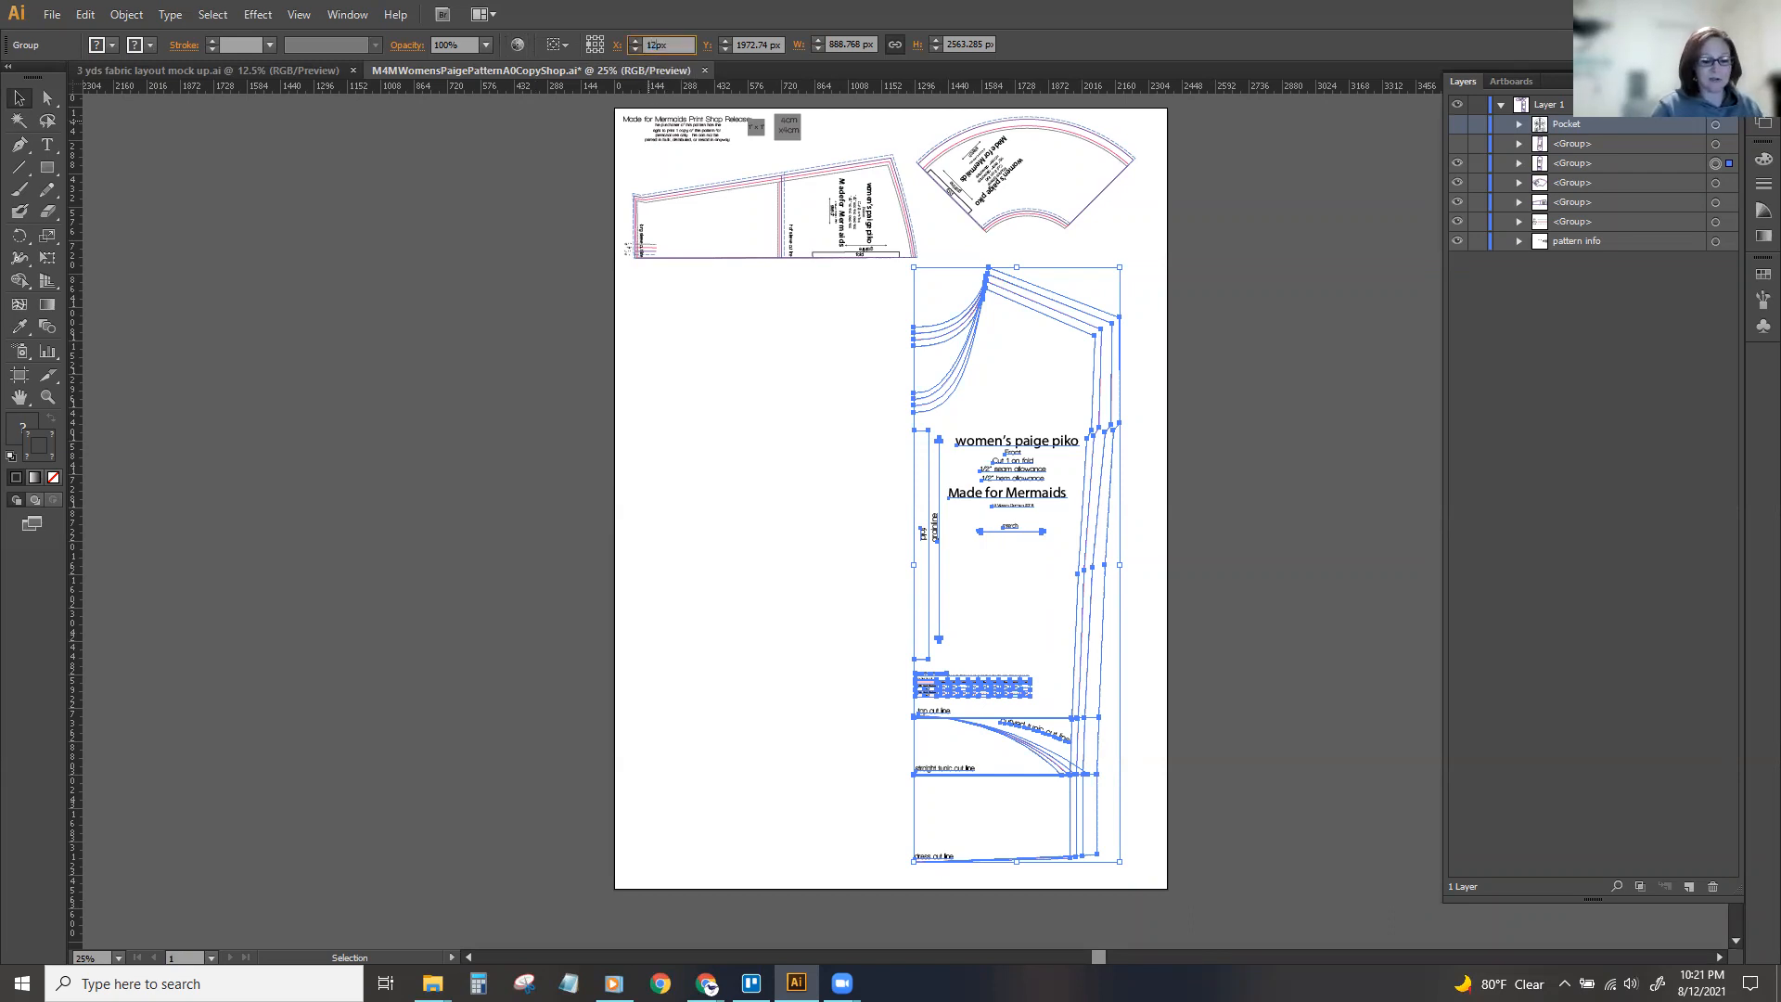
type("90")
key("Return")
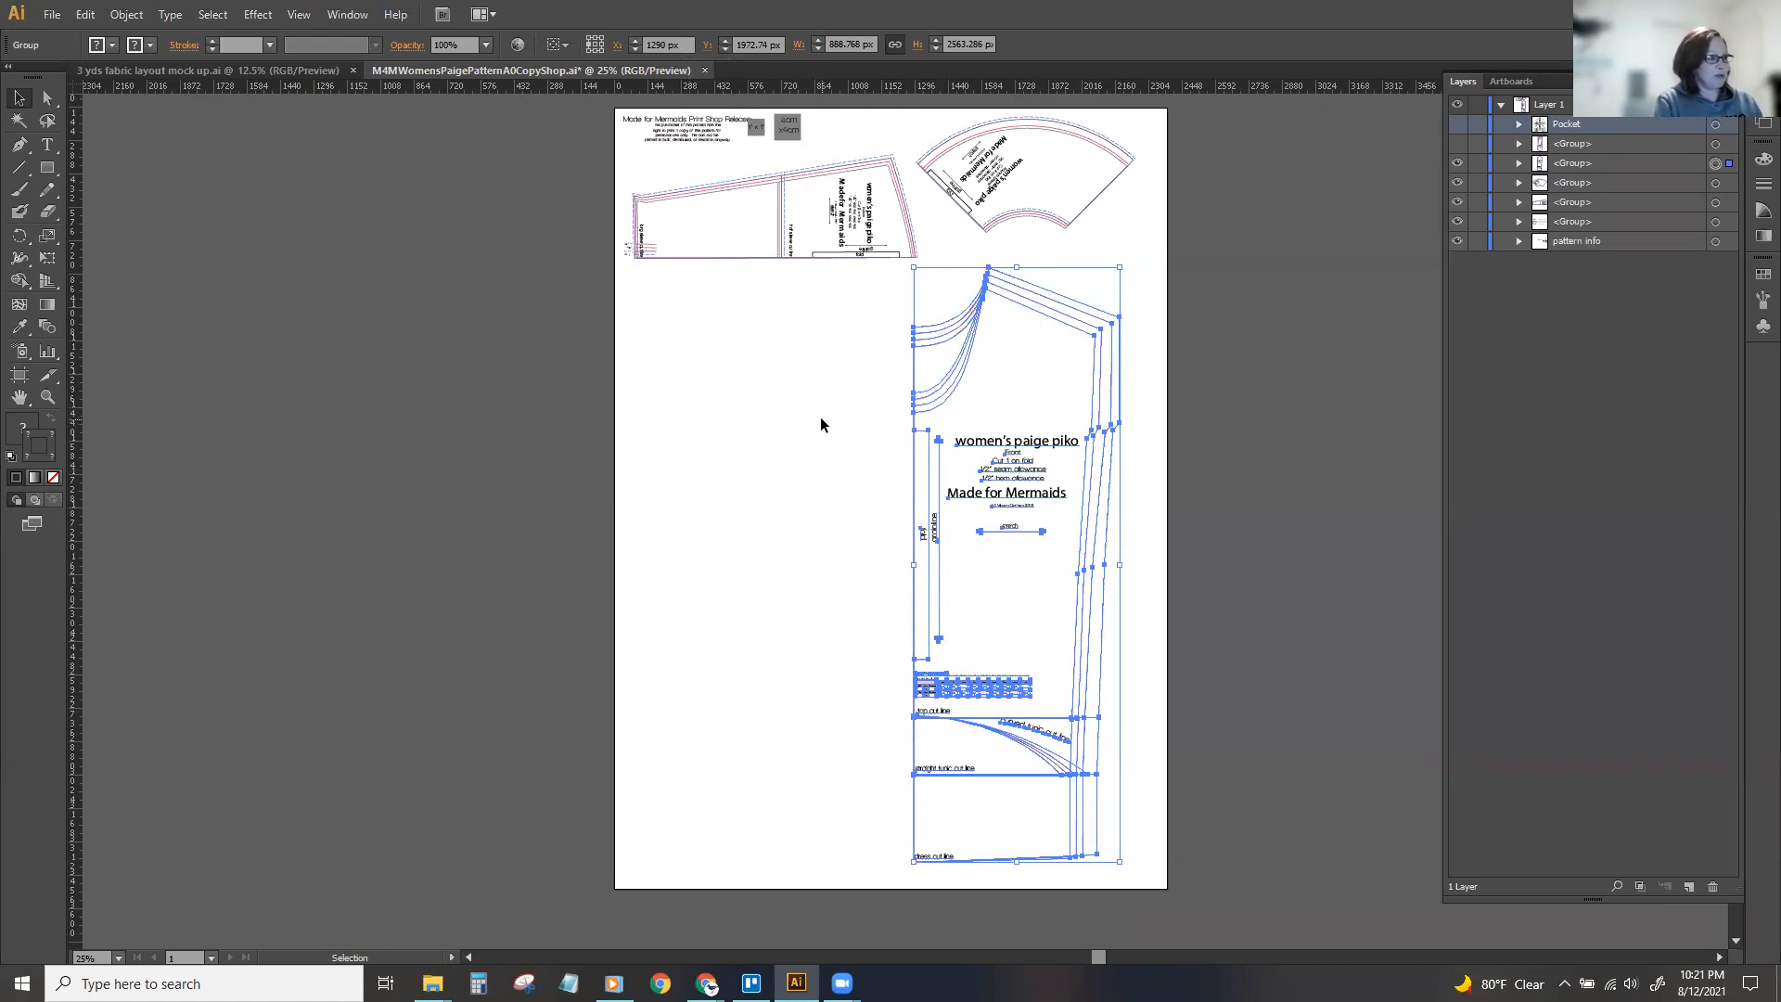
Paste a copy of the front piece directly behind it, move the copy aside, and undo both changes.
key("a")
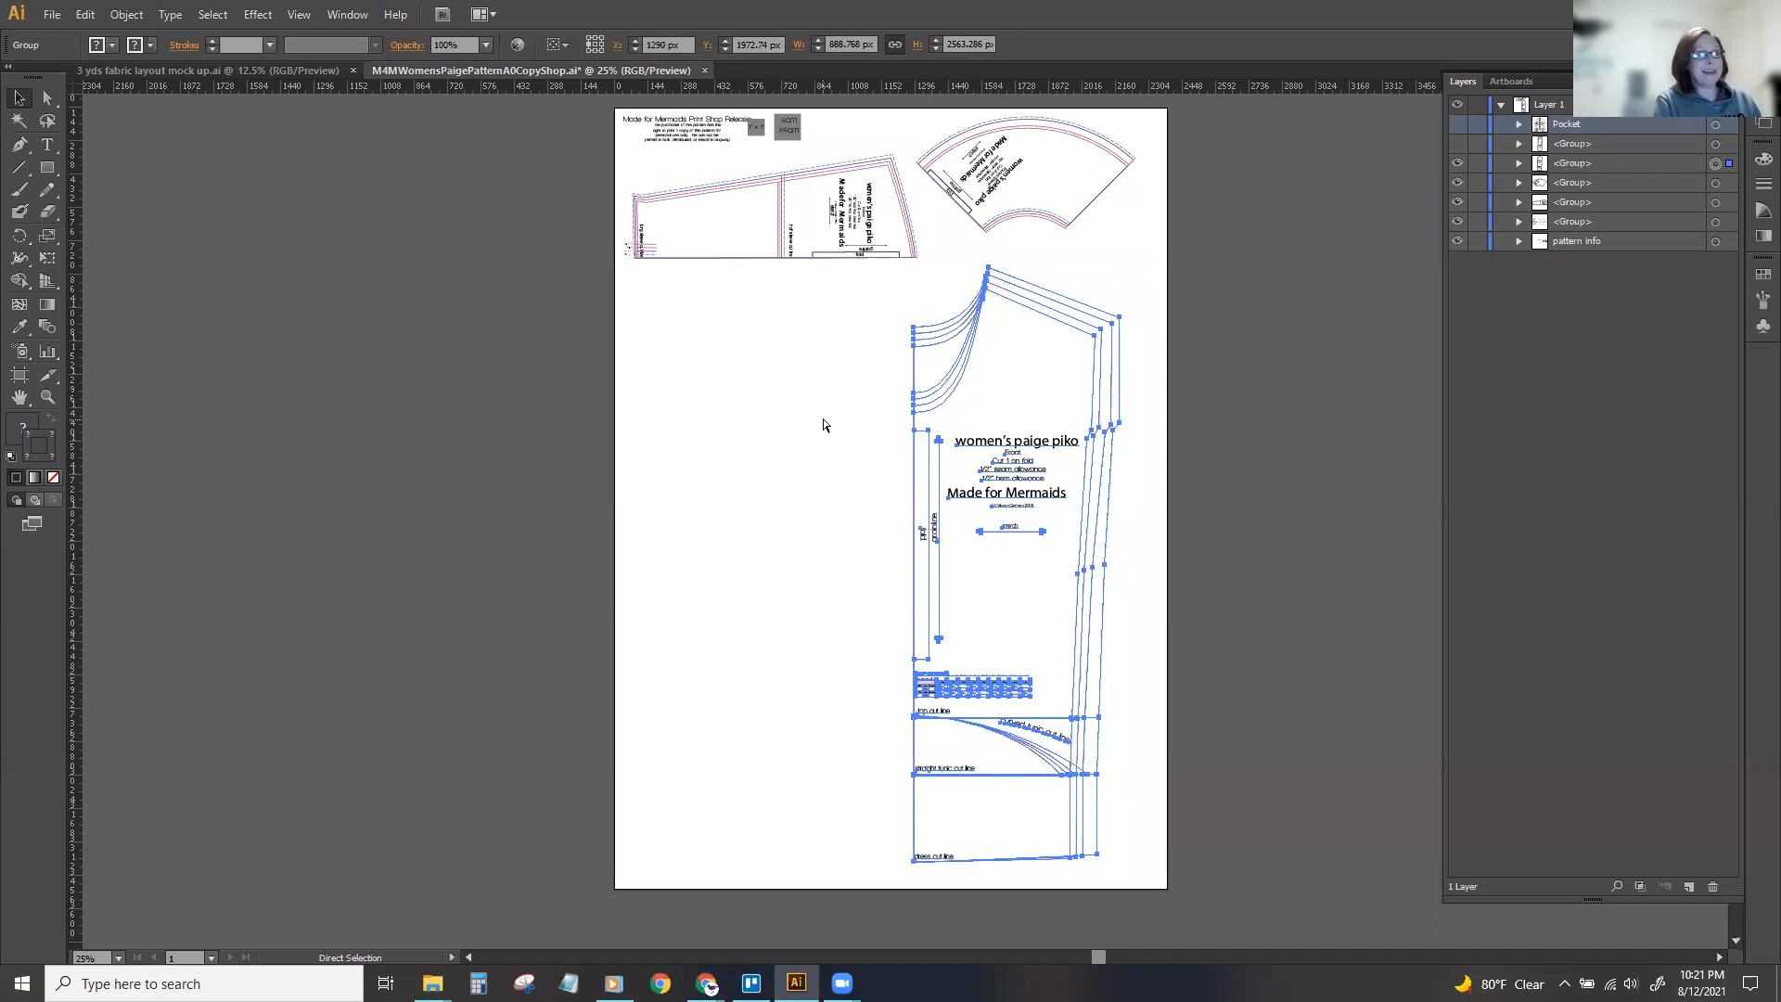
key("ctrl+b")
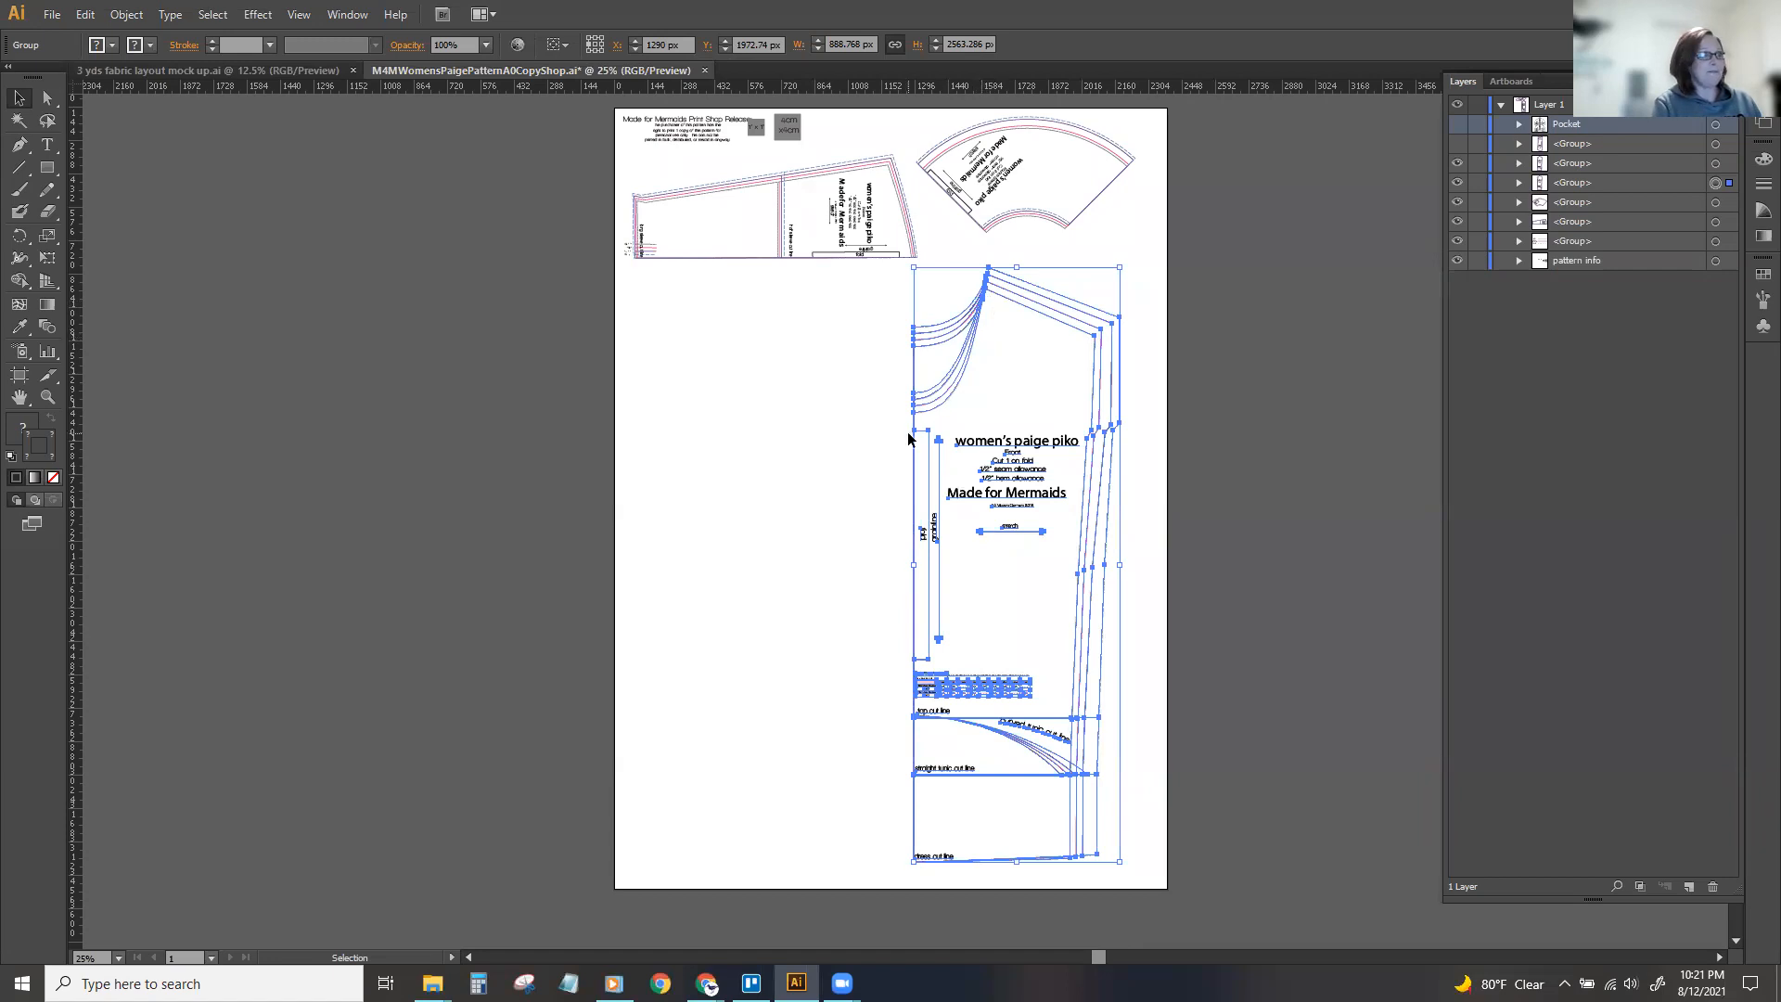
left_click_drag(960, 382, 789, 374)
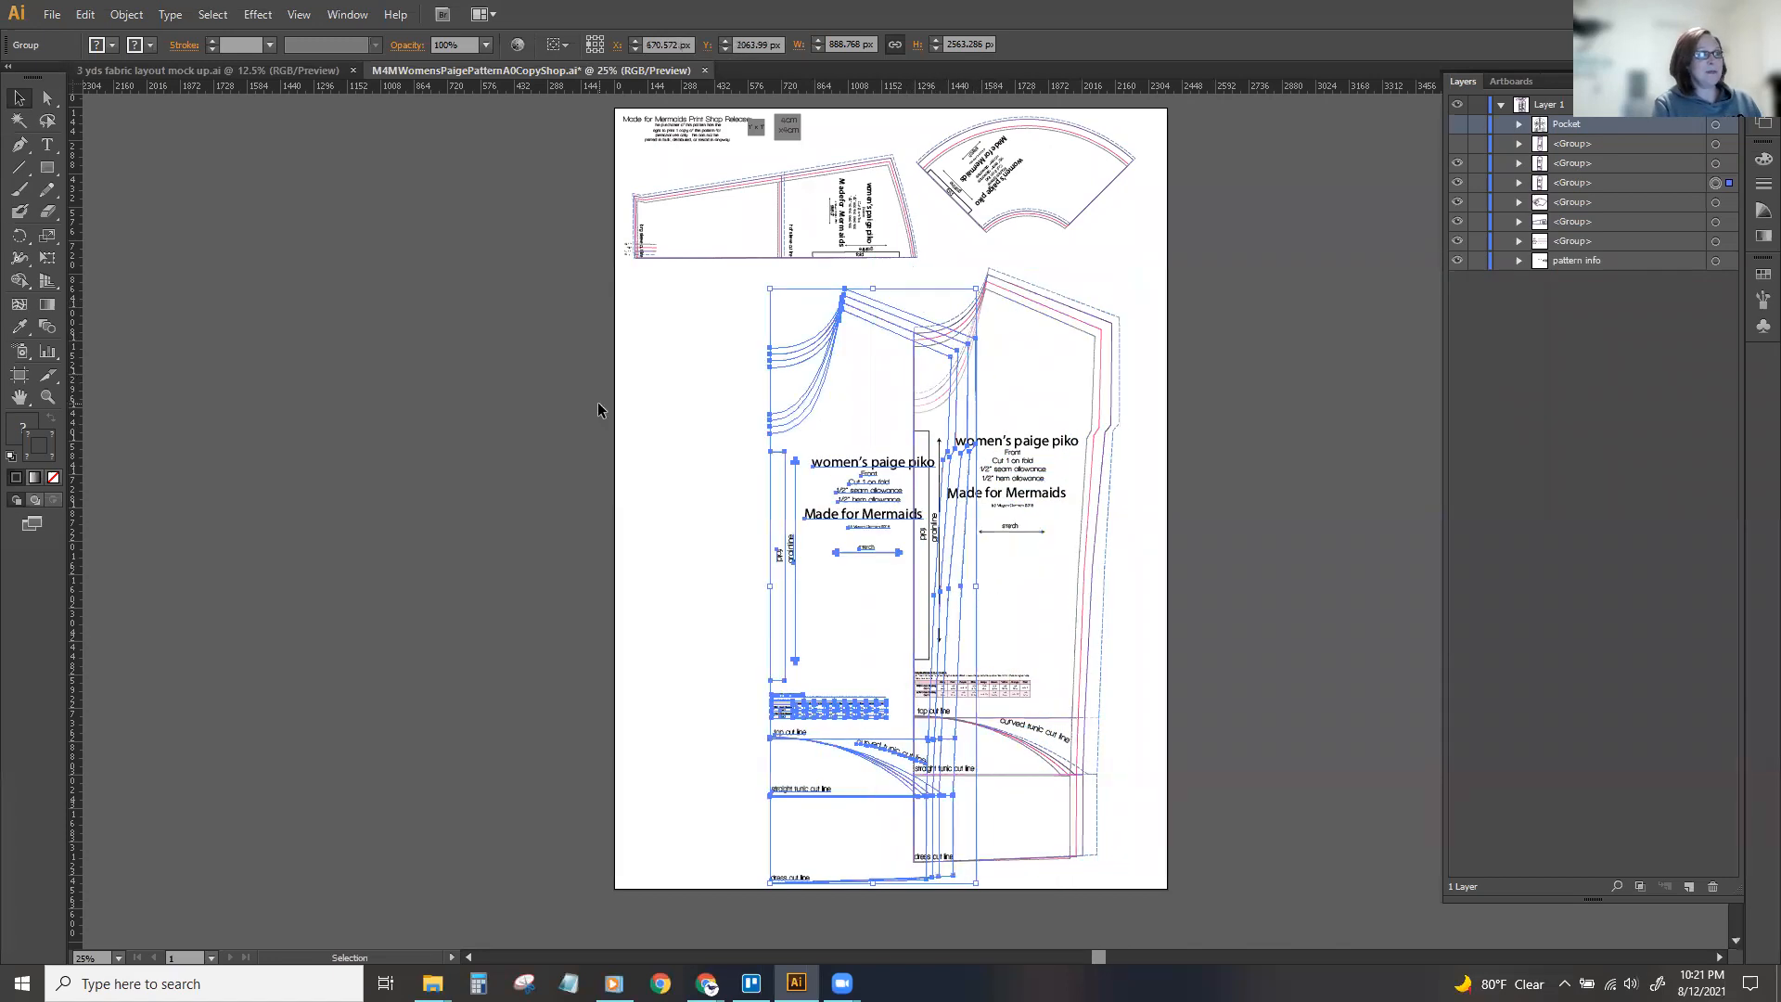
key("ctrl+z")
key("ctrl+z")
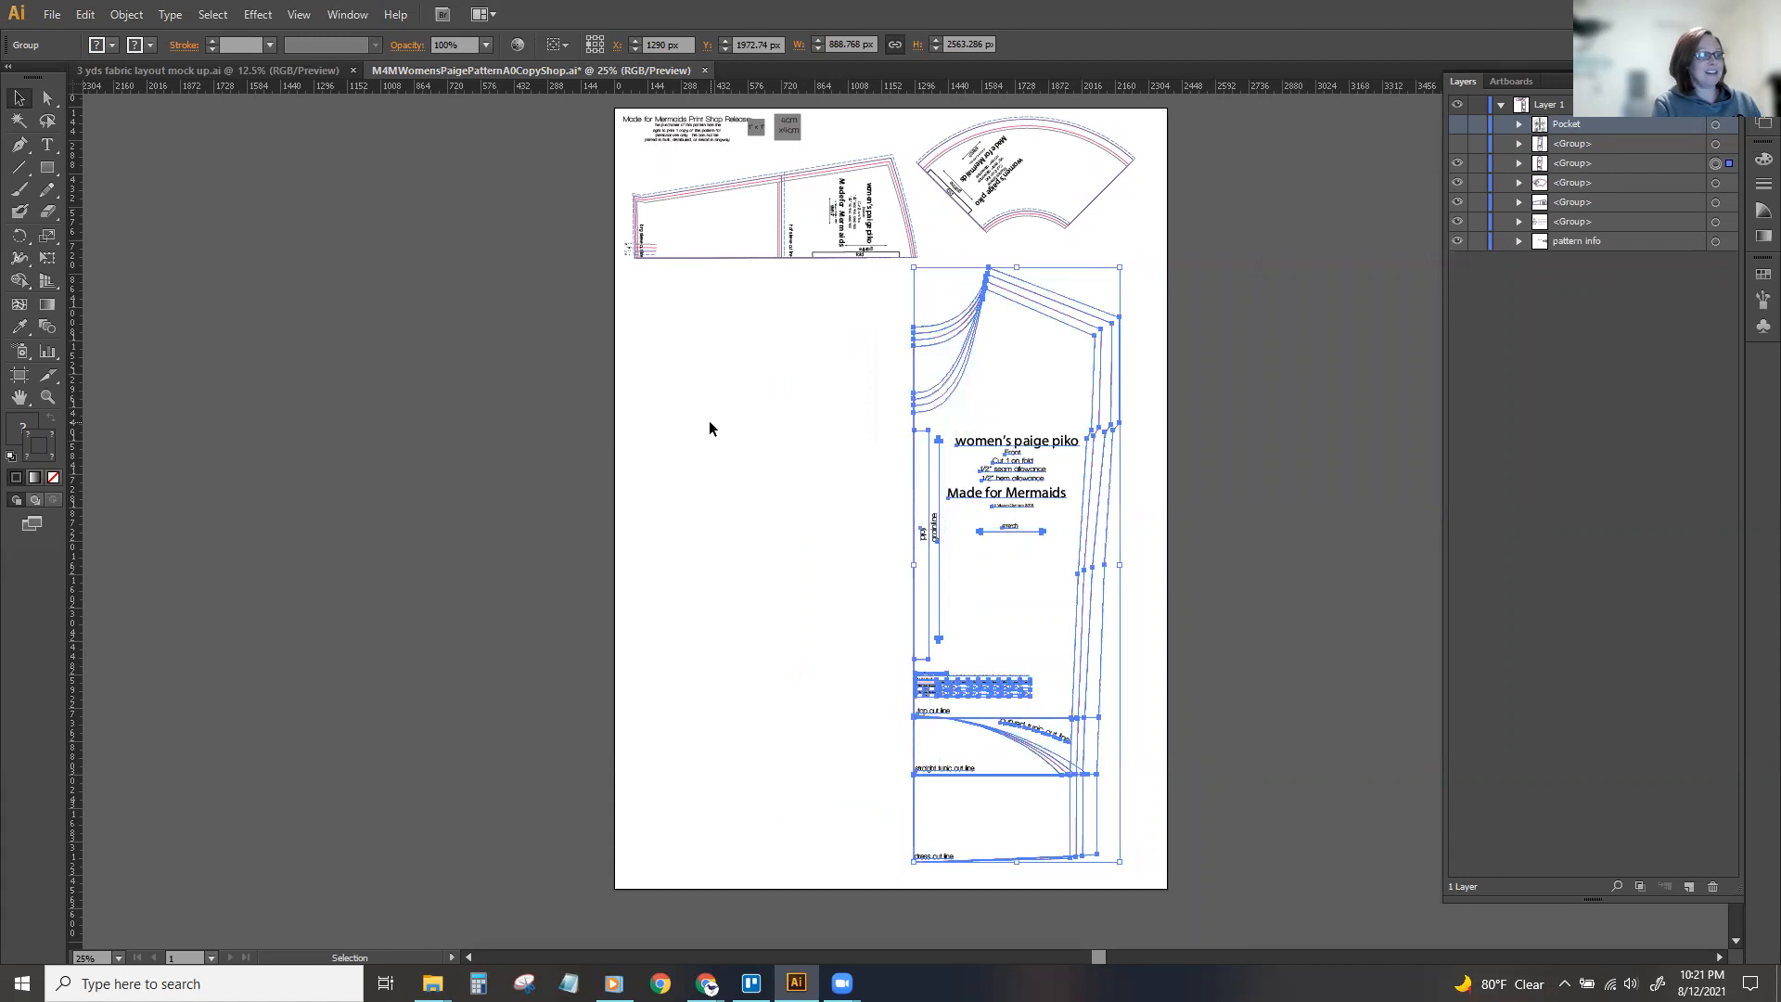
Paste a copy of the front piece behind the original and reflect it across the vertical axis.
key("ctrl+b")
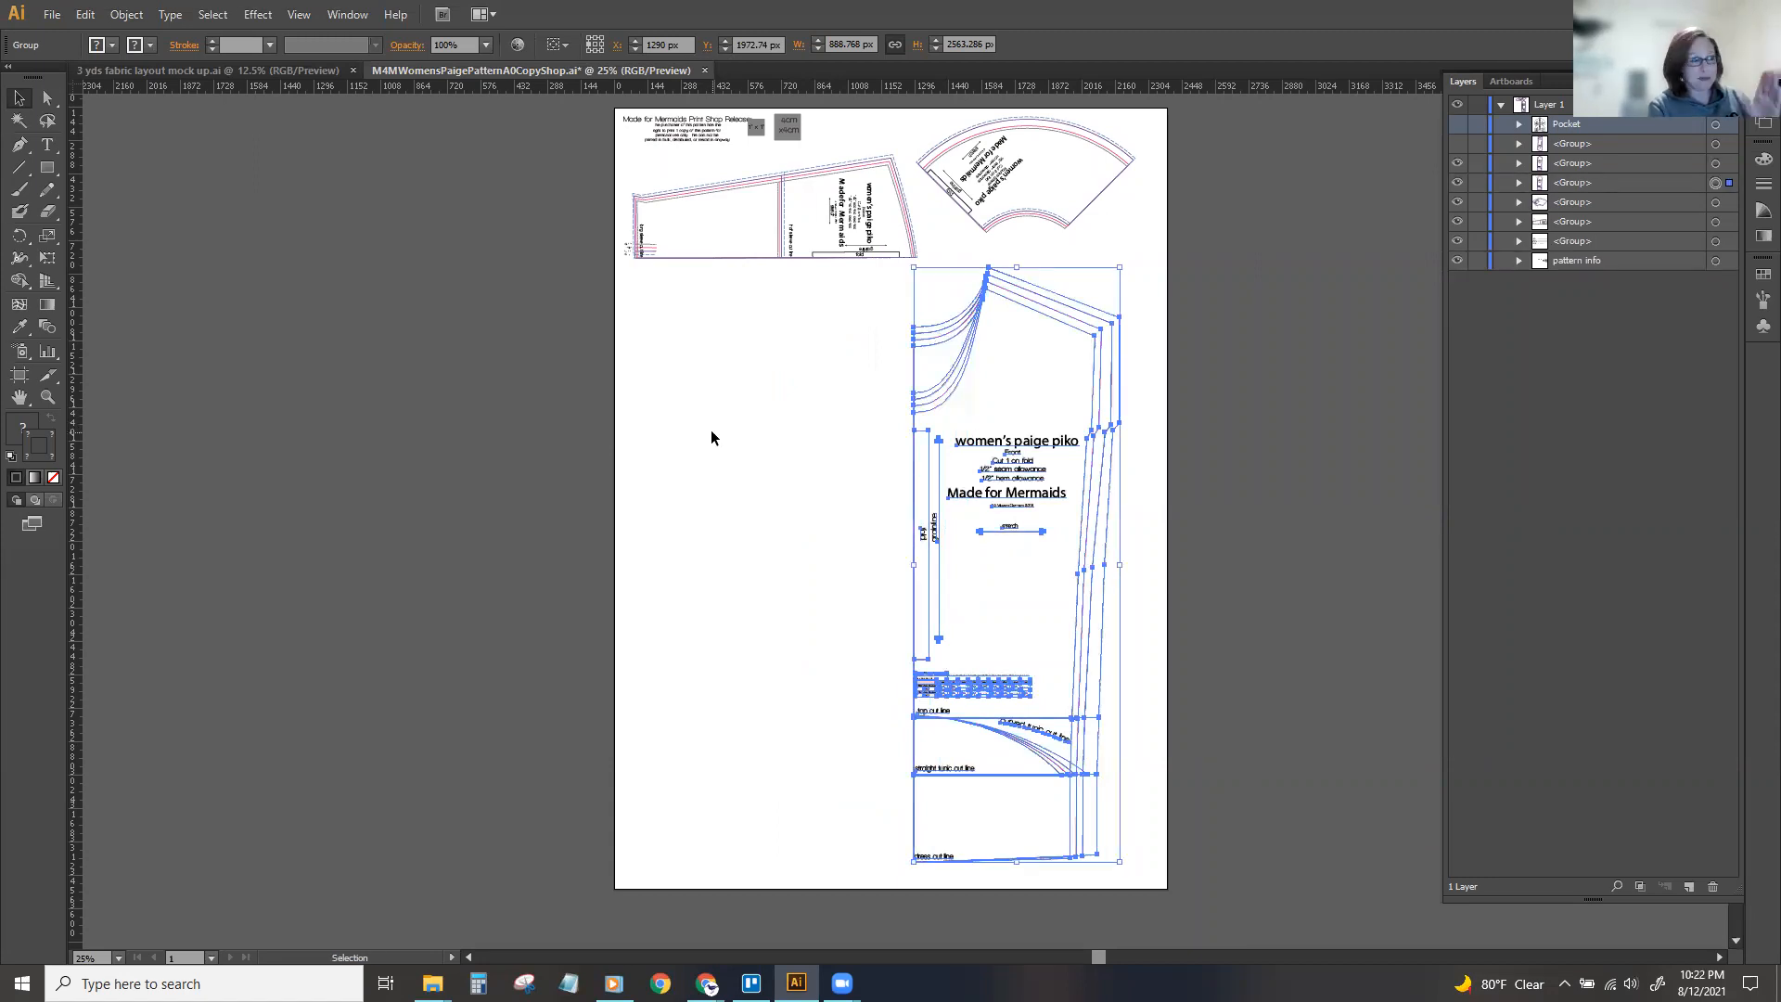
left_click(118, 17)
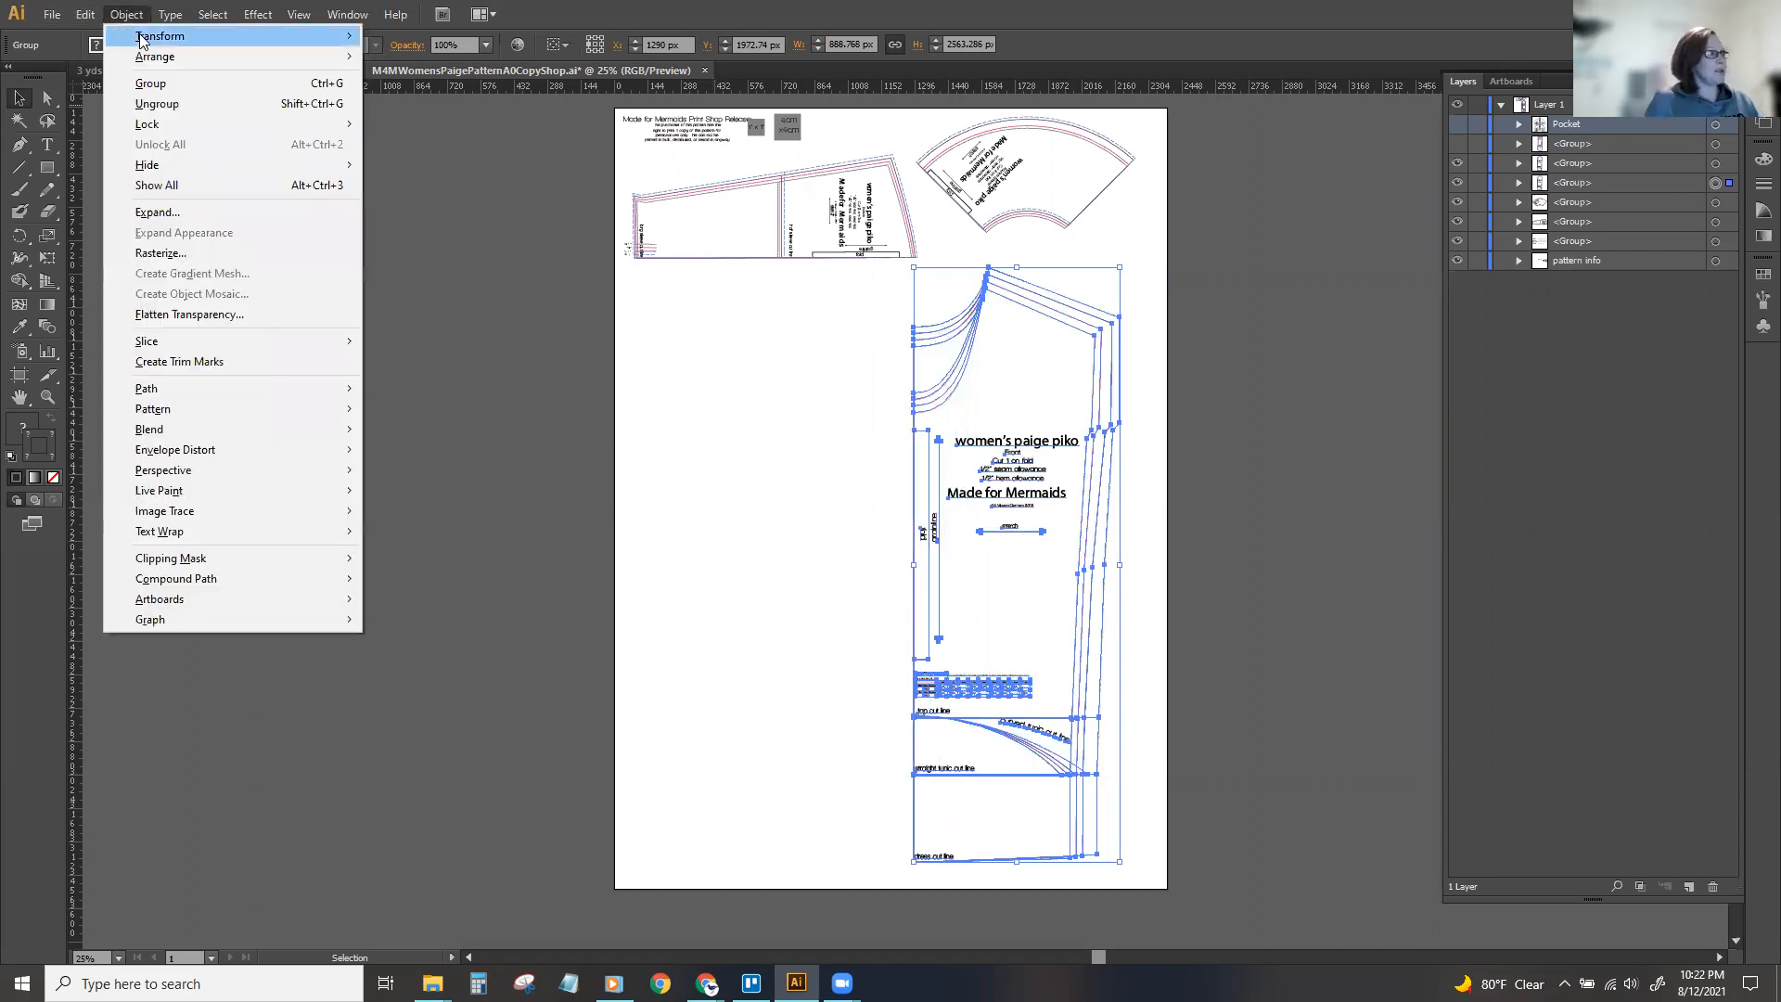
mouse_move(146, 40)
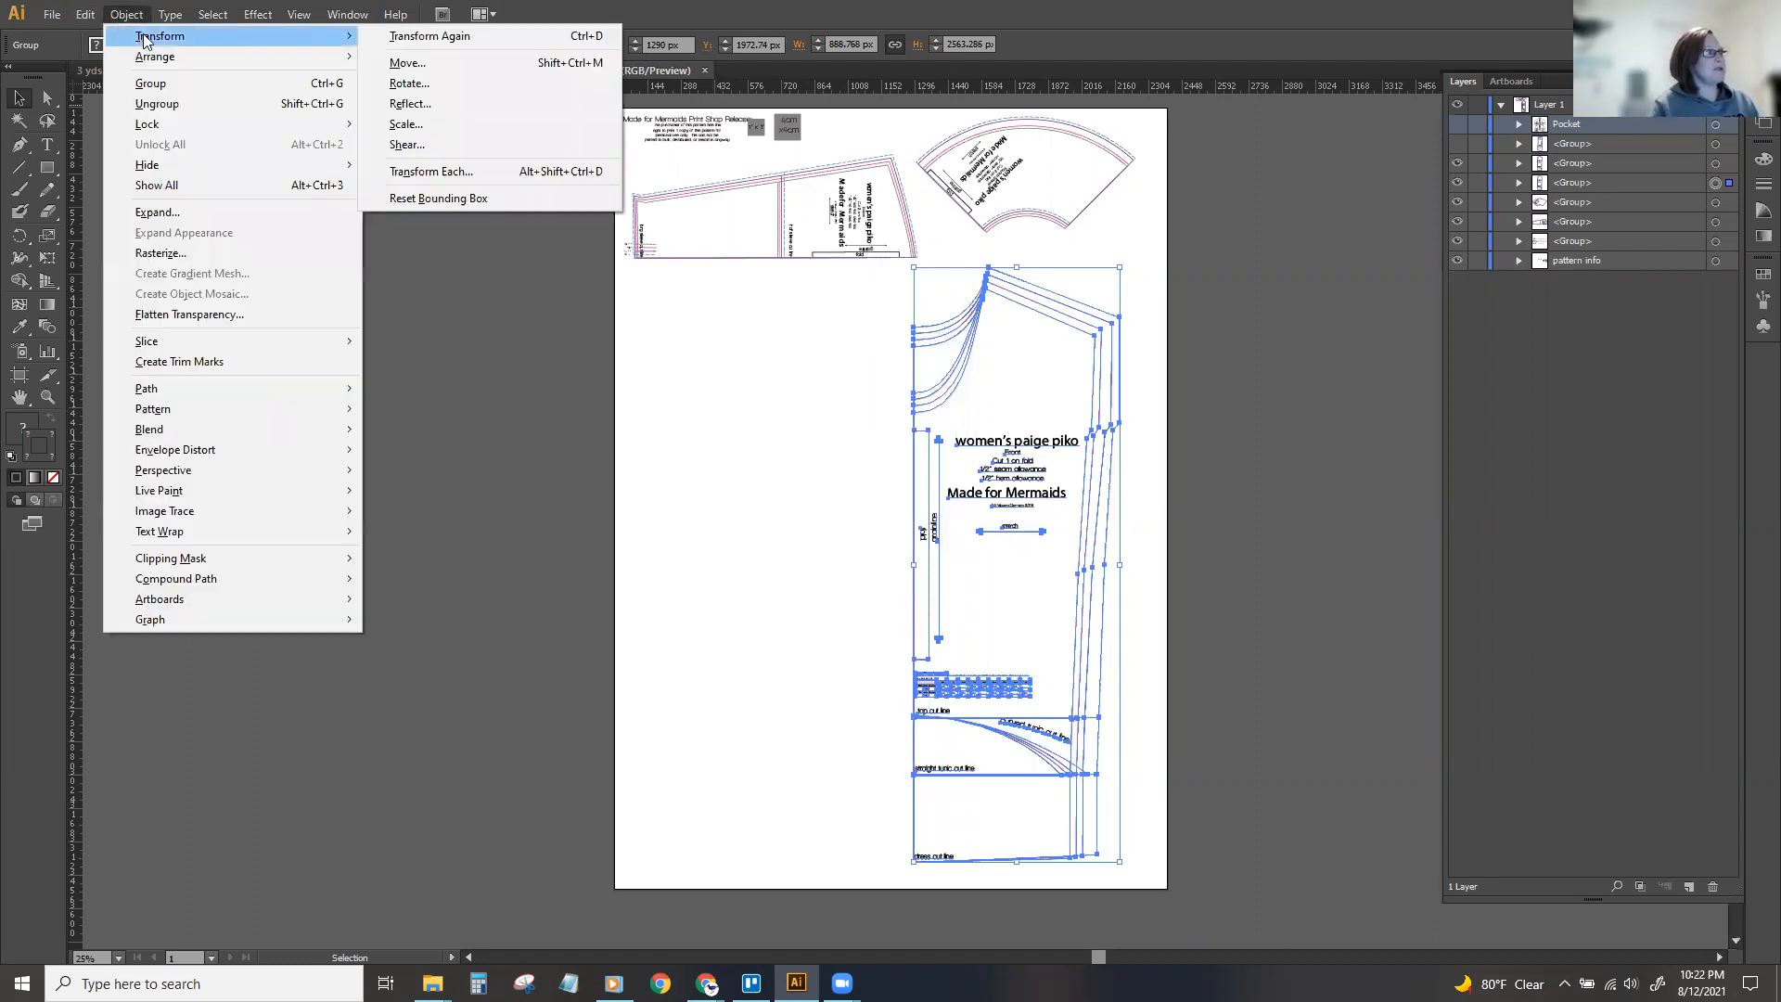
left_click(413, 106)
left_click(641, 478)
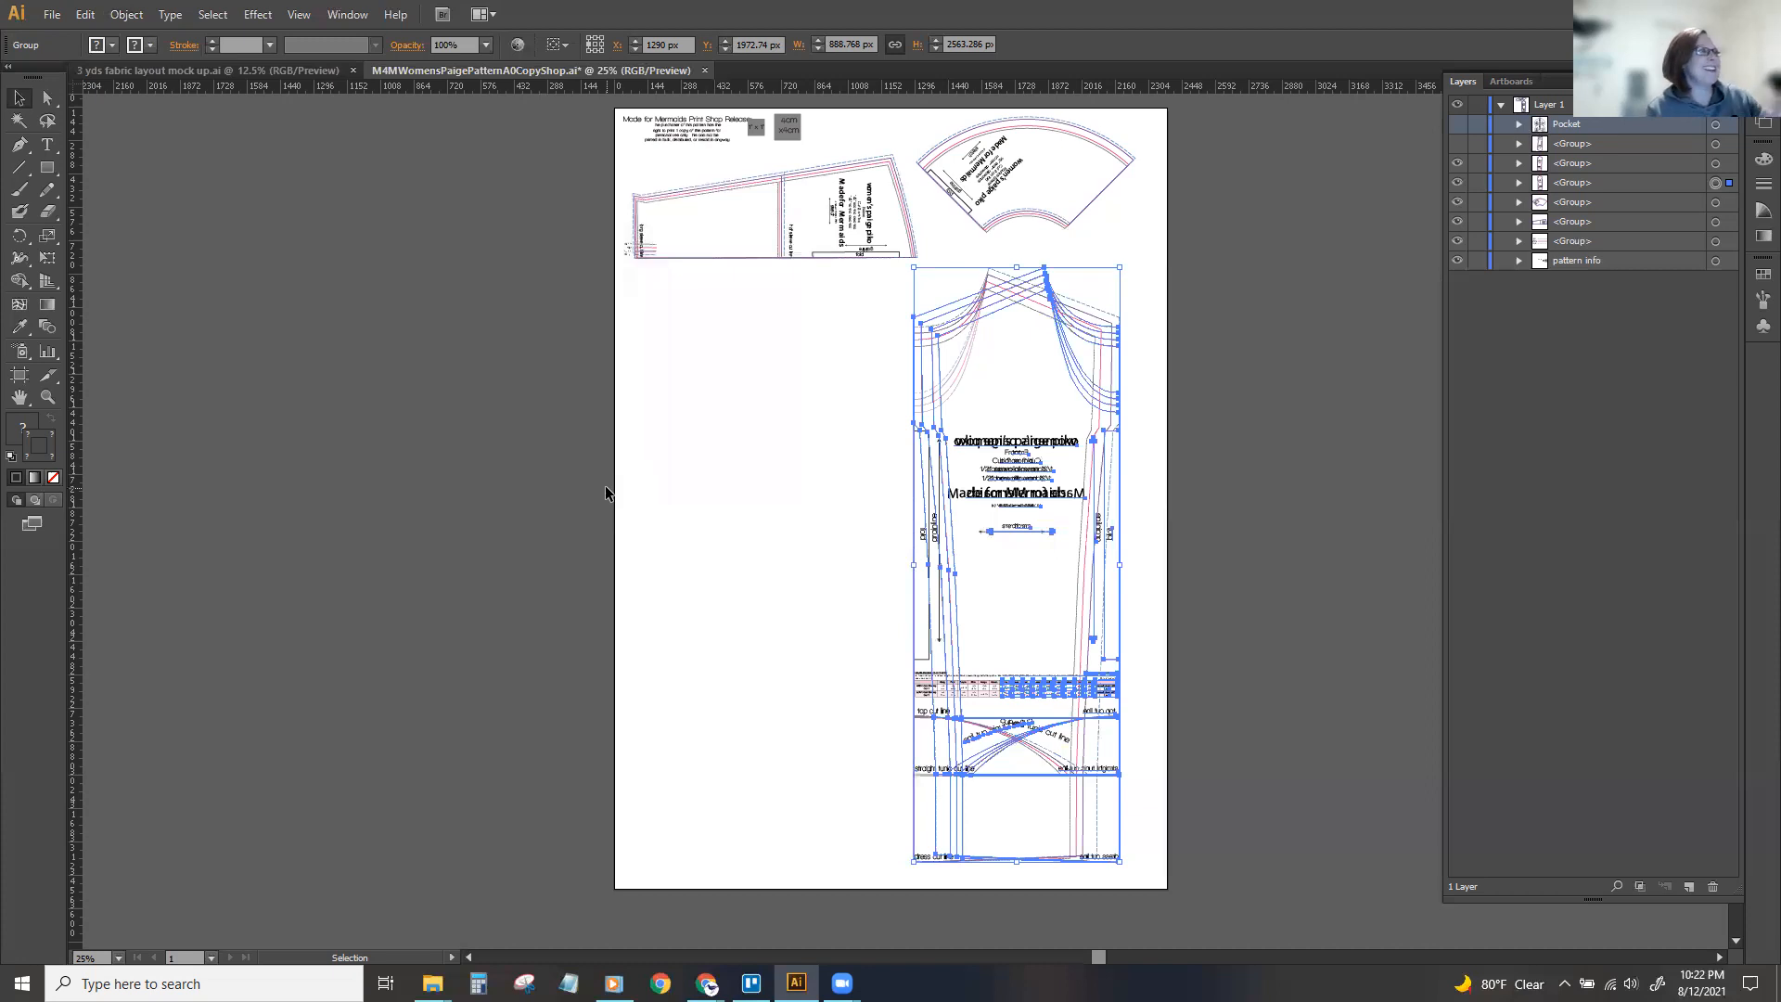
Set the mirrored front's reference point to its right edge midpoint and X to 1290 px, aligning the fold lines.
left_click(600, 47)
double_click(648, 49)
type("1290")
key("Return")
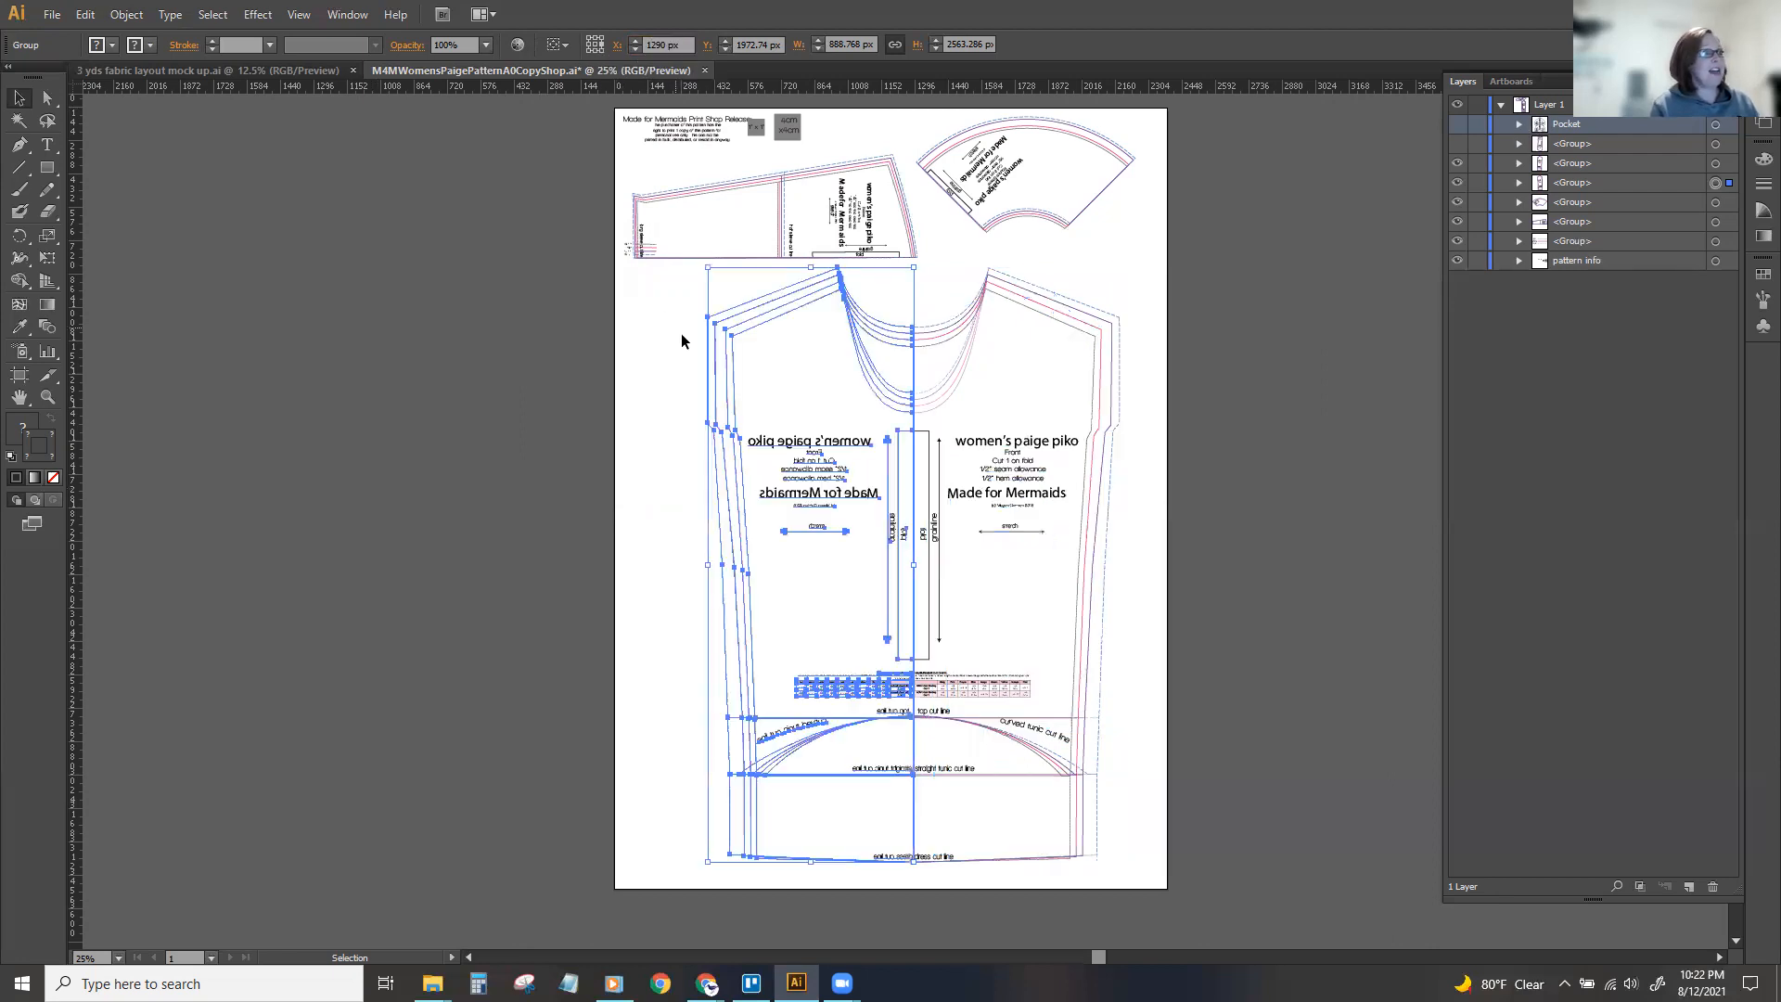
left_click(640, 456)
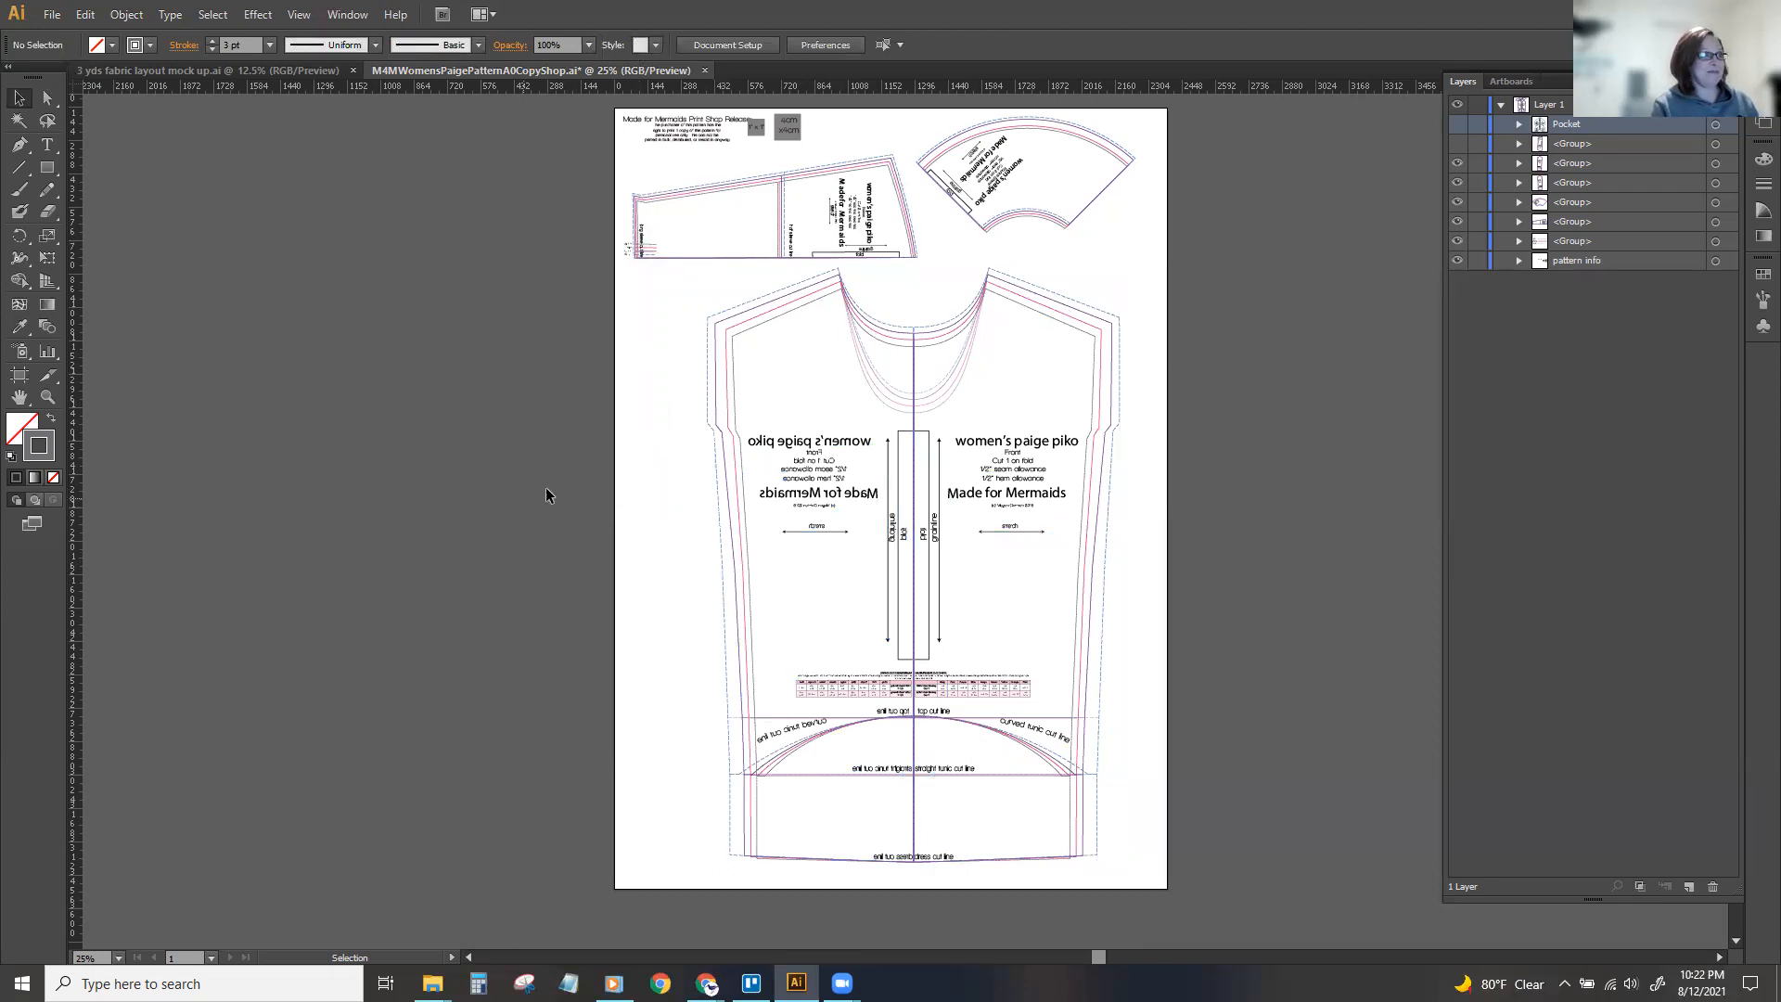
Hide the small label group beside the lower-left corner of the sleeve piece.
key("ctrl+plus")
scroll(782, 324, "up", 3)
left_click(782, 324)
left_click_drag(585, 399, 1211, 604)
left_click_drag(936, 578, 1253, 592)
left_click(531, 353)
double_click(531, 353)
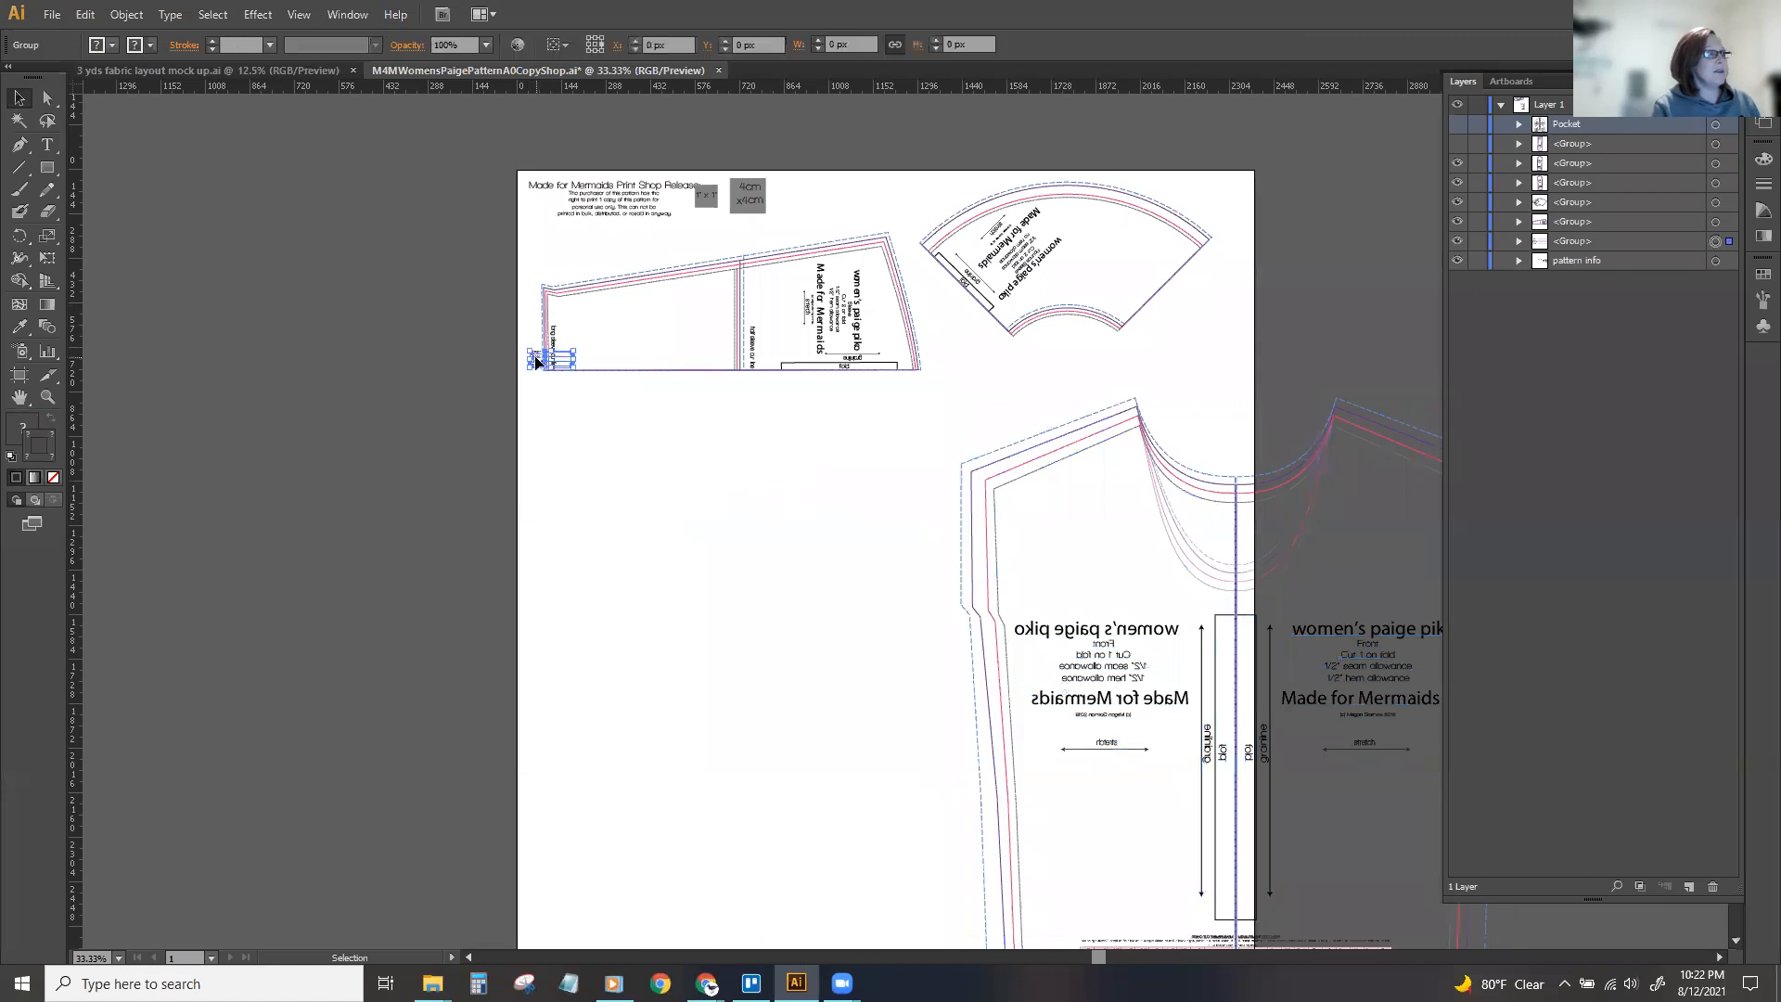
double_click(555, 404)
left_click(540, 359)
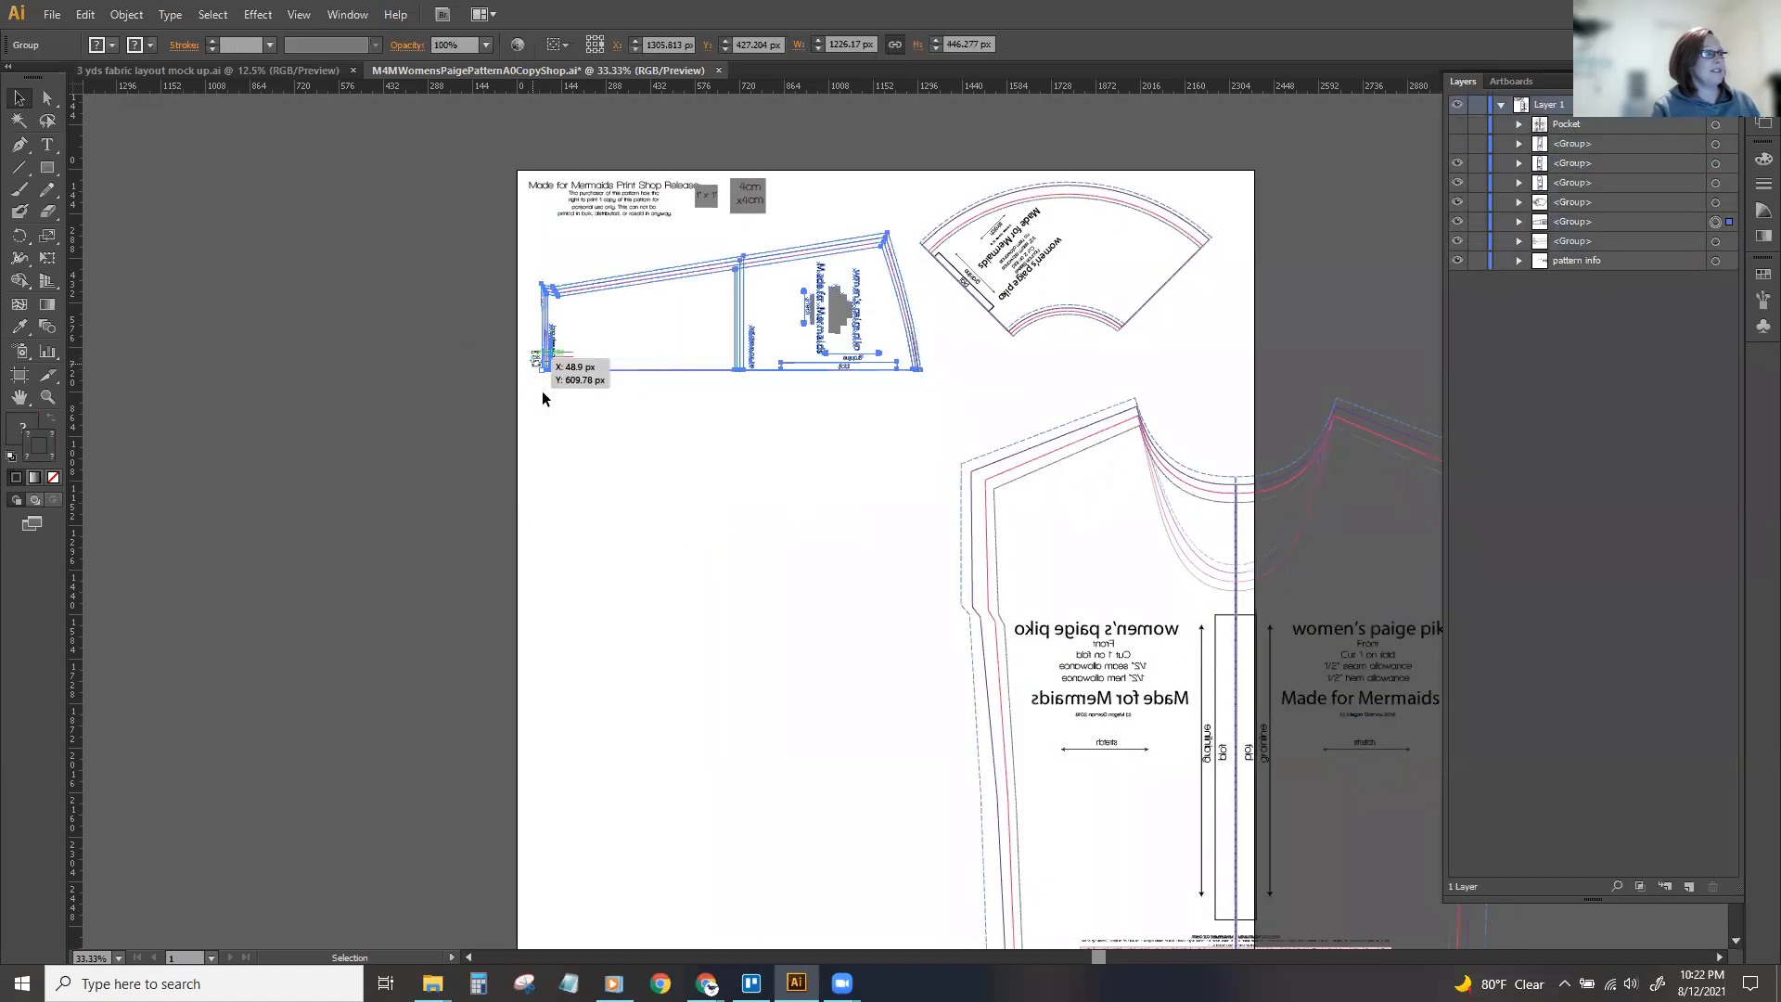
left_click(543, 399)
left_click(534, 363)
left_click_drag(534, 366, 535, 242)
left_click(1457, 240)
Set the sleeve piece's stroke to none, and rotate it 90° counterclockwise into the space beside the mirrored front.
left_click(546, 289)
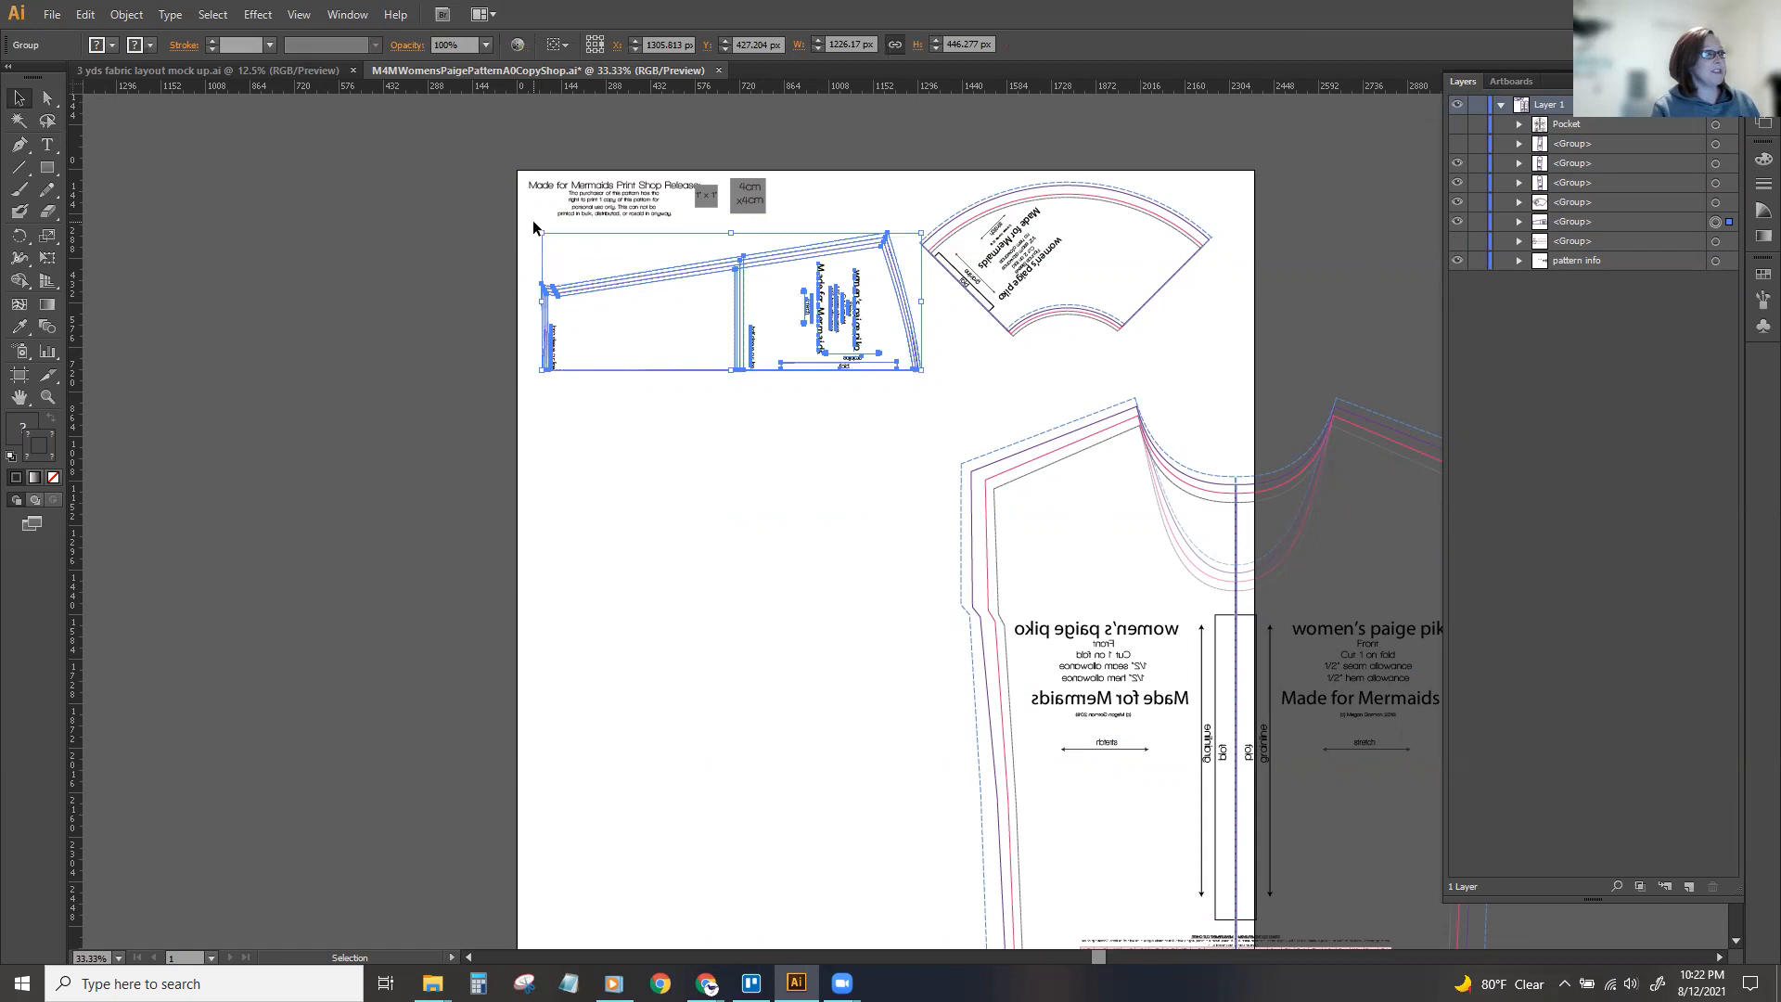
key("slash")
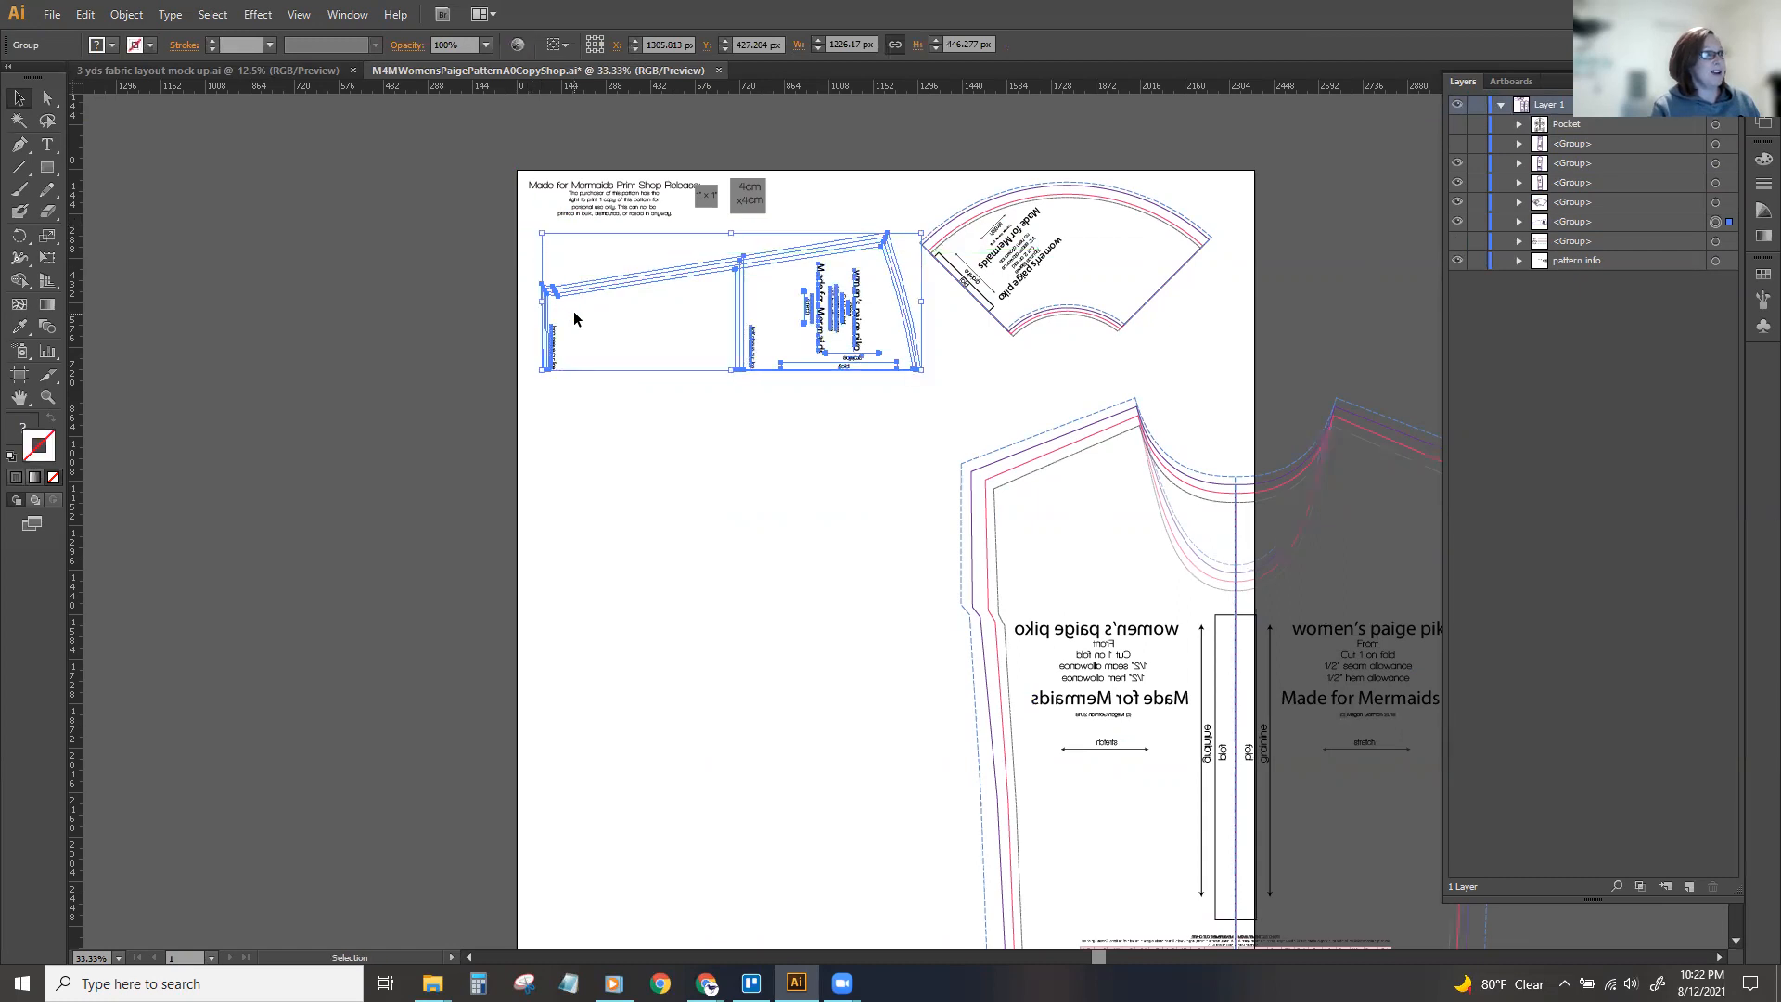
left_click_drag(536, 376, 705, 524)
left_click_drag(684, 308, 601, 537)
left_click(585, 532)
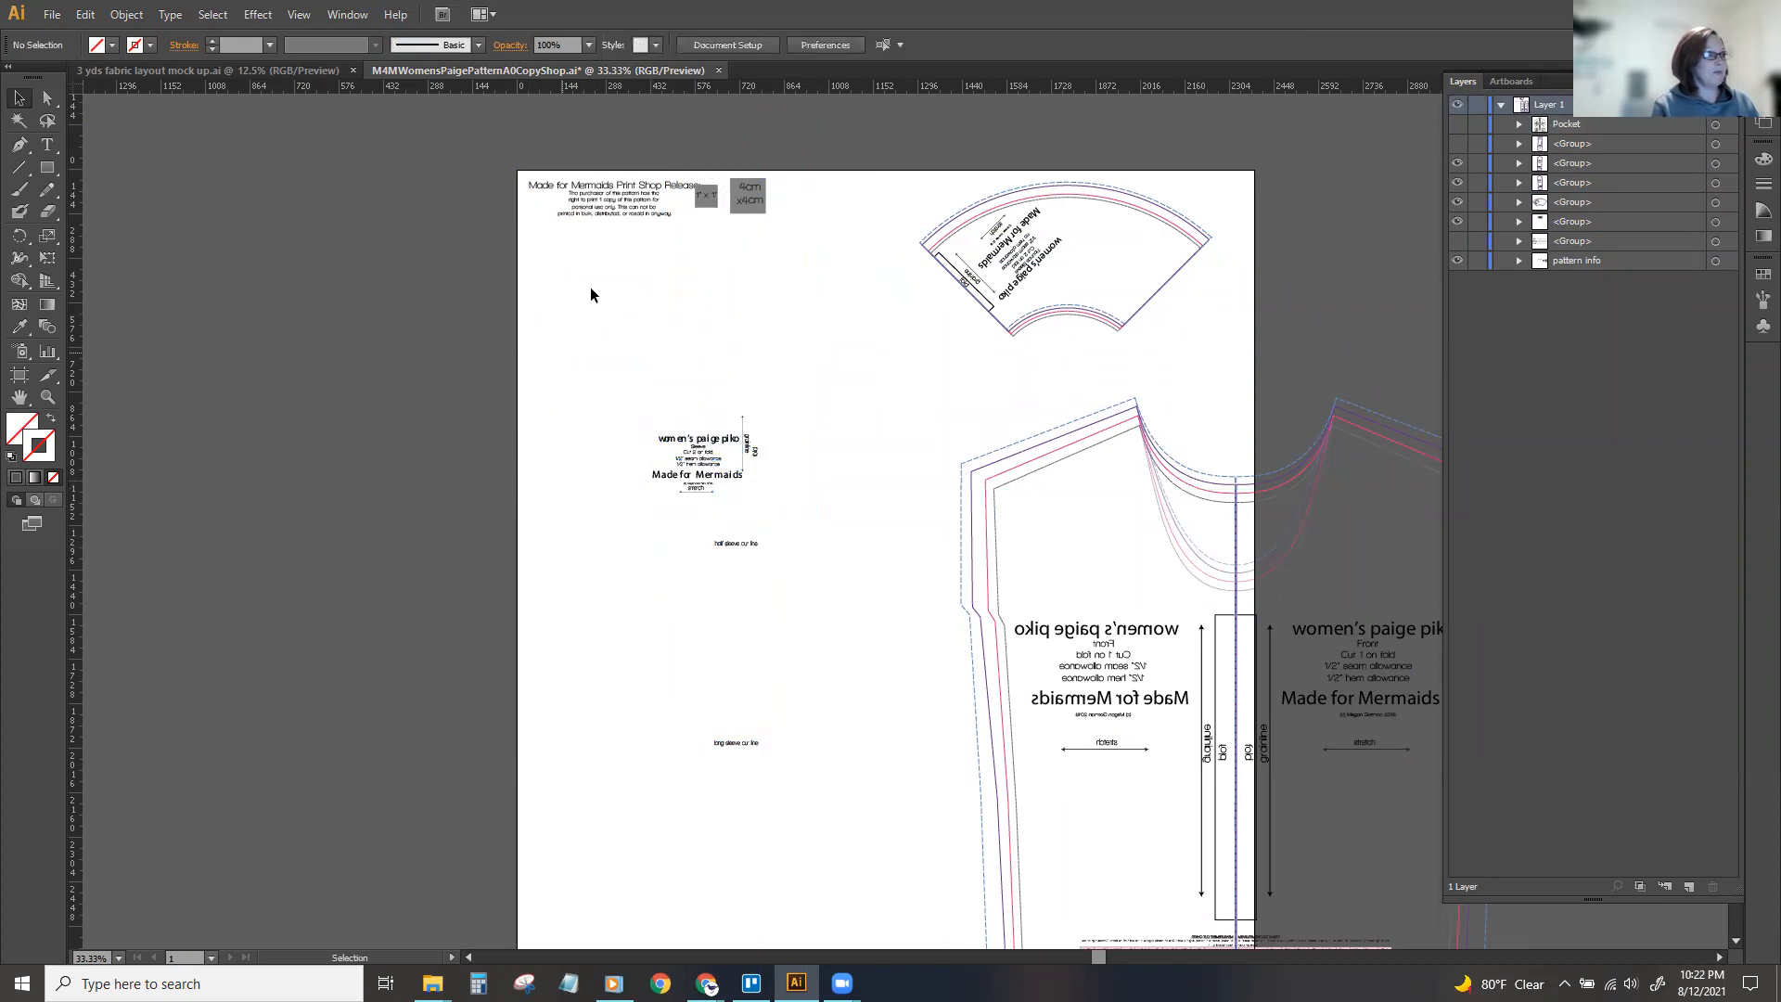
Undo the sleeve piece's rotation and the removal of its stroke.
key("ctrl+z")
key("ctrl+z")
key("ctrl+z")
Rotate the sleeve piece 90° counterclockwise and move it into the blank area beside the mirrored front.
left_click(575, 464)
left_click_drag(594, 278, 585, 458)
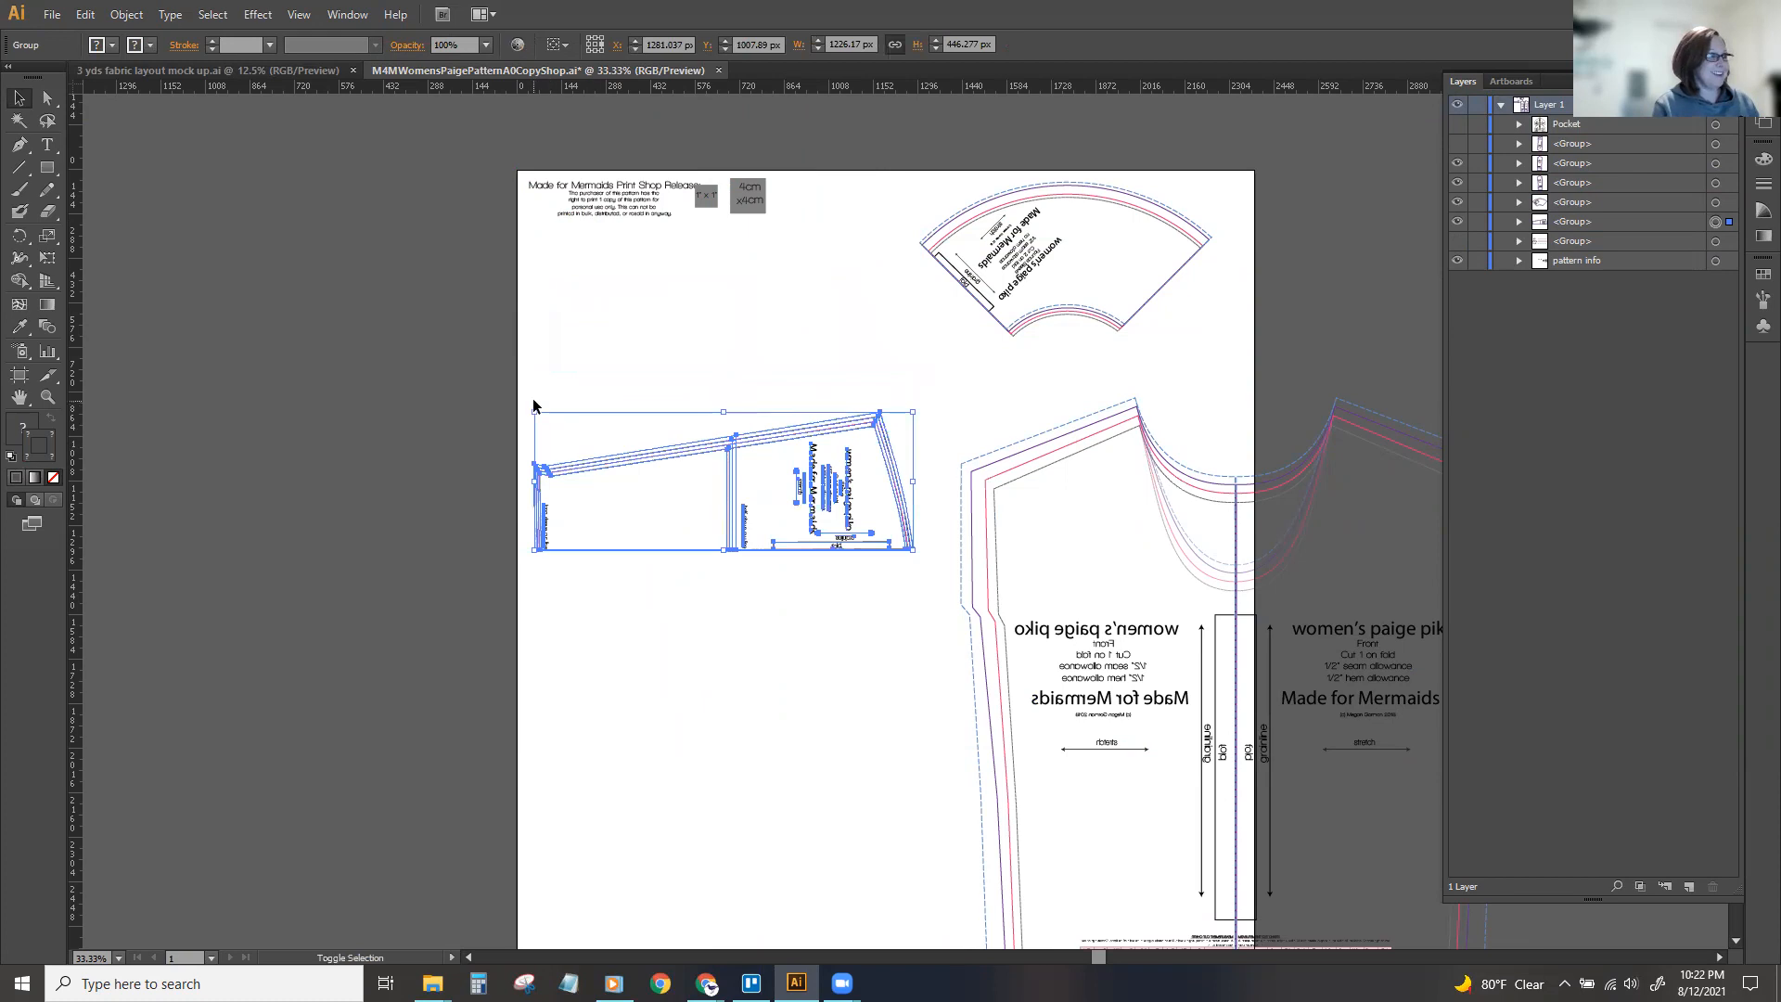
left_click_drag(535, 401, 617, 707)
left_click_drag(682, 430, 641, 456)
Set the X position of the upright sleeve piece's fold edge to 750 px.
left_click(581, 453)
left_click_drag(572, 335, 824, 741)
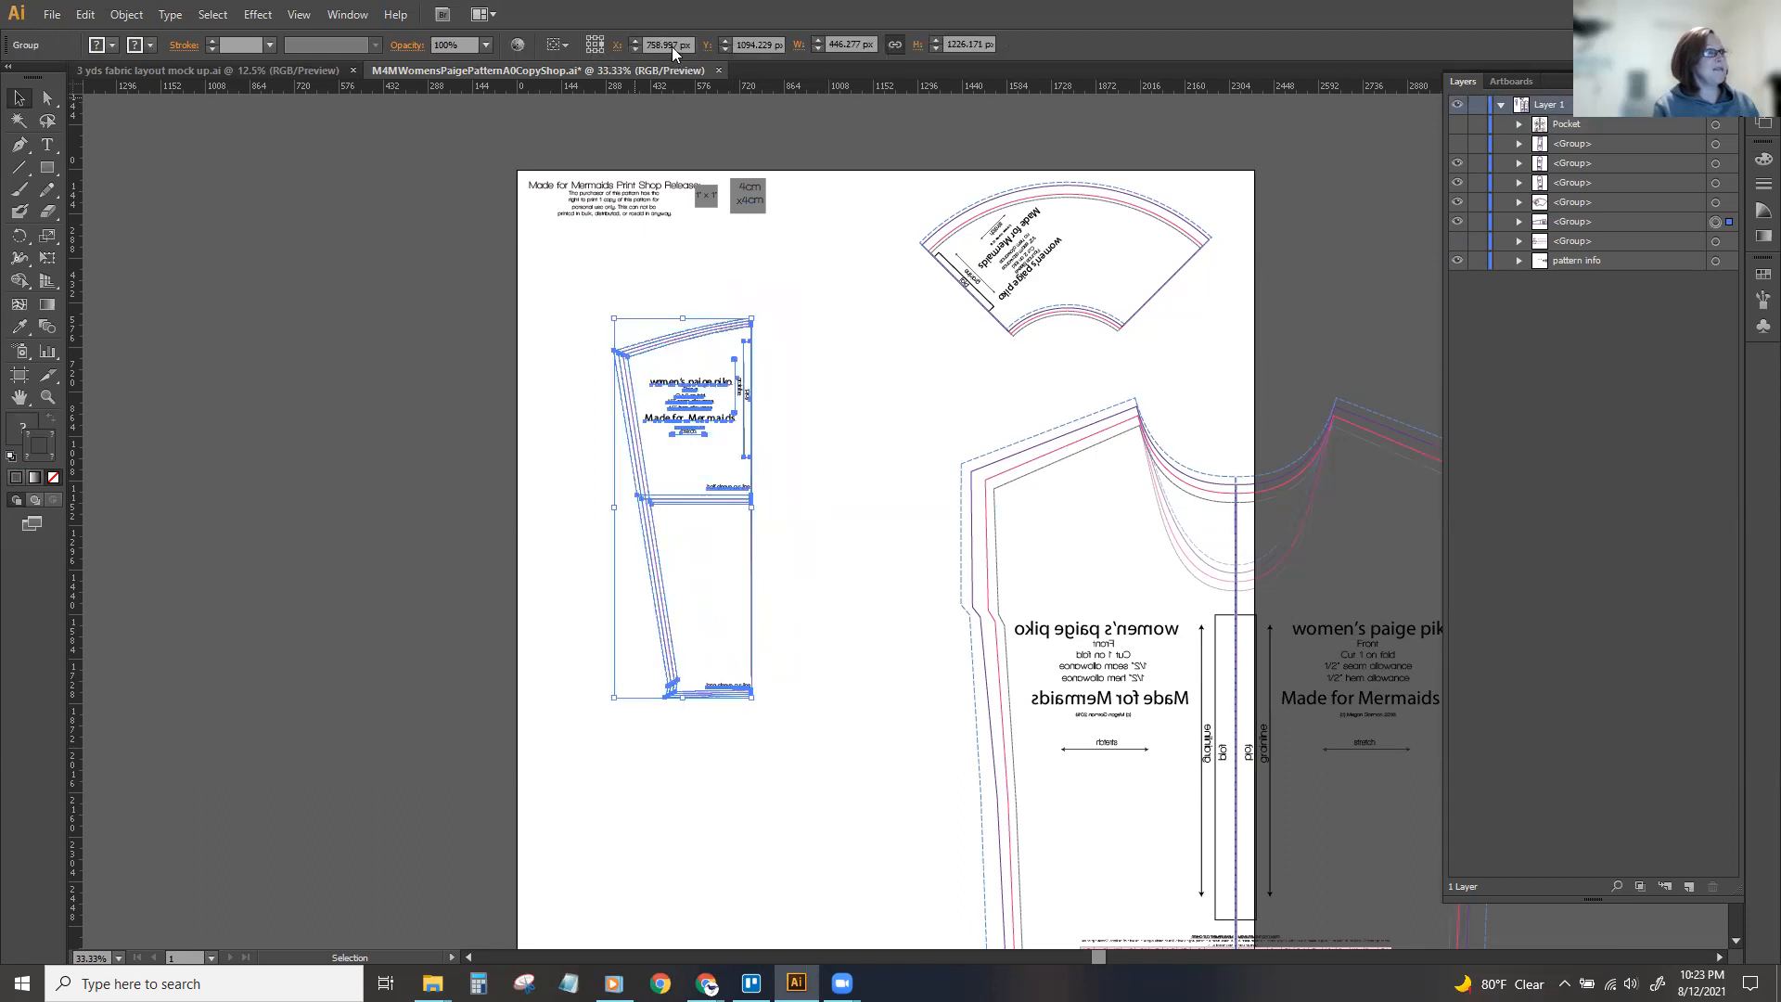
left_click(668, 48)
type("750")
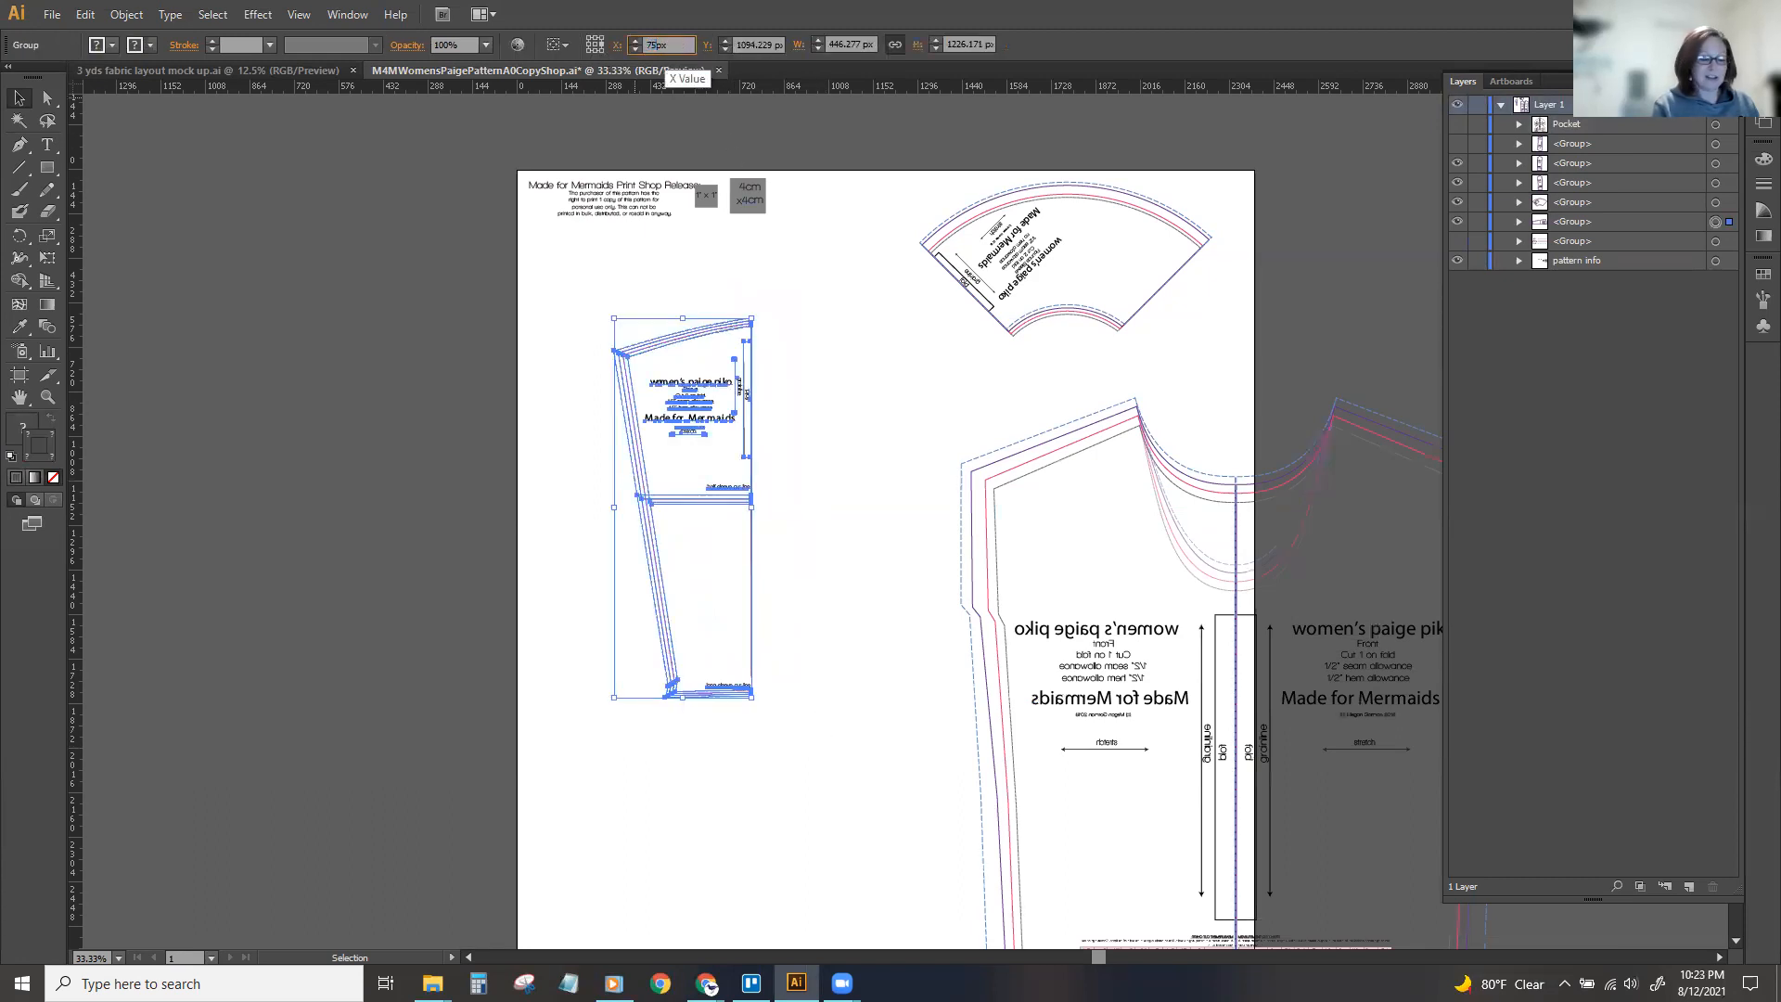
key("Return")
Duplicate the sleeve piece in place and reflect the copy across the vertical axis.
key("a")
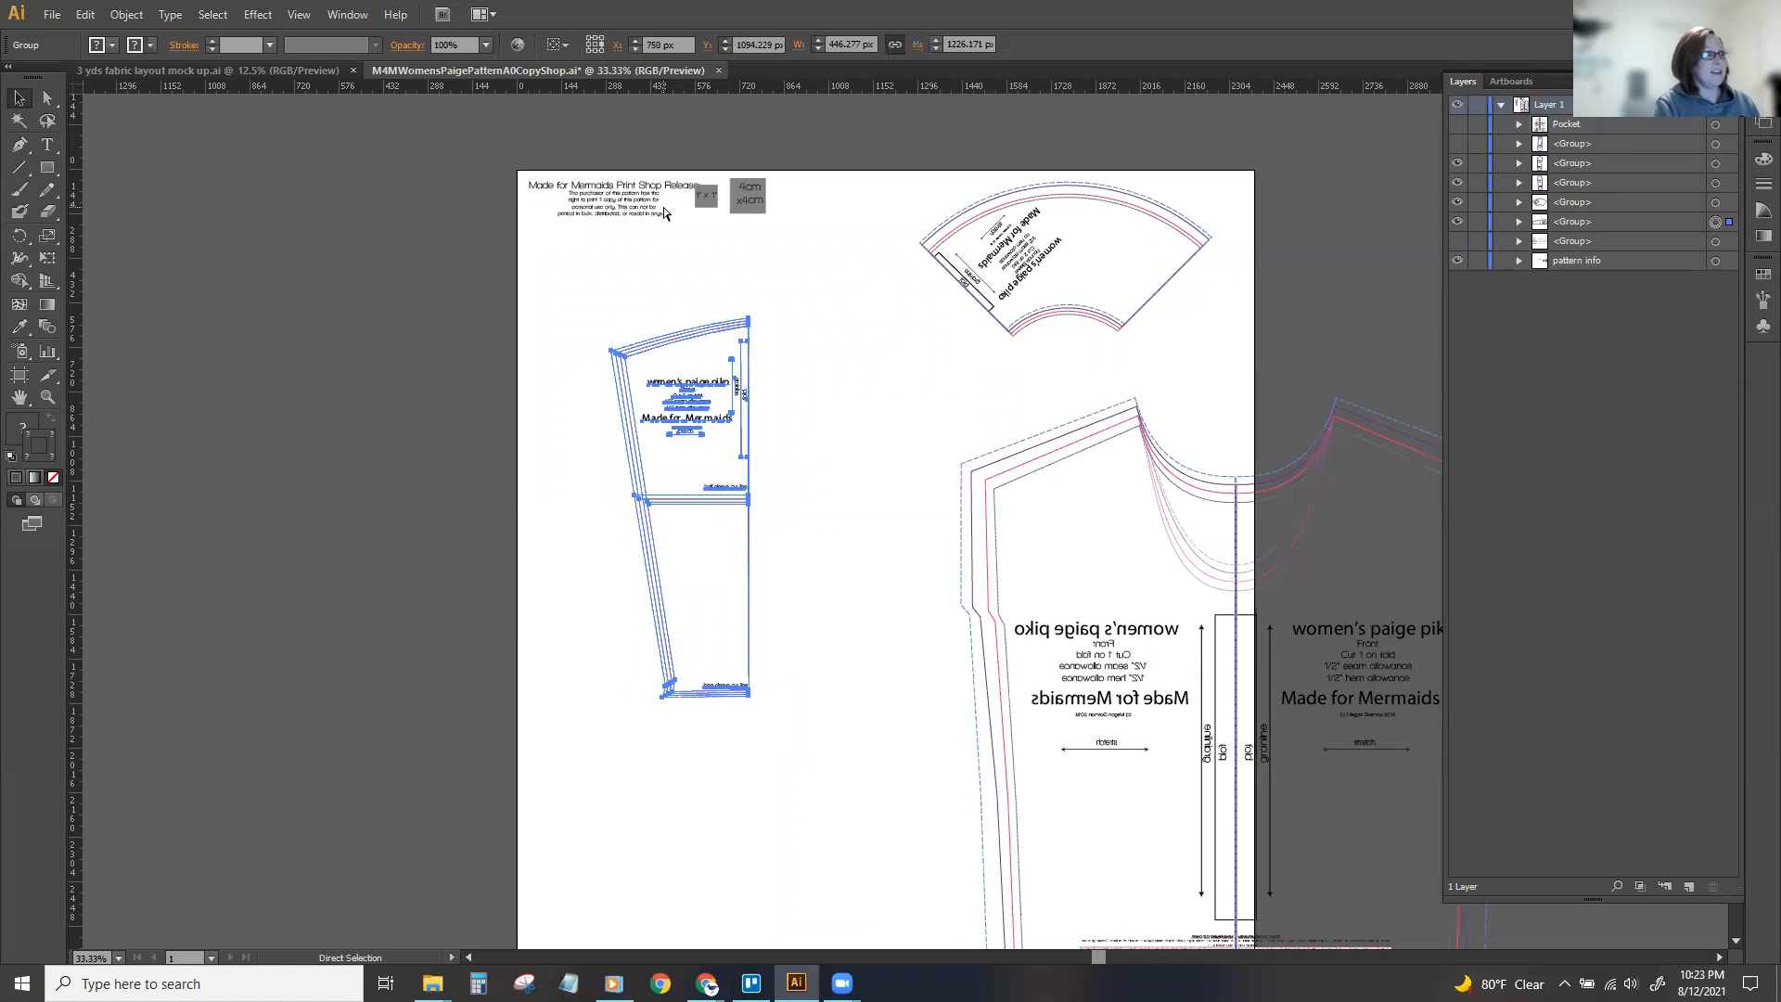
key("ctrl+v")
key("ctrl+z")
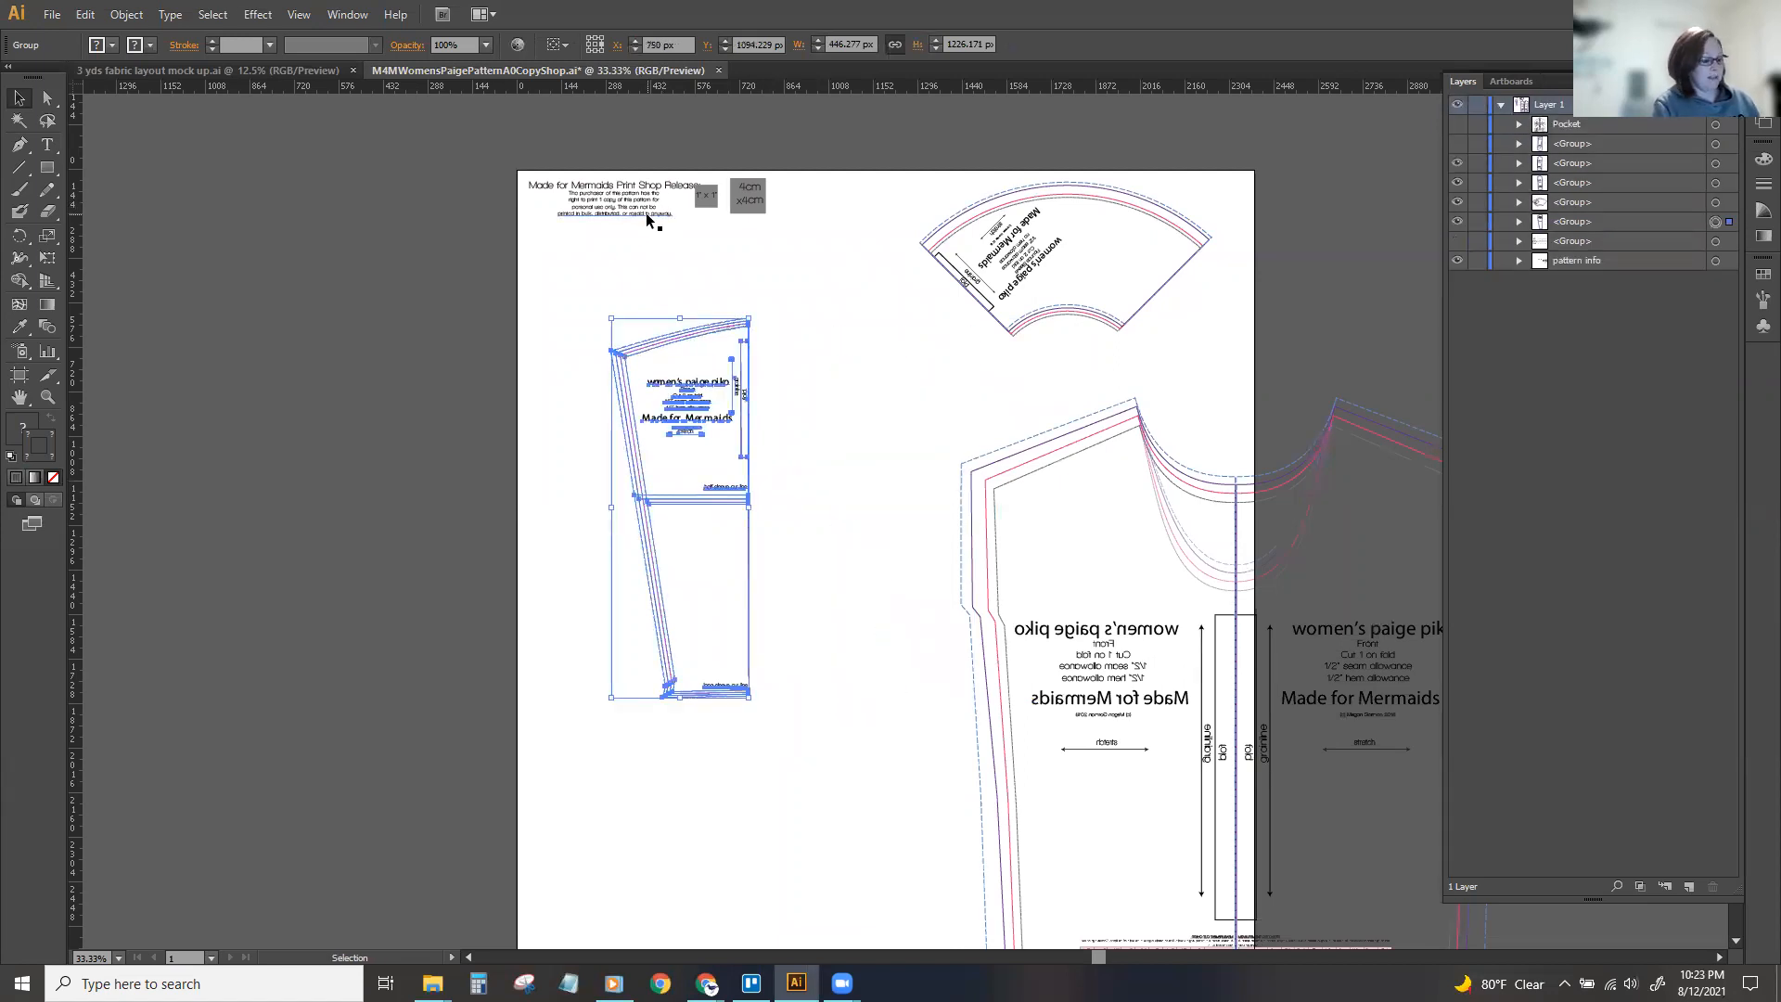
key("v")
left_click(126, 14)
mouse_move(130, 37)
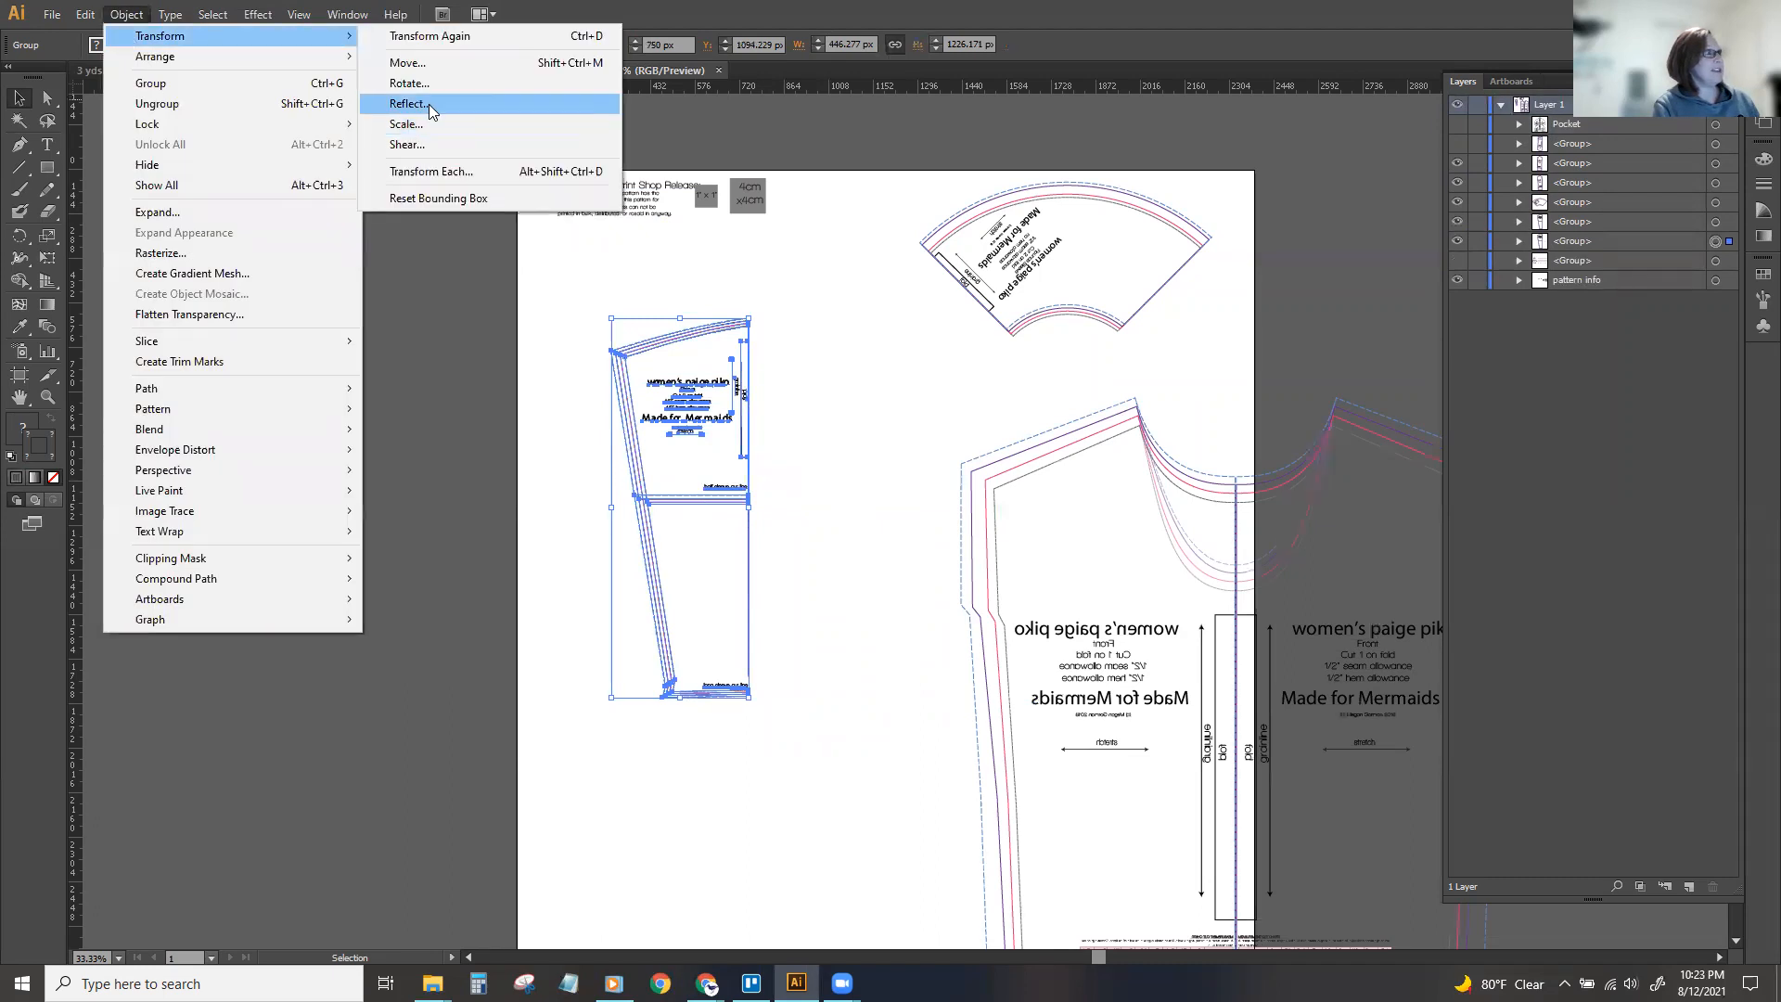
left_click(436, 103)
left_click(664, 478)
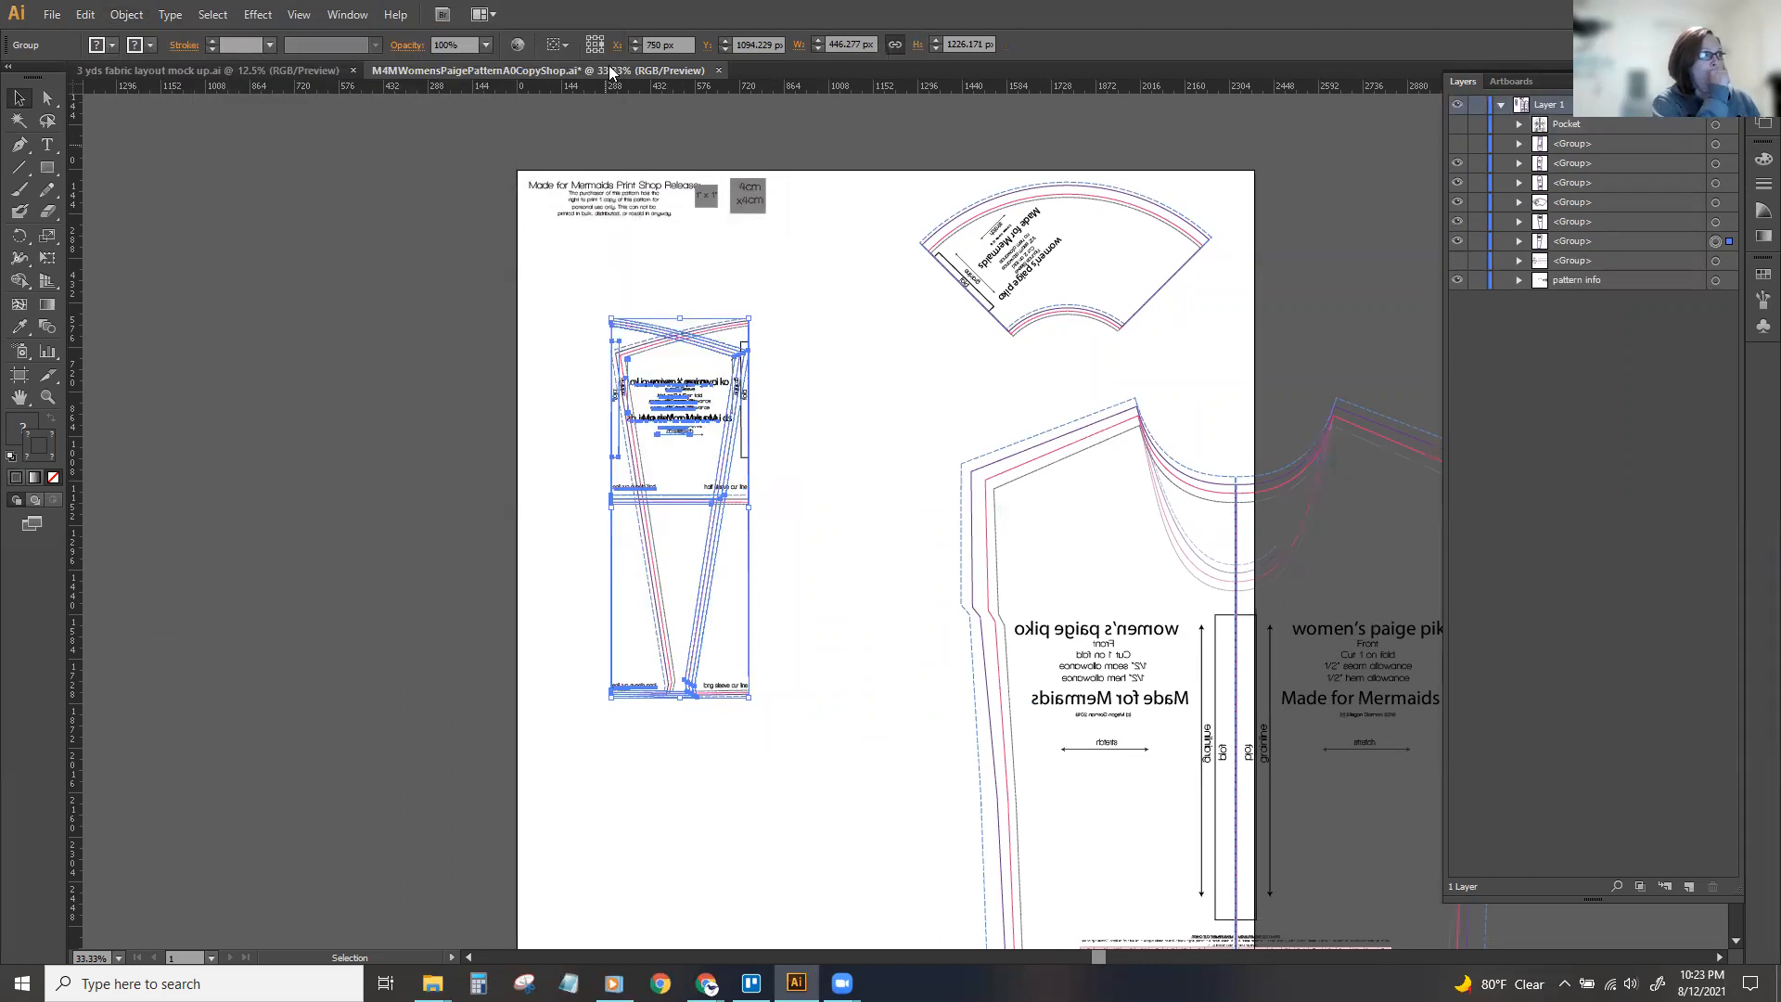
Align the mirrored sleeve's fold edge at X 750 px against the original, and shift both halves slightly down and to the left.
left_click(668, 44)
key("Return")
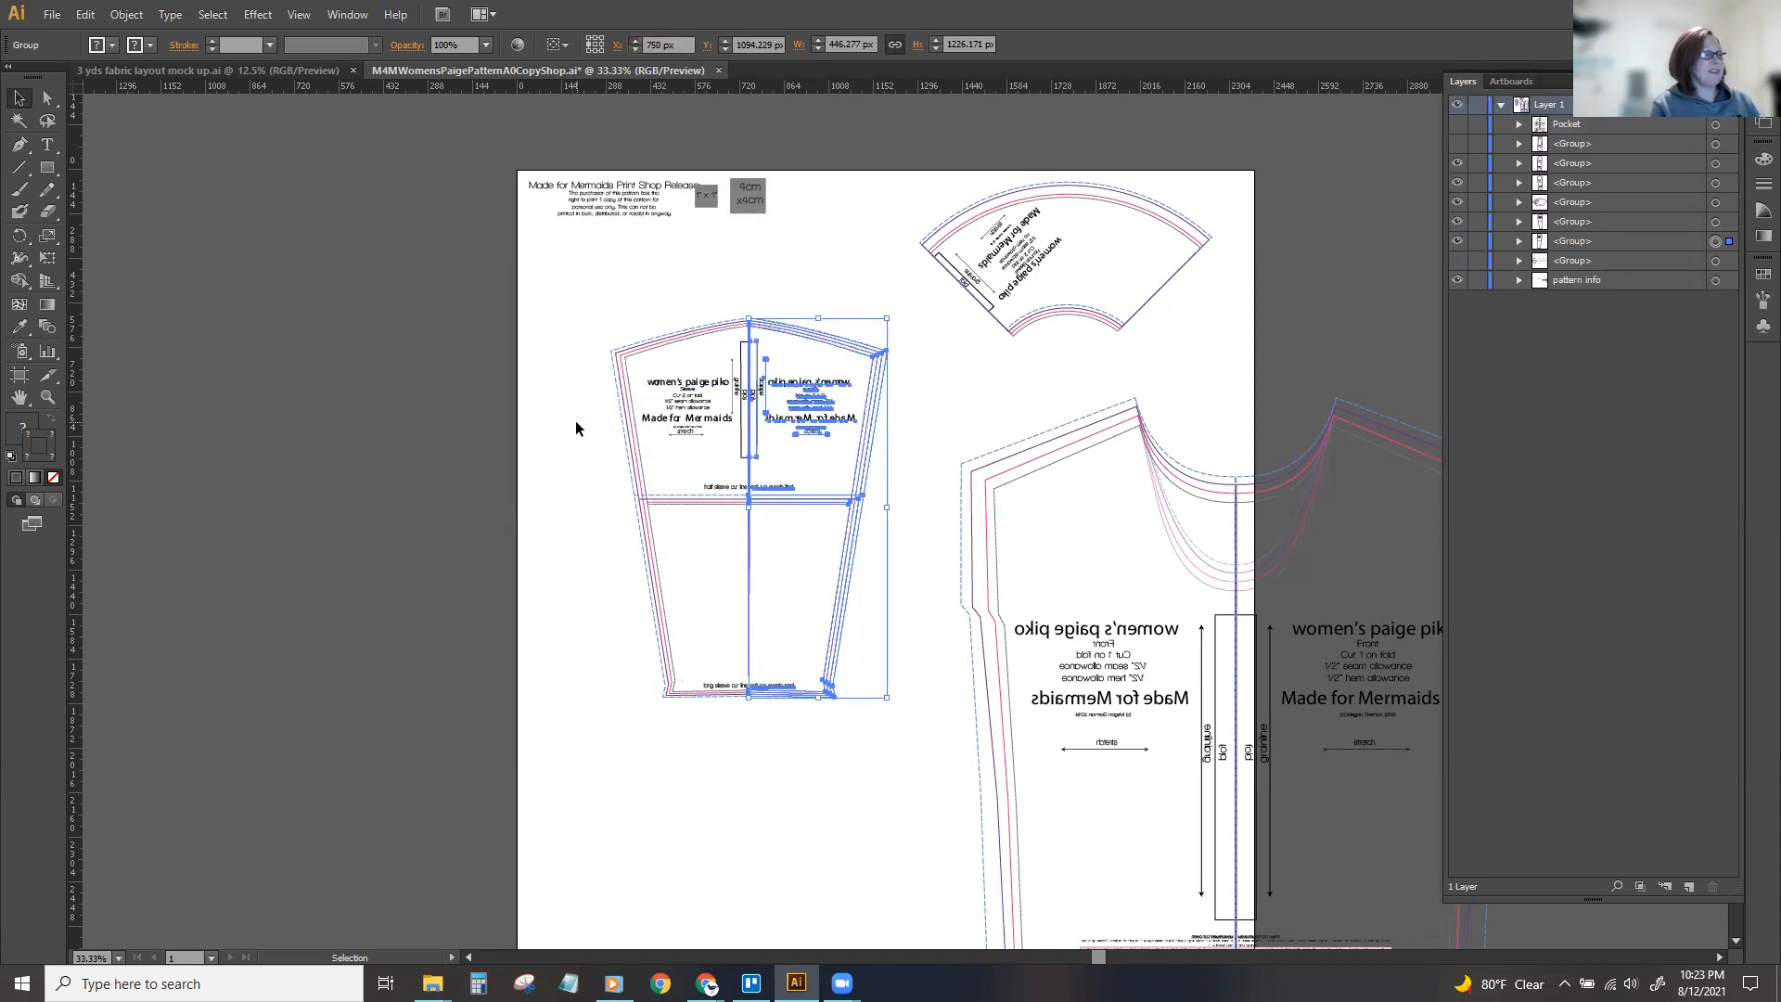
left_click(577, 423)
left_click_drag(568, 299, 911, 769)
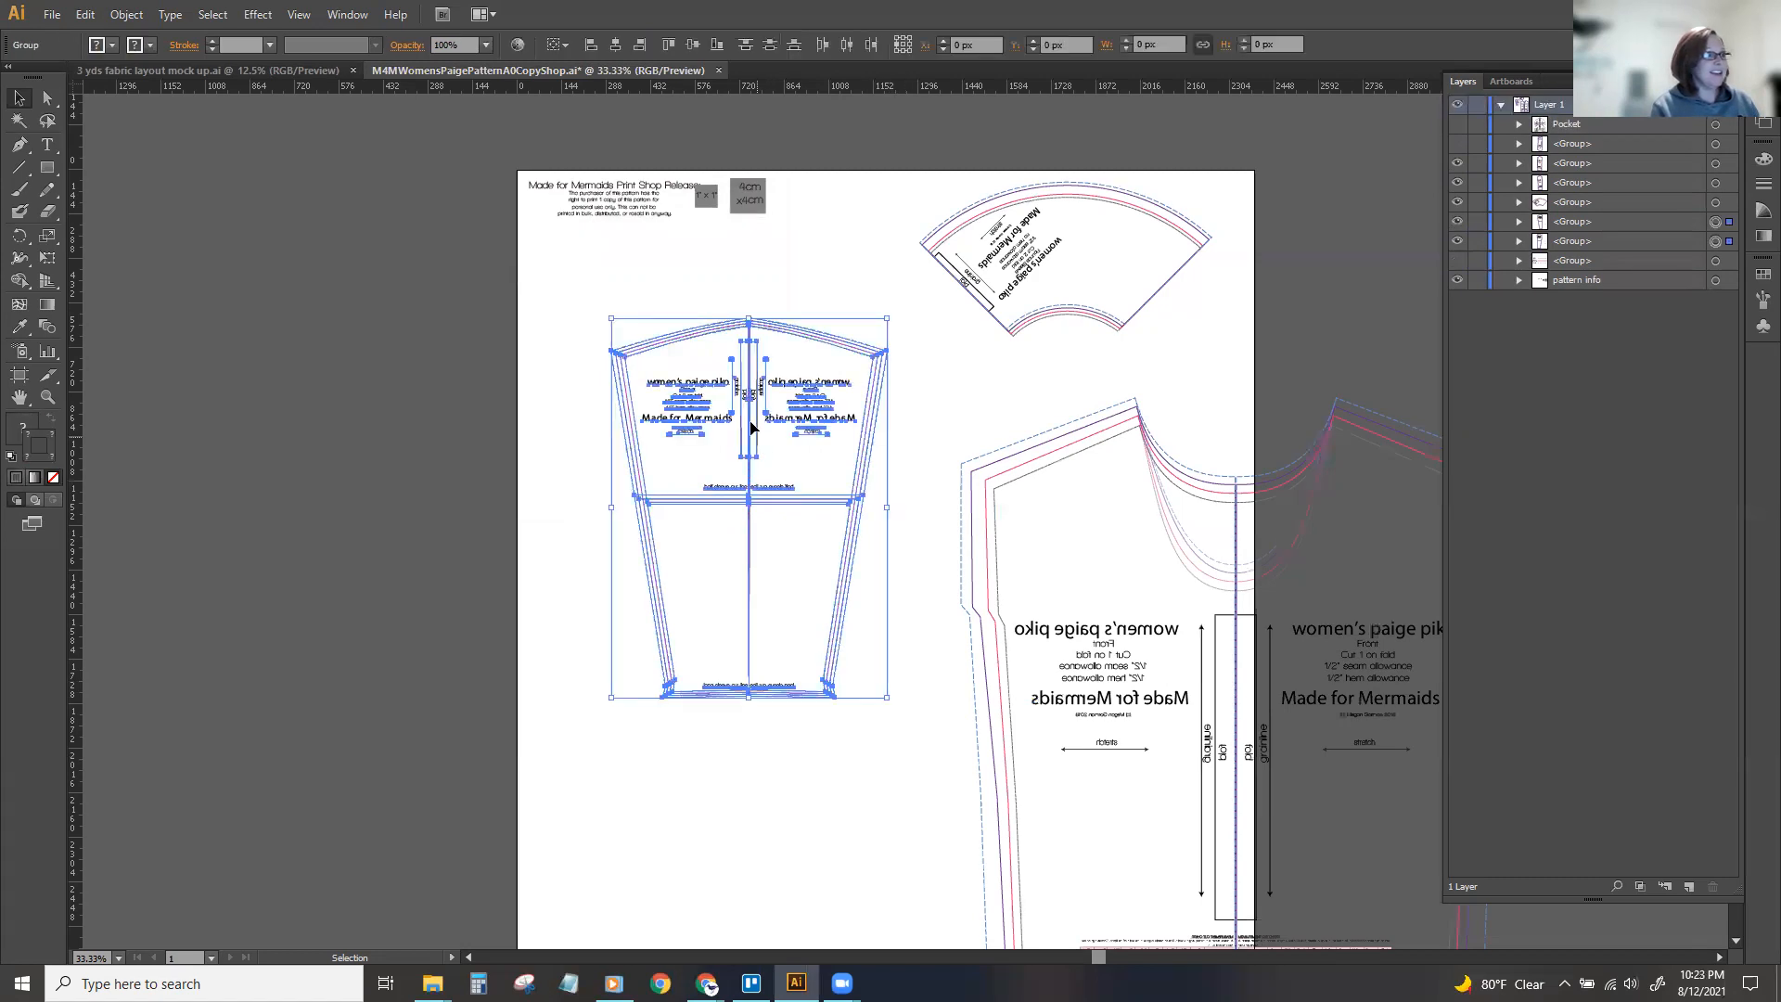
left_click(631, 295)
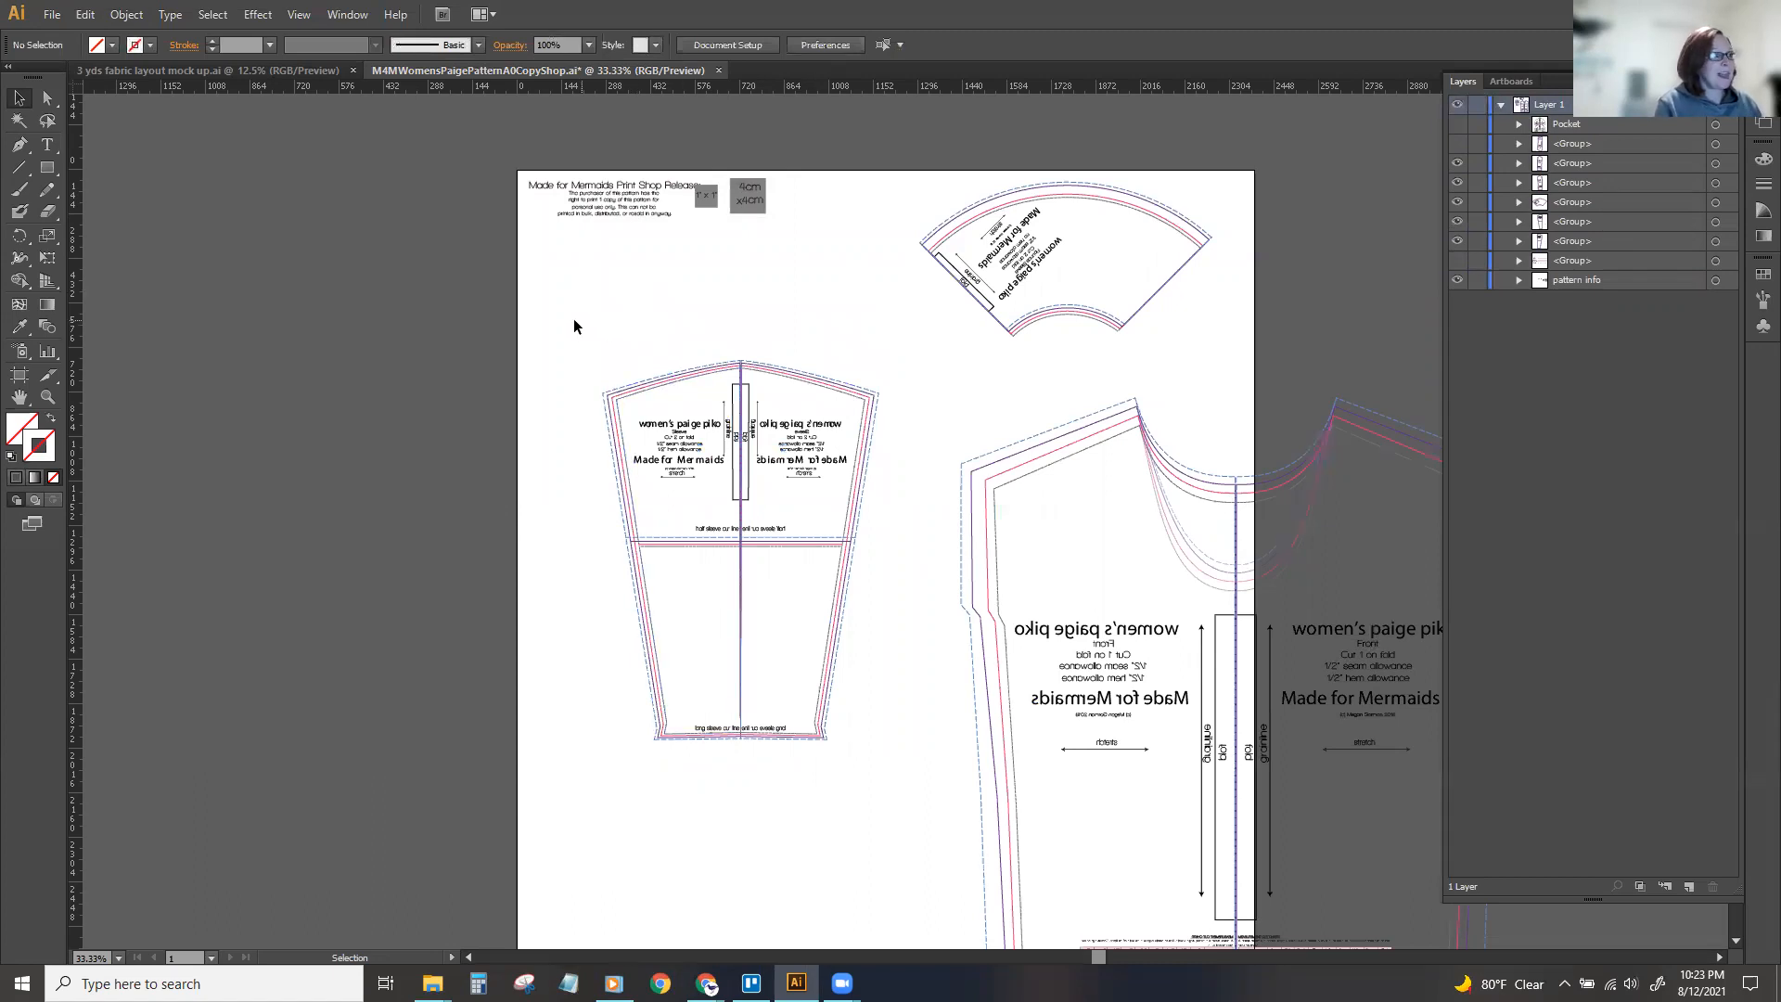
Select the original and mirrored sleeve groups together.
left_click_drag(579, 341, 894, 803)
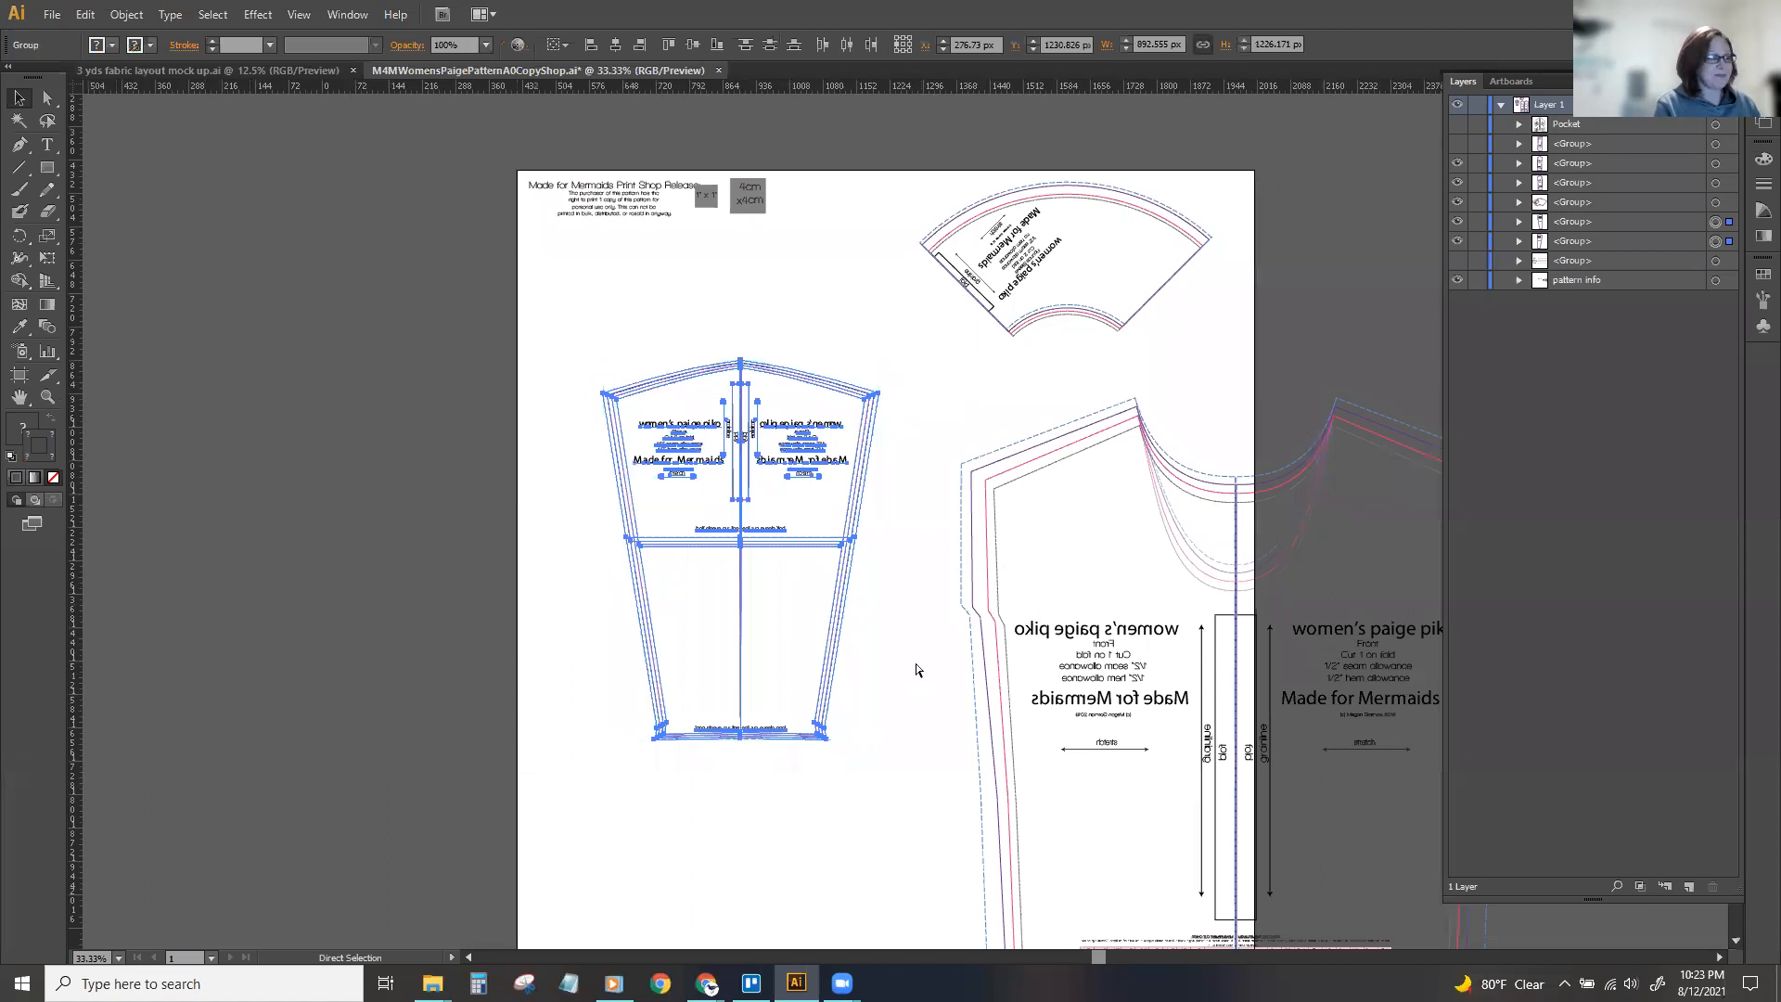
key("ctrl+equal")
key("ctrl+equal")
key("ctrl+shift+a")
left_click_drag(1097, 955, 1067, 961)
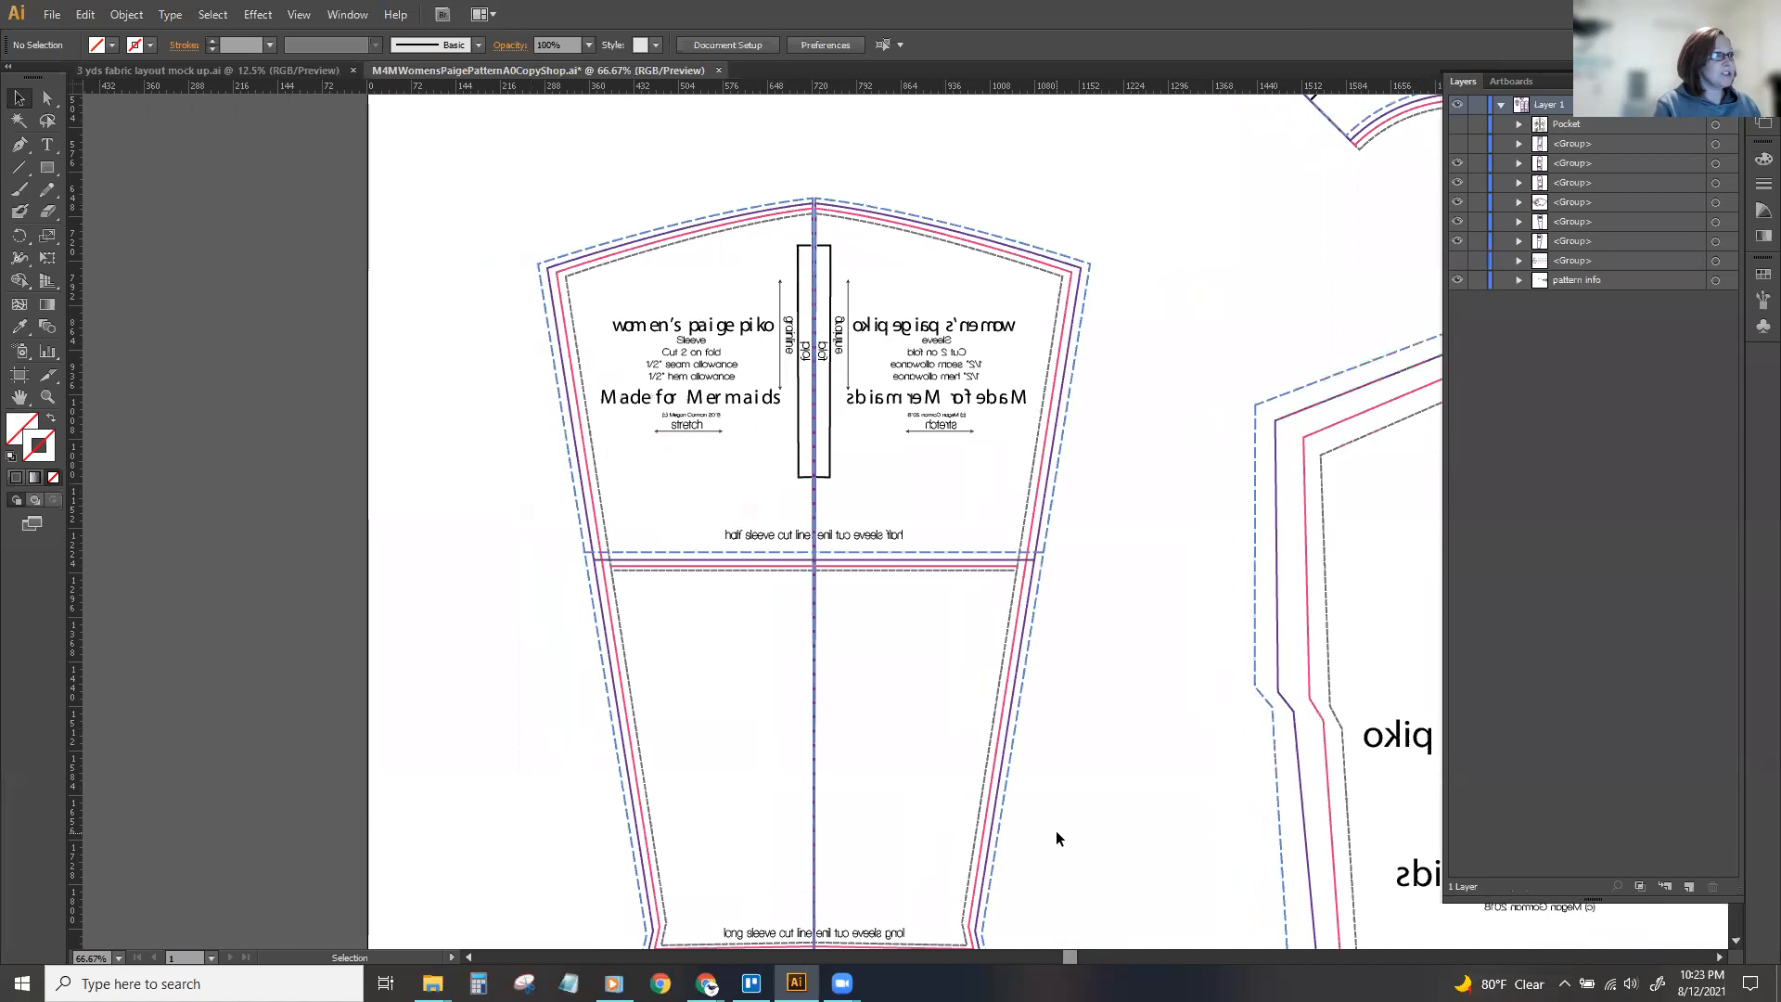
scroll(1056, 831, "down", 1)
left_click(763, 373)
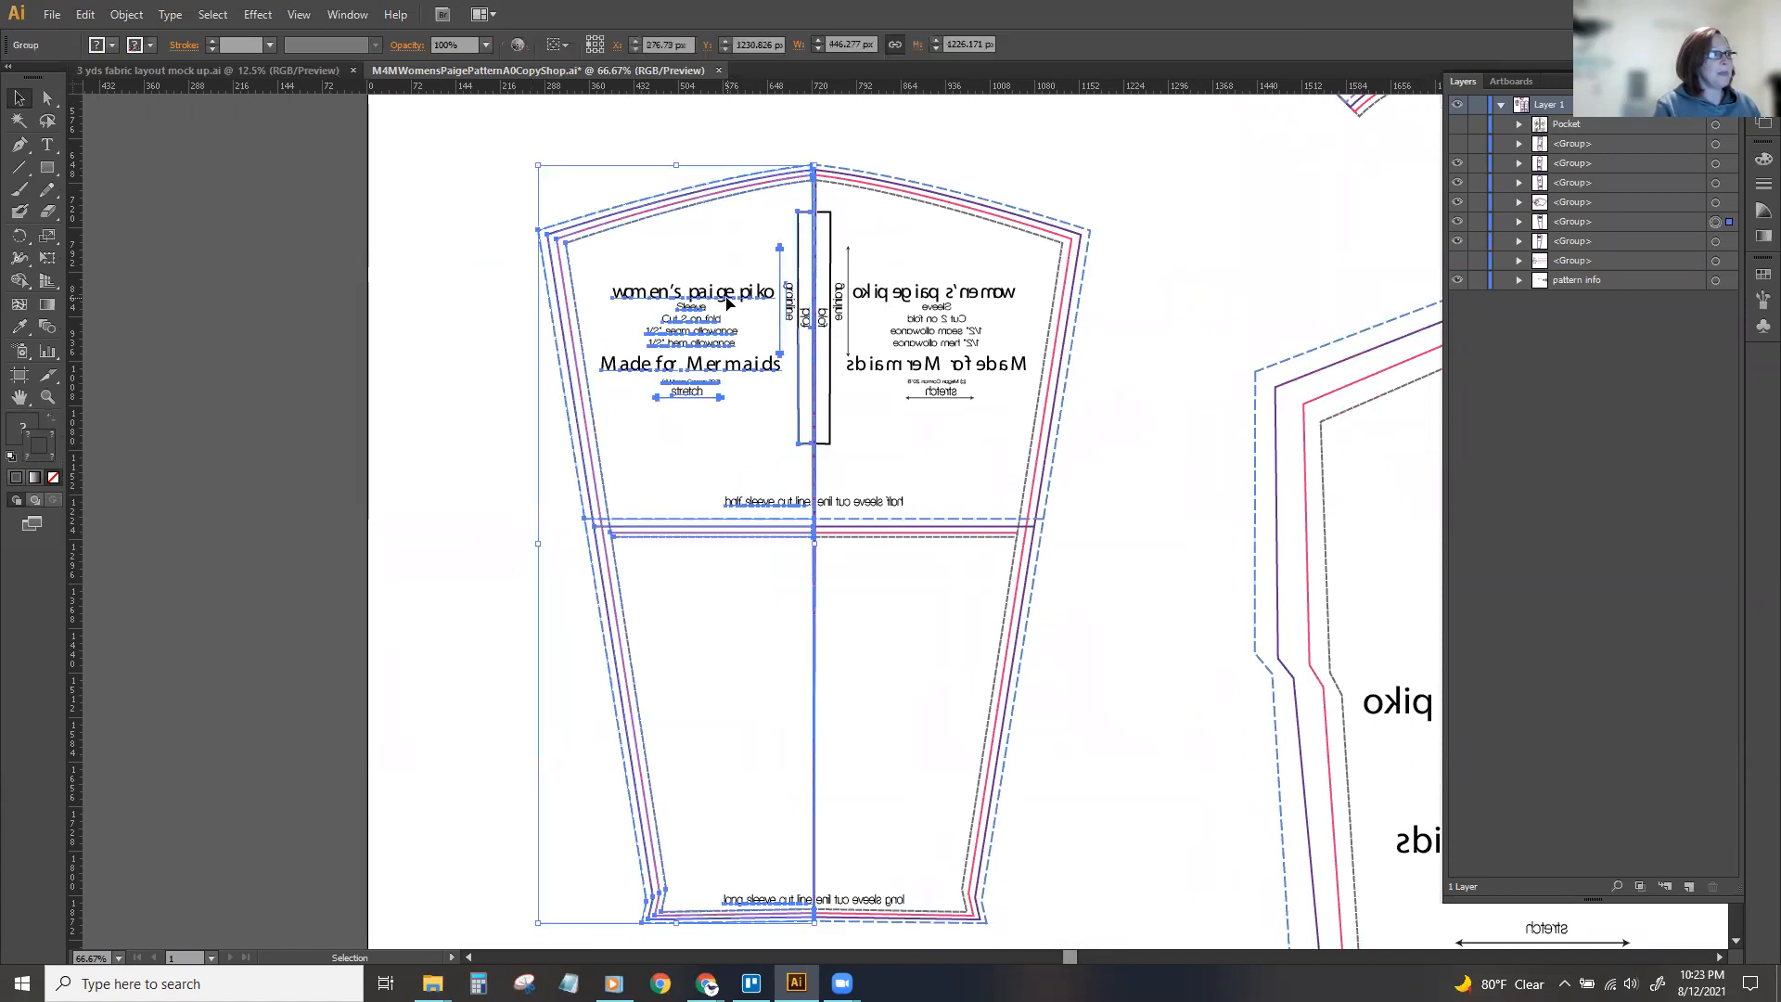
left_click(1716, 241, "shift")
right_click(951, 322)
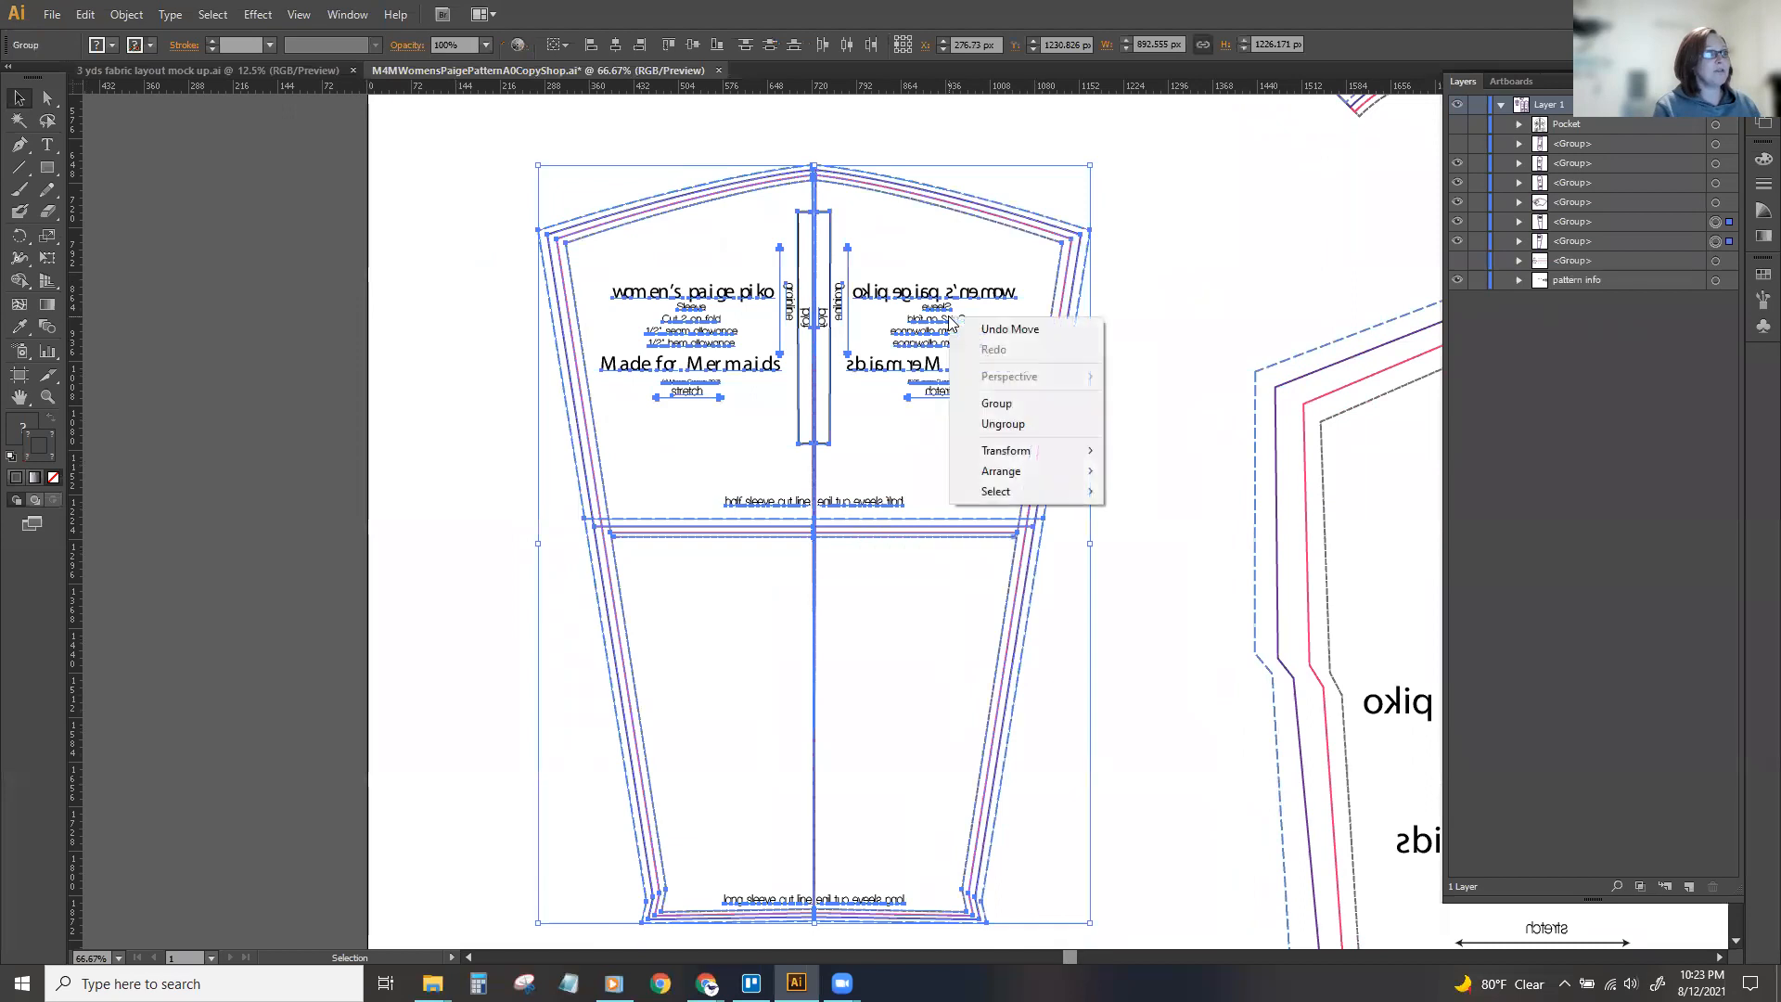
left_click(1003, 423)
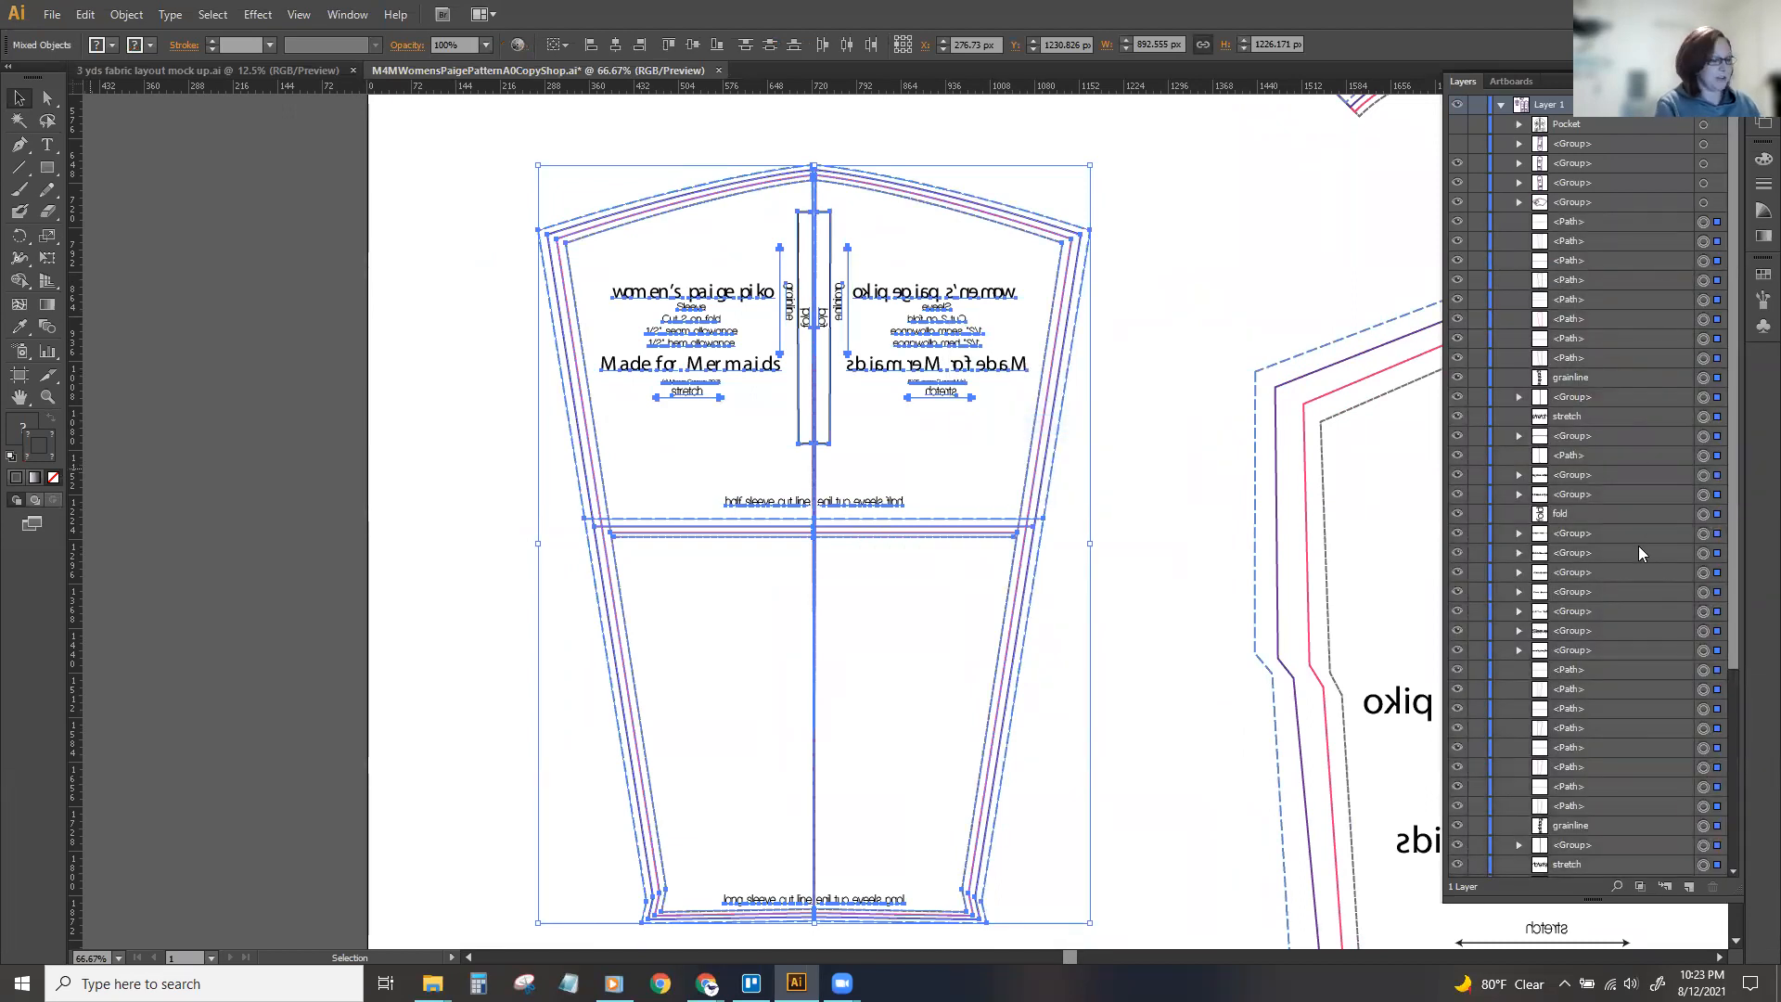
key("ctrl+z")
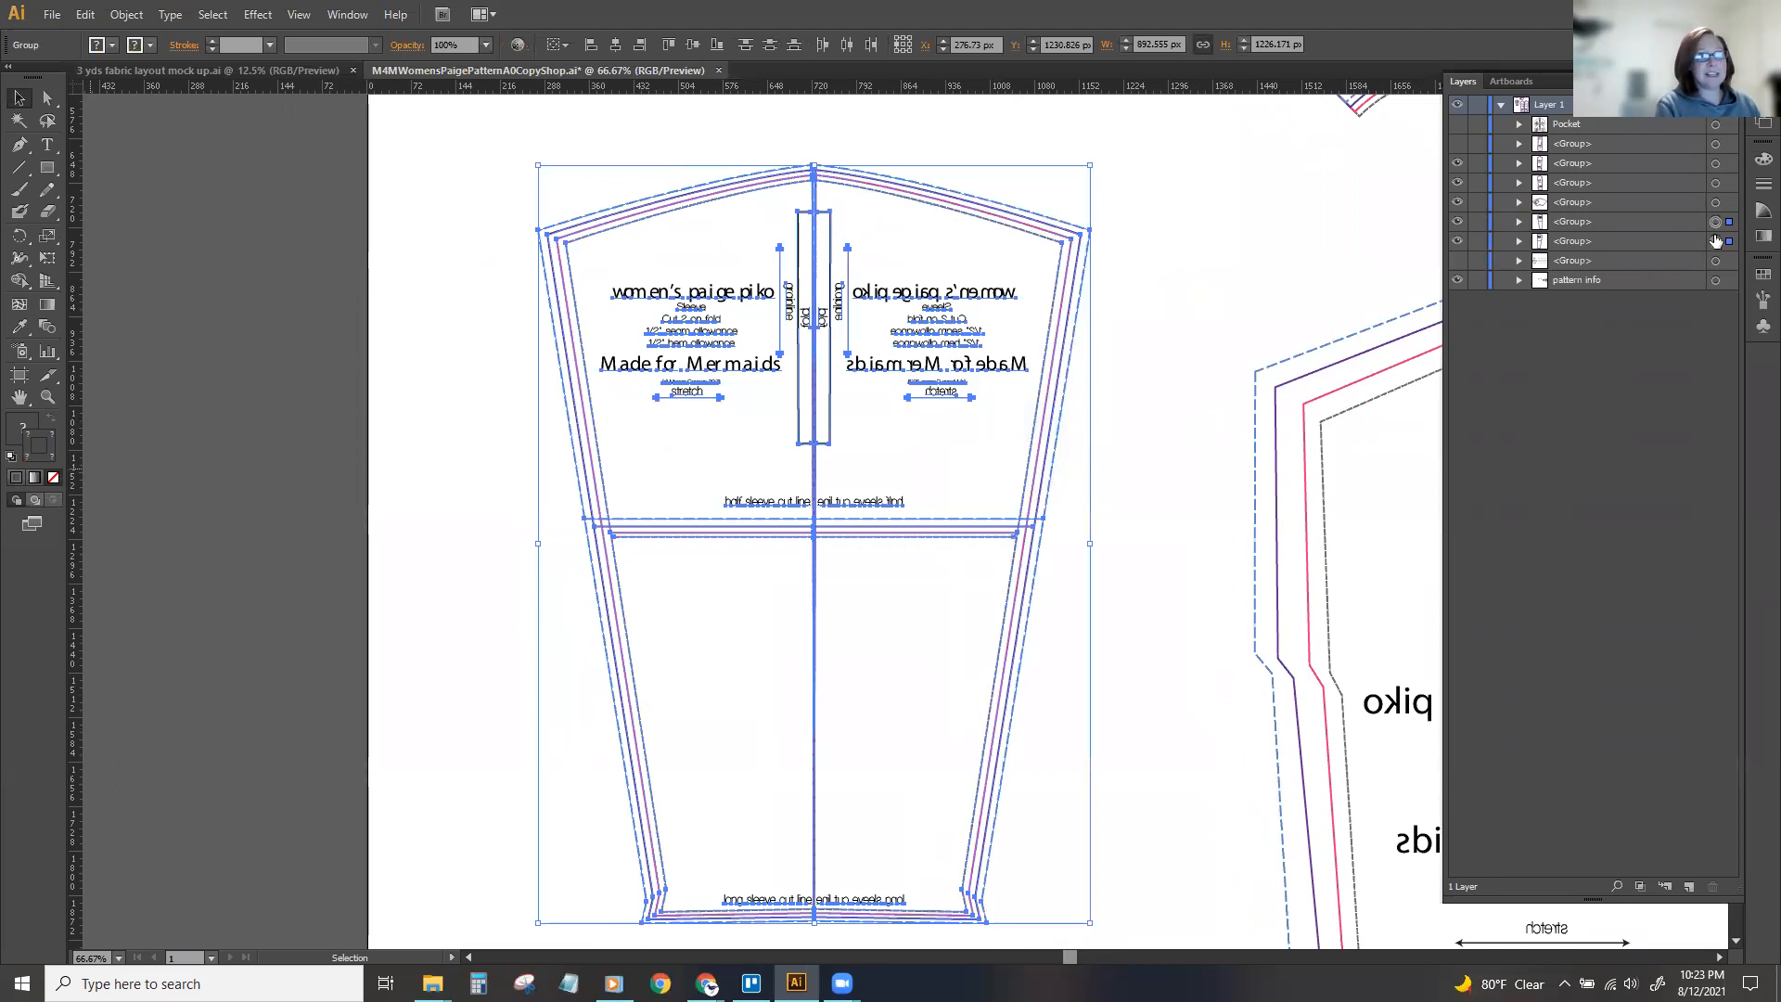
Ungroup both sleeve halves into their separate lines and labels.
right_click(953, 317)
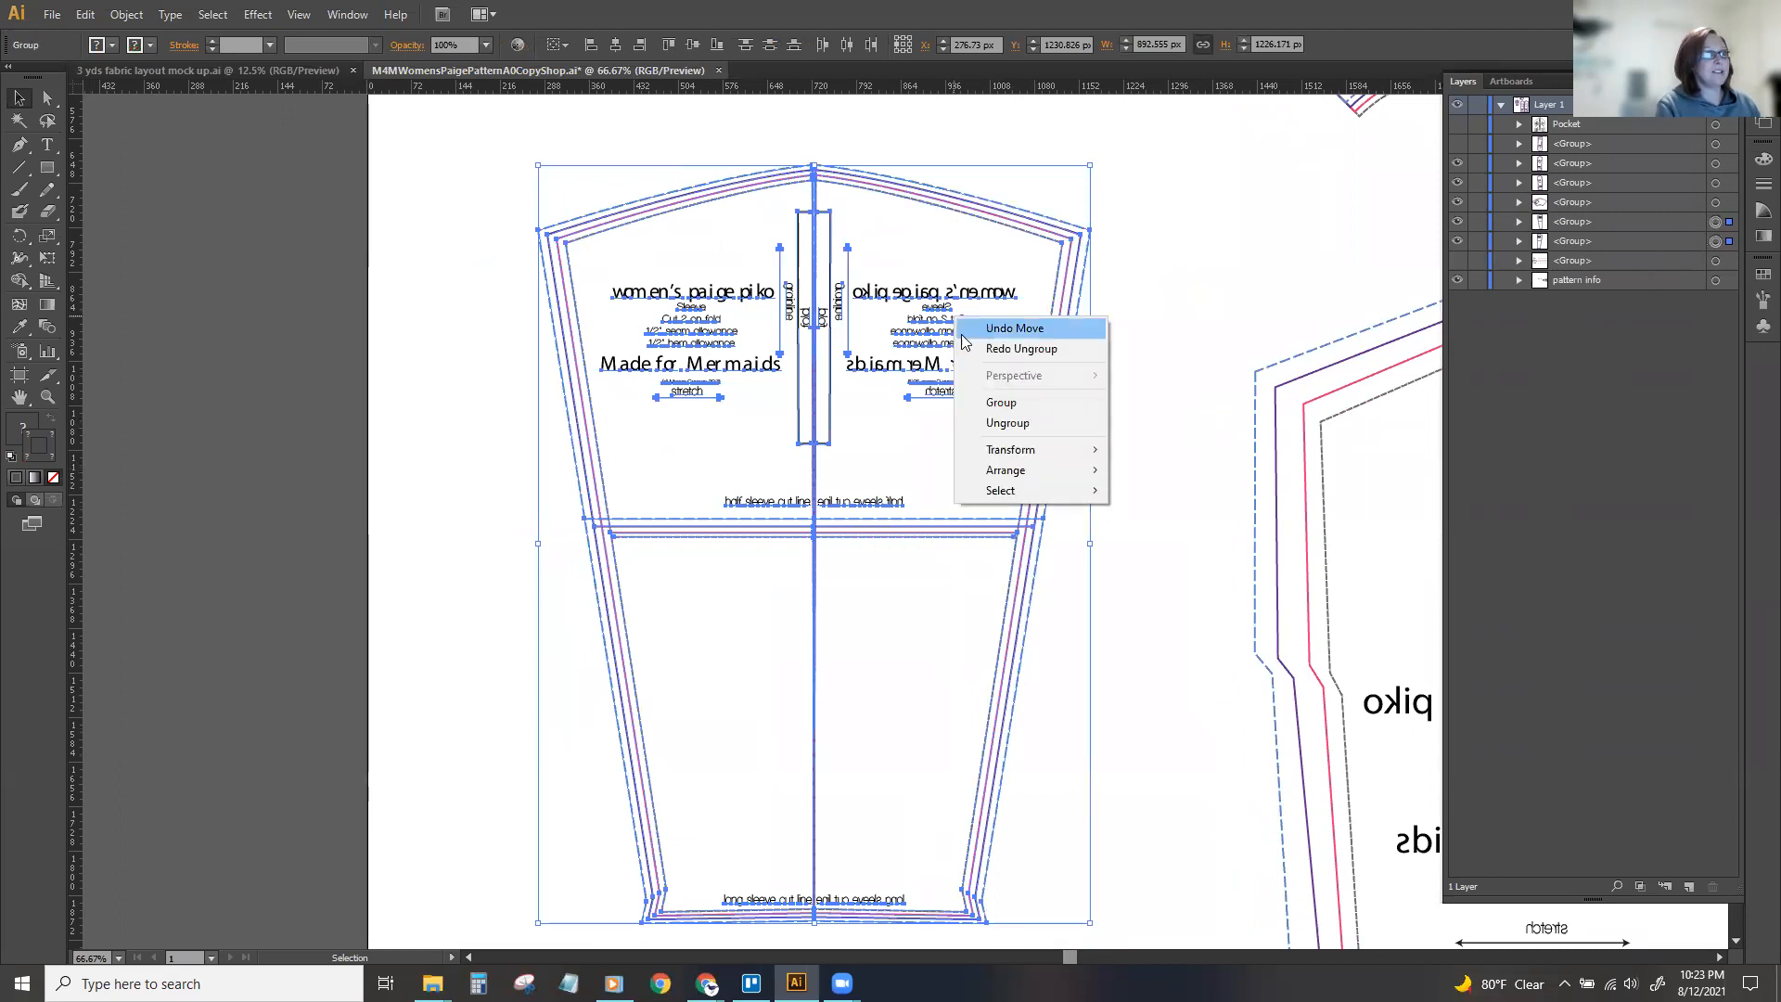
left_click(986, 422)
scroll(1631, 385, "down", 5)
scroll(1116, 477, "down", 2)
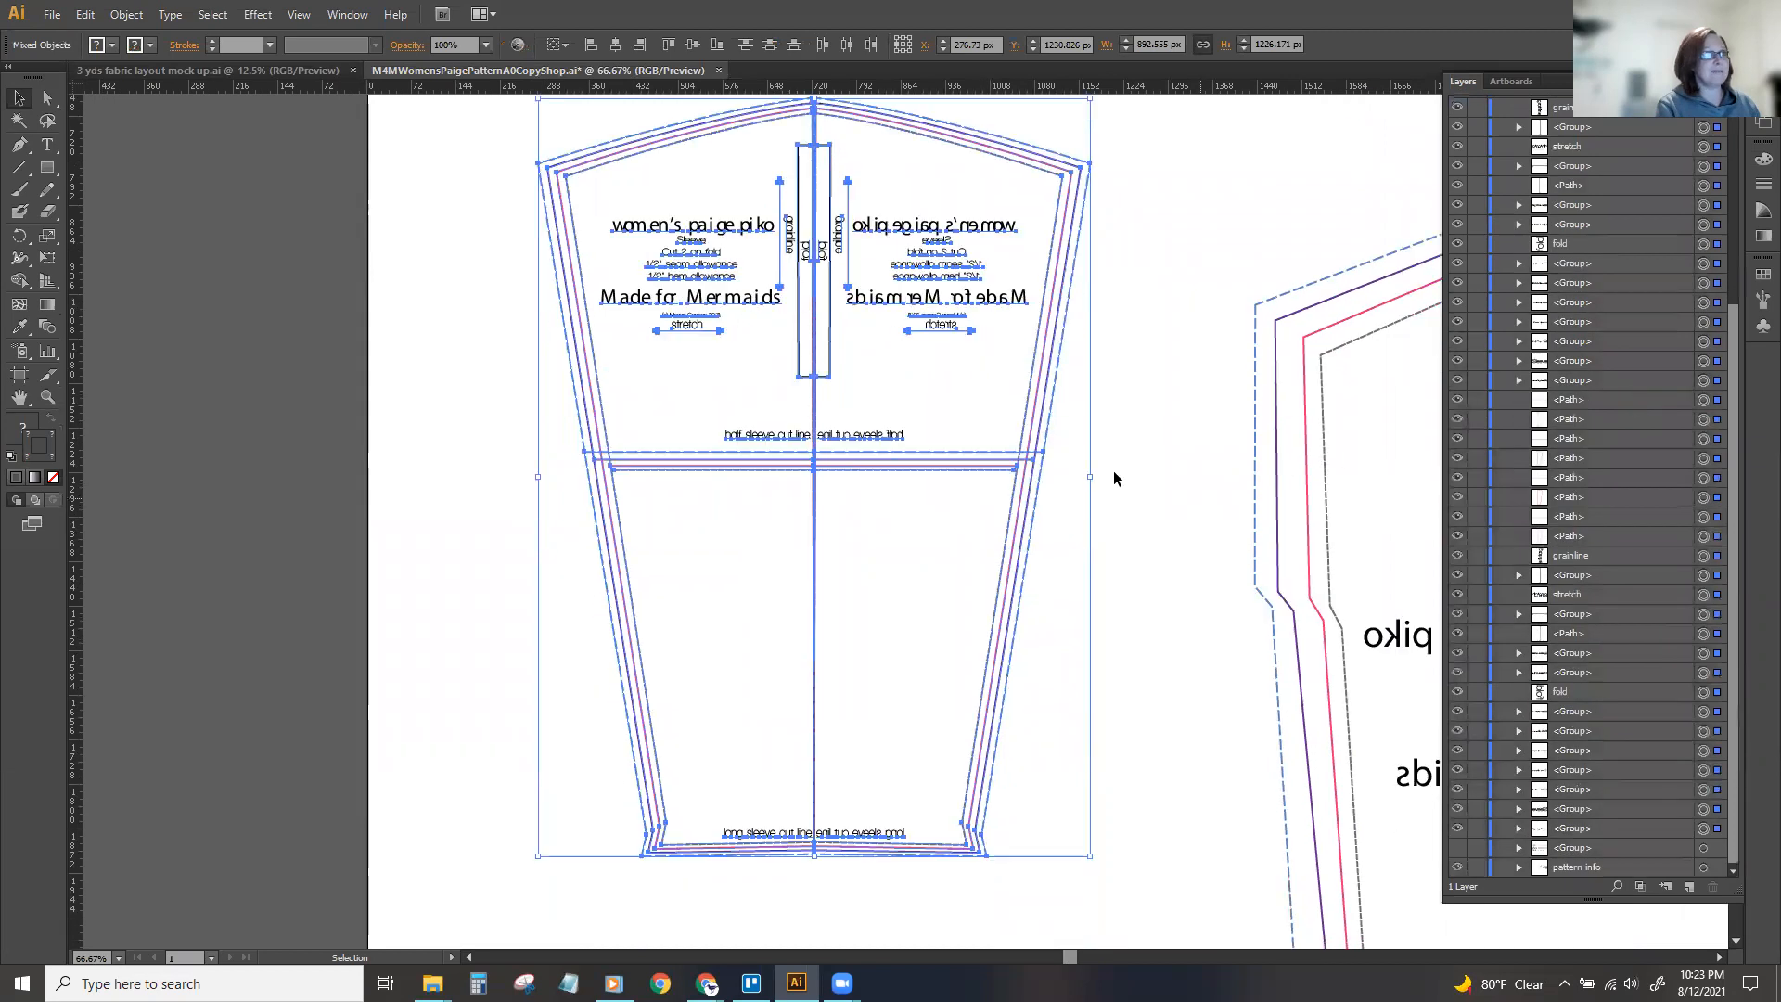
left_click(1169, 401)
scroll(1170, 401, "up", 1)
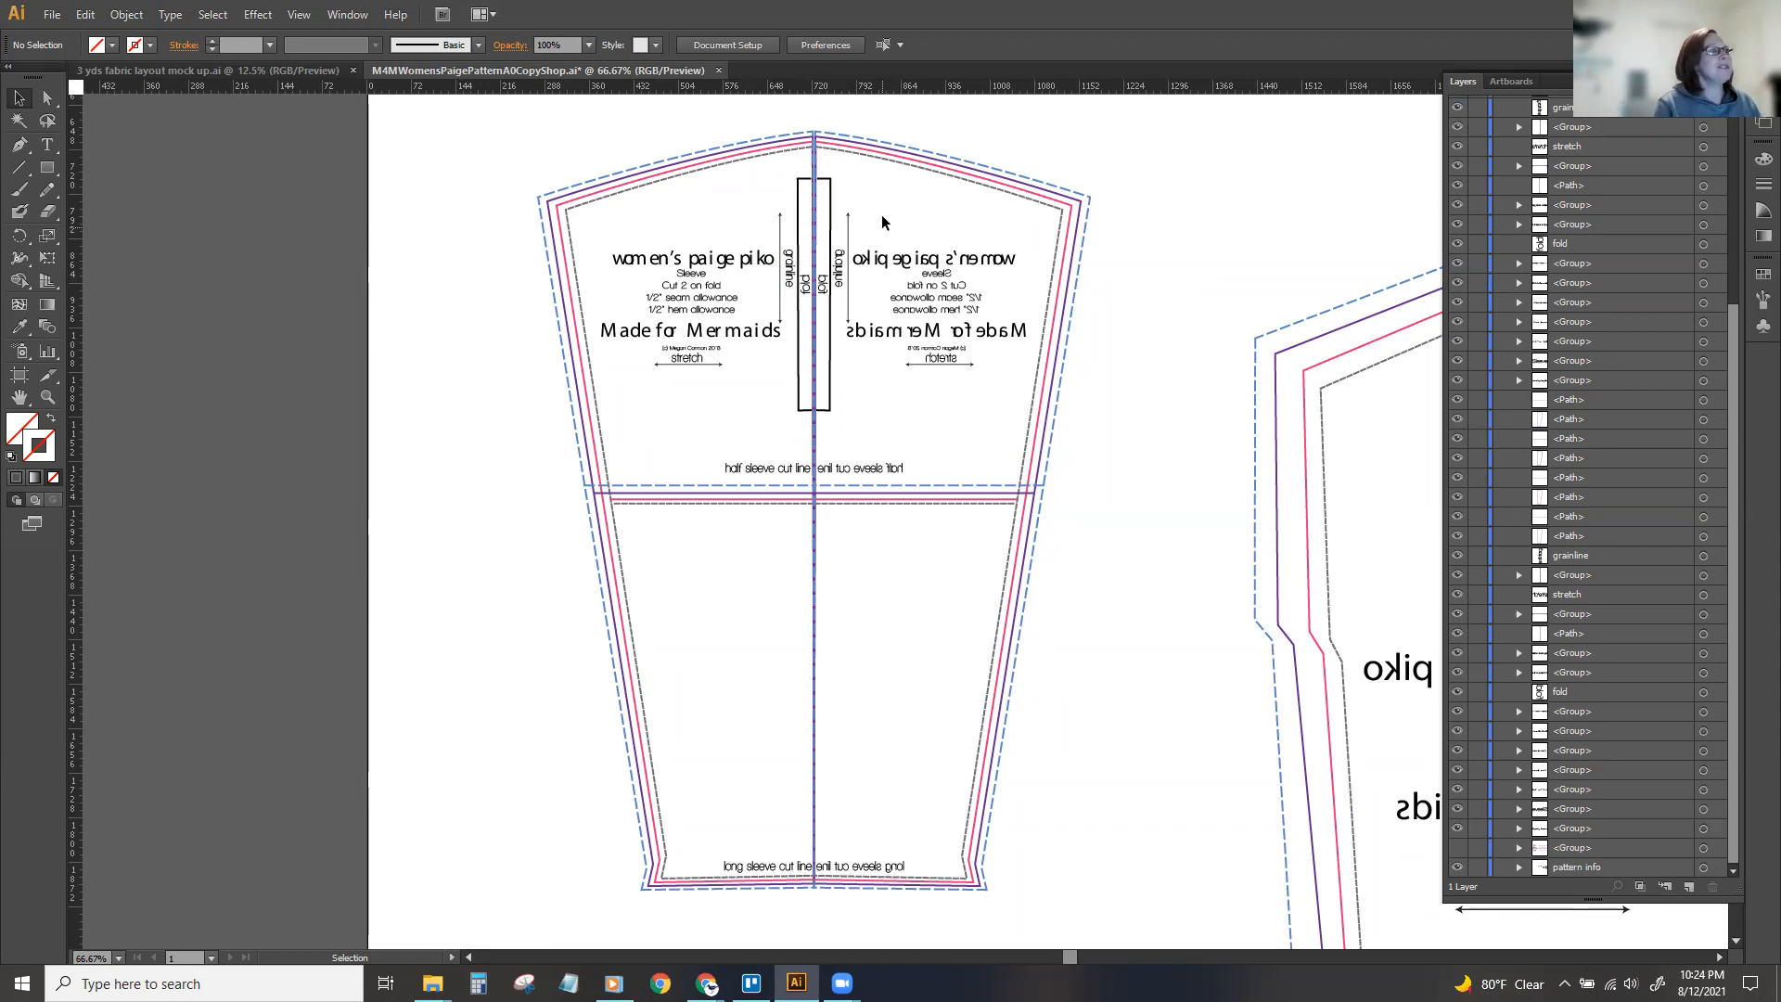
Delete the backwards title and instruction text, grainline and fold bracket from the mirrored sleeve half.
left_click_drag(921, 303, 952, 387)
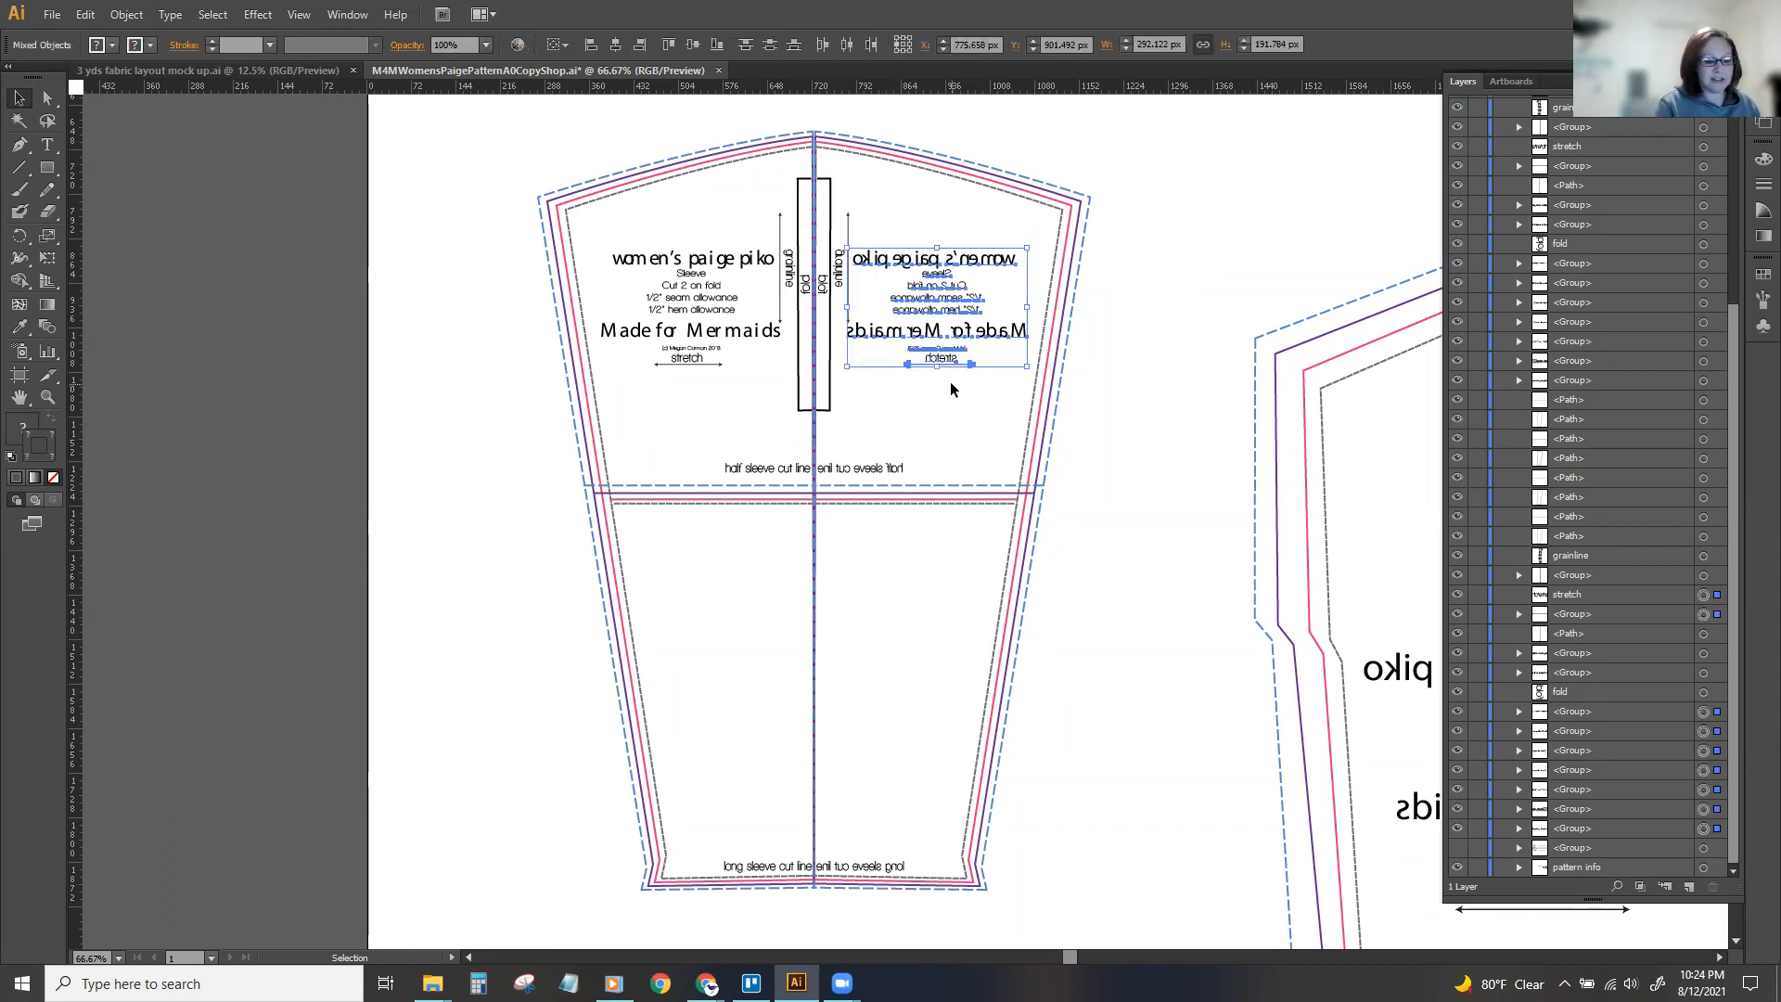
key("Delete")
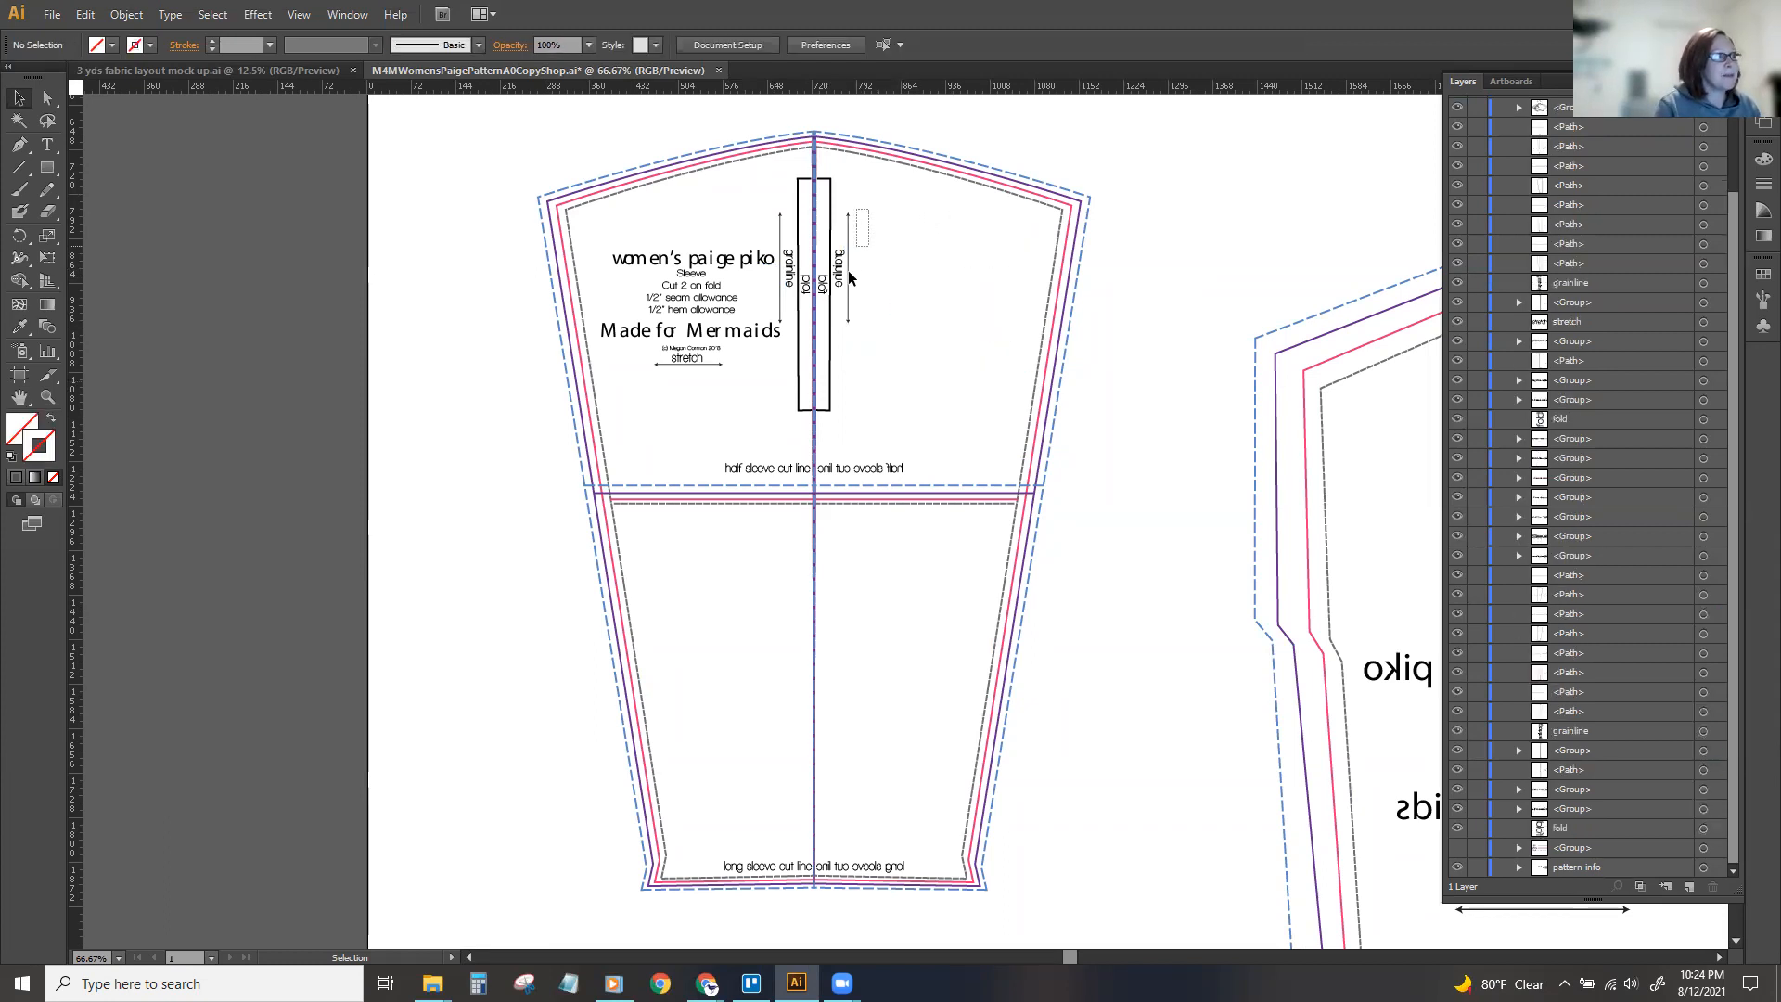
left_click(826, 326)
key("Delete")
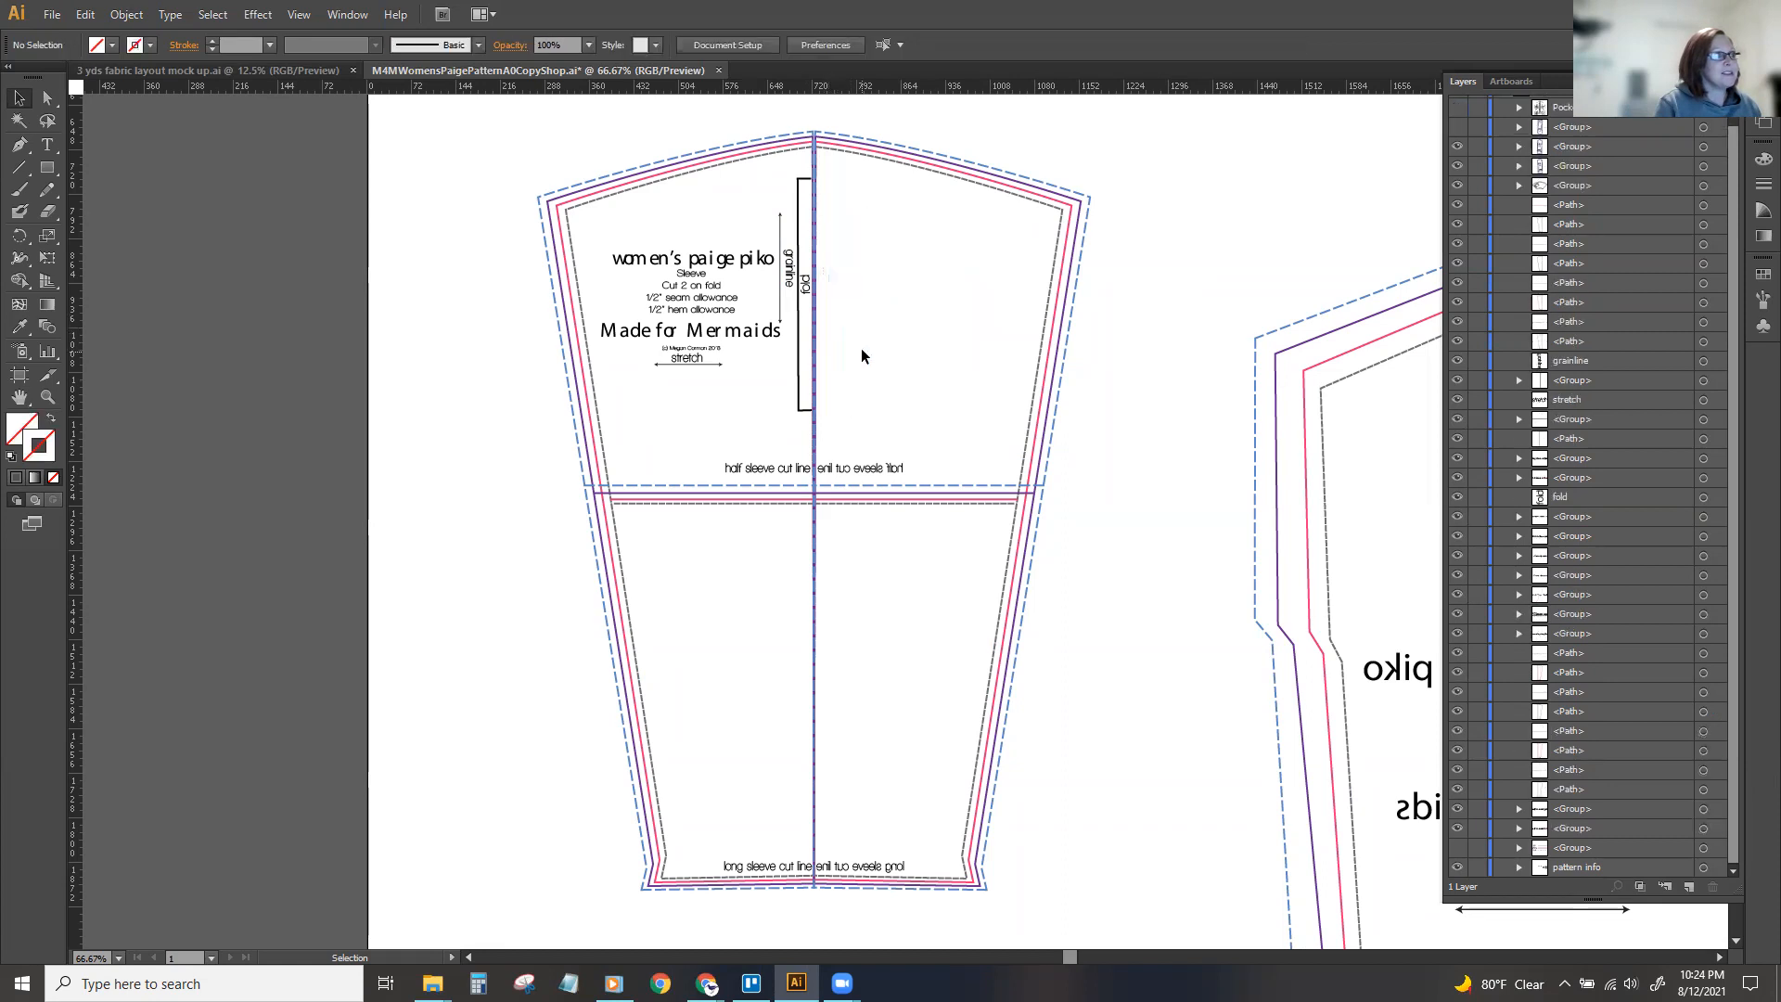
Delete the backwards long sleeve and half sleeve cut line labels from the mirrored half.
left_click(859, 867)
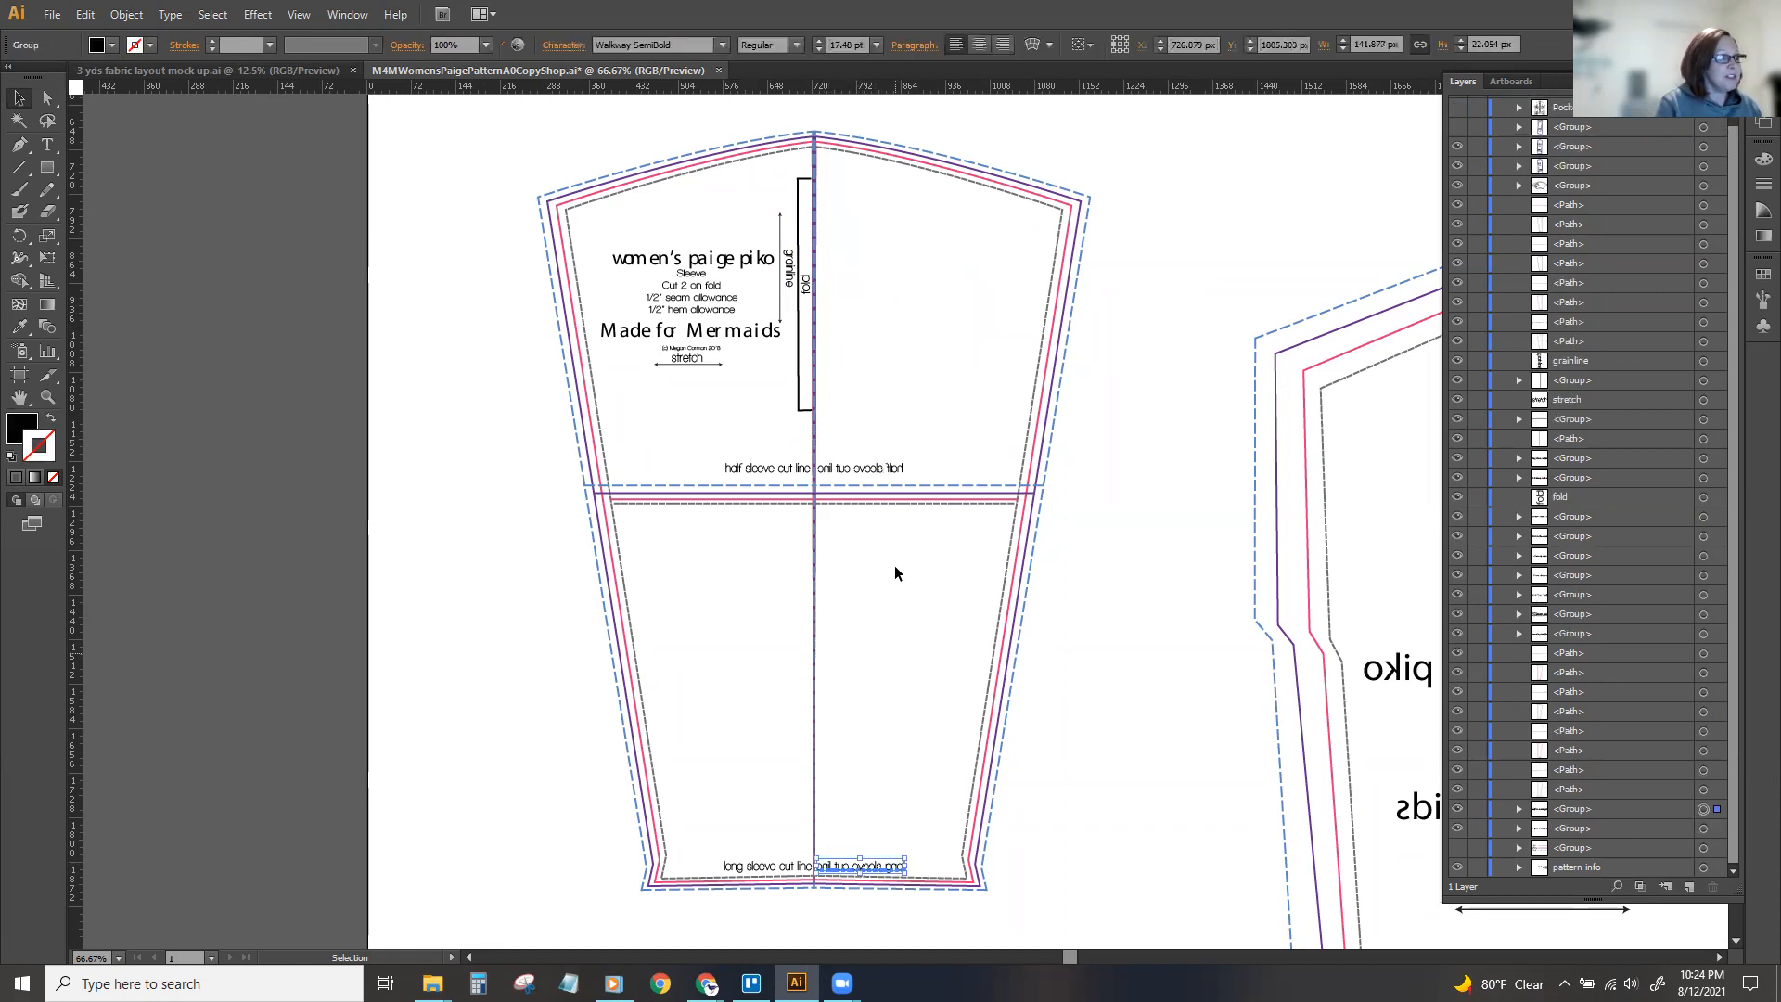
key("Delete")
left_click(892, 468)
key("Delete")
Enlarge the "women's paige piko" title and move it to the mirrored half, and place enlarged "Sleeve / Cut 2 on fold" text below the half sleeve line.
left_click_drag(646, 263, 725, 263)
left_click_drag(889, 251, 992, 235)
left_click_drag(1115, 252, 1050, 241)
left_click_drag(997, 228, 883, 206)
left_click_drag(748, 237, 734, 550)
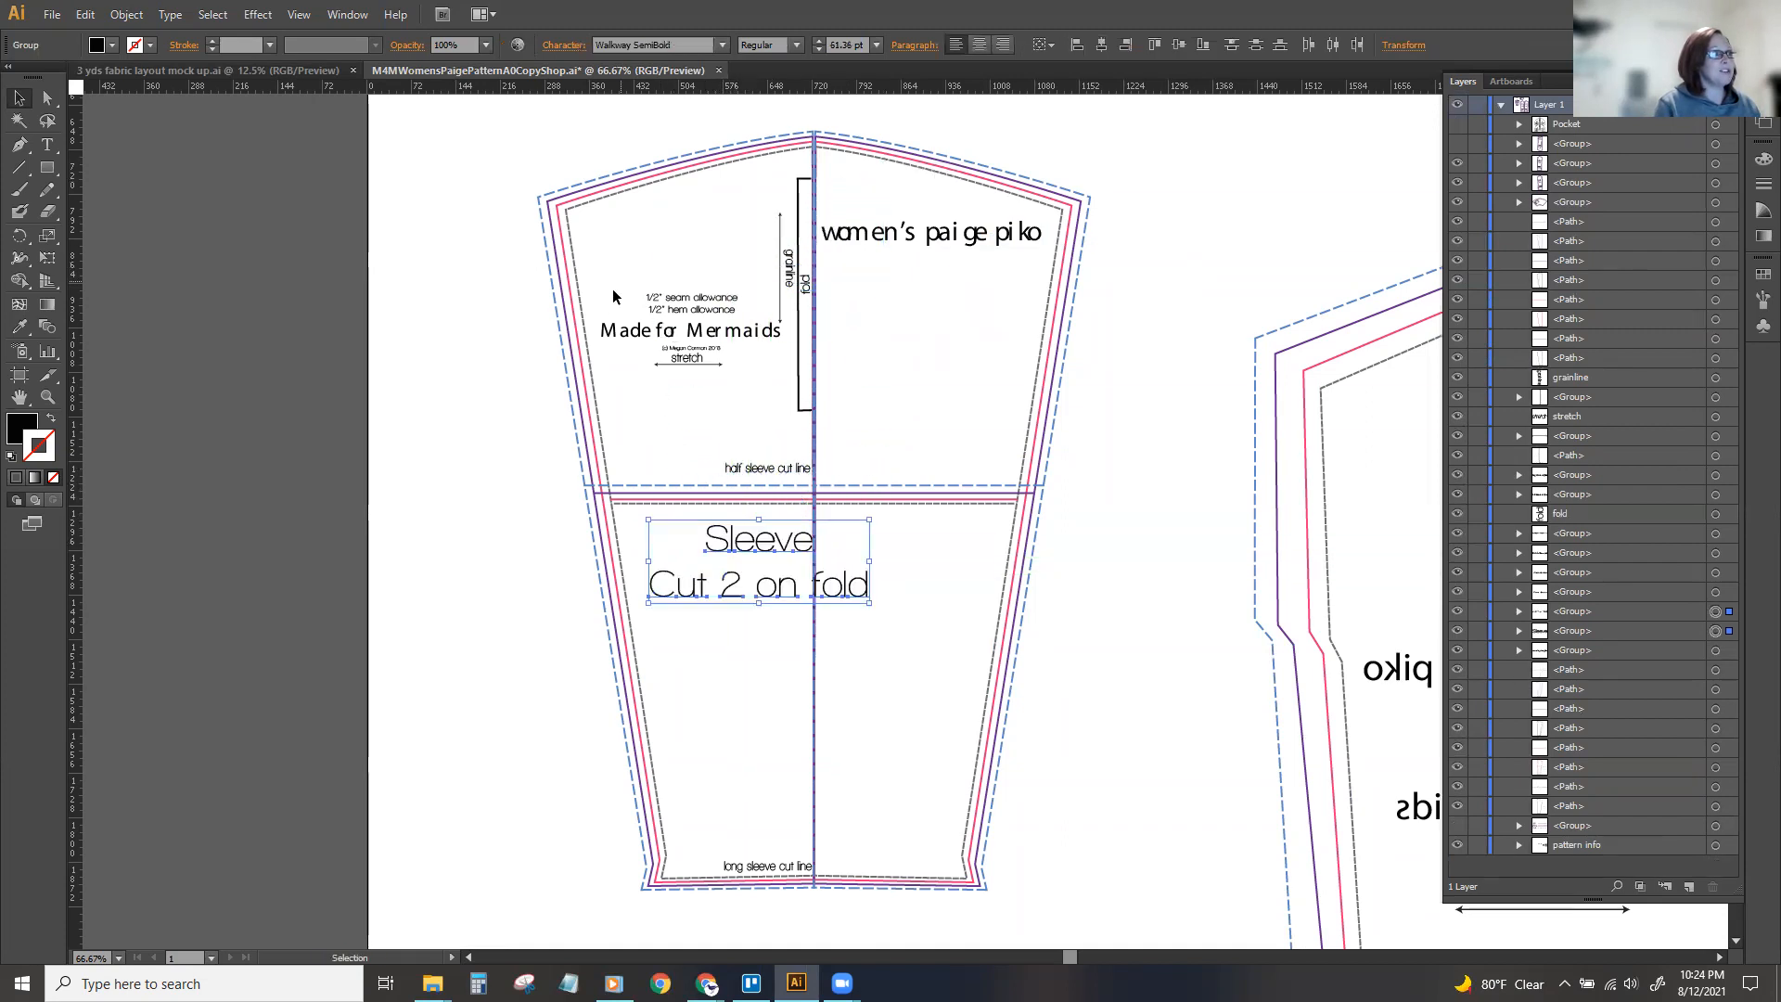
left_click(623, 281)
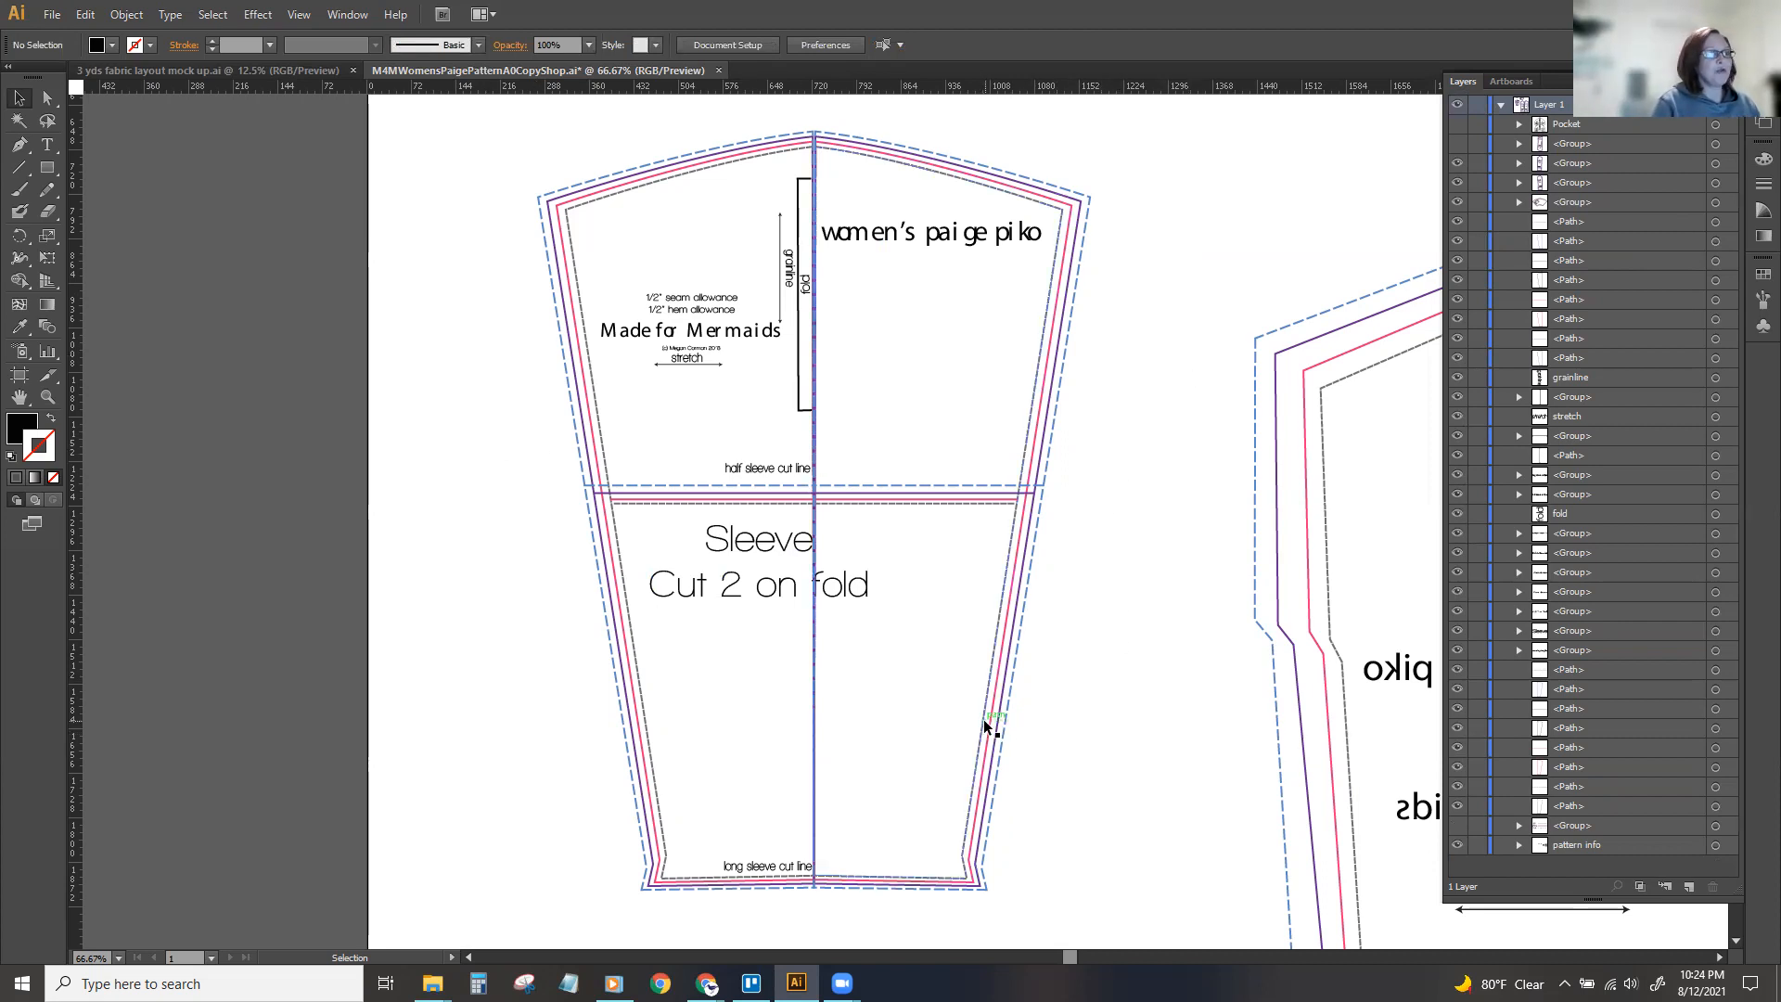
Examine the ungrouped sleeve's individual size lines and their joins along the centre fold.
left_click(778, 158)
left_click(845, 158)
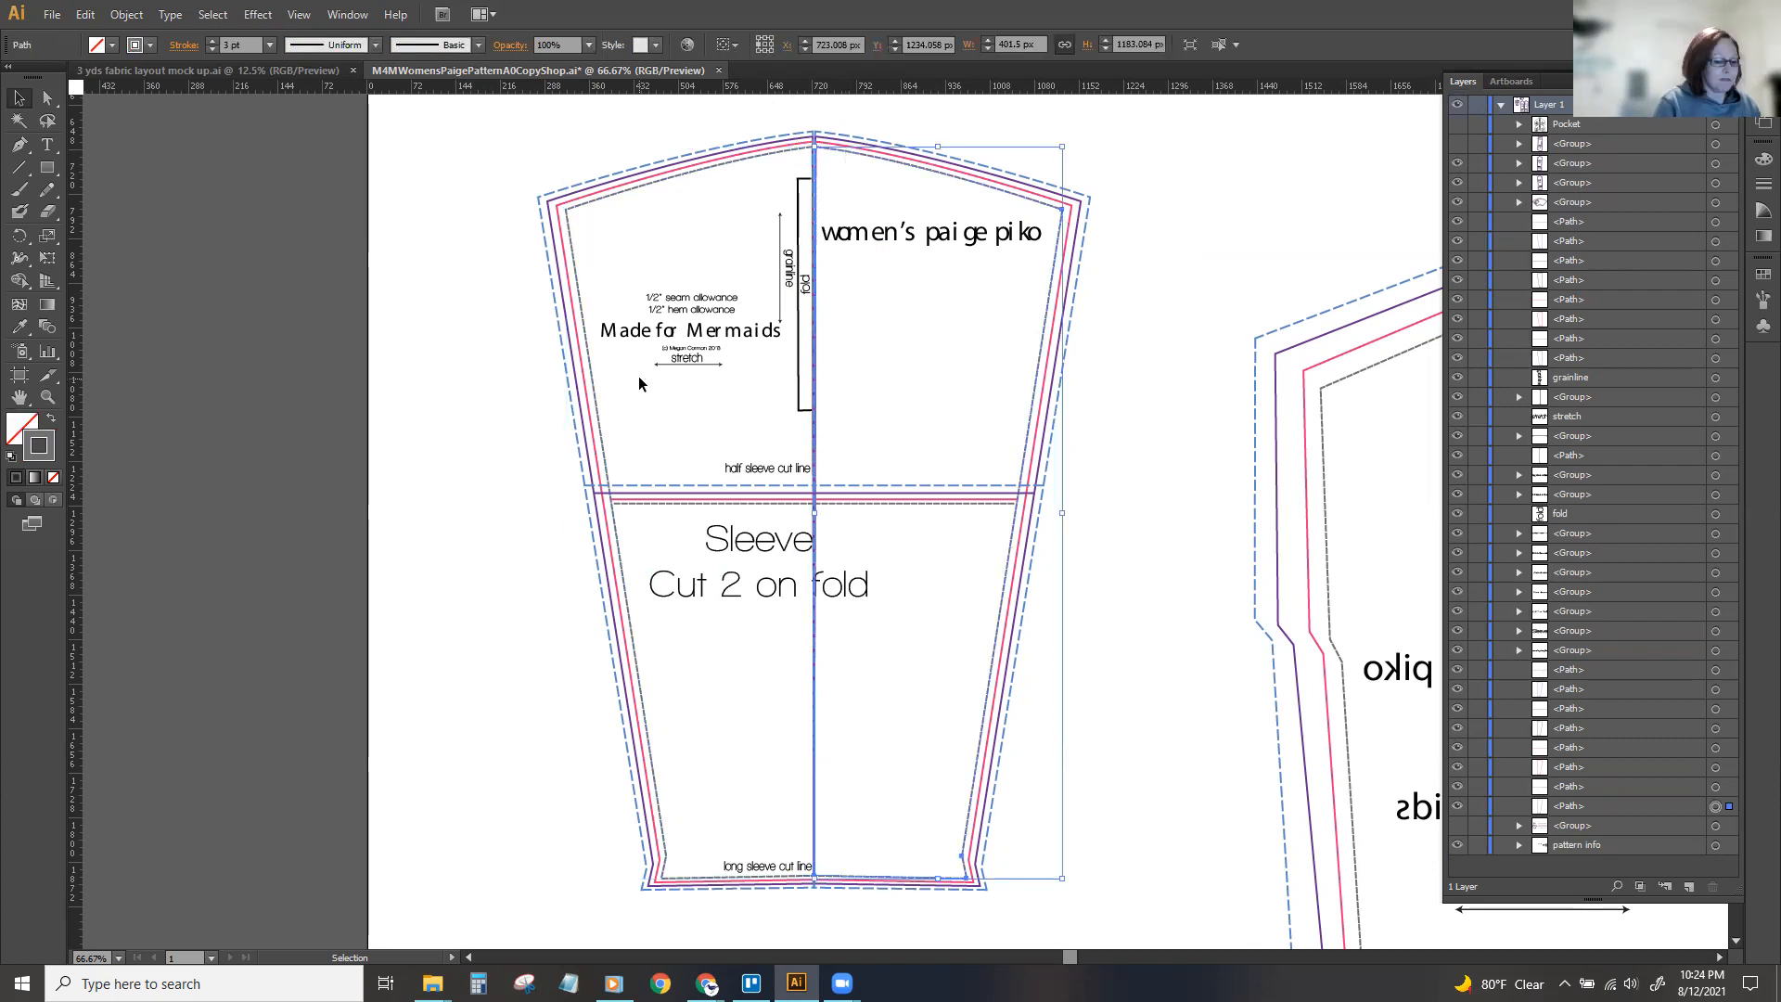
key("ctrl+equal")
scroll(618, 402, "up", 2)
left_click(1281, 271)
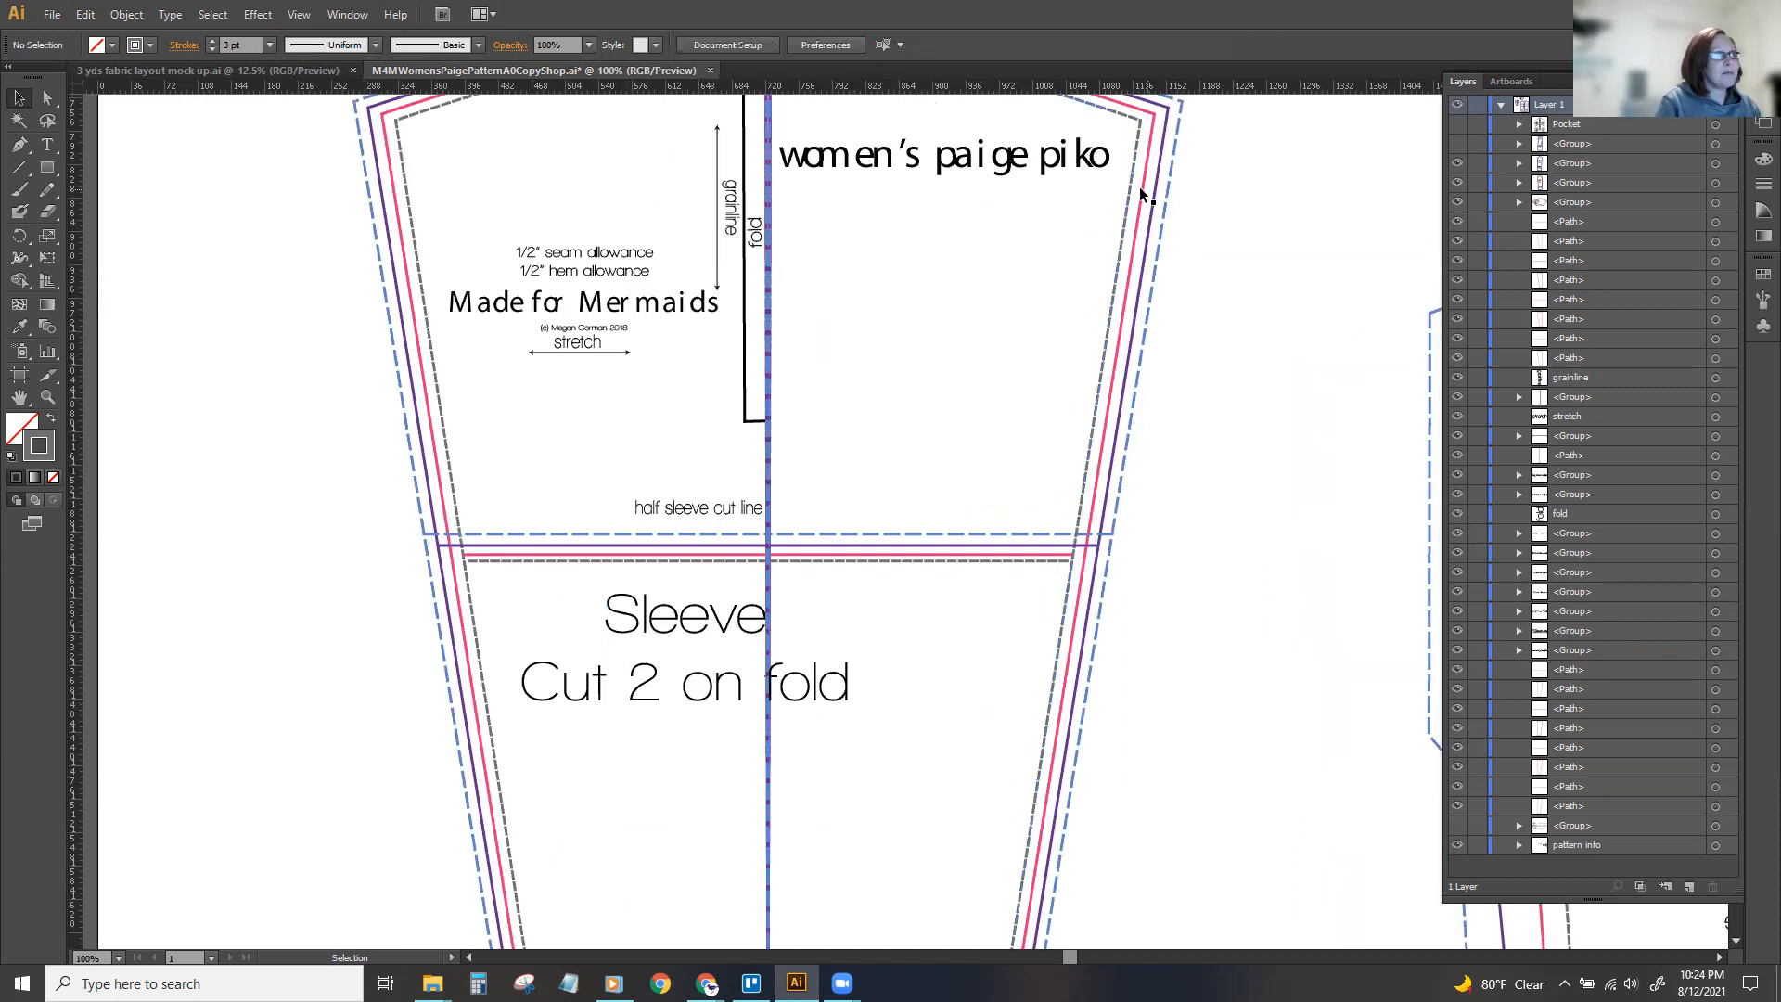
scroll(1173, 242, "up", 2)
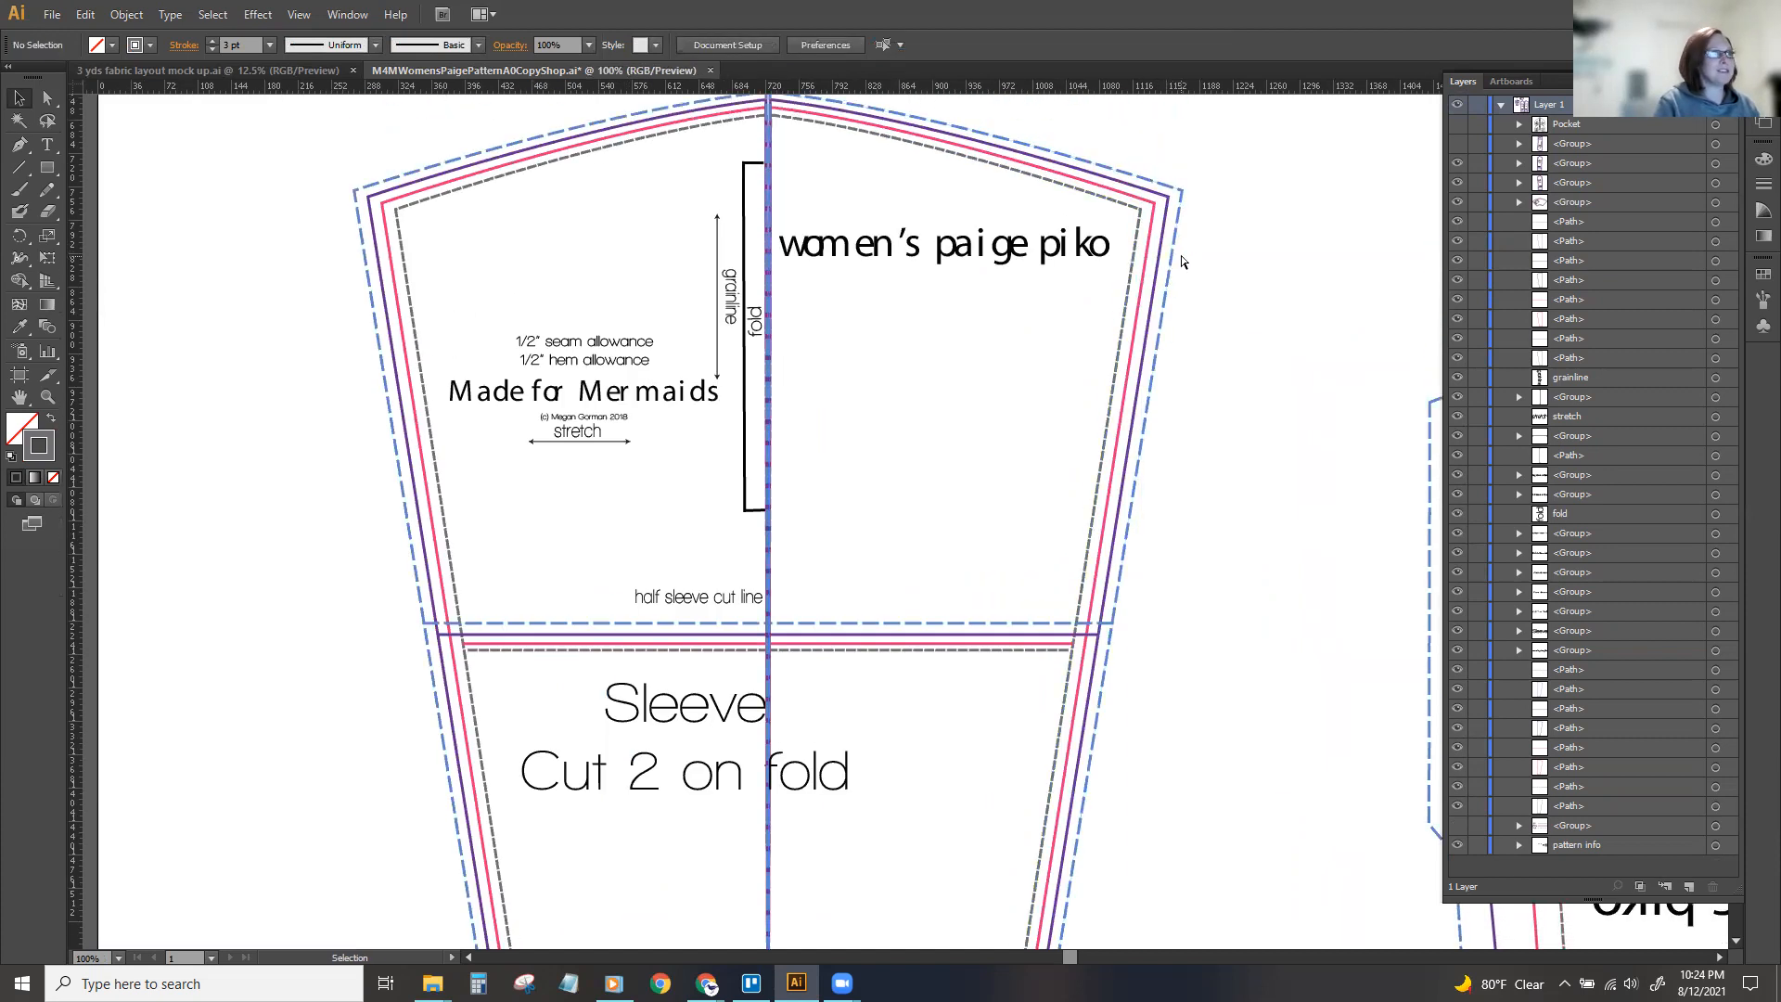
key("ctrl+minus")
scroll(1119, 436, "down", 2)
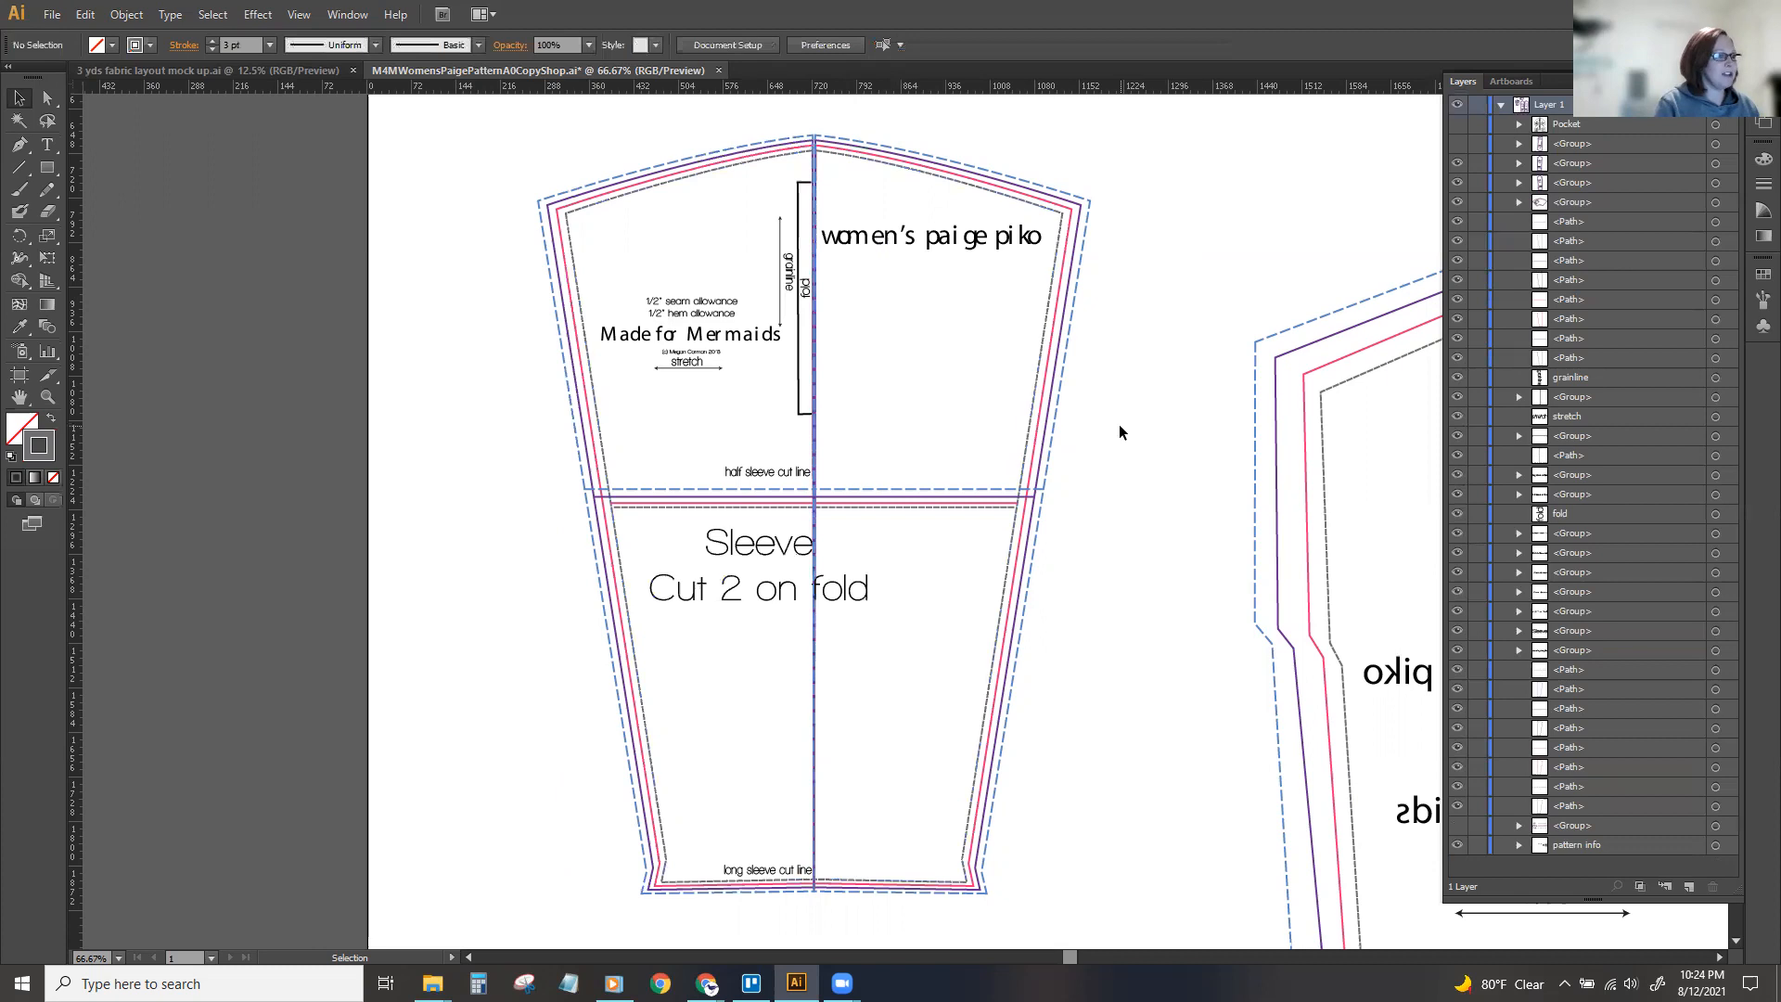
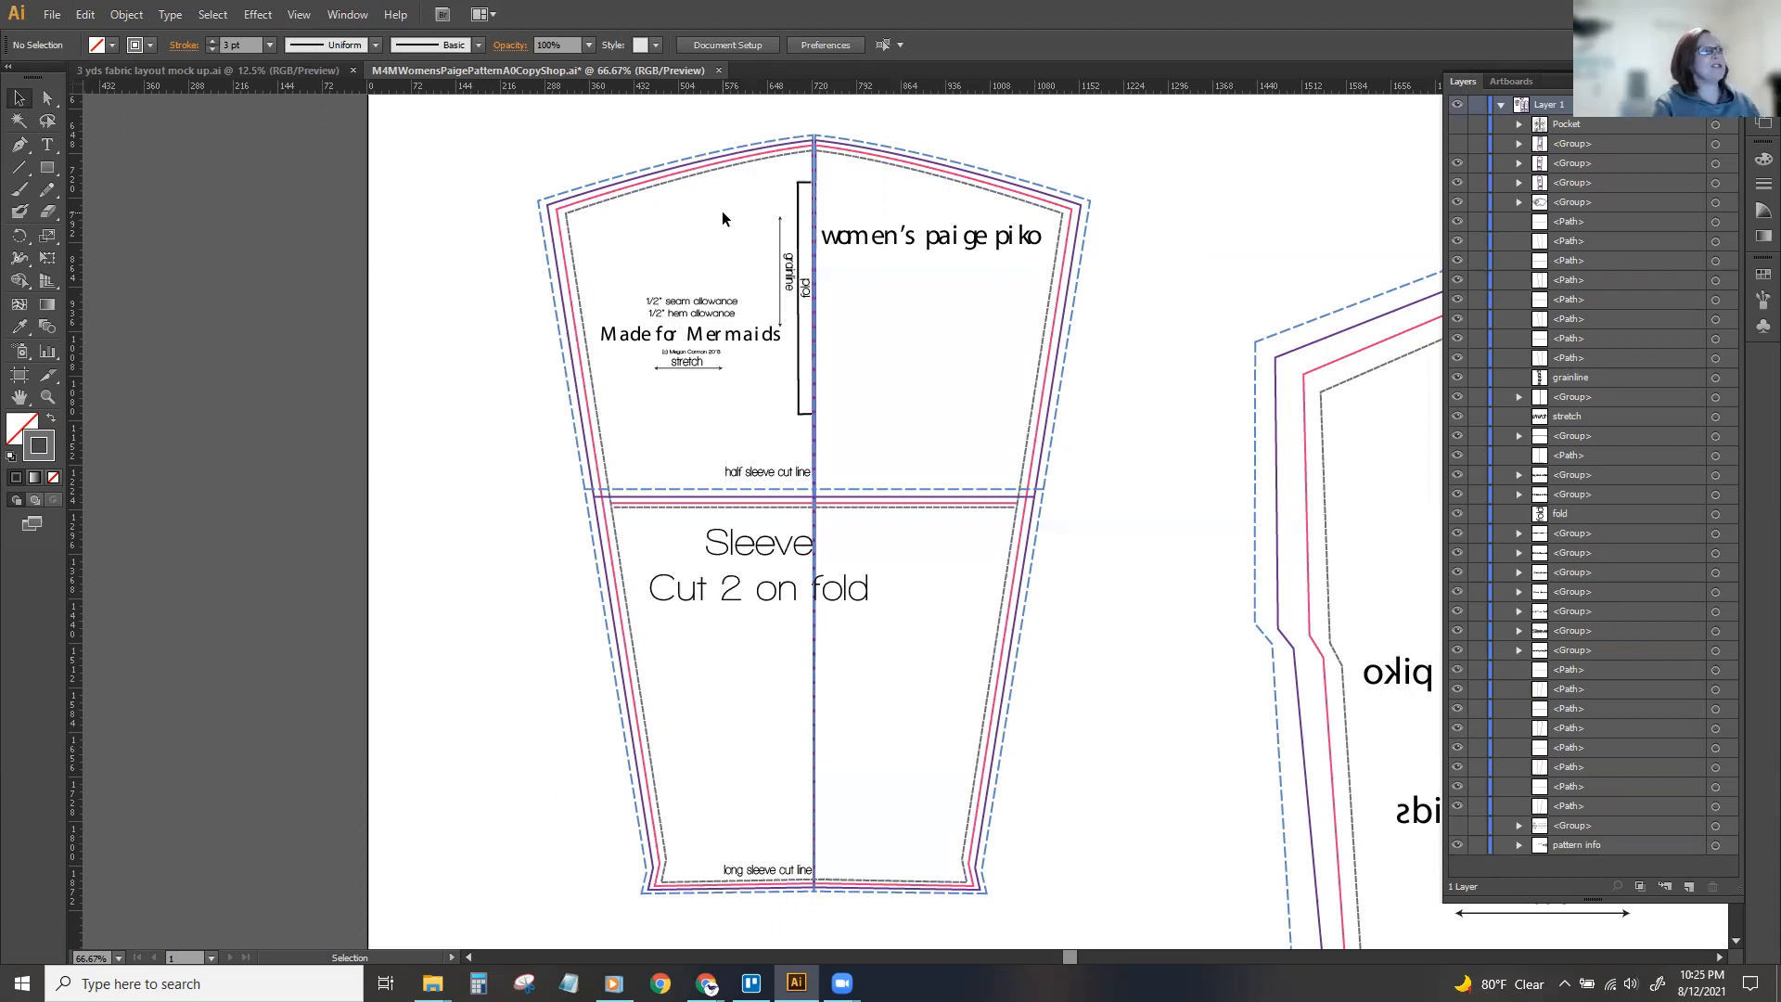
left_click(766, 160)
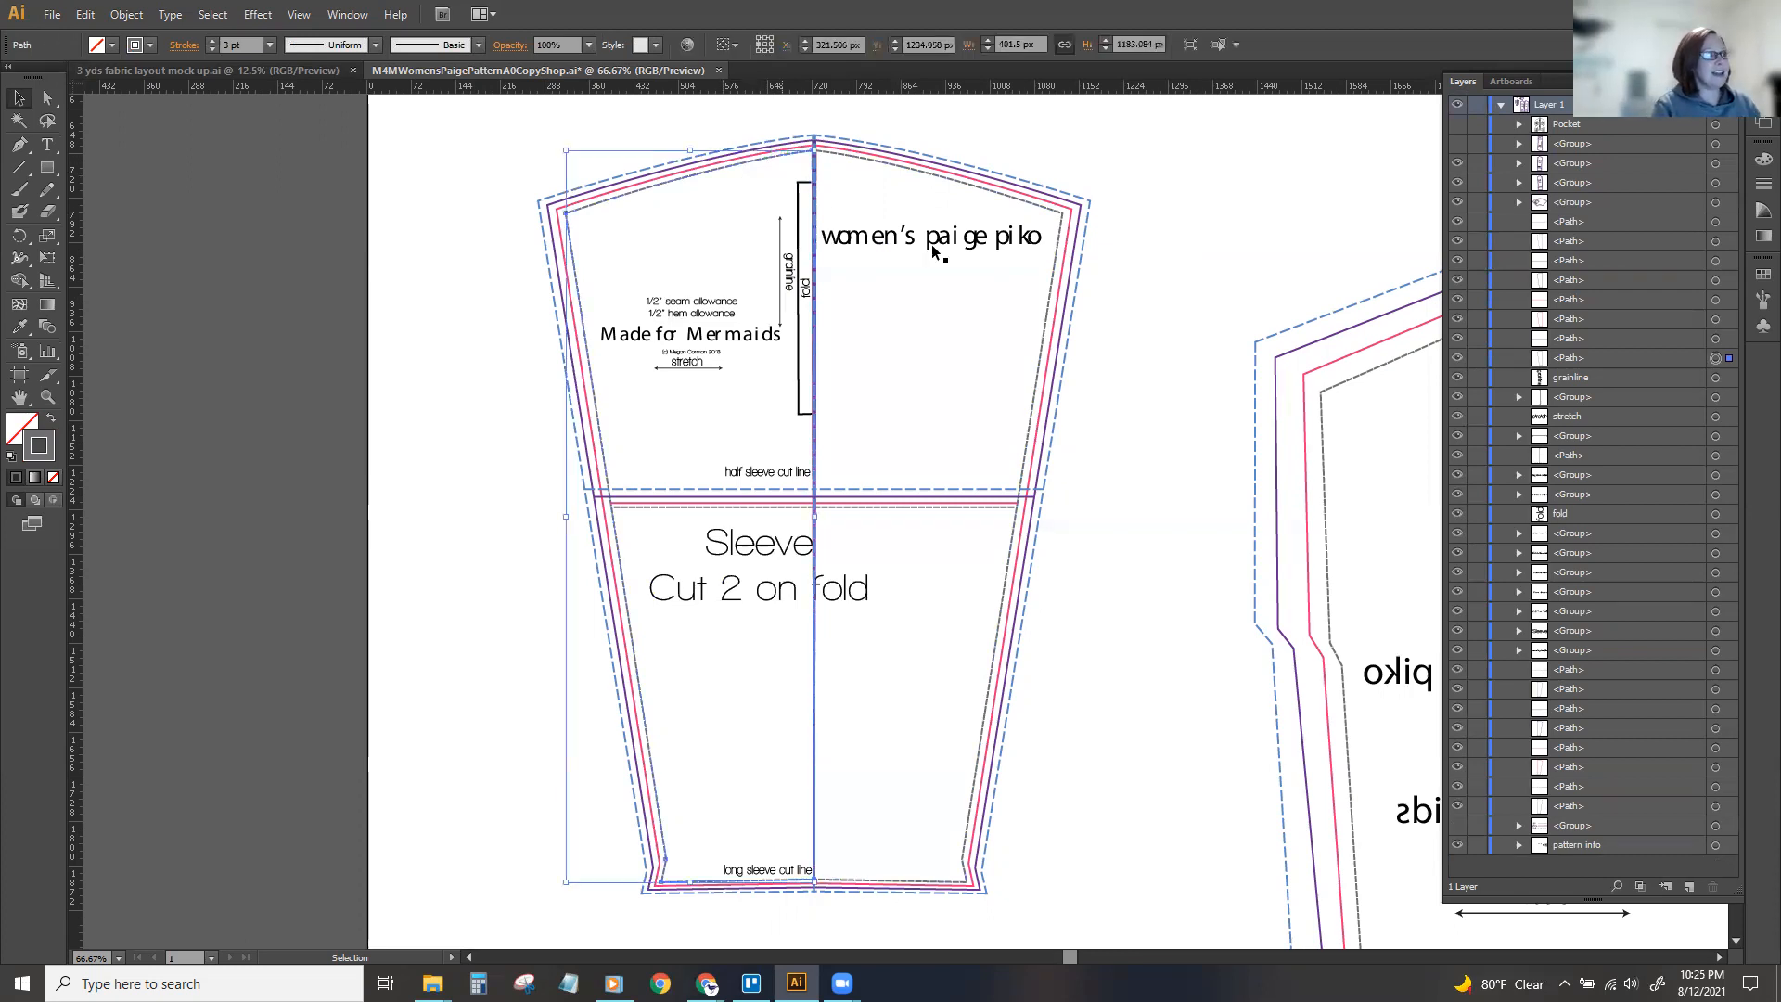
left_click(1184, 360)
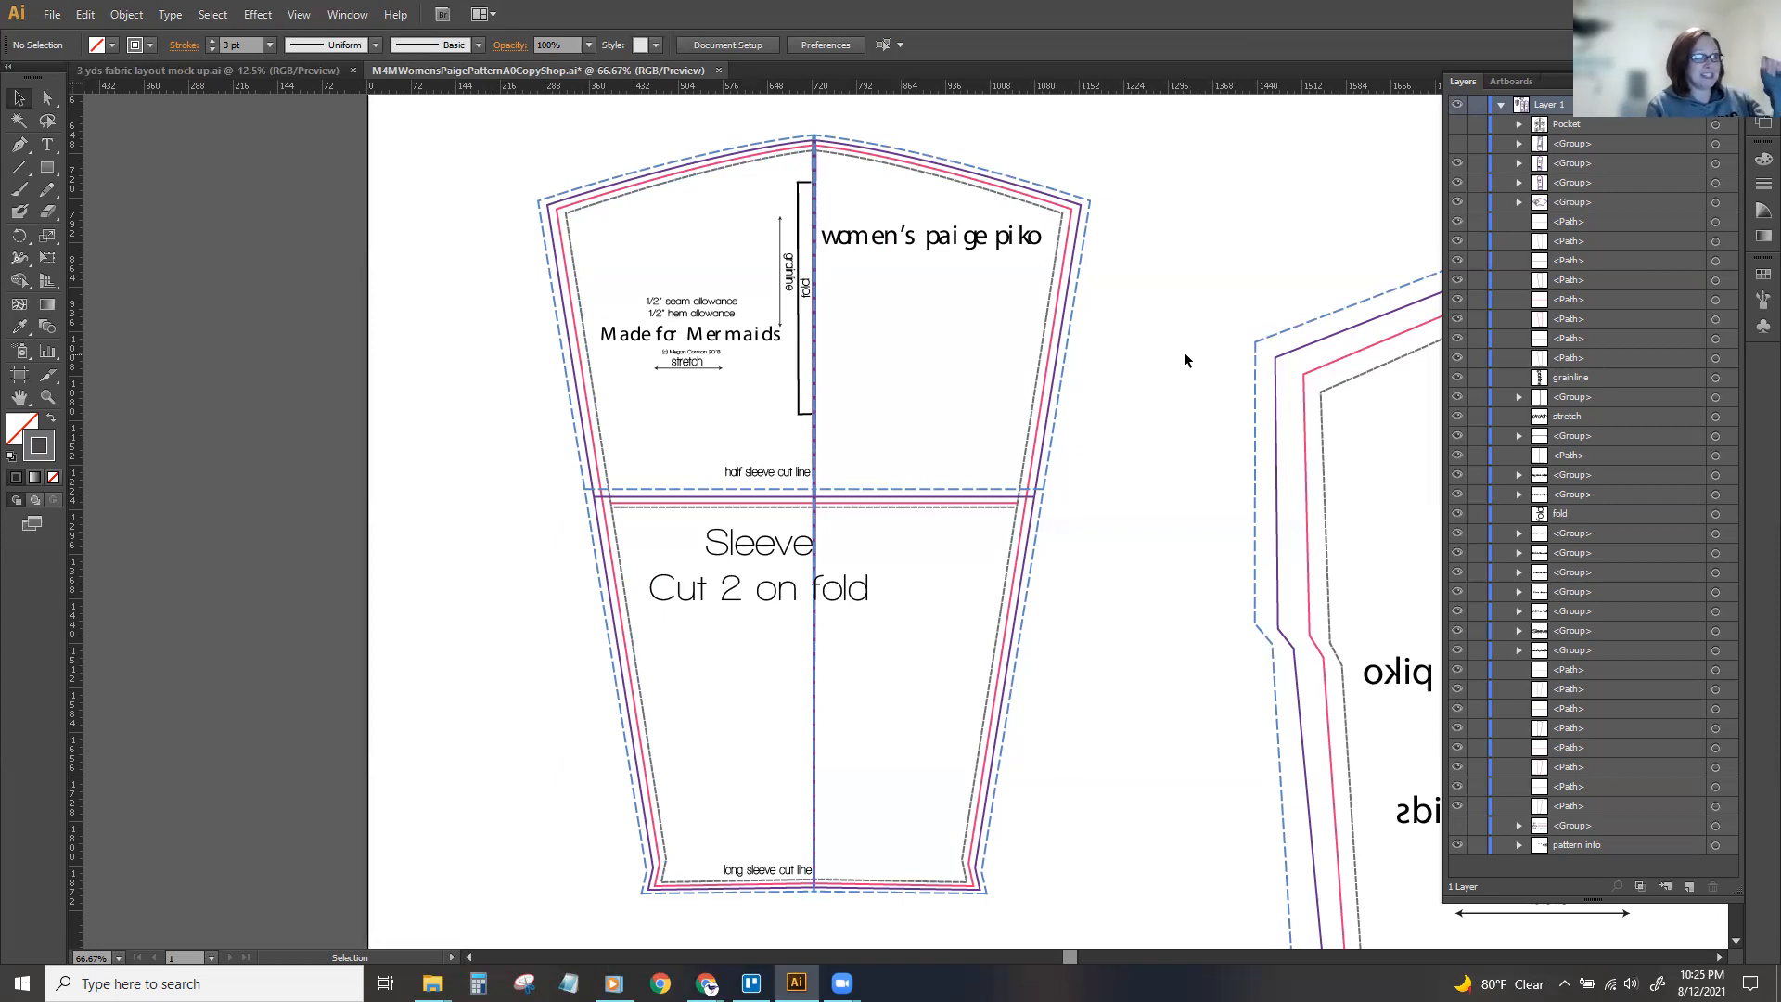
left_click(954, 182)
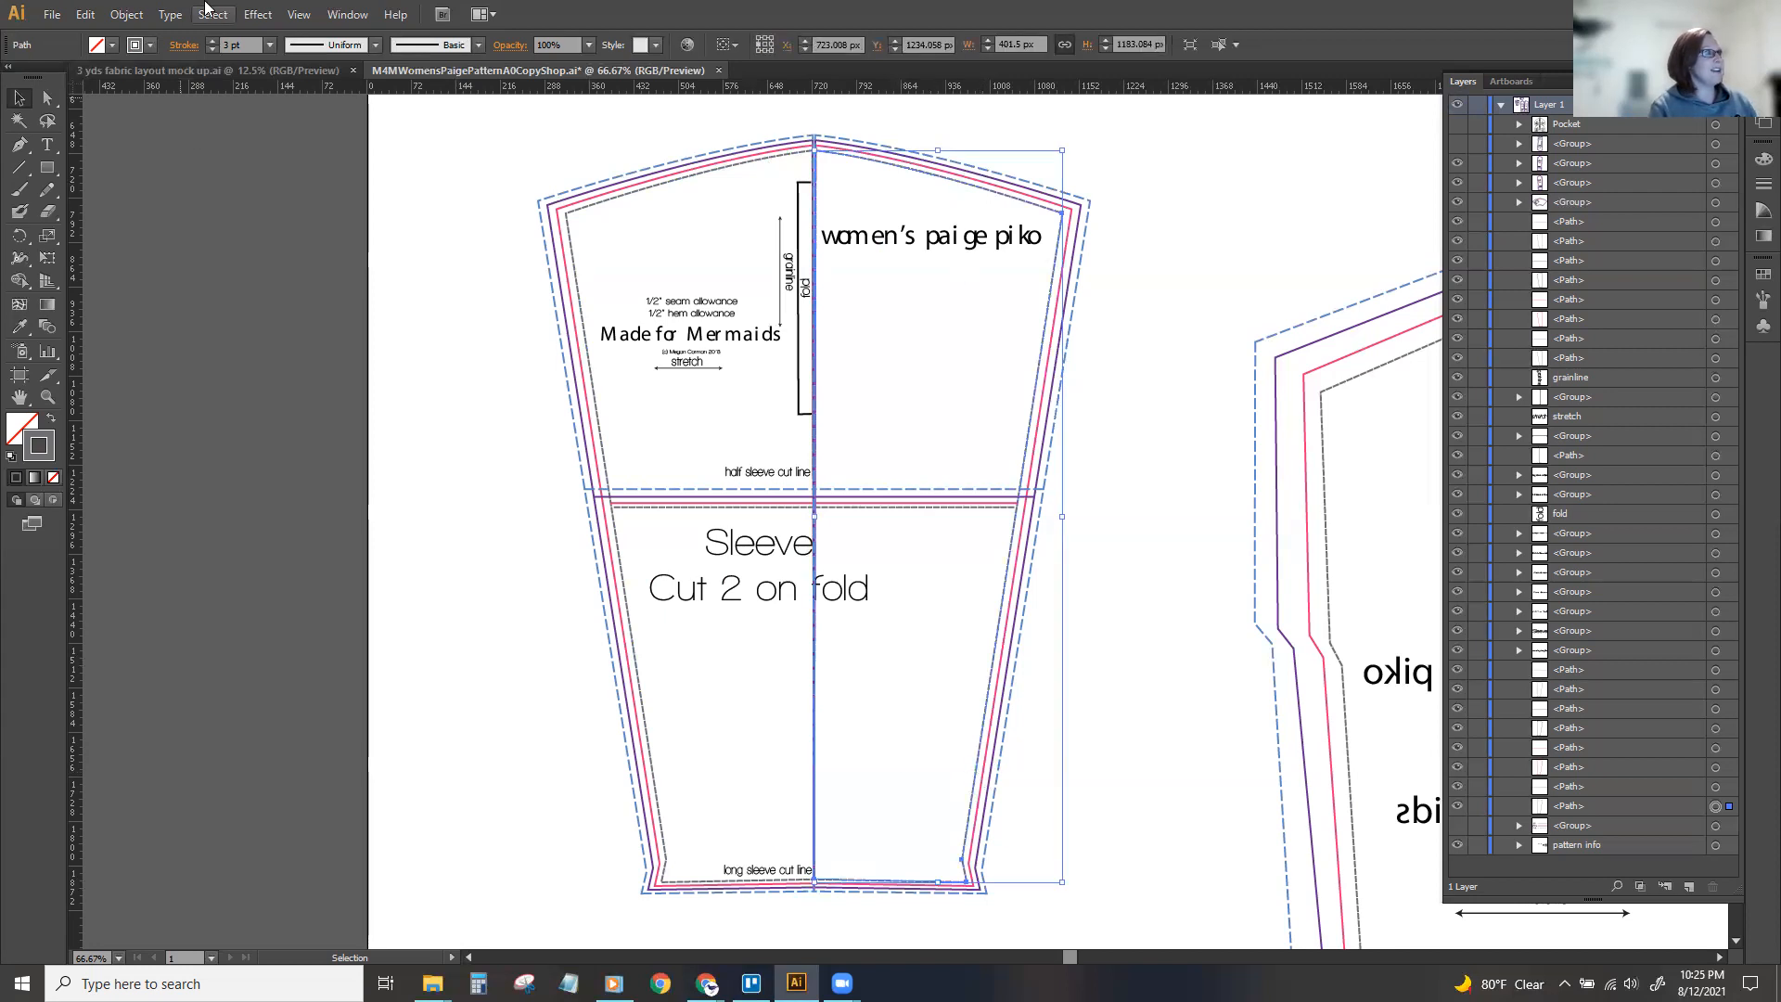
left_click(206, 19)
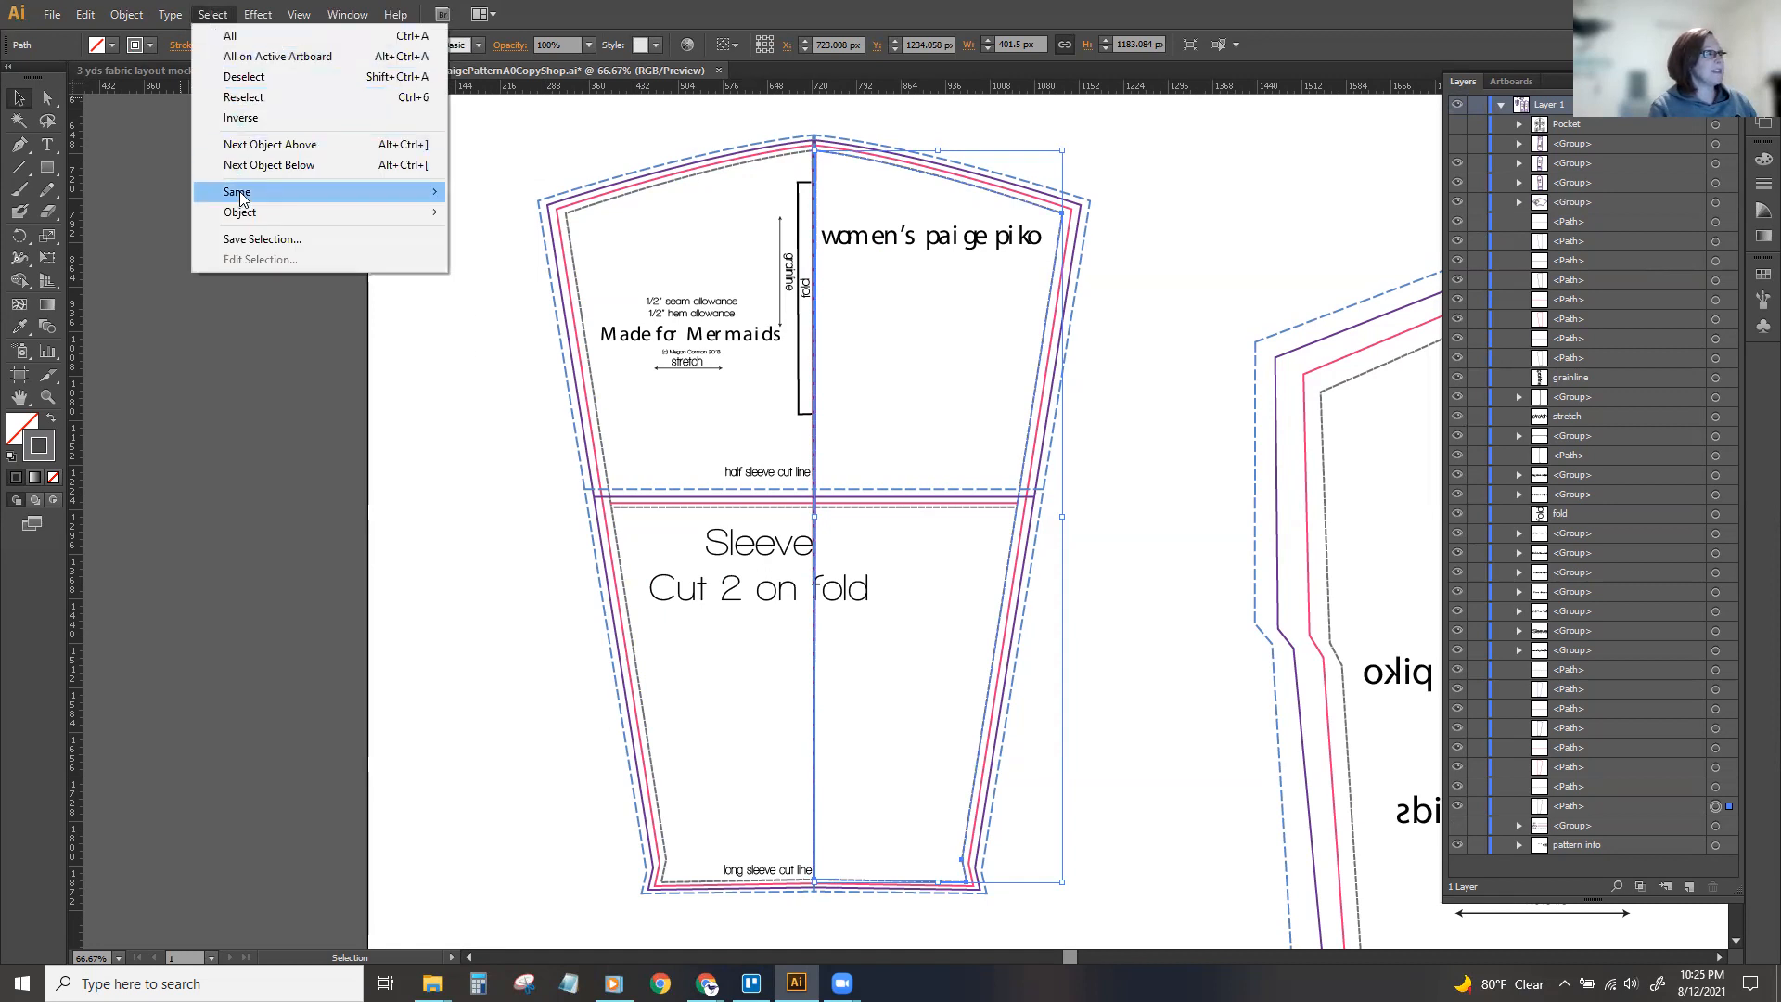
mouse_move(243, 195)
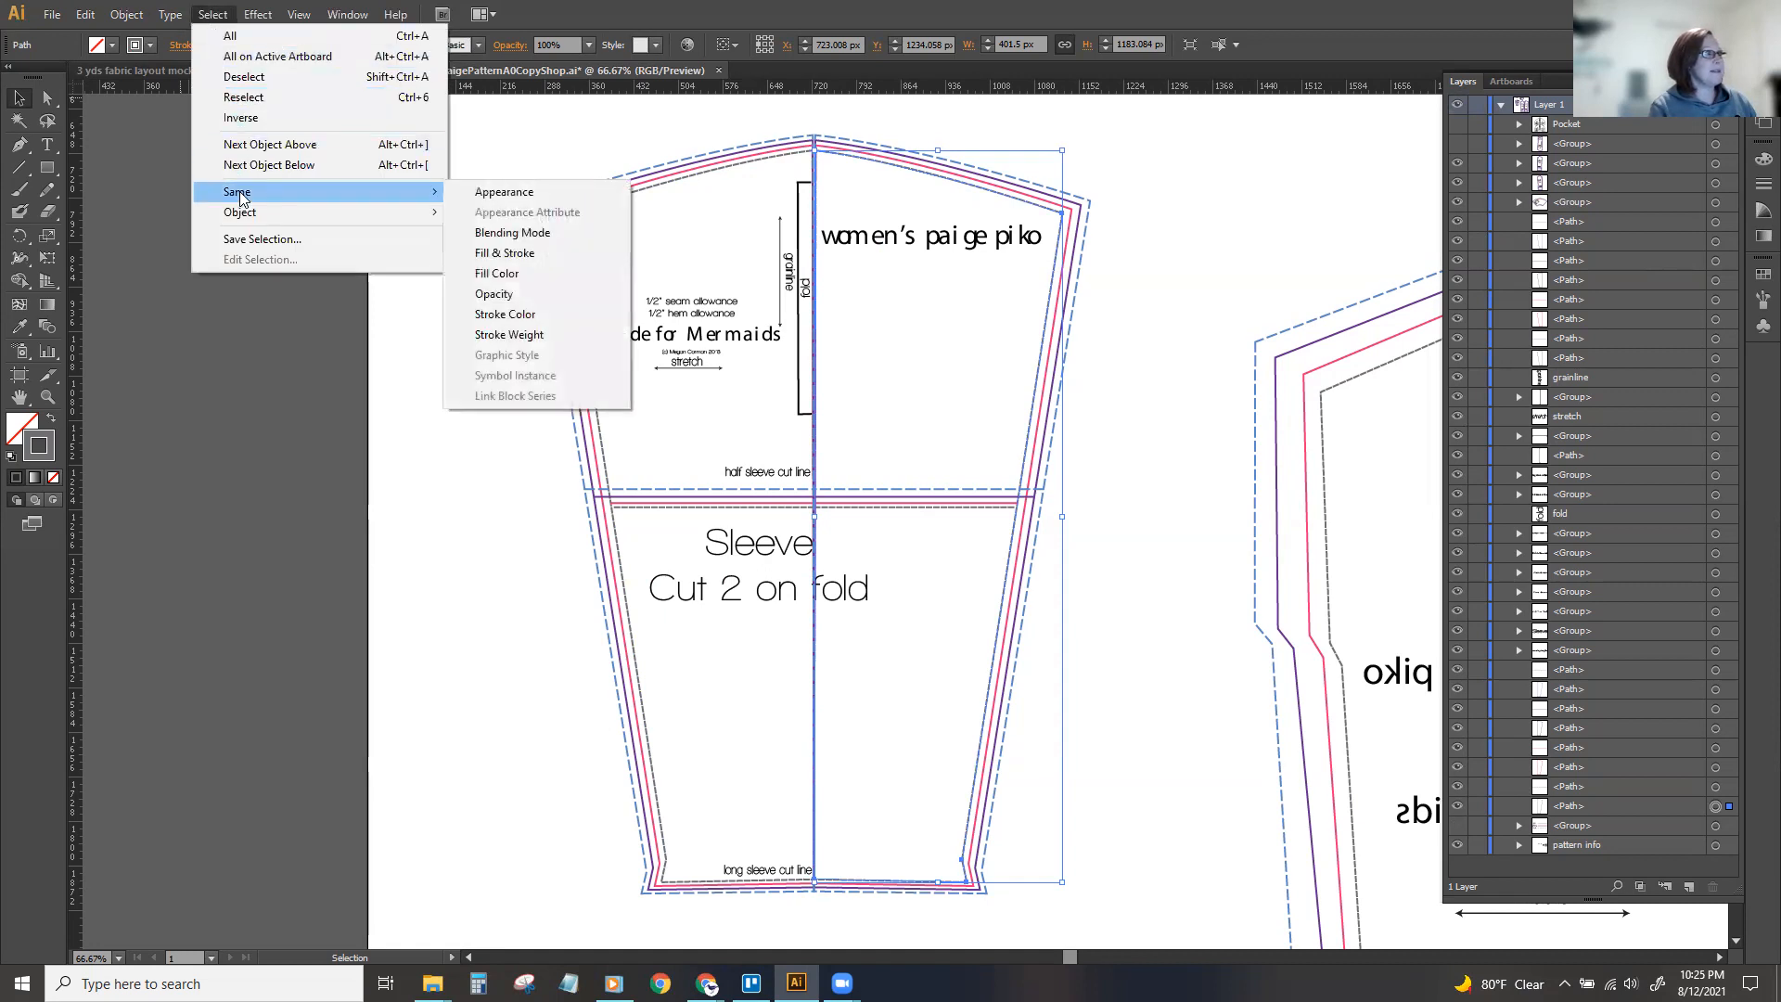
left_click(527, 316)
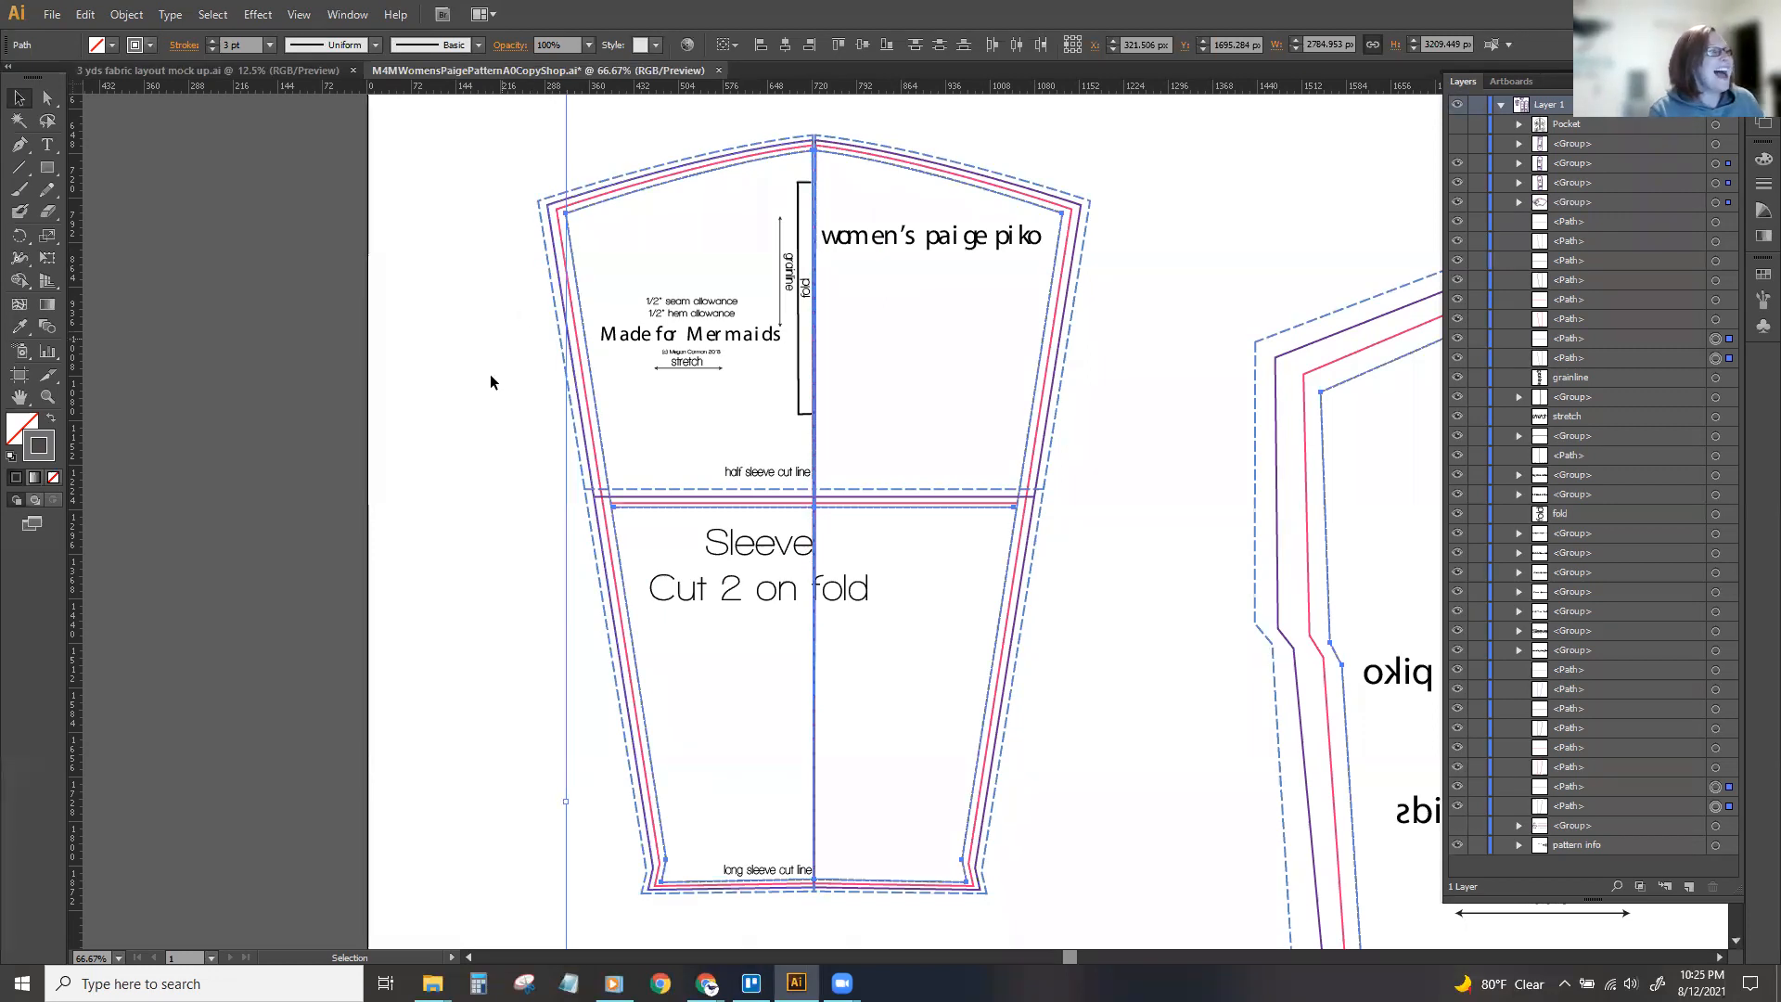
key("ctrl+minus")
key("ctrl+minus")
key("v")
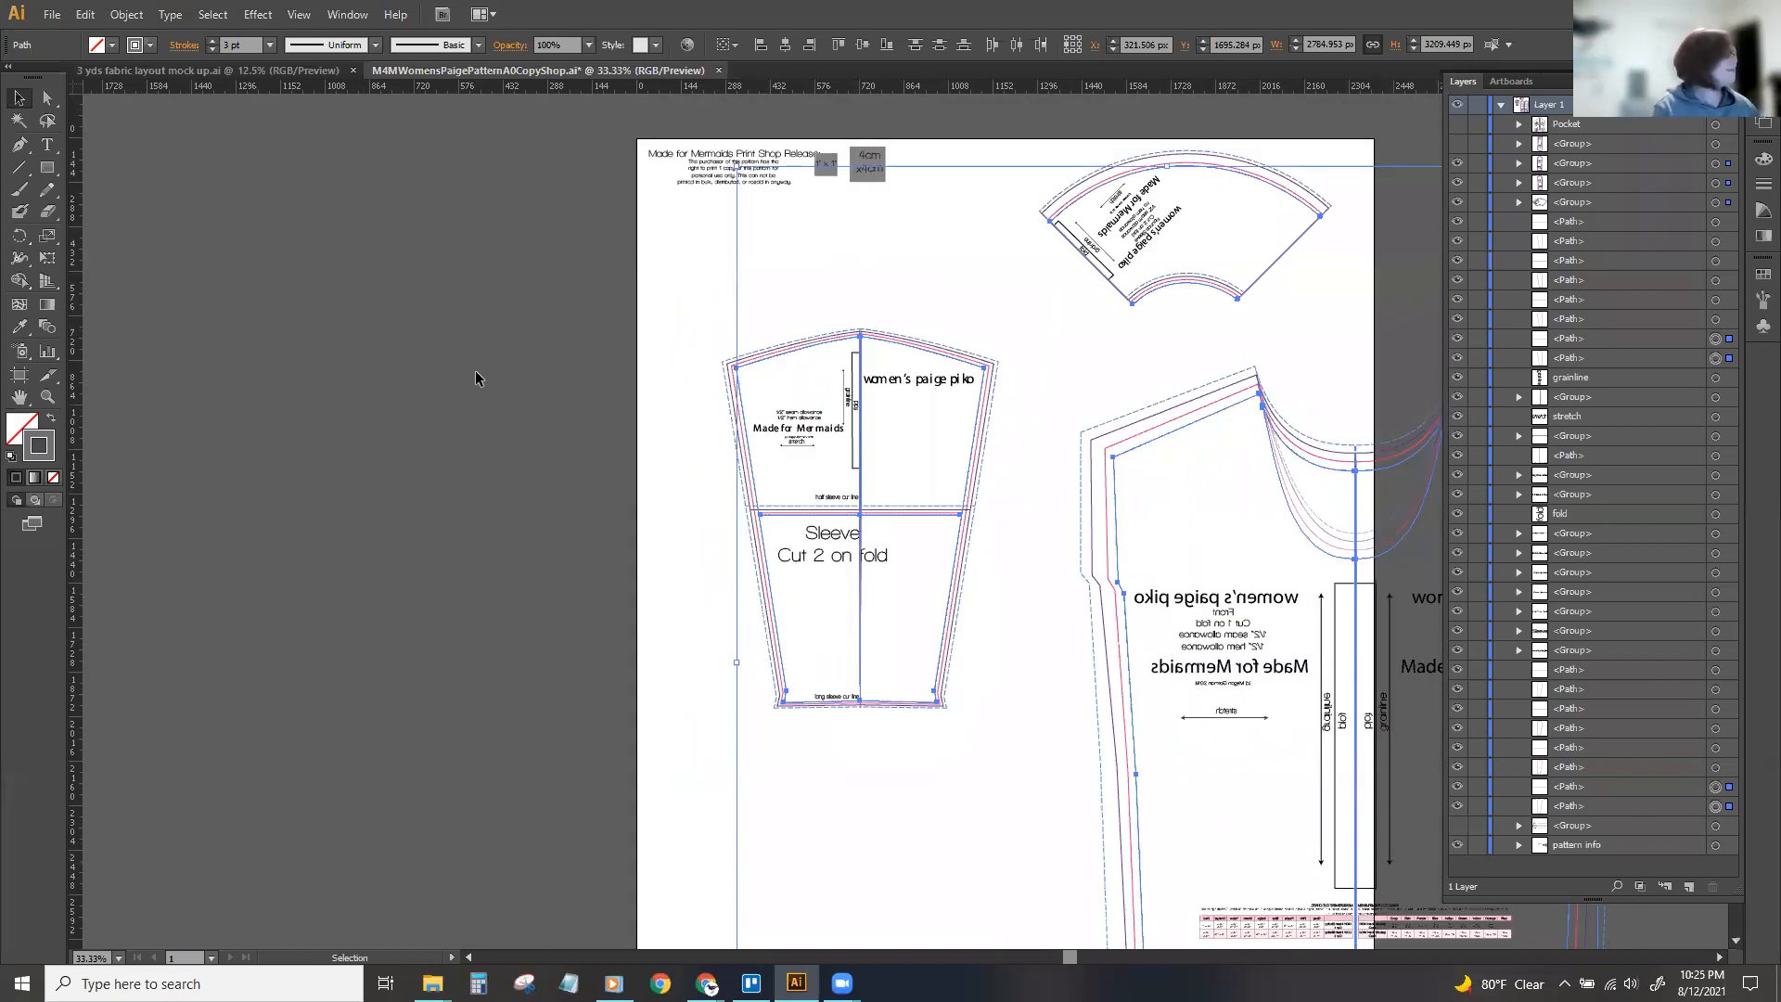
left_click_drag(1069, 955, 1113, 958)
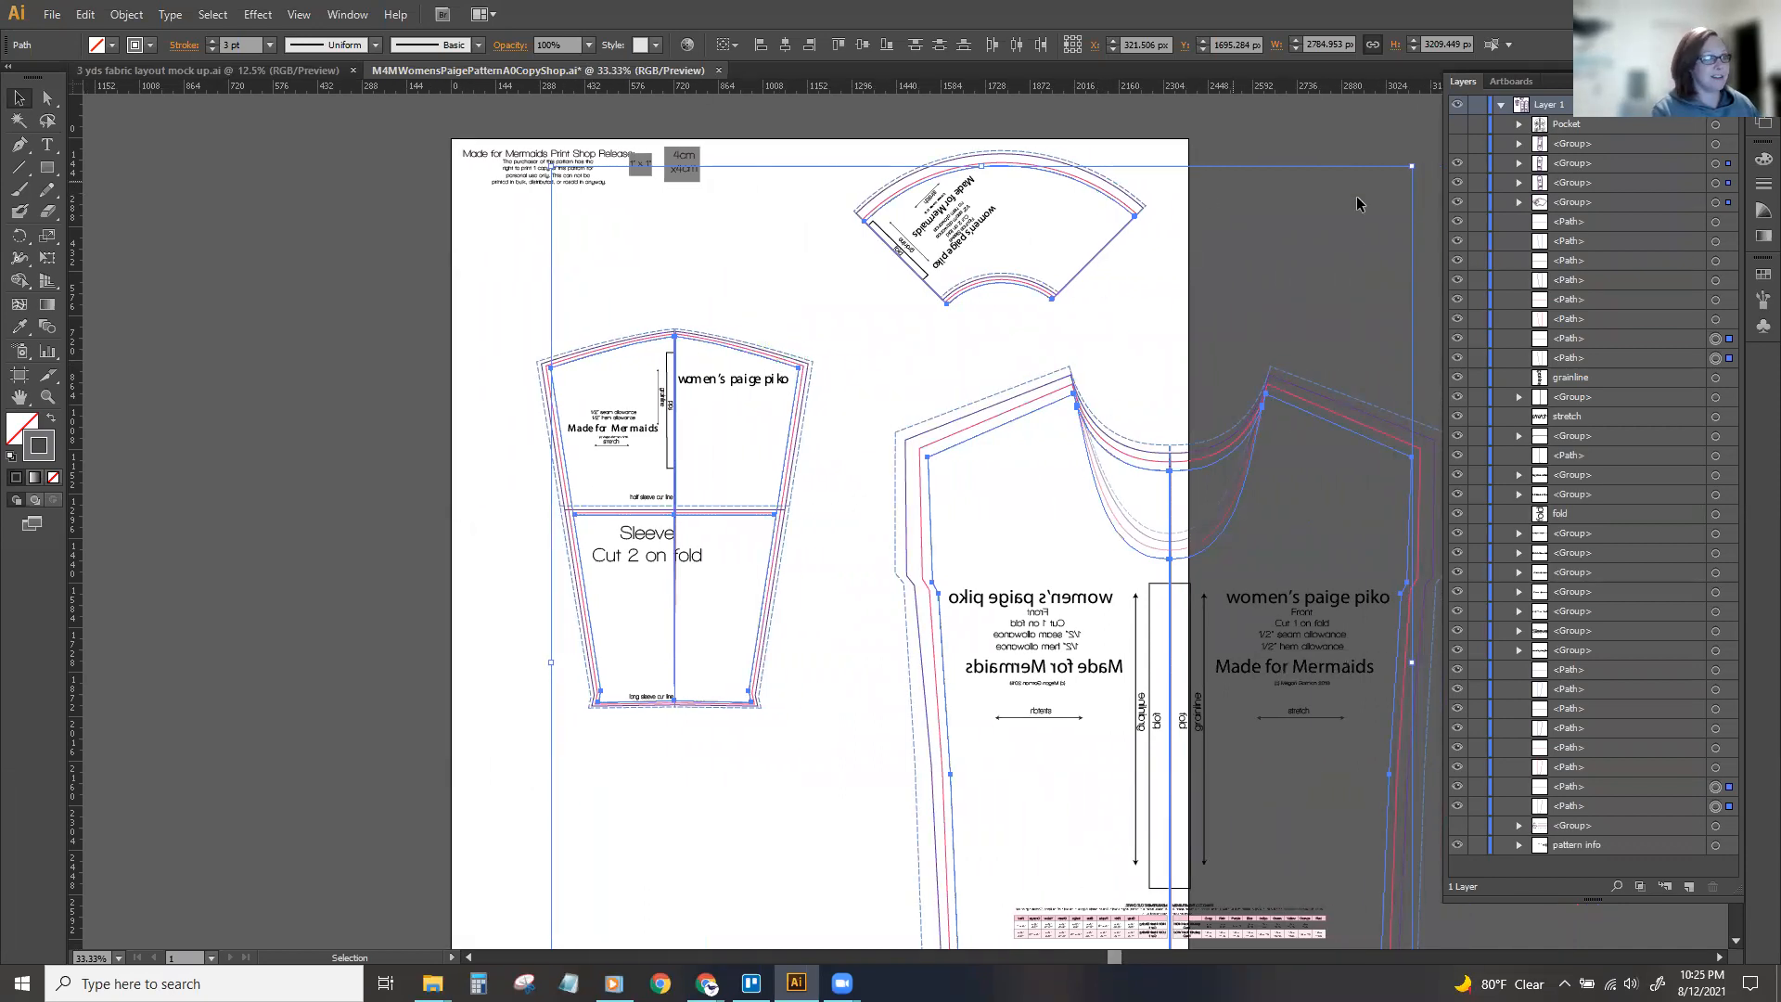
left_click(1273, 126)
Hide the curved pattern piece, both mirrored bodice halves and the pattern info, leaving only the sleeve shown.
left_click(1081, 238)
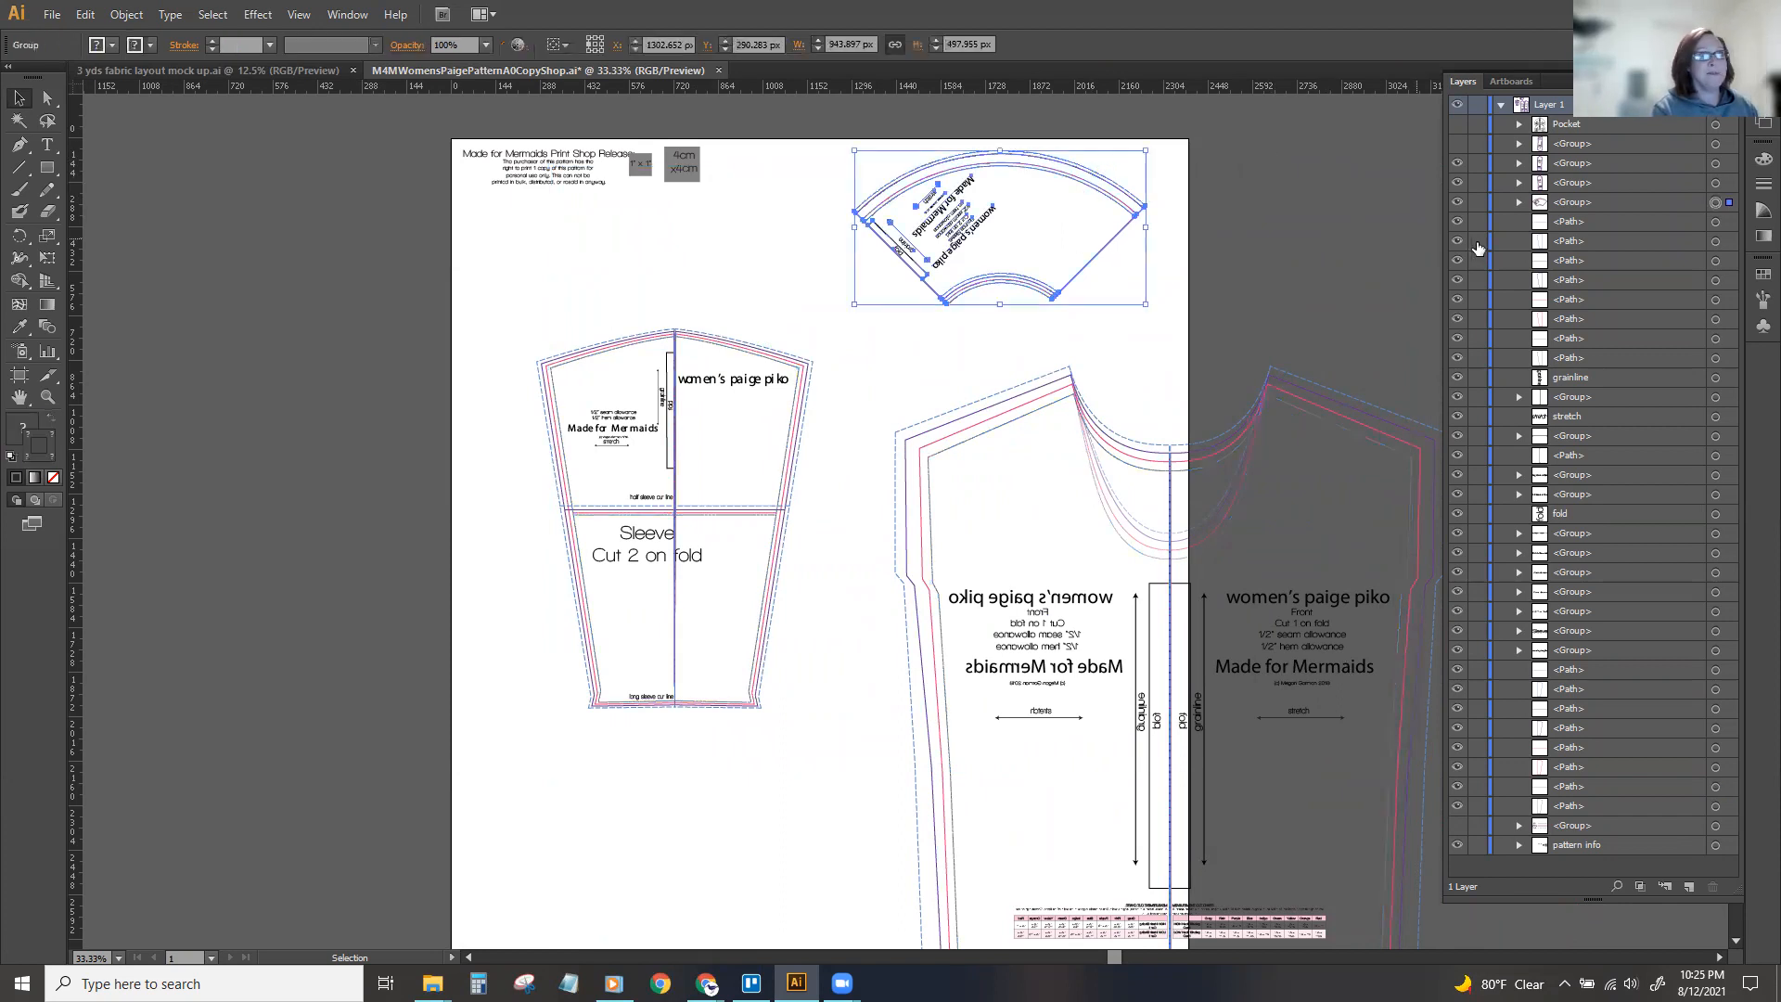
left_click(1462, 200)
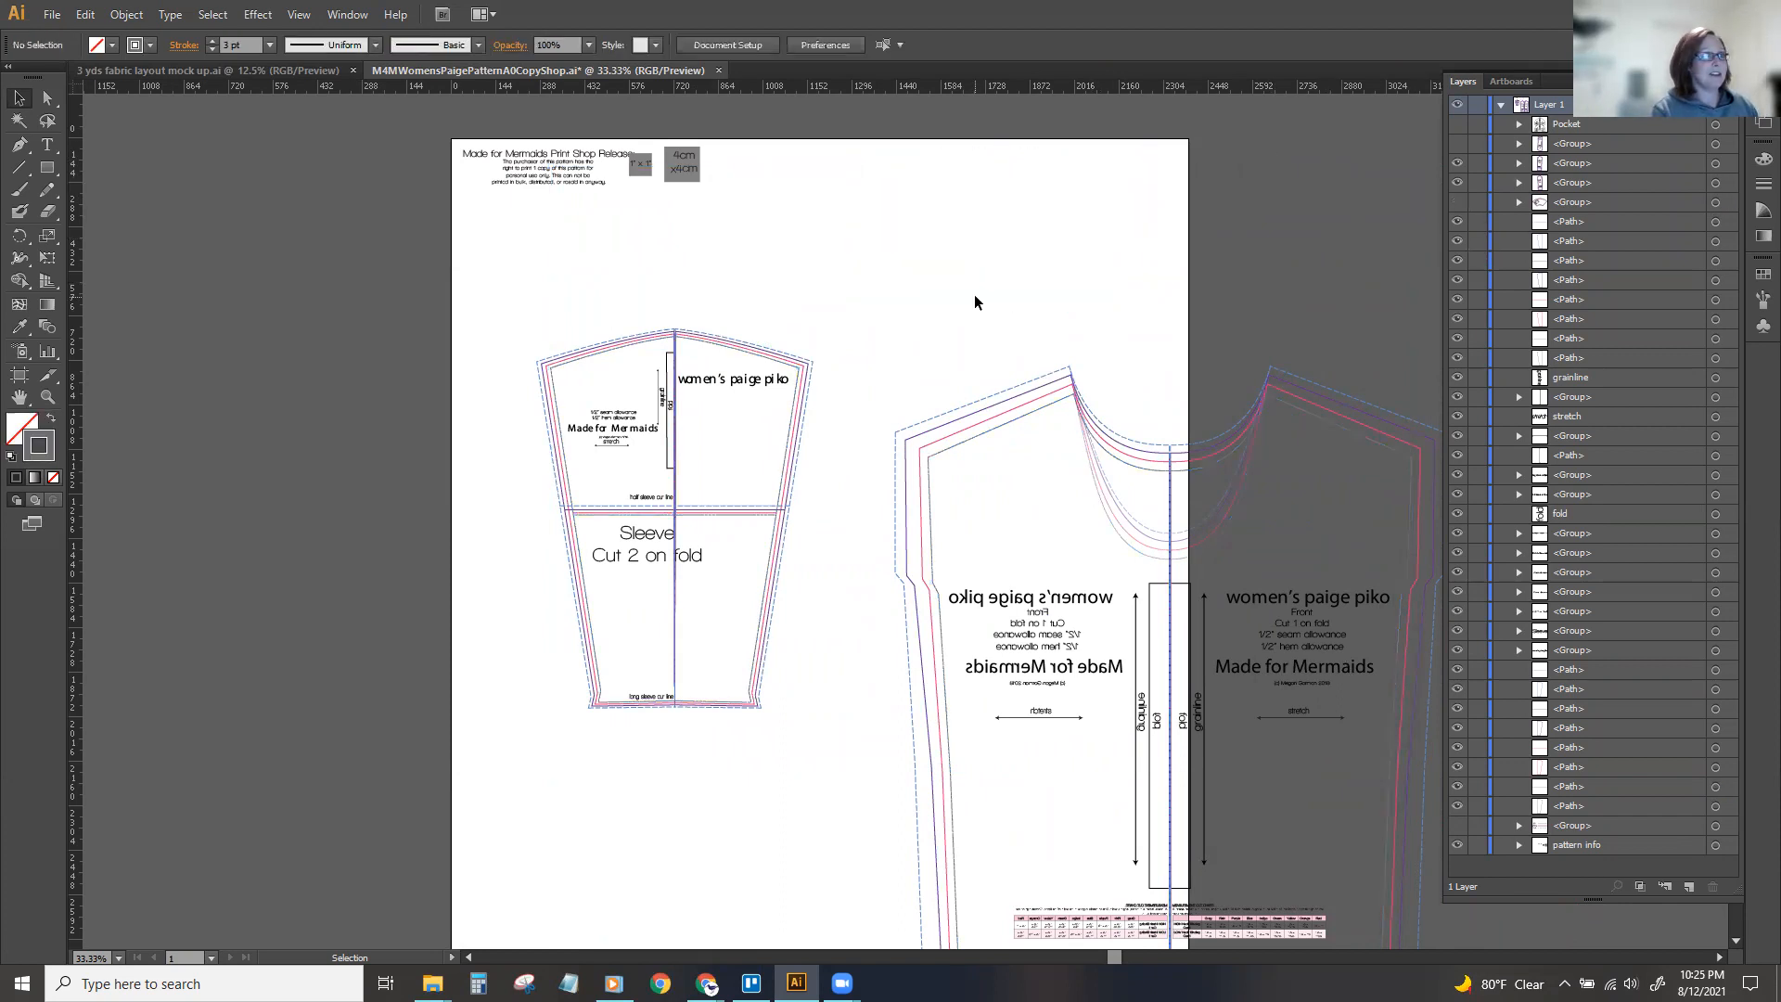
scroll(937, 290, "down", 3)
scroll(908, 286, "down", 1)
left_click_drag(884, 150, 1422, 927)
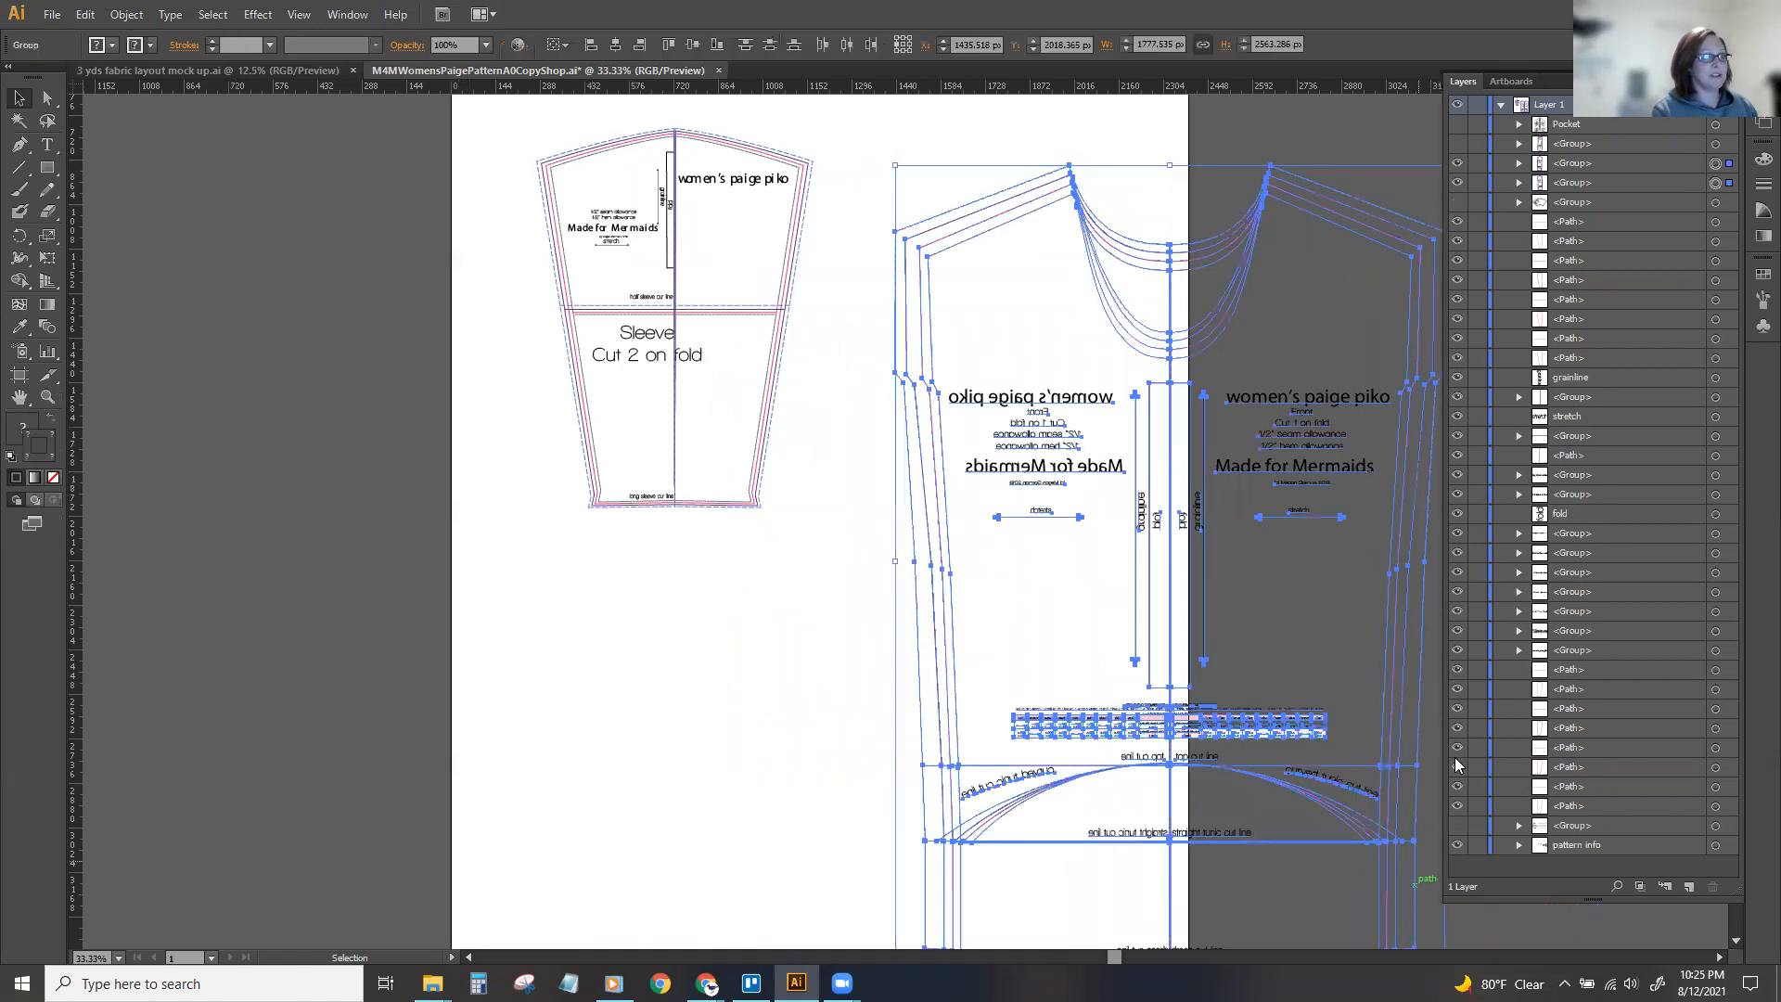
left_click(1459, 176)
scroll(701, 255, "up", 4)
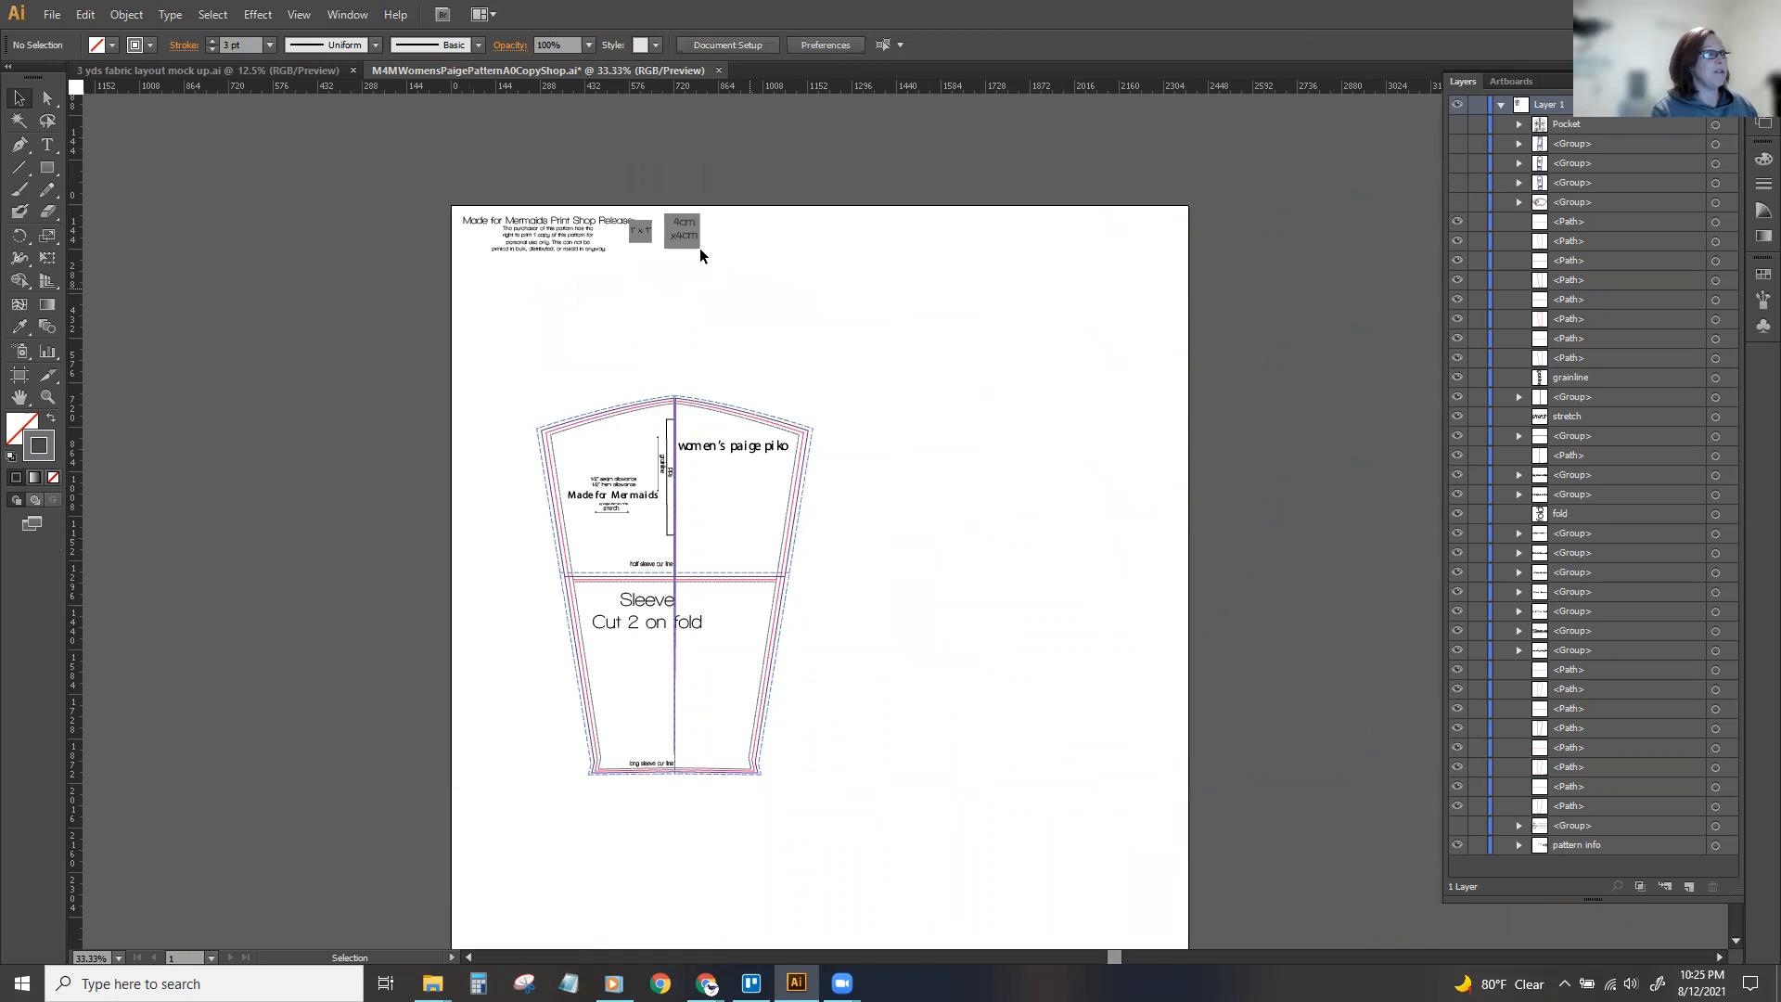
left_click_drag(737, 299, 800, 338)
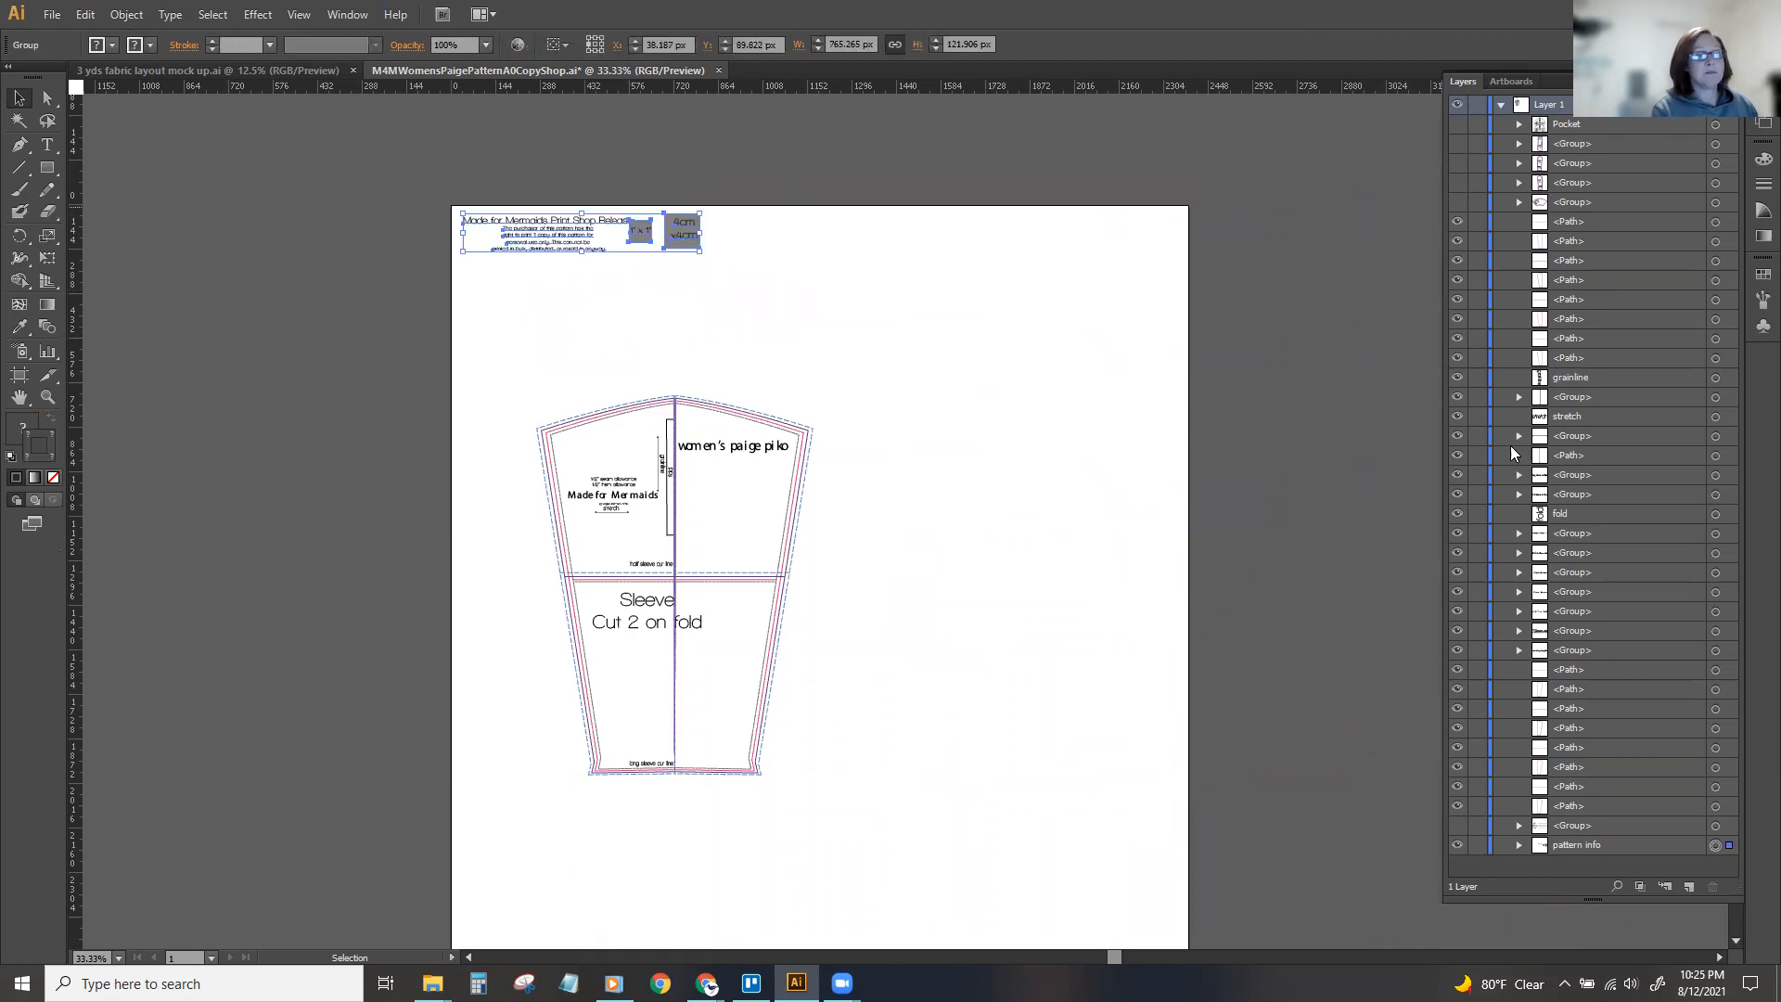
left_click(1457, 845)
left_click_drag(503, 373, 891, 675)
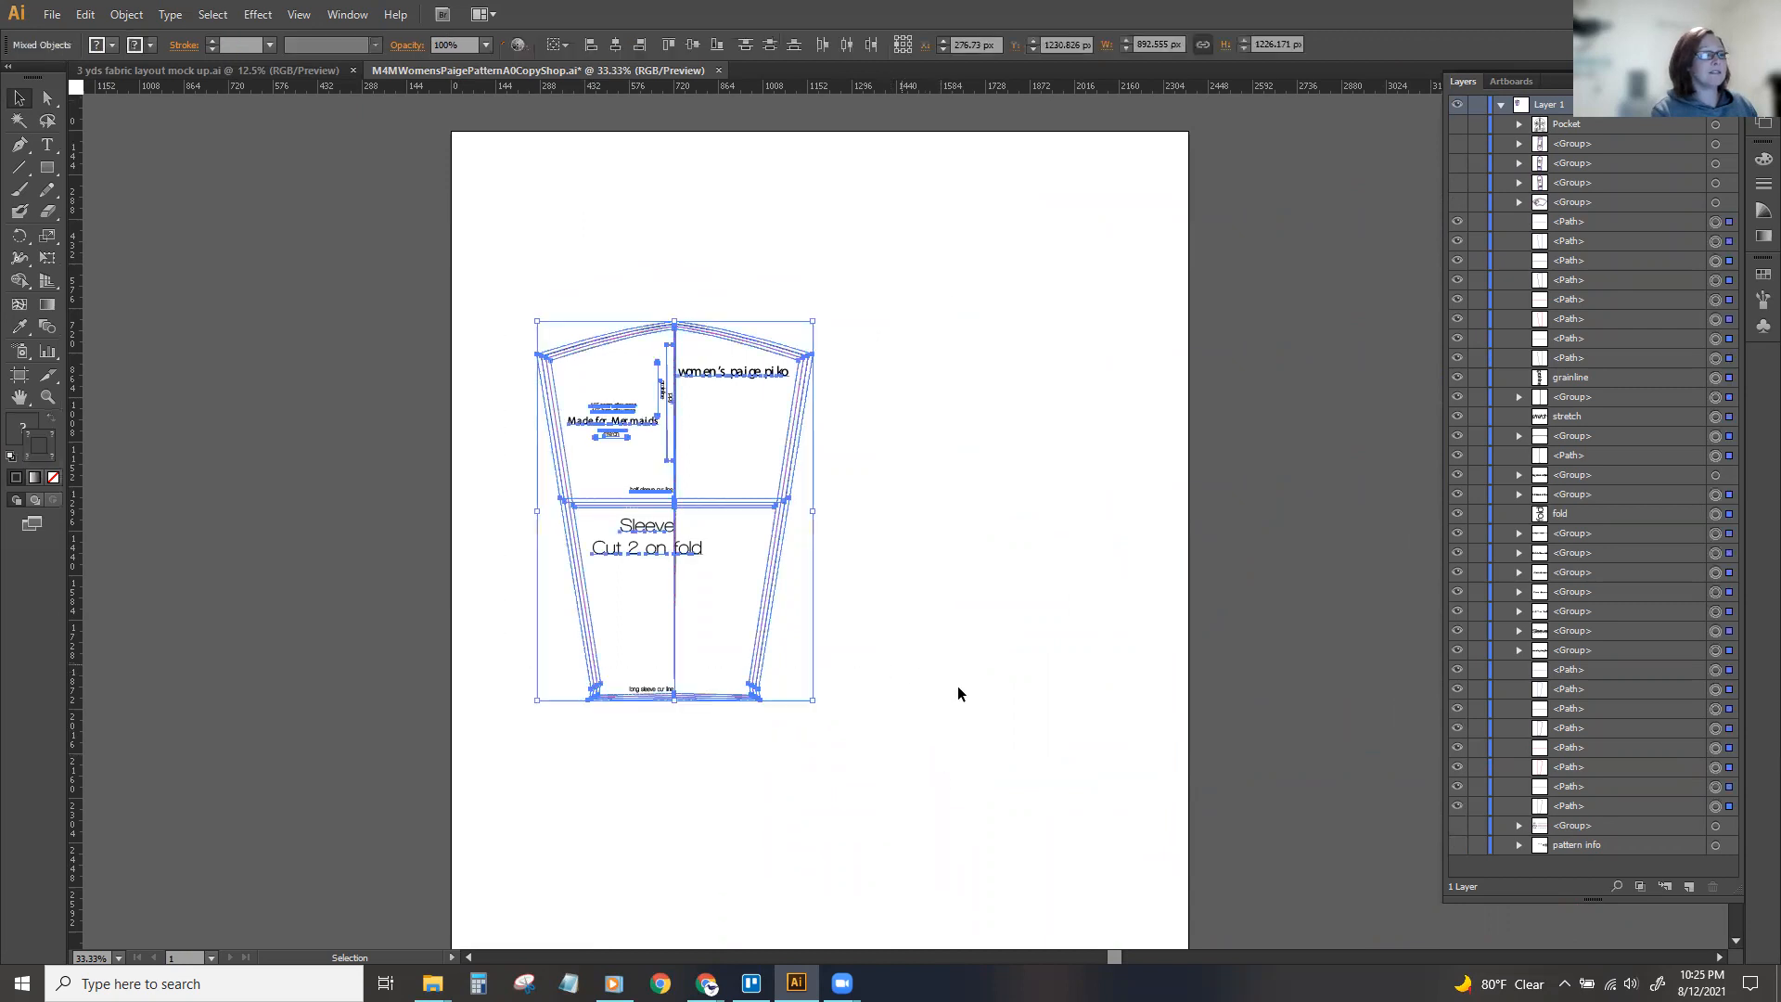
left_click(971, 693)
Select every sleeve line sharing the innermost size line's stroke color and group them.
left_click_drag(1114, 958, 1050, 961)
key("ctrl+equal")
key("ctrl+equal")
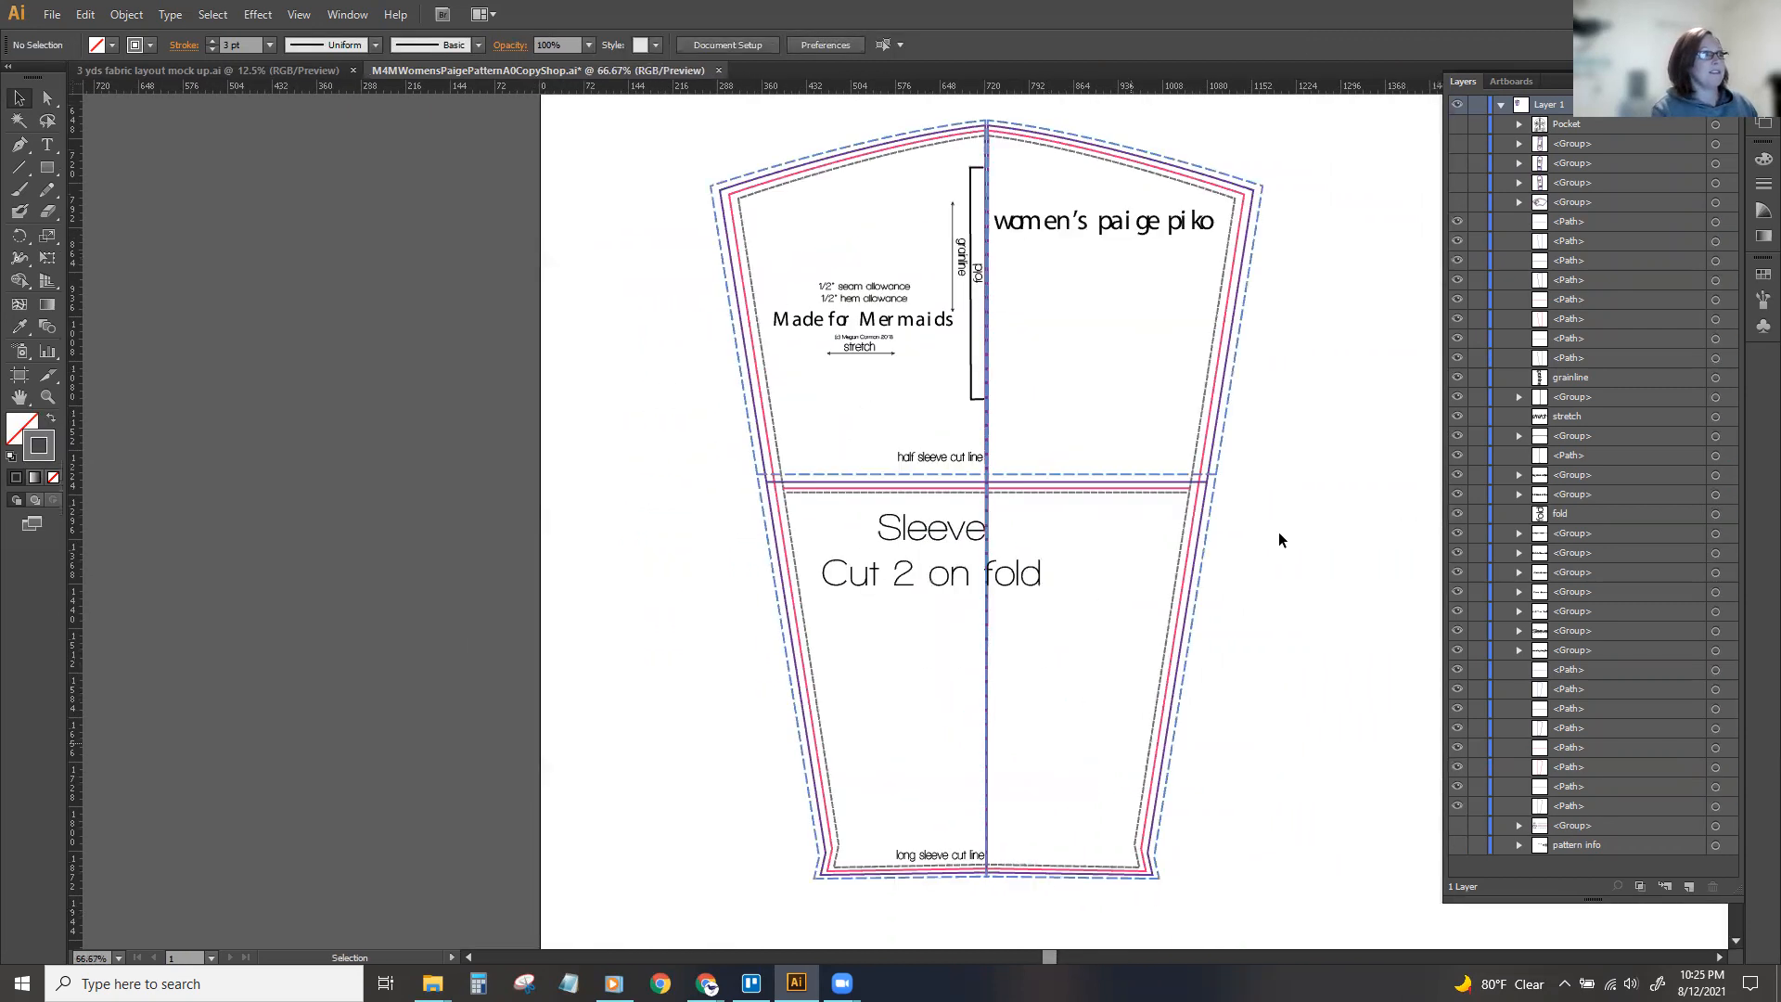
left_click(1203, 395)
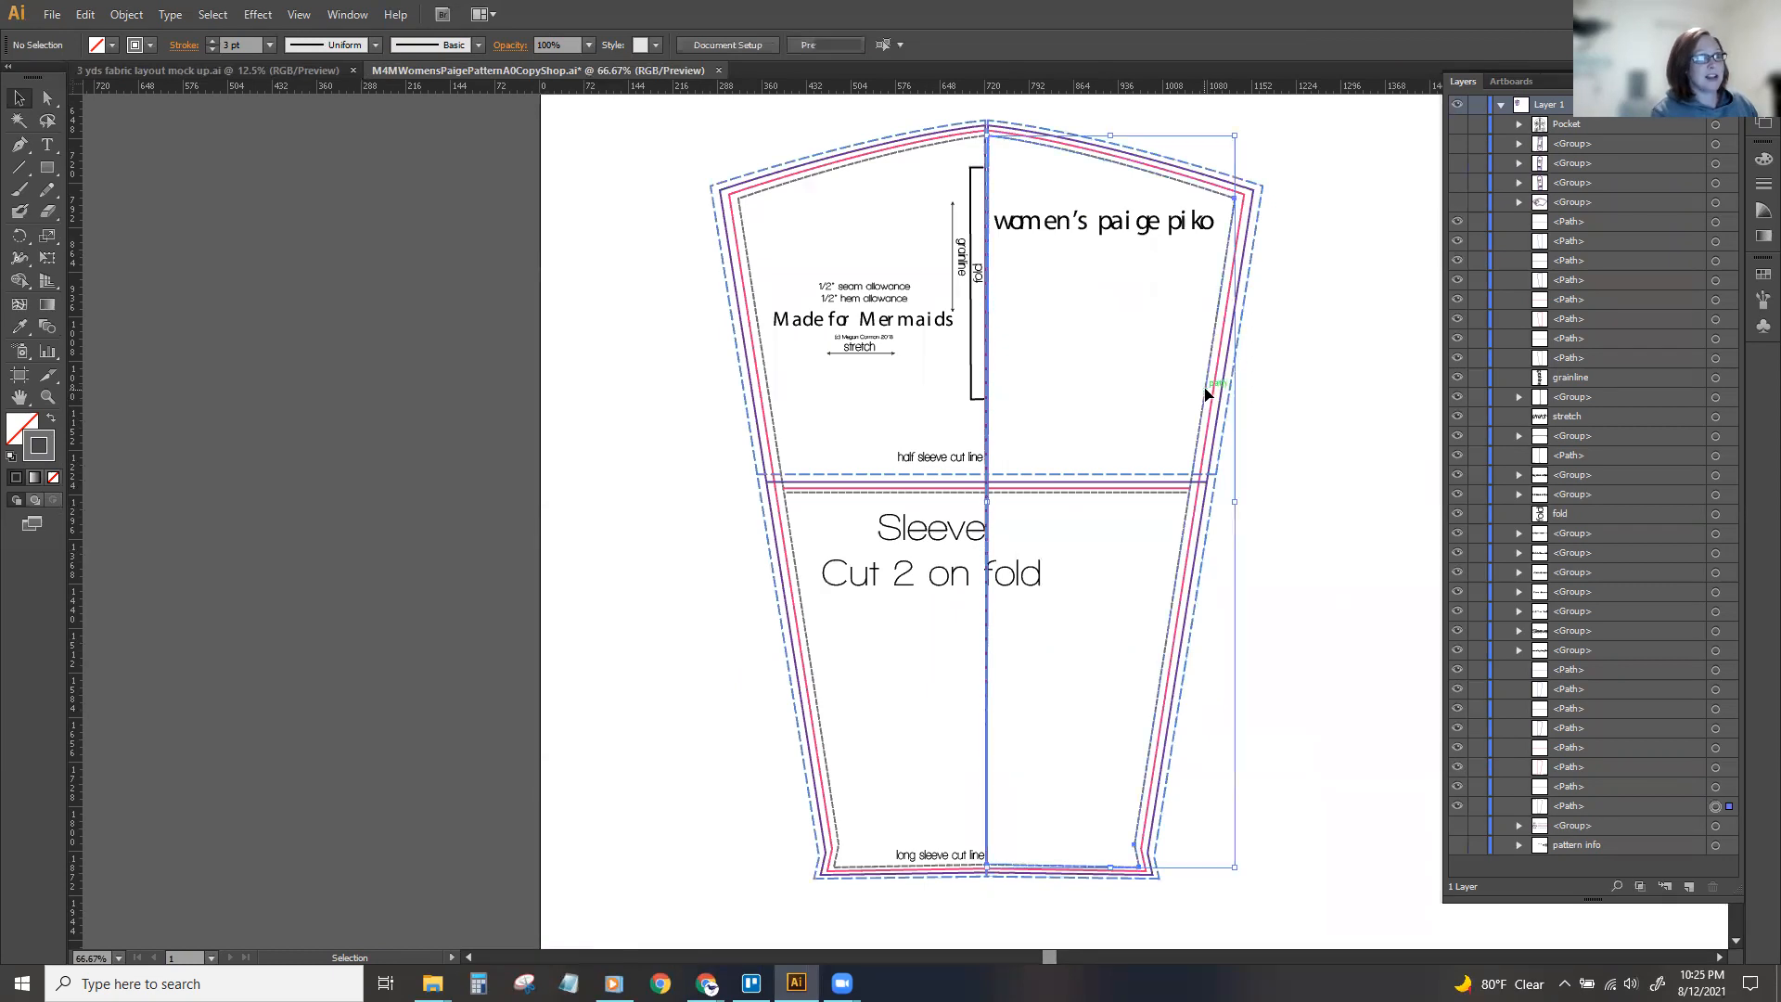
left_click(126, 15)
left_click(126, 15)
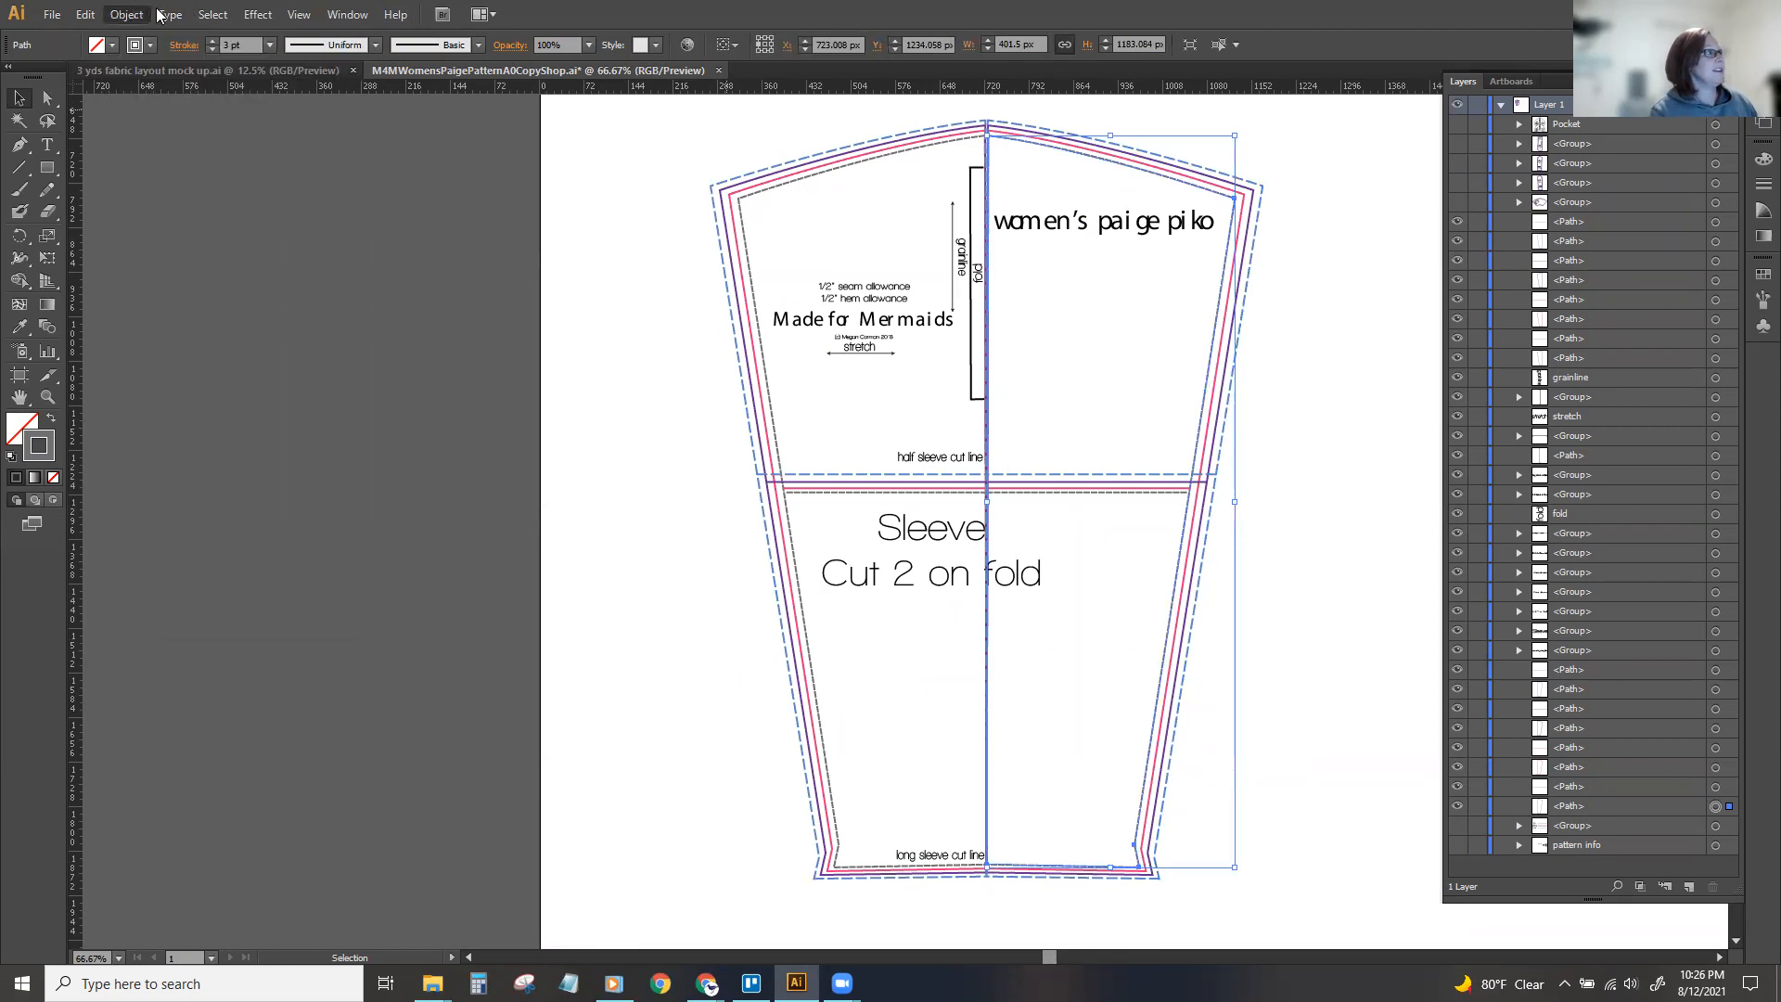
left_click(212, 15)
mouse_move(279, 192)
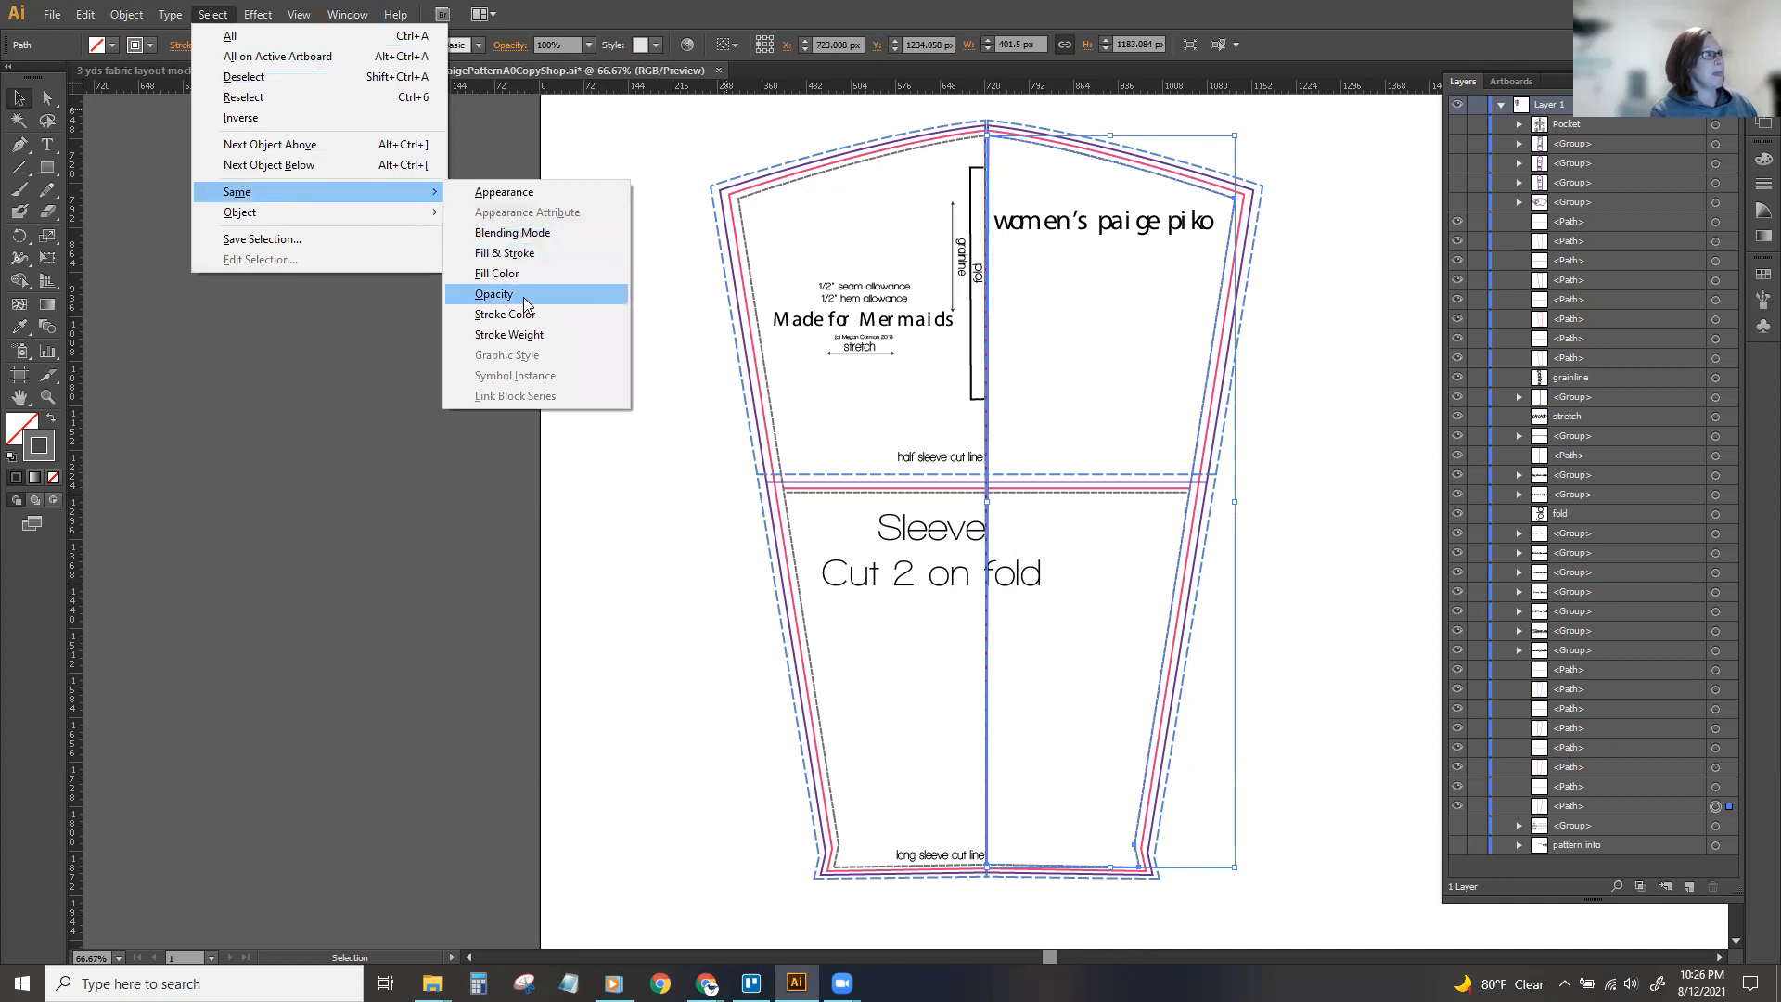
left_click(521, 316)
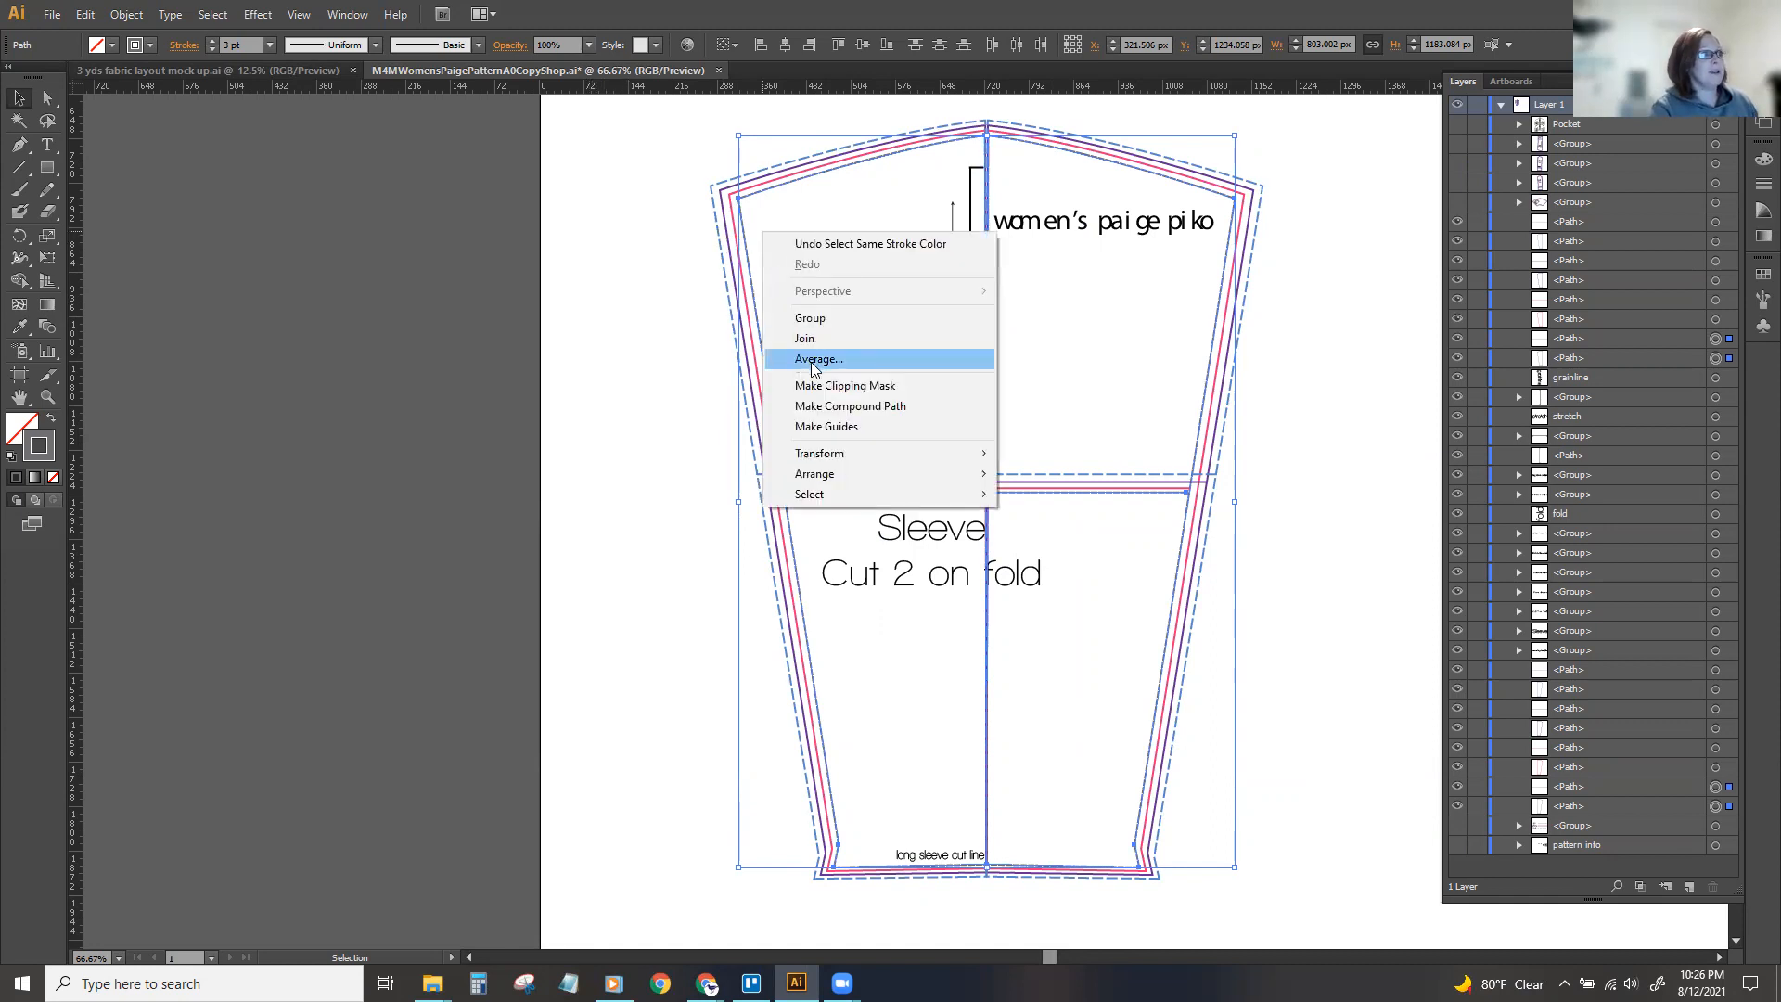
left_click(809, 318)
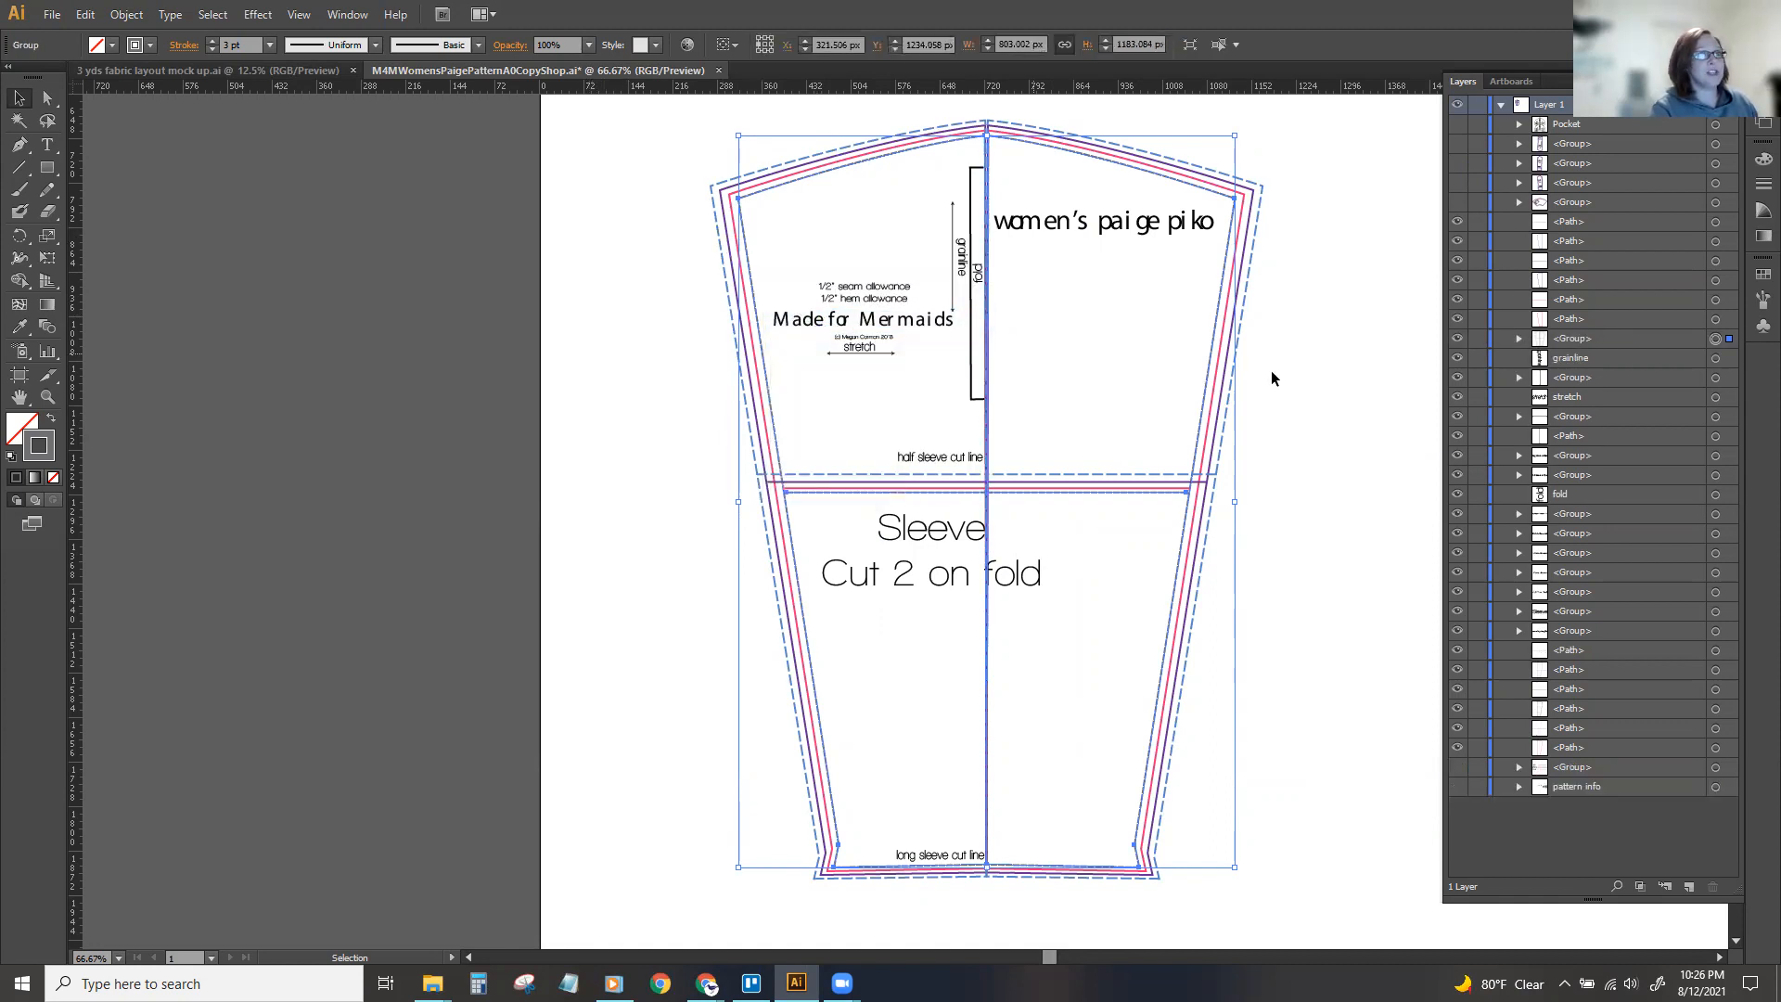
Name the group of innermost size lines "S" and hide it.
double_click(1576, 339)
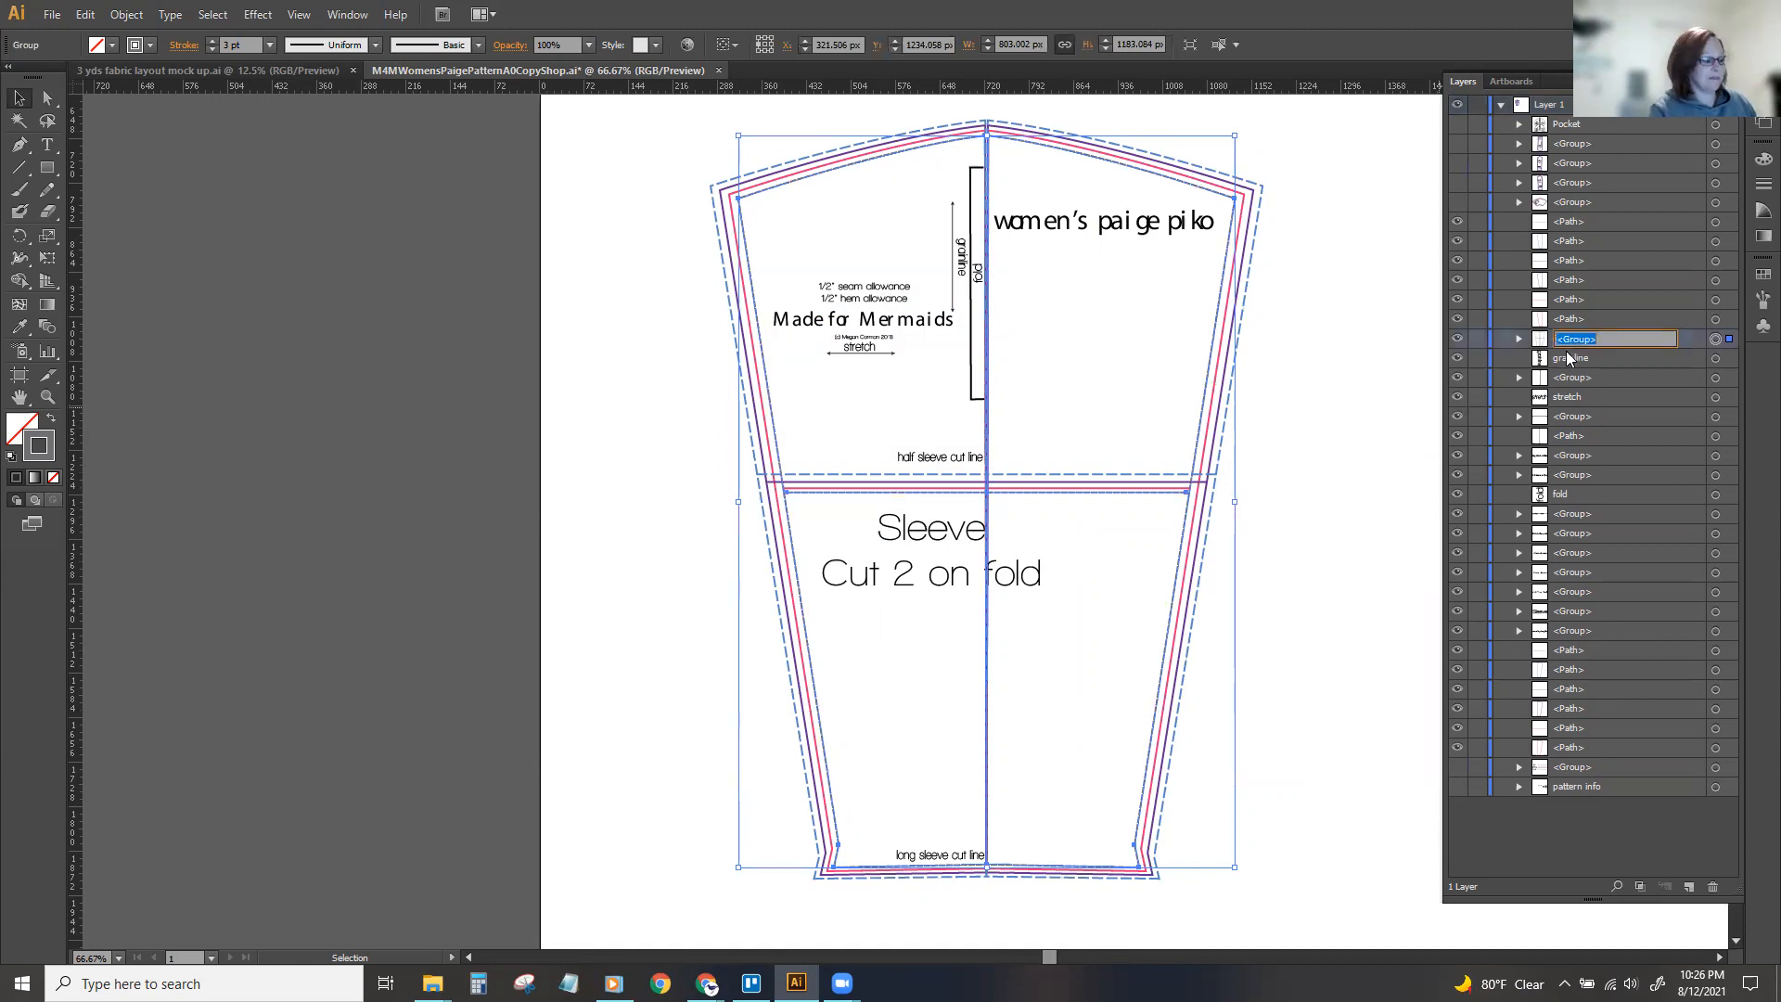
type("S")
key("Return")
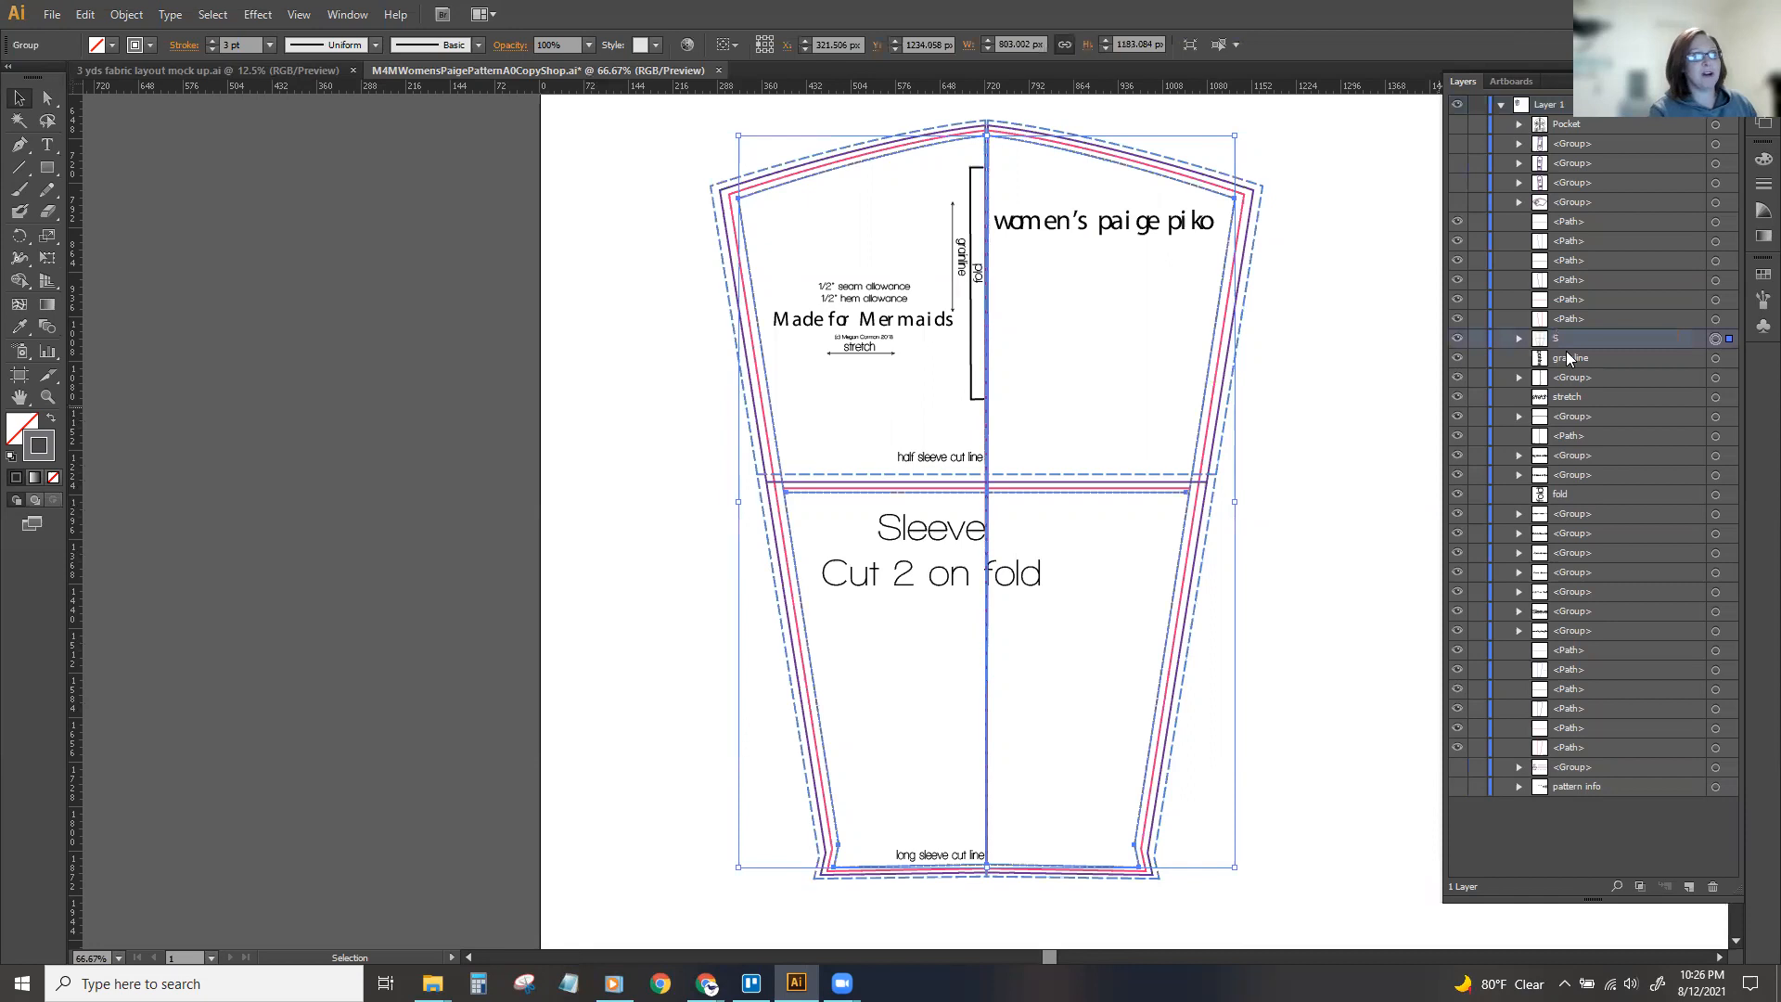
left_click(1457, 340)
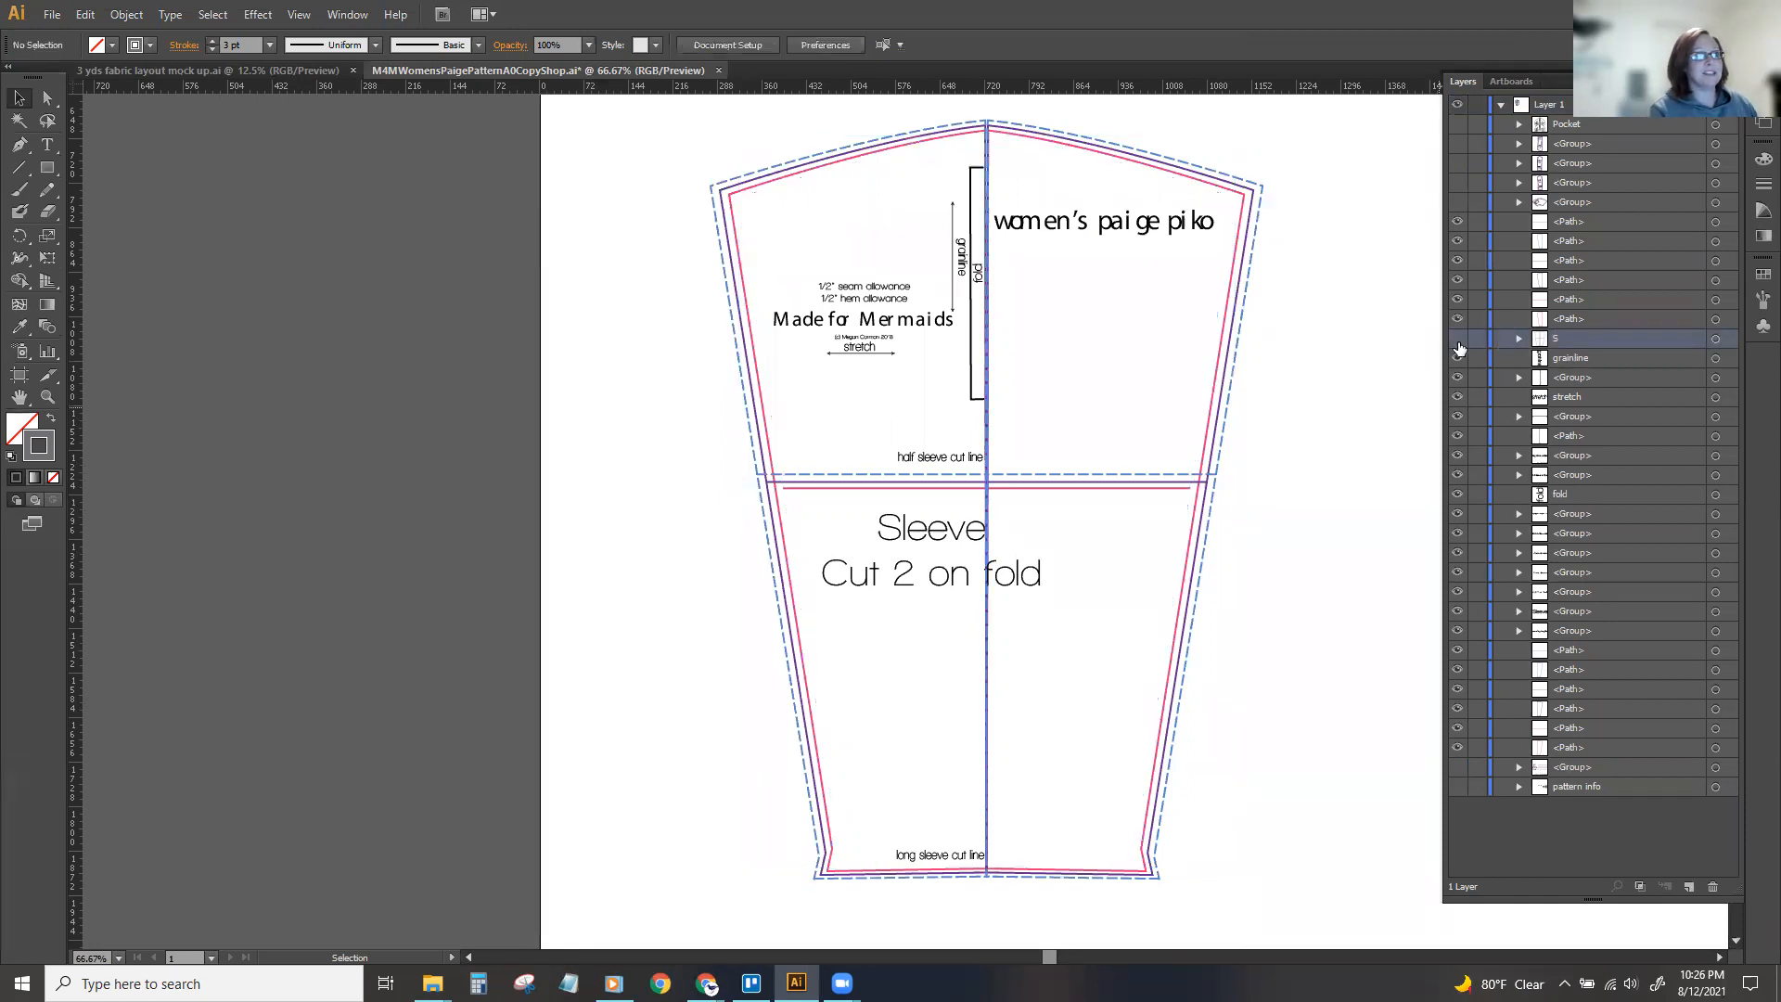
Enlarge the sleeve's grainline arrow and "grainline" text together until the arrow reaches down to the long sleeve cut line.
left_click(886, 297)
left_click(772, 198)
left_click_drag(947, 168, 859, 855)
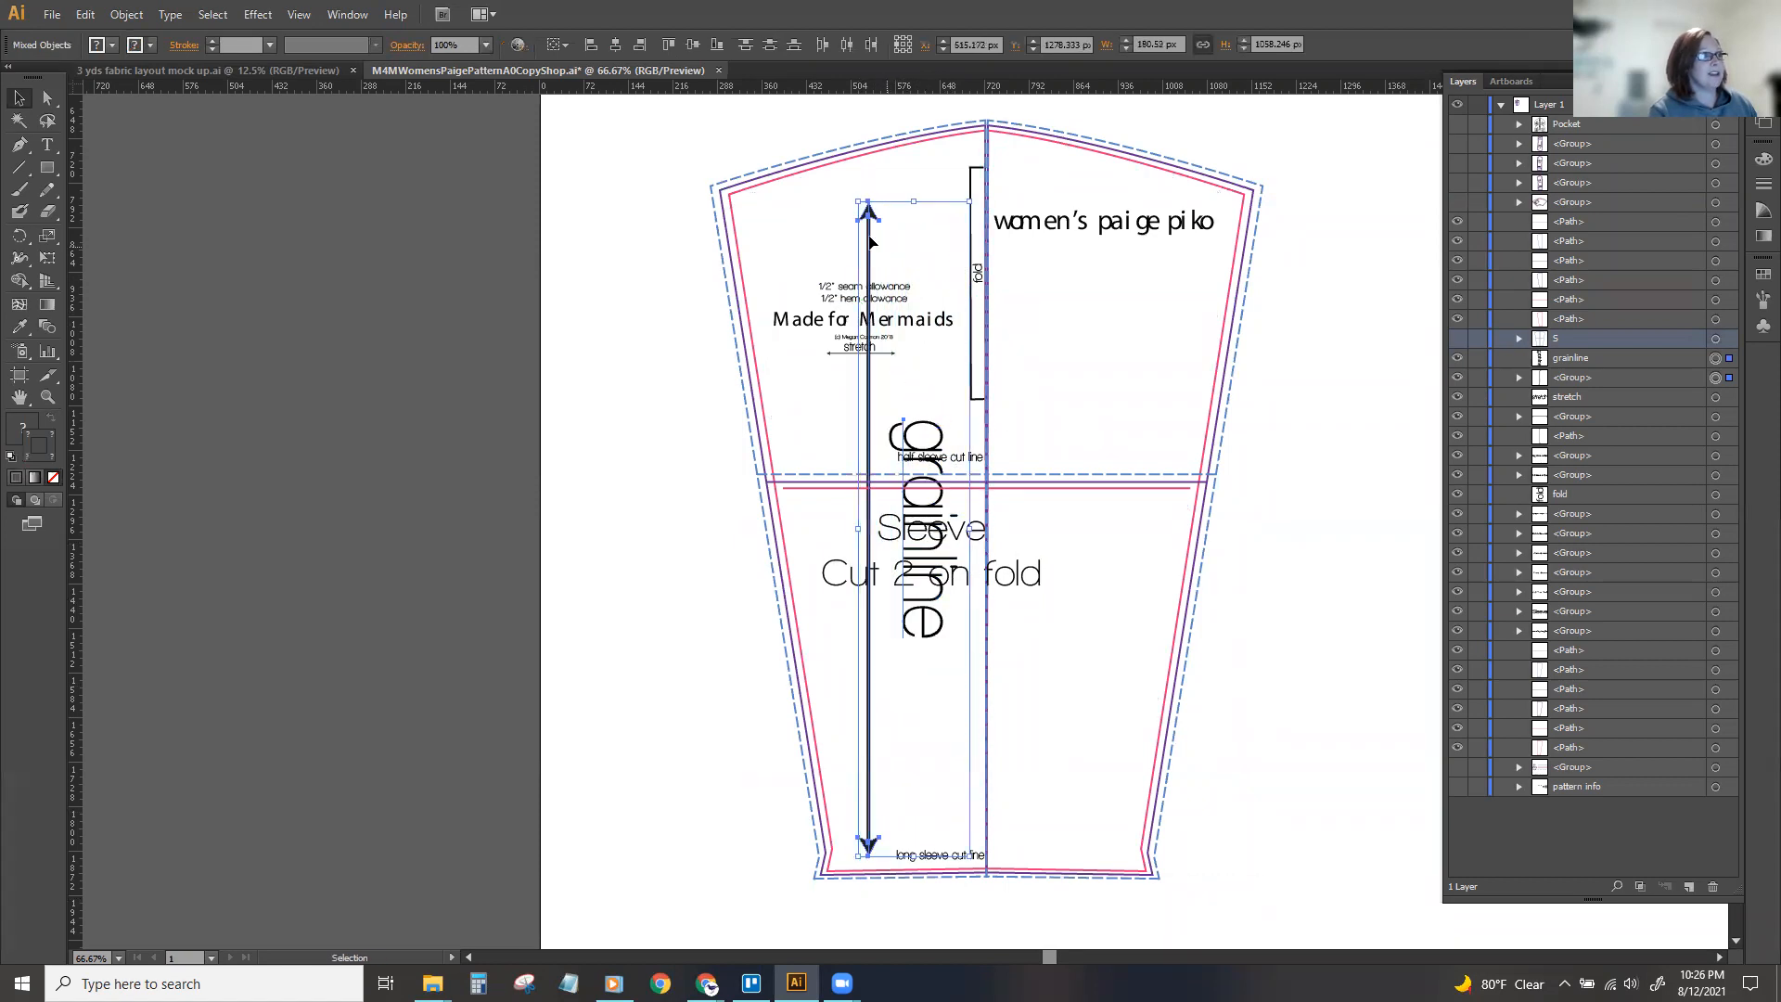
Set the grainline arrow's stroke to 11 pt and lengthen it past the sleeve's top and hem to about 1569 px.
left_click(870, 244)
left_click(866, 232)
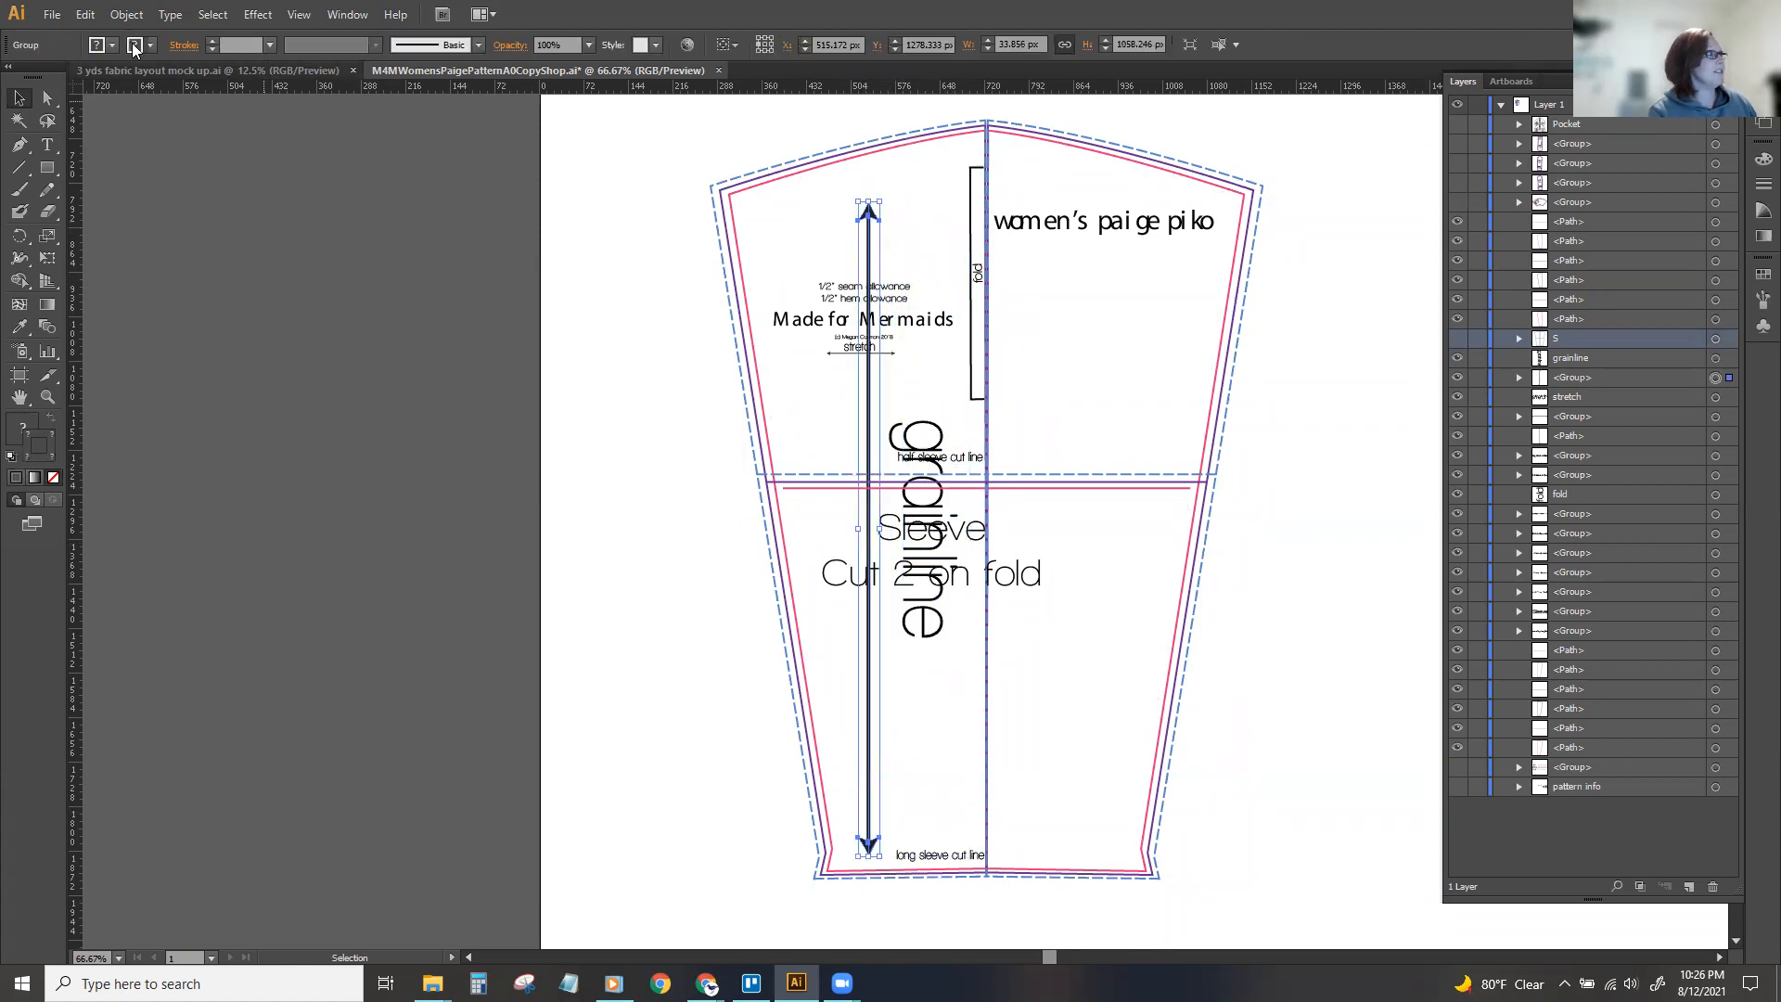
type("5")
key("Return")
left_click(212, 41)
left_click(212, 42)
left_click(213, 42)
left_click(212, 41)
left_click(212, 42)
left_click(212, 42)
left_click_drag(868, 201, 868, 93)
scroll(855, 491, "down", 3)
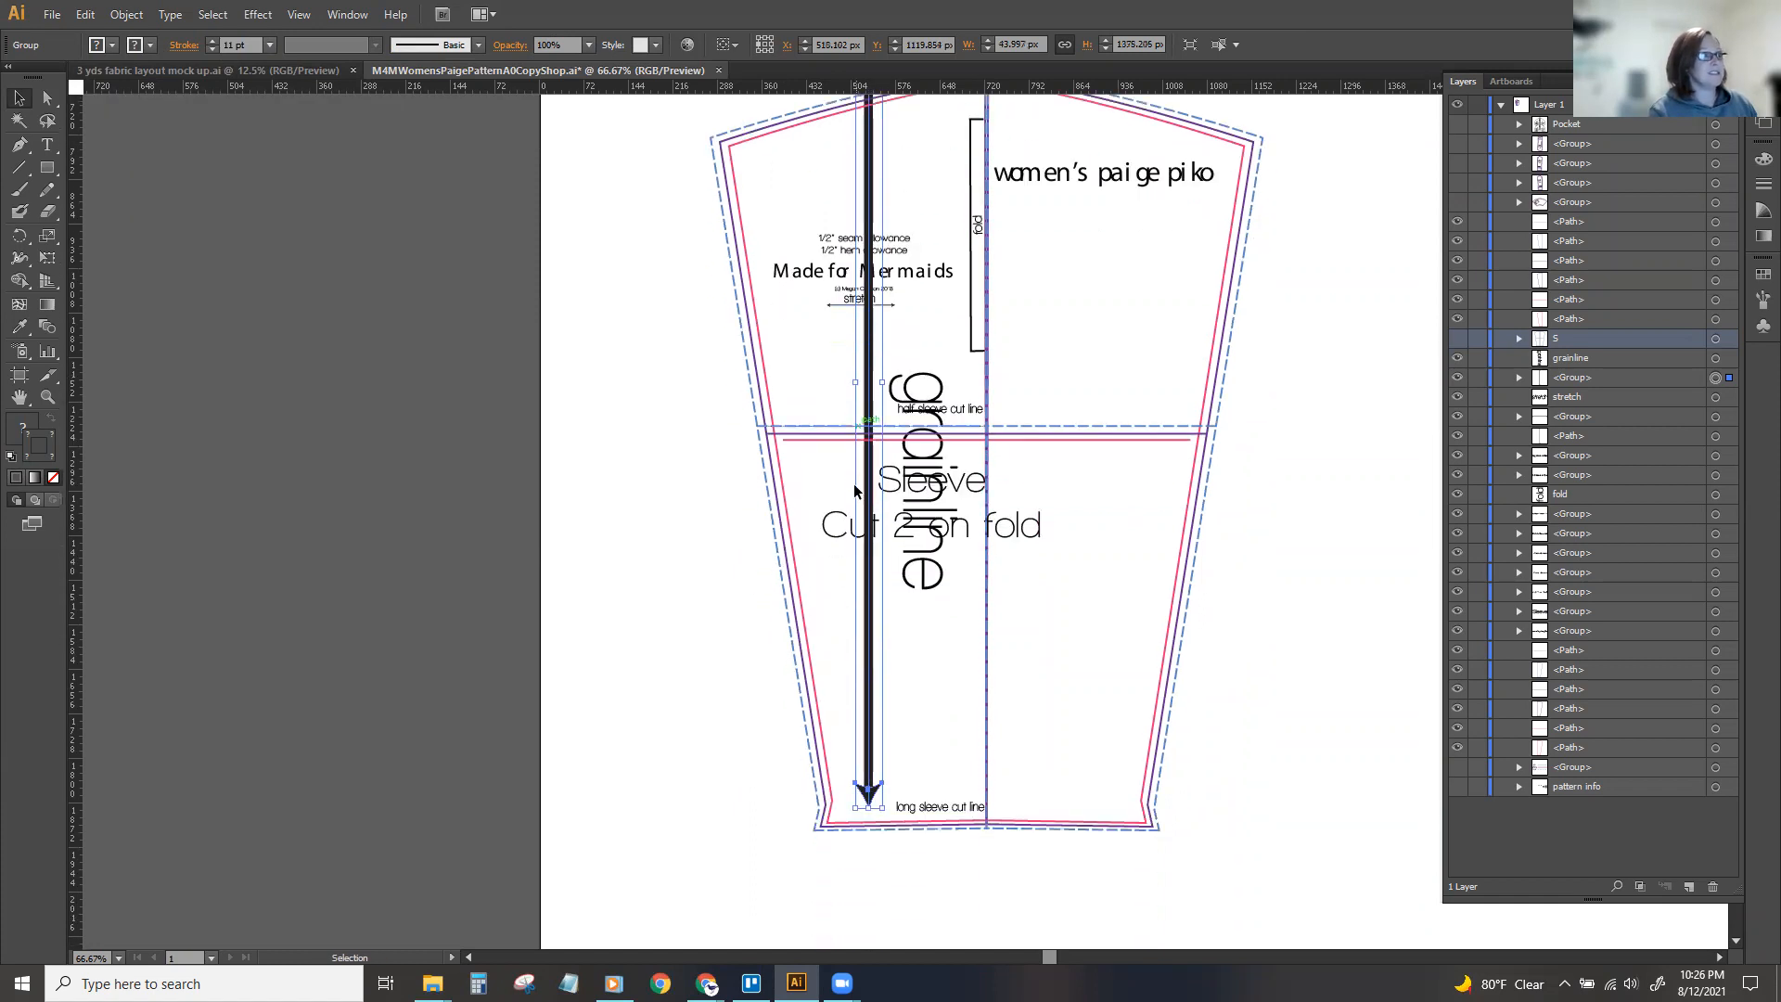
scroll(854, 492, "down", 3)
left_click_drag(868, 661, 869, 794)
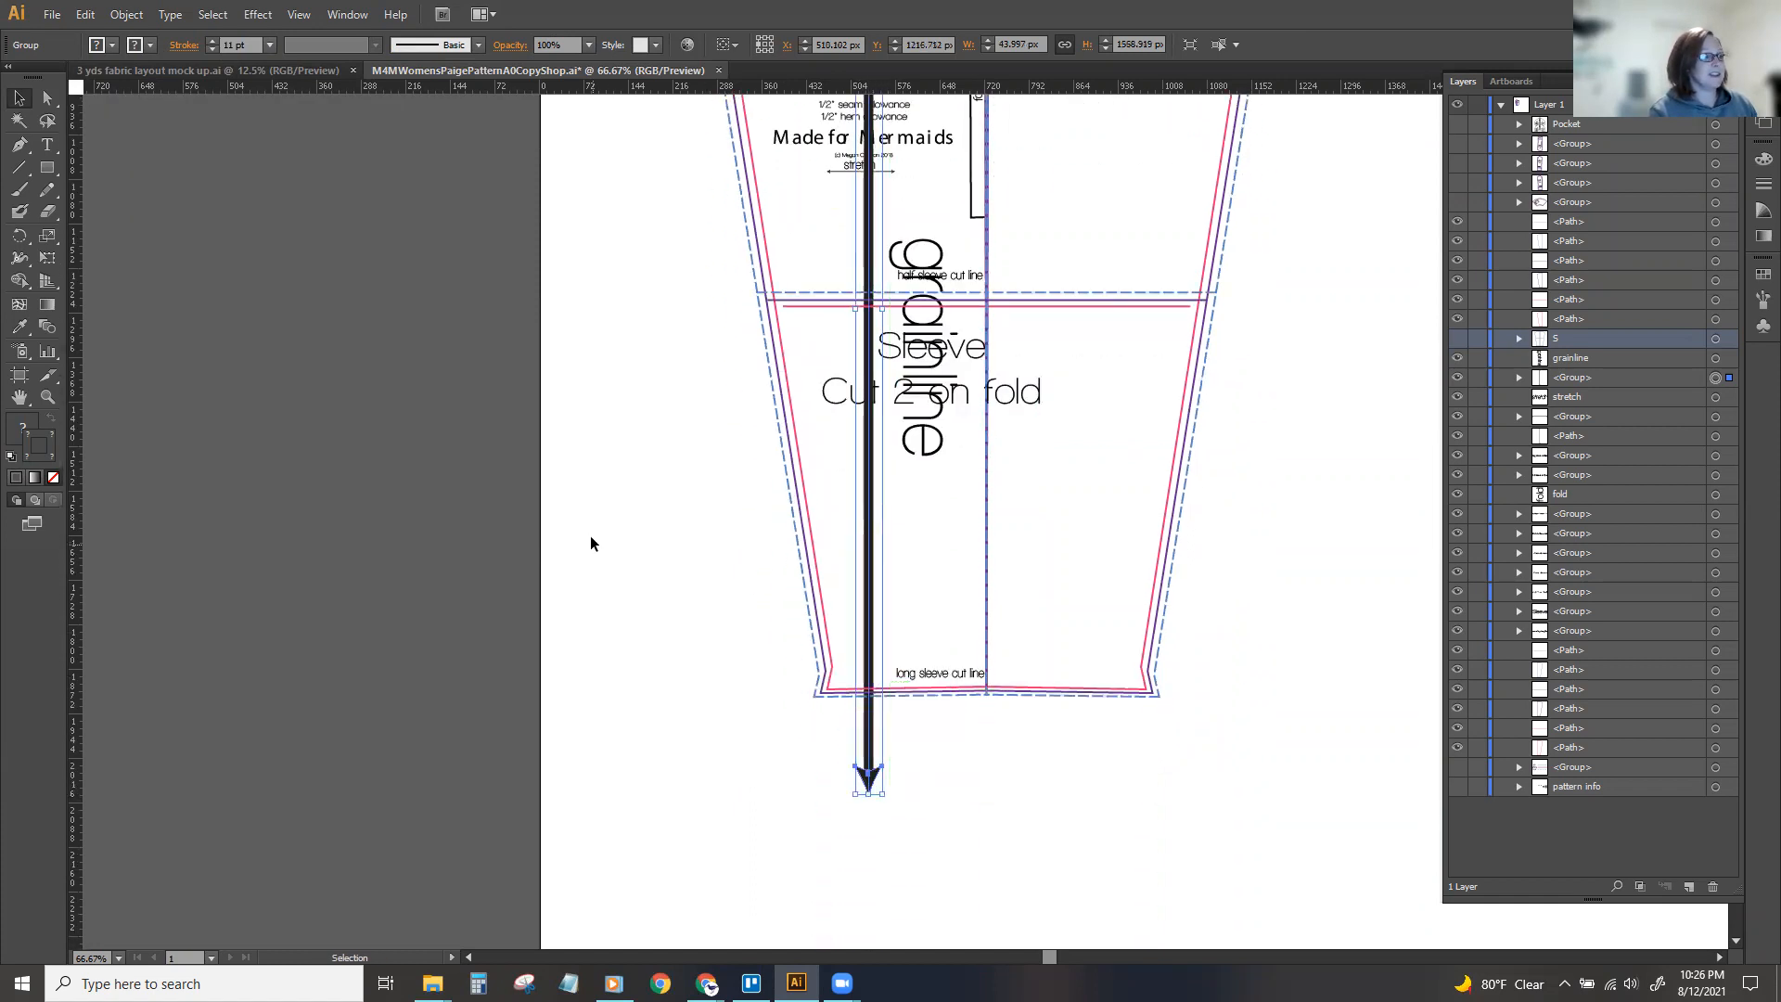
scroll(591, 537, "up", 5)
key("ctrl+minus")
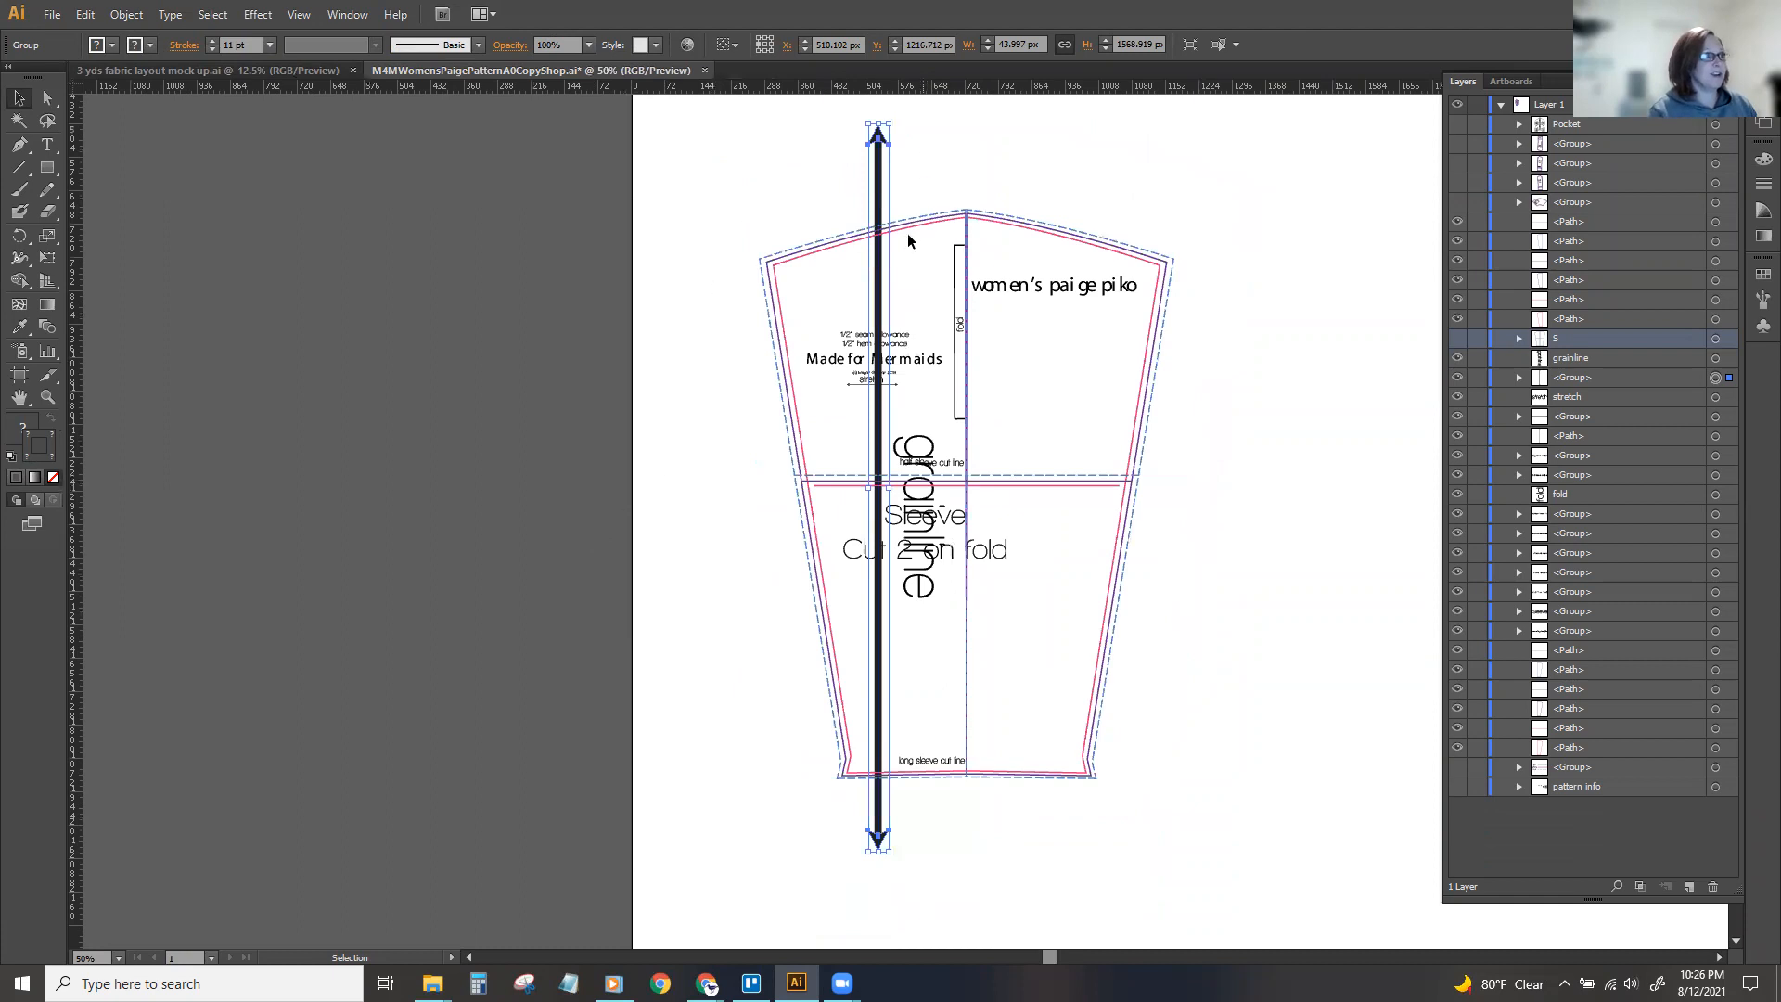
left_click(1025, 305)
left_click(736, 222)
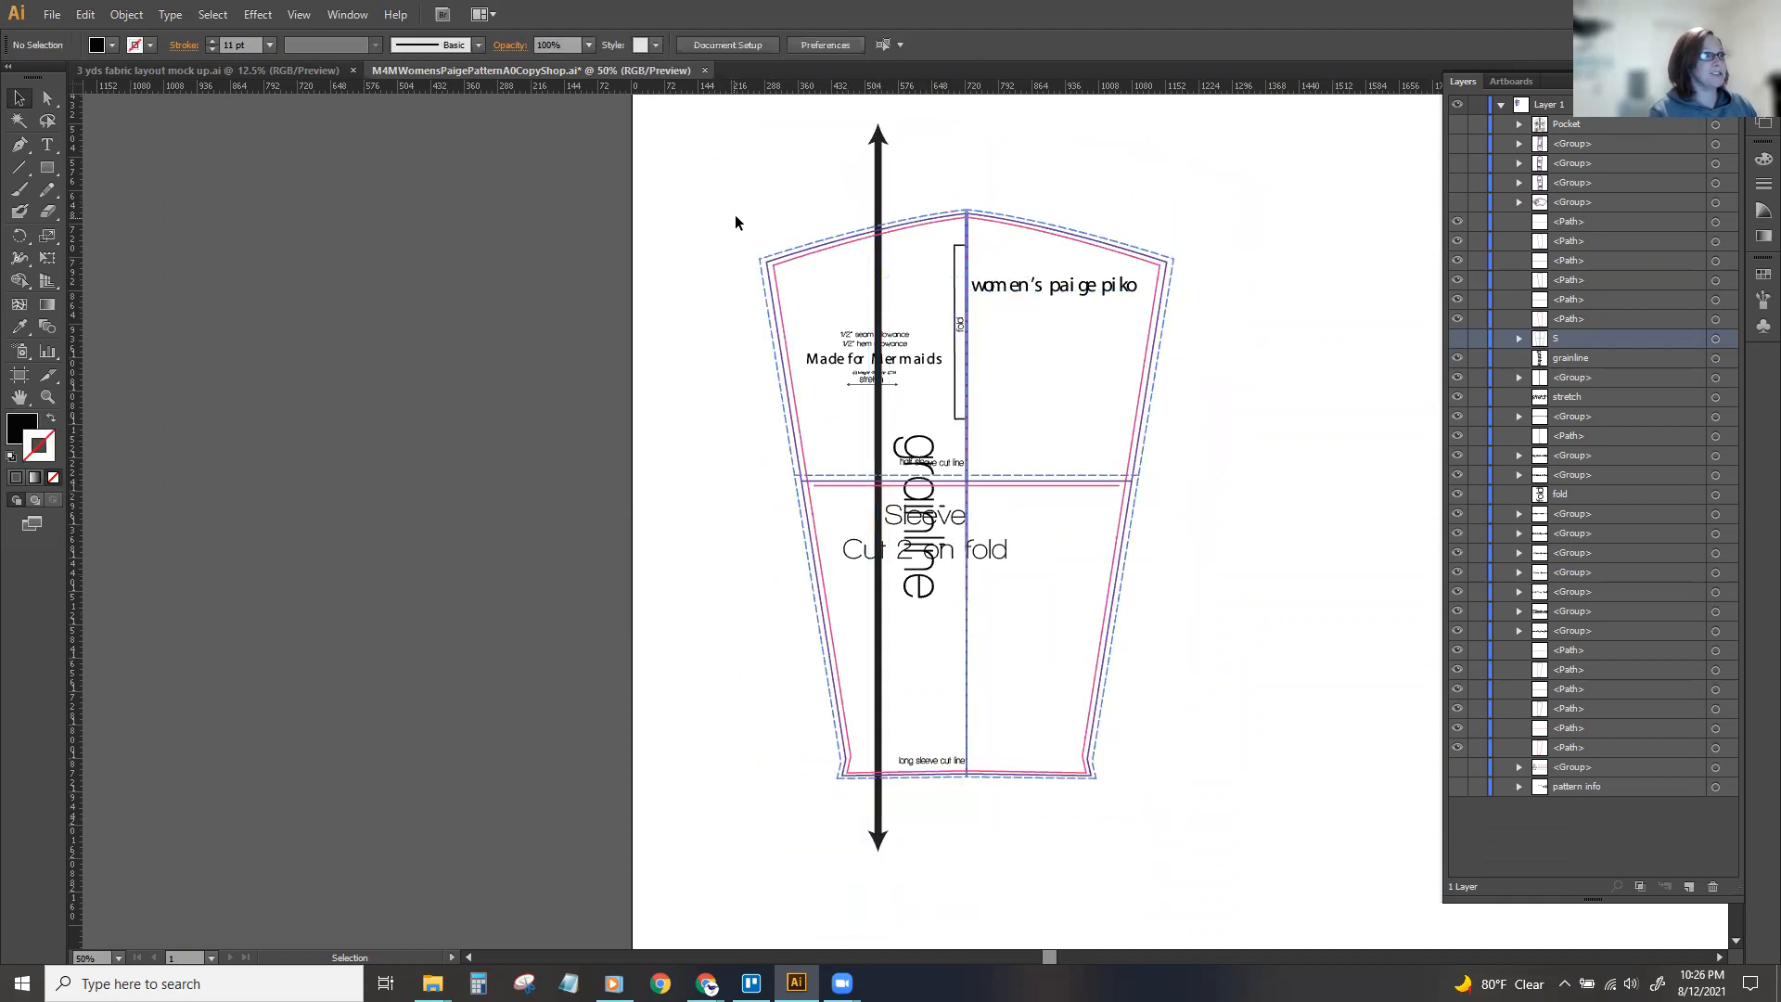
Move the grainline arrow and its text to the mirrored half, and shift the "women's paige piko" title across the centre fold.
mouse_move(878, 278)
left_mouse_down()
mouse_move(1062, 278)
mouse_move(888, 270)
left_mouse_up()
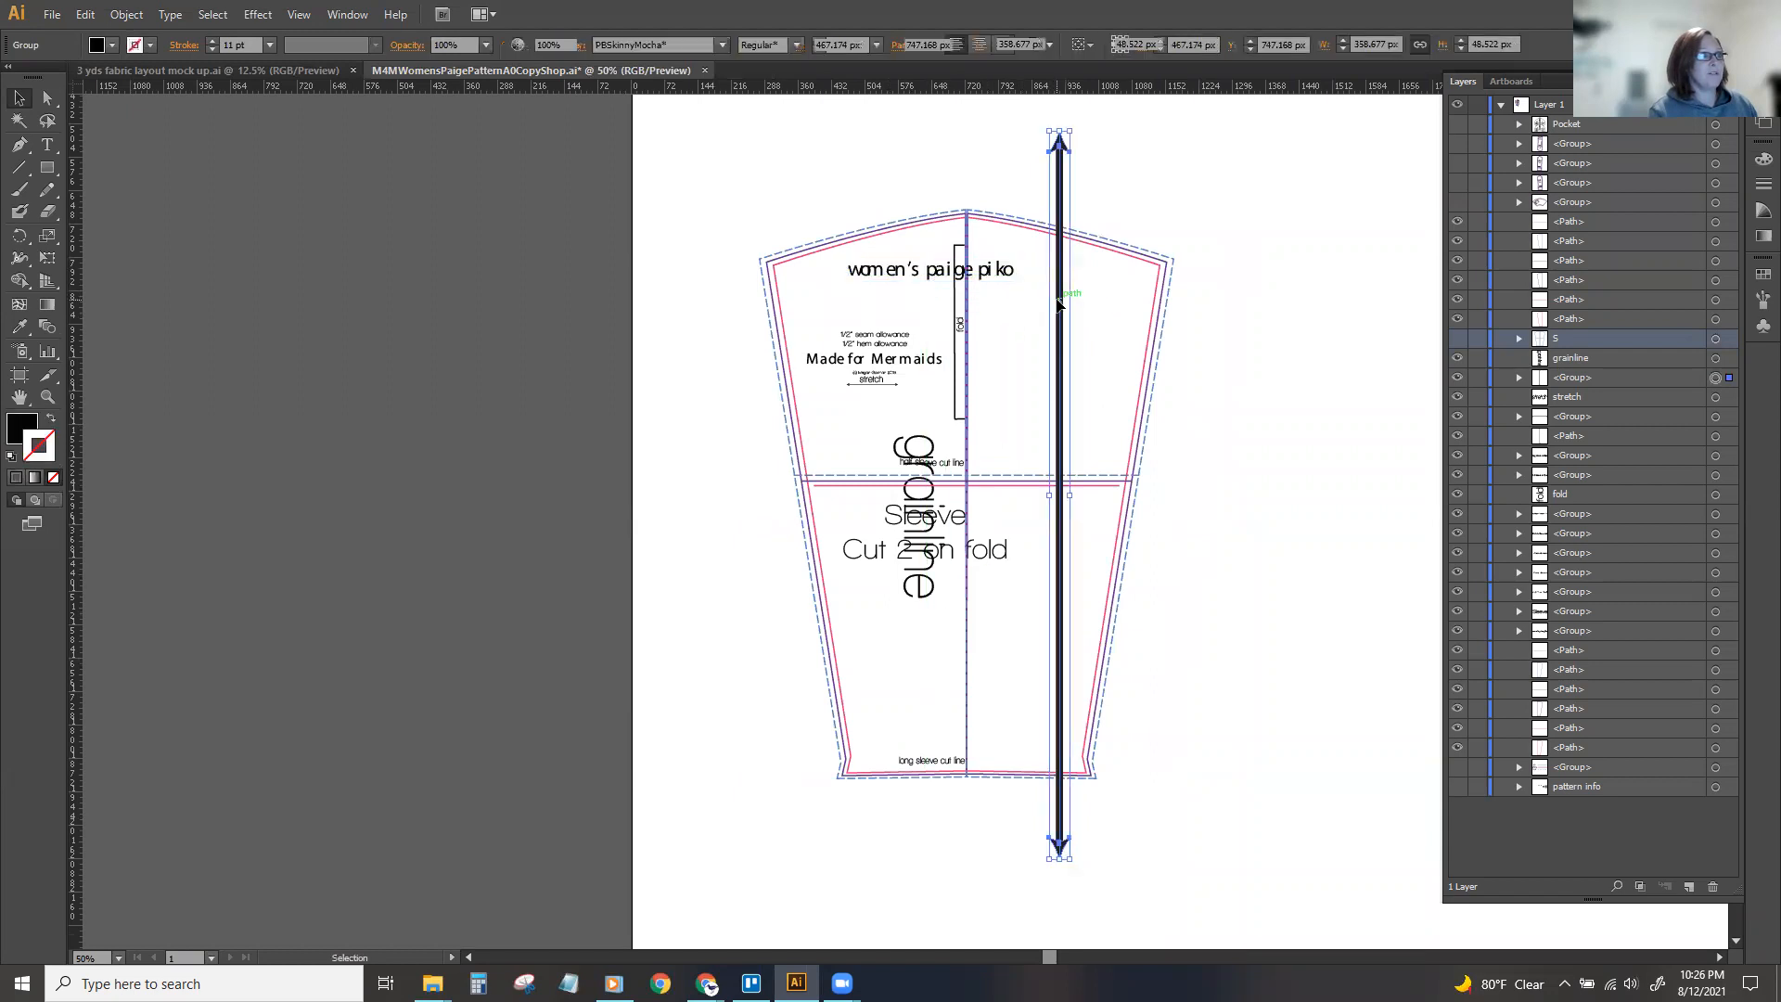
left_click(914, 274, "shift")
left_click(958, 334, "shift")
left_click(955, 337, "shift")
left_click_drag(876, 316, 1018, 415)
Group the sleeve's title, instruction text, cut line labels, fold bracket, stretch marking and grainline, and hide the group.
left_click(829, 443)
left_click(895, 533)
left_click(905, 759, "shift")
left_click(928, 462, "shift")
left_click(1047, 405, "shift")
left_click(1058, 436, "shift")
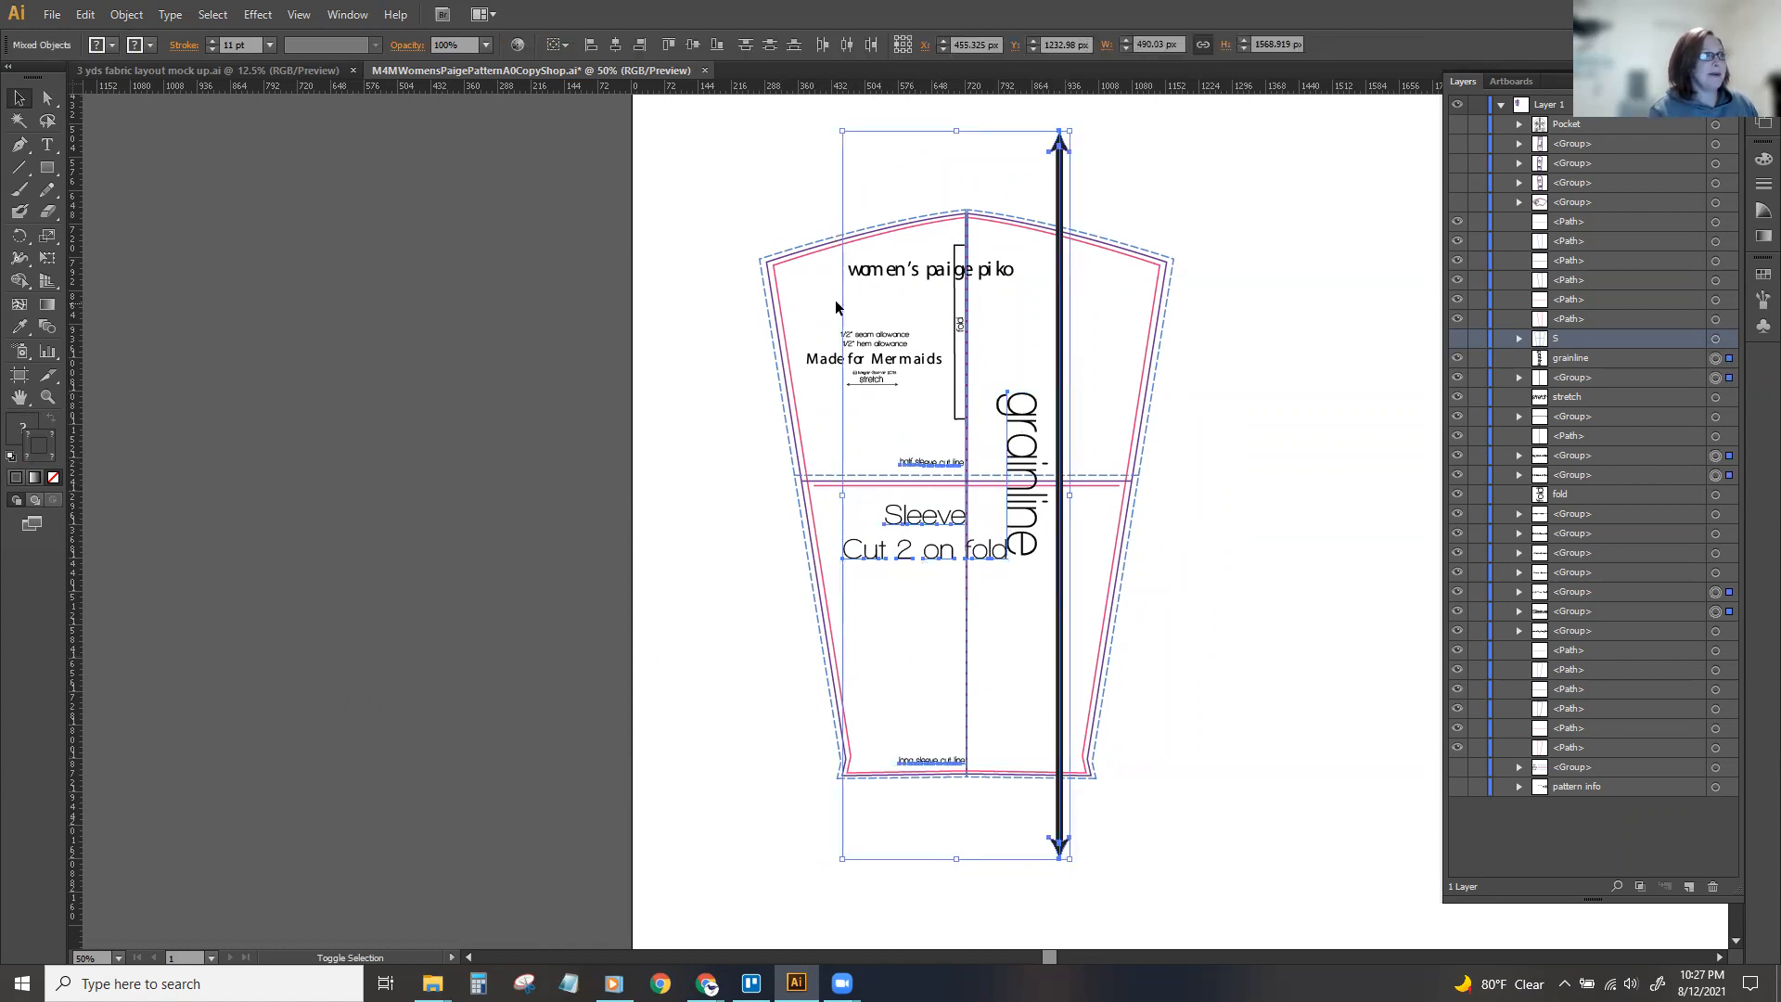
left_click(874, 379, "shift")
left_click(905, 271, "shift")
left_click(960, 325, "shift")
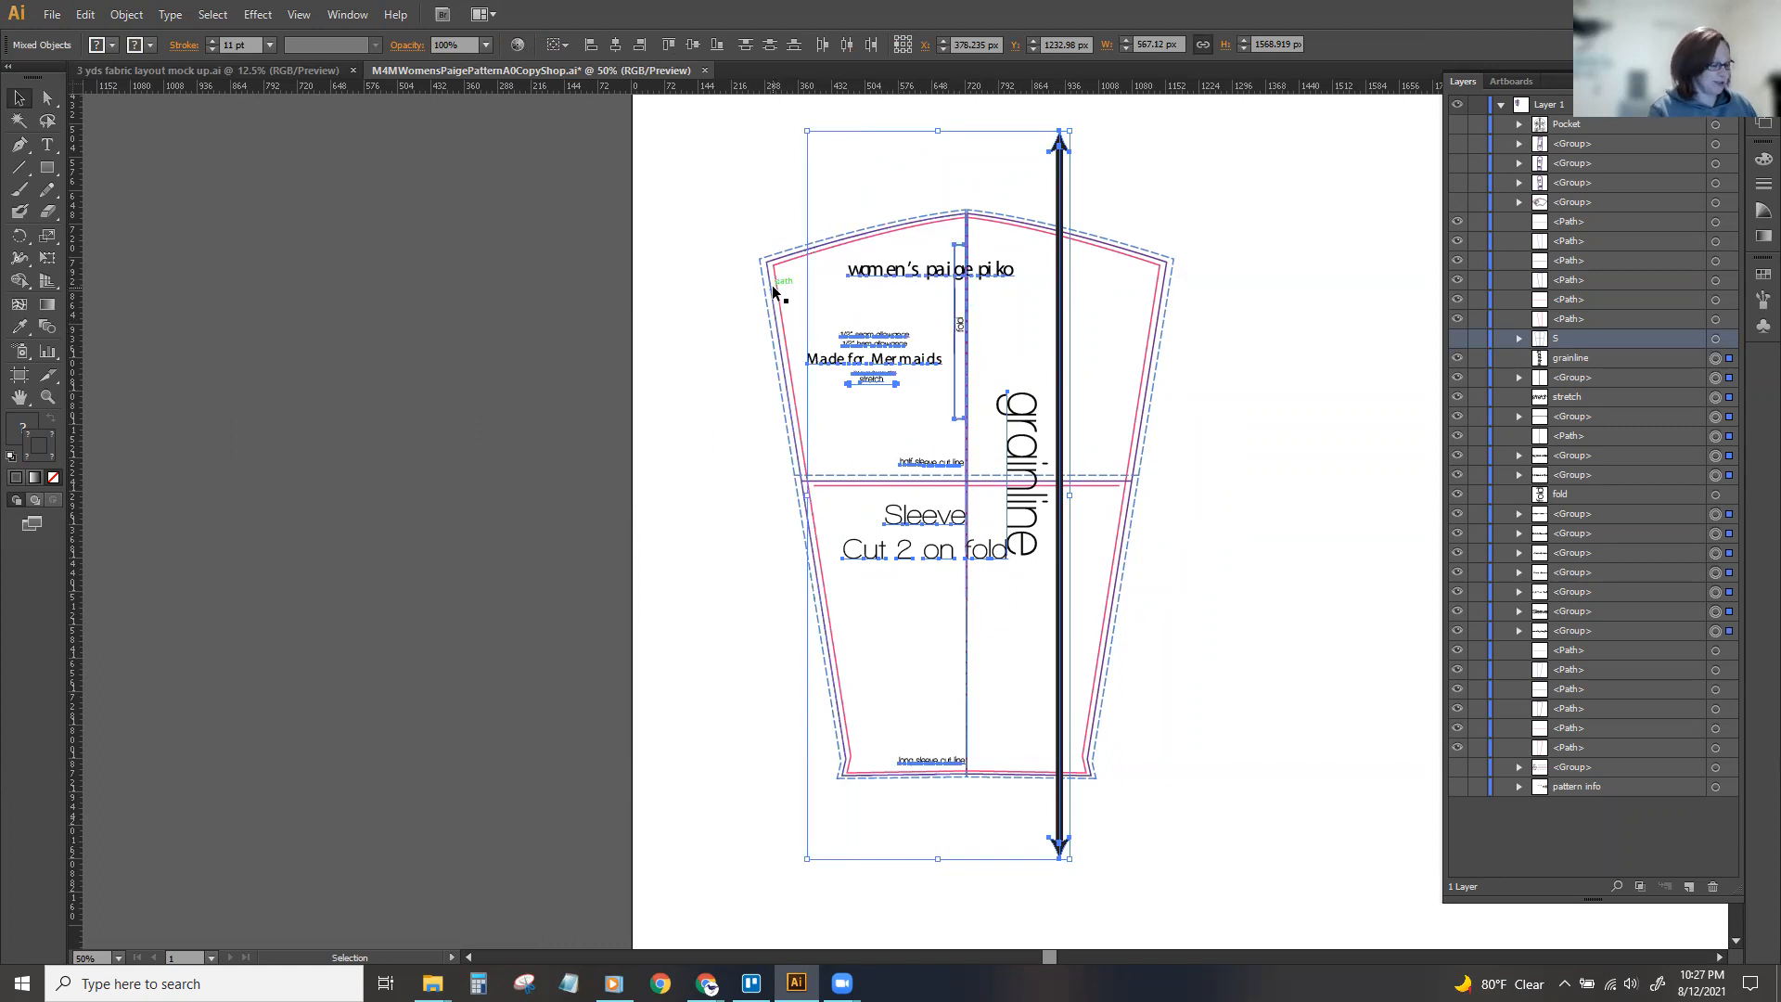
key("v")
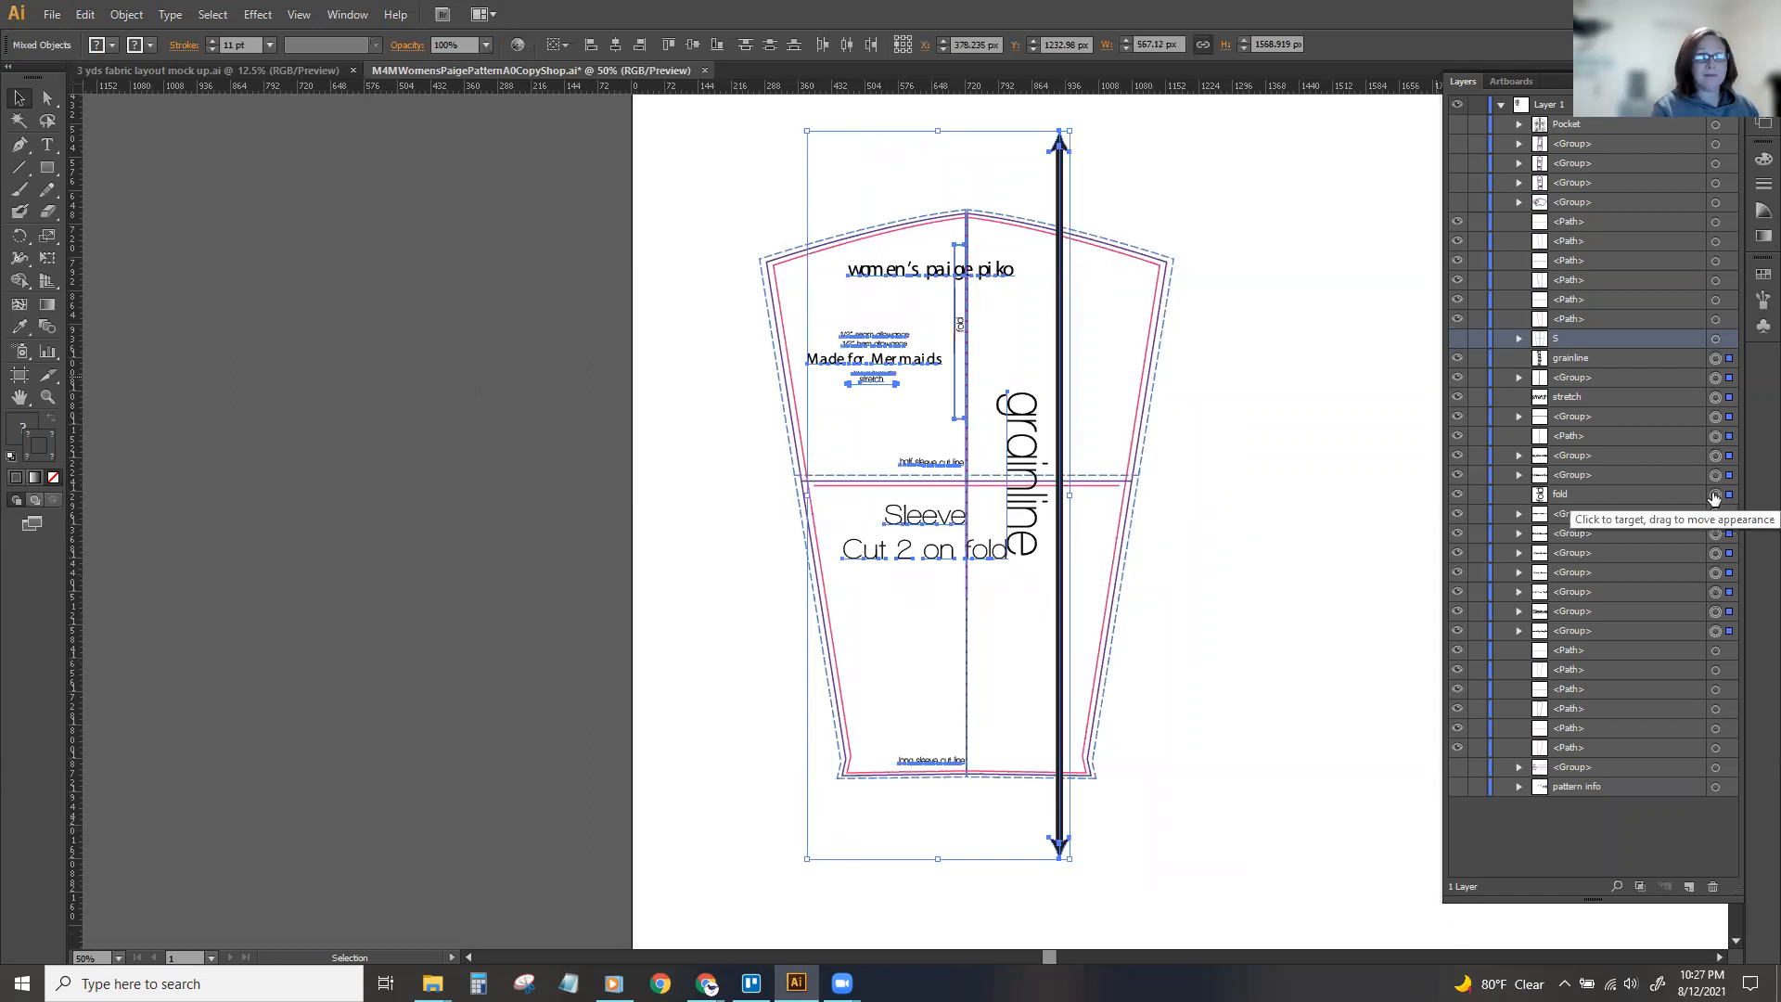
key("ctrl+g")
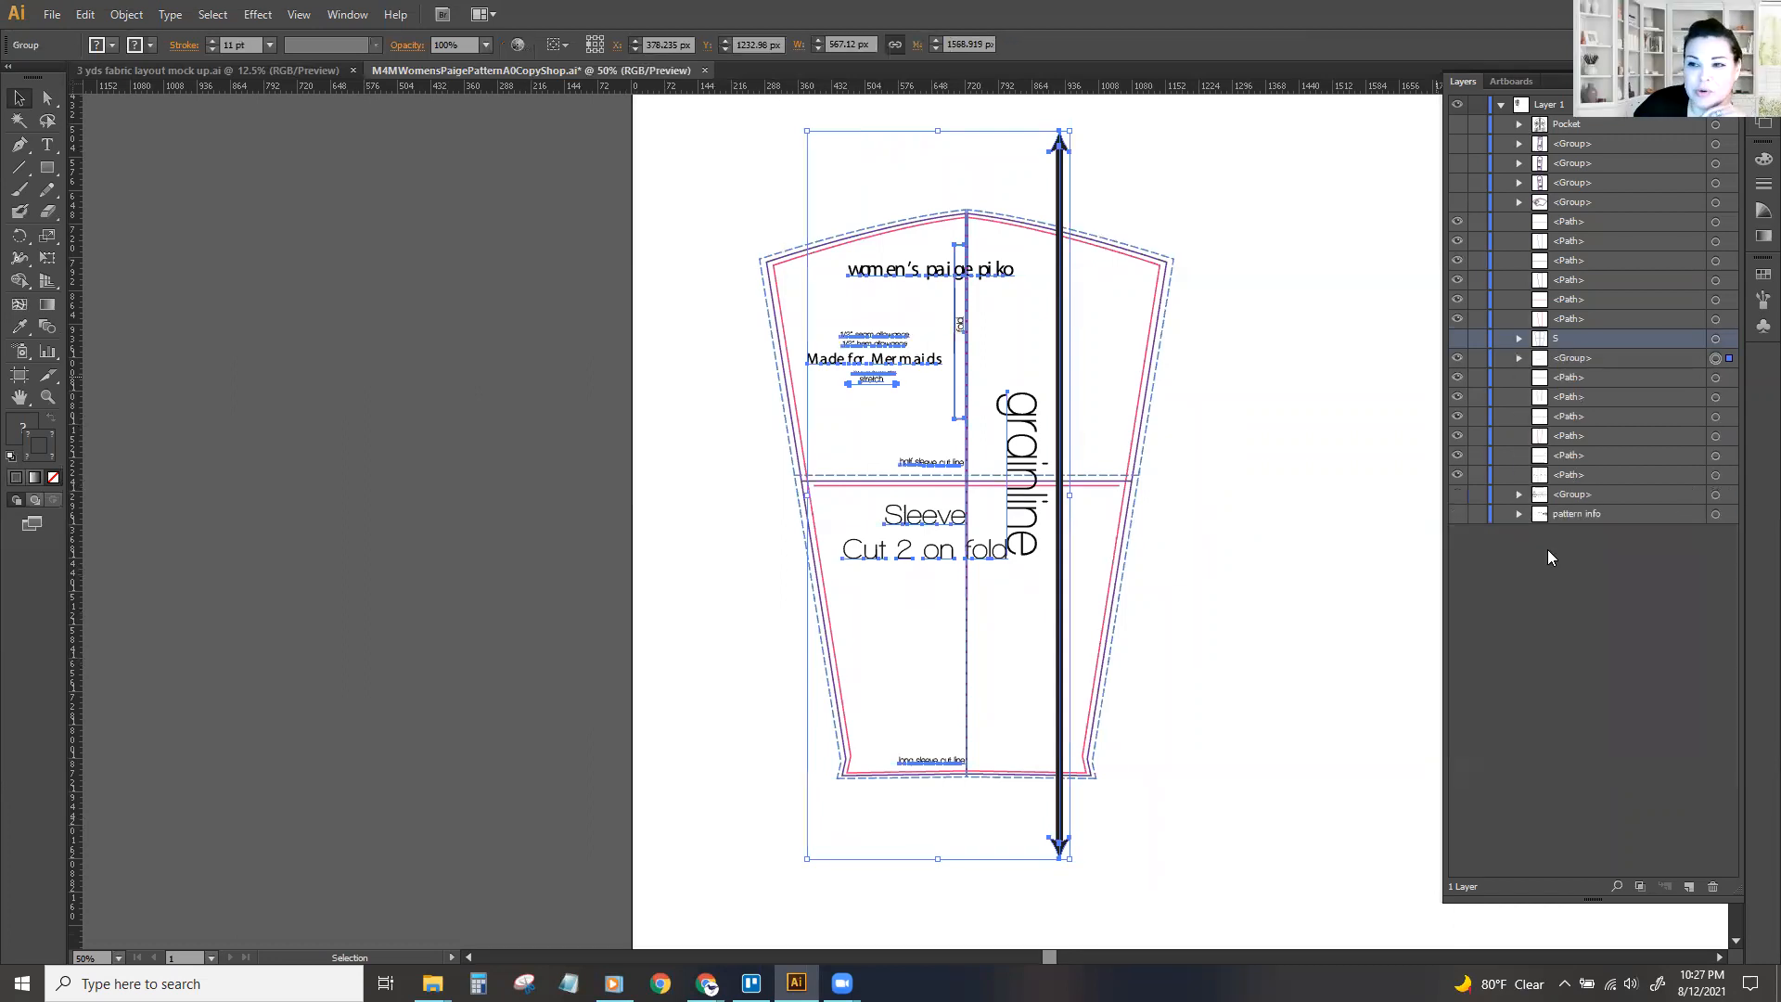
left_click(1458, 359)
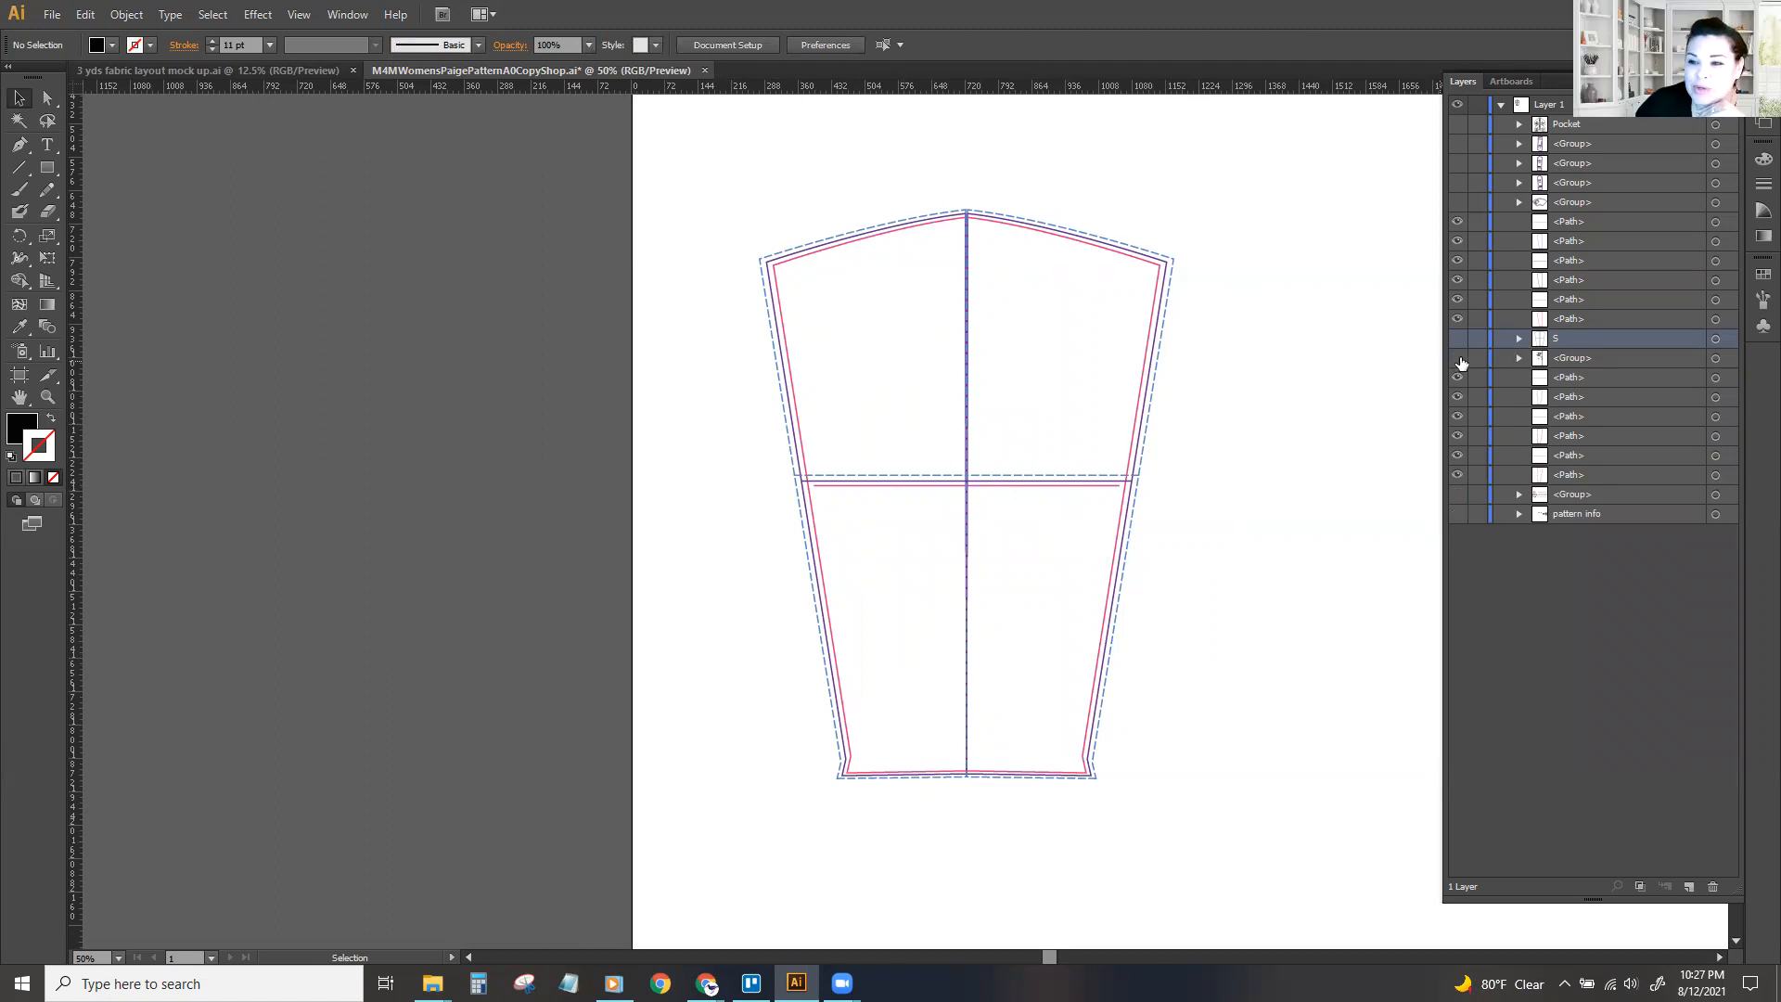
Reorder the hidden sleeve label group in the layer stack so it sits directly above the sleeve's line paths.
left_click_drag(1580, 357, 1588, 513)
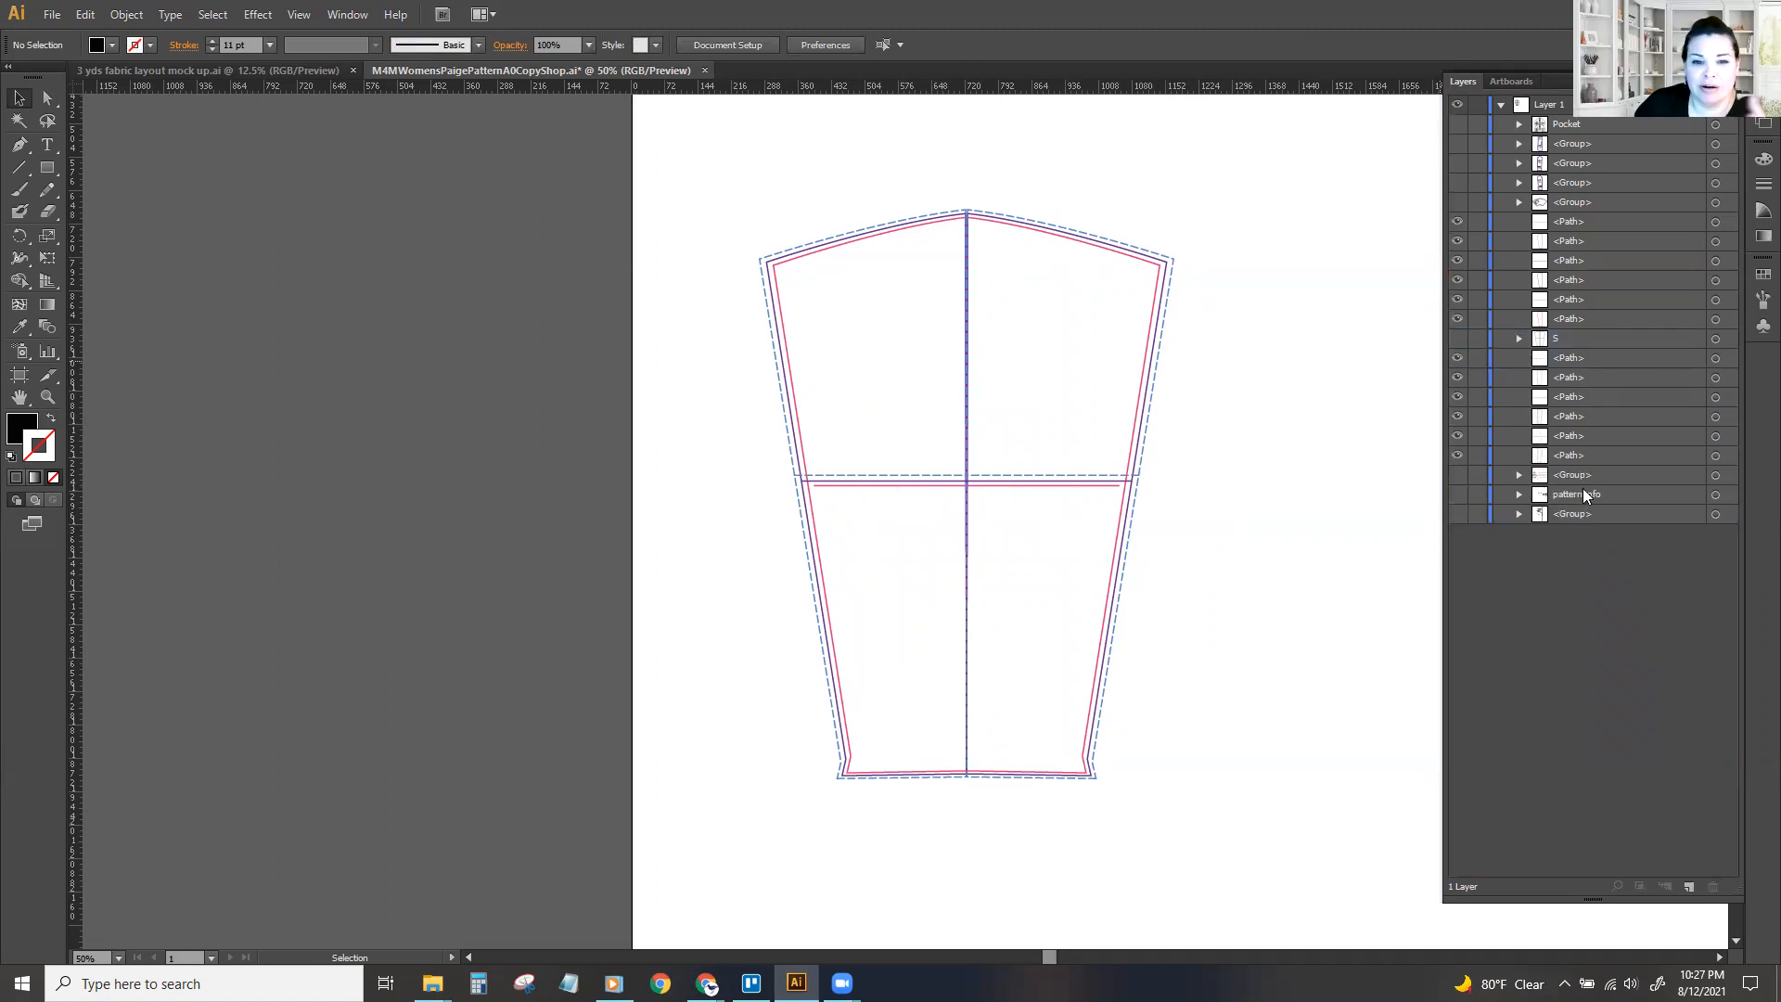
left_click(1456, 515)
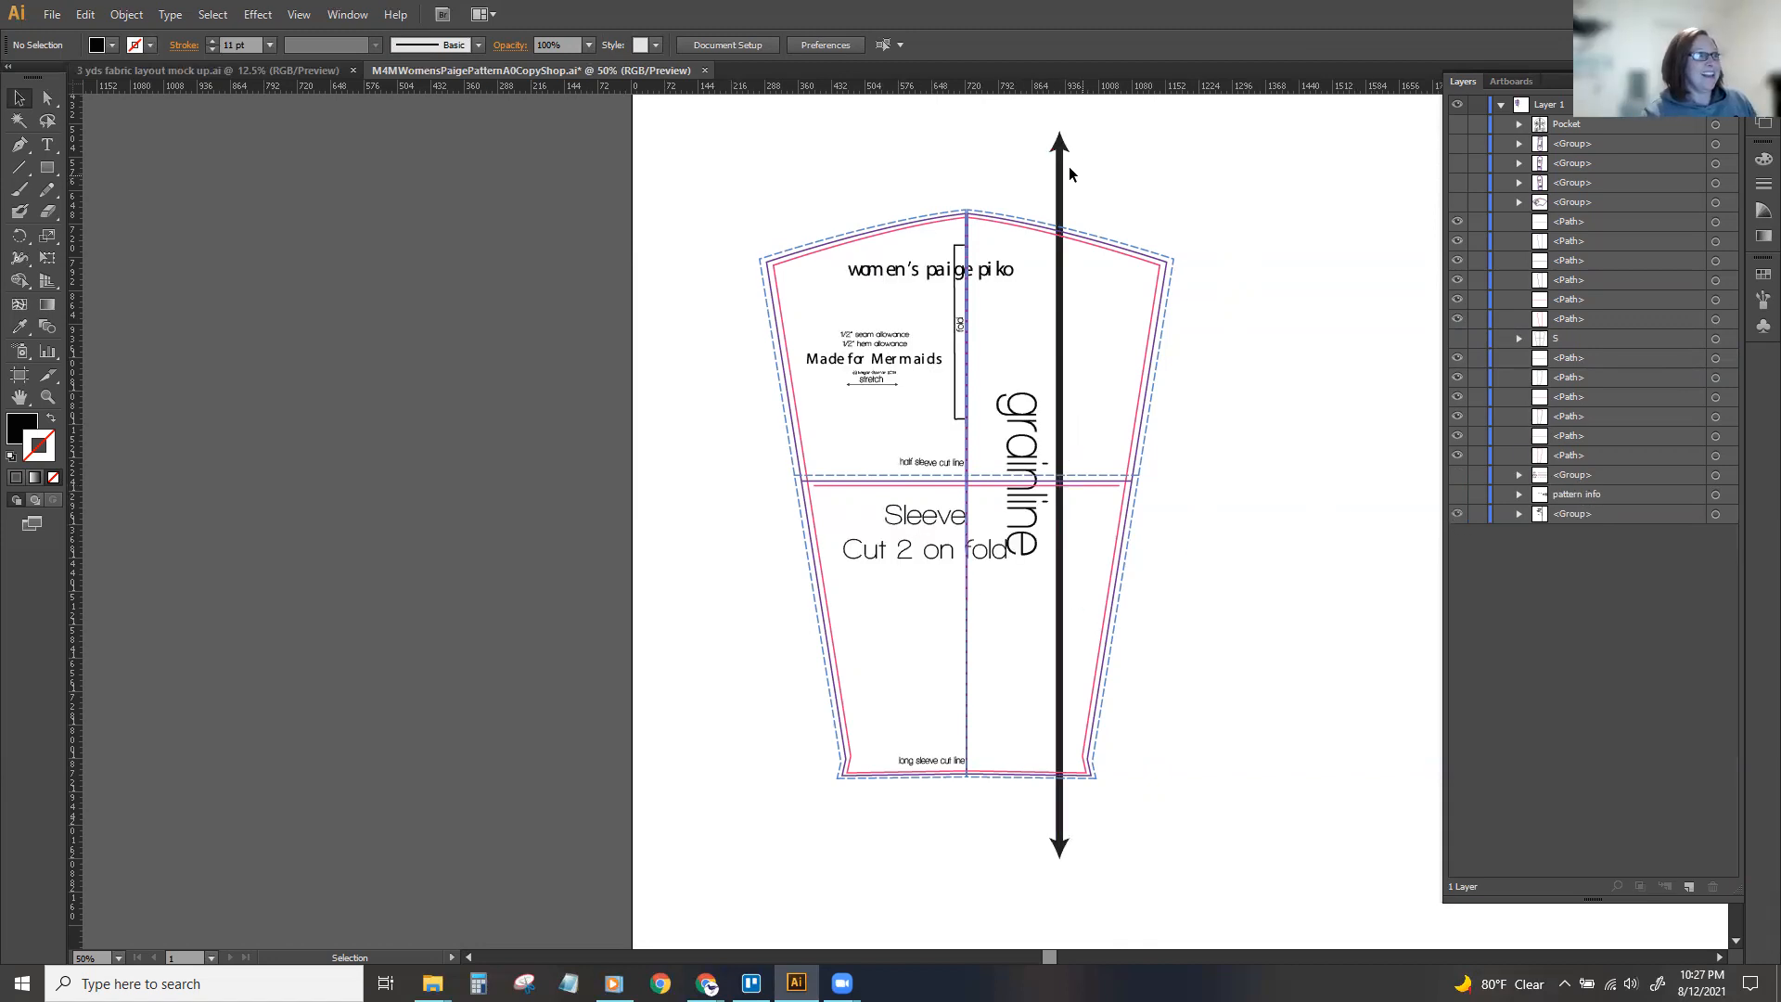
left_click(1570, 516)
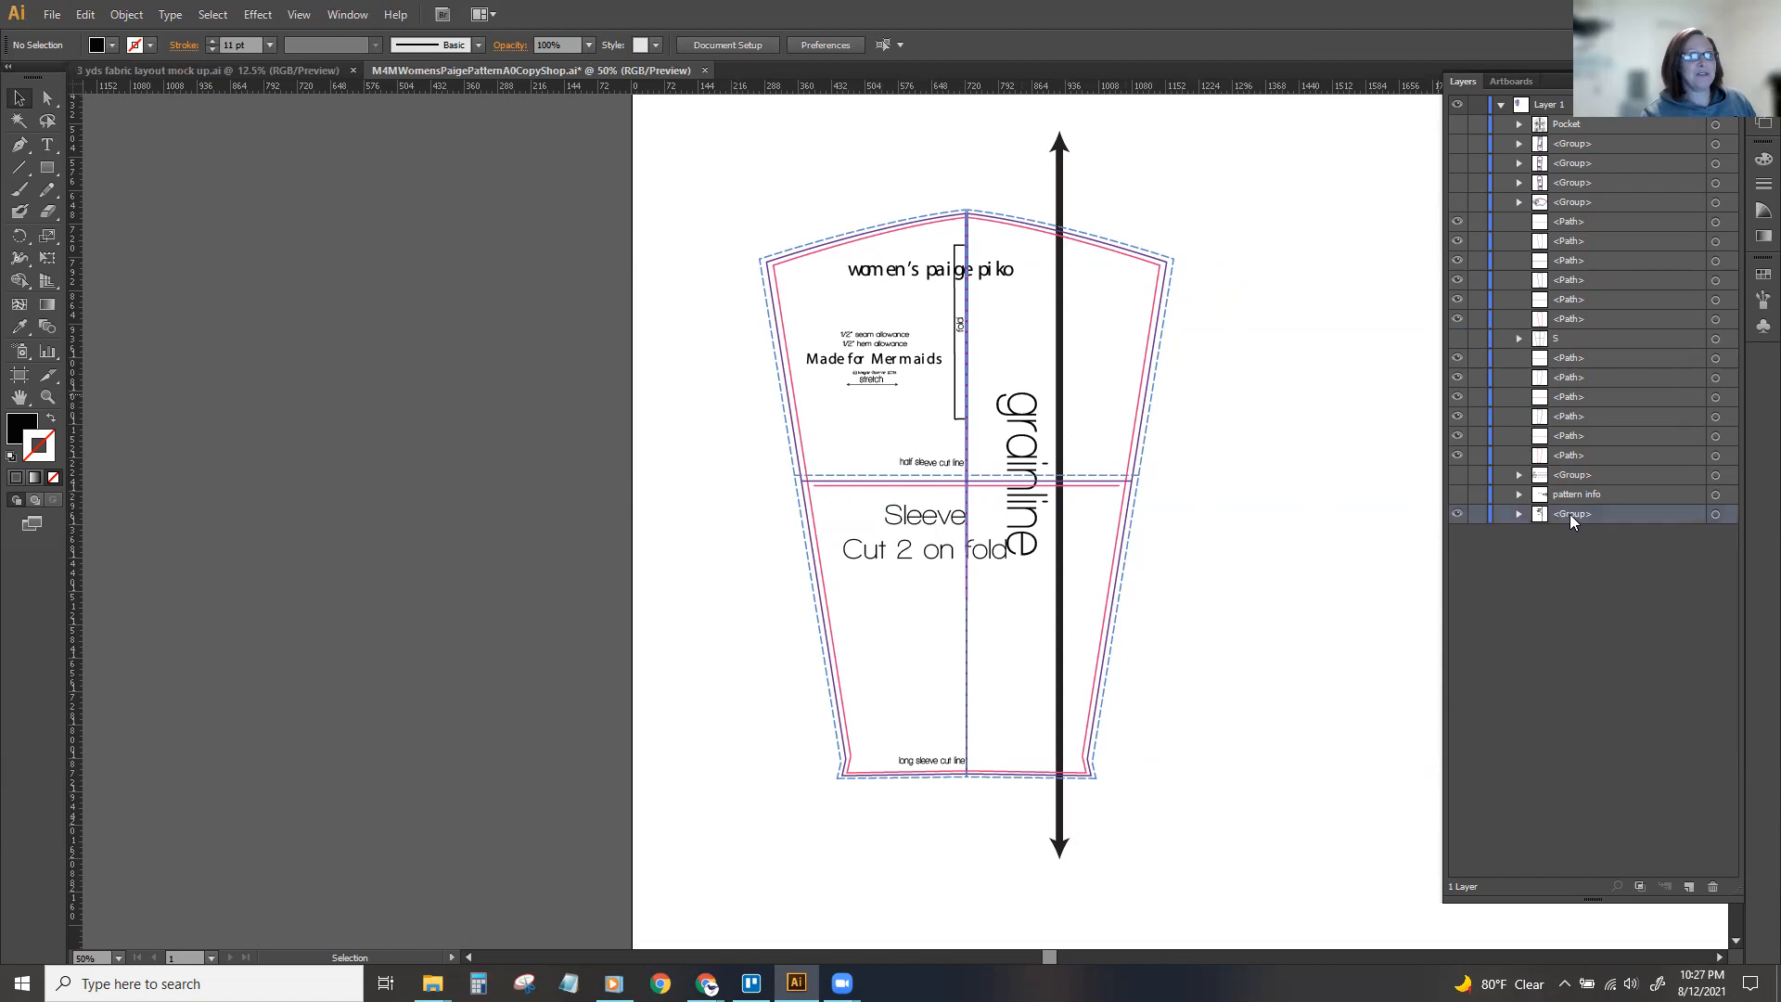
left_click_drag(1562, 510, 1571, 512)
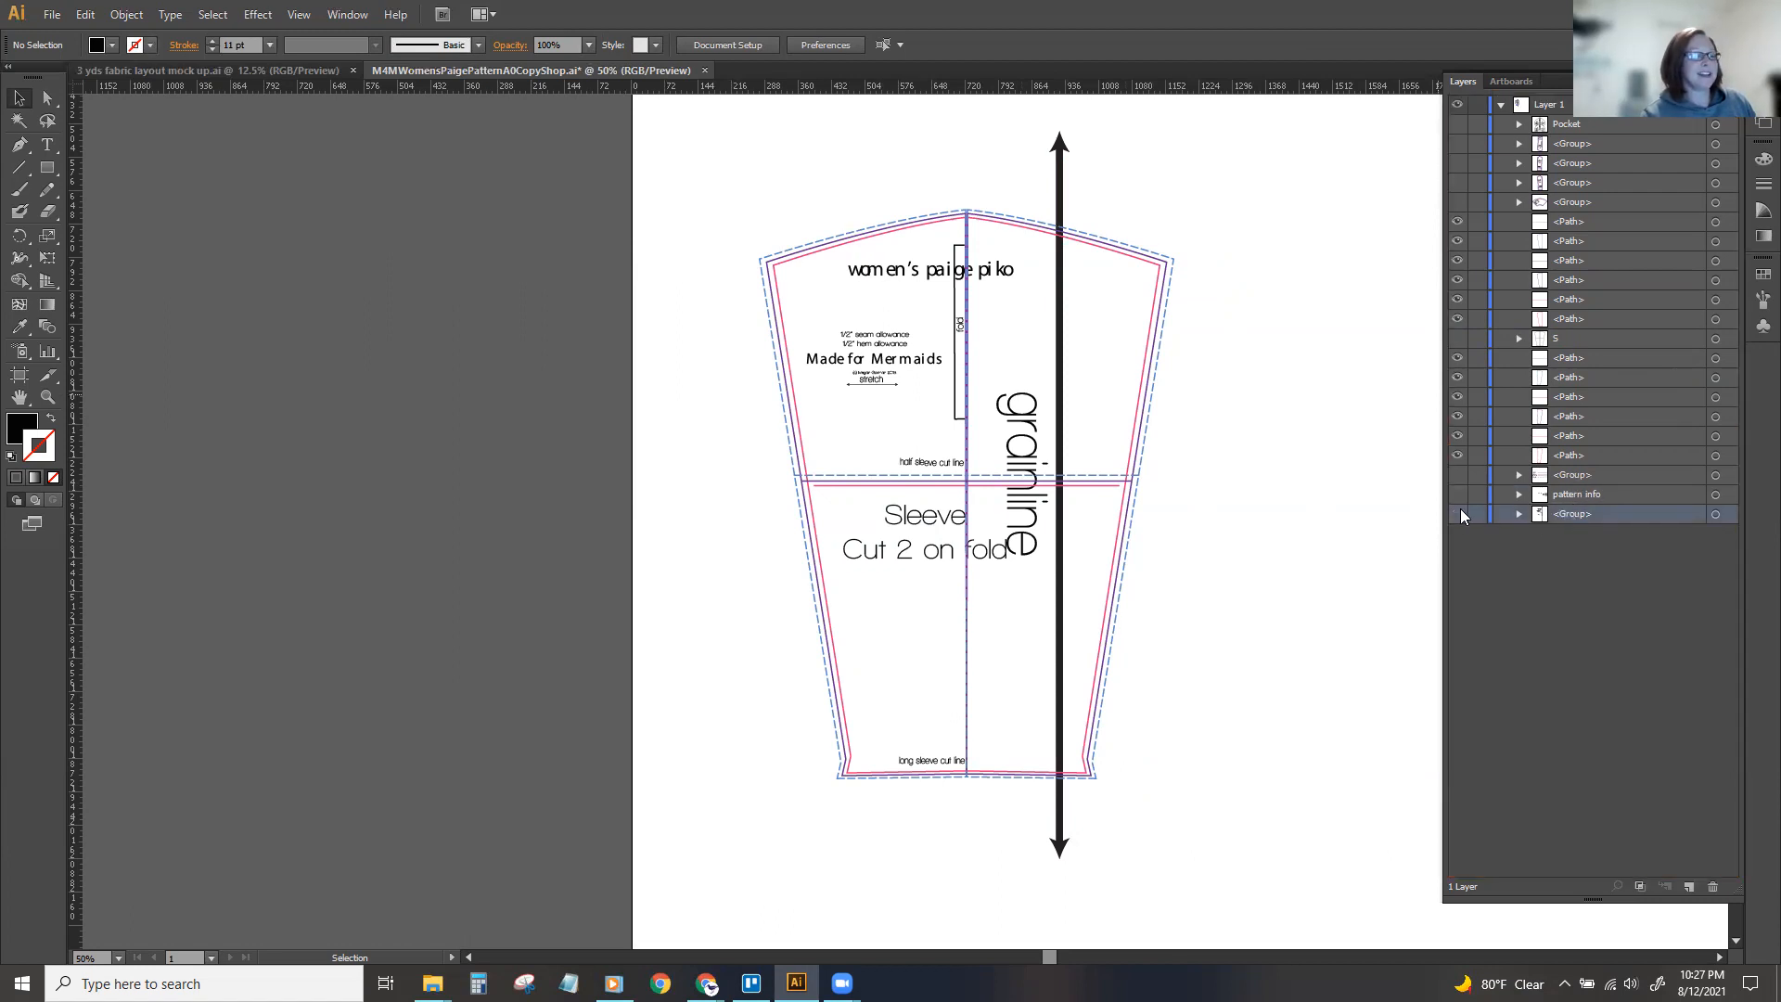
left_click(1458, 515)
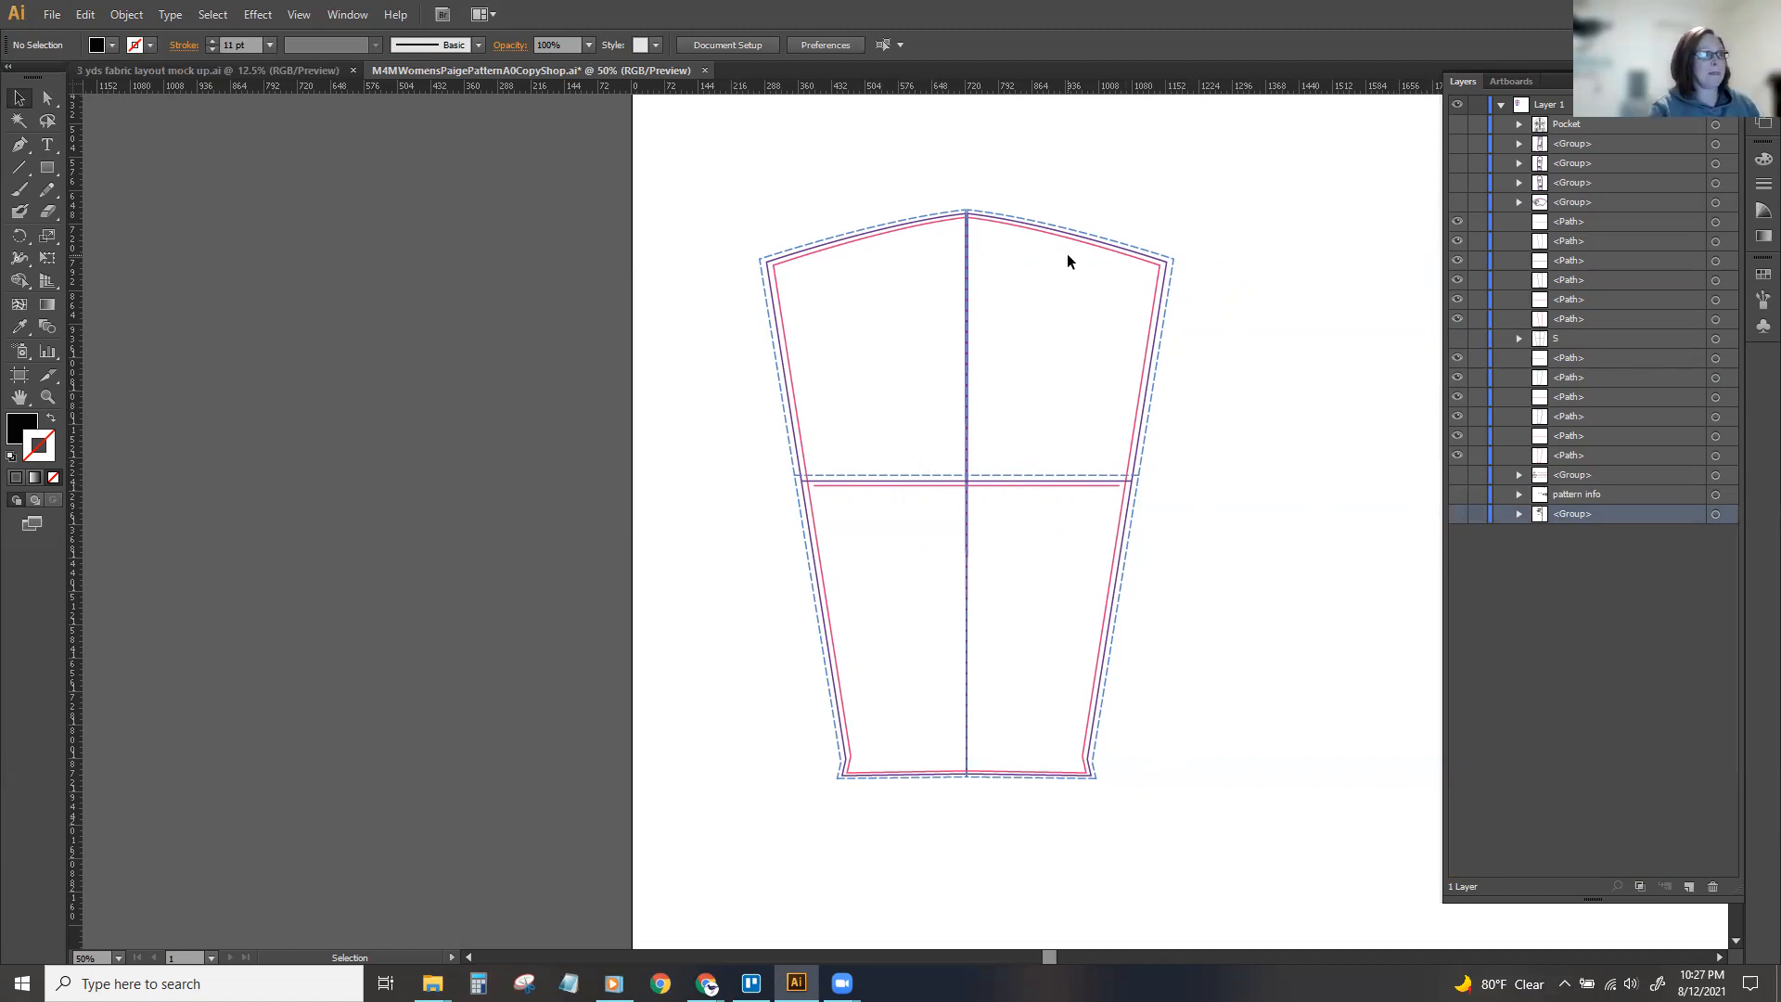
left_click_drag(1564, 514, 1570, 214)
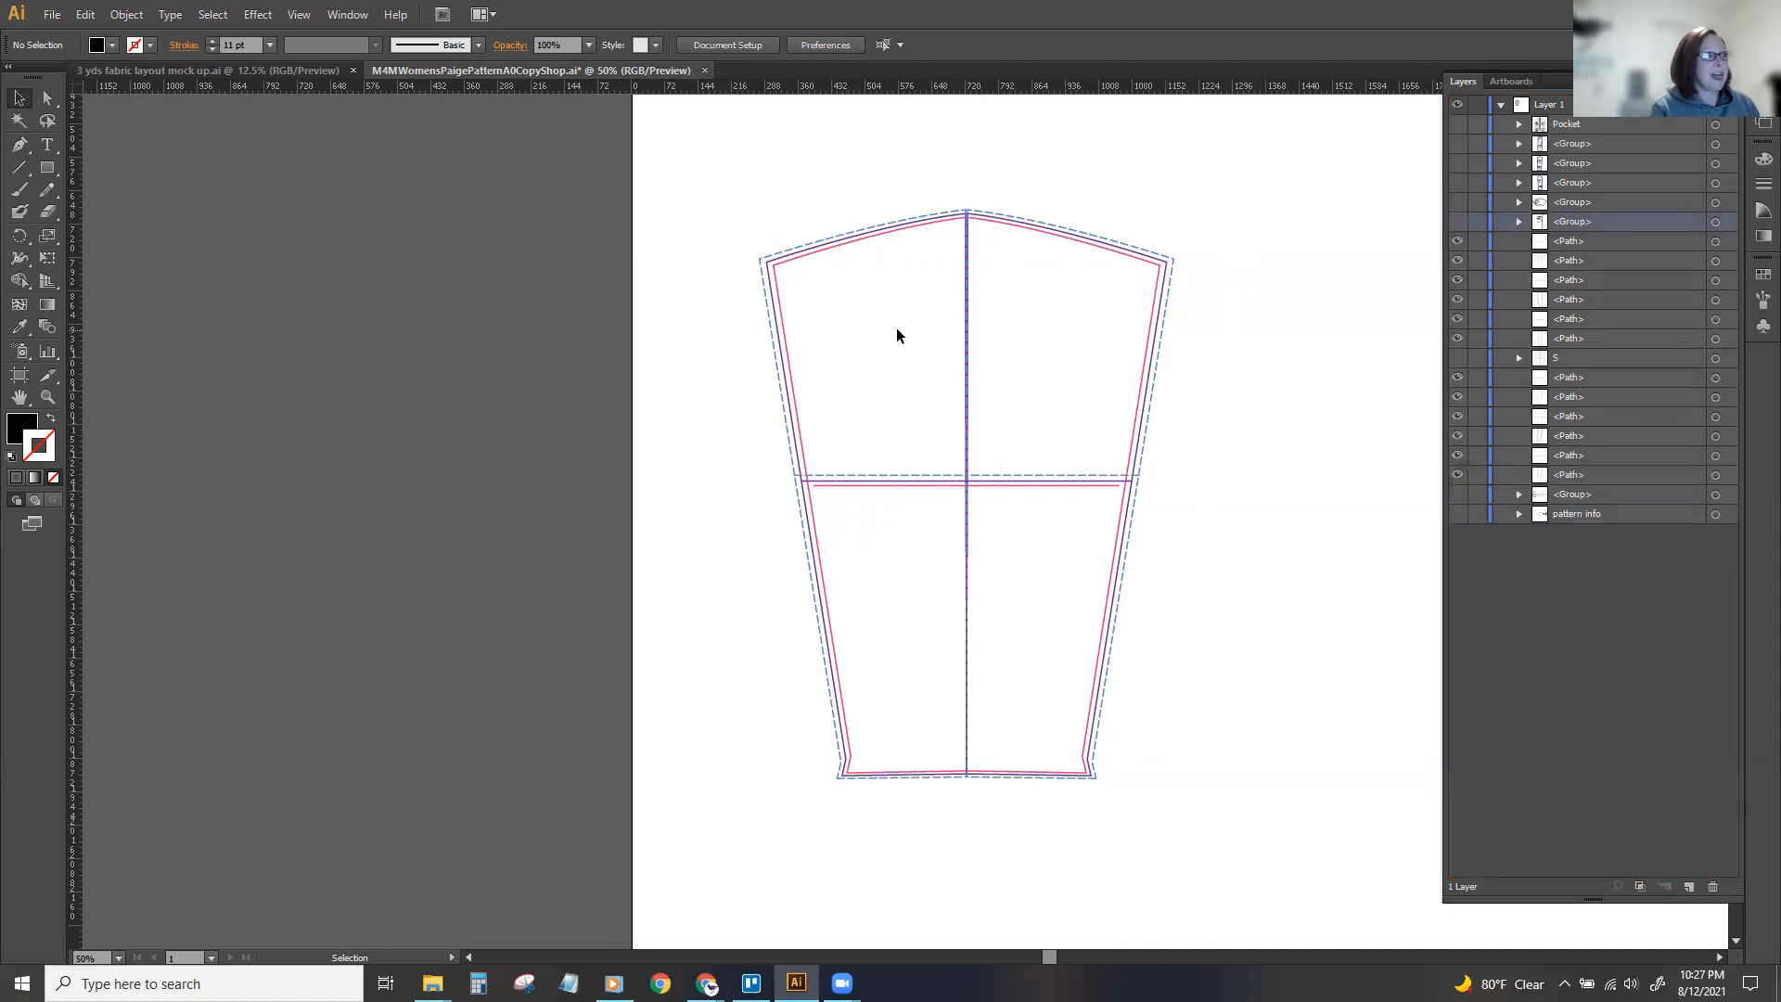
Group all the sleeve's pink lines by matching stroke color, name the group M, and hide it.
key("ctrl+equal")
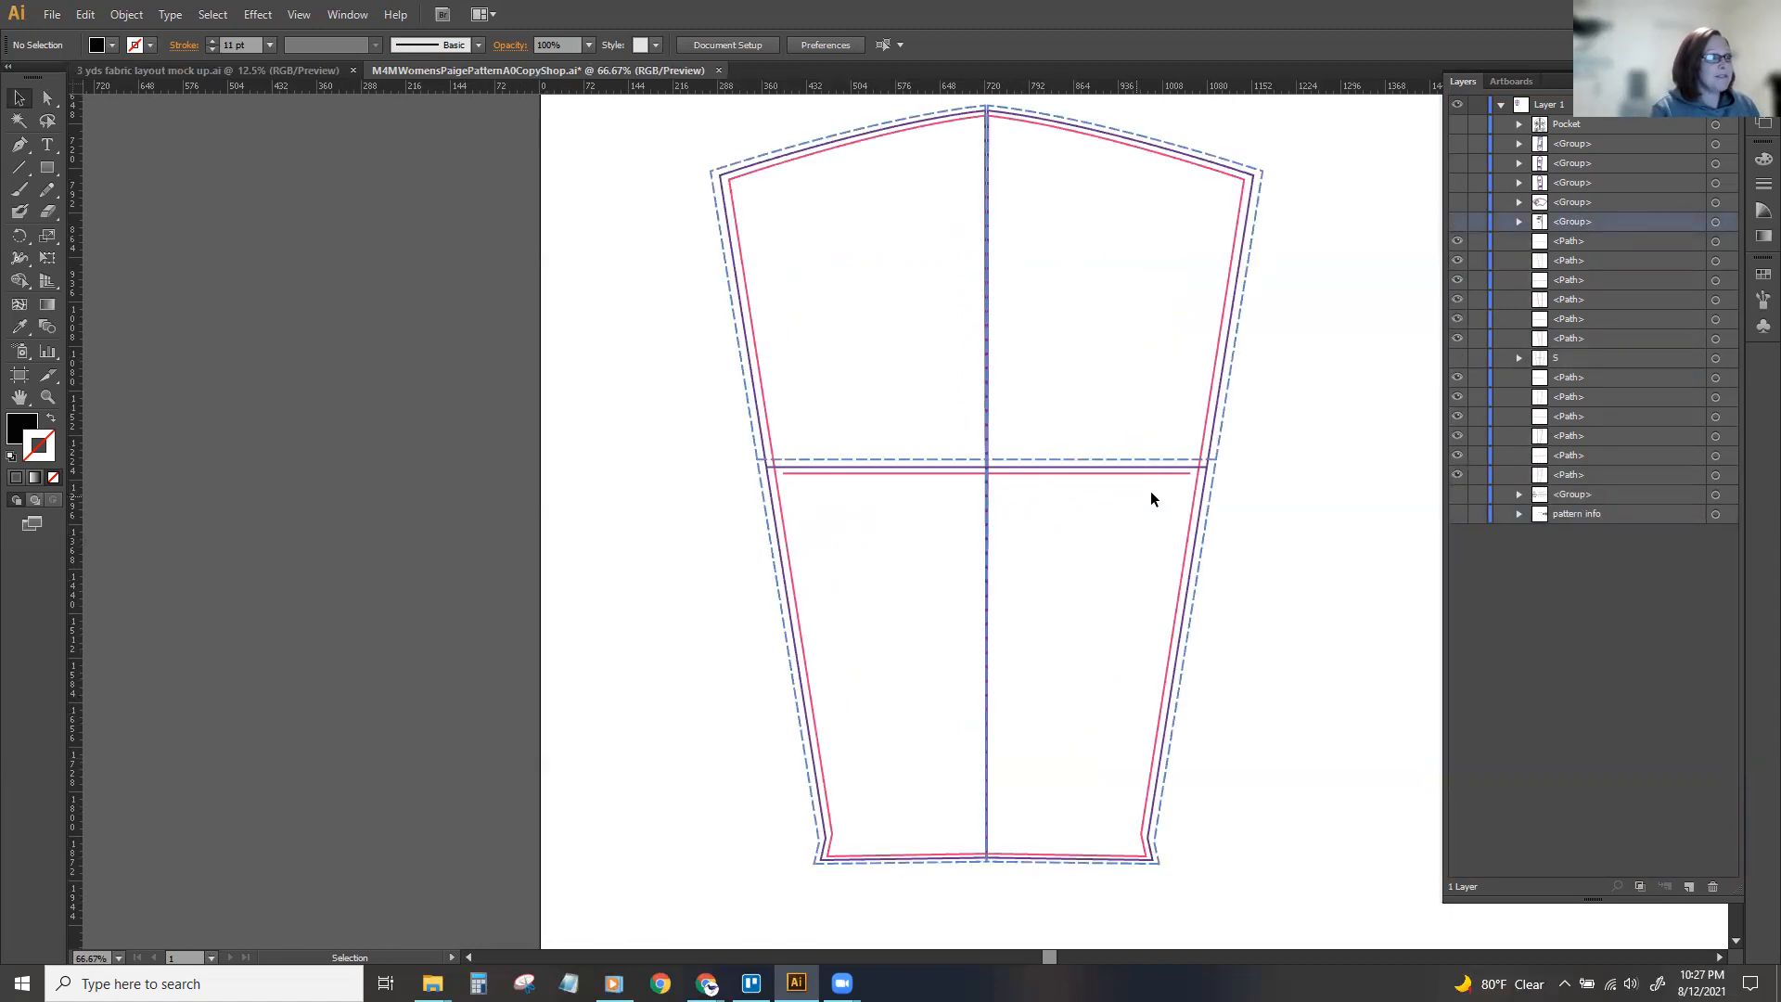
left_click(1196, 485)
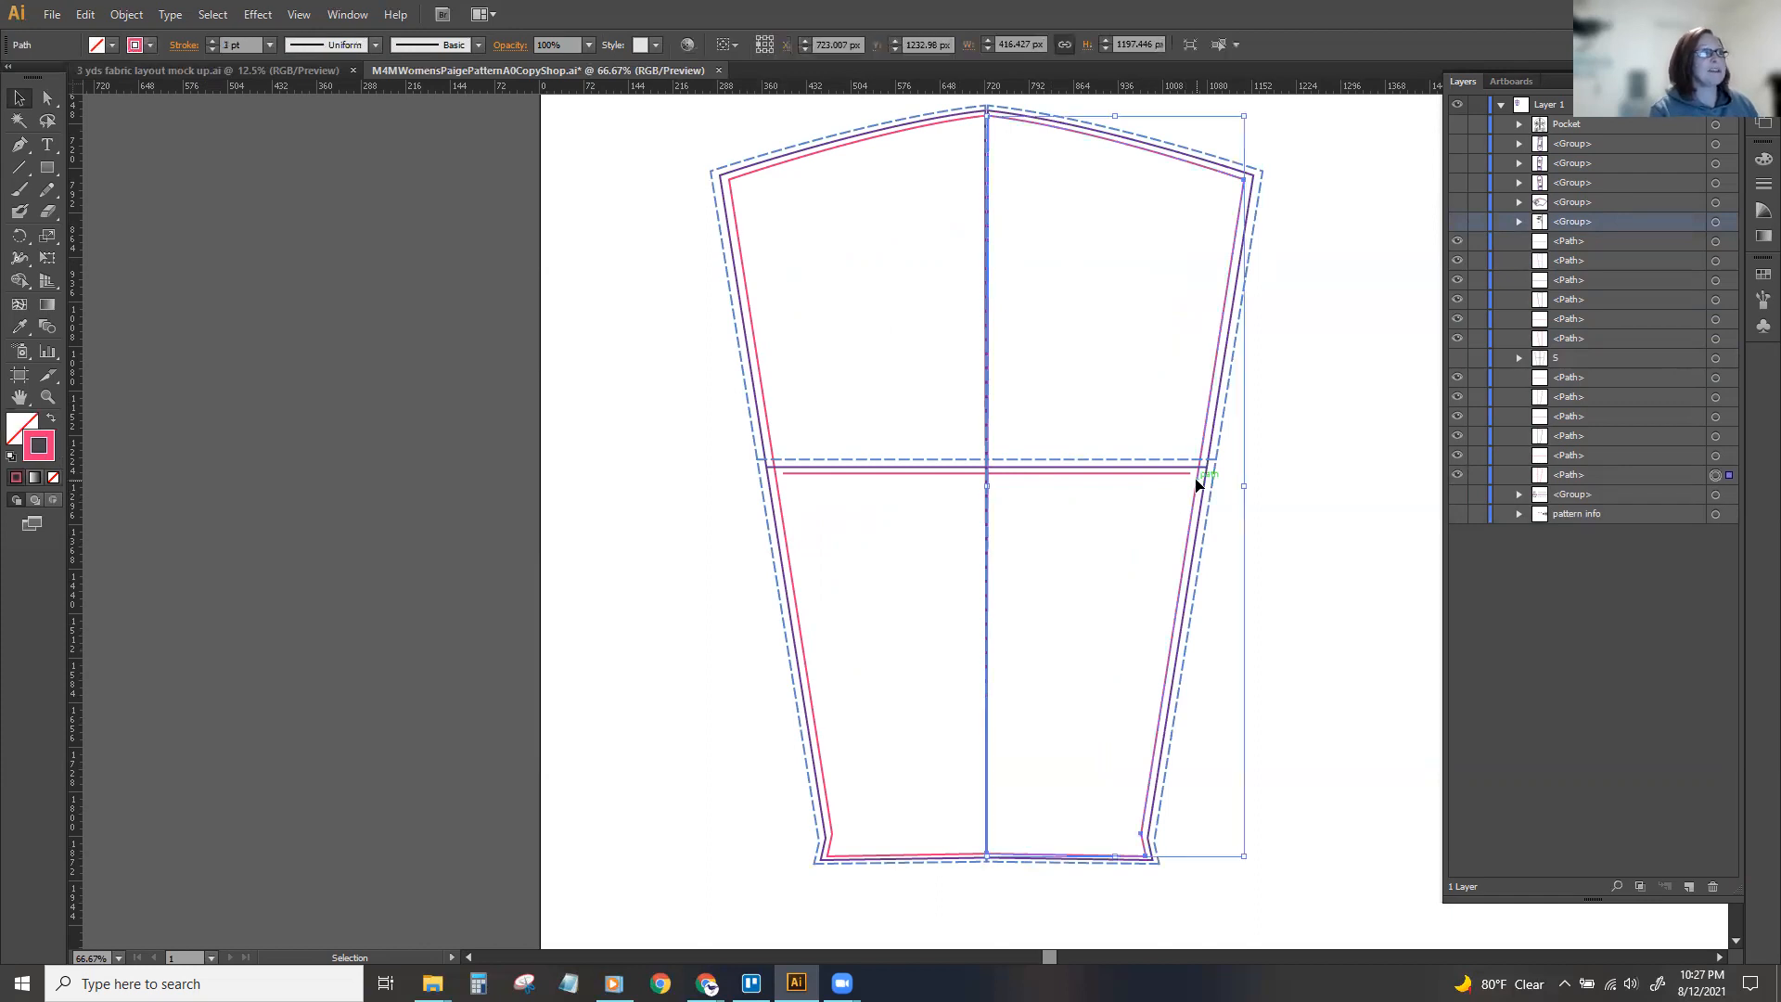
left_click(213, 14)
mouse_move(383, 195)
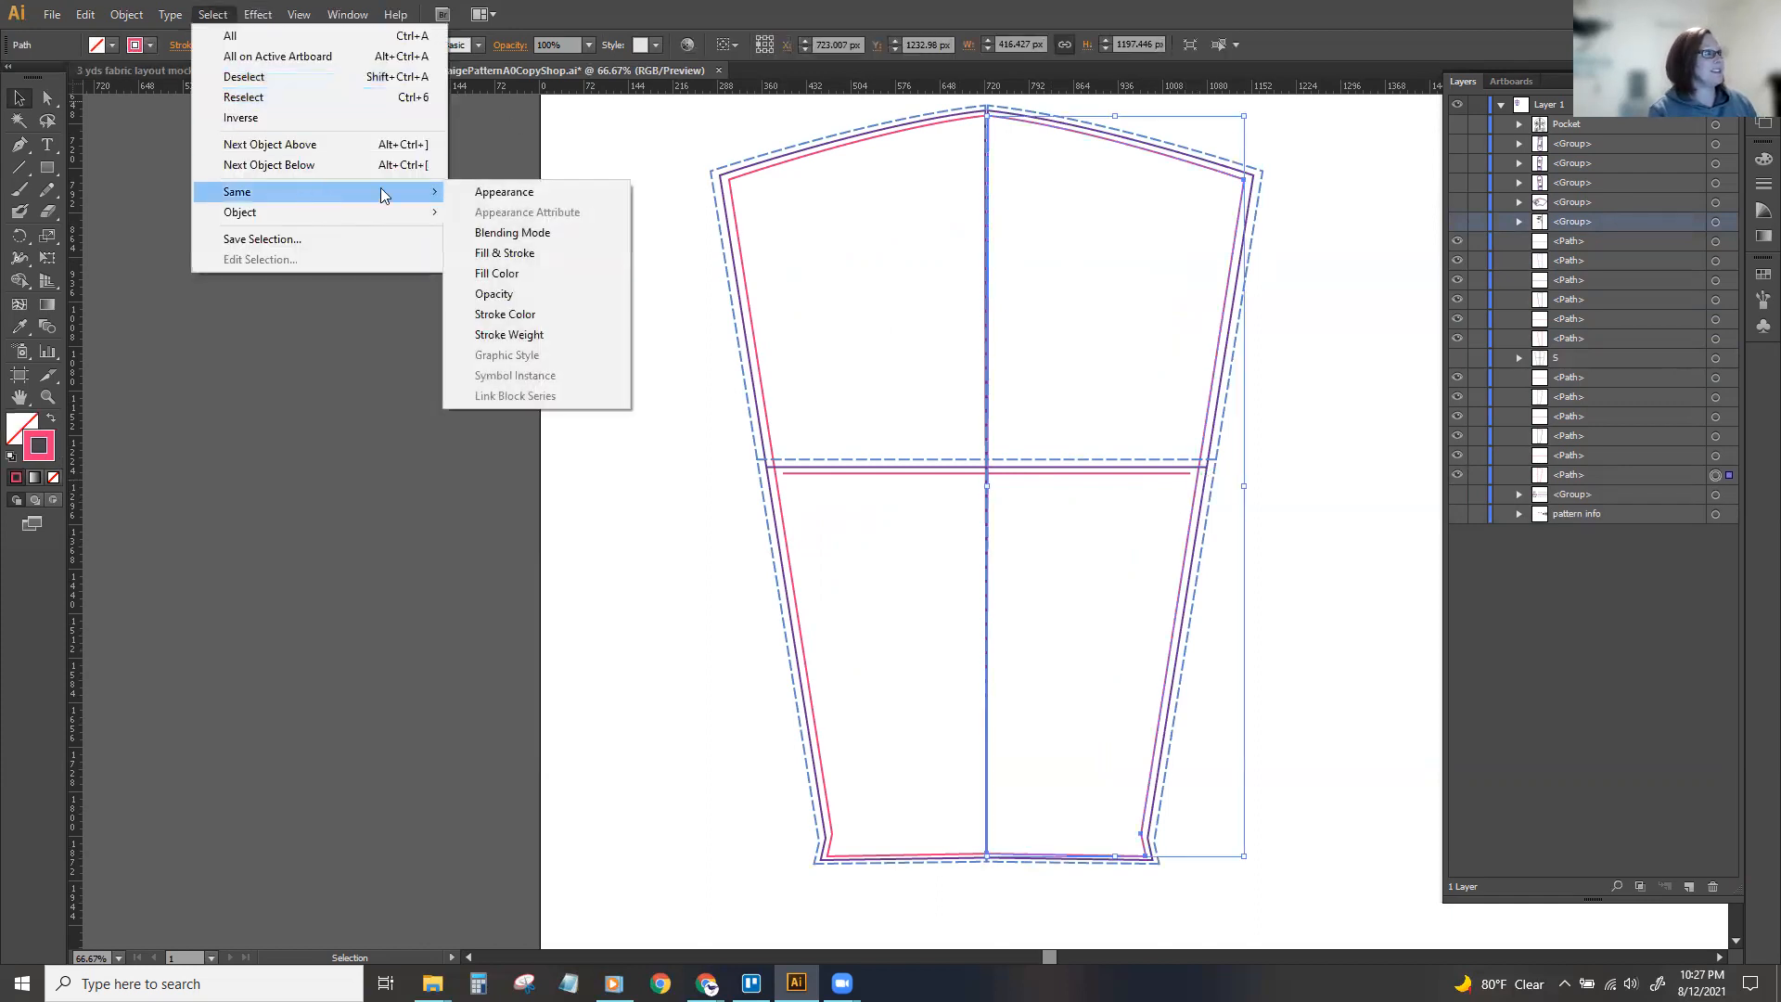
left_click(555, 317)
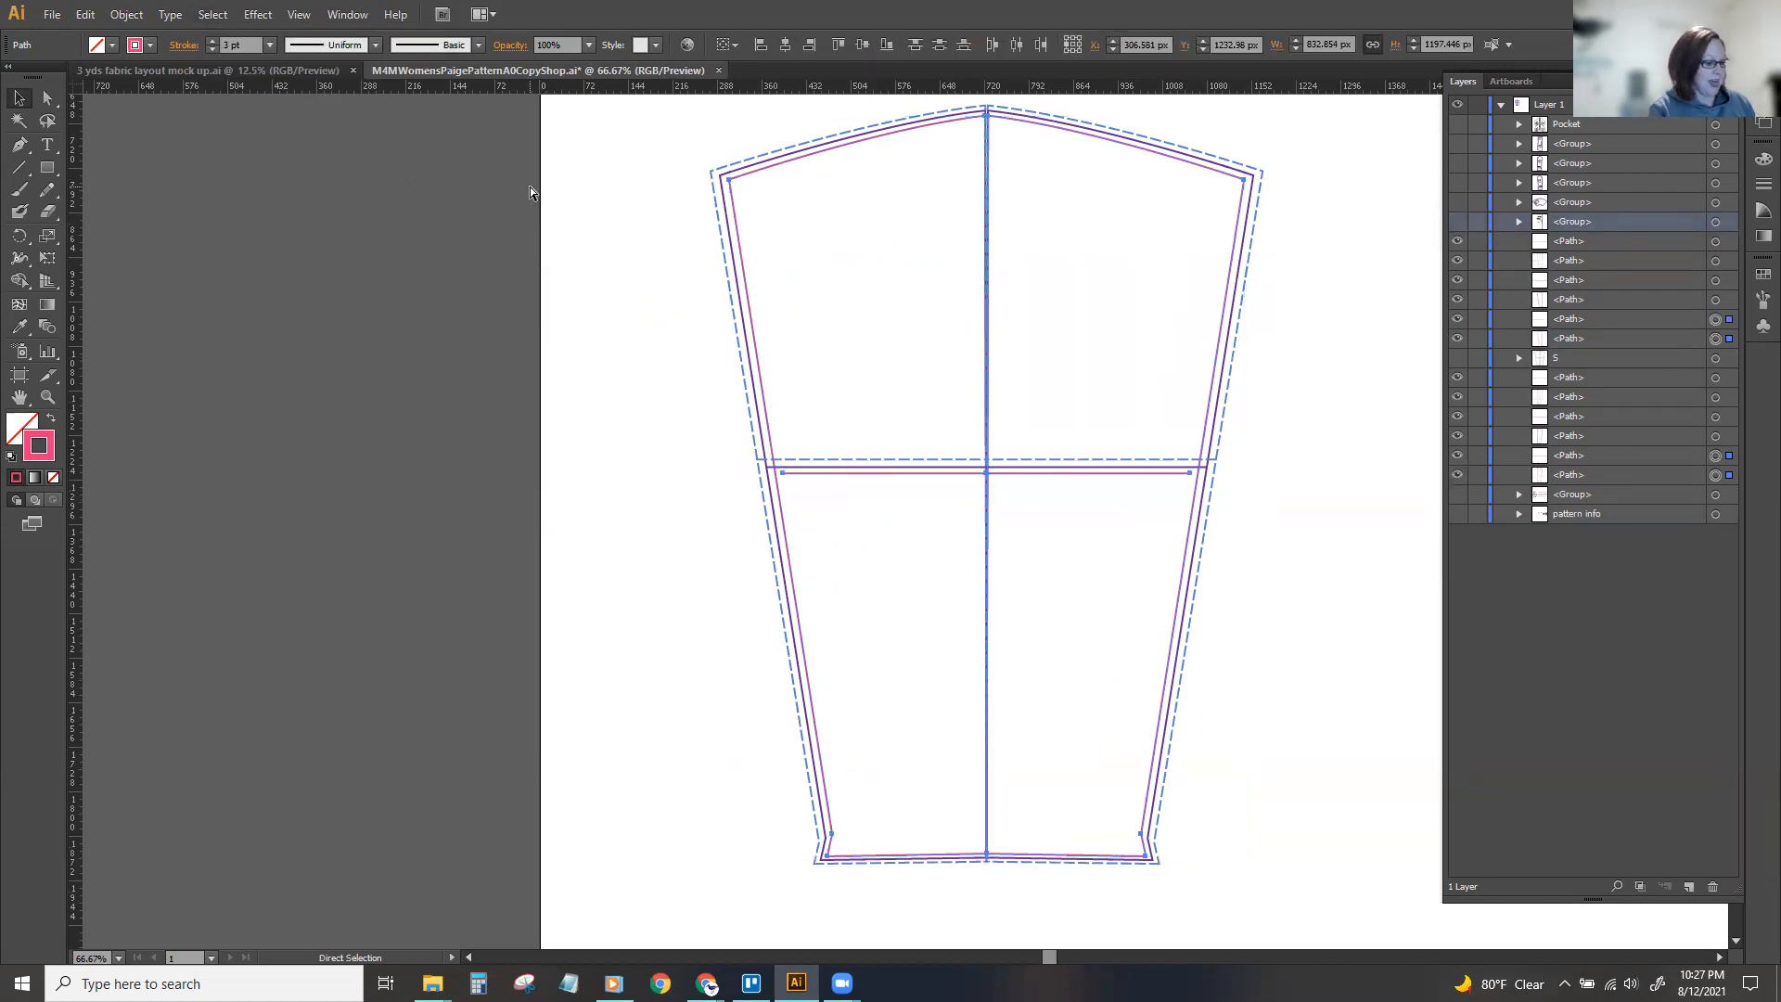
key("ctrl+g")
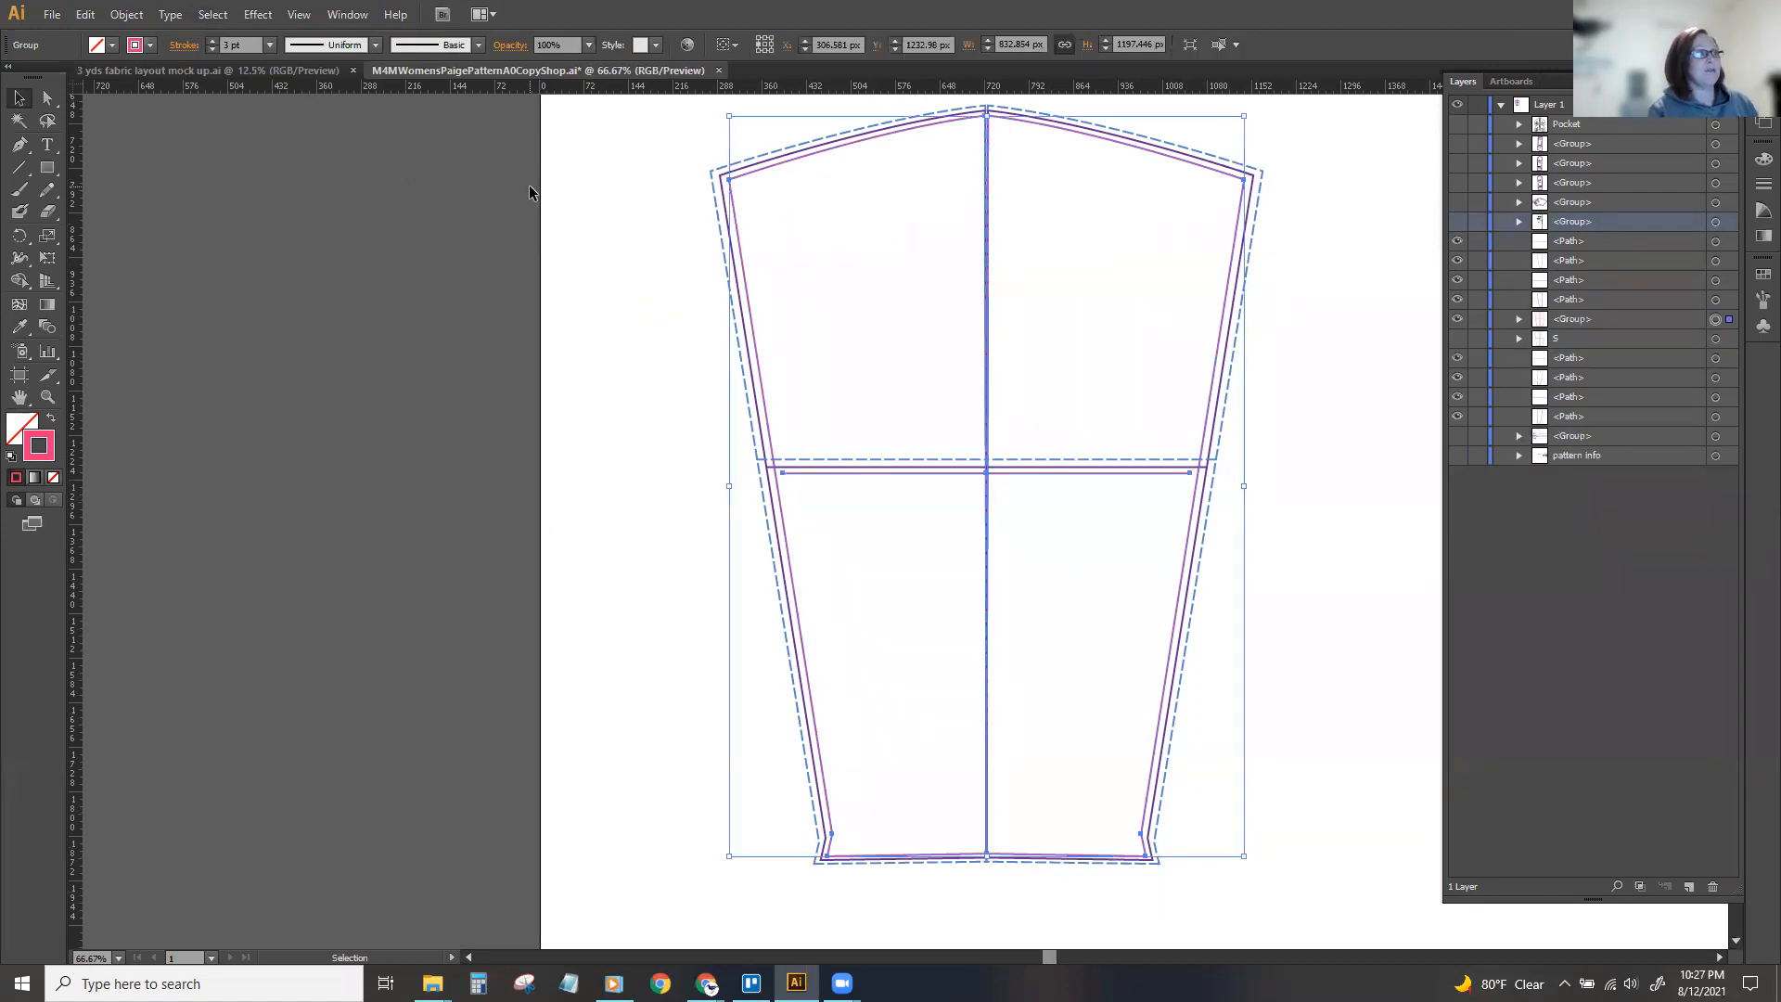
double_click(1570, 321)
type("M")
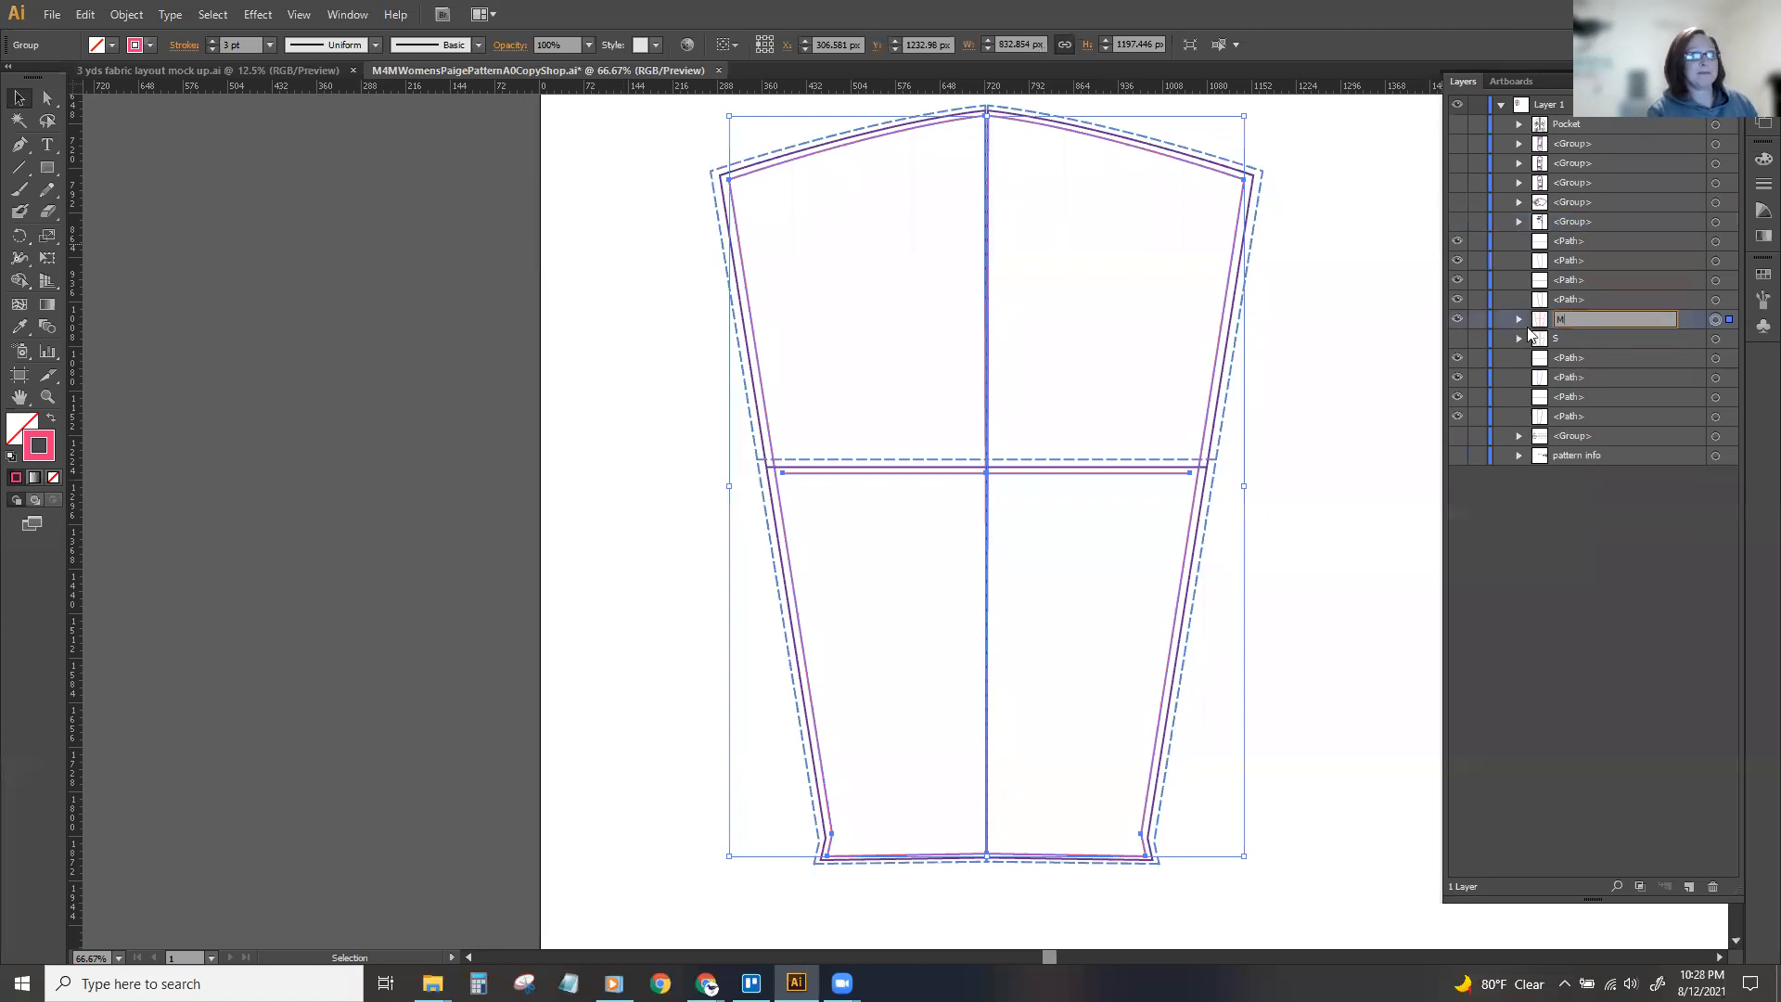
left_click(1458, 319)
Group all the sleeve's purple lines by matching stroke color, name the group L, and hide it.
left_click(1223, 385)
left_click(135, 15)
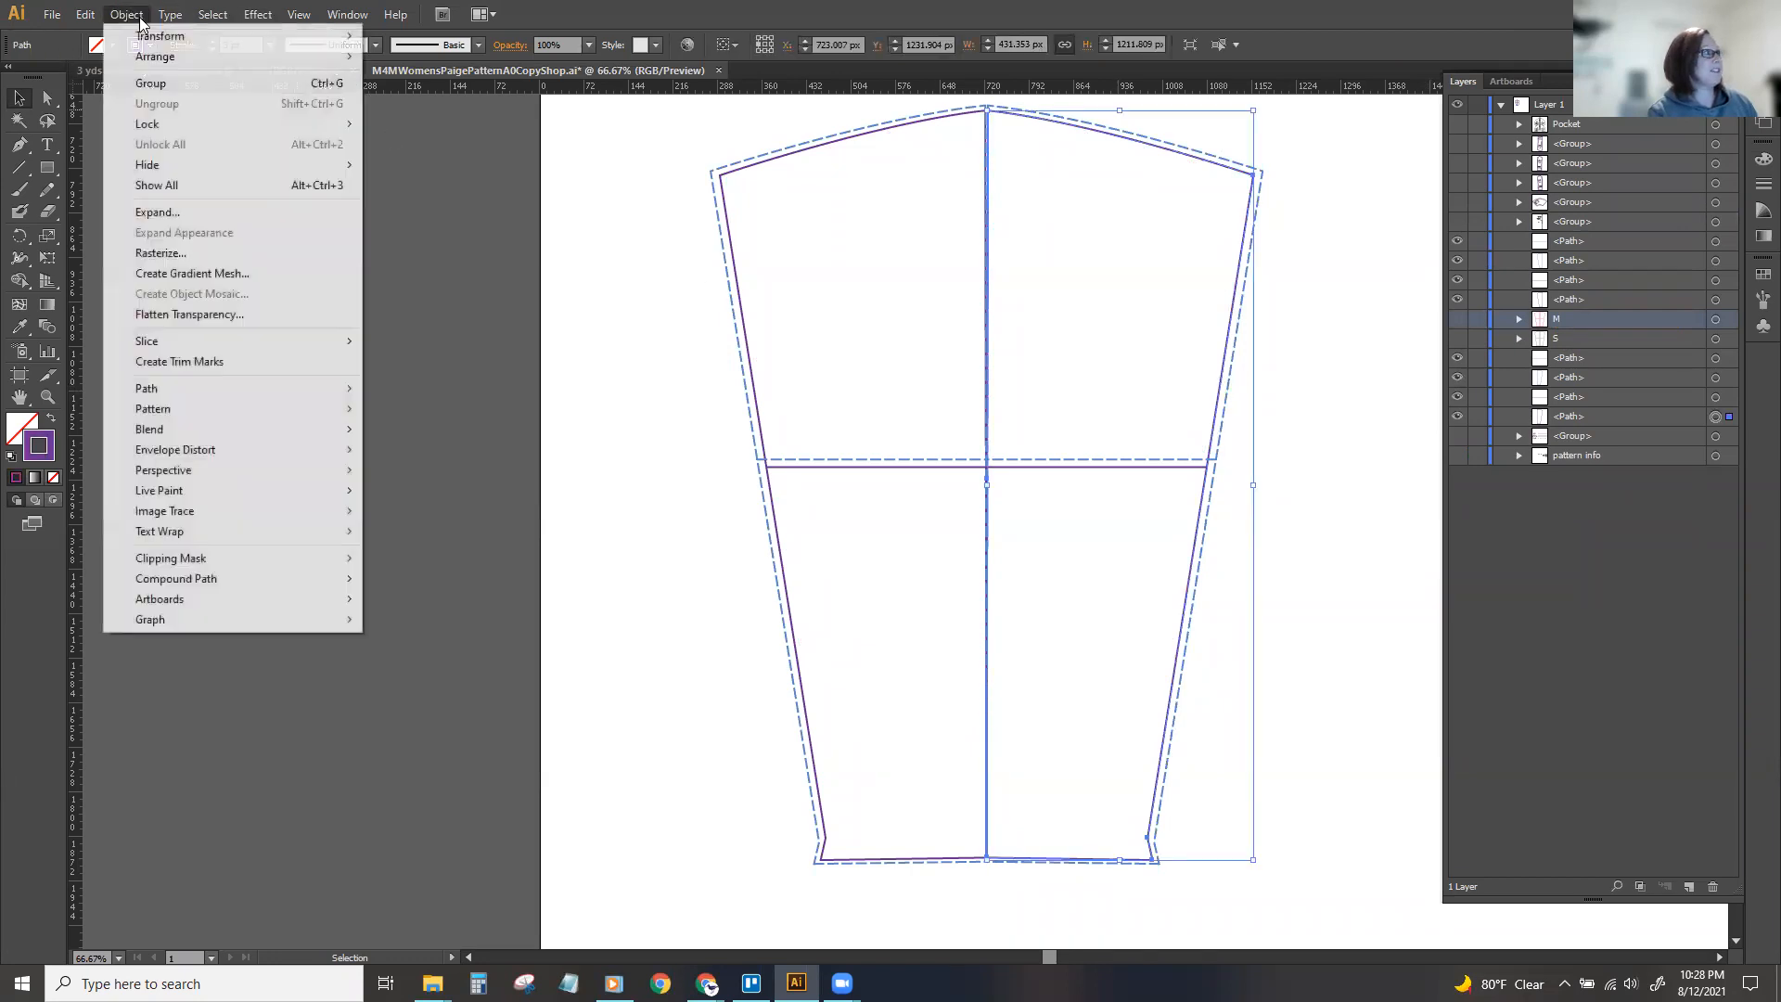
left_click(127, 15)
left_click(212, 15)
mouse_move(279, 191)
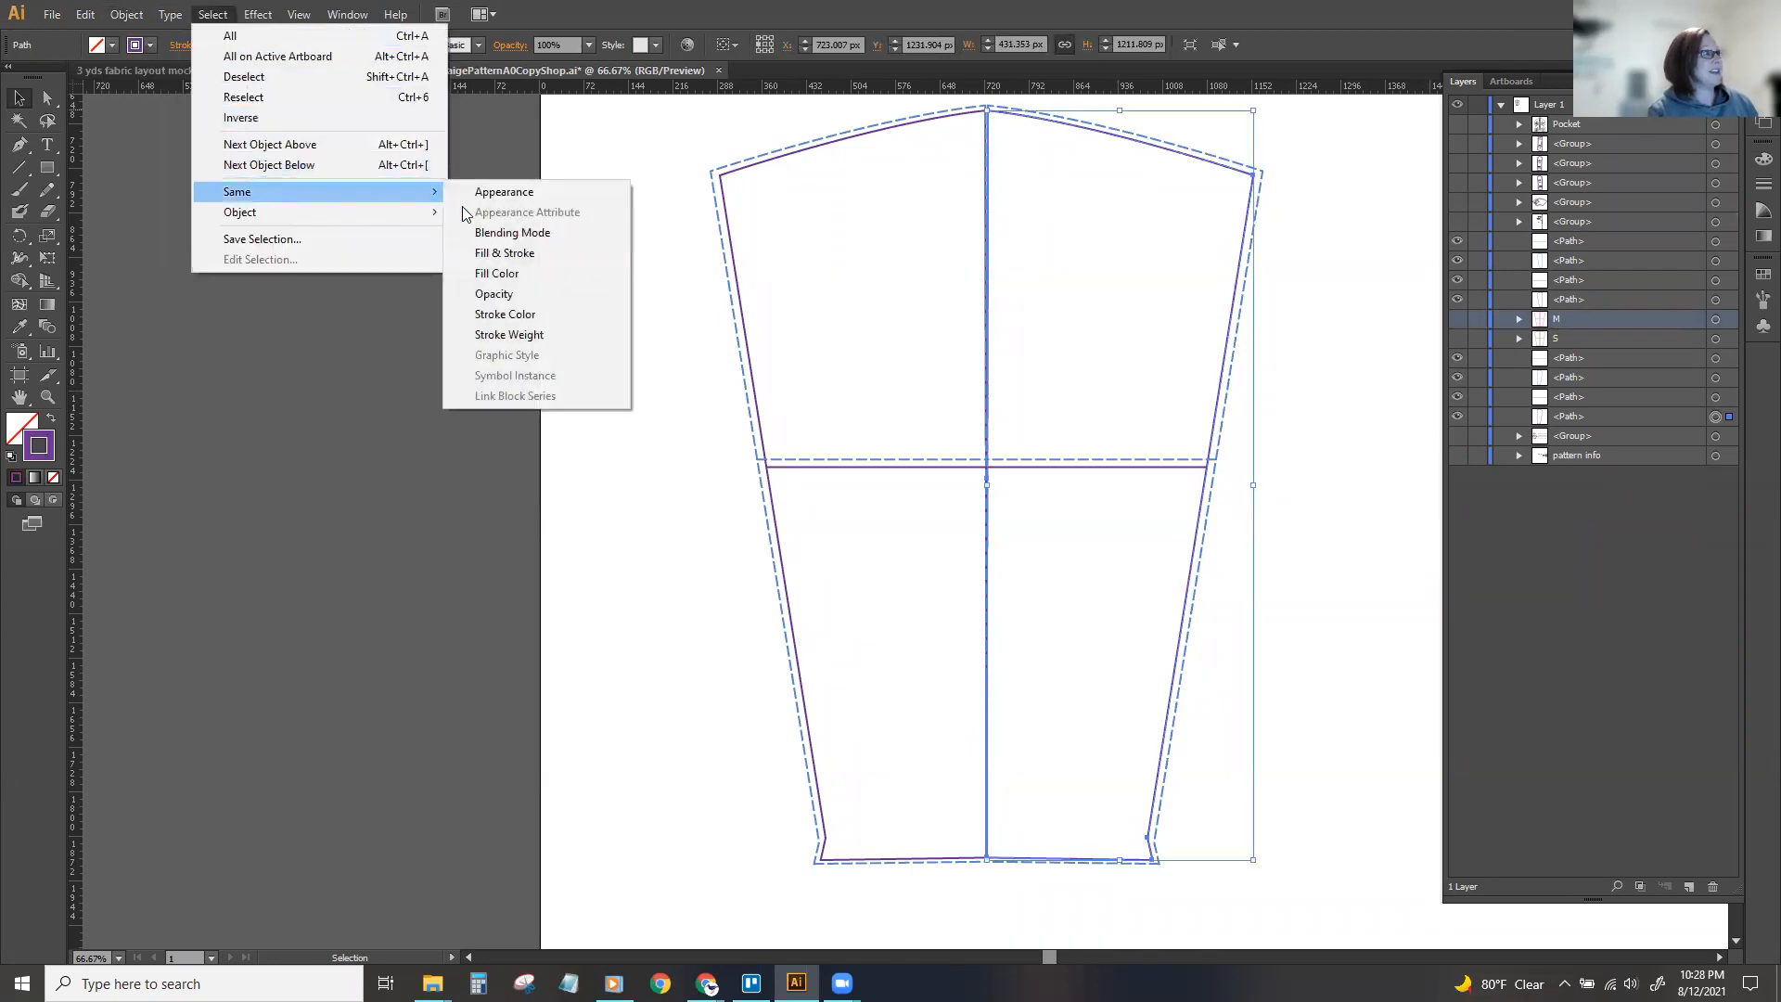
left_click(525, 316)
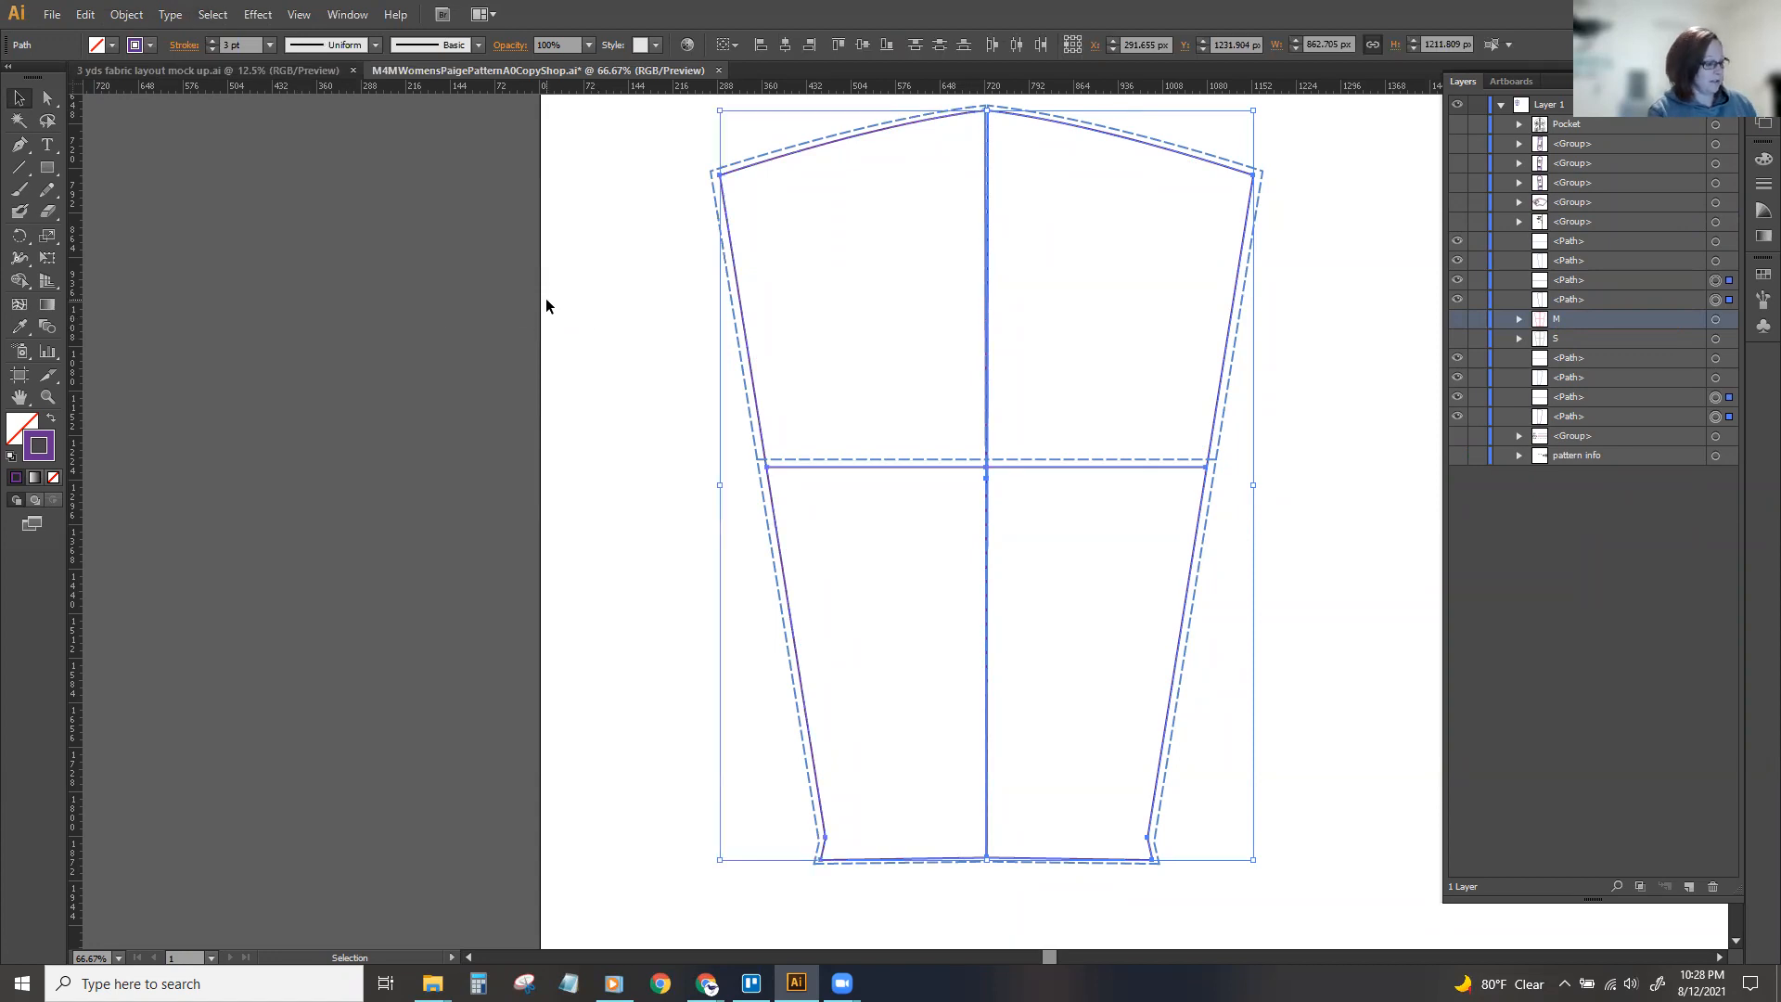
key("ctrl+g")
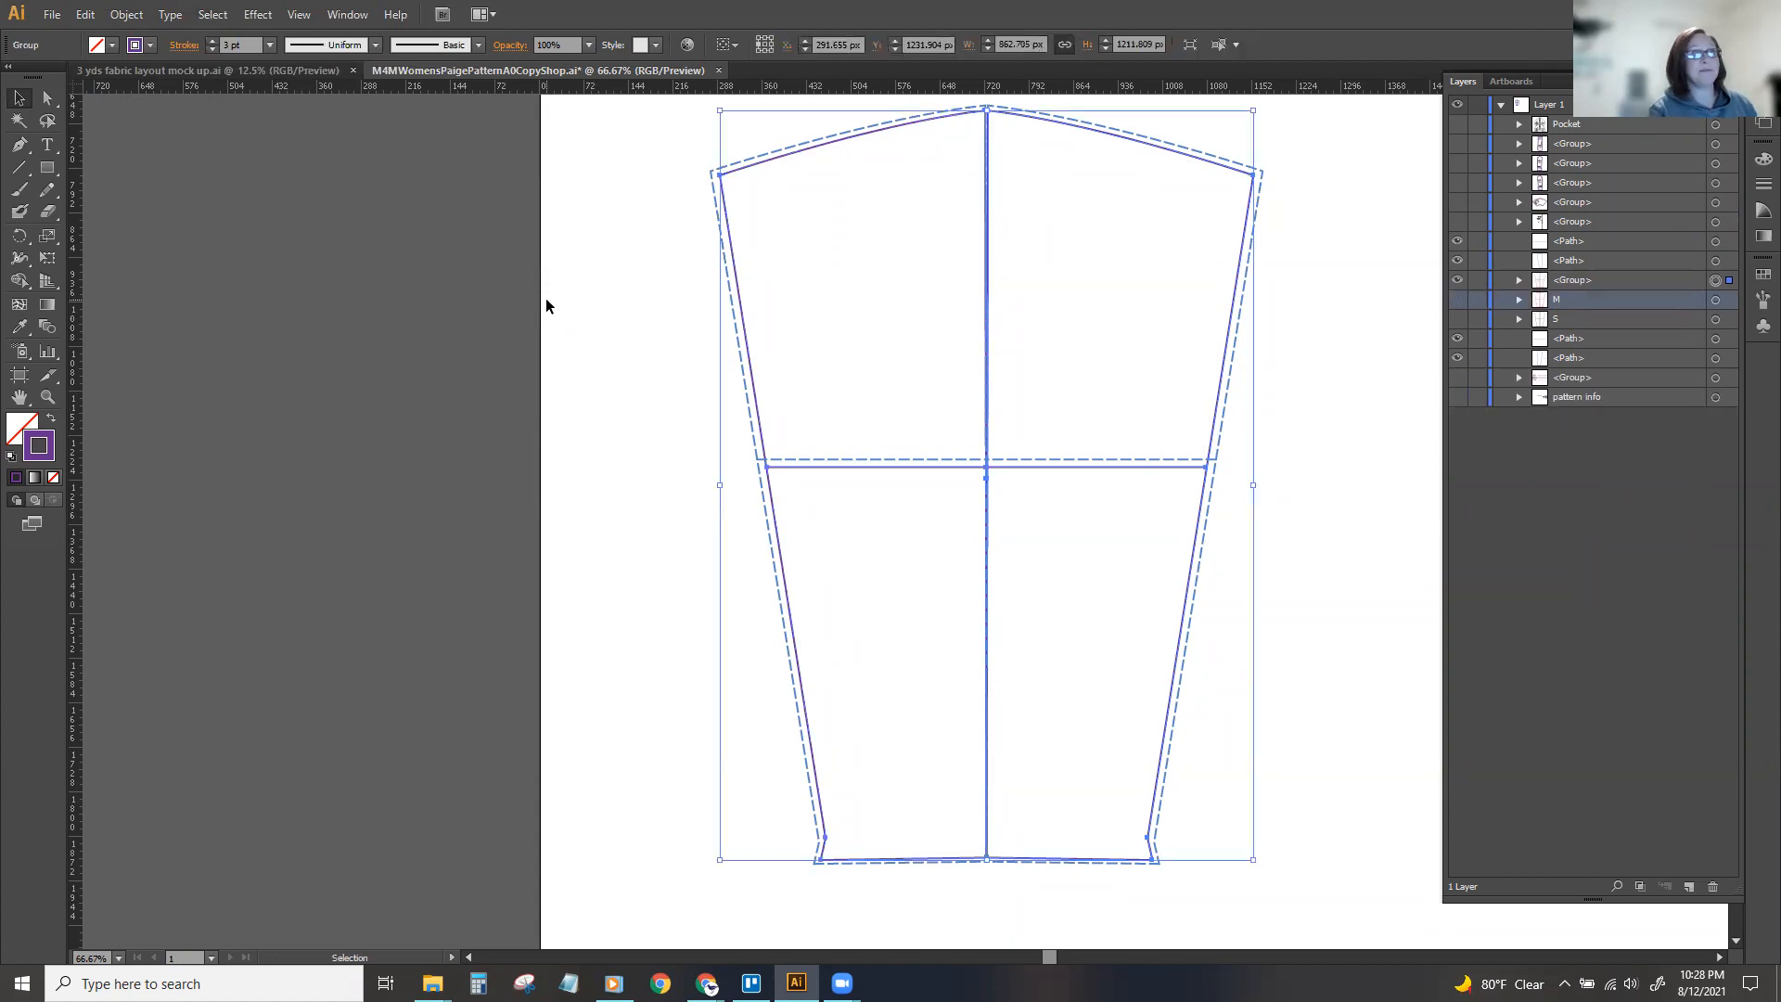
double_click(1585, 283)
type("L")
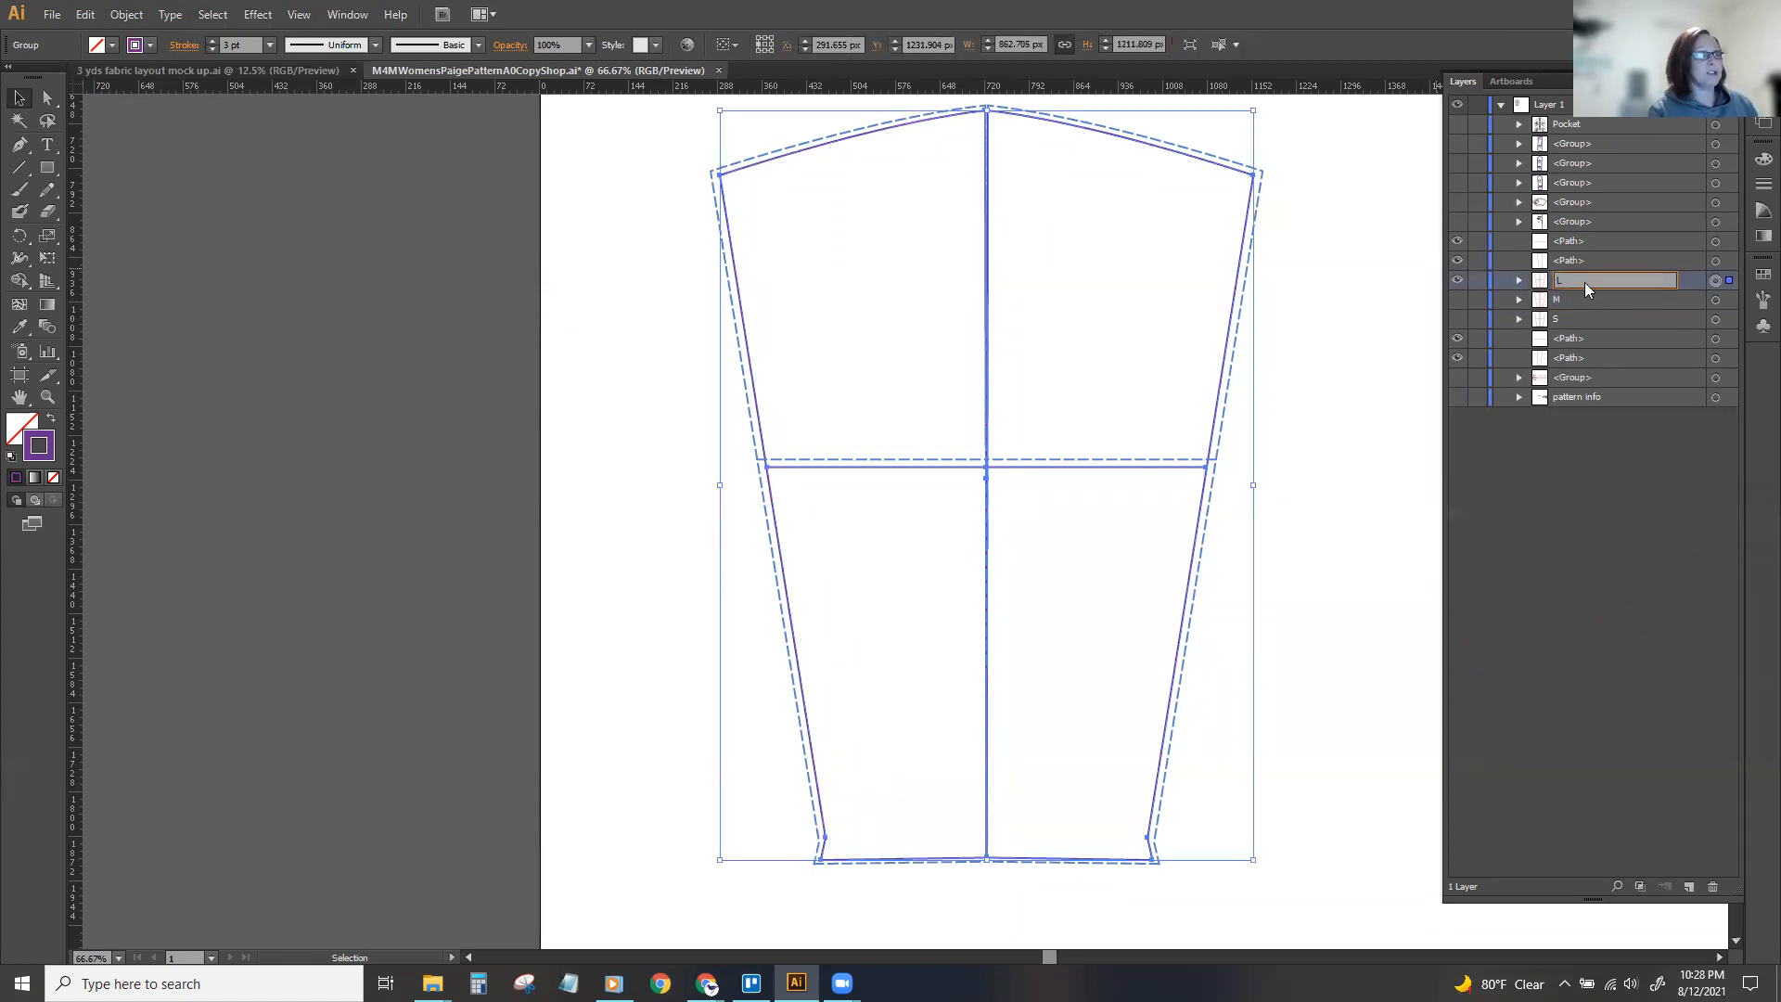
key("Return")
left_click(1458, 281)
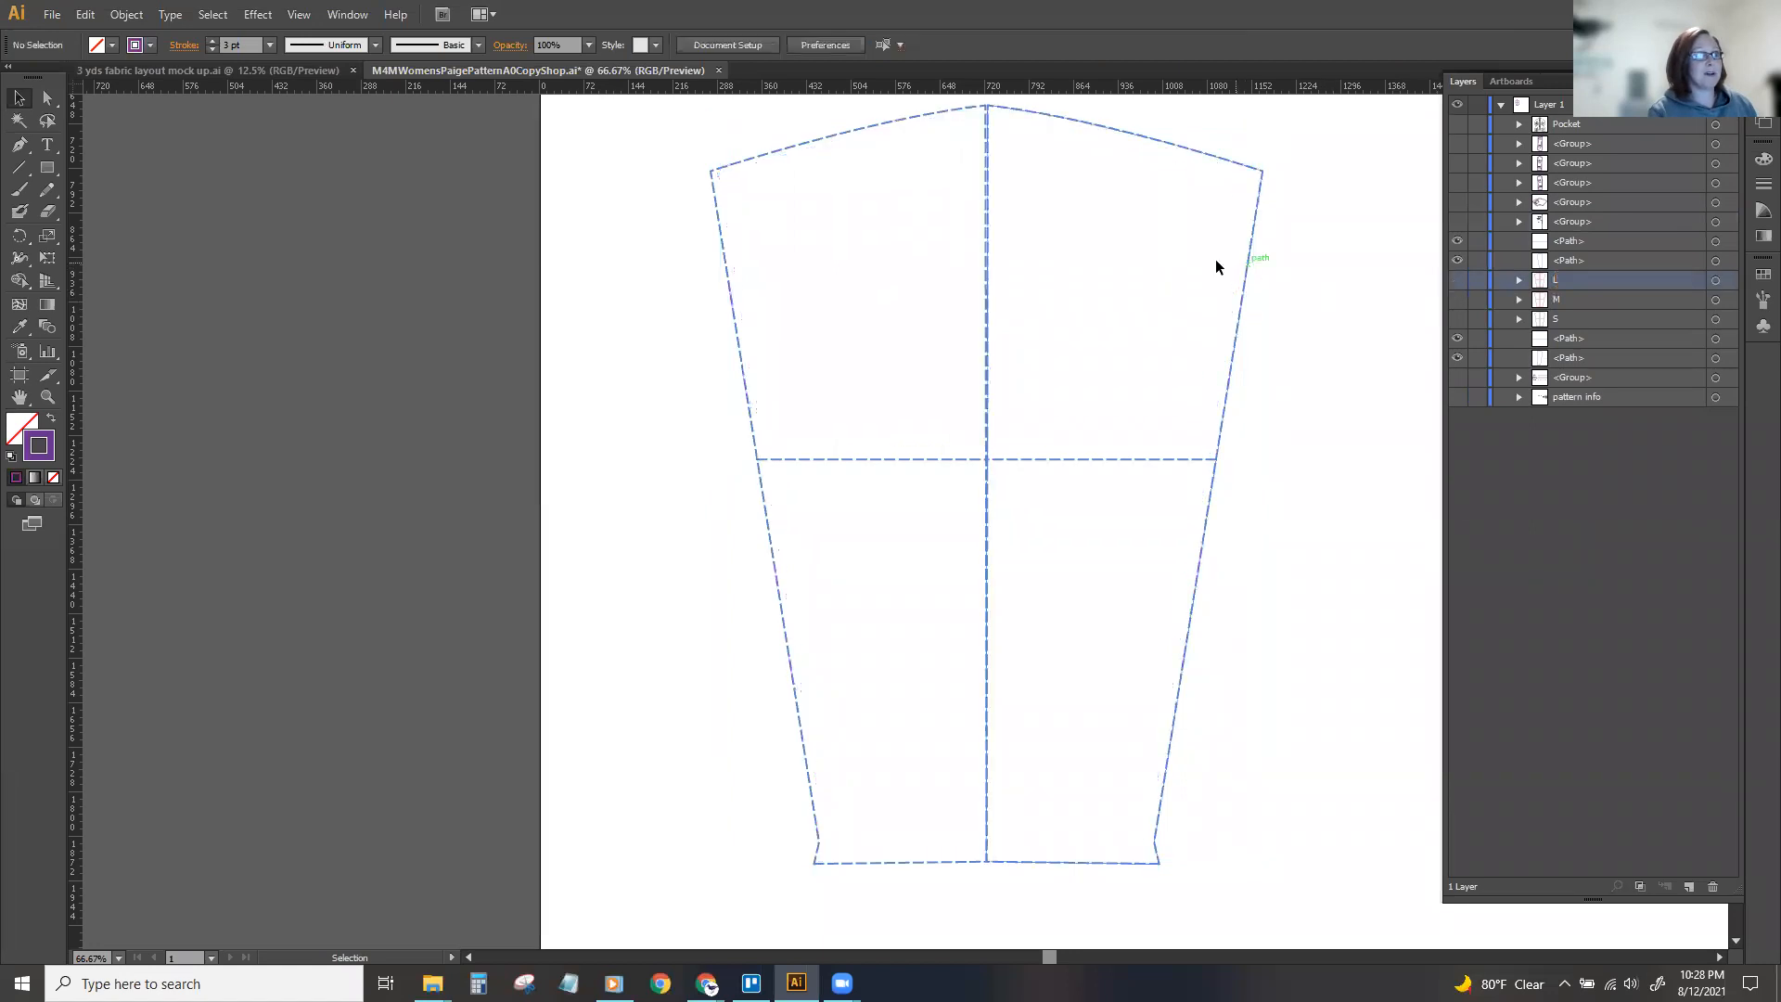
Group the remaining dashed blue sleeve lines, name the group XL, and hide it.
scroll(674, 344, "up", 2)
scroll(674, 343, "down", 1)
key("ctrl+minus")
left_click_drag(740, 213, 1212, 798)
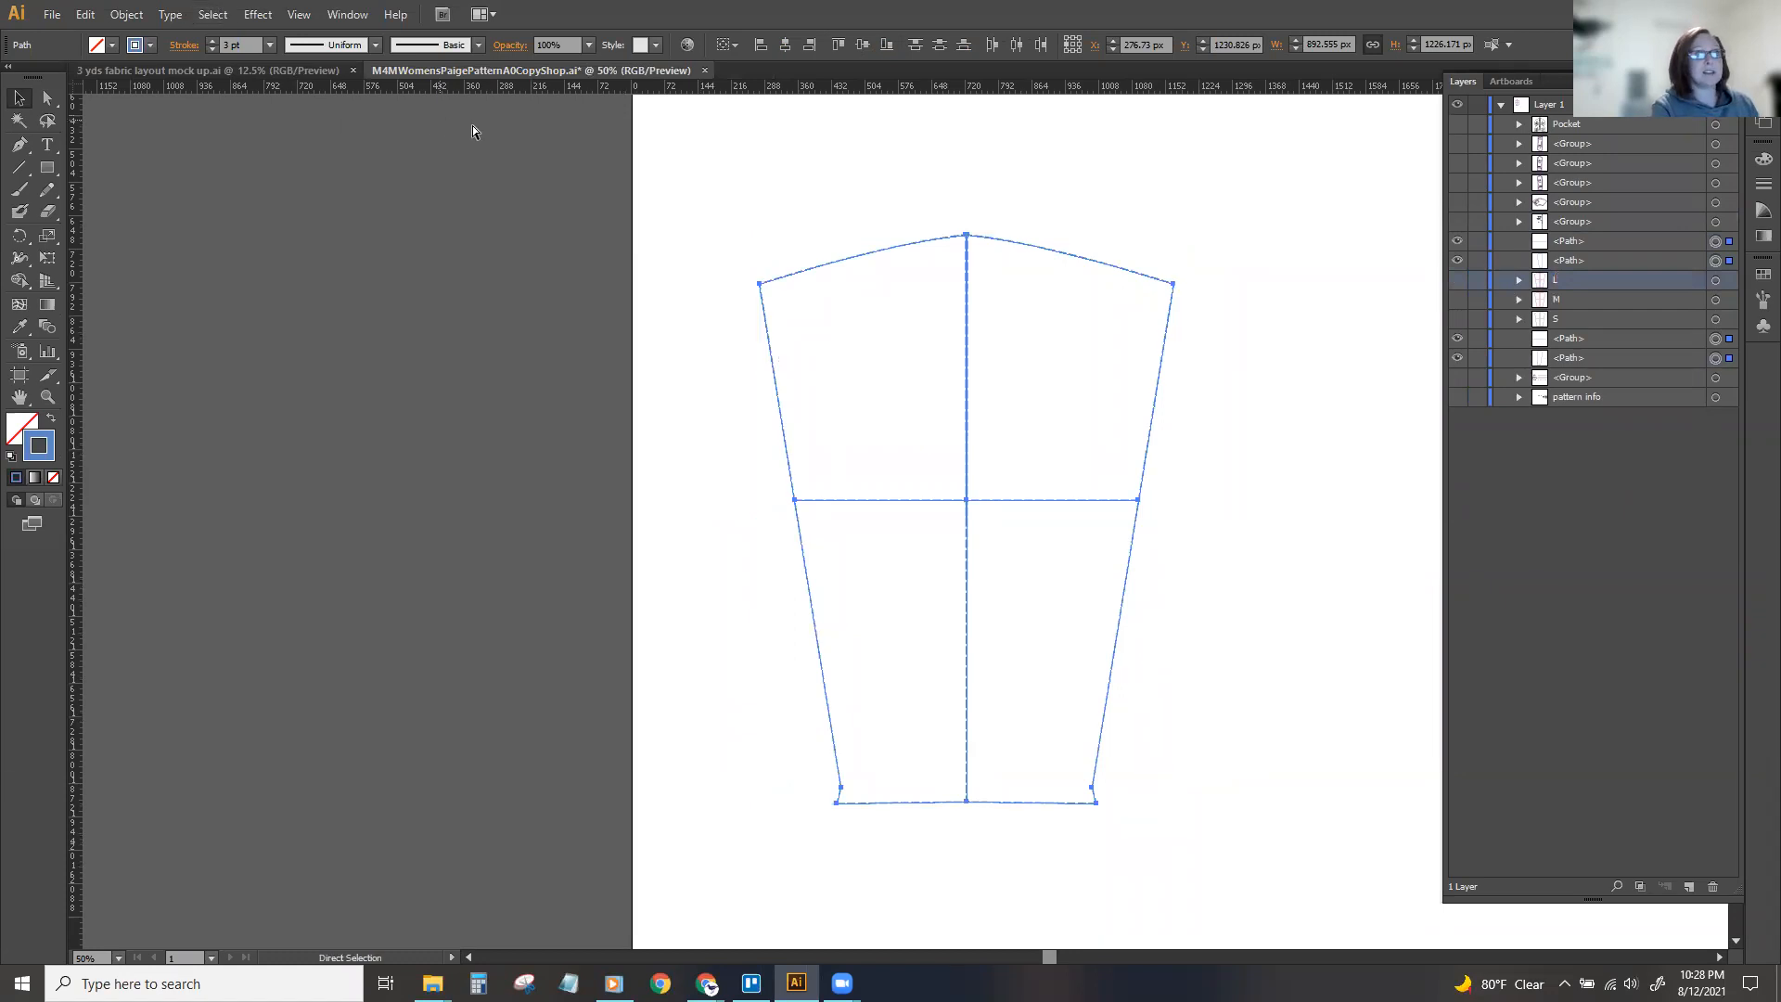
key("ctrl+g")
double_click(1570, 241)
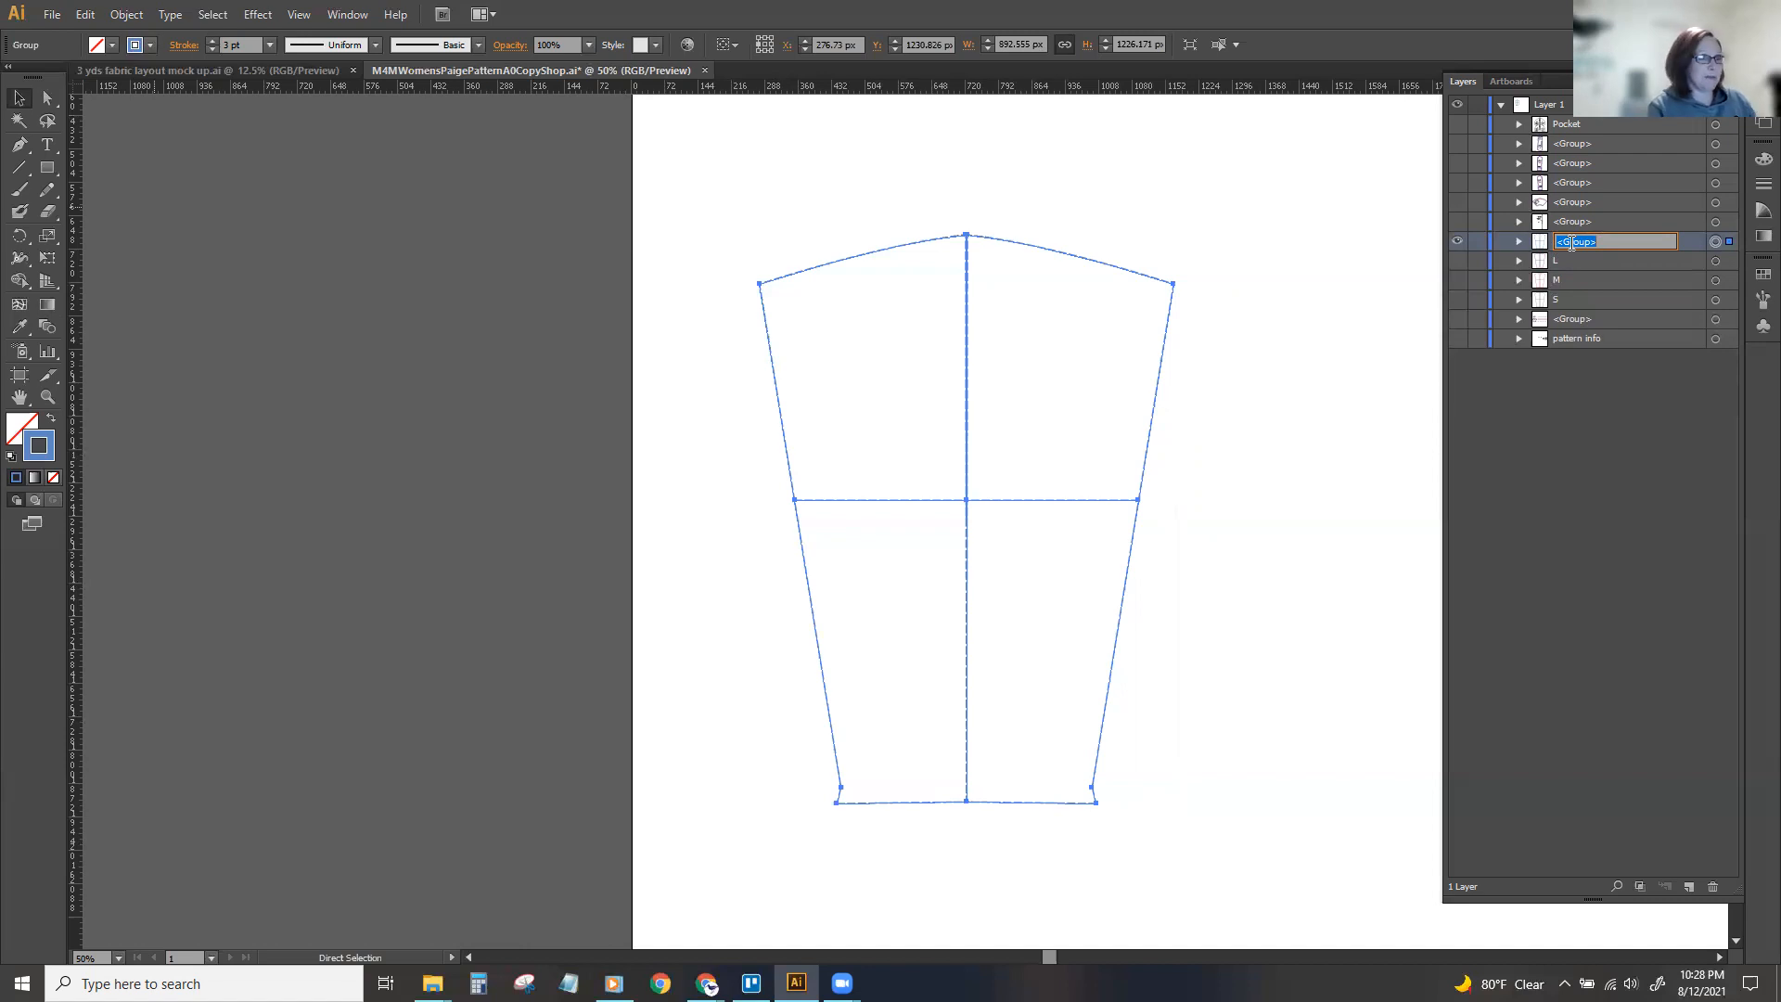
type("XL")
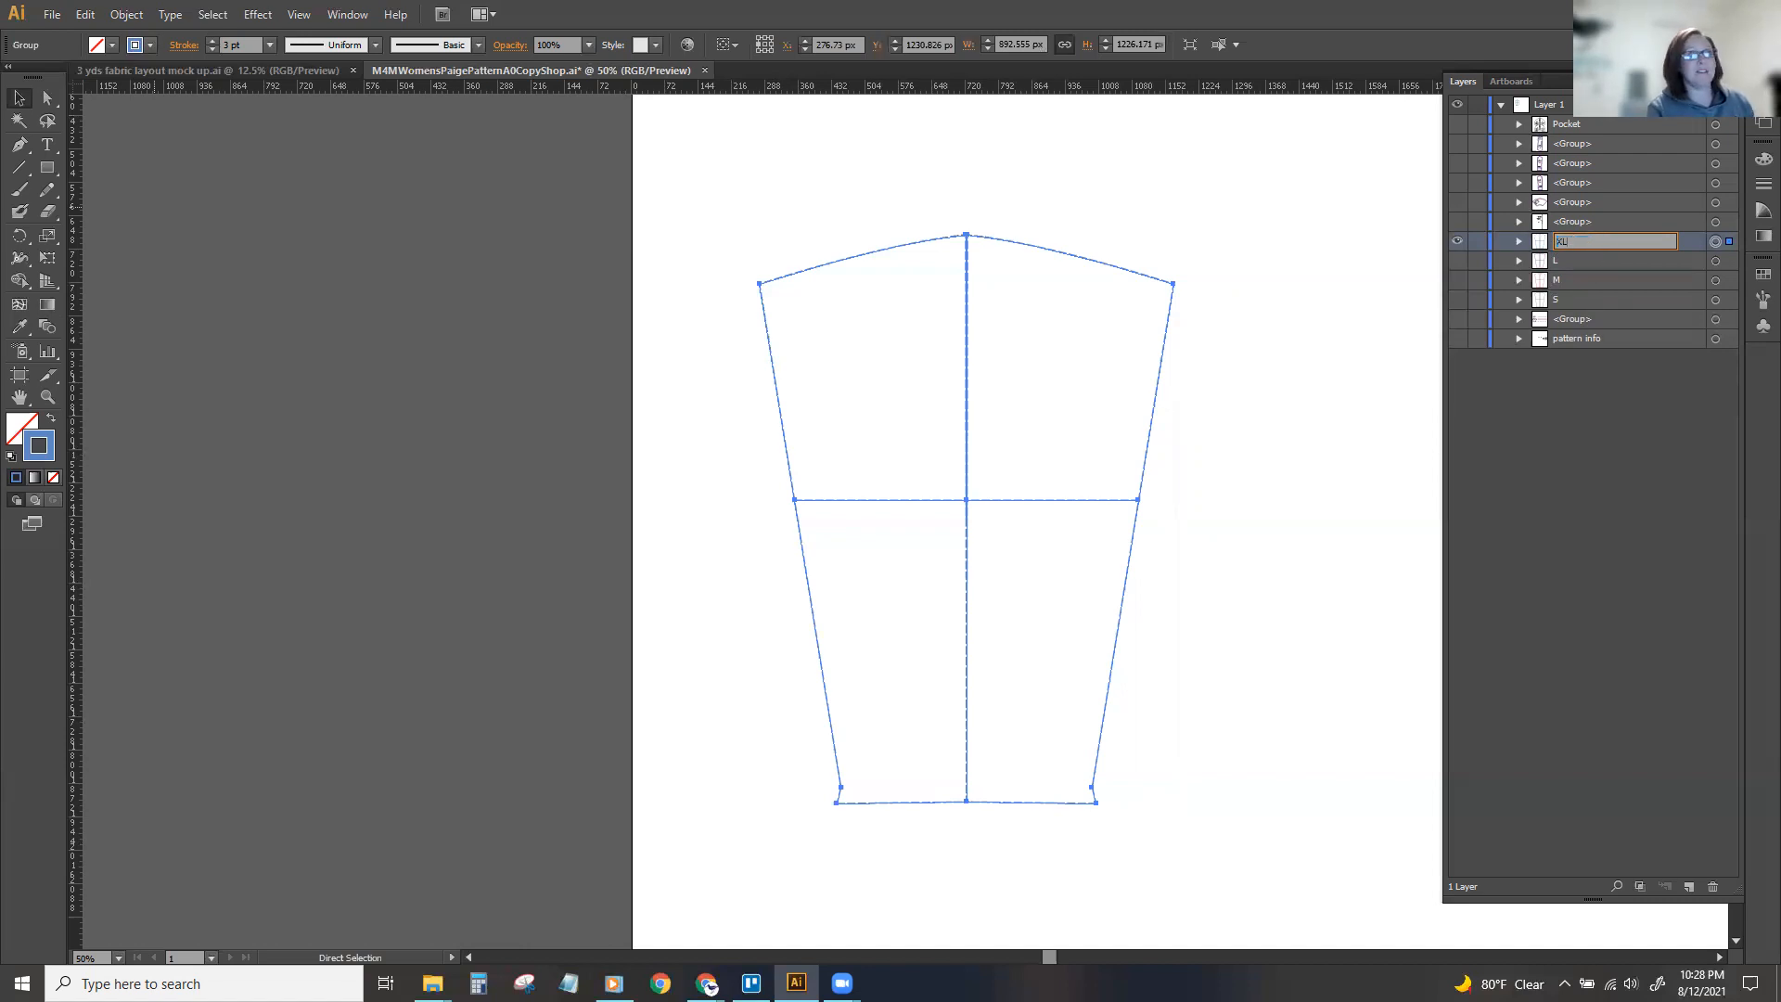
key("Return")
left_click(1459, 242)
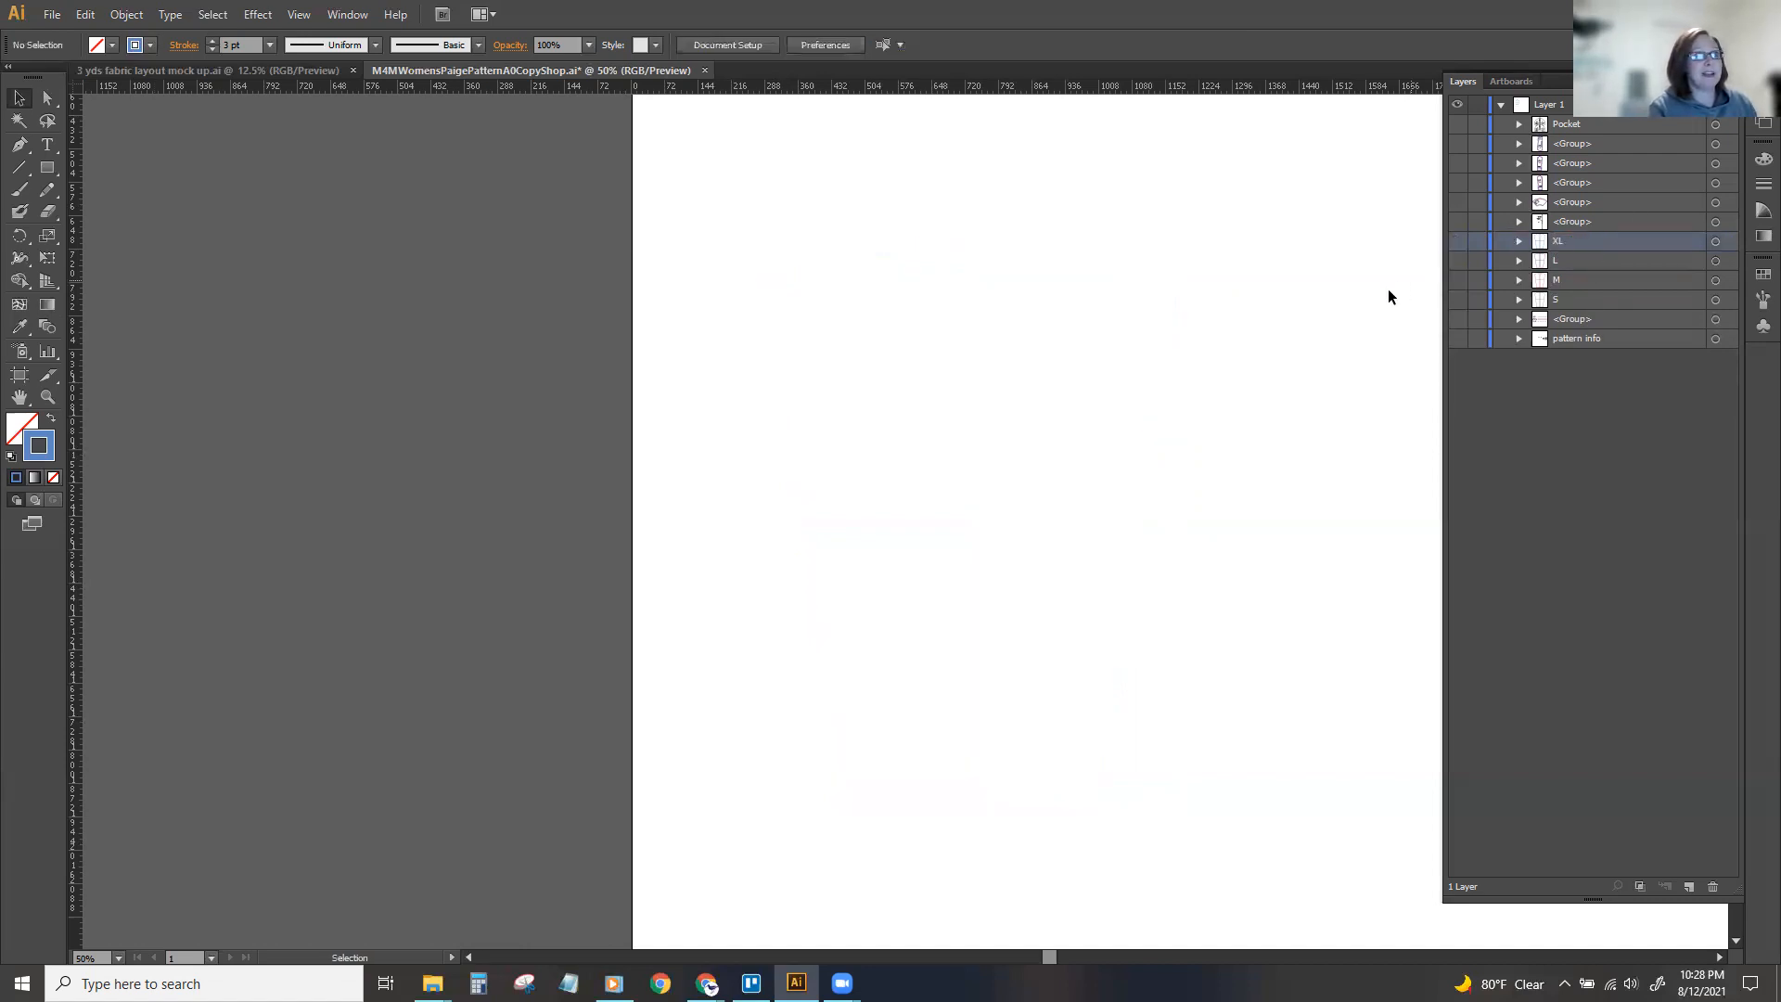
Show the sleeve's XL, L, M and S groups together with its label group.
left_click(1456, 242)
left_click(1456, 261)
left_click(1457, 280)
left_click(1458, 299)
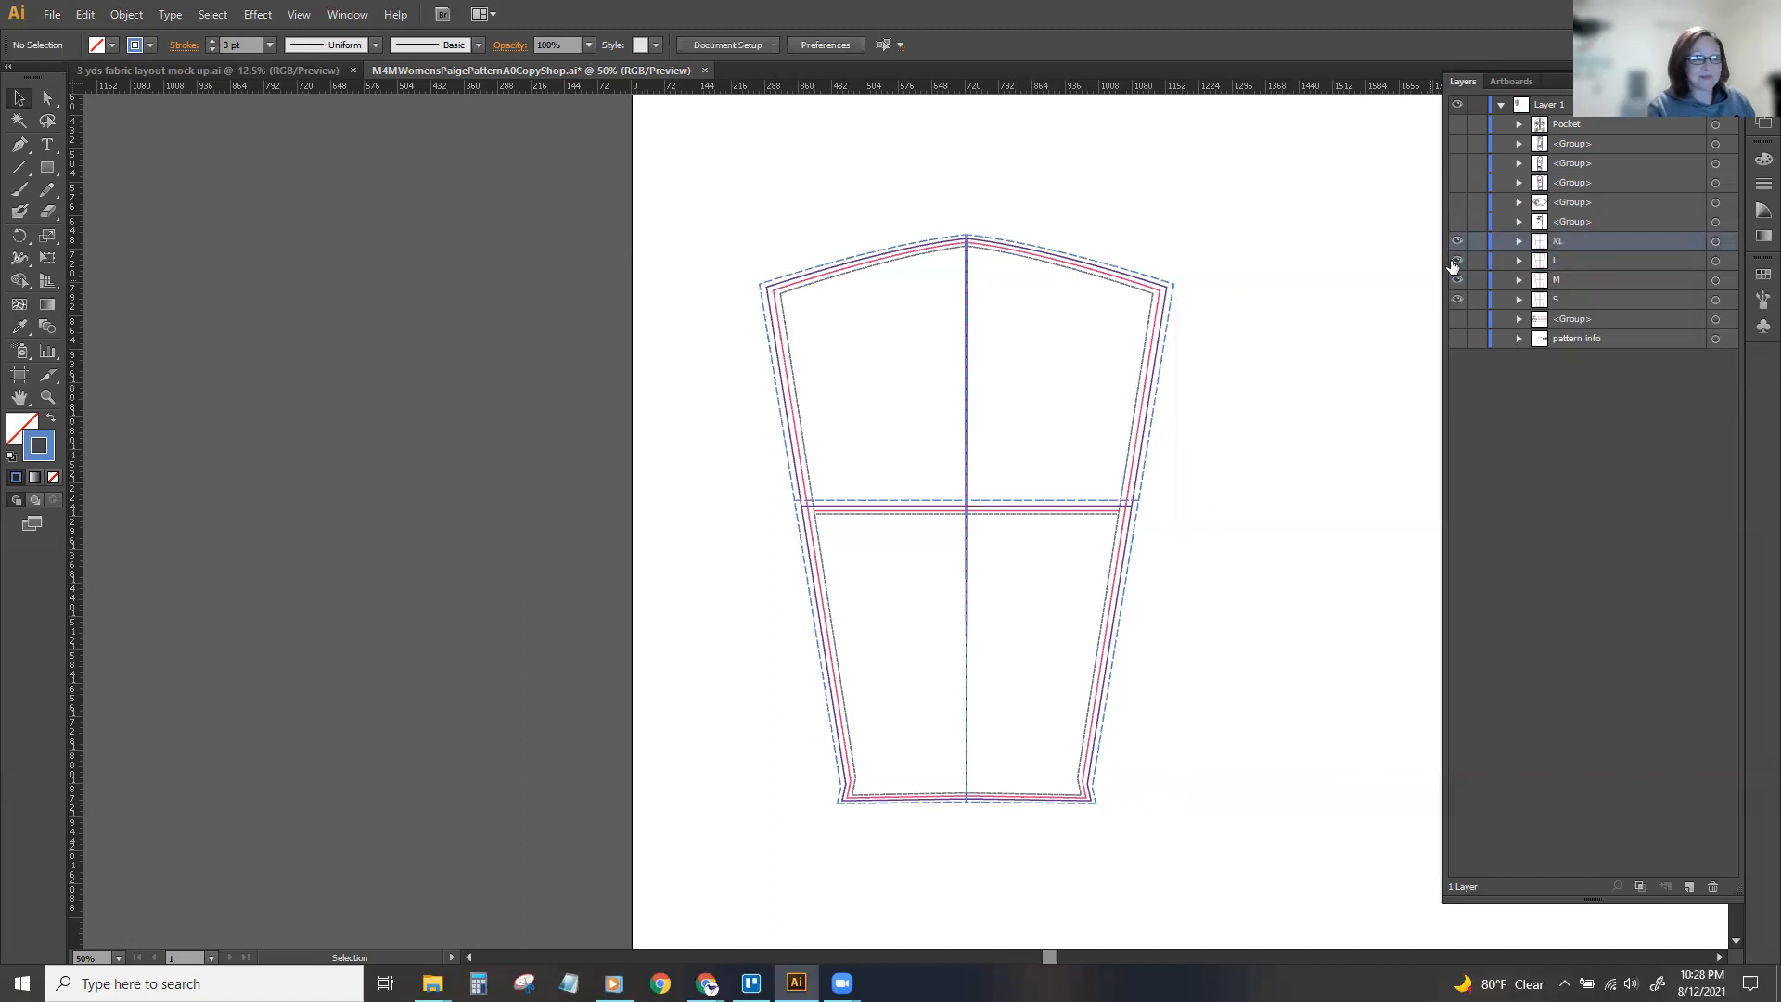
left_click(1458, 222)
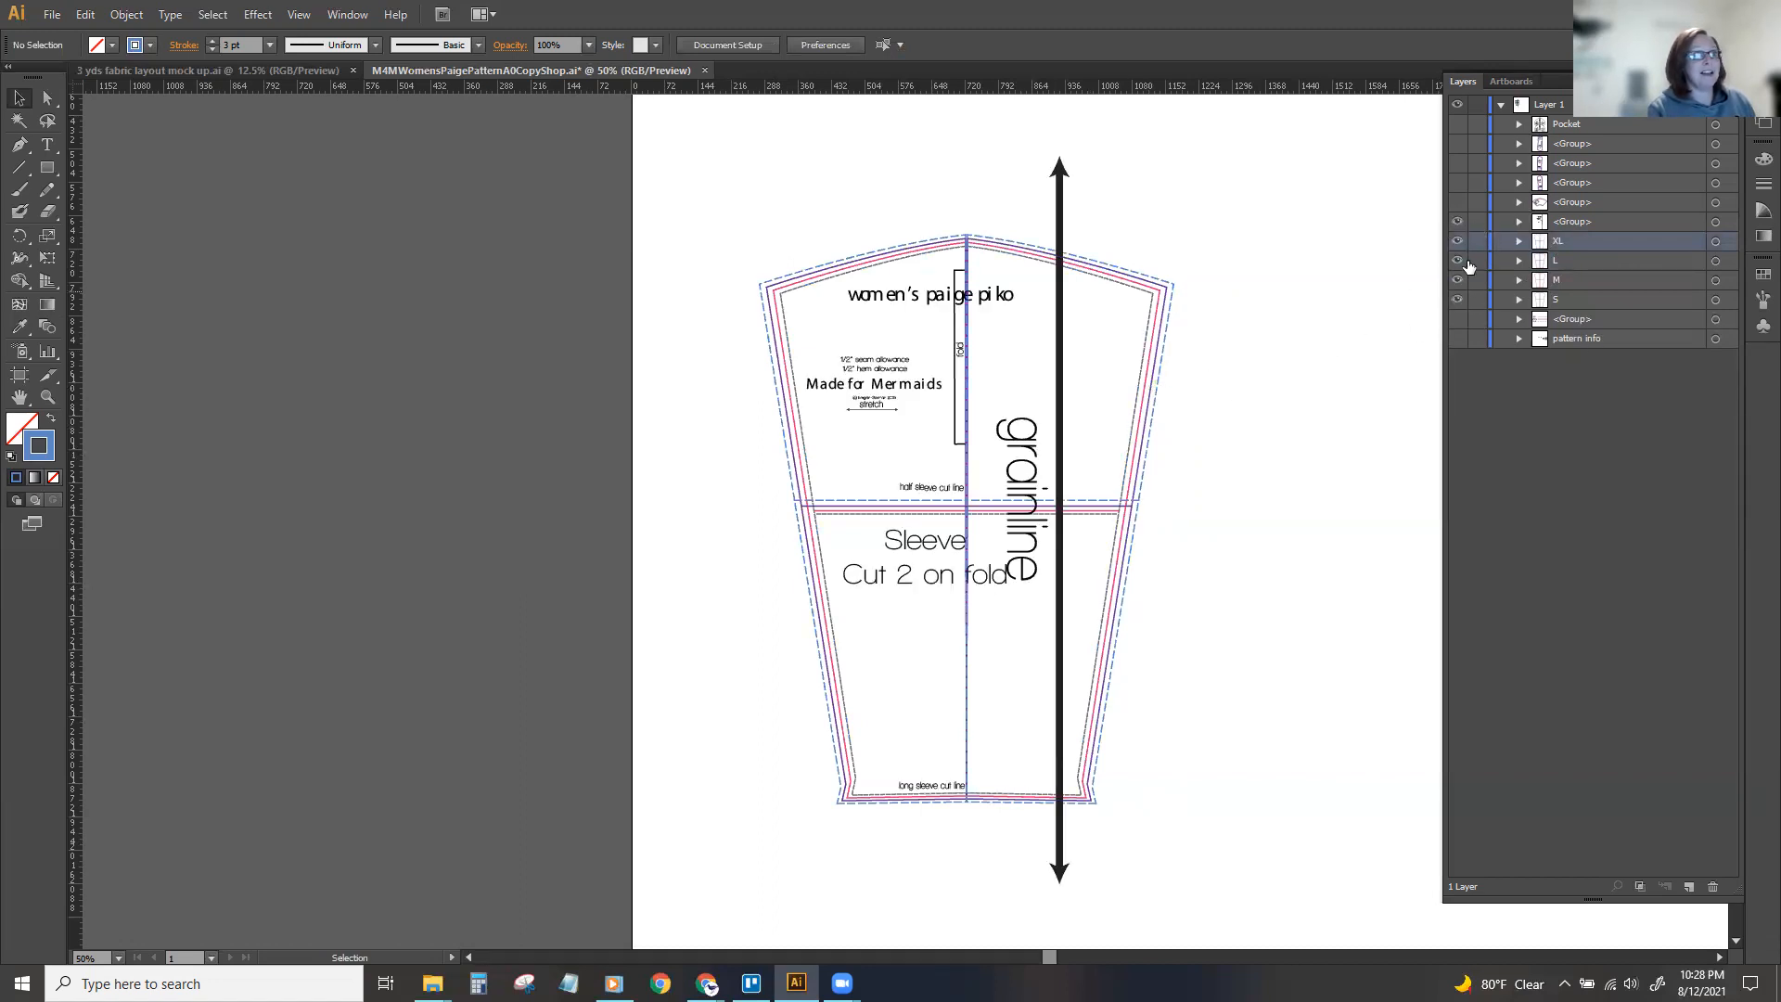
Hide the S, L and XL sleeve groups to view size M with its labels, and show them again.
left_click(1457, 299)
left_click(1457, 261)
left_click(1458, 242)
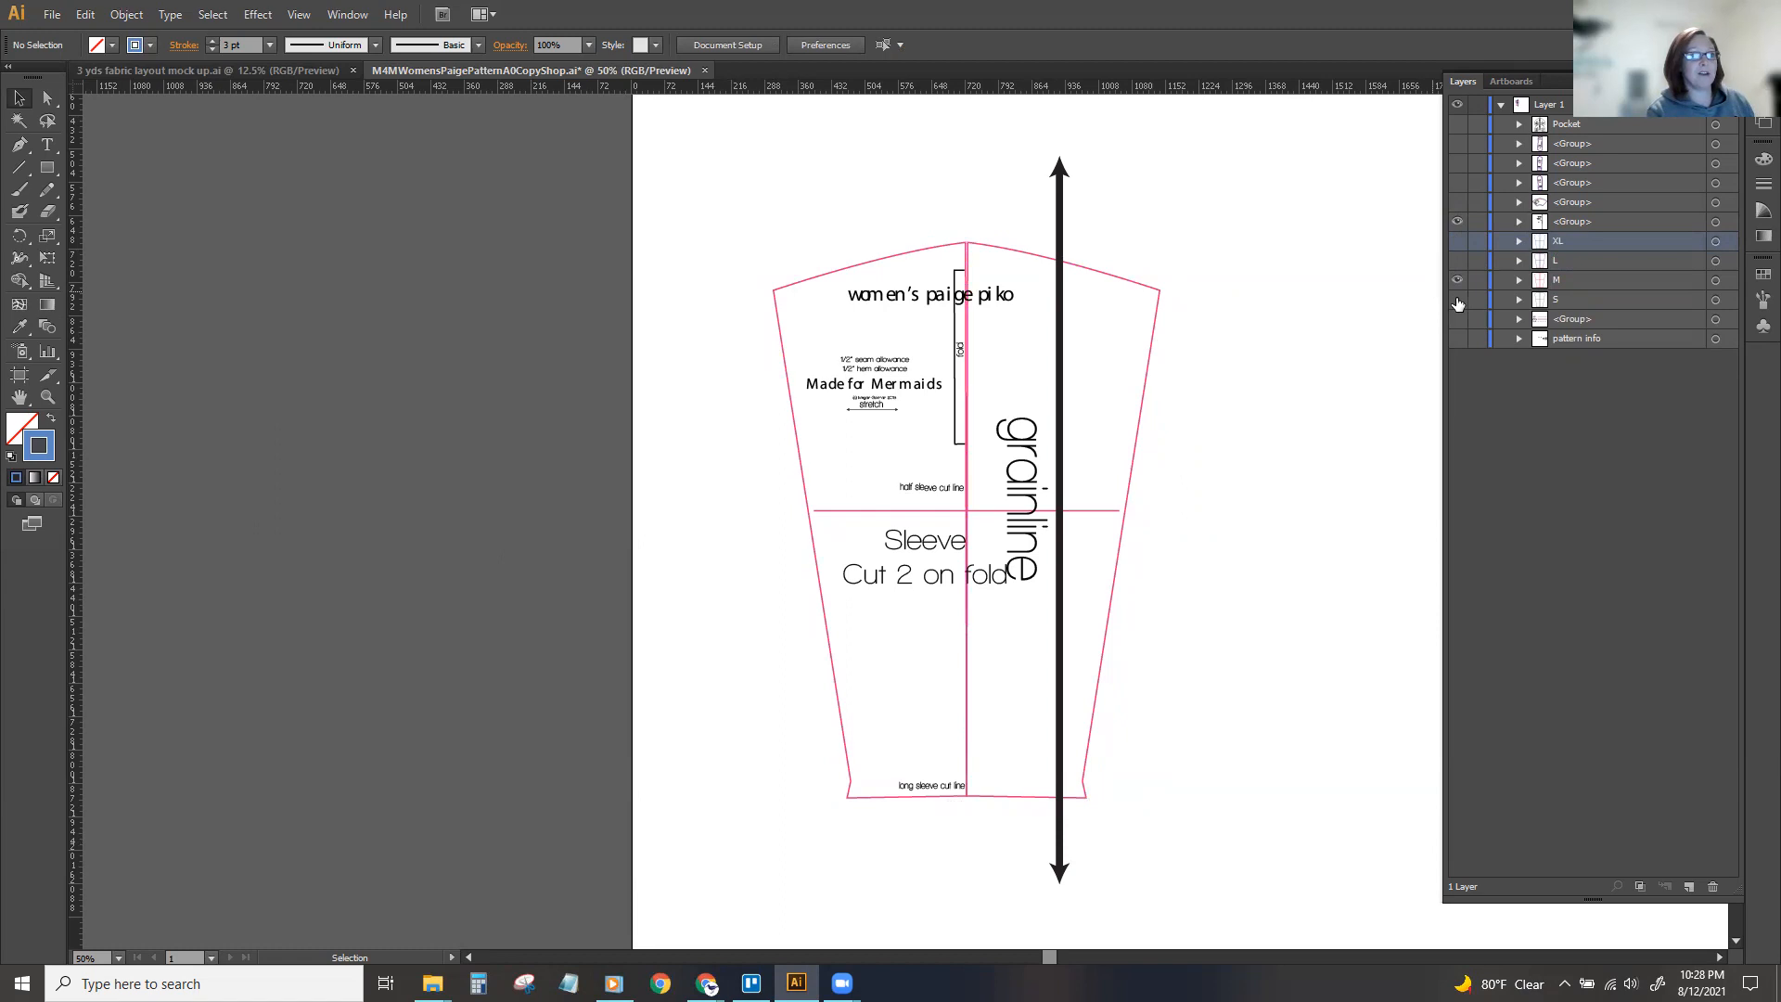
left_click_drag(710, 165, 1140, 749)
left_click(1456, 263)
left_click(1453, 297)
left_click(796, 248)
Group the sleeve's four size groups with its label group and name the result Sleeve.
left_click_drag(697, 186, 1147, 899)
key("a")
key("ctrl+g")
key("v")
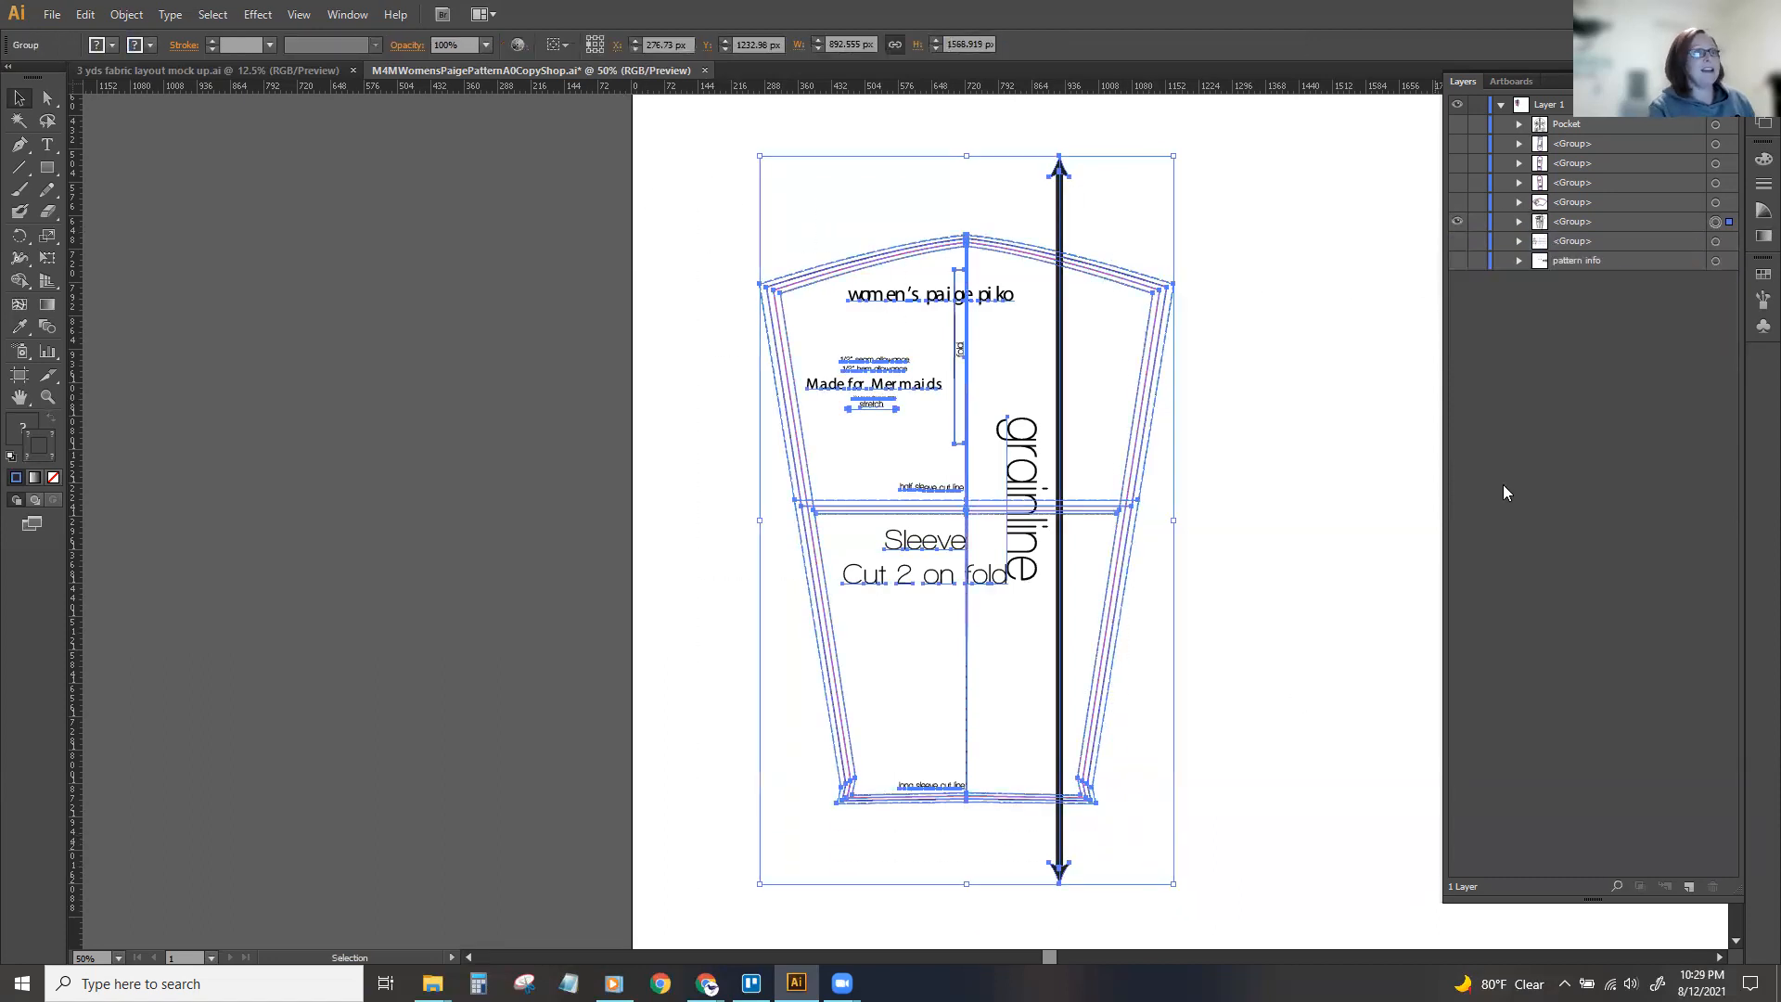
double_click(1568, 220)
type("Sleeve")
key("Return")
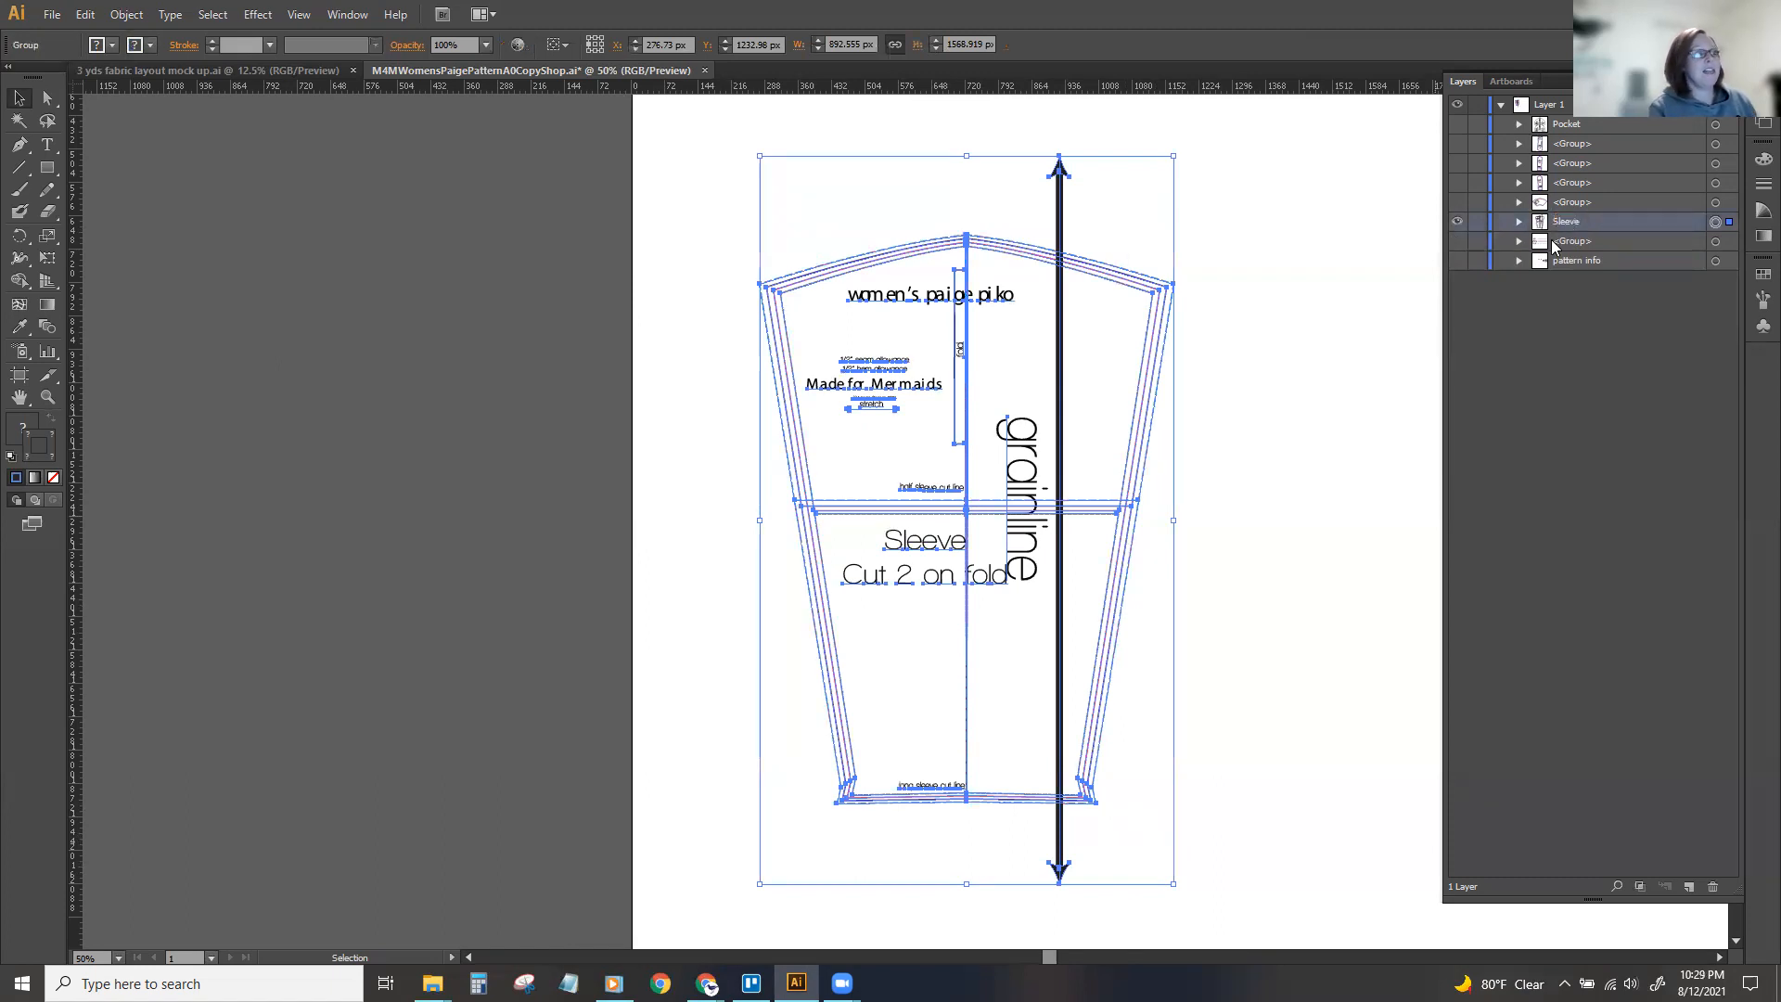
Duplicate the Sleeve group and place the copy beside the original, level with it.
key("ctrl+minus")
left_click(1238, 385)
left_click_drag(836, 286, 1108, 631)
key("ctrl+c")
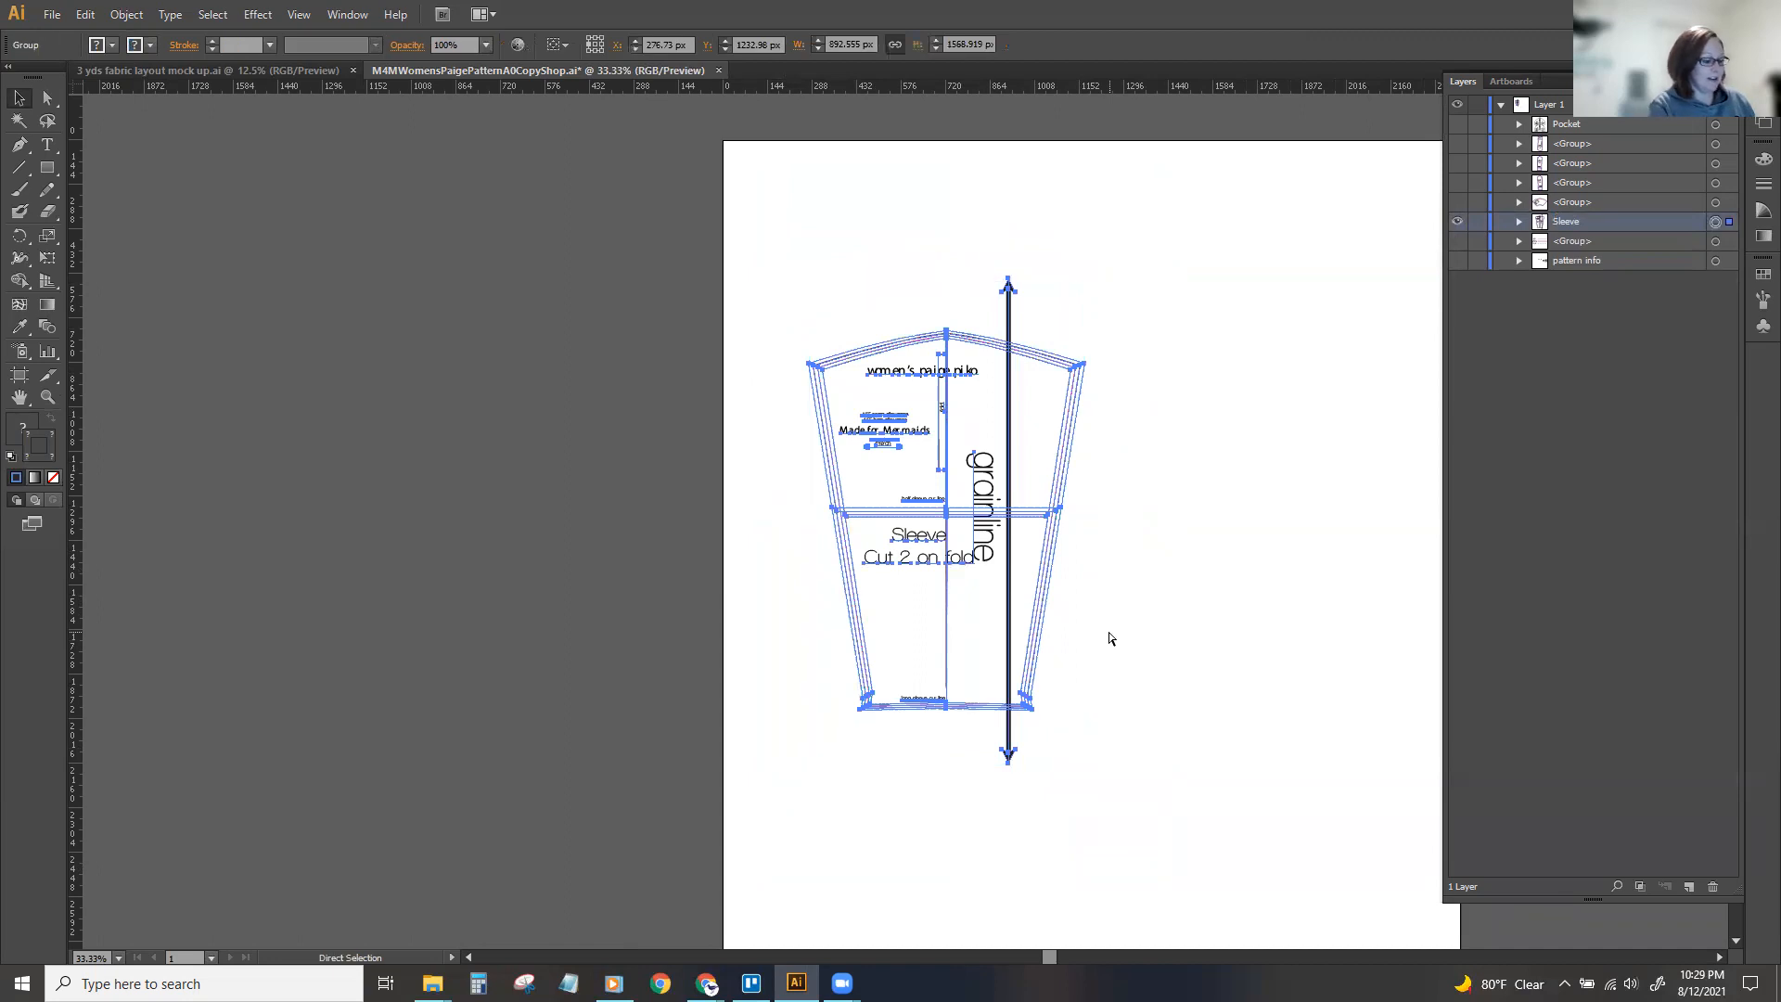
key("ctrl+v")
left_click_drag(1013, 371, 1339, 364)
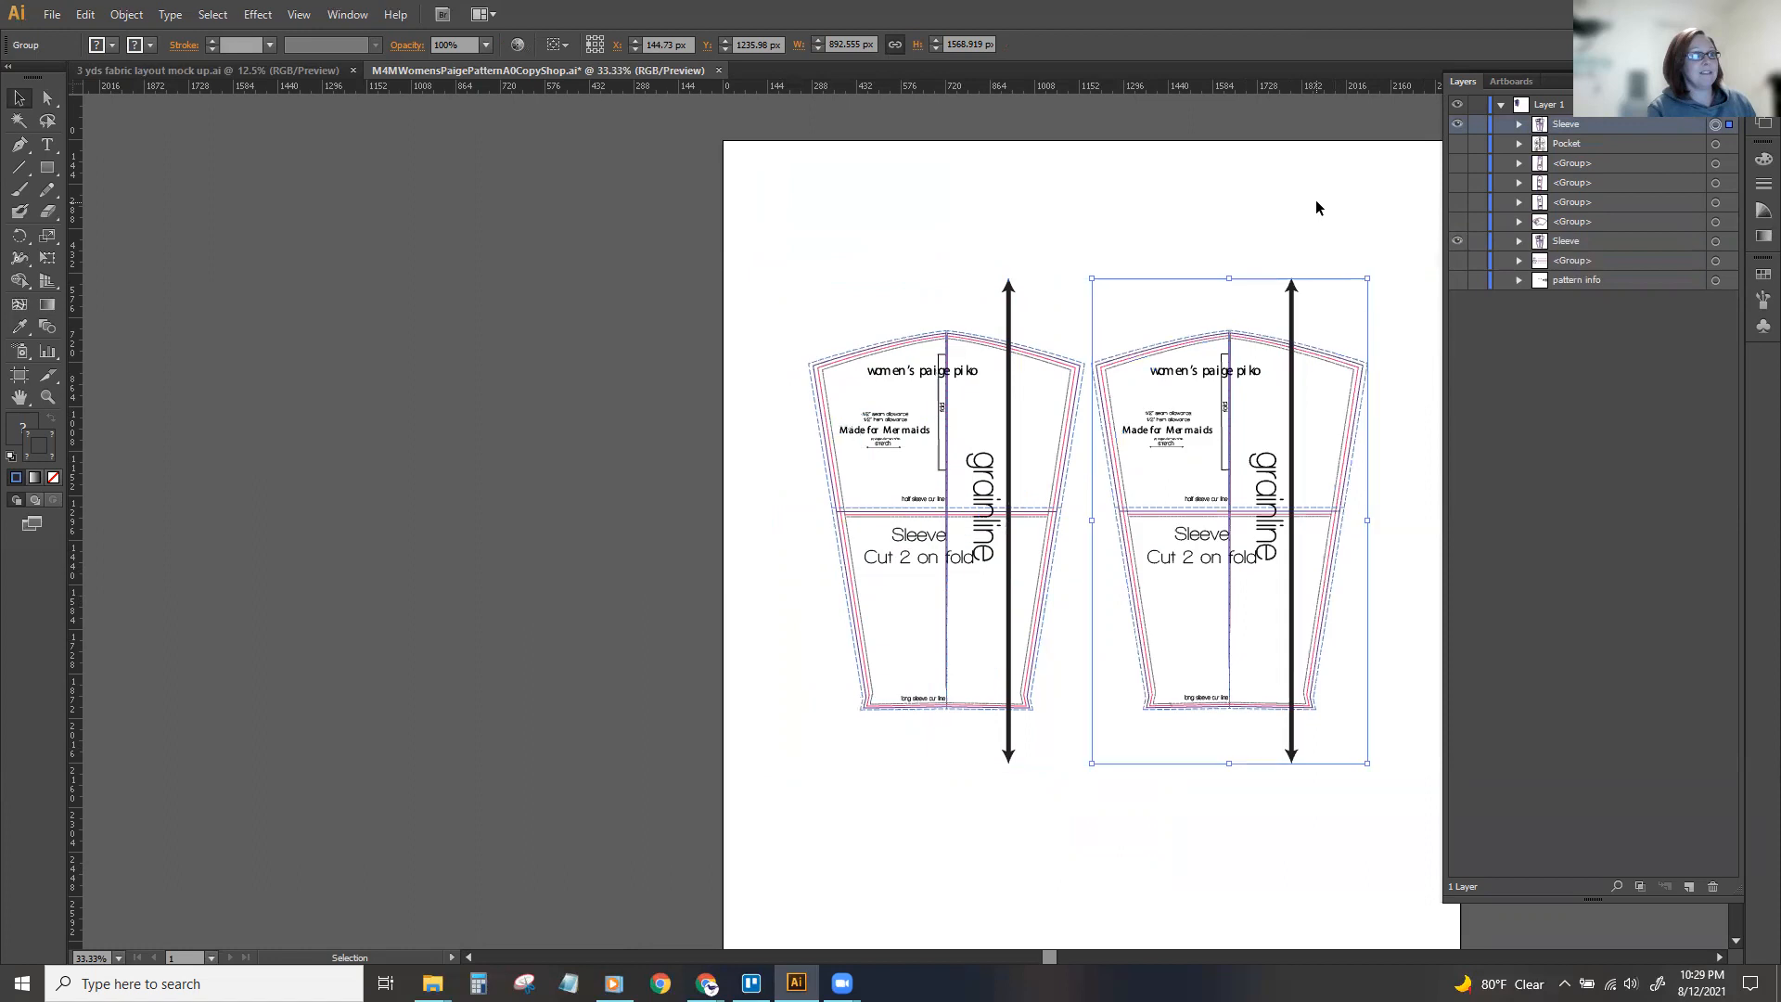
left_click(1318, 208)
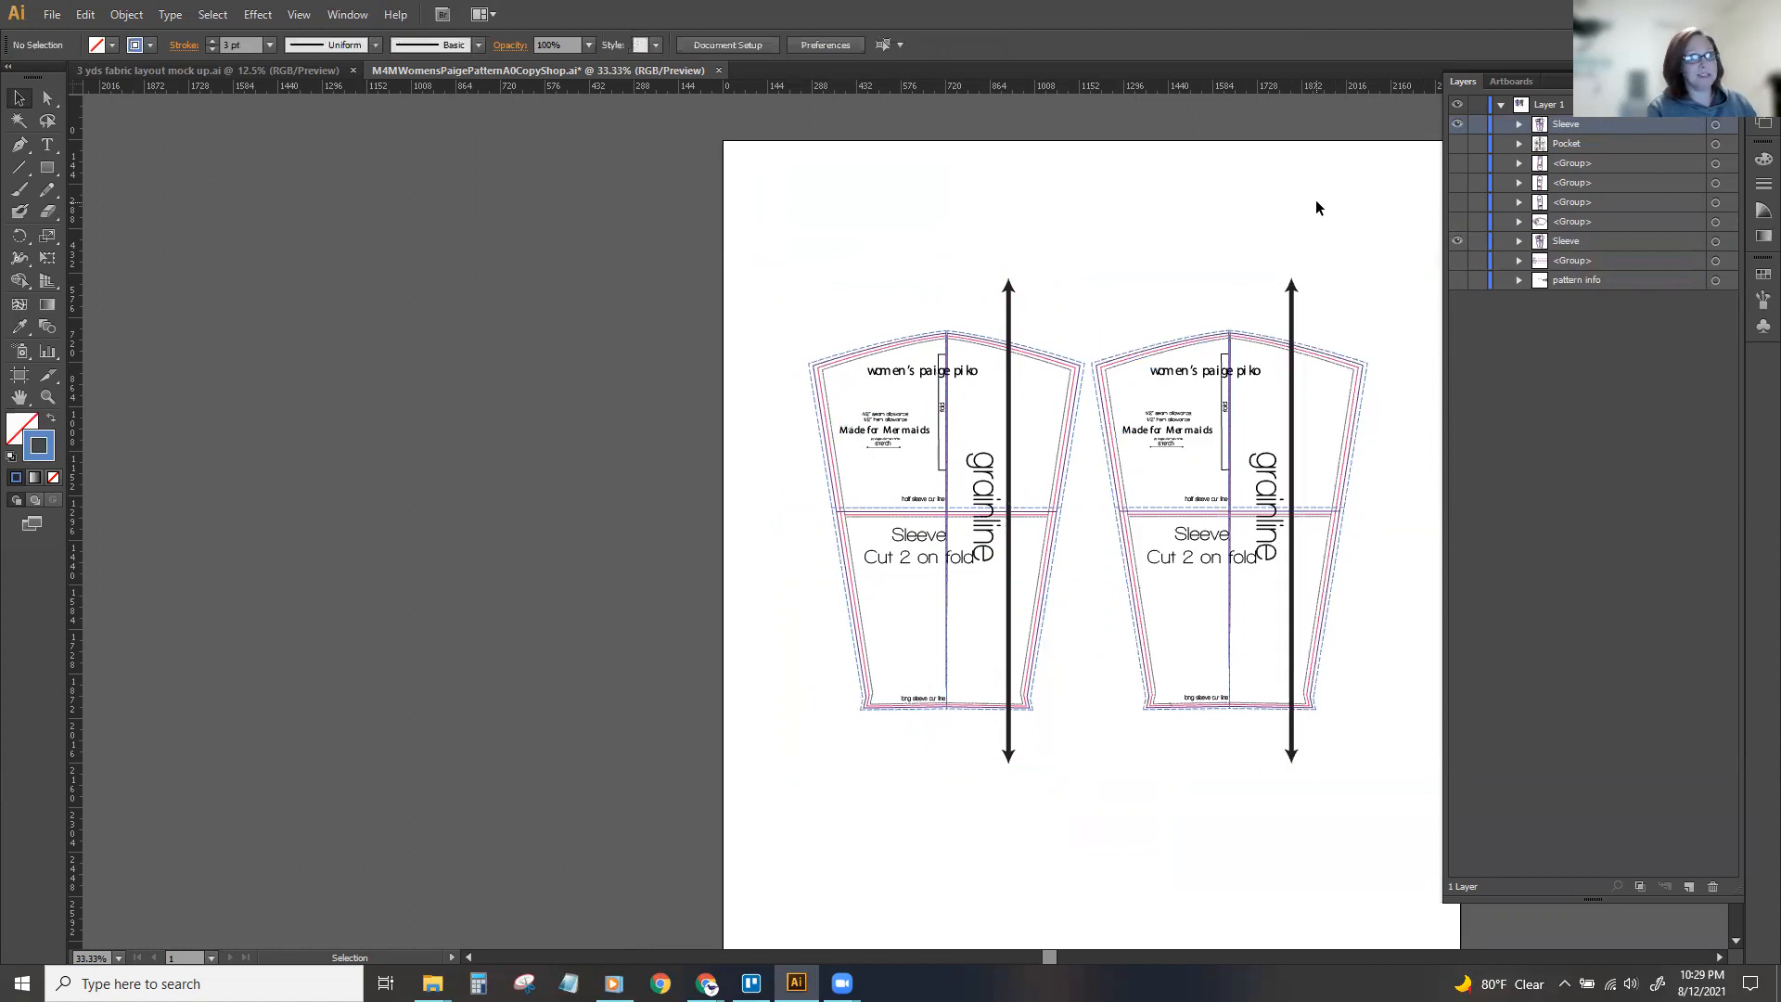
Hide the original Sleeve group and show the group holding the half bodice with reversed text.
key("ctrl+minus")
key("ctrl+minus")
left_click_drag(841, 374, 1151, 726)
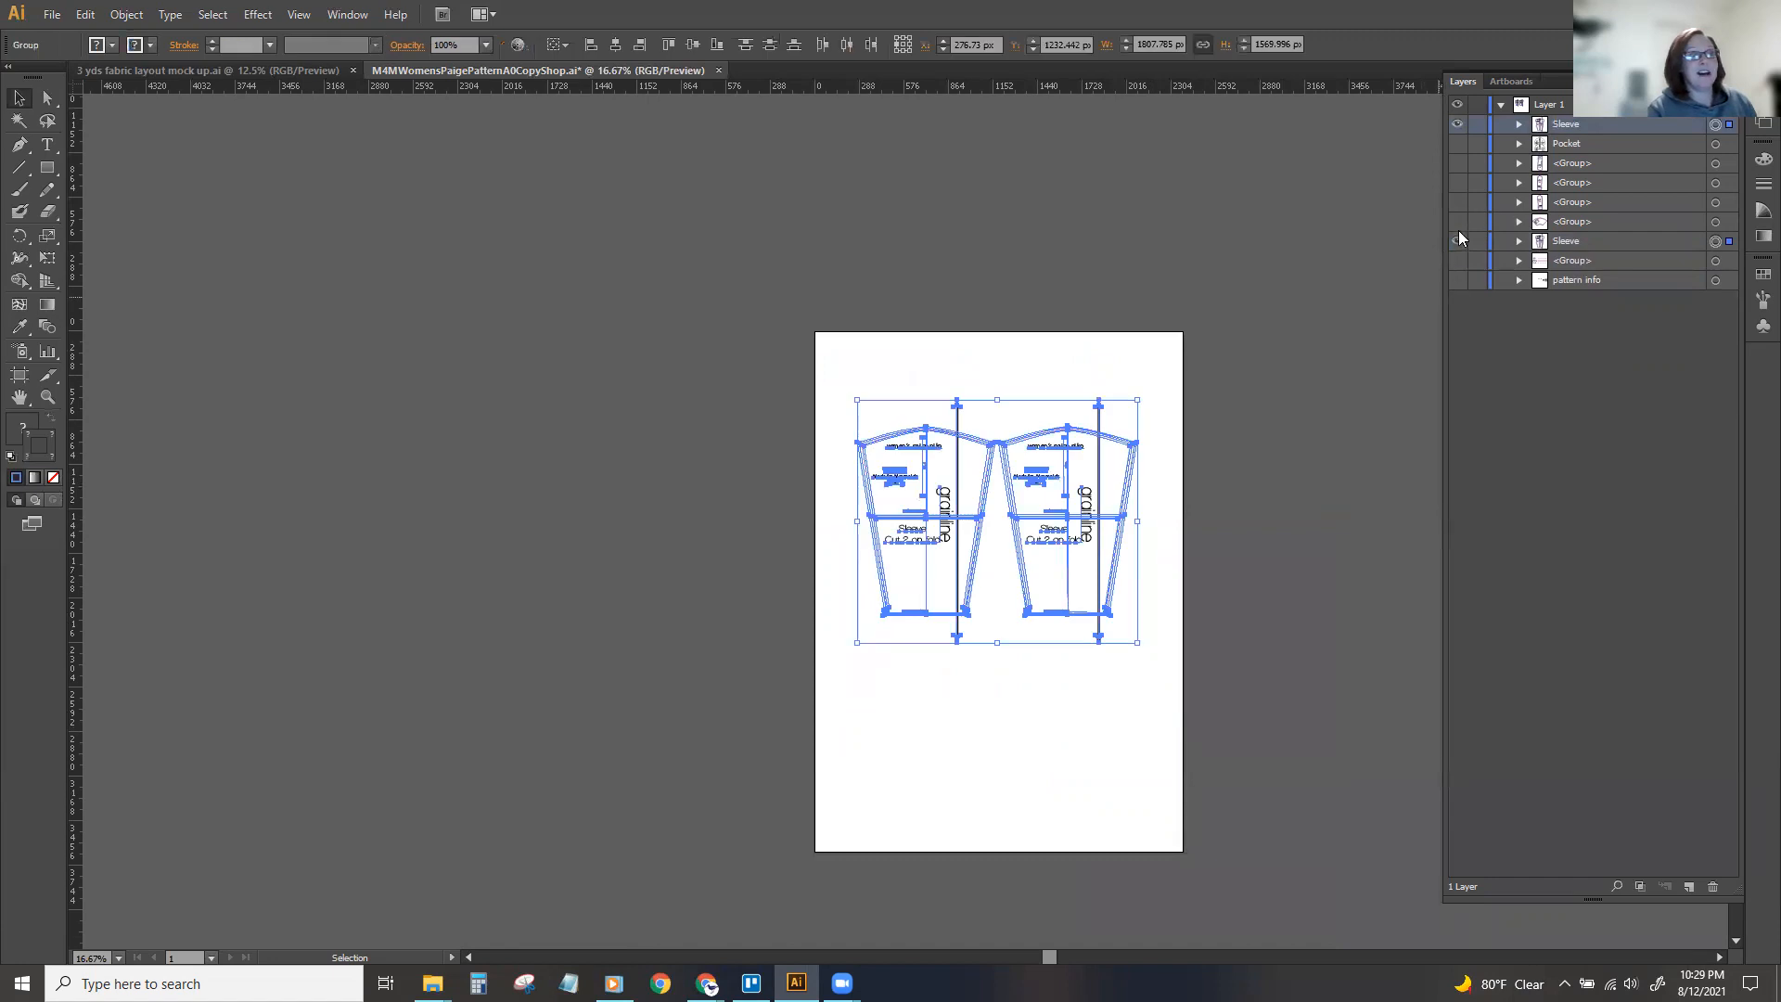
left_click(1458, 240)
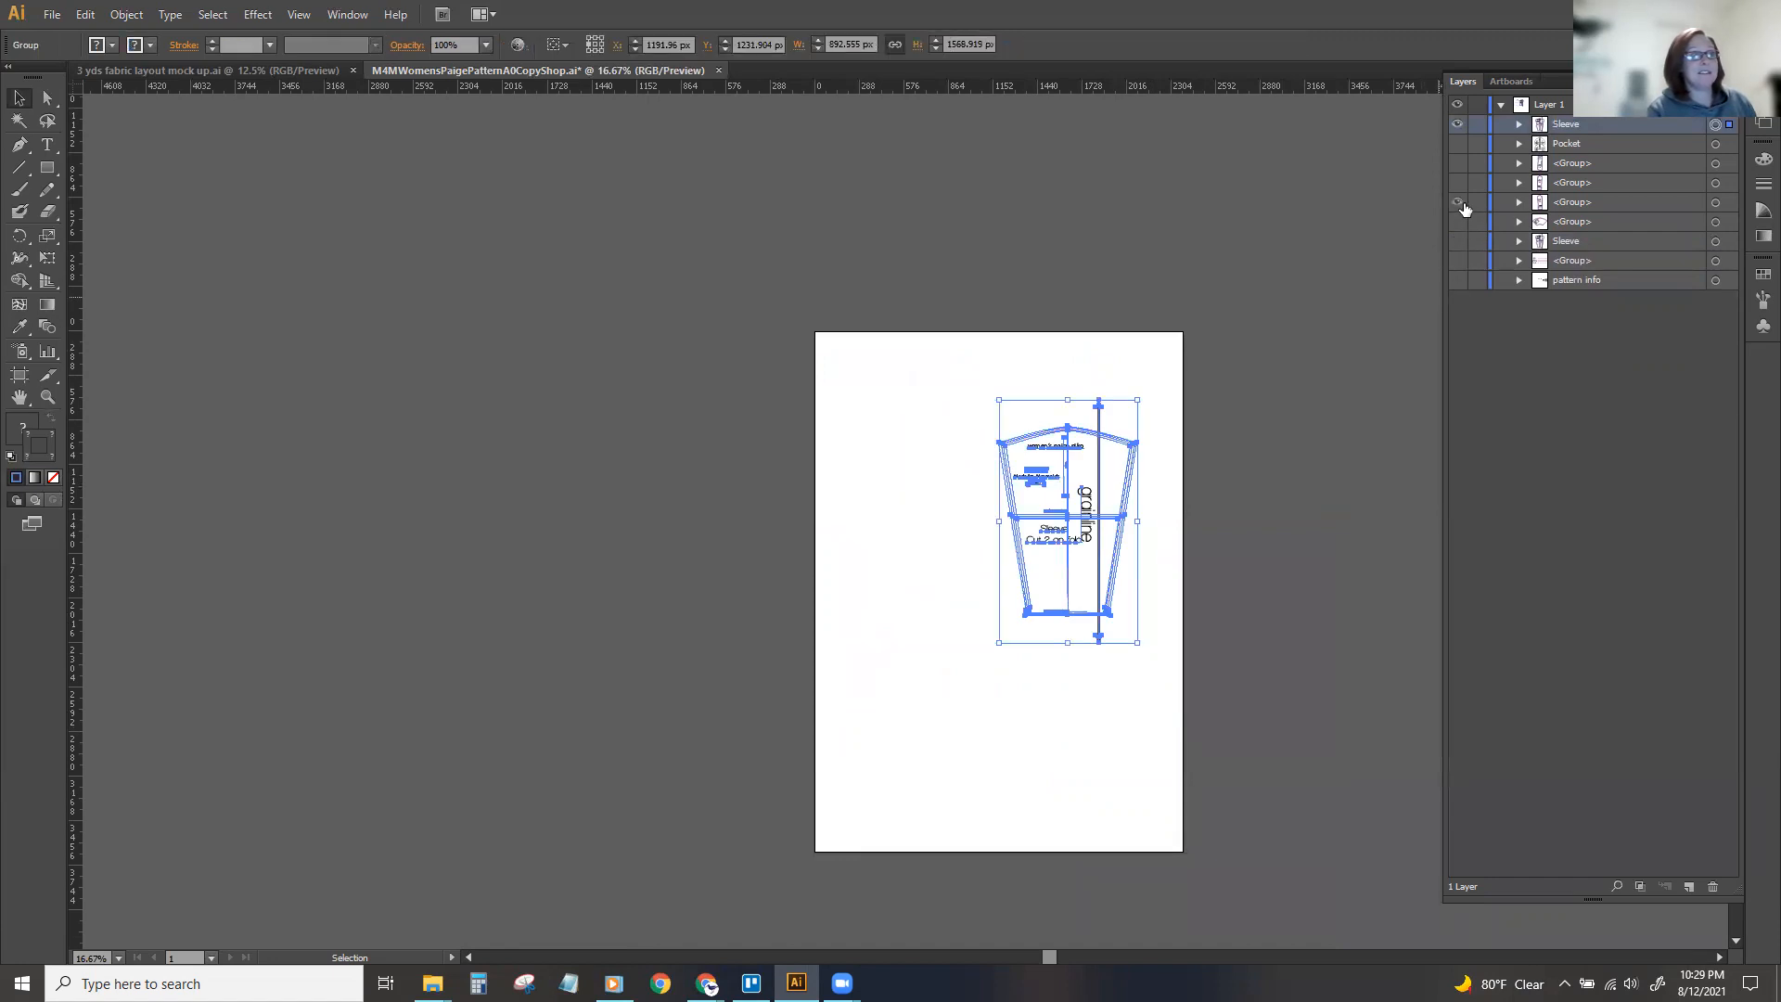
left_click(1460, 204)
Move the duplicate Sleeve group directly above the original Sleeve in the layer stack and hide it.
left_click(979, 490)
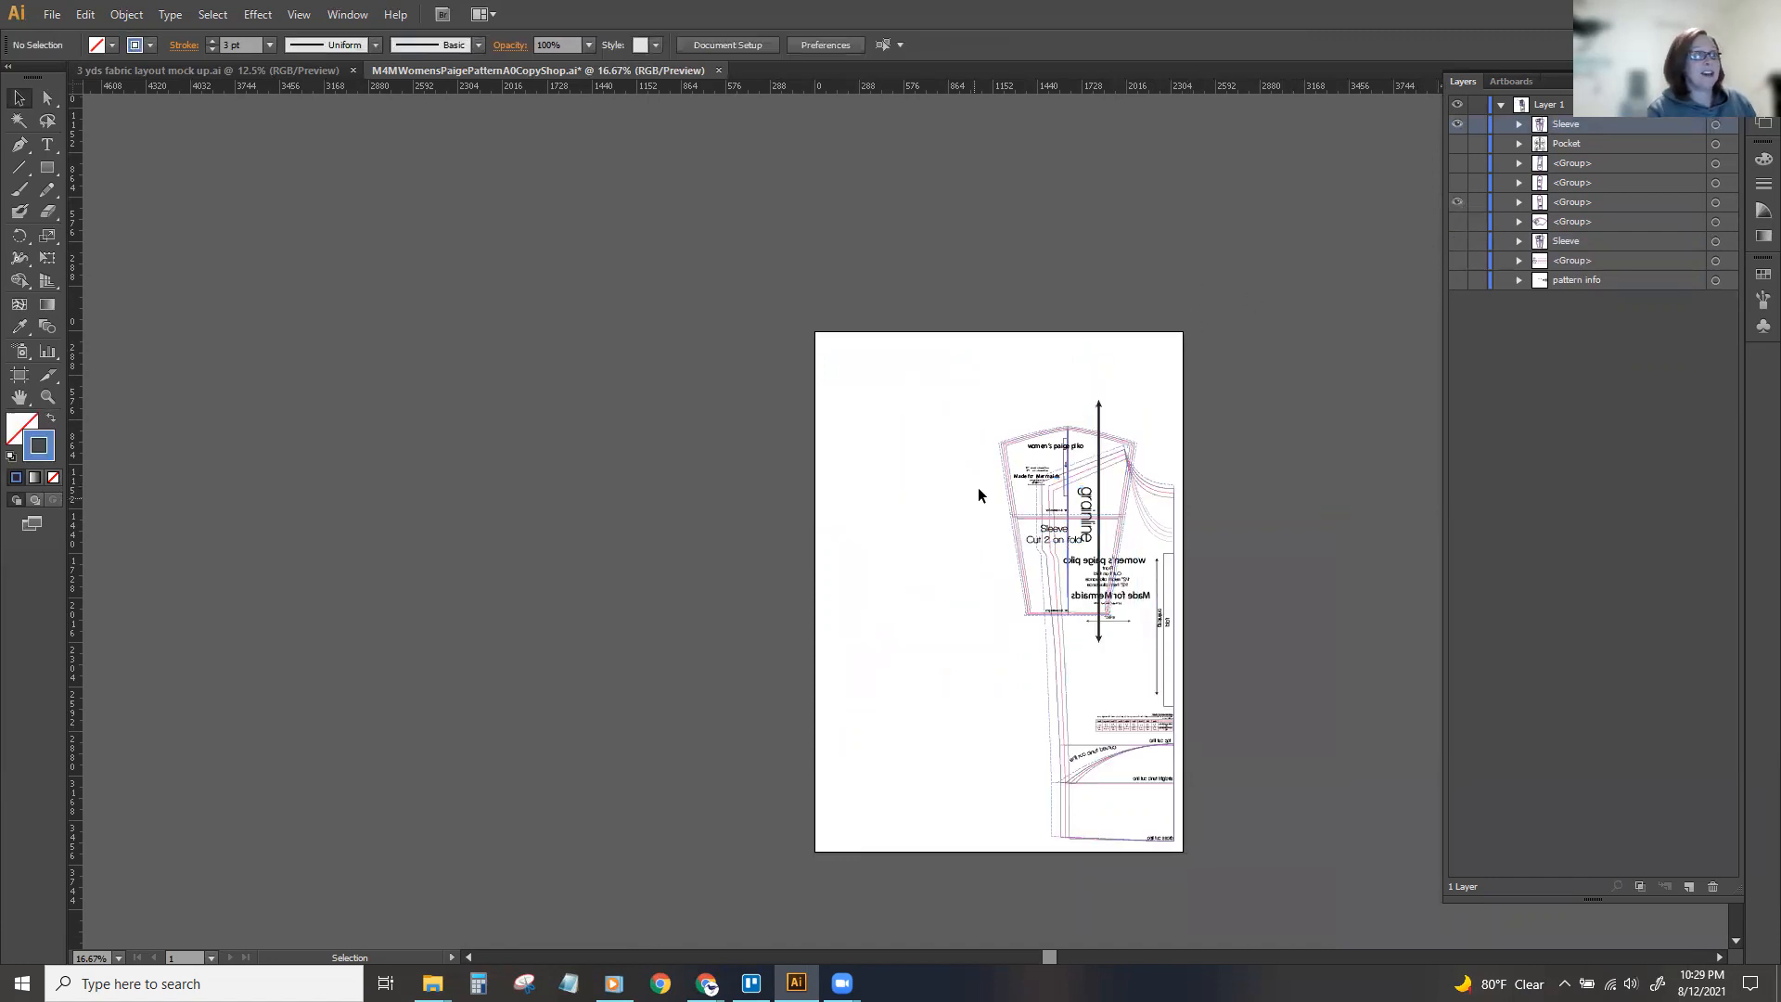
left_click(1013, 453)
left_click_drag(1583, 124, 1583, 230)
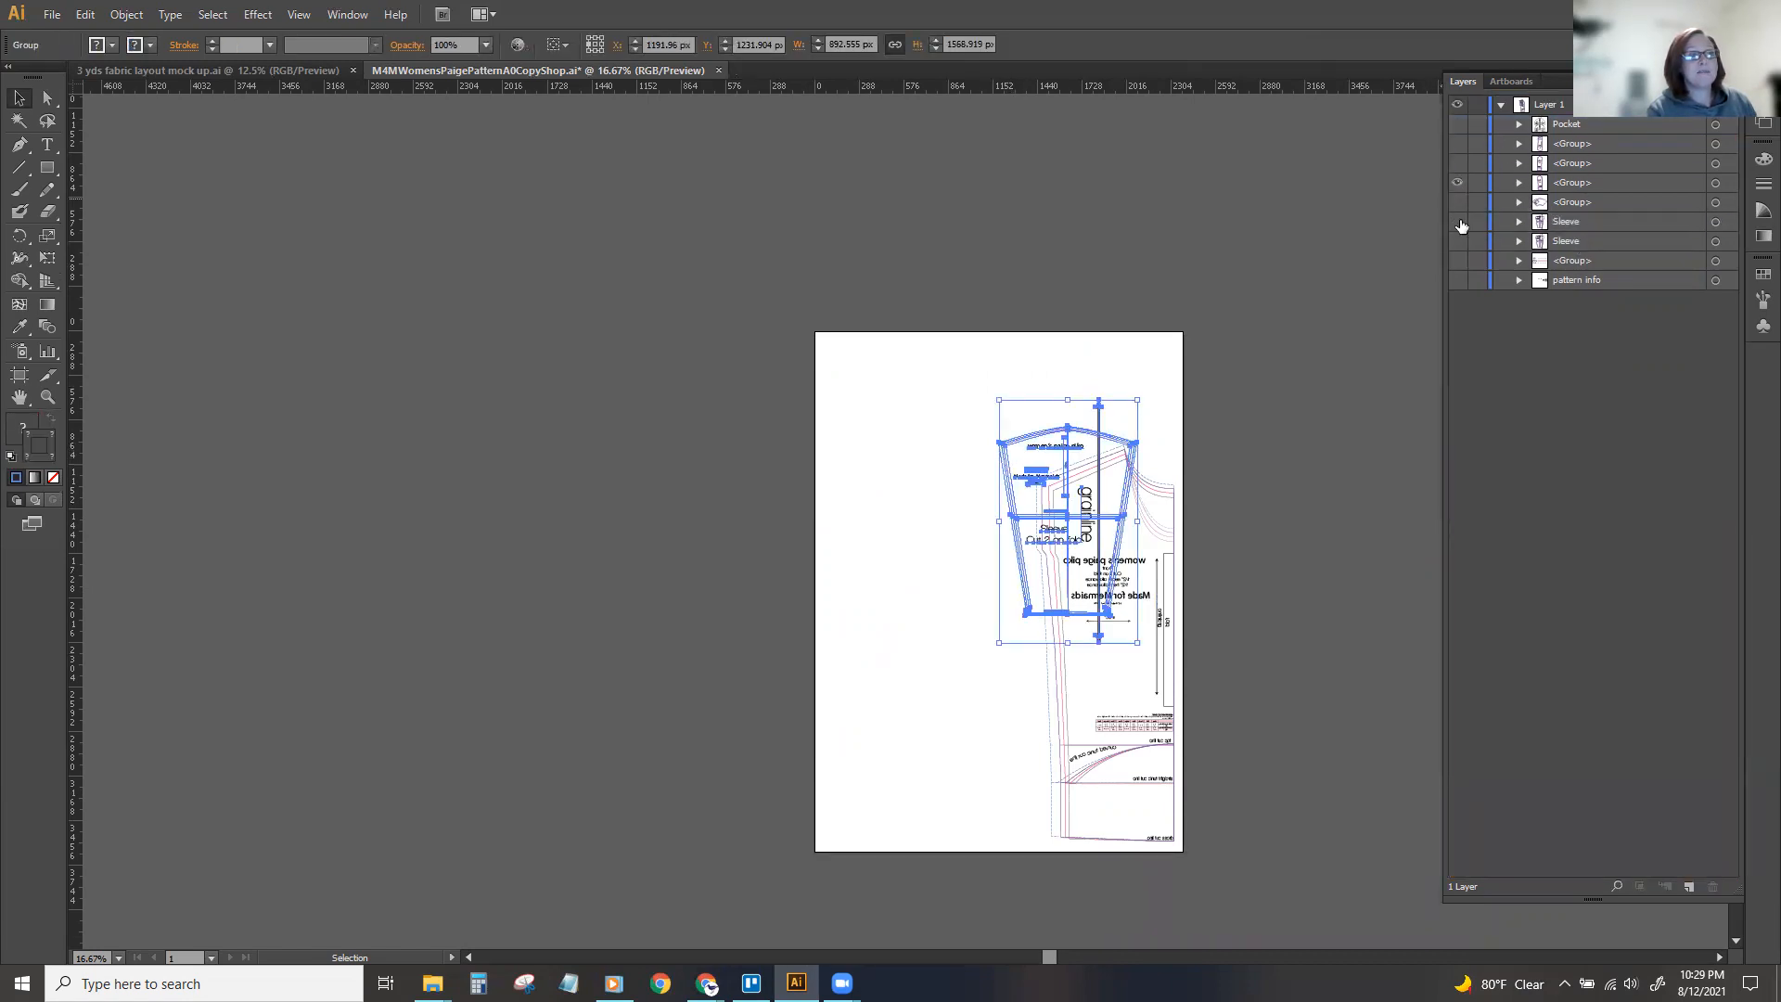
left_click(1461, 225)
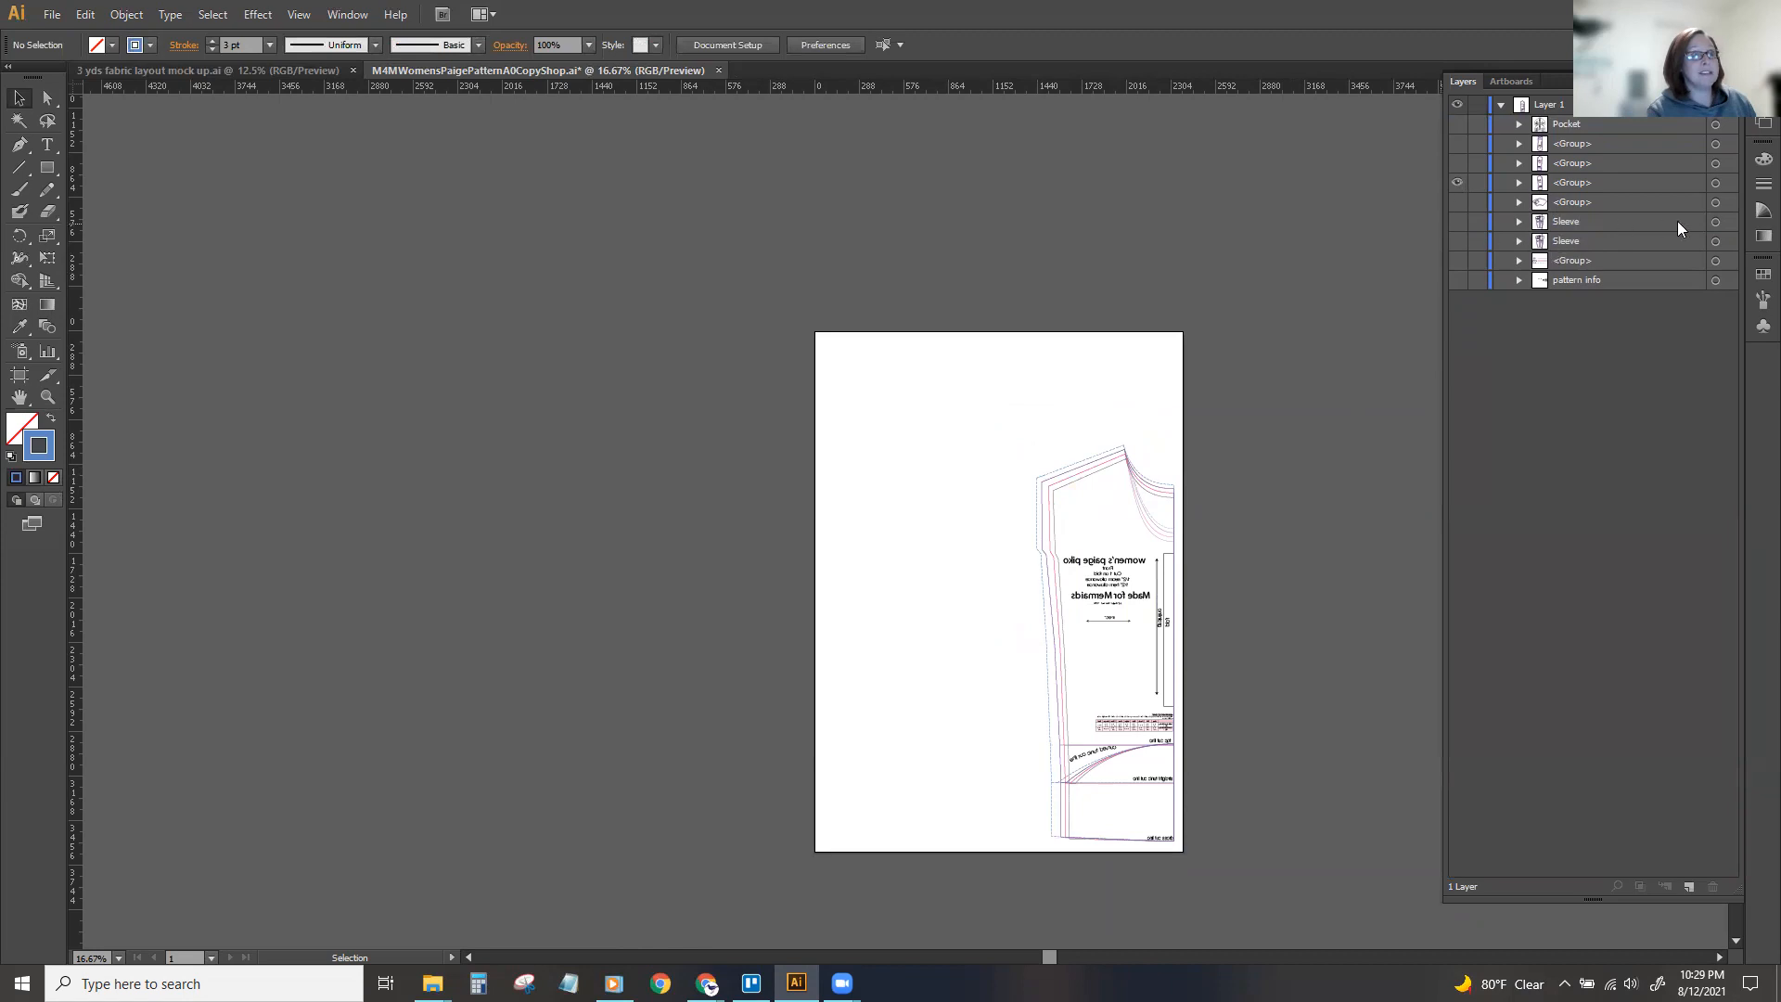
Show both Sleeve groups, list their contents, and hide the half bodice with reversed text.
left_click(1457, 241)
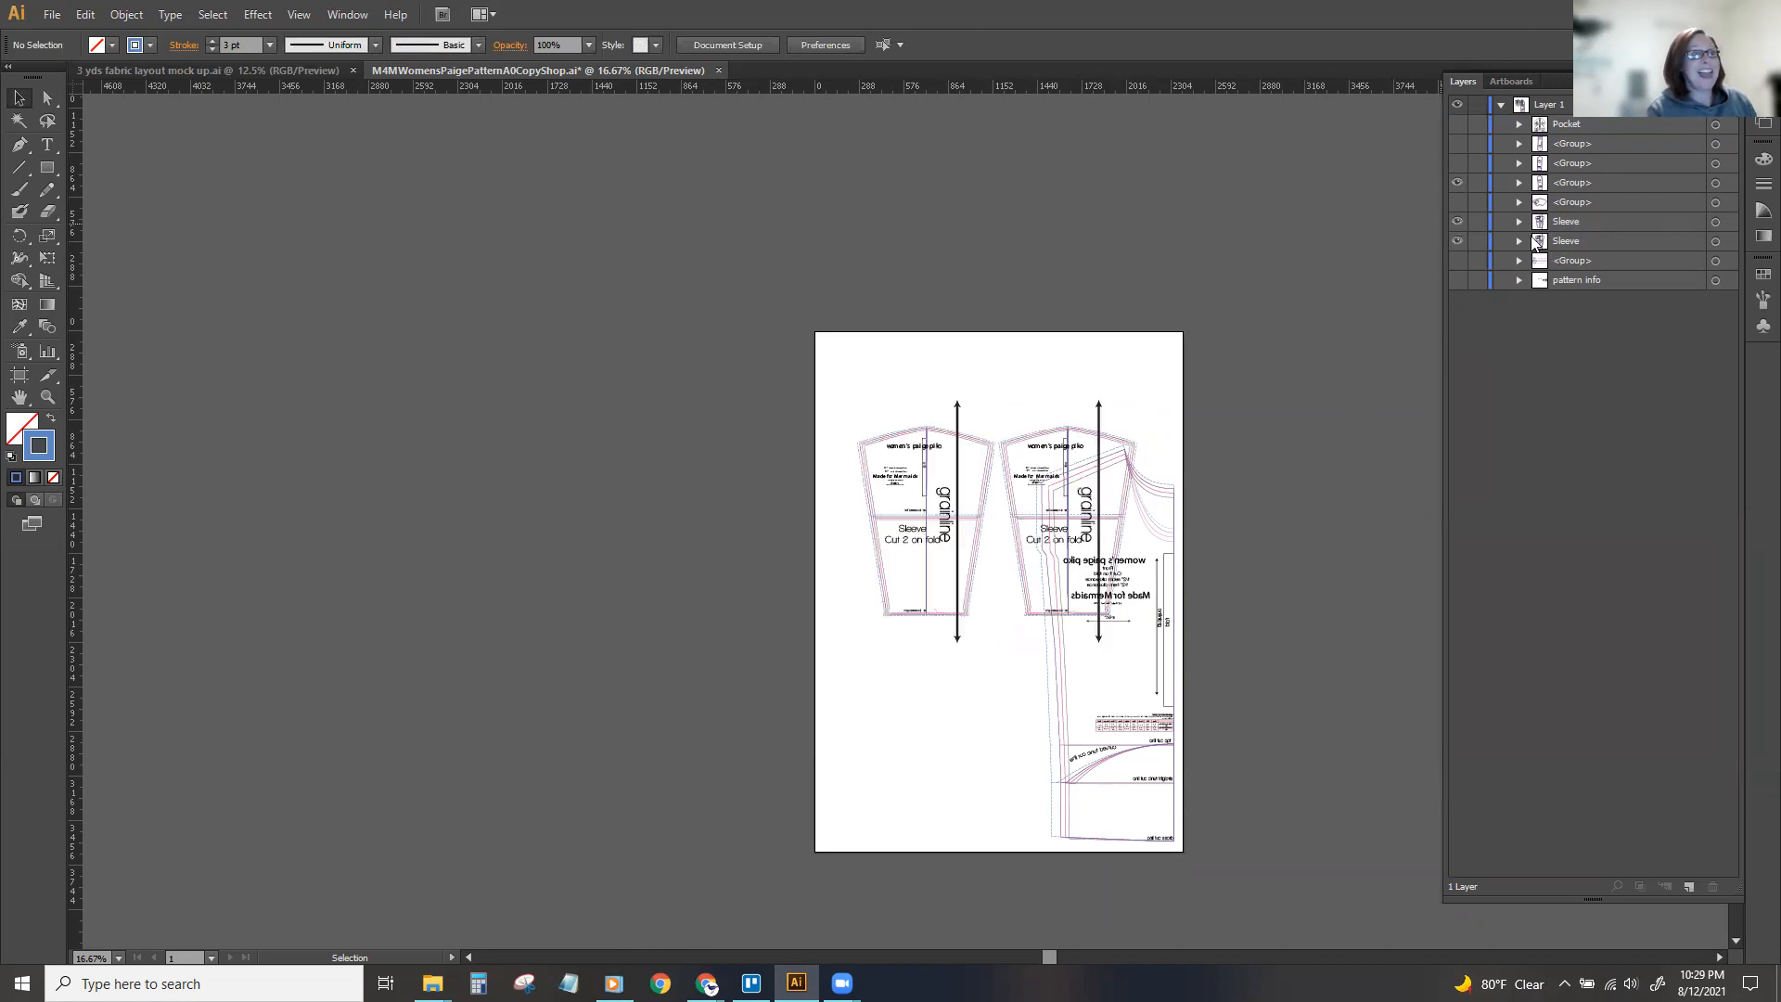
left_click(1520, 241)
left_click(1520, 222)
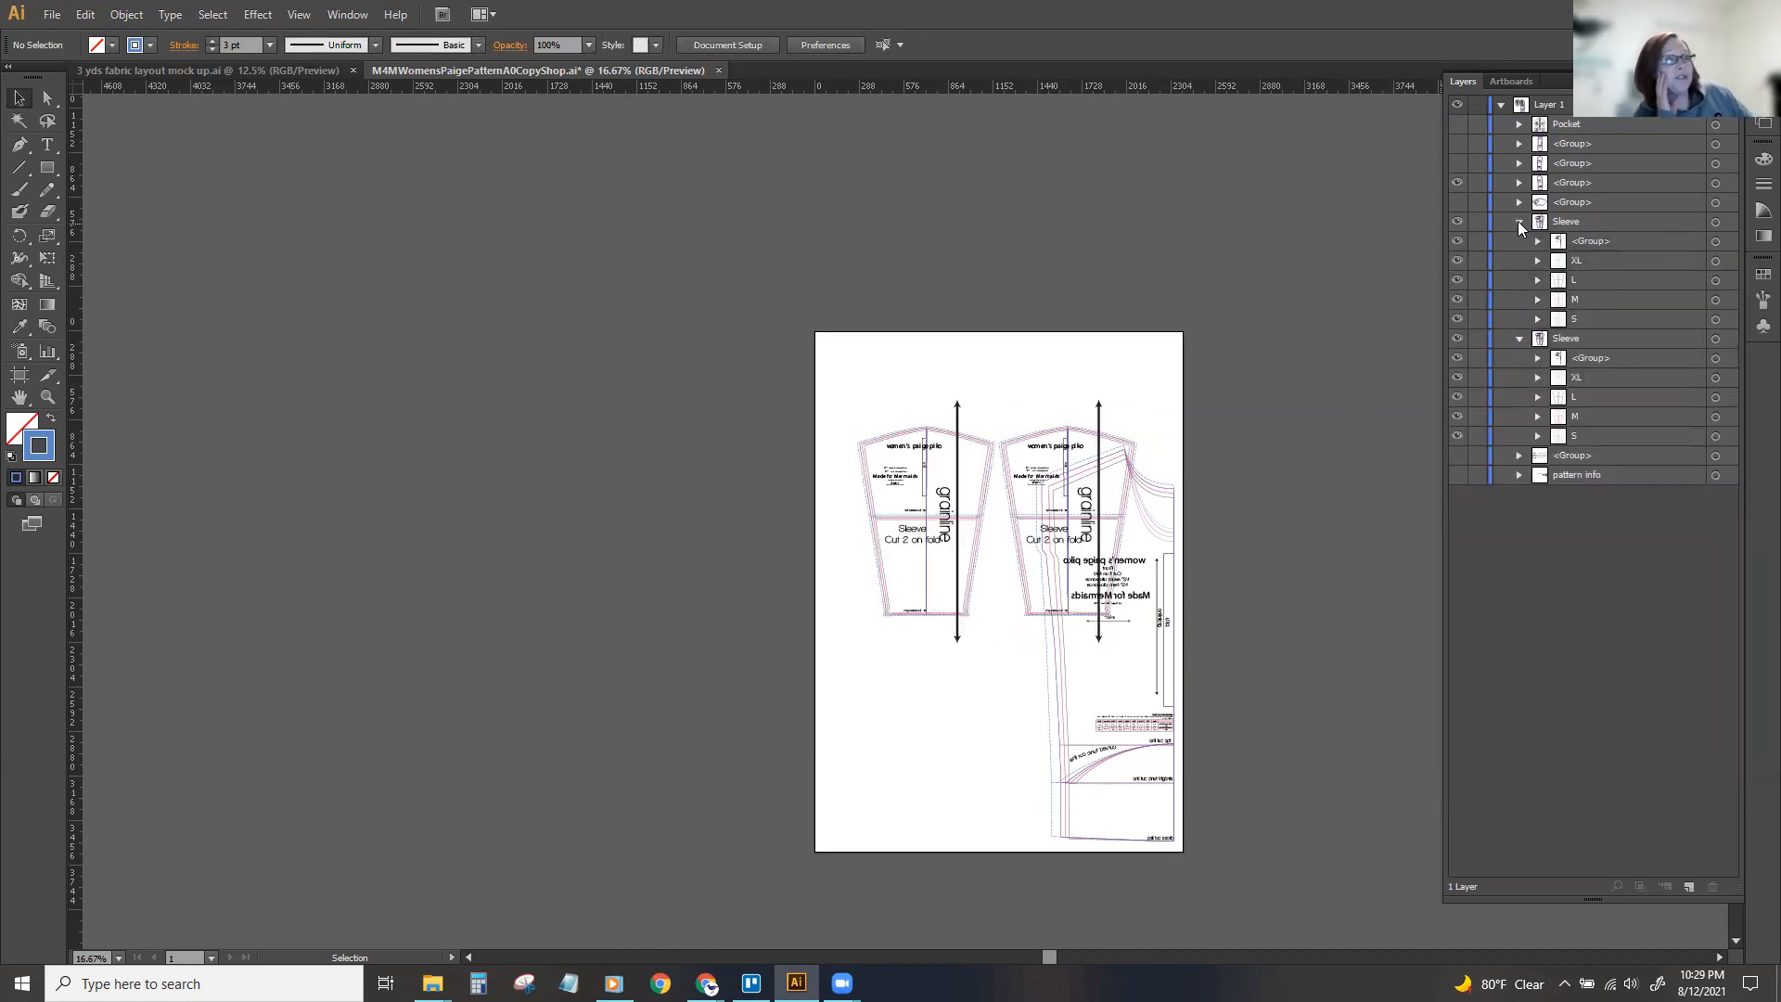
left_click(1458, 184)
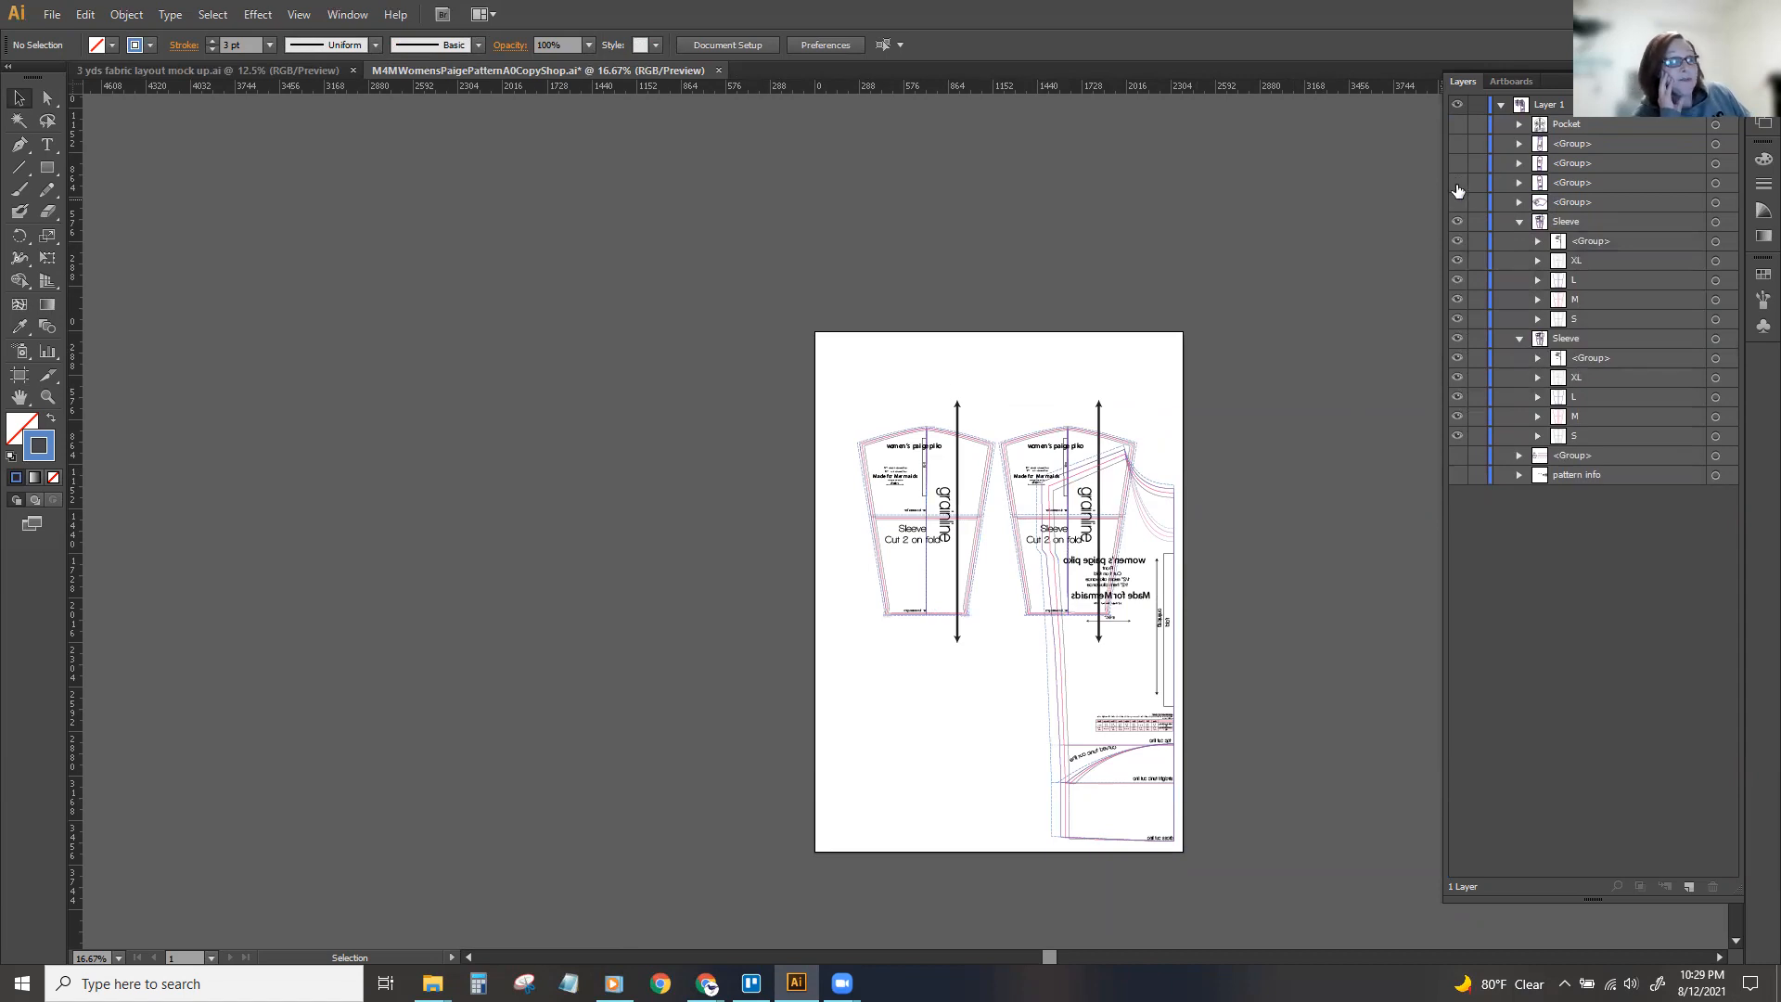
left_click(1520, 221)
left_click(1518, 245)
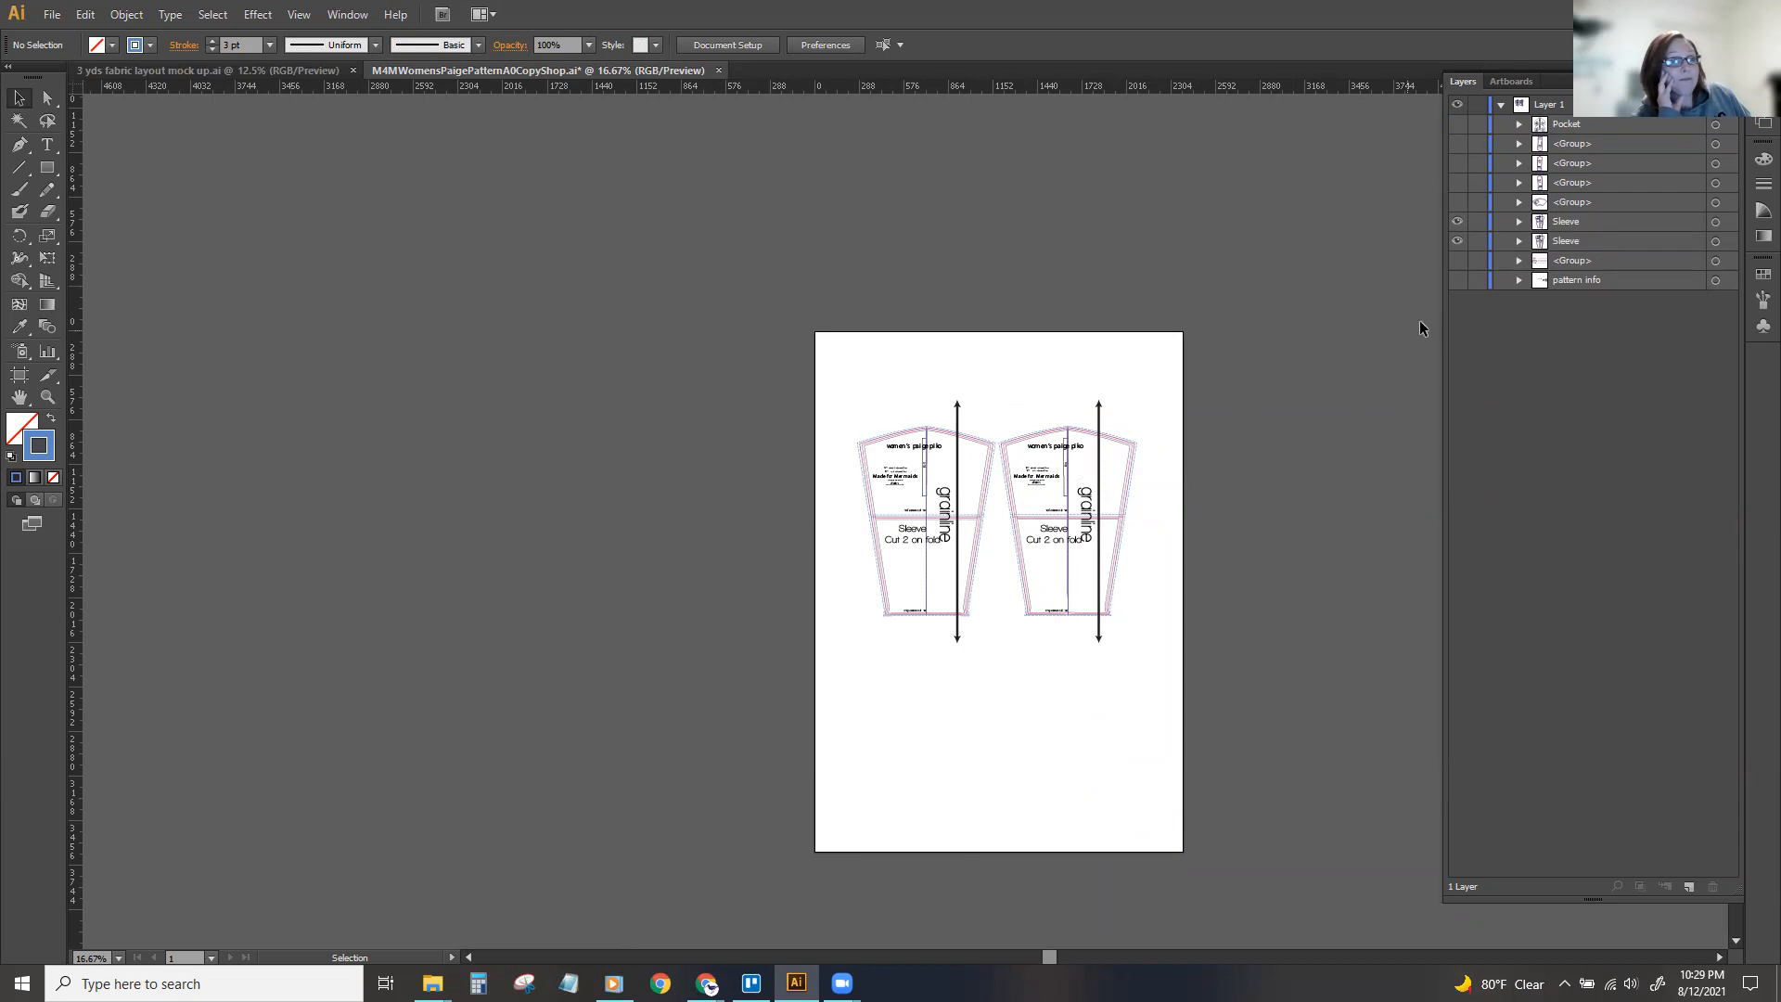
left_click(1519, 242)
left_click(1519, 222)
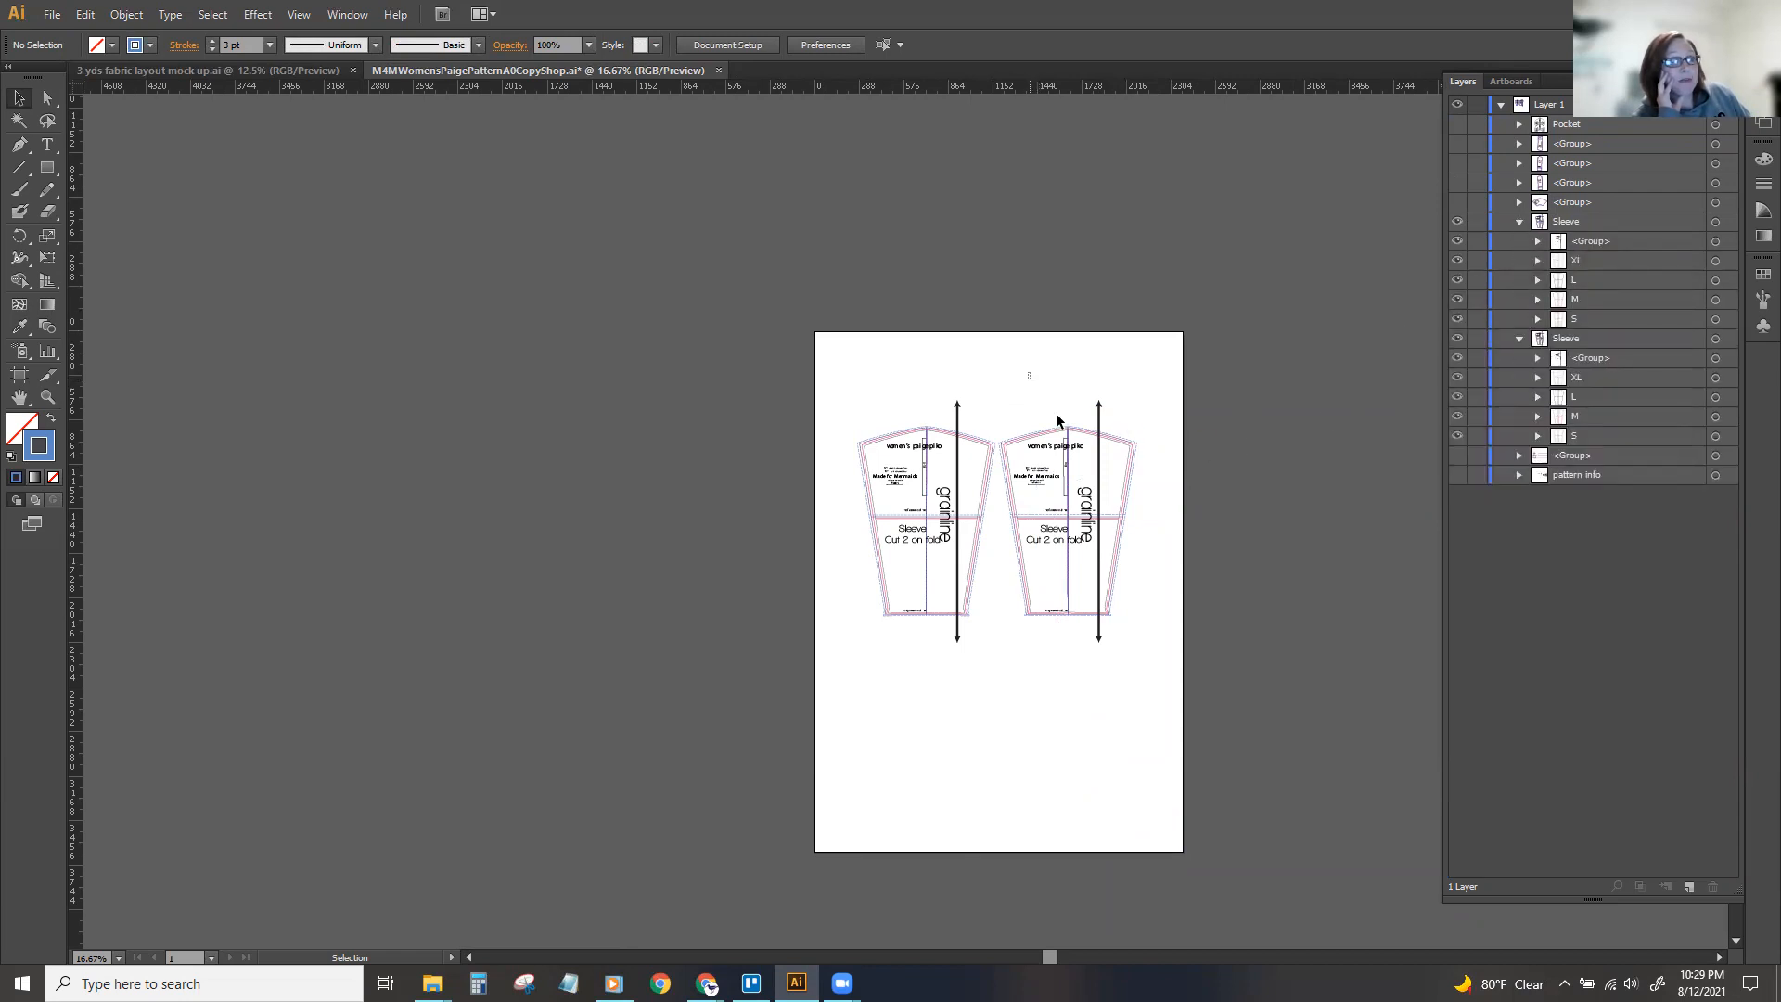
Hide the XL, L and S size groups in both Sleeve groups, keeping M and the labels displayed.
left_click_drag(1032, 371, 1123, 659)
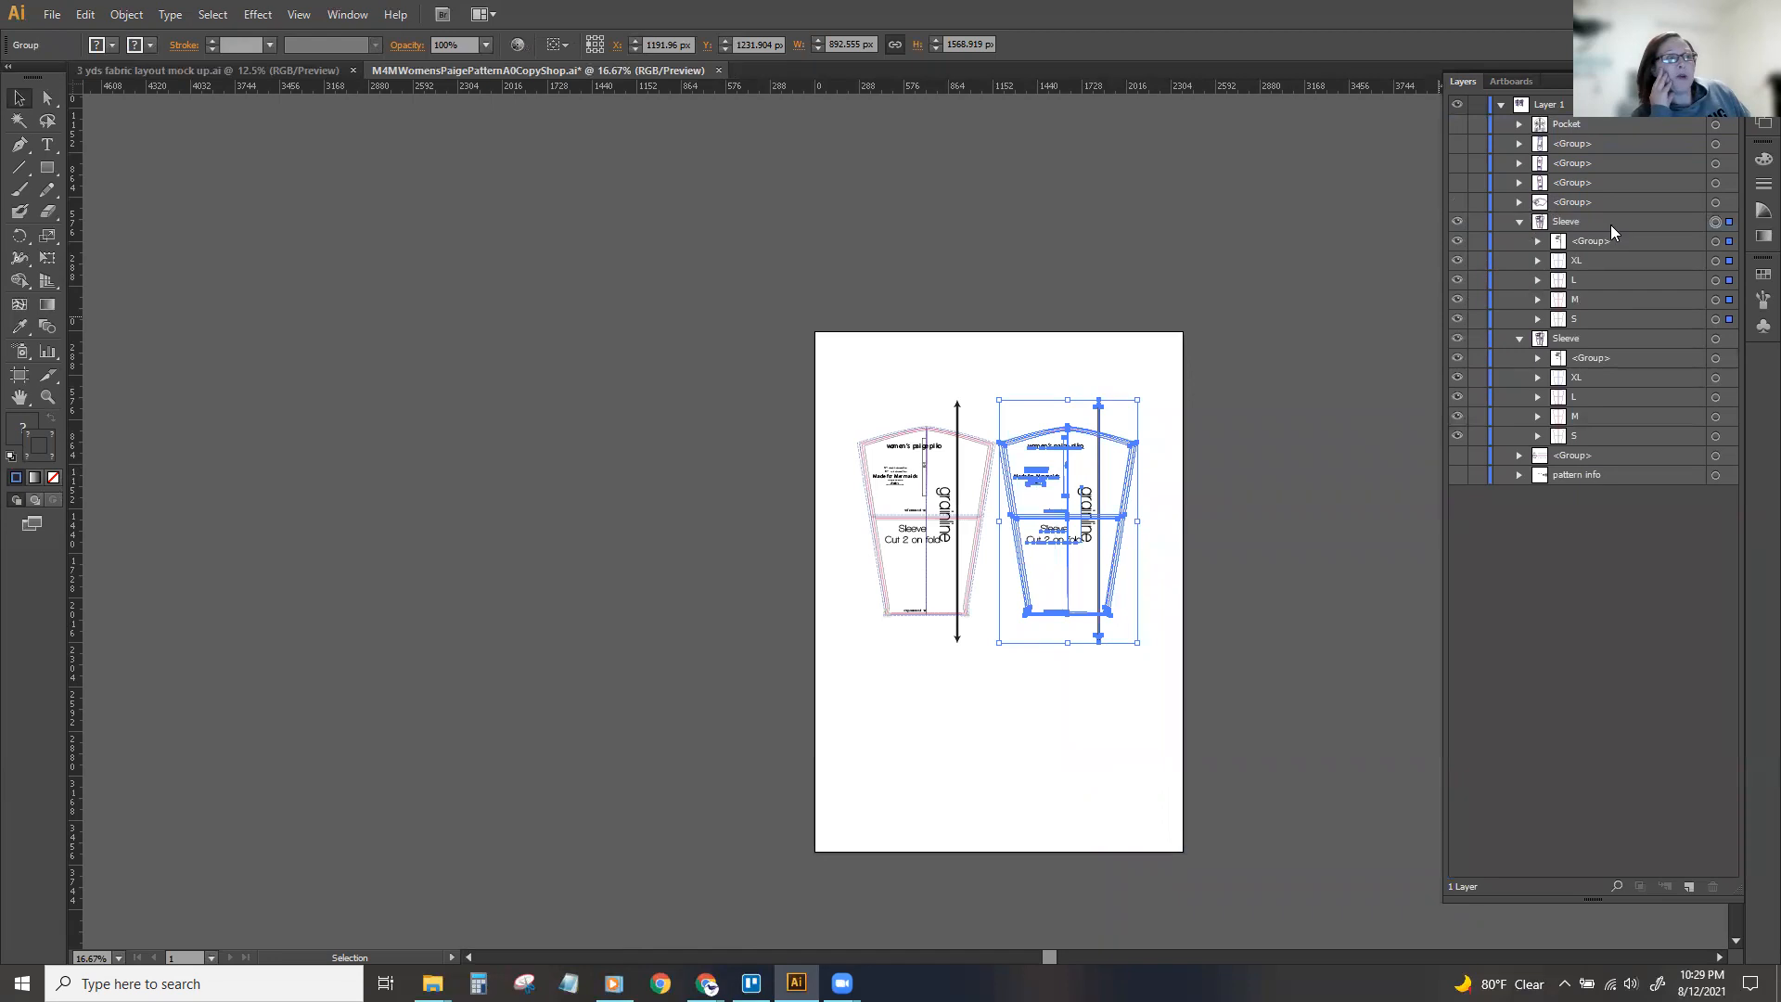
left_click_drag(1457, 260, 1457, 320)
left_click(1456, 399)
left_click(1458, 417)
left_click(1458, 436)
left_click(1457, 417)
left_click(1456, 298)
left_click(1145, 330)
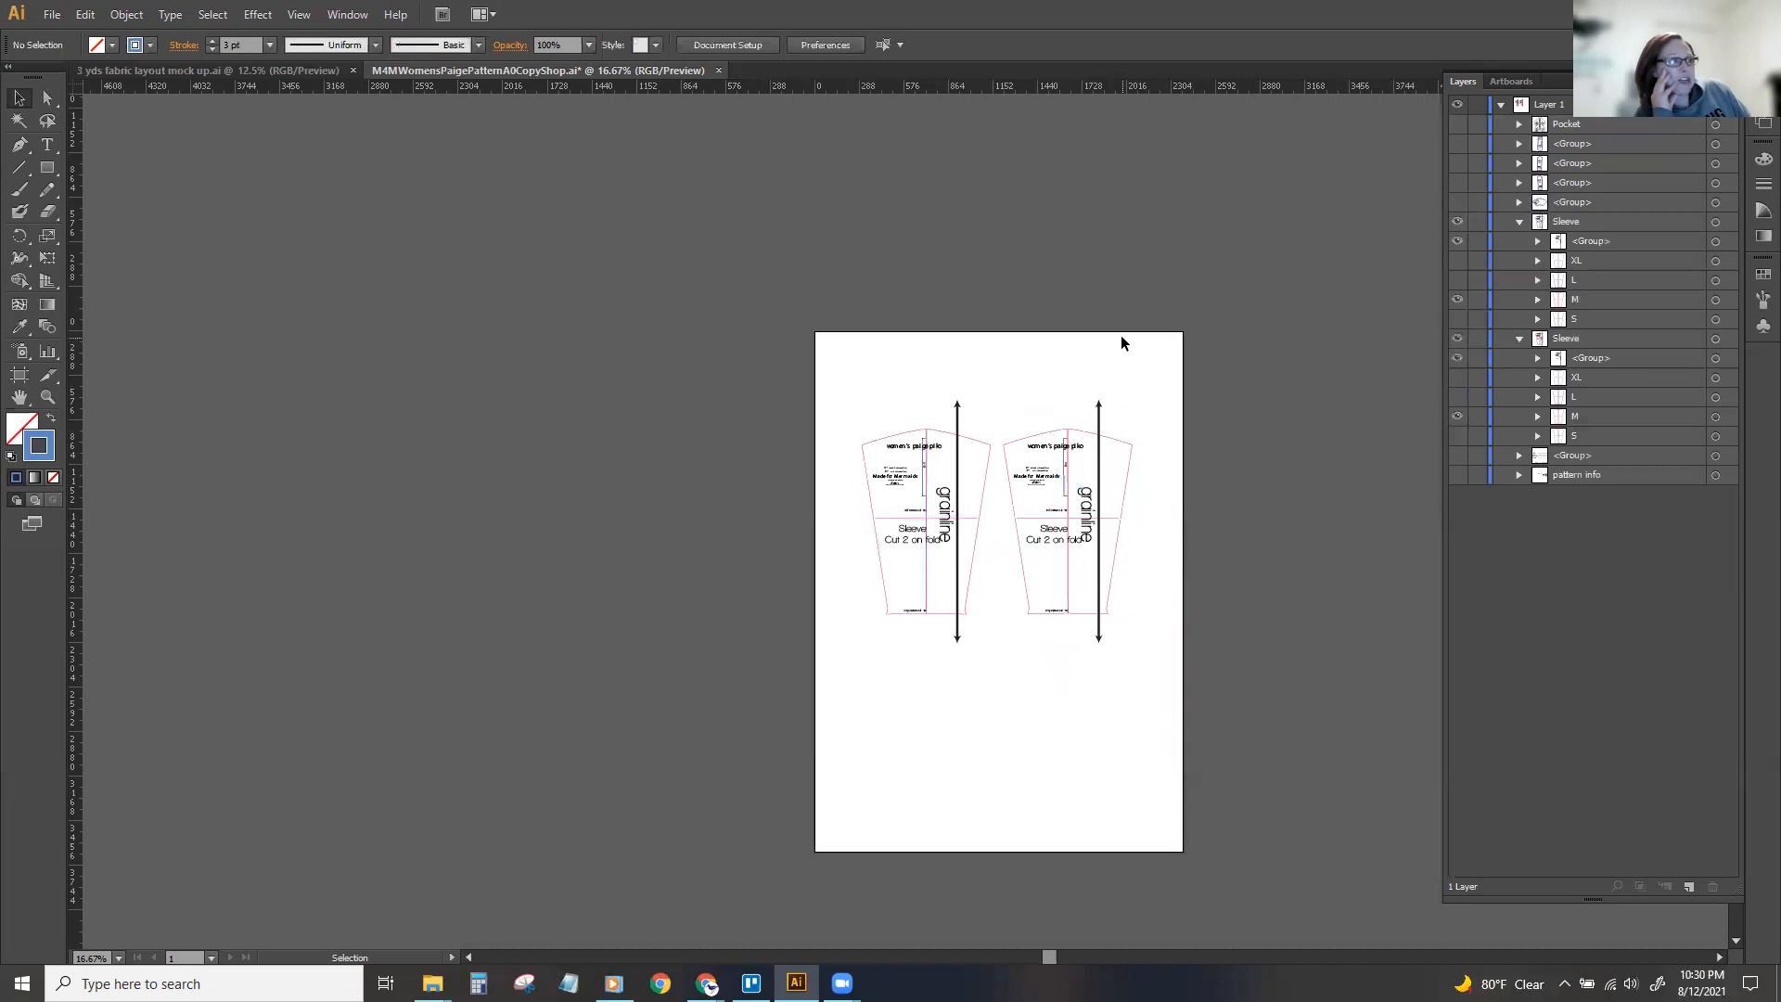
Try to group the M size groups of both sleeves together.
left_click(1720, 299)
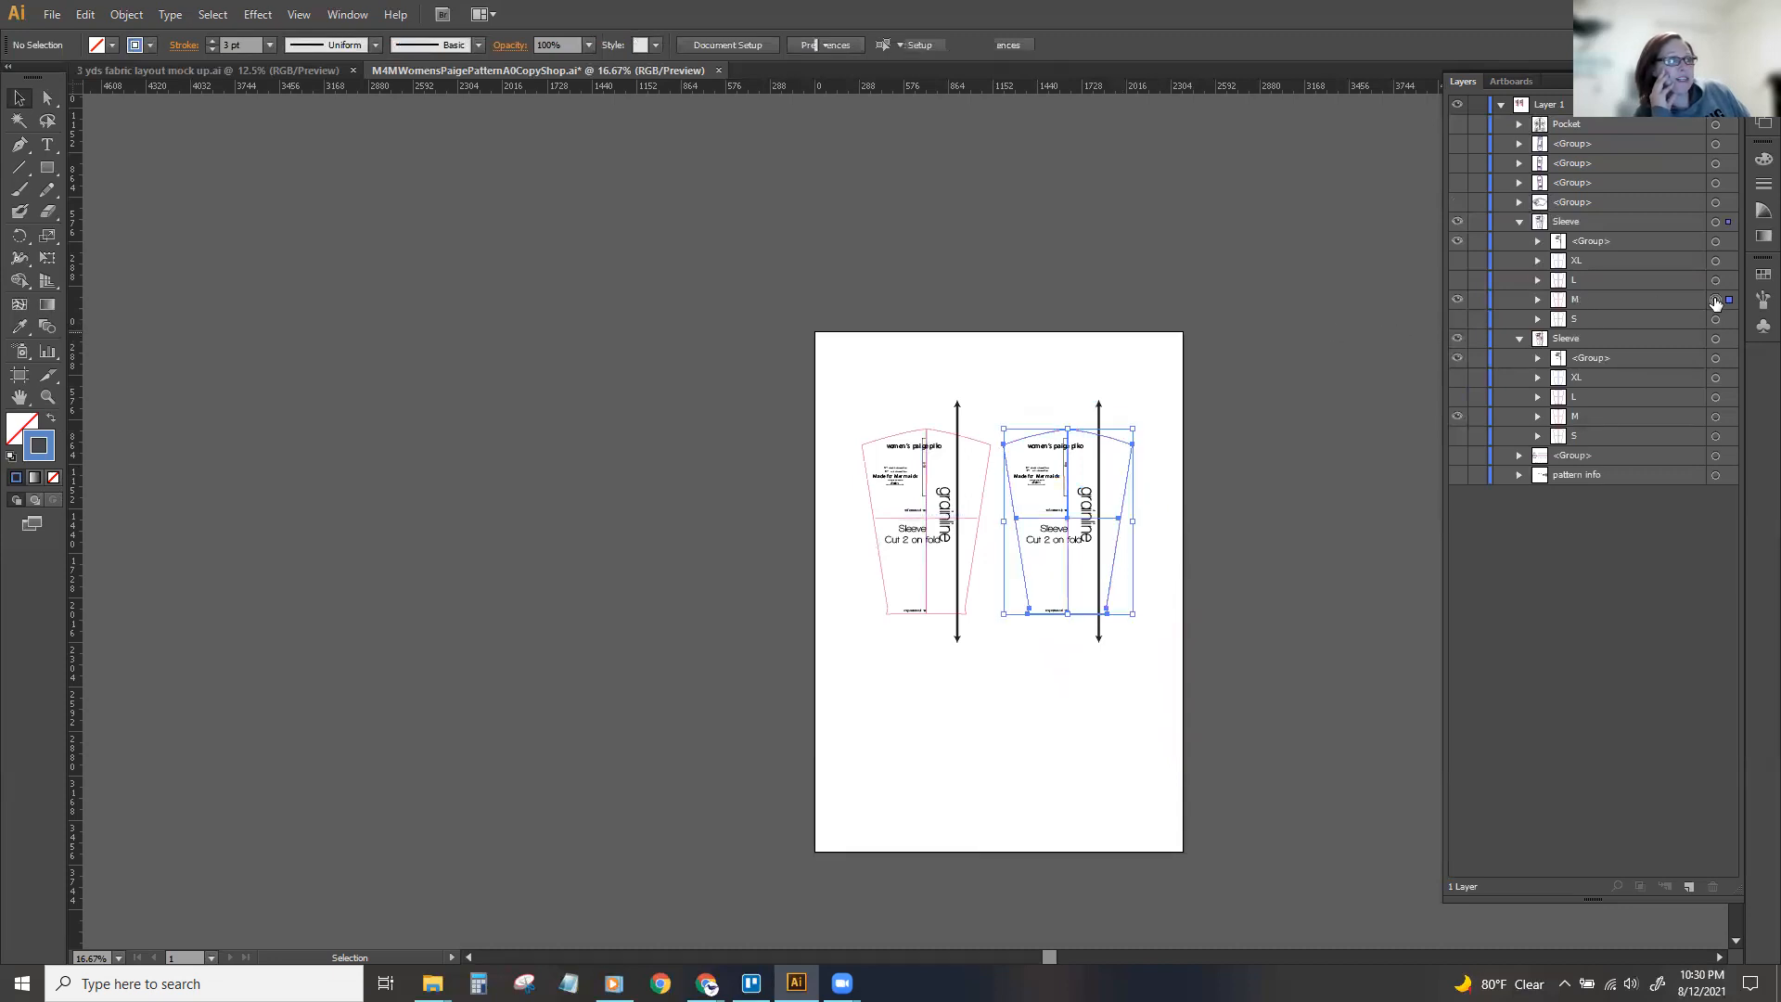
left_click(1715, 417, "shift")
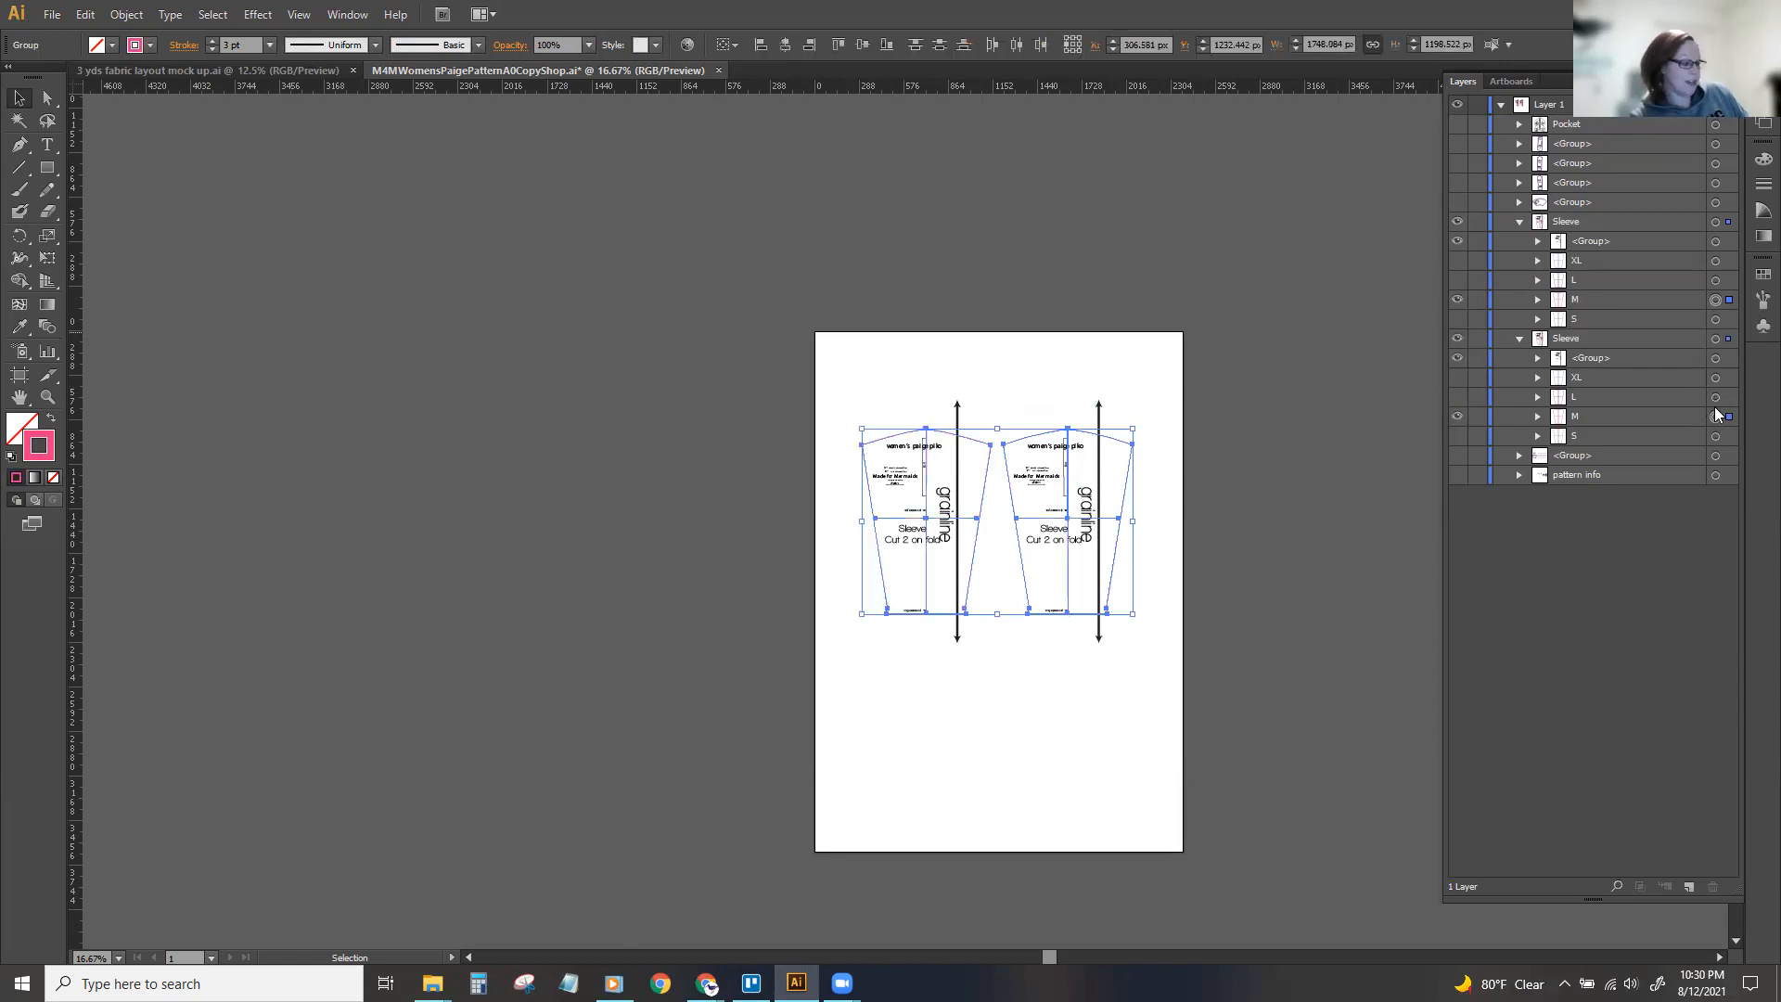
key("ctrl+g")
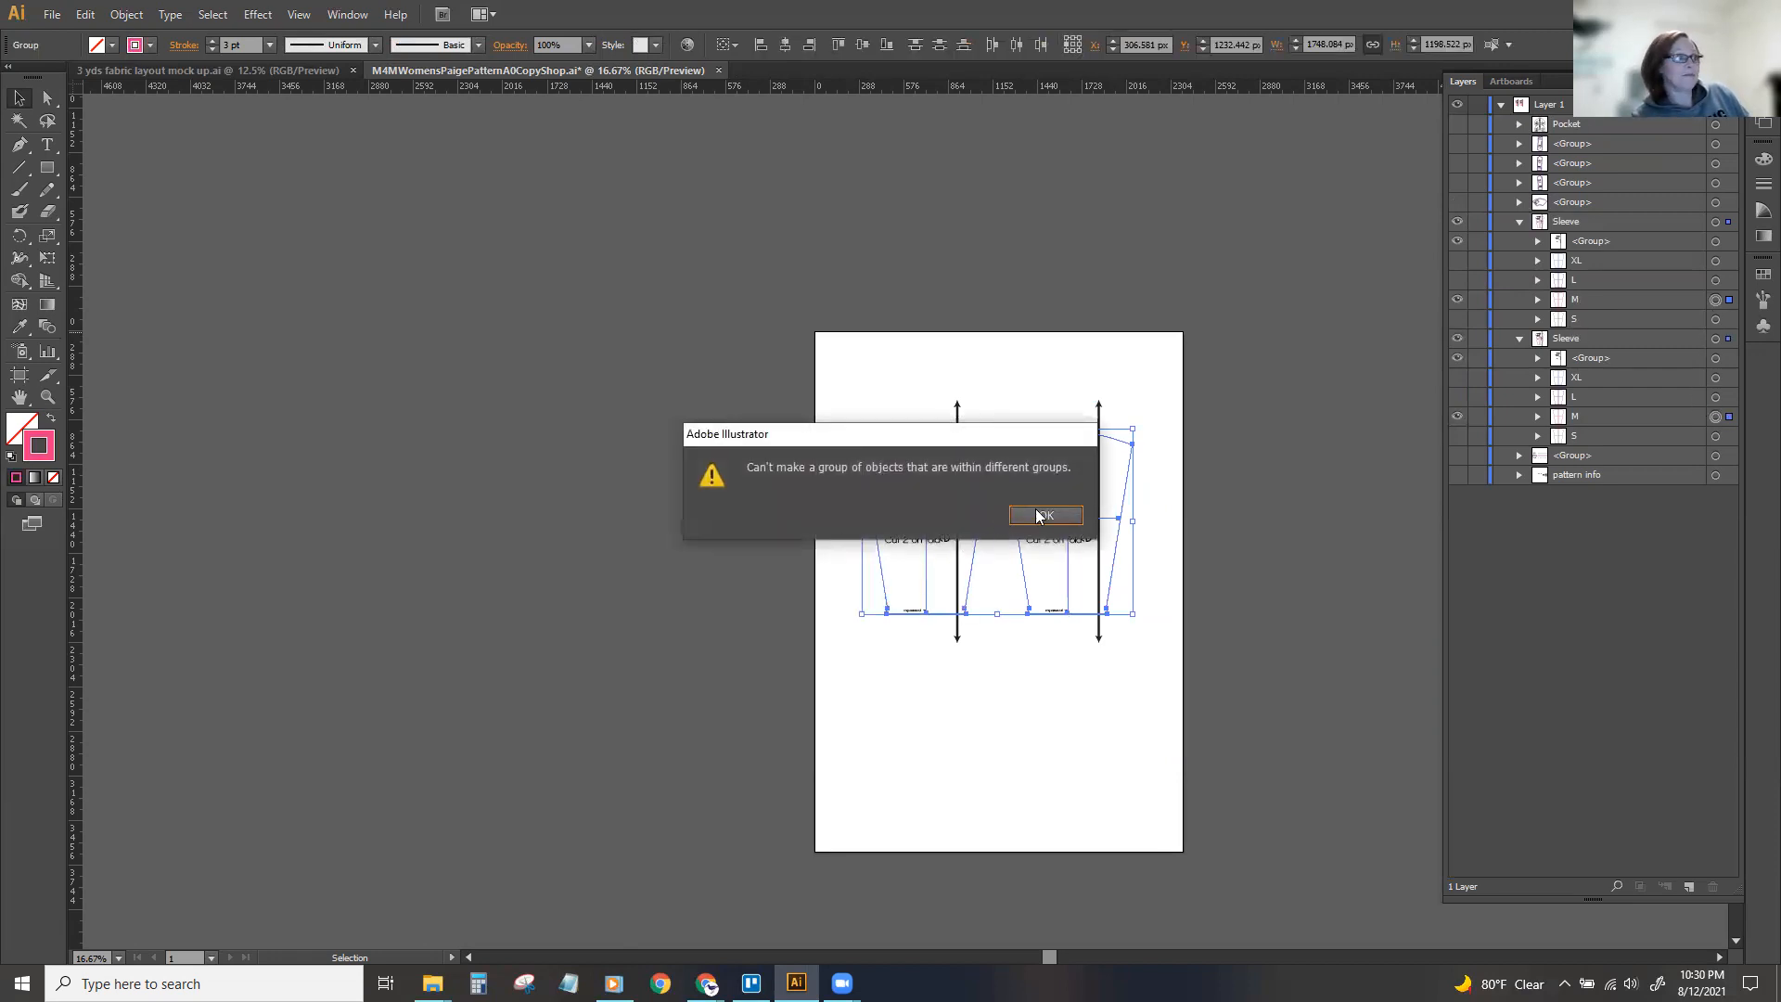
left_click(1043, 515)
Ungroup both Sleeve groups into their separate size and label groups.
left_click(1715, 221)
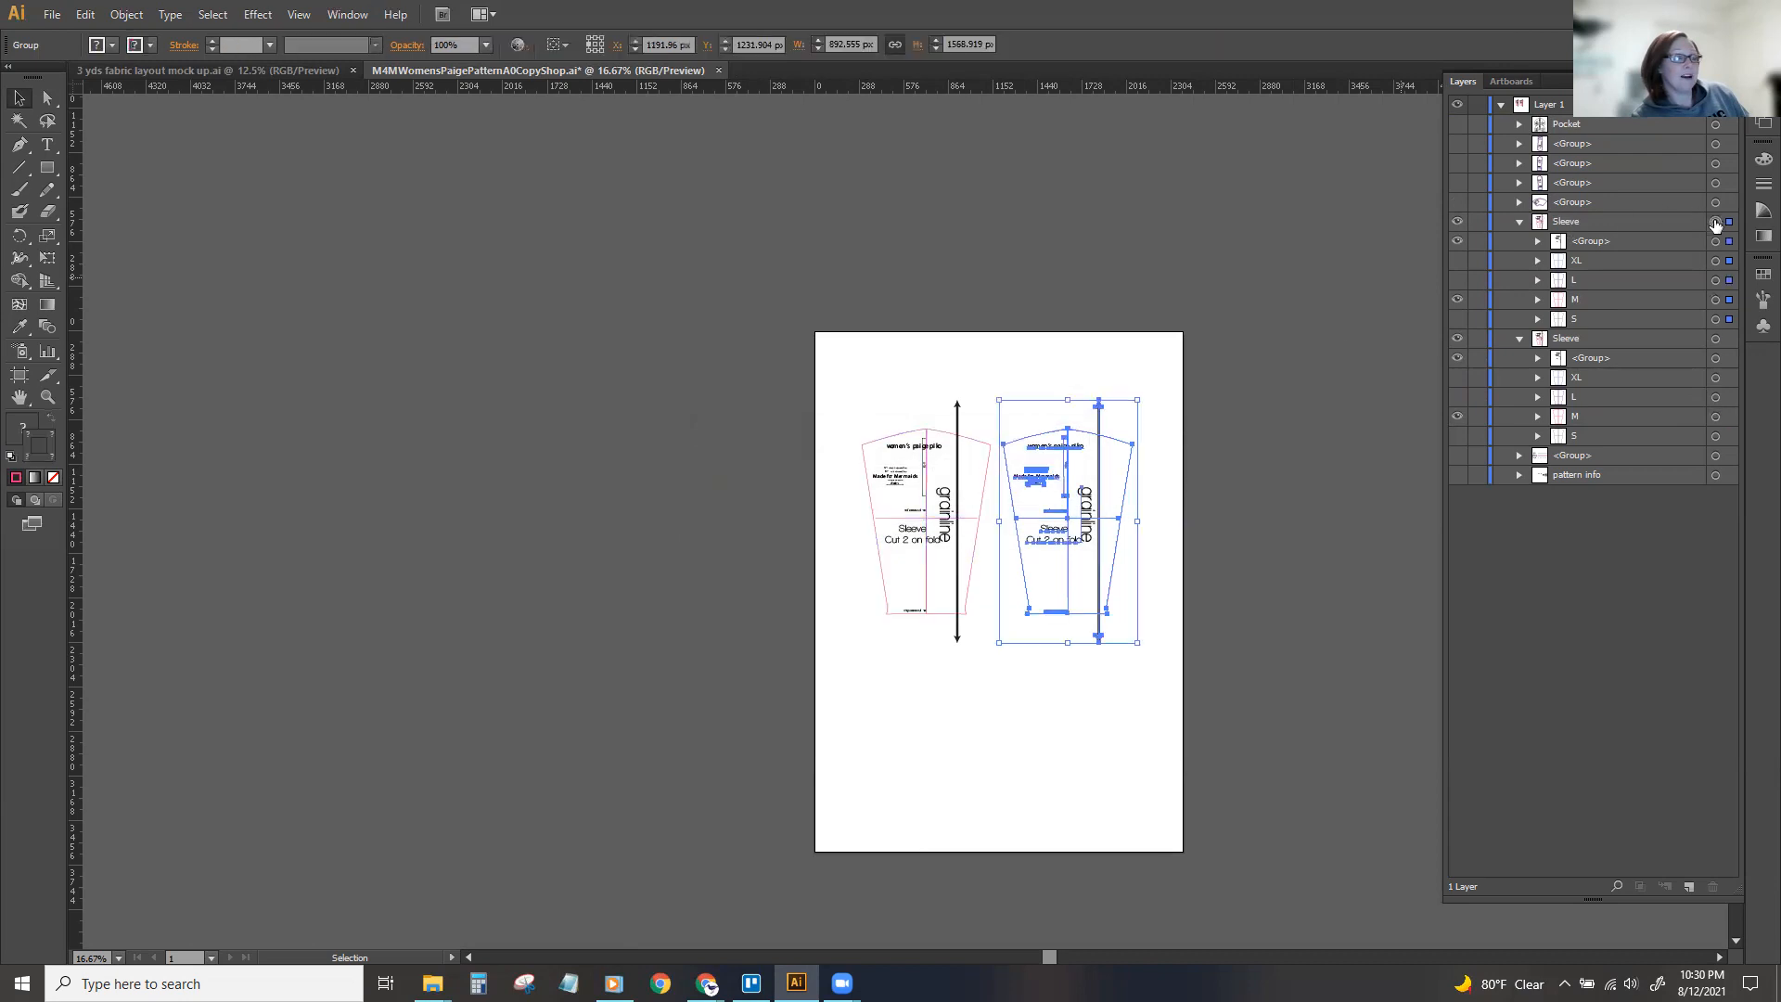
left_click(1716, 339, "shift")
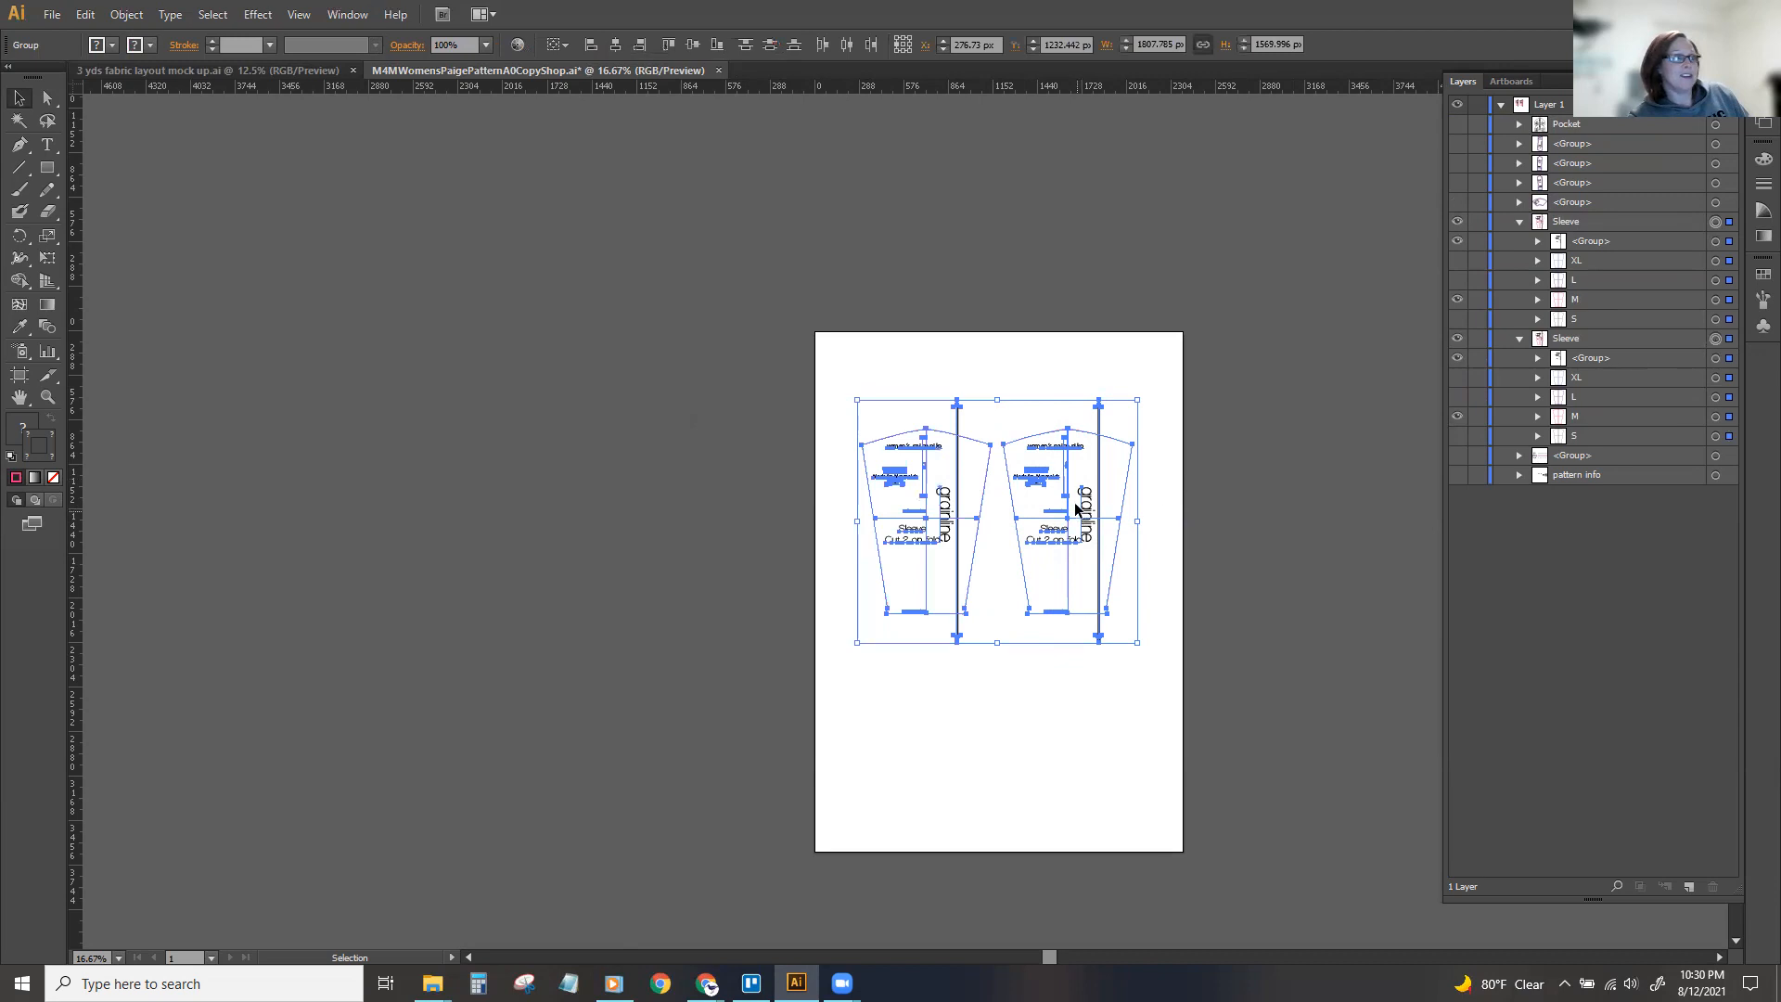
right_click(1076, 508)
left_click(1118, 603)
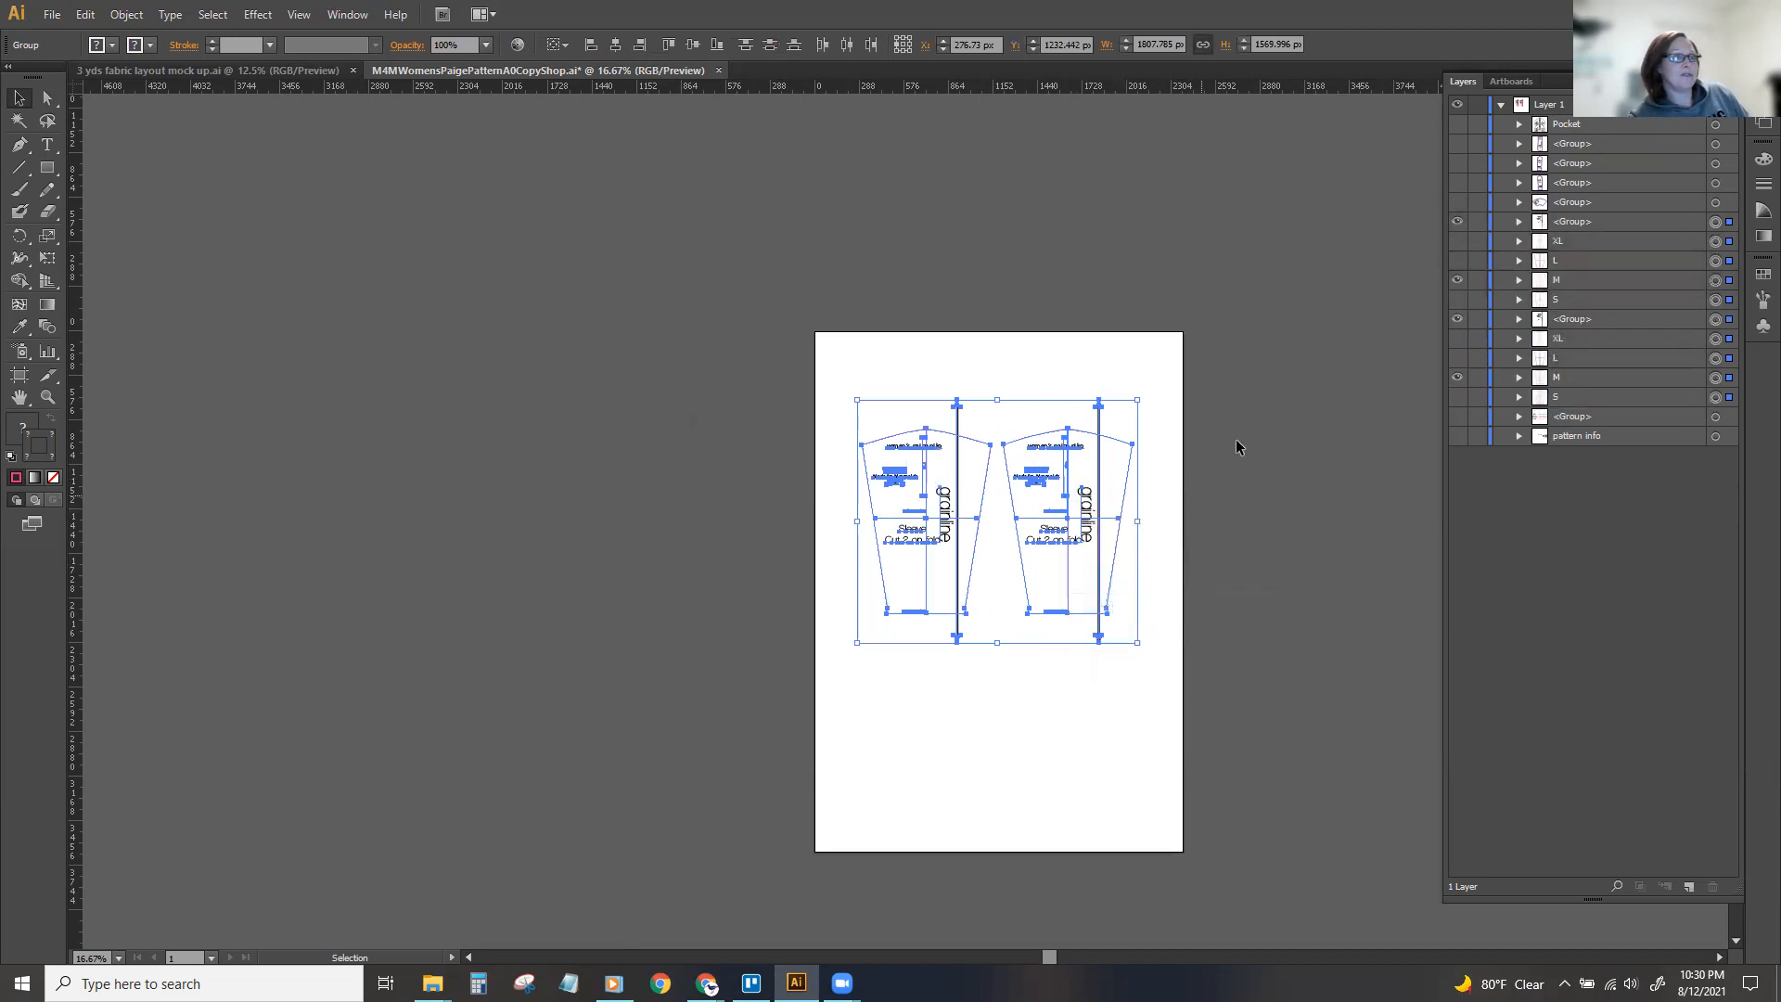
left_click(1291, 318)
Show the XL, L and S sizes of the duplicate sleeve and the XL and L sizes of the original sleeve.
left_click(1453, 262)
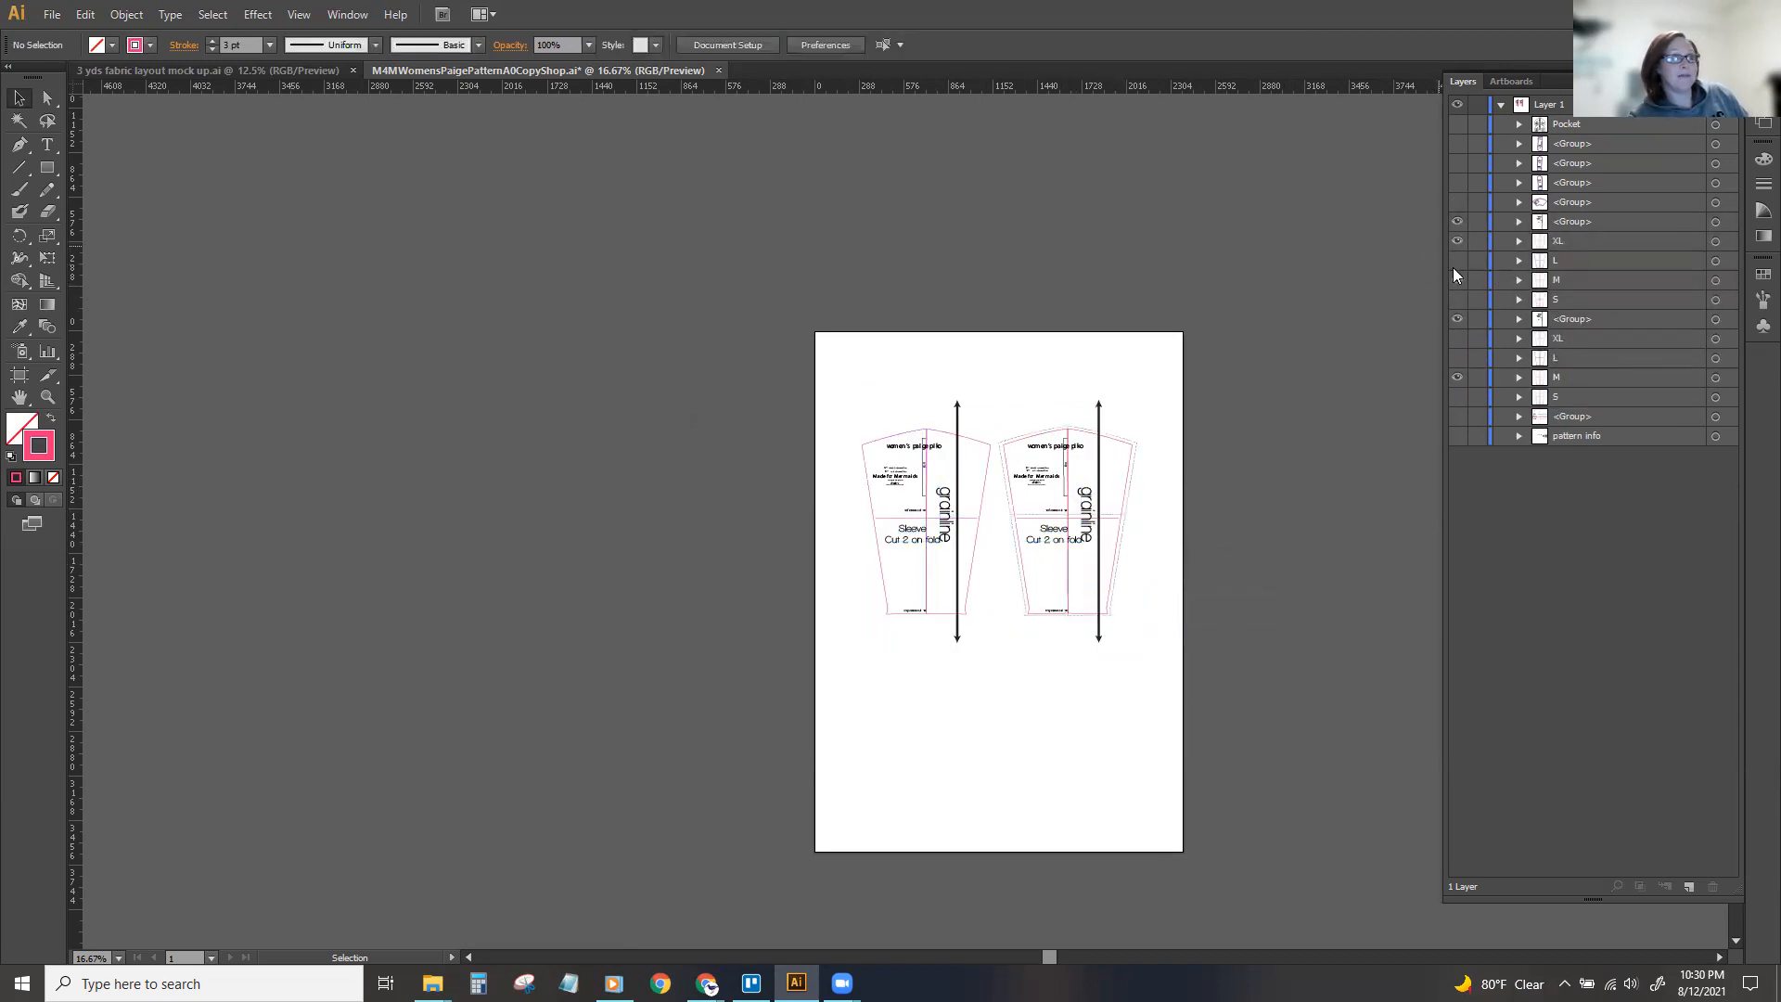
left_click(1457, 298)
left_click(1458, 338)
left_click(1458, 357)
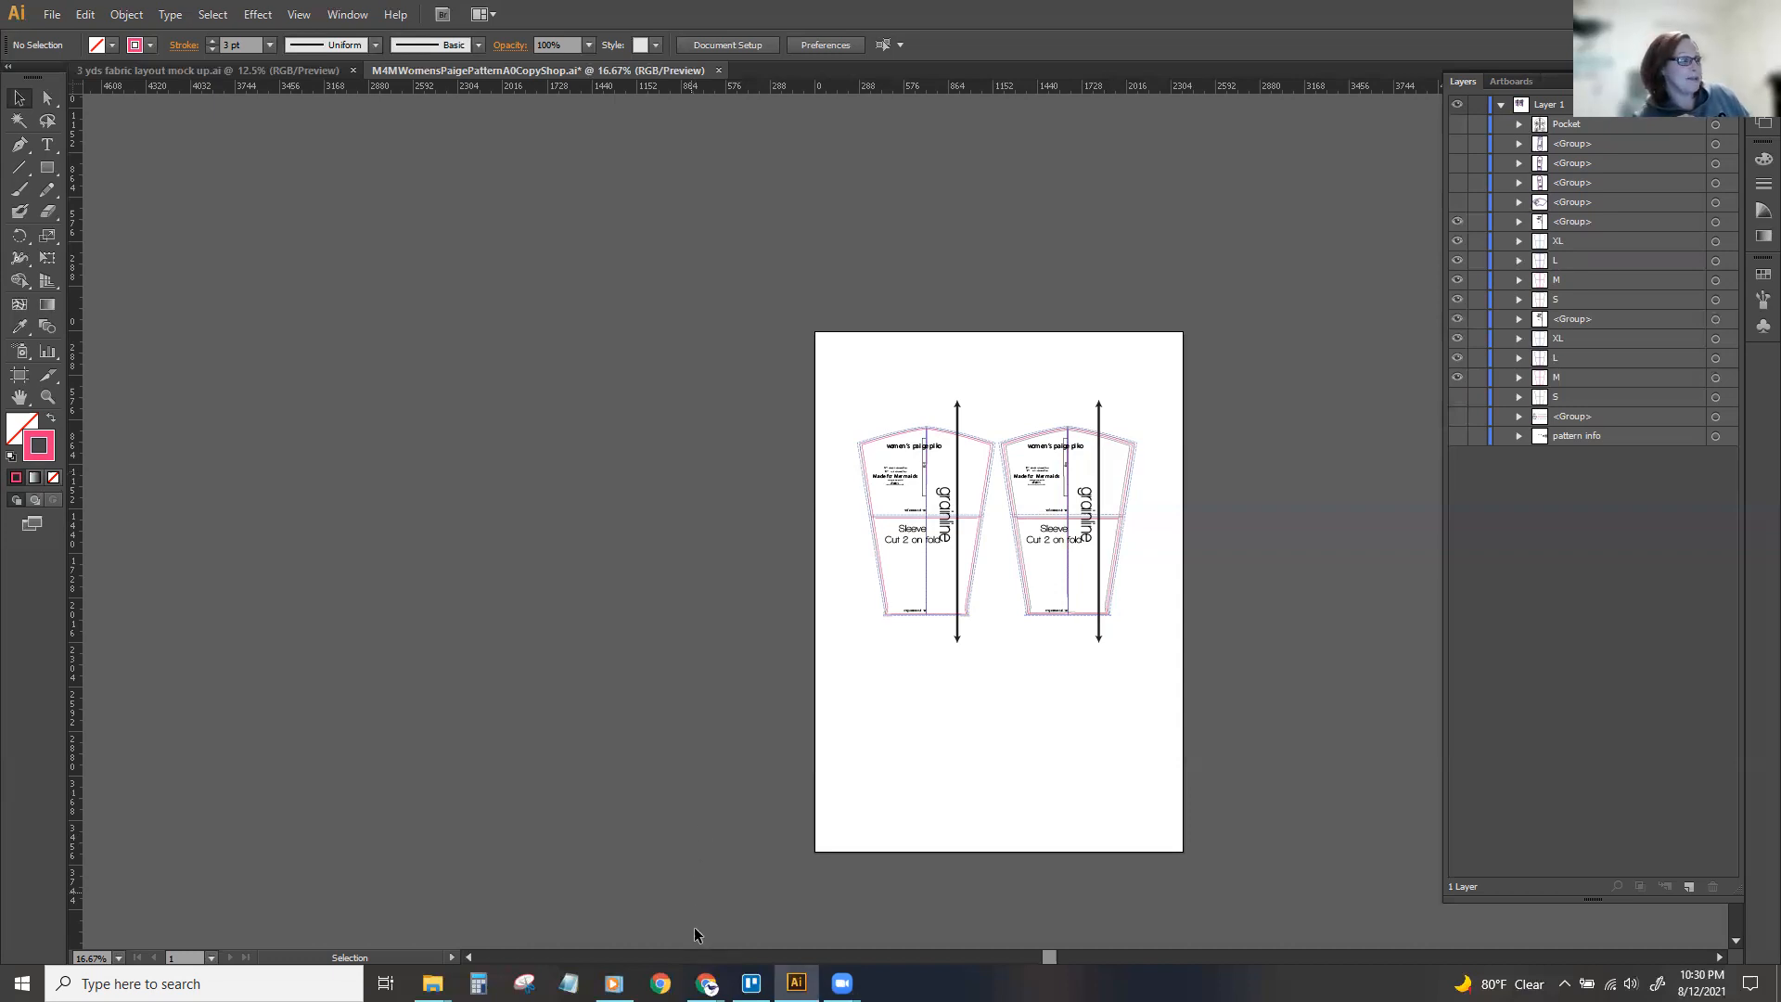
mouse_move(839, 982)
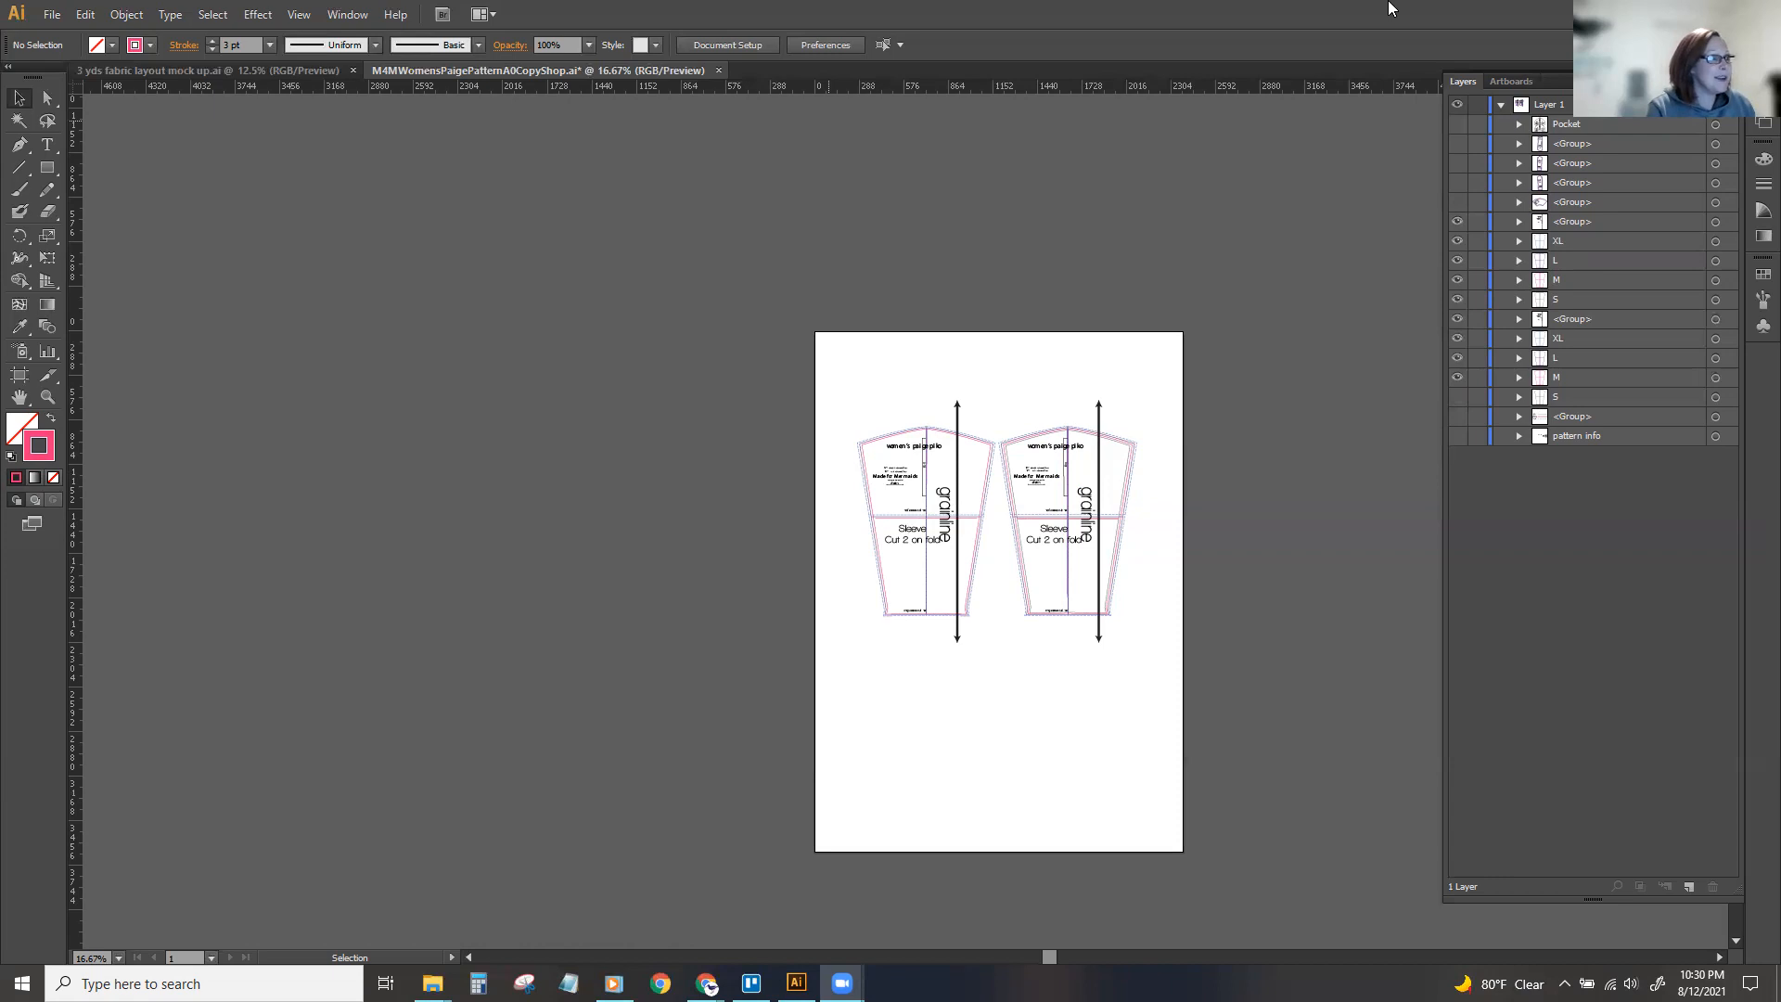
left_click(1397, 202)
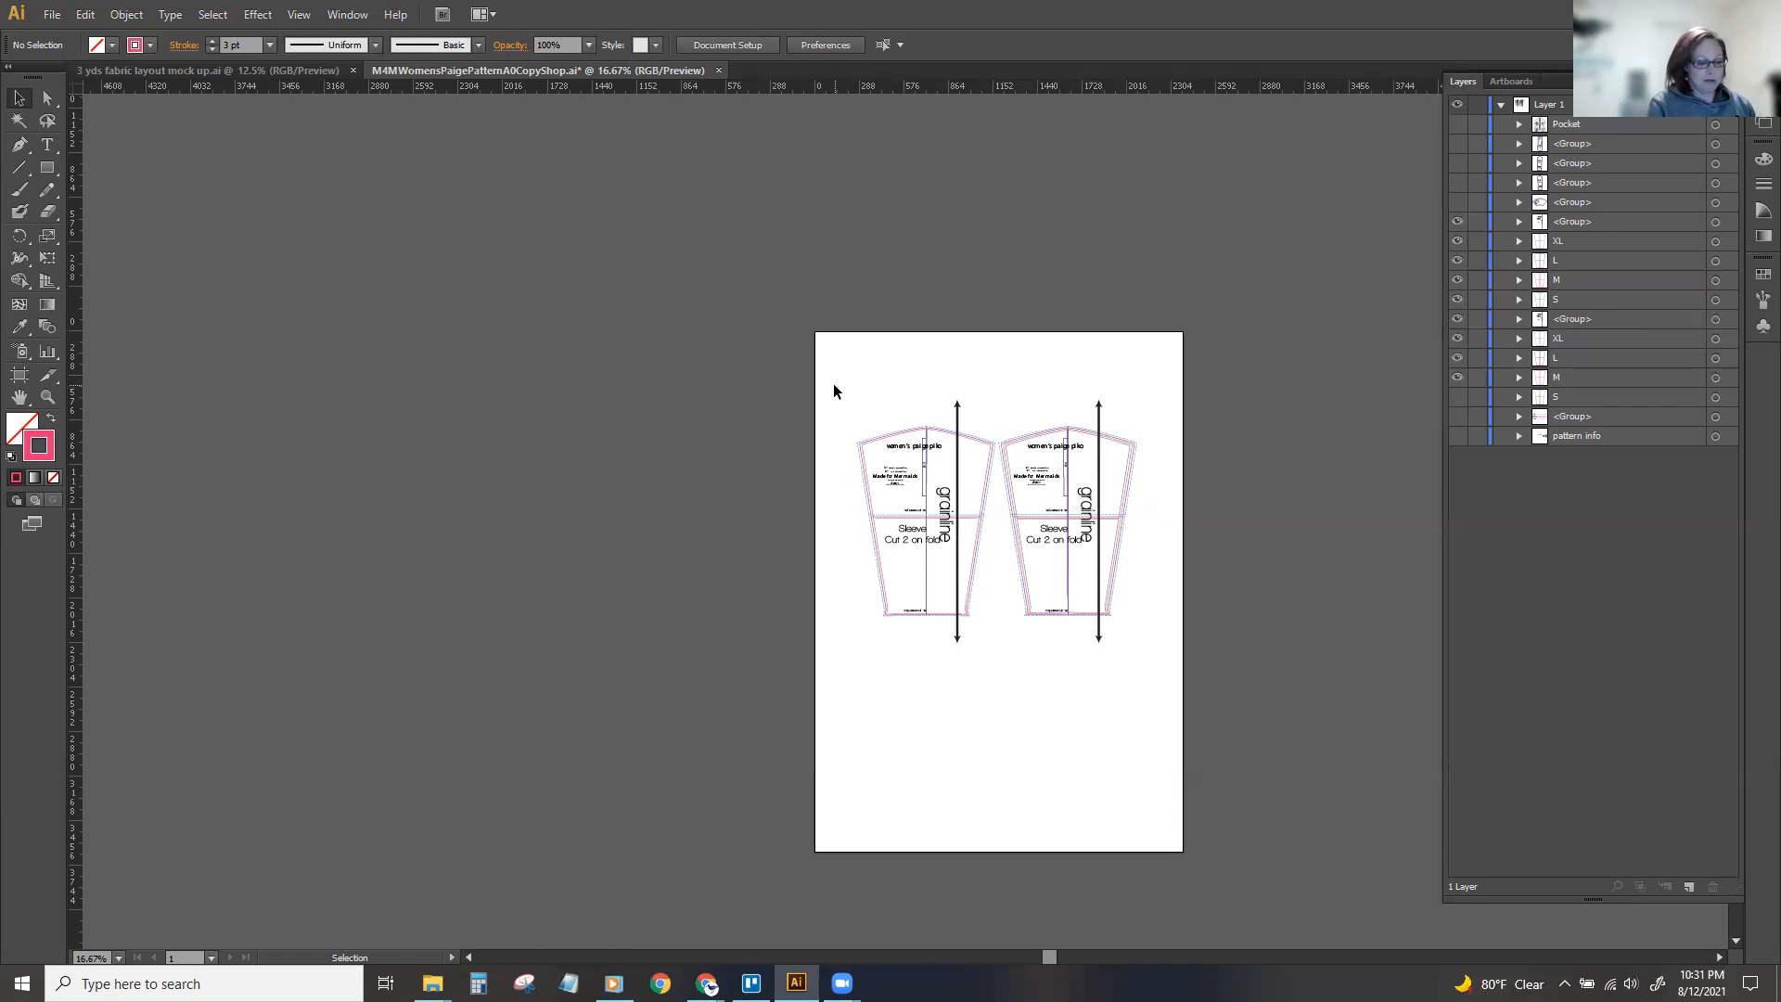
Delete the duplicate sleeve's visible lines and labels beside the original sleeve.
scroll(905, 523, "up", 1)
left_click_drag(1051, 957, 1091, 957)
left_click(987, 397)
left_click(957, 343)
left_click_drag(949, 322, 1106, 771)
key("Delete")
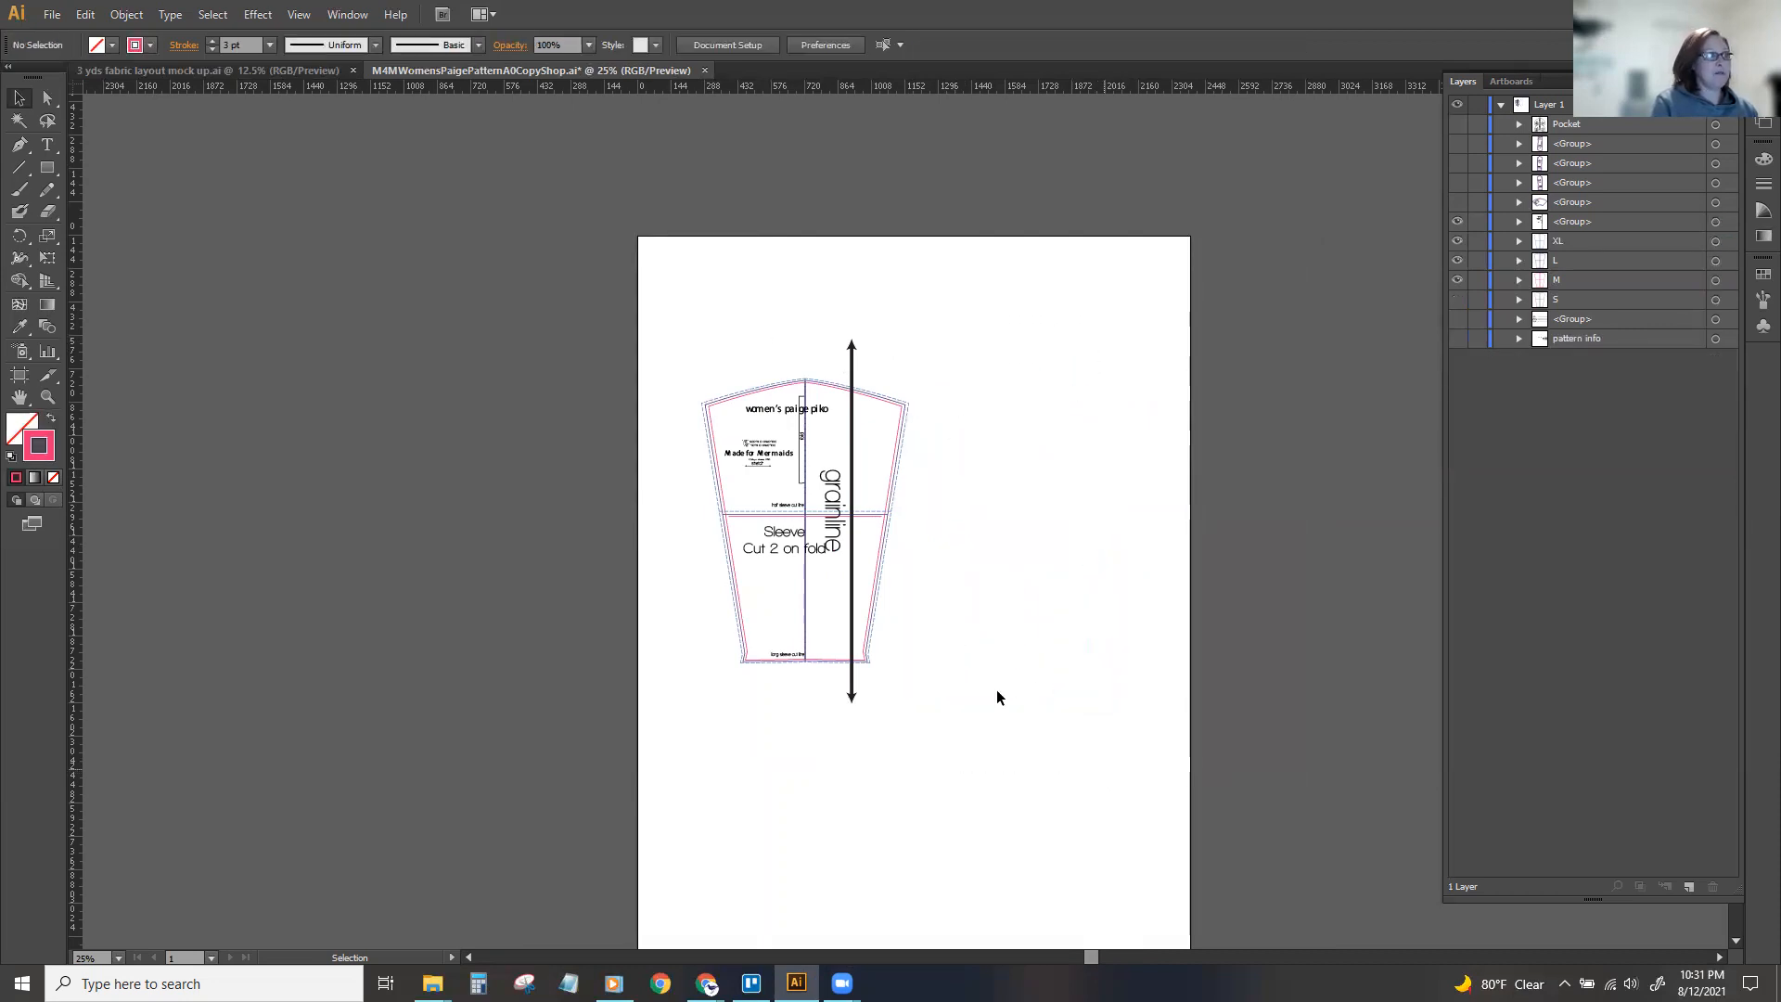
left_click(902, 440)
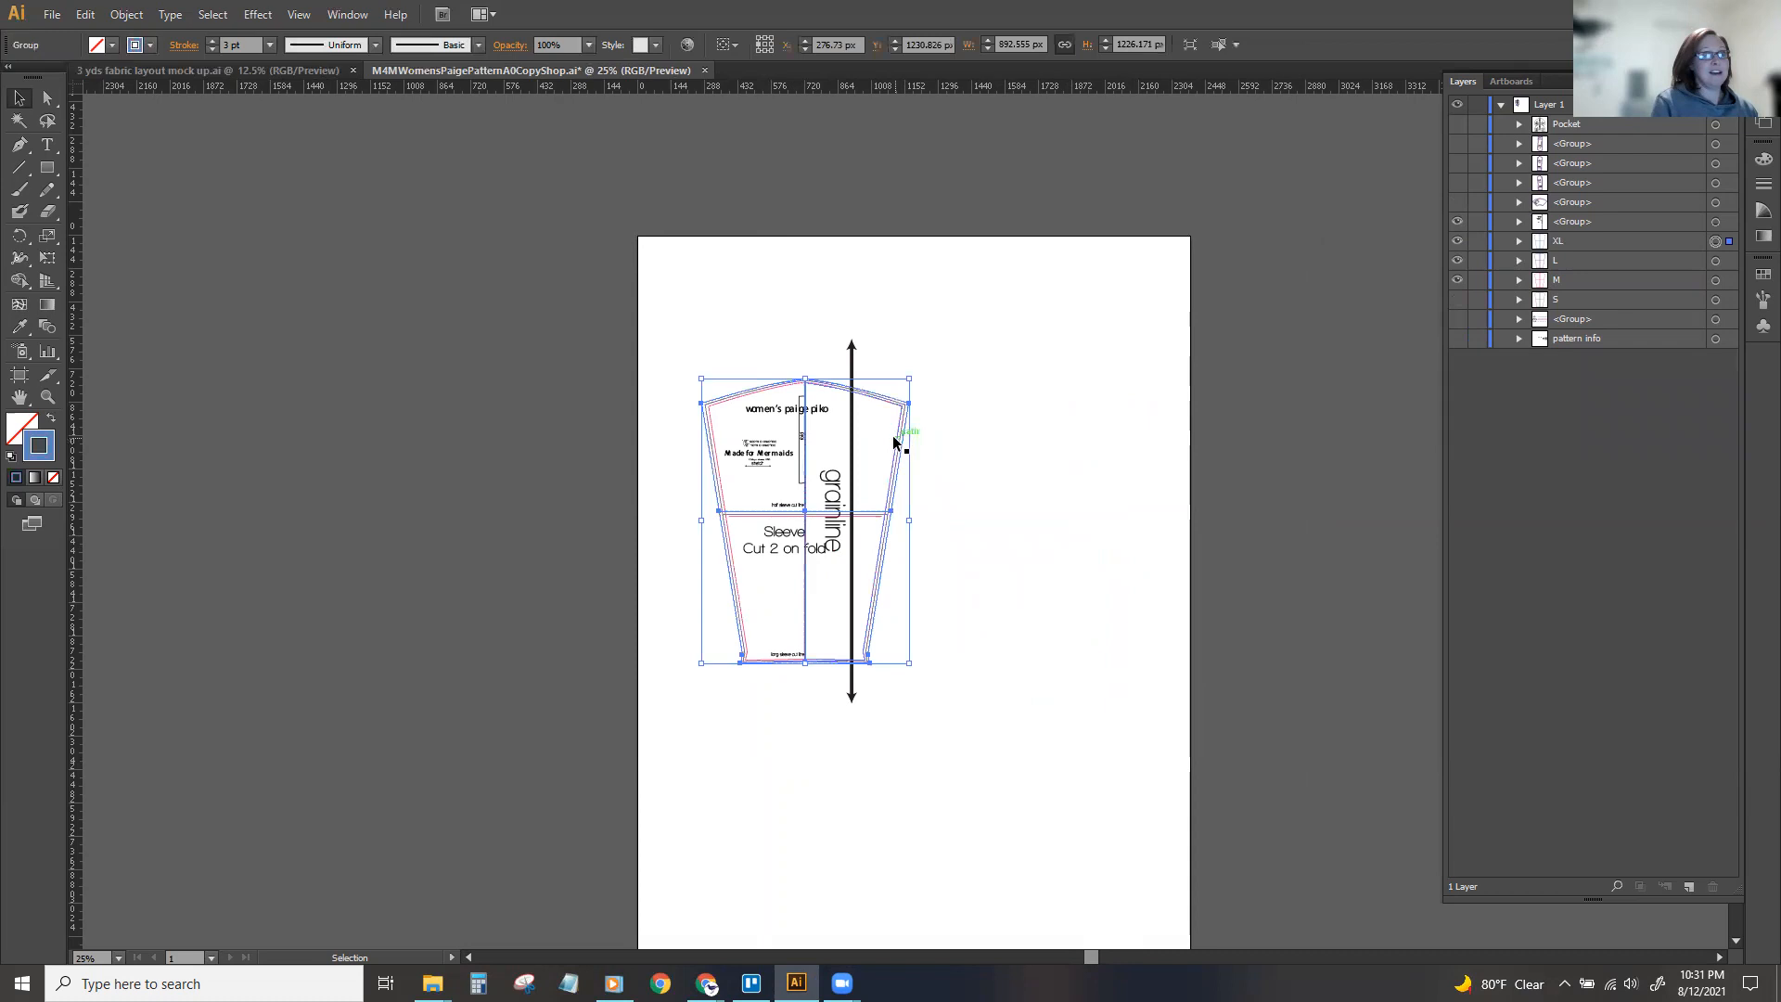
left_click(926, 444)
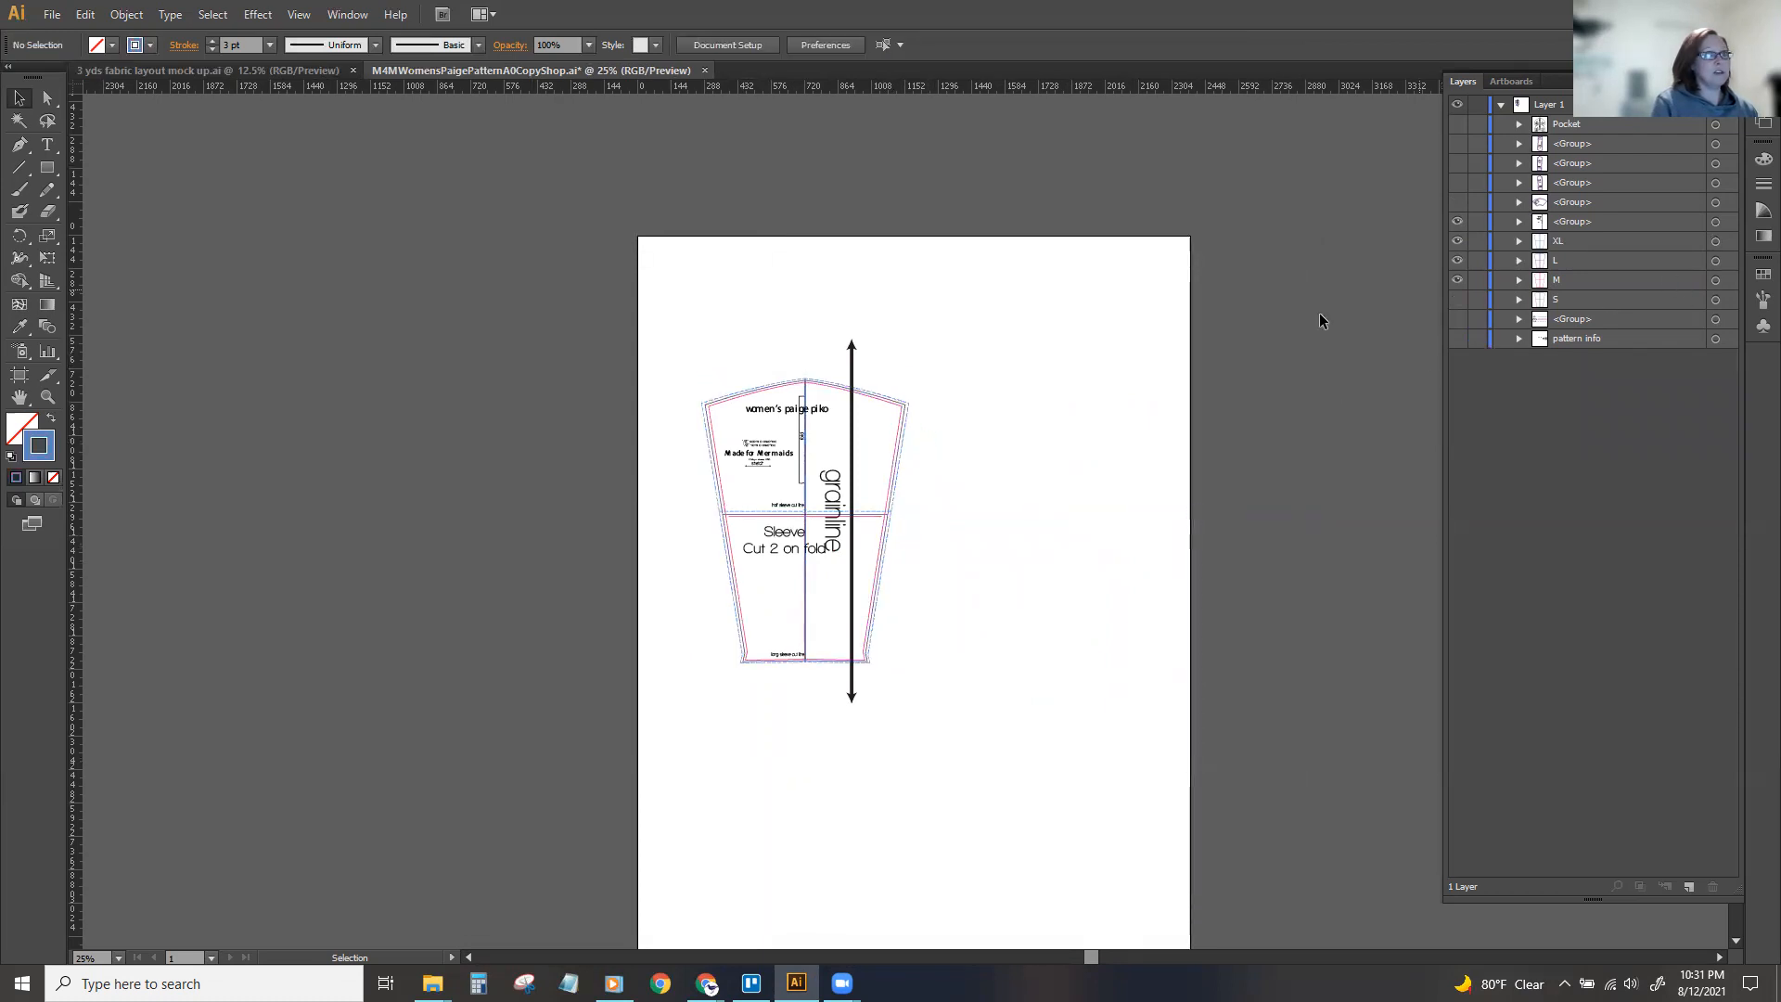
Undo the duplicate sleeve's deletion, the ungrouping and the visibility changes, back to the two Sleeve groups.
key("ctrl+z")
key("ctrl+z")
key("ctrl+z")
key("ctrl+z")
key("ctrl+z")
key("ctrl+z")
key("ctrl+z")
key("ctrl+z")
key("ctrl+z")
key("ctrl+z")
key("ctrl+z")
key("ctrl+z")
key("ctrl+z")
key("ctrl+z")
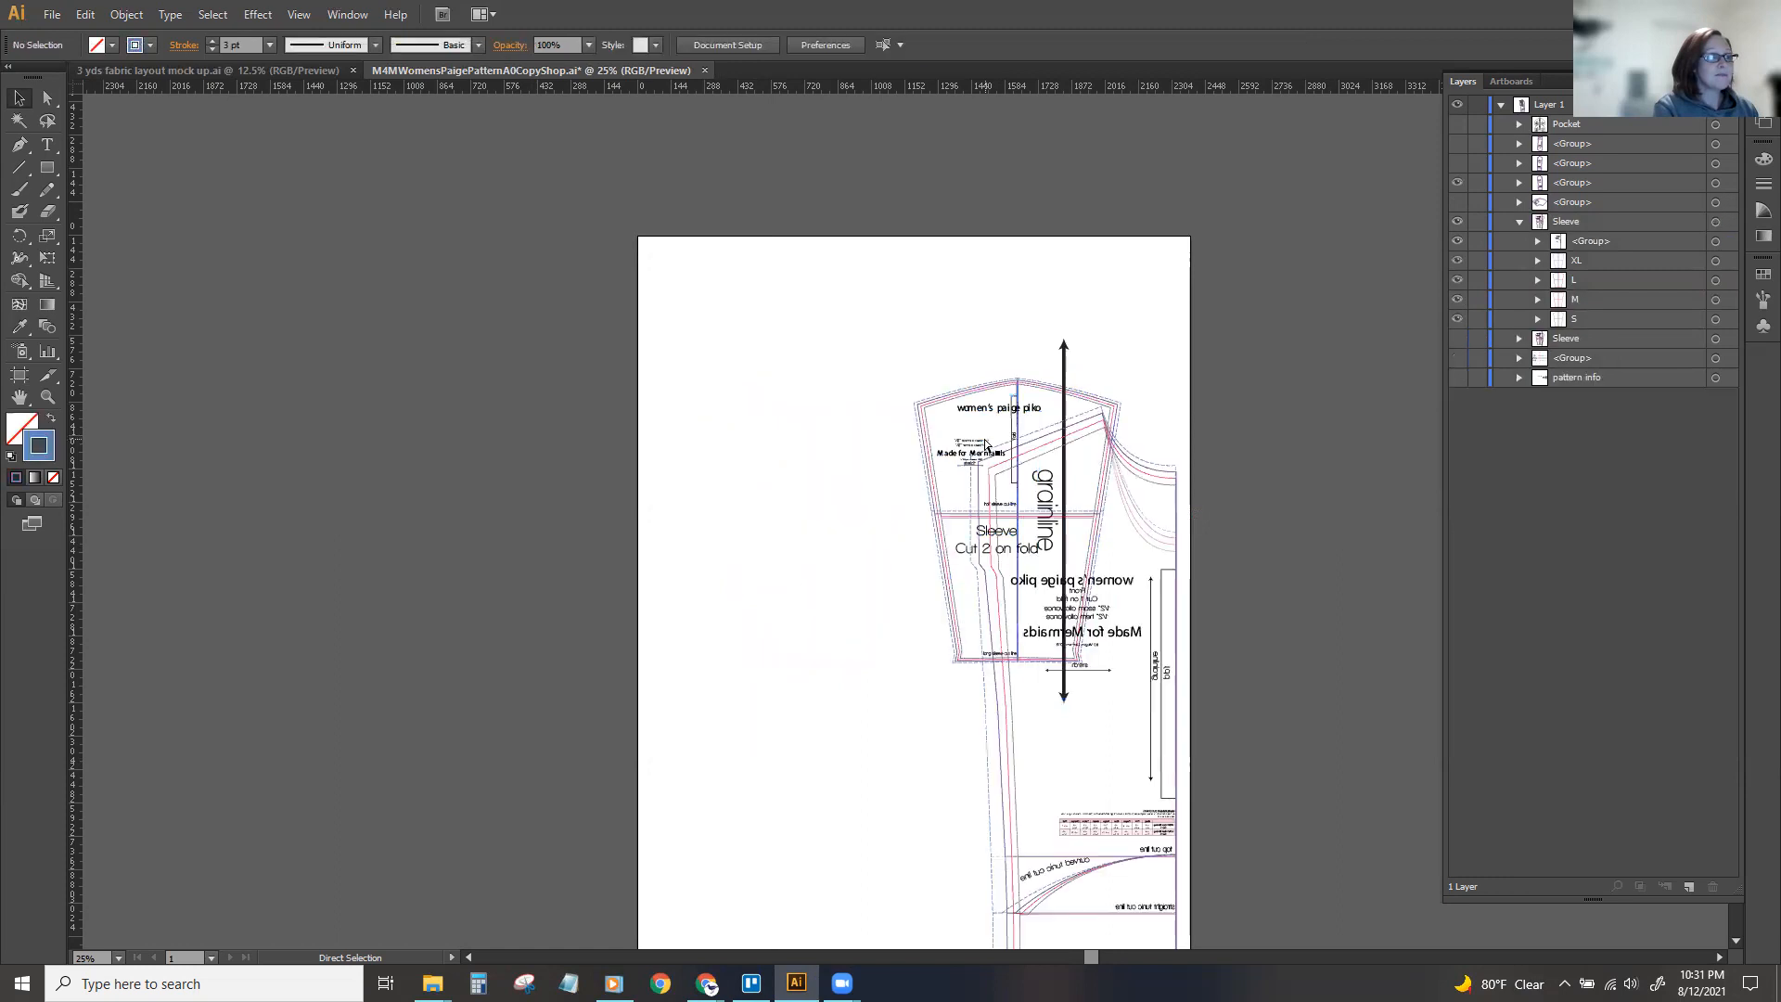
key("ctrl+z")
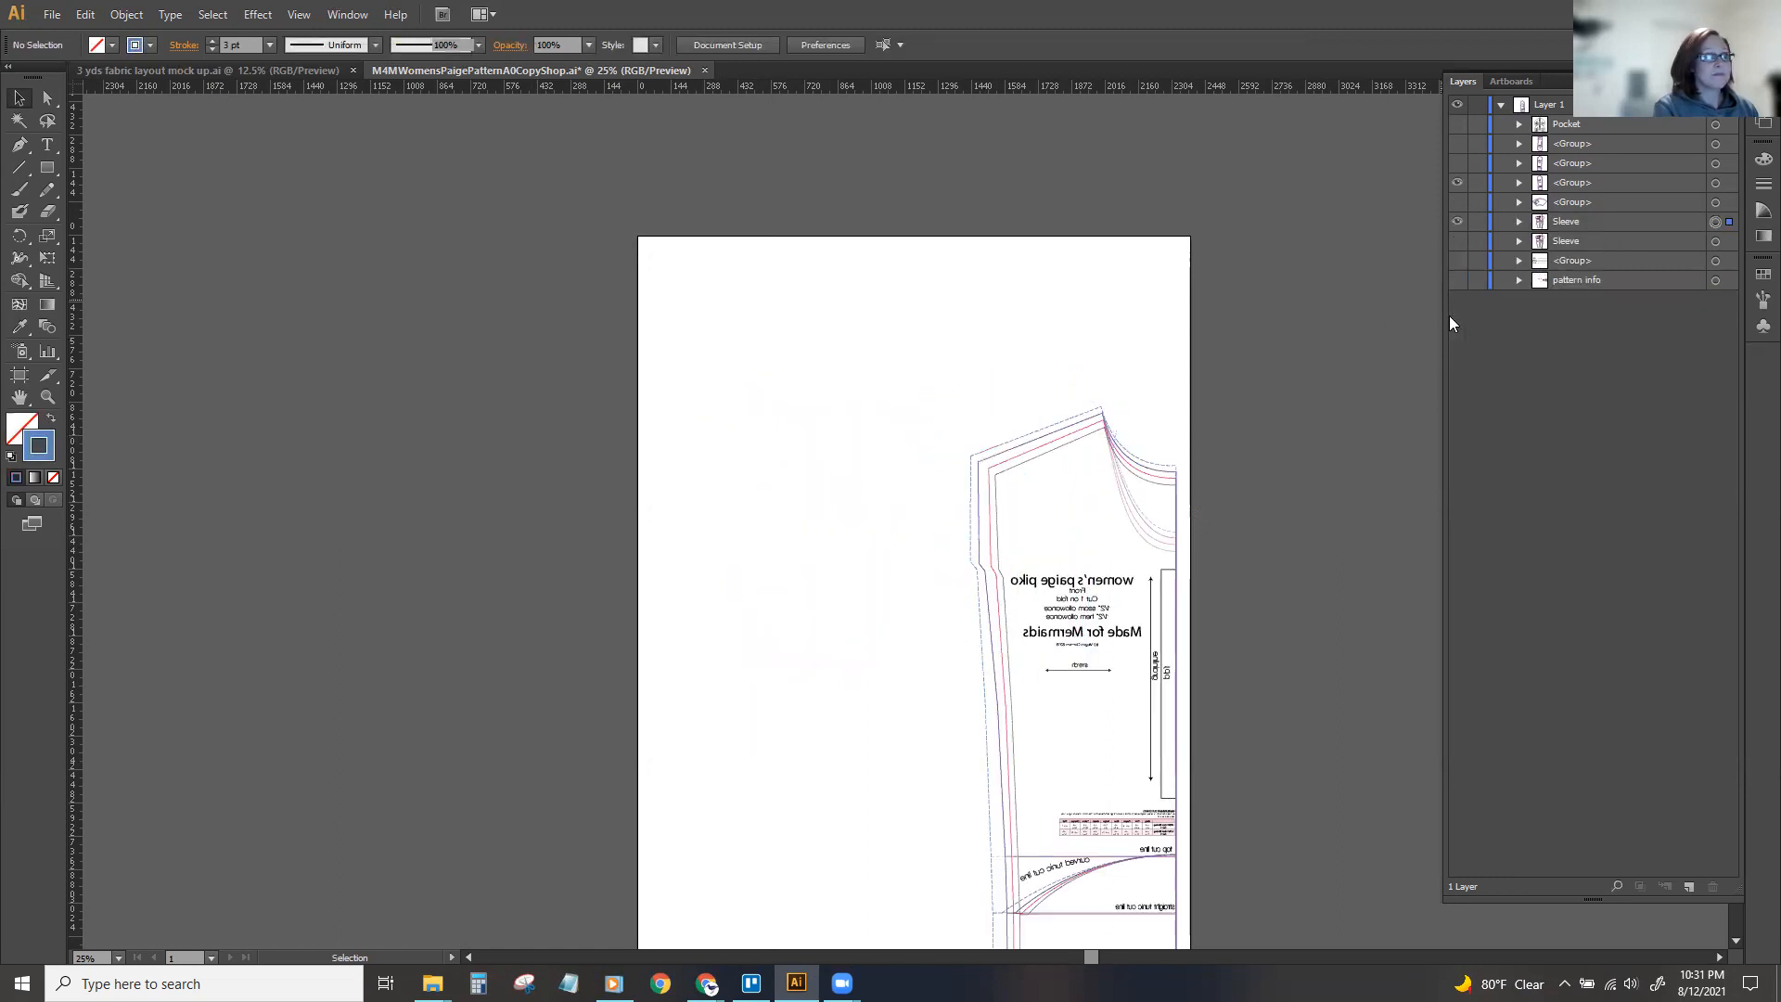
Undo the Sleeve group's duplication and grouping, back to its separate size and label groups.
key("ctrl+z")
key("ctrl+z")
key("ctrl+z")
key("ctrl+z")
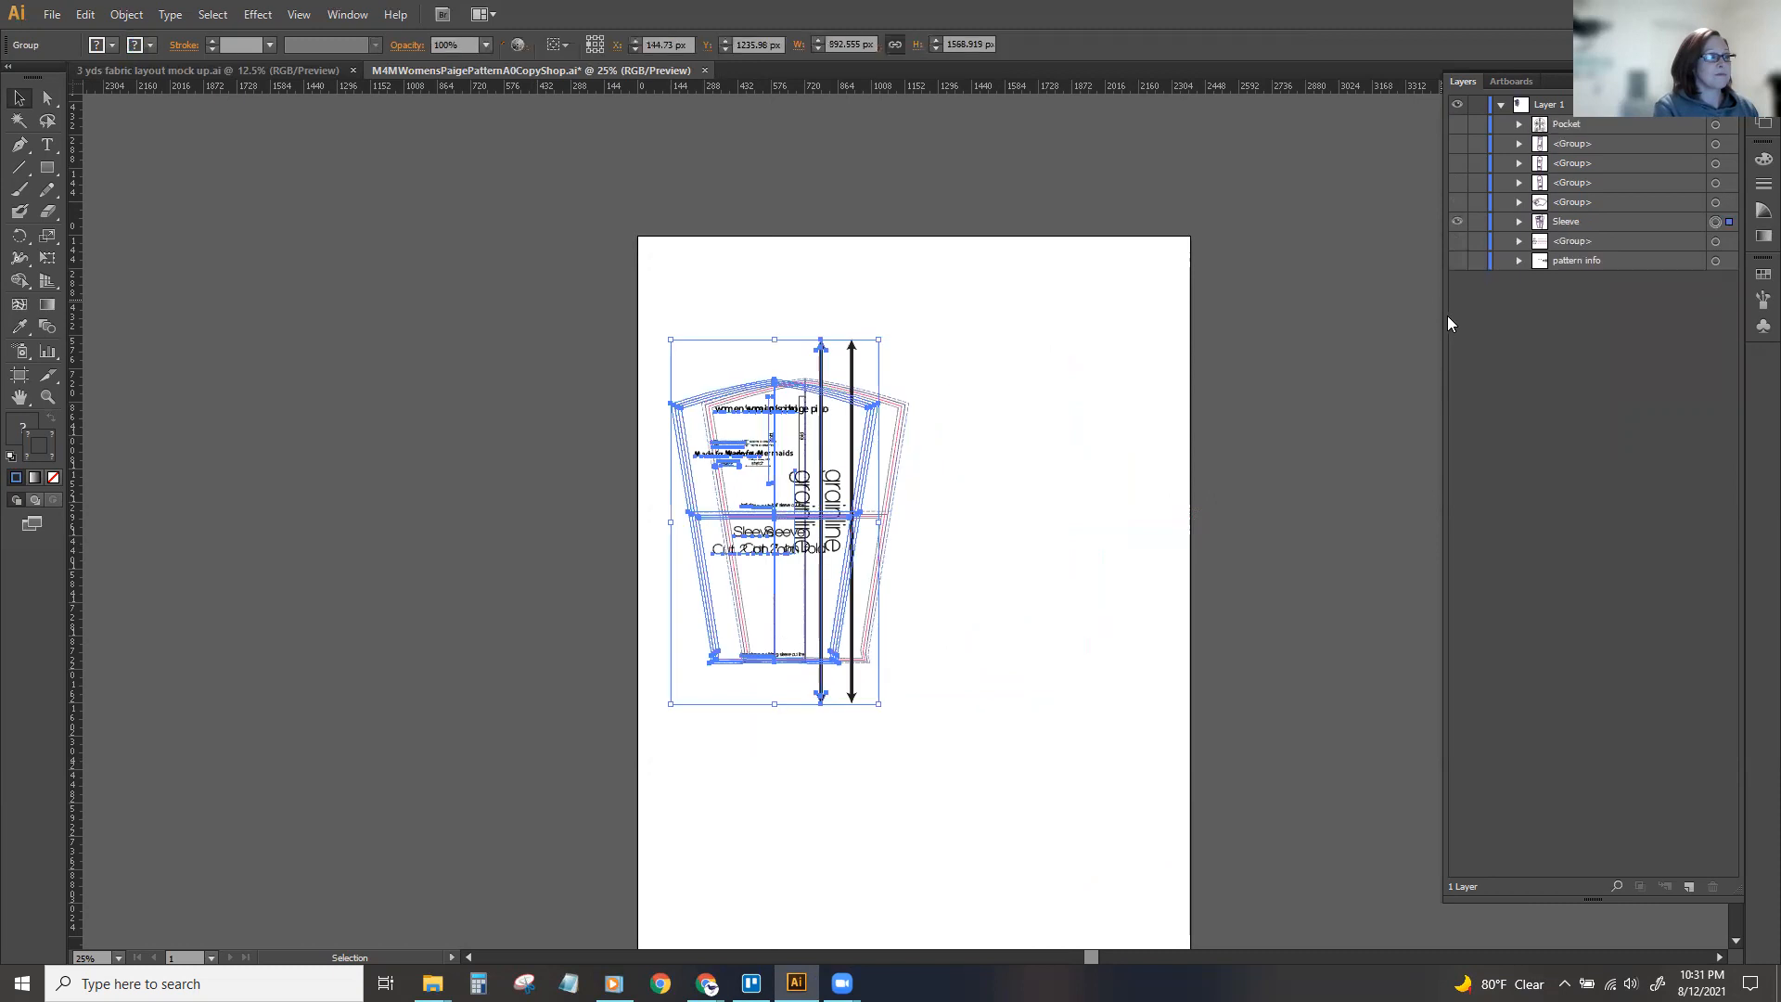
key("ctrl+z")
key("ctrl+z")
key("ctrl+z")
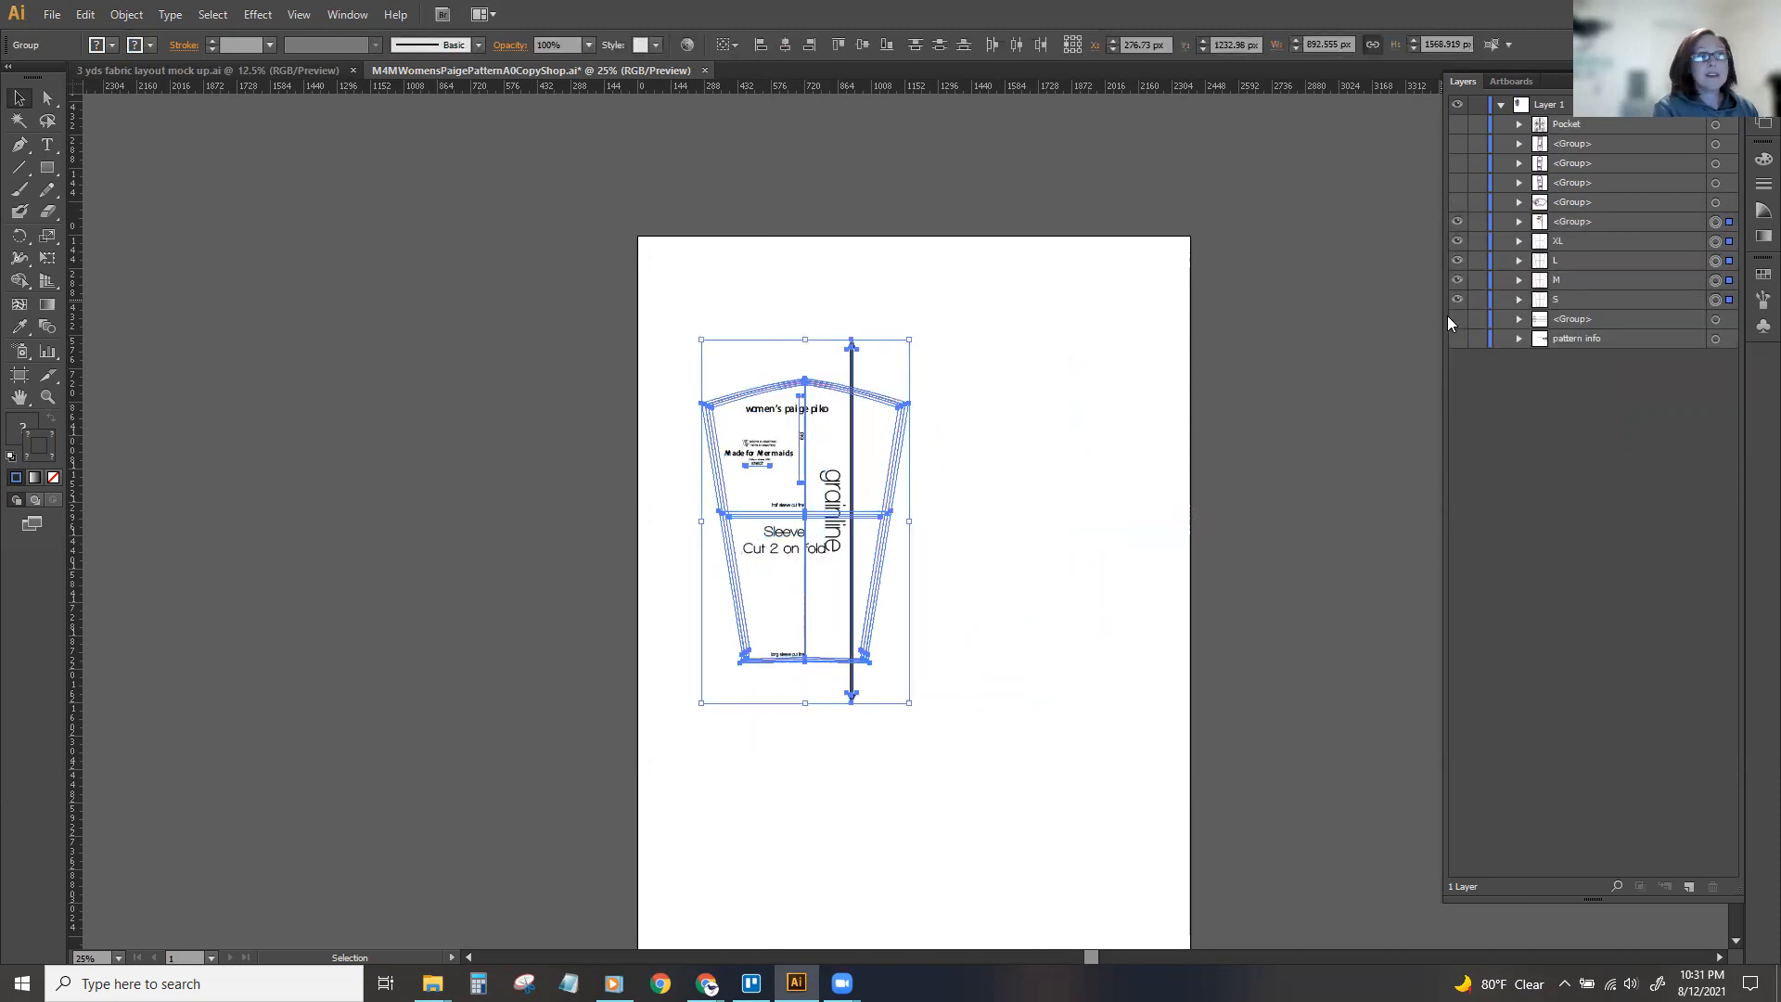
Undo the grouping of the sleeve's XL, L and M size lines.
key("ctrl+z")
key("ctrl+z")
key("ctrl+z")
key("ctrl+z")
key("ctrl+z")
key("ctrl+z")
key("ctrl+z")
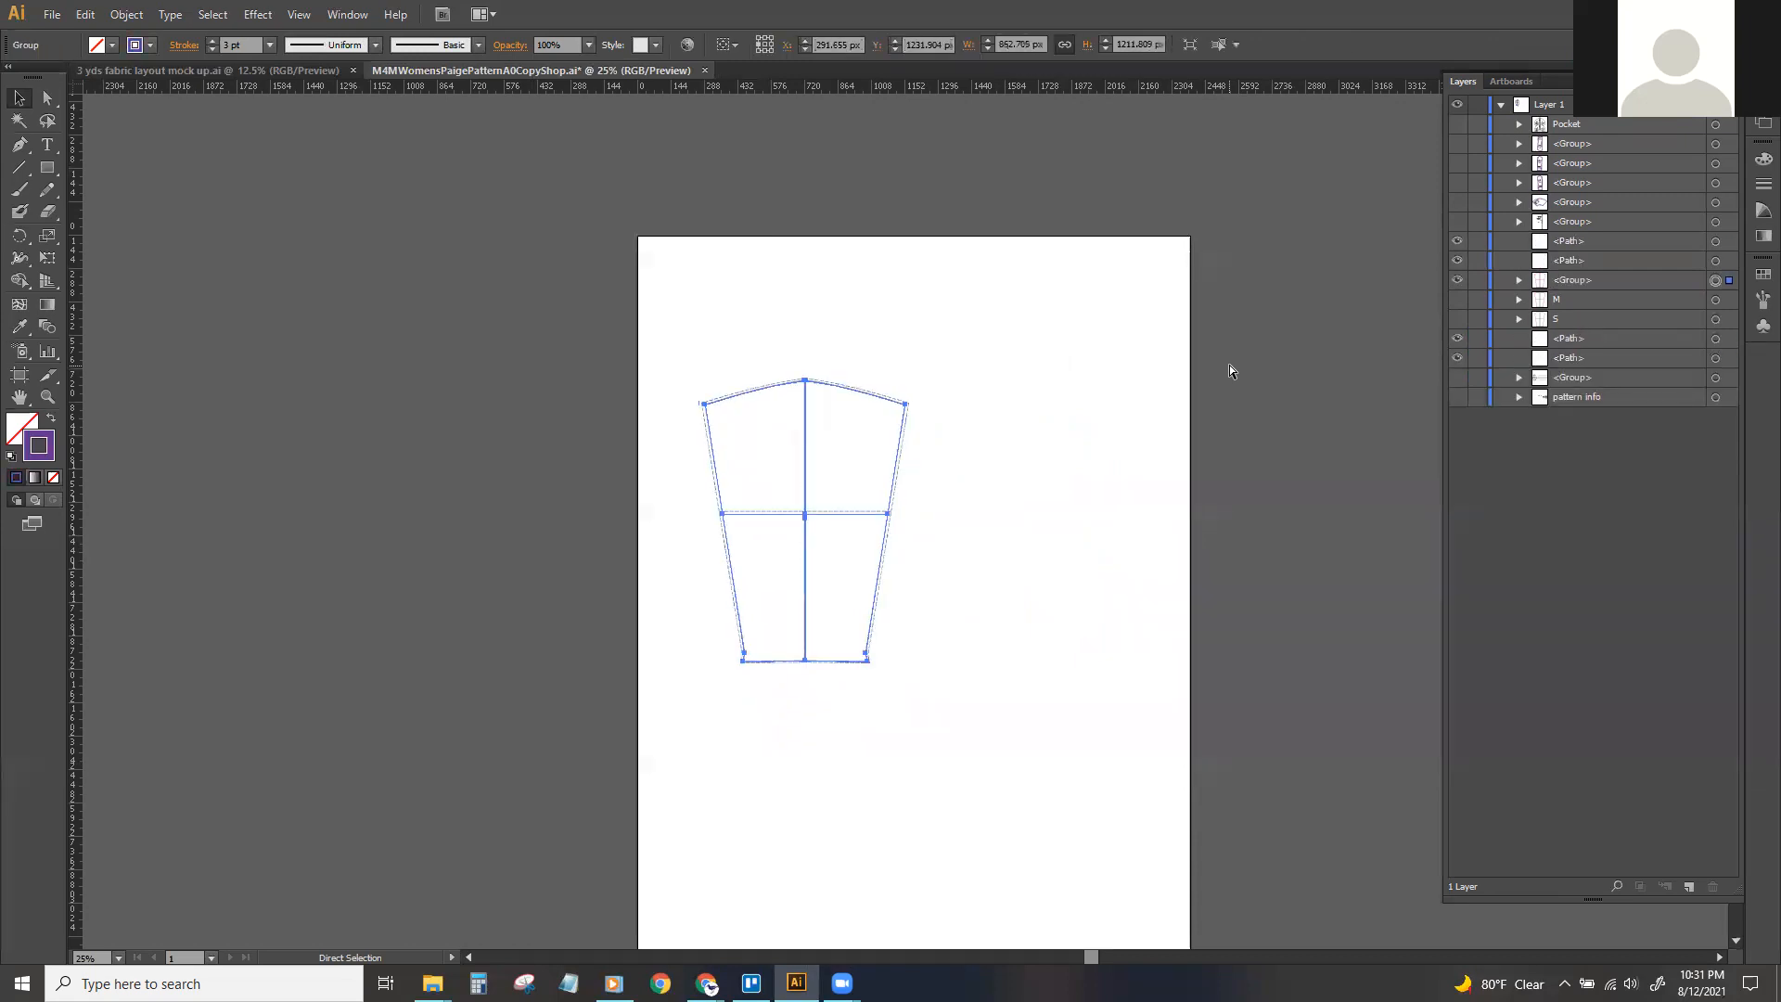
key("ctrl+z")
key("ctrl+z")
key("ctrl+z")
key("ctrl+z")
key("ctrl+z")
key("ctrl+z")
key("ctrl+z")
key("ctrl+z")
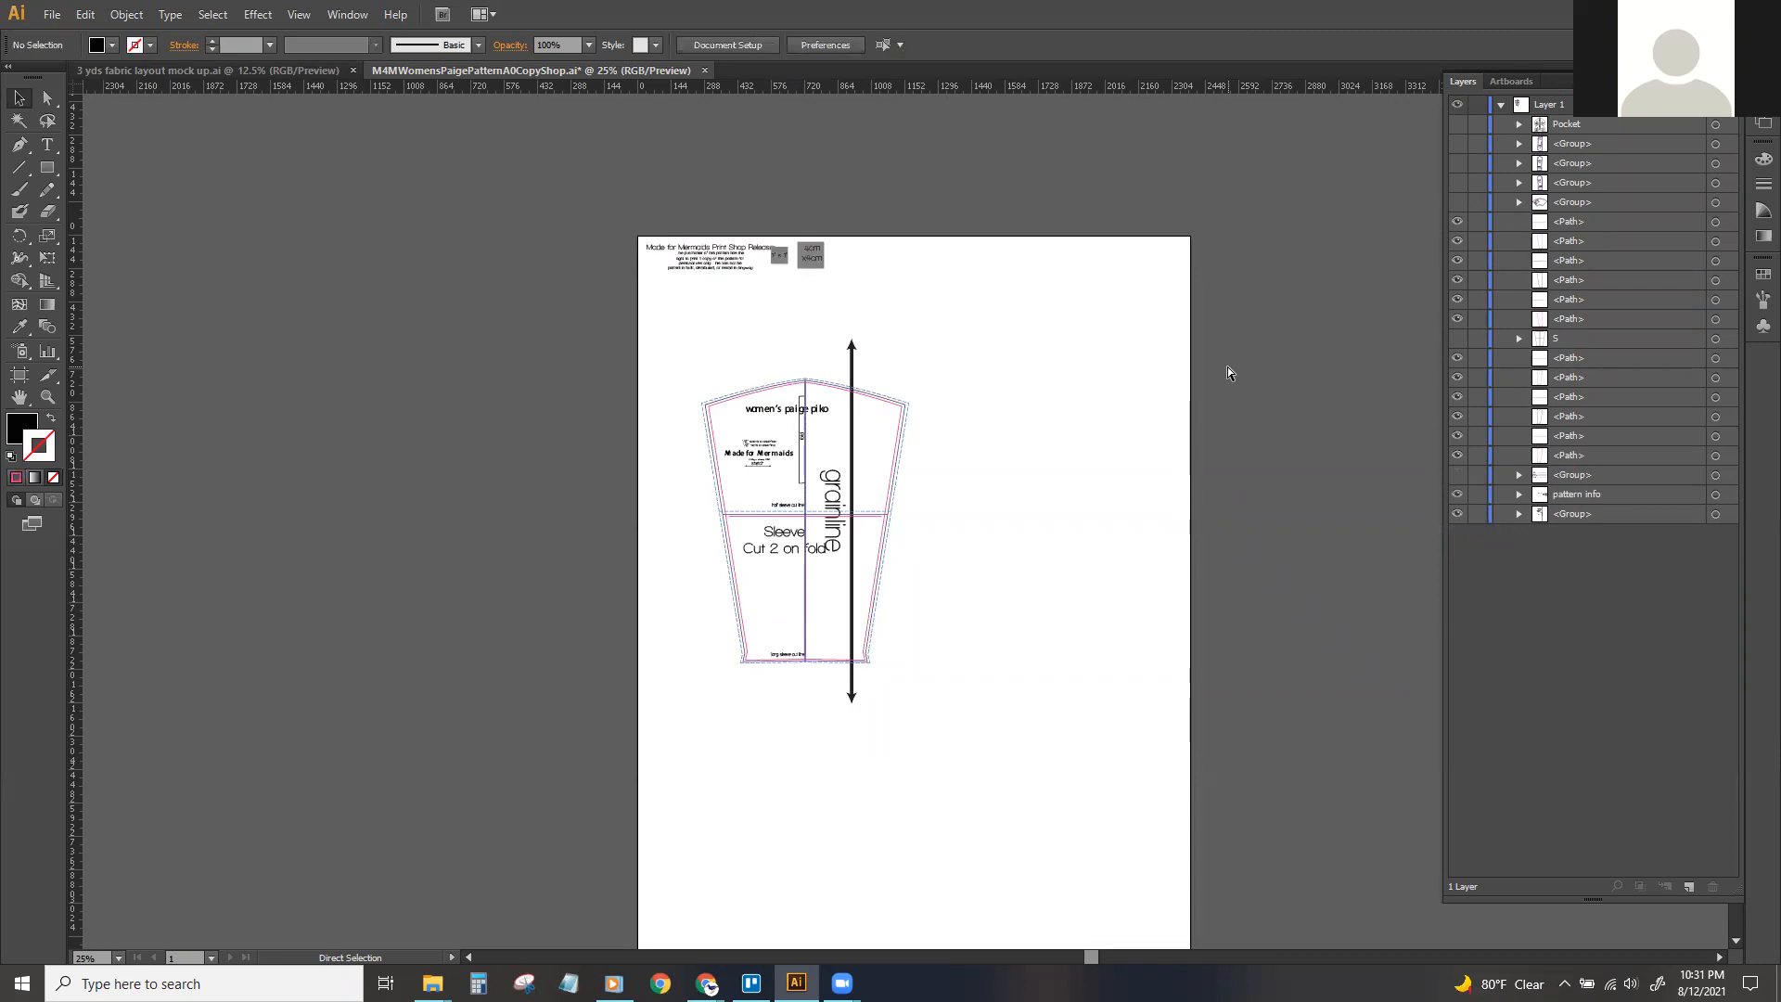
key("ctrl+z")
key("ctrl+z")
key("ctrl+z")
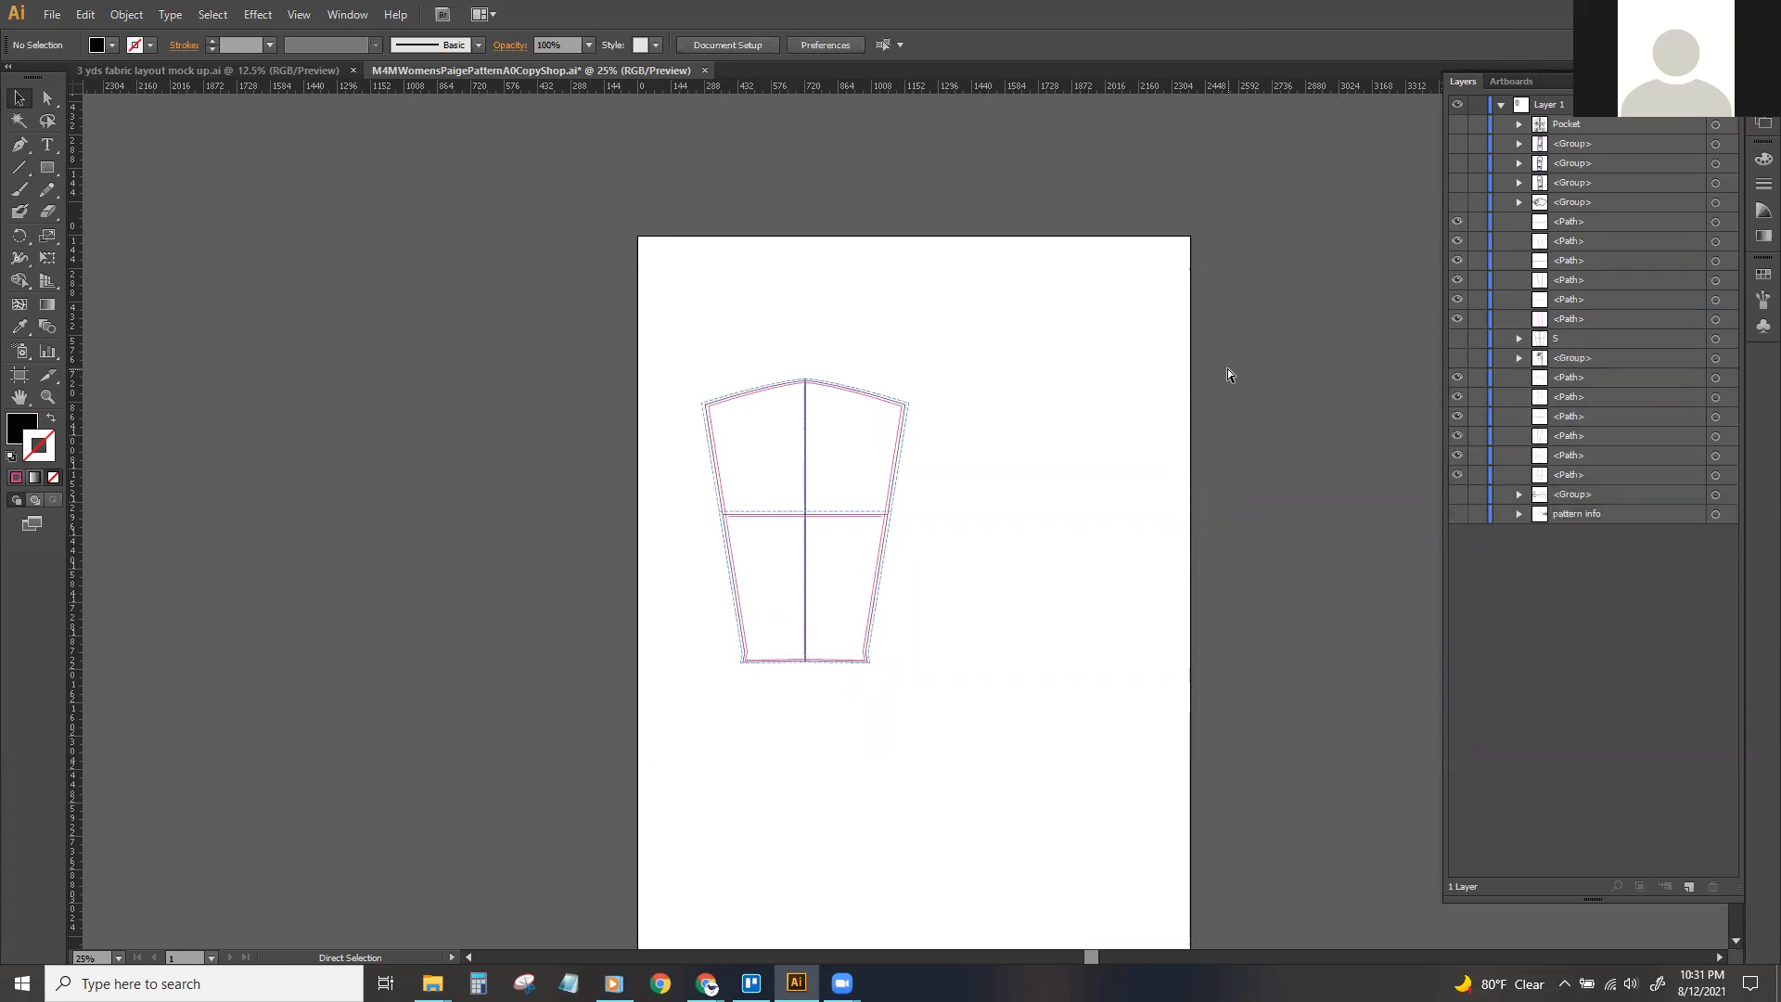
Undo the grouping of the sleeve's labels and the moves of its grainline text, arrow and title.
key("ctrl+z")
key("ctrl+z")
key("ctrl+z")
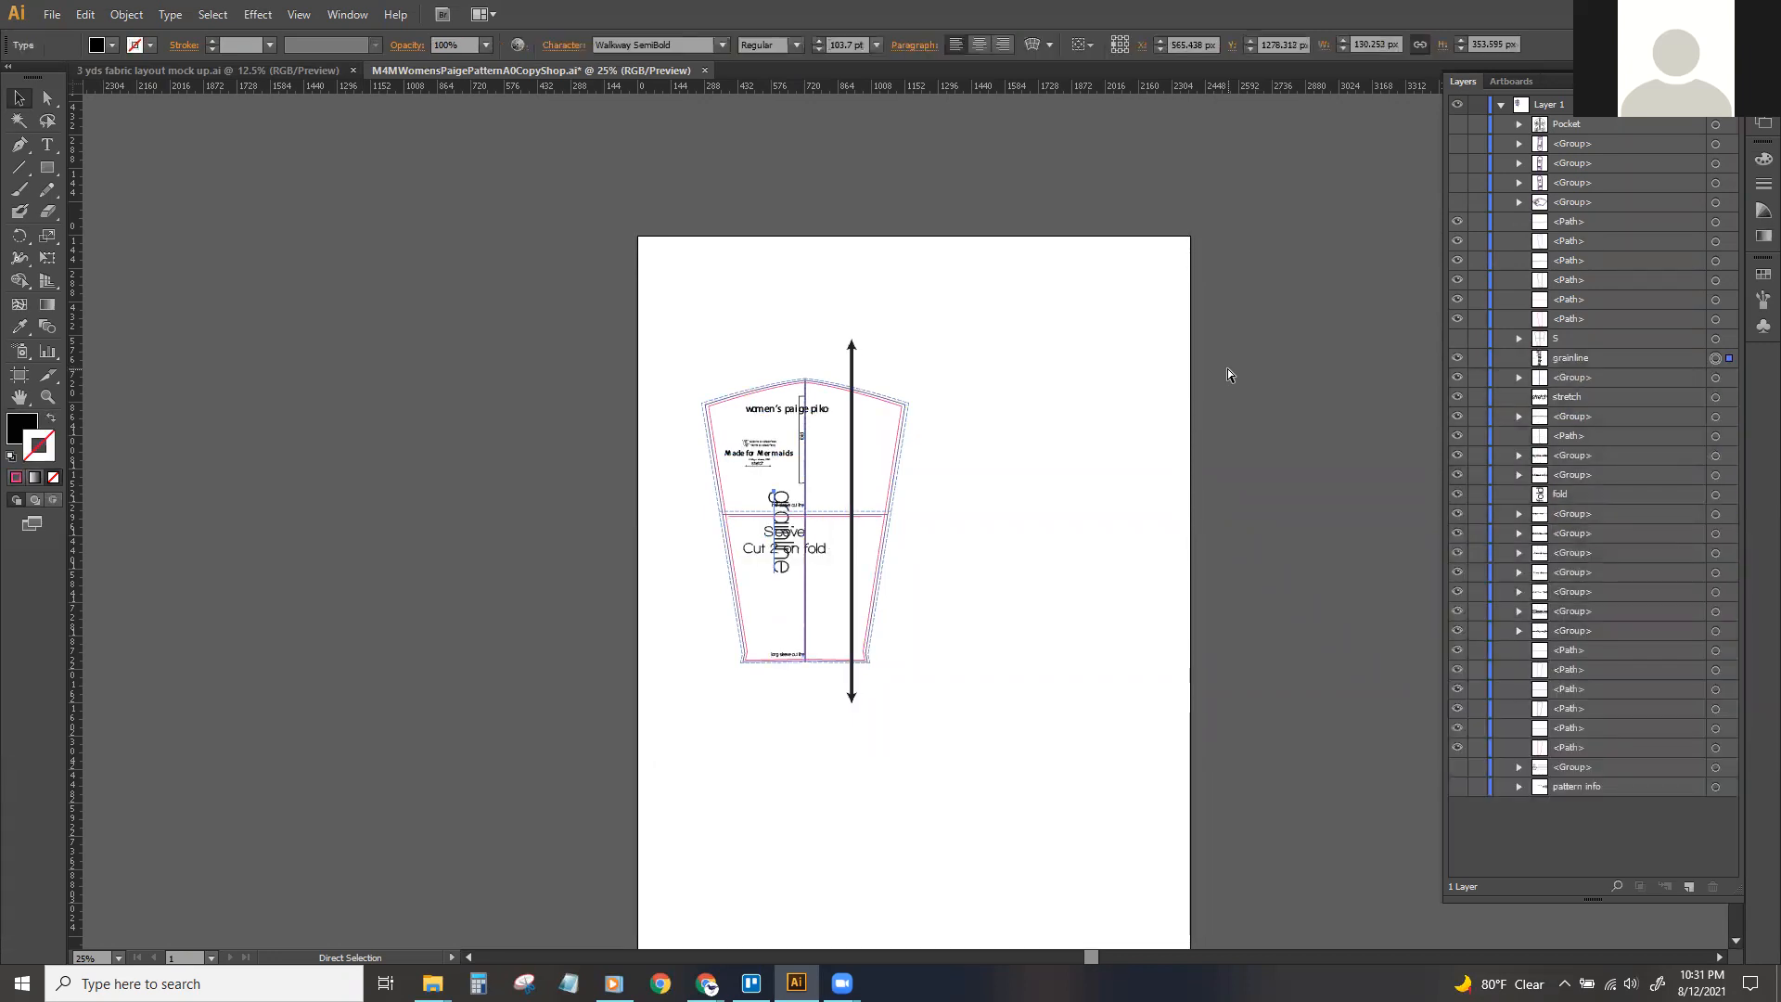
key("ctrl+z")
key("ctrl+z")
key("ctrl+z")
key("ctrl+z")
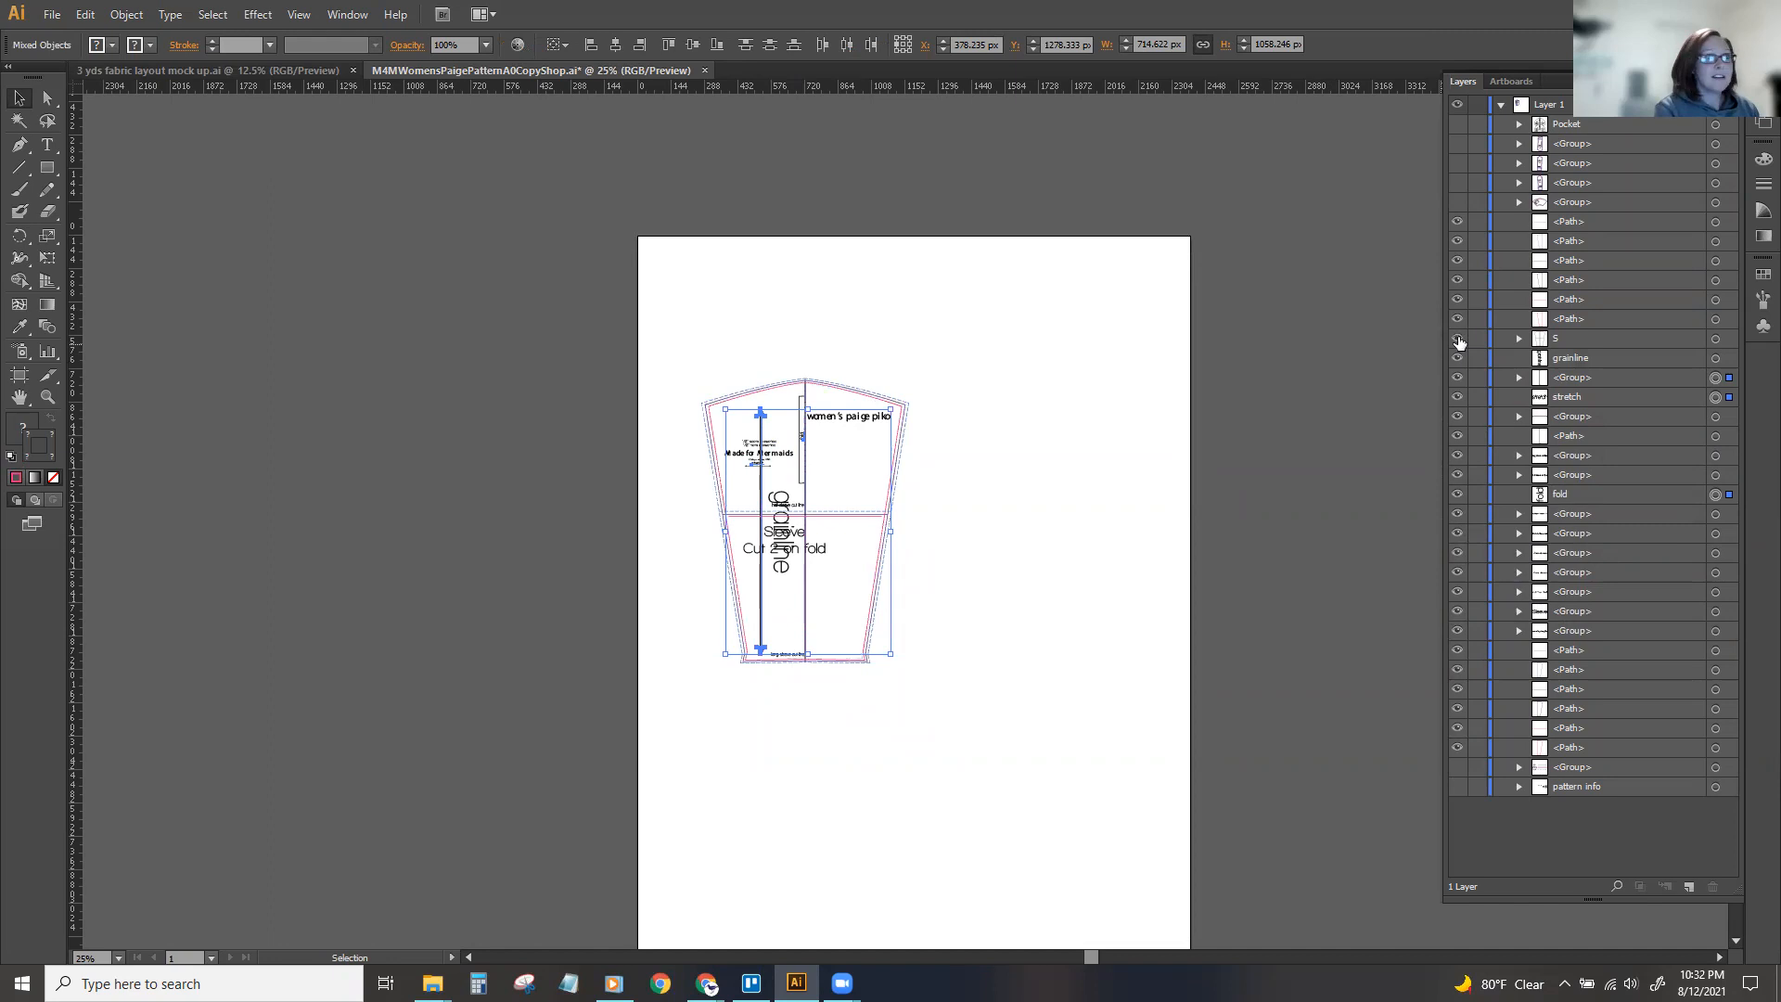
Ungroup the "women's paige piko" title text on the sleeve.
left_click(1275, 383)
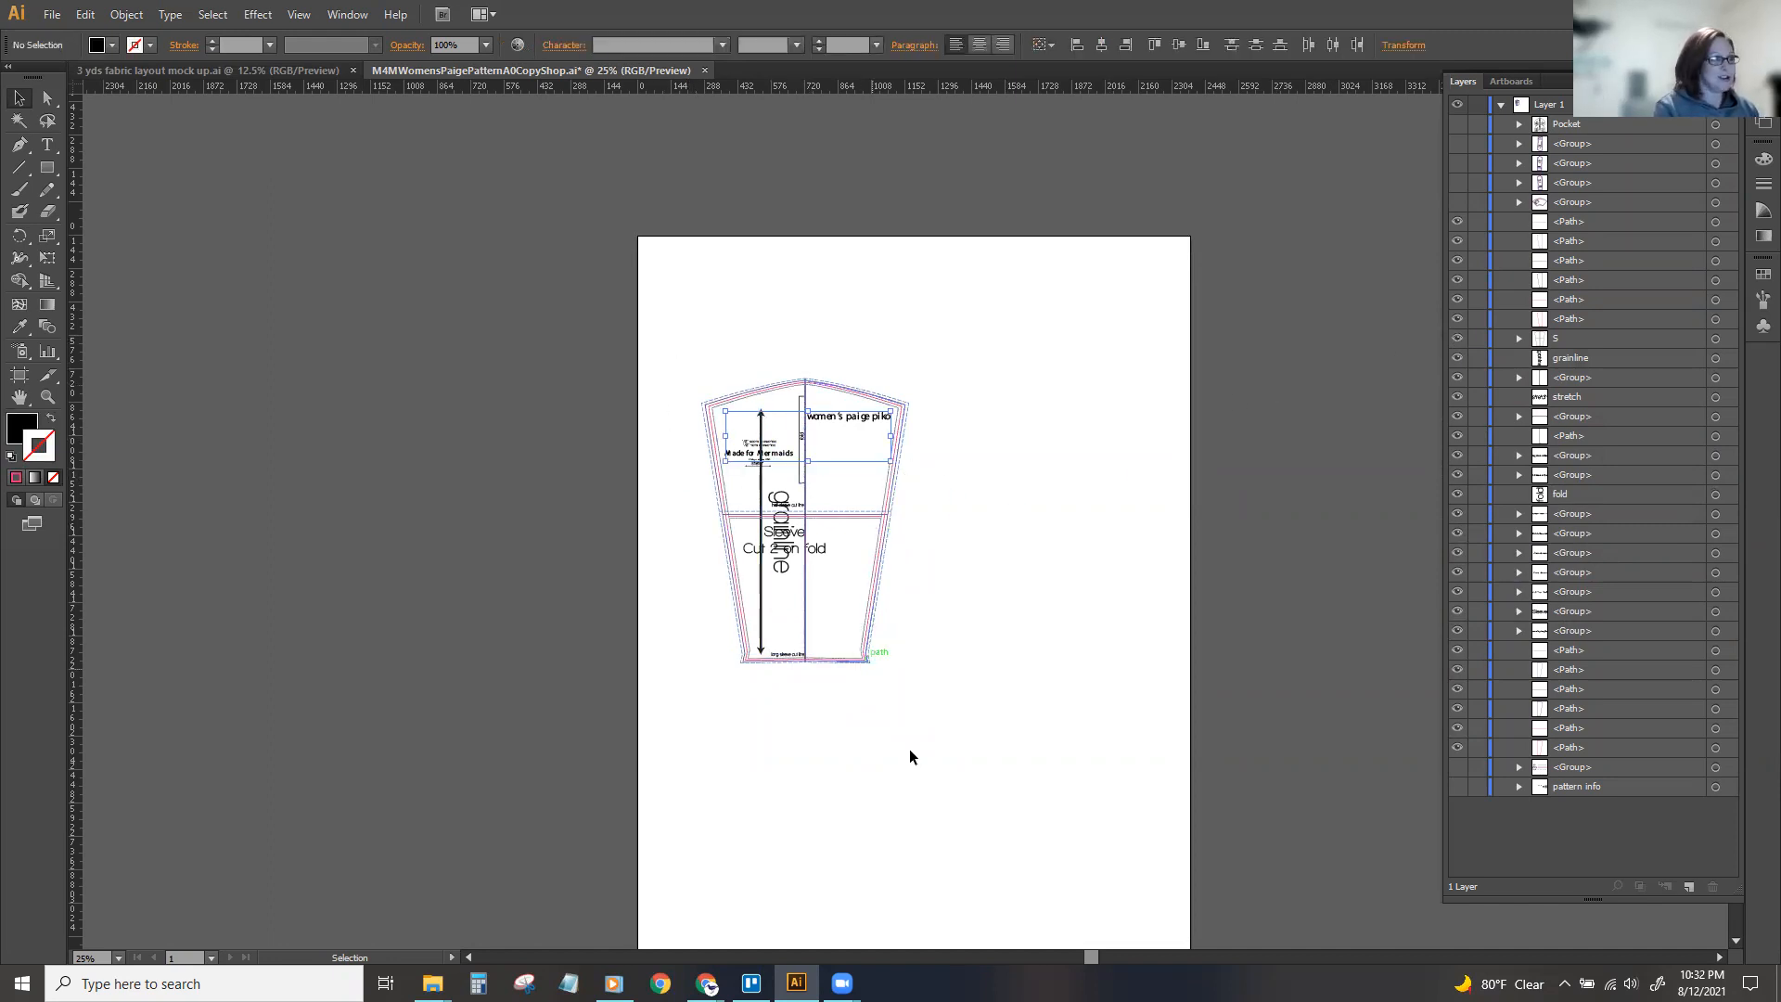
left_click_drag(1093, 957, 1082, 965)
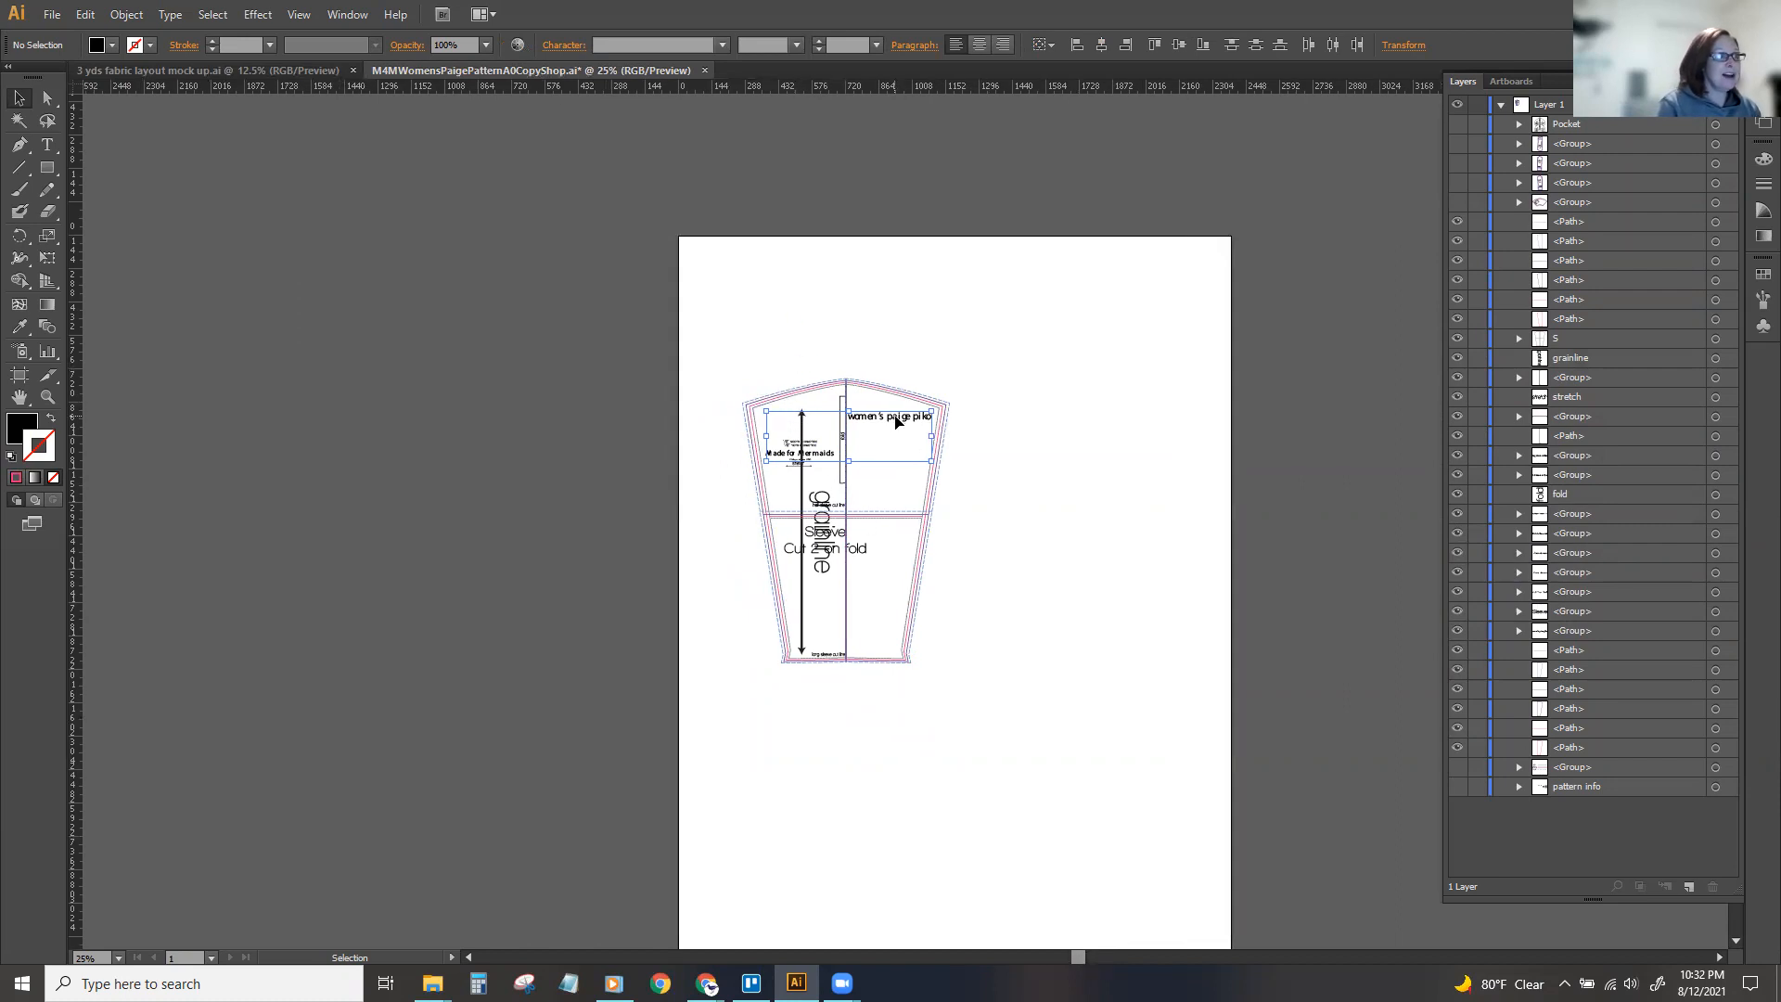
left_click(121, 11)
left_click(776, 419)
key("ctrl+plus")
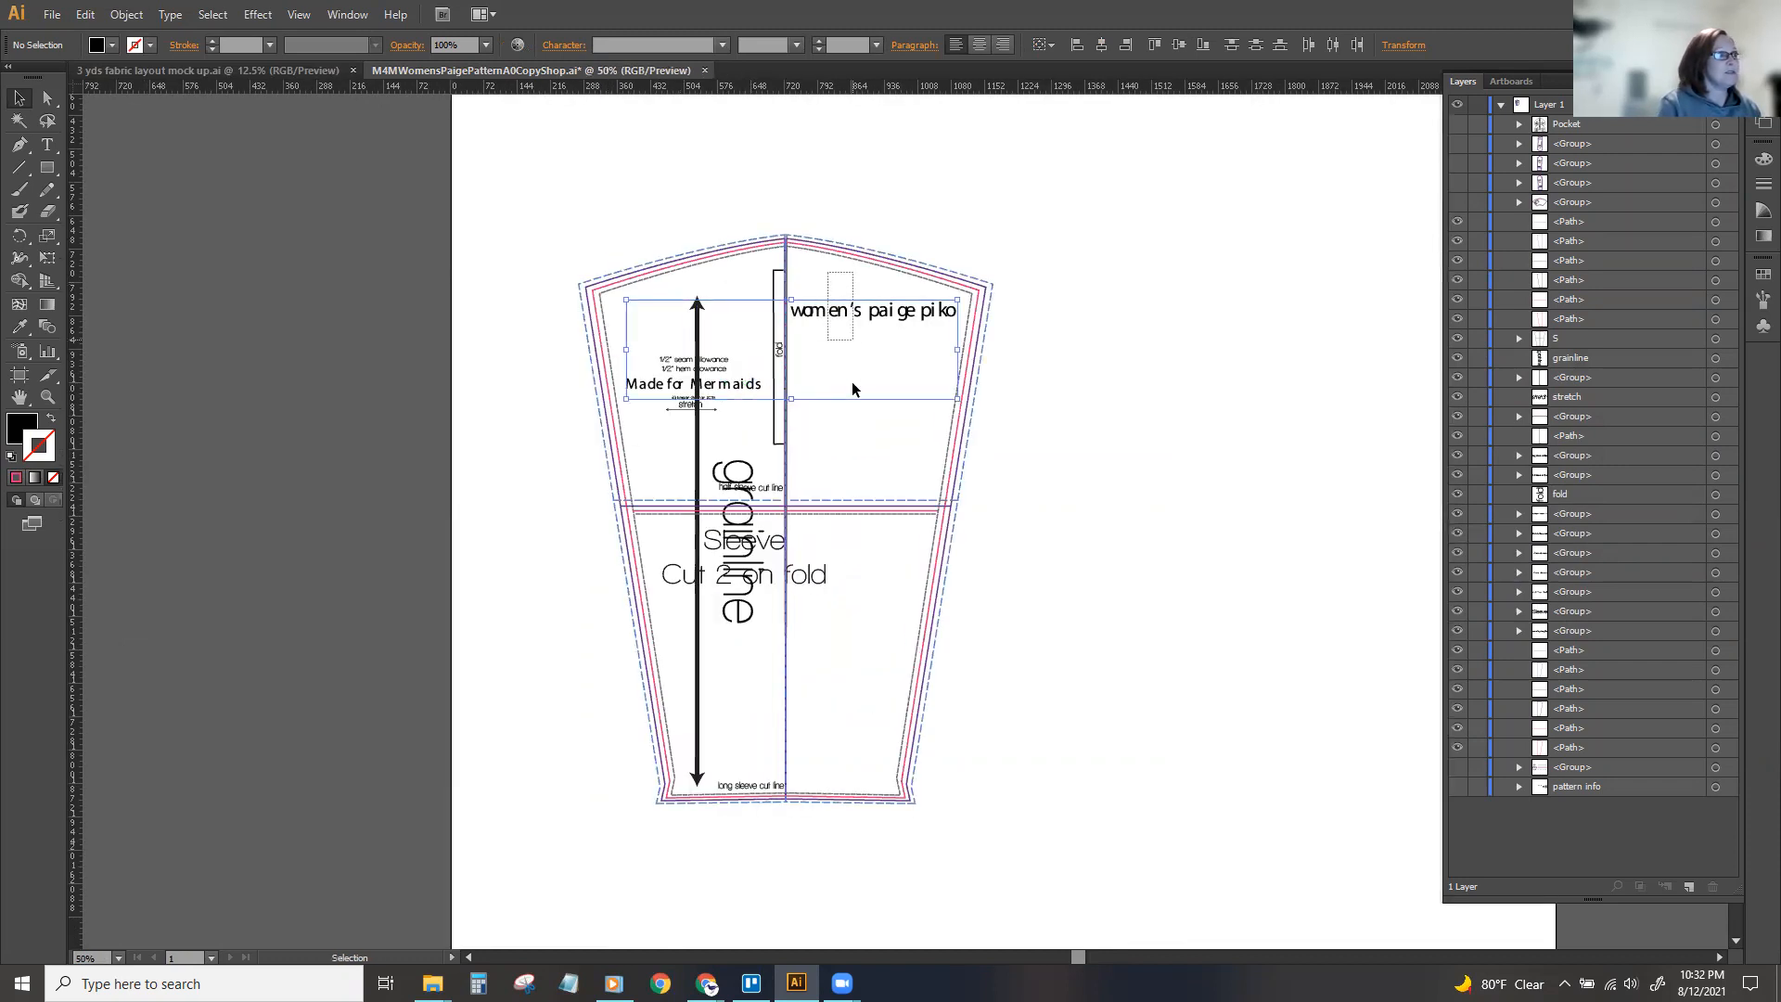
left_click(850, 311, "shift")
left_click(851, 311)
right_click(852, 315)
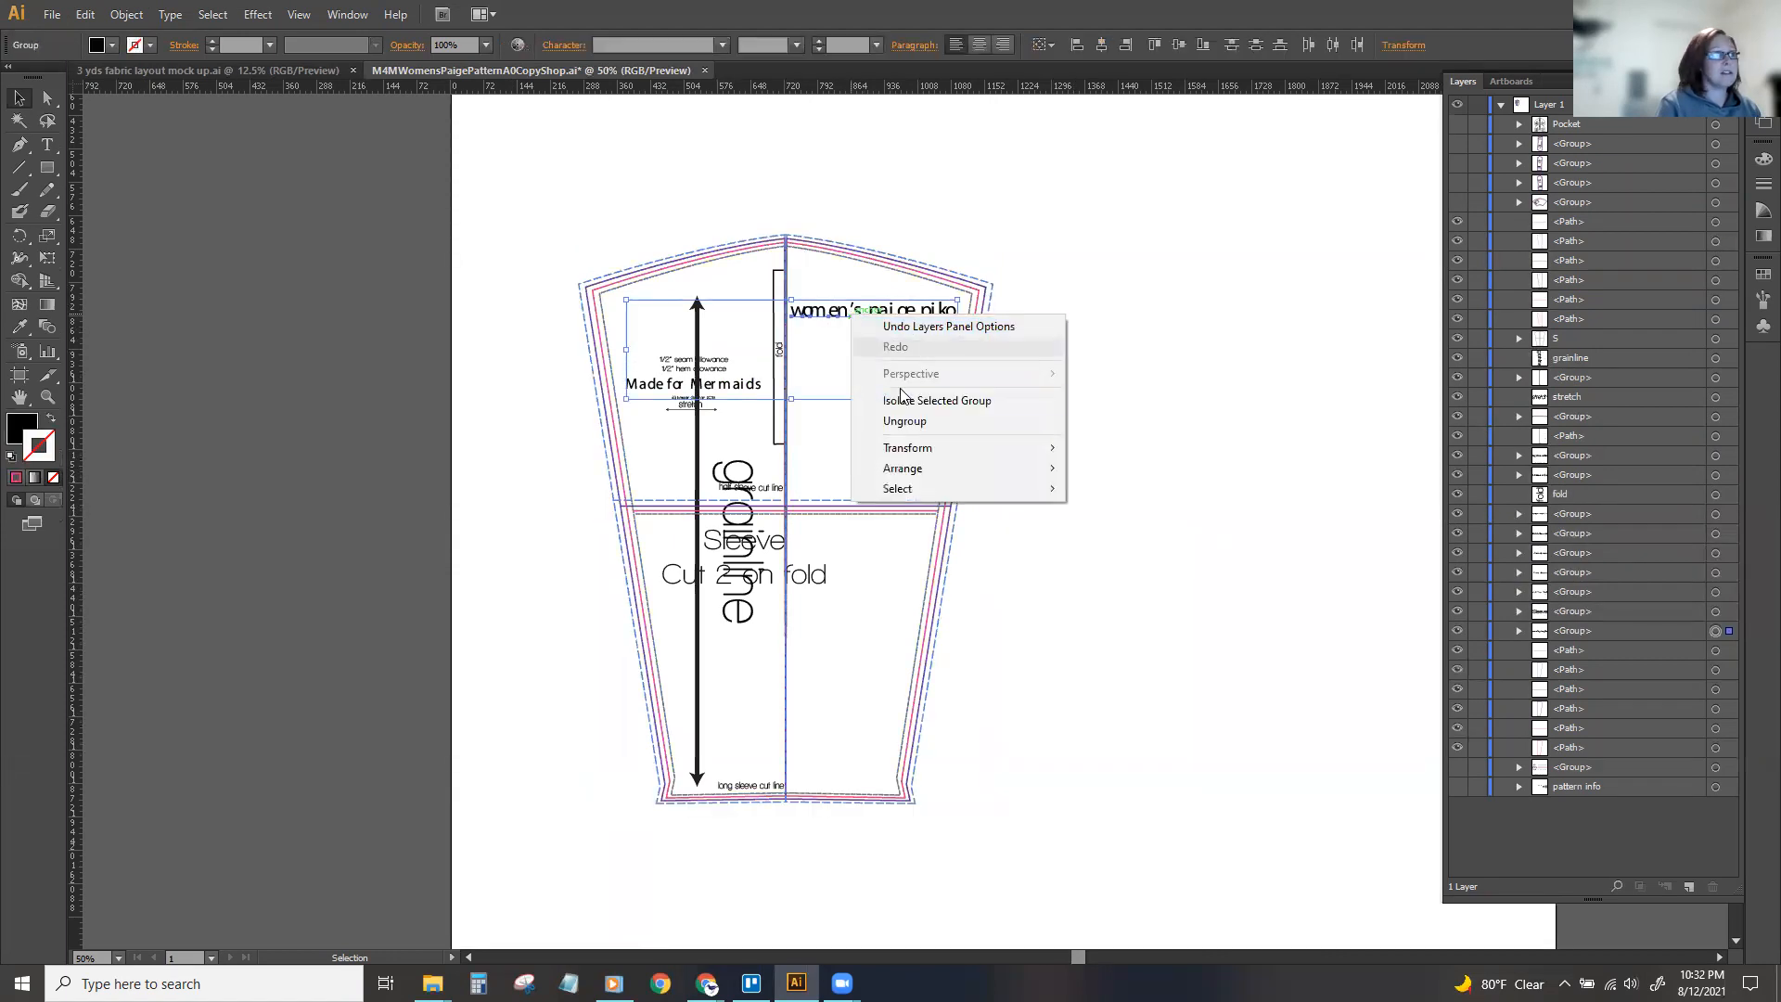
left_click(905, 421)
left_click(897, 315, "shift")
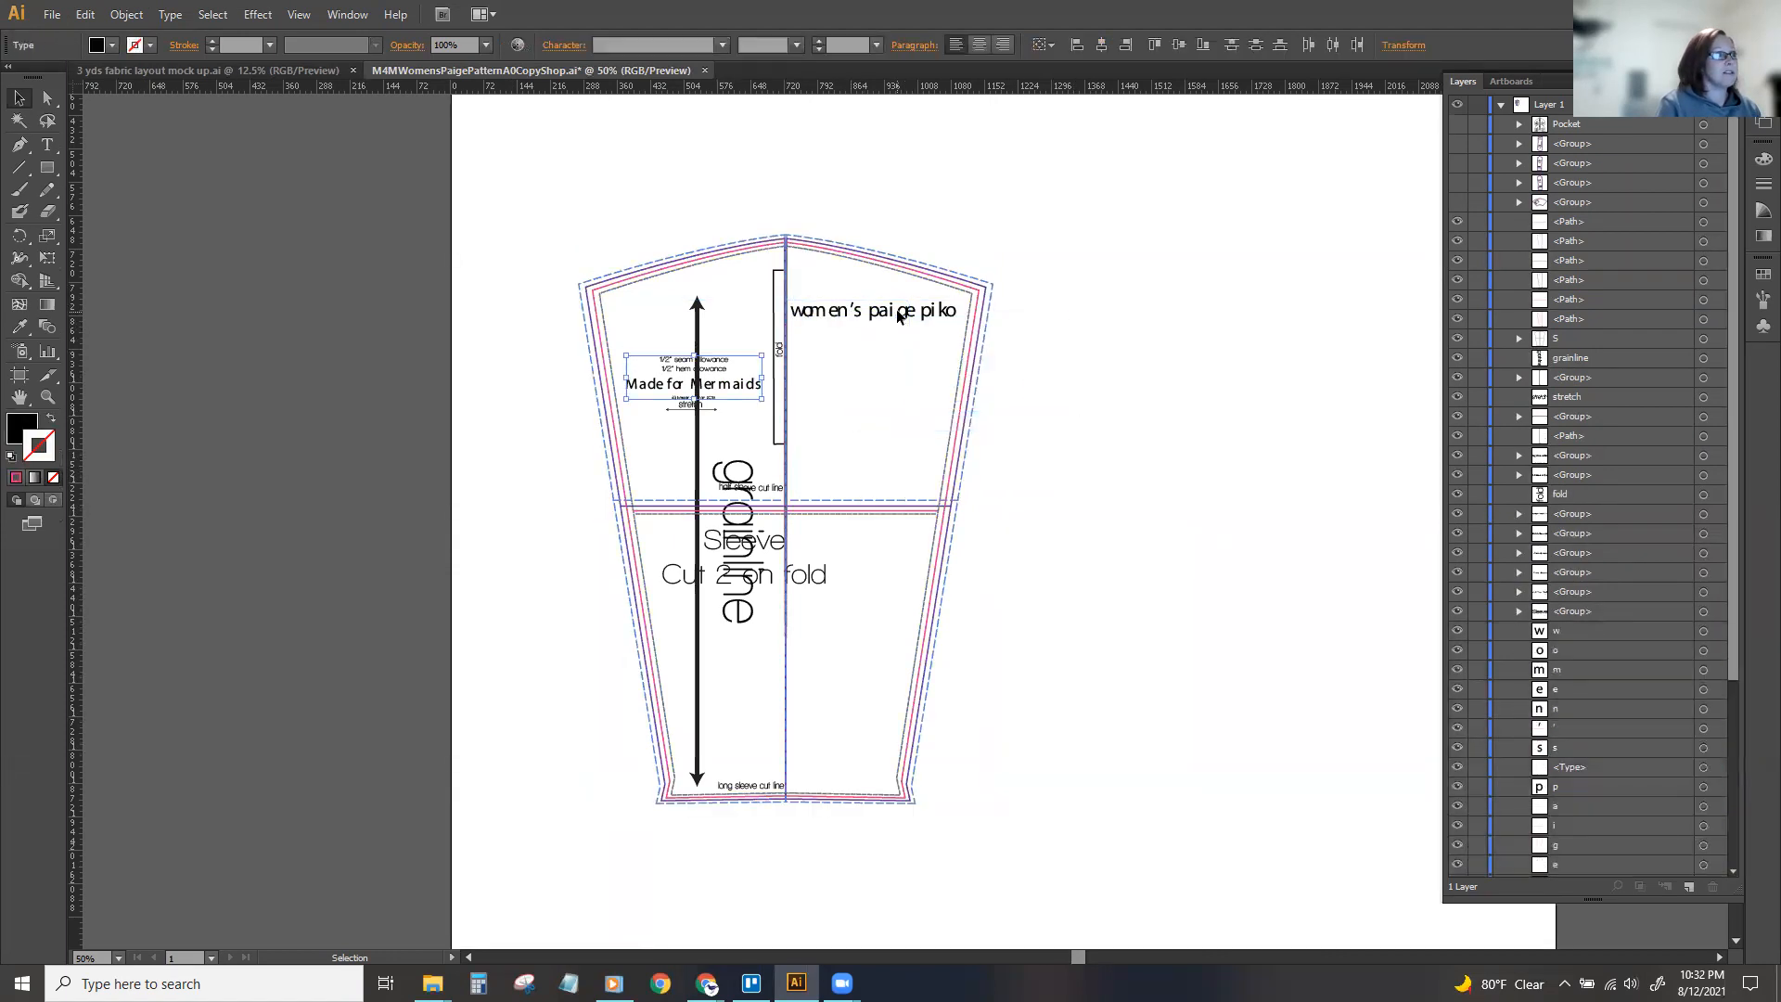
Move the sleeve's size lines clear of their labels and delete the leftover labels and markings.
left_click_drag(644, 232, 1144, 271)
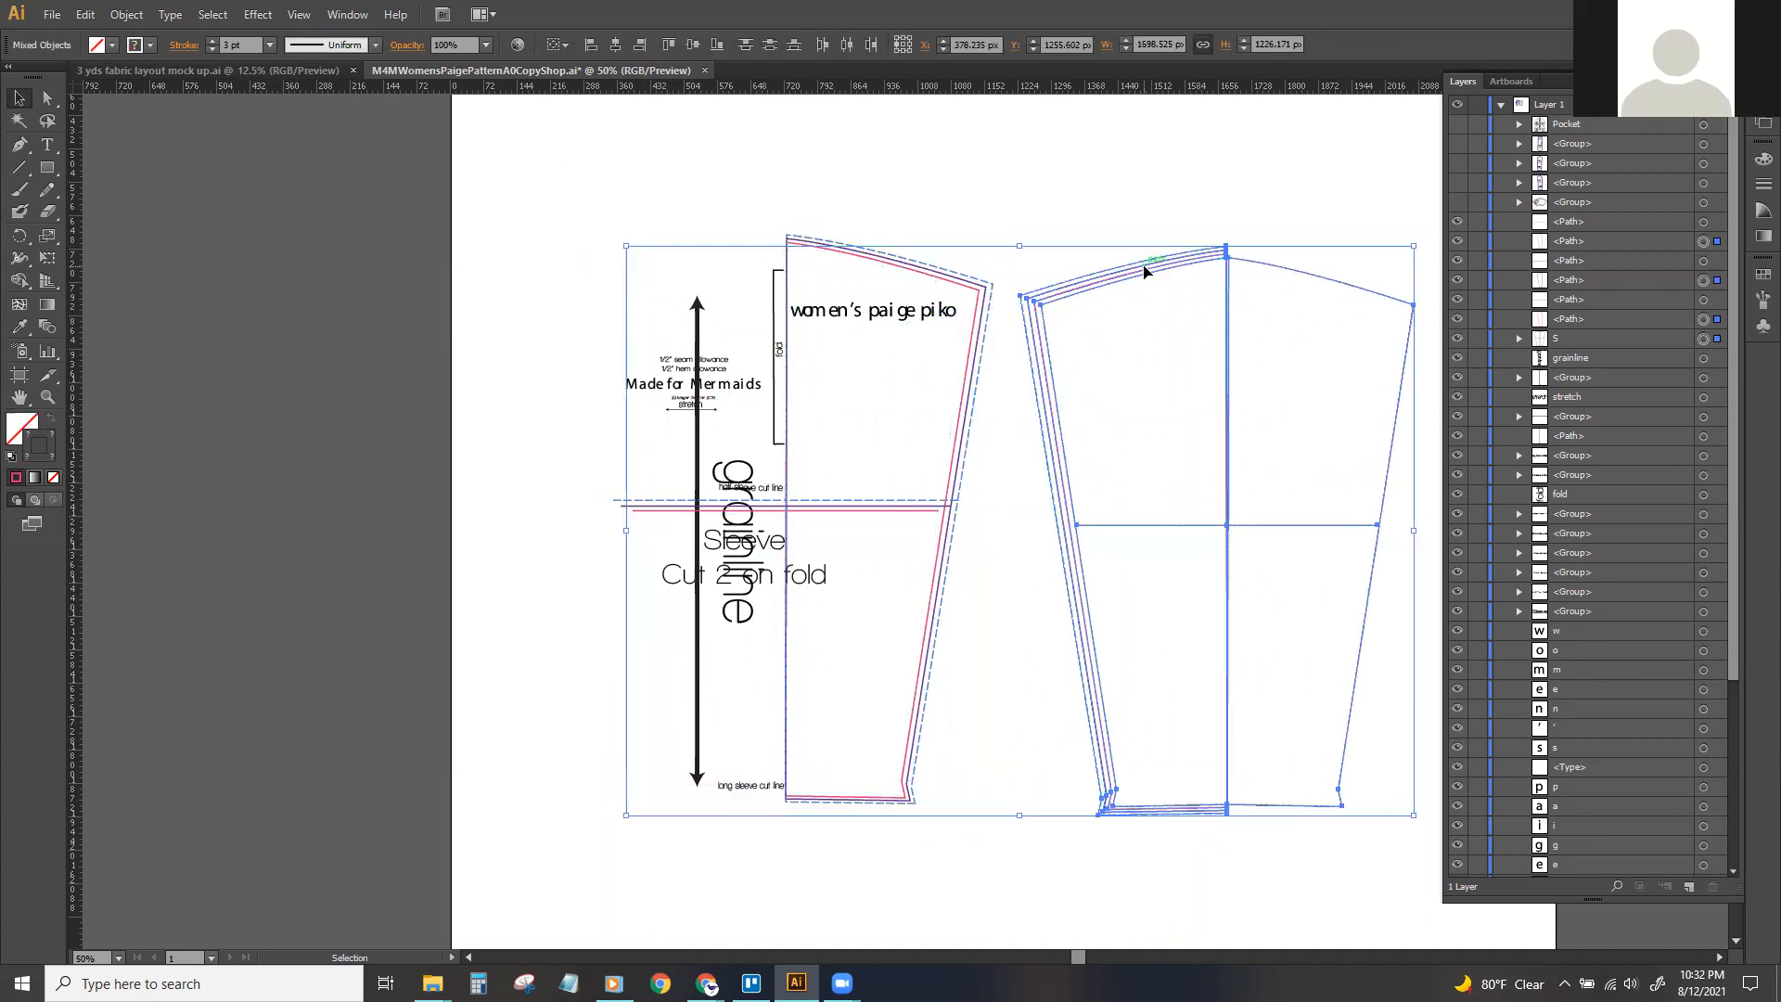
key("ctrl+z")
left_click_drag(754, 204, 1181, 241)
left_click(577, 217)
left_click_drag(568, 217, 879, 844)
key("Delete")
left_click_drag(844, 264, 958, 342)
key("Delete")
Ungroup the sleeve's S size lines and move all the sleeve outlines together to the left side of the artboard.
left_click_drag(1166, 336, 1356, 401)
left_click_drag(1180, 373, 988, 338)
left_click(1712, 285)
right_click(1117, 279)
left_click(1230, 381)
left_click(1231, 383)
left_click_drag(674, 183, 1171, 824)
left_click_drag(1116, 527, 895, 520)
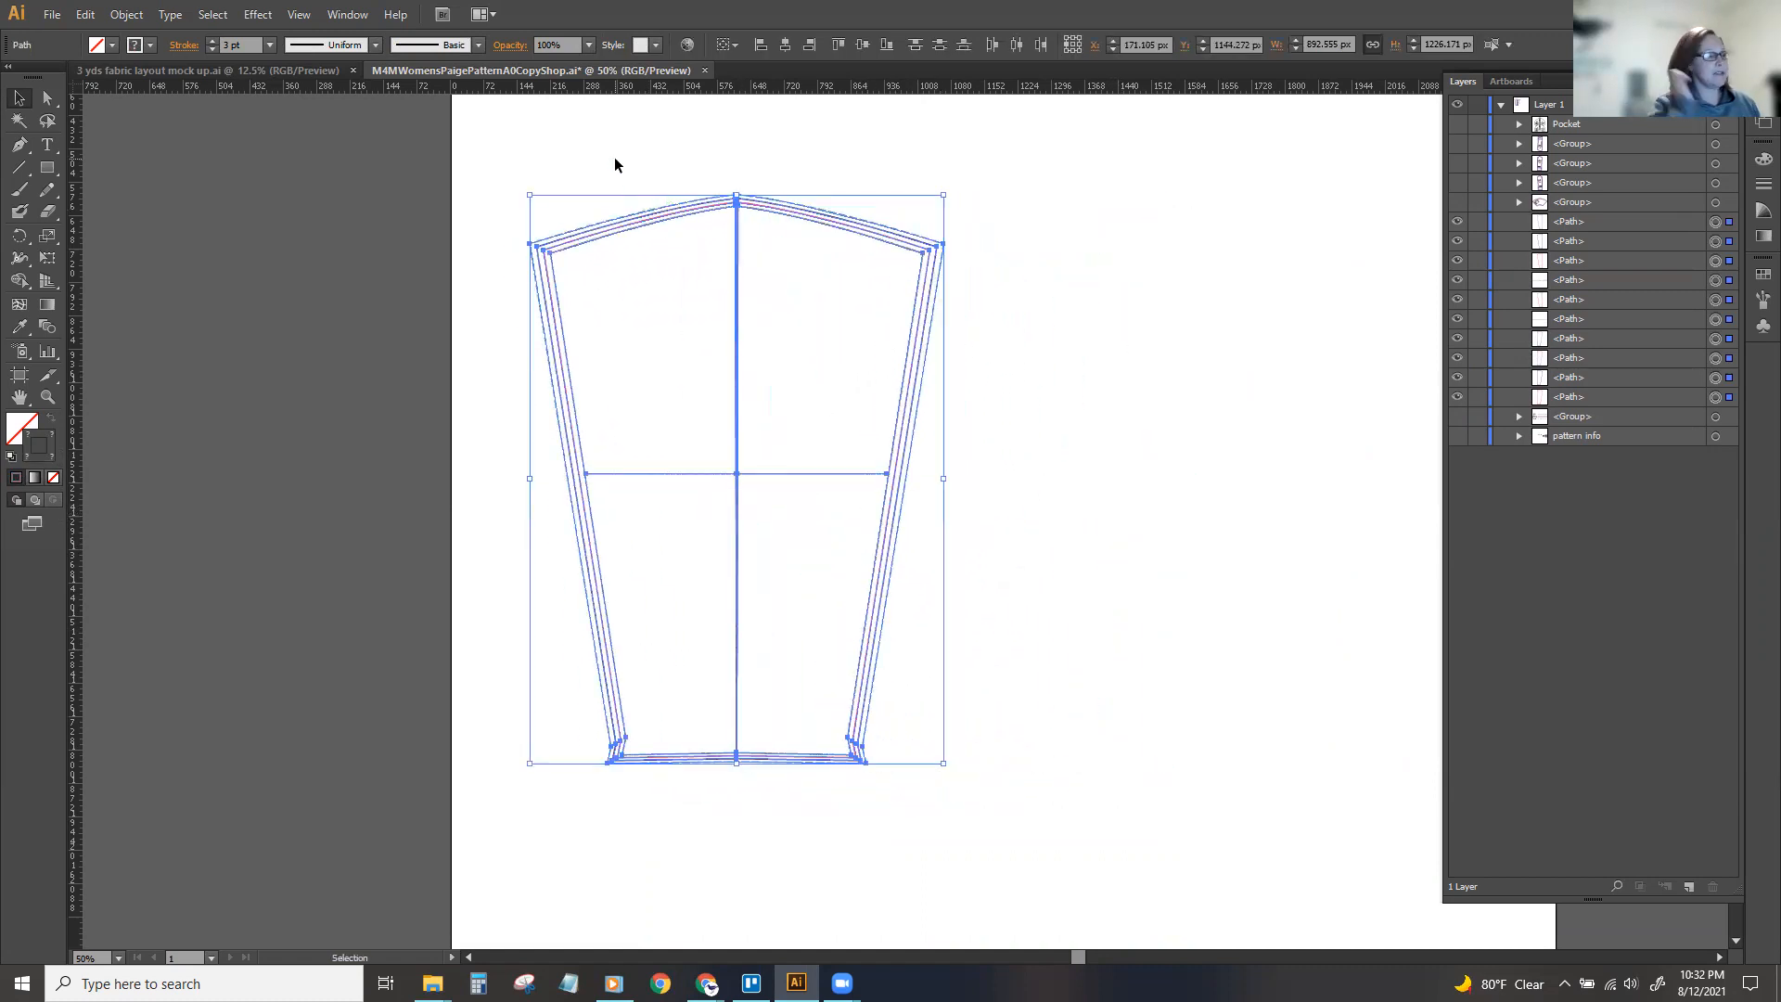
Duplicate all the sleeve outlines and place the copy directly beside the original, on its right.
key("ctrl")
key("ctrl+v")
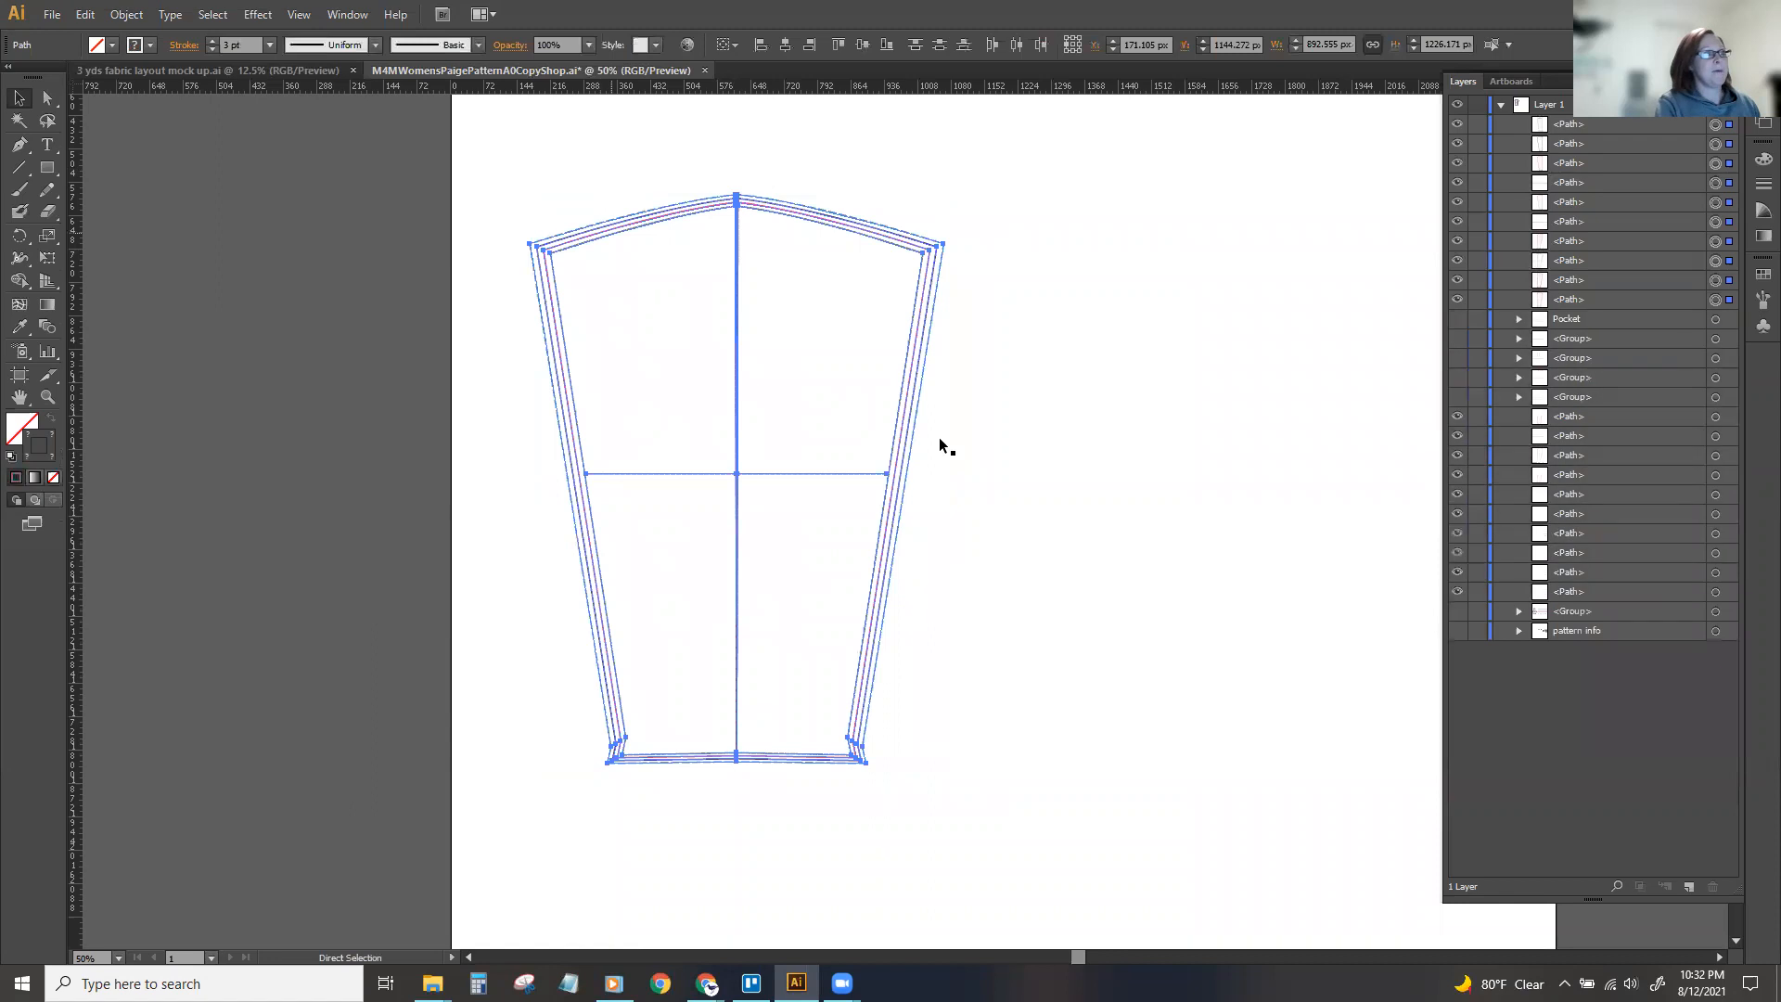
left_click_drag(1120, 297, 1284, 227)
left_click(945, 143)
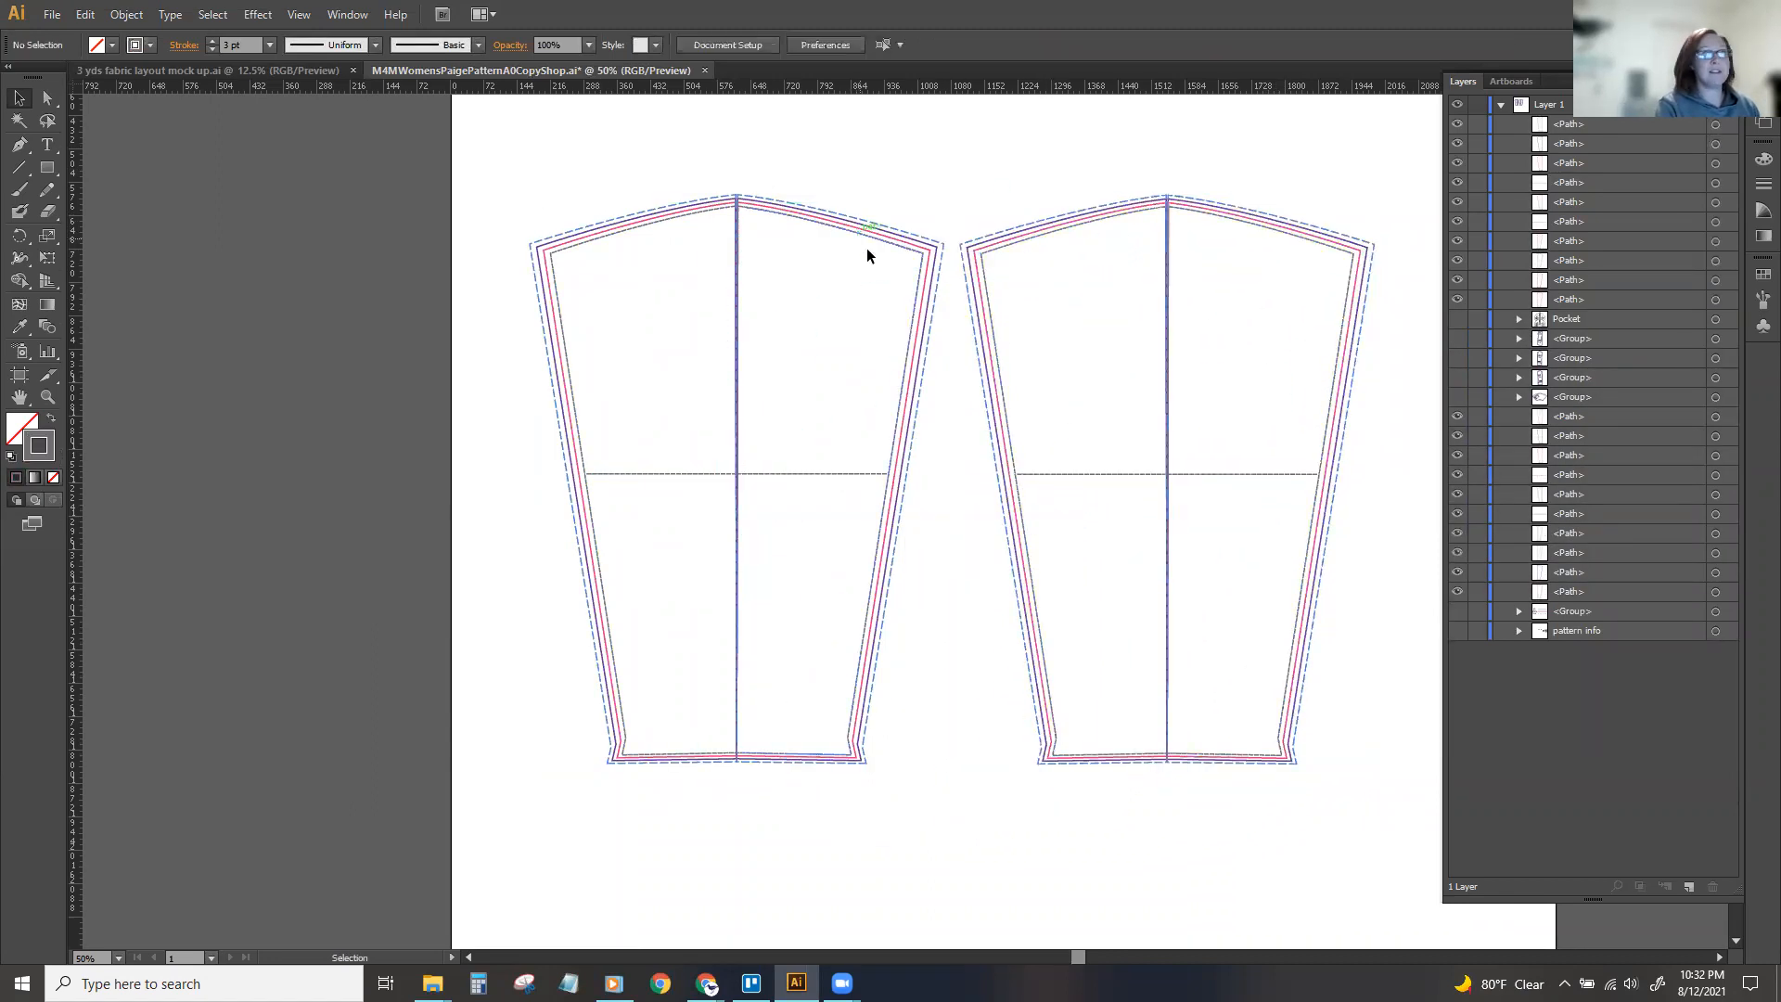
Select the innermost black size lines on both sleeves by matching stroke color and group them.
scroll(873, 279, "up", 2)
left_click(924, 370)
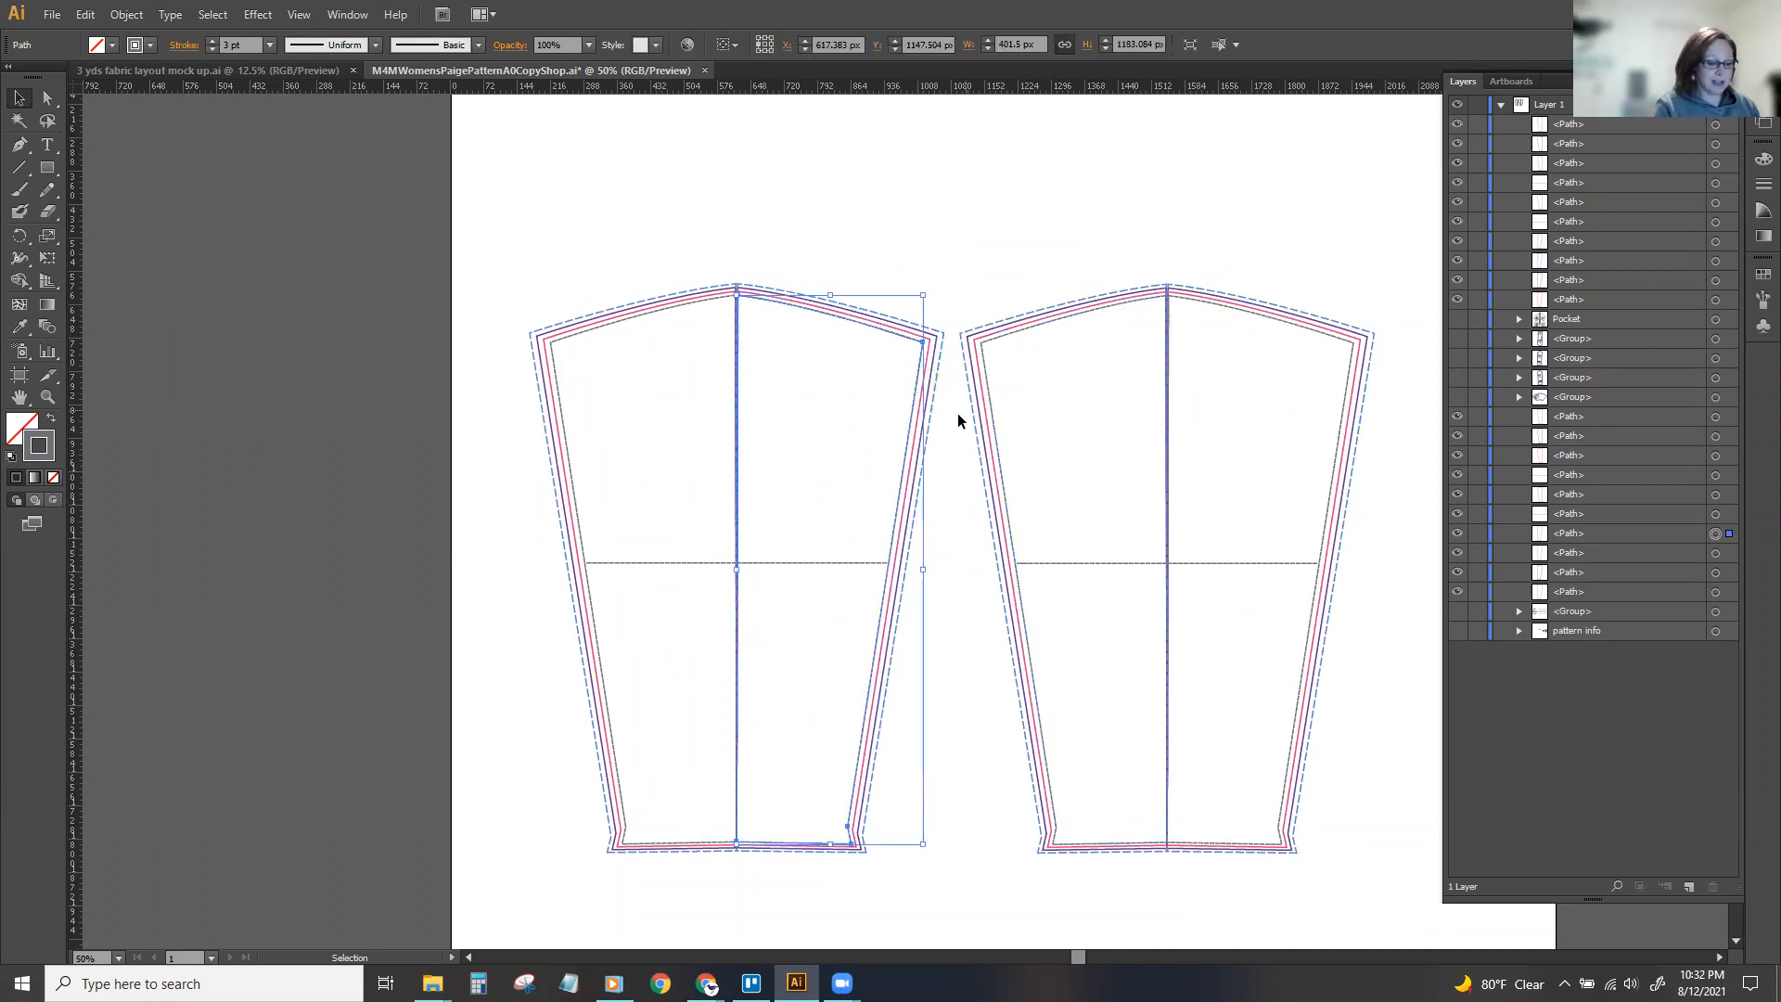
key("ctrl+equal")
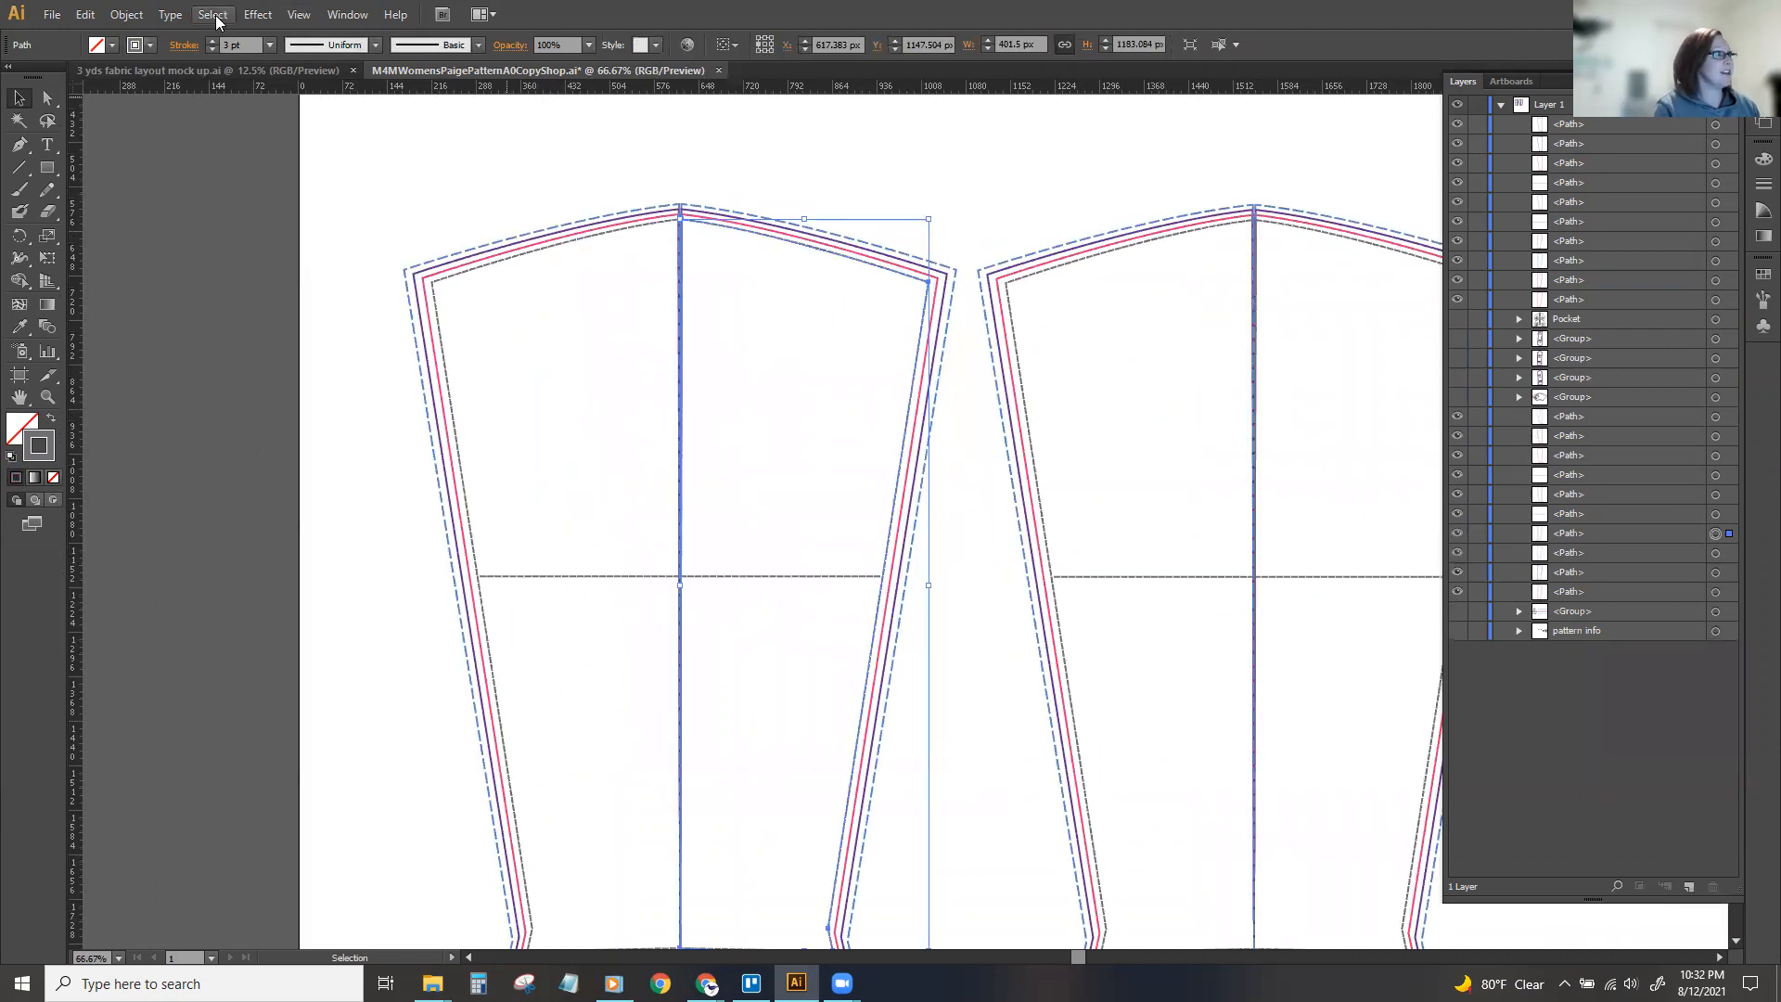
left_click(214, 14)
mouse_move(276, 192)
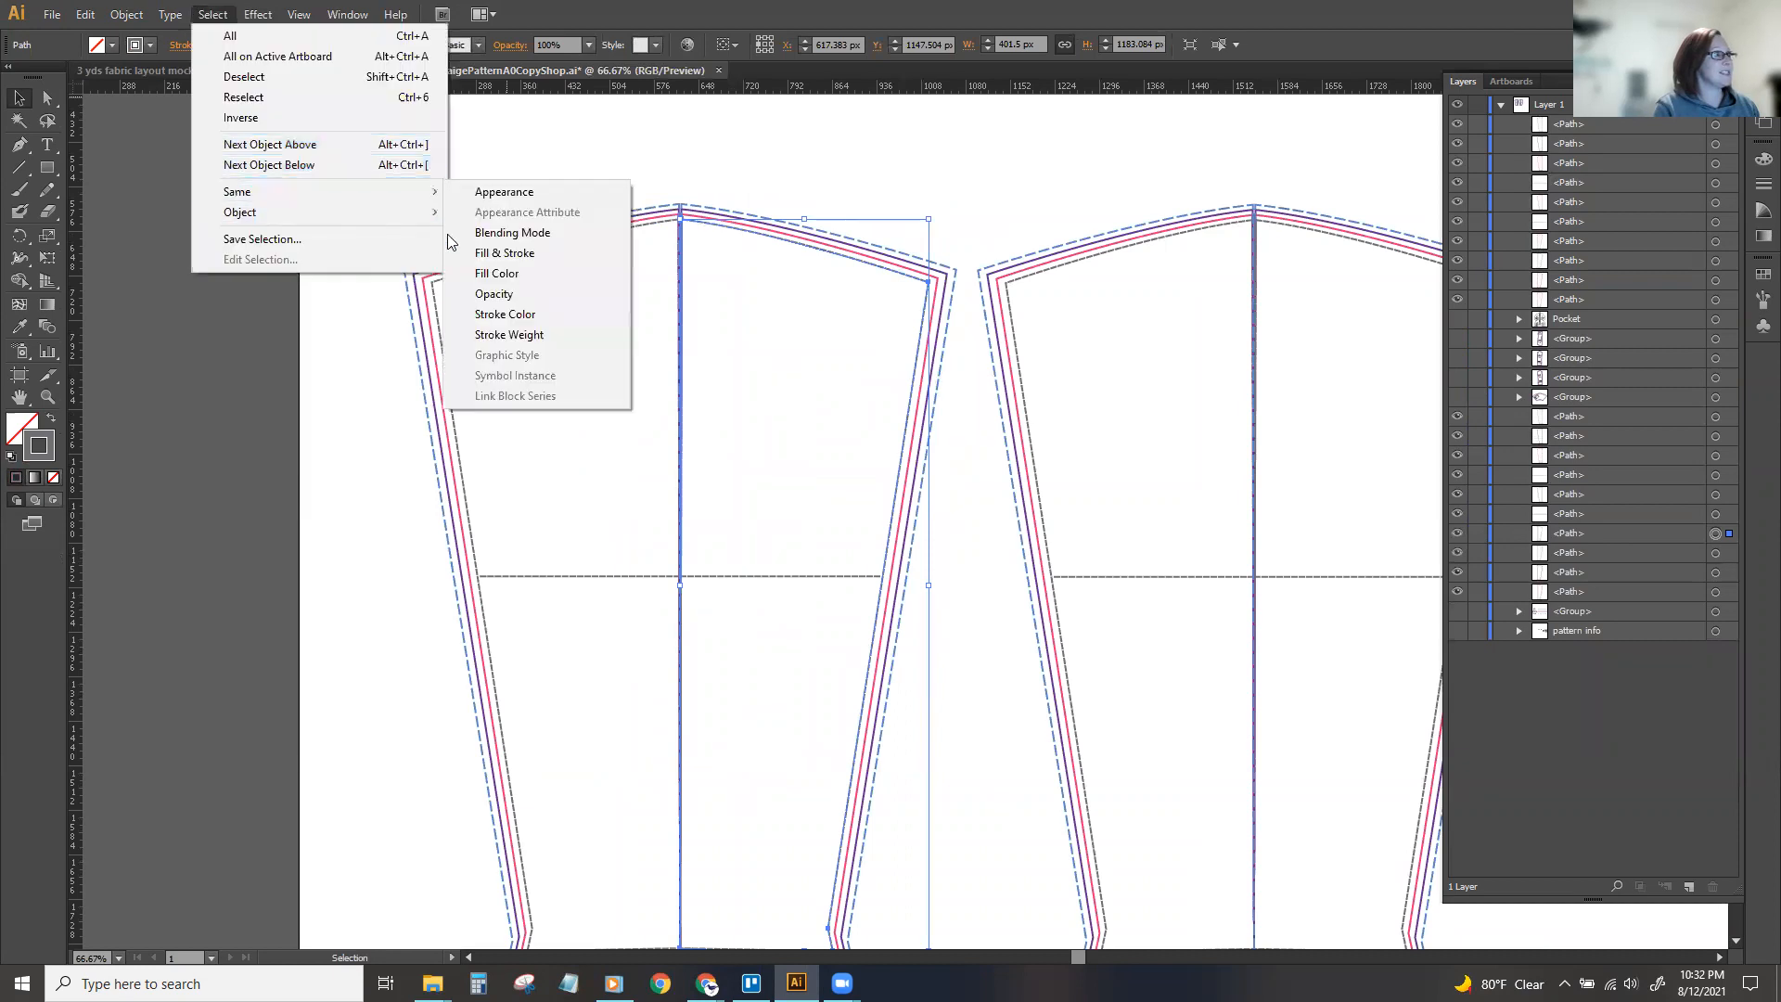
left_click(521, 314)
key("ctrl+minus")
key("v")
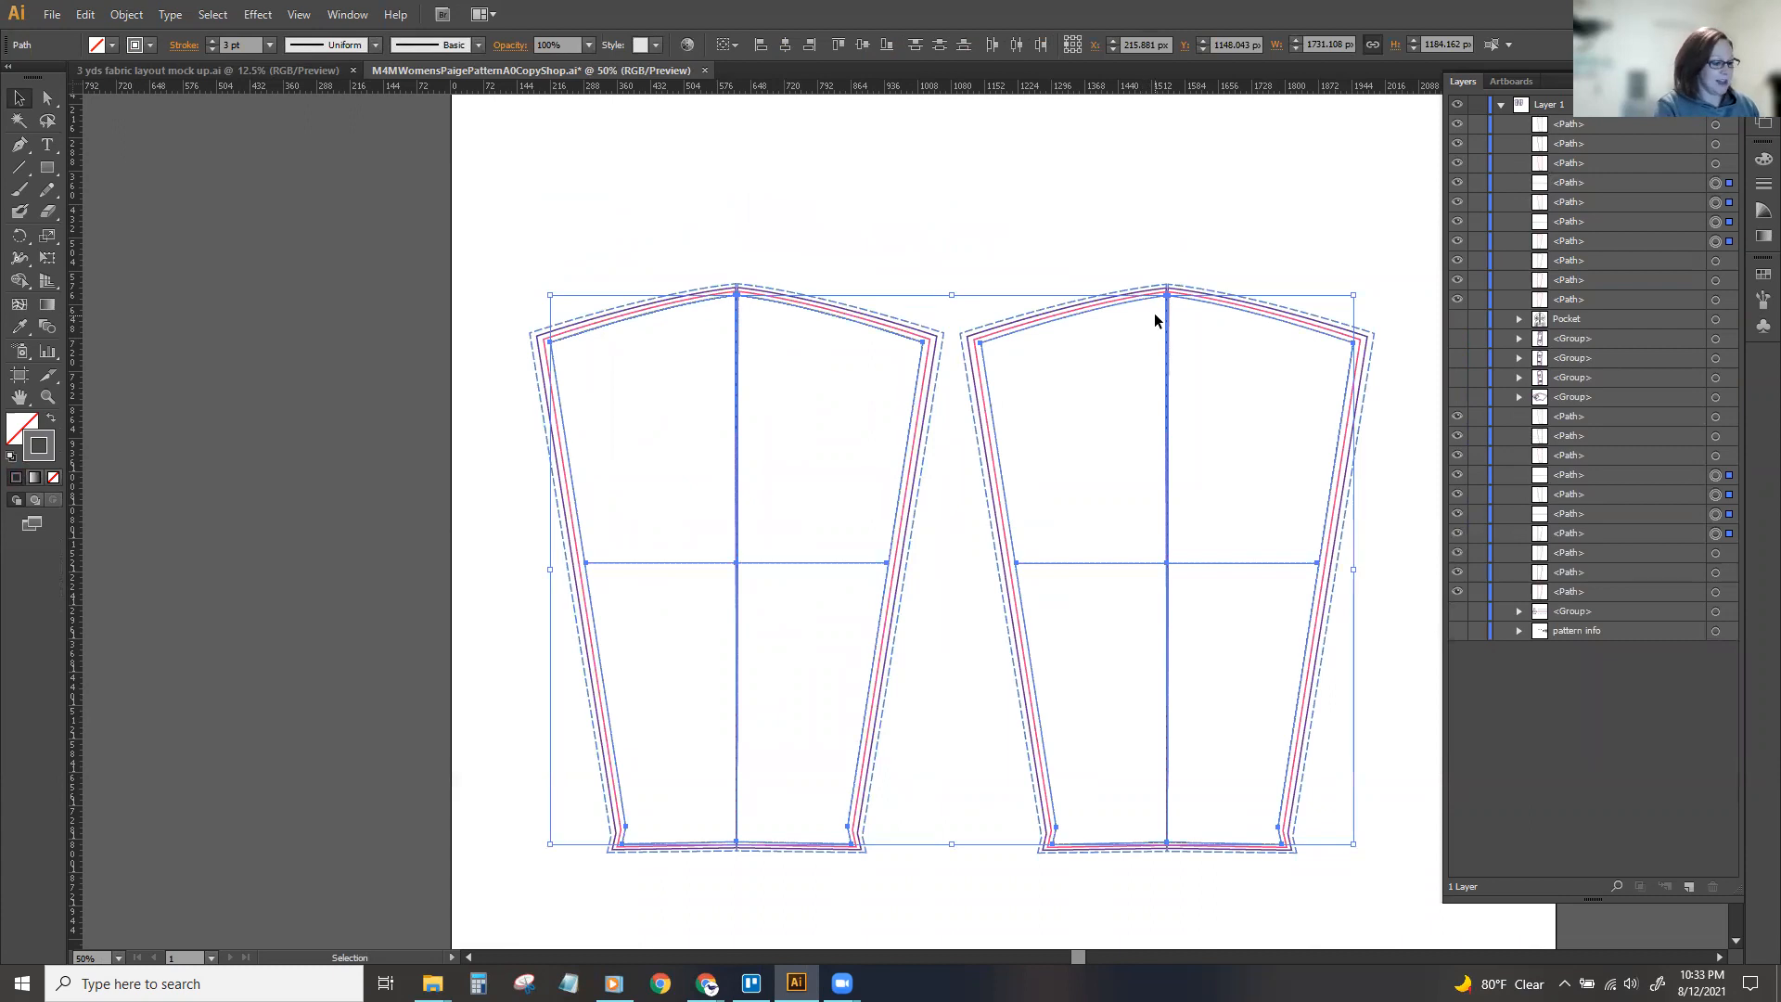
key("a")
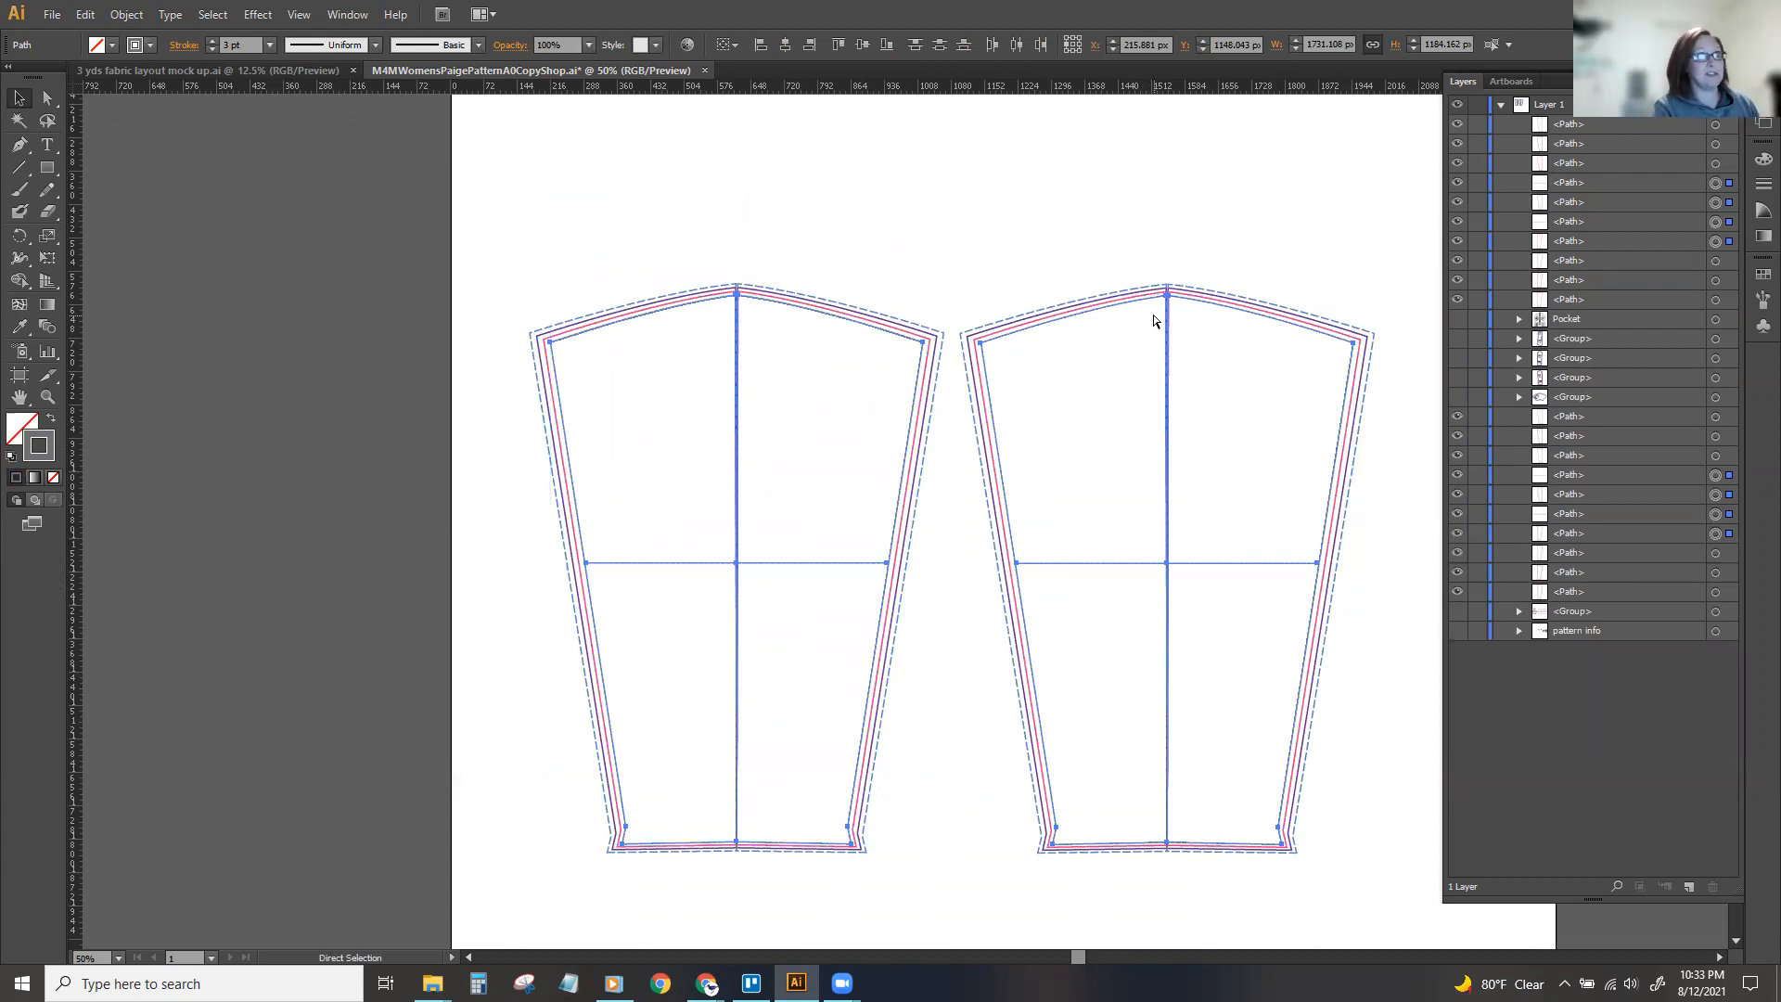
key("ctrl+g")
key("v")
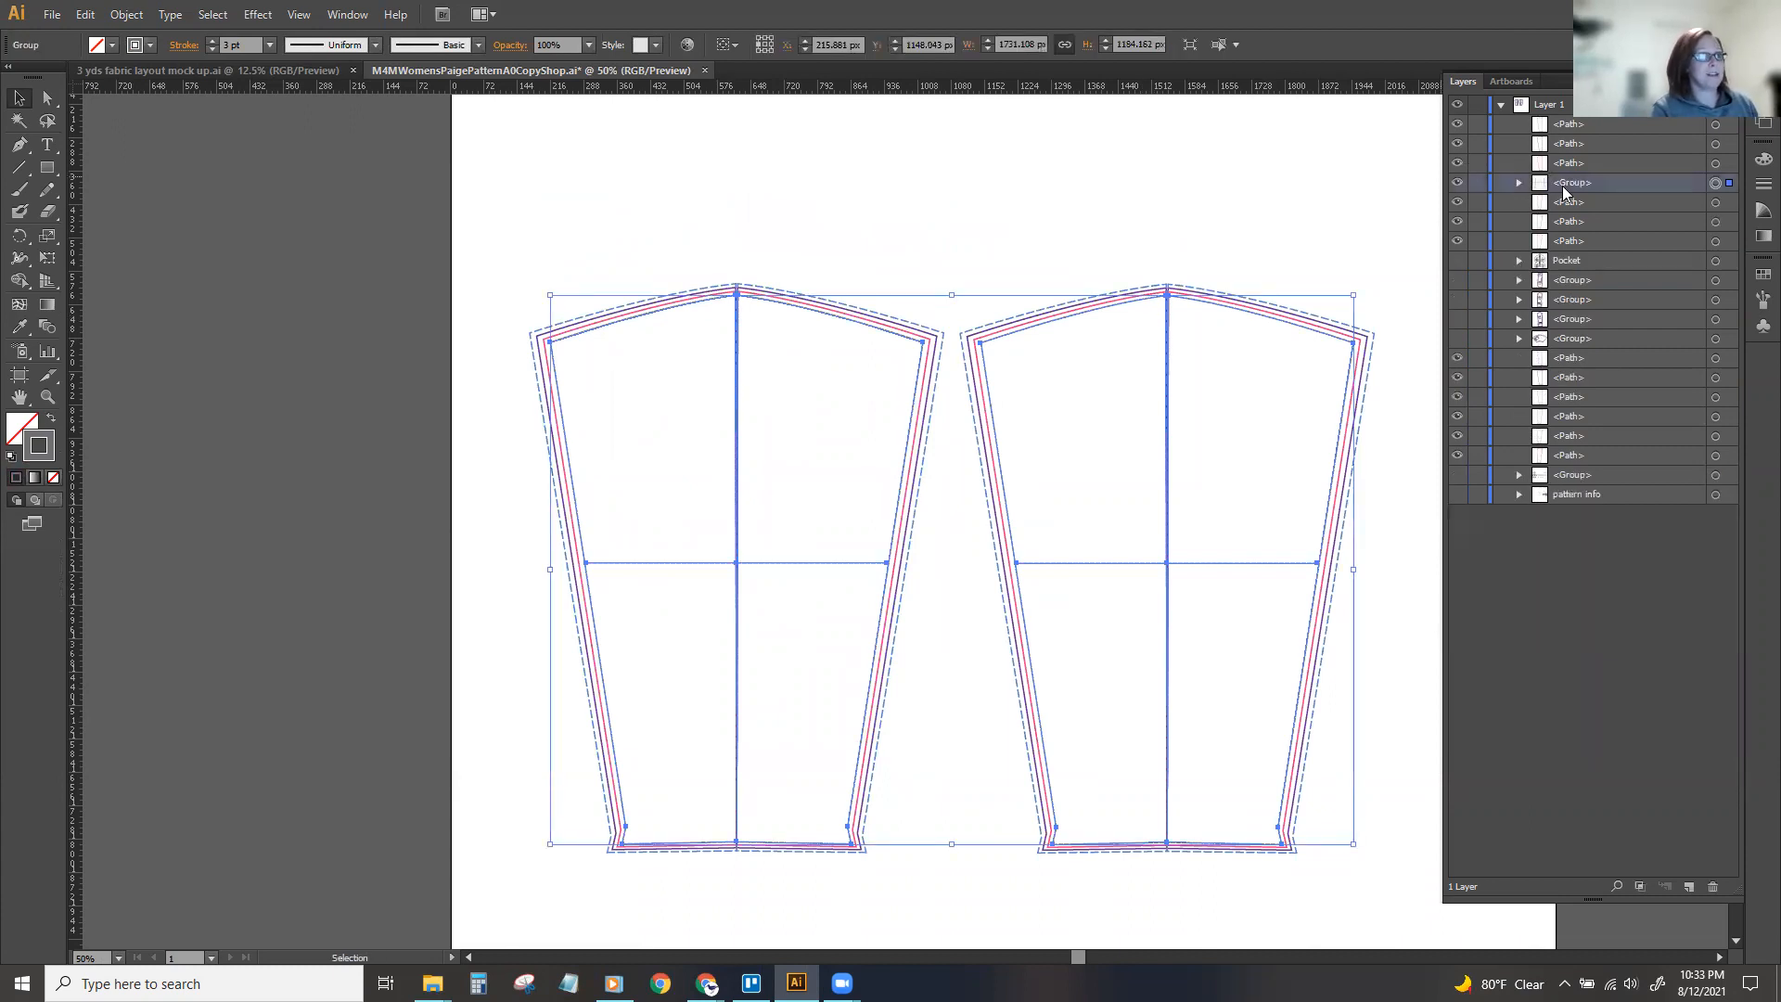
Name the group of black sleeve lines S and hide it.
double_click(1563, 187)
type("S")
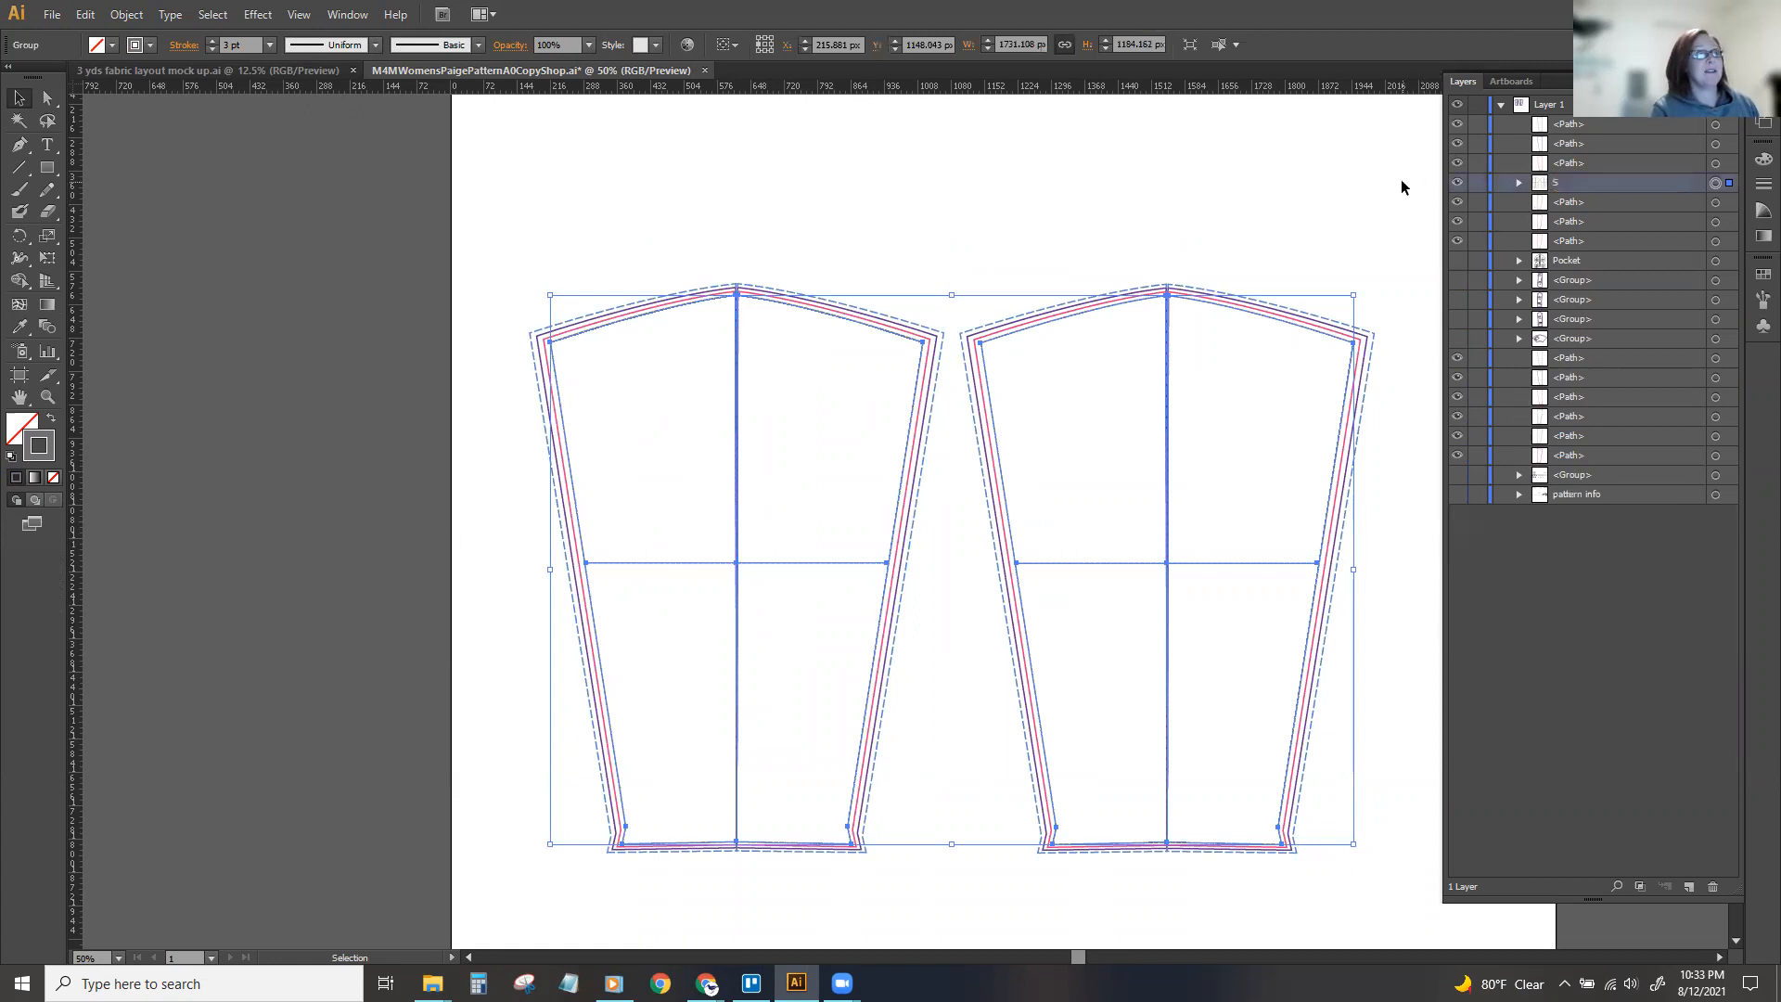
left_click(1402, 186)
left_click(1457, 183)
left_click(1458, 184)
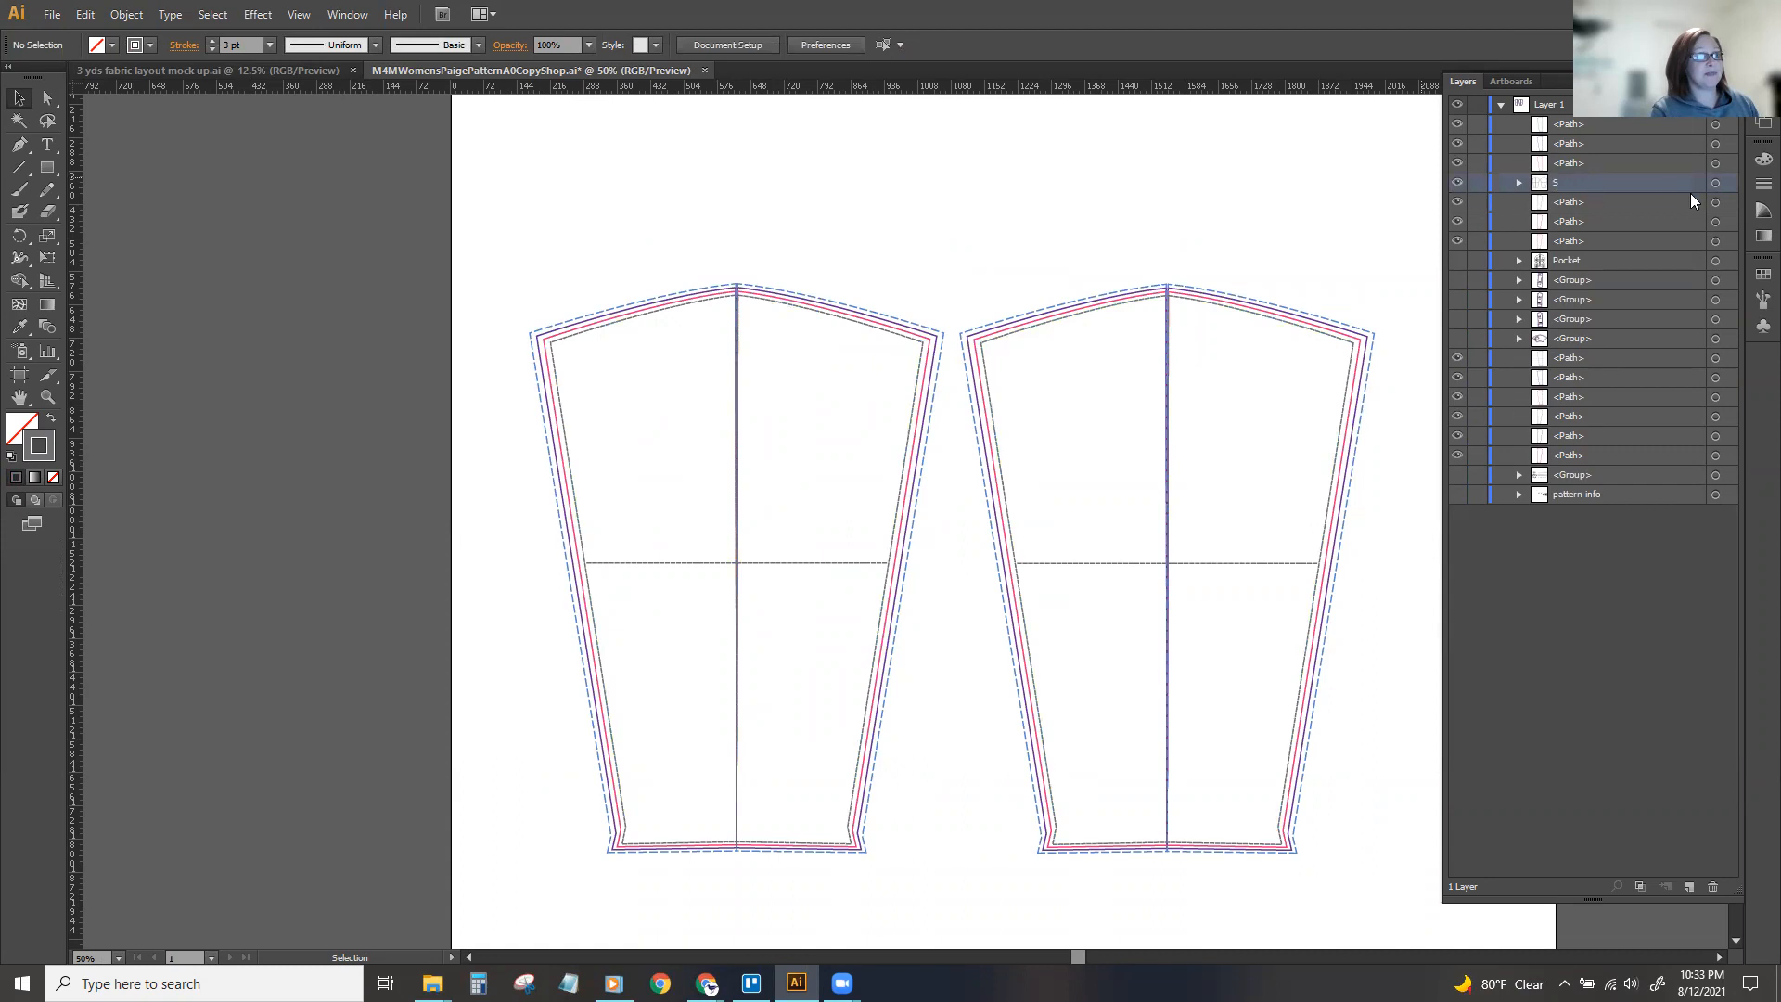
left_click(1457, 184)
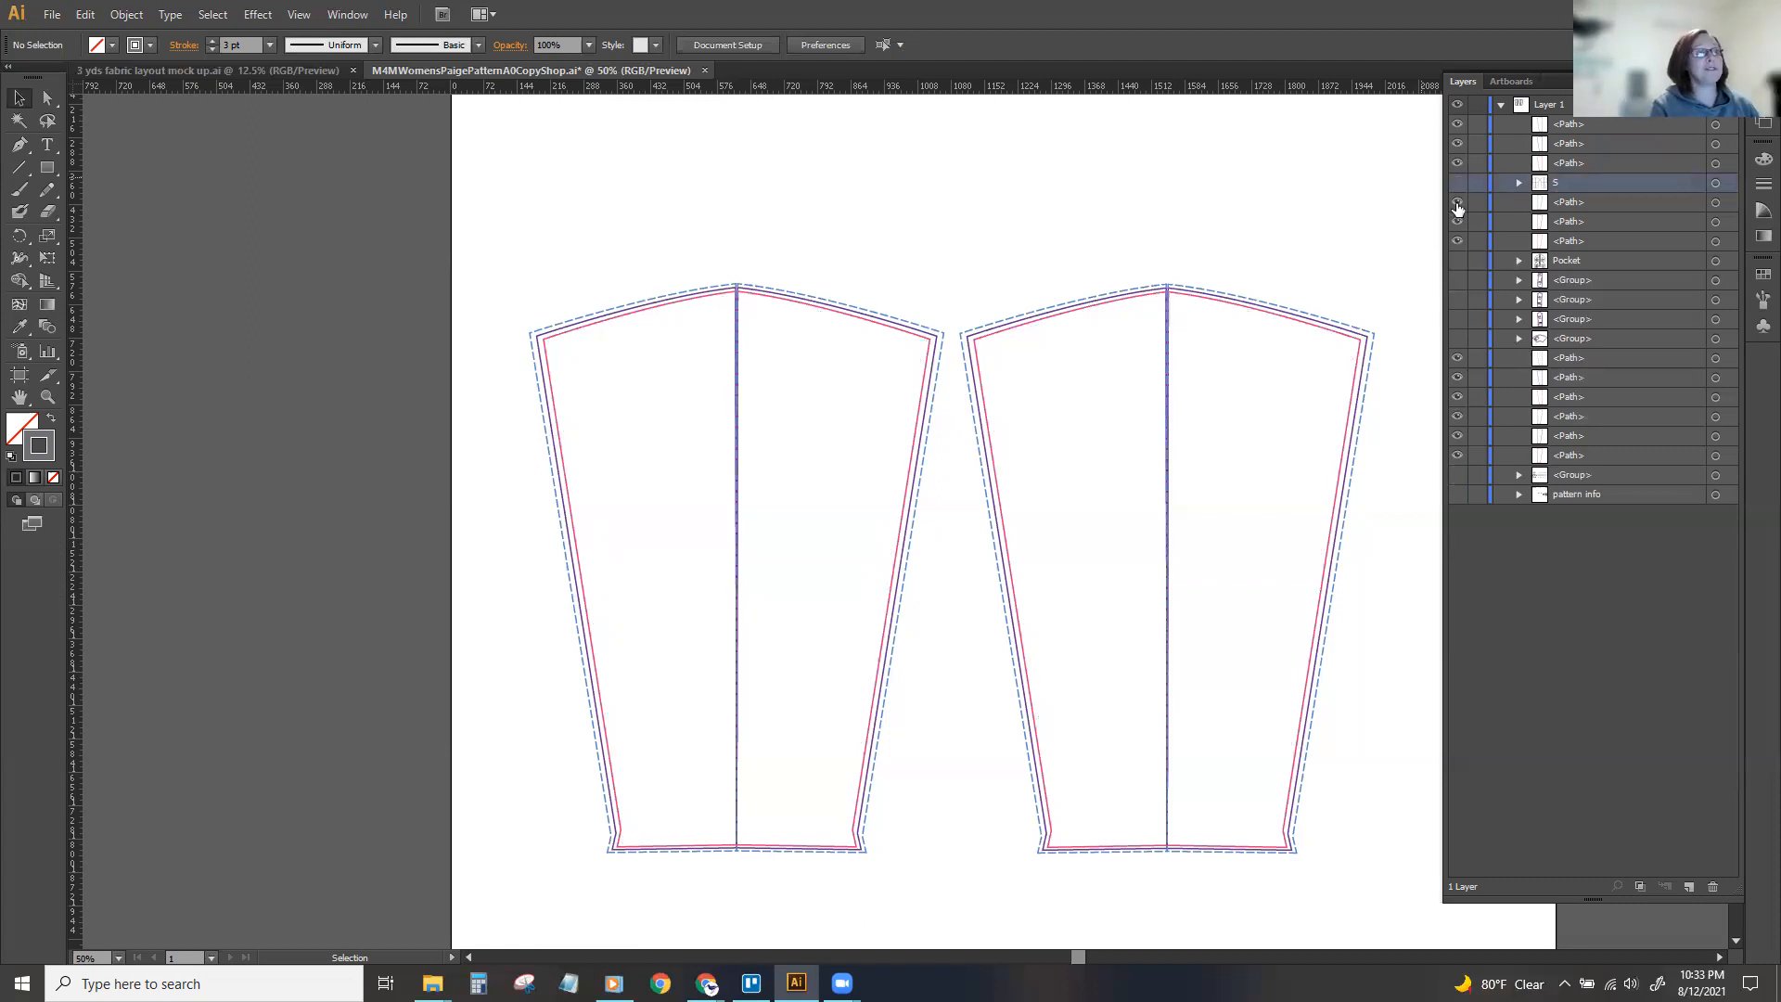
Group the pink lines of both sleeves by matching stroke color, name the group M and hide it.
left_click(844, 315)
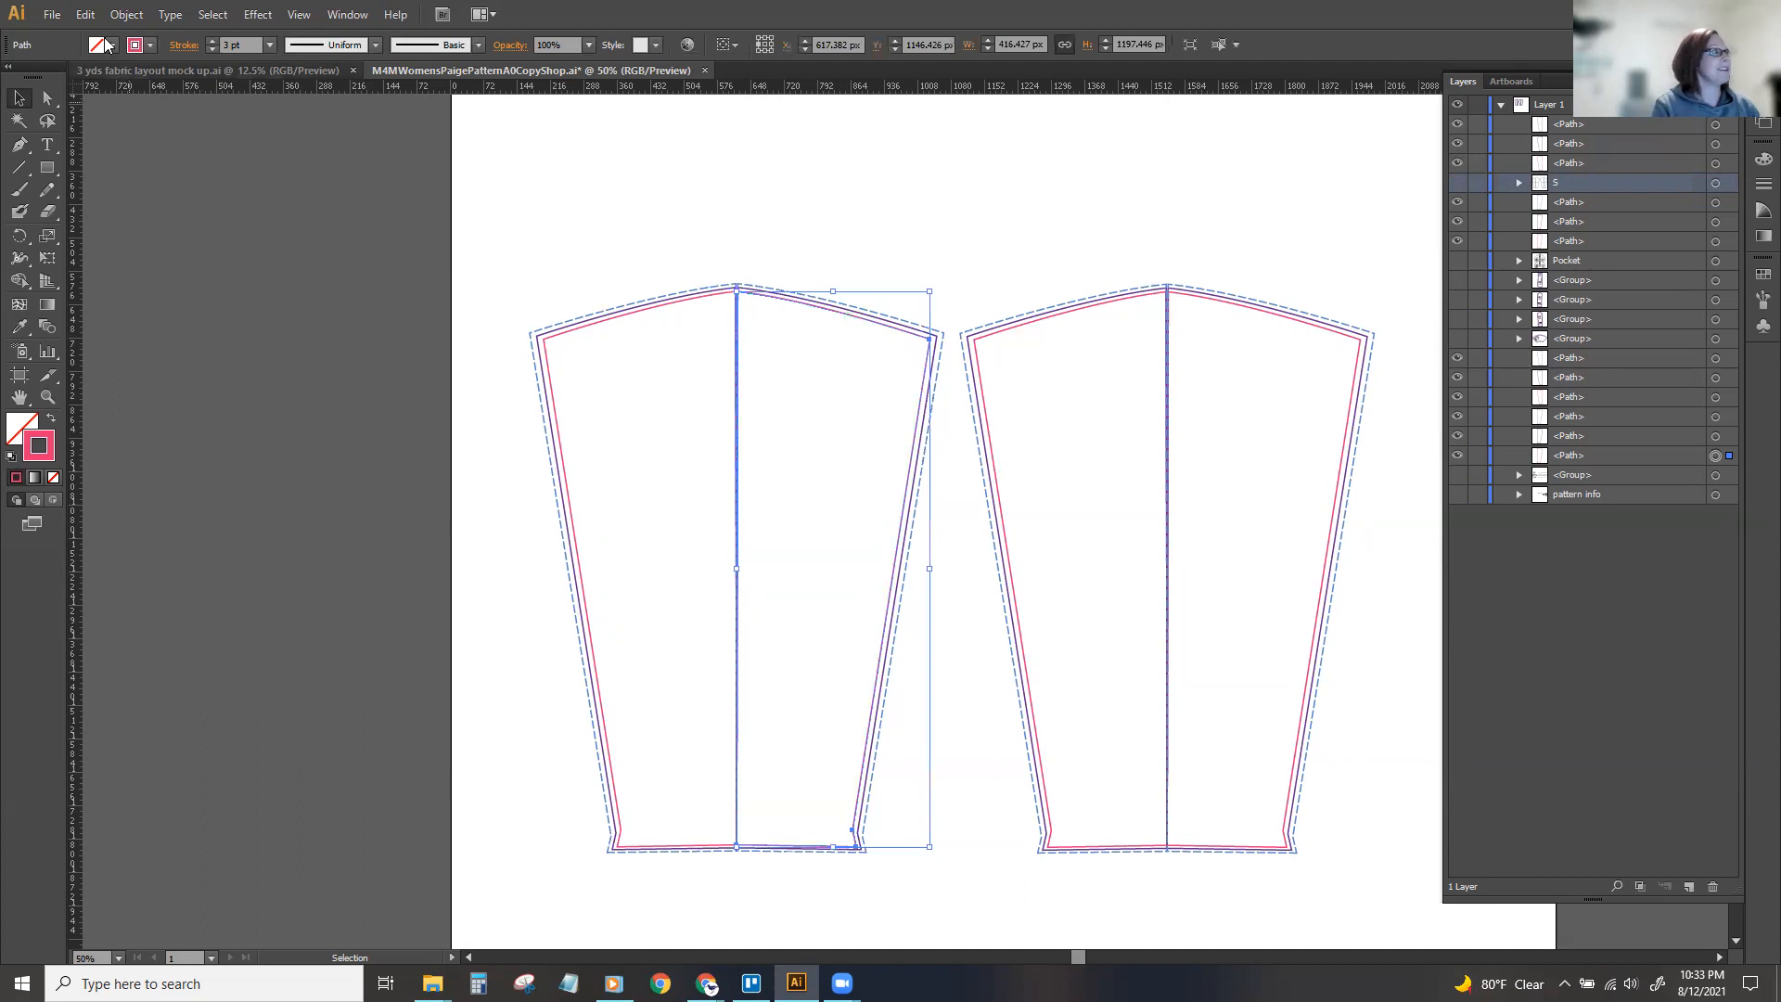
left_click(213, 14)
mouse_move(257, 199)
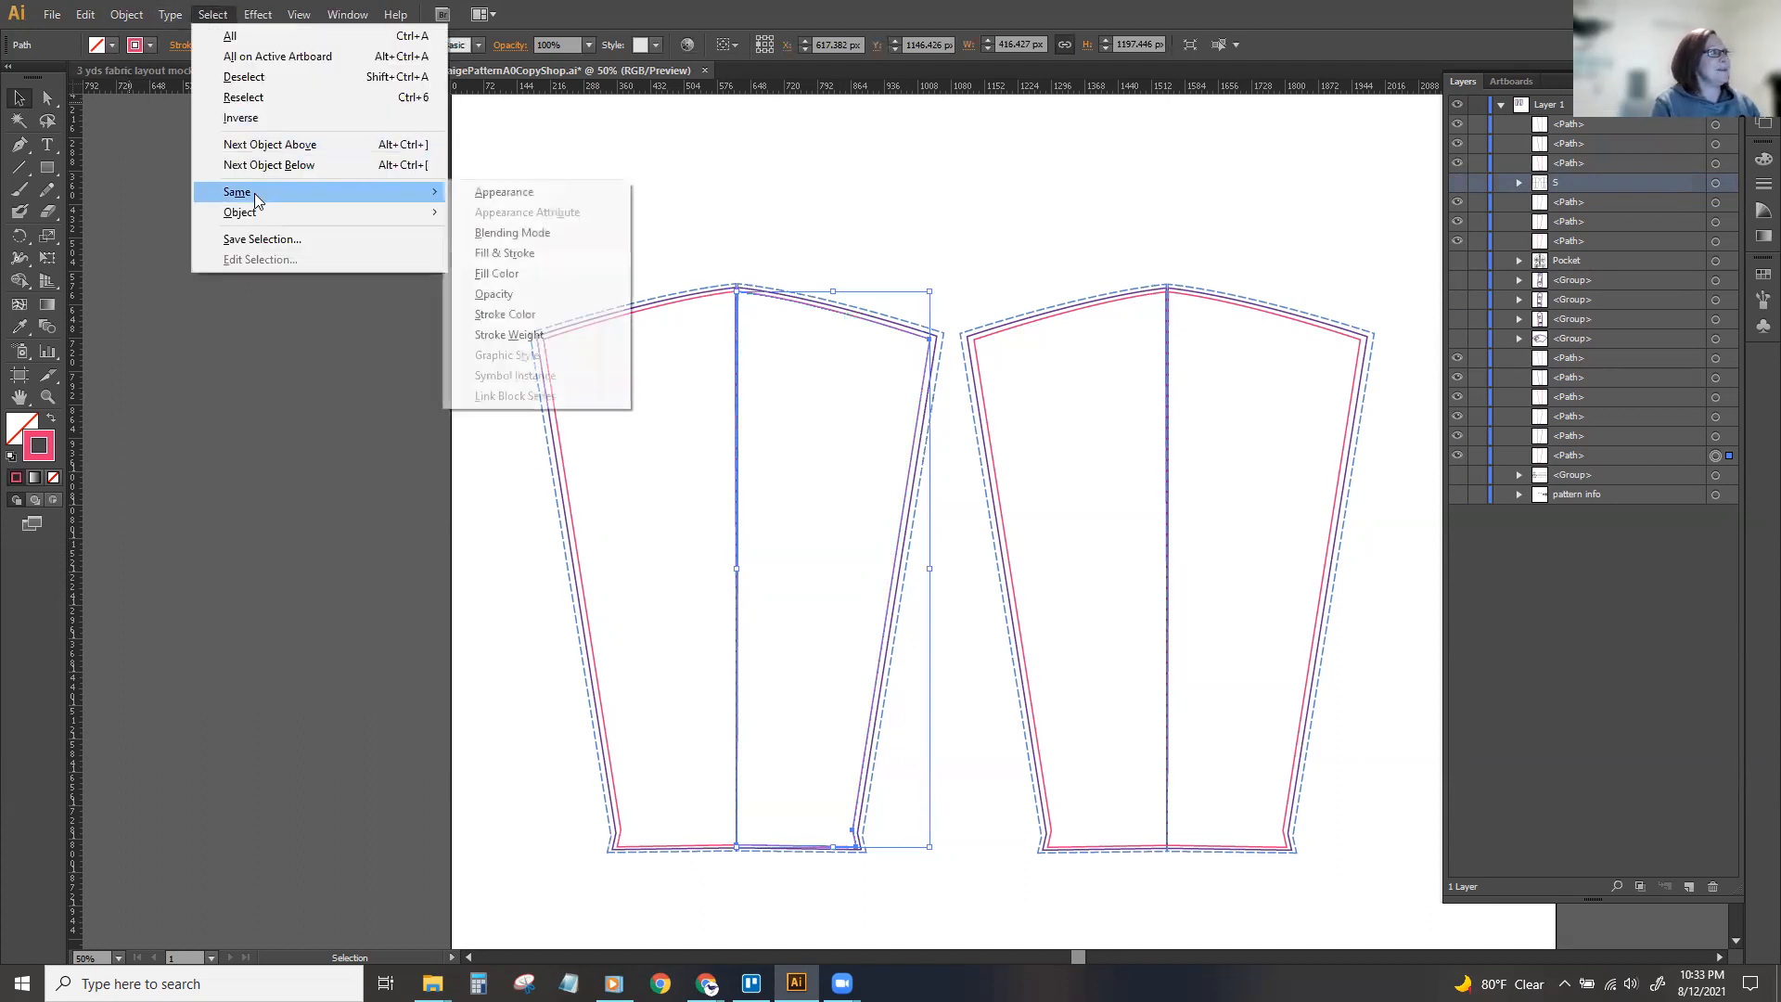
left_click(489, 314)
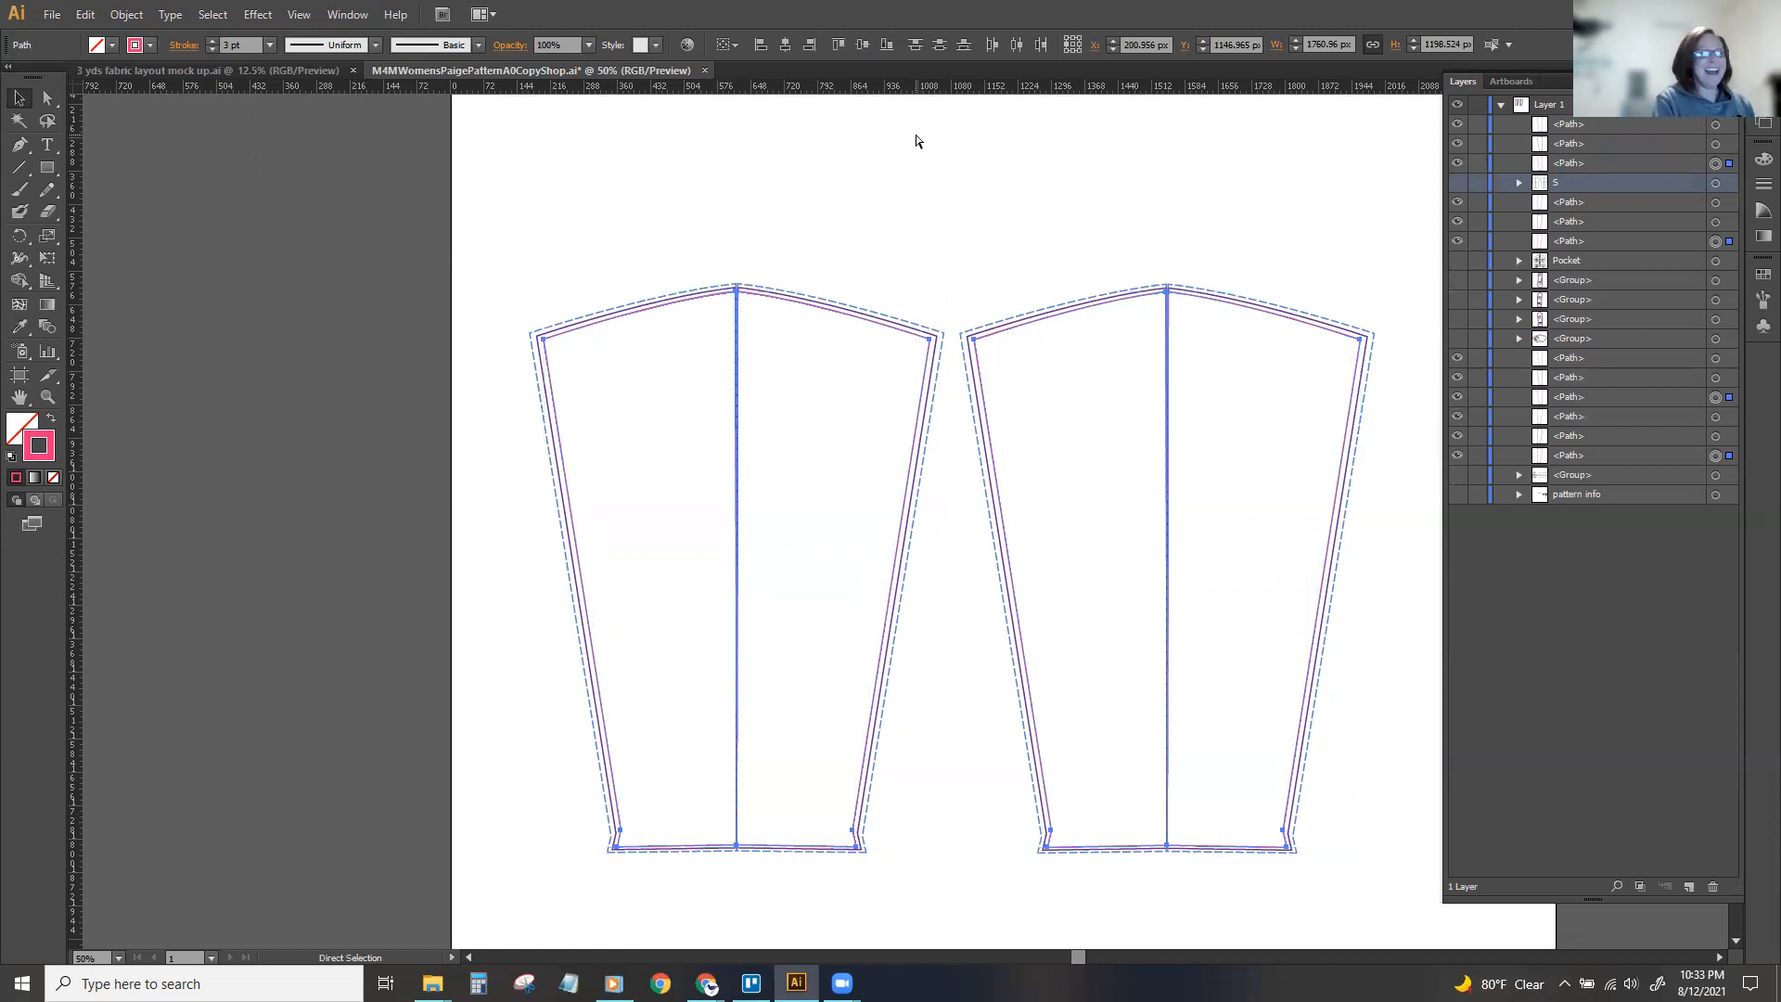
key("ctrl+g")
double_click(1561, 162)
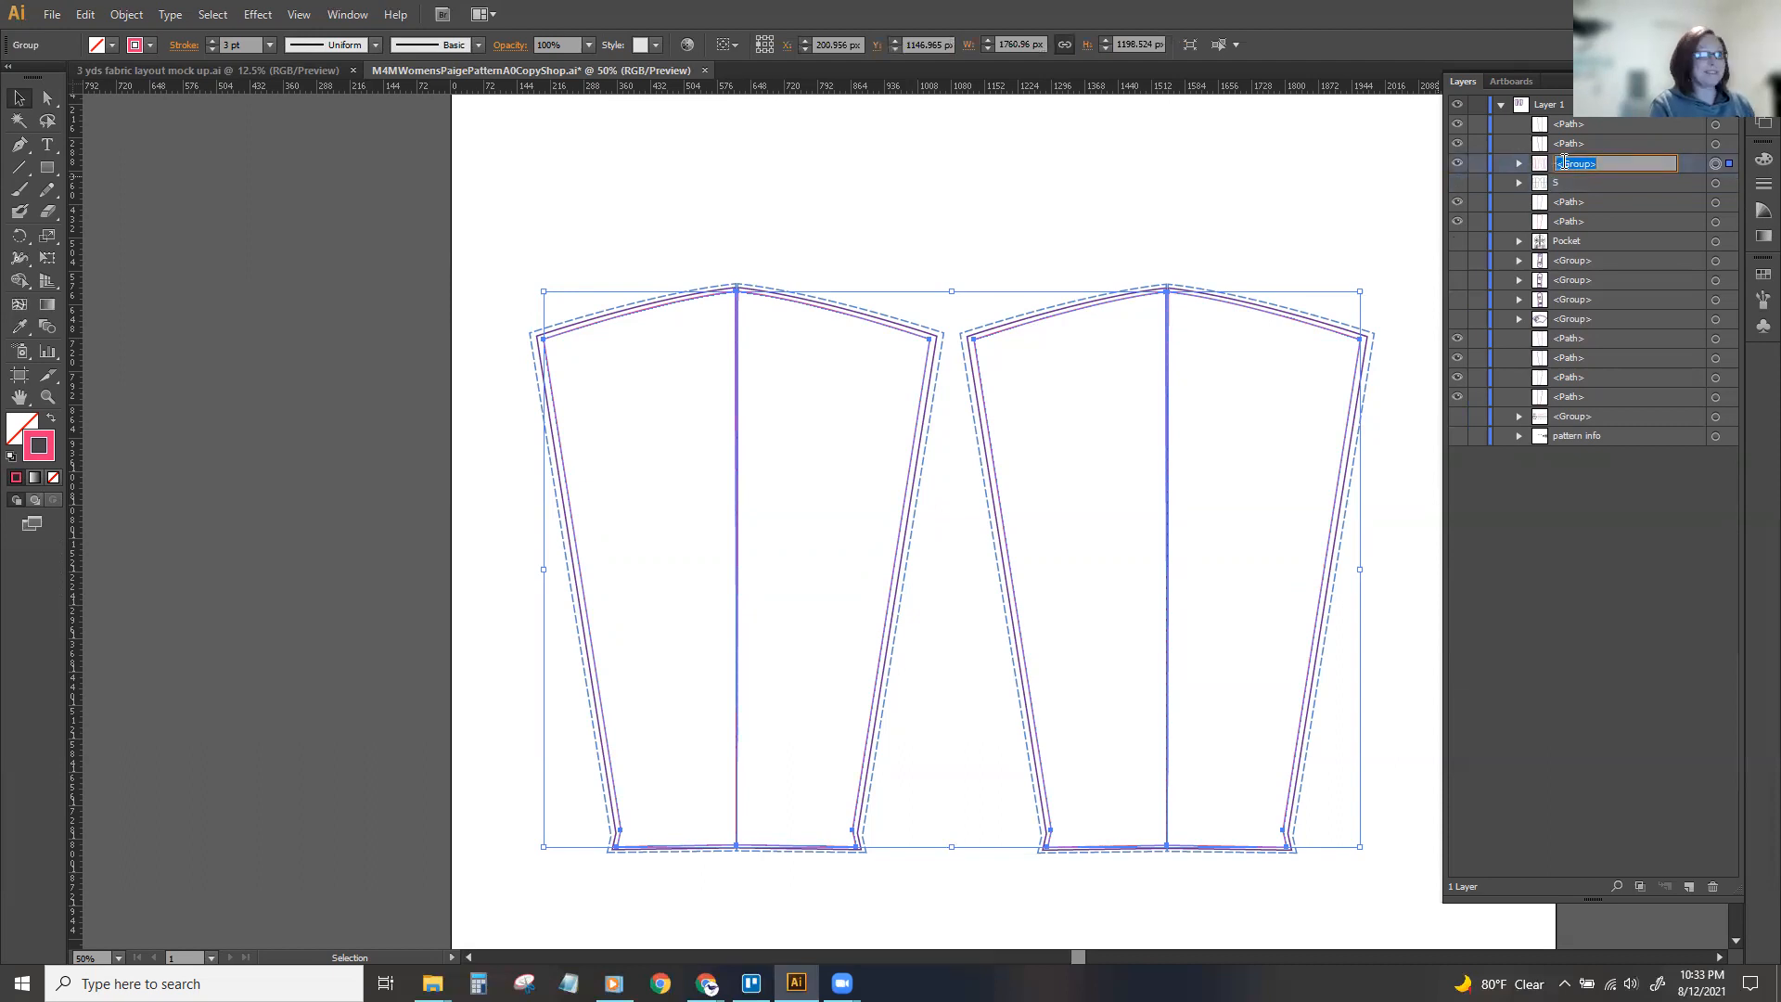
key("Return")
left_click(1288, 295)
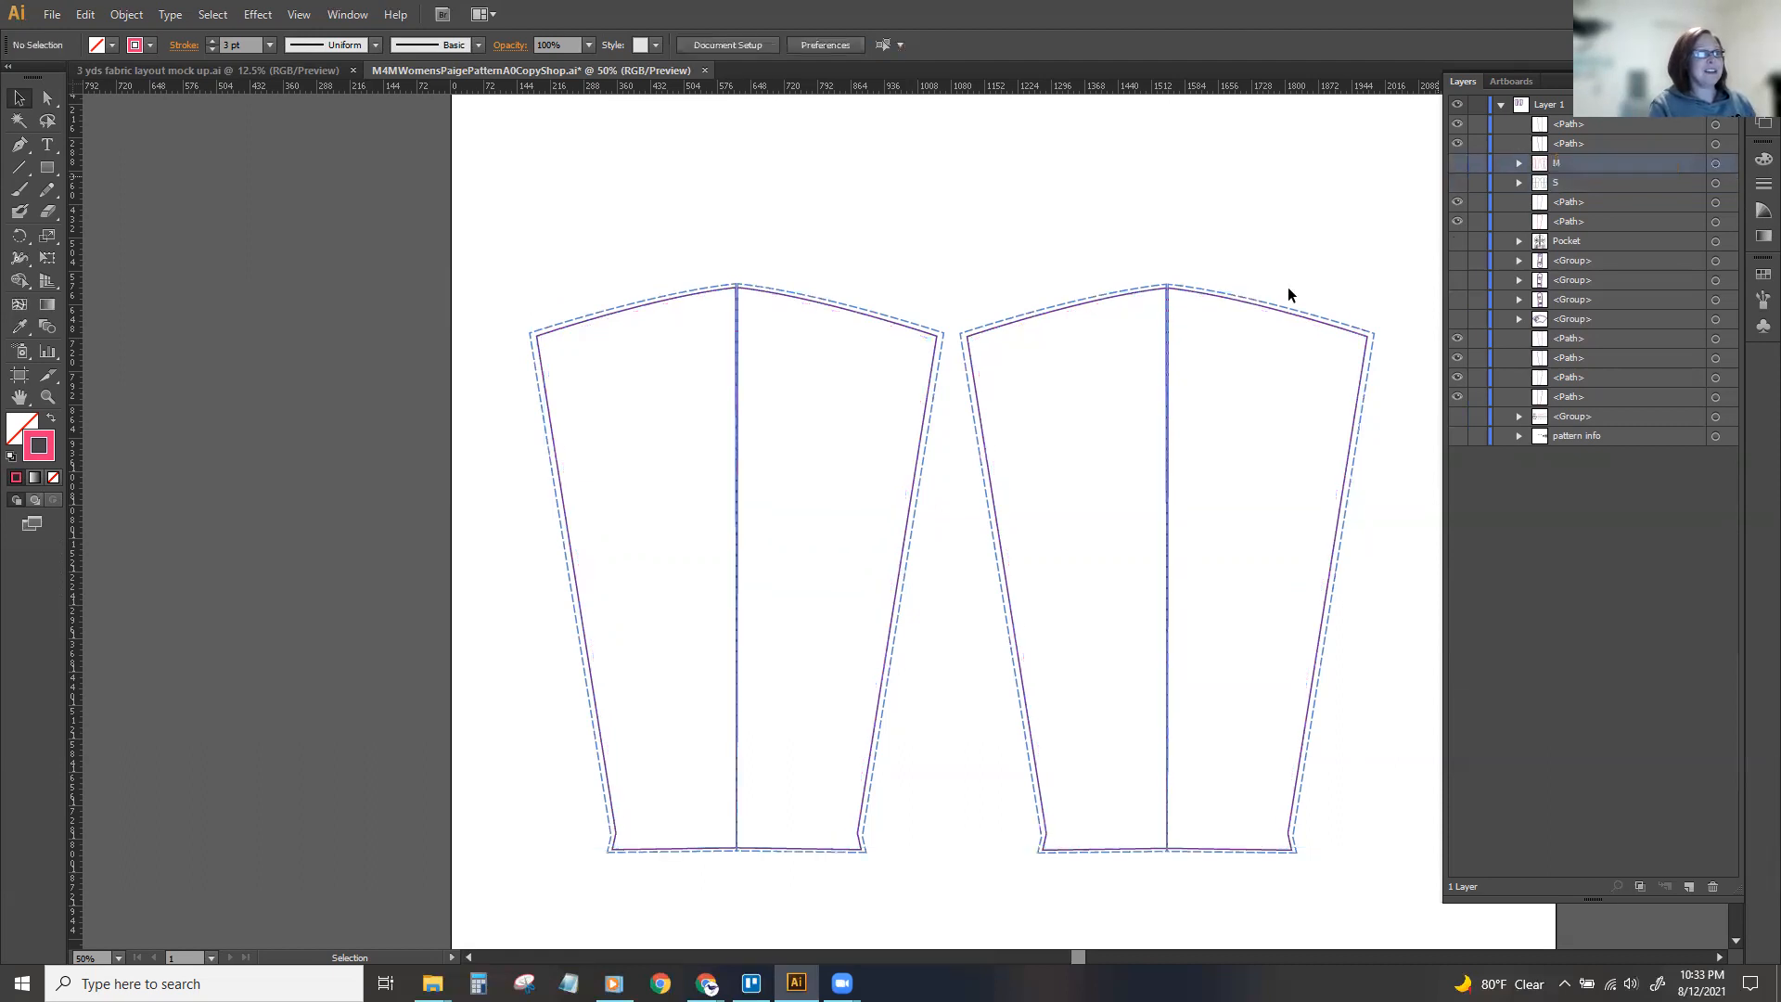
Group the purple lines of both sleeves by matching stroke color, name the group L and hide it.
left_click(1243, 306)
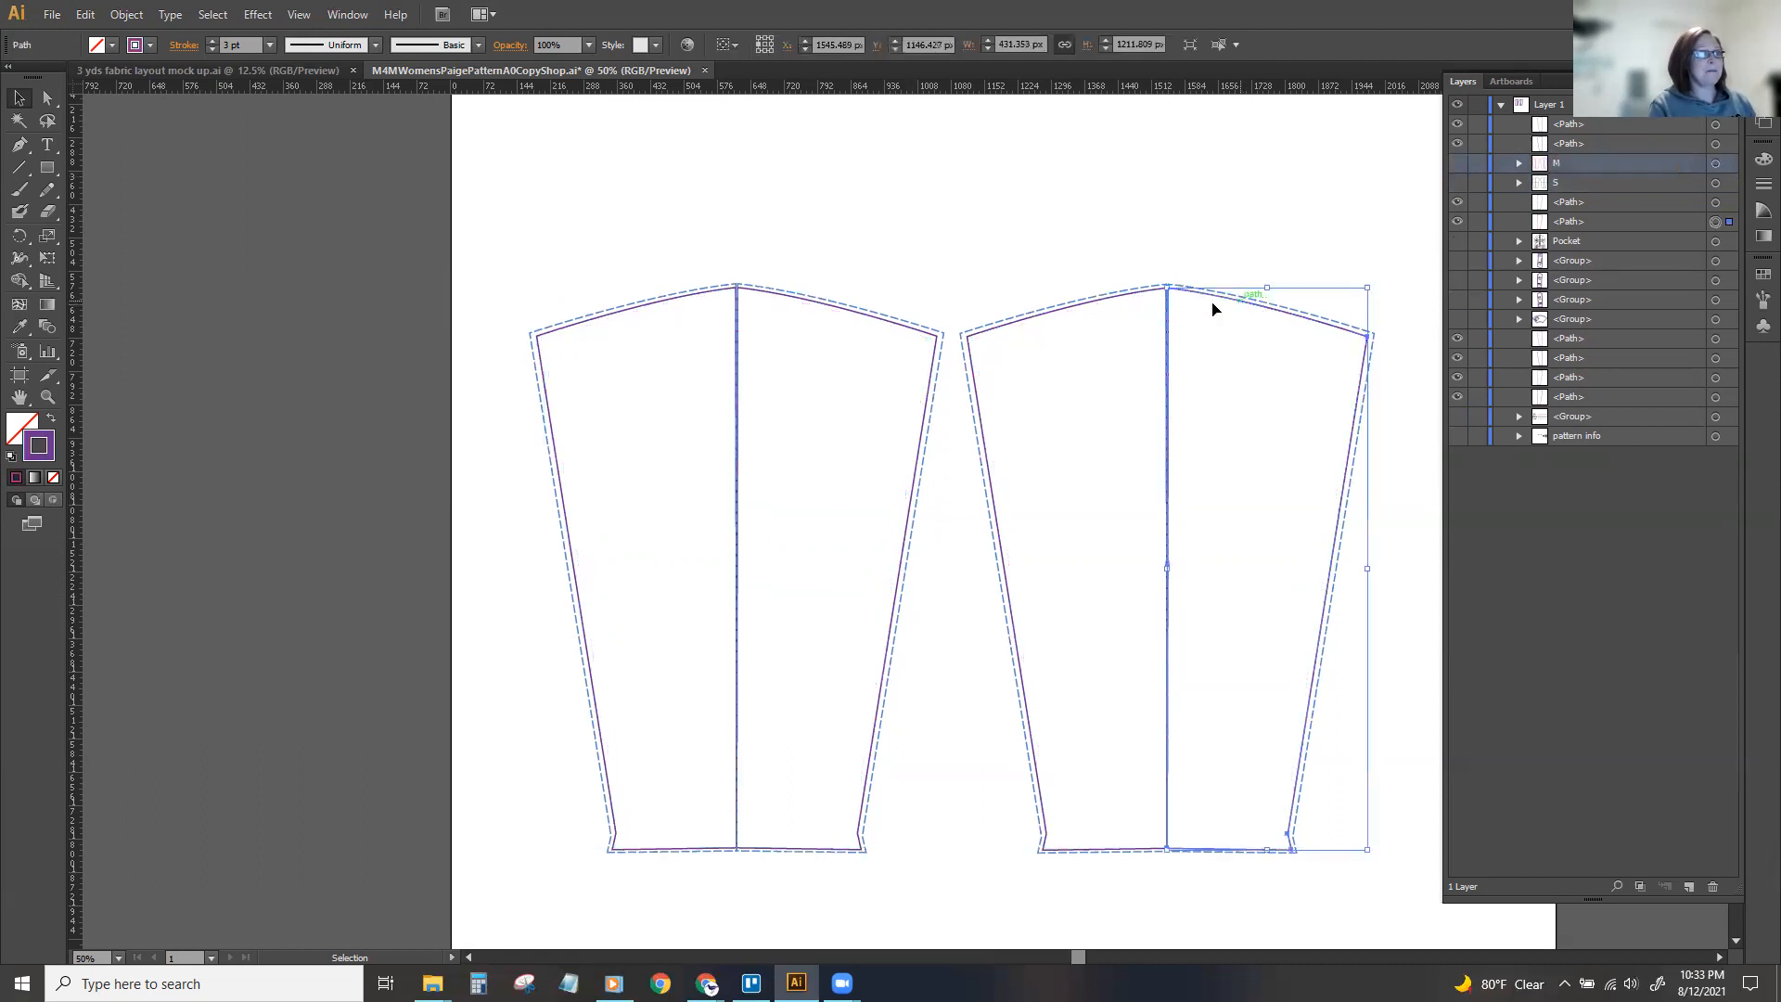
left_click(213, 14)
mouse_move(278, 191)
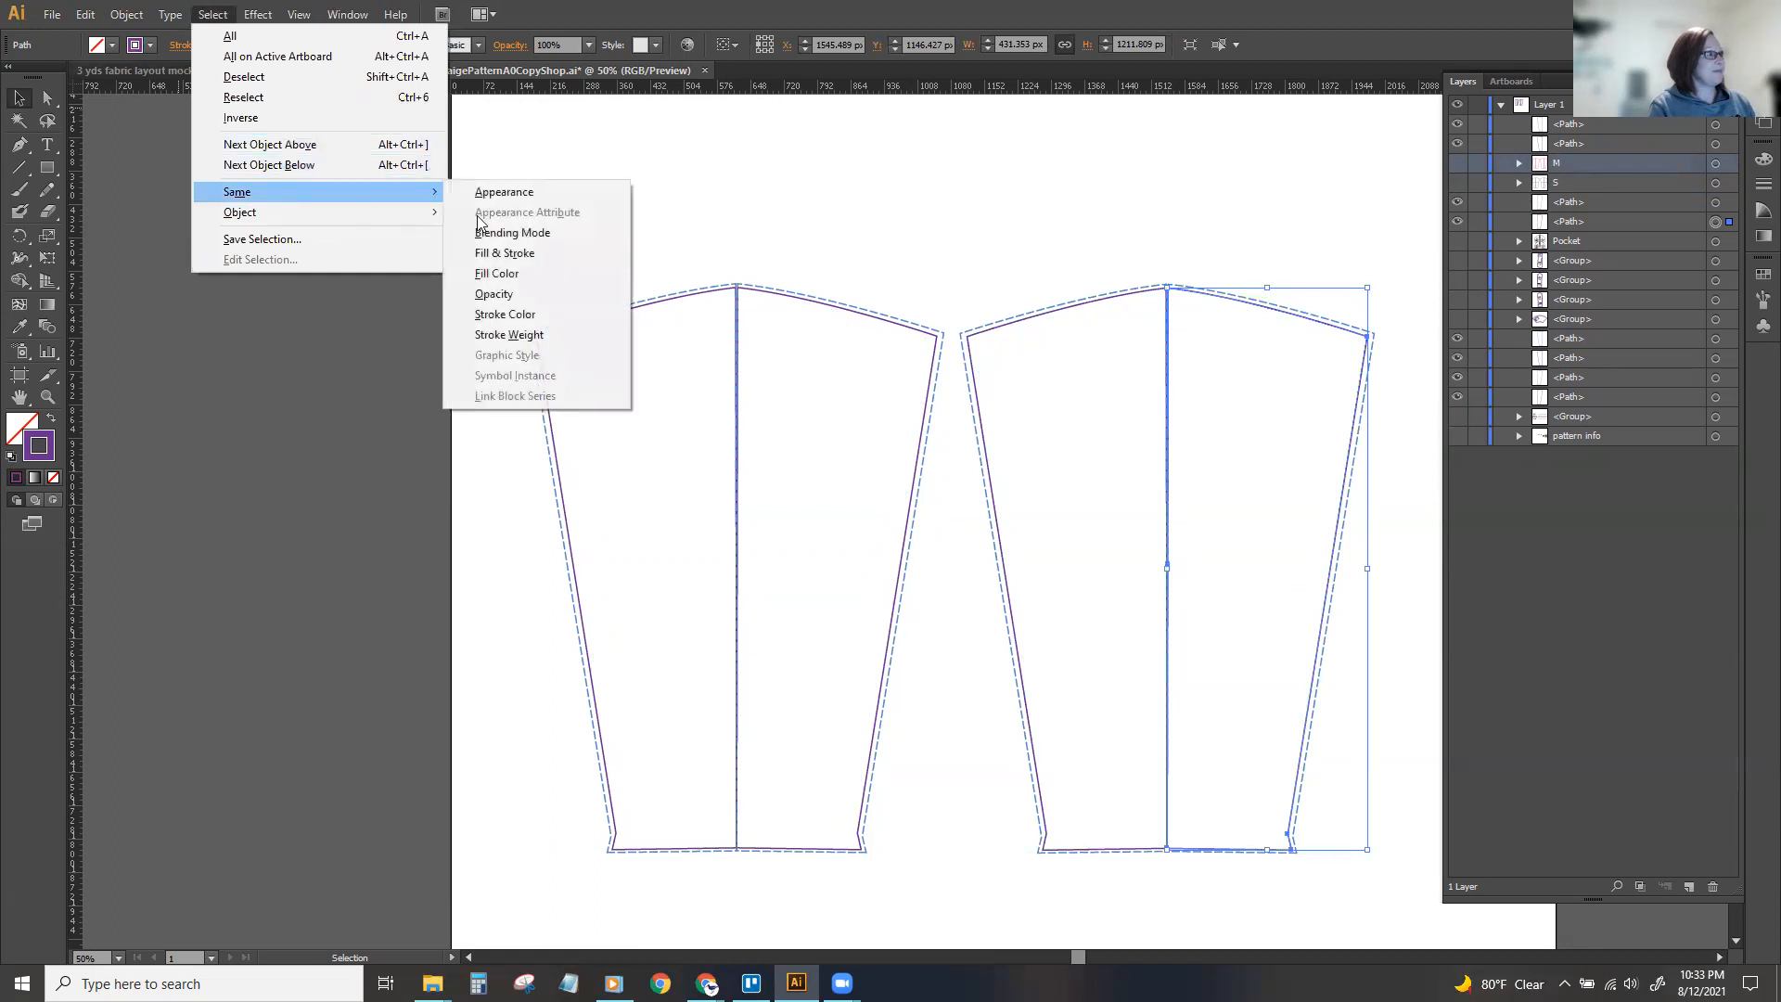
left_click(526, 316)
key("ctrl+g")
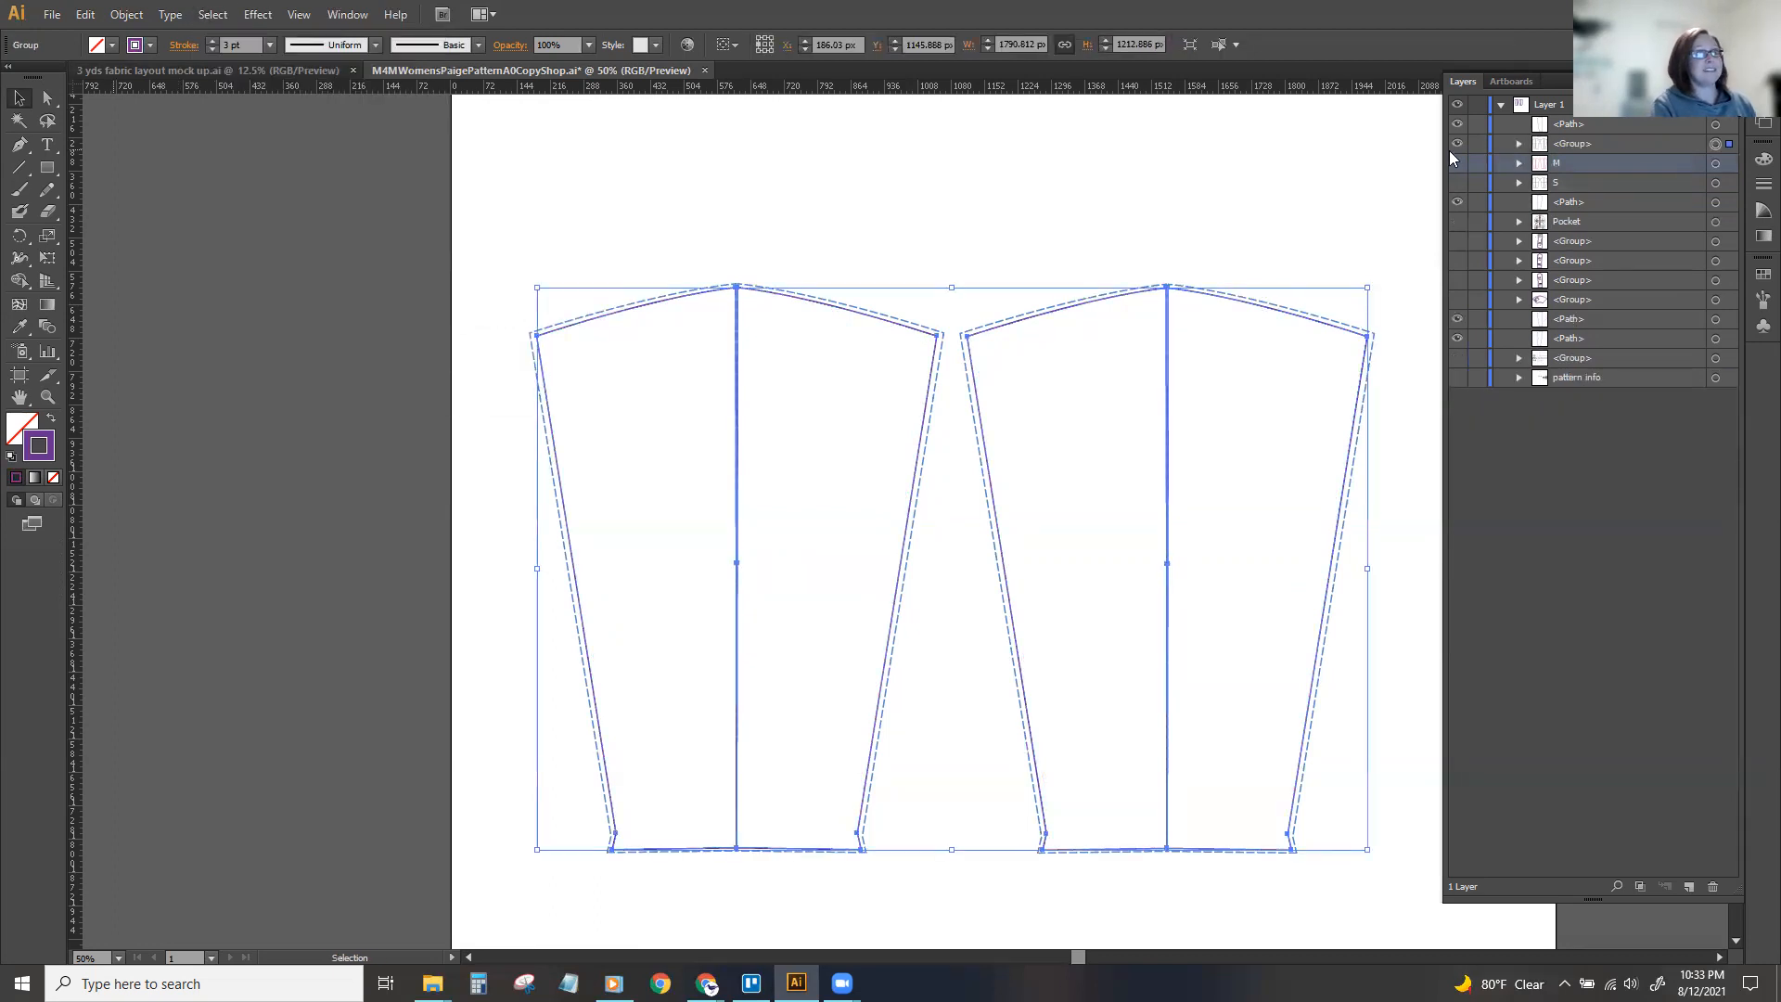
left_click(1457, 144)
double_click(1574, 144)
type("L")
key("Return")
Group the remaining blue dashed lines of both sleeves, name the group XL and hide it.
left_click_drag(528, 253, 1397, 727)
key("ctrl+g")
key("v")
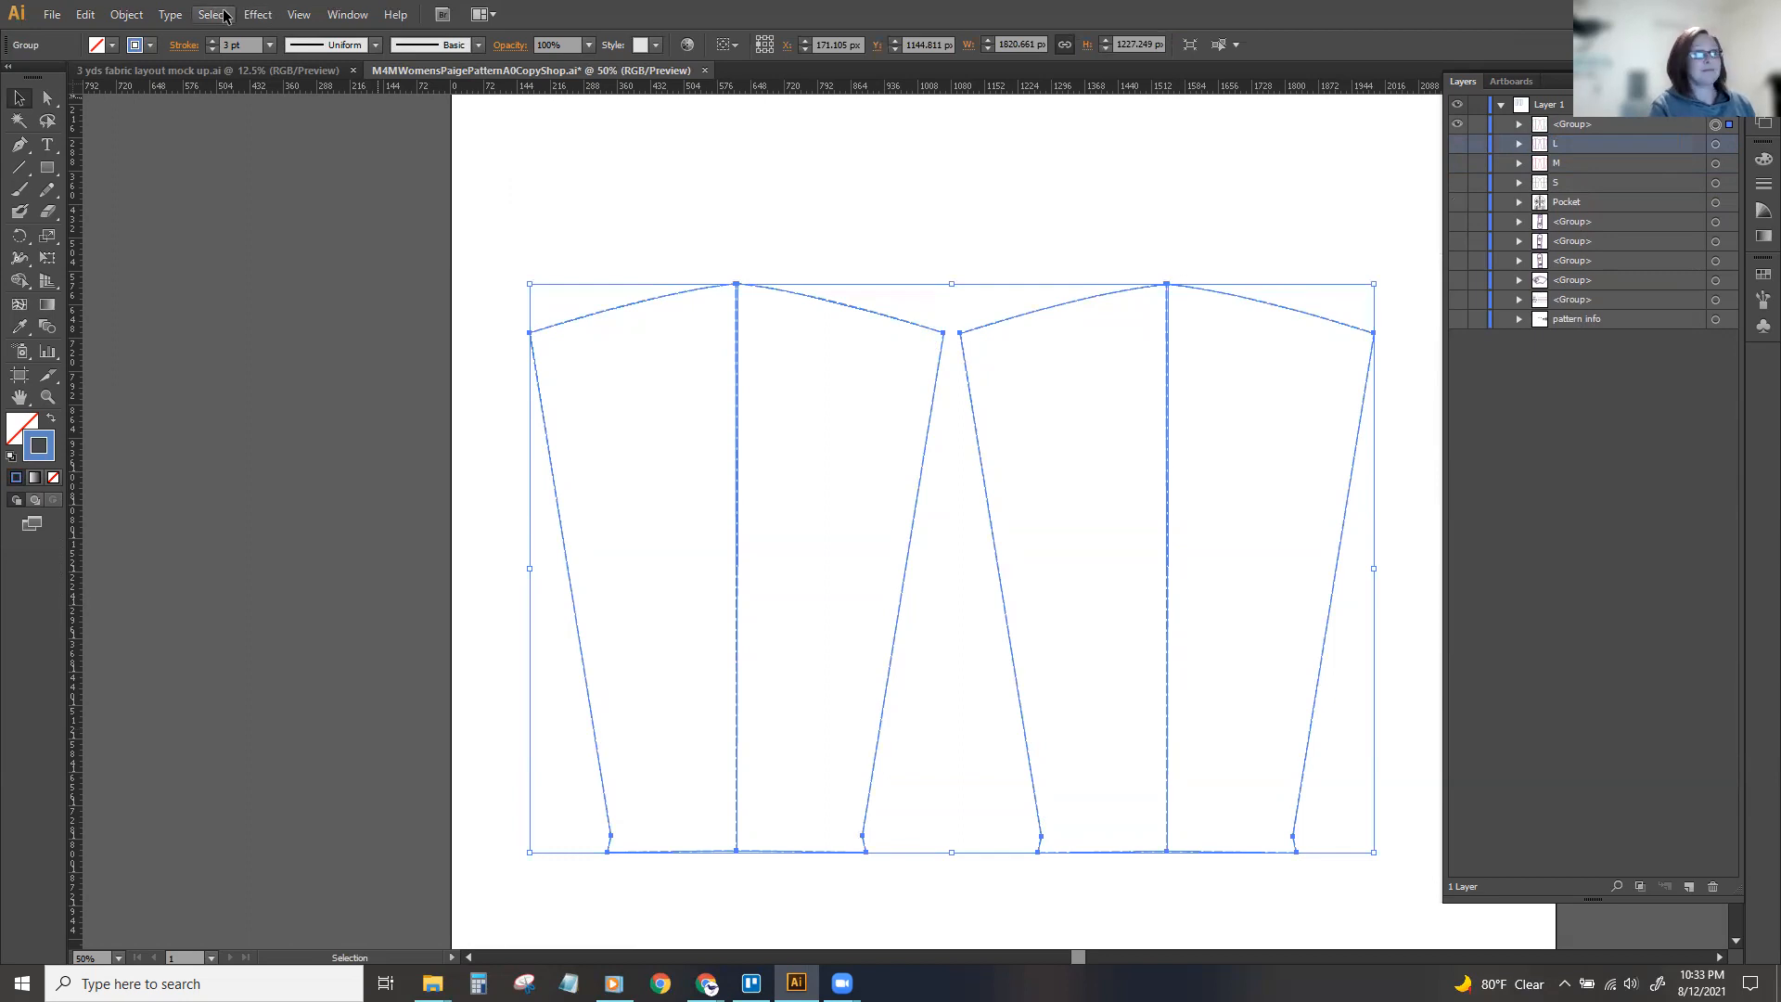
double_click(1592, 122)
type("XL")
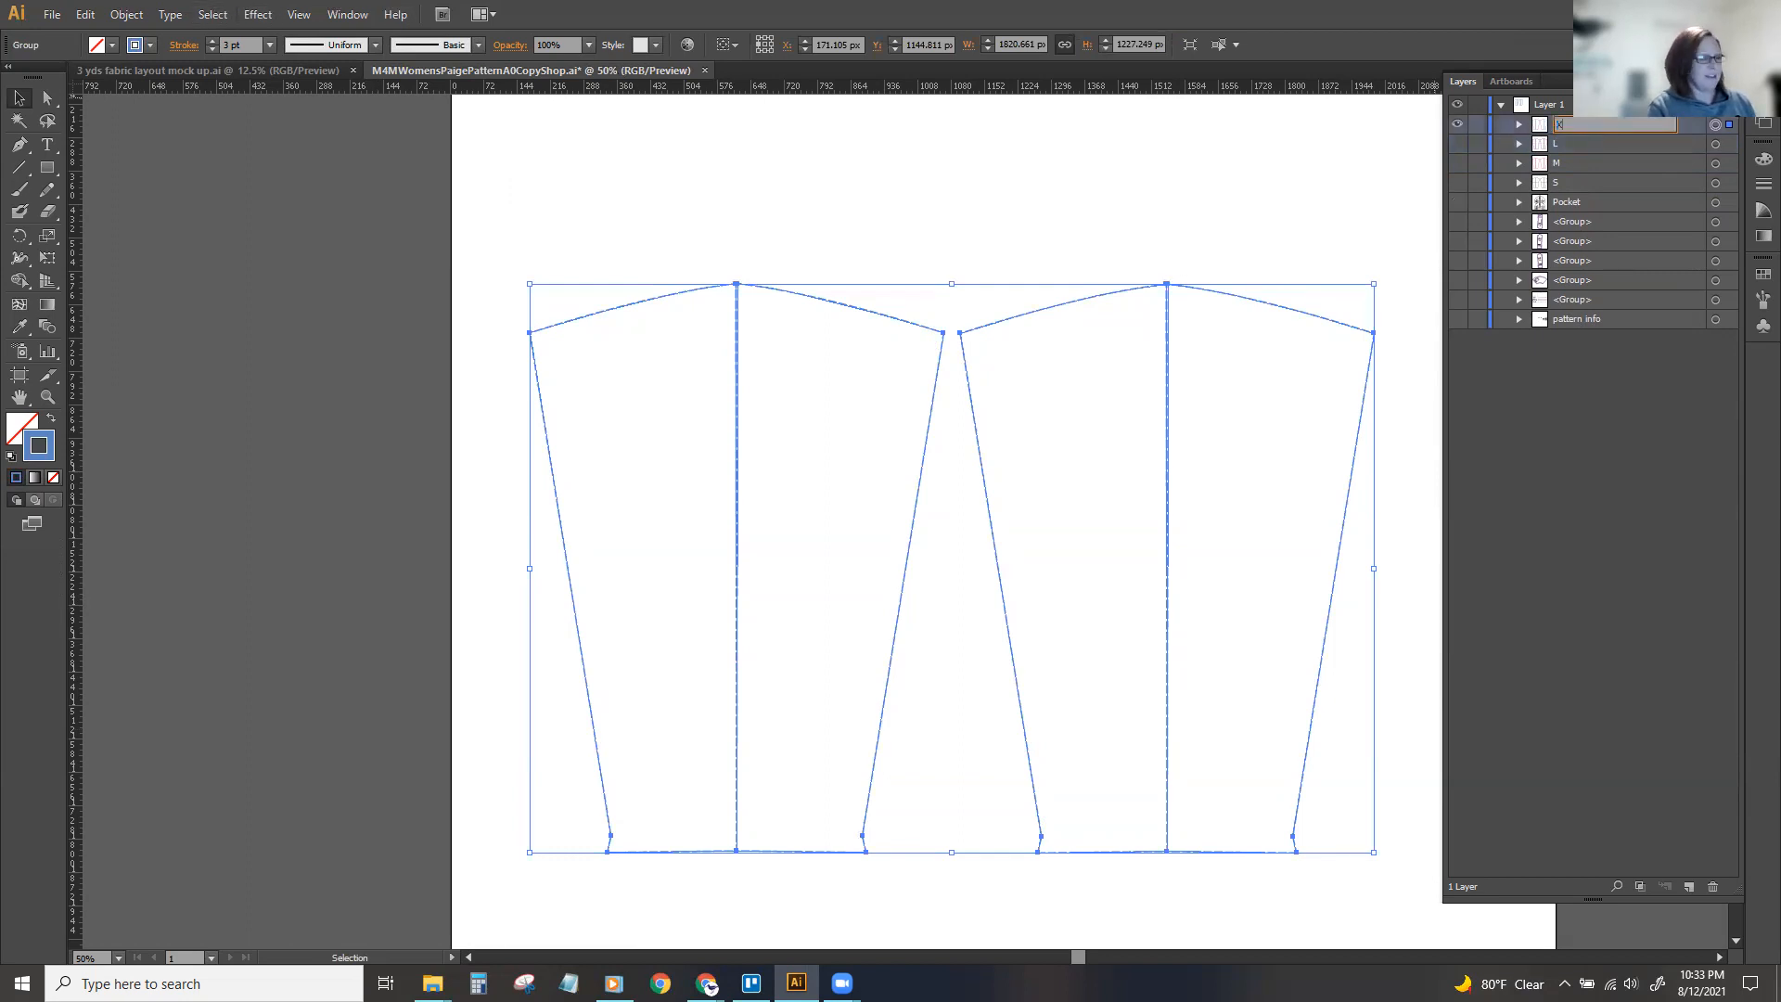
key("Return")
left_click(1459, 127)
Show the L and M sleeve groups one at a time and expand the M group to view its paths.
left_click(1457, 144)
key("ctrl+minus")
key("ctrl+minus")
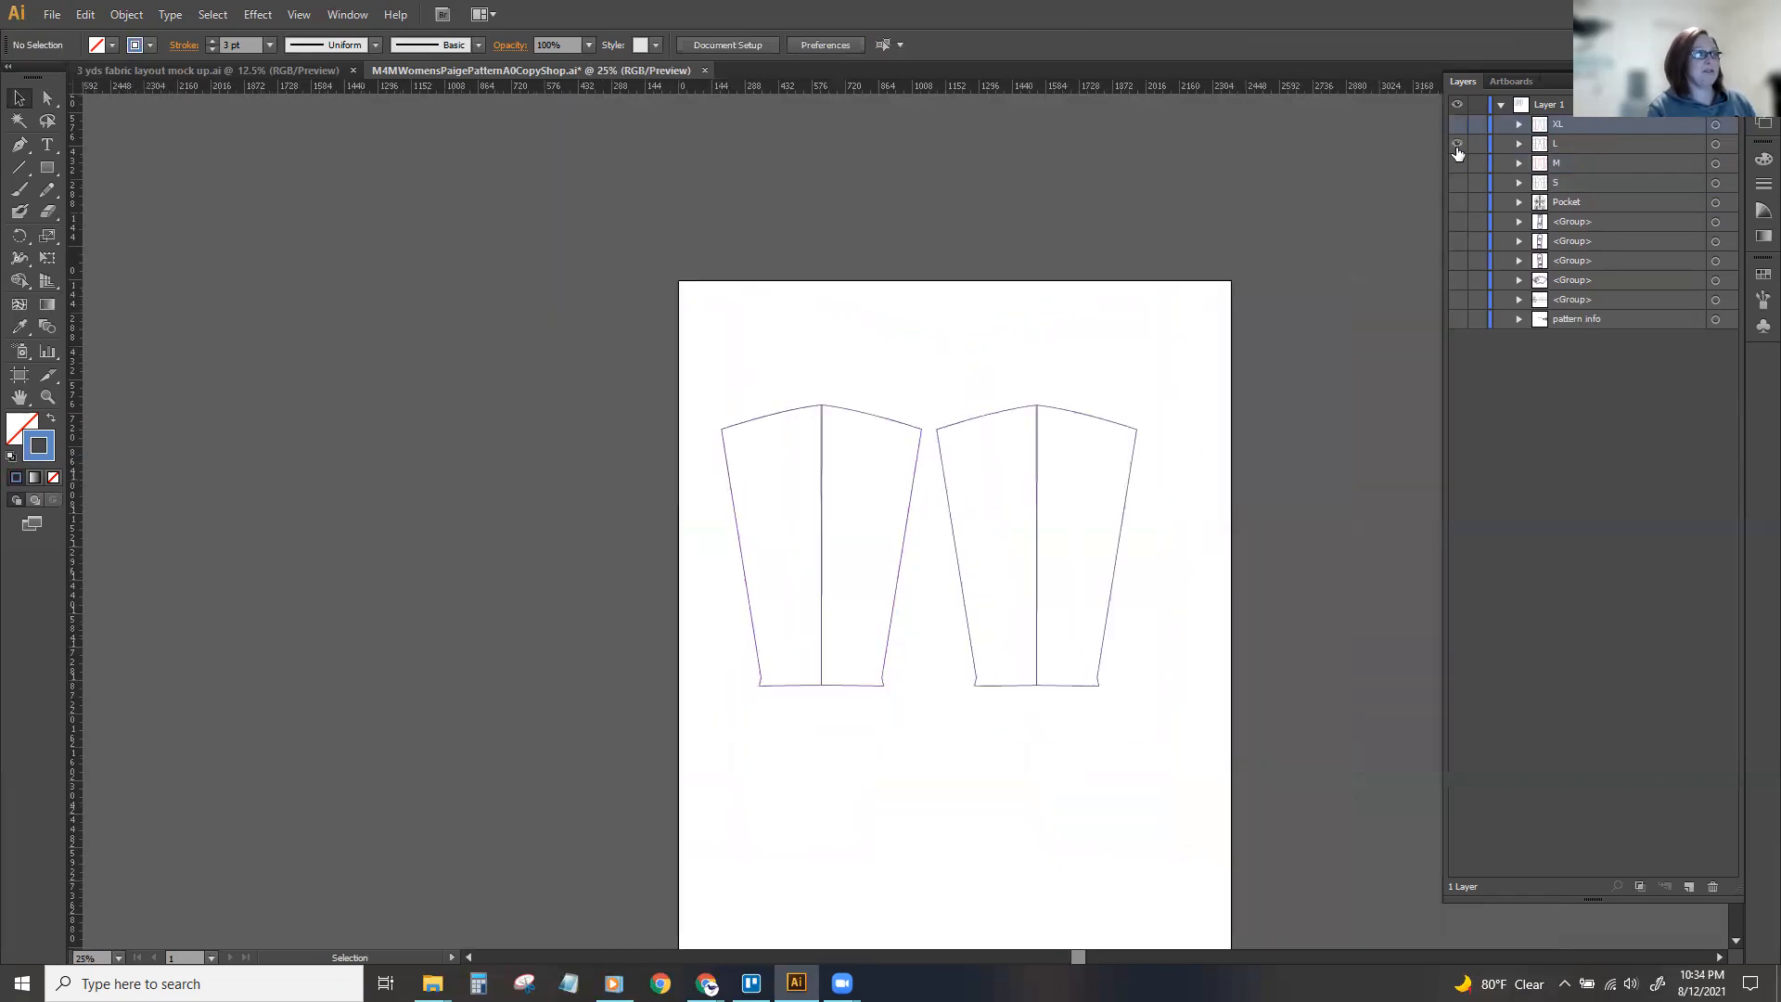
left_click(1460, 165)
left_click(1459, 165)
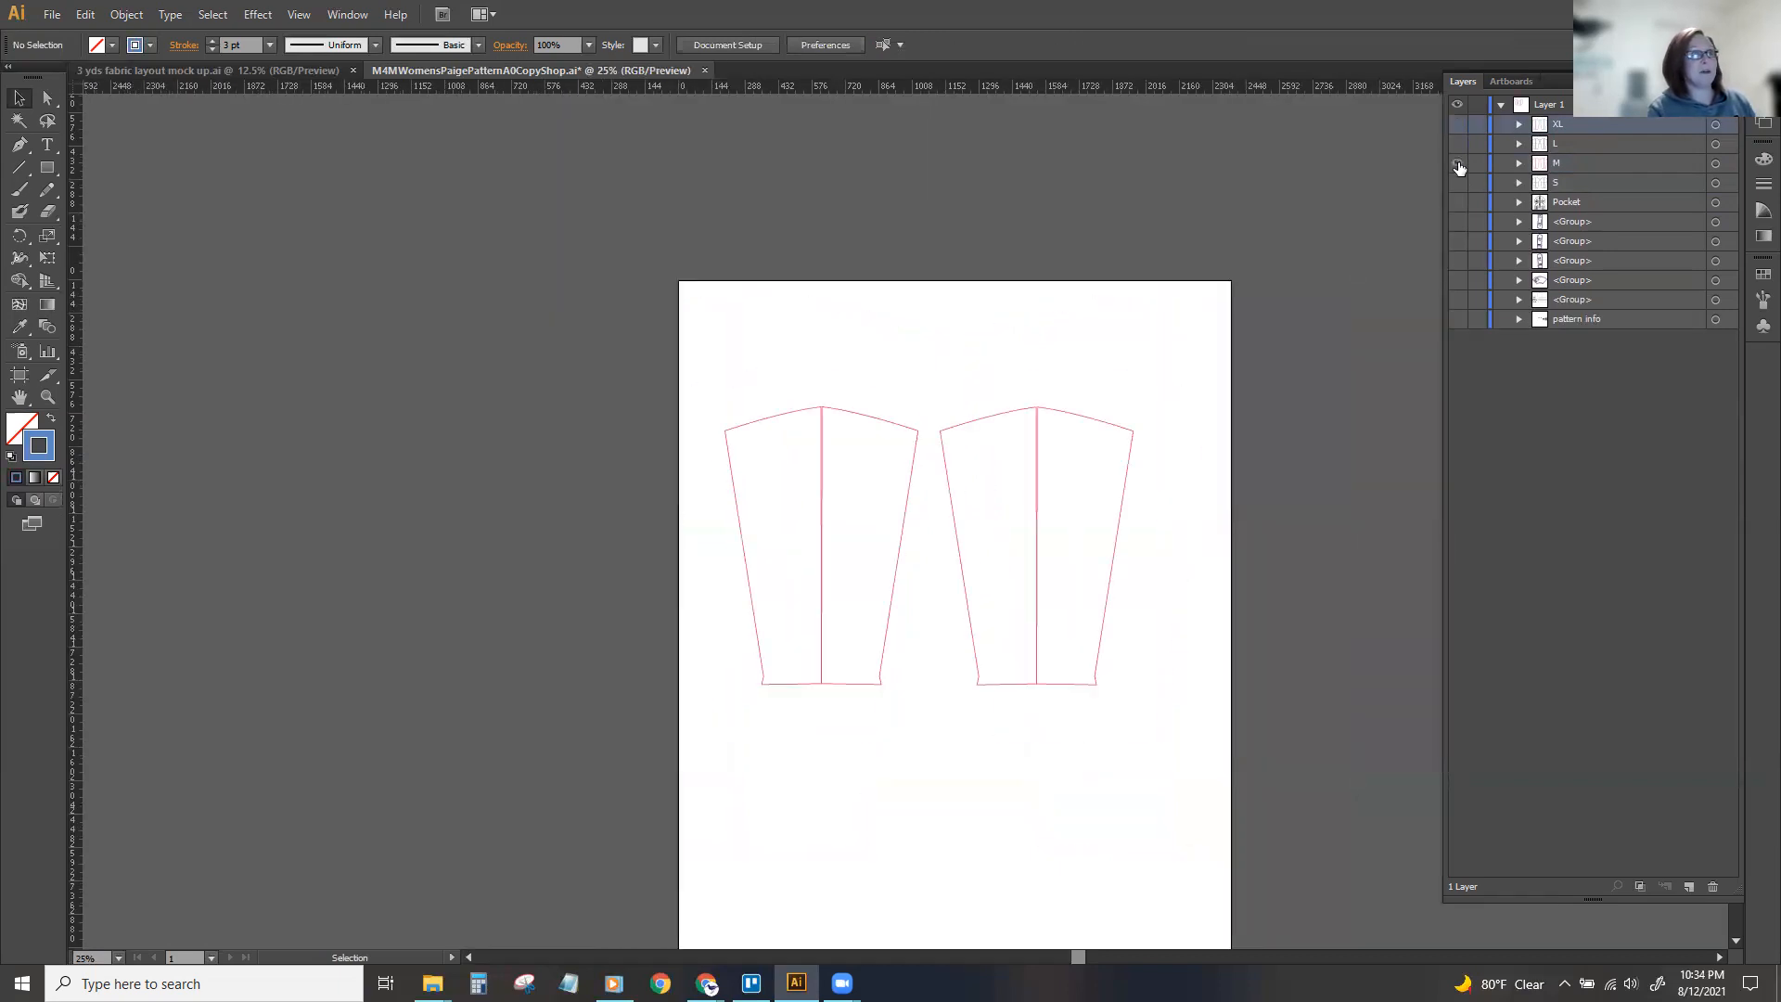
left_click(1520, 163)
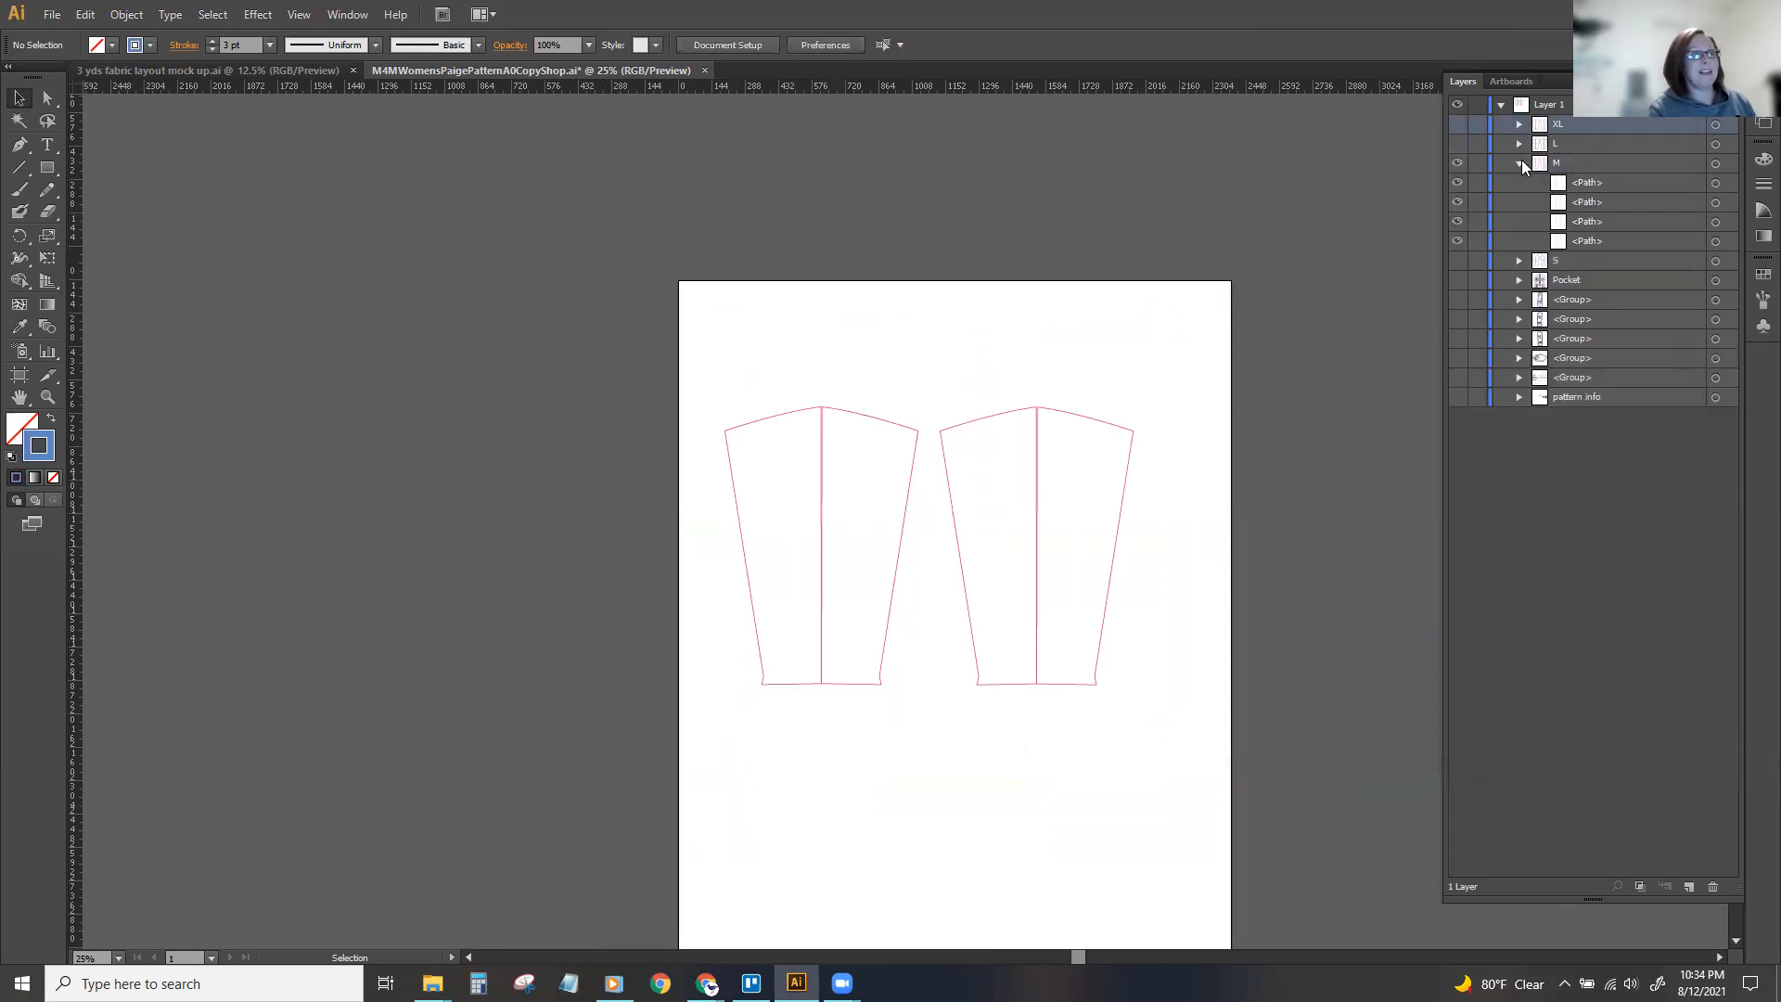
Move the M sleeve pair upward as one group, and enter and leave isolation mode on that group.
left_click(981, 422)
left_click_drag(981, 425, 982, 400)
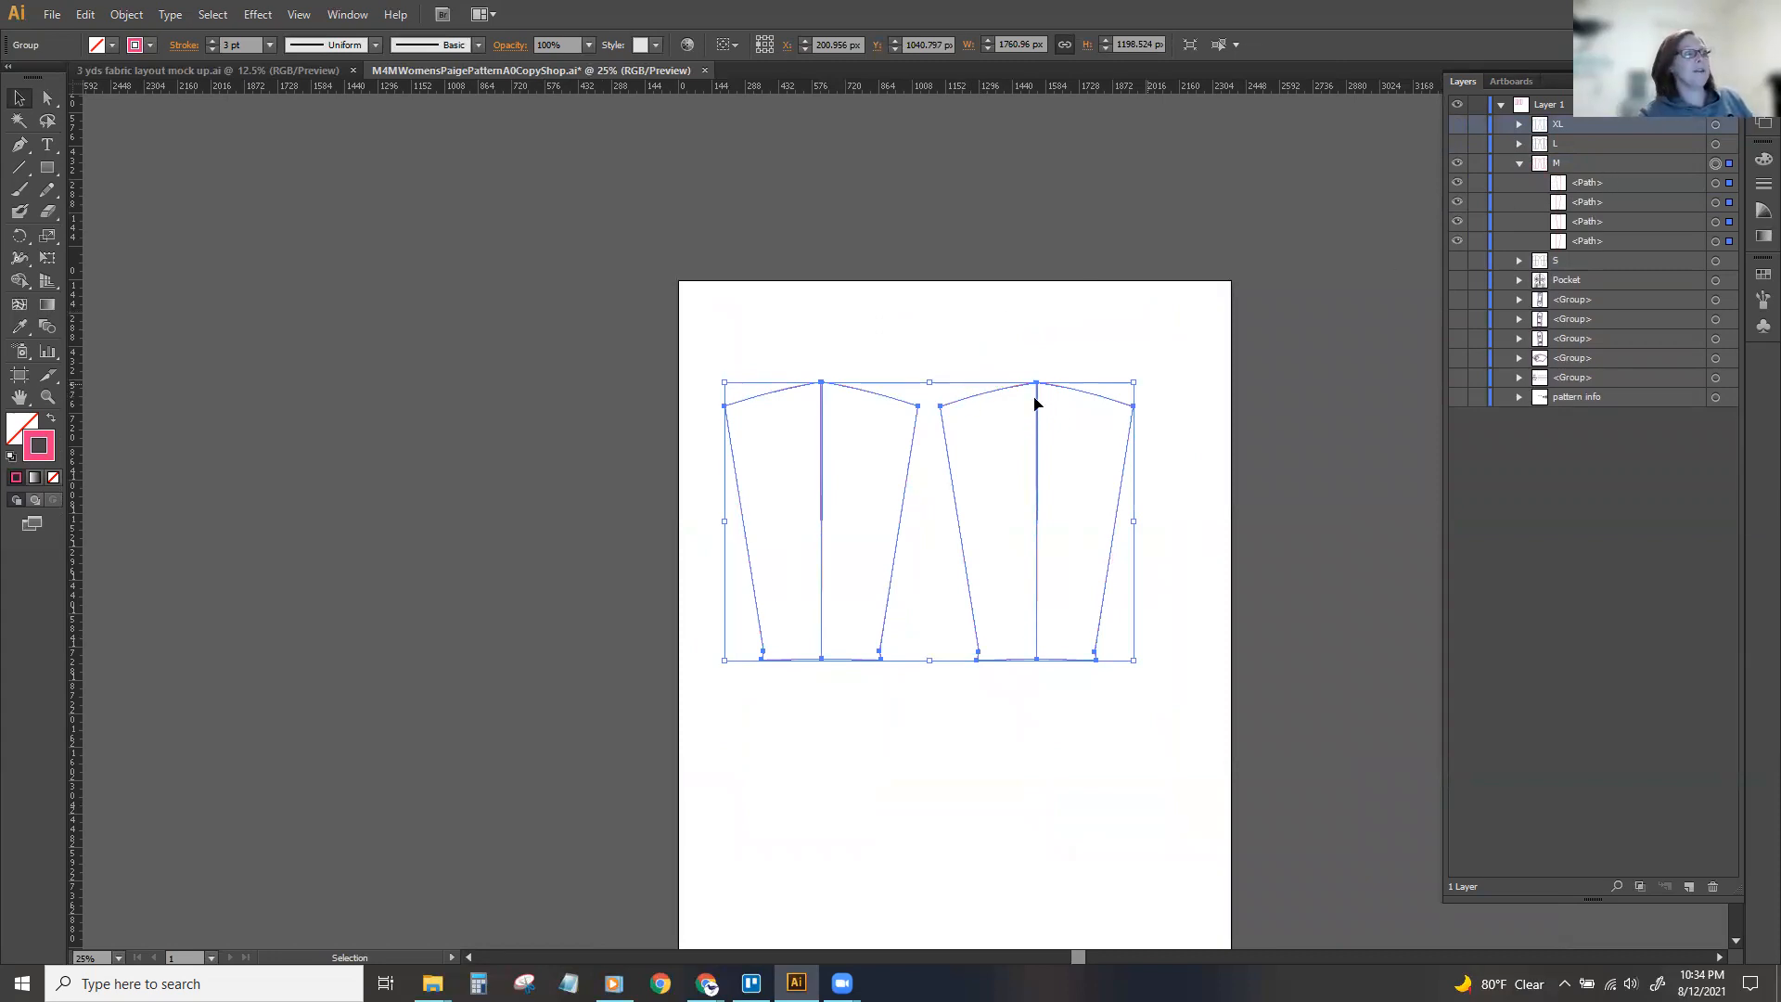
mouse_move(1002, 389)
left_mouse_down()
mouse_move(1046, 354)
mouse_move(931, 398)
mouse_move(975, 392)
left_mouse_up()
key("ctrl+plus")
key("ctrl+plus")
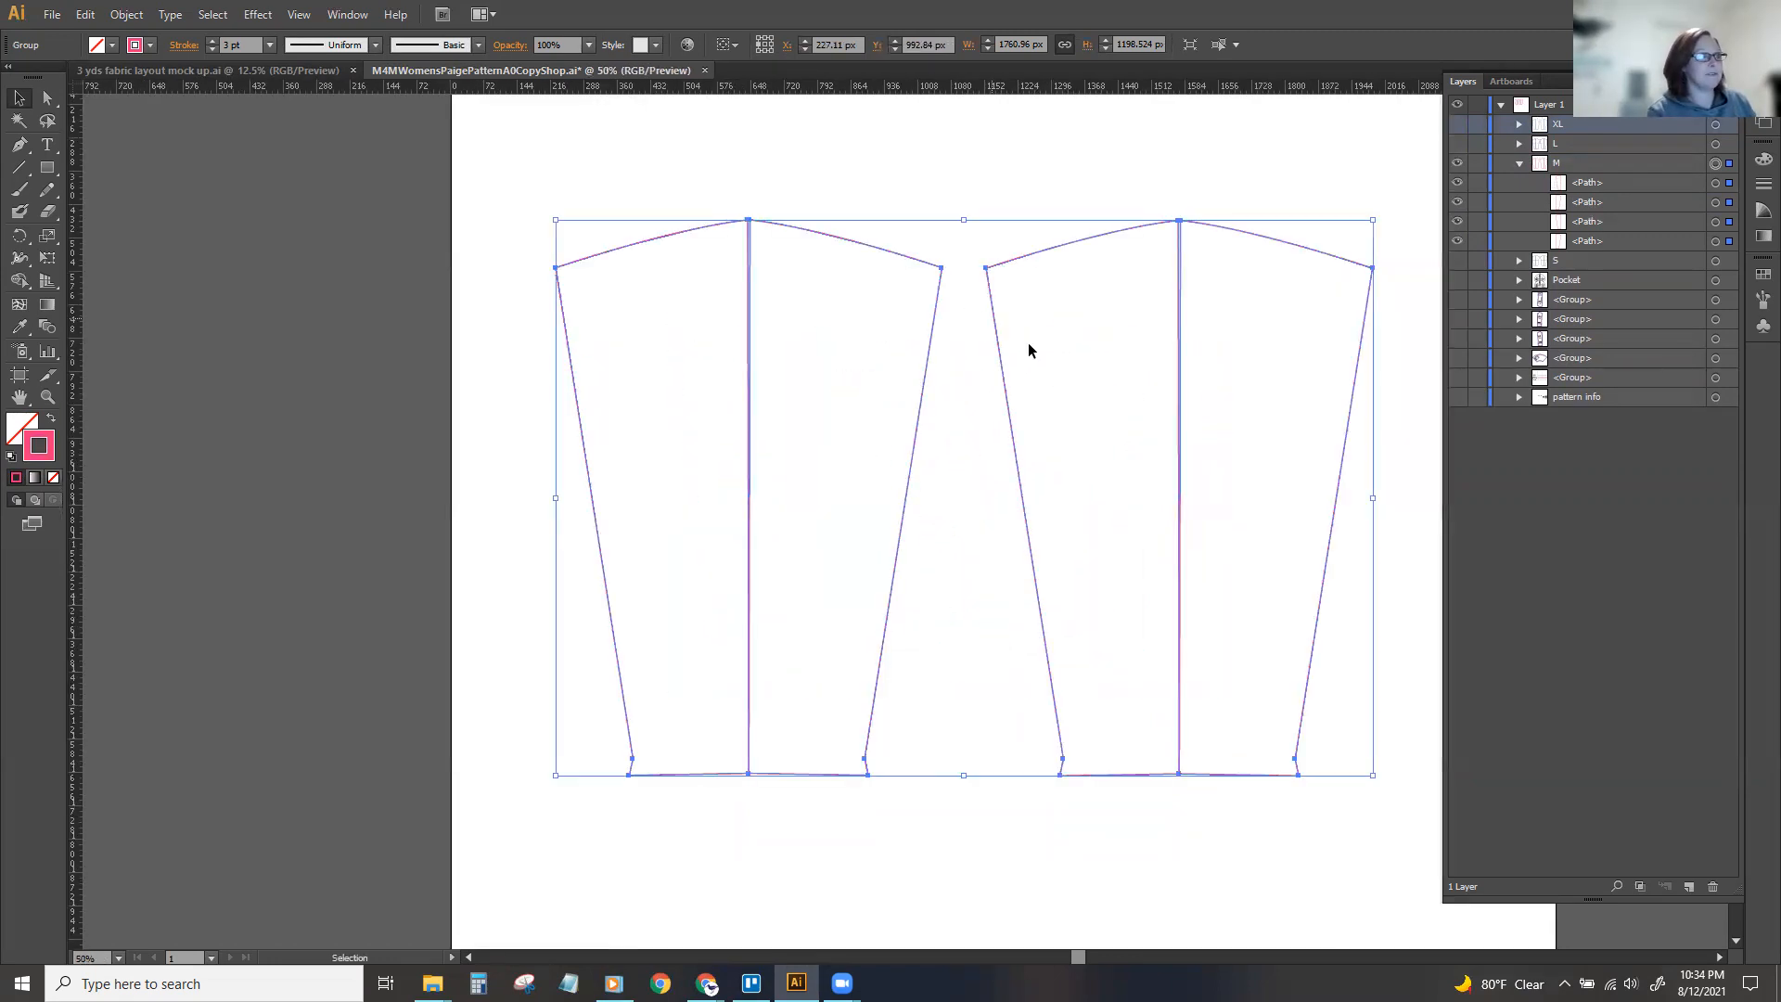
double_click(1118, 239)
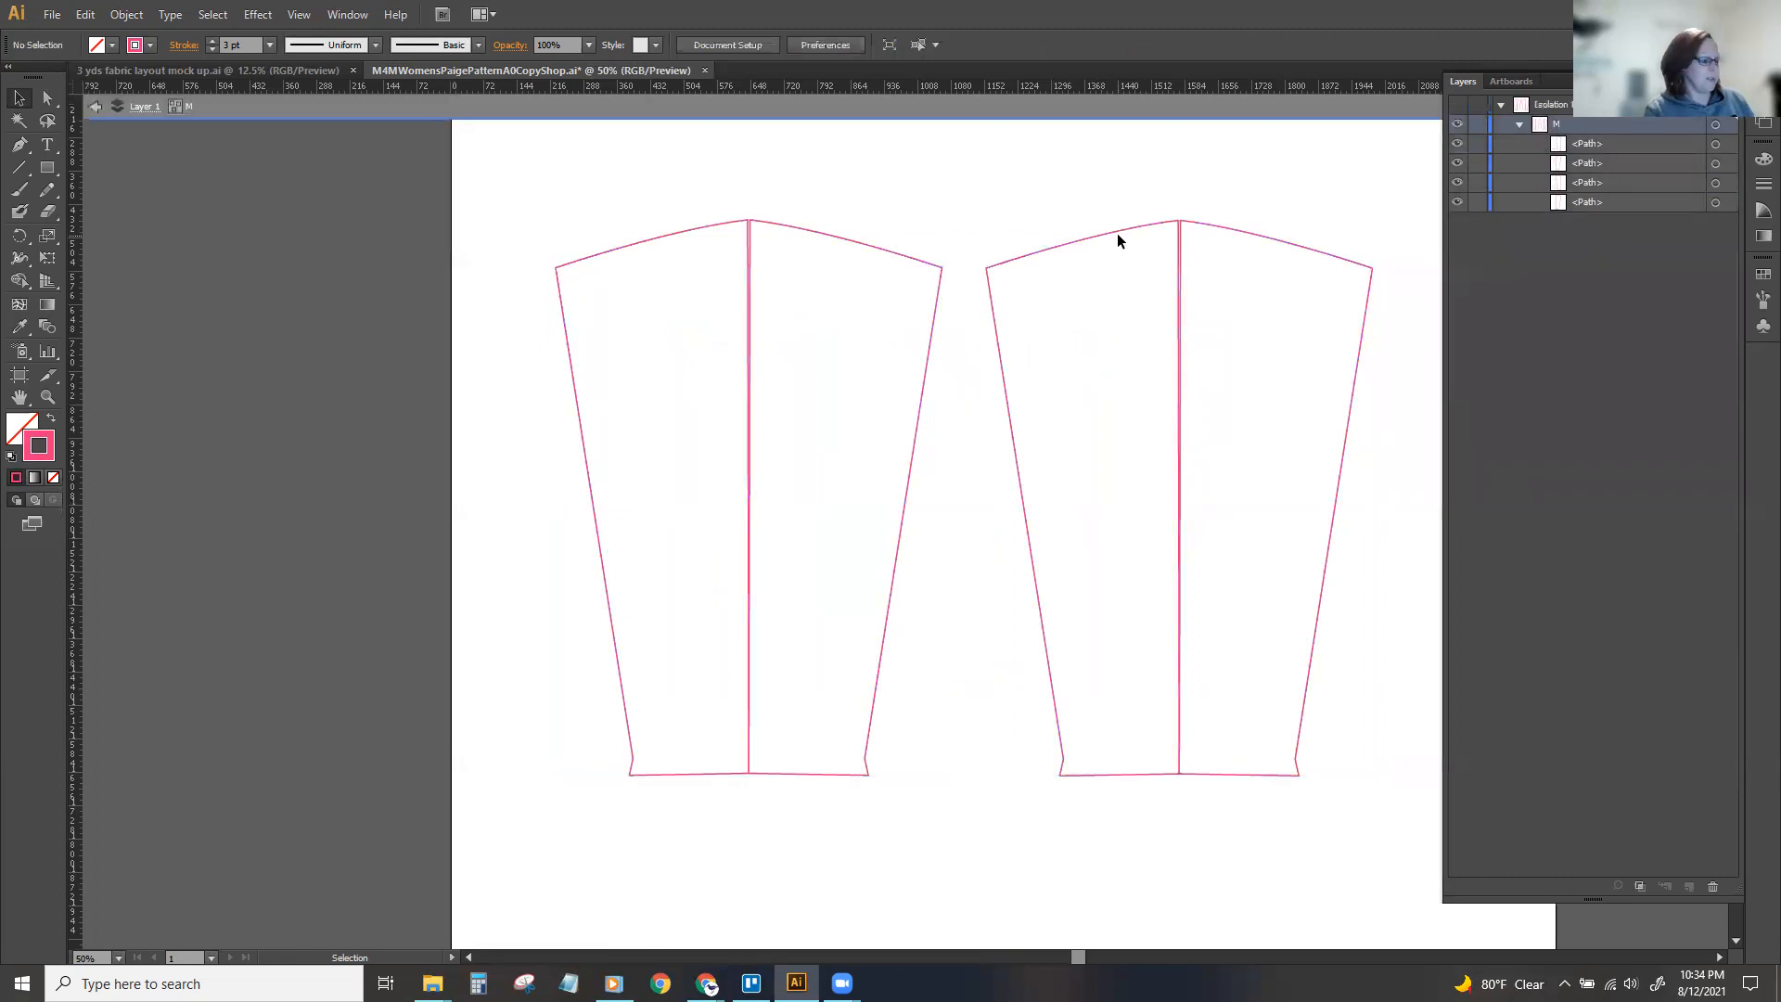
key("Escape")
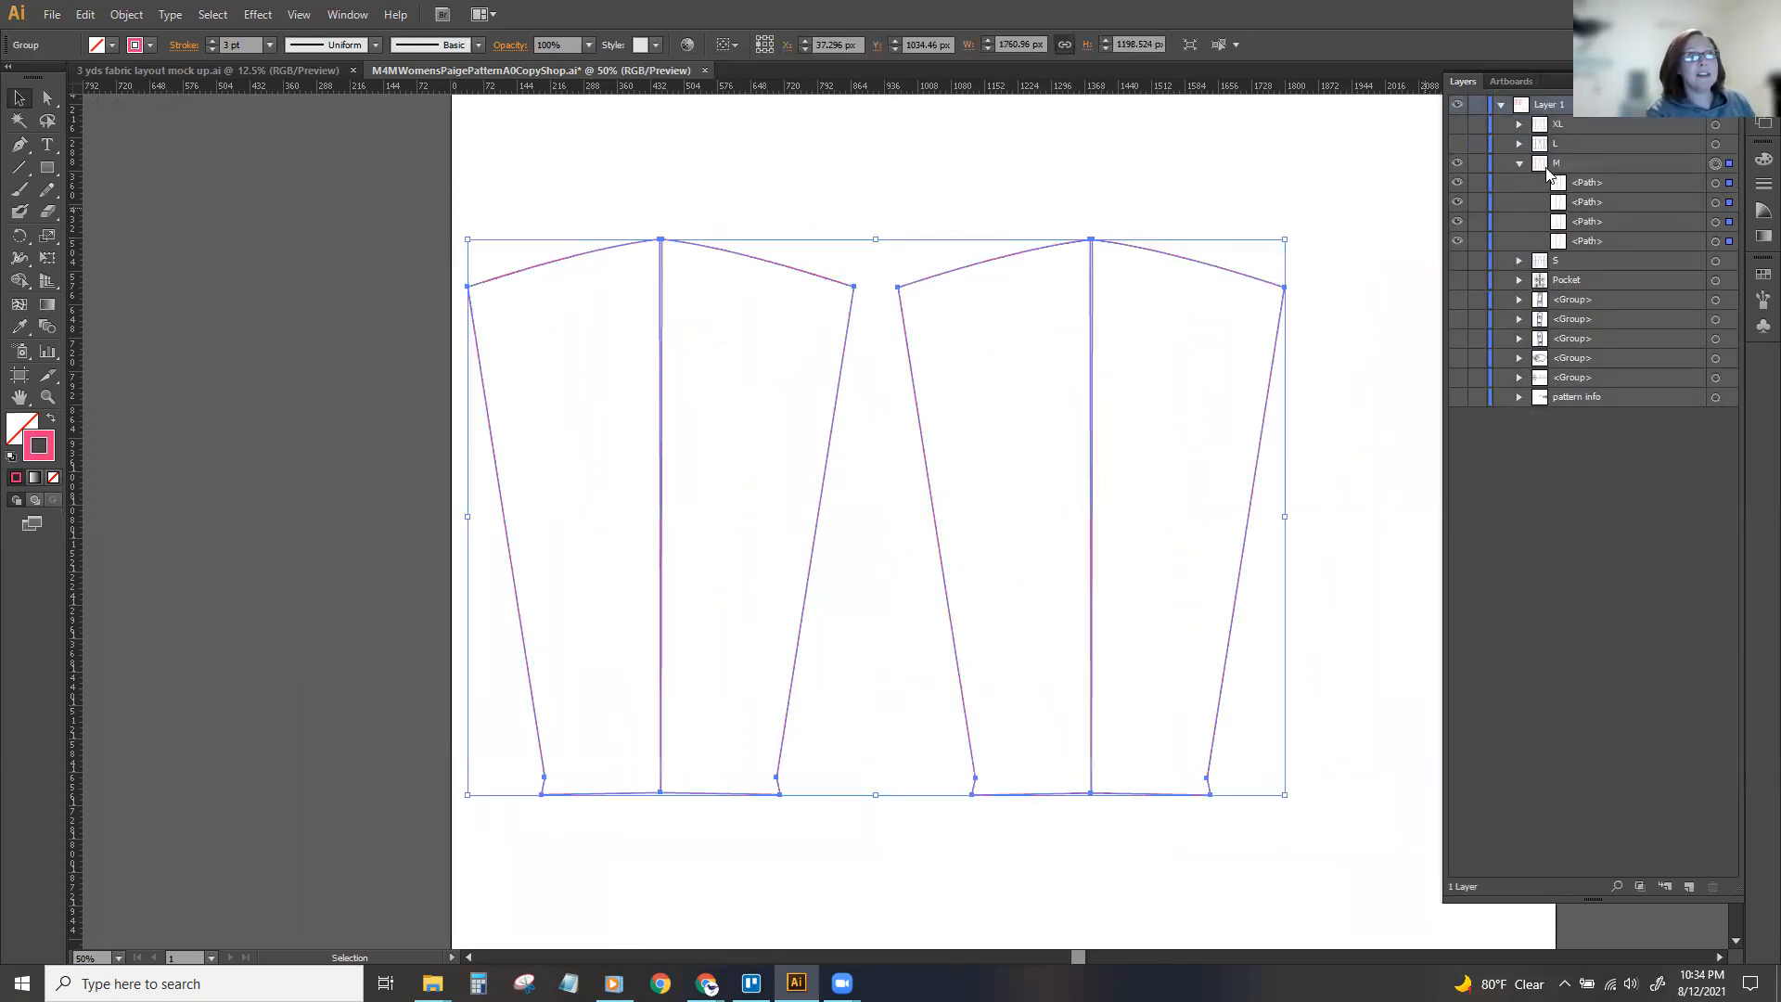
Select each path of the M group individually and shift the whole M sleeve pair to the right.
left_click(1715, 184)
left_click(1715, 203)
left_click(1716, 222)
left_click(1716, 241)
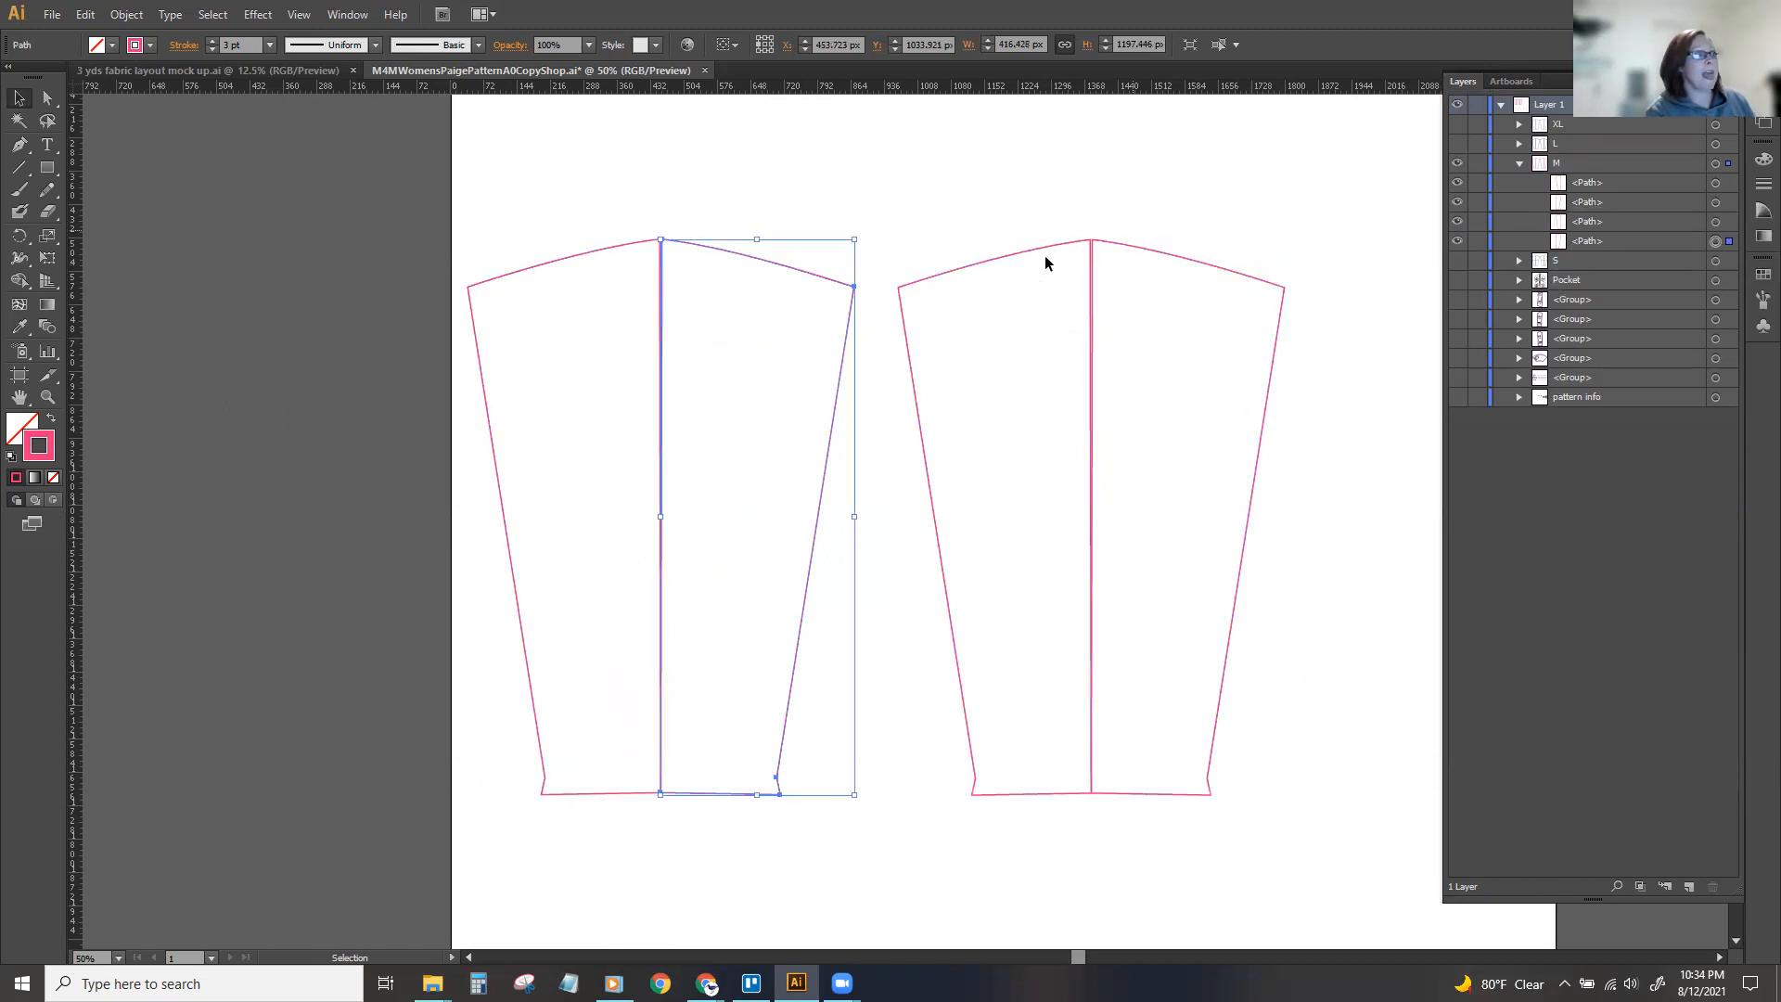
left_click(1015, 237)
left_click_drag(1021, 251, 1094, 245)
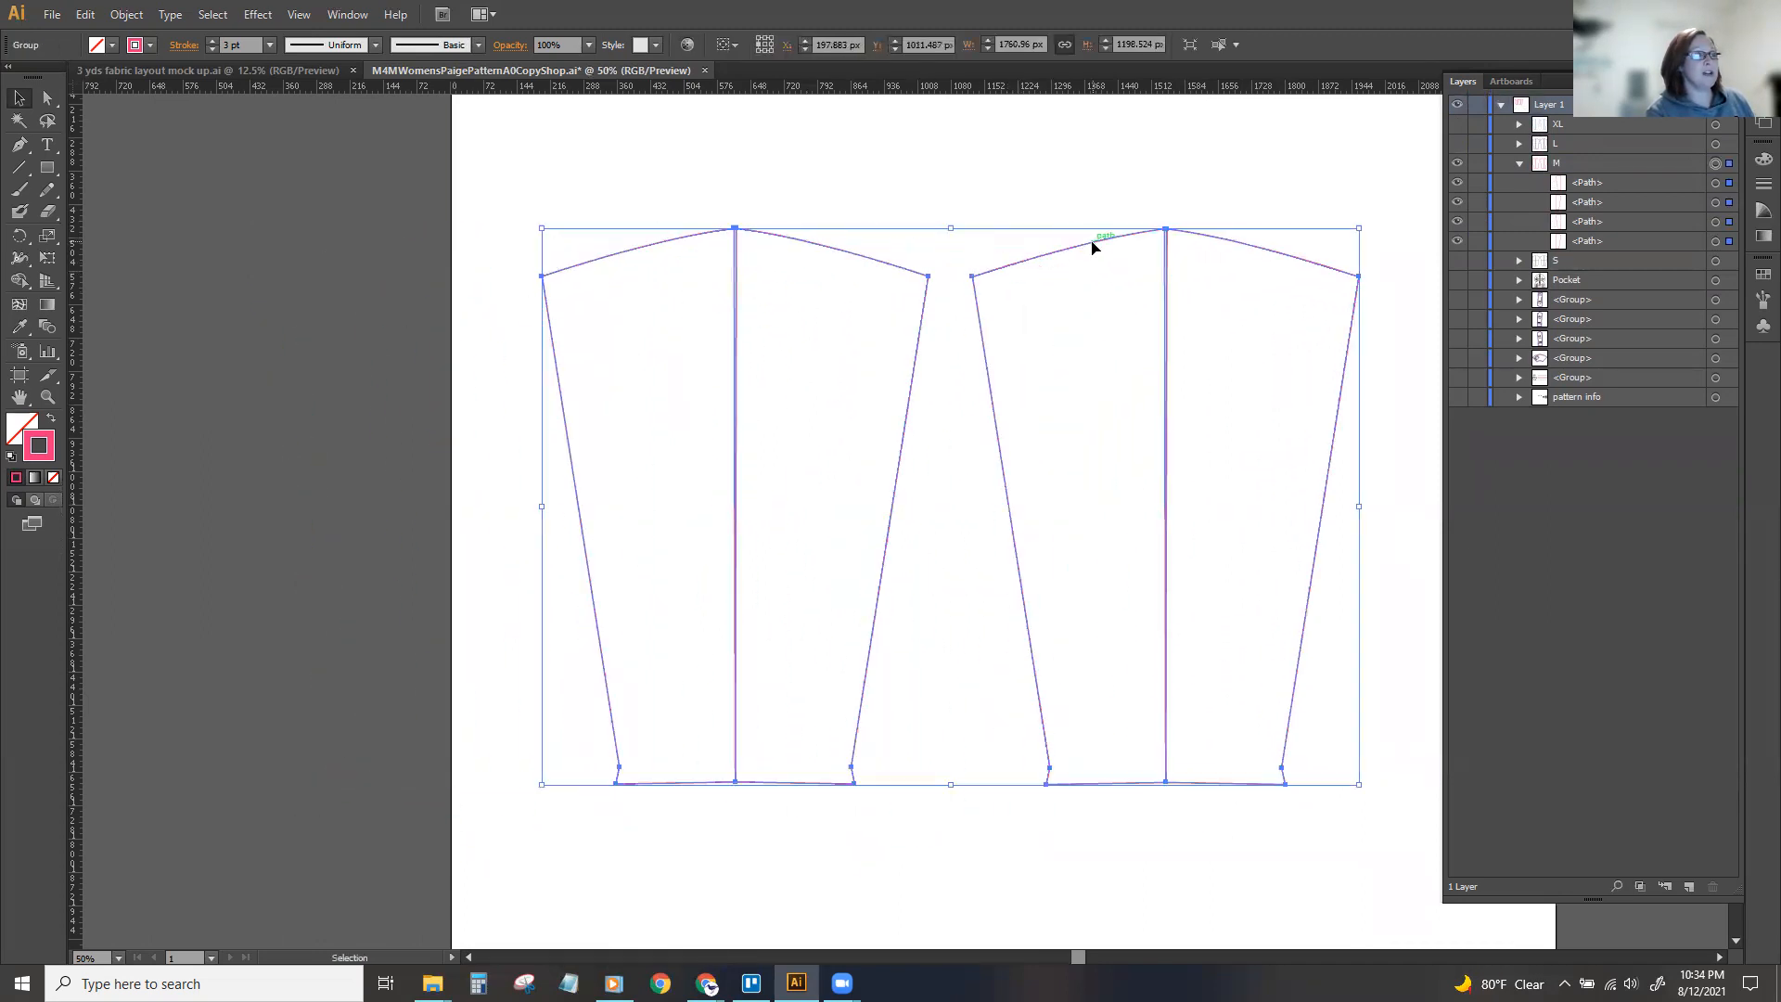
Isolate the M group and group the two halves of each sleeve as a separate sleeve group.
double_click(1092, 249)
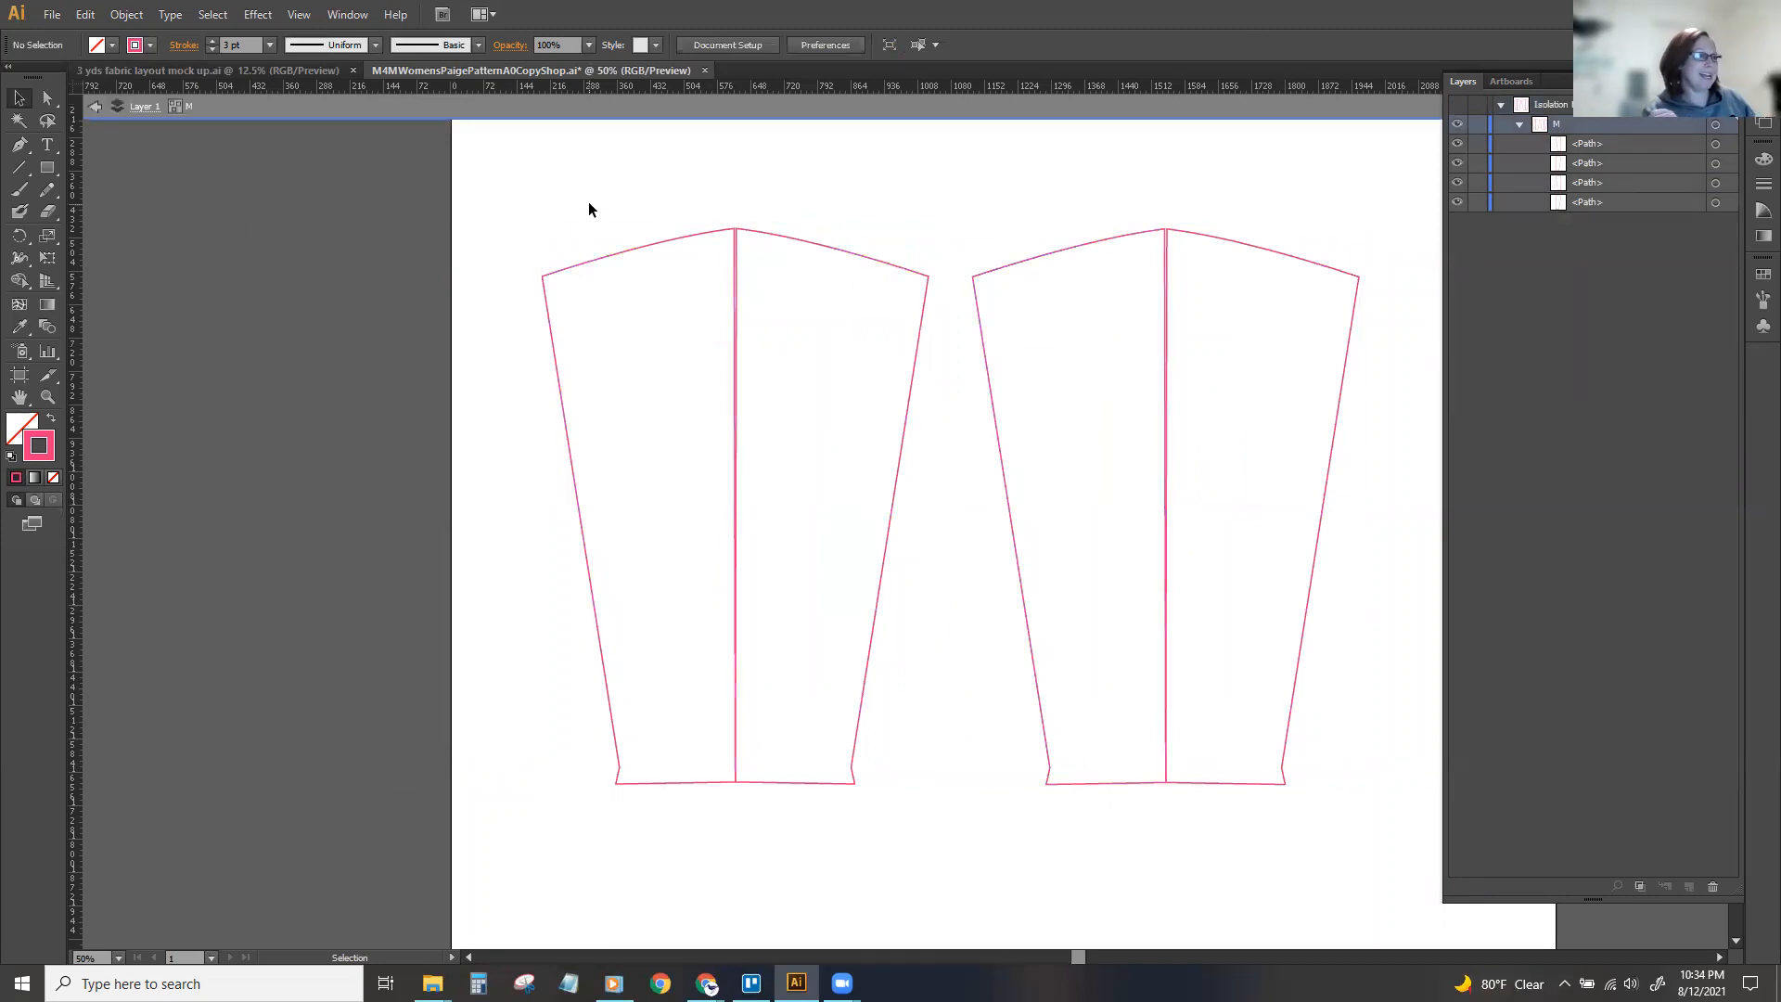
left_click(620, 258)
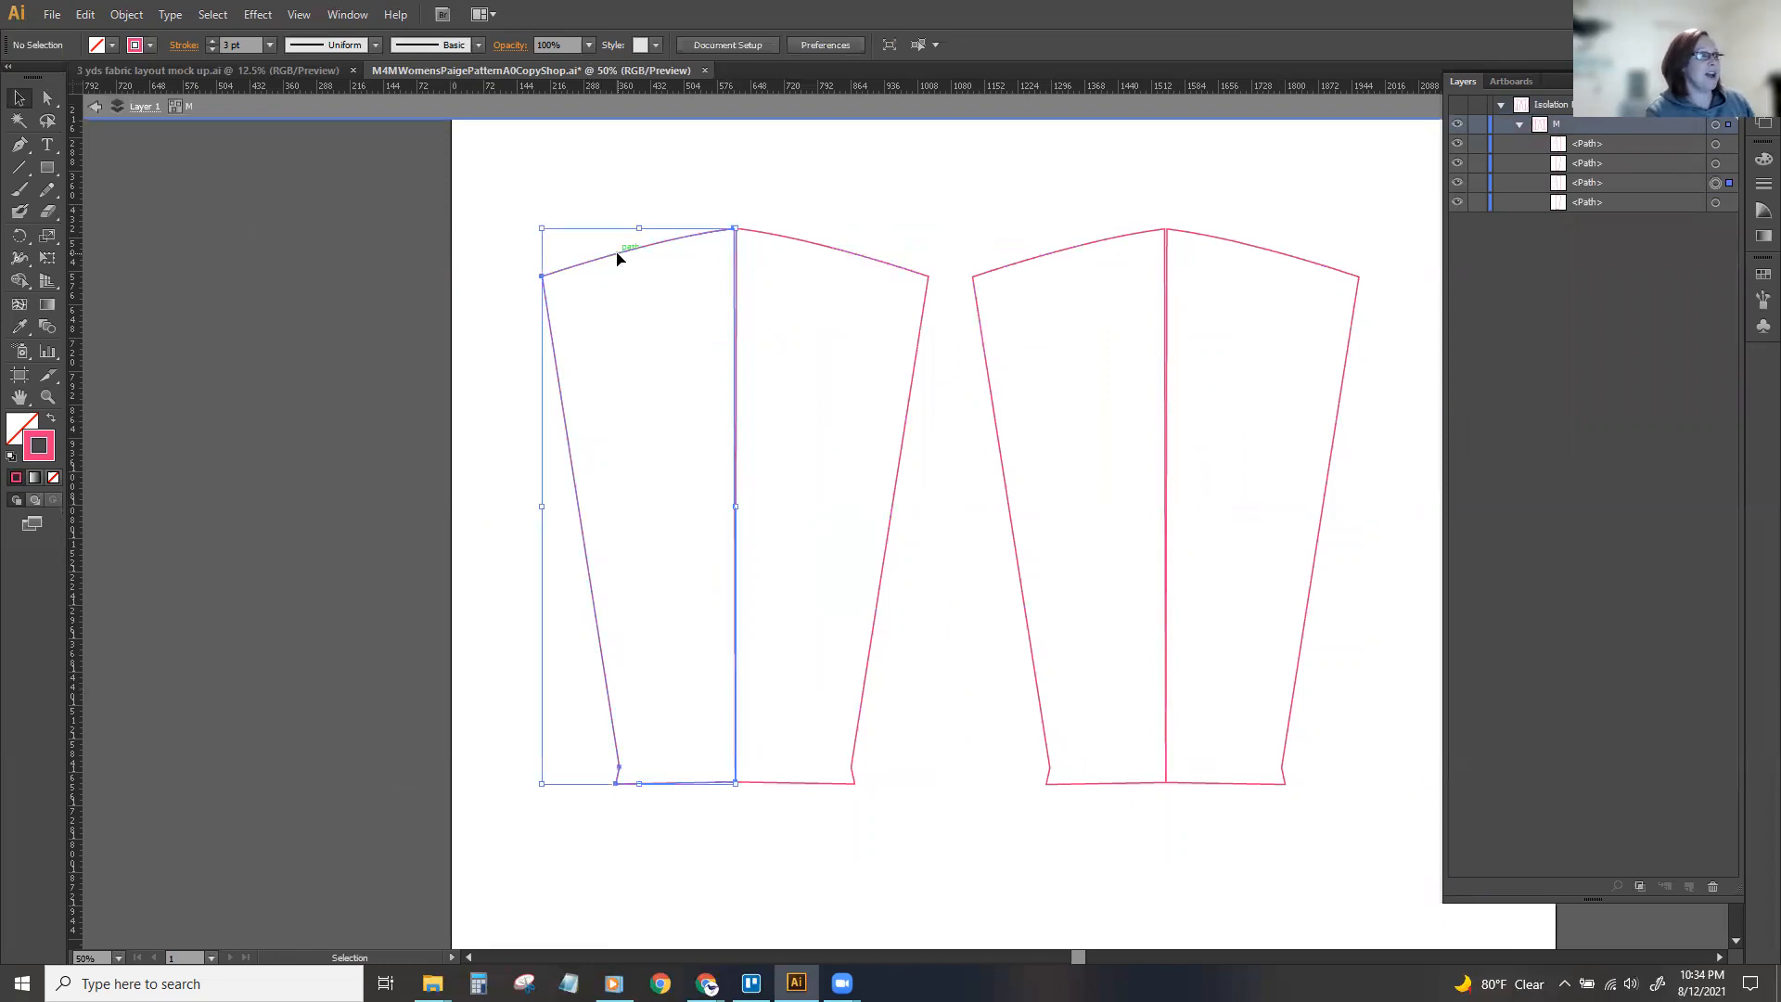
left_click(942, 204)
left_click_drag(585, 188, 770, 292)
key("a")
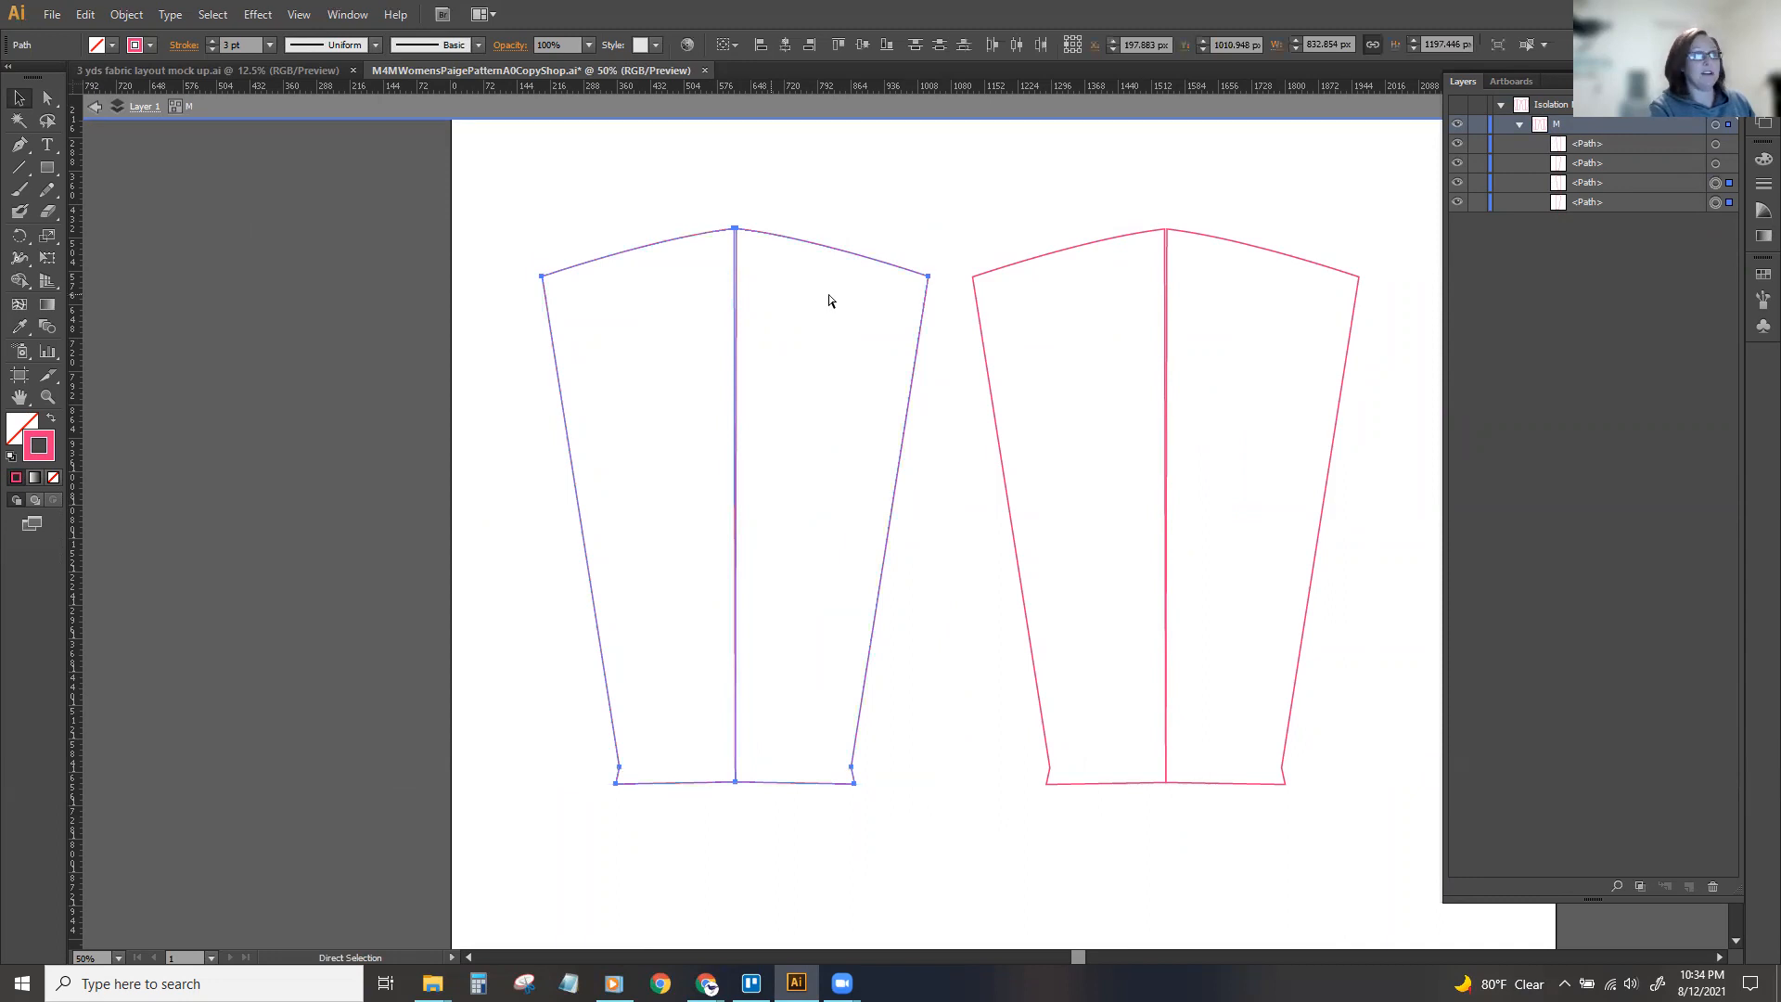
key("ctrl+g")
left_click_drag(1032, 172, 1225, 309)
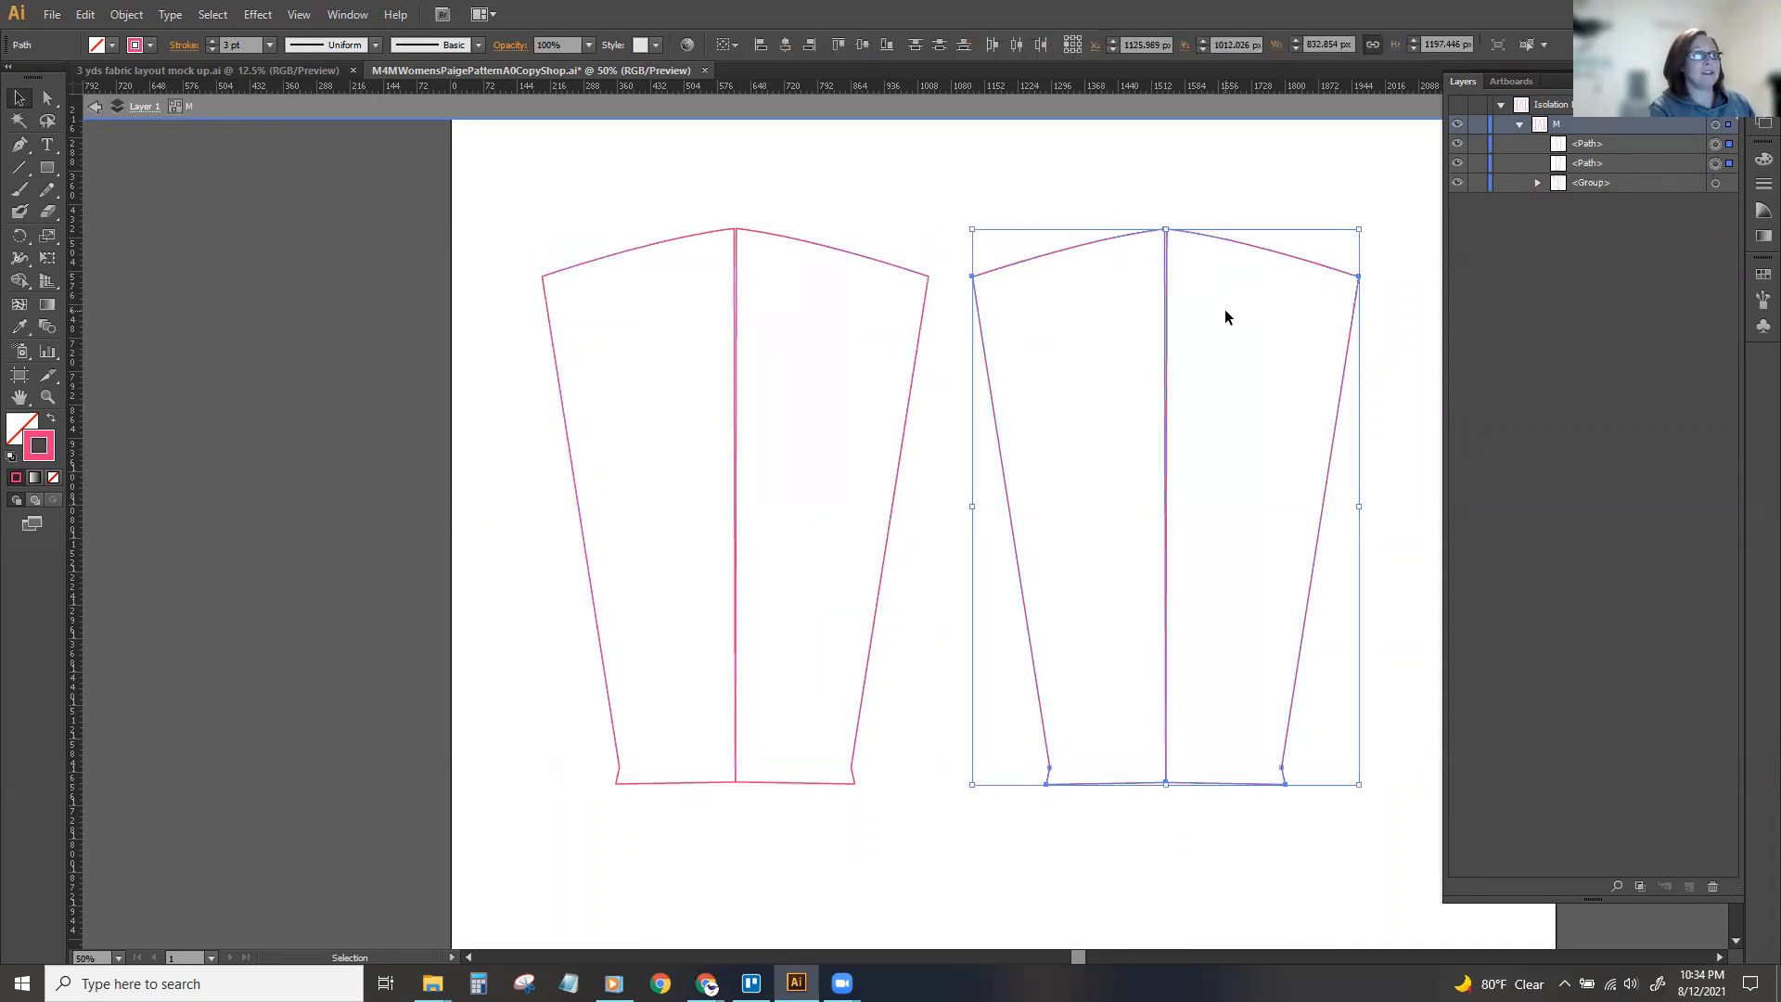
key("ctrl+g")
Move the right M sleeve closer until it nearly meets the left sleeve, and leave isolation mode.
left_click(1274, 194)
left_click(1119, 238)
left_click_drag(1116, 241, 1083, 241)
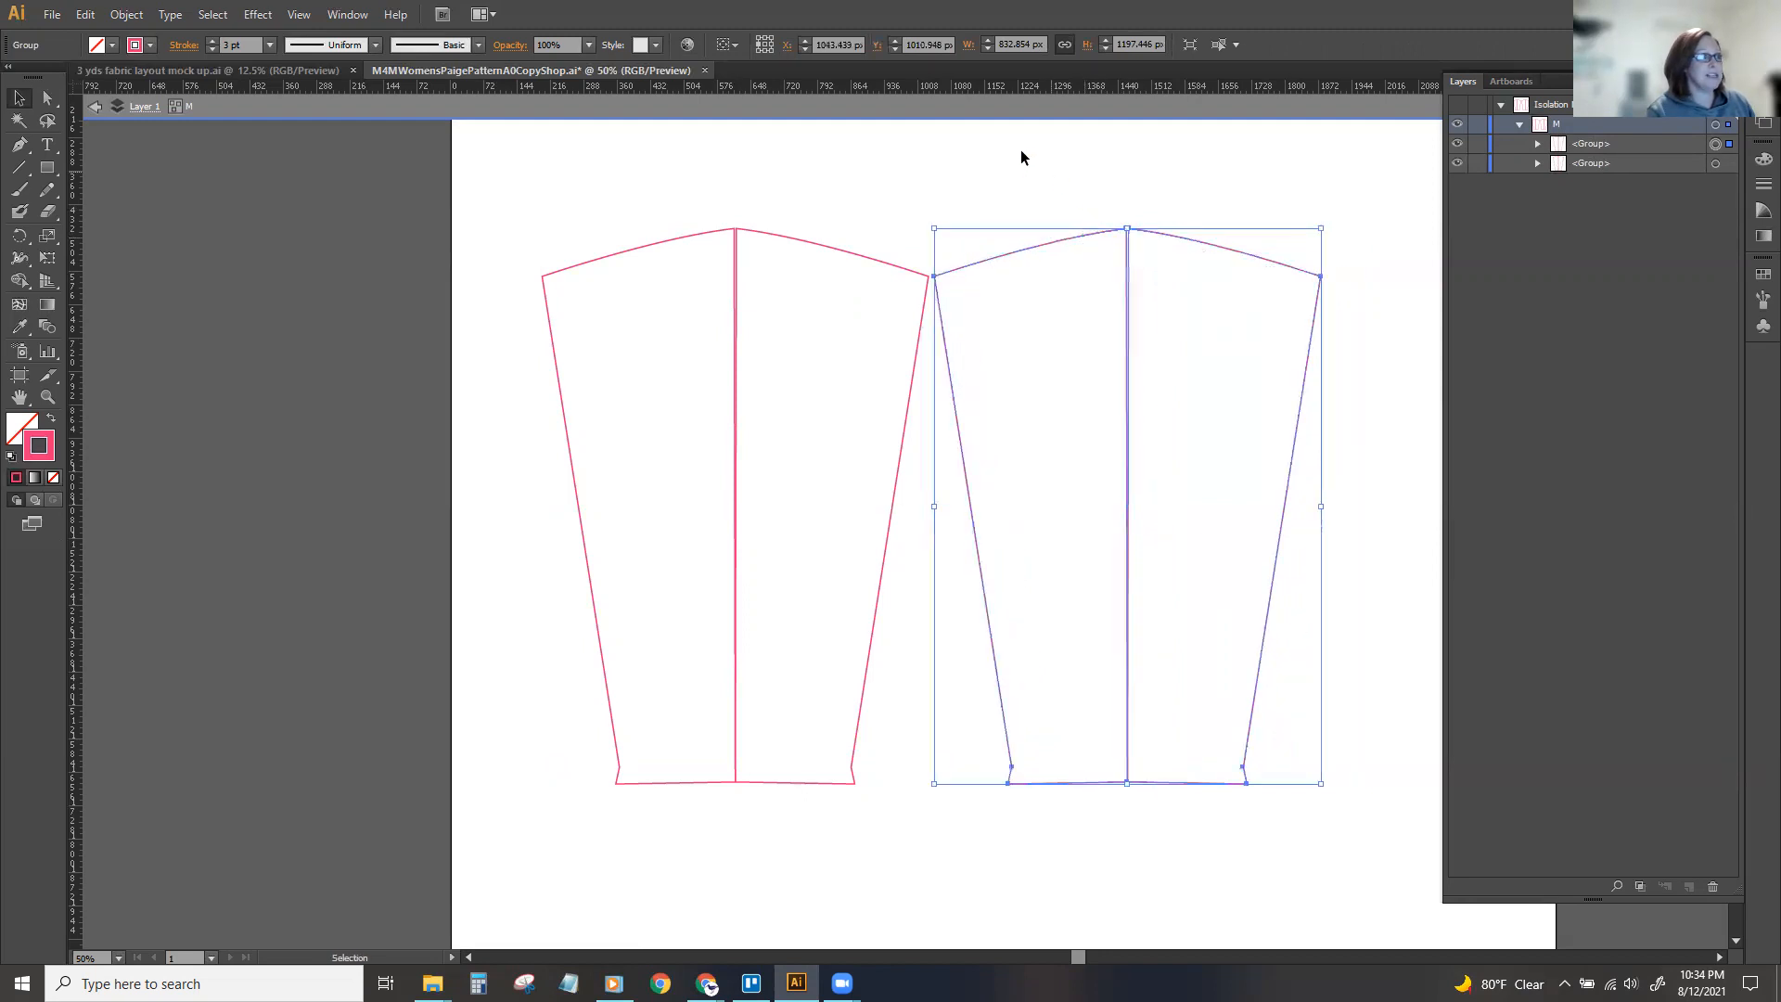
left_click(949, 182)
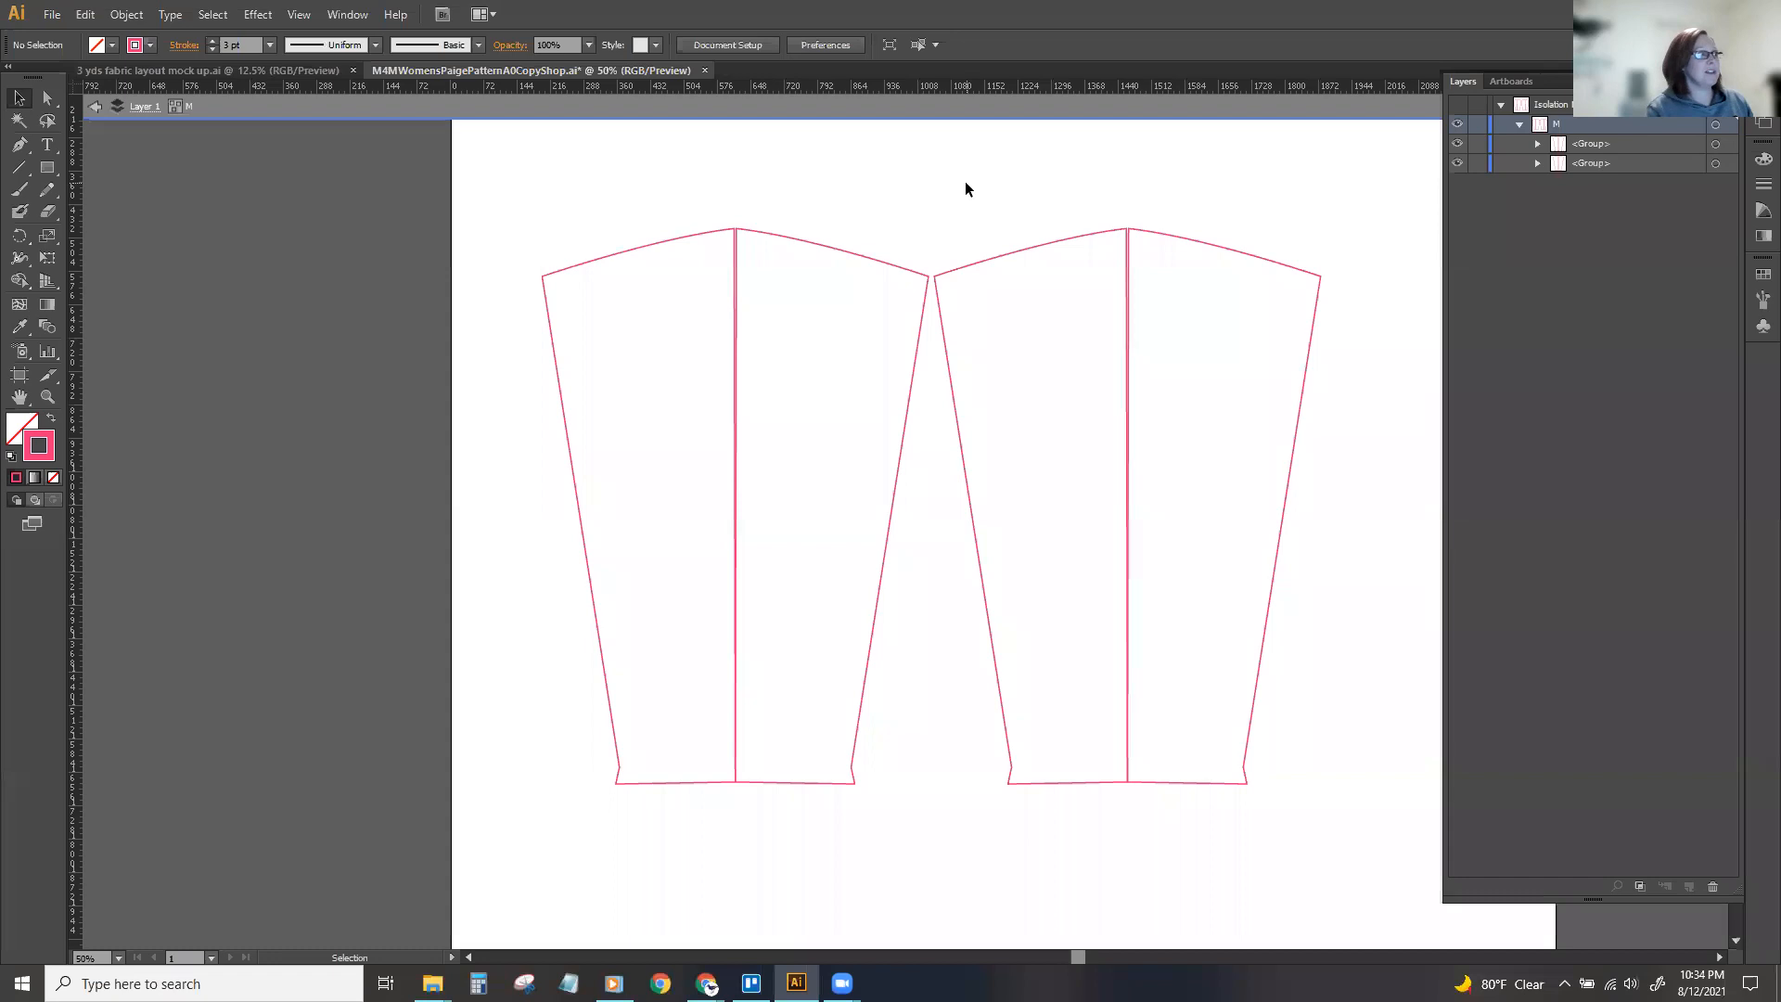
double_click(965, 181)
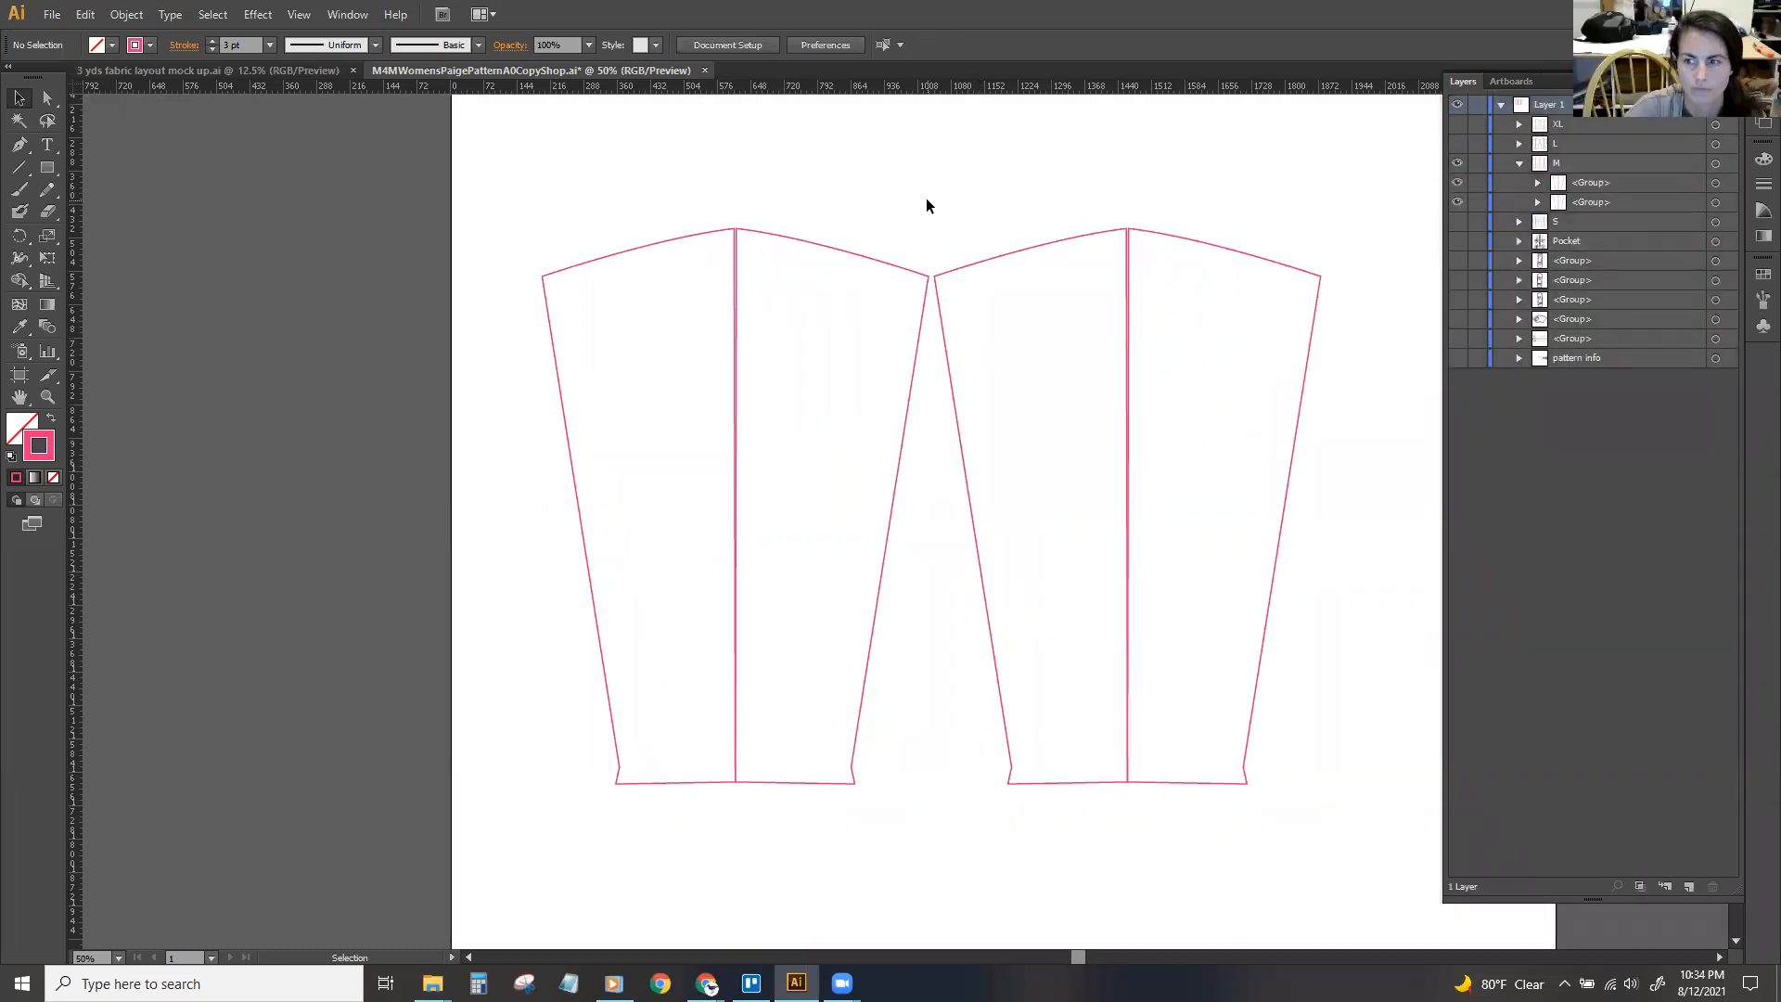
Shift the M sleeve pair slightly up and to the left, and collapse and hide the M group.
mouse_move(866, 262)
left_mouse_down()
mouse_move(705, 239)
mouse_move(855, 249)
left_mouse_up()
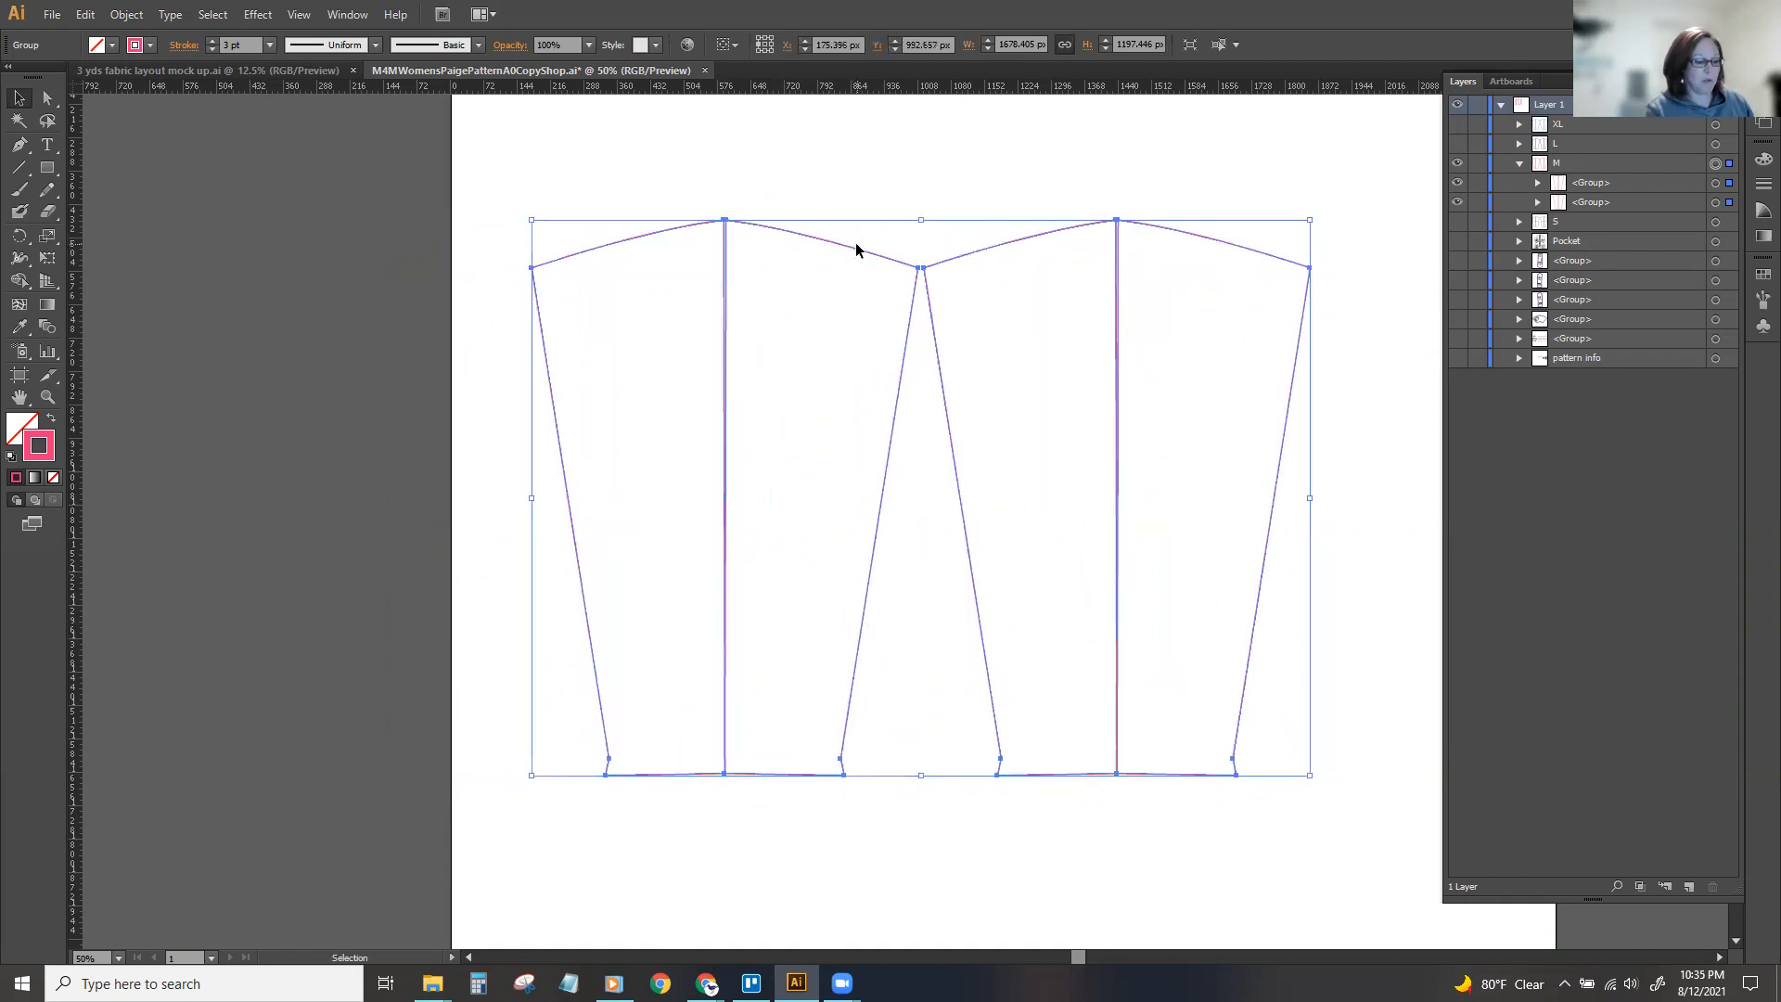
key("ctrl+minus")
key("ctrl+minus")
left_click(1264, 282)
left_click(1519, 163)
left_click(1457, 163)
Show only the front piece's group and move the piece up and left so it lies fully on the artboard.
left_click(1456, 222)
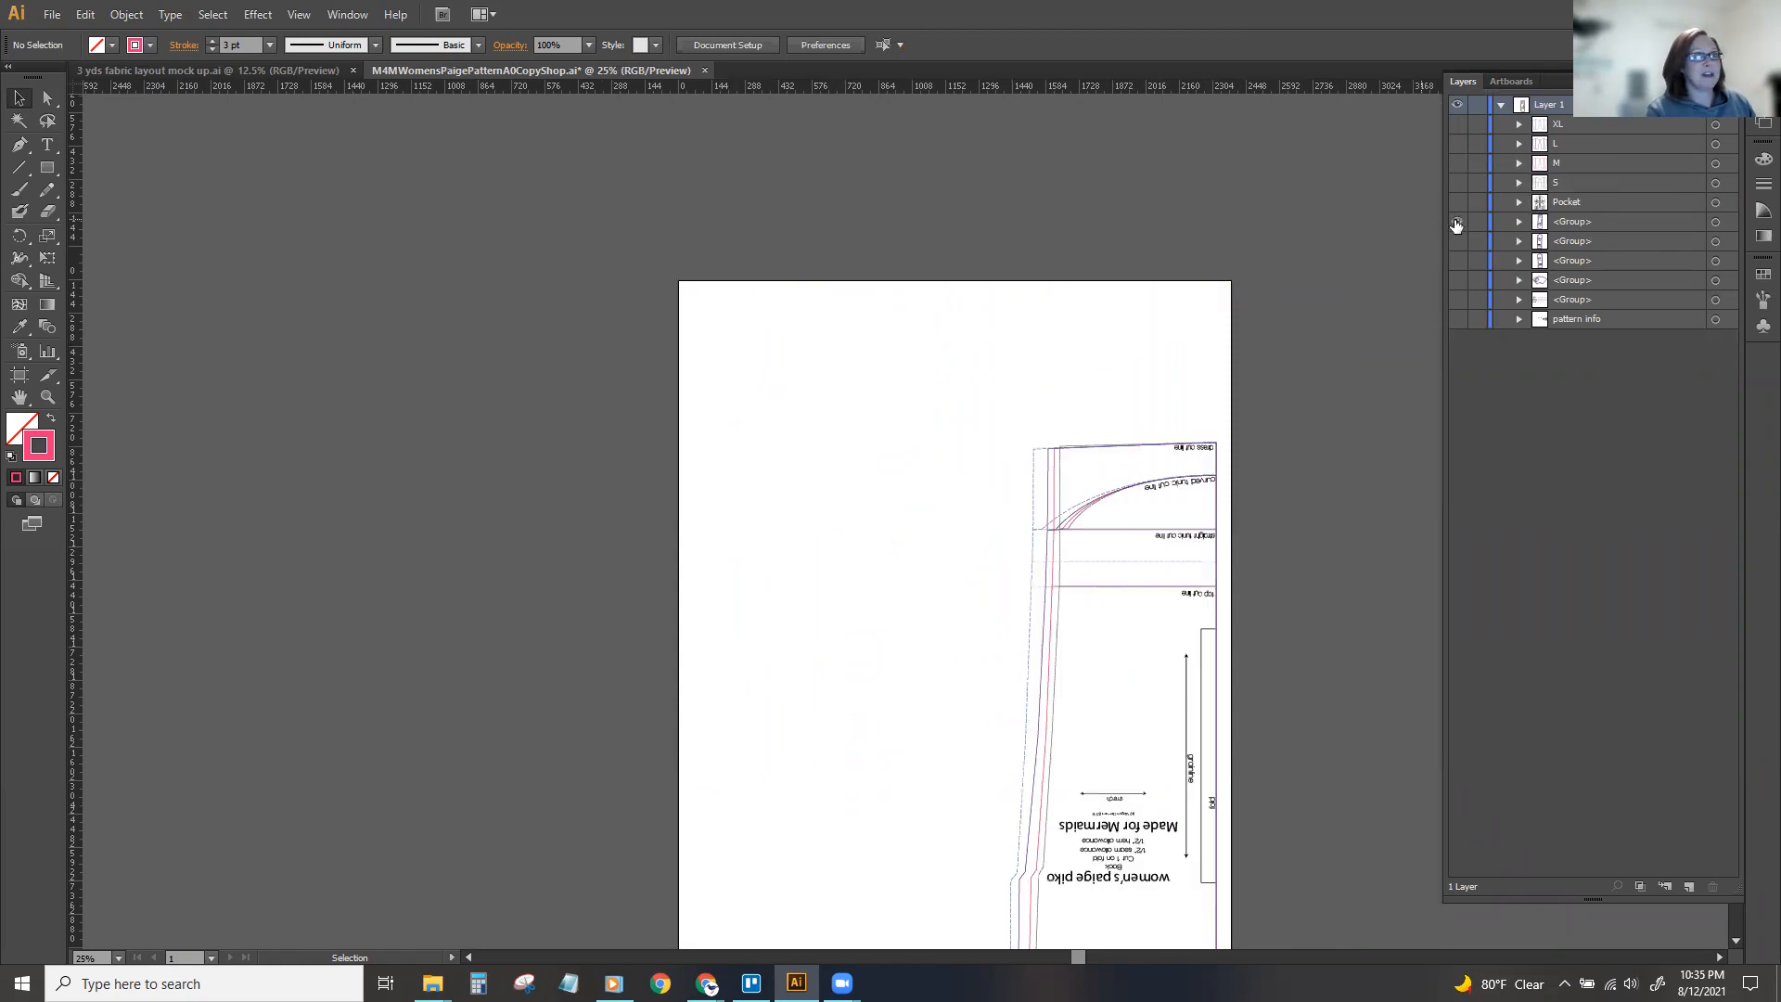
left_click(1457, 224)
left_click(1458, 243)
left_click_drag(1374, 478, 1062, 323)
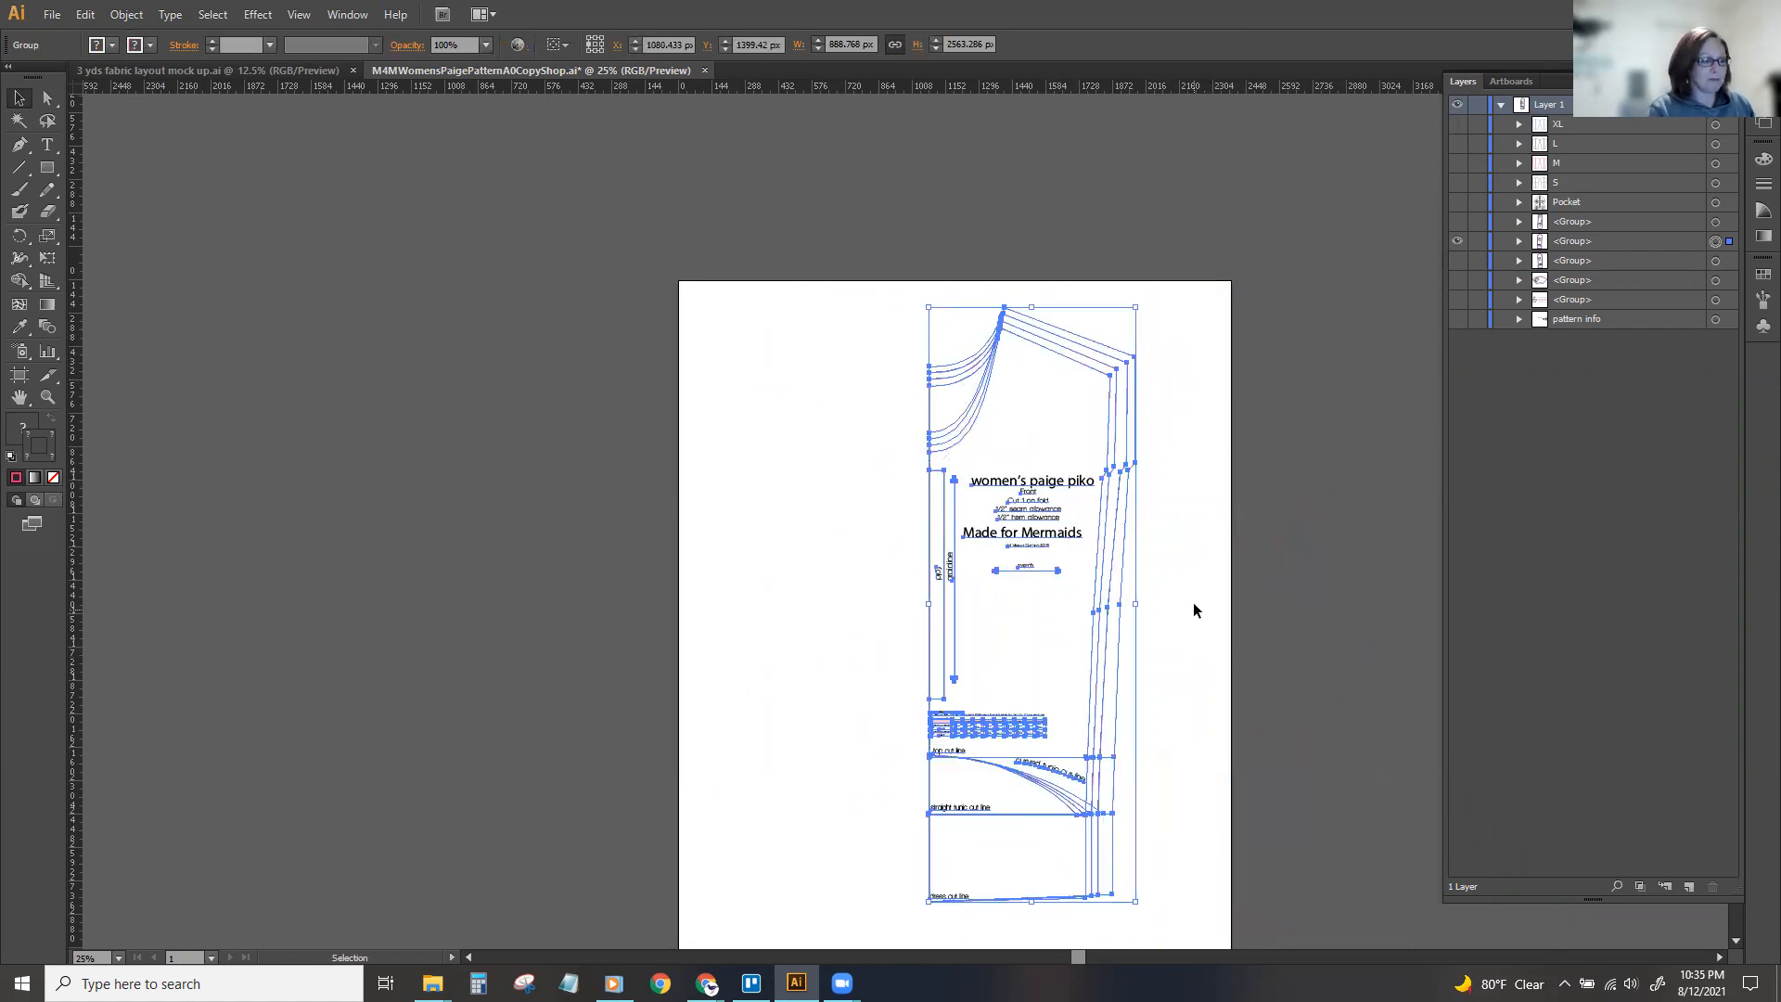
left_click(1197, 546)
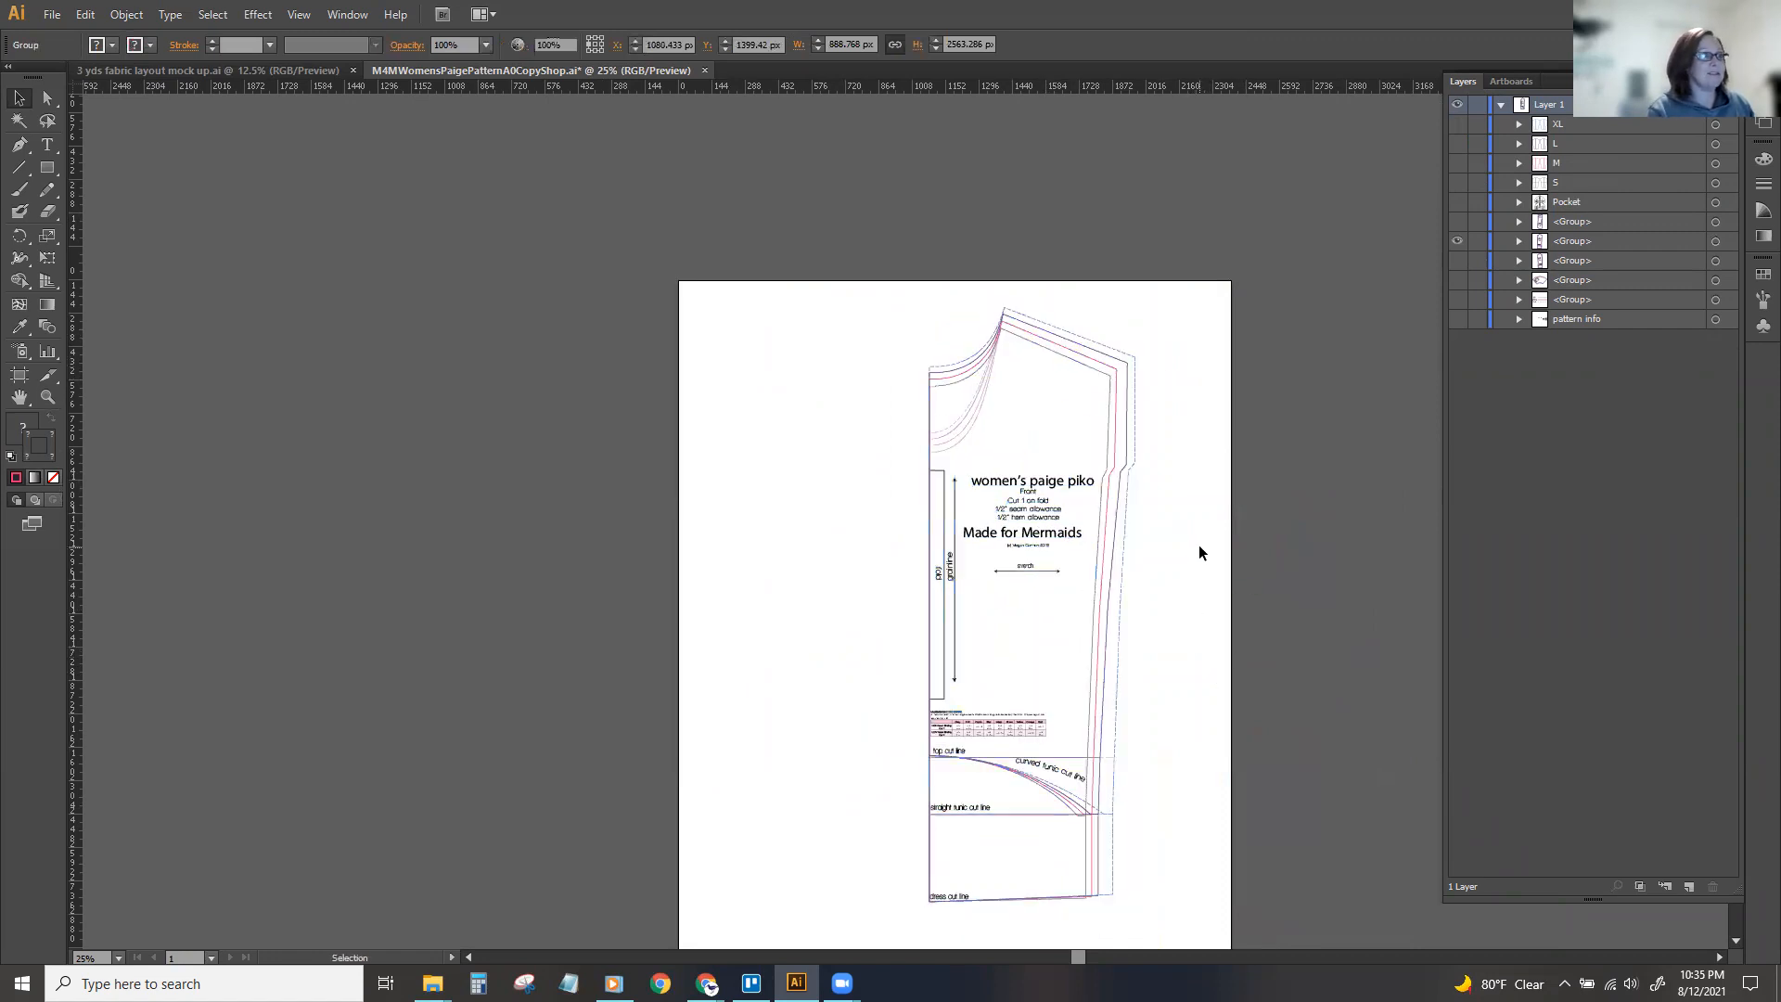
Paste a copy of the front piece behind the original and reflect the copy across the vertical axis.
left_click(988, 382)
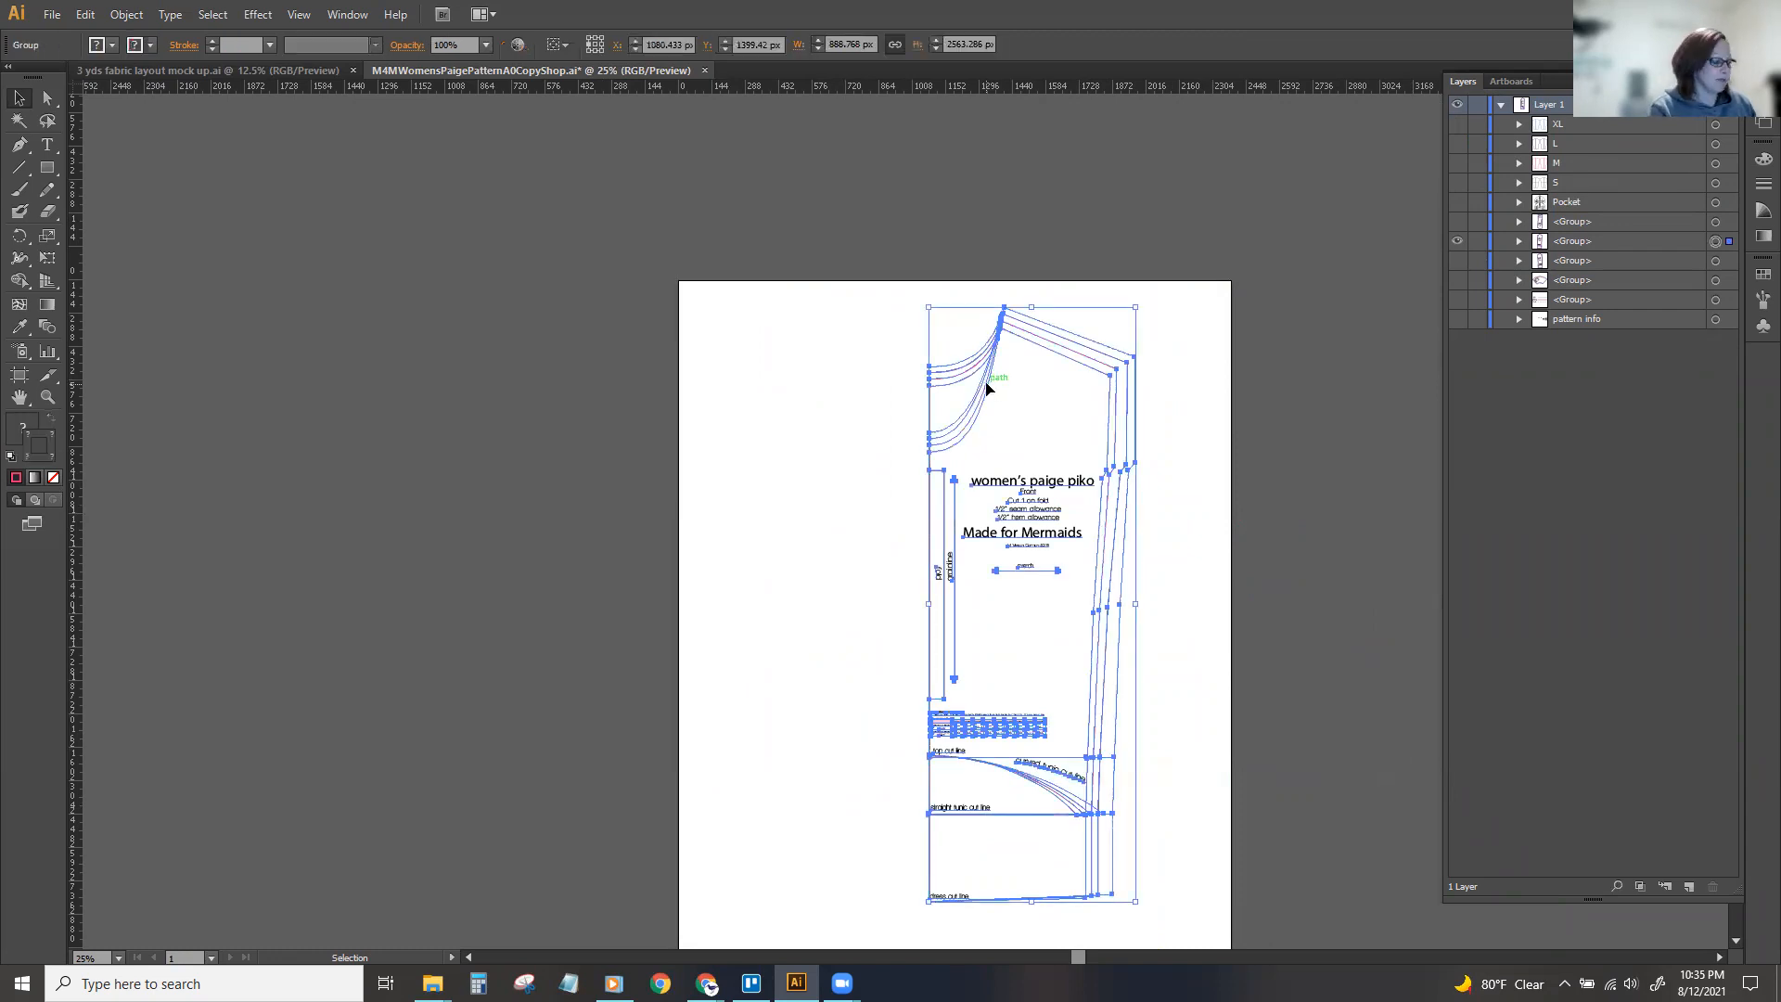
key("a")
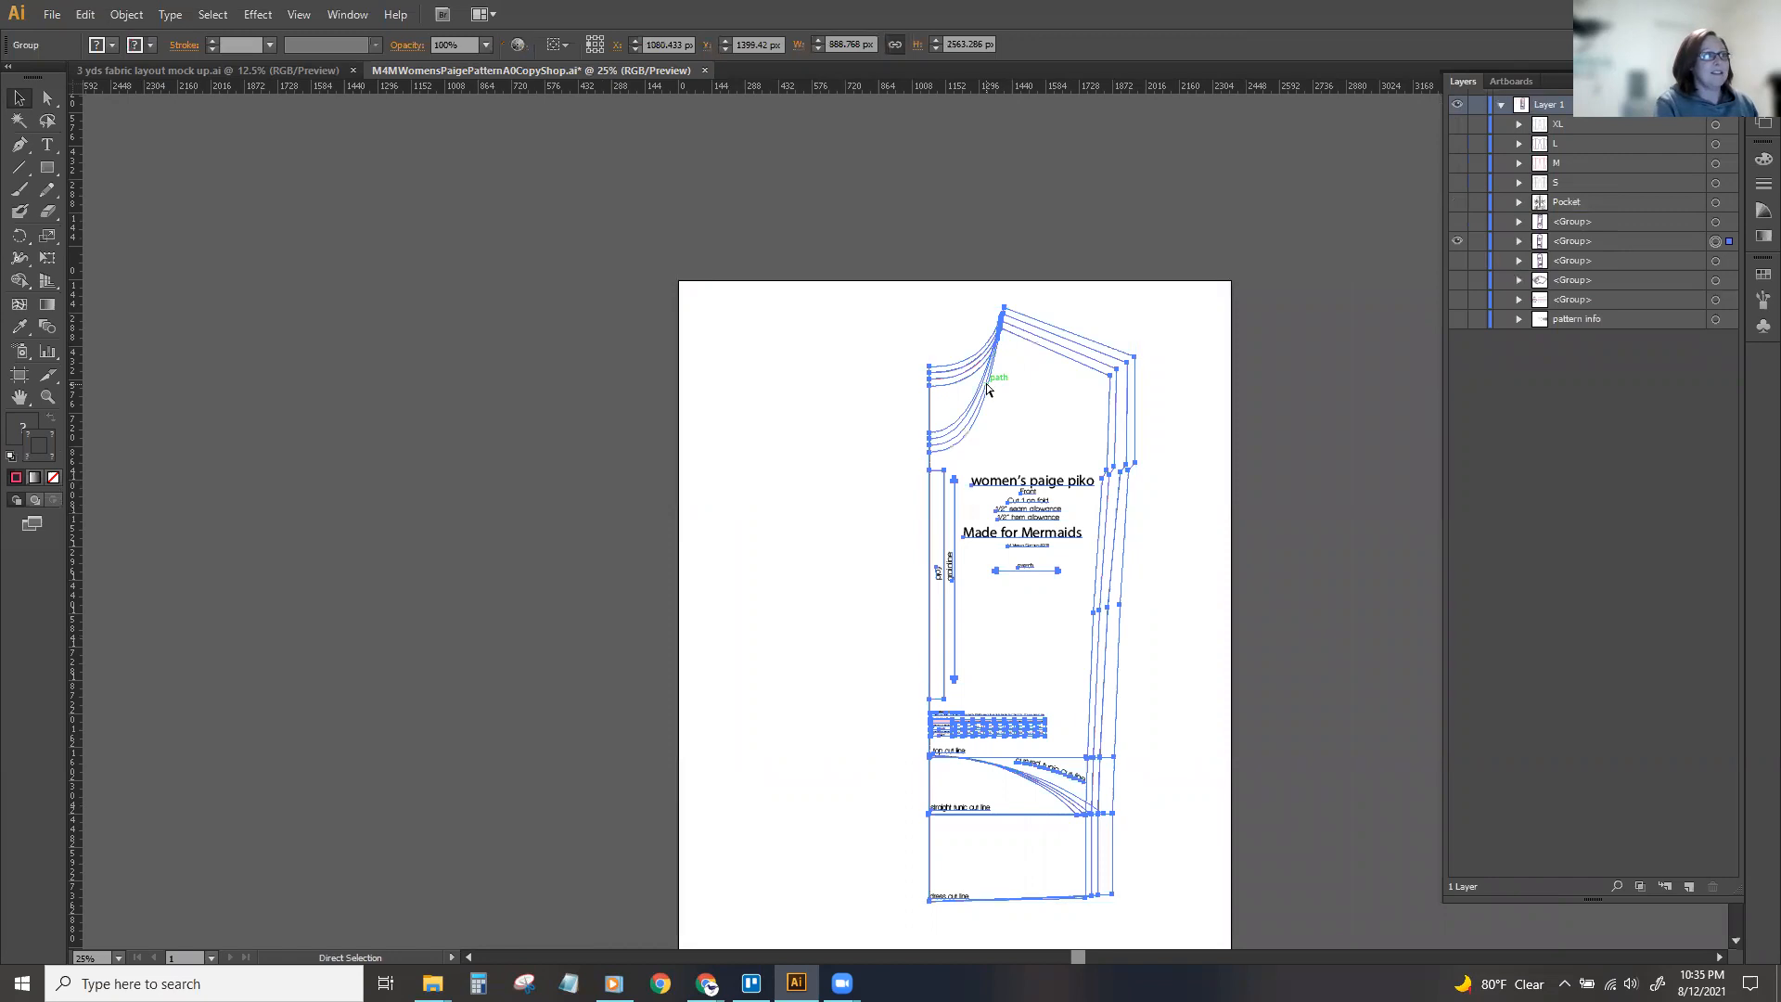
key("ctrl+b")
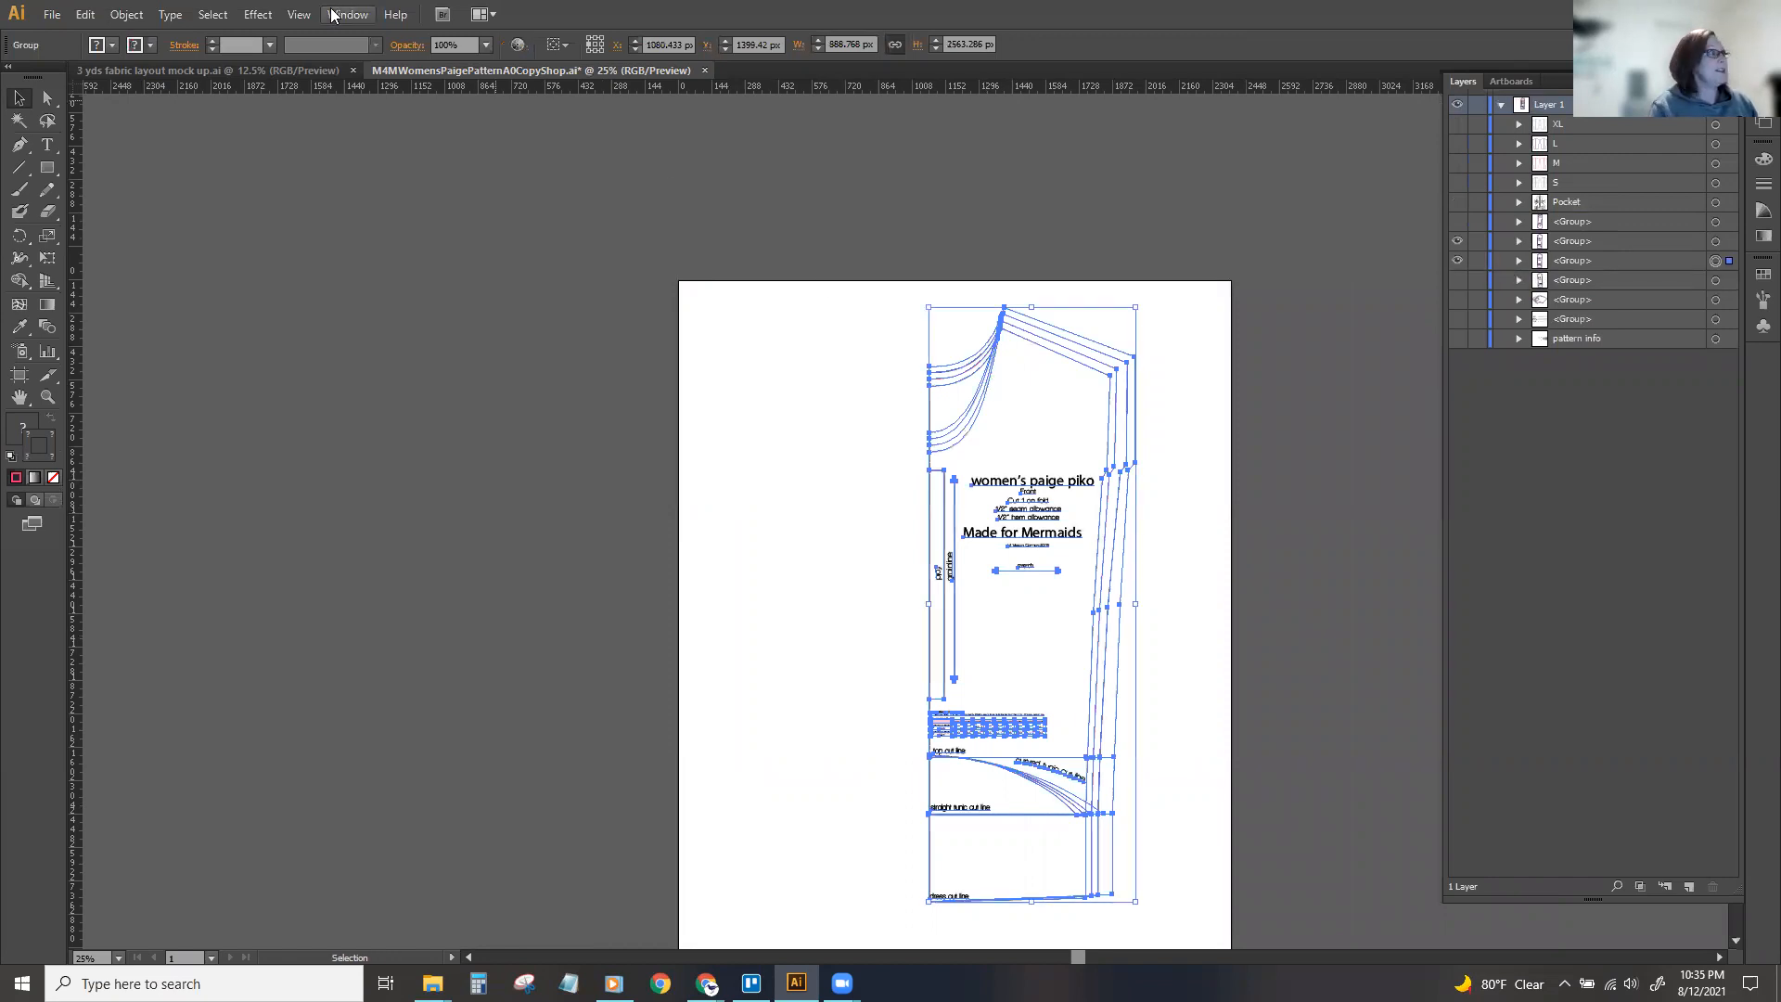
left_click(137, 13)
mouse_move(252, 38)
left_click(405, 104)
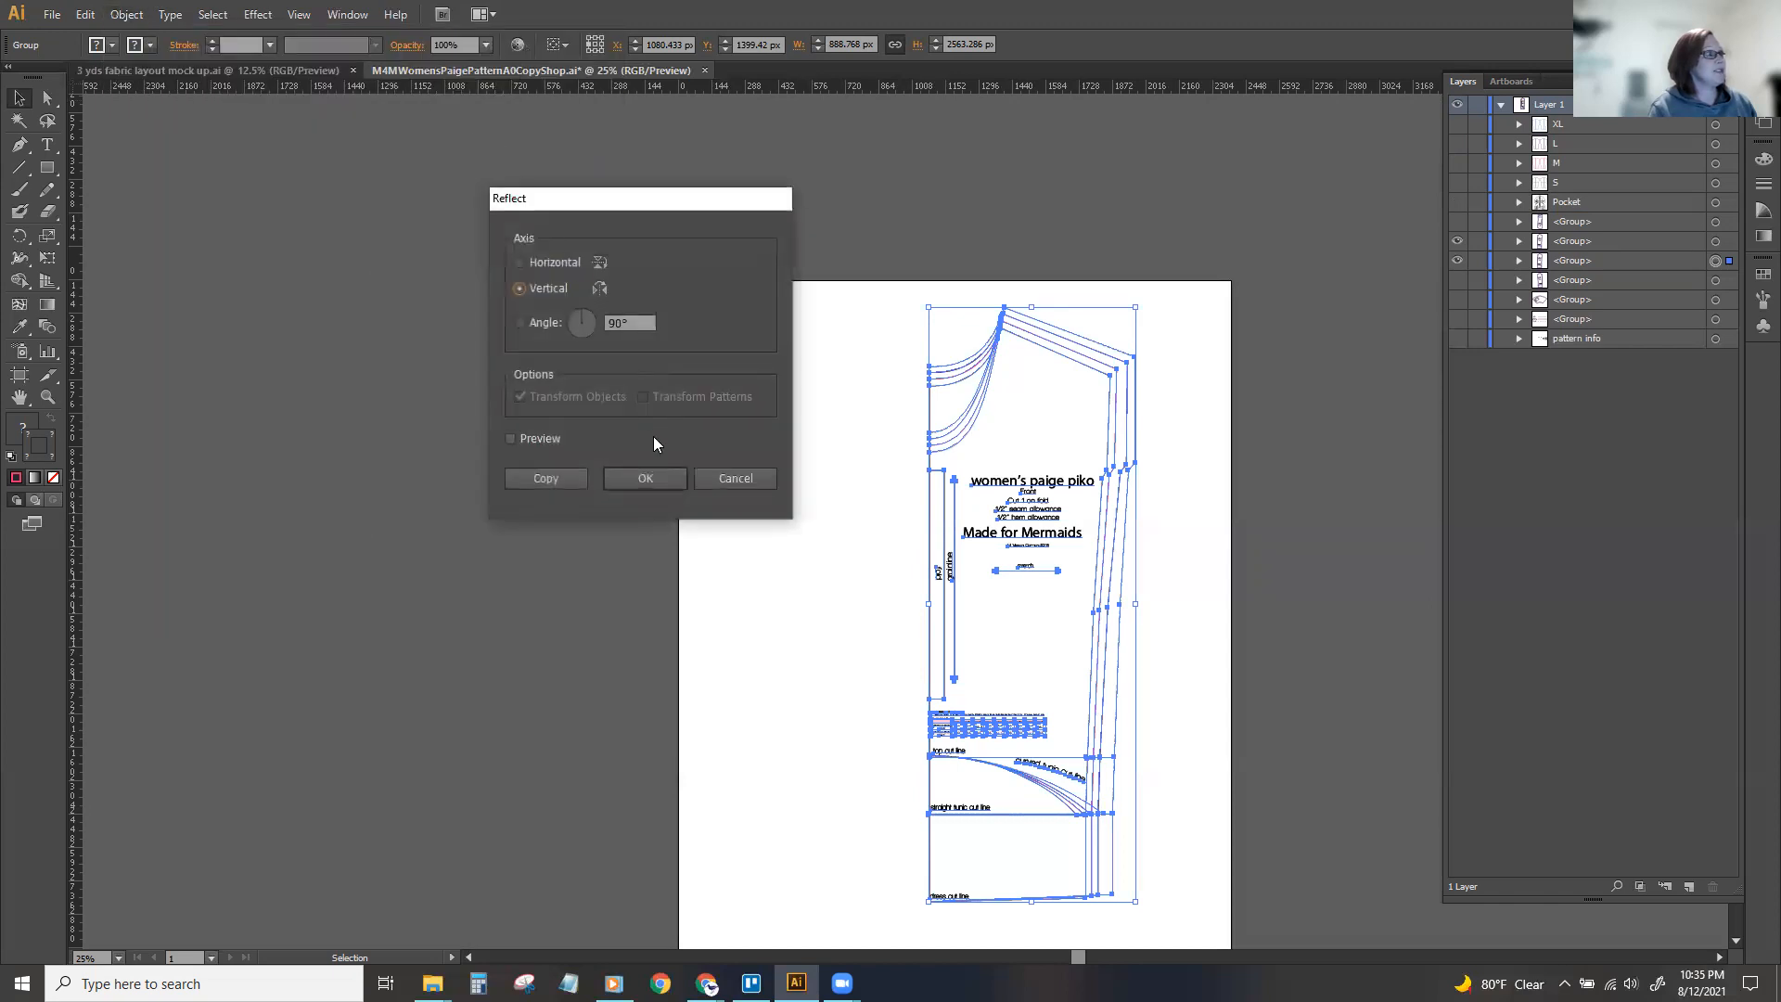
left_click(676, 479)
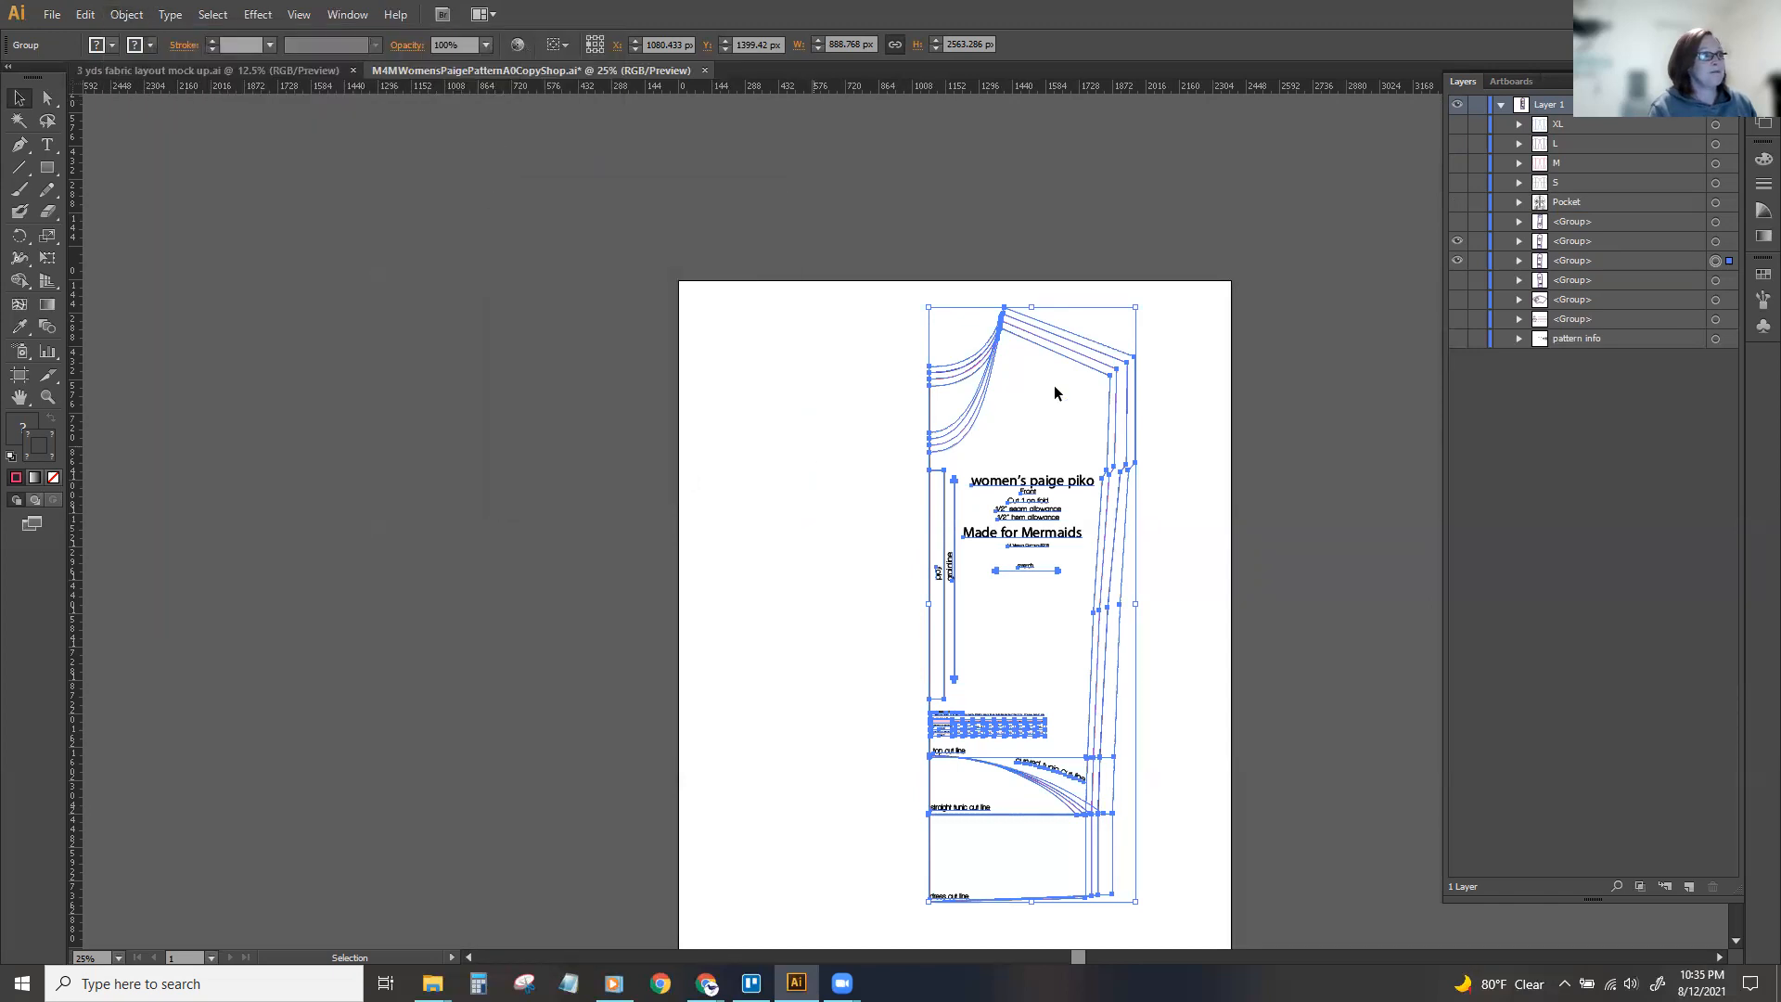
Move the mirrored front half to the left of the original and align both halves exactly along the centre fold line.
left_click_drag(1103, 422, 857, 420)
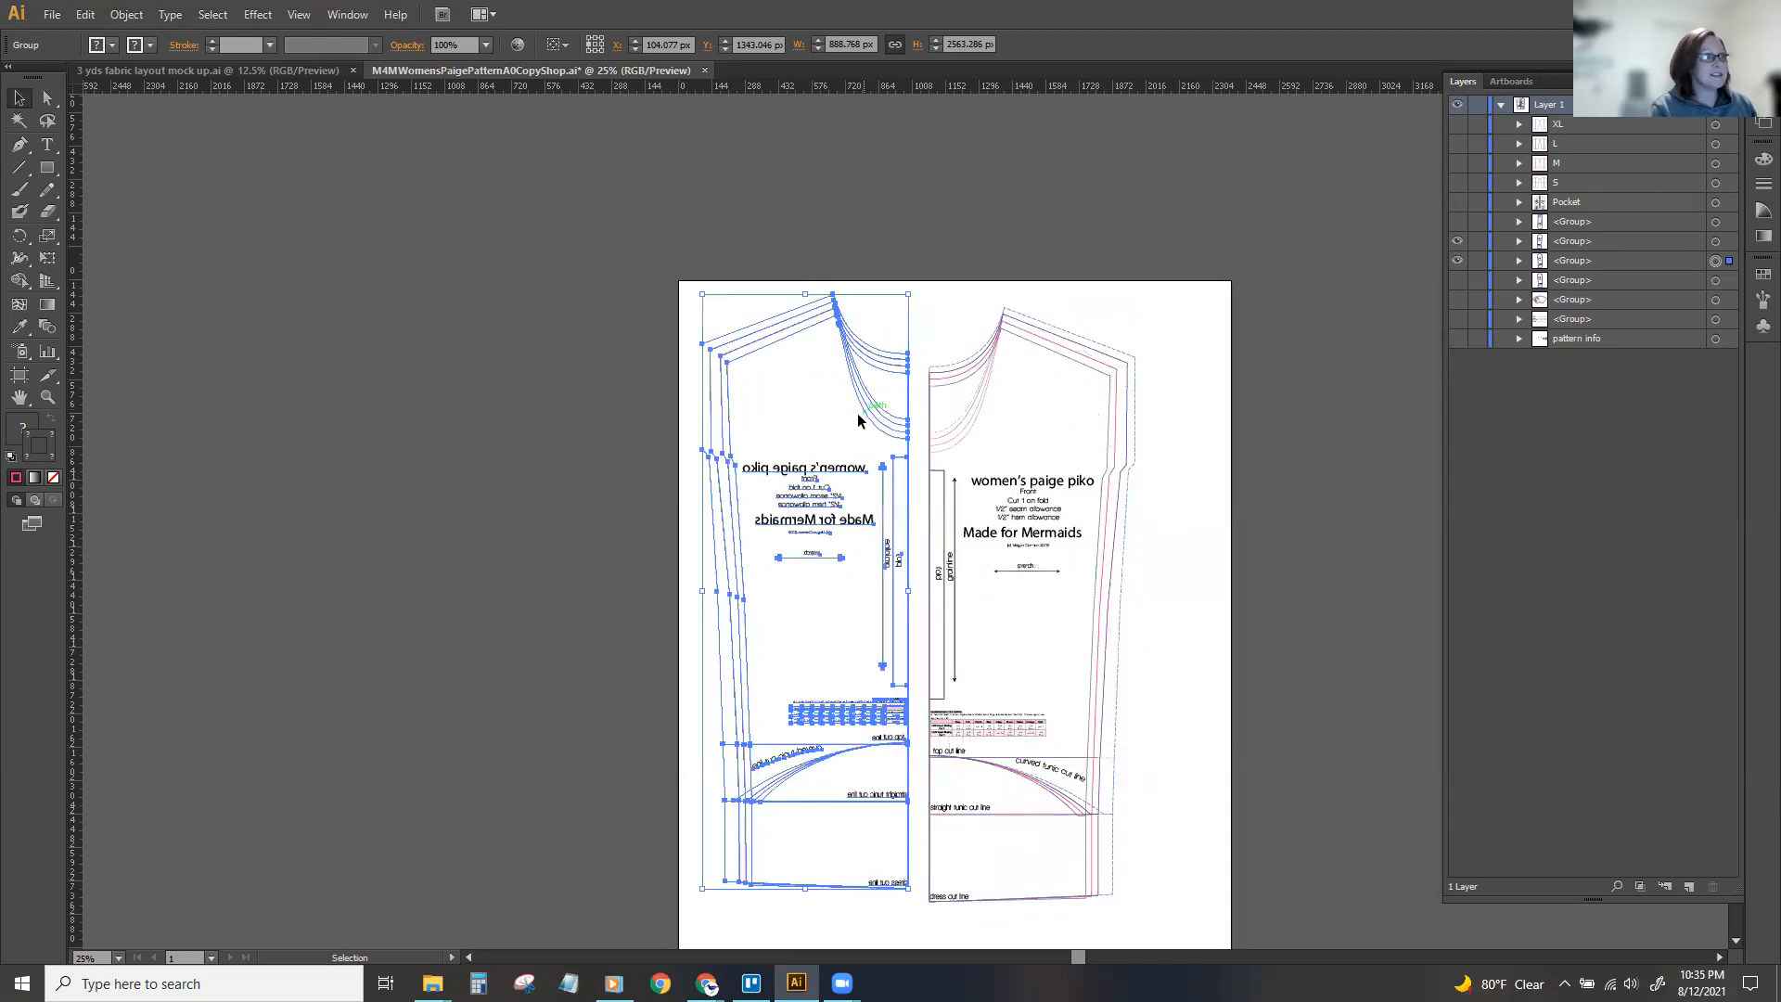
key("ctrl+equal")
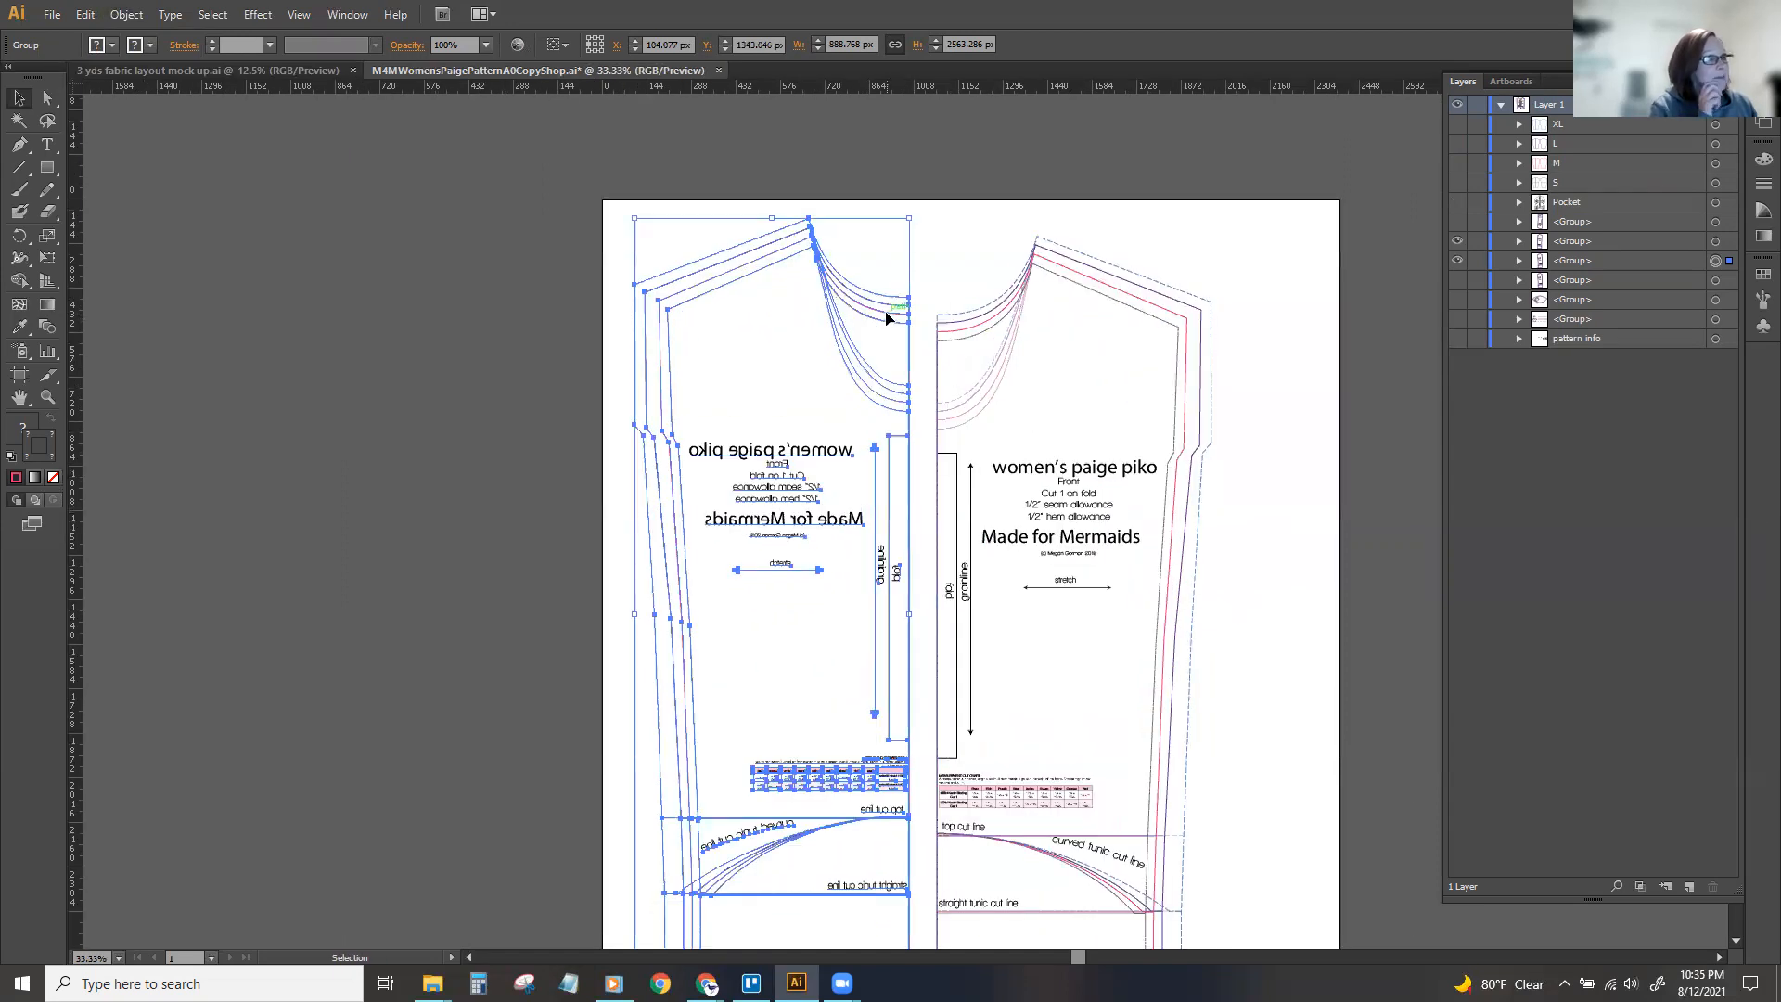
scroll(877, 310, "up", 2, "alt")
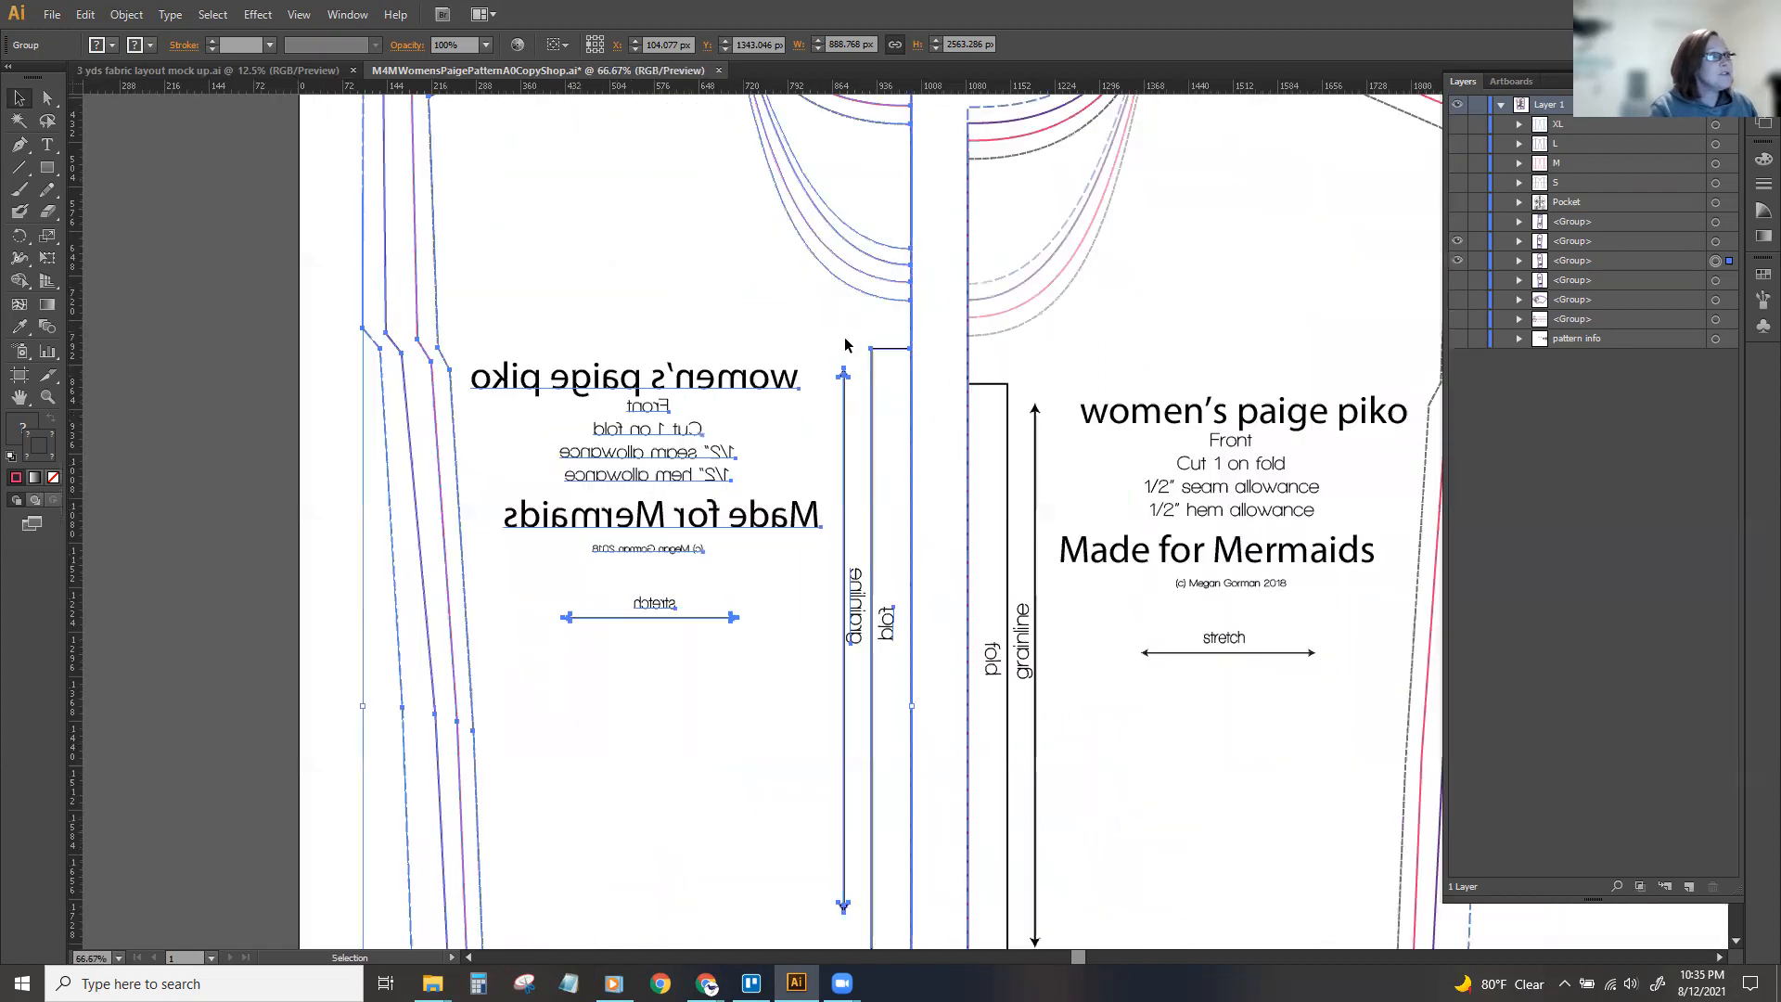
left_click_drag(844, 335, 885, 372)
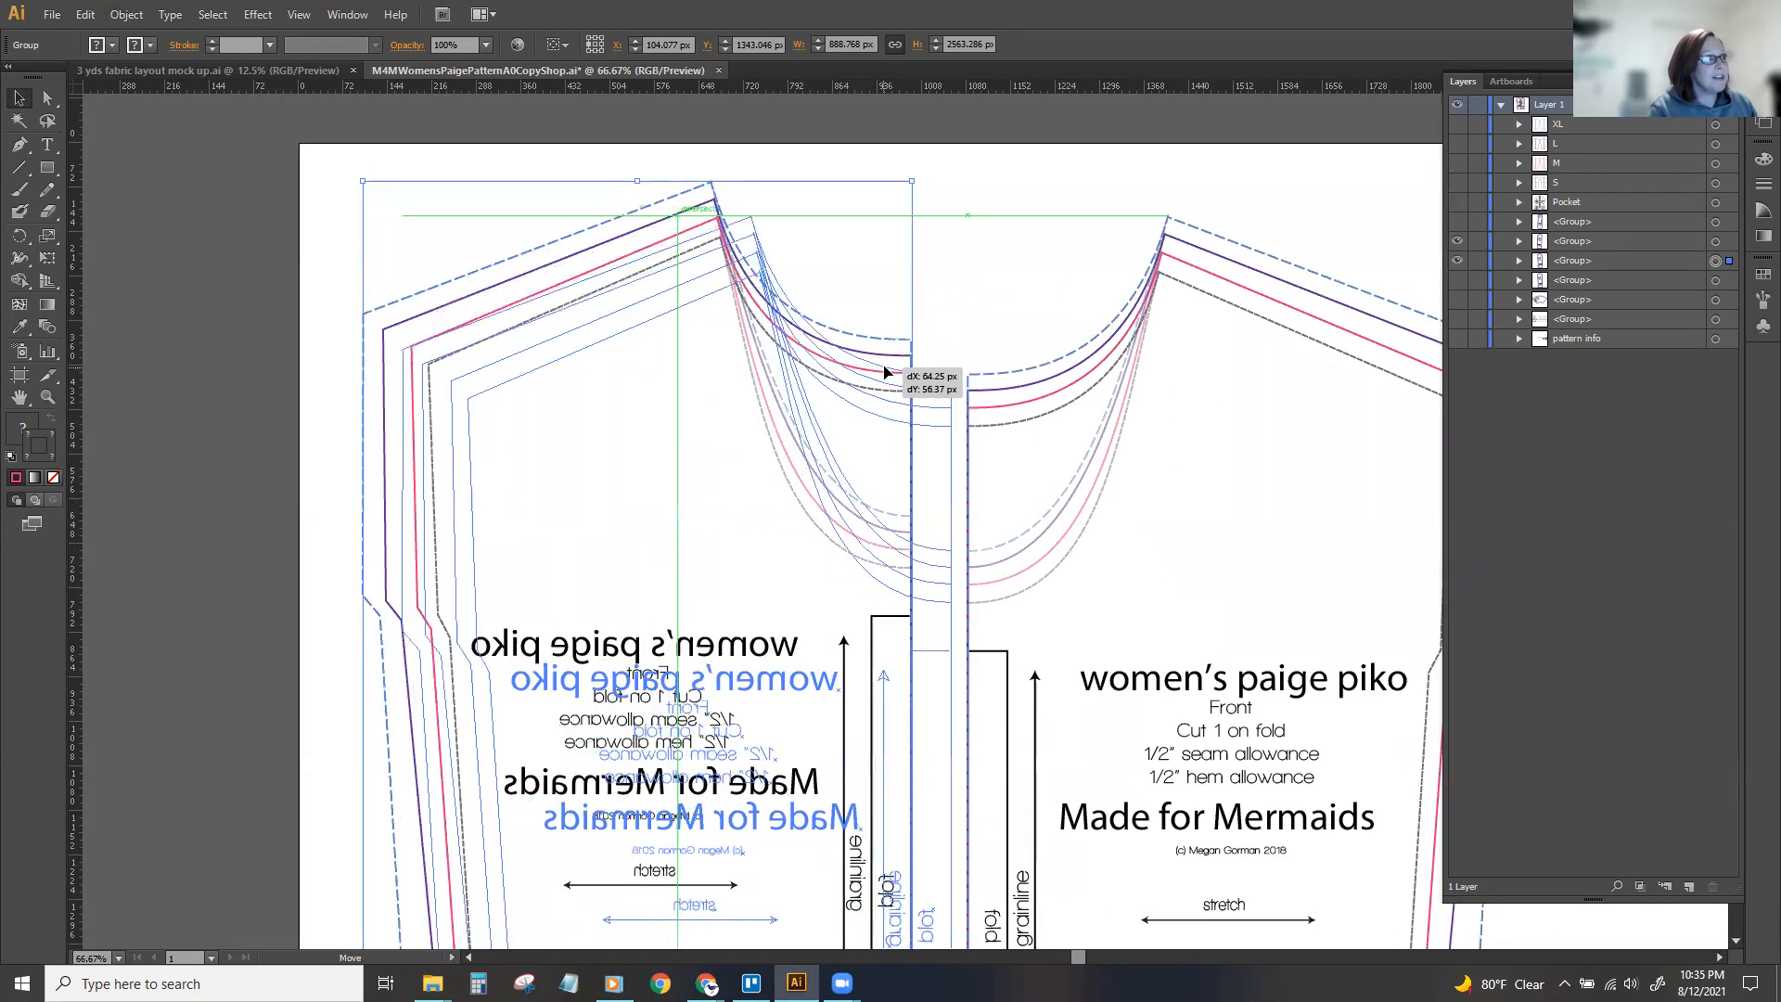
left_click_drag(677, 248, 691, 251)
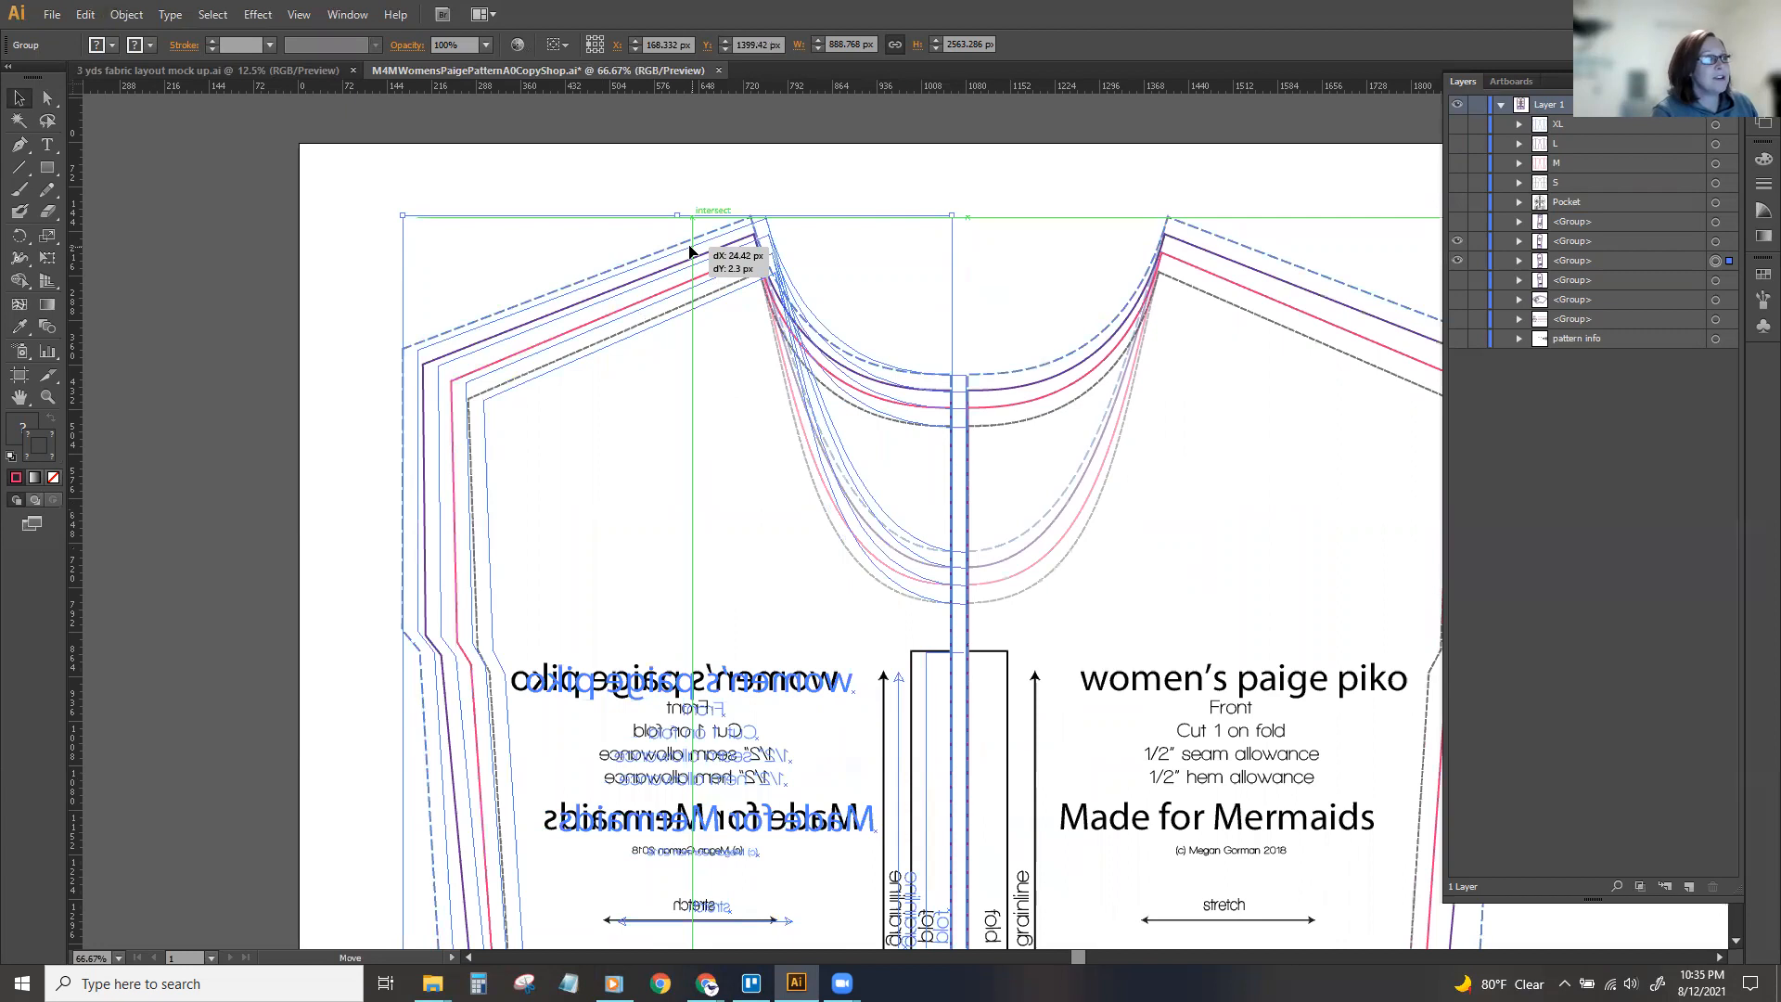
mouse_move(691, 251)
left_mouse_down()
mouse_move(597, 239)
mouse_move(701, 249)
mouse_move(714, 232)
left_mouse_up()
left_click(921, 149)
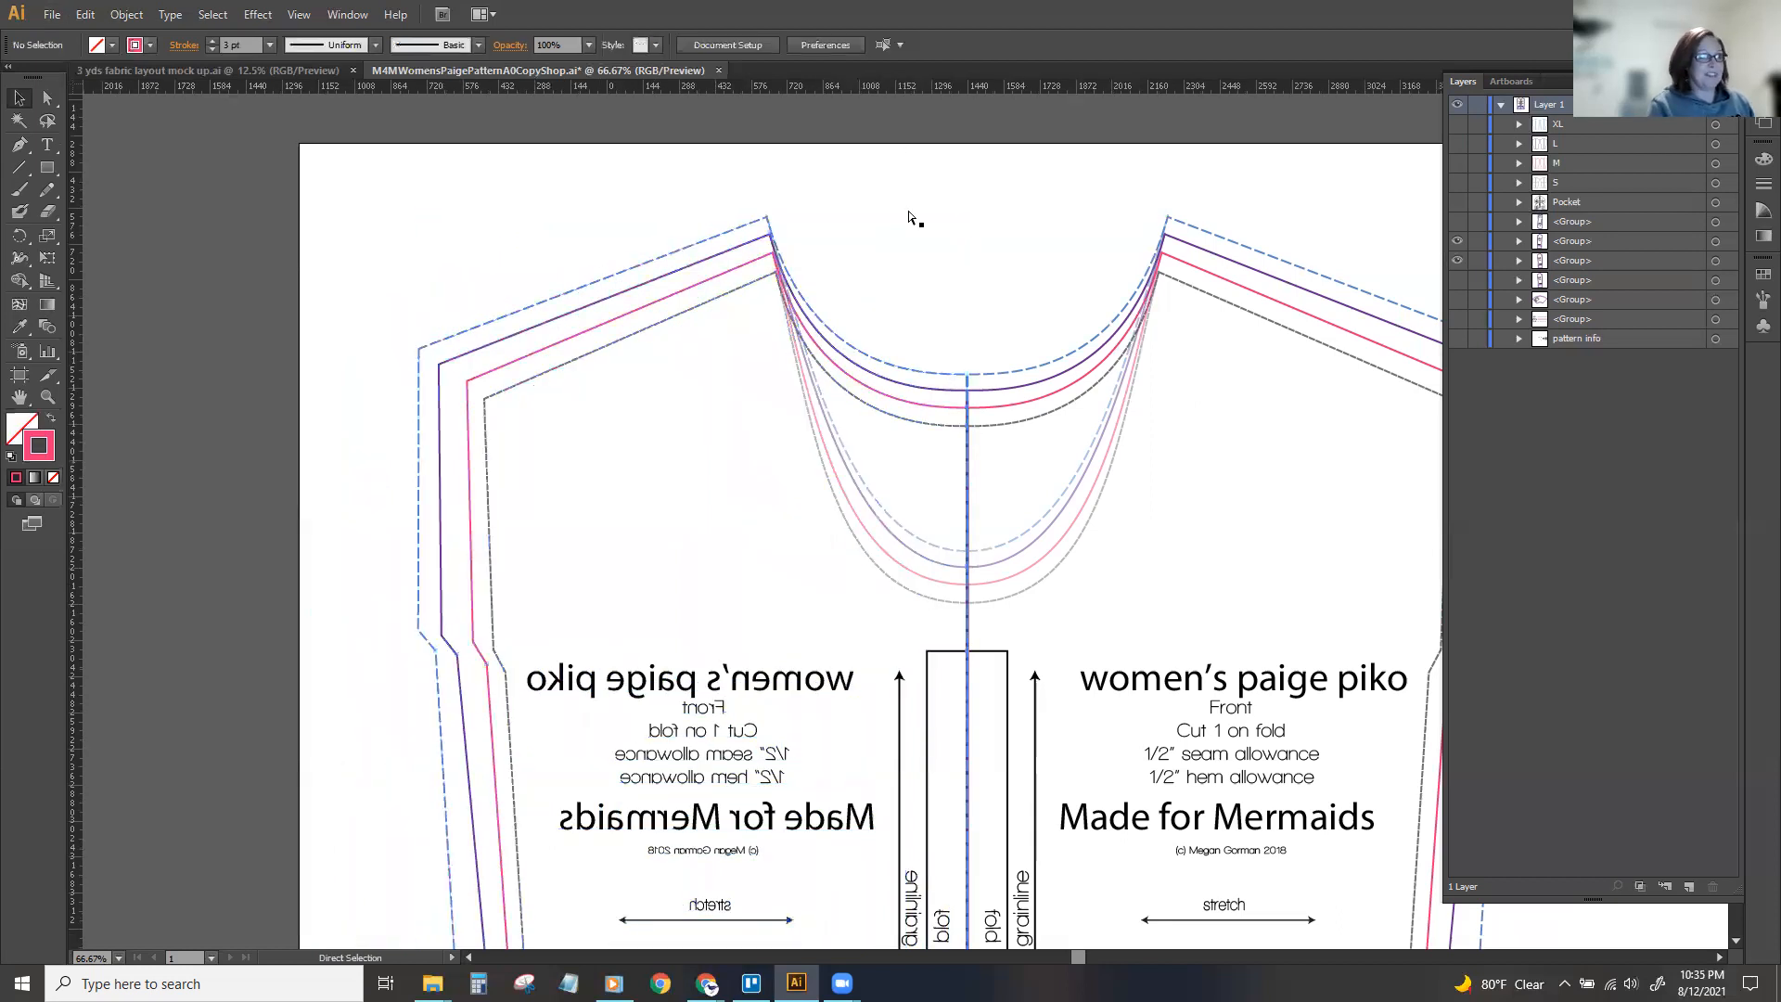
Select both halves of the front piece and ungroup them.
key("ctrl+0")
scroll(742, 236, "up", 1)
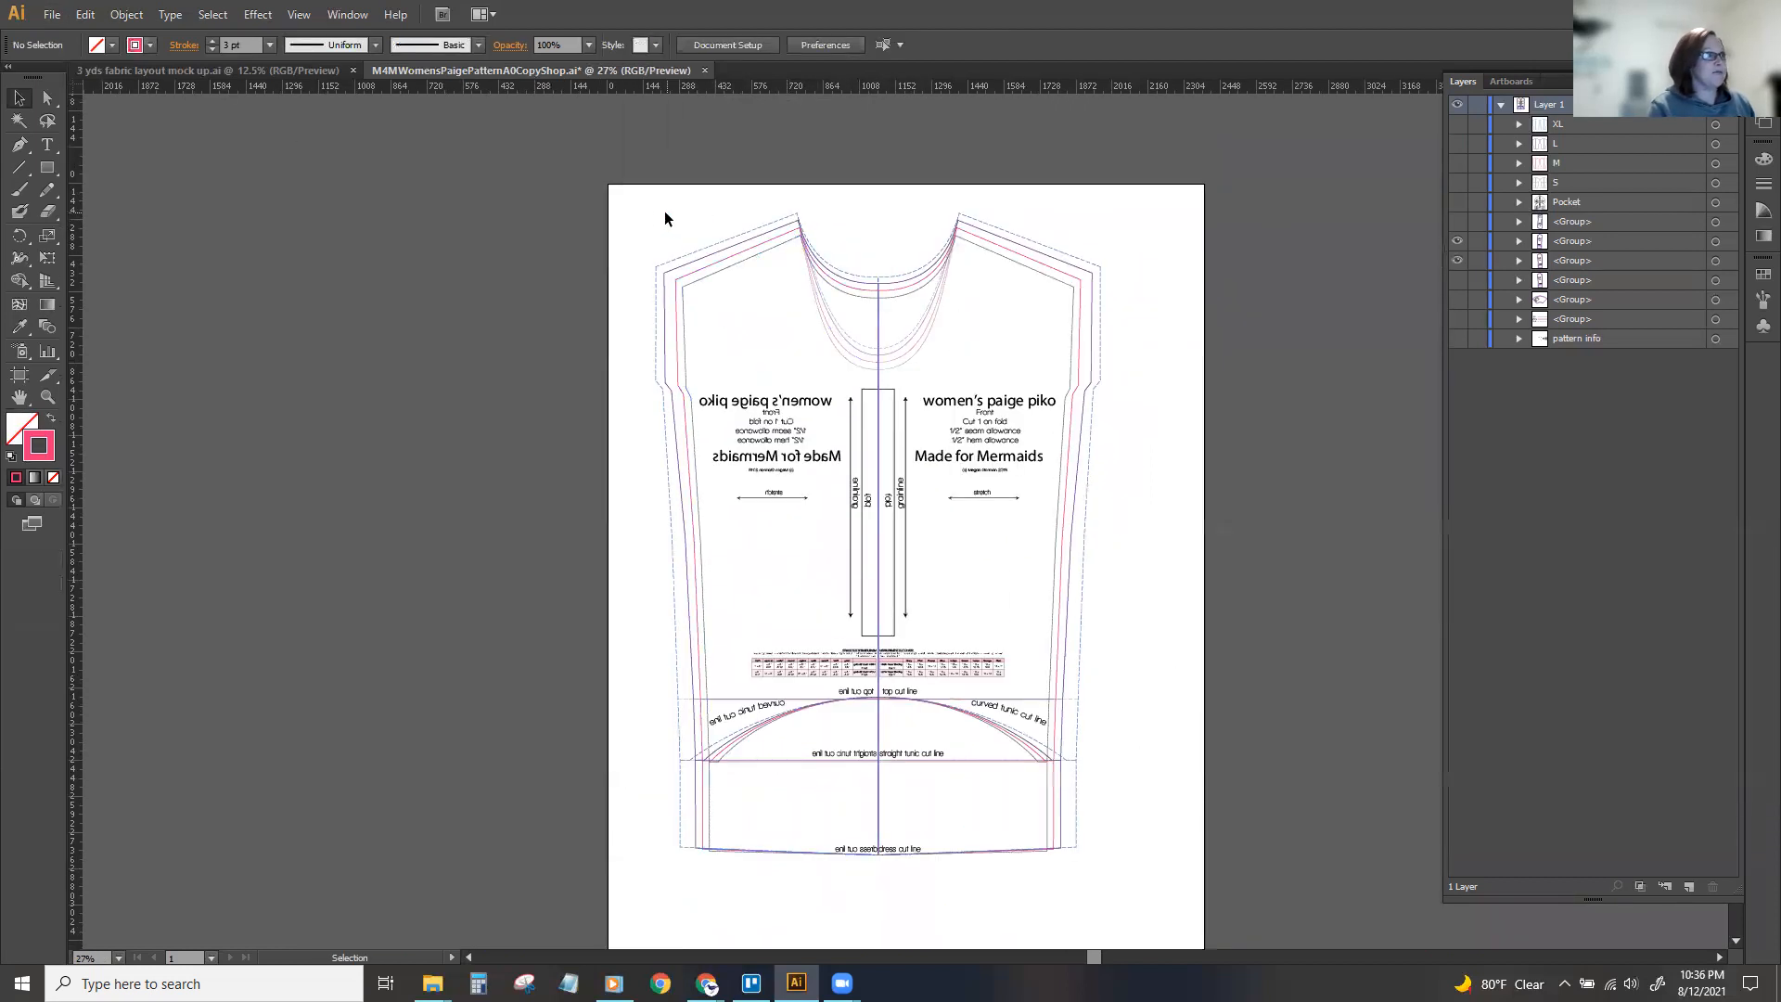
left_click_drag(651, 221, 1127, 586)
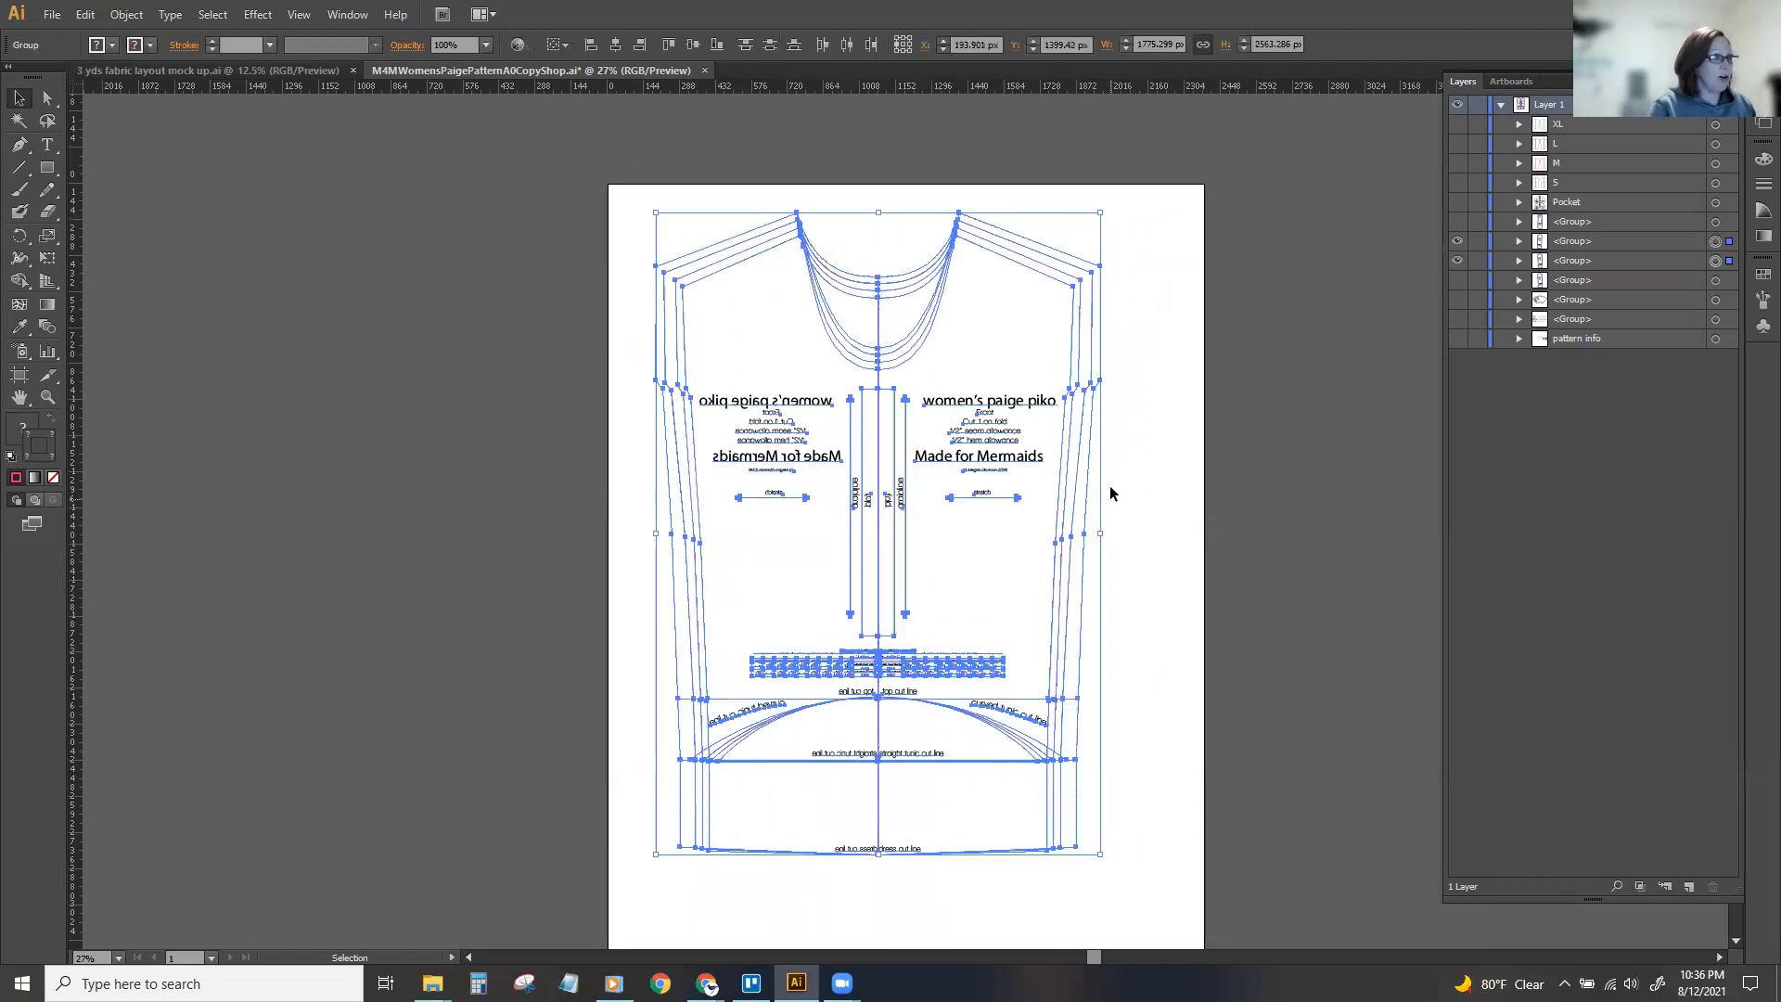
right_click(1051, 428)
left_click(1082, 534)
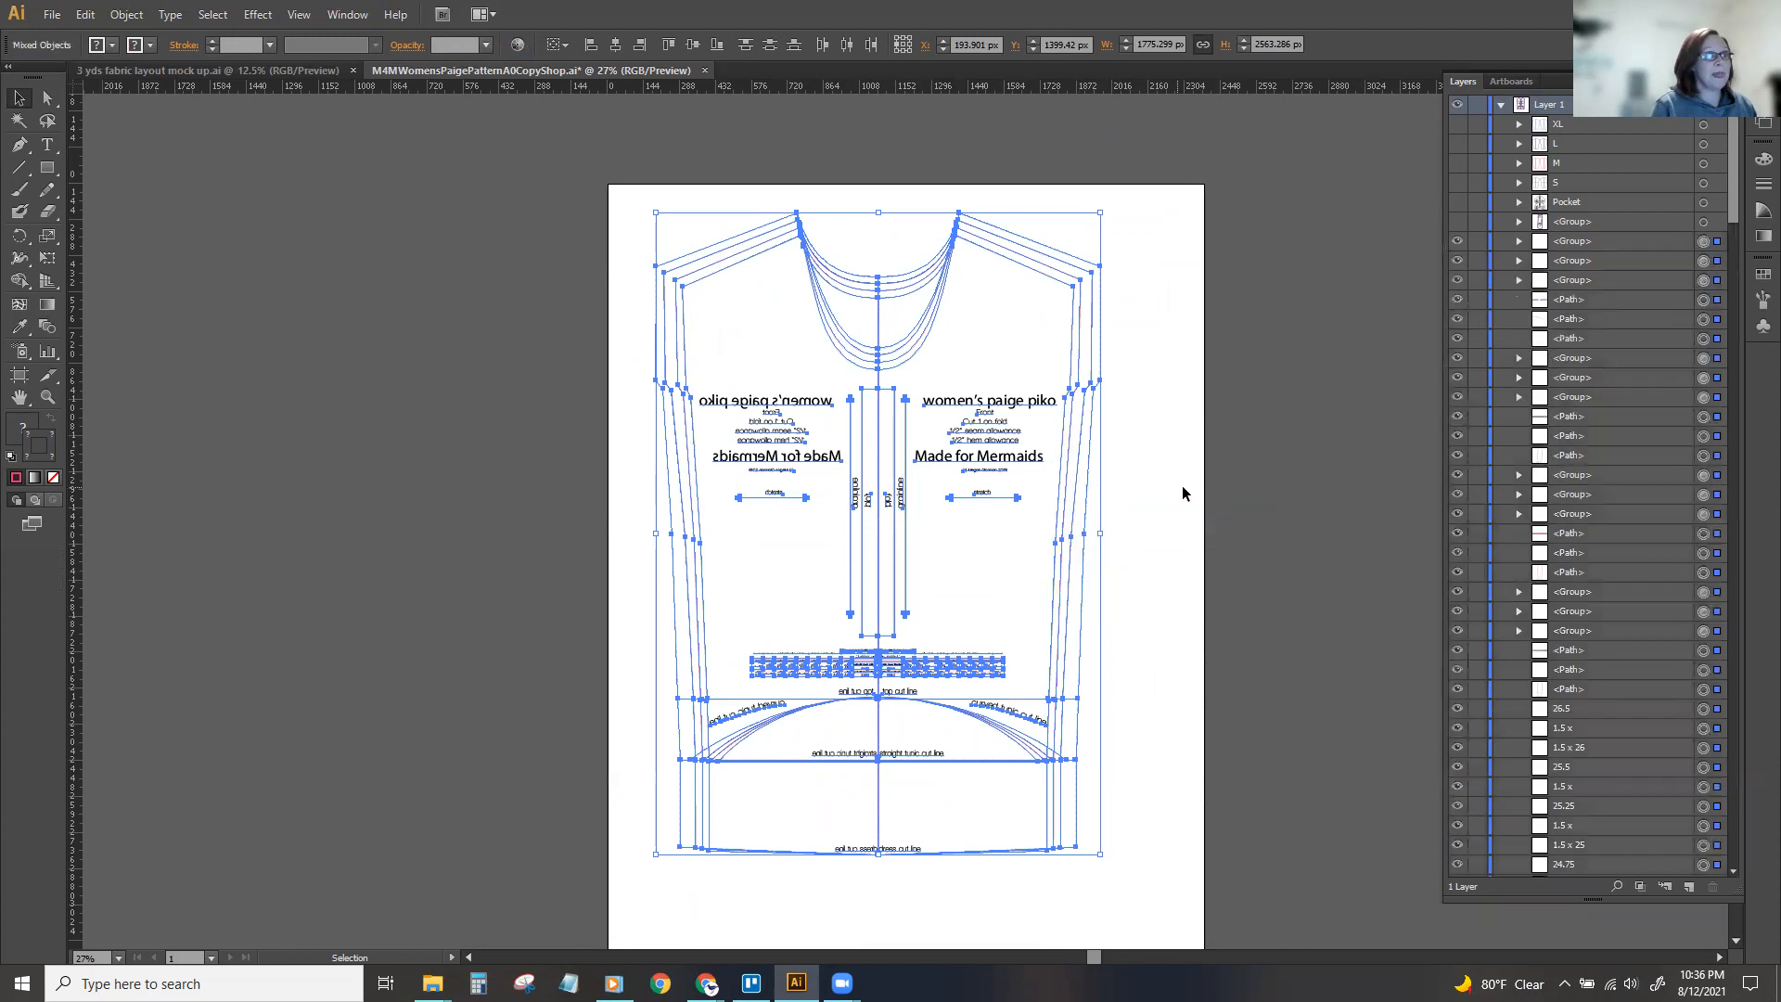
Delete the mirrored half's title text, size-chart portion, grainline and fold marks, and its top and straight tunic cut-line labels.
left_click(726, 368)
left_click_drag(711, 405, 829, 689)
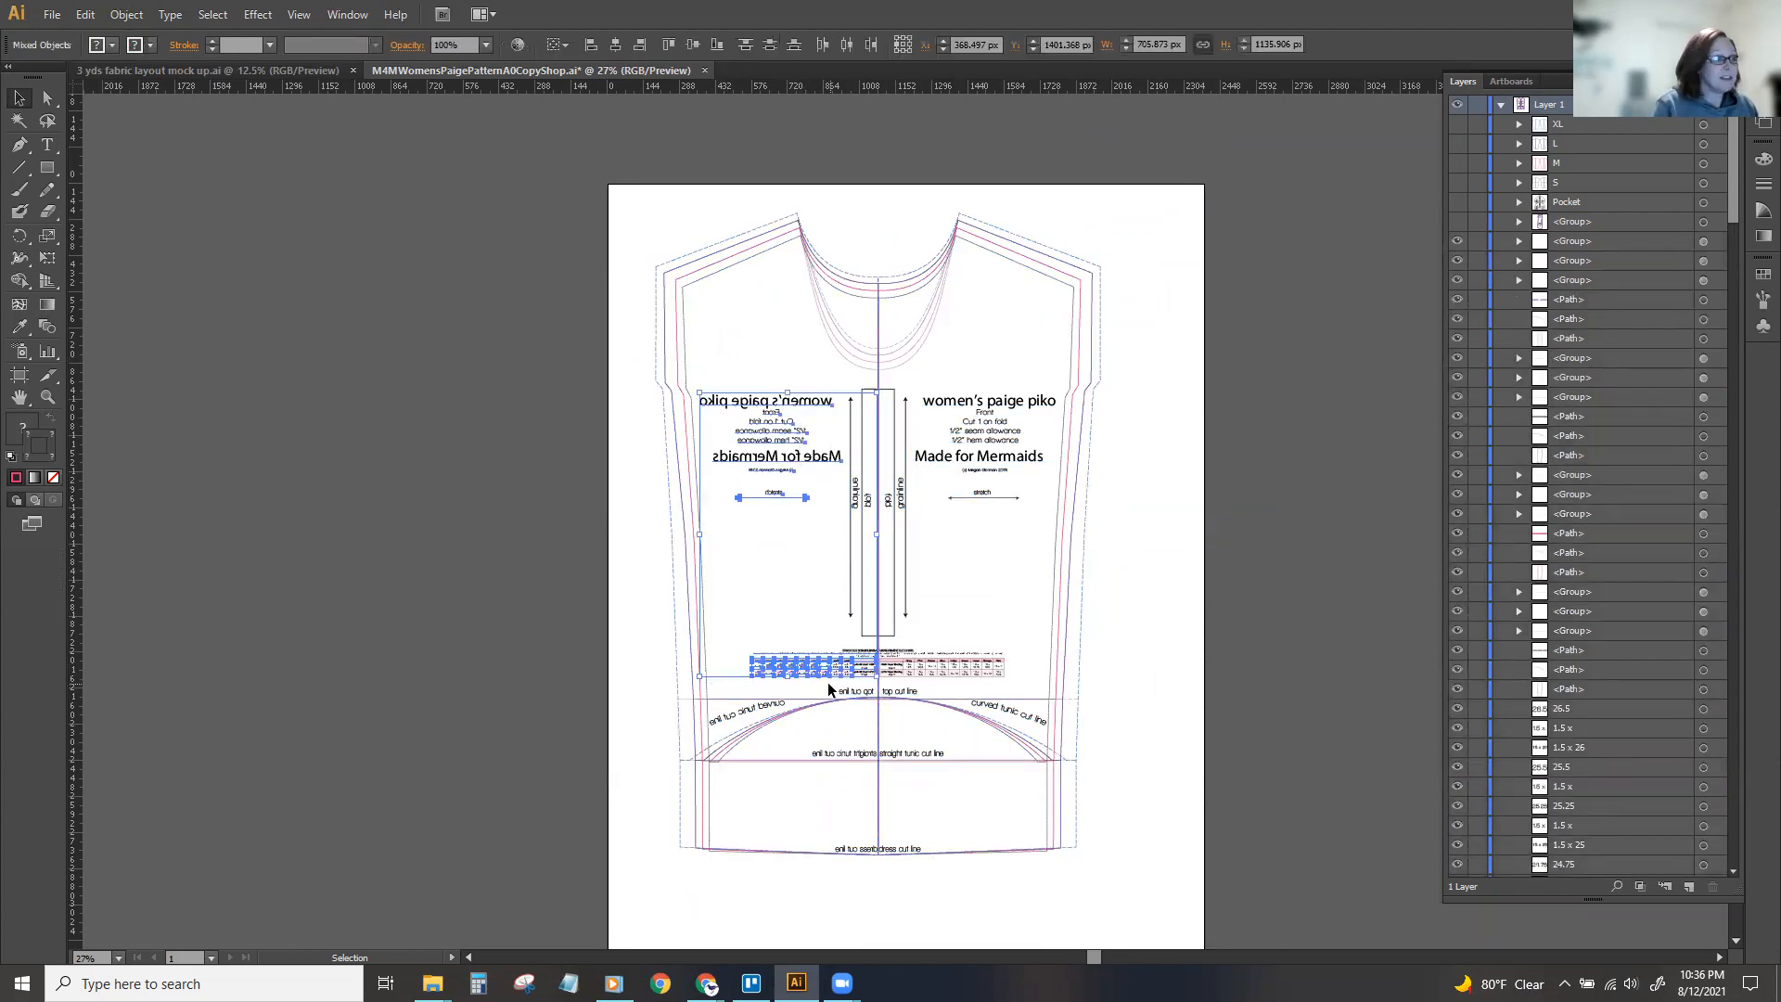
key("Delete")
left_click_drag(870, 547, 869, 548)
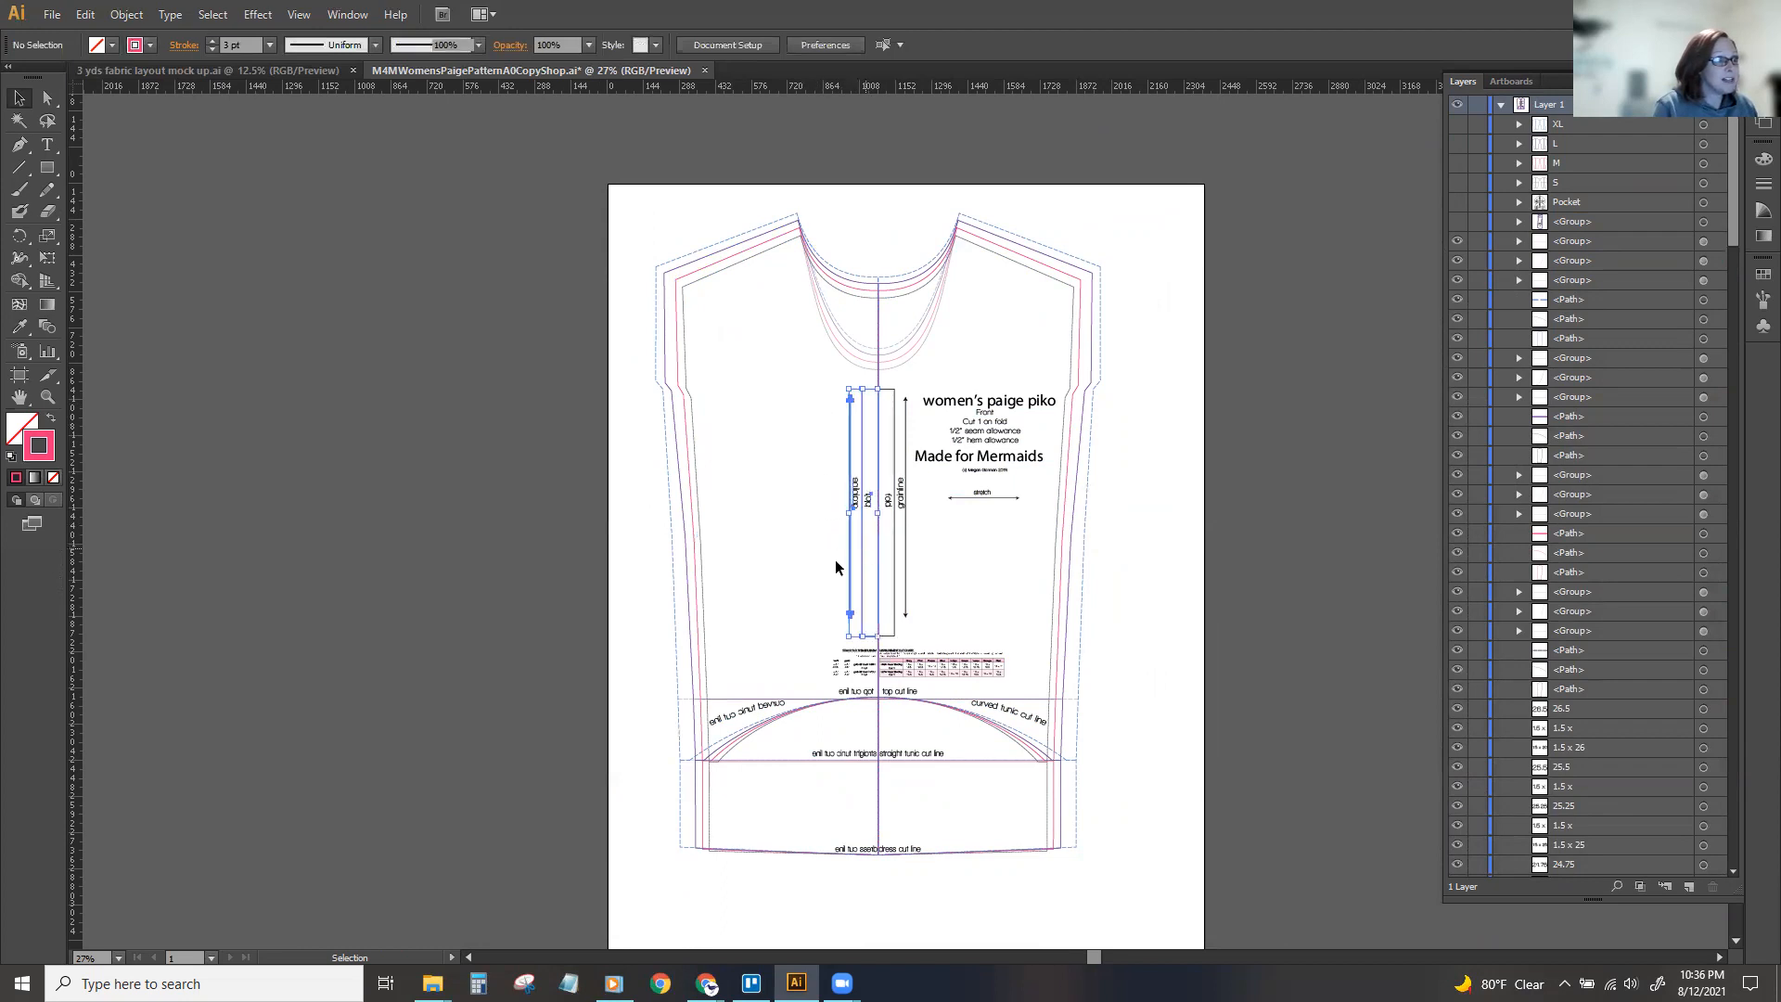
key("Delete")
left_click_drag(863, 695, 874, 755)
key("Delete")
left_click(741, 714)
key("Delete")
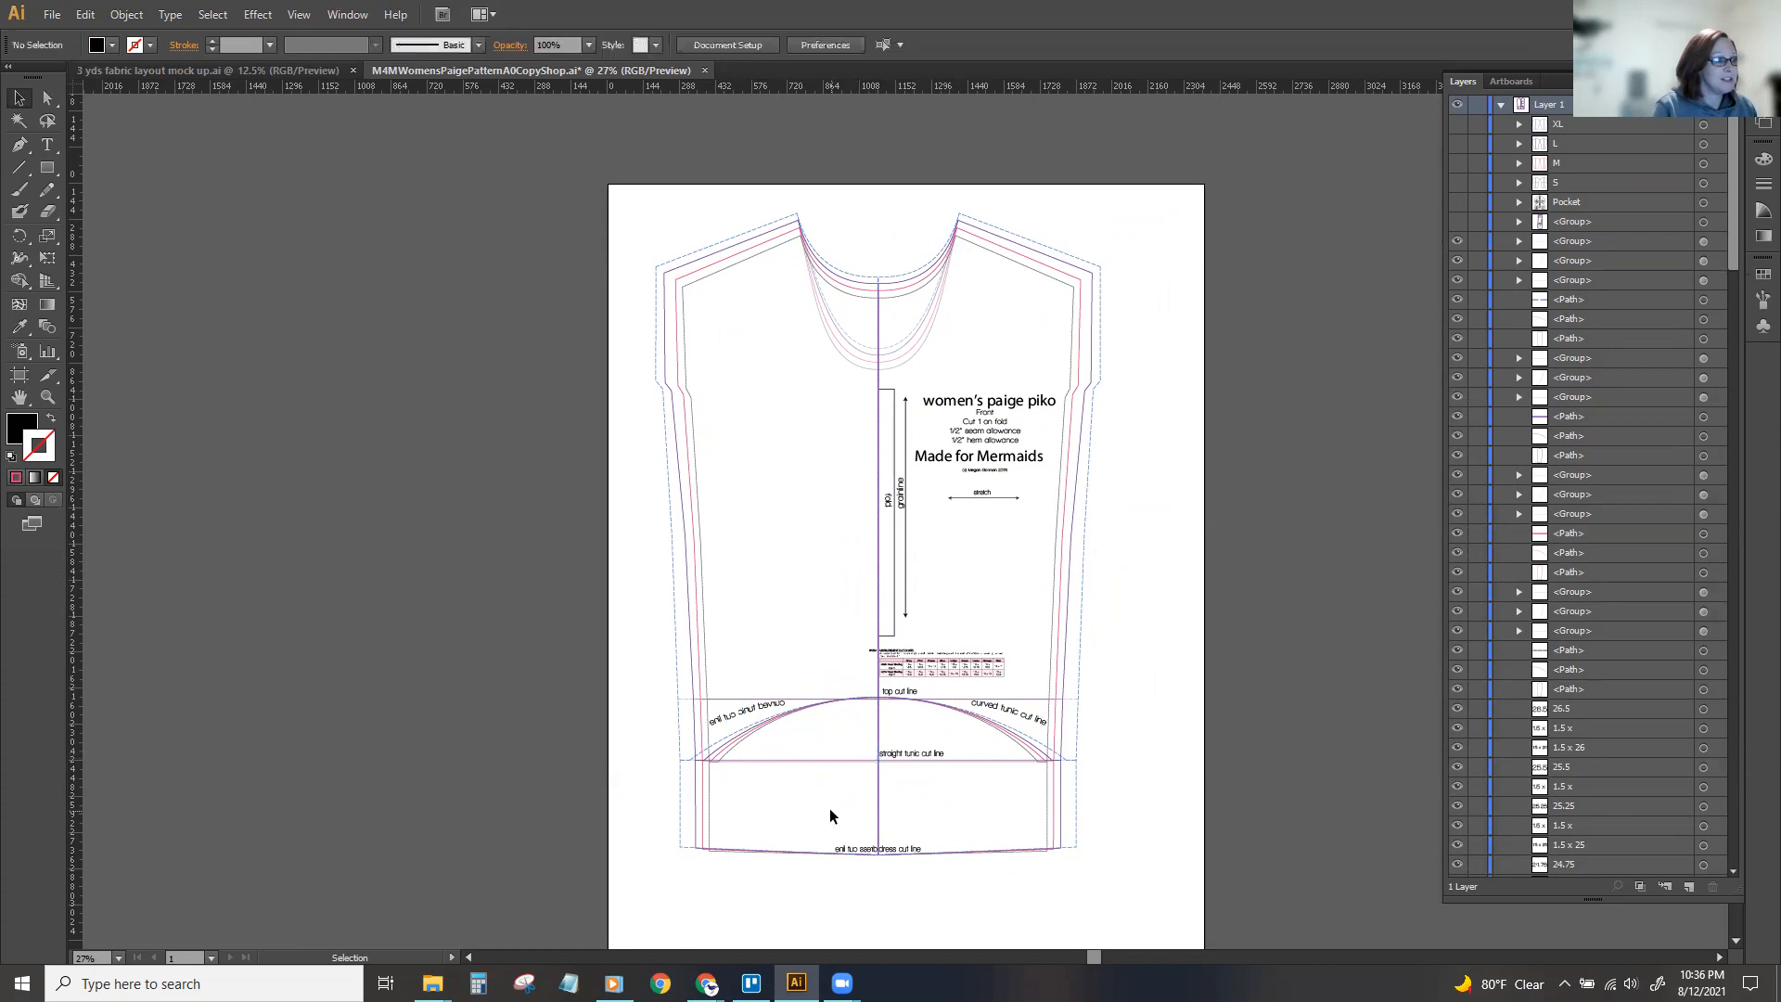
Group the original half's title text, fold and grainline marks and straight tunic label, and move the group off the artboard's left side.
left_click_drag(1044, 385, 905, 547)
left_click_drag(1041, 383, 889, 561)
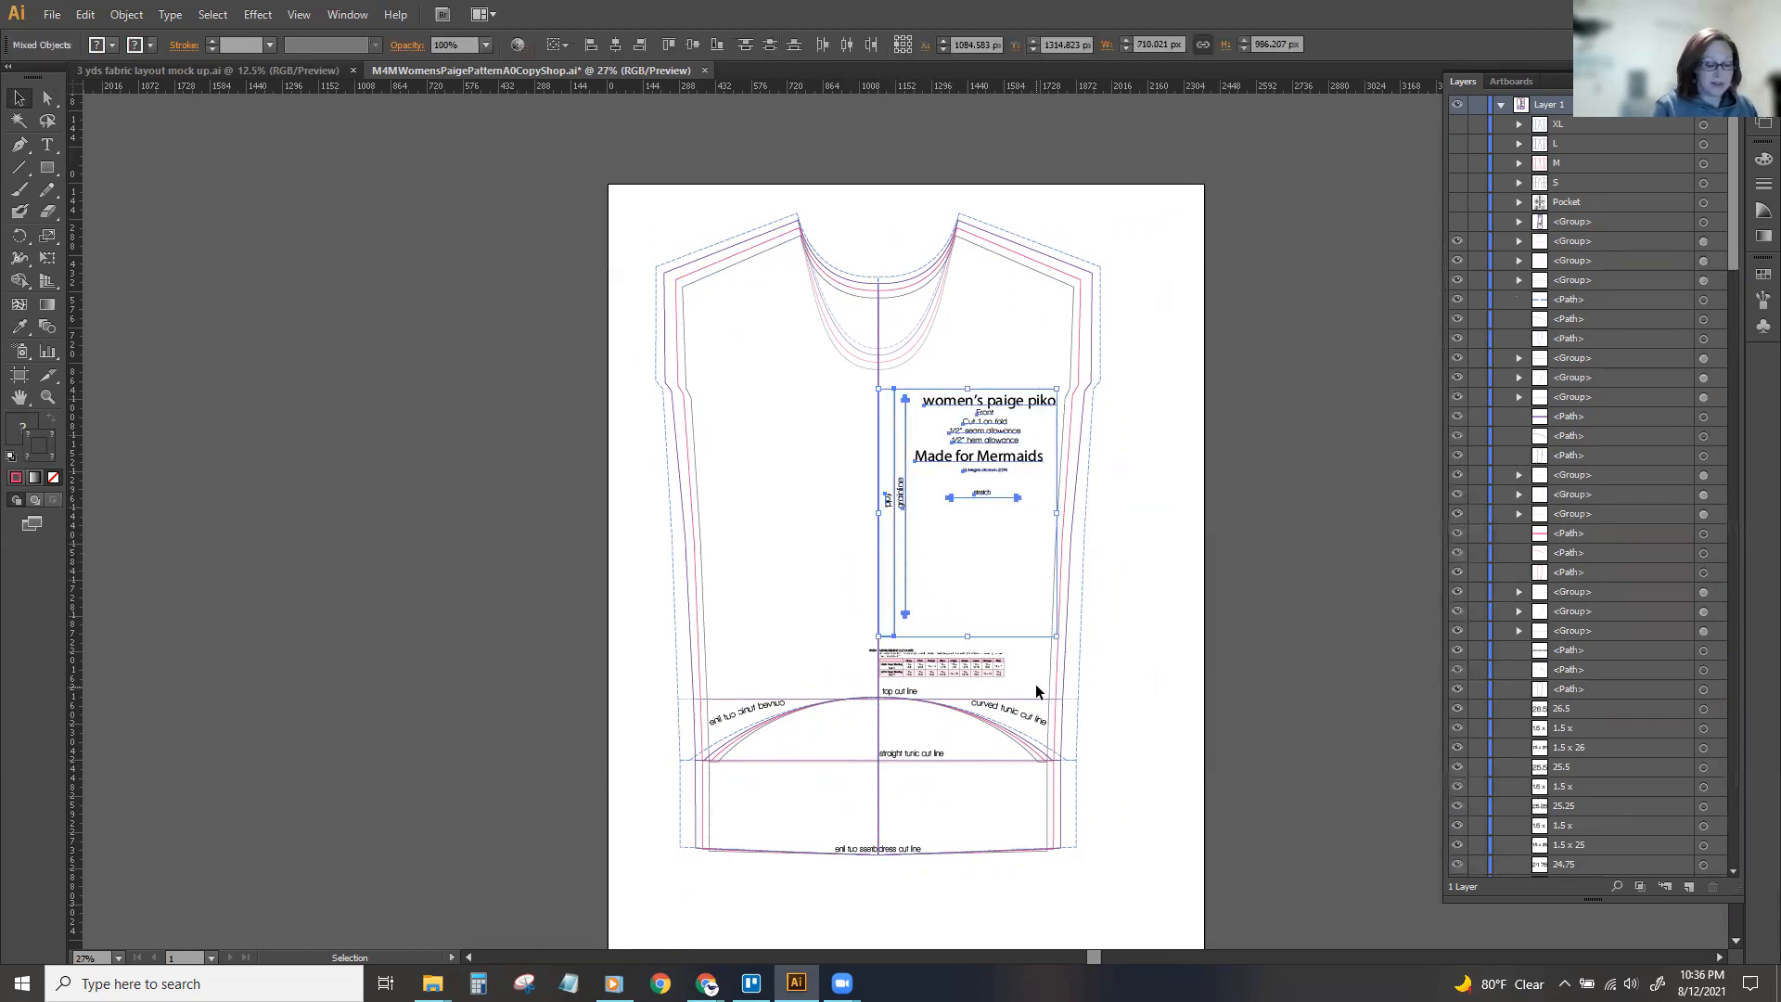
left_click(1027, 723, "shift")
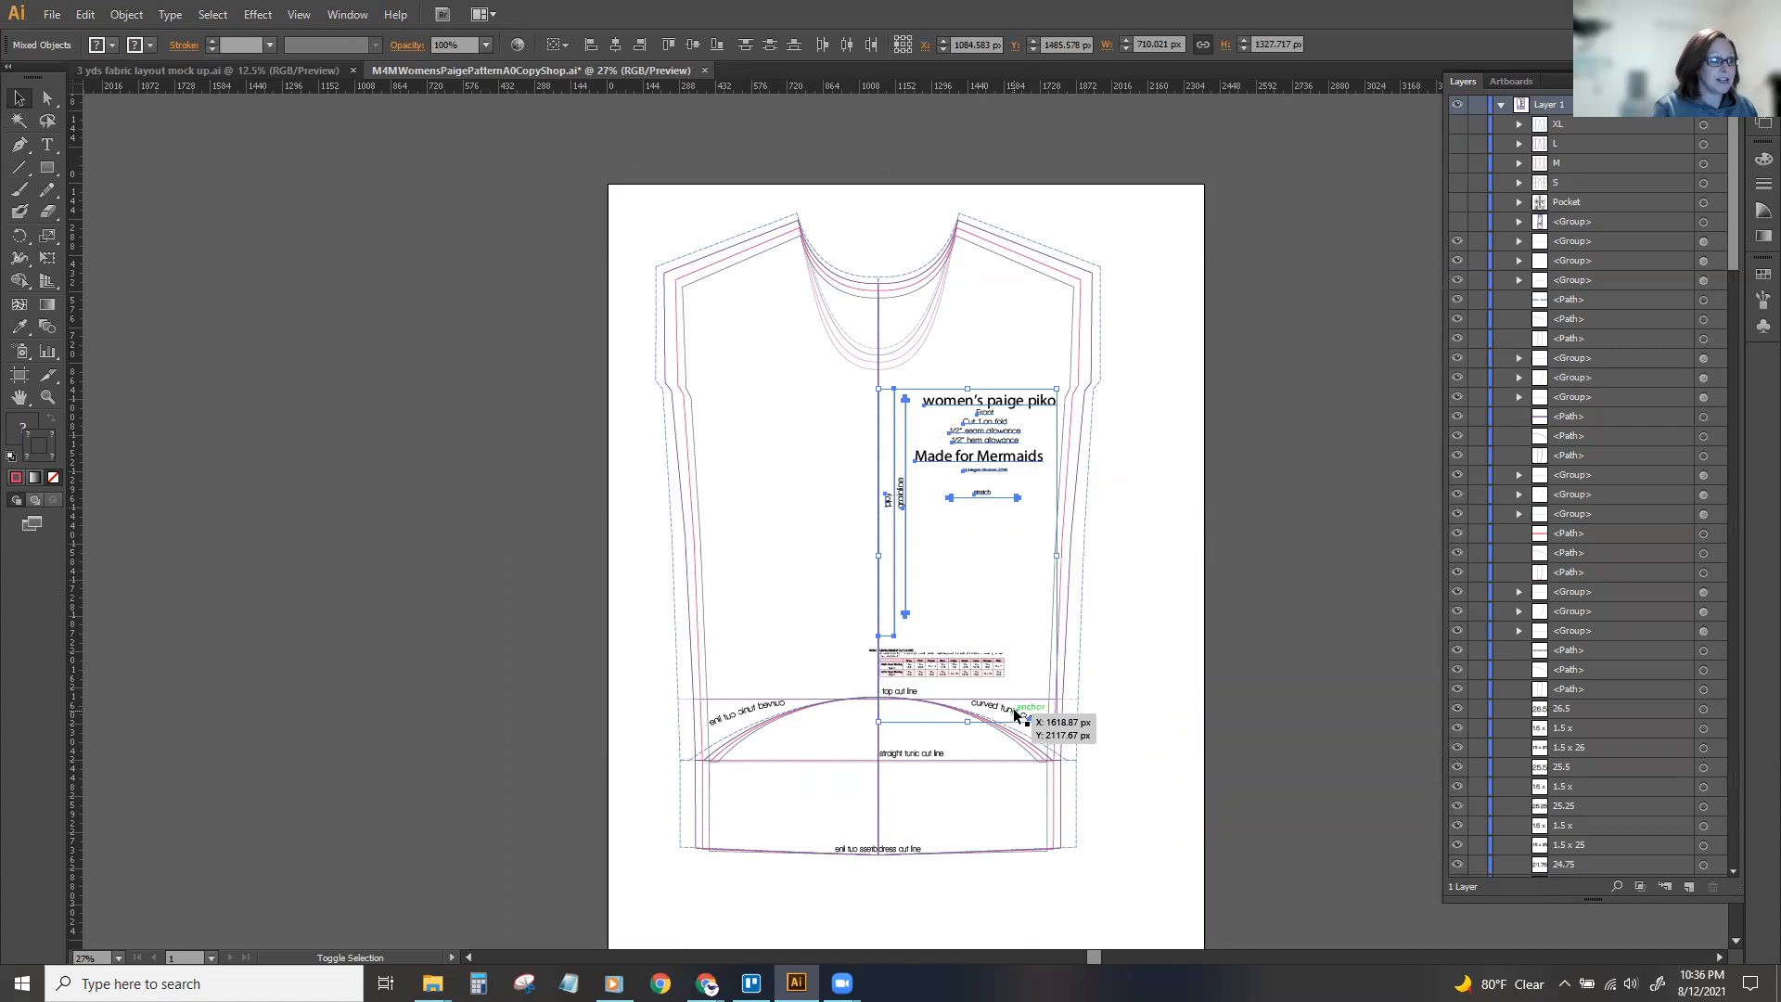
left_click(901, 755, "shift")
key("ctrl+g")
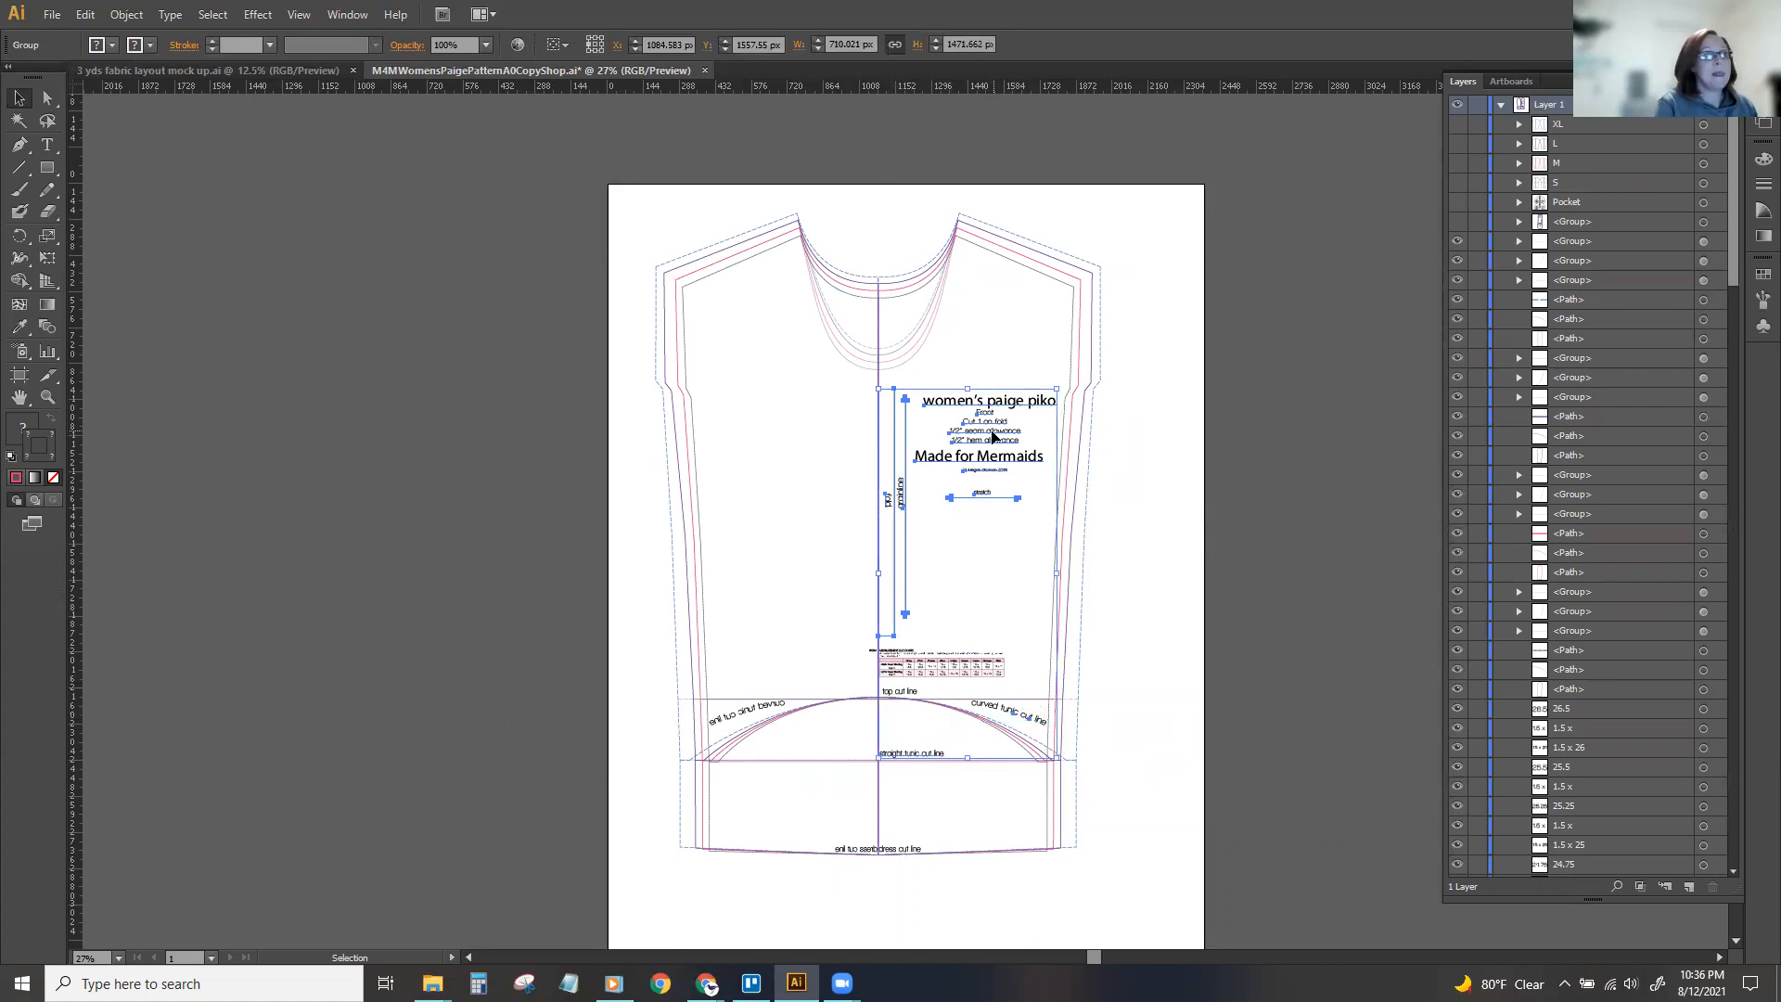
left_click_drag(993, 439, 495, 374)
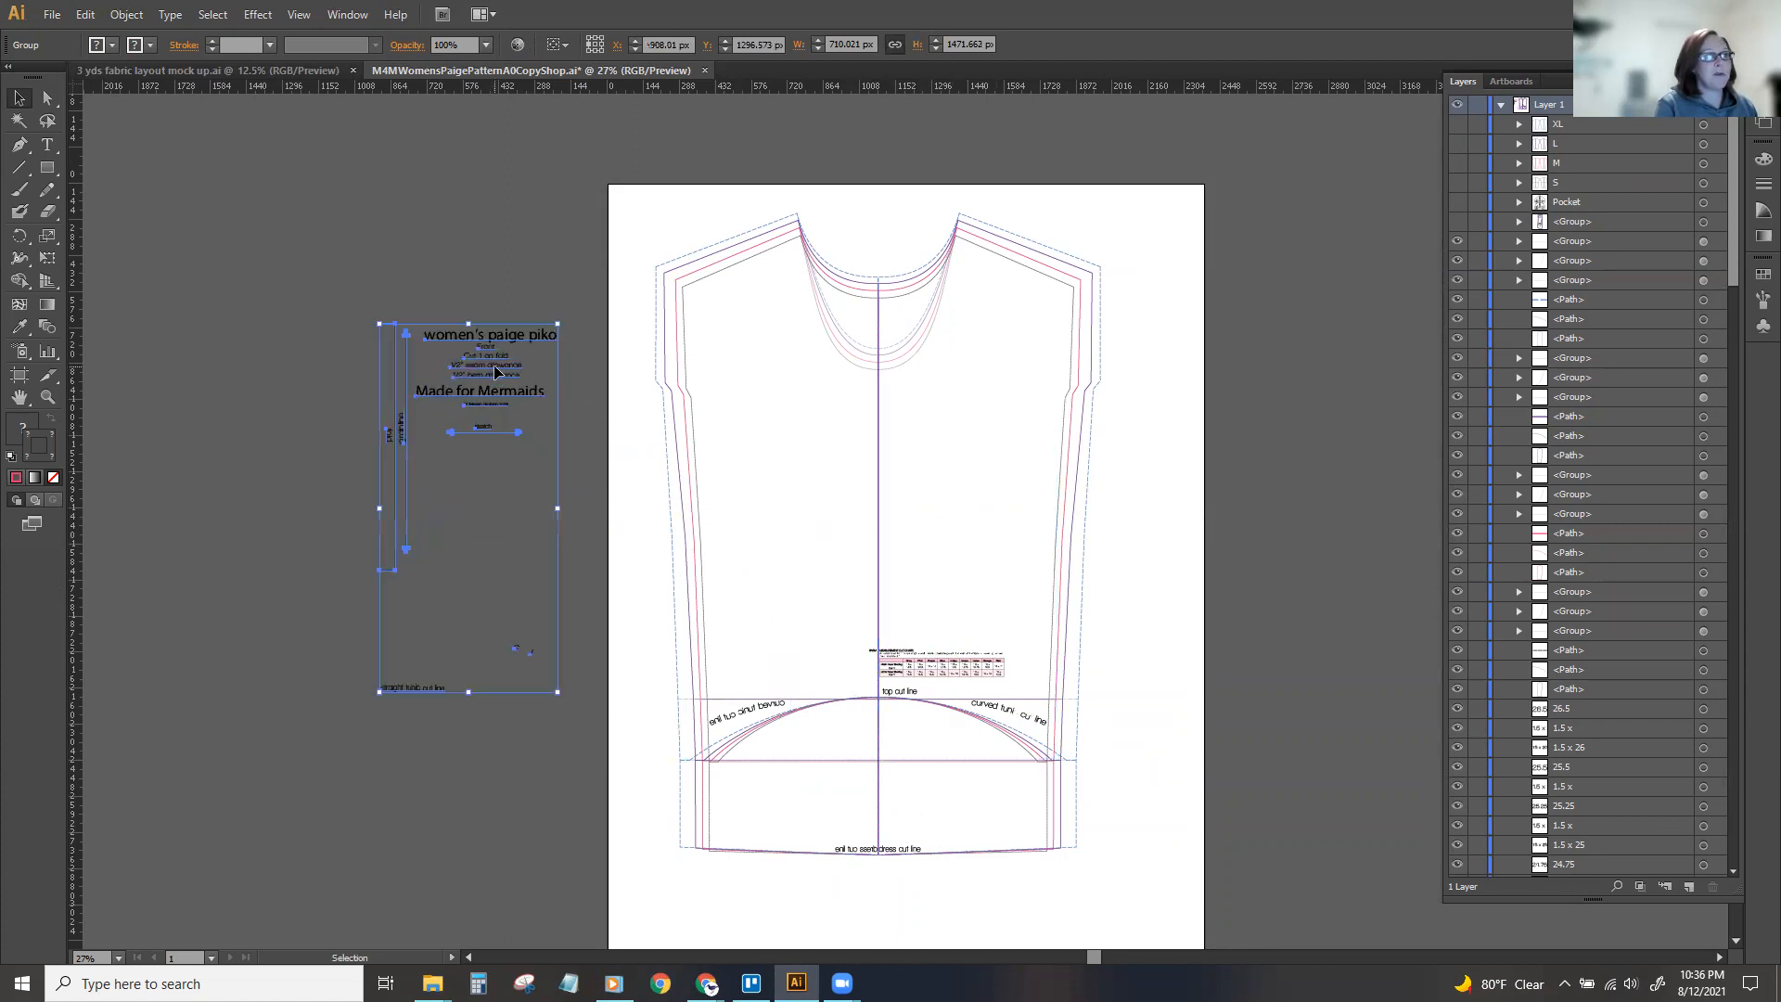
Select all front-piece lines that share the pink stroke color and group them.
left_click(924, 360)
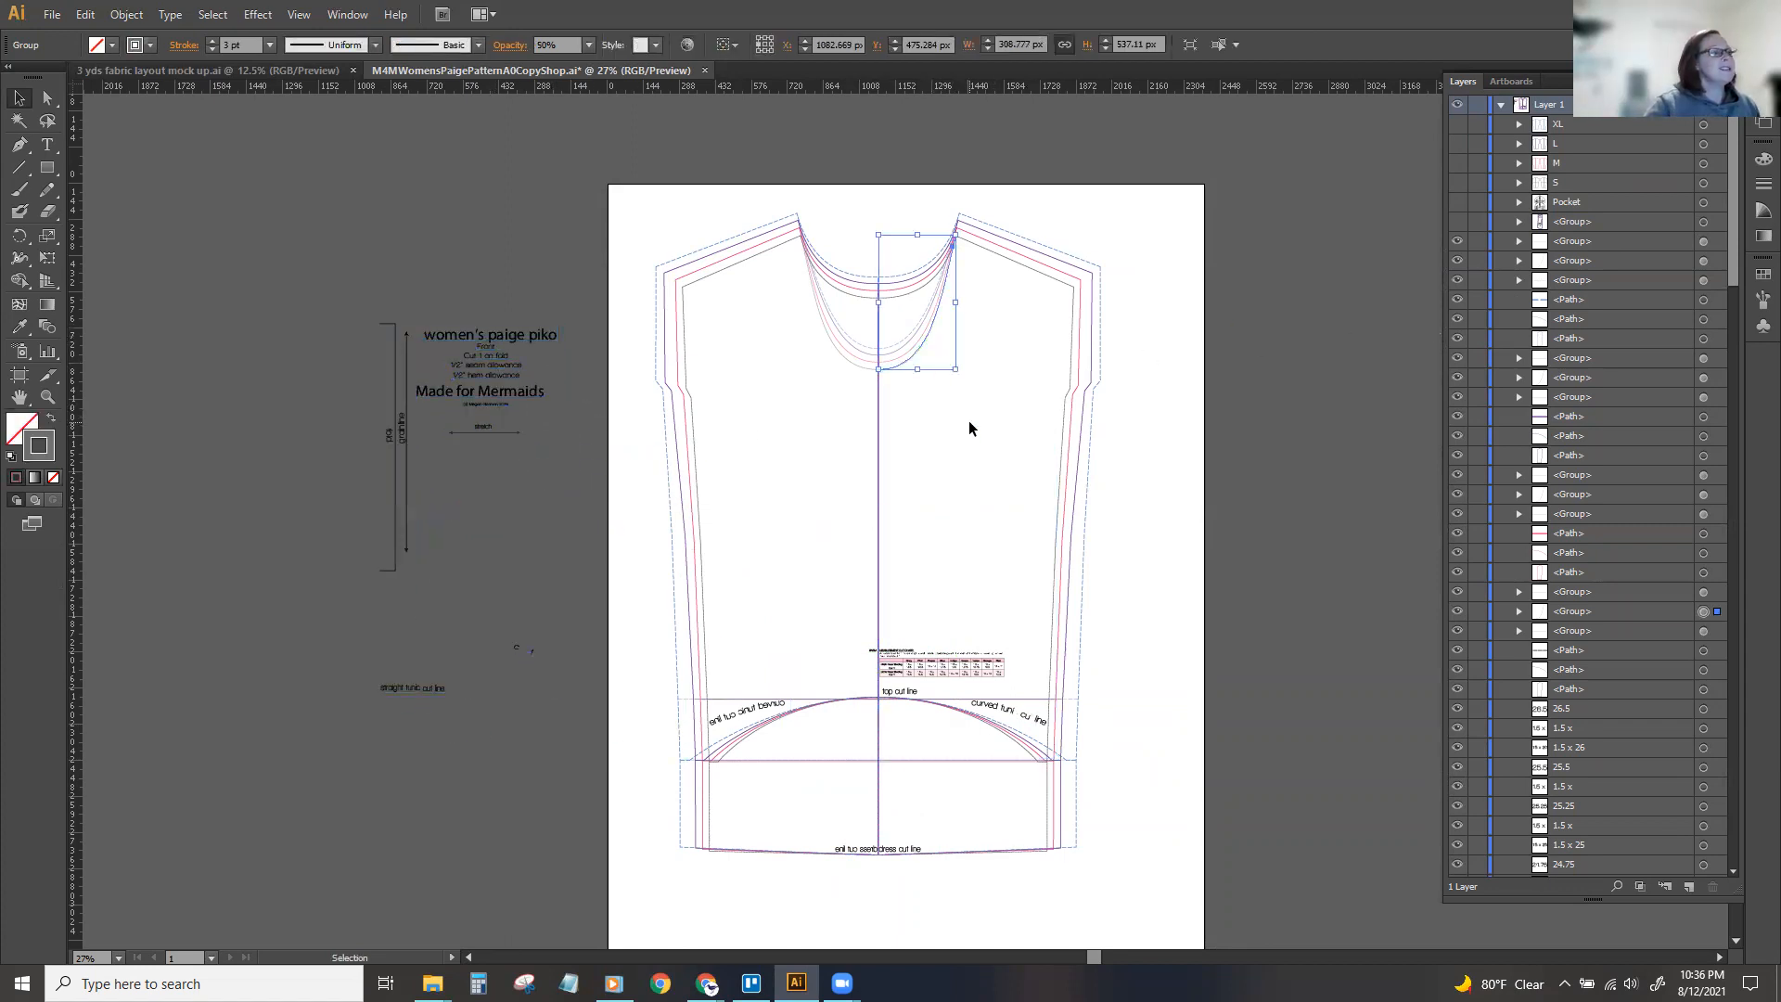
left_click(1010, 248)
left_click(121, 8)
mouse_move(209, 12)
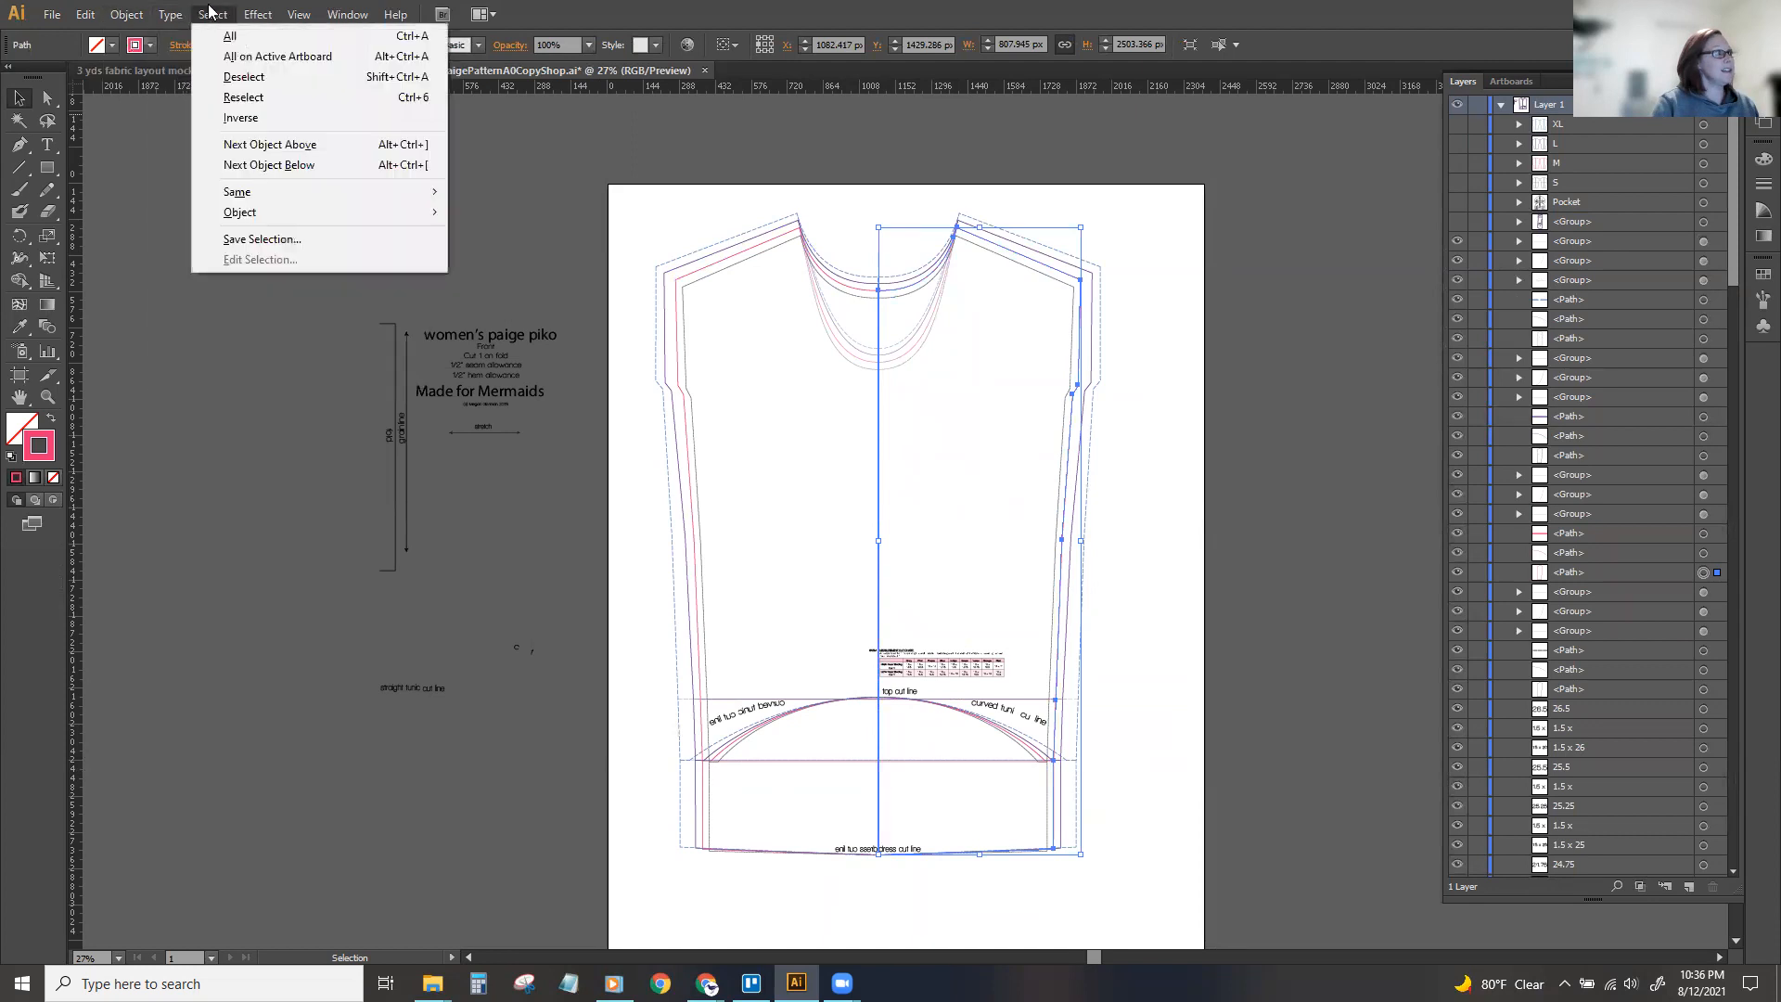
mouse_move(431, 192)
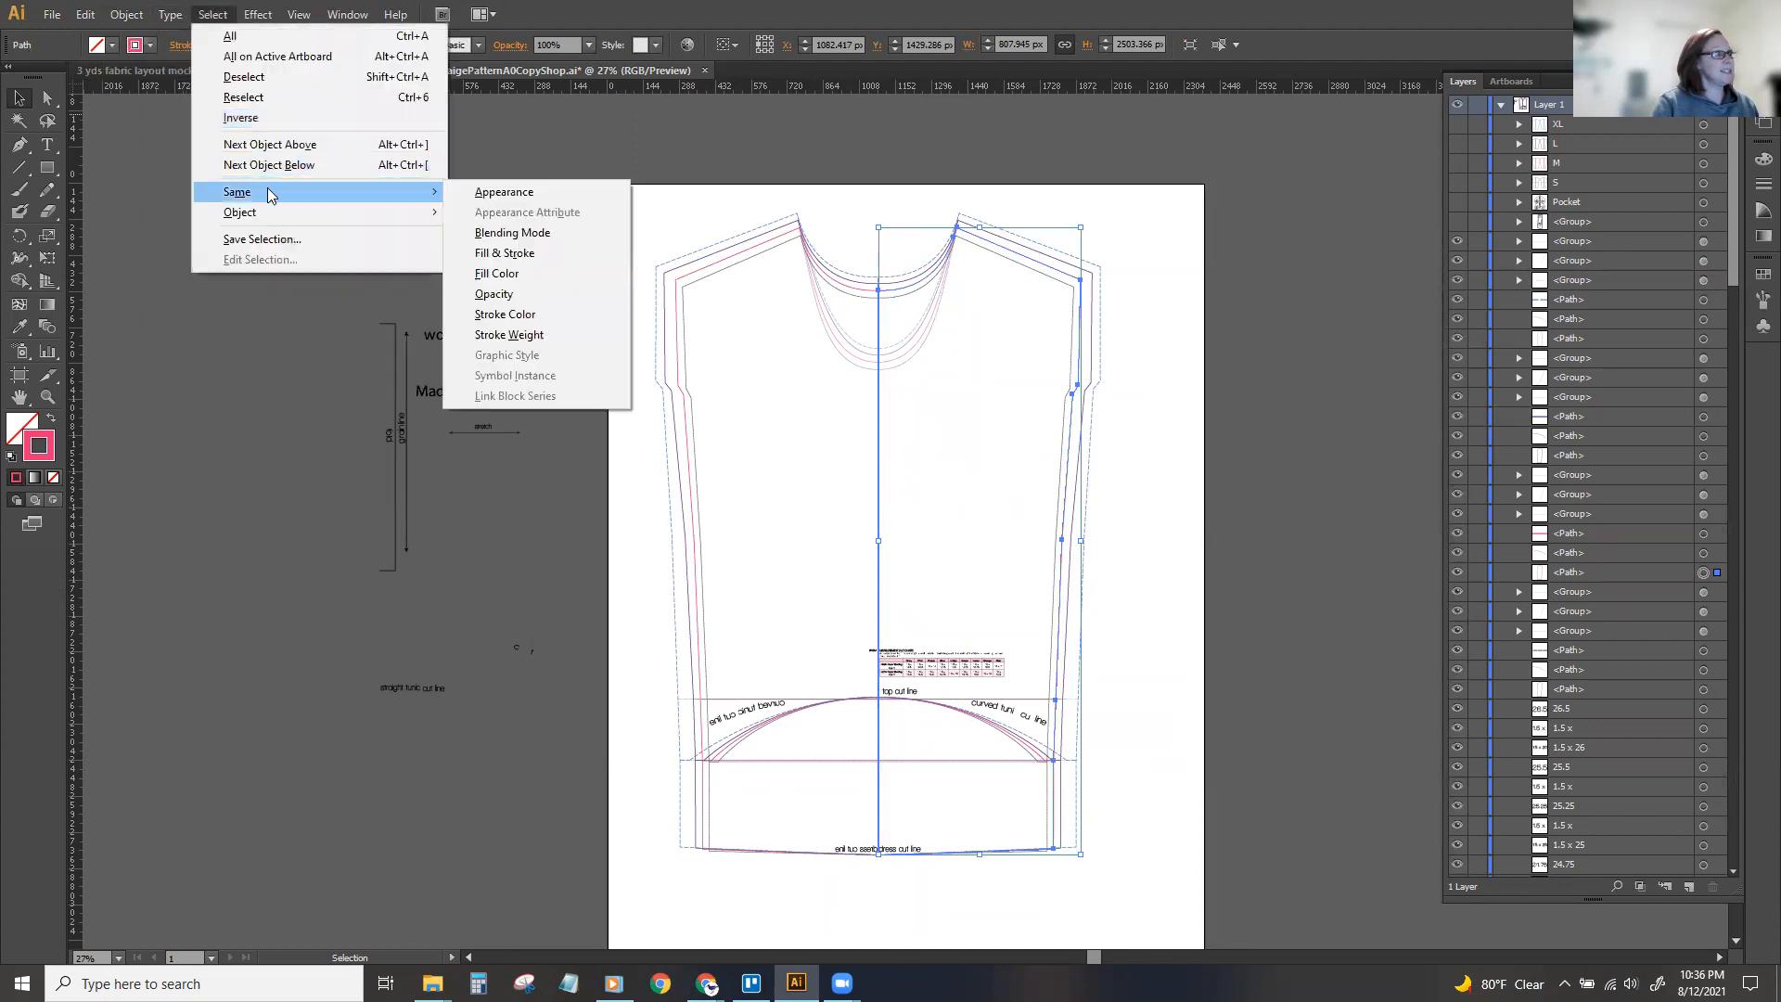
left_click(495, 317)
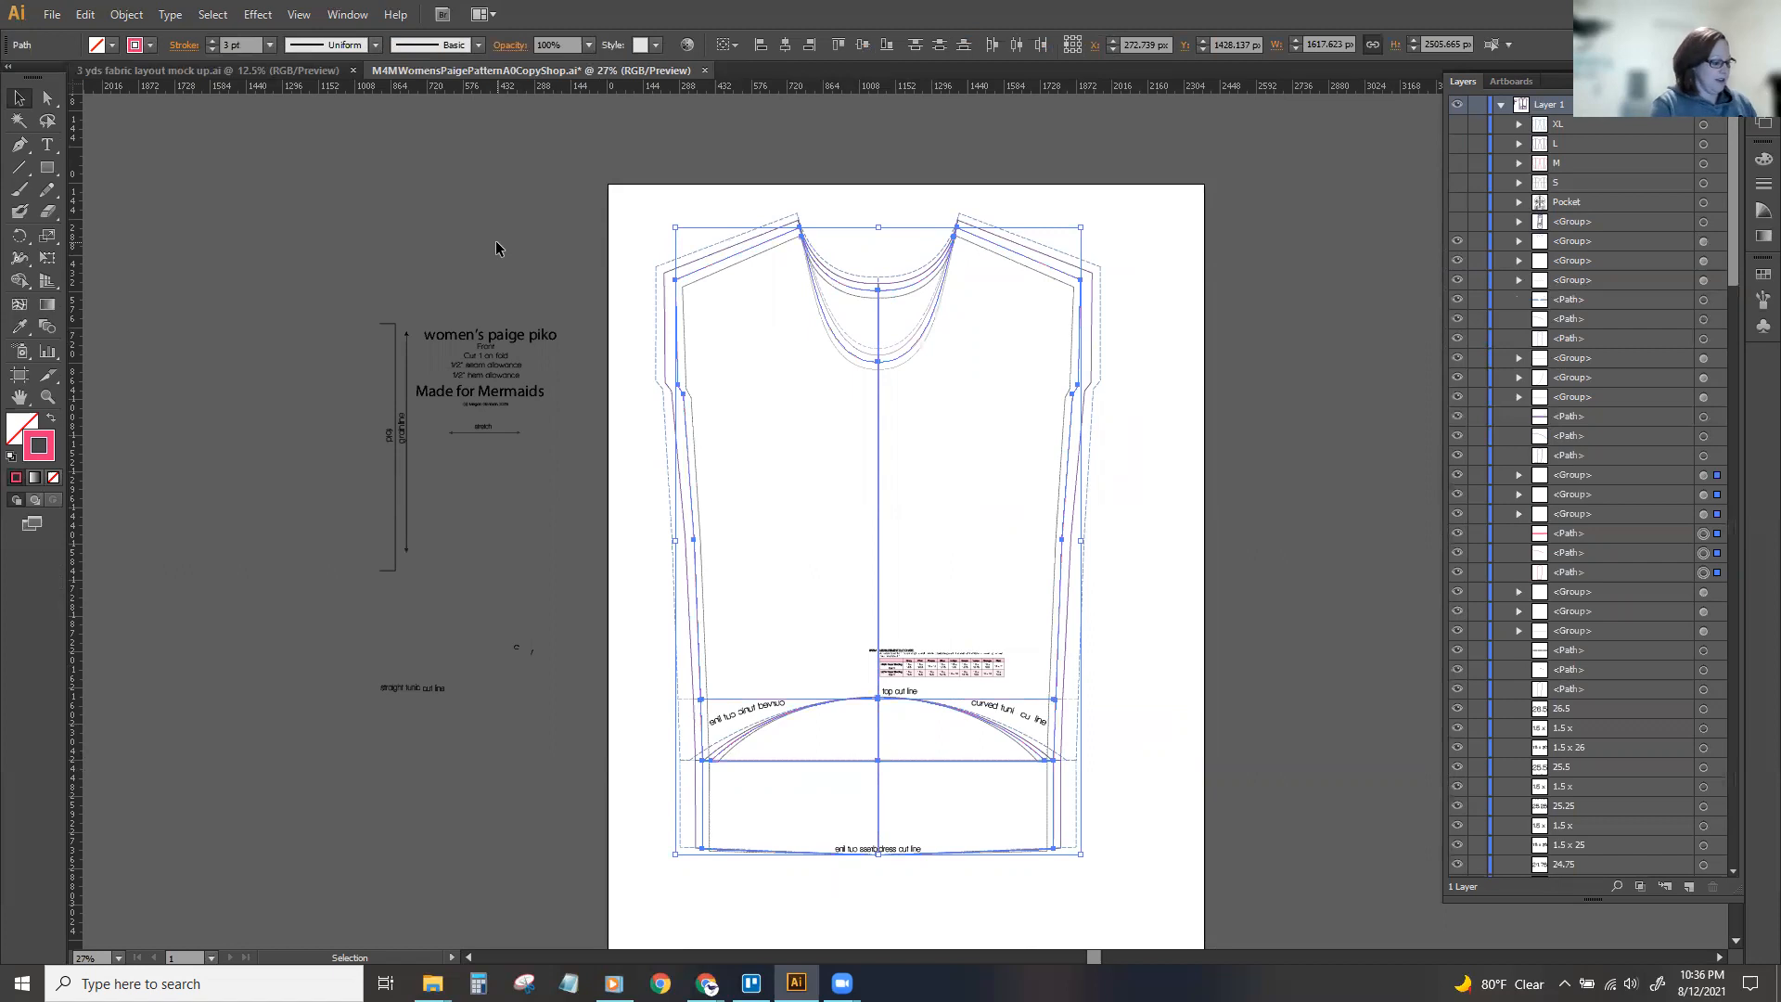
key("ctrl+g")
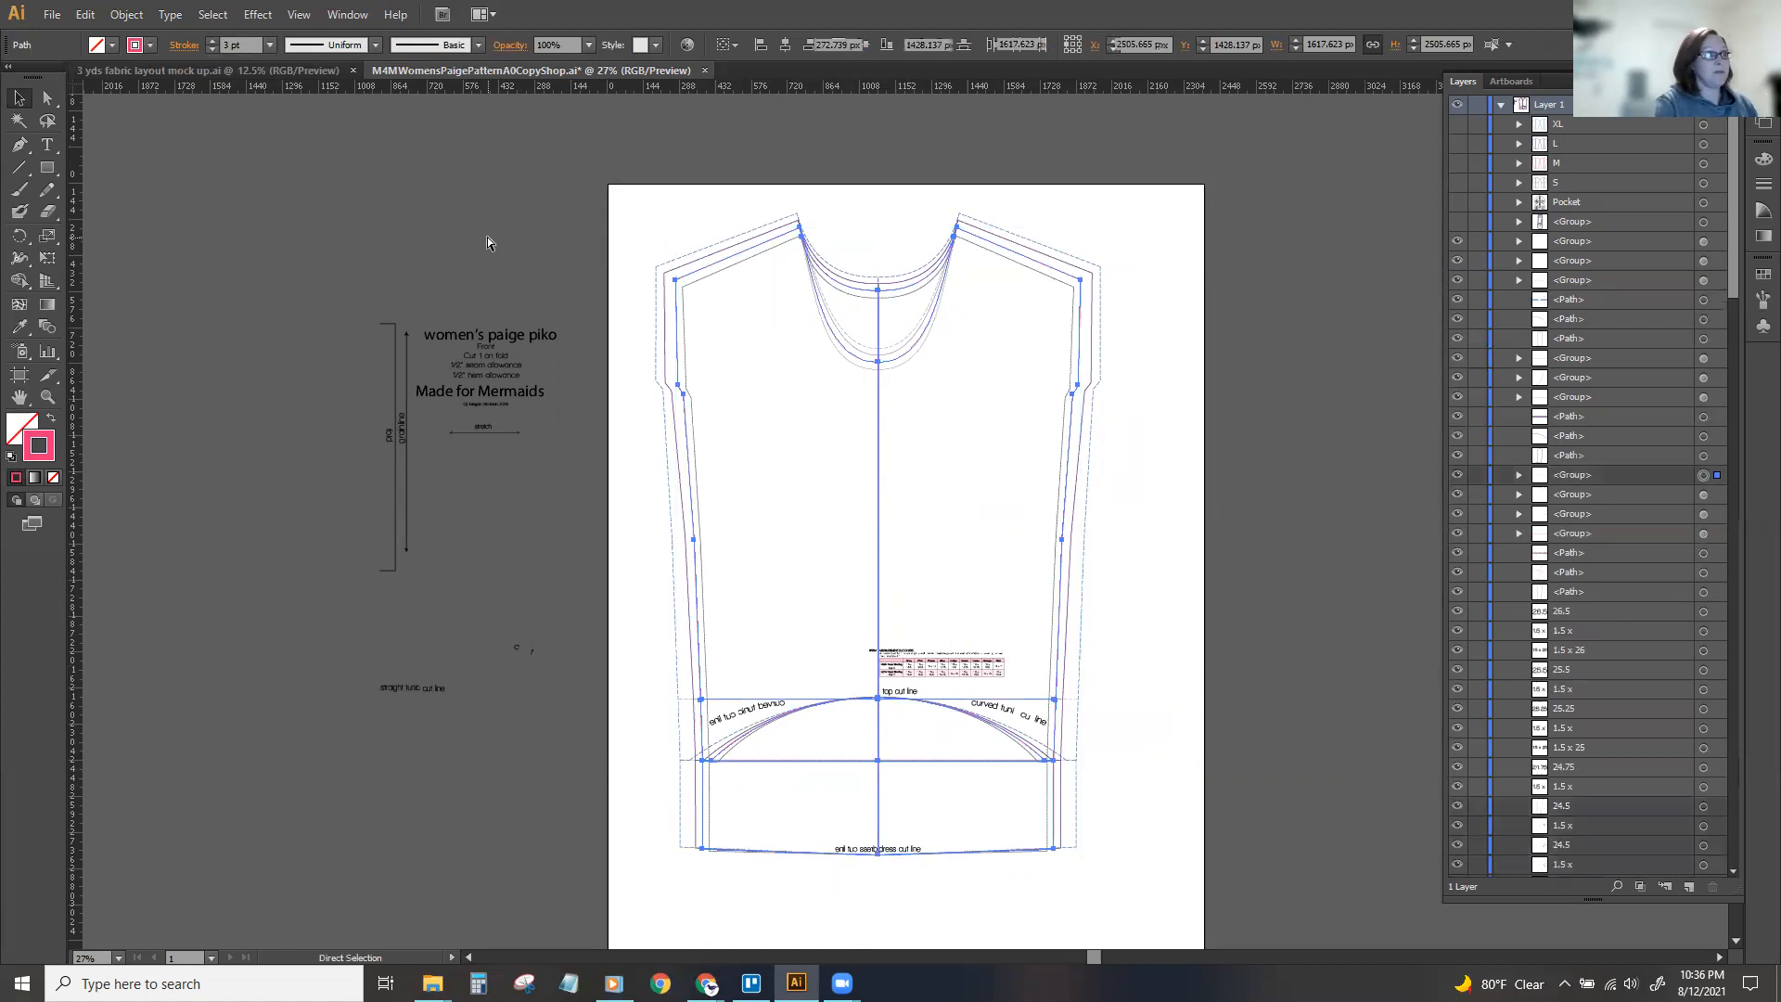
Rename the new group of pink lines M and toggle its visibility to check which lines it contains.
double_click(1576, 475)
type("M")
key("Return")
key("ctrl+shift+a")
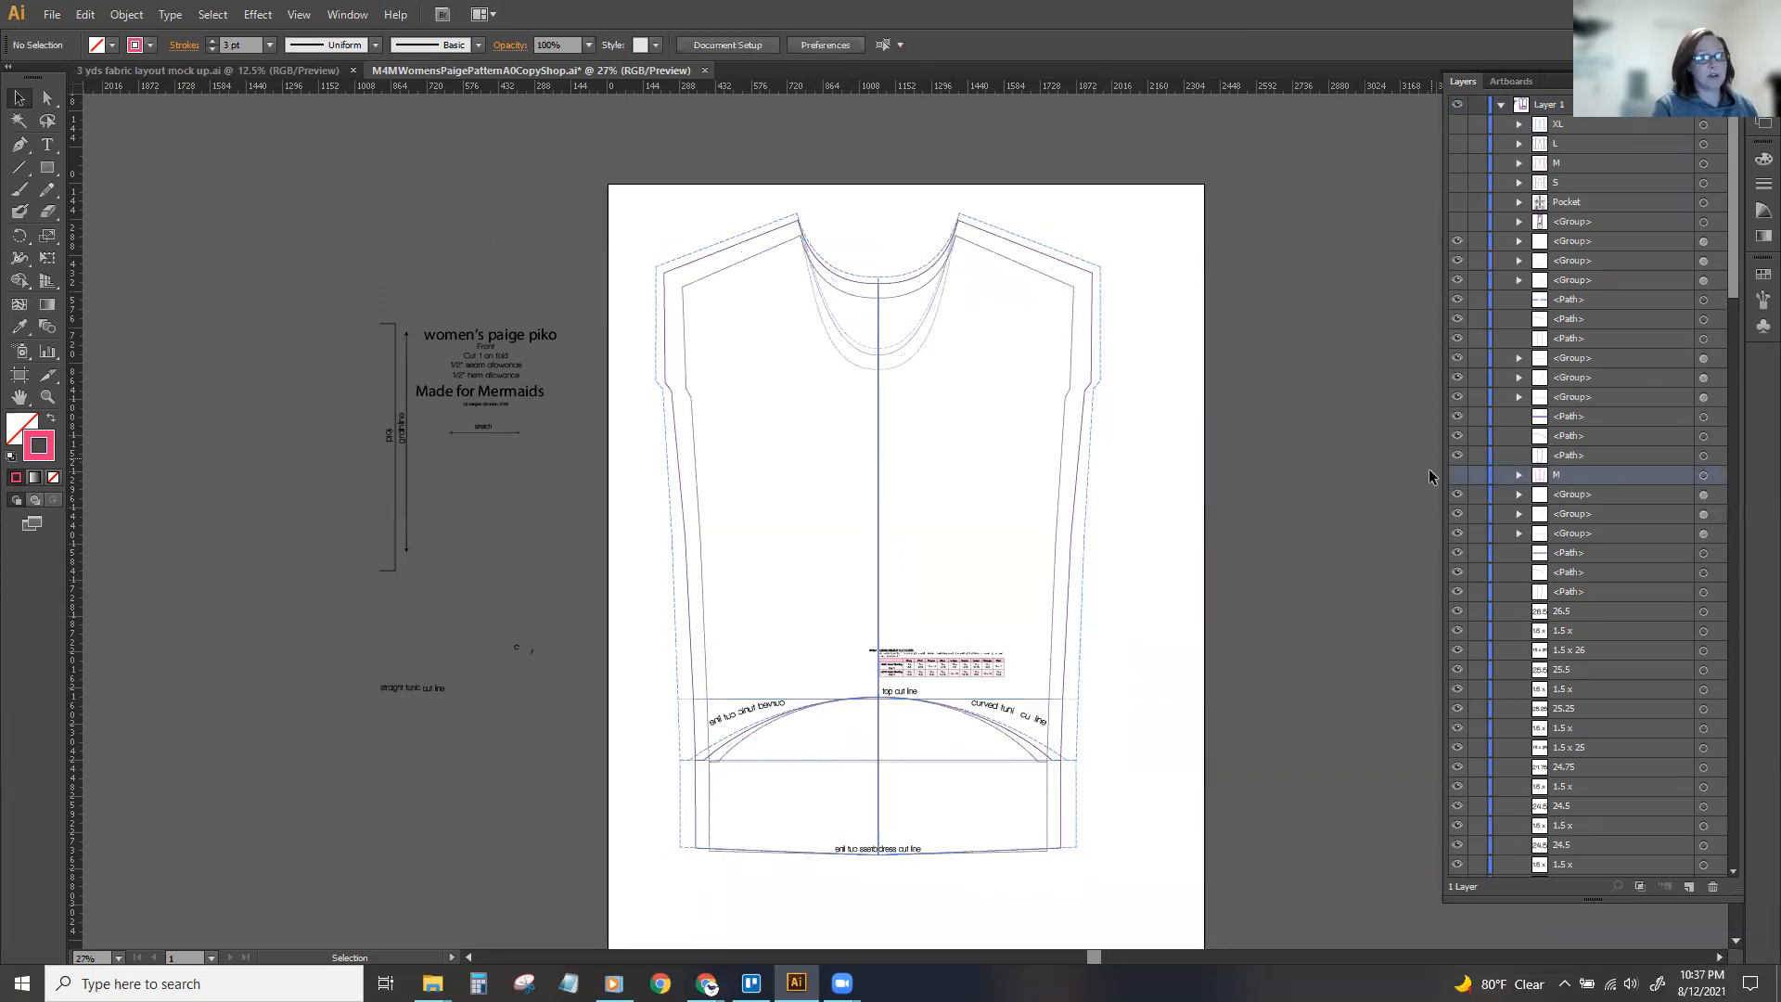
left_click(1459, 475)
key("ctrl+minus")
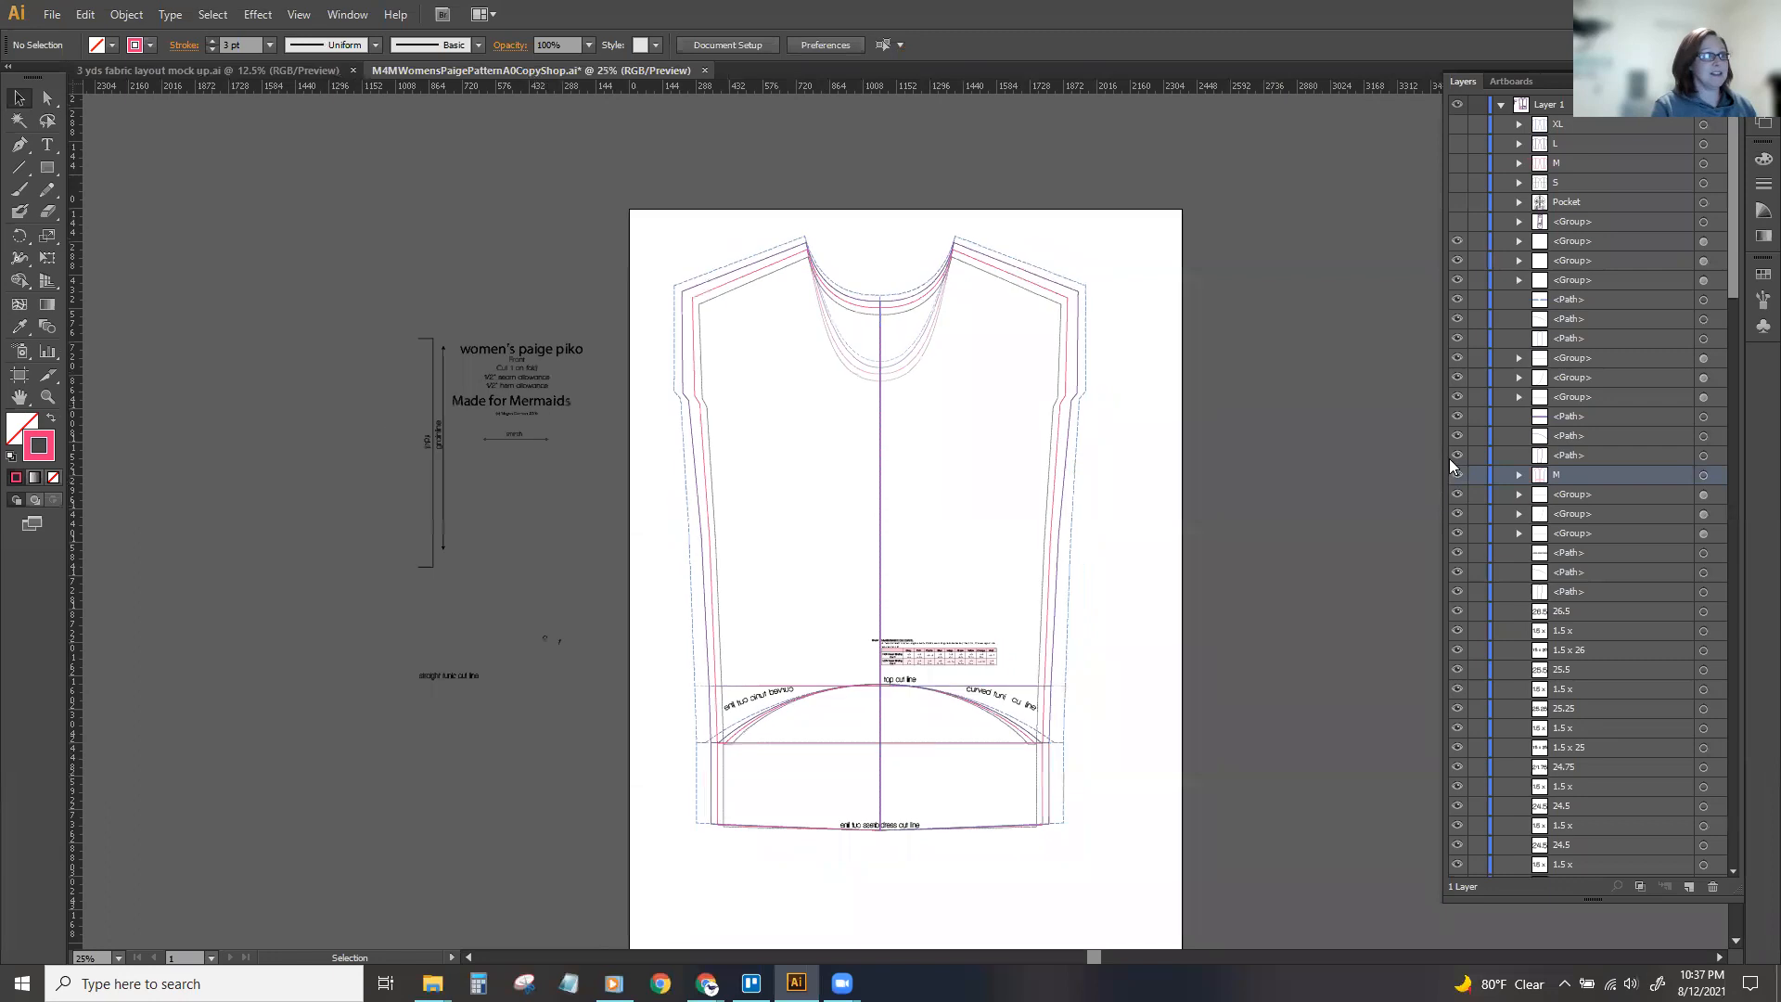
key("ctrl+minus")
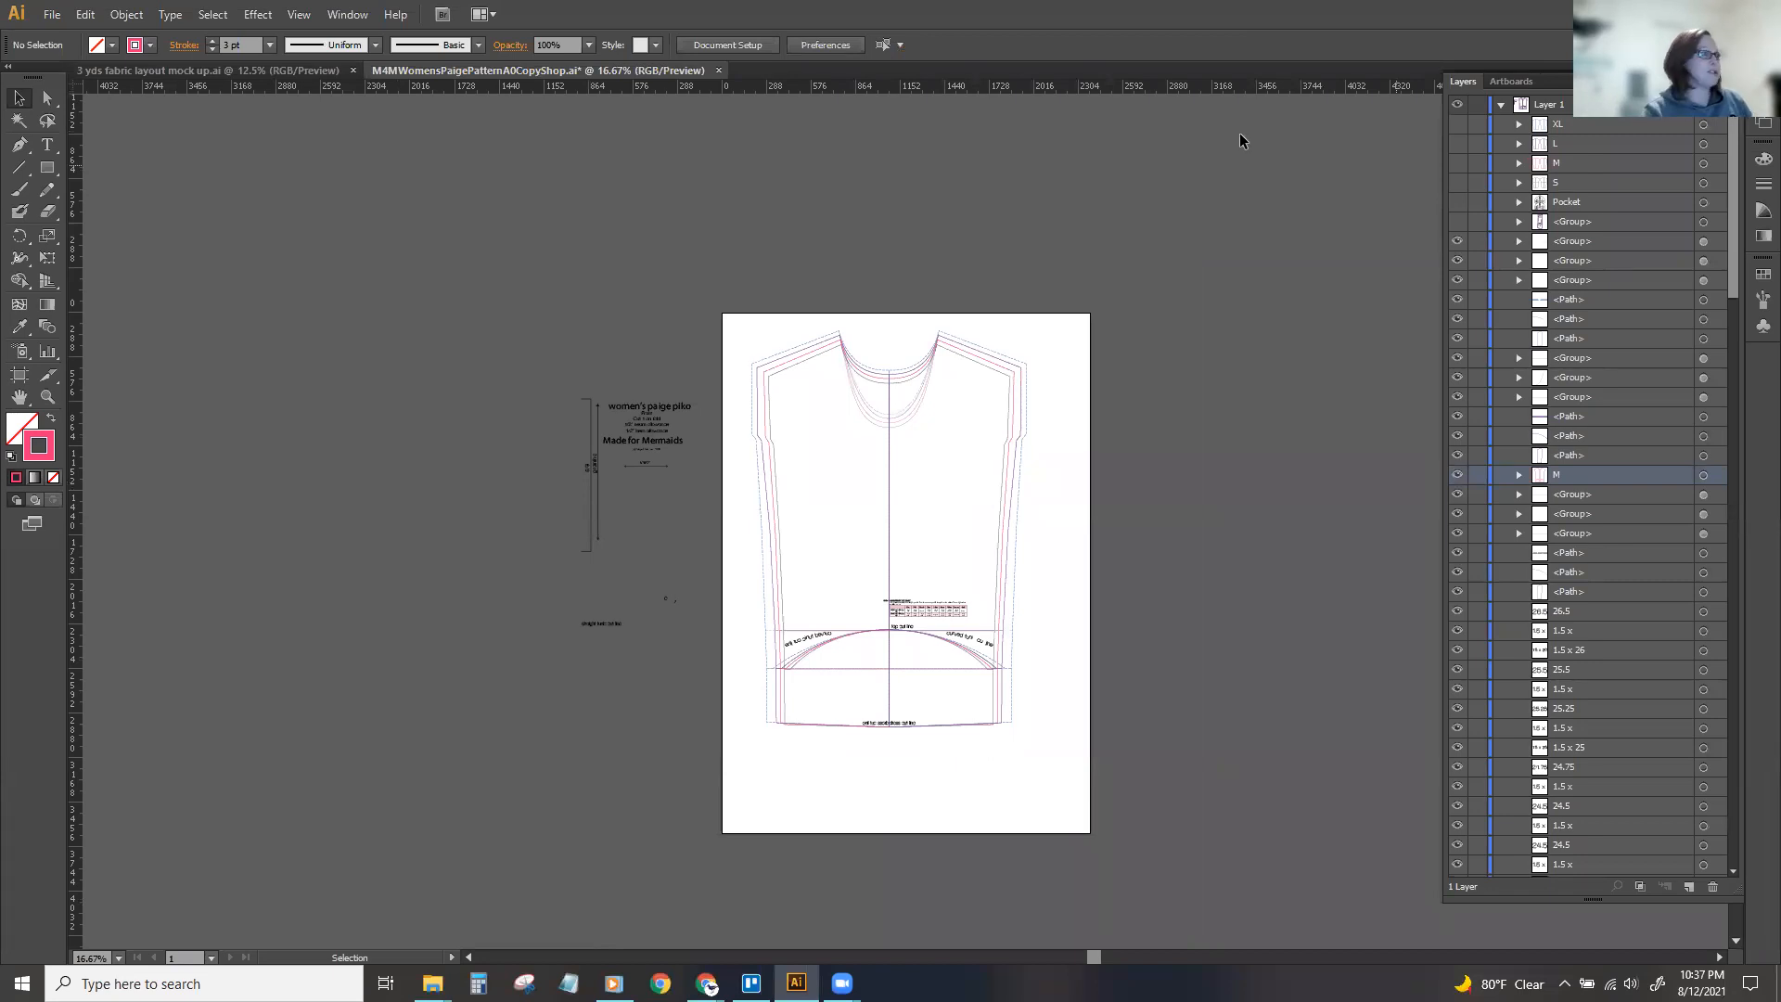
left_click(765, 360)
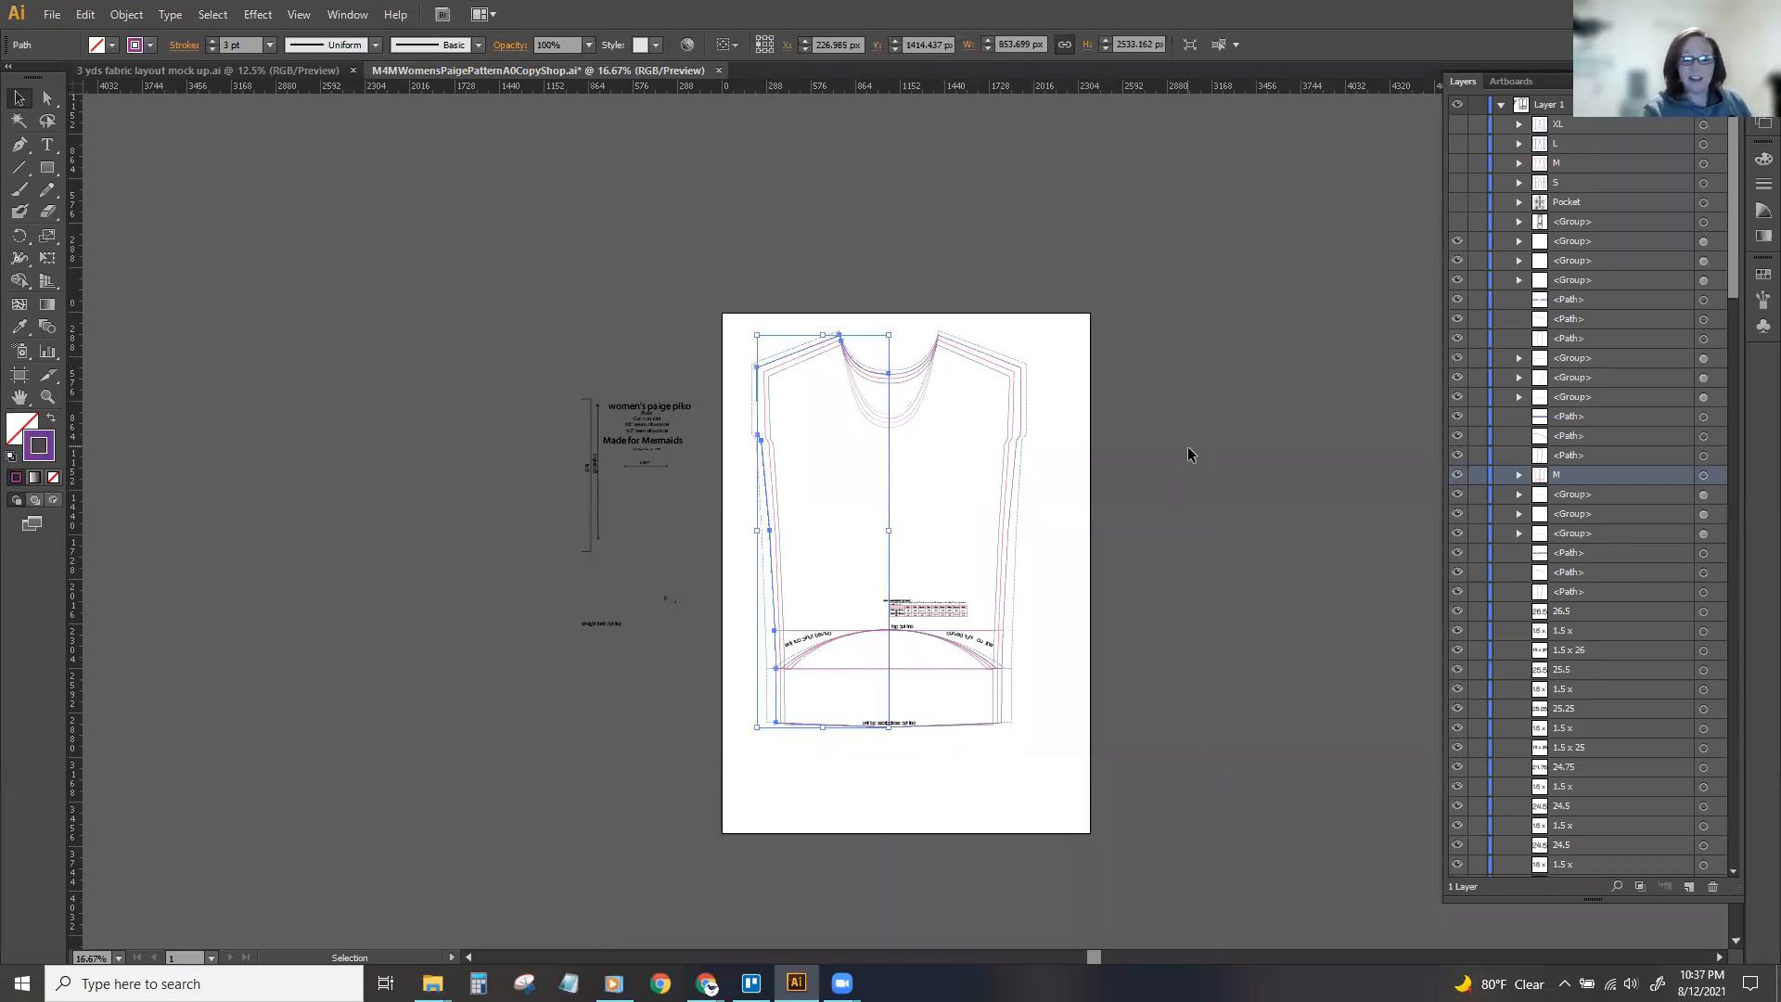
left_click(930, 364)
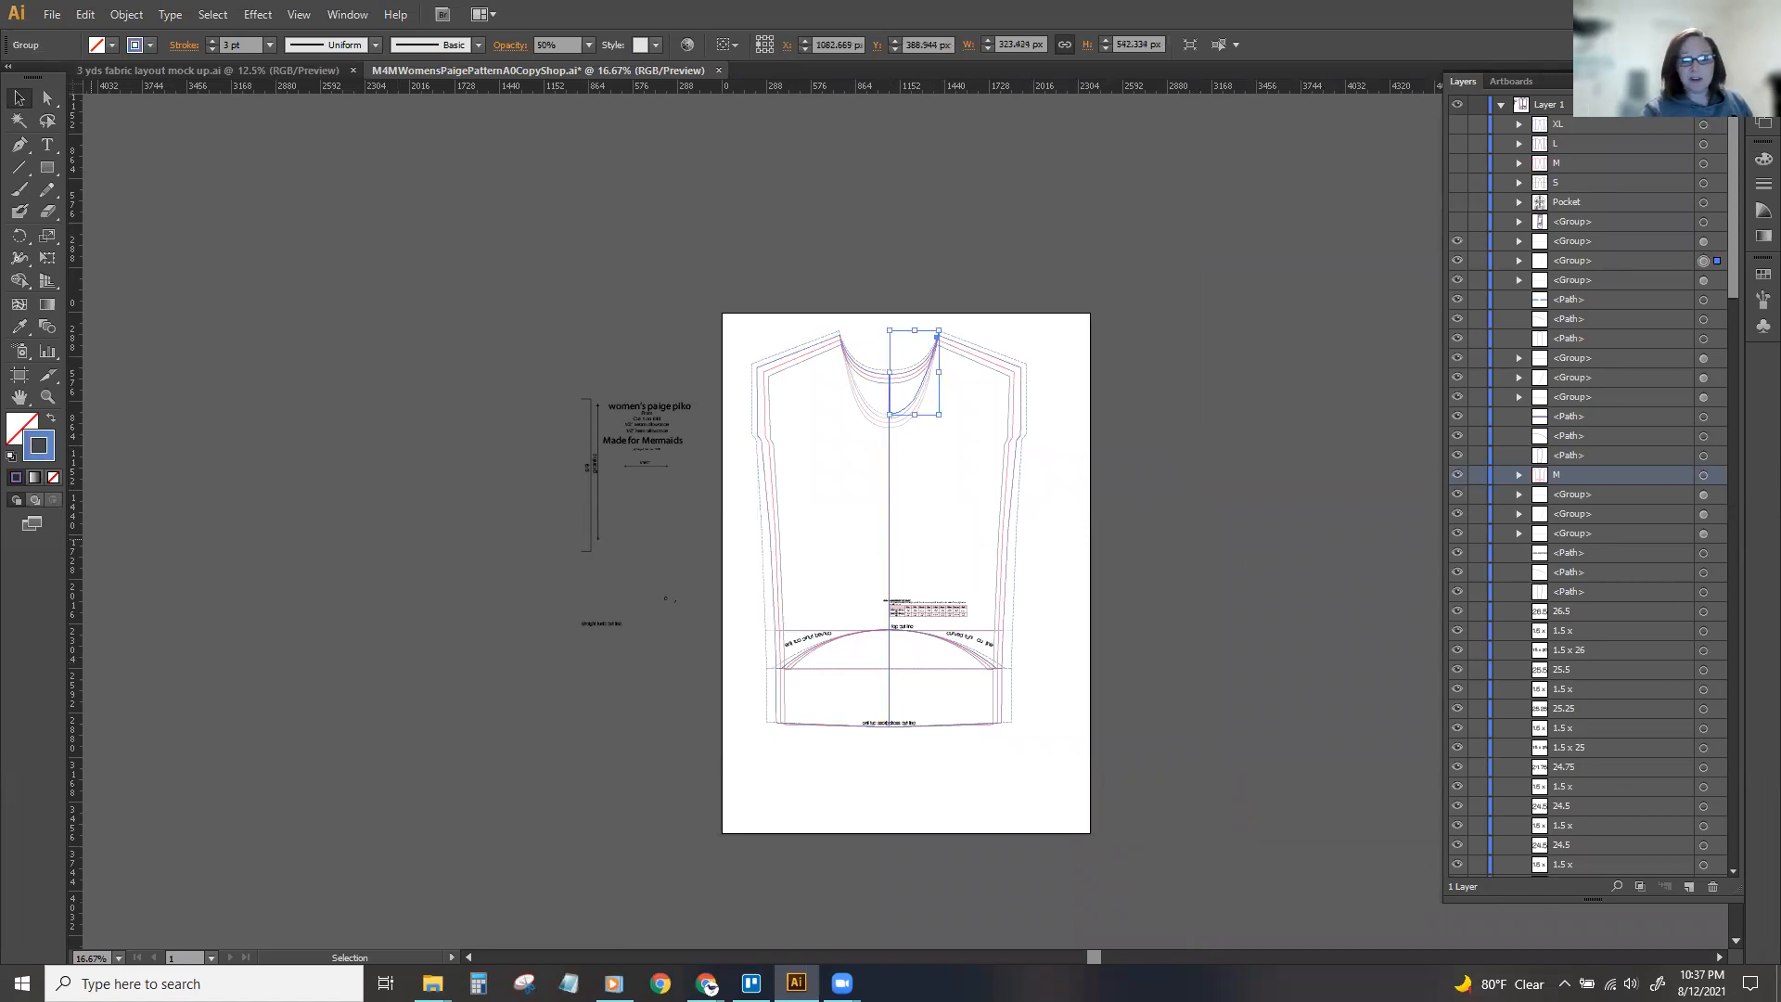
left_click(708, 984)
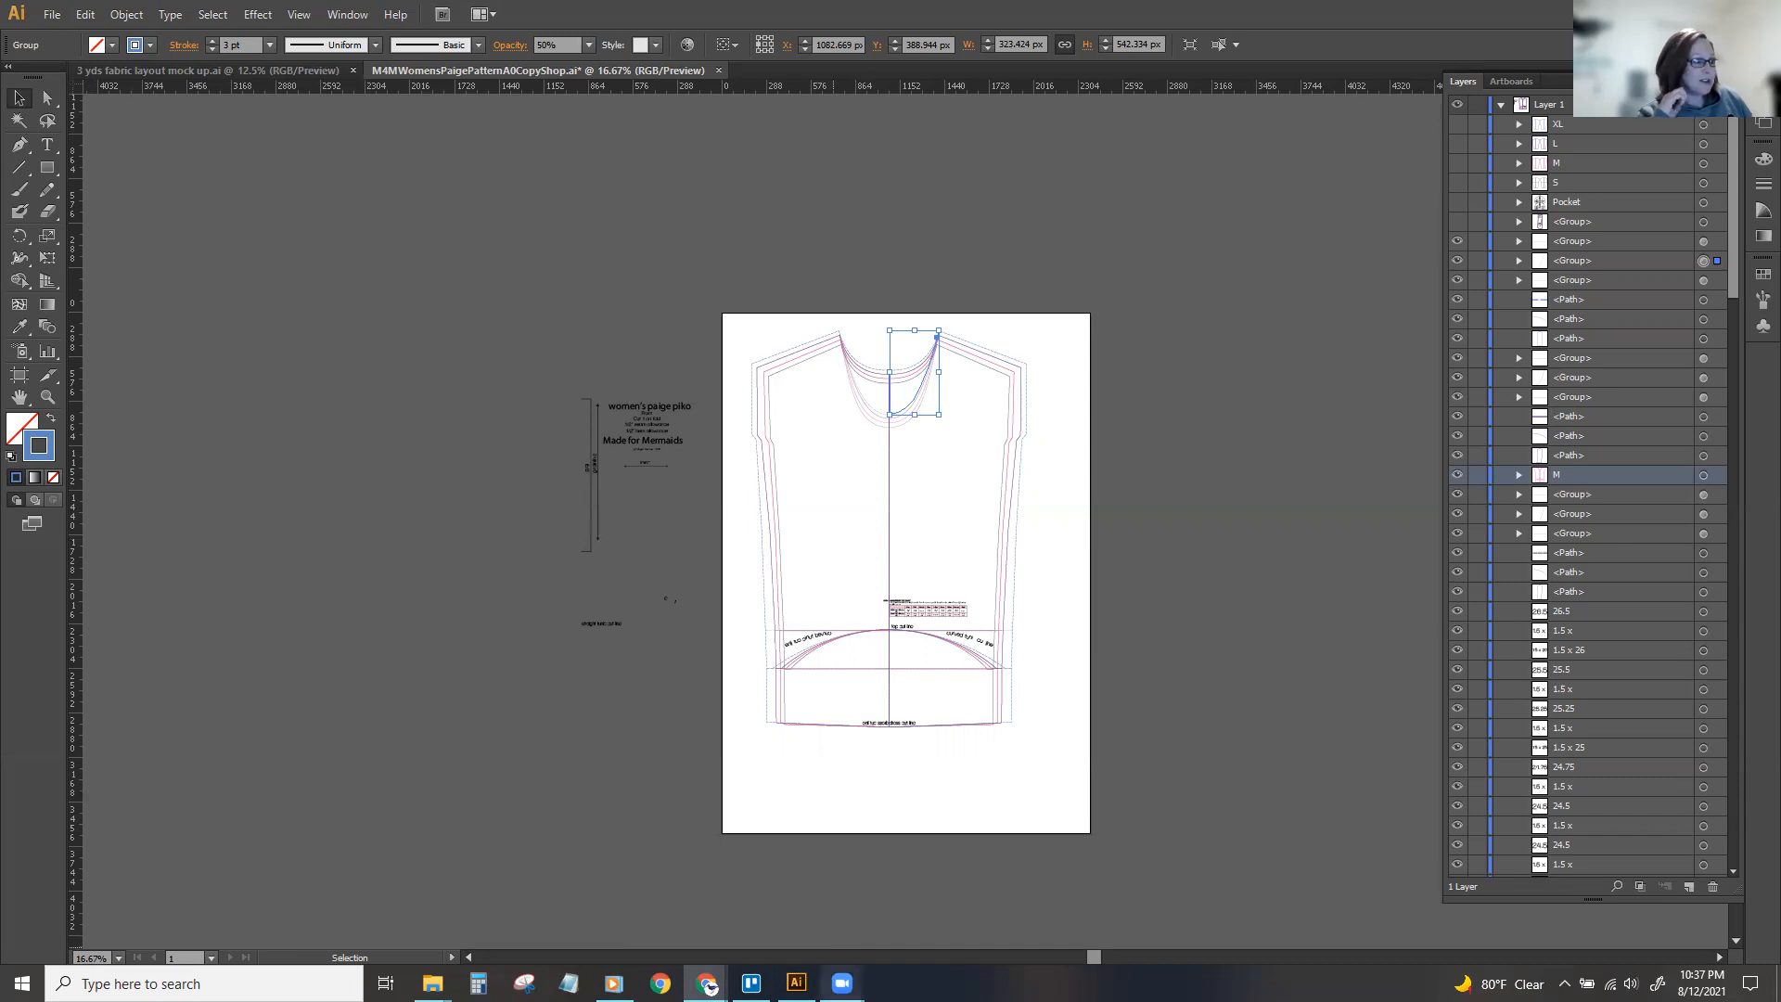
mouse_move(841, 984)
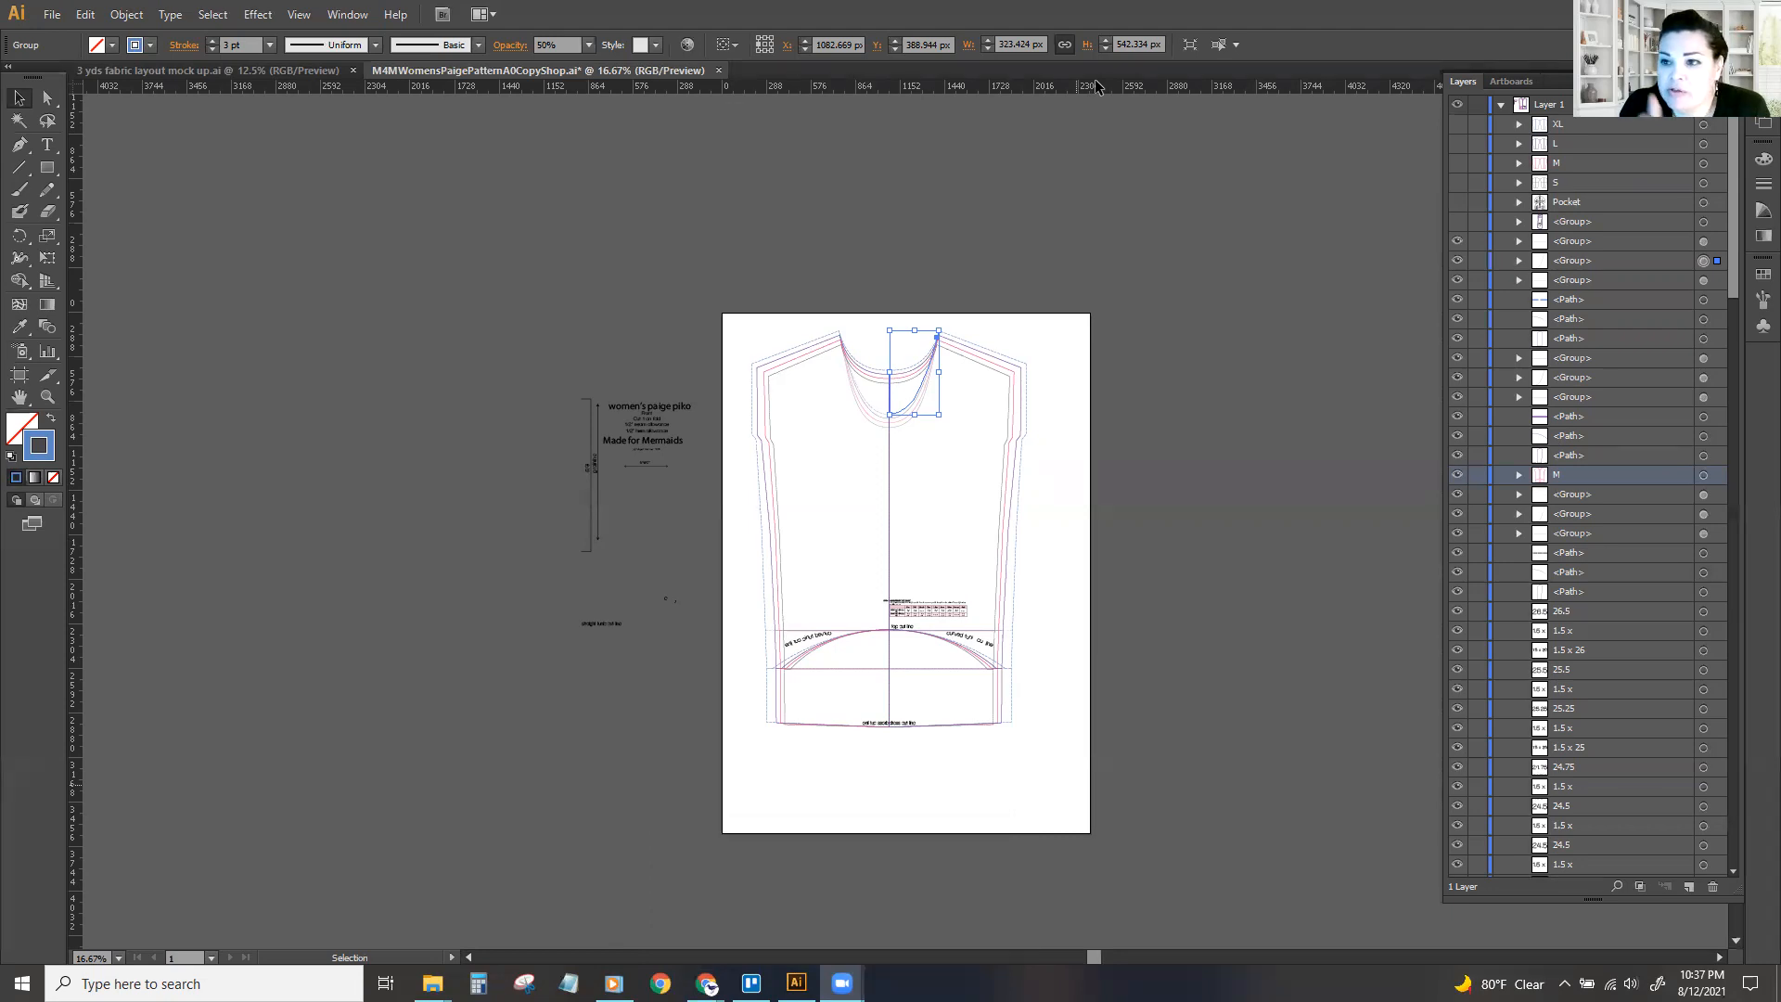
left_click(1010, 297)
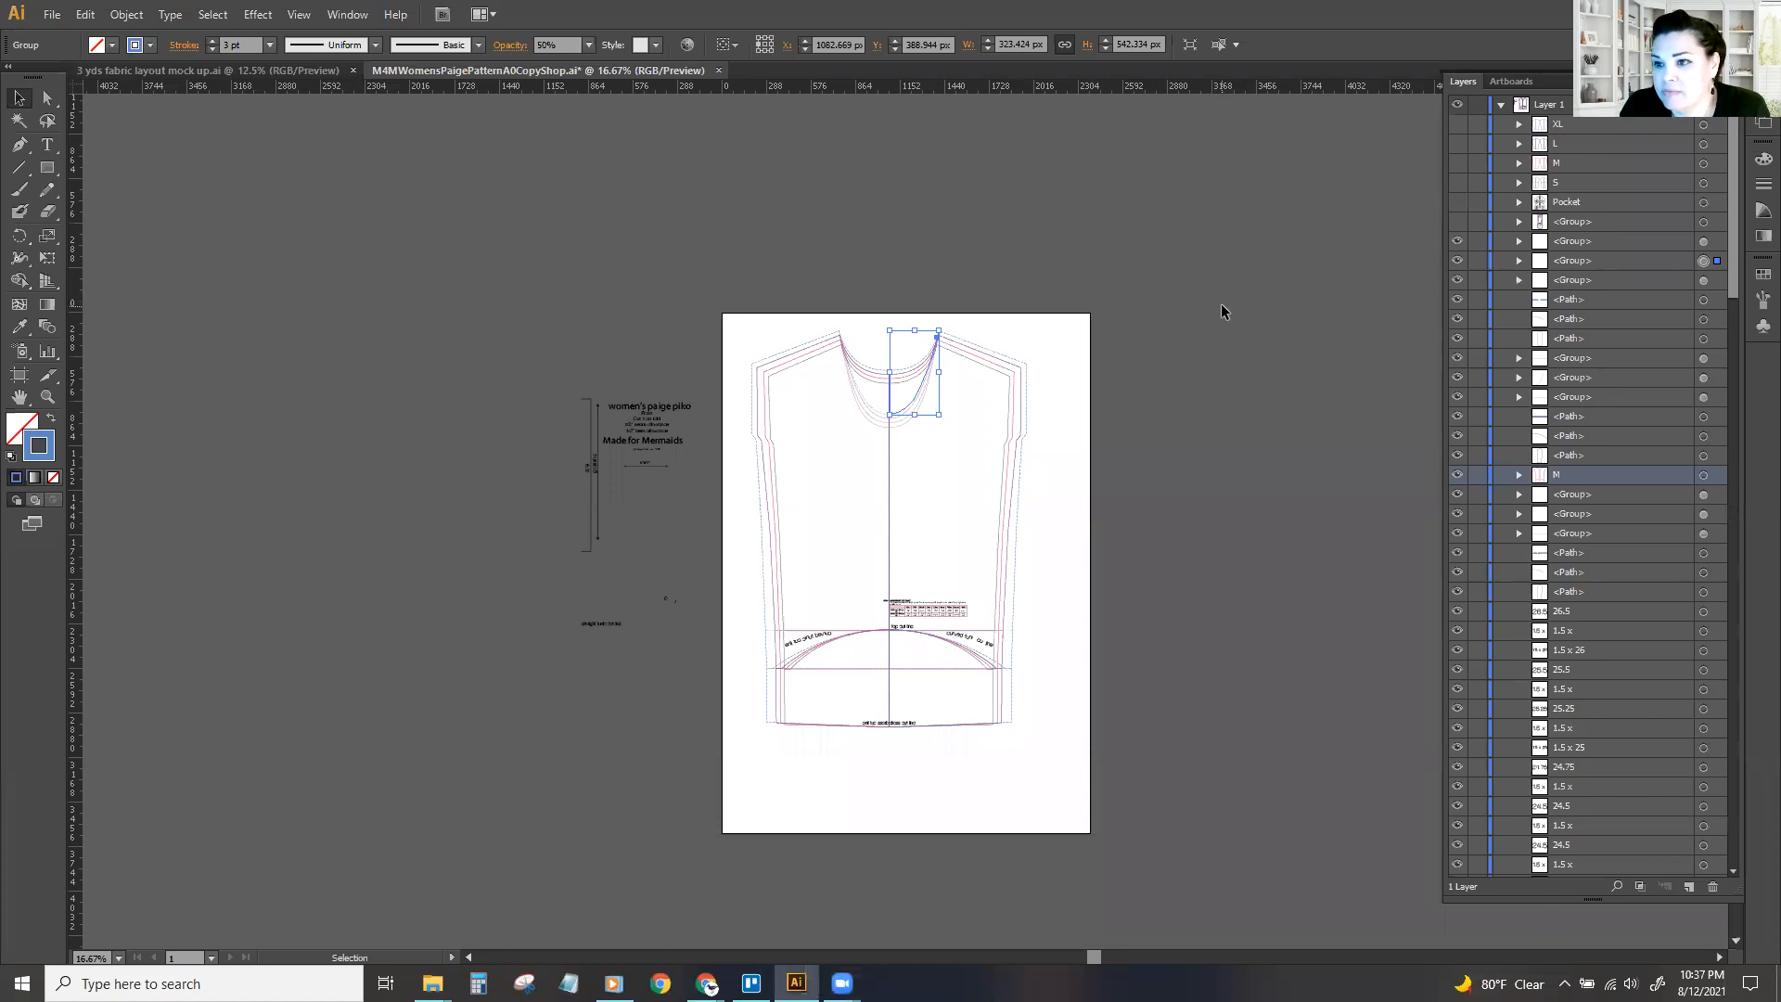
left_click(1092, 436)
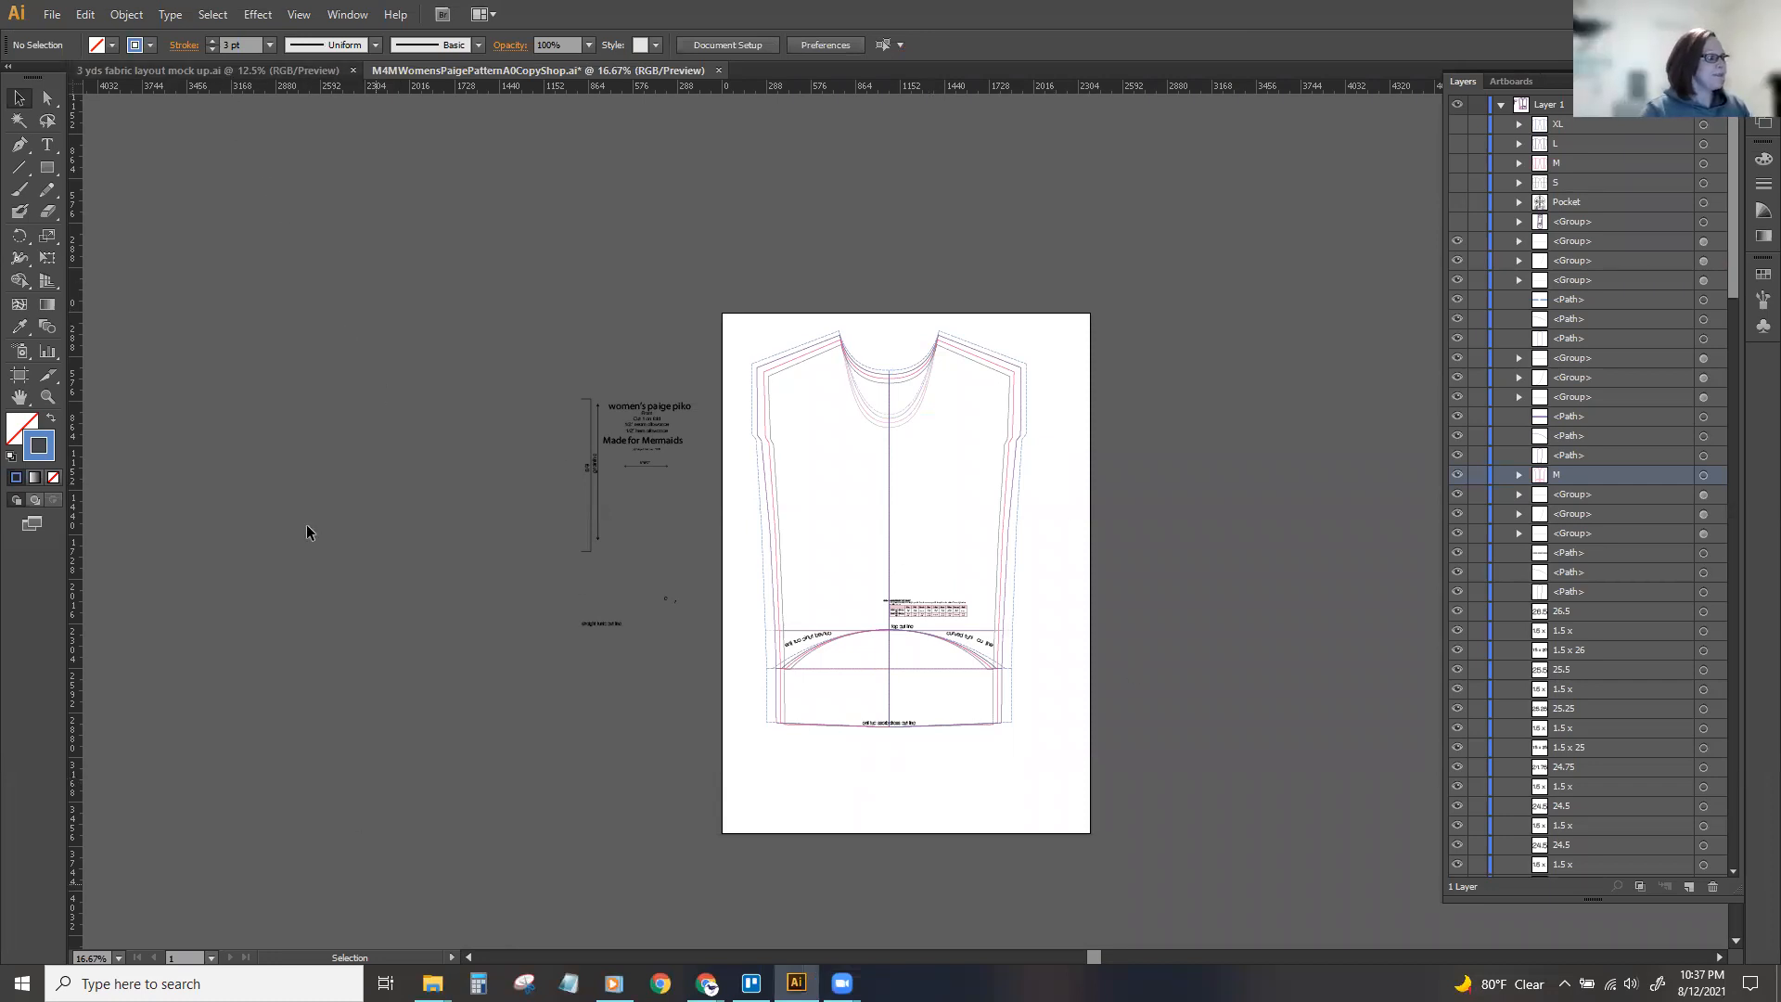
Switch to File Explorer and go to the Runabout Romper - P4P folder in Sandpiper Handmade's Patterns - Apparel folder.
left_click(244, 71)
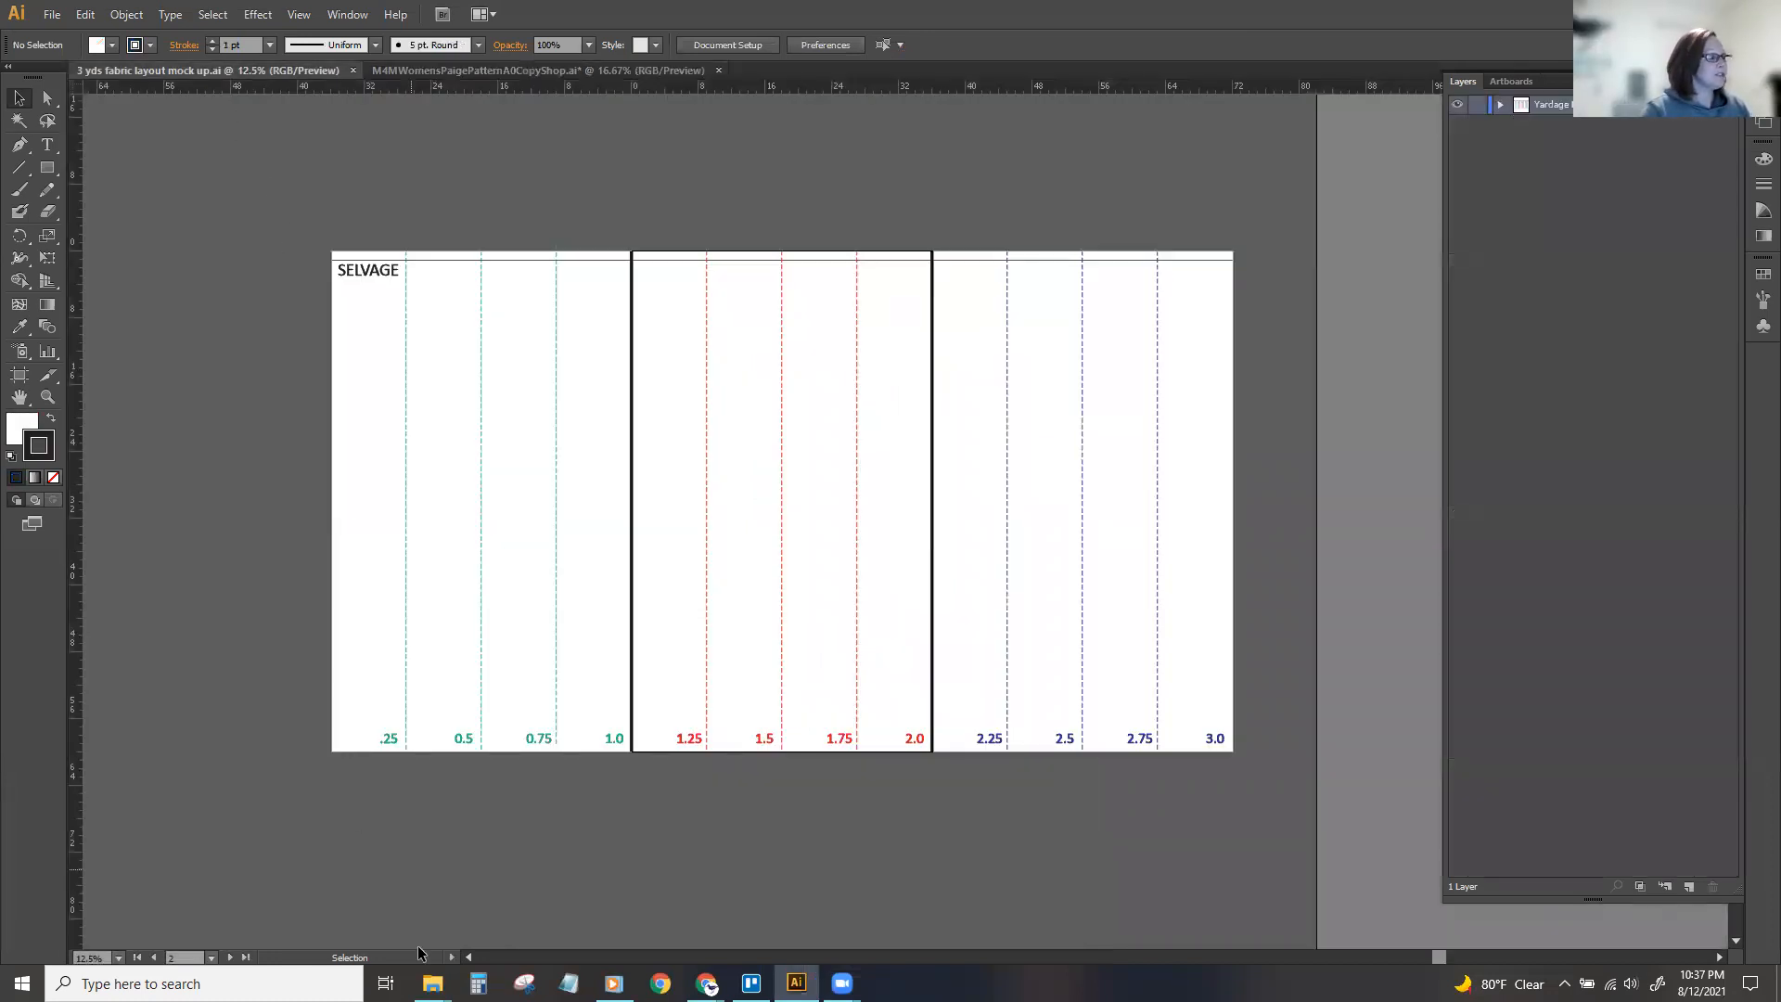
left_click(432, 984)
left_click(348, 918)
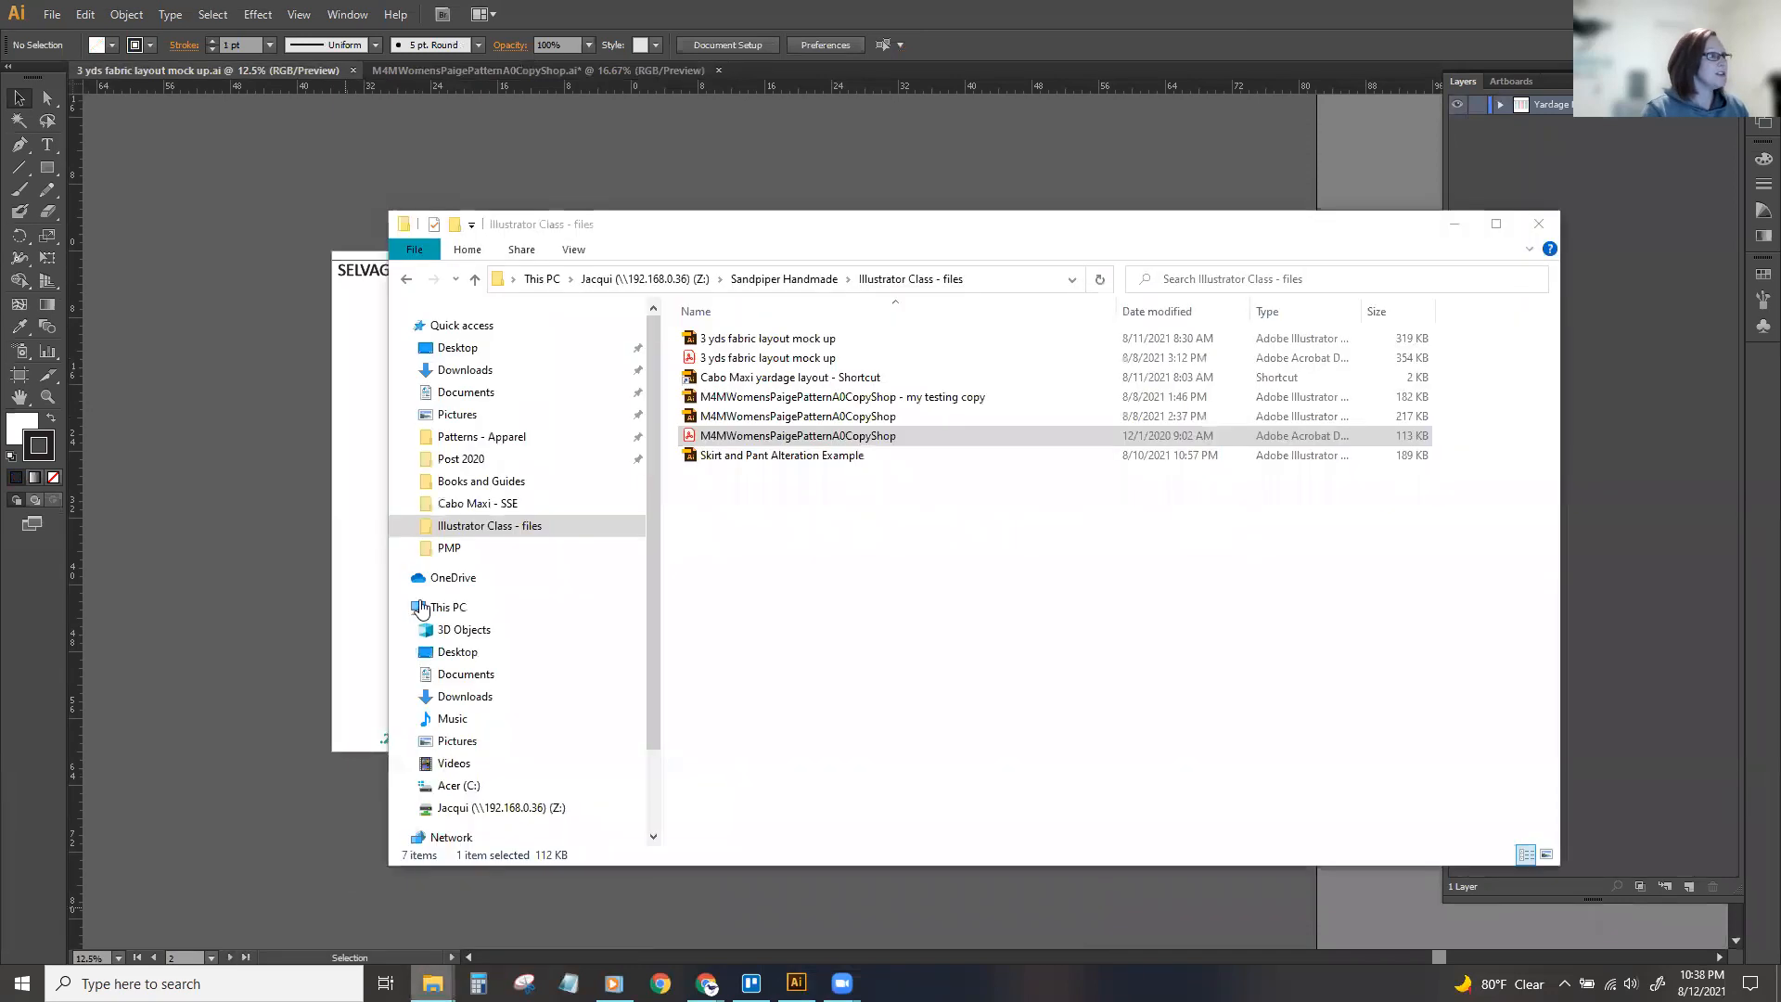
left_click(784, 279)
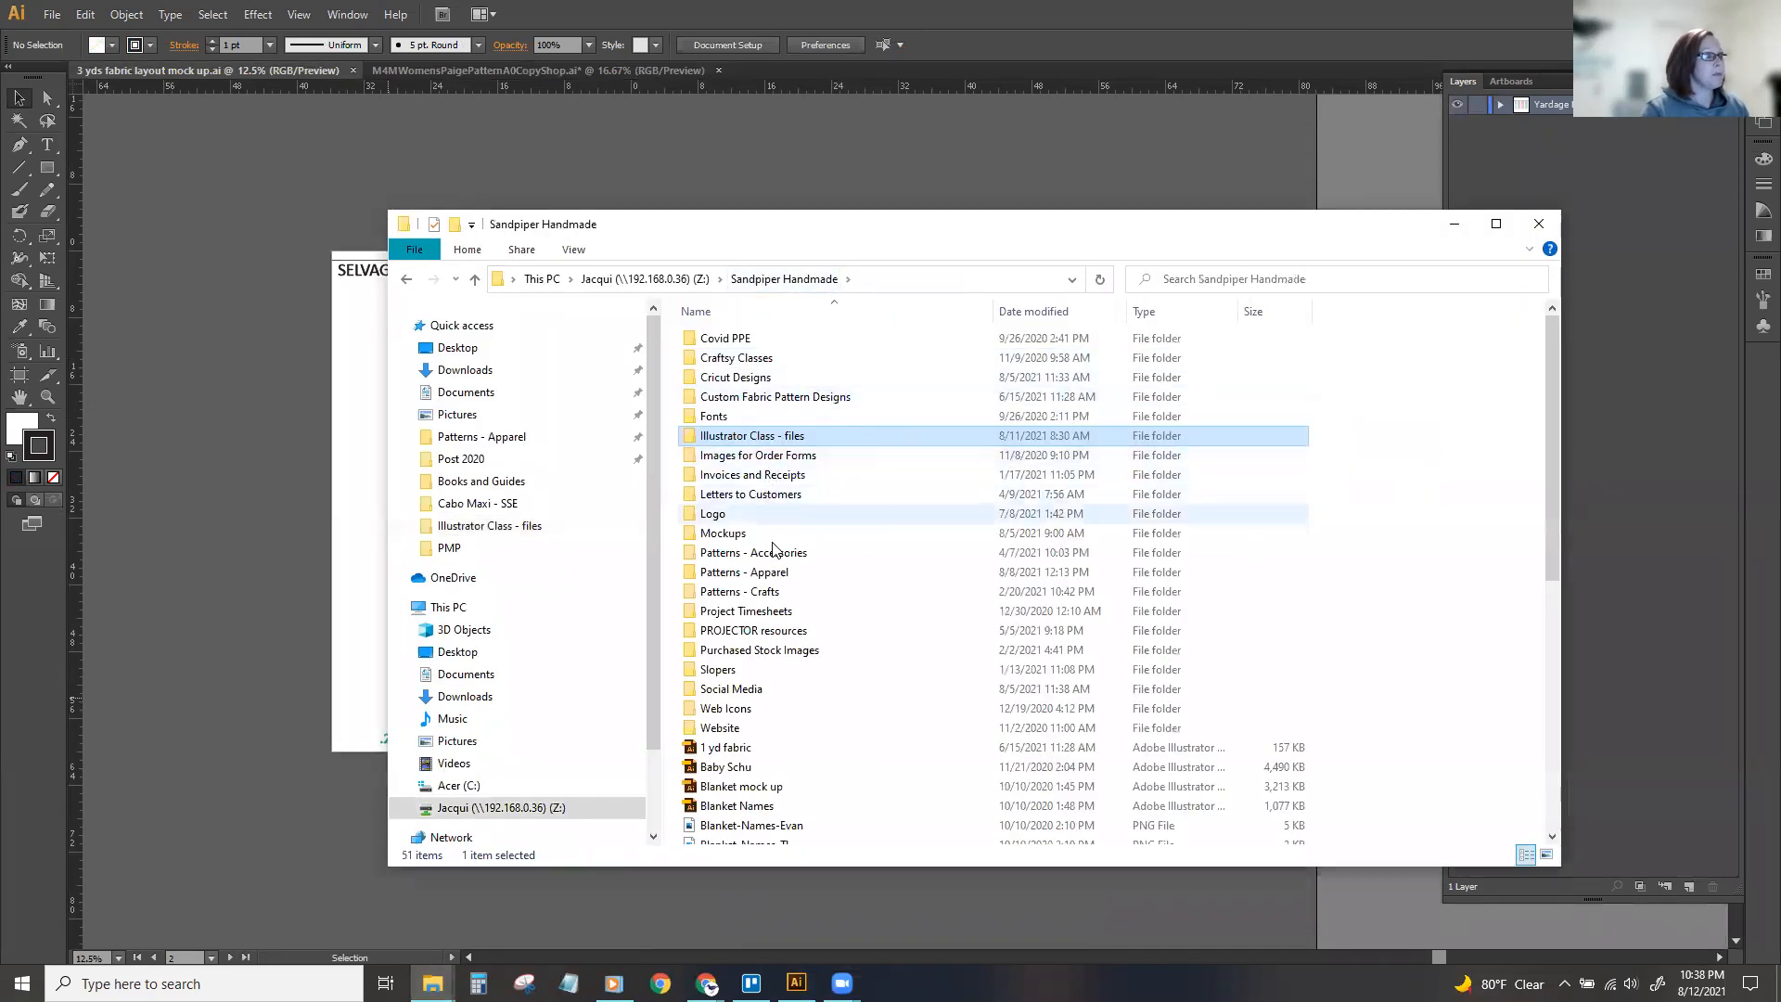
double_click(771, 572)
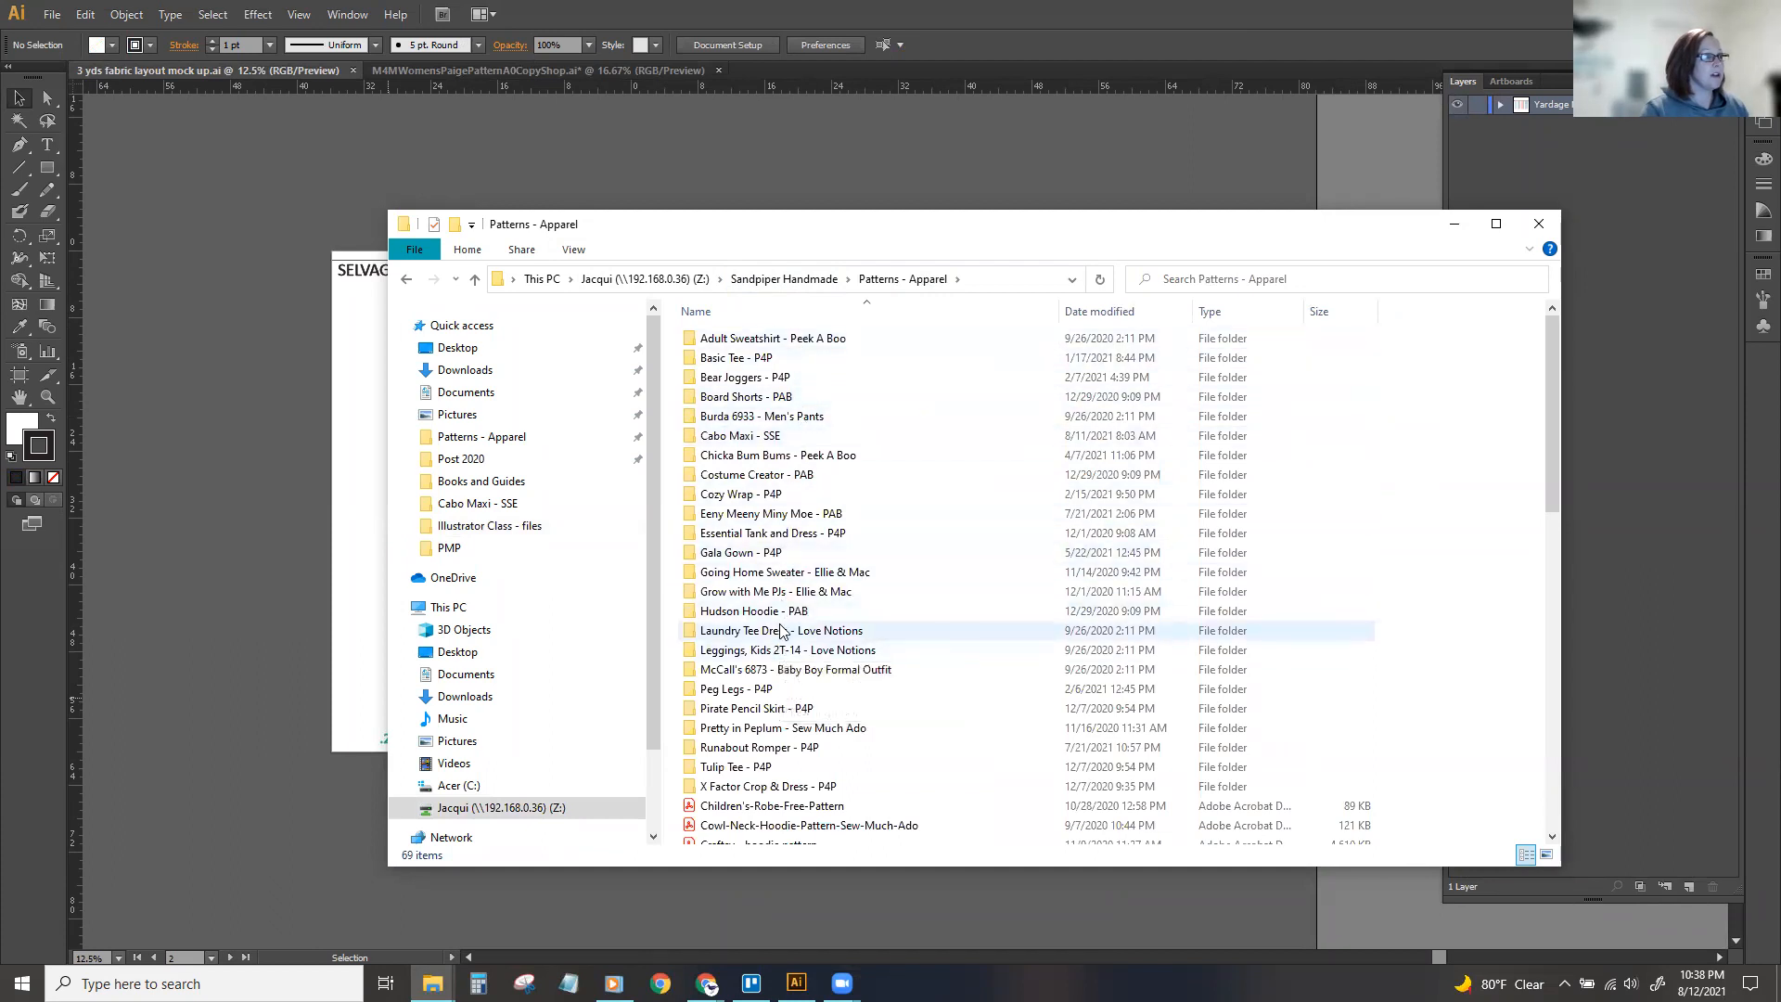
double_click(756, 748)
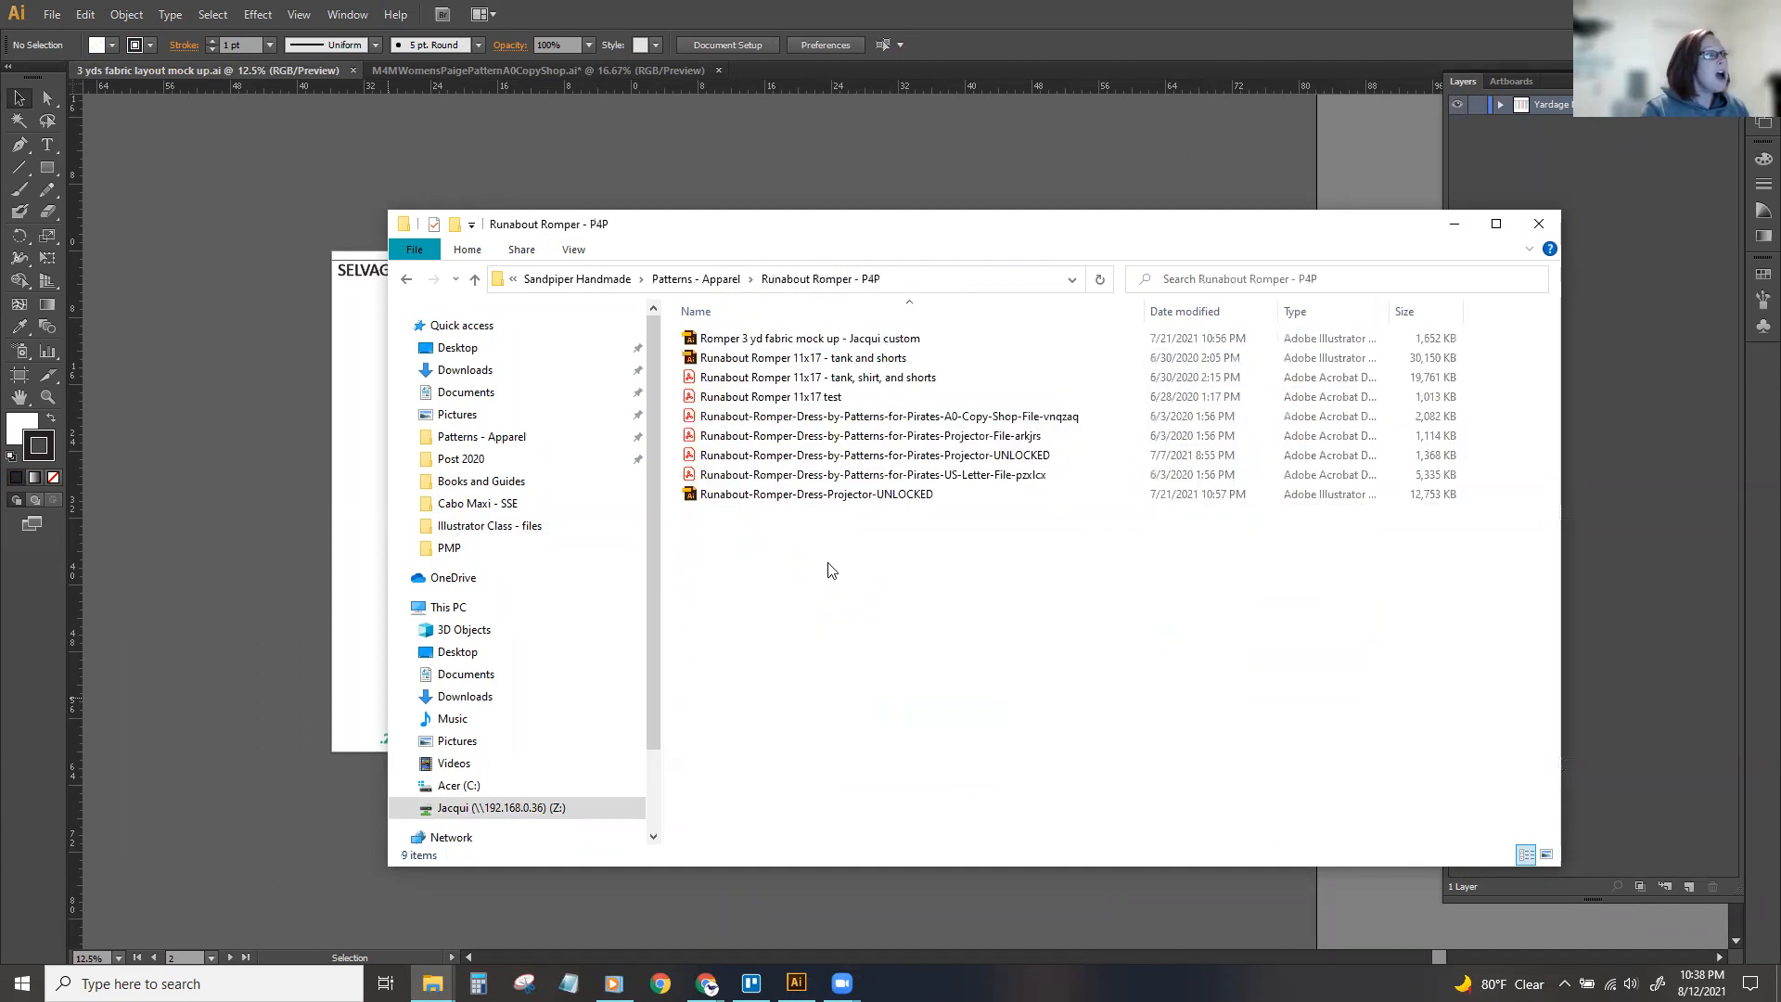
Open the custom Romper 3 yd fabric mock up Illustrator file and fit its three artboards in view.
double_click(893, 340)
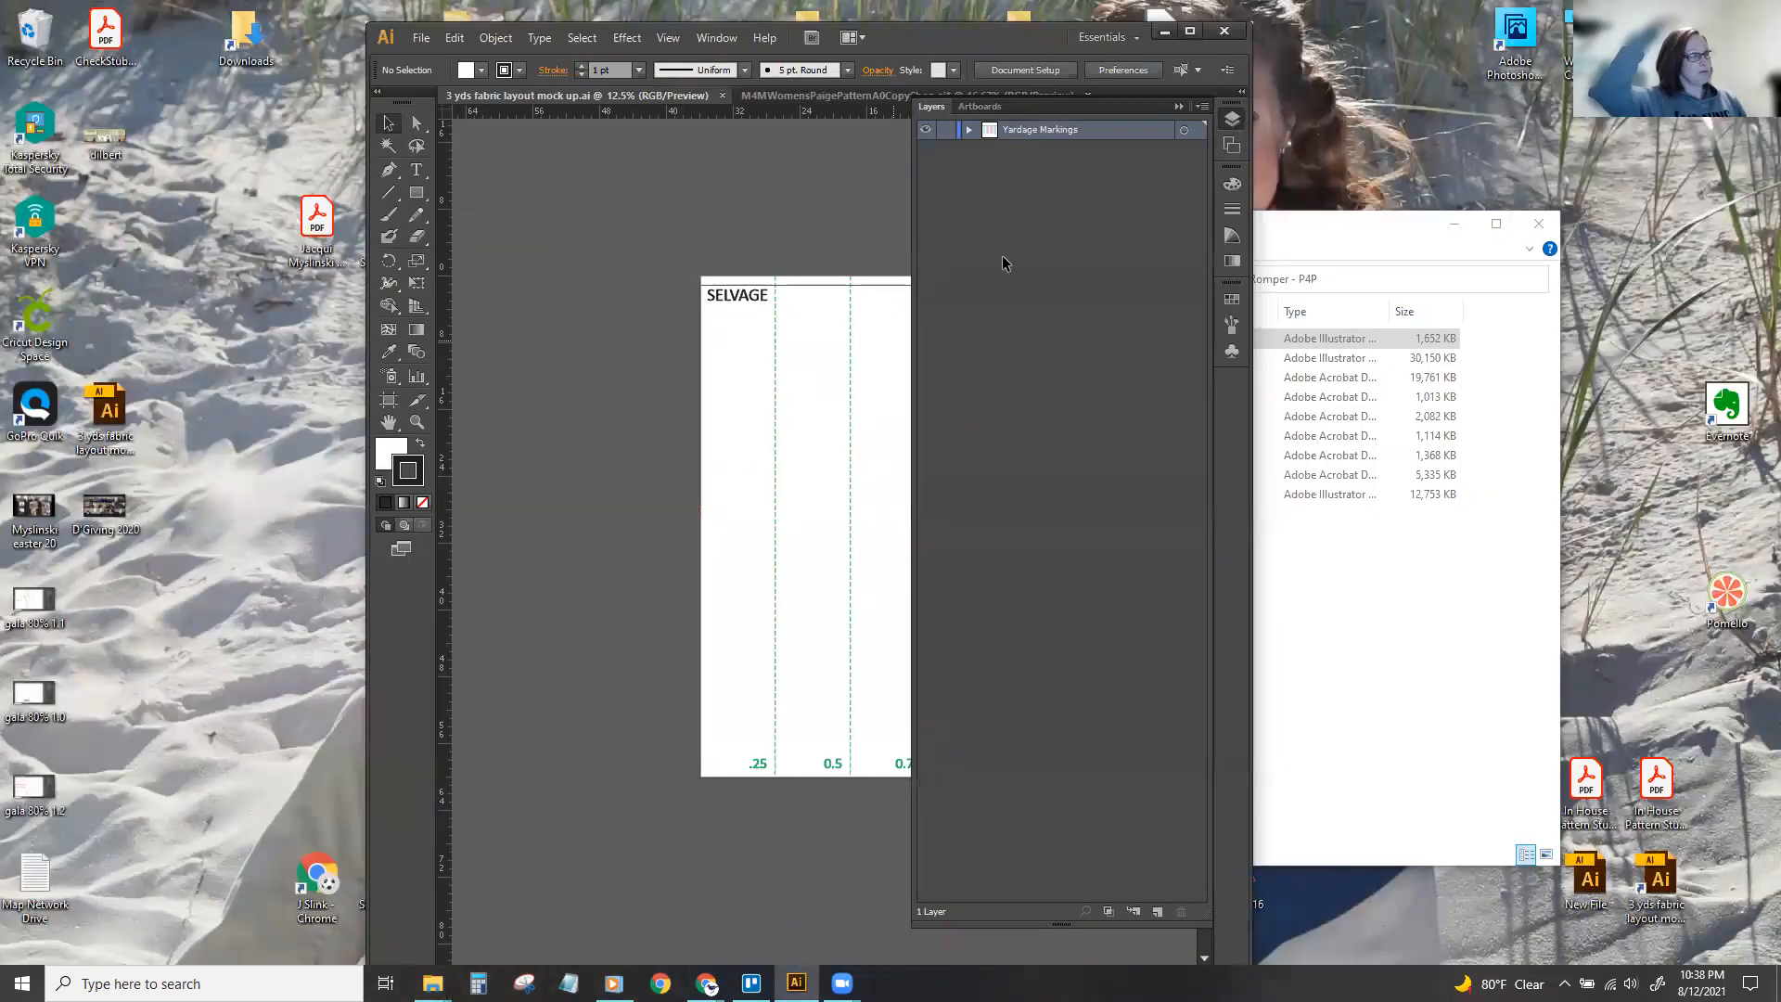
left_click(1192, 33)
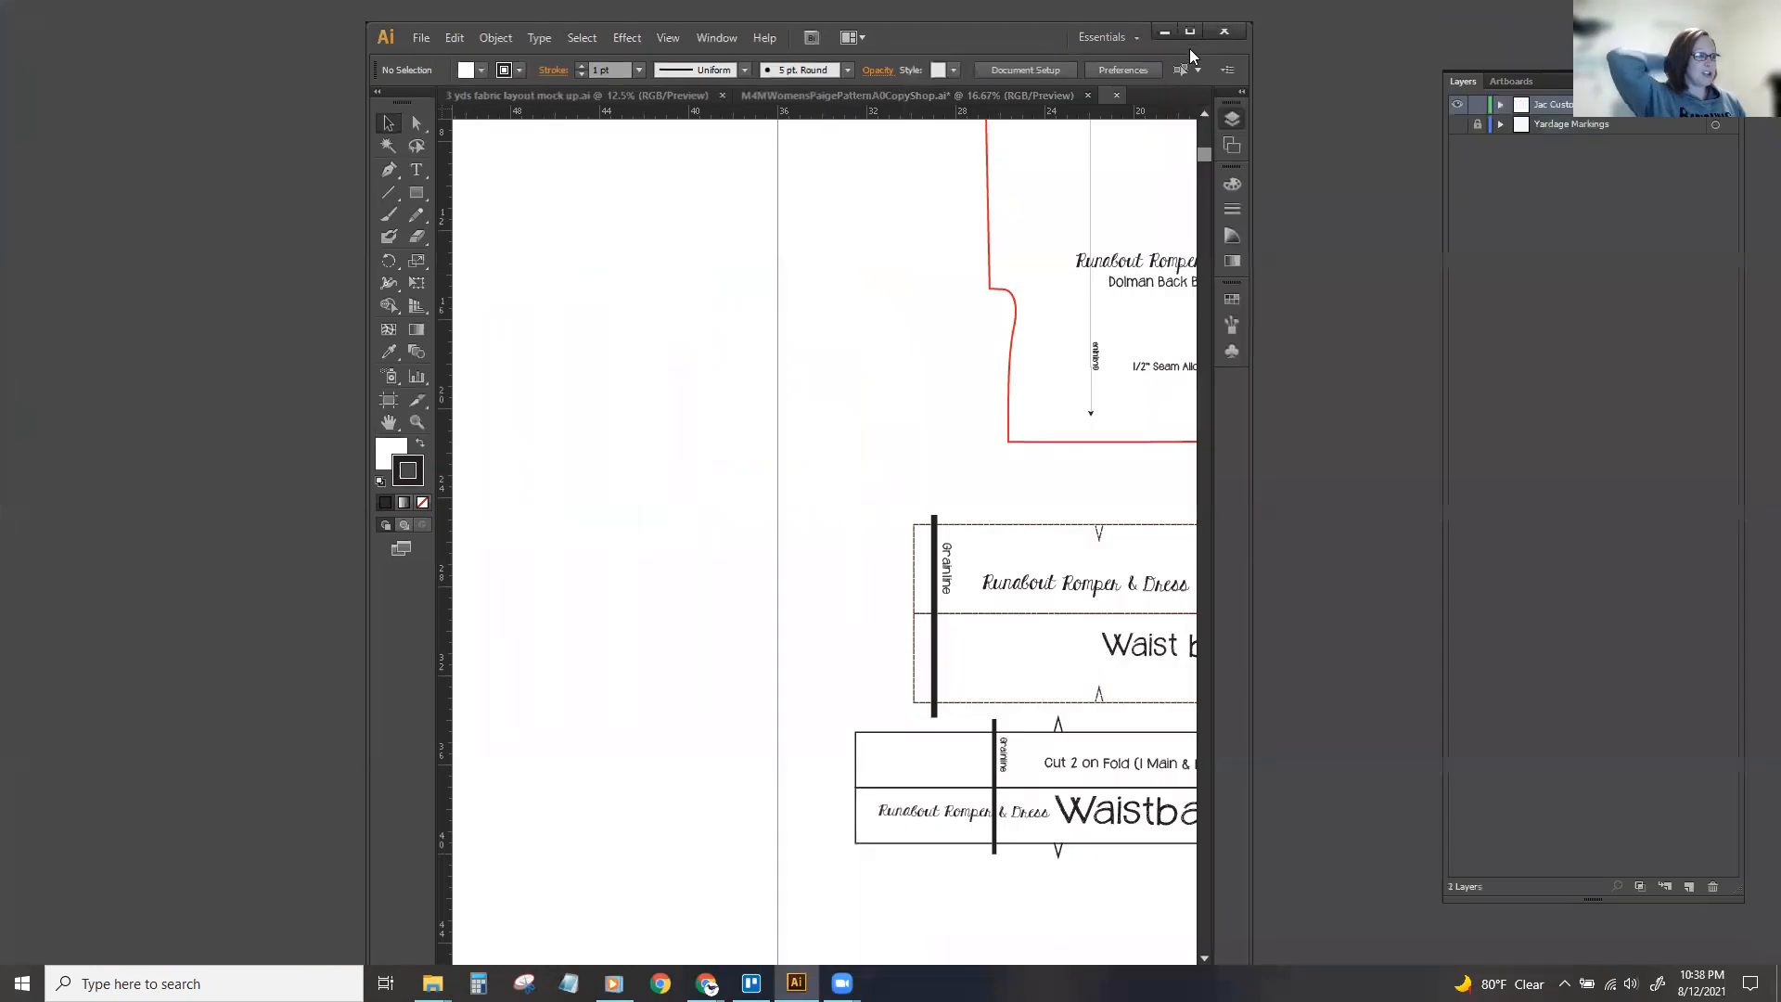
key("ctrl+minus")
key("ctrl+minus")
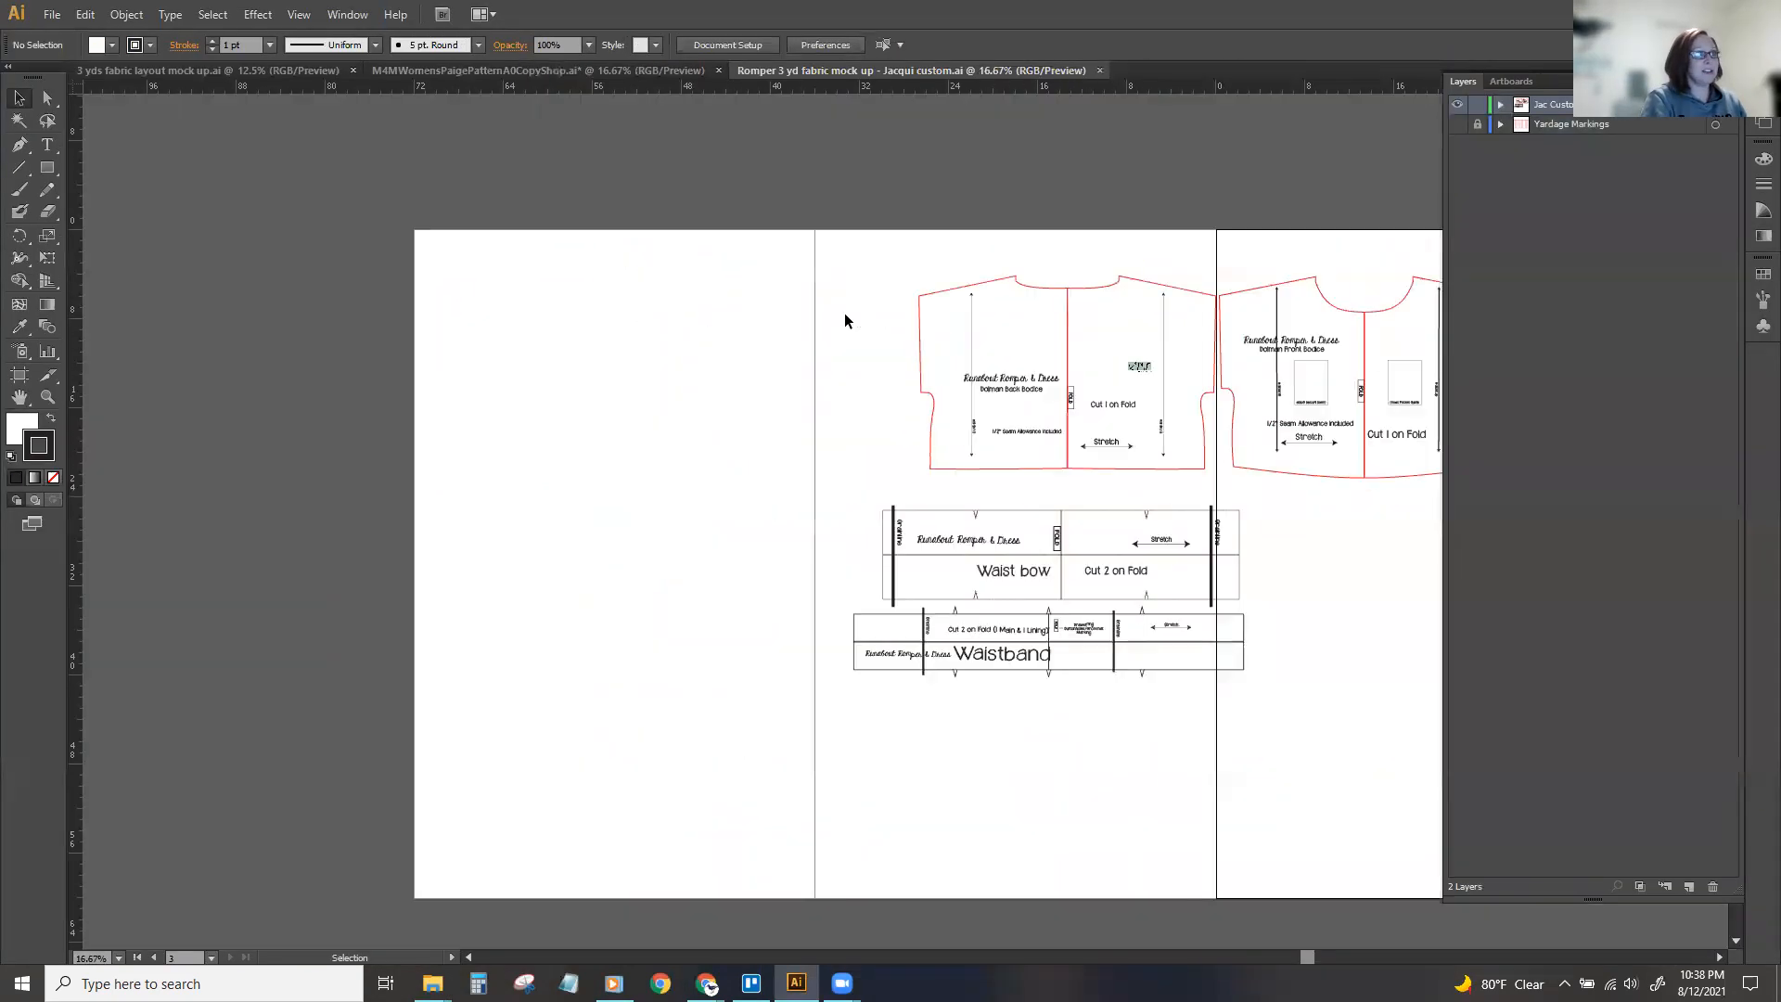
left_click_drag(1171, 959, 1389, 918)
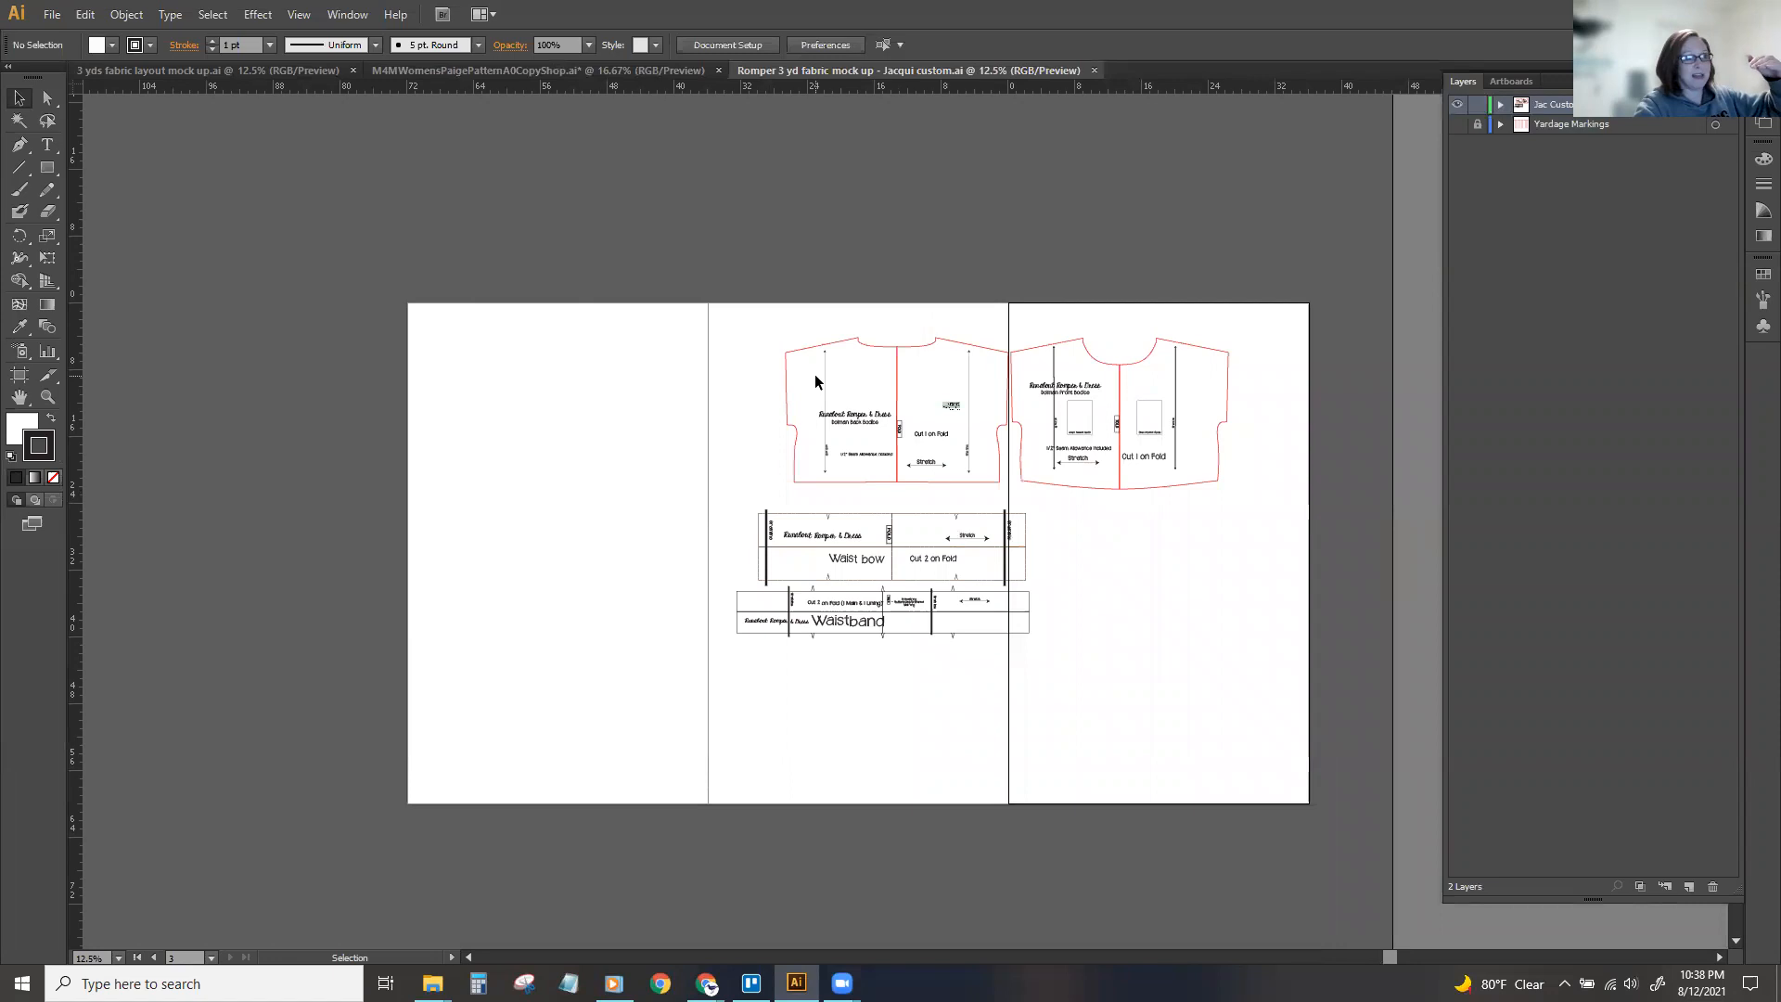
Rotate the dolman back and front bodices sideways and stack them along the outer edge of the third artboard.
left_click_drag(759, 321, 947, 529)
left_click_drag(1008, 360, 1275, 505)
left_click(1362, 443)
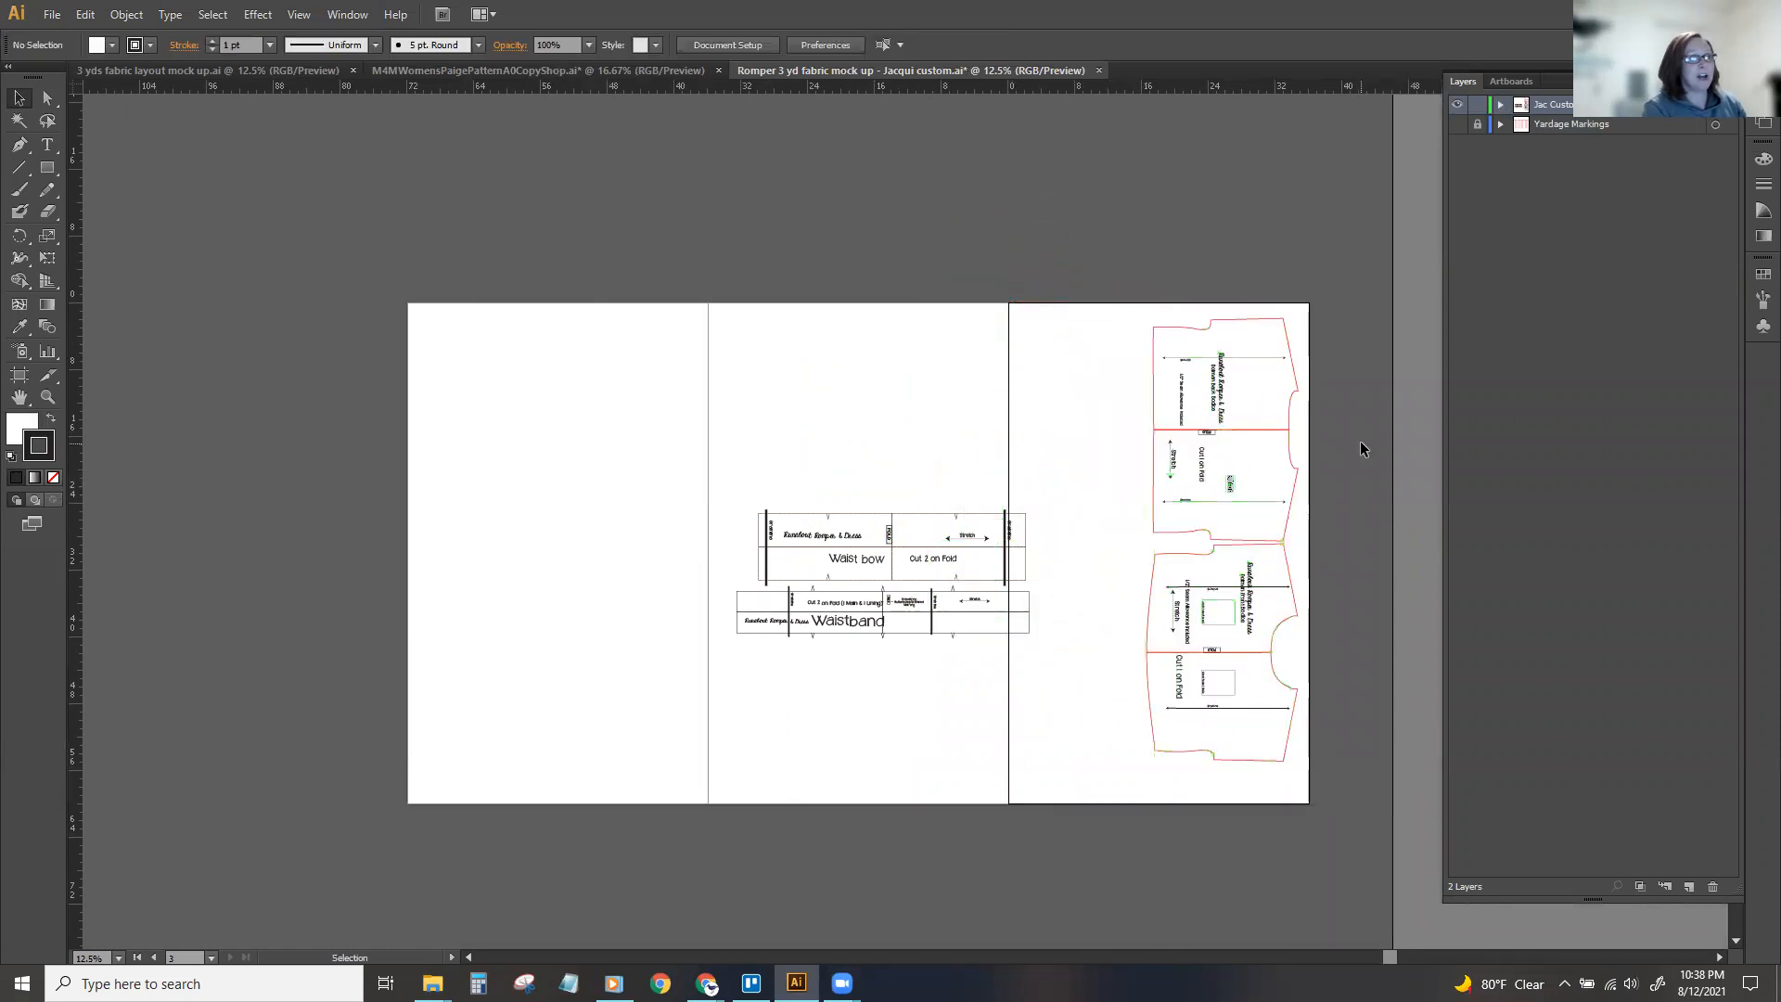
Expand the custom pattern layer and show its skirt - back and skirt - front pieces.
left_click(1500, 106)
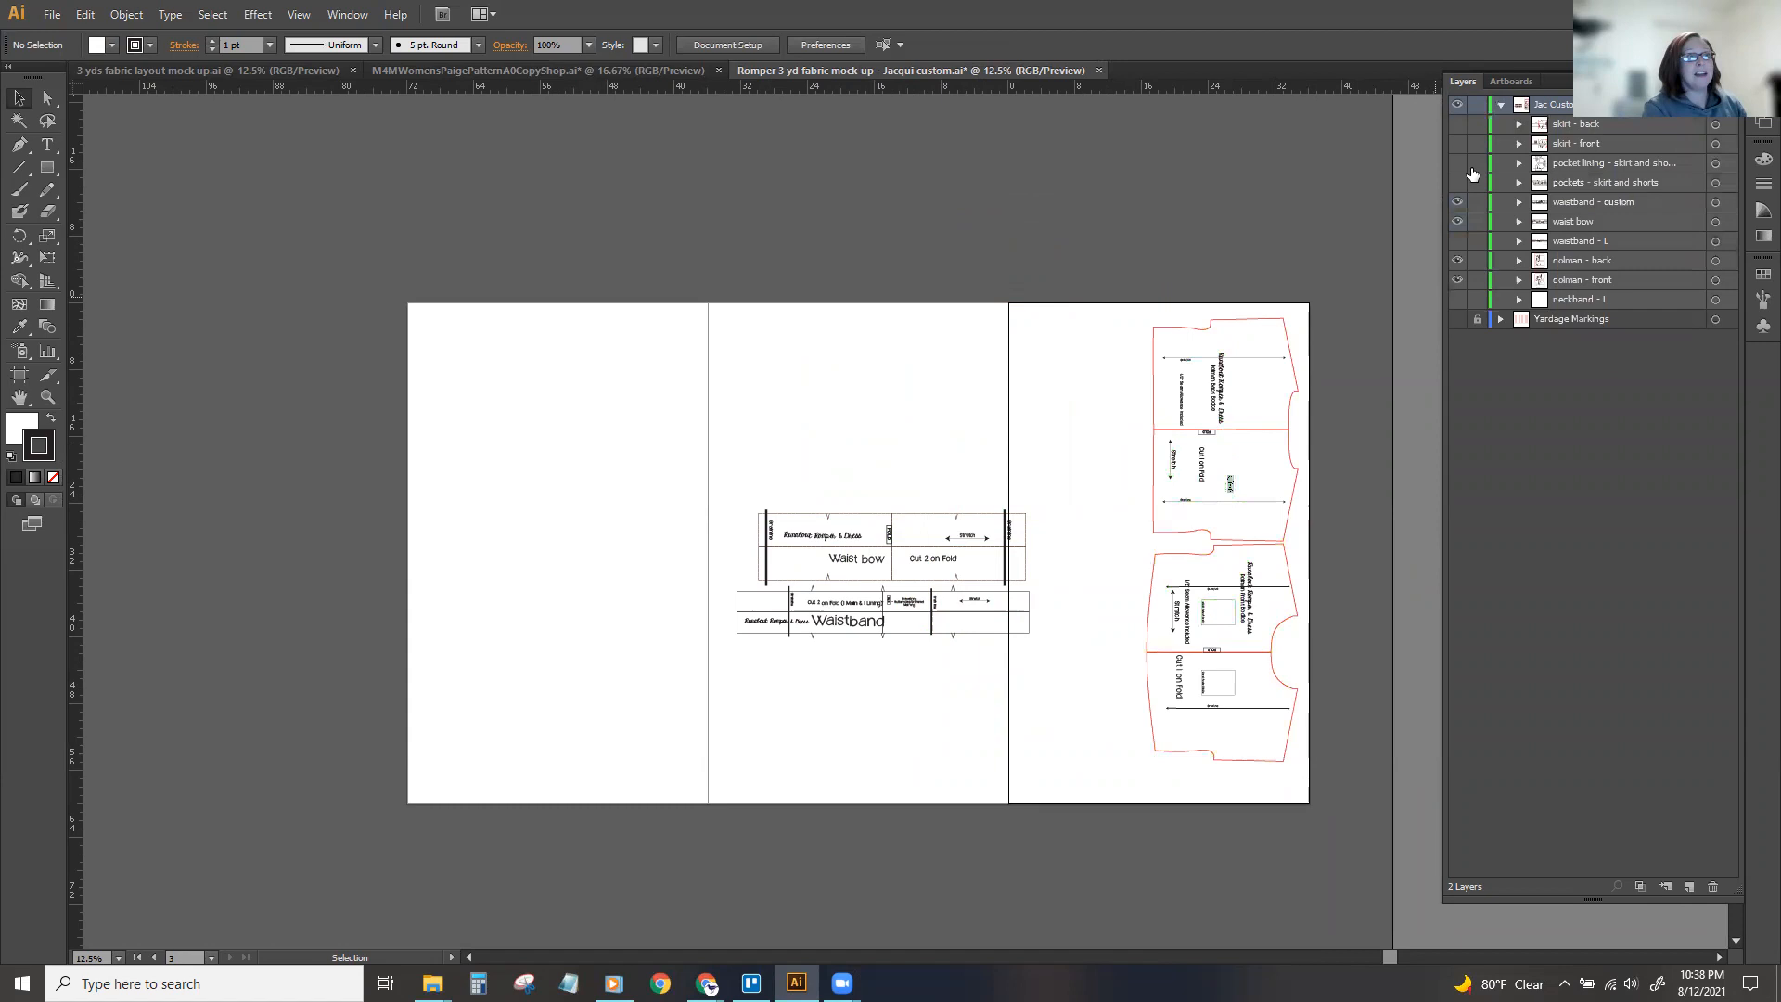
left_click(1458, 123)
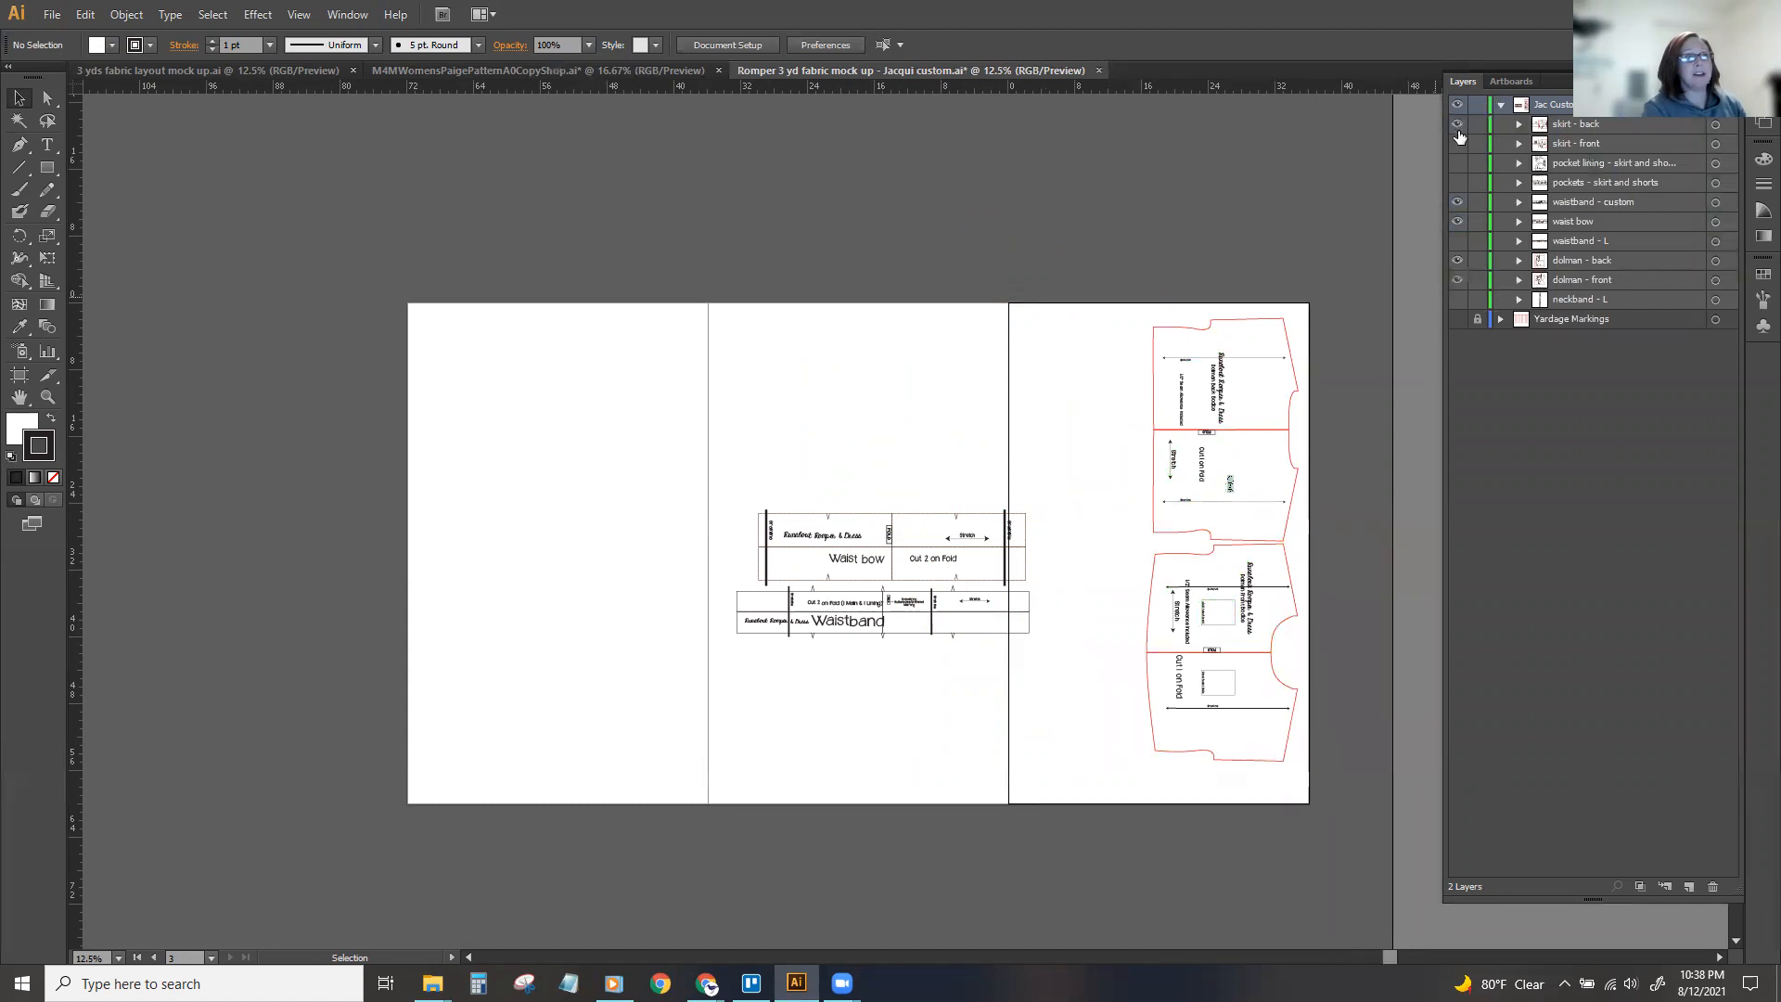
left_click(1457, 143)
left_click_drag(710, 494, 848, 581)
left_click(577, 528)
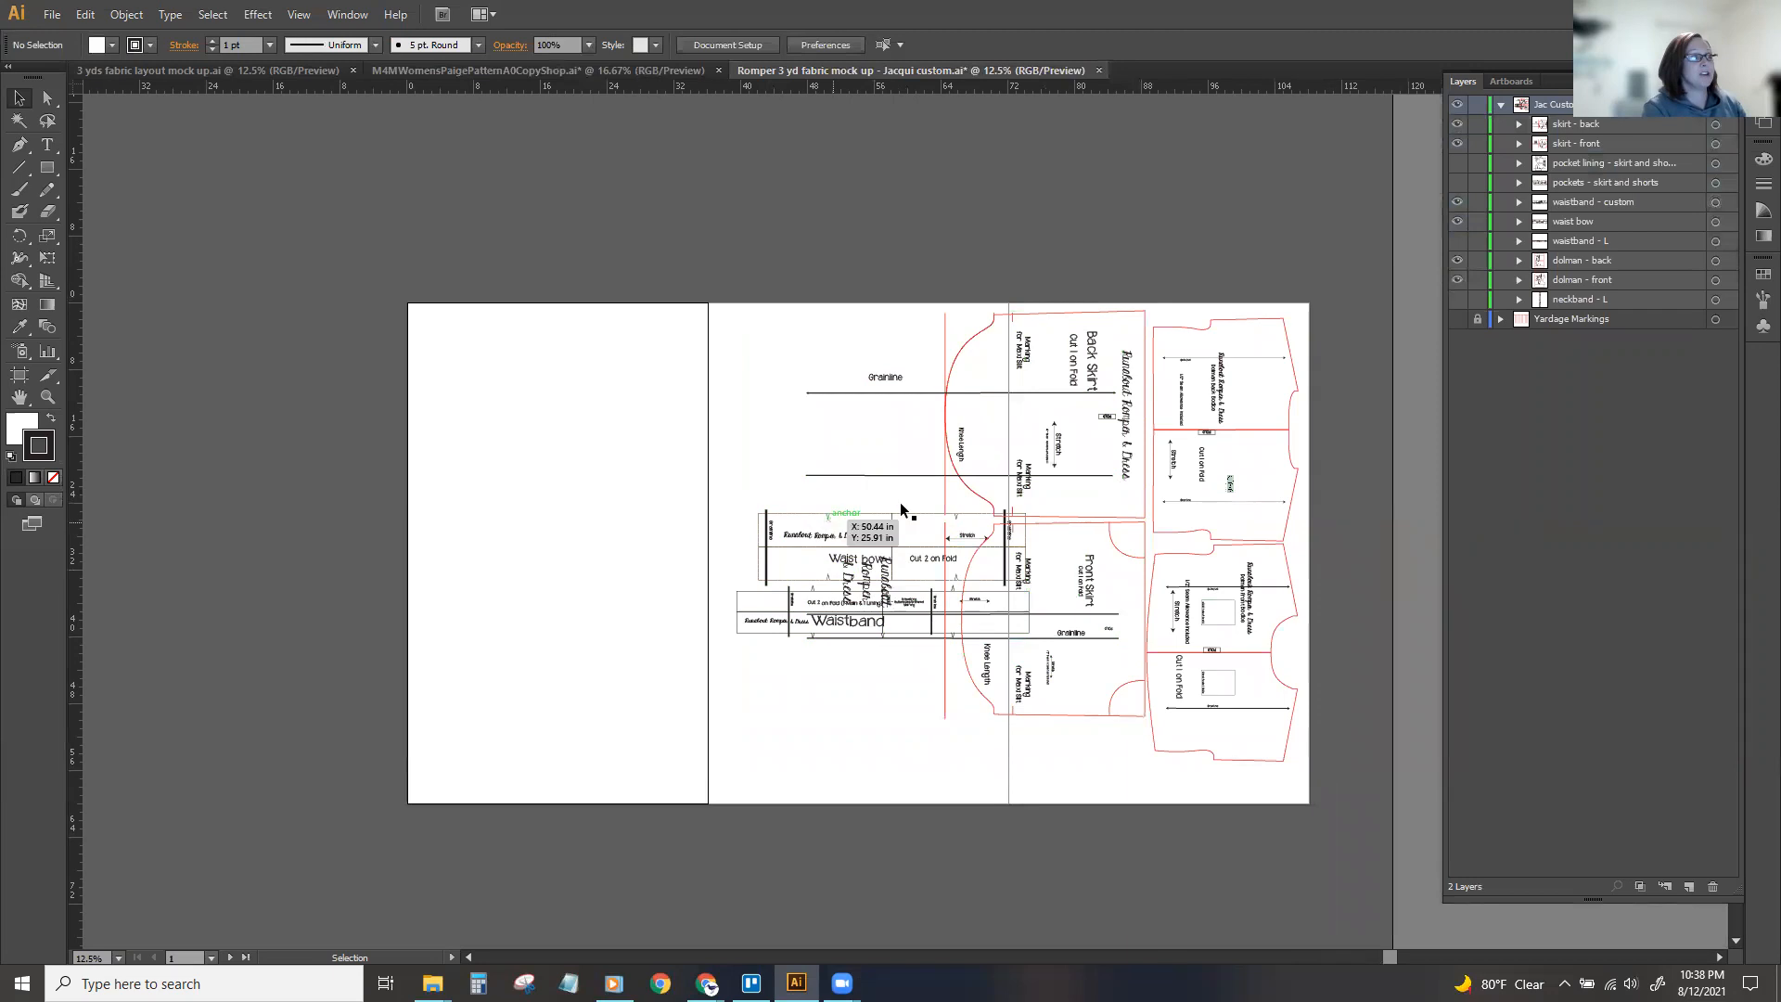
Hide the waist bow and waistband - custom pieces, keeping both skirt pieces shown beside the dolman bodices.
left_click(1458, 143)
left_click(1458, 123)
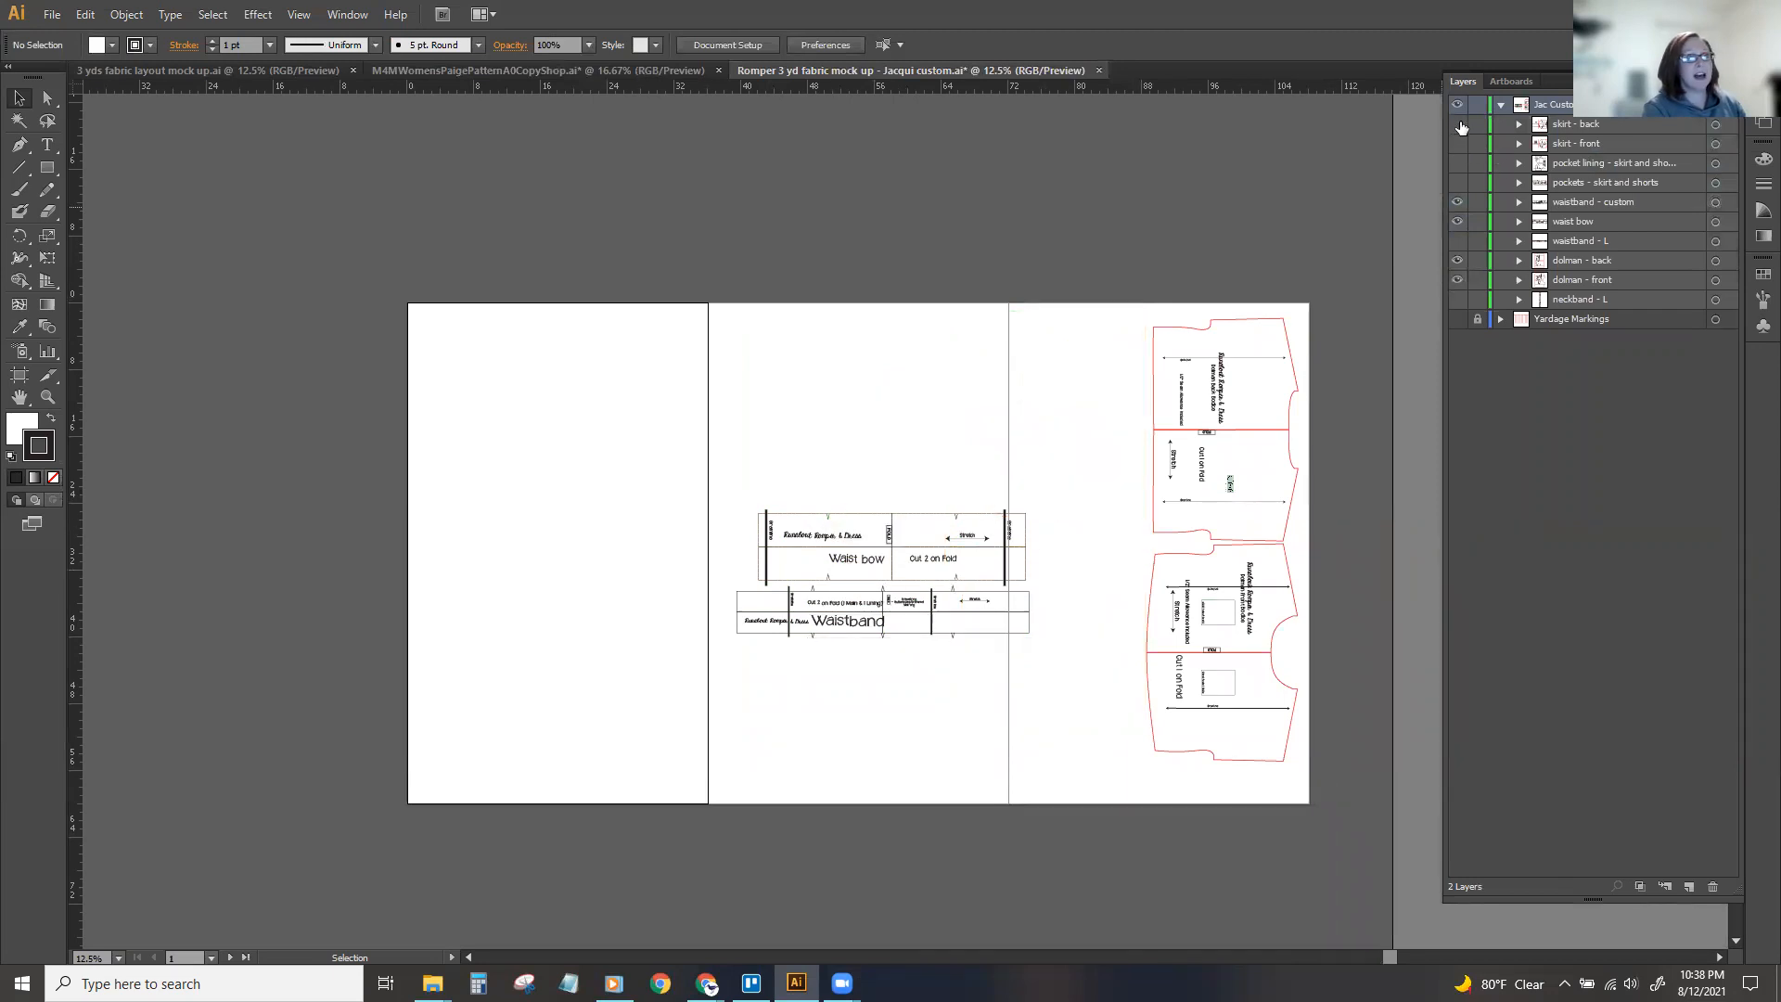
left_click(1457, 221)
left_click(1457, 201)
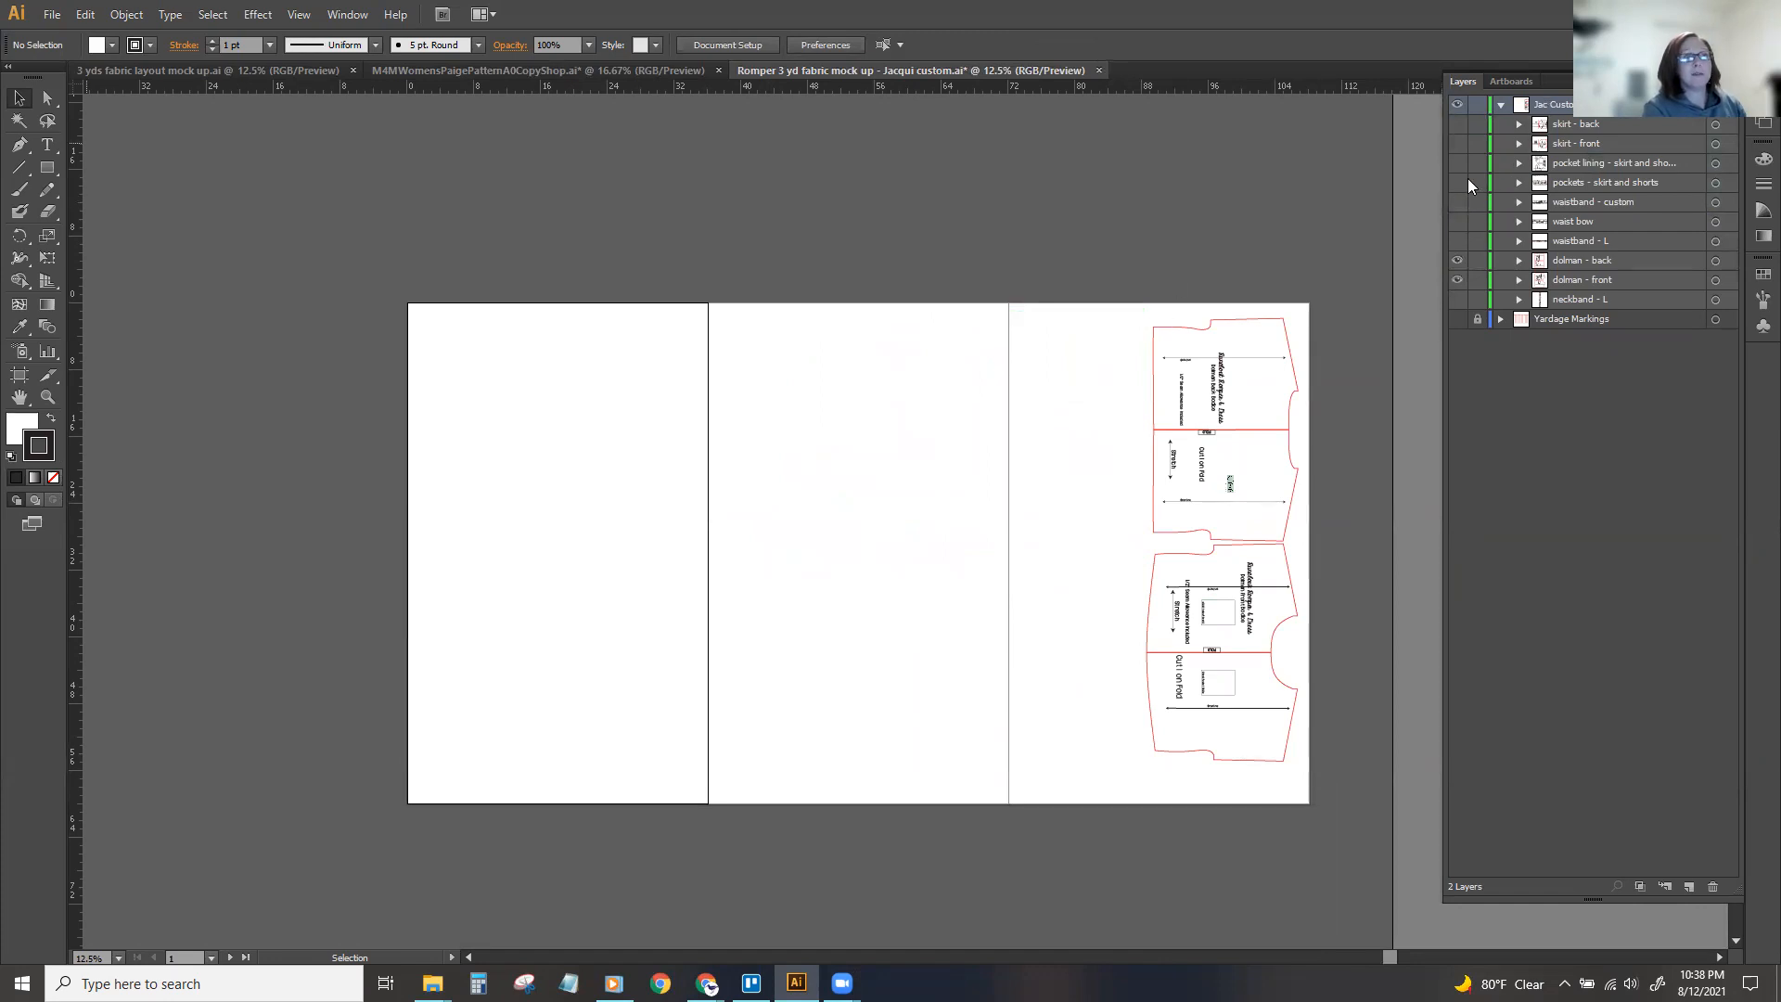
left_click(1458, 124)
left_click(1457, 142)
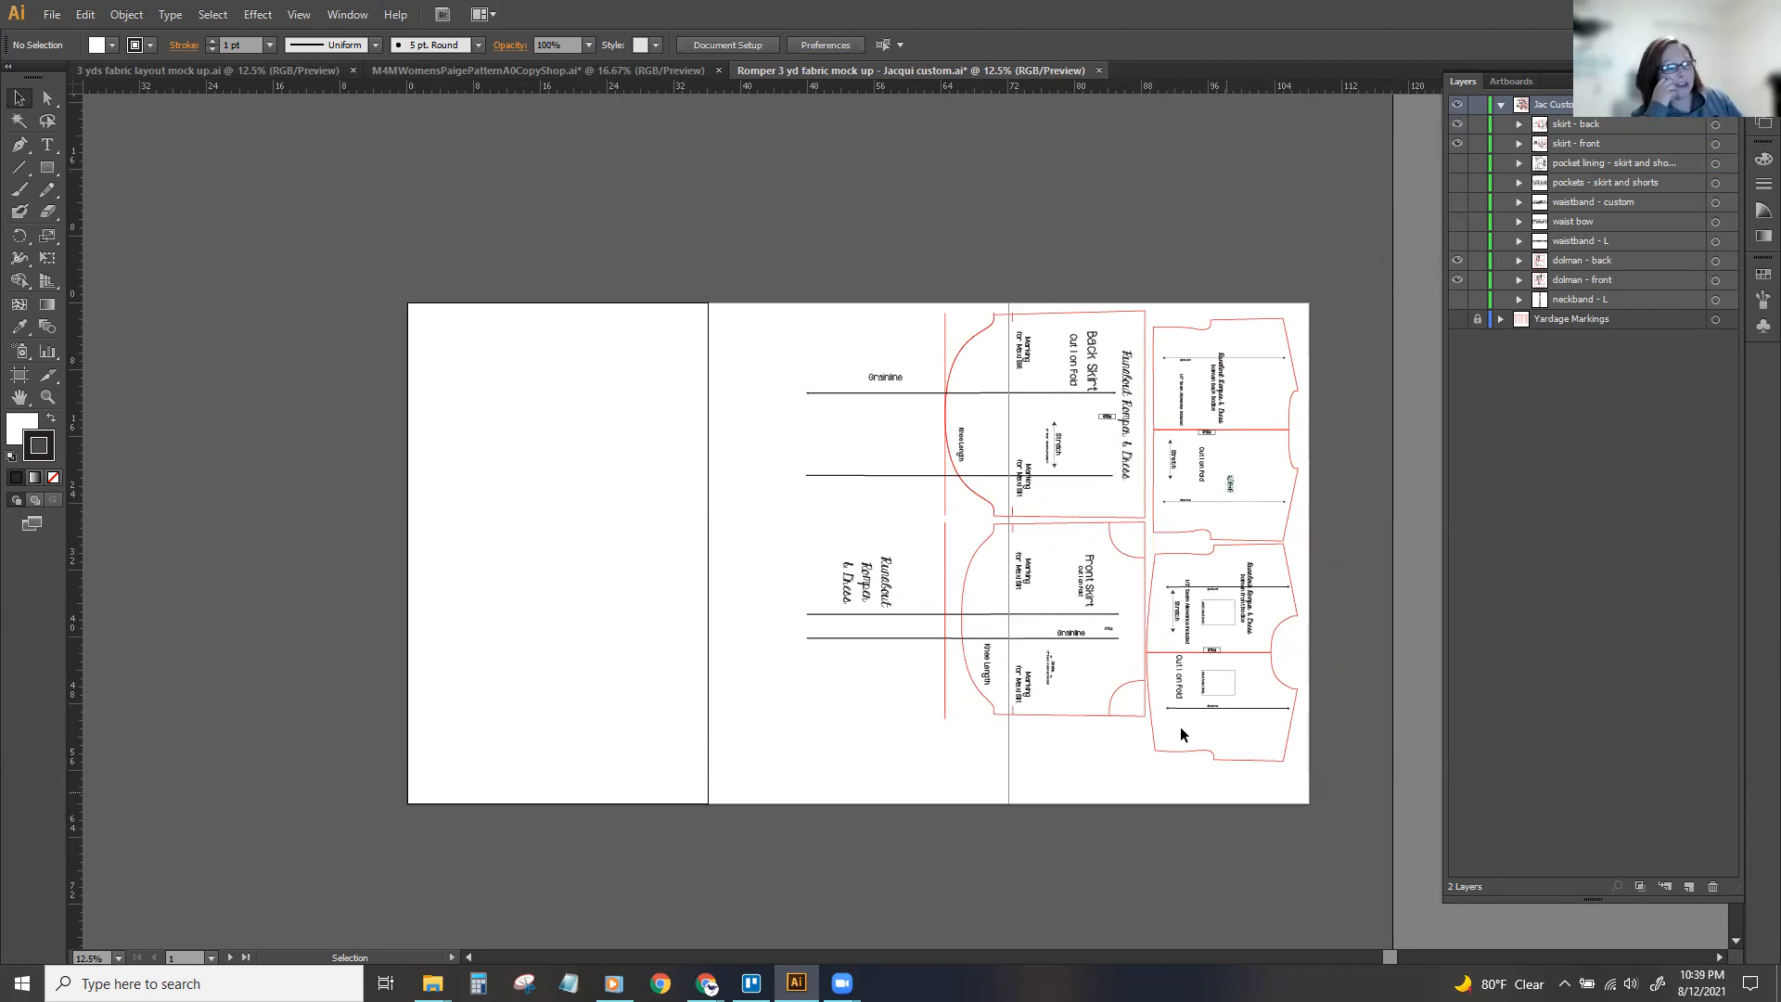
Select both skirt pieces together and move them slightly down beside the dolman bodices.
left_click_drag(884, 289, 1067, 724)
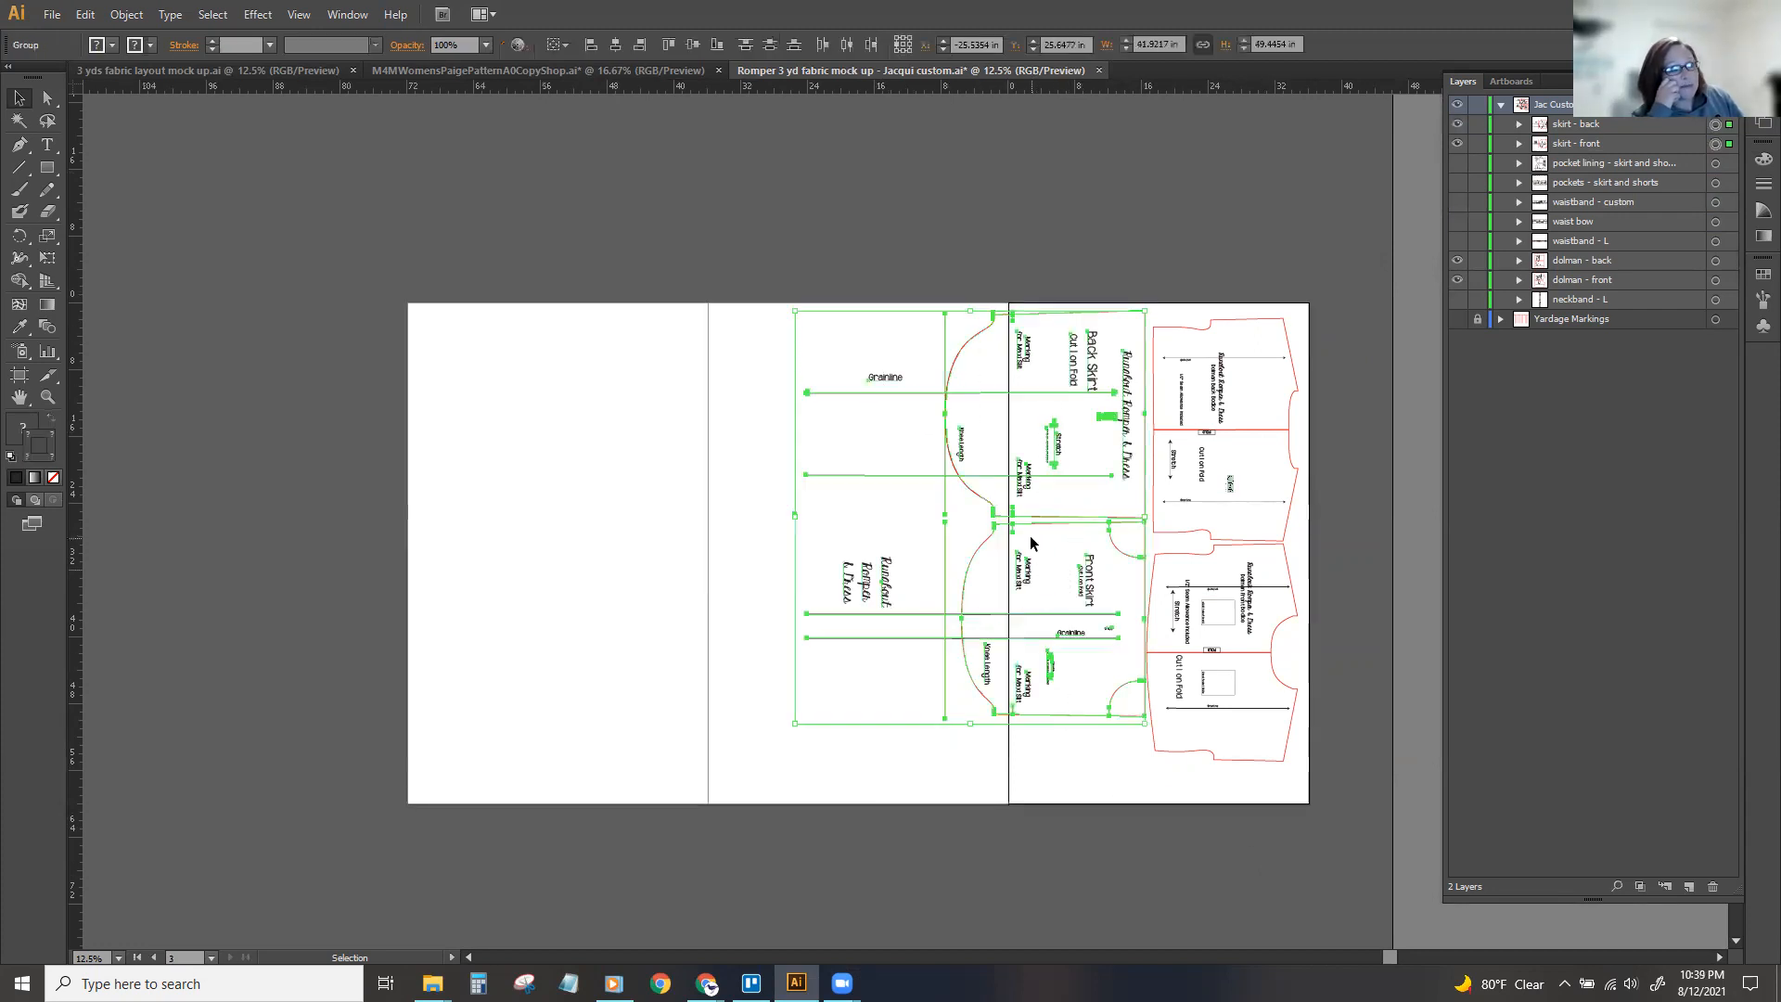
mouse_move(1028, 520)
left_mouse_down()
mouse_move(868, 514)
mouse_move(839, 493)
mouse_move(1034, 485)
left_mouse_up()
left_click(1089, 203)
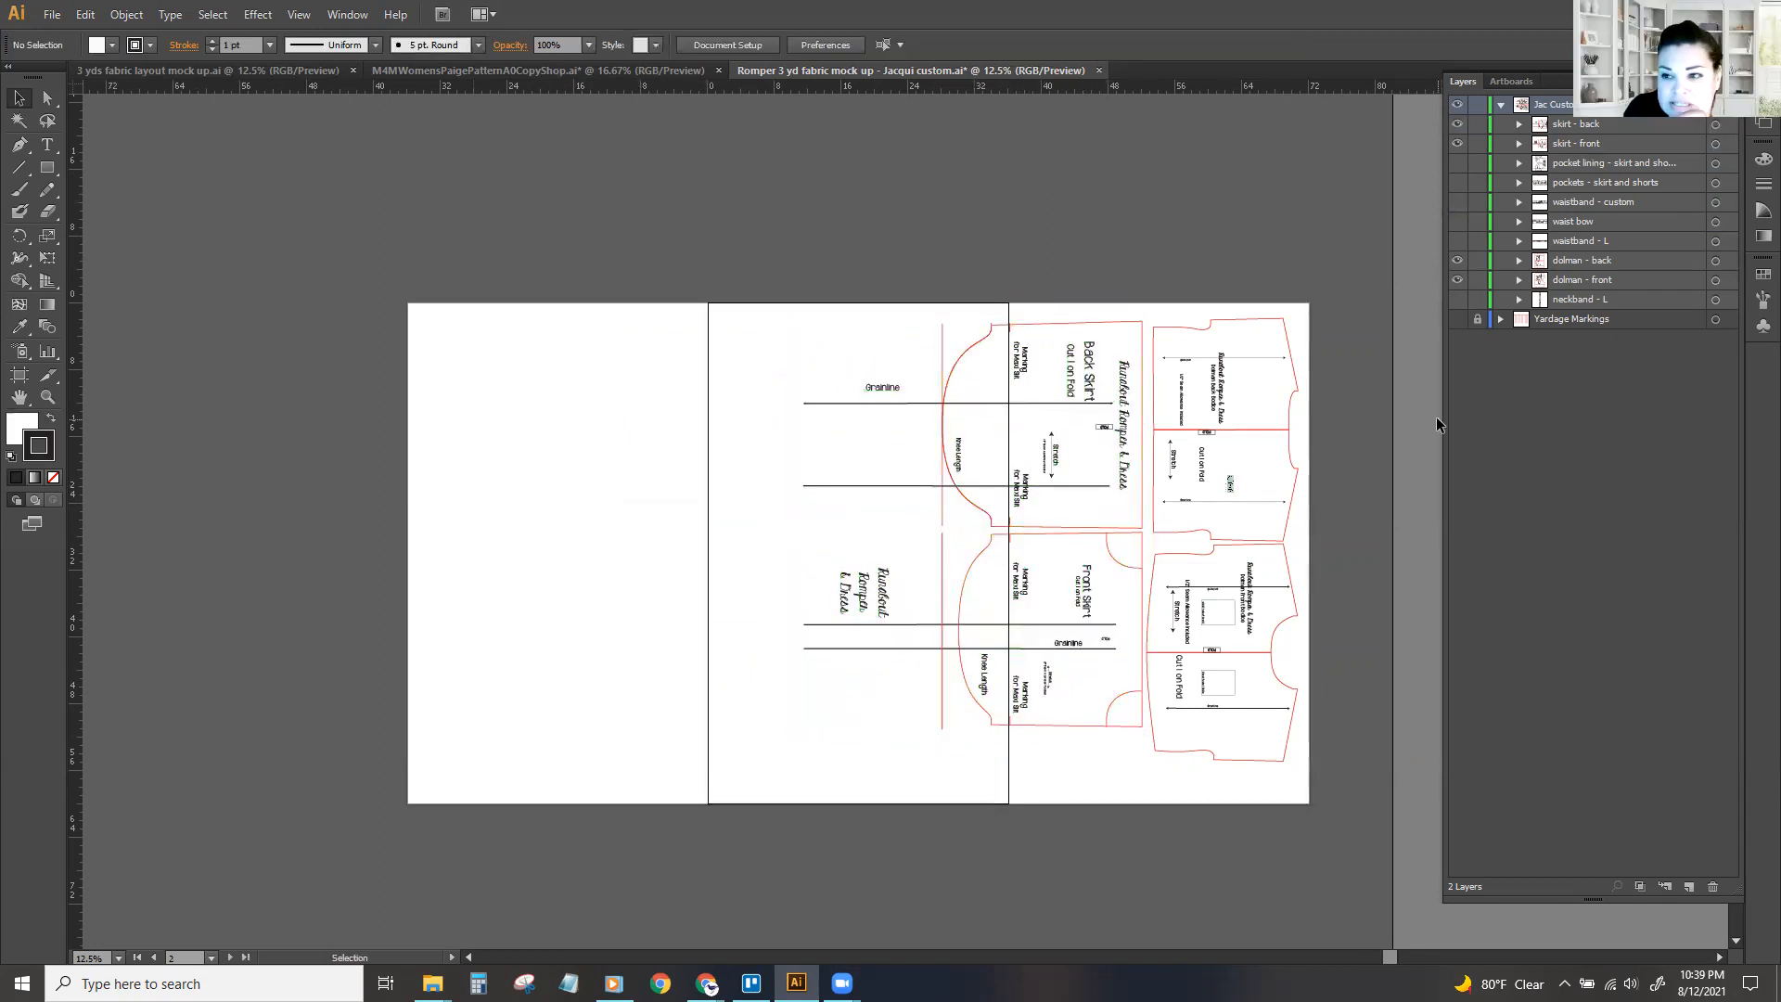